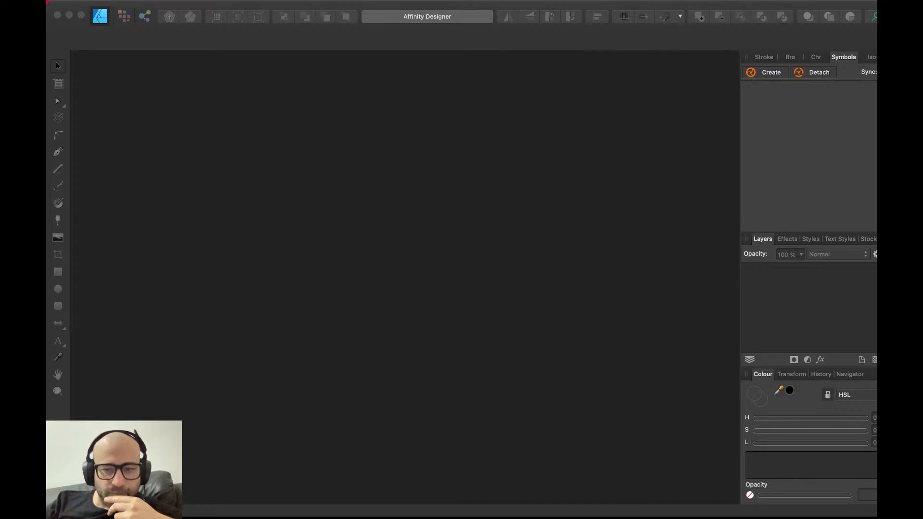
- Create the new document, paste the character sketch, and enlarge it to 138% so it nearly fills the artboard's height
{"action": "key", "text": "Return"}
{"action": "key", "text": "super+v"}
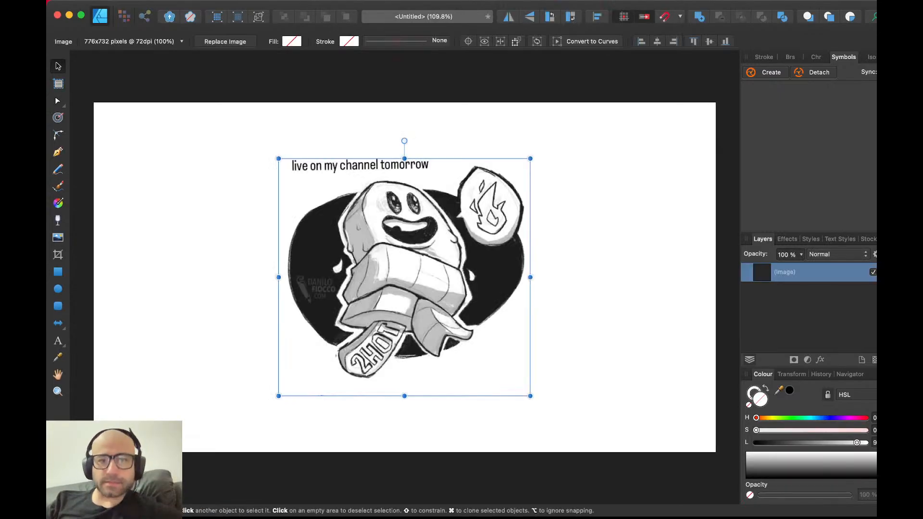
{"action": "left_click_drag", "start_coordinate": [404, 278], "coordinate": [339, 267]}
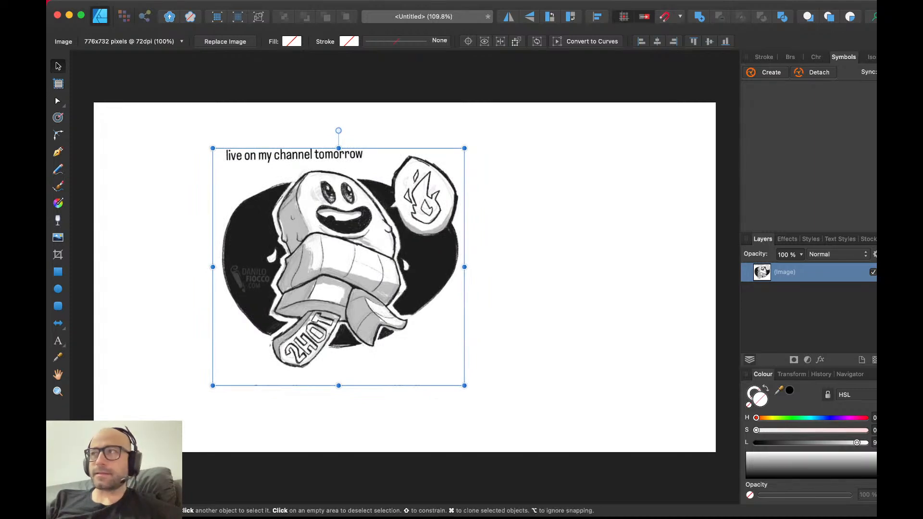
{"action": "left_click_drag", "start_coordinate": [338, 267], "coordinate": [353, 267]}
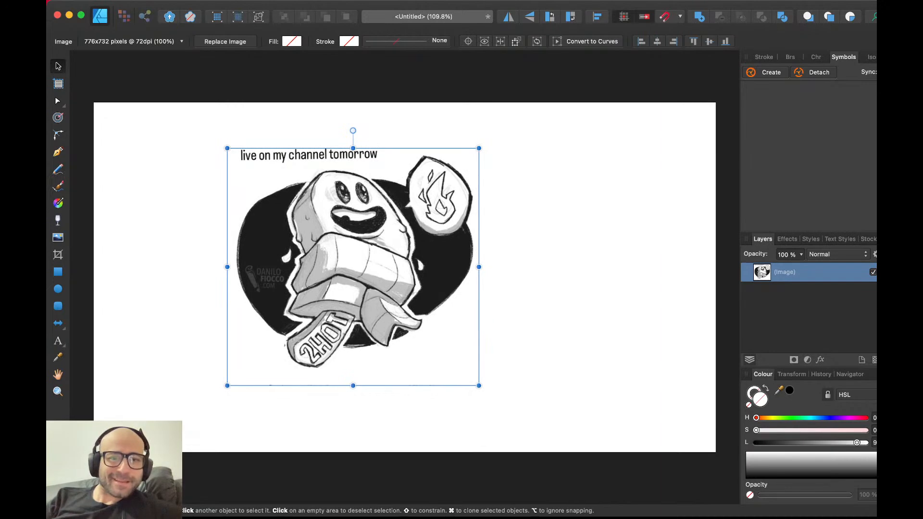
{"action": "left_click_drag", "start_coordinate": [479, 148], "coordinate": [521, 107]}
{"action": "left_click_drag", "start_coordinate": [374, 247], "coordinate": [410, 276]}
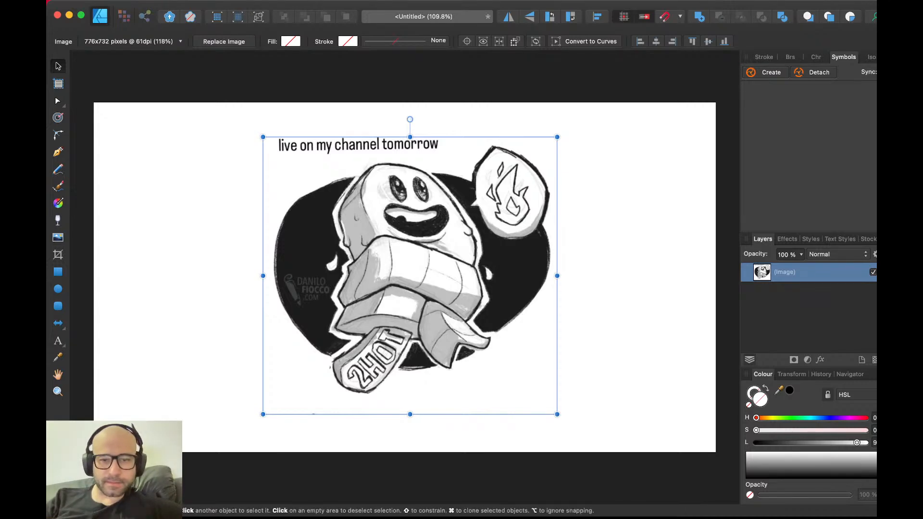
{"action": "left_click_drag", "start_coordinate": [557, 414], "coordinate": [584, 439]}
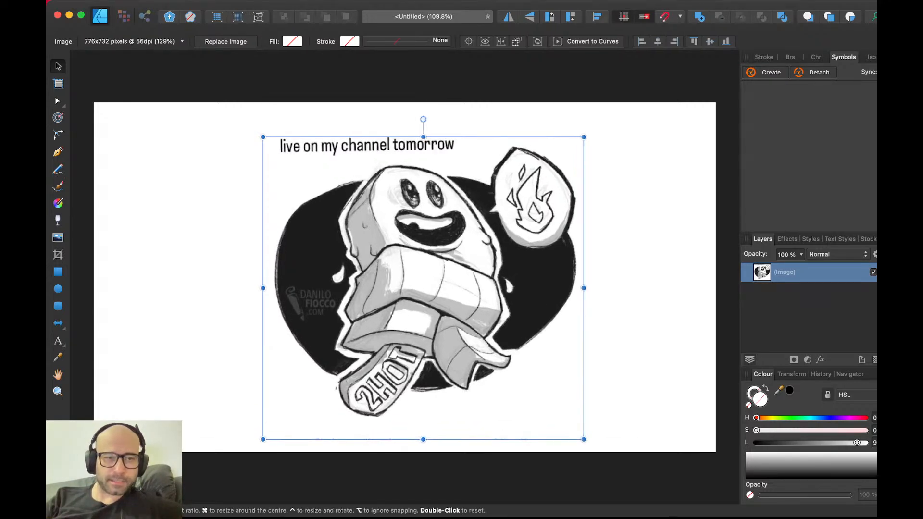
{"action": "left_click_drag", "start_coordinate": [263, 137], "coordinate": [241, 117]}
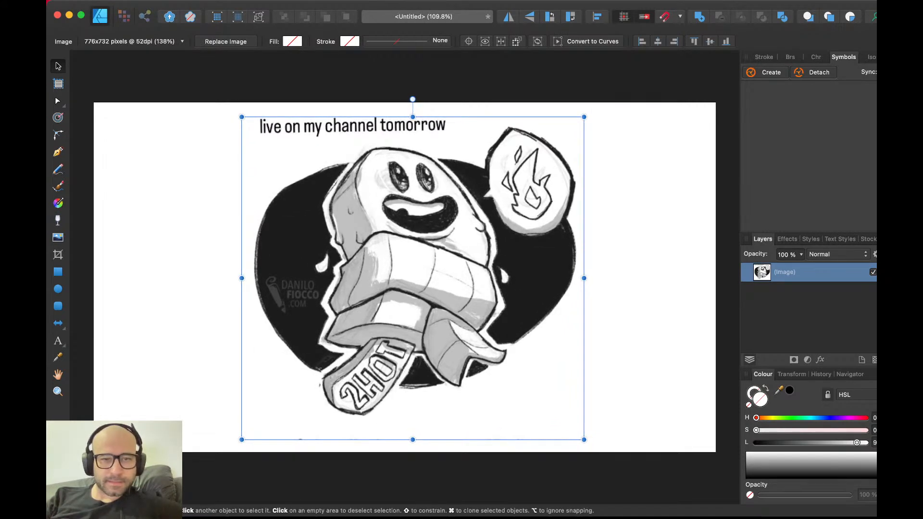
- Set the sketch image's opacity to 10%, lock it and clear the selection
{"action": "key", "text": "2"}
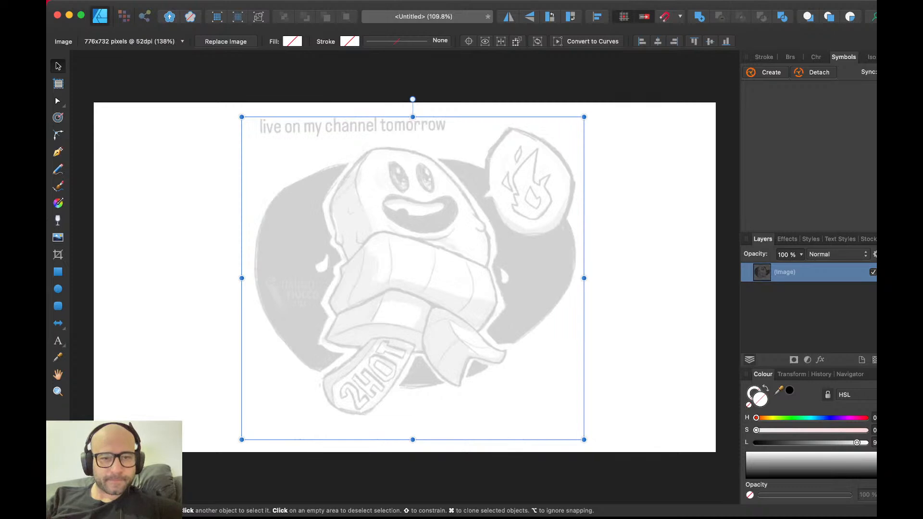
{"action": "key", "text": "0"}
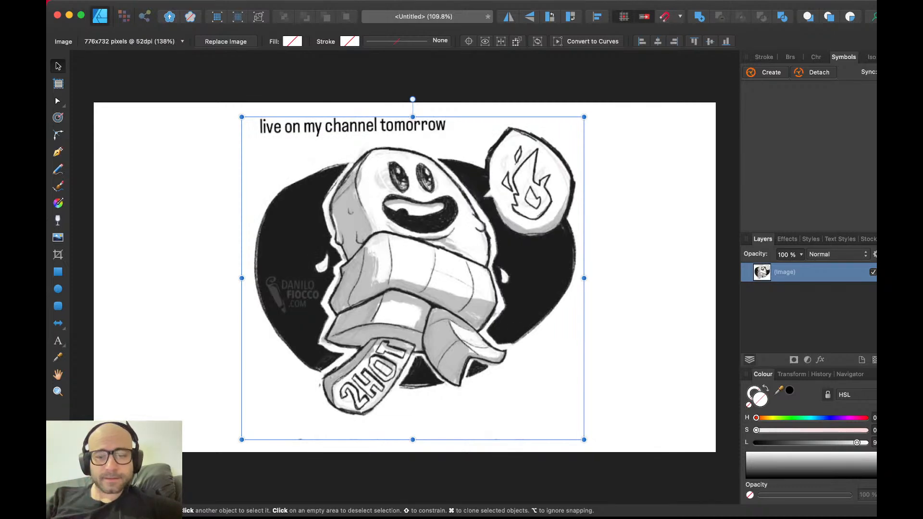
{"action": "key", "text": "1"}
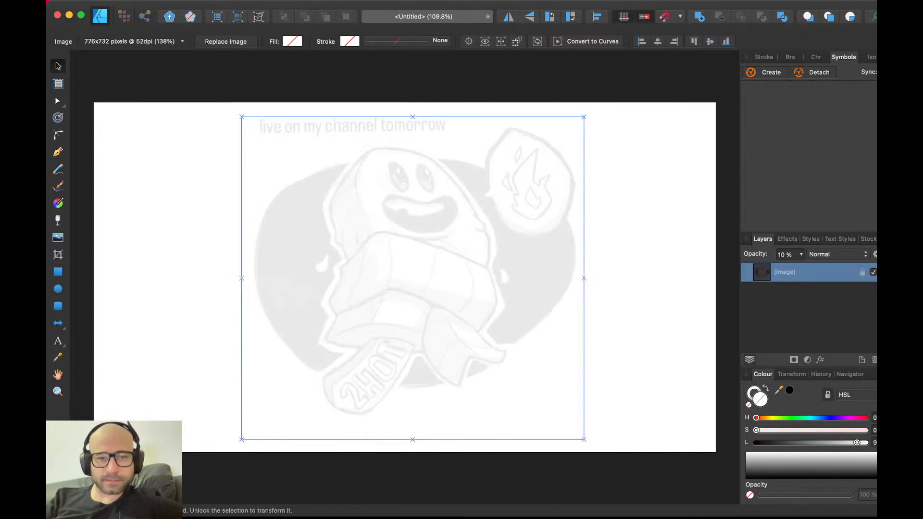
{"action": "key", "text": "super+l"}
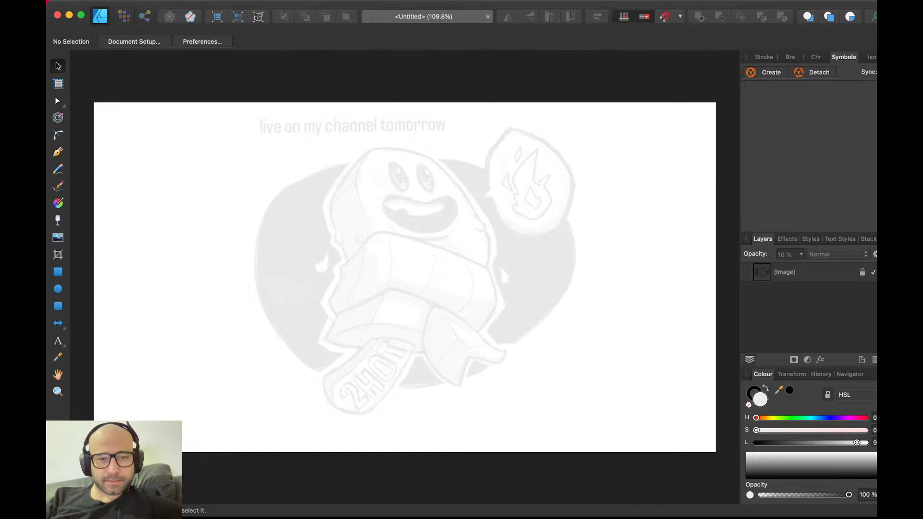
- Trace the character's head with the Pen tool, from the scarf's left edge over the top to its right edge
{"action": "key", "text": "p"}
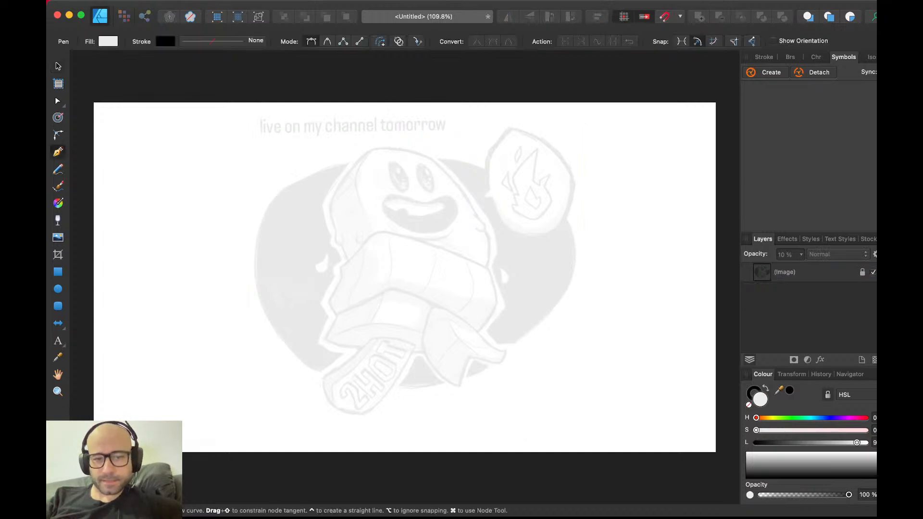
{"action": "scroll", "coordinate": [405, 278], "scroll_direction": "up", "scroll_amount": 4}
{"action": "scroll", "coordinate": [405, 278], "scroll_direction": "down", "scroll_amount": 4}
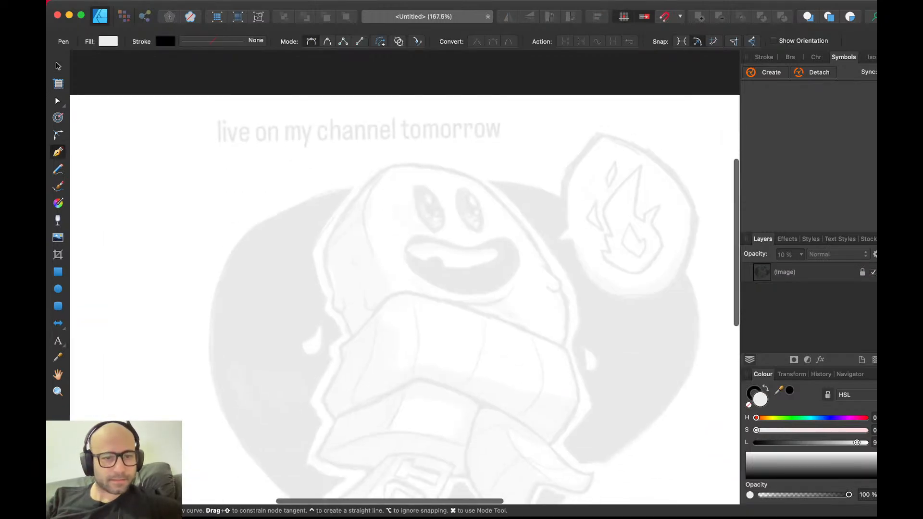
{"action": "scroll", "coordinate": [351, 344], "scroll_direction": "up", "scroll_amount": 2}
{"action": "scroll", "coordinate": [351, 344], "scroll_direction": "up", "scroll_amount": 1}
{"action": "left_click", "coordinate": [351, 344]}
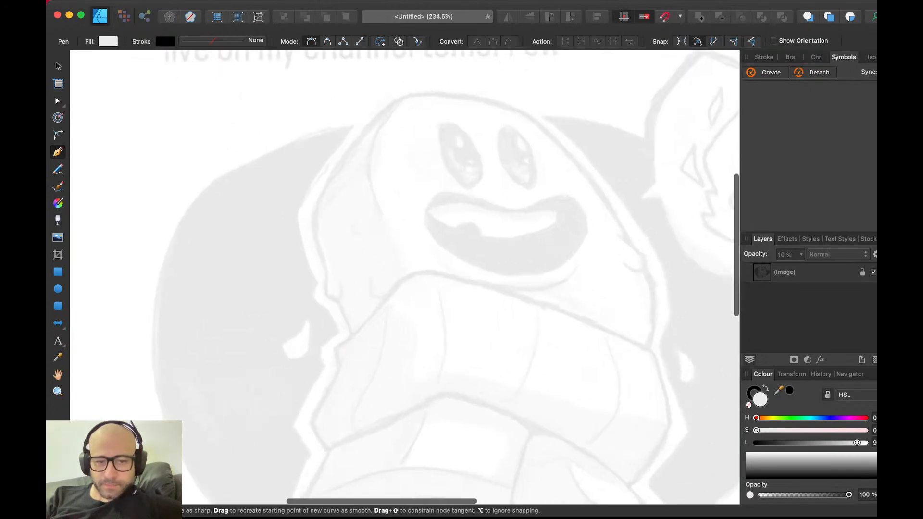
{"action": "left_click_drag", "start_coordinate": [338, 302], "coordinate": [327, 284]}
{"action": "left_click_drag", "start_coordinate": [314, 220], "coordinate": [316, 191]}
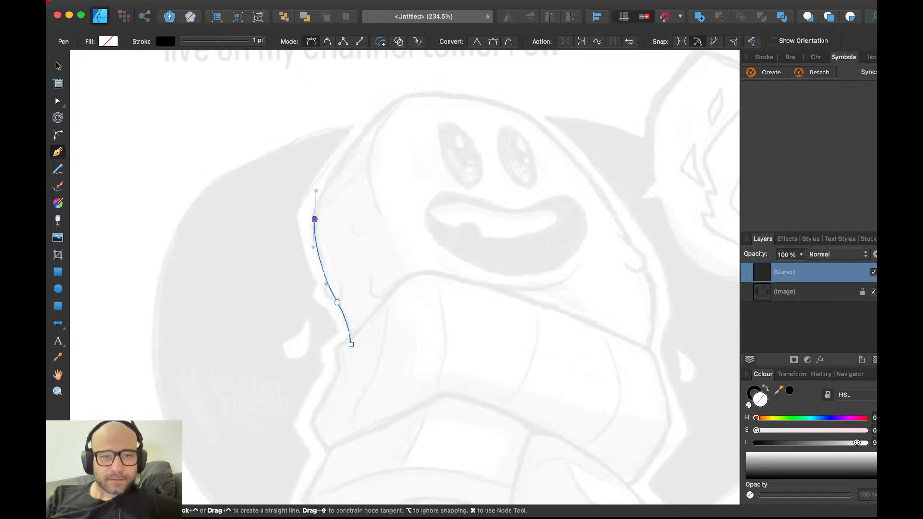
{"action": "left_click_drag", "start_coordinate": [382, 112], "coordinate": [413, 90]}
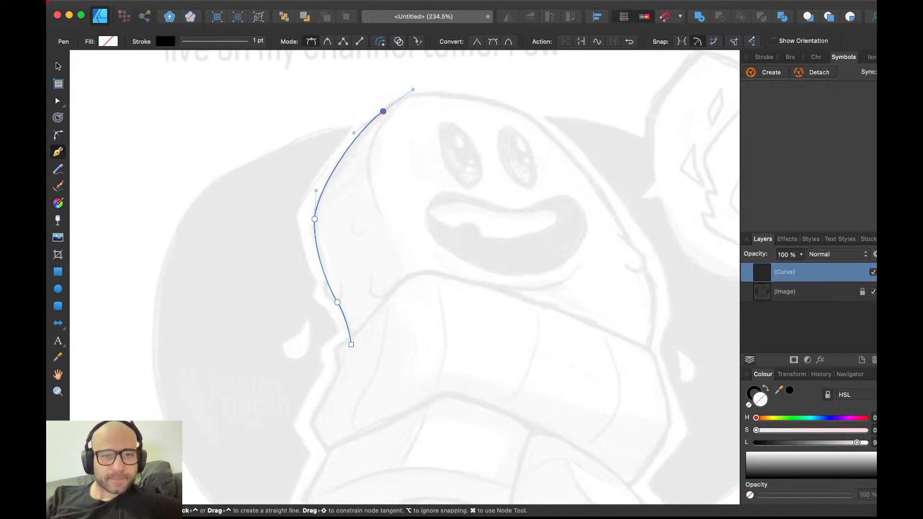
{"action": "left_click_drag", "start_coordinate": [534, 122], "coordinate": [588, 157]}
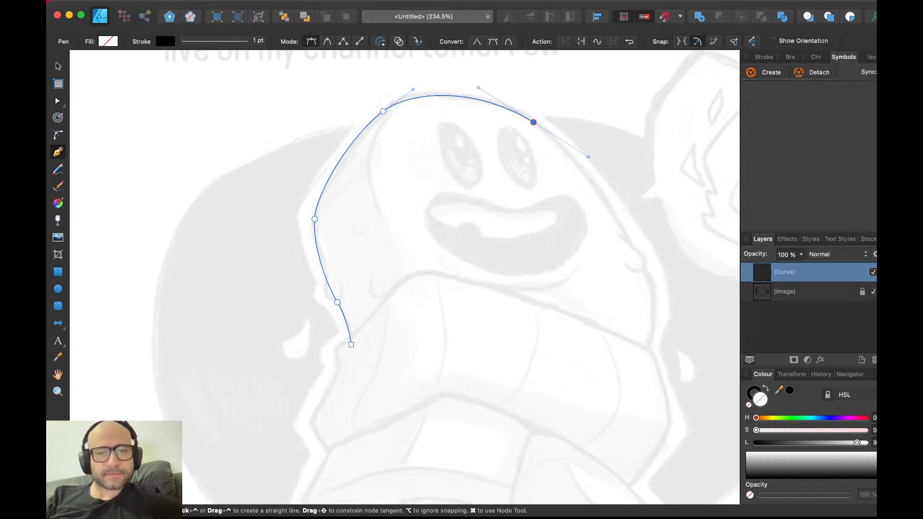
{"action": "left_click_drag", "start_coordinate": [654, 297], "coordinate": [660, 339]}
{"action": "left_click", "coordinate": [647, 357]}
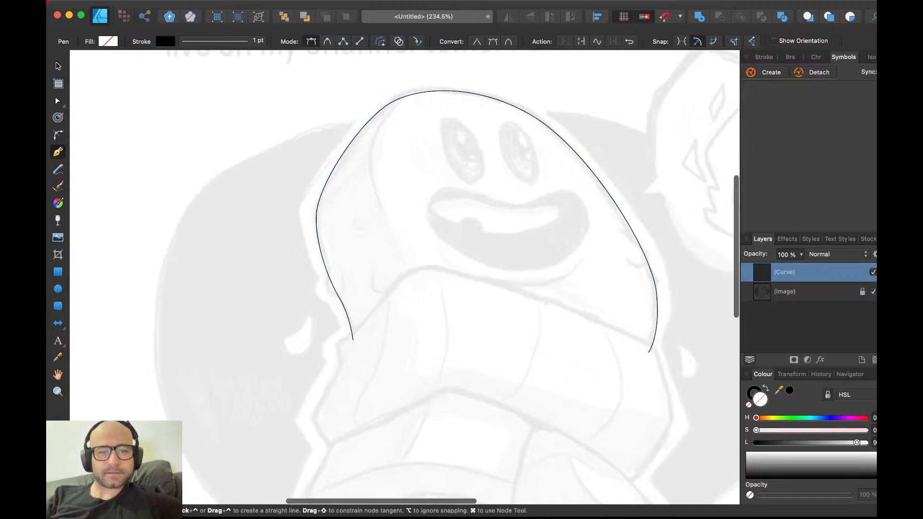
- Continue the curve roughly through the scarf area and close it at its starting node
{"action": "scroll", "coordinate": [647, 357], "scroll_direction": "down", "scroll_amount": 5}
{"action": "left_click", "coordinate": [570, 405]}
{"action": "left_click_drag", "start_coordinate": [441, 400], "coordinate": [396, 397]}
{"action": "left_click", "coordinate": [371, 387]}
{"action": "left_click", "coordinate": [349, 371]}
{"action": "left_click", "coordinate": [374, 319]}
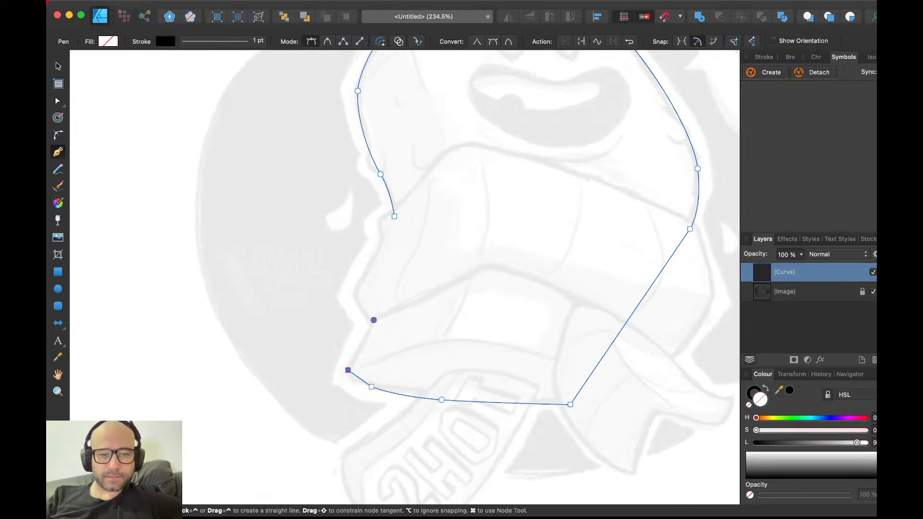
{"action": "left_click", "coordinate": [392, 269]}
{"action": "left_click", "coordinate": [395, 216]}
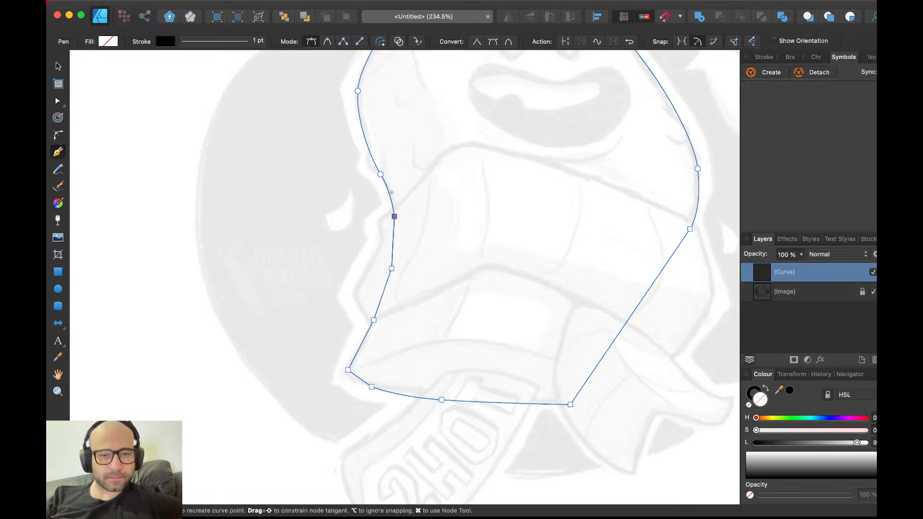
- Give the head shape a white fill and black stroke, and move it behind the sketch image
{"action": "key", "text": "v"}
{"action": "key", "text": "d"}
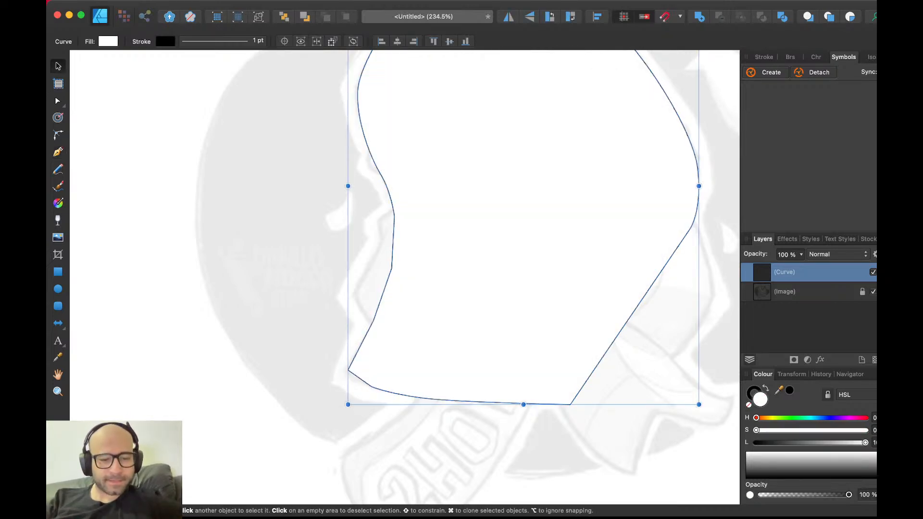
{"action": "key", "text": "super+bracketleft"}
{"action": "scroll", "coordinate": [405, 277], "scroll_direction": "up", "scroll_amount": 1}
{"action": "scroll", "coordinate": [405, 277], "scroll_direction": "up", "scroll_amount": 2}
{"action": "scroll", "coordinate": [405, 277], "scroll_direction": "right", "scroll_amount": 2}
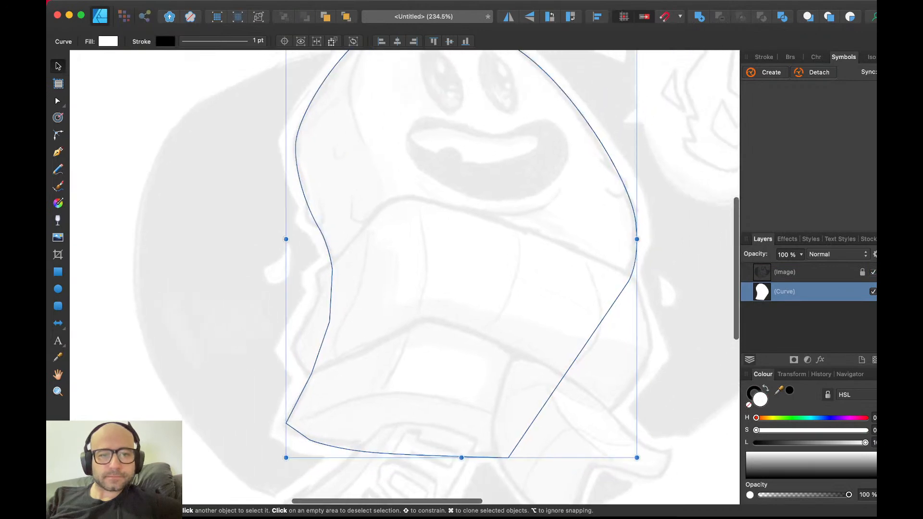
{"action": "left_click_drag", "start_coordinate": [462, 269], "coordinate": [398, 268]}
{"action": "key", "text": "super+z"}
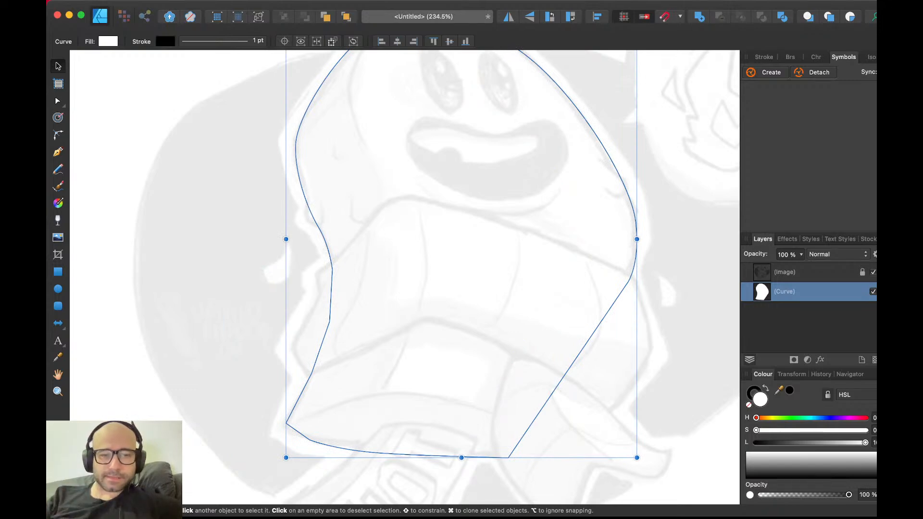
{"action": "key", "text": "super+d"}
{"action": "left_click", "coordinate": [462, 269]}
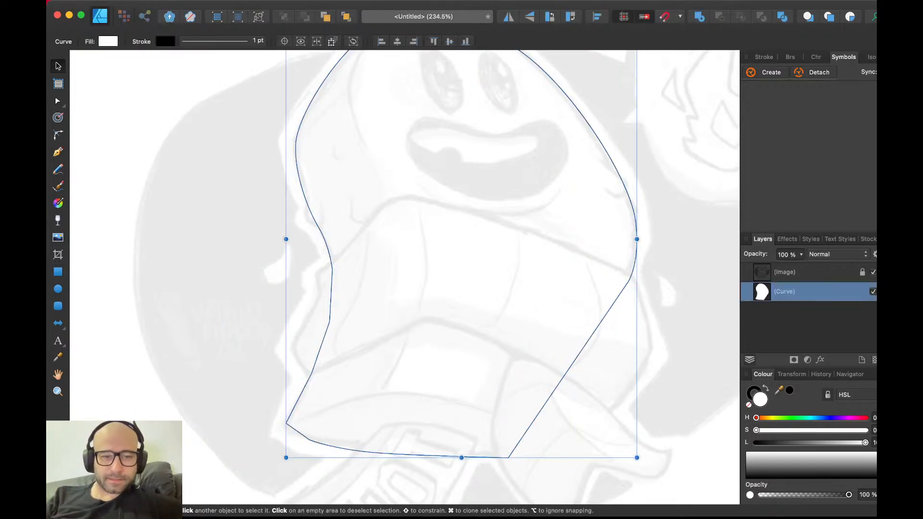
{"action": "key", "text": "shift+Up"}
{"action": "key", "text": "super+z"}
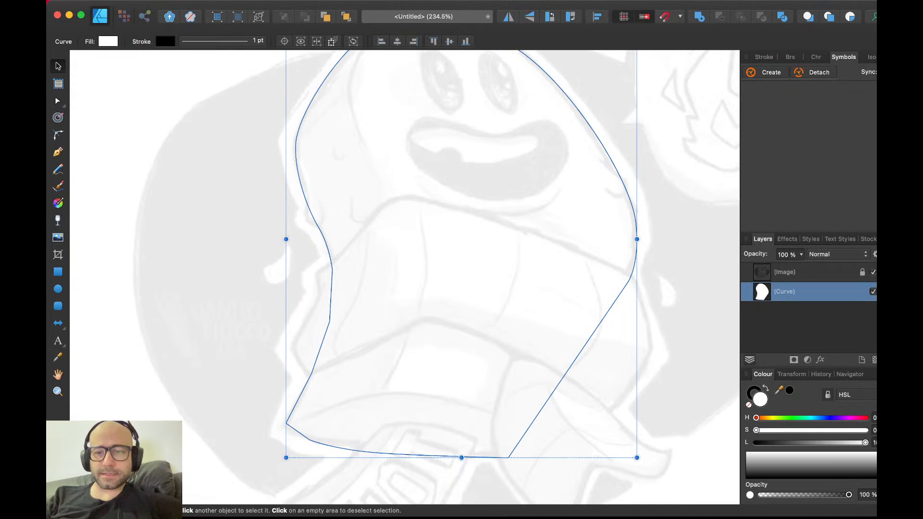
{"action": "left_click", "coordinate": [800, 272]}
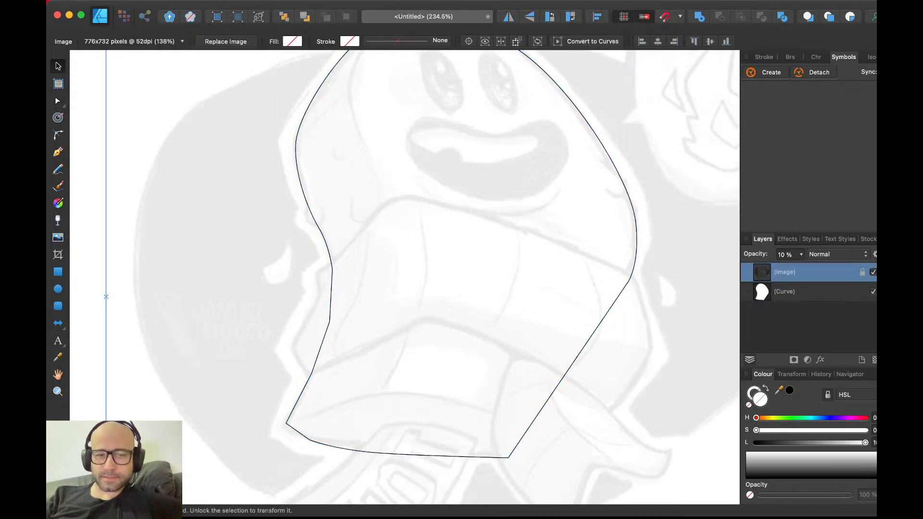
{"action": "left_click", "coordinate": [799, 292]}
{"action": "scroll", "coordinate": [462, 269], "scroll_direction": "up", "scroll_amount": 1}
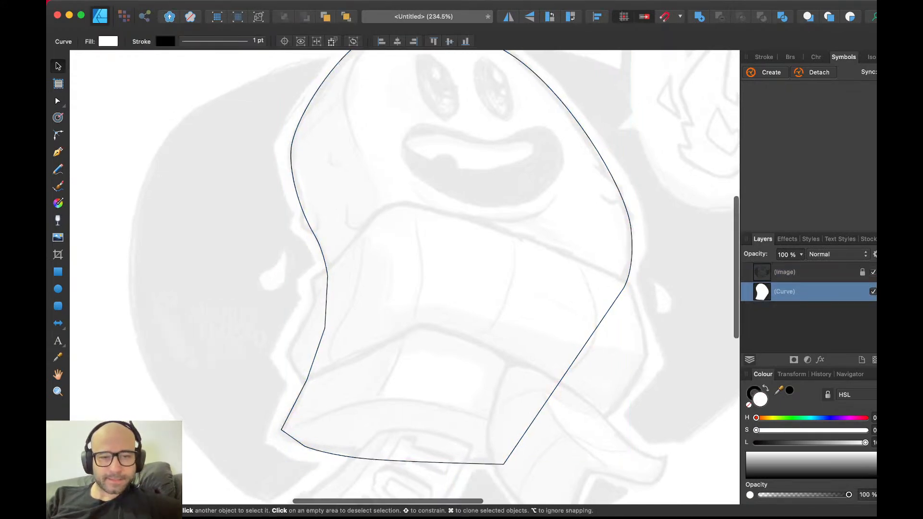
- Deselect the head shape and trace the smiling mouth's outer contour as a closed Pen curve
{"action": "left_click", "coordinate": [688, 289]}
{"action": "scroll", "coordinate": [417, 277], "scroll_direction": "up", "scroll_amount": 2}
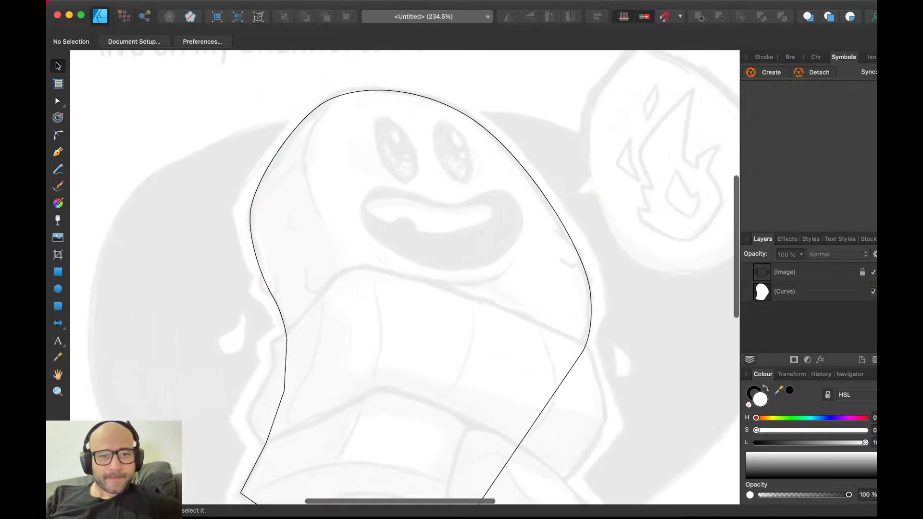
{"action": "key", "text": "p"}
{"action": "left_click_drag", "start_coordinate": [448, 208], "coordinate": [476, 212]}
{"action": "left_click_drag", "start_coordinate": [361, 216], "coordinate": [362, 263]}
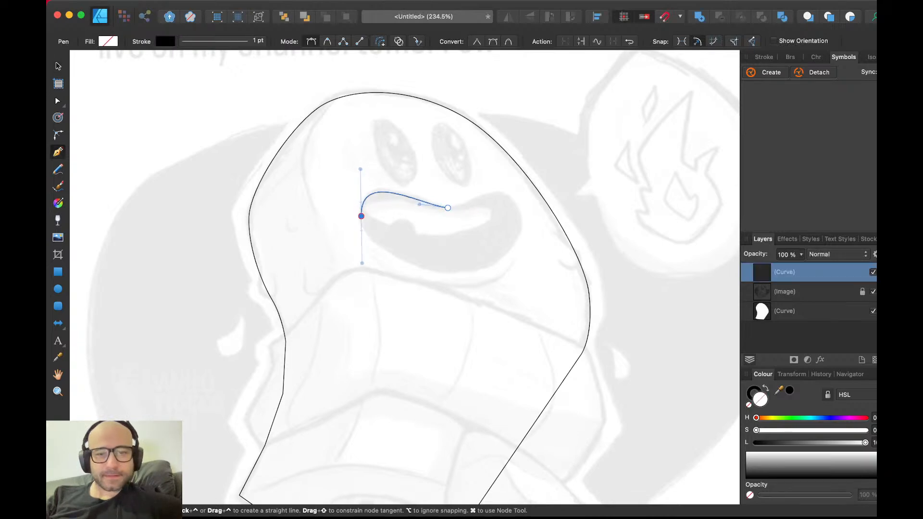
{"action": "left_click_drag", "start_coordinate": [492, 265], "coordinate": [526, 245]}
{"action": "left_click_drag", "start_coordinate": [502, 193], "coordinate": [526, 198]}
{"action": "left_click", "coordinate": [447, 208]}
{"action": "key", "text": "v"}
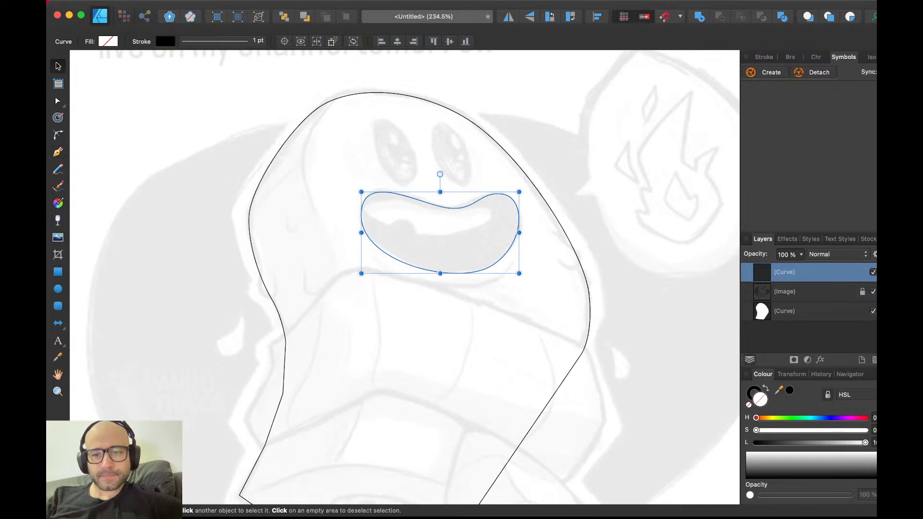
- Give the mouth shape a white fill and black stroke, and stack it between the sketch and the head shape
{"action": "key", "text": "d"}
{"action": "key", "text": "shift+super+bracketleft"}
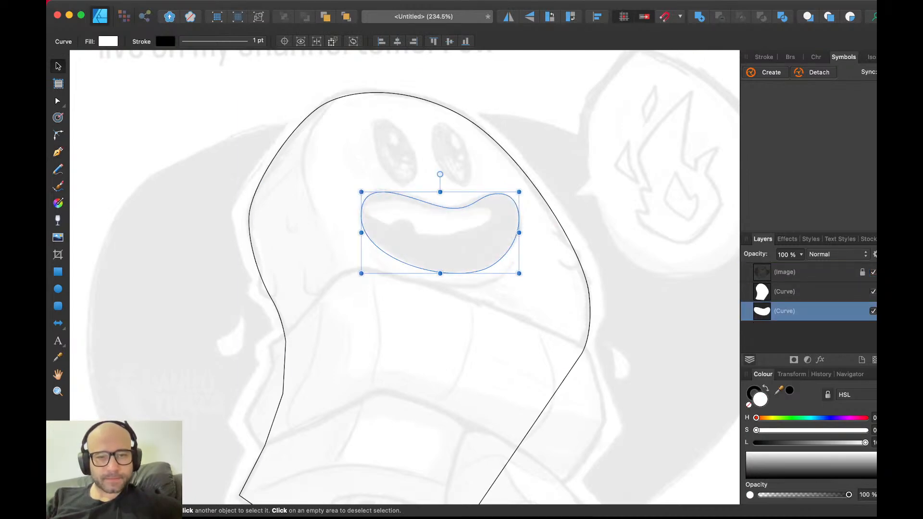
{"action": "key", "text": "super+x"}
{"action": "key", "text": "super+v"}
{"action": "scroll", "coordinate": [404, 277], "scroll_direction": "down", "scroll_amount": 2}
{"action": "key", "text": "super+d"}
- Trace the upper teeth's lower edge with its small notch, and extend the curve loosely above the mouth
{"action": "scroll", "coordinate": [405, 277], "scroll_direction": "up", "scroll_amount": 2}
{"action": "scroll", "coordinate": [452, 163], "scroll_direction": "up", "scroll_amount": 3}
{"action": "key", "text": "p"}
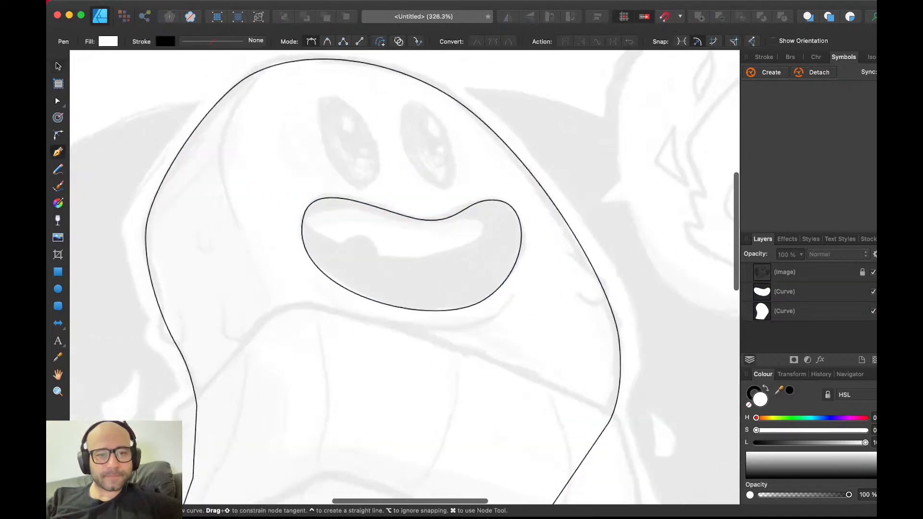
{"action": "left_click_drag", "start_coordinate": [468, 243], "coordinate": [441, 259]}
{"action": "left_click_drag", "start_coordinate": [379, 257], "coordinate": [318, 265]}
{"action": "left_click", "coordinate": [379, 256]}
{"action": "left_click_drag", "start_coordinate": [294, 209], "coordinate": [277, 177]}
{"action": "left_click", "coordinate": [336, 143]}
{"action": "left_click", "coordinate": [446, 147]}
{"action": "left_click", "coordinate": [483, 194]}
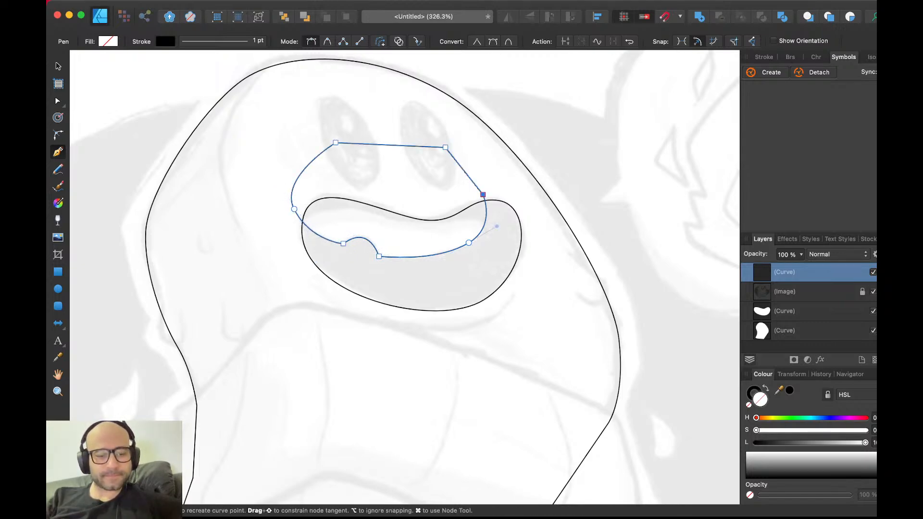
- Give the teeth shape a white fill with a black stroke, and undo its removal
{"action": "key", "text": "v"}
{"action": "key", "text": "Delete"}
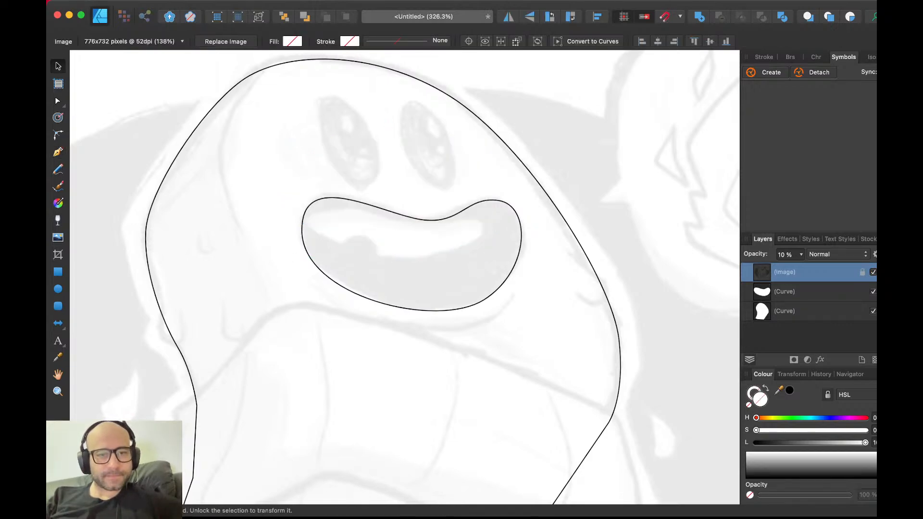
{"action": "left_click", "coordinate": [432, 265]}
{"action": "key", "text": "super+z"}
{"action": "key", "text": "super+z"}
{"action": "key", "text": "super+z"}
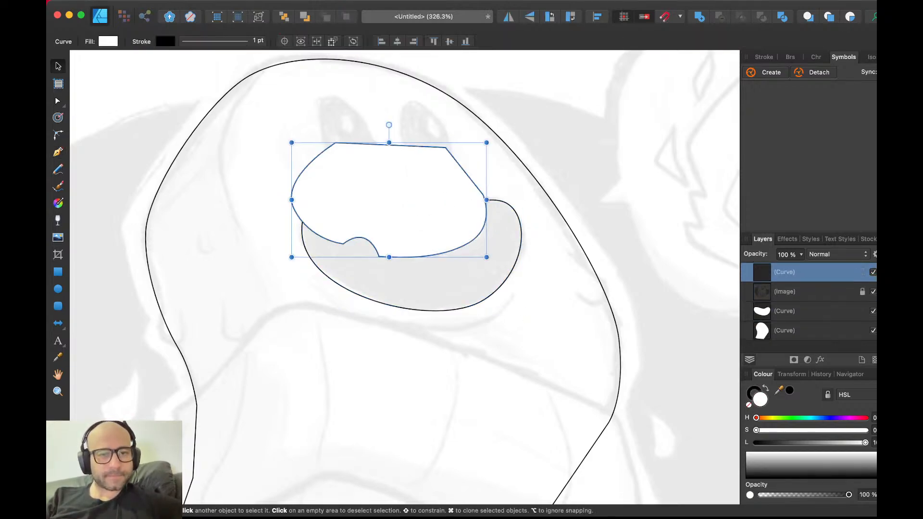
{"action": "key", "text": "super+z"}
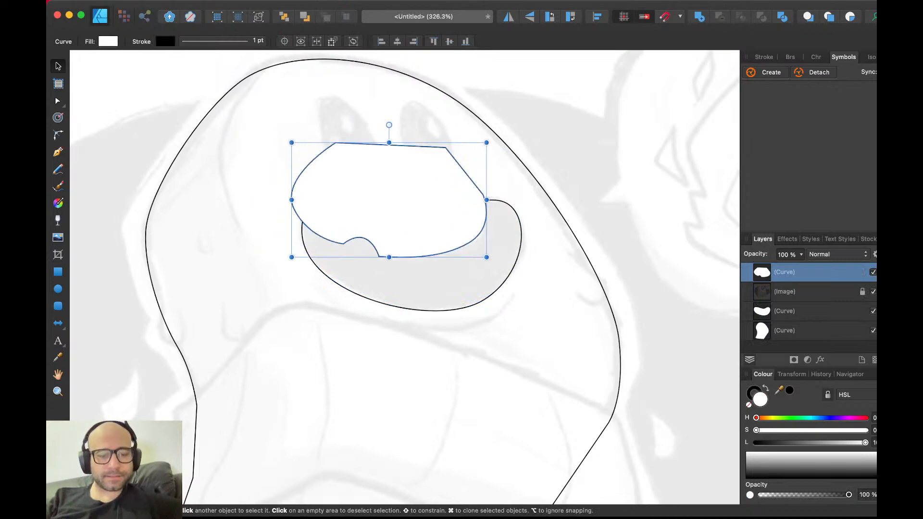
- Clip the teeth shape inside the mouth shape and clear the selection
{"action": "left_click", "coordinate": [413, 281]}
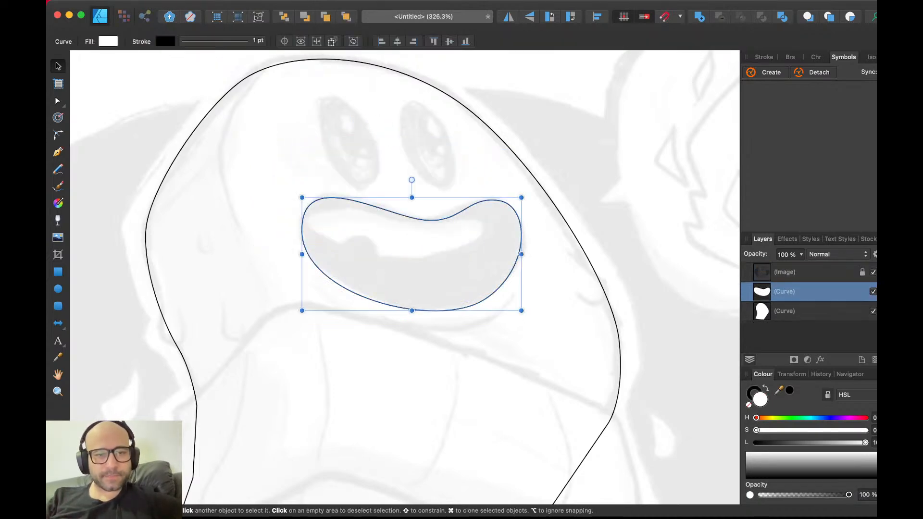
{"action": "key", "text": "alt+super+v"}
{"action": "key", "text": "super+d"}
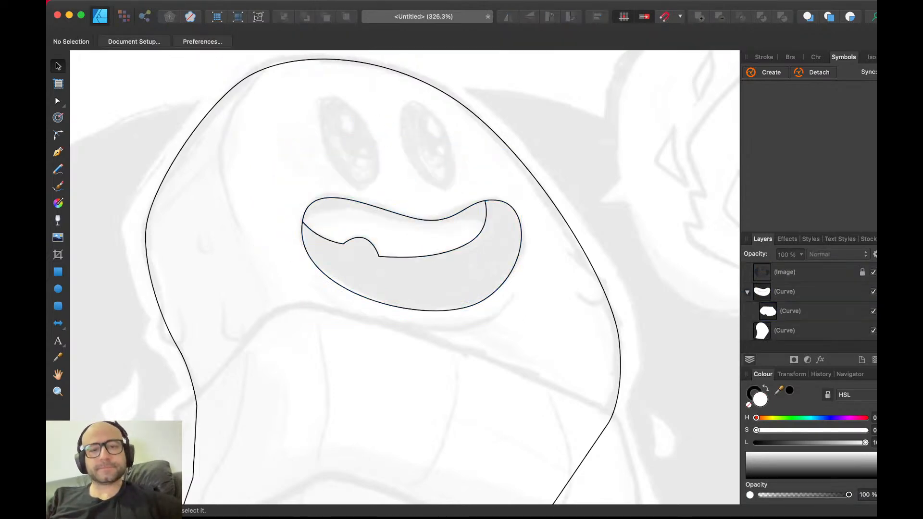
- Draw a white ellipse with a 1 pt black stroke over the left sketched eye, tilting and resizing it to match
{"action": "scroll", "coordinate": [404, 277], "scroll_direction": "down", "scroll_amount": 3}
{"action": "scroll", "coordinate": [405, 277], "scroll_direction": "up", "scroll_amount": 4}
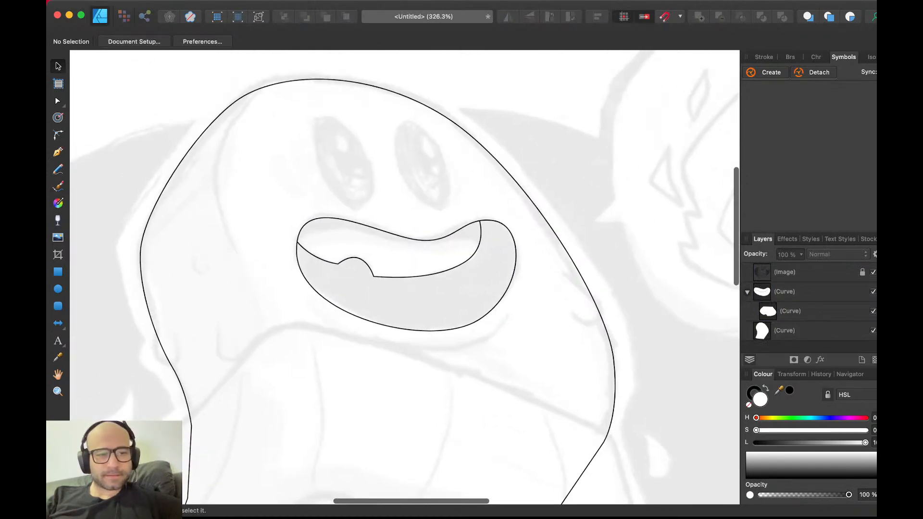
{"action": "key", "text": "m"}
{"action": "left_click_drag", "start_coordinate": [312, 117], "coordinate": [367, 205]}
{"action": "key", "text": "v"}
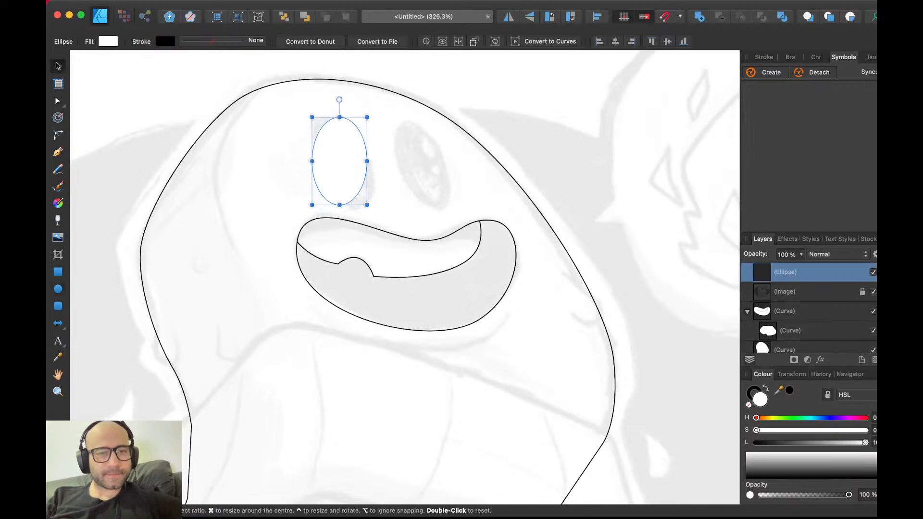
{"action": "left_click_drag", "start_coordinate": [340, 99], "coordinate": [313, 105]}
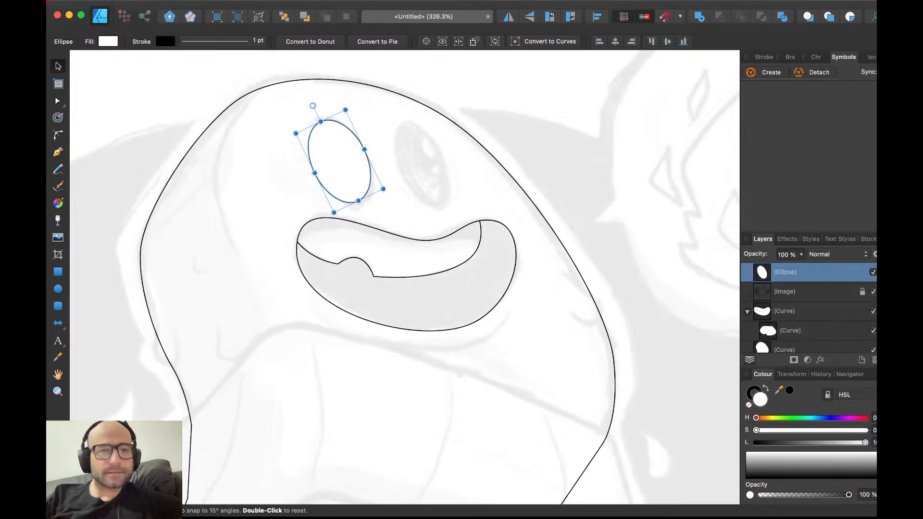
{"action": "mouse_move", "coordinate": [340, 161]}
{"action": "left_mouse_down"}
{"action": "mouse_move", "coordinate": [350, 169]}
{"action": "mouse_move", "coordinate": [344, 162]}
{"action": "left_mouse_up"}
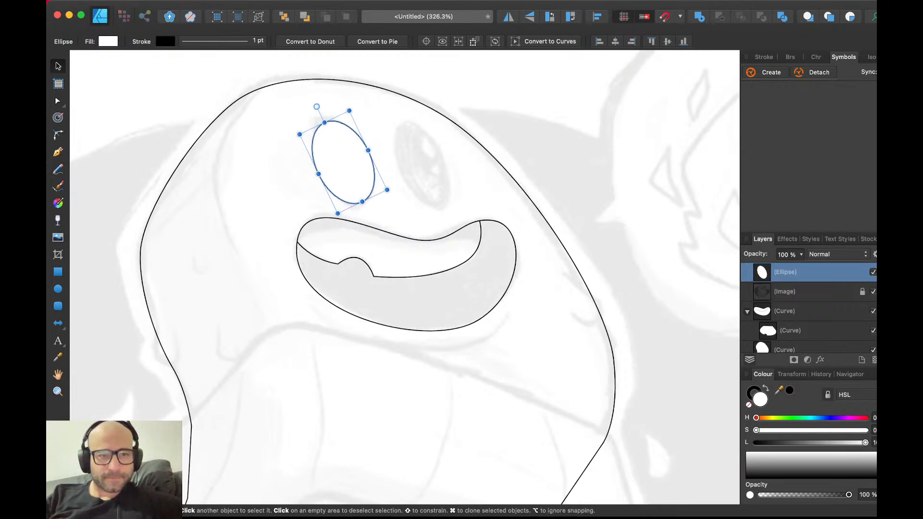
{"action": "left_click_drag", "start_coordinate": [325, 122], "coordinate": [321, 116]}
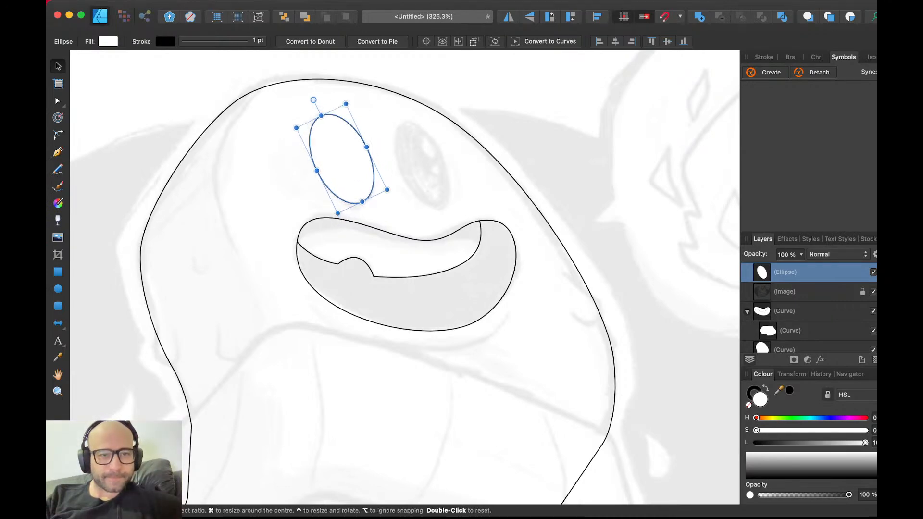
{"action": "left_click_drag", "start_coordinate": [367, 147], "coordinate": [364, 148]}
- Stack the eye ellipse beneath the sketch and mouth, directly above the head shape, and nudge it over the sketched eye
{"action": "key", "text": "Delete"}
{"action": "key", "text": "super+z"}
{"action": "key", "text": "super+z"}
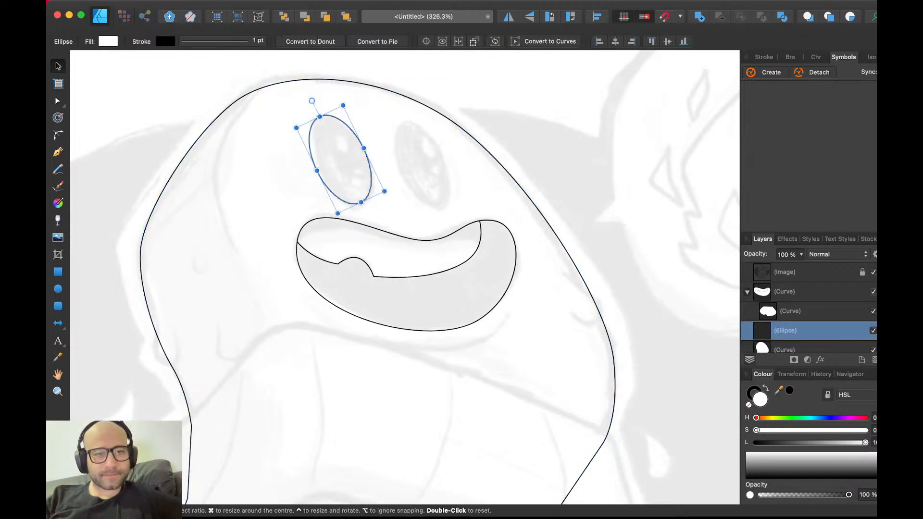
{"action": "key", "text": "Left"}
{"action": "key", "text": "Left"}
{"action": "key", "text": "Up"}
- Duplicate the eye ellipse onto the right sketched eye, adjust its tilt and narrow it slightly, and deselect it
{"action": "key", "text": "super+j"}
{"action": "left_click_drag", "start_coordinate": [345, 161], "coordinate": [423, 165]}
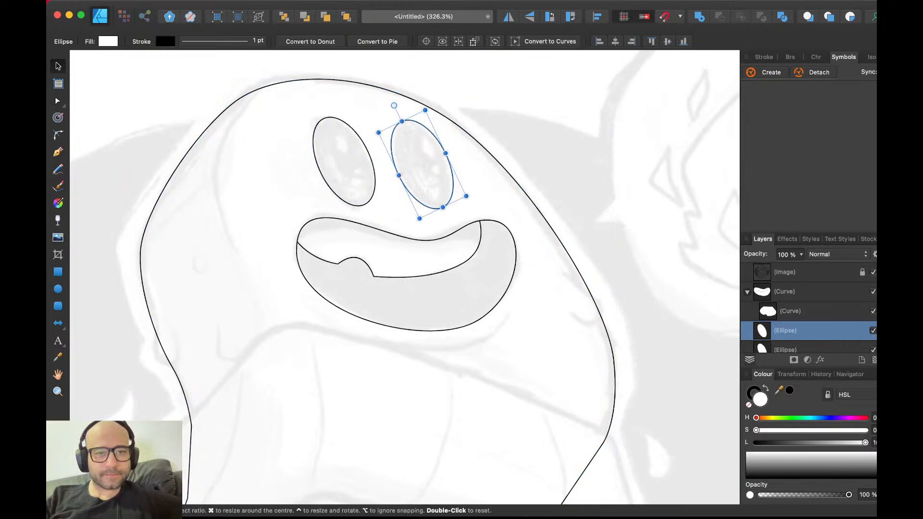
{"action": "left_click_drag", "start_coordinate": [394, 105], "coordinate": [397, 104]}
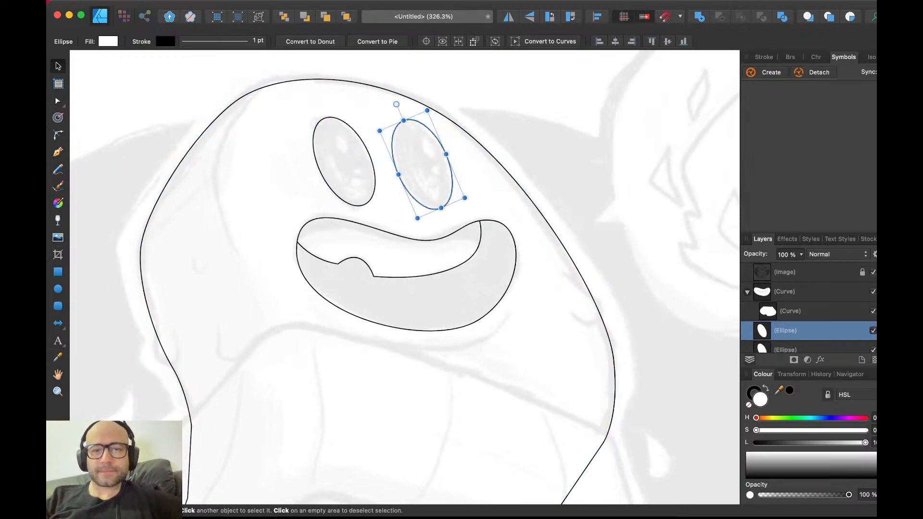
{"action": "left_click_drag", "start_coordinate": [422, 165], "coordinate": [446, 155]}
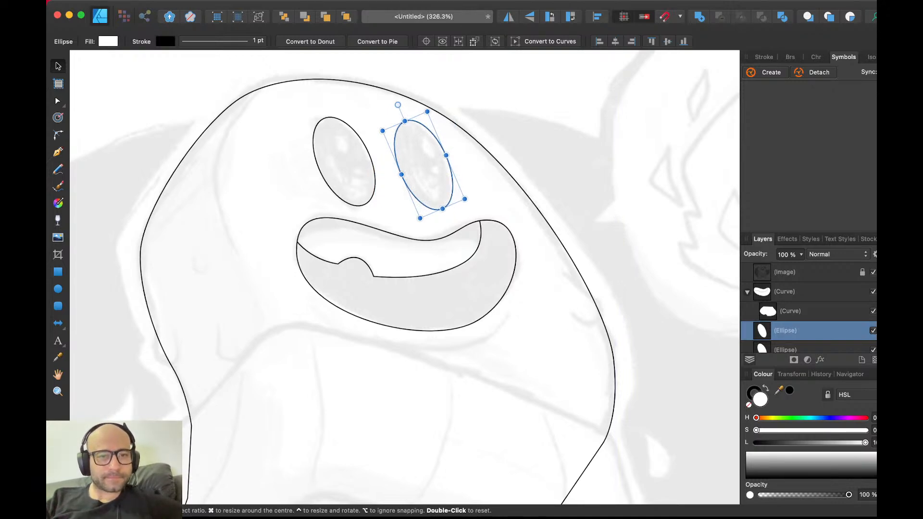
{"action": "scroll", "coordinate": [446, 155], "scroll_direction": "down", "scroll_amount": 5}
{"action": "scroll", "coordinate": [446, 155], "scroll_direction": "down", "scroll_amount": 2}
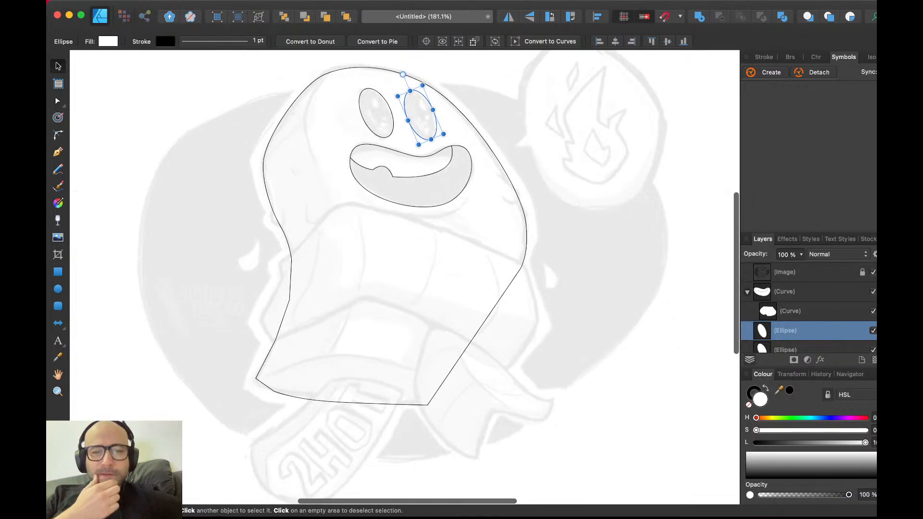
{"action": "scroll", "coordinate": [446, 155], "scroll_direction": "up", "scroll_amount": 2}
{"action": "scroll", "coordinate": [446, 156], "scroll_direction": "left", "scroll_amount": 3}
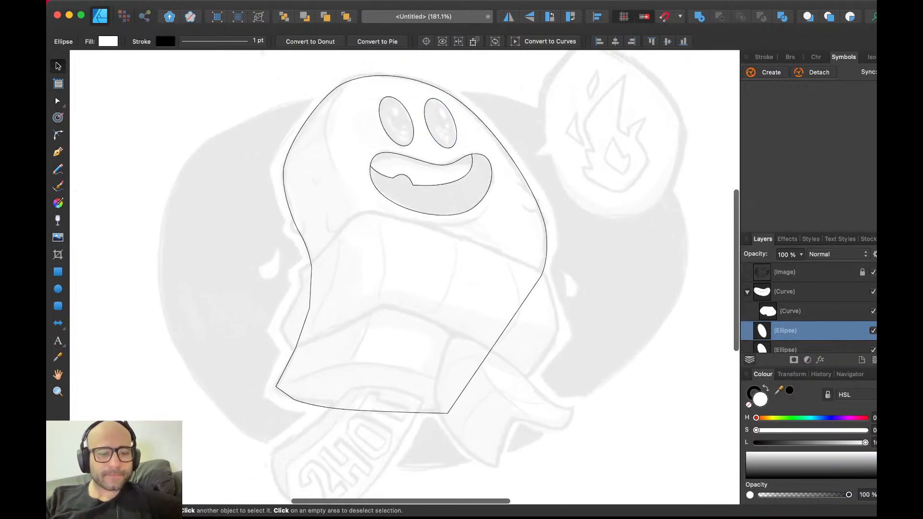
{"action": "key", "text": "Escape"}
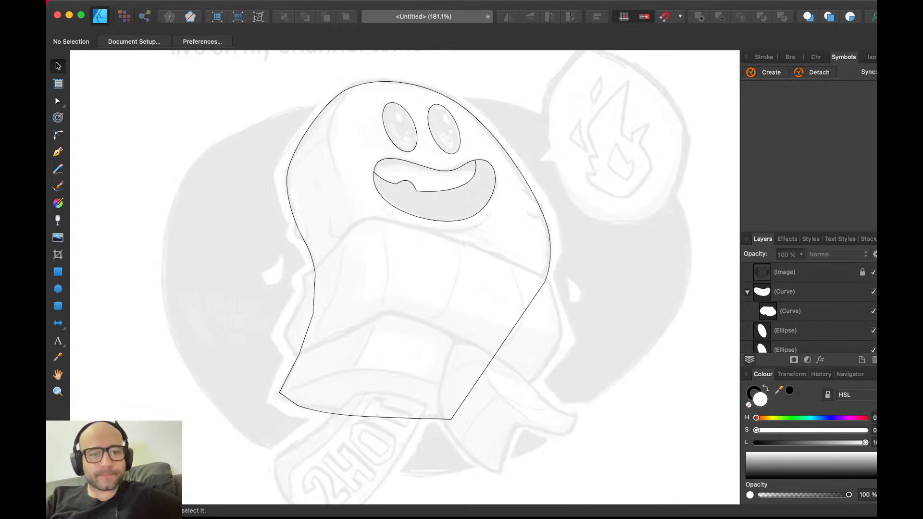
- Trace the edge between the head's shaded left side and its face with the Pen, continuing down past the body's lower-left end
{"action": "scroll", "coordinate": [404, 278], "scroll_direction": "up", "scroll_amount": 3}
{"action": "scroll", "coordinate": [404, 277], "scroll_direction": "left", "scroll_amount": 3}
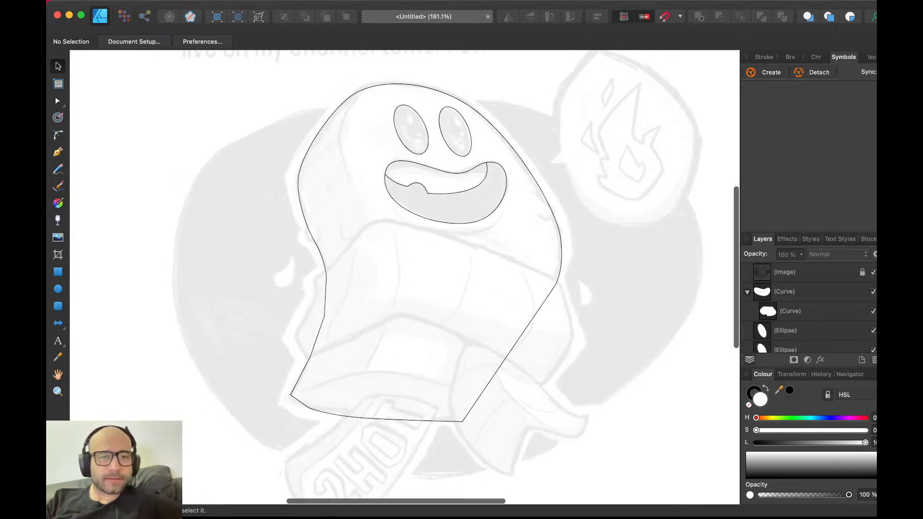
{"action": "key", "text": "p"}
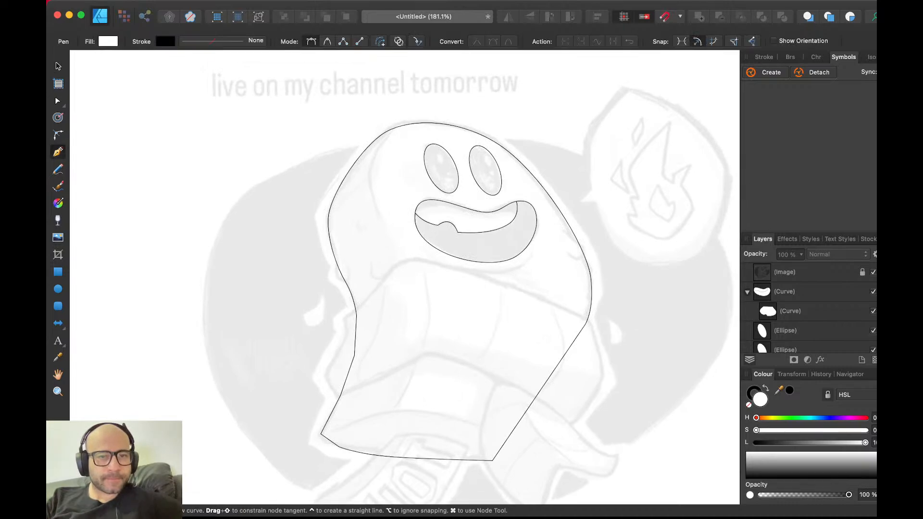
{"action": "left_click", "coordinate": [412, 115]}
{"action": "left_click_drag", "start_coordinate": [375, 194], "coordinate": [390, 238]}
{"action": "scroll", "coordinate": [390, 238], "scroll_direction": "down", "scroll_amount": 5}
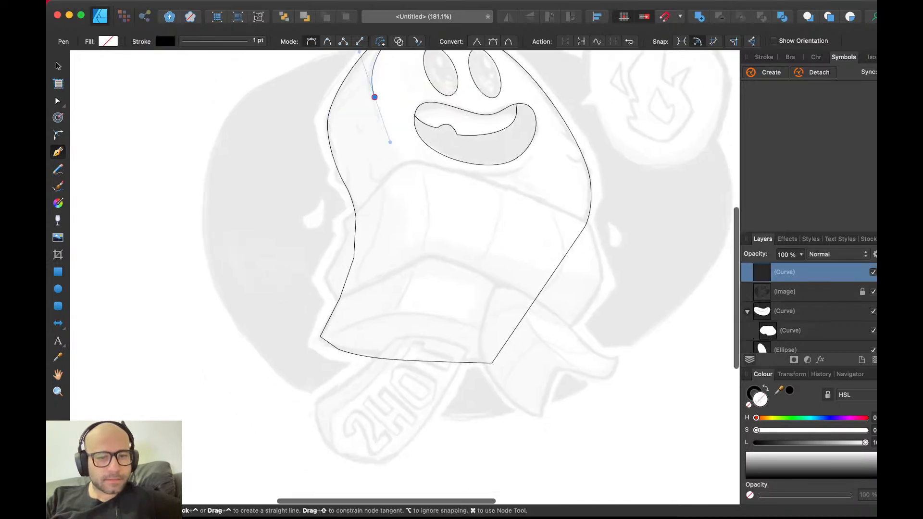
{"action": "left_click", "coordinate": [416, 234]}
{"action": "left_click_drag", "start_coordinate": [389, 324], "coordinate": [354, 376]}
{"action": "left_click", "coordinate": [283, 366]}
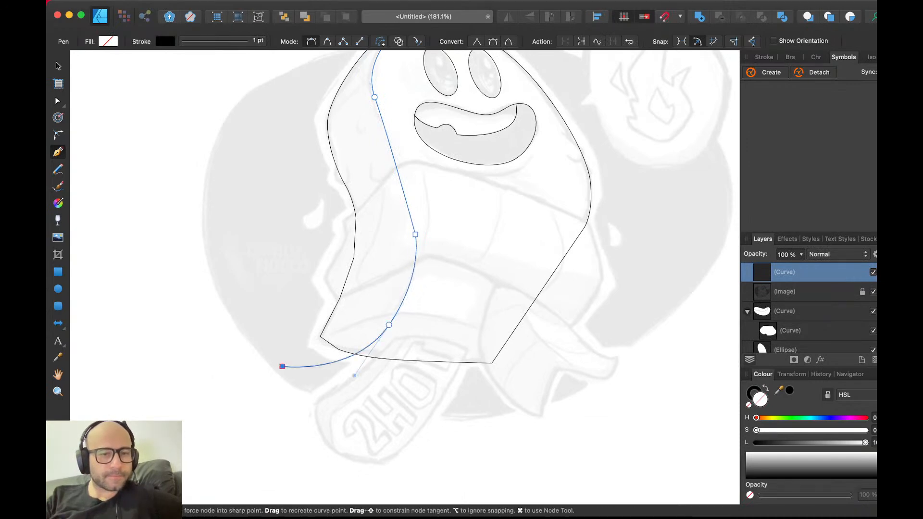
- Extend the side curve loosely outside the head's left contour and close it above the top of the head
{"action": "scroll", "coordinate": [282, 367], "scroll_direction": "up", "scroll_amount": 5}
{"action": "left_click", "coordinate": [287, 145]}
{"action": "left_click", "coordinate": [416, 118]}
{"action": "left_click", "coordinate": [438, 137]}
{"action": "key", "text": "v"}
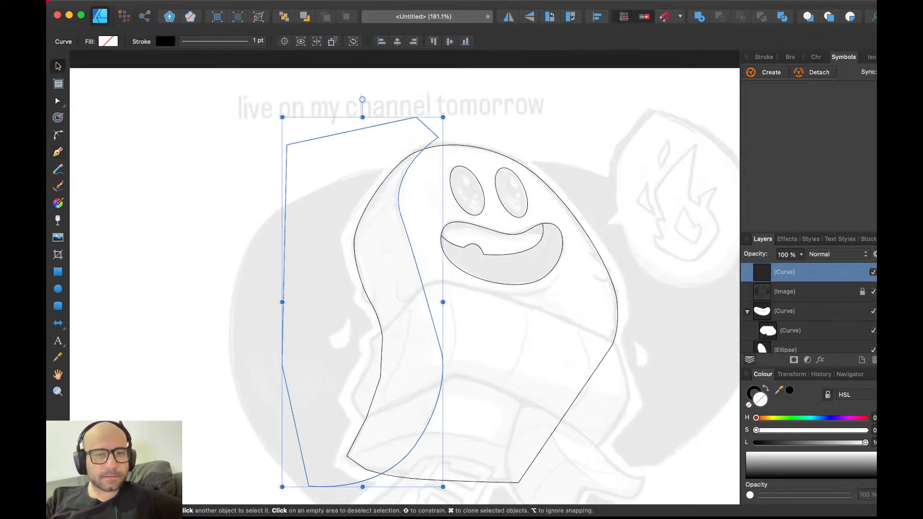
- Give the side shape a white fill and black stroke, clip it inside the head shape, and deselect it
{"action": "key", "text": "d"}
{"action": "scroll", "coordinate": [405, 277], "scroll_direction": "down", "scroll_amount": 4}
{"action": "key", "text": "super+x"}
{"action": "left_click", "coordinate": [496, 400]}
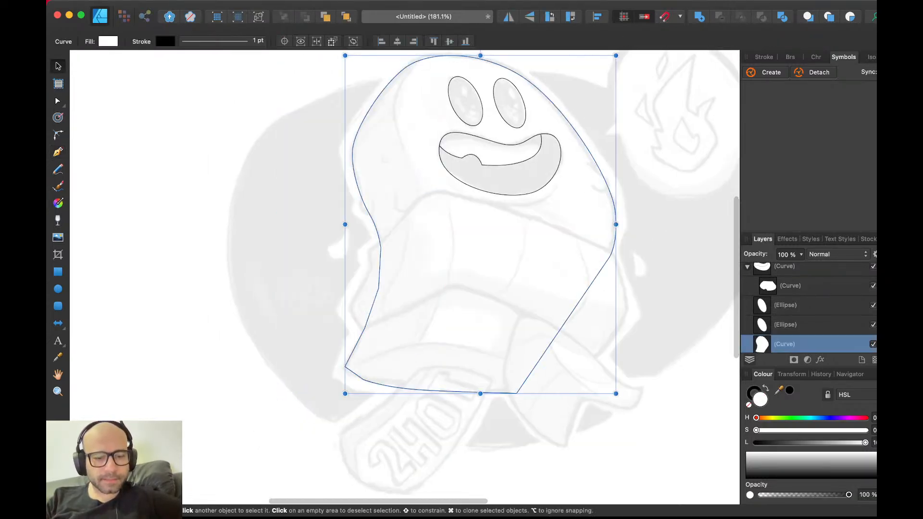
{"action": "key", "text": "super+alt+v"}
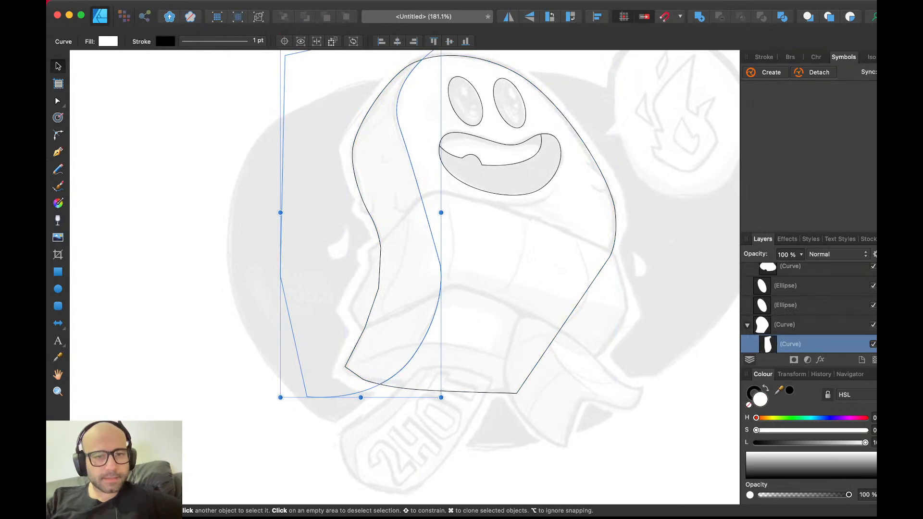
{"action": "key", "text": "super+d"}
{"action": "scroll", "coordinate": [405, 277], "scroll_direction": "right", "scroll_amount": 3}
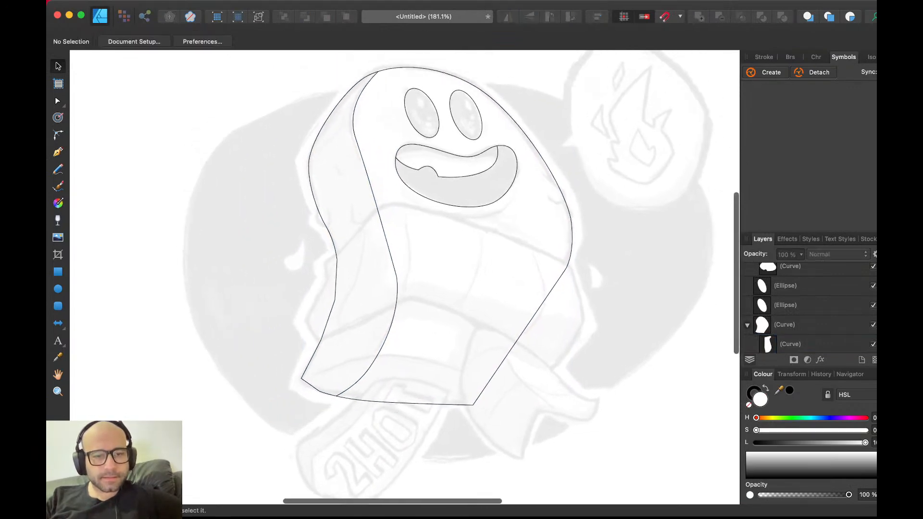
{"action": "scroll", "coordinate": [381, 123], "scroll_direction": "up", "scroll_amount": 5}
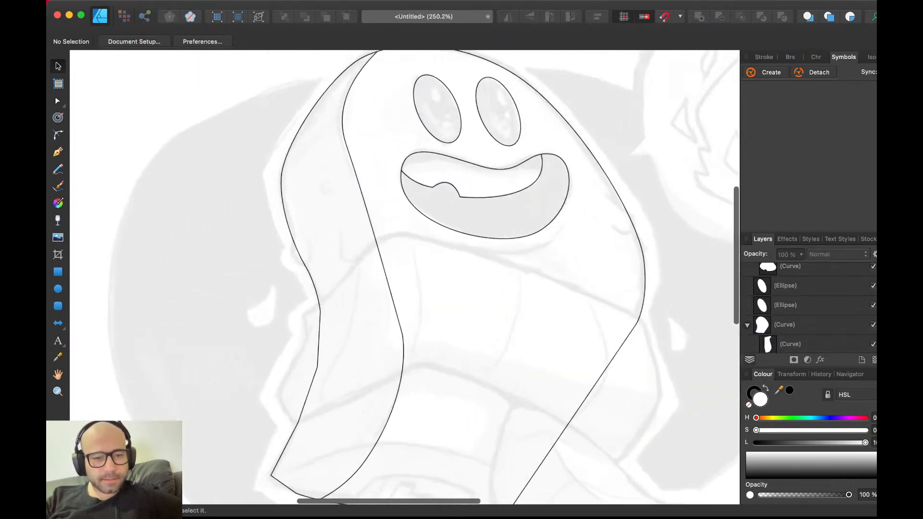
{"action": "scroll", "coordinate": [405, 277], "scroll_direction": "down", "scroll_amount": 5}
{"action": "key", "text": "p"}
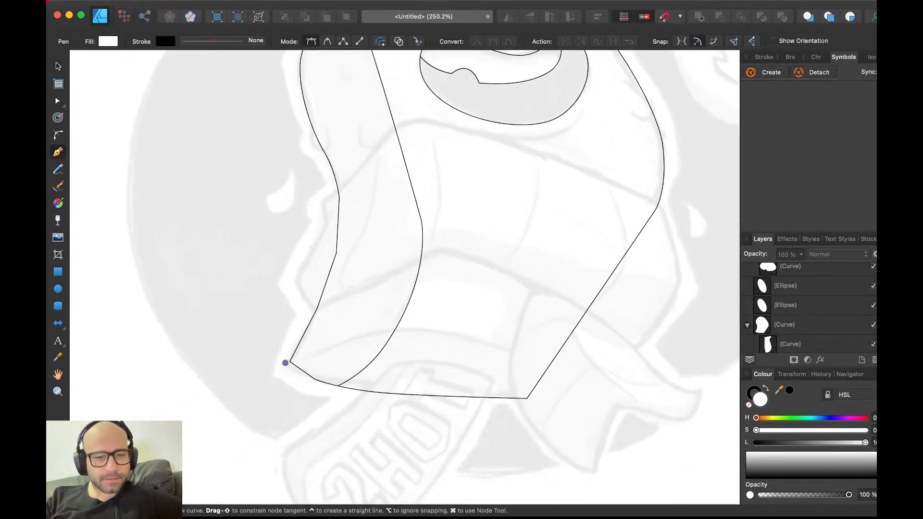
{"action": "left_click", "coordinate": [285, 363]}
{"action": "left_click_drag", "start_coordinate": [427, 332], "coordinate": [499, 350]}
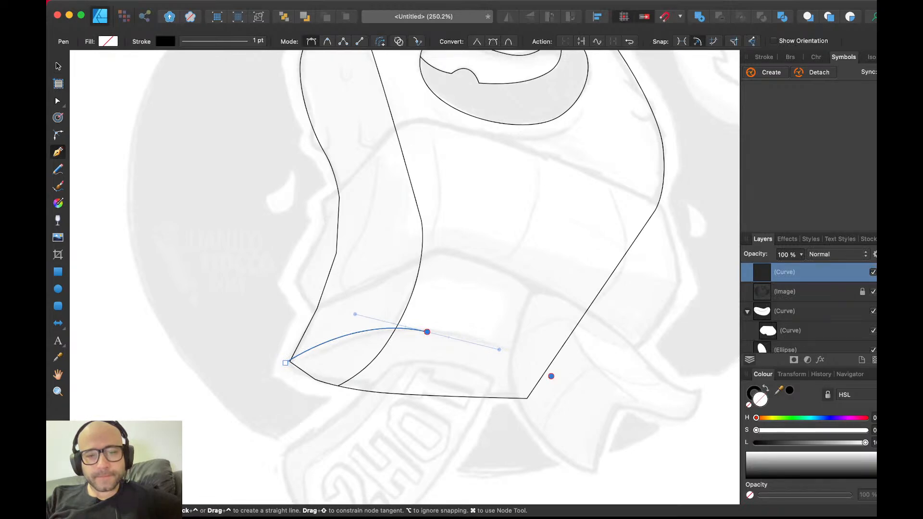
{"action": "key", "text": "super"}
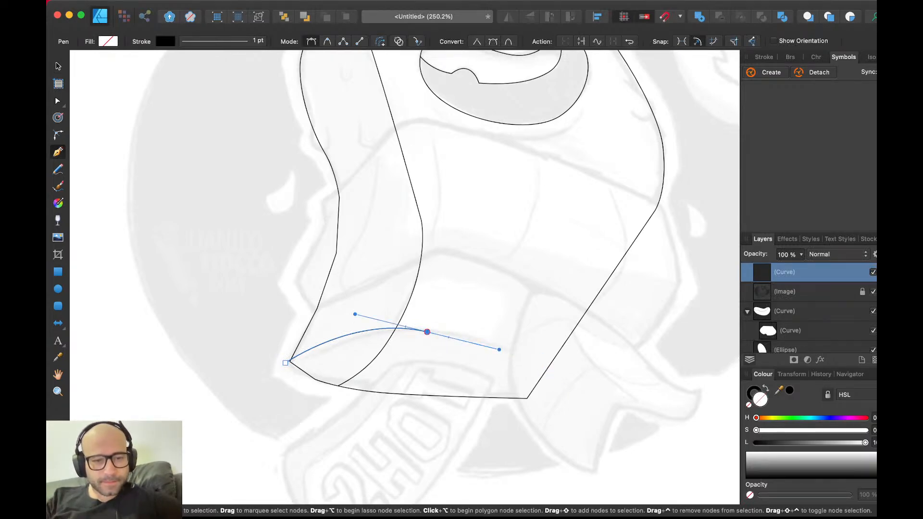
{"action": "key", "text": "BackSpace"}
- Trace the curved upper edge of the body's bottom face from its lower-left corner and close the curve loosely below the body
{"action": "left_click", "coordinate": [287, 362]}
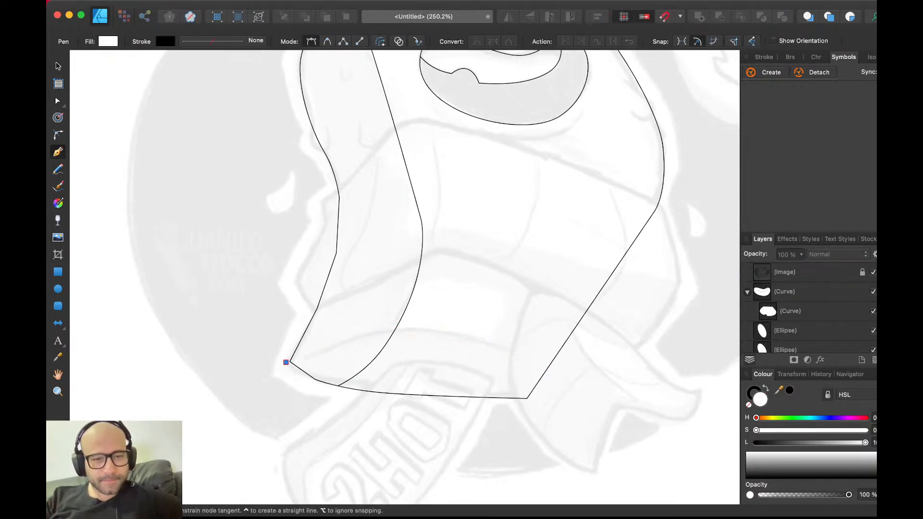
{"action": "left_click_drag", "start_coordinate": [409, 328], "coordinate": [453, 333]}
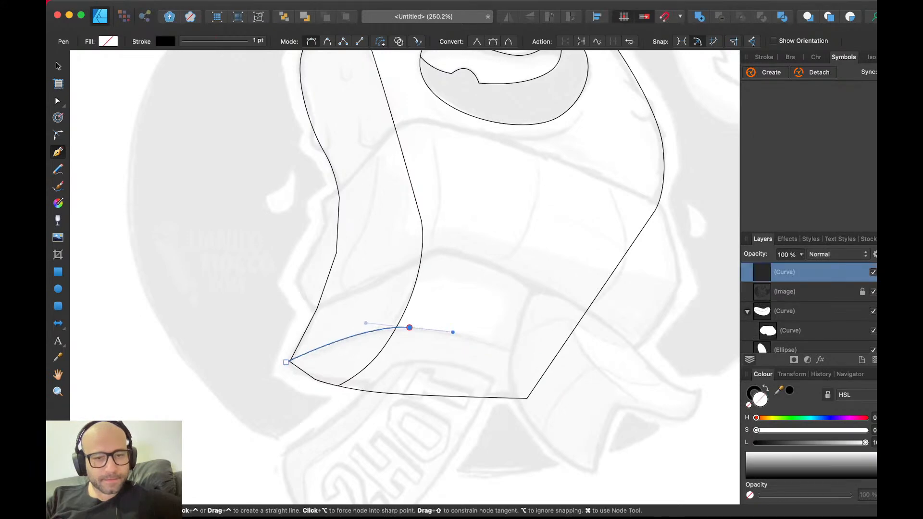
{"action": "left_click_drag", "start_coordinate": [552, 372], "coordinate": [564, 384]}
{"action": "left_click", "coordinate": [560, 434]}
{"action": "left_click", "coordinate": [423, 443]}
{"action": "left_click", "coordinate": [260, 437]}
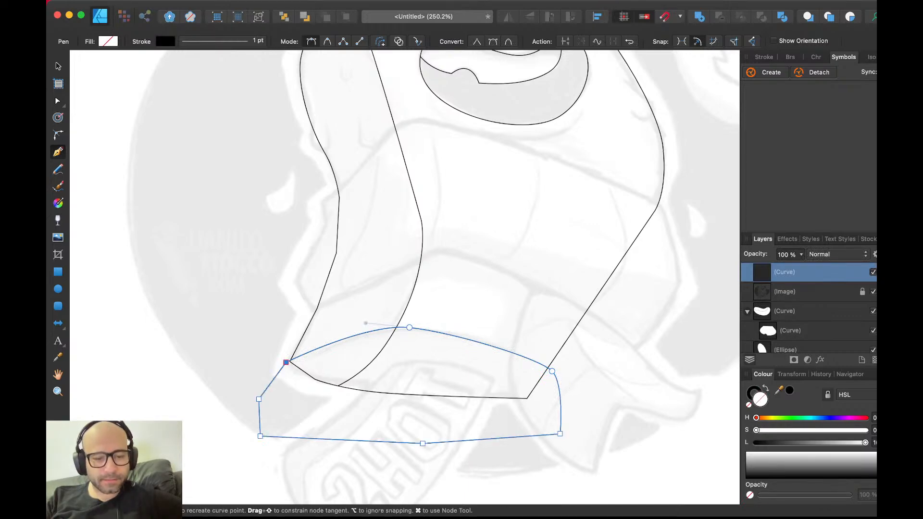
{"action": "left_click", "coordinate": [286, 363]}
- Give the bottom face shape a white fill and black stroke, clip it inside the body shape, and deselect it
{"action": "key", "text": "v"}
{"action": "key", "text": "d"}
{"action": "key", "text": "super+x"}
{"action": "key", "text": "super+v"}
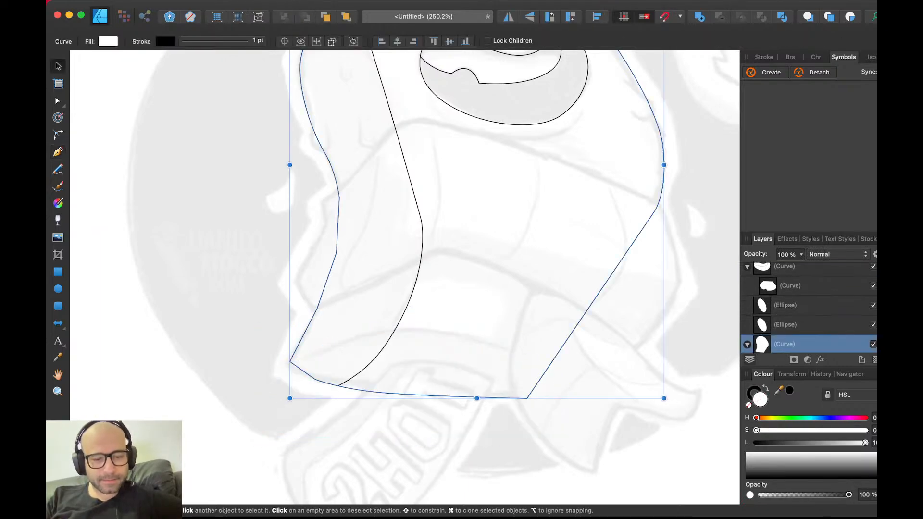
{"action": "key", "text": "alt+super+v"}
{"action": "key", "text": "super+d"}
{"action": "scroll", "coordinate": [323, 389], "scroll_direction": "down", "scroll_amount": 3}
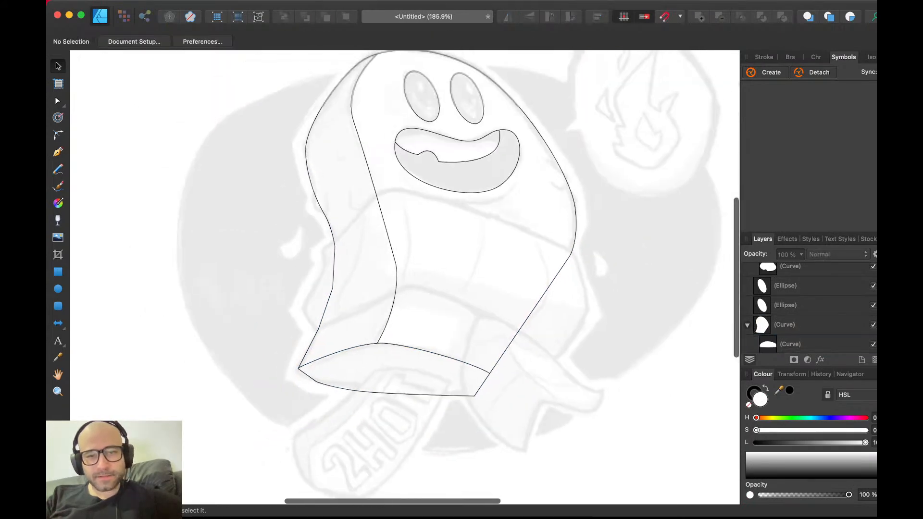
- Trace the scarf band's left side from the body's lower-left contour, continuing along its curved upper edge to the head's right contour
{"action": "scroll", "coordinate": [403, 277], "scroll_direction": "up", "scroll_amount": 2}
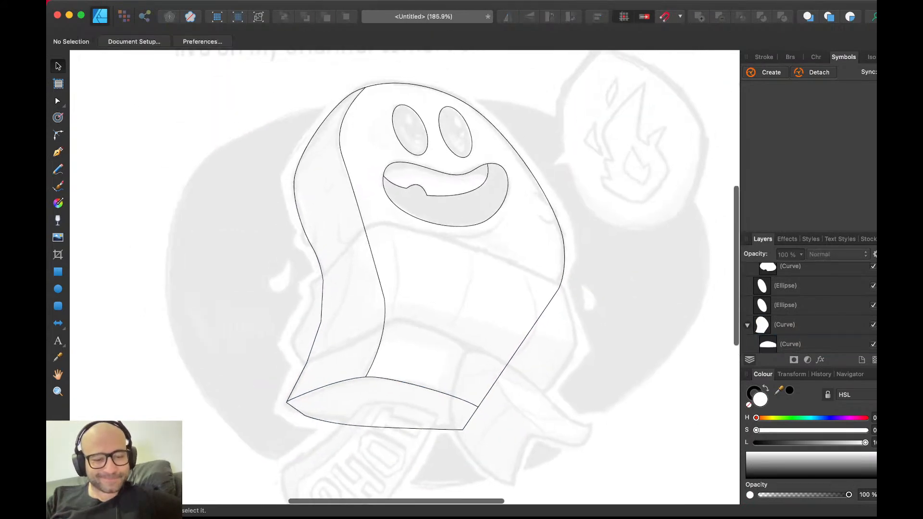
{"action": "key", "text": "p"}
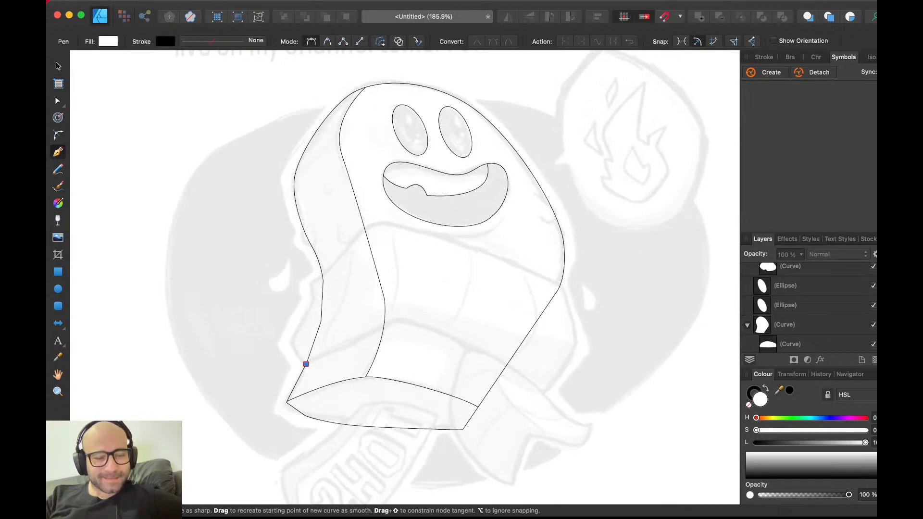
{"action": "scroll", "coordinate": [276, 463], "scroll_direction": "up", "scroll_amount": 2}
{"action": "left_click_drag", "start_coordinate": [319, 322], "coordinate": [301, 293]}
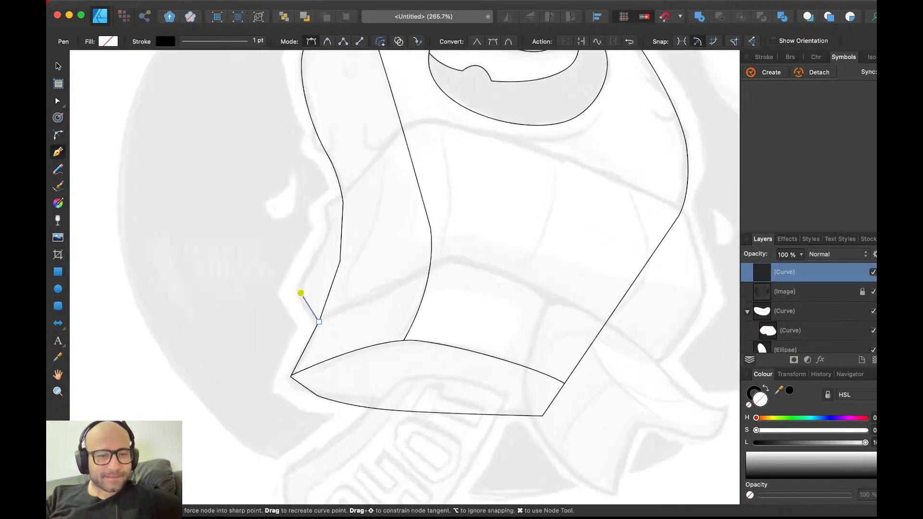
{"action": "left_click", "coordinate": [301, 293]}
{"action": "left_click", "coordinate": [330, 229]}
{"action": "left_click_drag", "start_coordinate": [389, 146], "coordinate": [398, 126]}
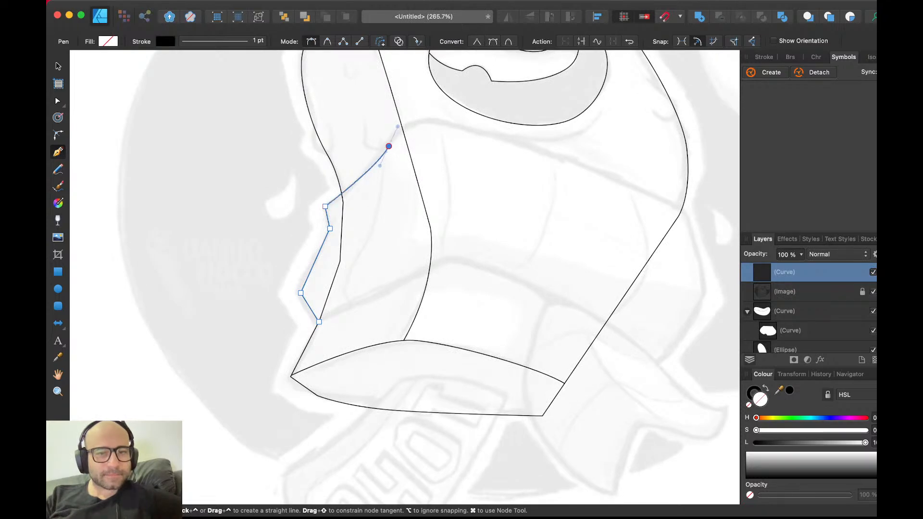
{"action": "scroll", "coordinate": [389, 146], "scroll_direction": "right", "scroll_amount": 5}
{"action": "left_click_drag", "start_coordinate": [463, 154], "coordinate": [557, 194]}
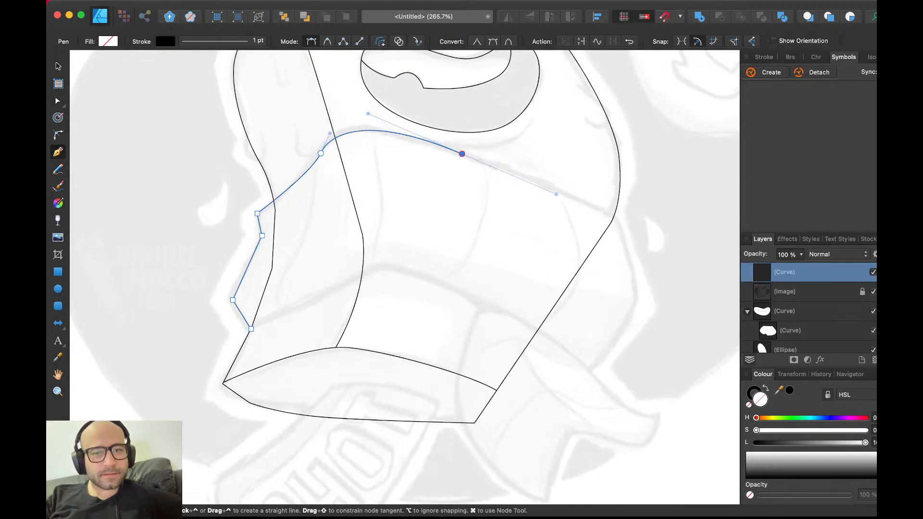
{"action": "left_click", "coordinate": [617, 218]}
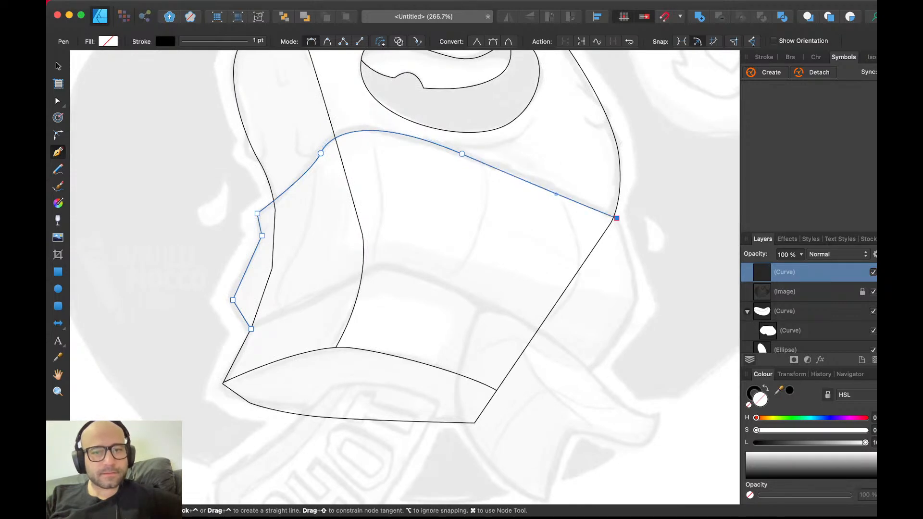
- Trace the scarf band's right end and curved lower edge, closing the shape at its starting node
{"action": "left_click", "coordinate": [637, 300]}
{"action": "left_click", "coordinate": [590, 371]}
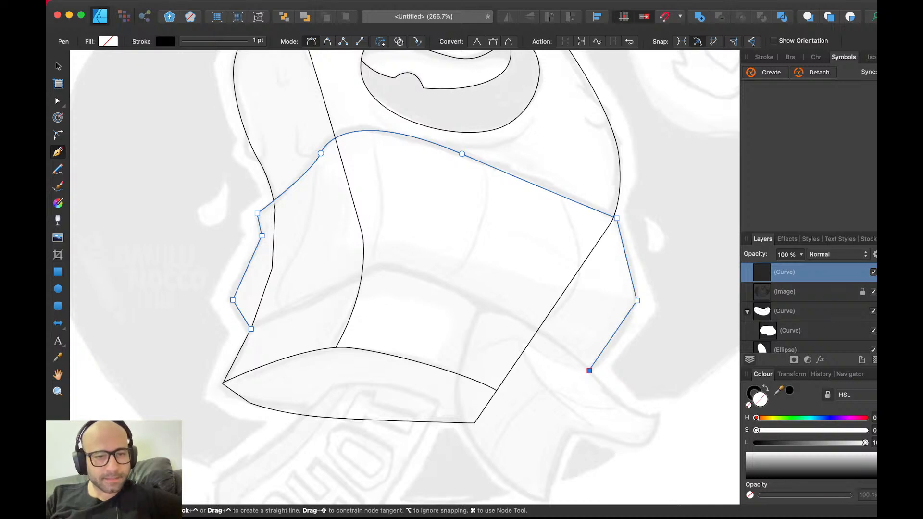
{"action": "left_click_drag", "start_coordinate": [384, 268], "coordinate": [278, 249]}
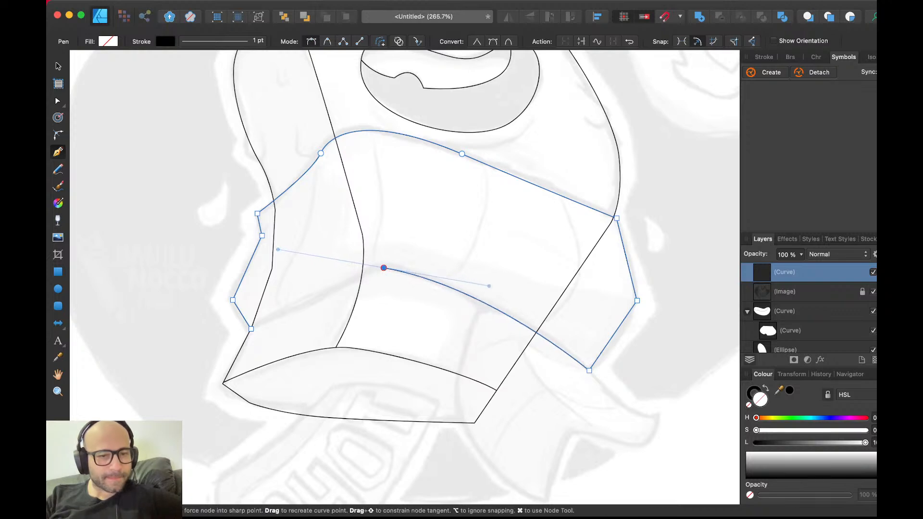
{"action": "left_click", "coordinate": [251, 328]}
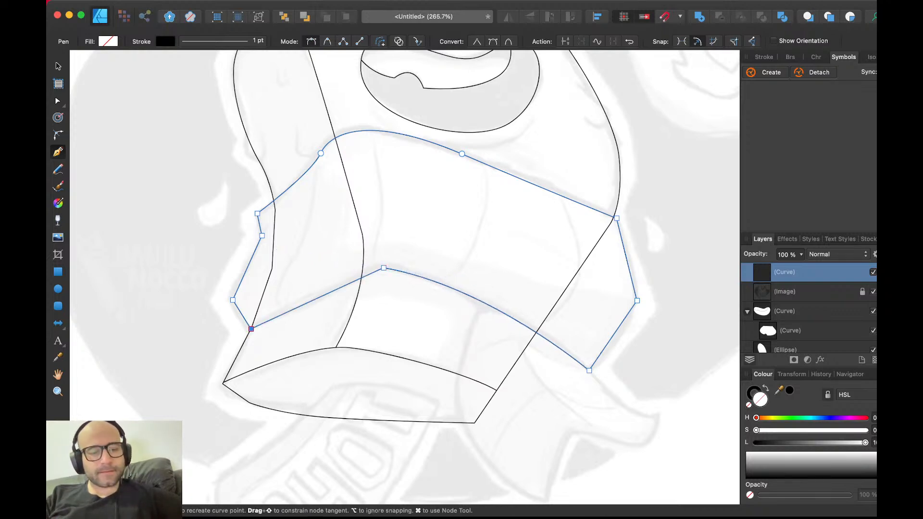
- Give the scarf band a white fill and black stroke, move it directly above the body shape in the layer order, and deselect it
{"action": "key", "text": "v"}
{"action": "key", "text": "d"}
{"action": "key", "text": "super+x"}
{"action": "left_click", "coordinate": [436, 216]}
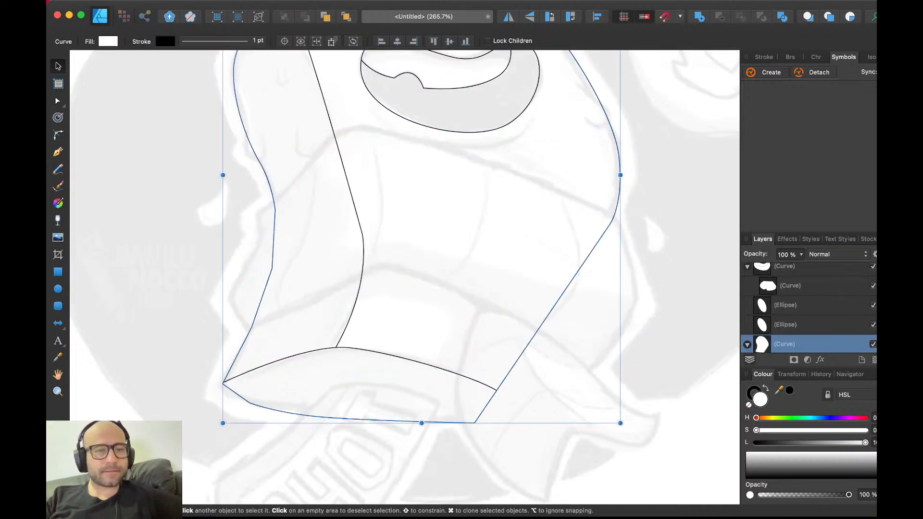
{"action": "key", "text": "super+v"}
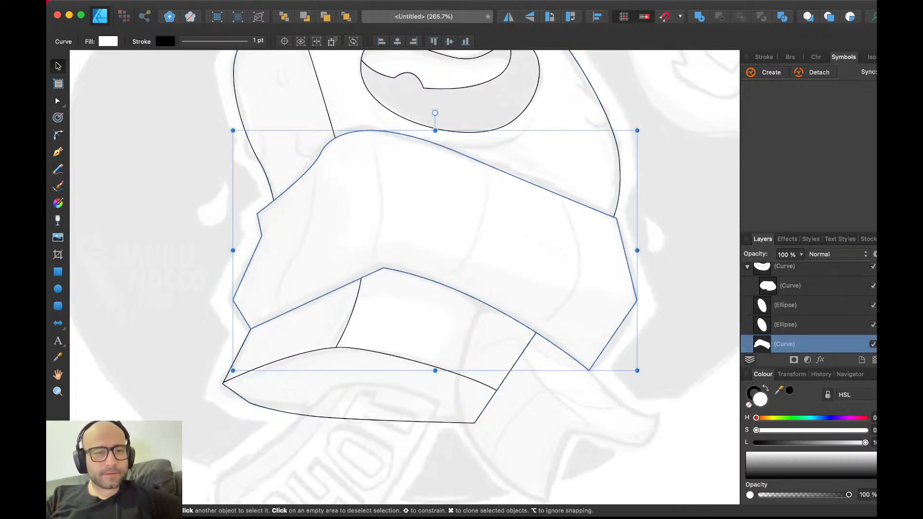
{"action": "key", "text": "super+d"}
- Nudge the smooth node at the scarf band's upper-left bend to follow the sketch, and deselect the shape
{"action": "scroll", "coordinate": [405, 277], "scroll_direction": "right", "scroll_amount": 1}
{"action": "scroll", "coordinate": [405, 277], "scroll_direction": "up", "scroll_amount": 1}
{"action": "left_click", "coordinate": [414, 230]}
{"action": "key", "text": "a"}
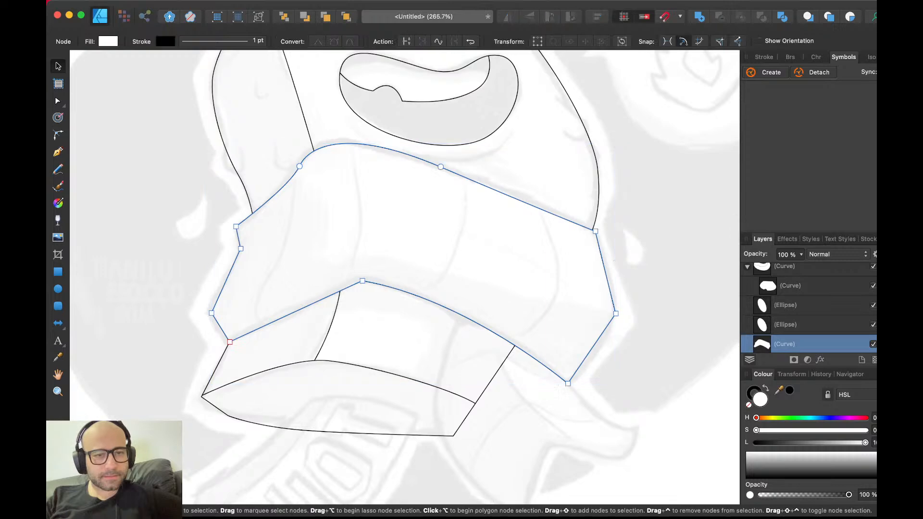
{"action": "left_click", "coordinate": [299, 166]}
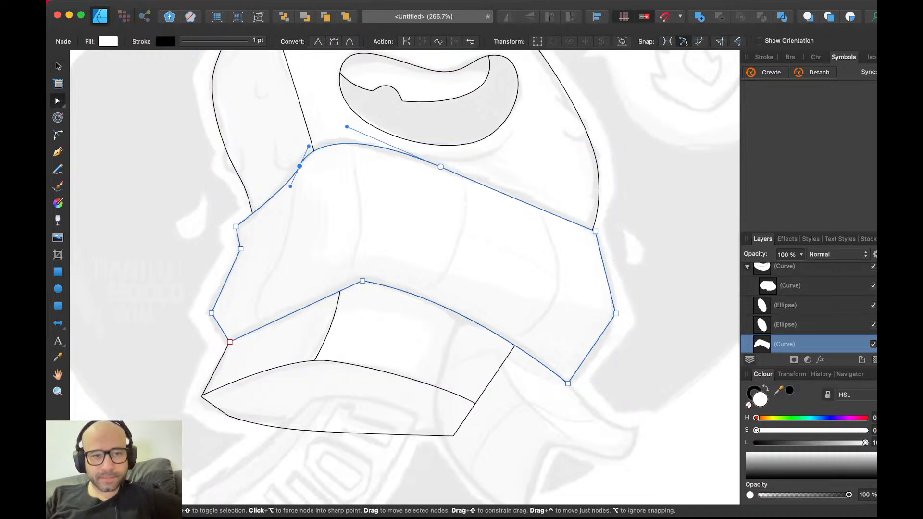
{"action": "key", "text": "v"}
{"action": "key", "text": "super+d"}
- Round the scarf band's two protruding left corners and its far-right corner slightly with the Corner tool
{"action": "left_click", "coordinate": [414, 230]}
{"action": "key", "text": "a"}
{"action": "left_click_drag", "start_coordinate": [226, 212], "coordinate": [244, 233]}
{"action": "left_click_drag", "start_coordinate": [194, 297], "coordinate": [224, 324]}
{"action": "left_click_drag", "start_coordinate": [605, 302], "coordinate": [635, 326]}
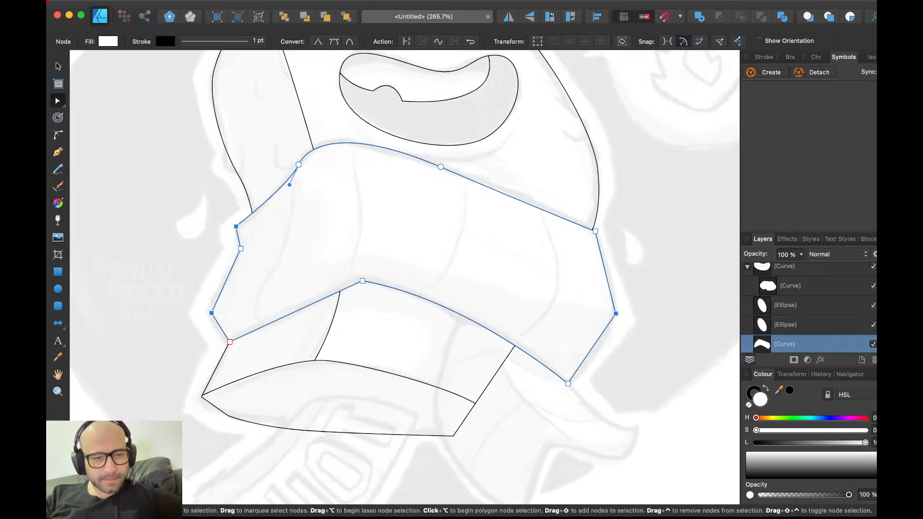
{"action": "key", "text": "c"}
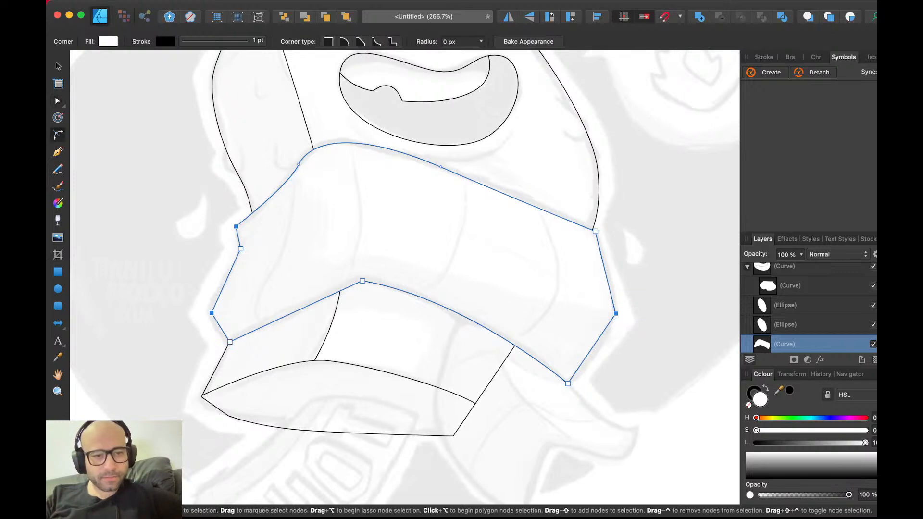
{"action": "left_click_drag", "start_coordinate": [616, 314], "coordinate": [605, 311]}
{"action": "key", "text": "v"}
{"action": "key", "text": "super+d"}
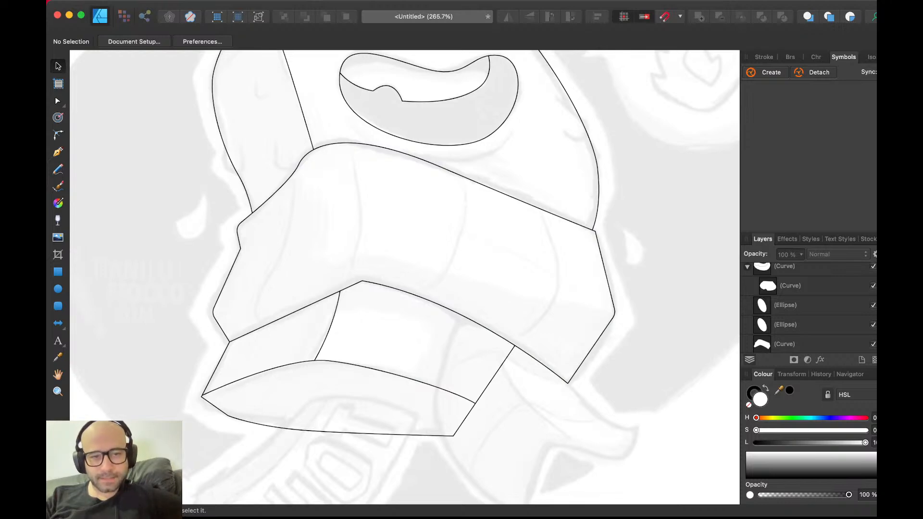
- Refine the lower handle of the scarf band's upper-left bend node to smooth the curve, and deselect the shape
{"action": "left_click", "coordinate": [325, 177]}
{"action": "scroll", "coordinate": [324, 177], "scroll_direction": "up", "scroll_amount": 4}
{"action": "key", "text": "a"}
{"action": "left_click", "coordinate": [286, 158]}
{"action": "left_click_drag", "start_coordinate": [272, 188], "coordinate": [275, 178]}
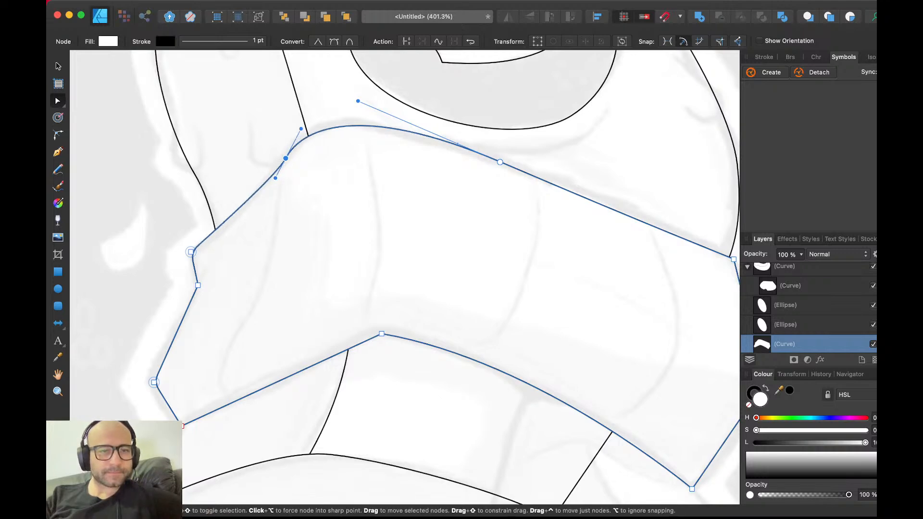
{"action": "key", "text": "v"}
{"action": "scroll", "coordinate": [288, 144], "scroll_direction": "down", "scroll_amount": 6}
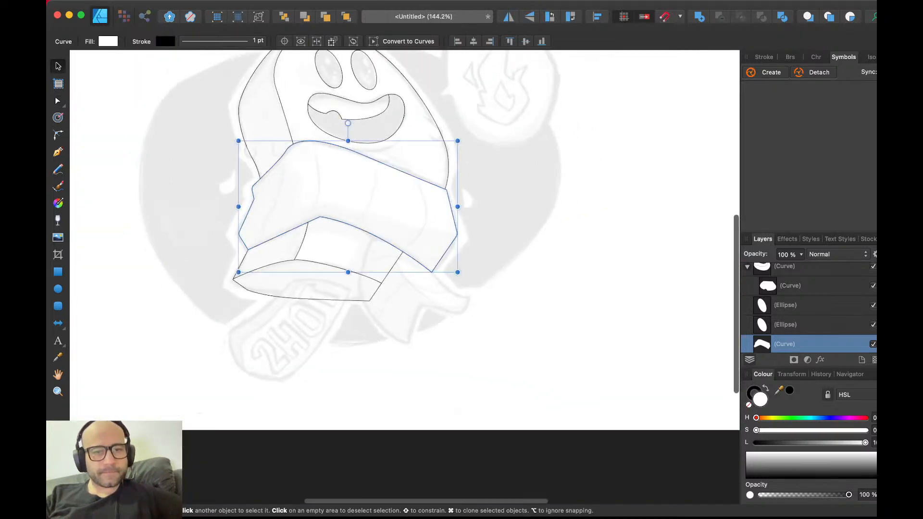
{"action": "key", "text": "Escape"}
- Round the scarf band's upper-right corner slightly with the Corner tool and deselect the shape
{"action": "scroll", "coordinate": [291, 152], "scroll_direction": "right", "scroll_amount": 1}
{"action": "scroll", "coordinate": [291, 151], "scroll_direction": "up", "scroll_amount": 4}
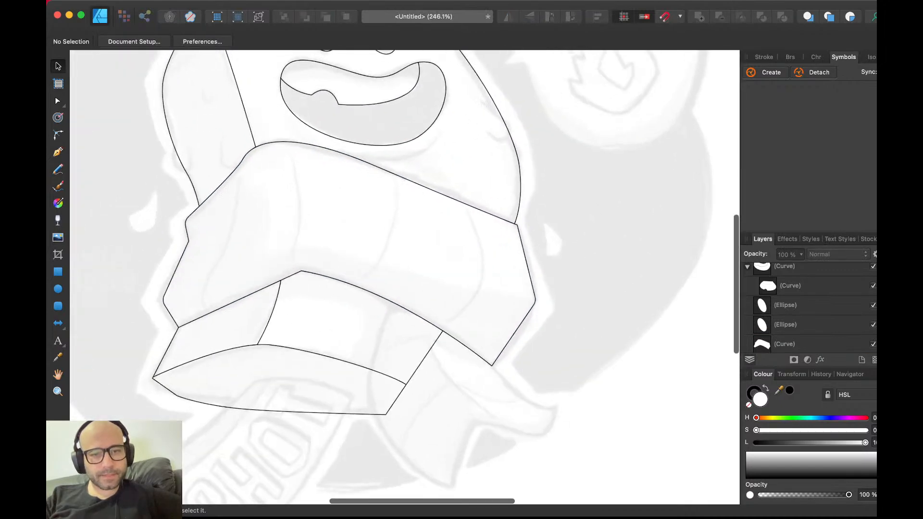
{"action": "left_click", "coordinate": [511, 243]}
{"action": "scroll", "coordinate": [510, 242], "scroll_direction": "up", "scroll_amount": 3}
{"action": "key", "text": "a"}
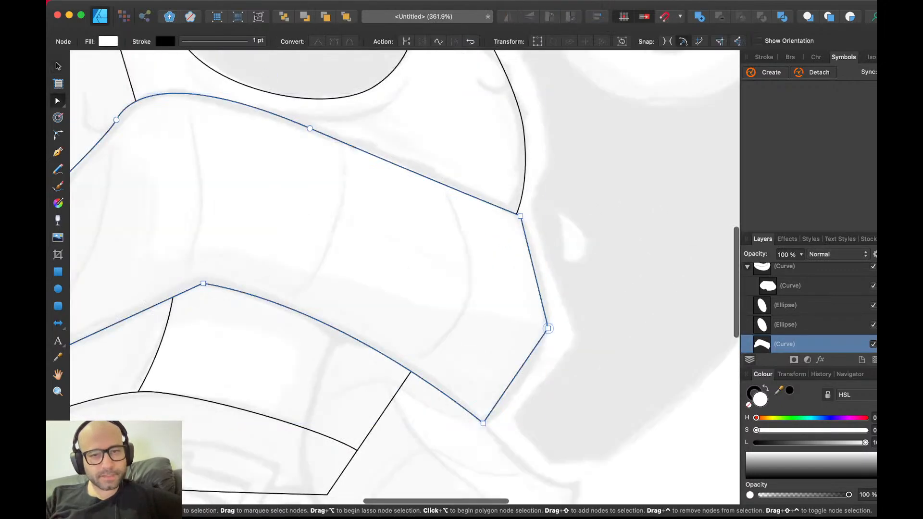
{"action": "key", "text": "c"}
{"action": "left_click_drag", "start_coordinate": [511, 224], "coordinate": [510, 222]}
{"action": "key", "text": "v"}
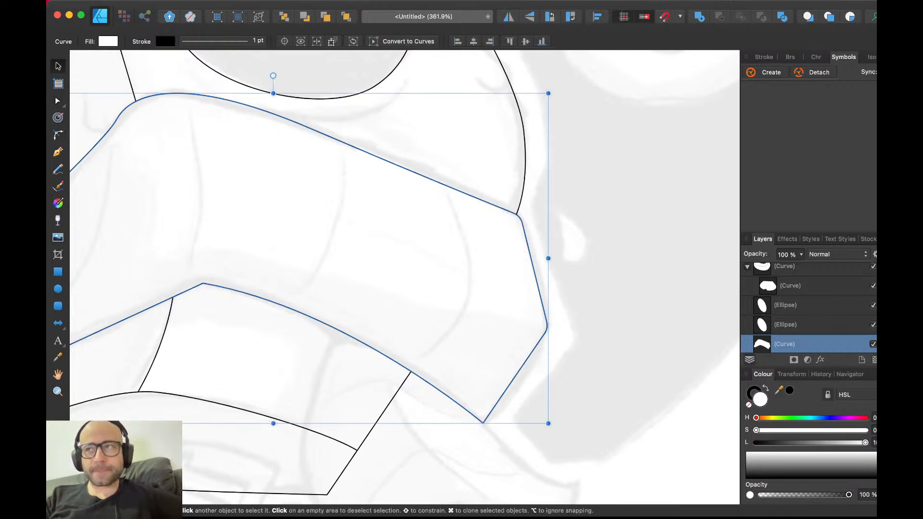
{"action": "key", "text": "Escape"}
- Draw the hanging scarf tail's left edge from the band's lower edge to the tail's bottom tip, bending it to match the sketch
{"action": "scroll", "coordinate": [404, 277], "scroll_direction": "down", "scroll_amount": 2}
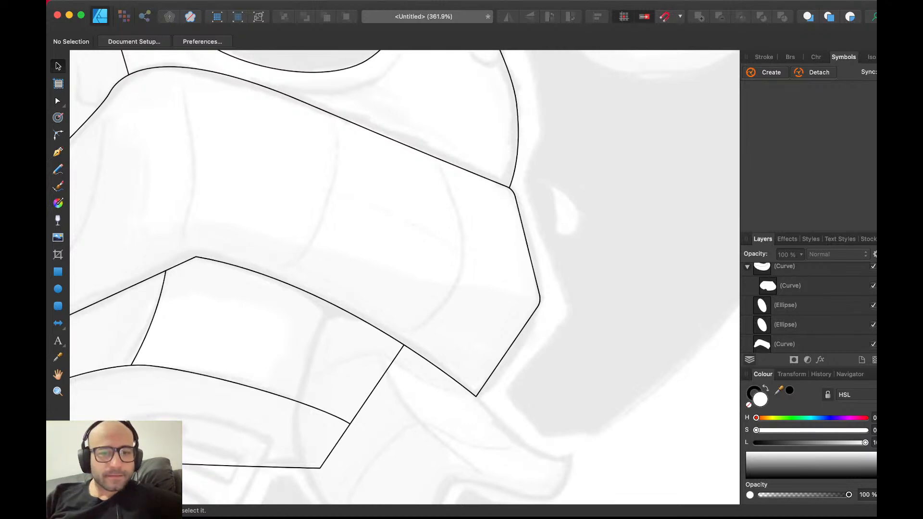
{"action": "scroll", "coordinate": [404, 277], "scroll_direction": "left", "scroll_amount": 10}
{"action": "scroll", "coordinate": [404, 277], "scroll_direction": "down", "scroll_amount": 3}
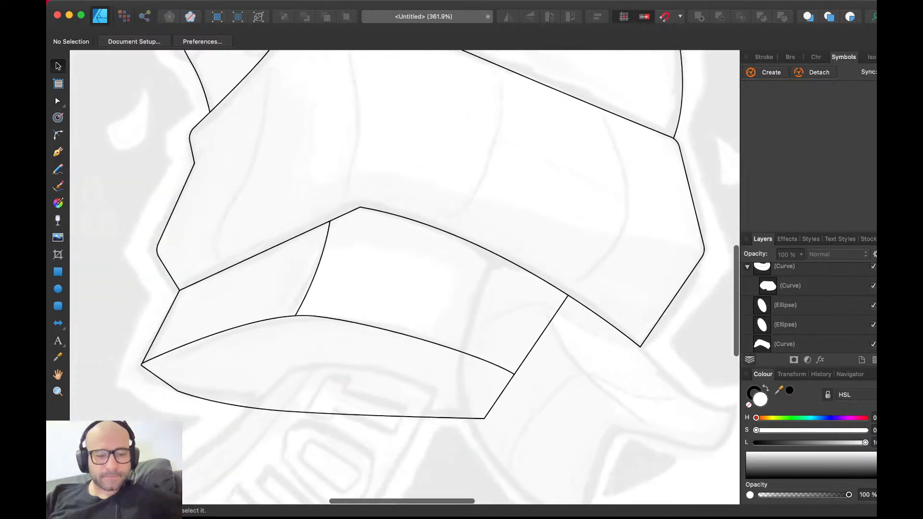
{"action": "scroll", "coordinate": [404, 277], "scroll_direction": "down", "scroll_amount": 3}
{"action": "key", "text": "p"}
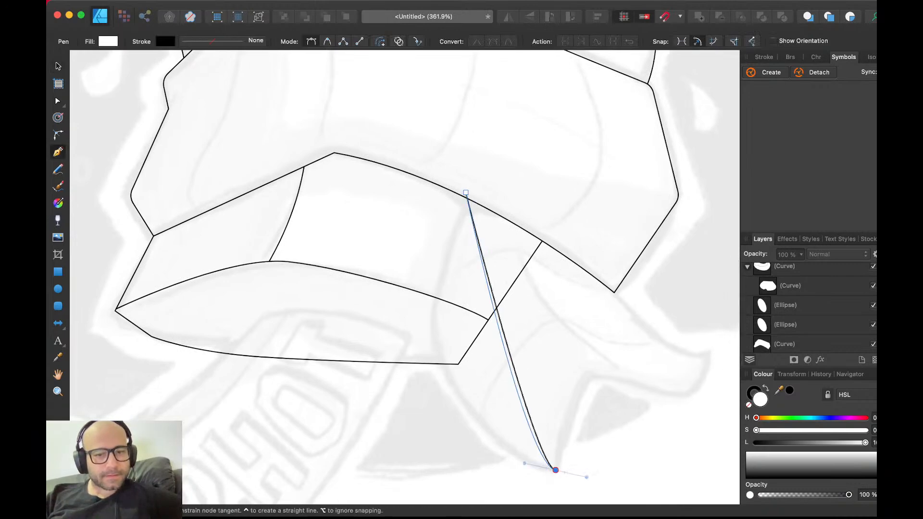
{"action": "left_click_drag", "start_coordinate": [554, 471], "coordinate": [575, 474]}
{"action": "scroll", "coordinate": [404, 277], "scroll_direction": "down", "scroll_amount": 6}
{"action": "scroll", "coordinate": [404, 277], "scroll_direction": "right", "scroll_amount": 4}
{"action": "key", "text": "a"}
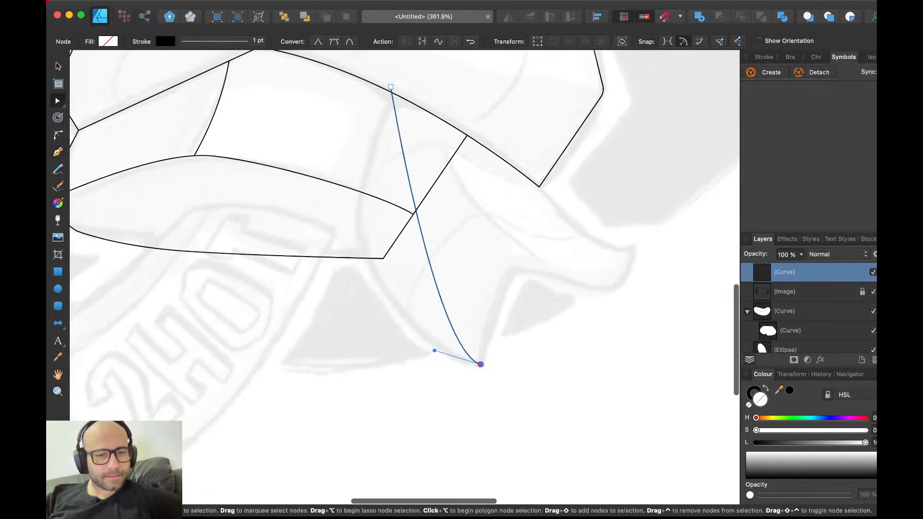
{"action": "left_click_drag", "start_coordinate": [434, 350], "coordinate": [279, 291]}
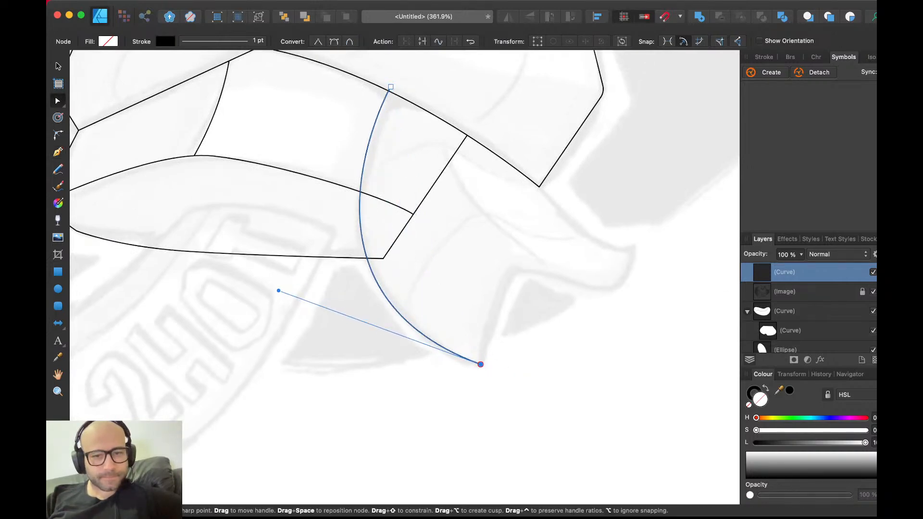
- Continue the scarf tail from a sharp bottom tip with a straight edge up to the inner notch
{"action": "key", "text": "p"}
{"action": "left_click", "coordinate": [481, 364]}
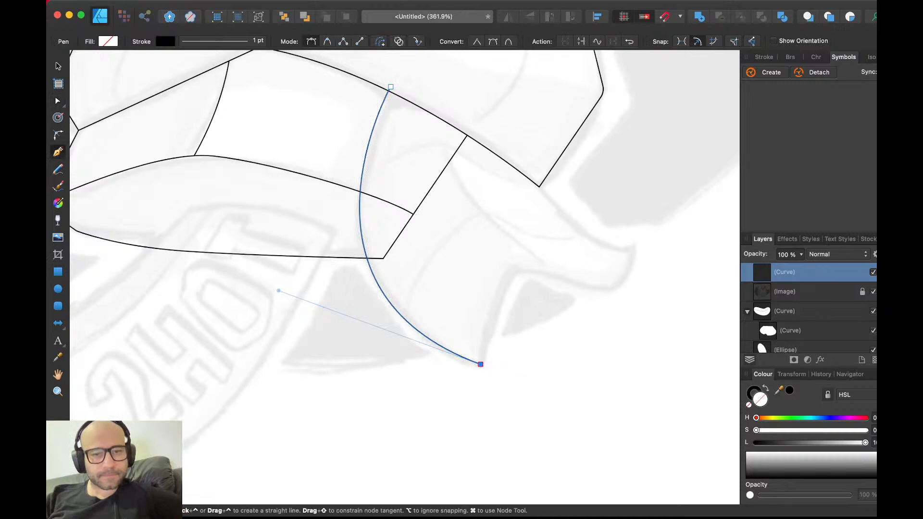
{"action": "left_click", "coordinate": [518, 272]}
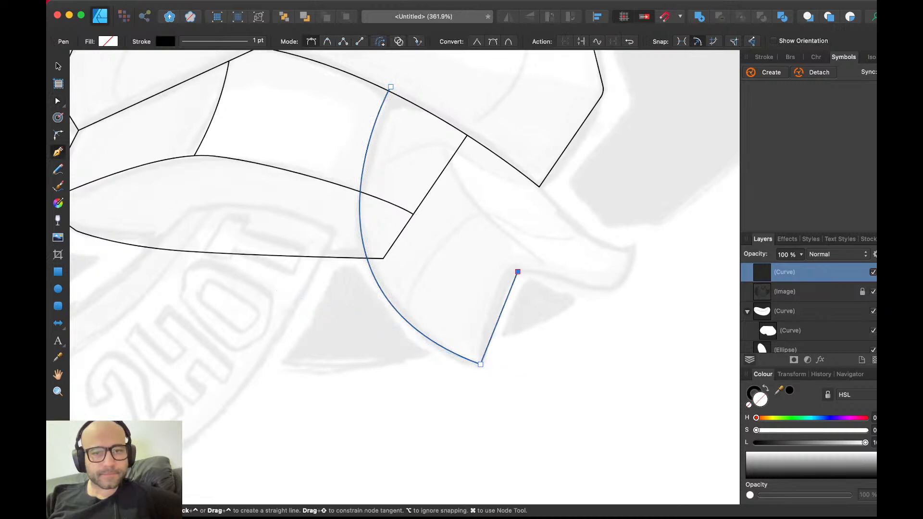
{"action": "left_click_drag", "start_coordinate": [635, 247], "coordinate": [640, 194]}
{"action": "key", "text": "BackSpace"}
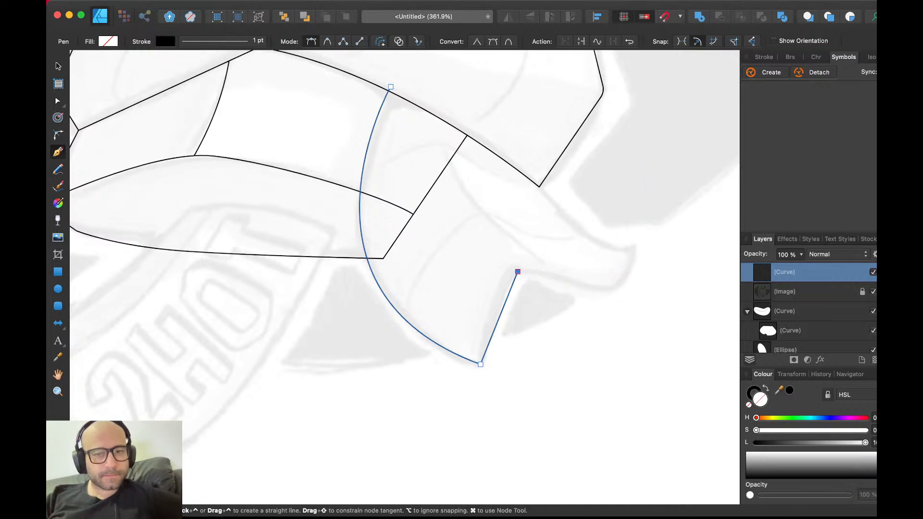
{"action": "left_click_drag", "start_coordinate": [636, 244], "coordinate": [642, 178]}
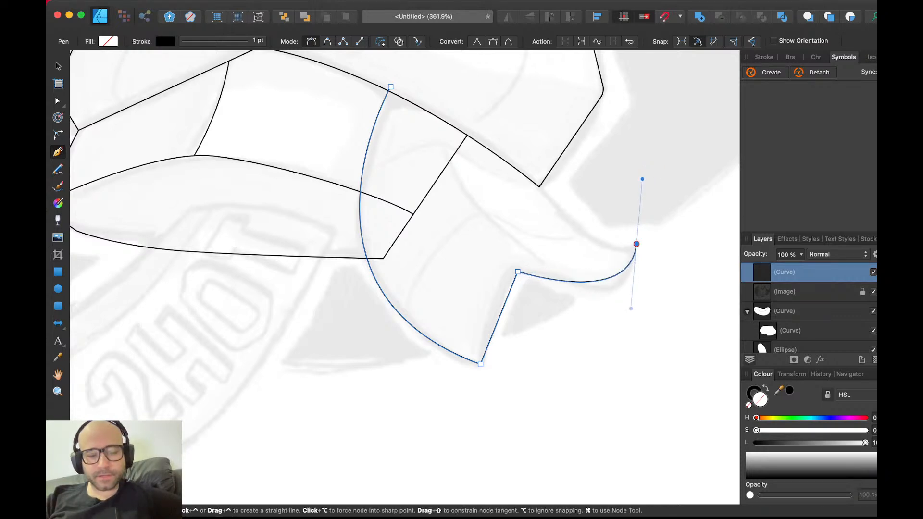
{"action": "key", "text": "Escape"}
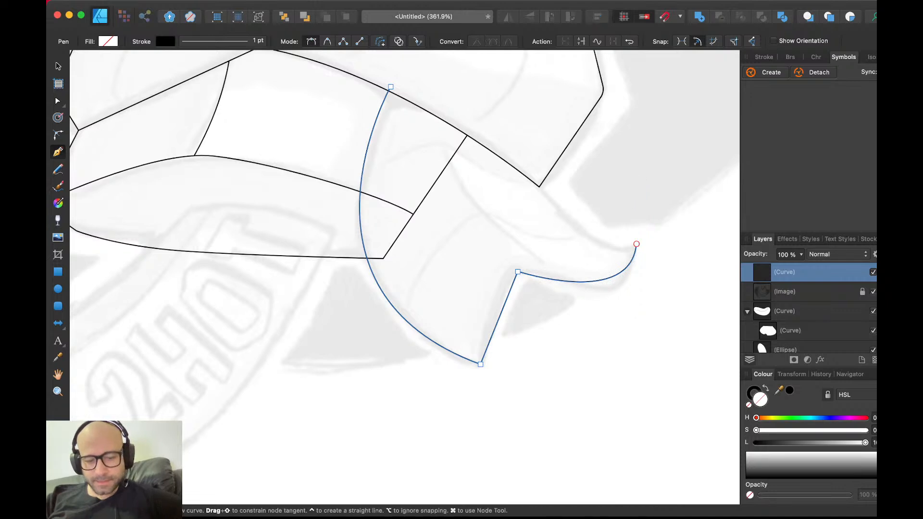
{"action": "left_click", "coordinate": [637, 244]}
{"action": "key", "text": "BackSpace"}
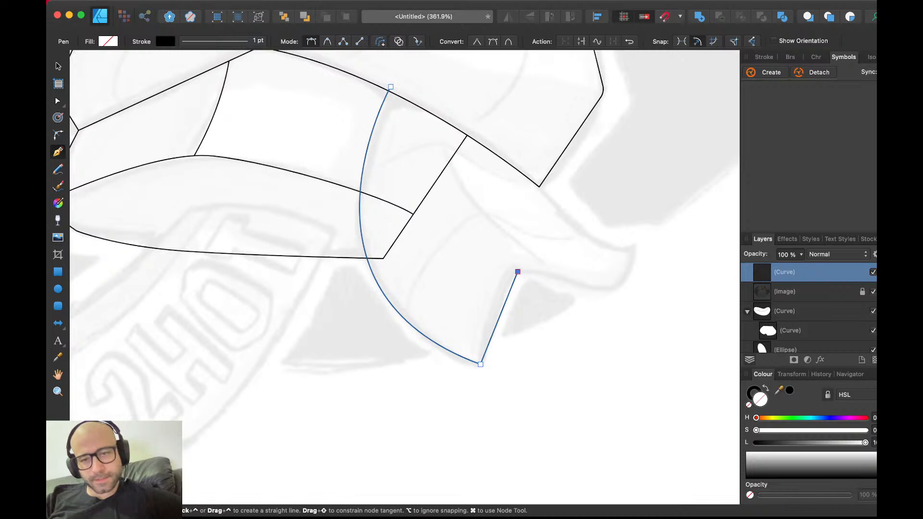
- Trace the scarf tail's curved lower edge from the notch through a smooth node to its right tip
{"action": "left_click_drag", "start_coordinate": [588, 289], "coordinate": [628, 287]}
{"action": "left_click", "coordinate": [634, 248]}
{"action": "scroll", "coordinate": [404, 277], "scroll_direction": "up", "scroll_amount": 10}
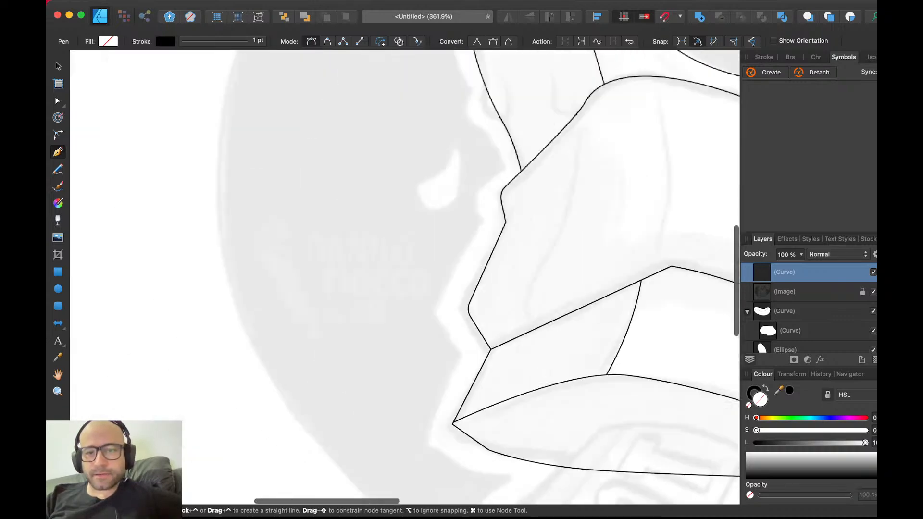
{"action": "scroll", "coordinate": [404, 277], "scroll_direction": "down", "scroll_amount": 6}
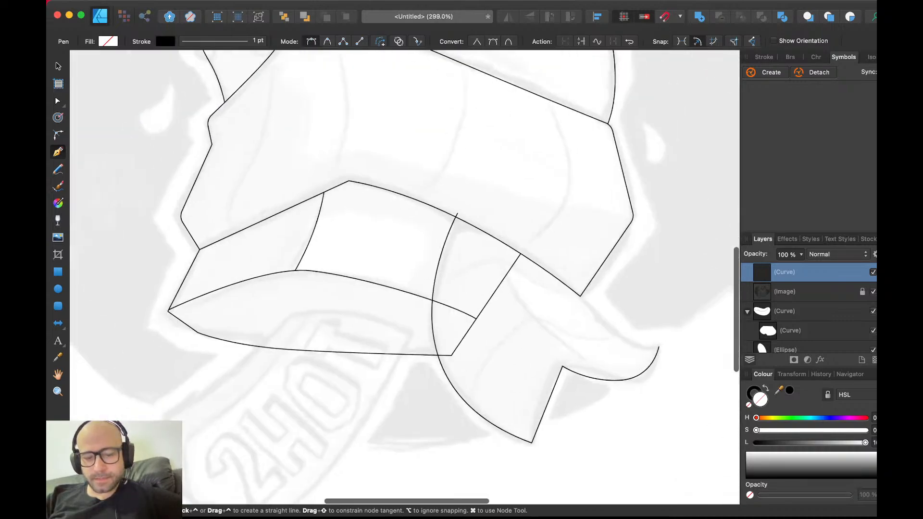
{"action": "scroll", "coordinate": [404, 277], "scroll_direction": "down", "scroll_amount": 2}
{"action": "scroll", "coordinate": [404, 277], "scroll_direction": "right", "scroll_amount": 2}
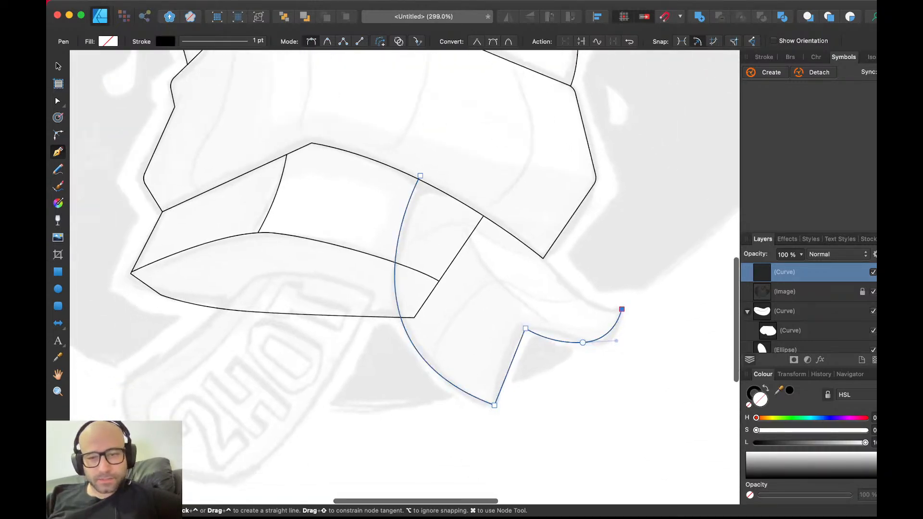
- Trace the scarf tail's upper edge from its right tip to the band's lower corner and close the outline behind the upper band
{"action": "scroll", "coordinate": [633, 248], "scroll_direction": "up", "scroll_amount": 5}
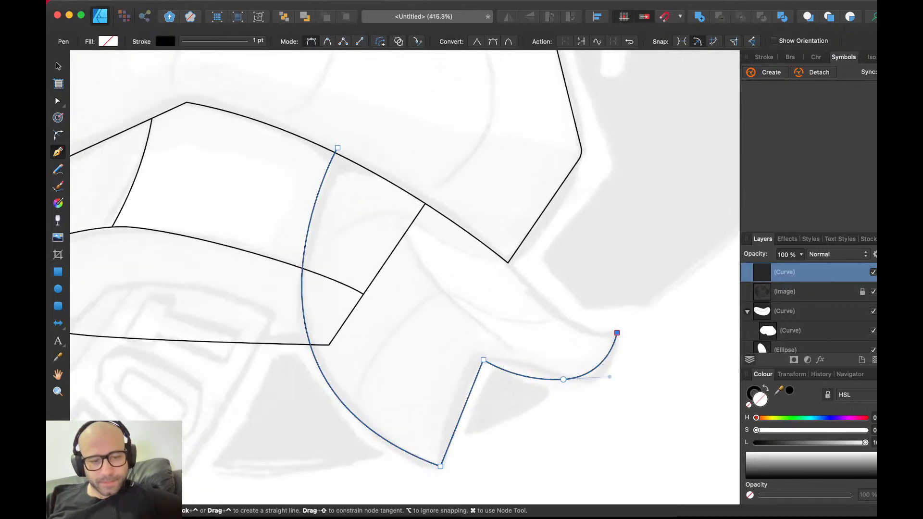
{"action": "left_click_drag", "start_coordinate": [507, 260], "coordinate": [440, 170]}
{"action": "left_click", "coordinate": [411, 158]}
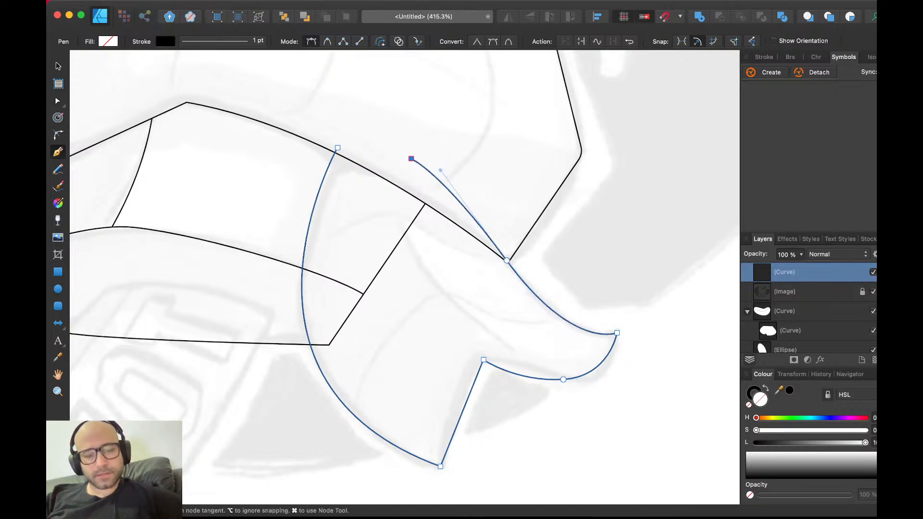
{"action": "left_click", "coordinate": [338, 148]}
- Fill the closed scarf tail with white and restack it directly behind the upper scarf band
{"action": "key", "text": "v"}
{"action": "left_click_drag", "start_coordinate": [831, 443], "coordinate": [868, 443]}
{"action": "key", "text": "super+x"}
{"action": "left_click", "coordinate": [510, 193]}
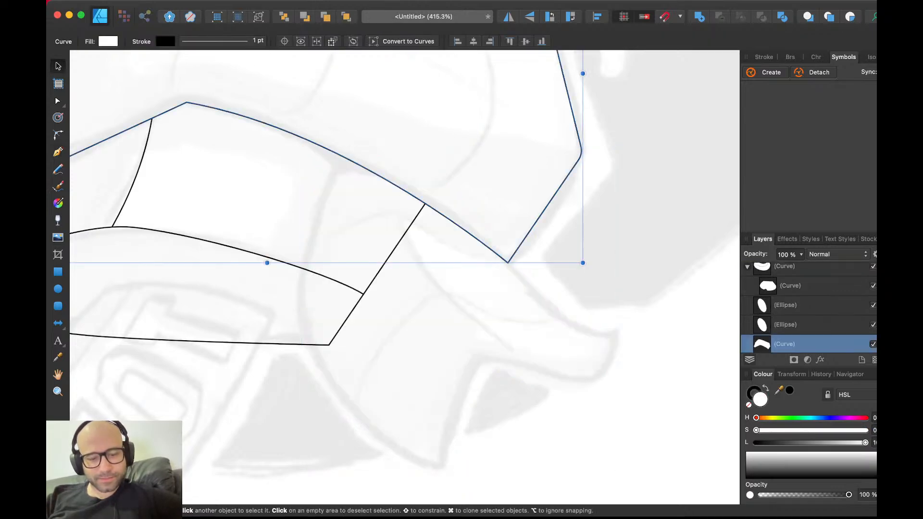
{"action": "key", "text": "super+v"}
{"action": "scroll", "coordinate": [488, 261], "scroll_direction": "down", "scroll_amount": 5}
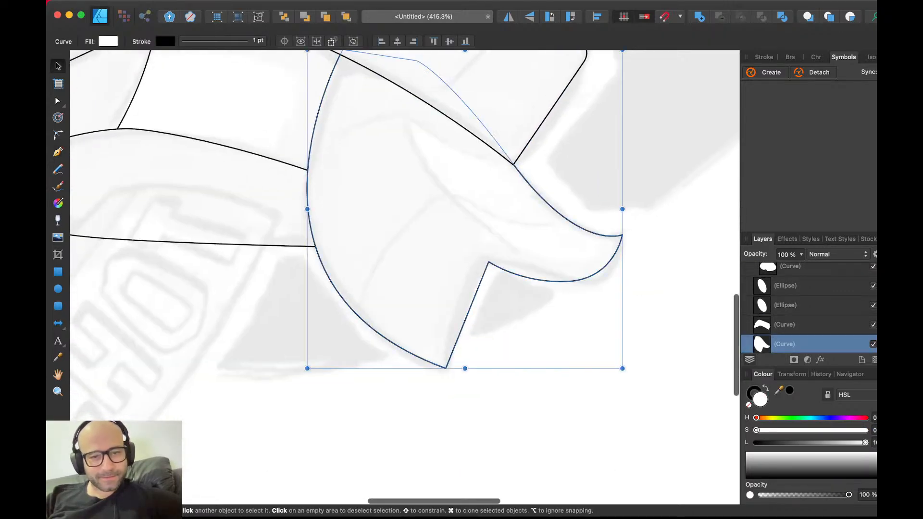
- Bend the tail's straight edge below the notch into a curve and shift the lower edge's smooth node toward the right tip
{"action": "key", "text": "a"}
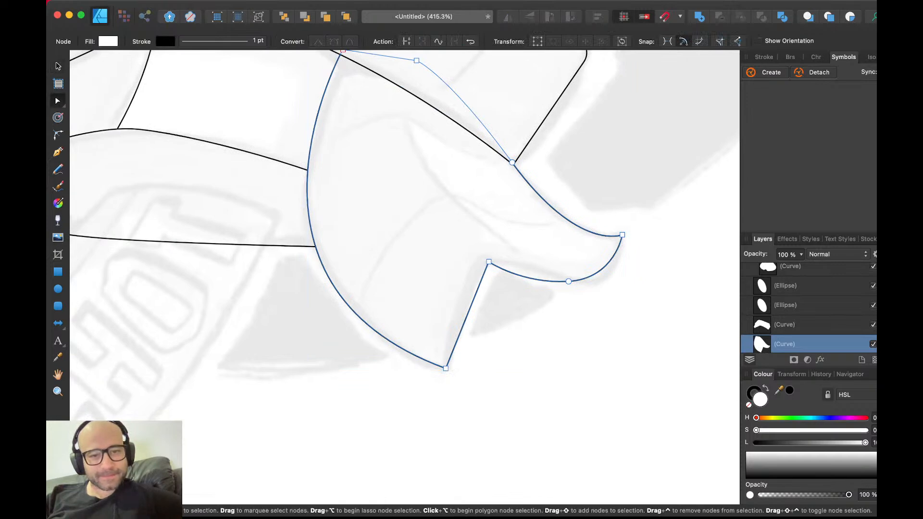
{"action": "left_click_drag", "start_coordinate": [479, 286], "coordinate": [474, 285]}
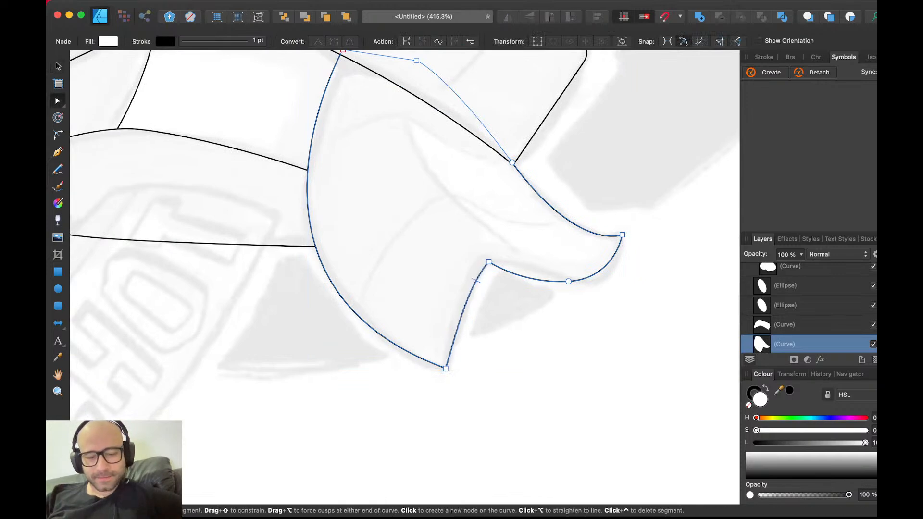
{"action": "key", "text": "v"}
{"action": "key", "text": "a"}
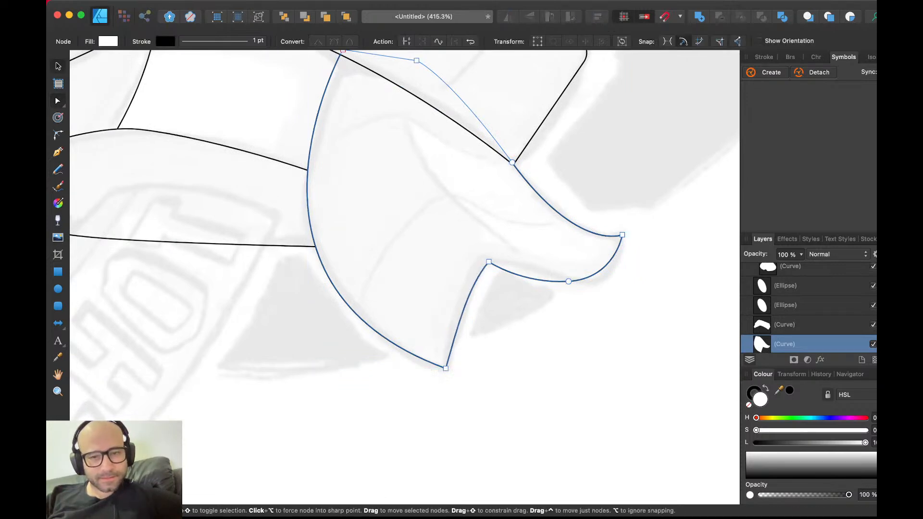
{"action": "left_click_drag", "start_coordinate": [569, 281], "coordinate": [577, 278]}
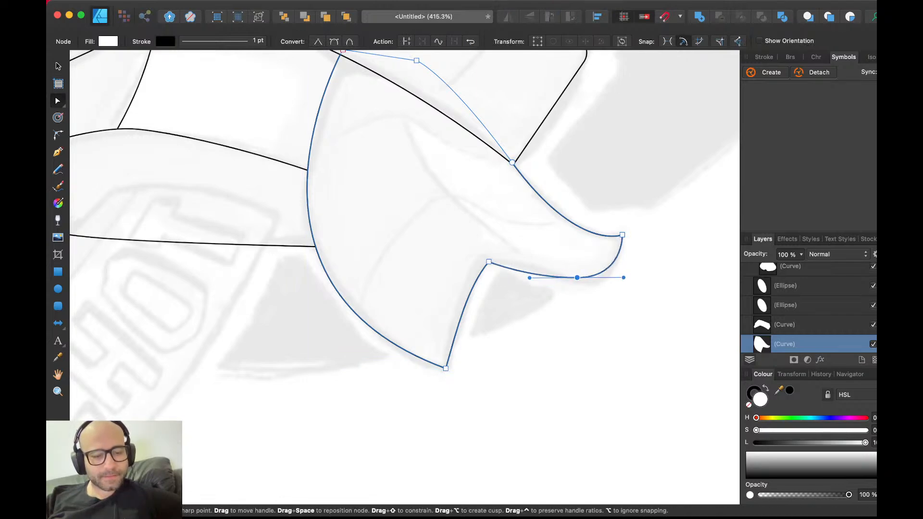
{"action": "key", "text": "v"}
{"action": "key", "text": "super+Tab"}
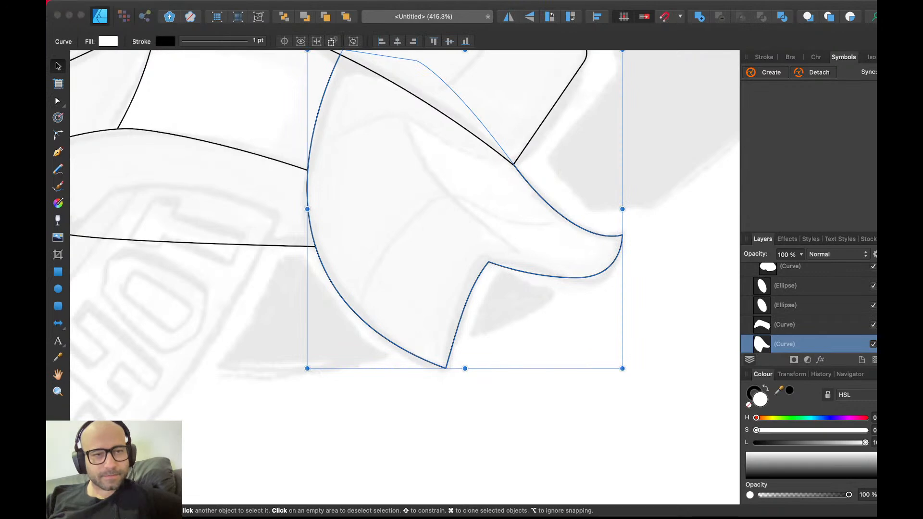
{"action": "key", "text": "super+Tab"}
- Refine the scarf tail's notch with a rounder adjoining edge, nudge the lower edge's smooth node toward the right tip, and deselect the shape
{"action": "scroll", "coordinate": [404, 276], "scroll_direction": "up", "scroll_amount": 5}
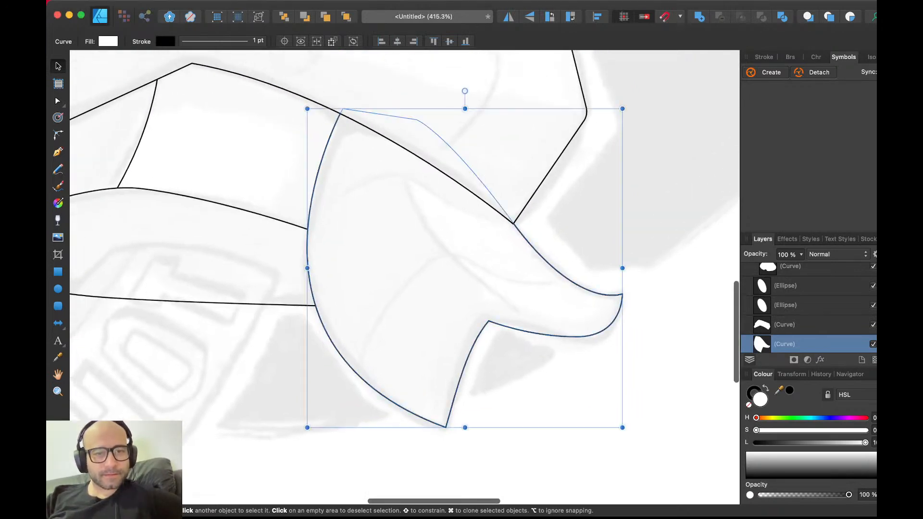
{"action": "scroll", "coordinate": [404, 277], "scroll_direction": "down", "scroll_amount": 1}
{"action": "key", "text": "a"}
{"action": "left_click_drag", "start_coordinate": [489, 346], "coordinate": [464, 353]}
{"action": "key", "text": "v"}
{"action": "key", "text": "p"}
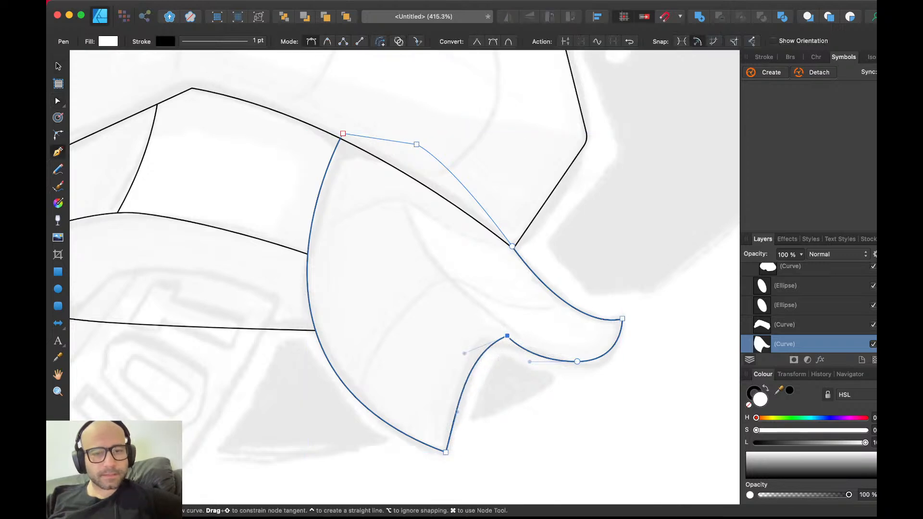
{"action": "key", "text": "v"}
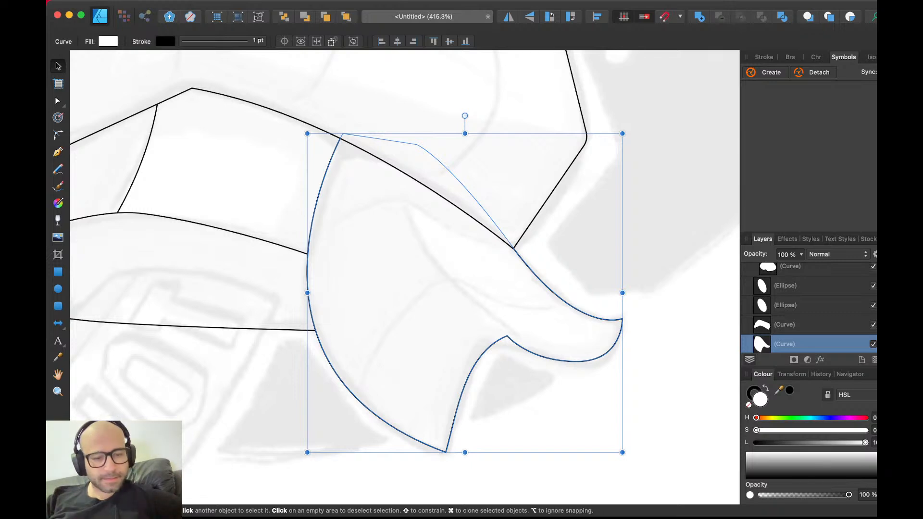
{"action": "key", "text": "a"}
{"action": "left_click_drag", "start_coordinate": [577, 362], "coordinate": [585, 360]}
{"action": "key", "text": "v"}
{"action": "key", "text": "Escape"}
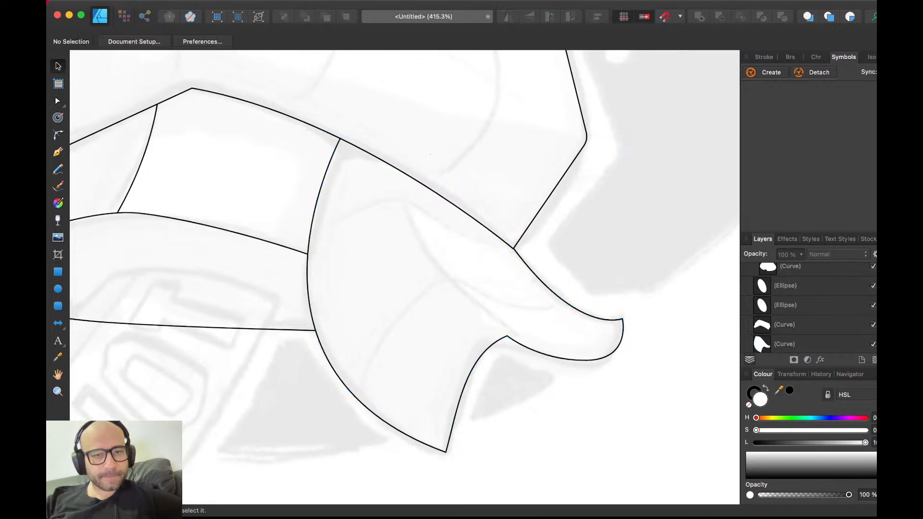
- Draw a closed shape over the tail's left part, with its curved edge following the sketched fold from the band past the notch
{"action": "key", "text": "p"}
{"action": "left_click", "coordinate": [396, 162]}
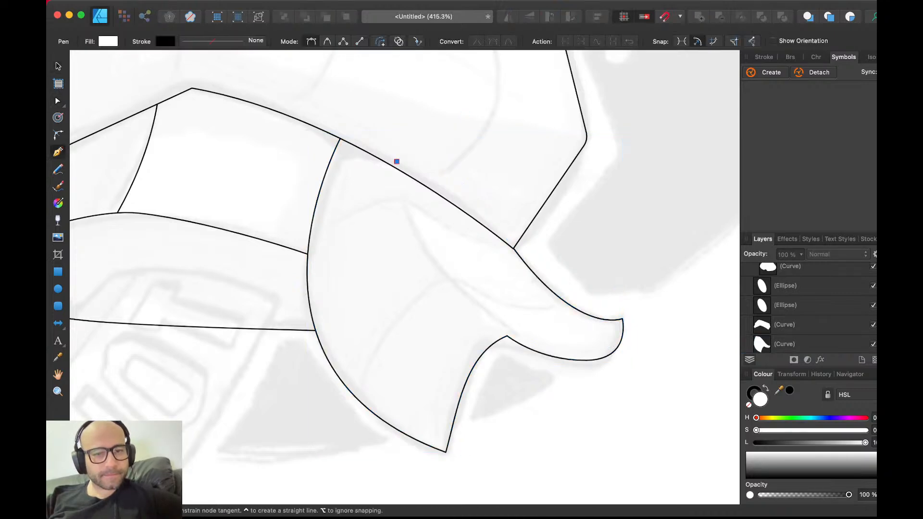
{"action": "left_click_drag", "start_coordinate": [529, 368], "coordinate": [634, 416]}
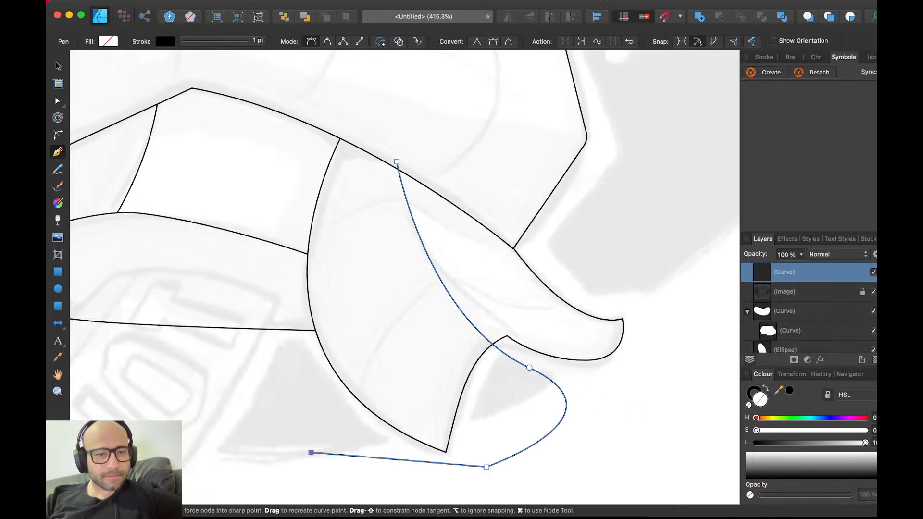
{"action": "scroll", "coordinate": [309, 452], "scroll_direction": "up", "scroll_amount": 3}
{"action": "left_click", "coordinate": [238, 321]}
{"action": "scroll", "coordinate": [238, 321], "scroll_direction": "down", "scroll_amount": 3}
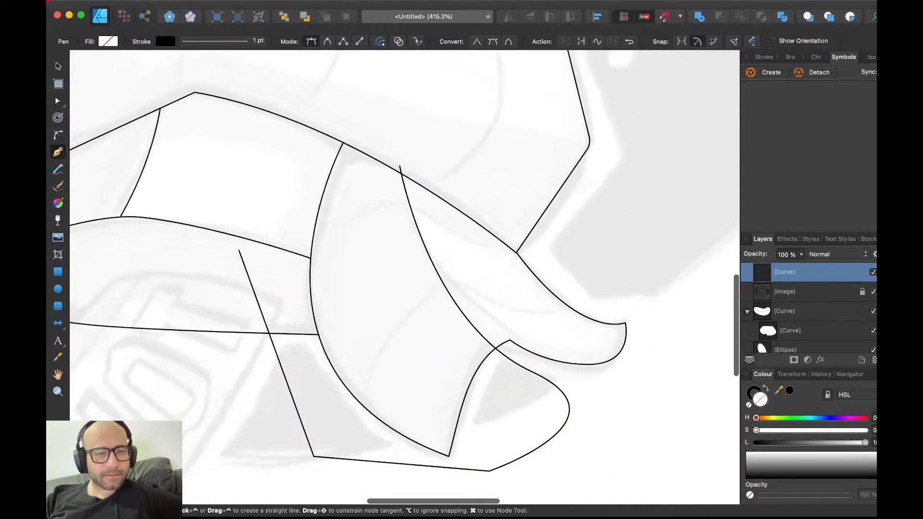
{"action": "left_click", "coordinate": [300, 114]}
{"action": "left_click", "coordinate": [394, 126]}
{"action": "left_click", "coordinate": [399, 166]}
- Give the fold shape a white fill and nest it inside the scarf tail so the tail clips it
{"action": "key", "text": "v"}
{"action": "key", "text": "d"}
{"action": "key", "text": "super+x"}
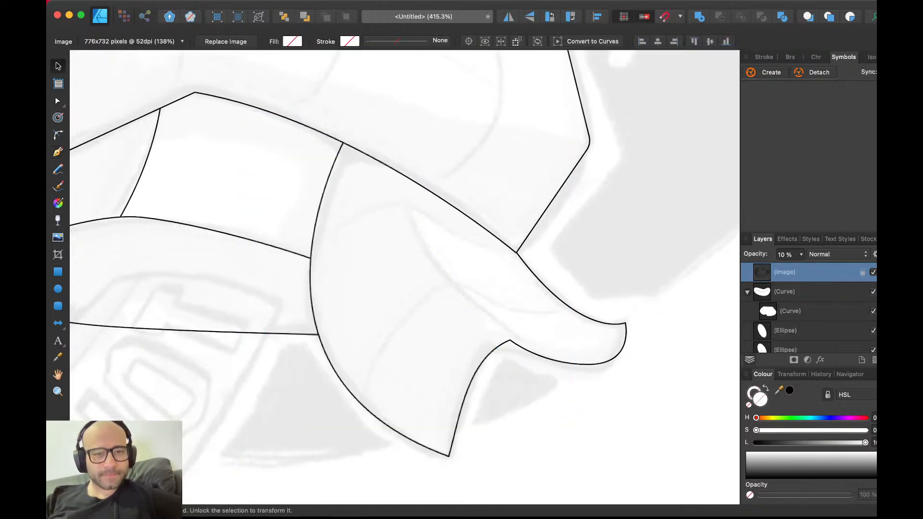
{"action": "left_click", "coordinate": [408, 259]}
{"action": "key", "text": "super+alt+v"}
- Shift the fold shape's smooth node outward beyond the notch so the fold line meets it, and deselect the shape
{"action": "key", "text": "a"}
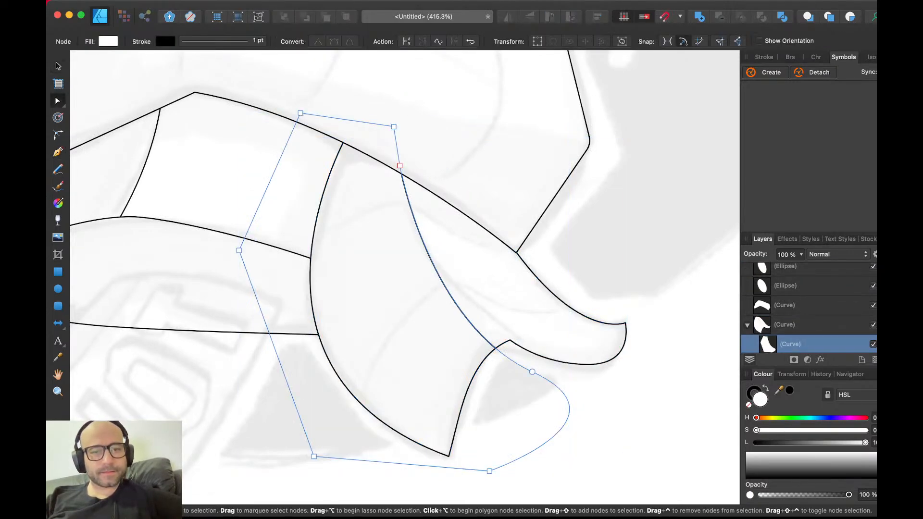
{"action": "left_click_drag", "start_coordinate": [532, 371], "coordinate": [555, 371]}
{"action": "scroll", "coordinate": [556, 371], "scroll_direction": "down", "scroll_amount": 5}
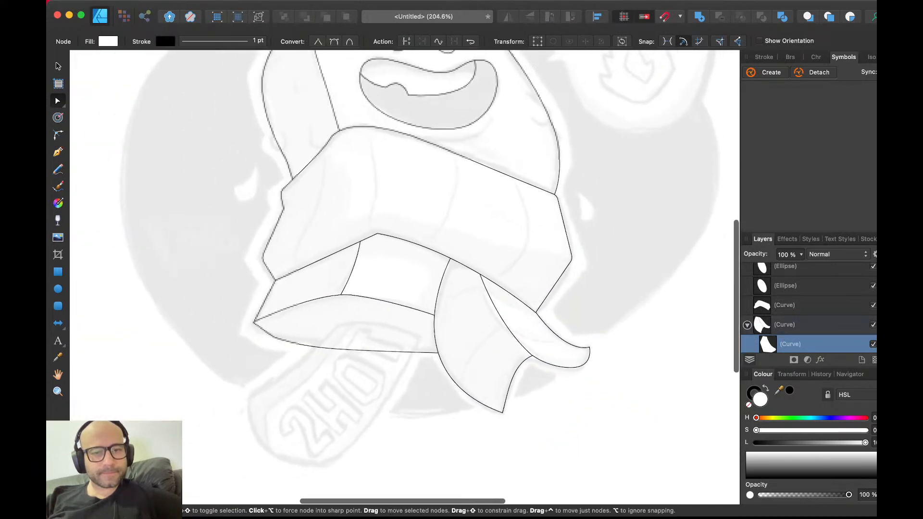
{"action": "key", "text": "v"}
{"action": "key", "text": "super+d"}
{"action": "scroll", "coordinate": [405, 277], "scroll_direction": "up", "scroll_amount": 3}
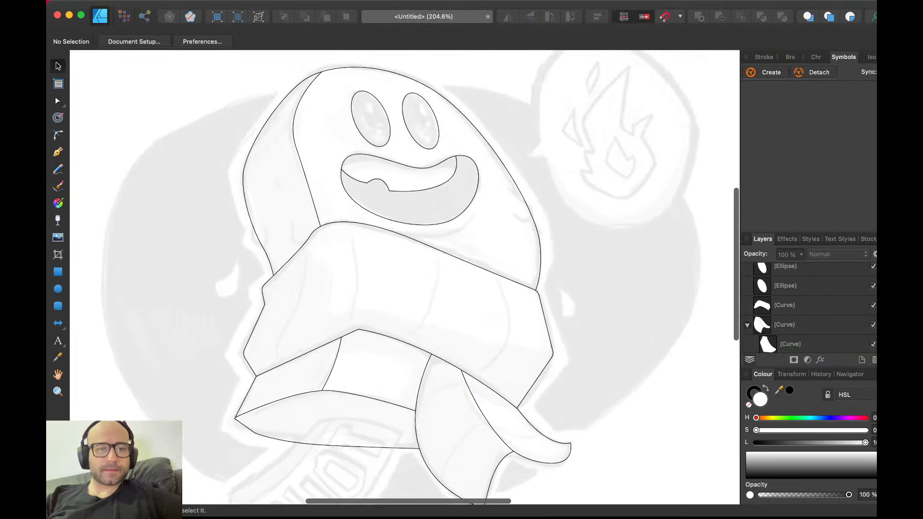
{"action": "scroll", "coordinate": [405, 277], "scroll_direction": "down", "scroll_amount": 3}
{"action": "scroll", "coordinate": [404, 277], "scroll_direction": "down", "scroll_amount": 3}
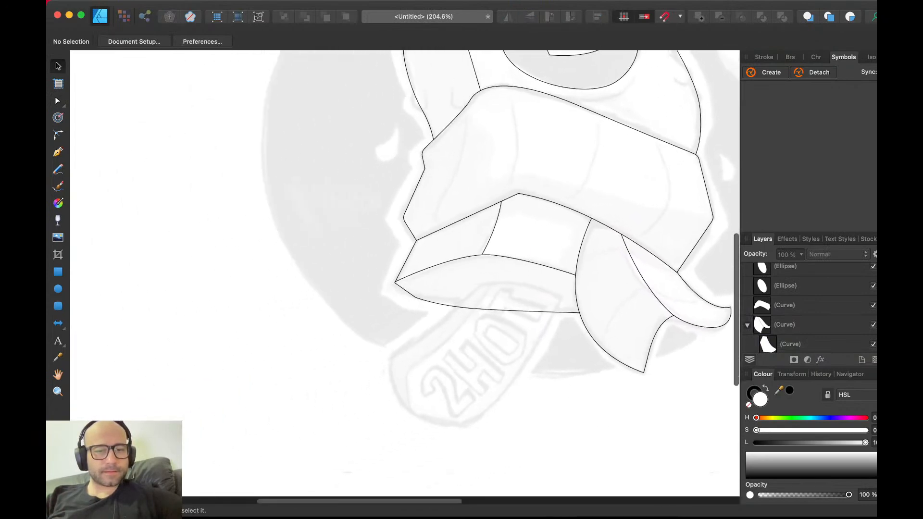
{"action": "scroll", "coordinate": [337, 313], "scroll_direction": "up", "scroll_amount": 5}
{"action": "key", "text": "p"}
{"action": "left_click", "coordinate": [566, 226]}
{"action": "left_click_drag", "start_coordinate": [375, 476], "coordinate": [294, 491]}
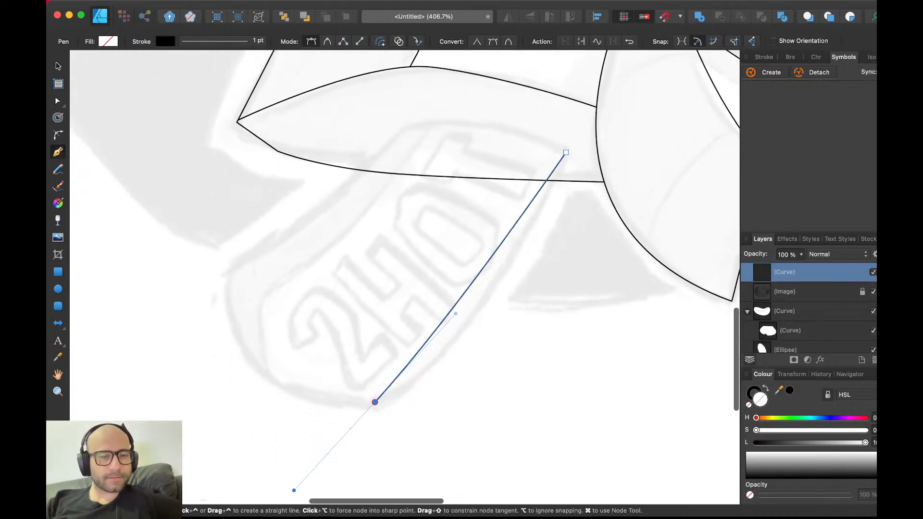
{"action": "key", "text": "super+z"}
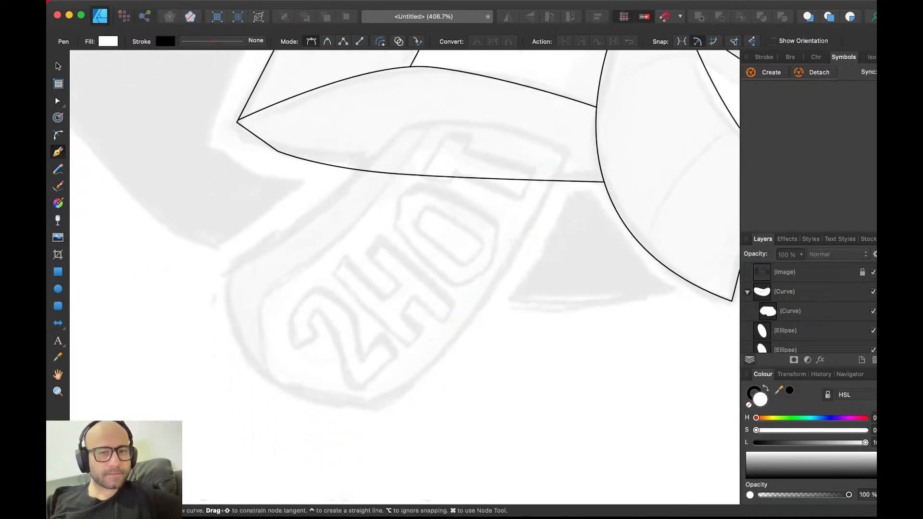
- Trace the 2HOT scarf tail from its upper-right corner down the right edge, through a sharp bottom point, around to its left corner
{"action": "left_click", "coordinate": [571, 152]}
{"action": "left_click_drag", "start_coordinate": [372, 402], "coordinate": [272, 428]}
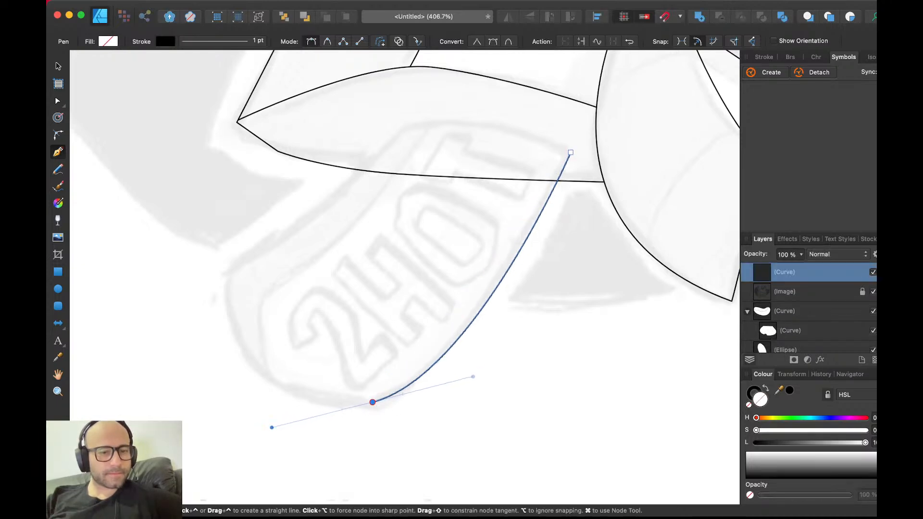
{"action": "left_click", "coordinate": [372, 402]}
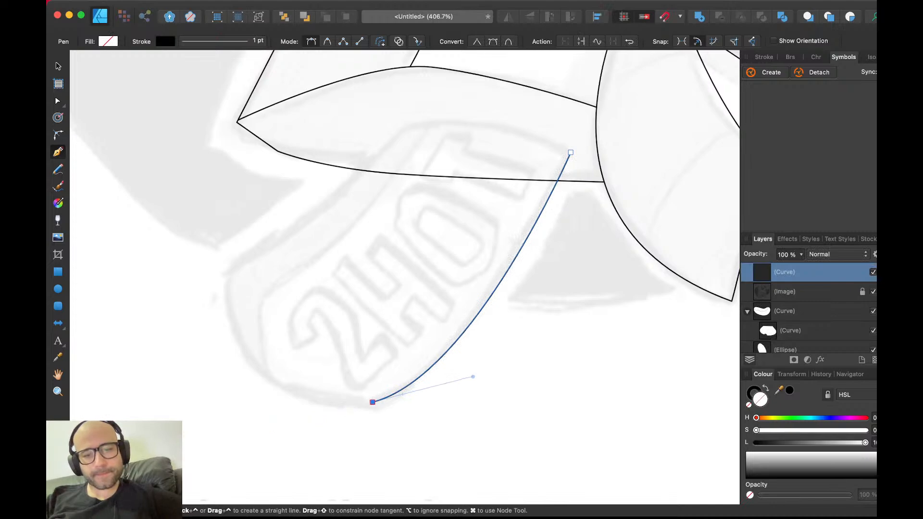
{"action": "left_click_drag", "start_coordinate": [273, 381], "coordinate": [247, 364]}
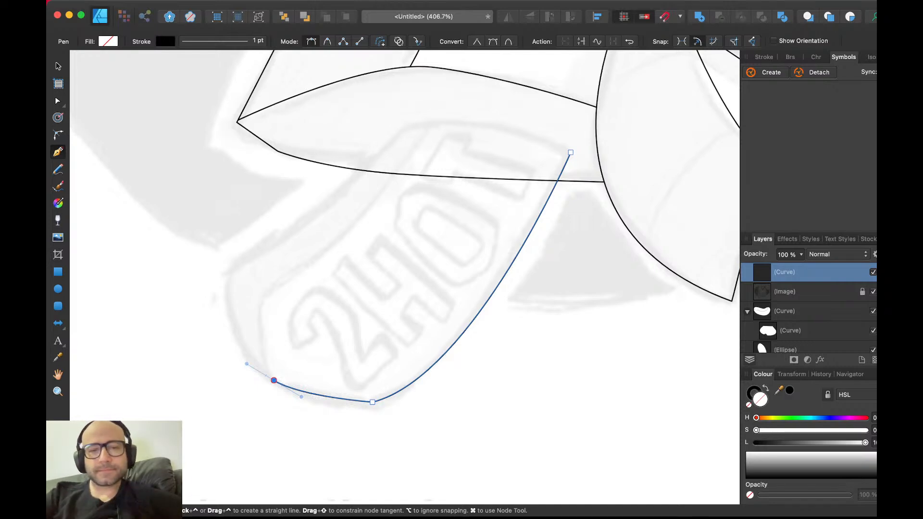
{"action": "left_click_drag", "start_coordinate": [231, 273], "coordinate": [234, 246]}
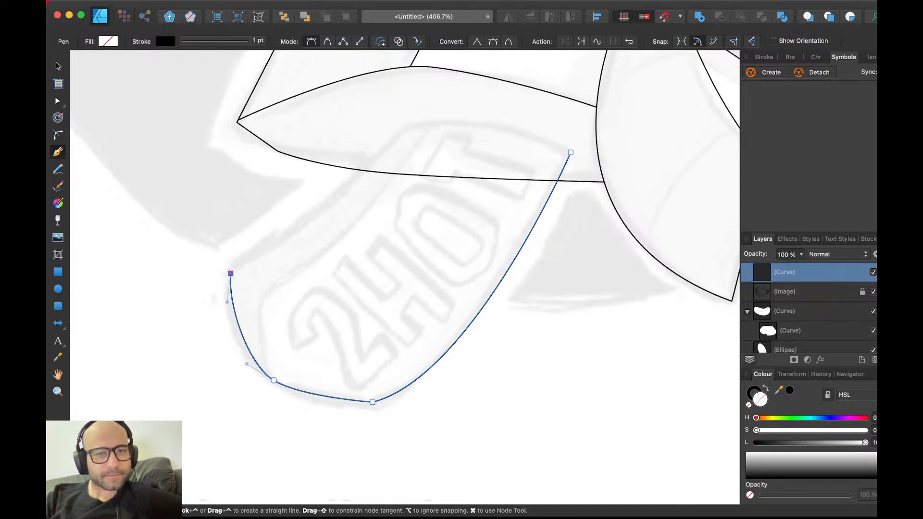
- Trace the 2HOT tail's curved left edge up to a sharp upper corner and close the outline with an arched top edge
{"action": "left_click_drag", "start_coordinate": [400, 129], "coordinate": [447, 63]}
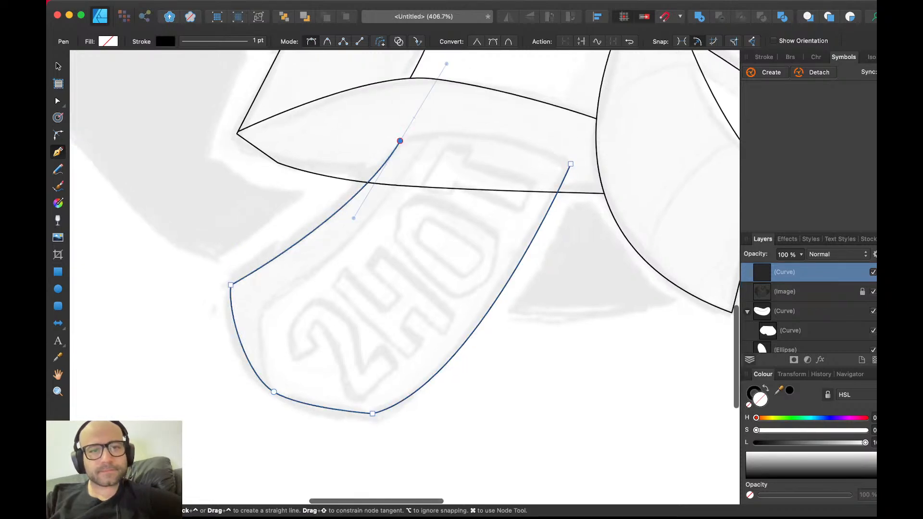
{"action": "left_click", "coordinate": [400, 141]}
{"action": "left_click_drag", "start_coordinate": [571, 164], "coordinate": [479, 116]}
- Fill the 2HOT tail with white, stack it in front of the lower scarf band, and deselect it
{"action": "key", "text": "v"}
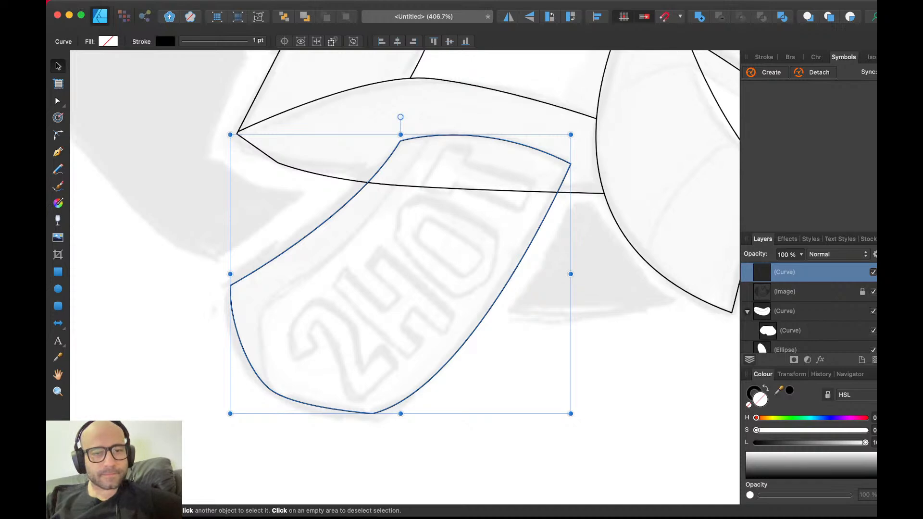
{"action": "scroll", "coordinate": [405, 278], "scroll_direction": "down", "scroll_amount": 1}
{"action": "key", "text": "d"}
{"action": "key", "text": "super+x"}
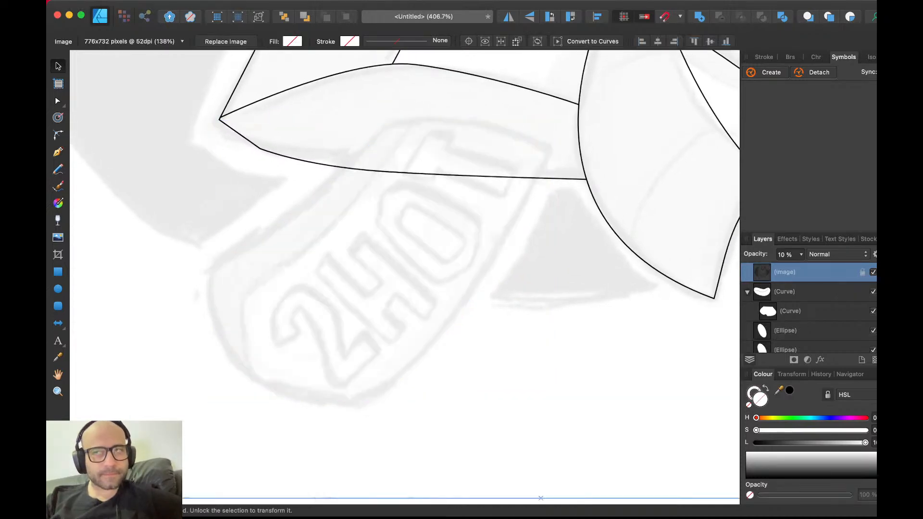
{"action": "left_click", "coordinate": [385, 125]}
{"action": "key", "text": "super+v"}
{"action": "key", "text": "super+d"}
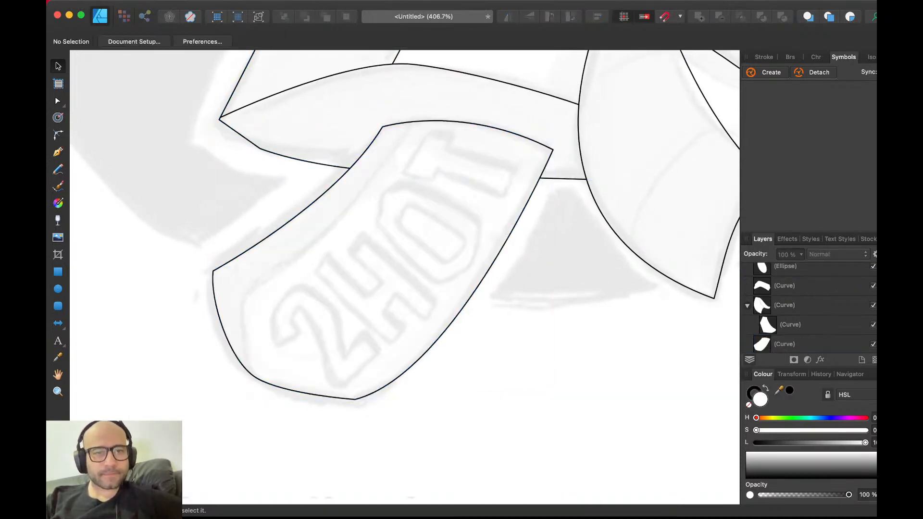
- Draw a closed shape over the 2HOT tail's left side, its inner edge following the sketched thickness line with a sharp corner
{"action": "key", "text": "p"}
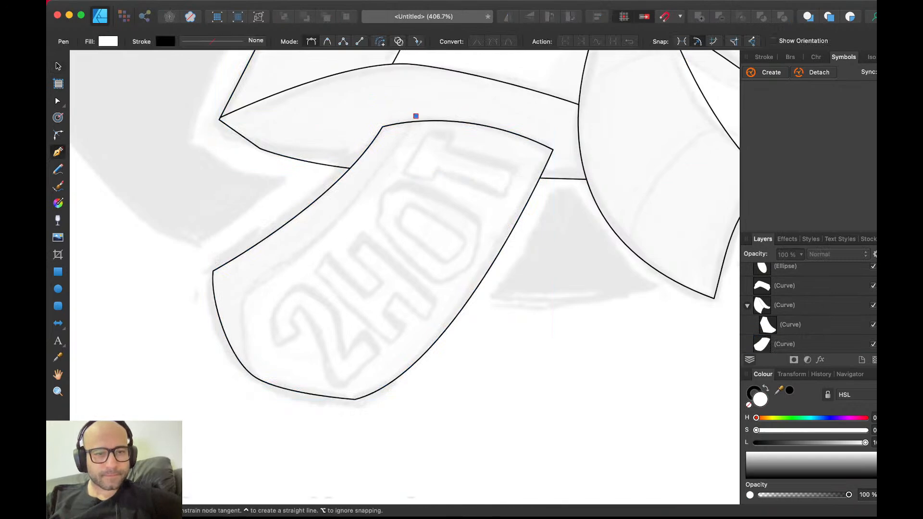
{"action": "left_click_drag", "start_coordinate": [247, 288], "coordinate": [152, 340]}
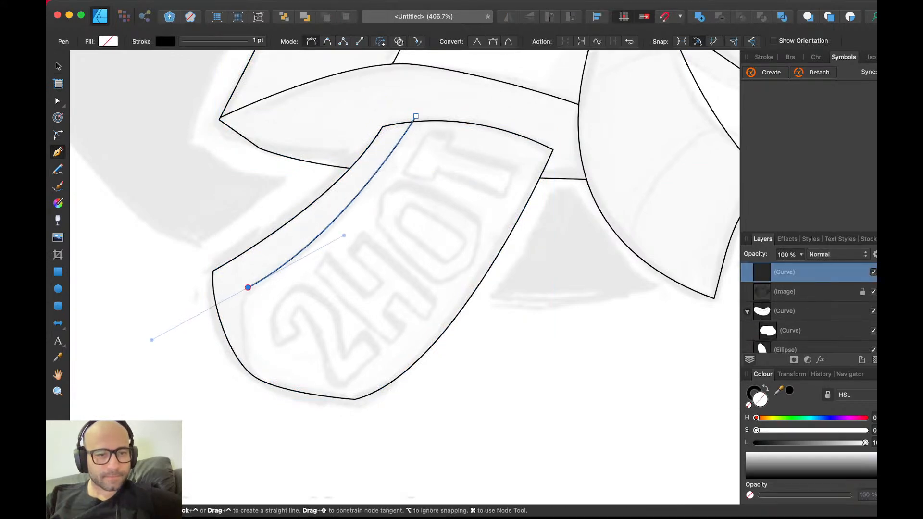
{"action": "left_click", "coordinate": [247, 288]}
{"action": "left_click_drag", "start_coordinate": [255, 385], "coordinate": [277, 424]}
{"action": "left_click", "coordinate": [177, 408]}
{"action": "left_click", "coordinate": [128, 275]}
{"action": "left_click", "coordinate": [346, 73]}
{"action": "left_click", "coordinate": [390, 94]}
{"action": "left_click", "coordinate": [416, 116]}
- Nest the white side-thickness shape inside the 2HOT tail so the tail clips it
{"action": "key", "text": "v"}
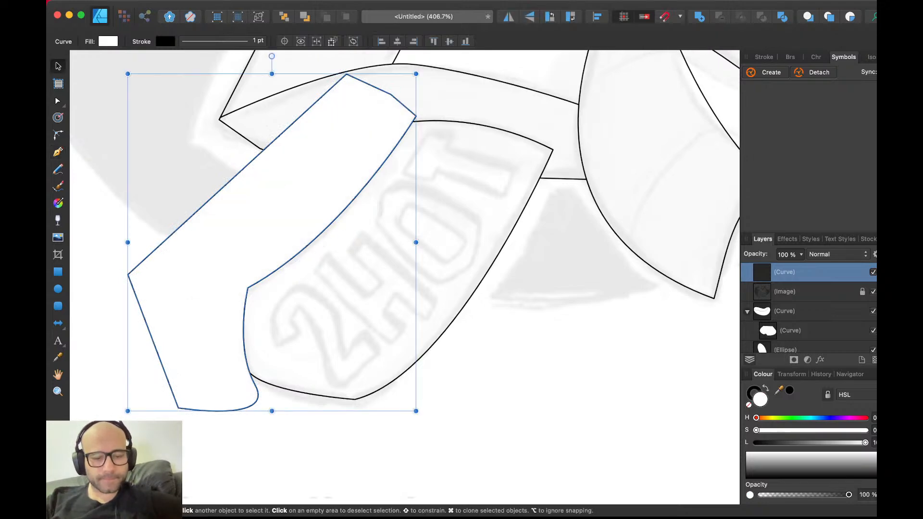
{"action": "key", "text": "super+x"}
{"action": "left_click", "coordinate": [384, 241]}
{"action": "key", "text": "super+alt+v"}
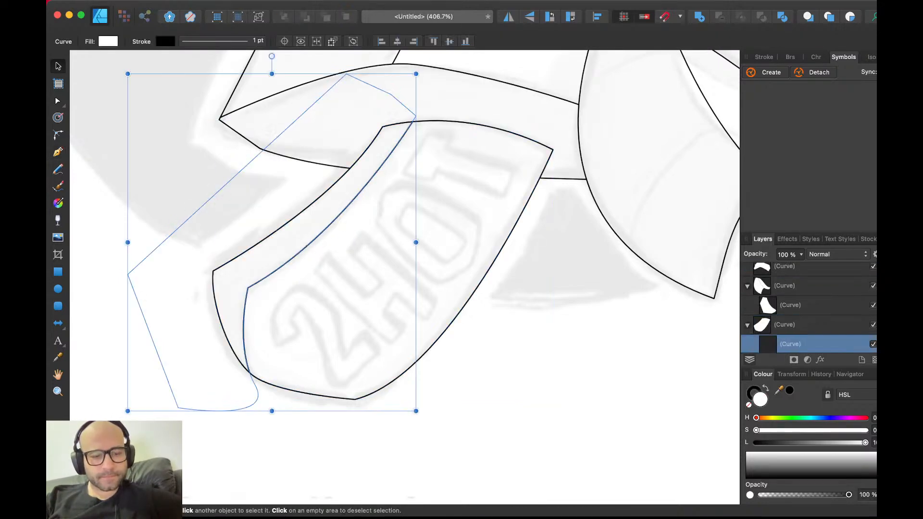
- Examine the traced scarf tails as a whole and the lower end of the 2HOT tail up close
{"action": "key", "text": "Escape"}
{"action": "scroll", "coordinate": [437, 157], "scroll_direction": "down", "scroll_amount": 5}
{"action": "scroll", "coordinate": [437, 156], "scroll_direction": "up", "scroll_amount": 5}
{"action": "scroll", "coordinate": [404, 276], "scroll_direction": "up", "scroll_amount": 5}
{"action": "scroll", "coordinate": [404, 276], "scroll_direction": "down", "scroll_amount": 5}
{"action": "scroll", "coordinate": [404, 277], "scroll_direction": "left", "scroll_amount": 3}
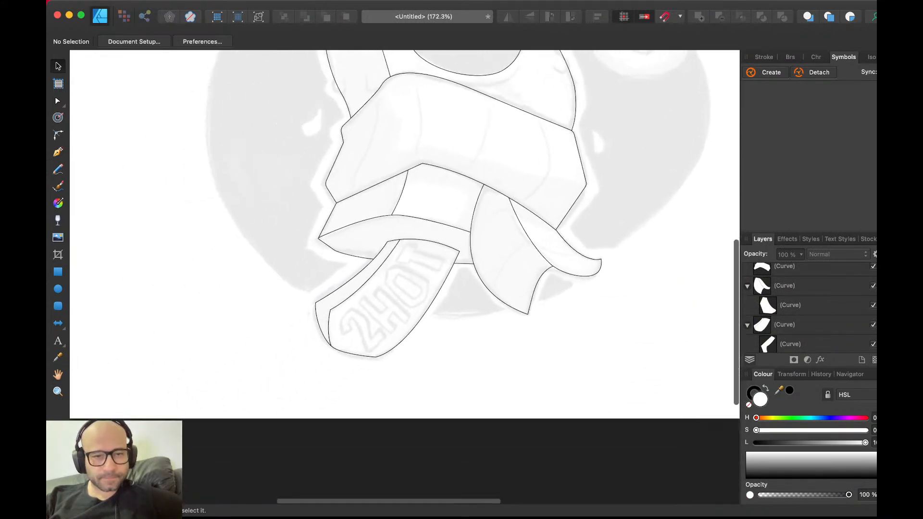
{"action": "scroll", "coordinate": [368, 336], "scroll_direction": "up", "scroll_amount": 8}
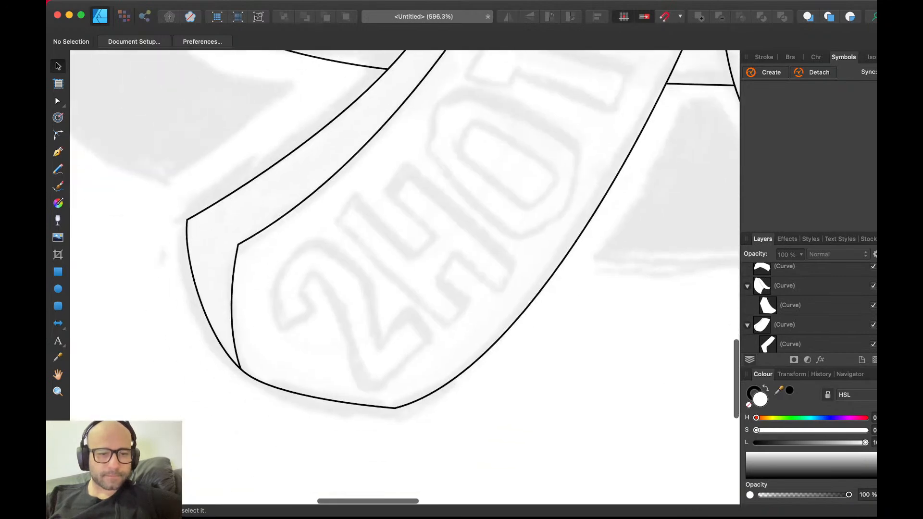
{"action": "key", "text": "p"}
{"action": "key", "text": "v"}
- Round the sharp outer left corner of the 2HOT tail's outline slightly with the Corner tool
{"action": "left_click", "coordinate": [209, 238]}
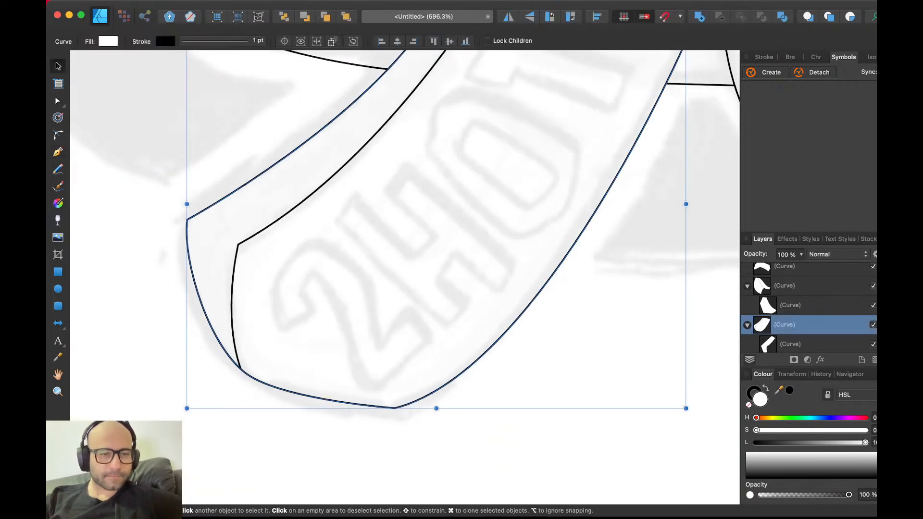
{"action": "key", "text": "a"}
{"action": "left_click", "coordinate": [187, 220]}
{"action": "key", "text": "c"}
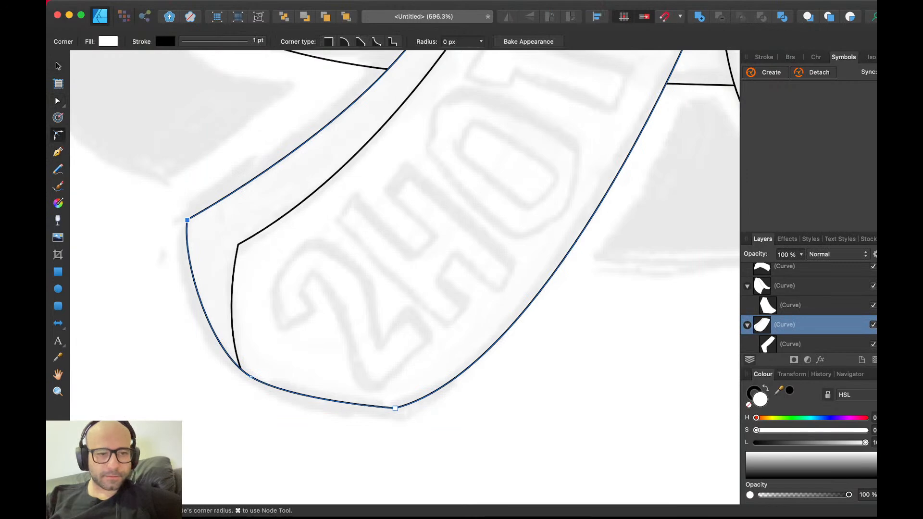
{"action": "left_click_drag", "start_coordinate": [187, 221], "coordinate": [207, 232]}
{"action": "key", "text": "v"}
{"action": "left_click", "coordinate": [159, 270]}
{"action": "scroll", "coordinate": [202, 240], "scroll_direction": "down", "scroll_amount": 1}
{"action": "scroll", "coordinate": [202, 241], "scroll_direction": "right", "scroll_amount": 1}
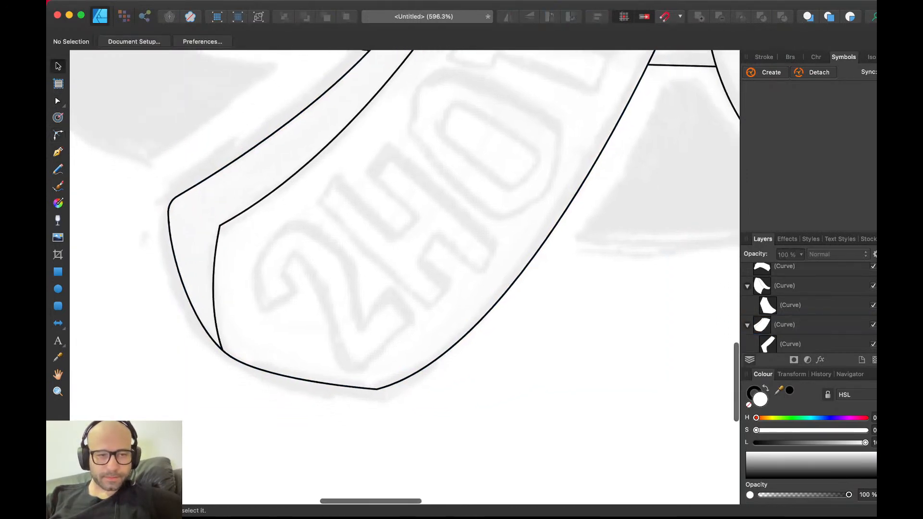
- Round the sharp corner of the nested side-thickness shape inside the 2HOT tail and deselect it
{"action": "left_click", "coordinate": [202, 241]}
{"action": "double_click", "coordinate": [199, 241]}
{"action": "key", "text": "a"}
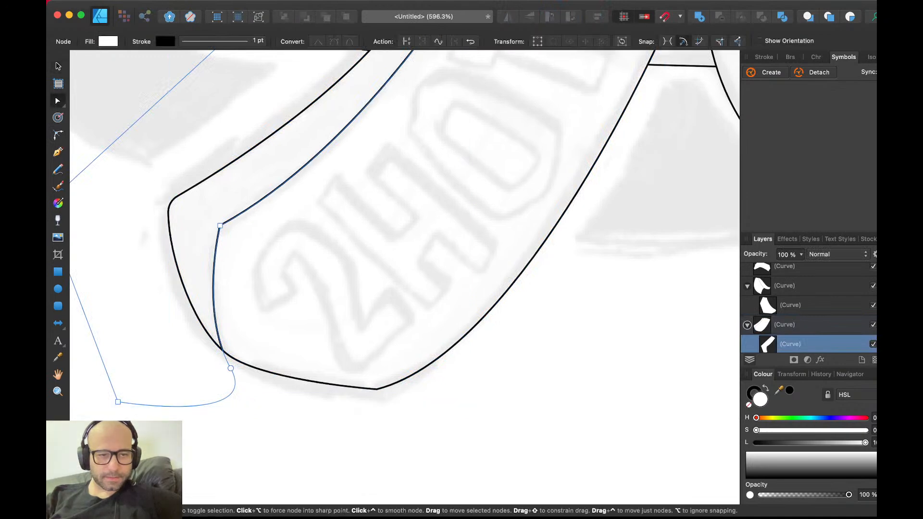
{"action": "key", "text": "c"}
{"action": "left_click_drag", "start_coordinate": [242, 242], "coordinate": [258, 252]}
{"action": "key", "text": "v"}
{"action": "key", "text": "super+d"}
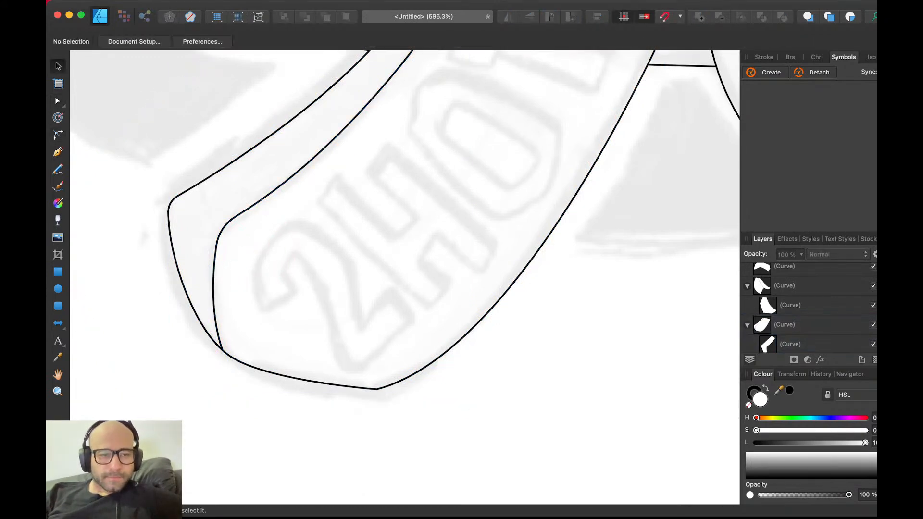
- Increase the rounding of the 2HOT tail's outer left corner so it echoes the inner thickness line's curve
{"action": "left_click", "coordinate": [257, 253]}
{"action": "key", "text": "a"}
{"action": "left_click", "coordinate": [169, 201]}
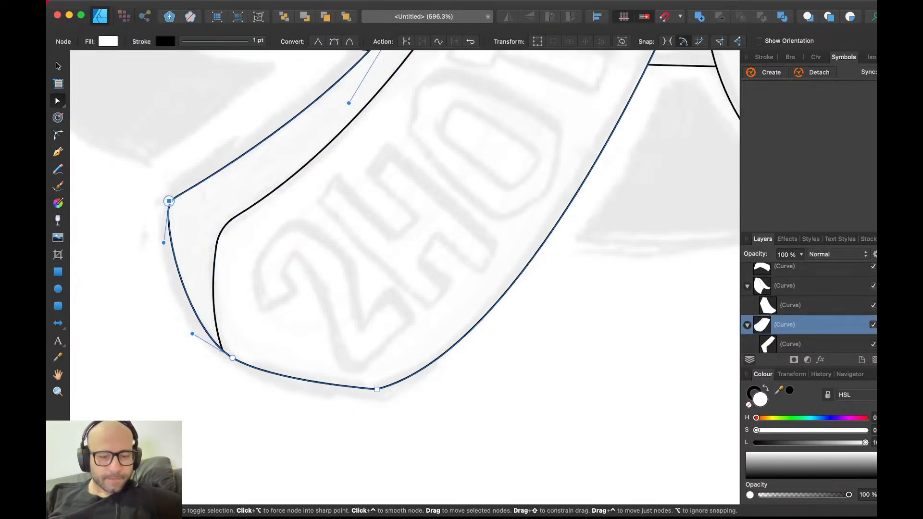
{"action": "key", "text": "c"}
{"action": "left_click_drag", "start_coordinate": [187, 212], "coordinate": [207, 218]}
{"action": "key", "text": "v"}
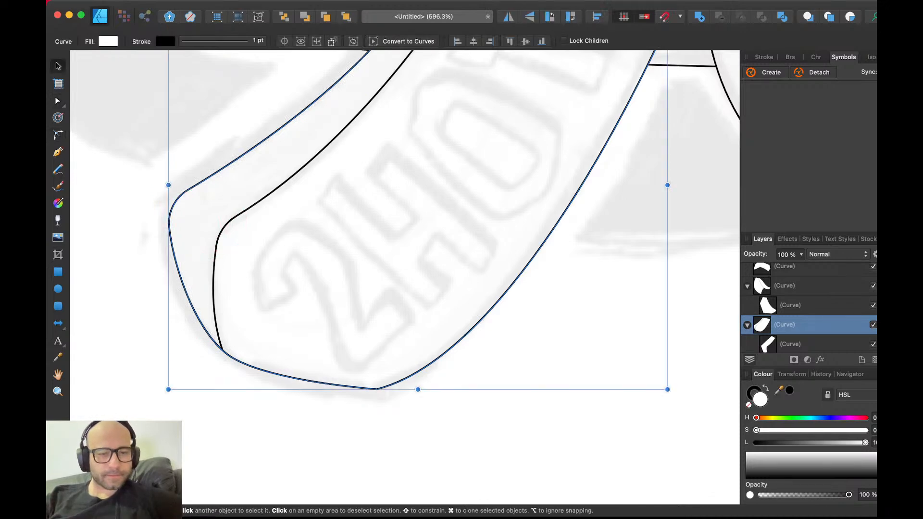
{"action": "key", "text": "Escape"}
- Trace the sketched number 2 on the scarf tail as a closed, straight-edged outline with the Pen tool
{"action": "key", "text": "p"}
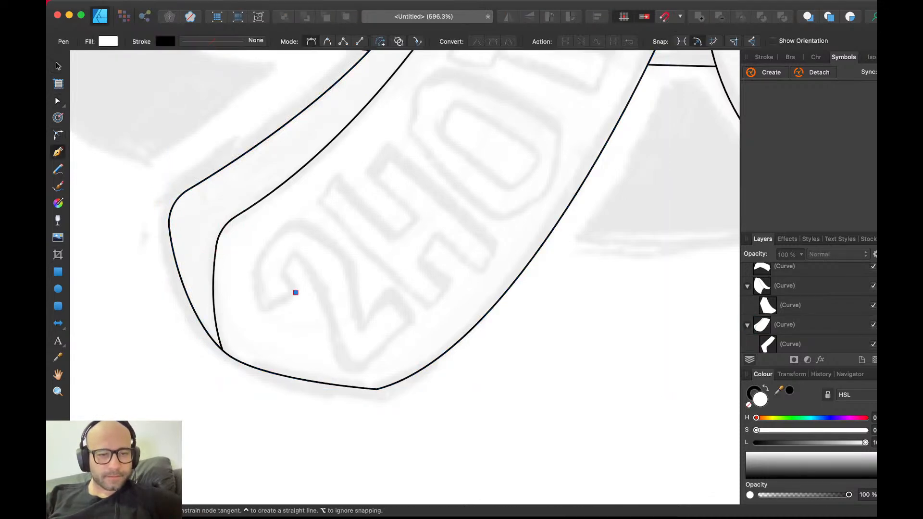
{"action": "left_click", "coordinate": [264, 307]}
{"action": "left_click", "coordinate": [257, 272]}
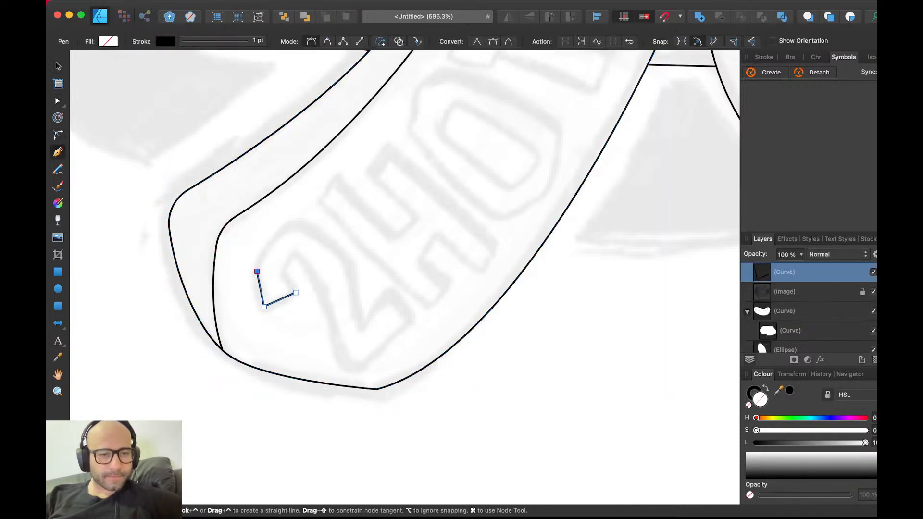
{"action": "left_click", "coordinate": [288, 225]}
{"action": "left_click", "coordinate": [350, 254]}
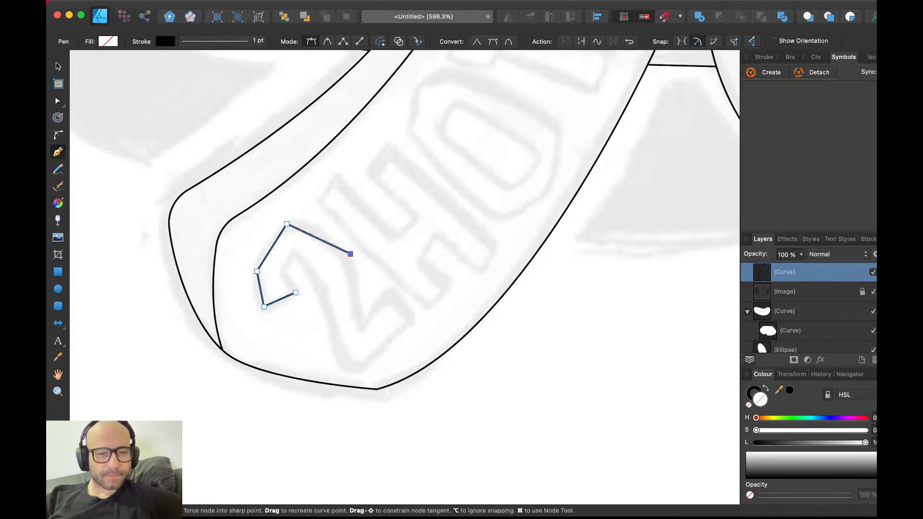
{"action": "left_click", "coordinate": [361, 325]}
{"action": "left_click", "coordinate": [390, 289]}
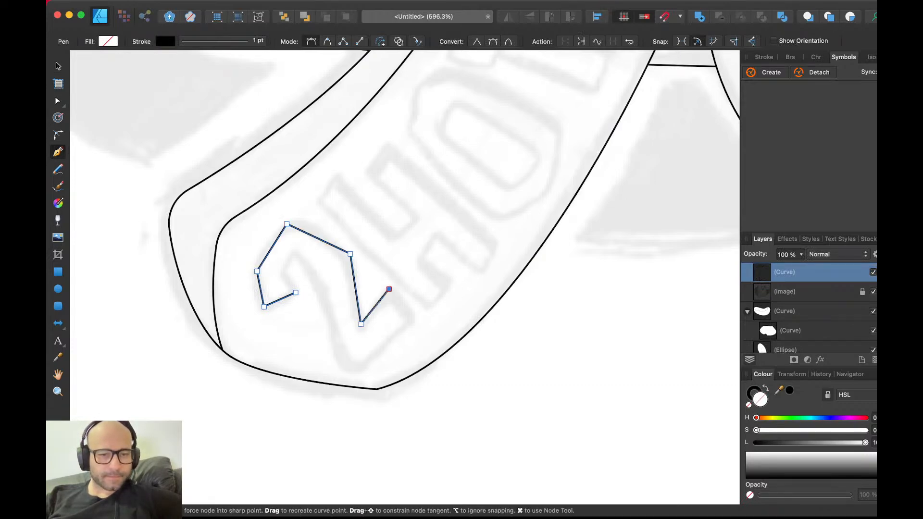
{"action": "left_click", "coordinate": [410, 321]}
{"action": "left_click", "coordinate": [348, 371]}
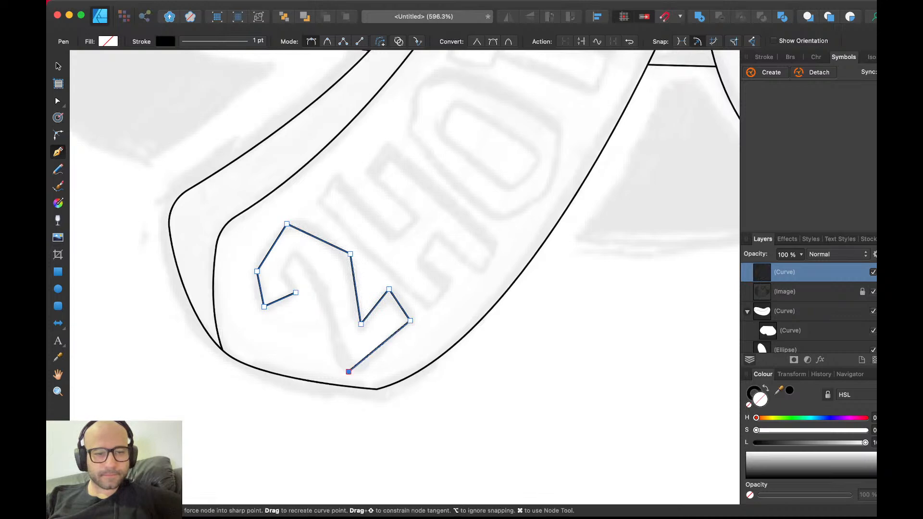
{"action": "left_click", "coordinate": [328, 296]}
{"action": "left_click", "coordinate": [299, 258]}
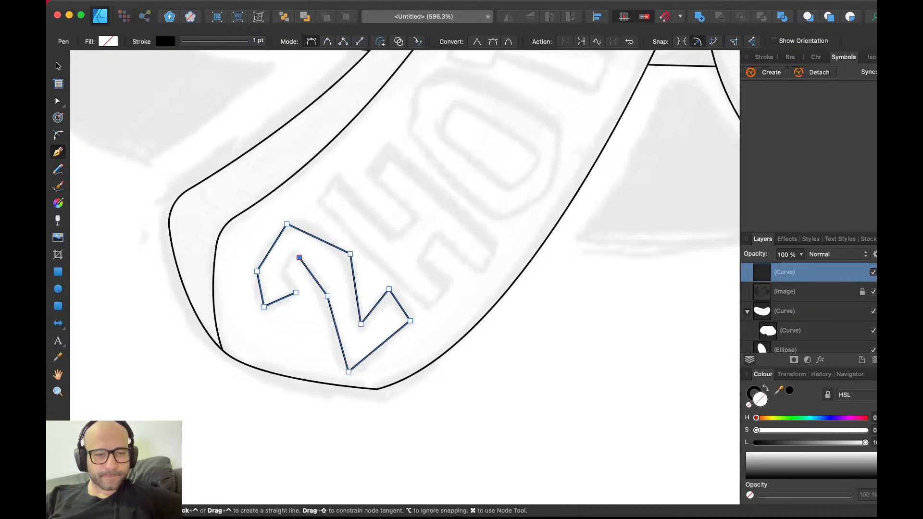
{"action": "left_click", "coordinate": [283, 277]}
{"action": "left_click", "coordinate": [296, 293]}
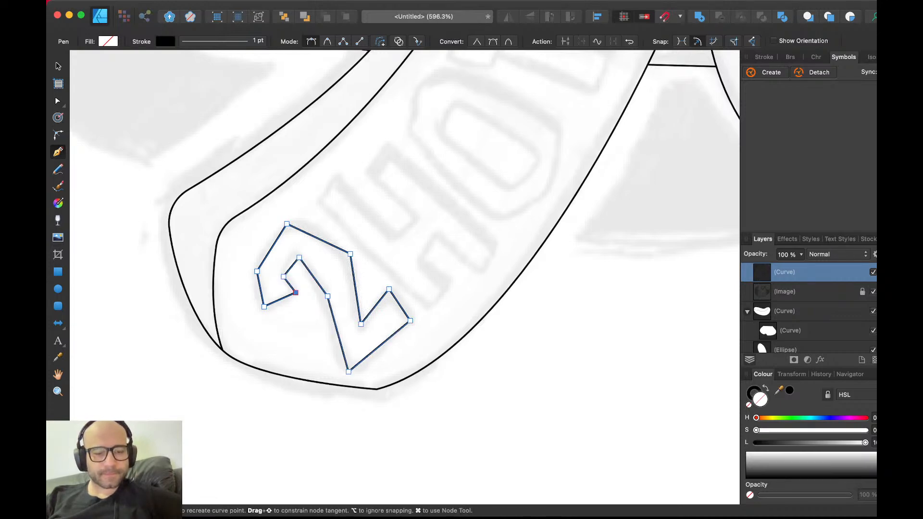
- Fill the number 2 with white and deselect it
{"action": "key", "text": "v"}
{"action": "key", "text": "d"}
{"action": "scroll", "coordinate": [405, 278], "scroll_direction": "up", "scroll_amount": 2}
{"action": "scroll", "coordinate": [405, 278], "scroll_direction": "right", "scroll_amount": 2}
{"action": "key", "text": "super+d"}
- Trace the sketched letter H beside the number 2 as a closed, straight-edged outline with the Pen tool
{"action": "key", "text": "p"}
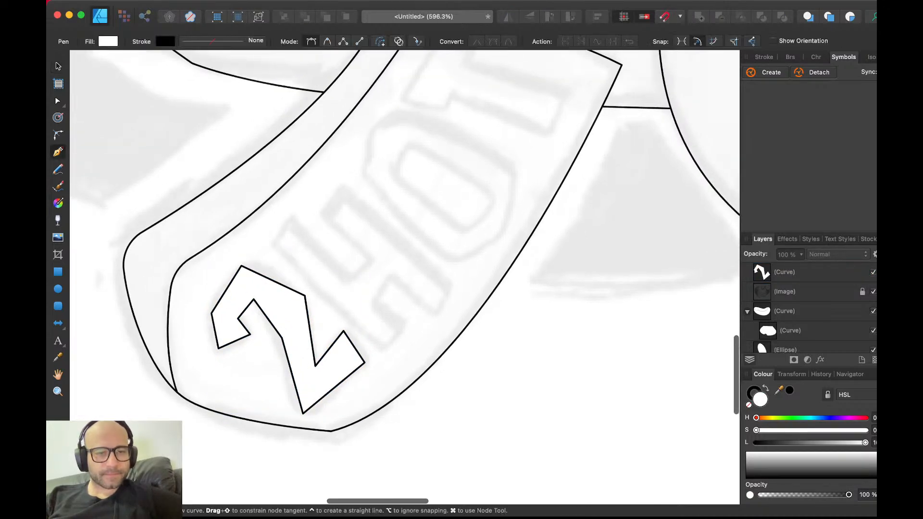
{"action": "left_click", "coordinate": [273, 245]}
{"action": "left_click", "coordinate": [291, 219]}
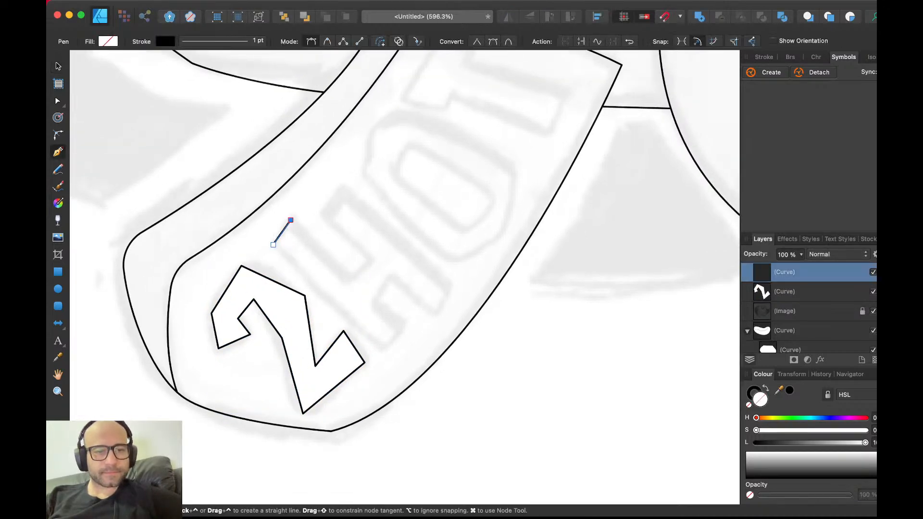
{"action": "left_click", "coordinate": [352, 274]}
{"action": "left_click", "coordinate": [366, 257]}
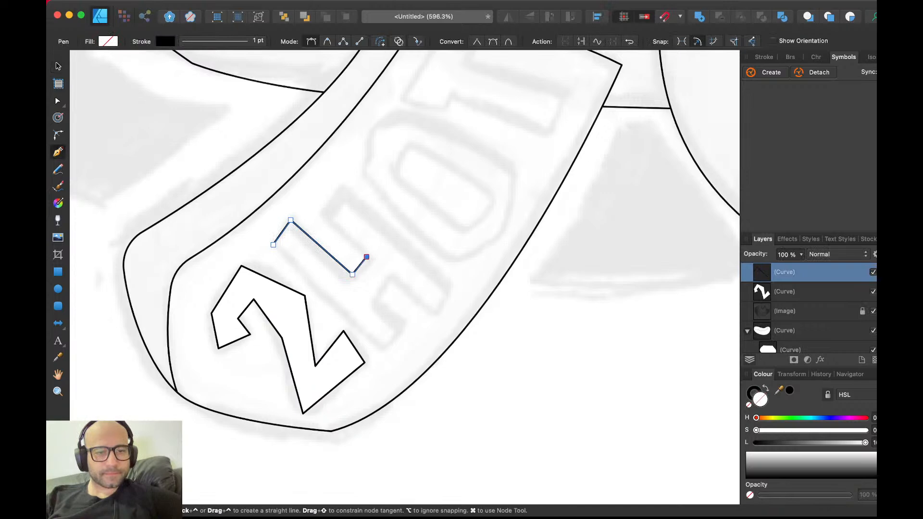
{"action": "left_click", "coordinate": [322, 212]}
{"action": "left_click", "coordinate": [342, 190]}
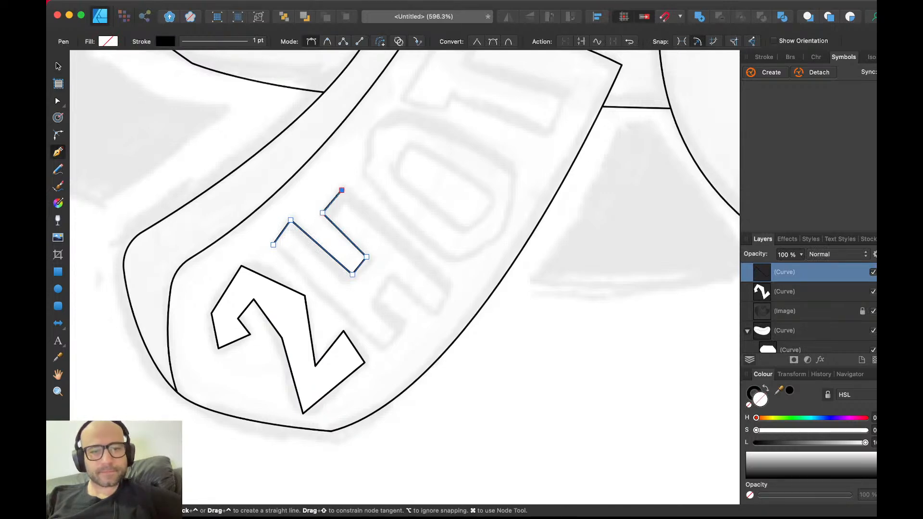
{"action": "left_click", "coordinate": [450, 287]}
{"action": "left_click", "coordinate": [435, 313]}
{"action": "left_click", "coordinate": [397, 278]}
{"action": "left_click", "coordinate": [374, 301]}
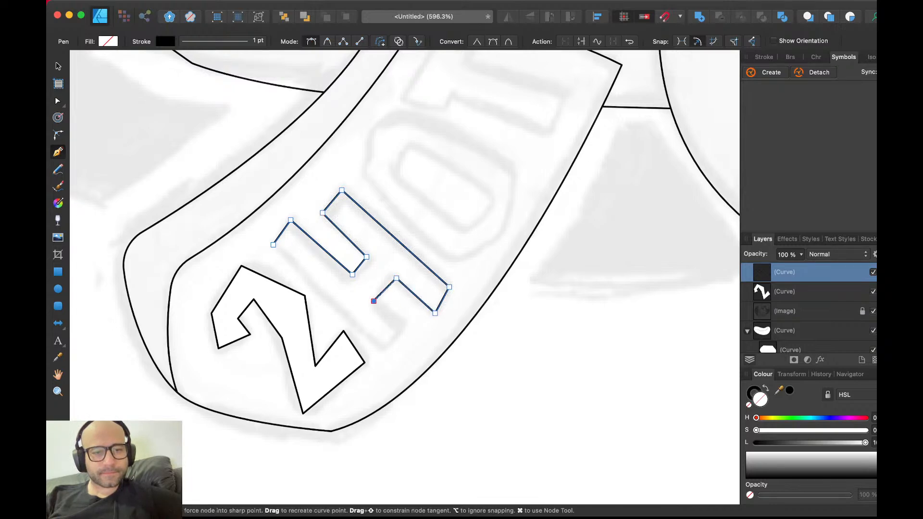
{"action": "left_click", "coordinate": [402, 324]}
{"action": "left_click", "coordinate": [381, 346]}
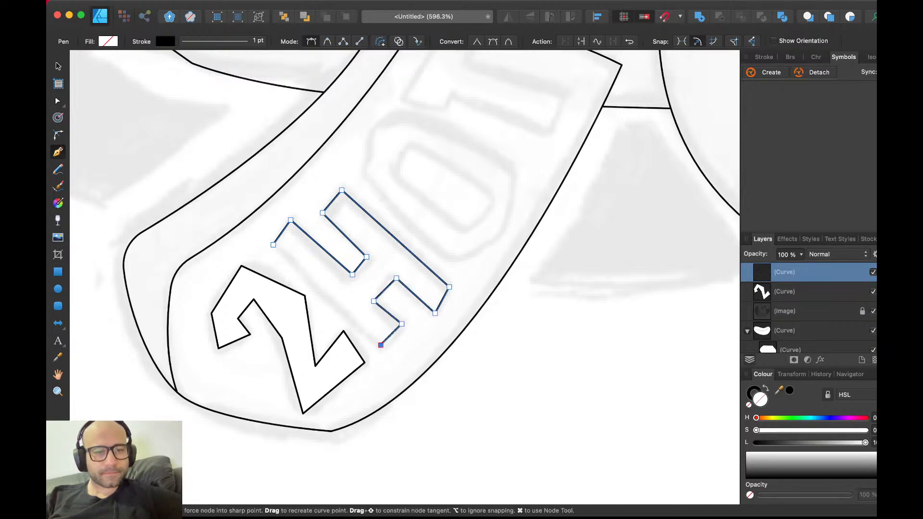
{"action": "left_click", "coordinate": [273, 245]}
- Fill the letter H with white and deselect it
{"action": "key", "text": "v"}
{"action": "key", "text": "d"}
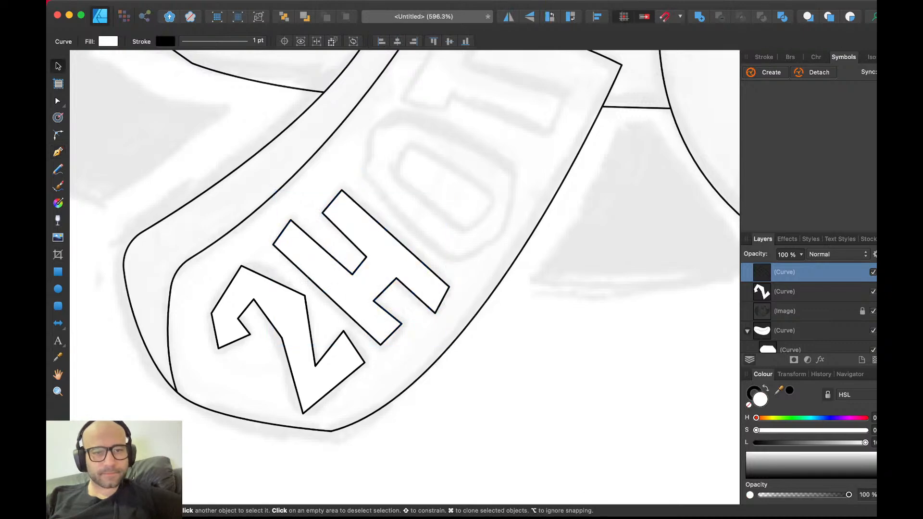
{"action": "scroll", "coordinate": [405, 277], "scroll_direction": "up", "scroll_amount": 2}
{"action": "scroll", "coordinate": [405, 277], "scroll_direction": "right", "scroll_amount": 2}
{"action": "key", "text": "Escape"}
- Trace the outer edge of the sketched letter O as a closed, straight-edged outline
{"action": "key", "text": "p"}
{"action": "left_click", "coordinate": [319, 208]}
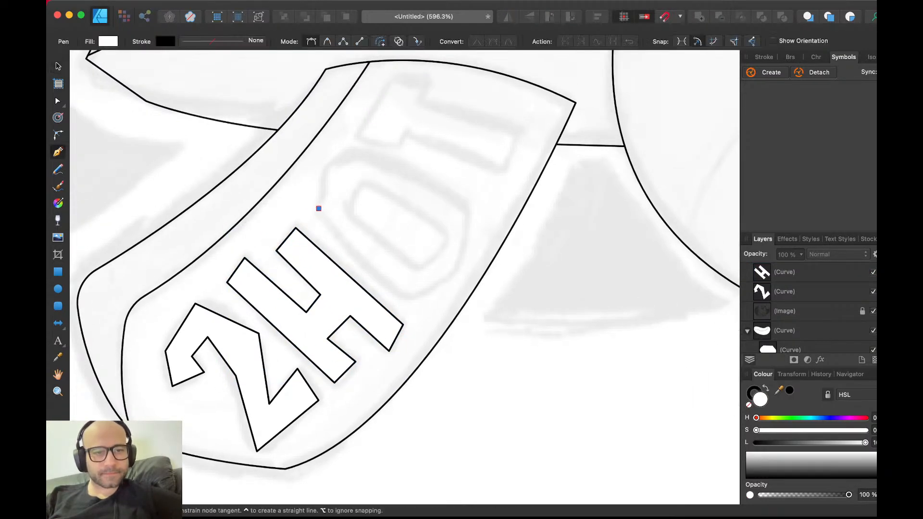
{"action": "left_click", "coordinate": [326, 166]}
{"action": "left_click", "coordinate": [360, 152]}
{"action": "left_click", "coordinate": [466, 203]}
{"action": "left_click", "coordinate": [462, 267]}
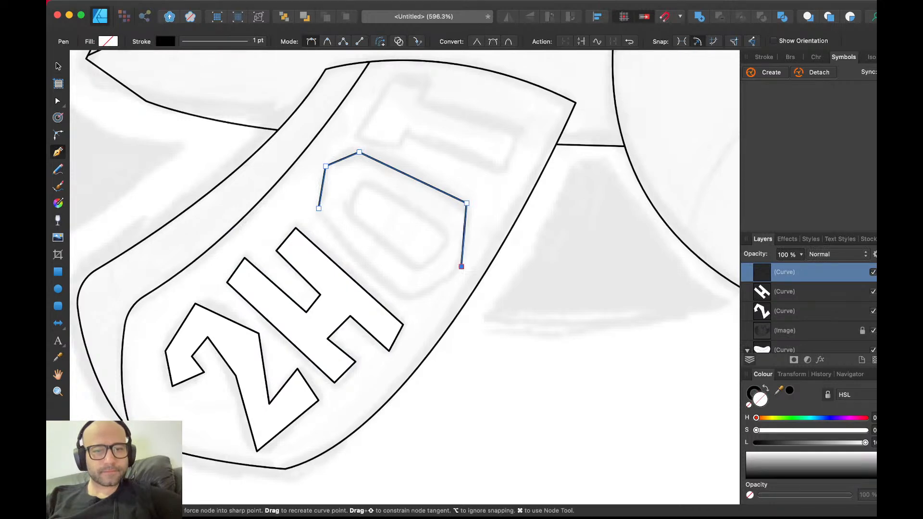
{"action": "left_click", "coordinate": [410, 296]}
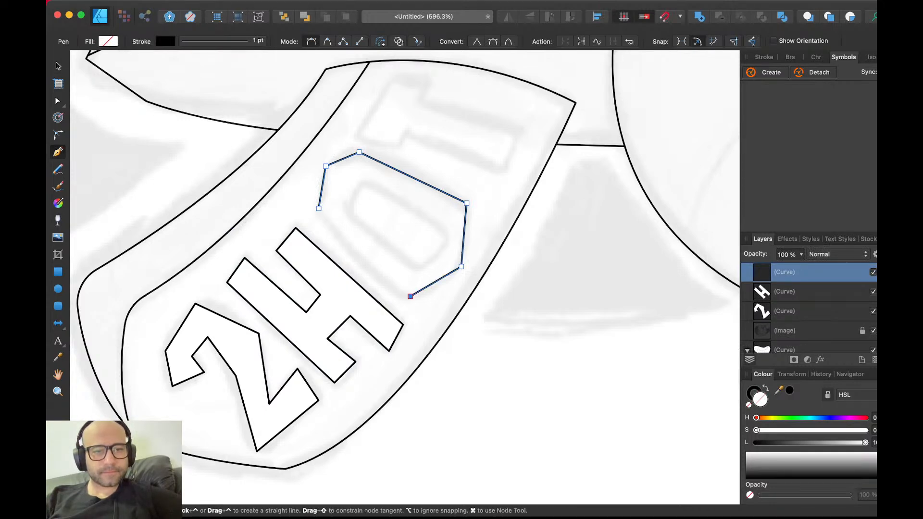
{"action": "left_click", "coordinate": [319, 208]}
- Fill the O's outer shape with white and restack it directly above the 2HOT tail
{"action": "key", "text": "v"}
{"action": "key", "text": "d"}
{"action": "key", "text": "super+x"}
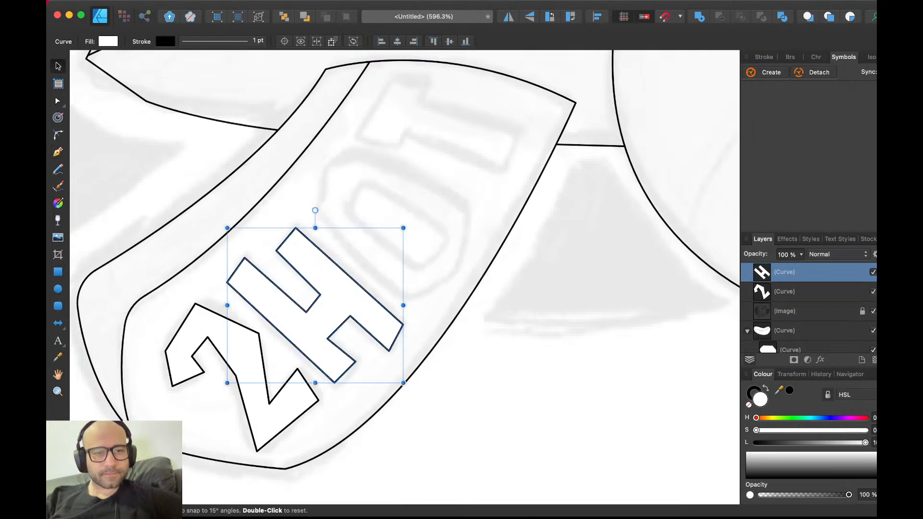
{"action": "left_click", "coordinate": [331, 212]}
{"action": "key", "text": "super+v"}
{"action": "key", "text": "super+d"}
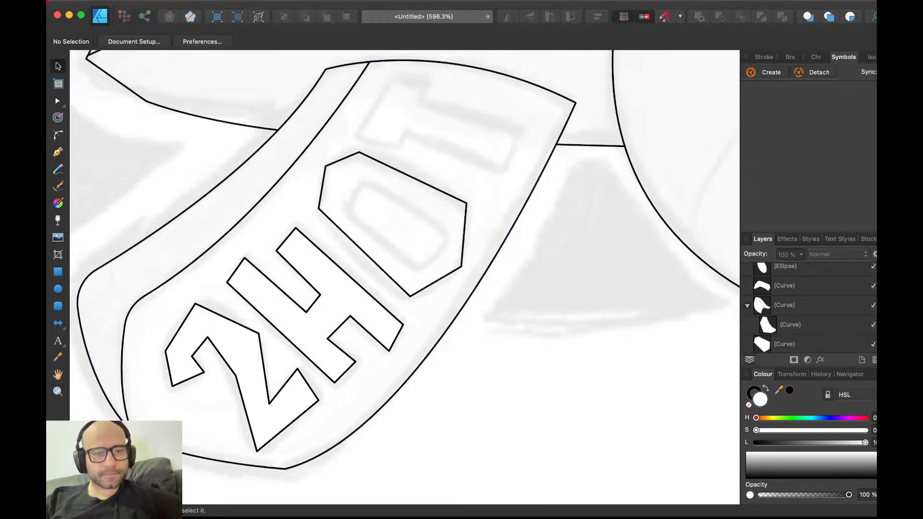
- Trace the inner opening of the letter O as a closed six-sided outline inside its outer shape
{"action": "key", "text": "p"}
{"action": "left_click_drag", "start_coordinate": [352, 187], "coordinate": [352, 208]}
{"action": "left_click", "coordinate": [416, 265]}
{"action": "left_click", "coordinate": [442, 254]}
{"action": "left_click", "coordinate": [444, 226]}
{"action": "left_click", "coordinate": [371, 184]}
{"action": "left_click", "coordinate": [352, 188]}
- Fill the O's inner opening with white, restack it directly above the outer O shape, and deselect it
{"action": "key", "text": "v"}
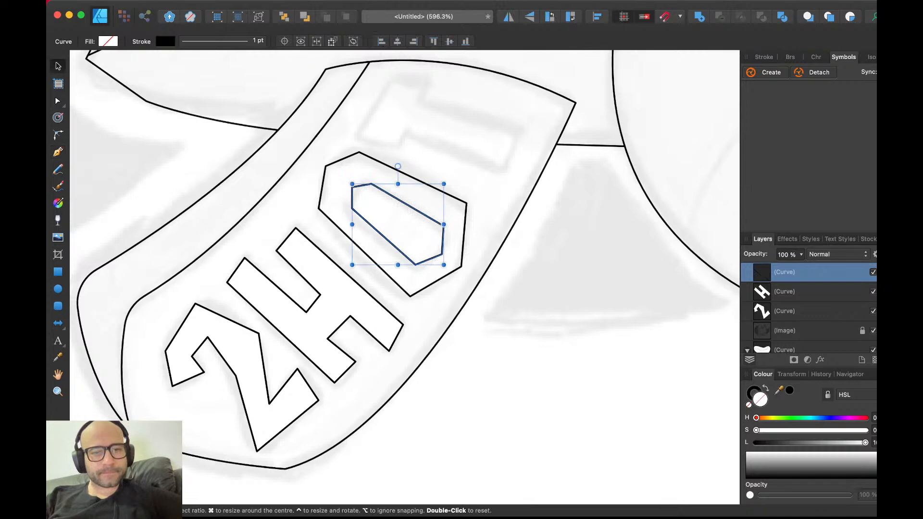
{"action": "key", "text": "d"}
{"action": "key", "text": "super+x"}
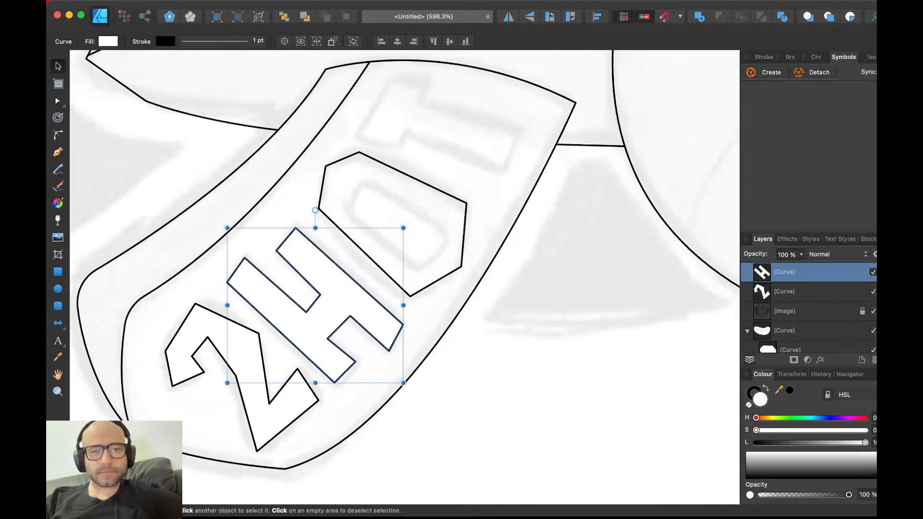
{"action": "left_click", "coordinate": [353, 187]}
{"action": "key", "text": "super+v"}
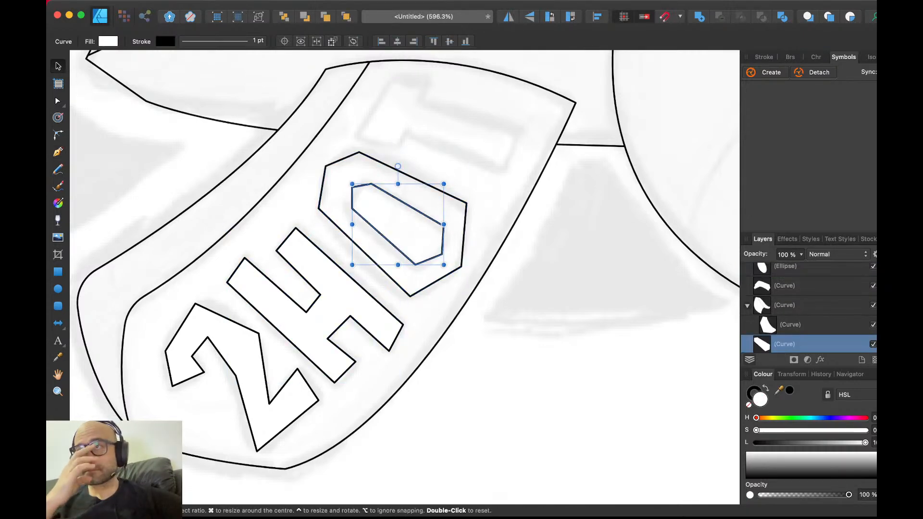
{"action": "scroll", "coordinate": [405, 278], "scroll_direction": "right", "scroll_amount": 2}
{"action": "scroll", "coordinate": [405, 278], "scroll_direction": "up", "scroll_amount": 1}
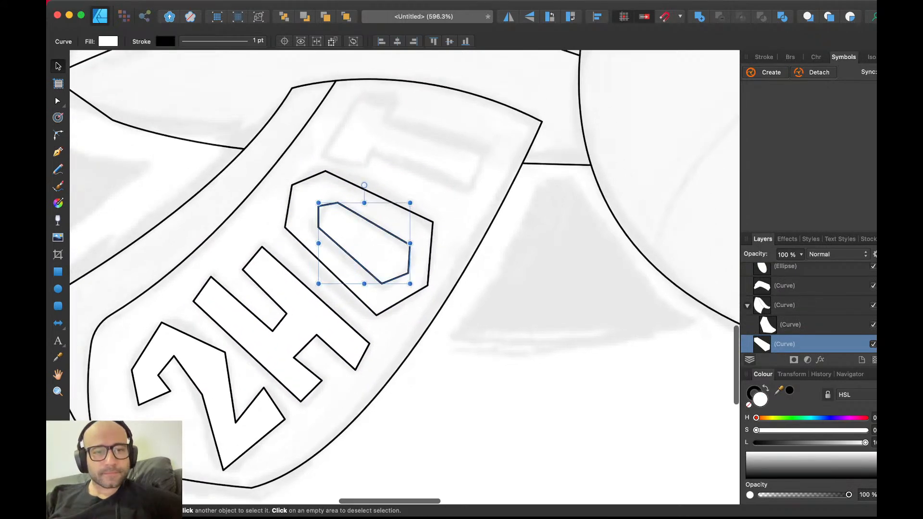
{"action": "key", "text": "super+d"}
- Trace the first five corners of the sketched letter T's crossbar with straight pen segments
{"action": "key", "text": "p"}
{"action": "left_click", "coordinate": [364, 168]}
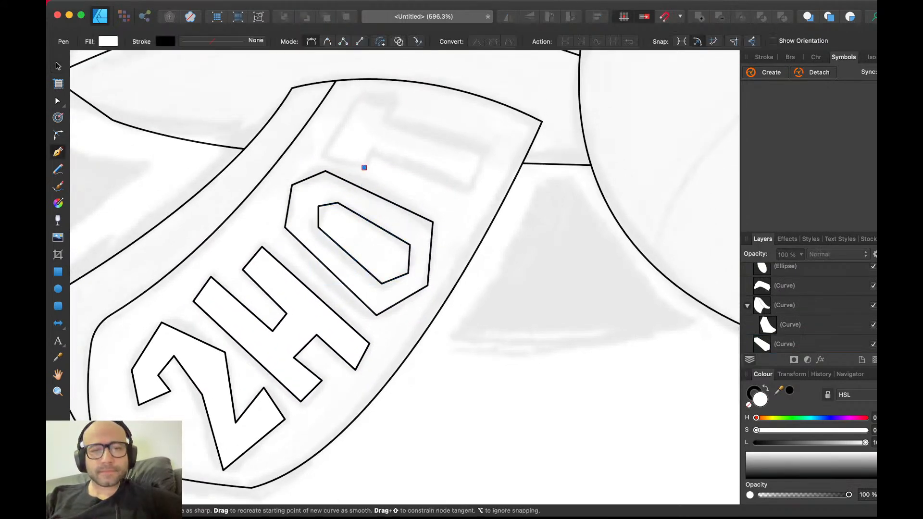
{"action": "left_click", "coordinate": [323, 157]}
{"action": "left_click", "coordinate": [356, 99]}
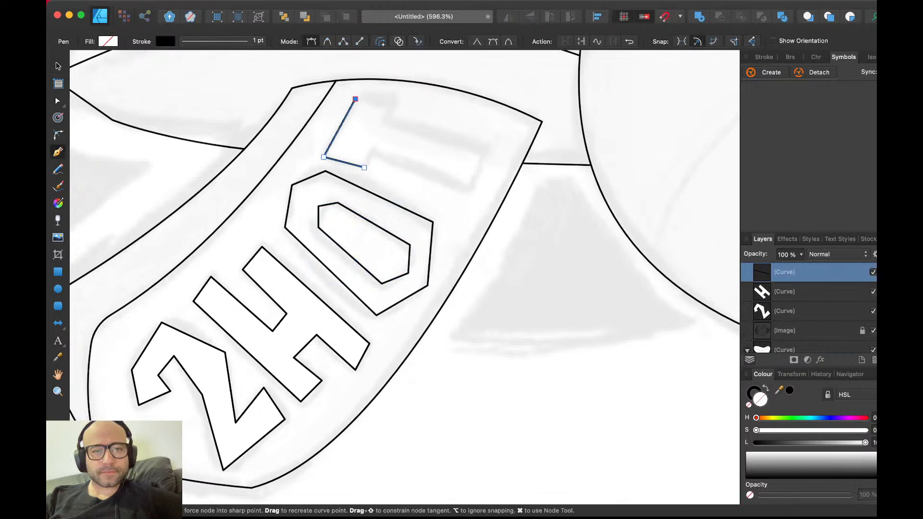
{"action": "left_click", "coordinate": [393, 102]}
{"action": "left_click", "coordinate": [387, 115]}
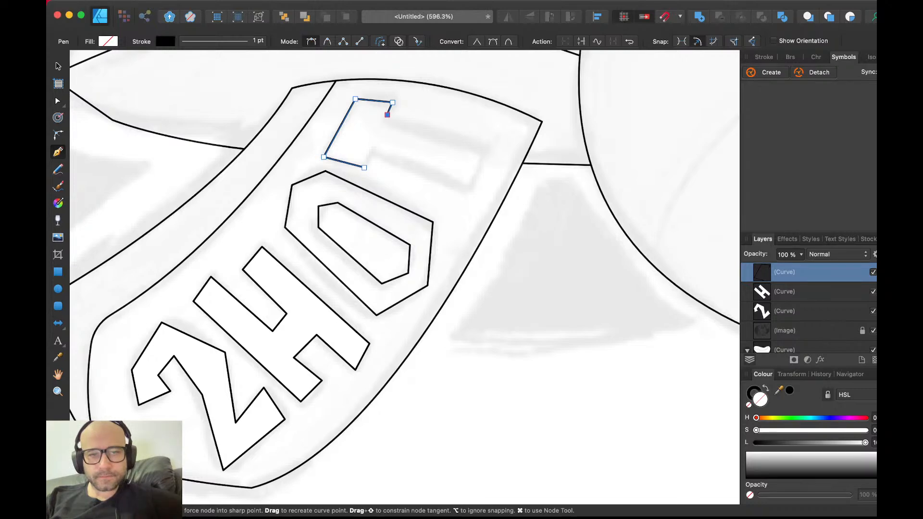
{"action": "left_click", "coordinate": [485, 150]}
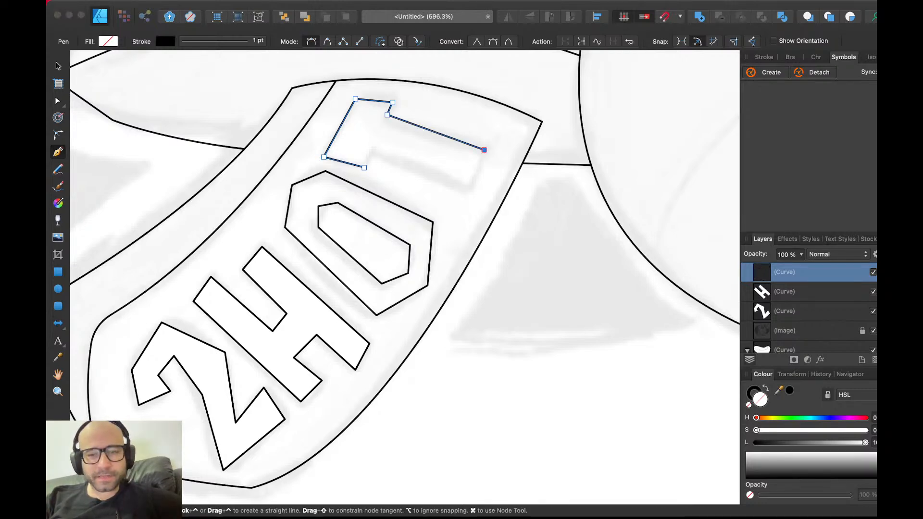
{"action": "key", "text": "super+z"}
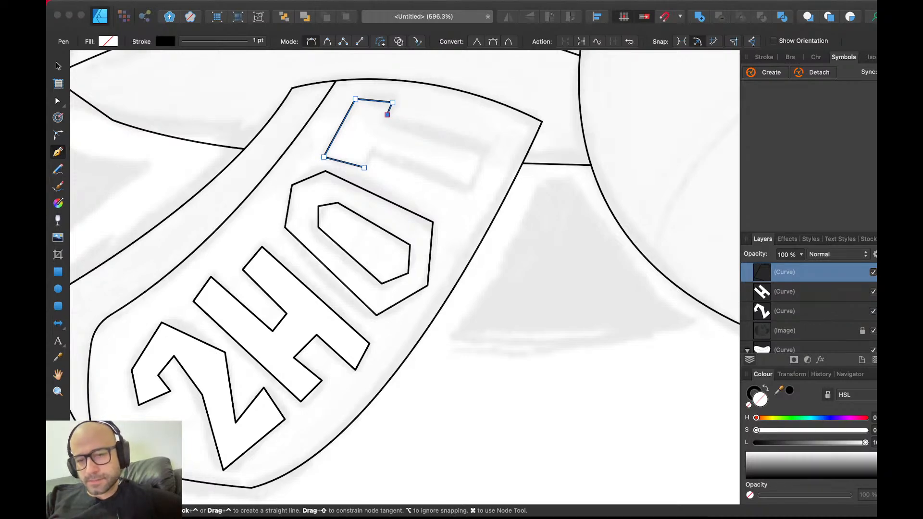
{"action": "key", "text": "super+Tab"}
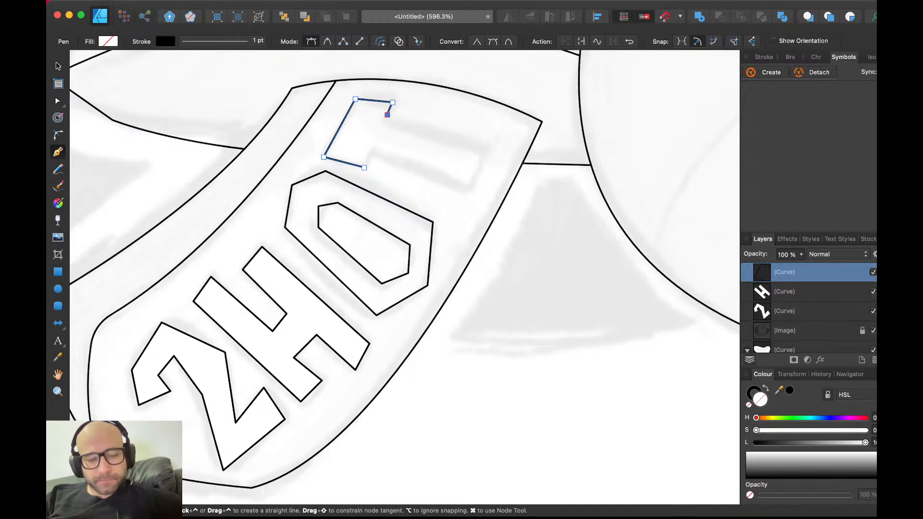
{"action": "key", "text": "super+Tab"}
{"action": "key", "text": "super+Tab"}
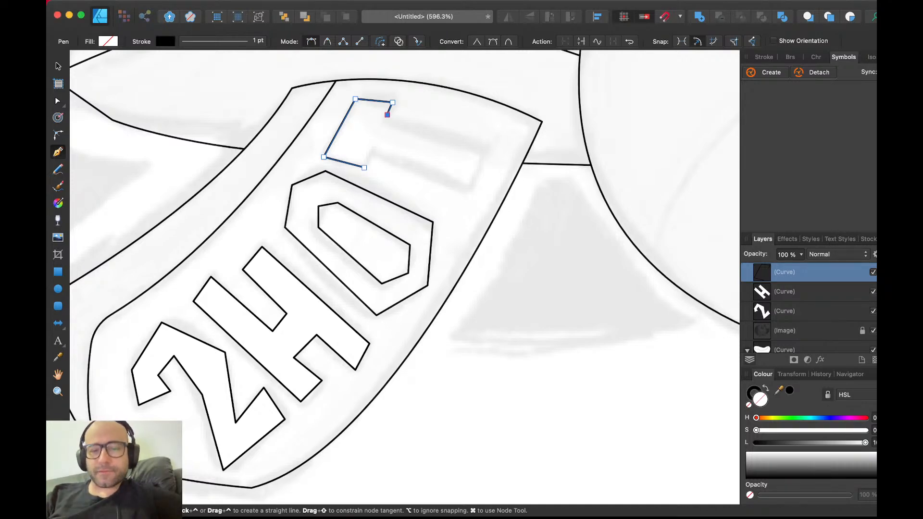
{"action": "scroll", "coordinate": [405, 277], "scroll_direction": "right", "scroll_amount": 3}
{"action": "scroll", "coordinate": [405, 277], "scroll_direction": "up", "scroll_amount": 3}
{"action": "scroll", "coordinate": [406, 277], "scroll_direction": "down", "scroll_amount": 5}
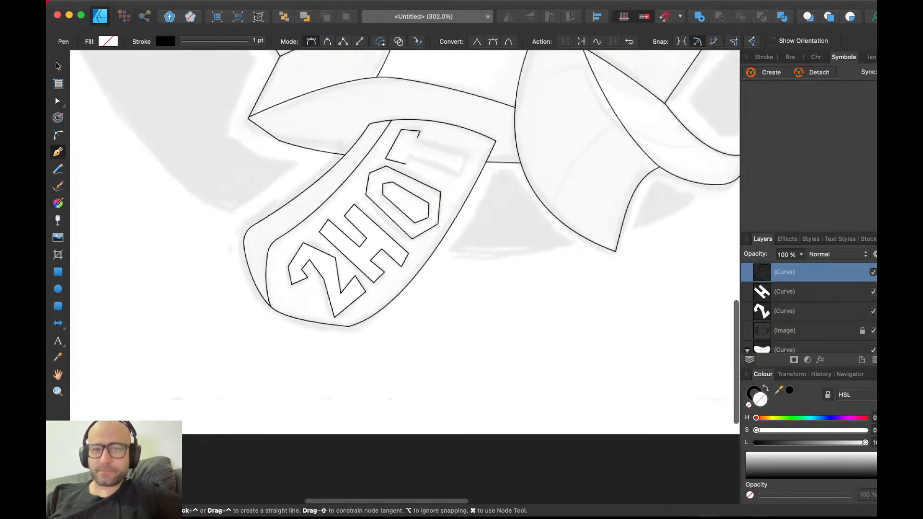
{"action": "scroll", "coordinate": [406, 277], "scroll_direction": "right", "scroll_amount": 3}
{"action": "scroll", "coordinate": [405, 277], "scroll_direction": "up", "scroll_amount": 10}
{"action": "scroll", "coordinate": [405, 277], "scroll_direction": "up", "scroll_amount": 2}
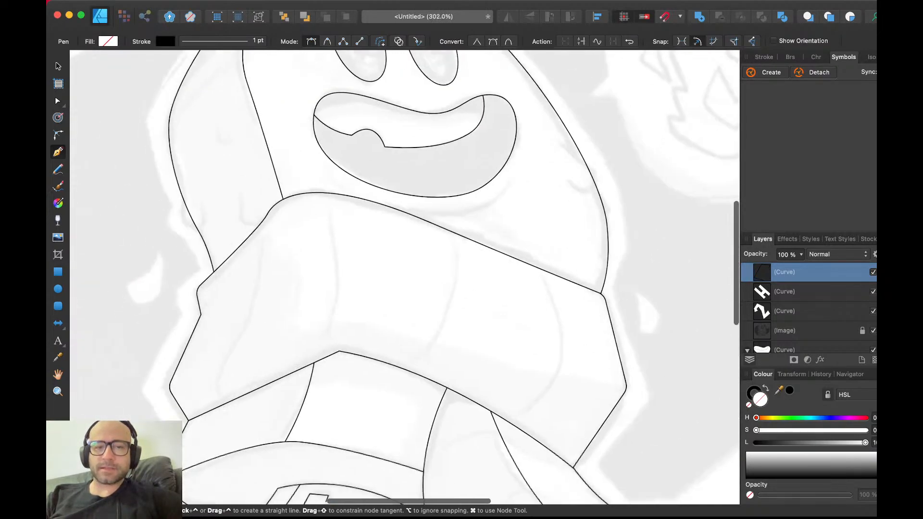
{"action": "scroll", "coordinate": [405, 277], "scroll_direction": "down", "scroll_amount": 8}
{"action": "scroll", "coordinate": [405, 277], "scroll_direction": "left", "scroll_amount": 3}
- Resume the open T outline, trace the stem with straight segments over the sketch, and close the path at its starting corner
{"action": "key", "text": "v"}
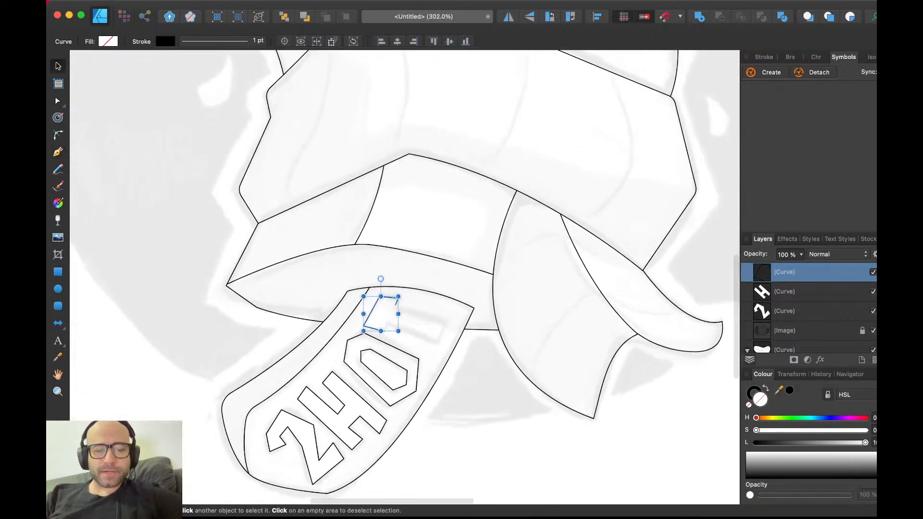
{"action": "scroll", "coordinate": [466, 145], "scroll_direction": "up", "scroll_amount": 4}
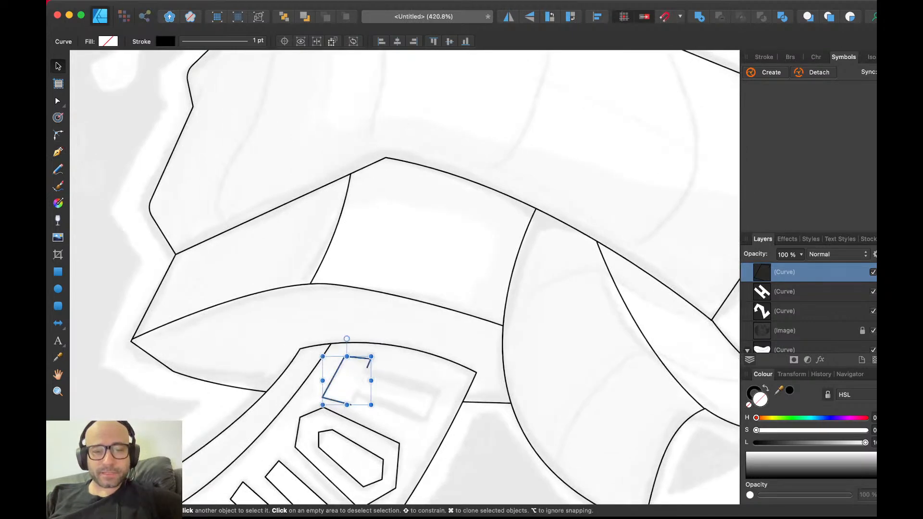
{"action": "scroll", "coordinate": [349, 371], "scroll_direction": "up", "scroll_amount": 1}
{"action": "key", "text": "p"}
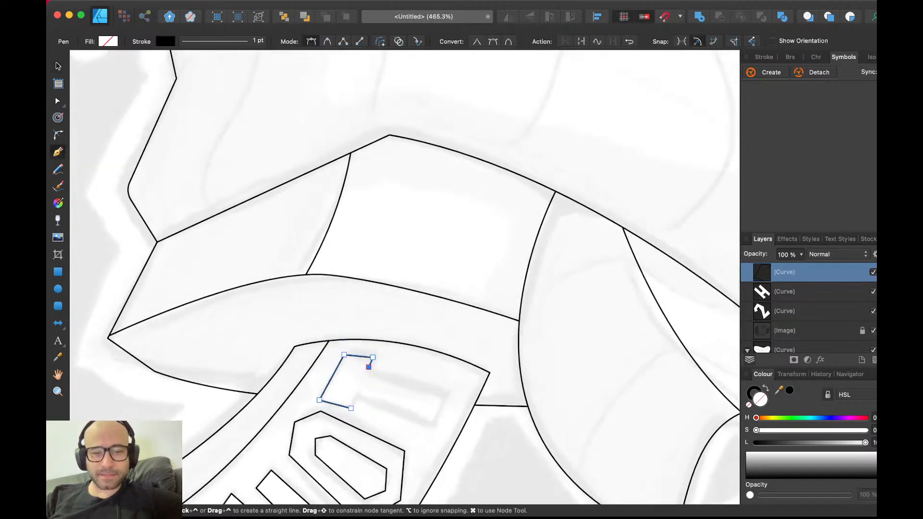
{"action": "left_click", "coordinate": [448, 393]}
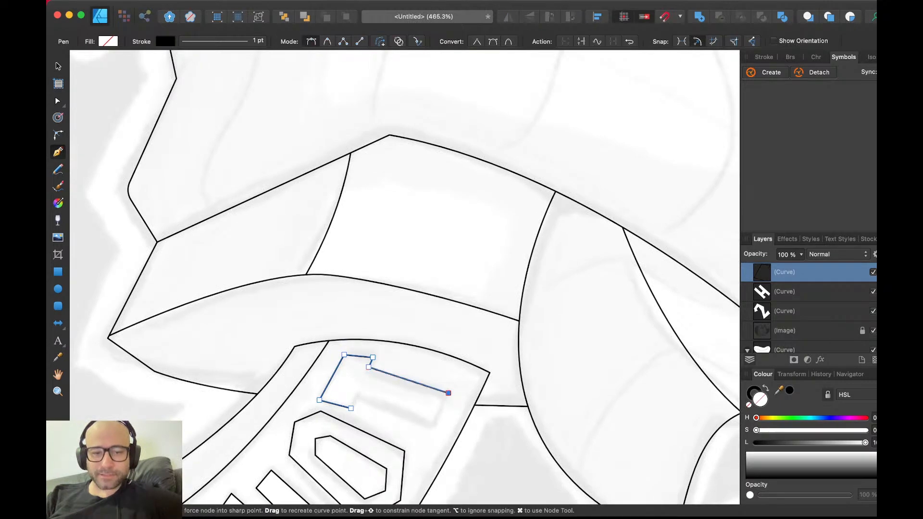
{"action": "left_click_drag", "start_coordinate": [449, 393], "coordinate": [447, 389]}
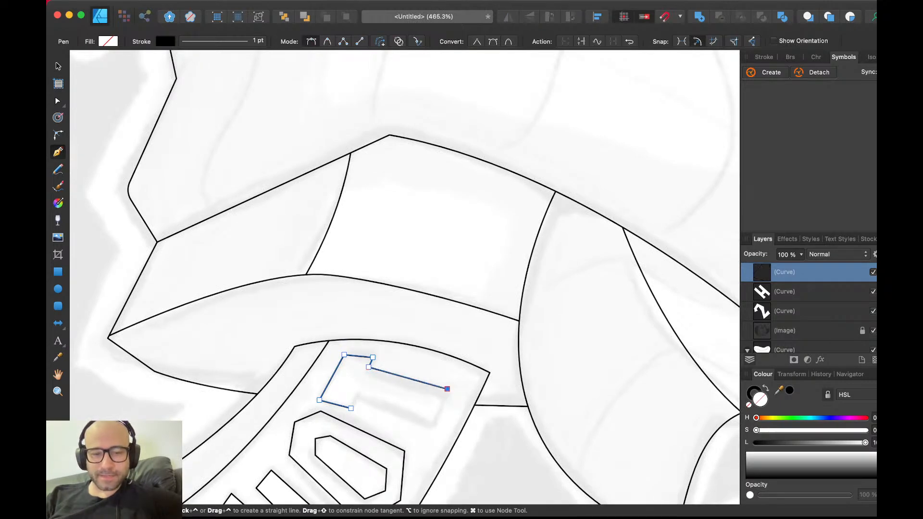
{"action": "left_click", "coordinate": [433, 424]}
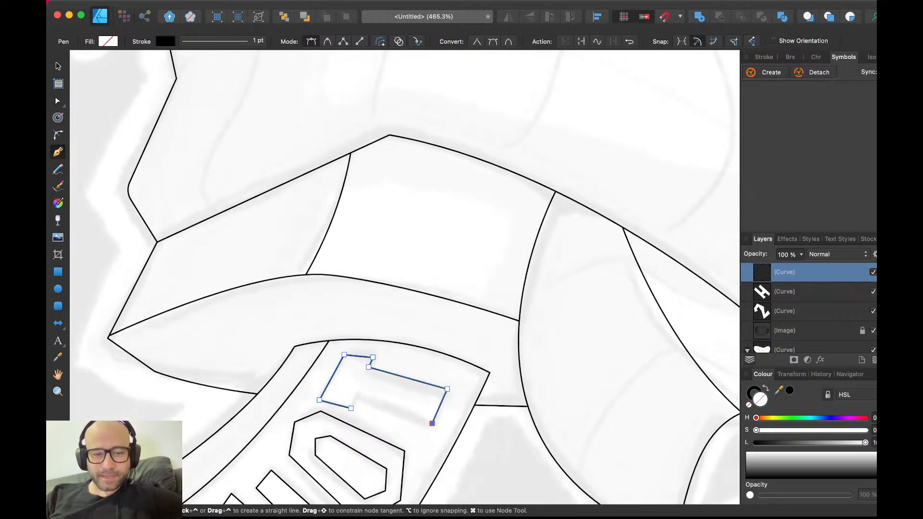
{"action": "left_click", "coordinate": [357, 393]}
{"action": "left_click", "coordinate": [351, 409]}
- Fill the T with white, restack it directly above the 2HOT tail, and deselect it
{"action": "key", "text": "v"}
{"action": "key", "text": "d"}
{"action": "key", "text": "super+x"}
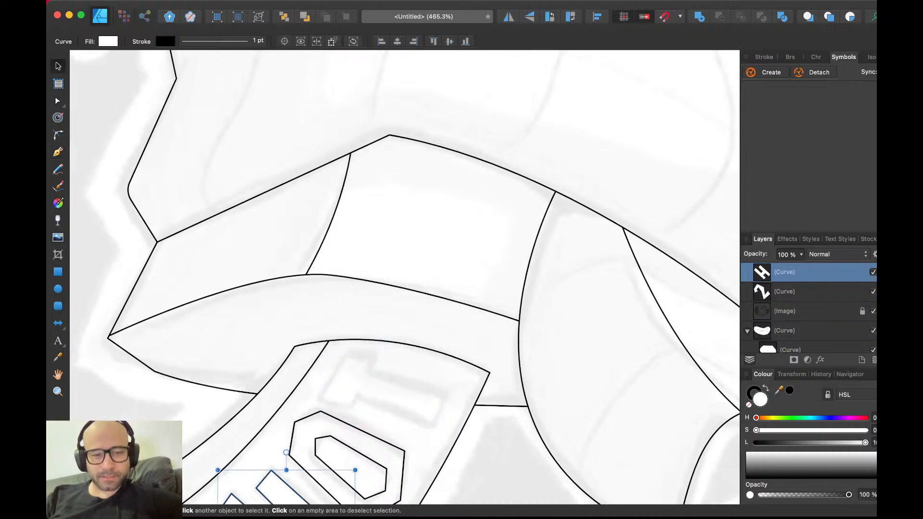
{"action": "left_click", "coordinate": [380, 389]}
{"action": "key", "text": "super+v"}
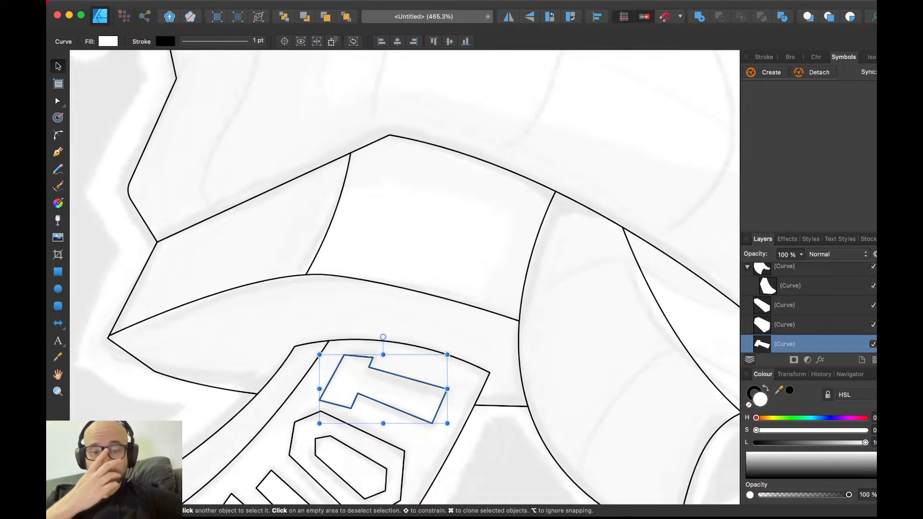
{"action": "key", "text": "super+d"}
- Examine the traced scarf and head, including the head outline and the nodes of its clipped side shape
{"action": "scroll", "coordinate": [738, 353], "scroll_direction": "down", "scroll_amount": 3}
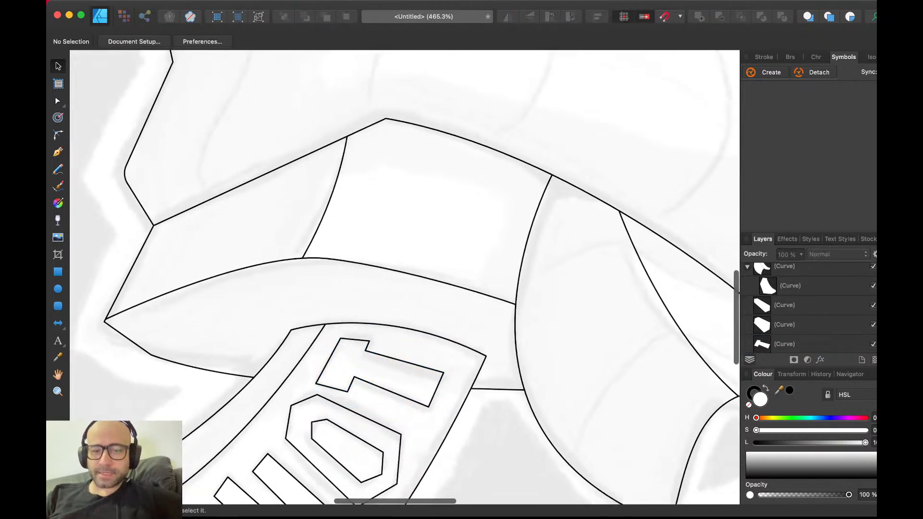
{"action": "scroll", "coordinate": [382, 400], "scroll_direction": "down", "scroll_amount": 5}
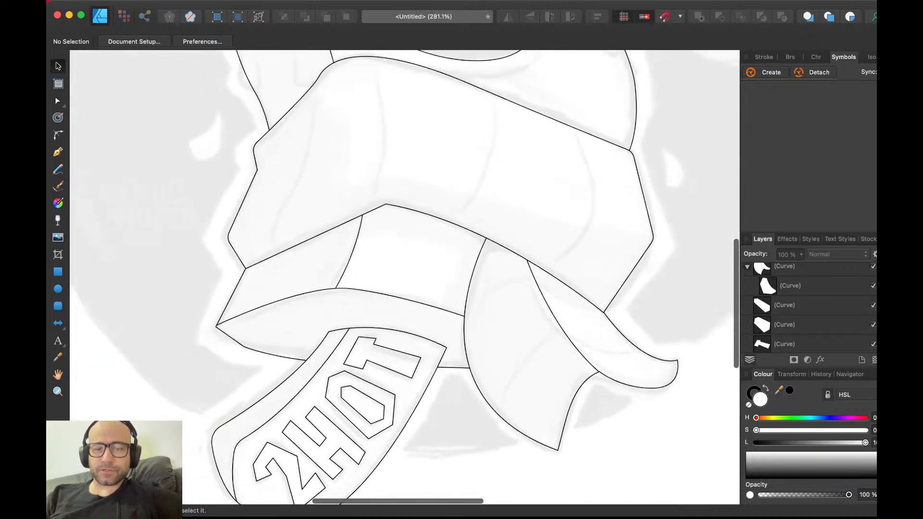
{"action": "scroll", "coordinate": [383, 399], "scroll_direction": "down", "scroll_amount": 2}
{"action": "scroll", "coordinate": [403, 277], "scroll_direction": "up", "scroll_amount": 10}
{"action": "scroll", "coordinate": [404, 277], "scroll_direction": "up", "scroll_amount": 2}
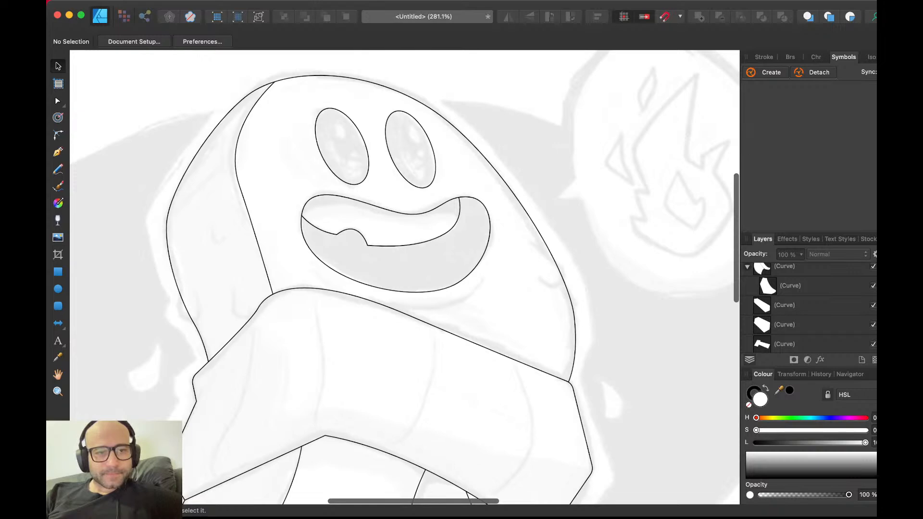
{"action": "left_click", "coordinate": [286, 211]}
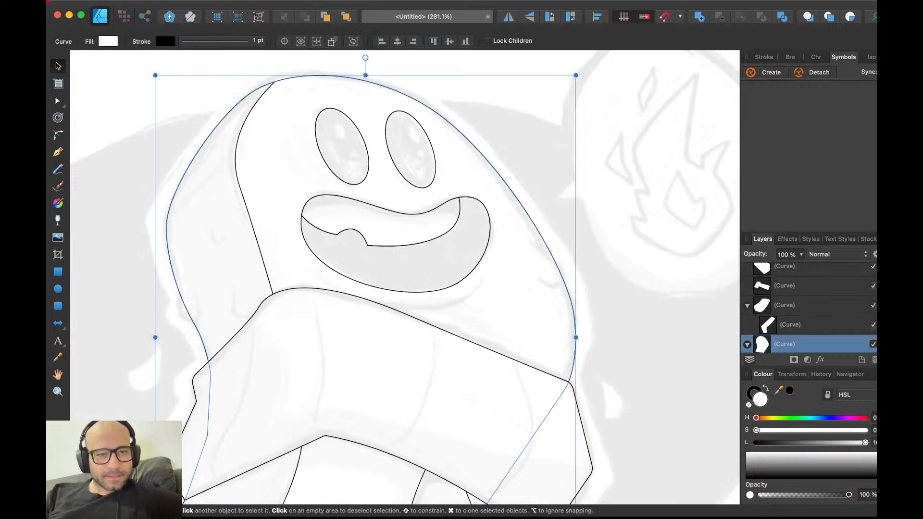
{"action": "double_click", "coordinate": [249, 115]}
{"action": "key", "text": "a"}
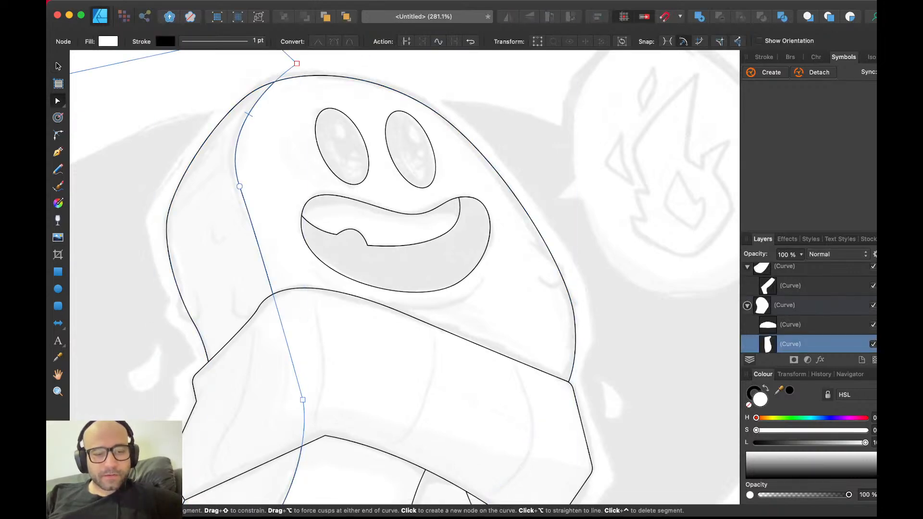
{"action": "key", "text": "v"}
{"action": "key", "text": "Escape"}
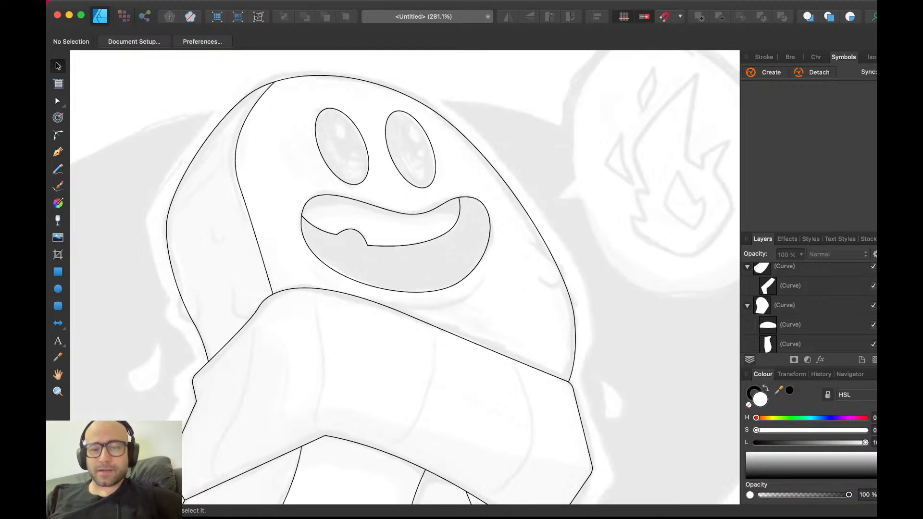
{"action": "scroll", "coordinate": [405, 277], "scroll_direction": "down", "scroll_amount": 10}
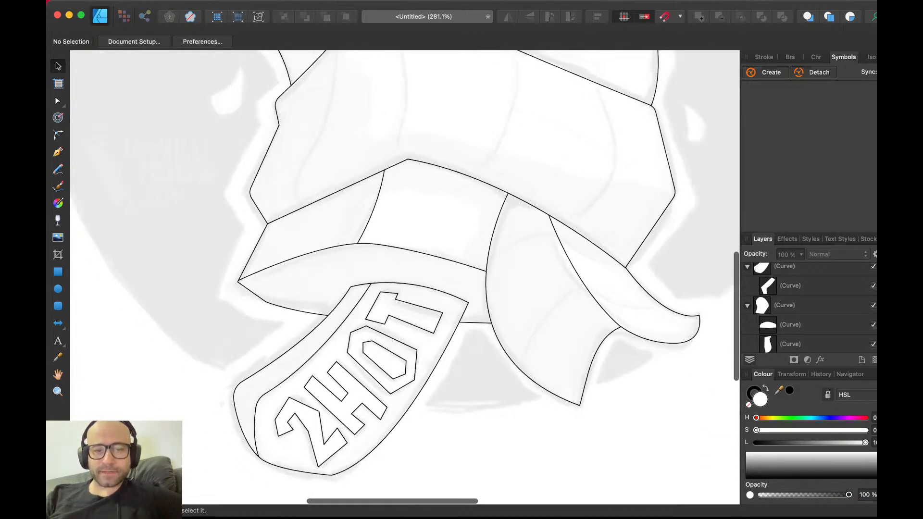
- Reposition the two corner nodes on the outer edge of the T's crossbar slightly to refine its slant
{"action": "left_click", "coordinate": [410, 314]}
{"action": "scroll", "coordinate": [411, 314], "scroll_direction": "up", "scroll_amount": 5}
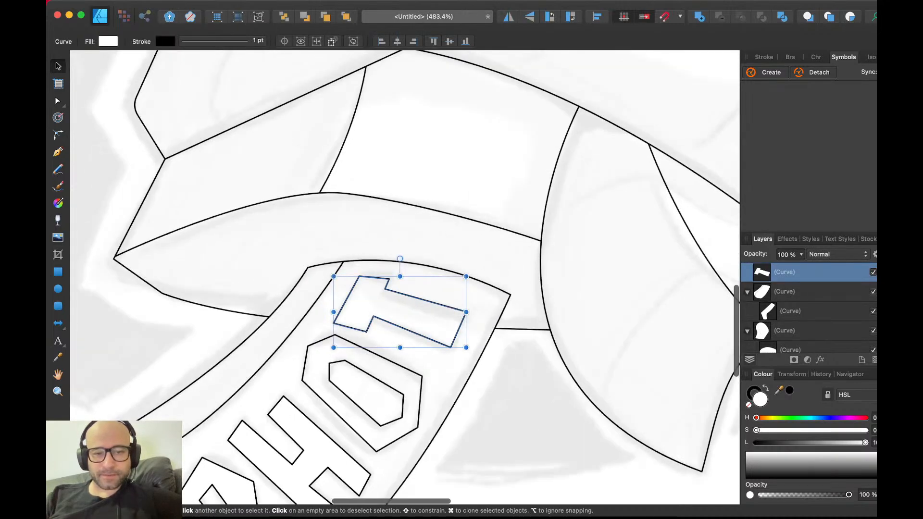
{"action": "scroll", "coordinate": [410, 314], "scroll_direction": "up", "scroll_amount": 3}
{"action": "key", "text": "a"}
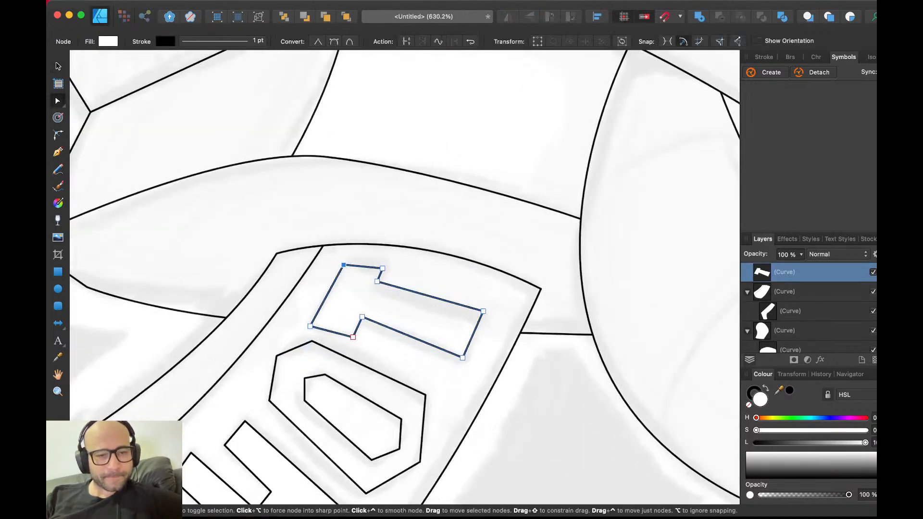
{"action": "key", "text": "Right"}
{"action": "key", "text": "Right"}
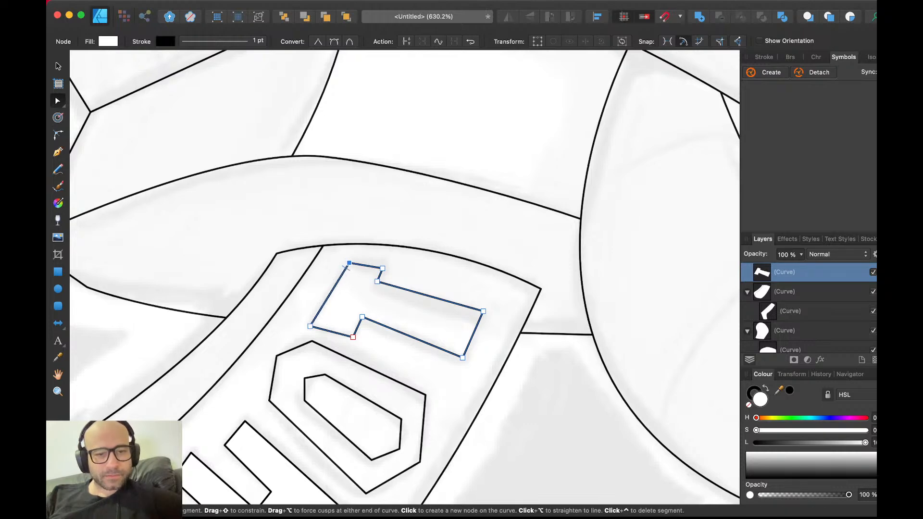
{"action": "key", "text": "v"}
{"action": "key", "text": "a"}
{"action": "left_click_drag", "start_coordinate": [310, 326], "coordinate": [312, 323]}
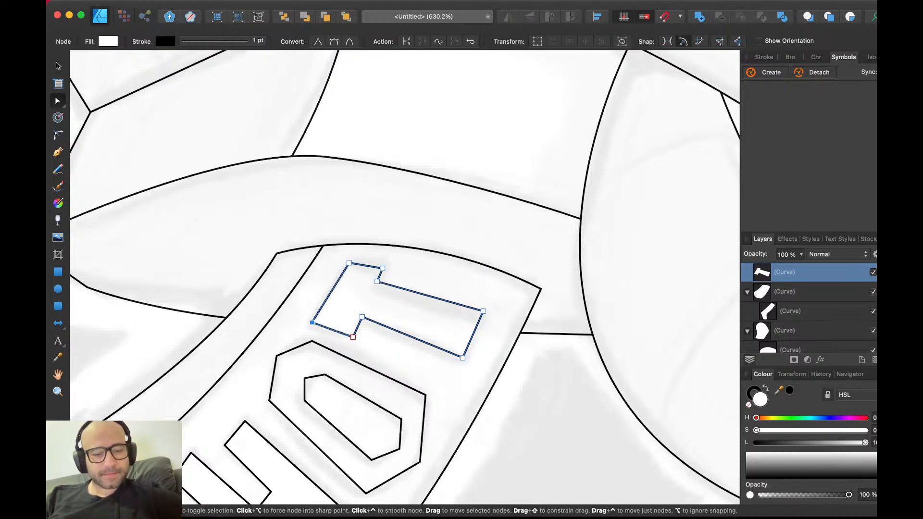
{"action": "key", "text": "v"}
{"action": "key", "text": "Escape"}
- Narrow the T's stem by moving both nodes of its upper edge slightly downward together
{"action": "scroll", "coordinate": [313, 321], "scroll_direction": "down", "scroll_amount": 6}
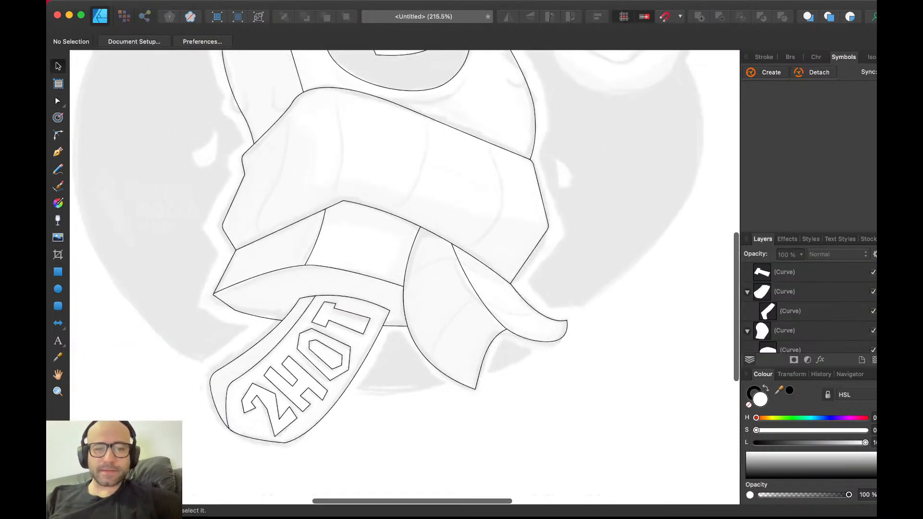
{"action": "left_click", "coordinate": [332, 316]}
{"action": "scroll", "coordinate": [332, 316], "scroll_direction": "up", "scroll_amount": 4}
{"action": "scroll", "coordinate": [329, 322], "scroll_direction": "up", "scroll_amount": 1}
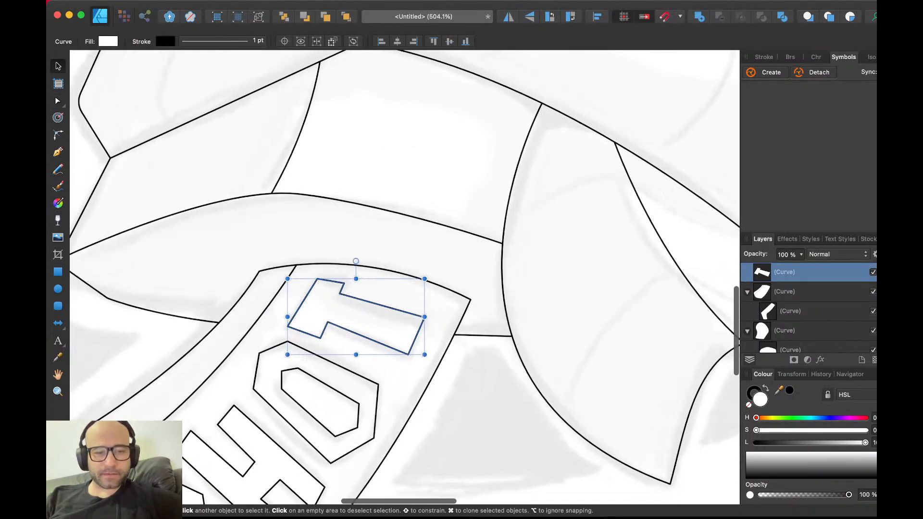
{"action": "key", "text": "a"}
{"action": "left_click", "coordinate": [425, 318]}
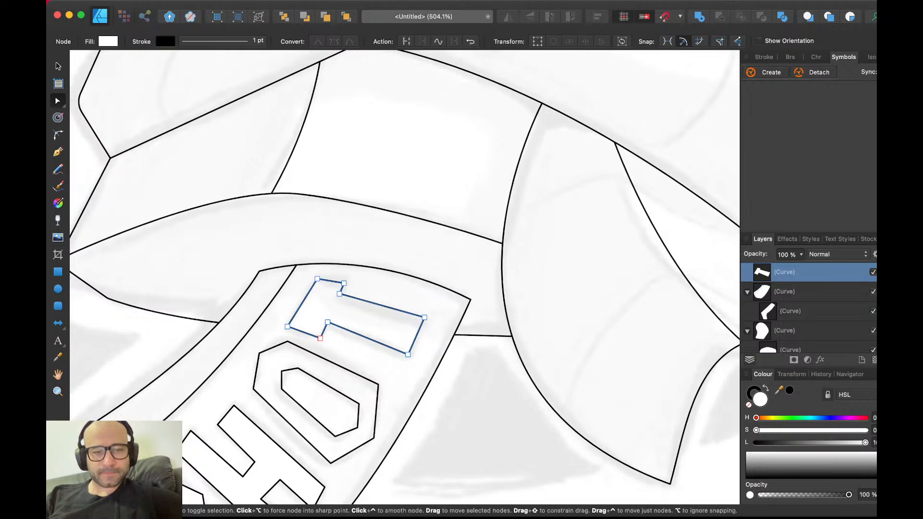
{"action": "left_click", "coordinate": [340, 294], "text": "shift"}
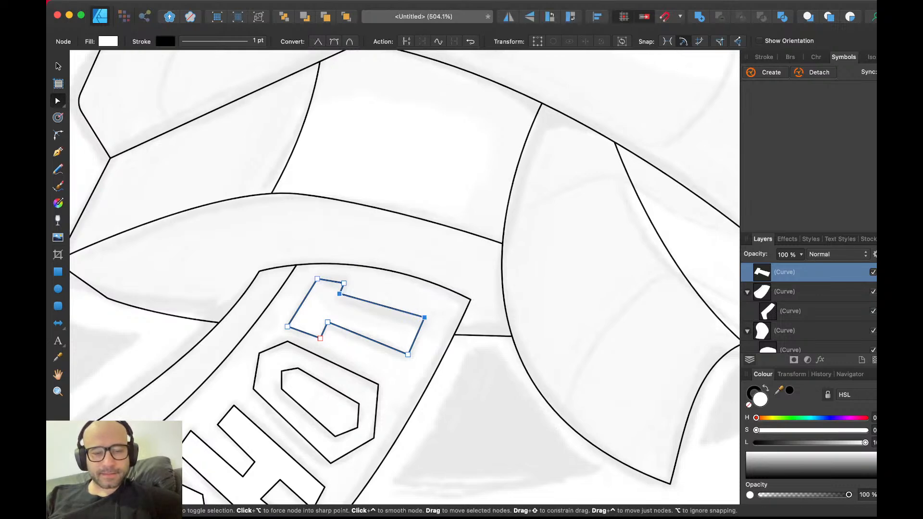
{"action": "left_click_drag", "start_coordinate": [340, 294], "coordinate": [338, 300]}
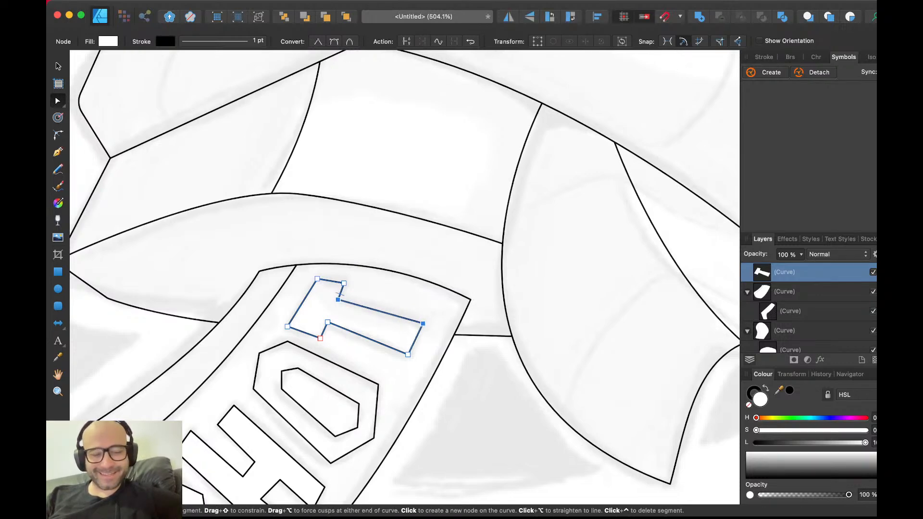
{"action": "key", "text": "super+d"}
- Nudge the T crossbar's upper inner corner node slightly to the right and deselect the letter
{"action": "scroll", "coordinate": [404, 276], "scroll_direction": "down", "scroll_amount": 3}
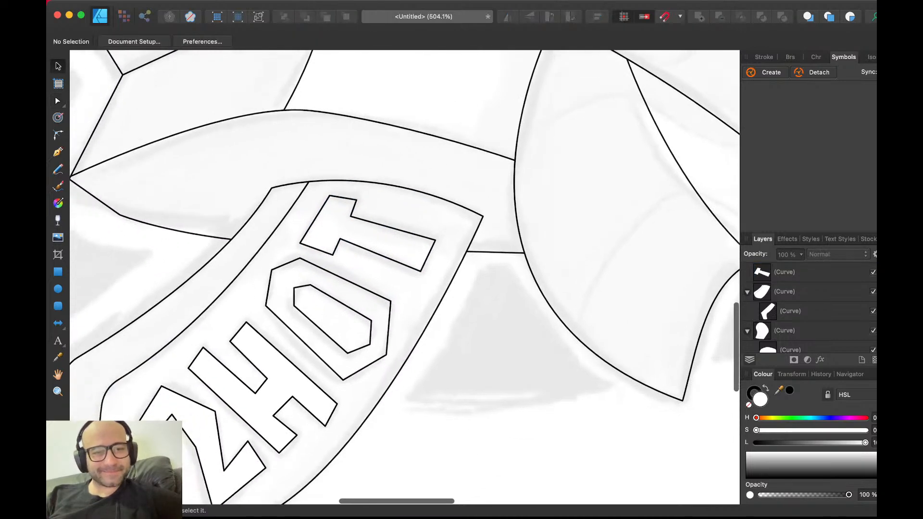
{"action": "left_click", "coordinate": [343, 224]}
{"action": "key", "text": "a"}
{"action": "left_click", "coordinate": [356, 200]}
{"action": "key", "text": "v"}
{"action": "key", "text": "super+d"}
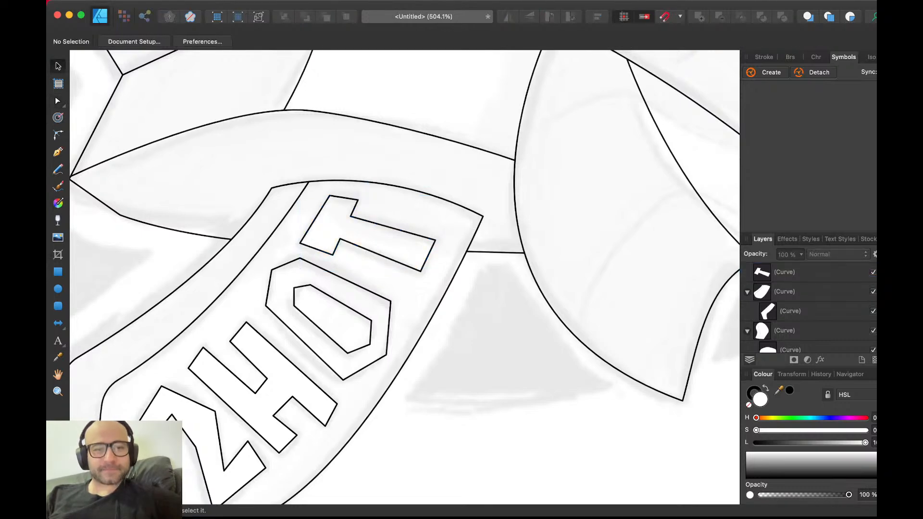
- Nudge the two corner nodes at the upper end of the T's crossbar slightly to the right and deselect the letter
{"action": "scroll", "coordinate": [404, 277], "scroll_direction": "down", "scroll_amount": 2}
{"action": "scroll", "coordinate": [354, 201], "scroll_direction": "down", "scroll_amount": 5}
{"action": "scroll", "coordinate": [355, 201], "scroll_direction": "up", "scroll_amount": 2}
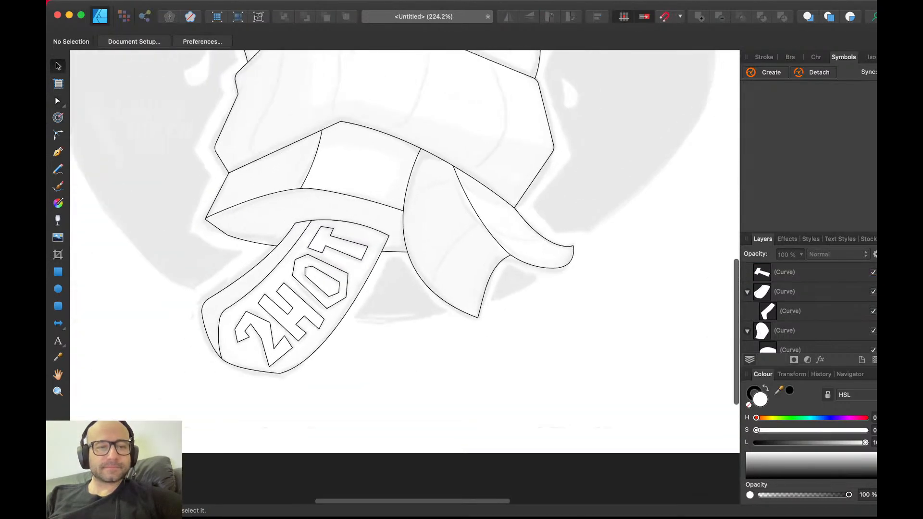
{"action": "scroll", "coordinate": [355, 205], "scroll_direction": "up", "scroll_amount": 4}
{"action": "left_click", "coordinate": [313, 298]}
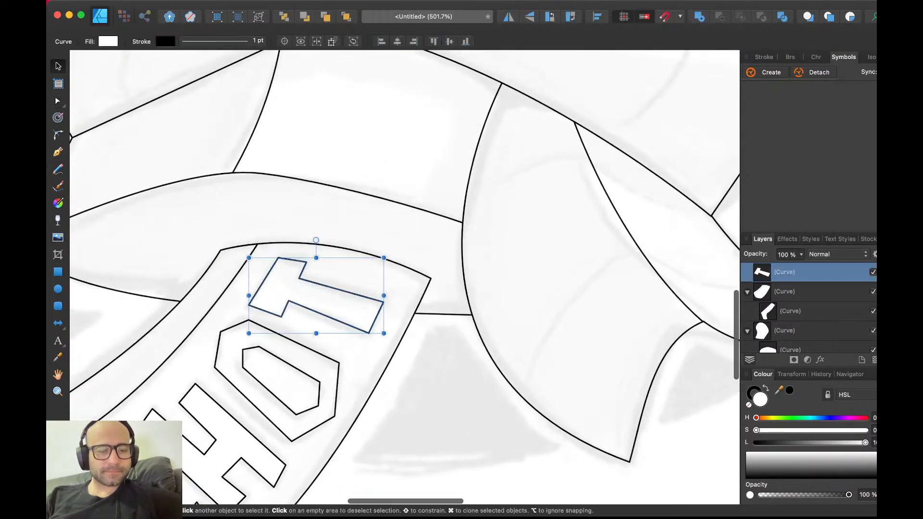
{"action": "scroll", "coordinate": [276, 272], "scroll_direction": "up", "scroll_amount": 3}
{"action": "key", "text": "a"}
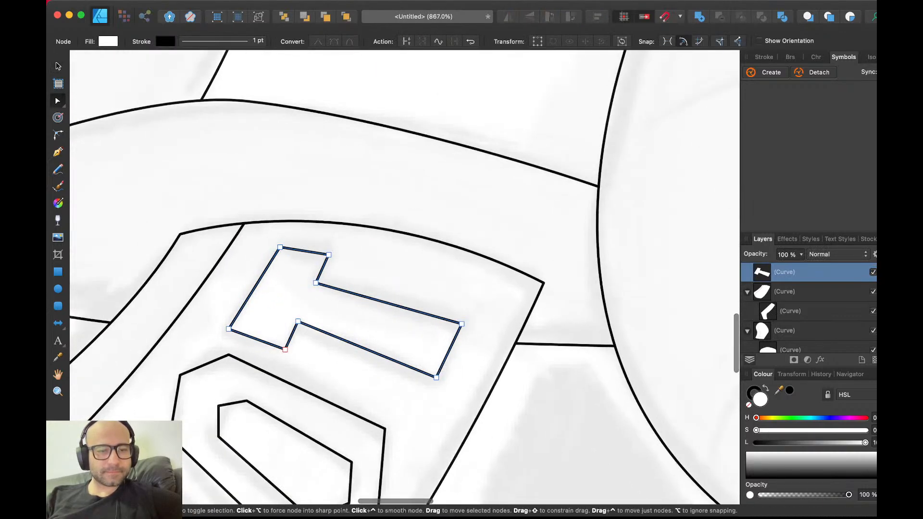
{"action": "key", "text": "Right"}
{"action": "key", "text": "Right"}
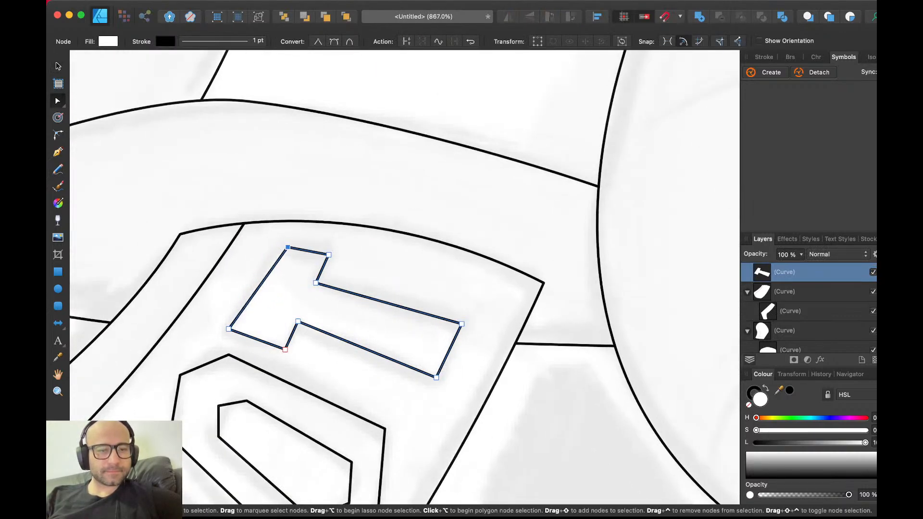
{"action": "left_click", "coordinate": [329, 255]}
{"action": "key", "text": "Right"}
{"action": "key", "text": "Right"}
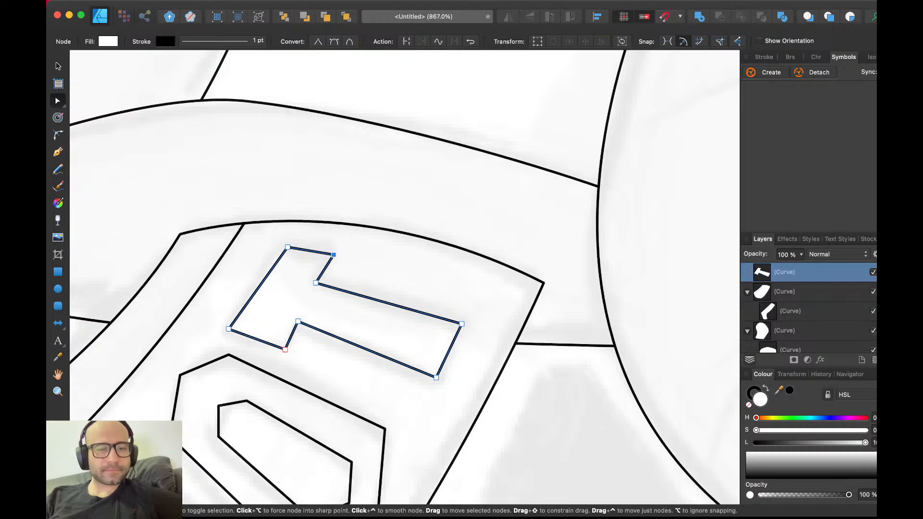
{"action": "key", "text": "v"}
{"action": "scroll", "coordinate": [332, 252], "scroll_direction": "down", "scroll_amount": 5}
{"action": "key", "text": "super+d"}
{"action": "scroll", "coordinate": [332, 252], "scroll_direction": "down", "scroll_amount": 1}
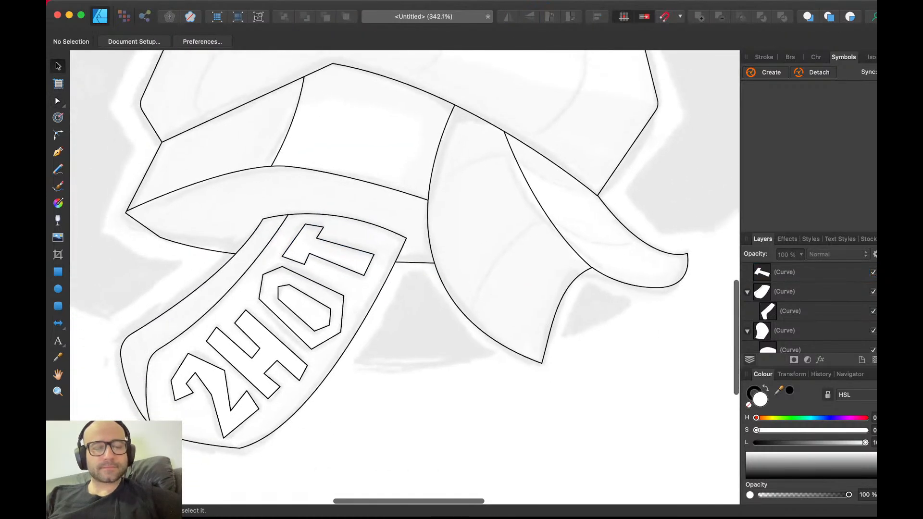
- Insert an artboard at document size and narrow it from both sides to frame the character sketch closely
{"action": "scroll", "coordinate": [329, 236], "scroll_direction": "down", "scroll_amount": 4}
{"action": "scroll", "coordinate": [329, 236], "scroll_direction": "up", "scroll_amount": 4}
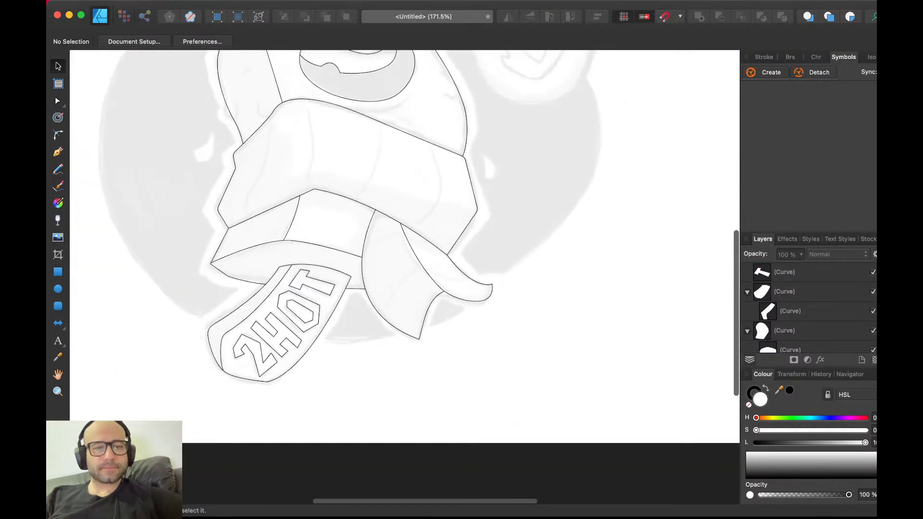
{"action": "scroll", "coordinate": [330, 236], "scroll_direction": "up", "scroll_amount": 2}
{"action": "scroll", "coordinate": [330, 235], "scroll_direction": "up", "scroll_amount": 2}
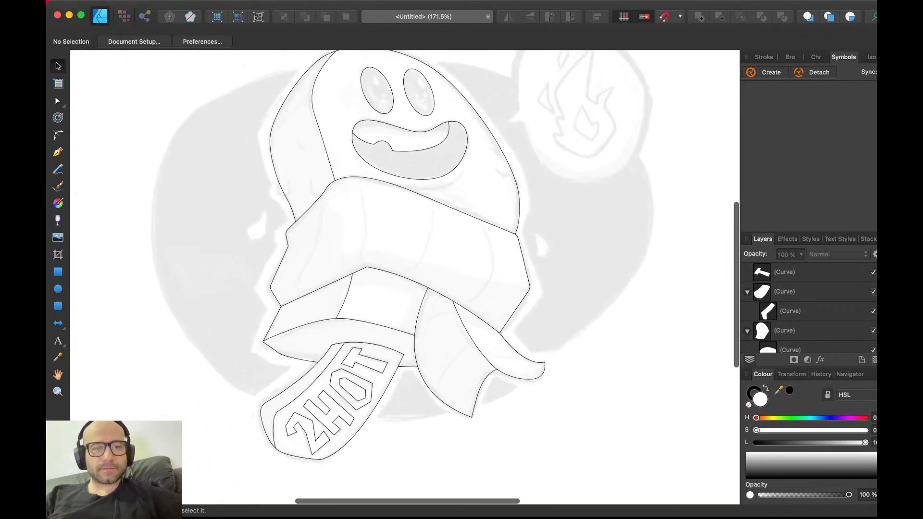
{"action": "scroll", "coordinate": [330, 235], "scroll_direction": "down", "scroll_amount": 4}
{"action": "scroll", "coordinate": [352, 260], "scroll_direction": "left", "scroll_amount": 1}
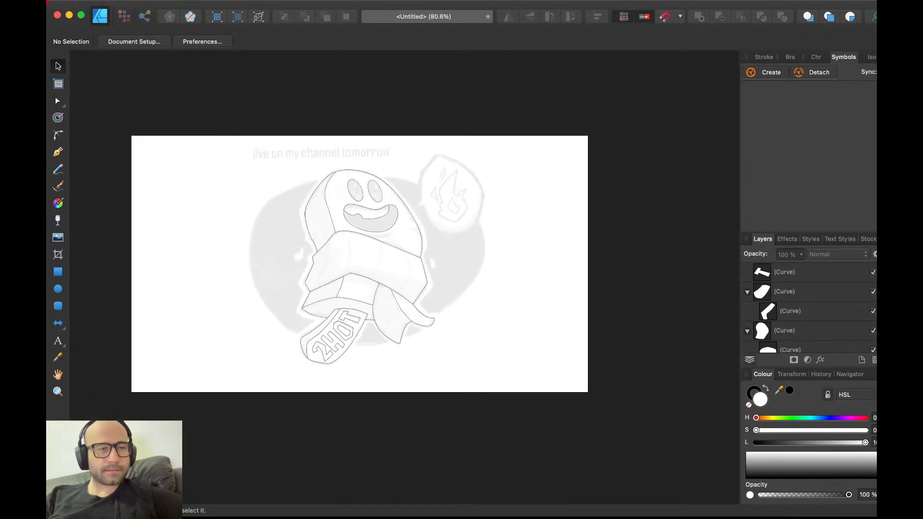
{"action": "left_click", "coordinate": [58, 84]}
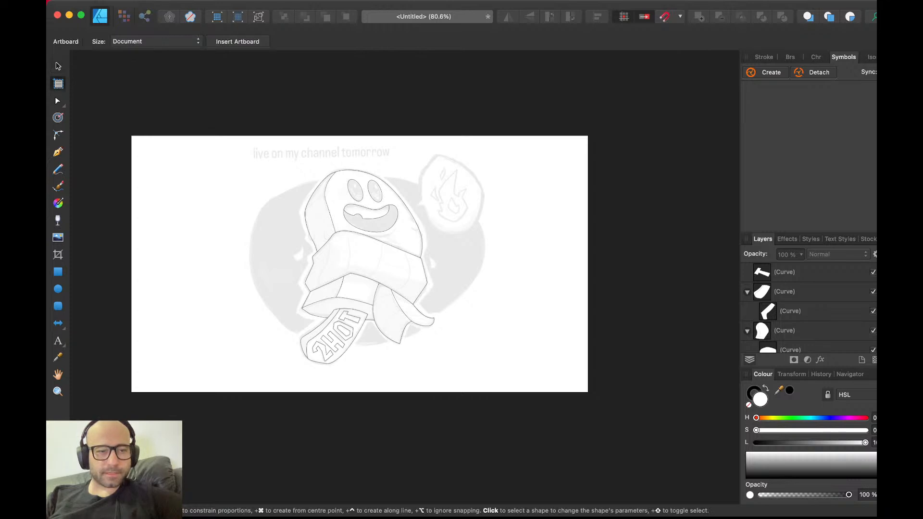
{"action": "left_click", "coordinate": [237, 42]}
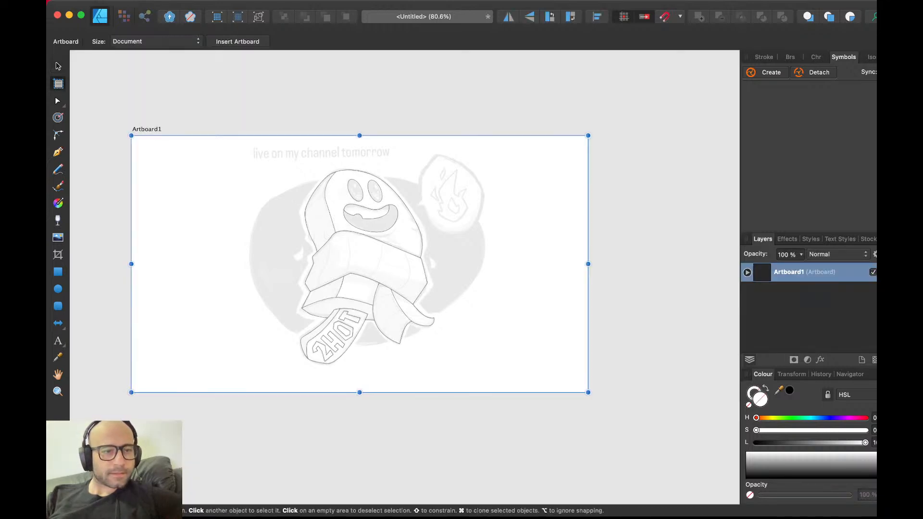
{"action": "left_click_drag", "start_coordinate": [132, 264], "coordinate": [230, 264]}
{"action": "left_click_drag", "start_coordinate": [588, 264], "coordinate": [507, 264]}
{"action": "key", "text": "v"}
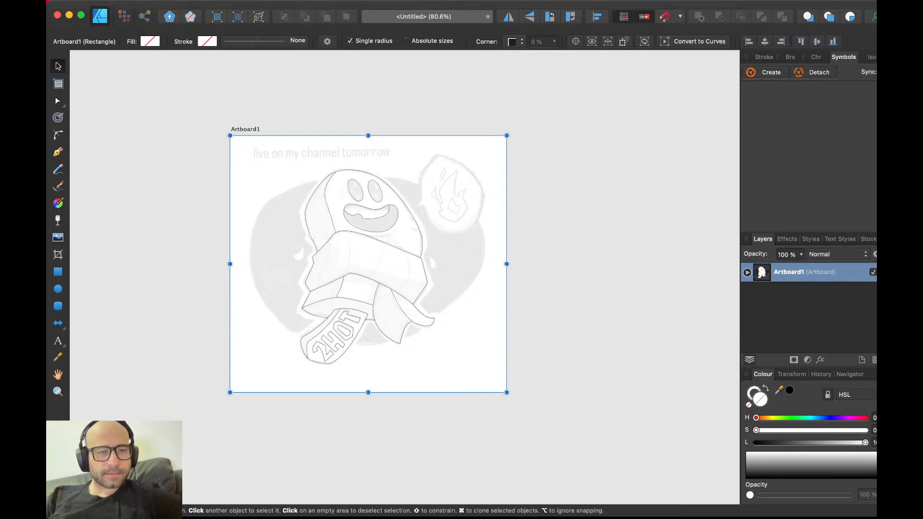
- Duplicate the artboard with its artwork and place the copy directly beside the original, aligned horizontally
{"action": "key", "text": "super+j"}
{"action": "left_click_drag", "start_coordinate": [246, 129], "coordinate": [538, 129]}
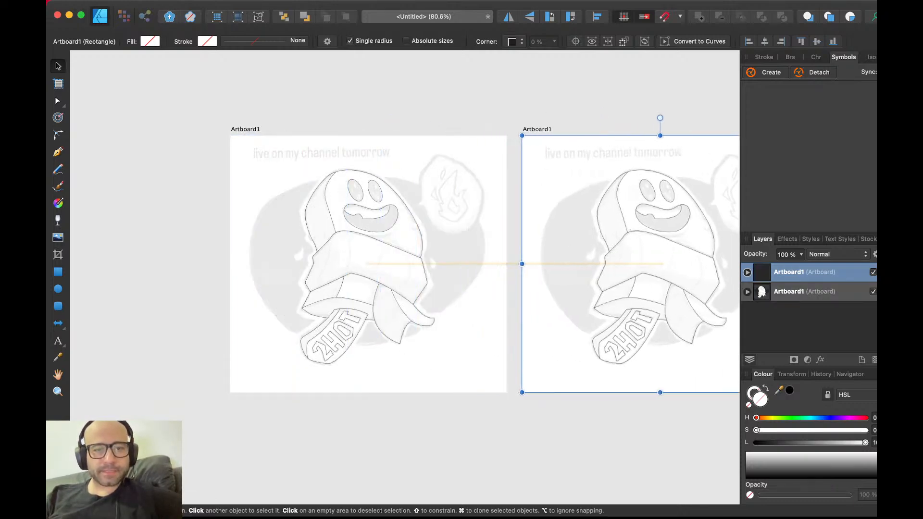
{"action": "key", "text": "super+d"}
- Group all the character shapes on the first artboard and move the group above the sketch image in the stacking order
{"action": "left_click_drag", "start_coordinate": [492, 413], "coordinate": [239, 140]}
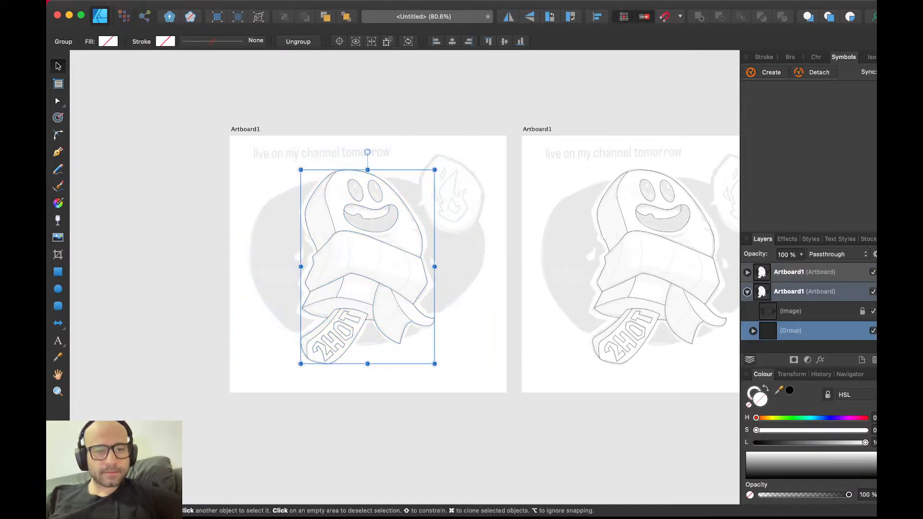
{"action": "scroll", "coordinate": [299, 209], "scroll_direction": "up", "scroll_amount": 5}
{"action": "key", "text": "super+]"}
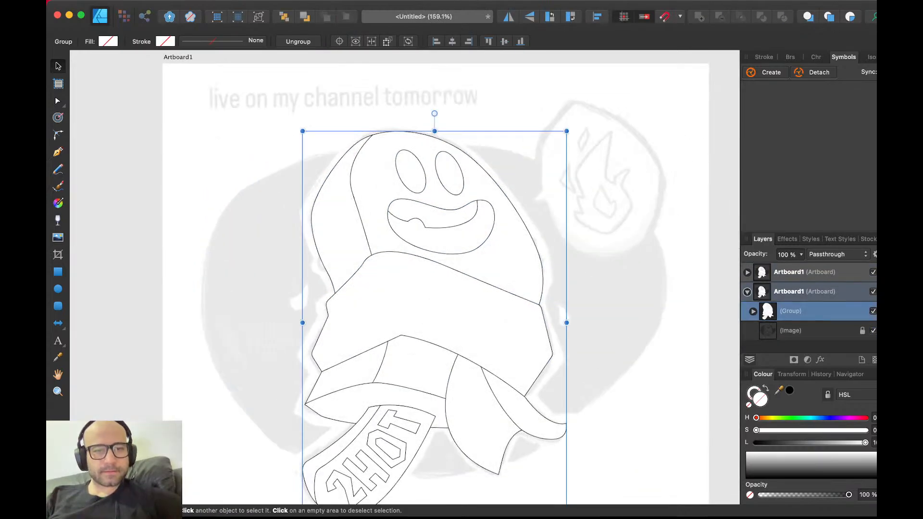
{"action": "scroll", "coordinate": [404, 279], "scroll_direction": "down", "scroll_amount": 2}
{"action": "scroll", "coordinate": [404, 279], "scroll_direction": "right", "scroll_amount": 2}
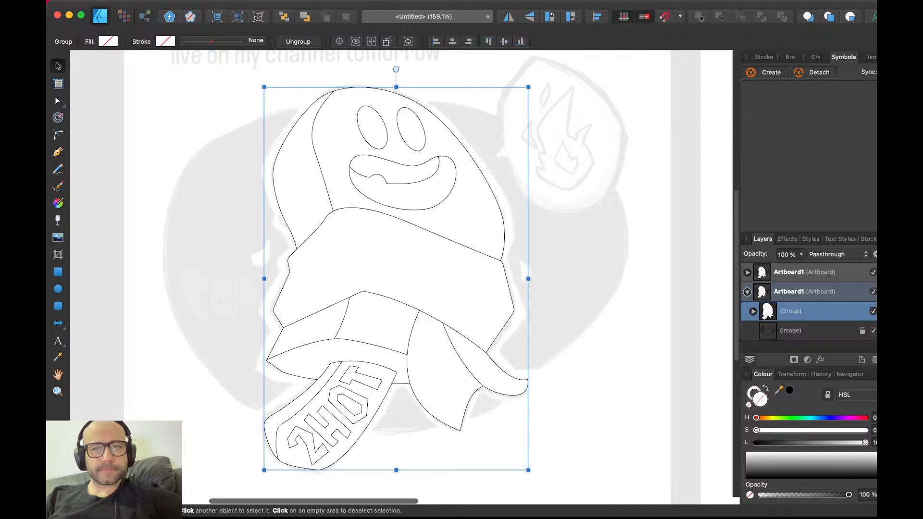
- Give the grouped character a black 3 pt stroke and deselect it
{"action": "left_click", "coordinate": [763, 57]}
{"action": "left_click_drag", "start_coordinate": [768, 90], "coordinate": [792, 90]}
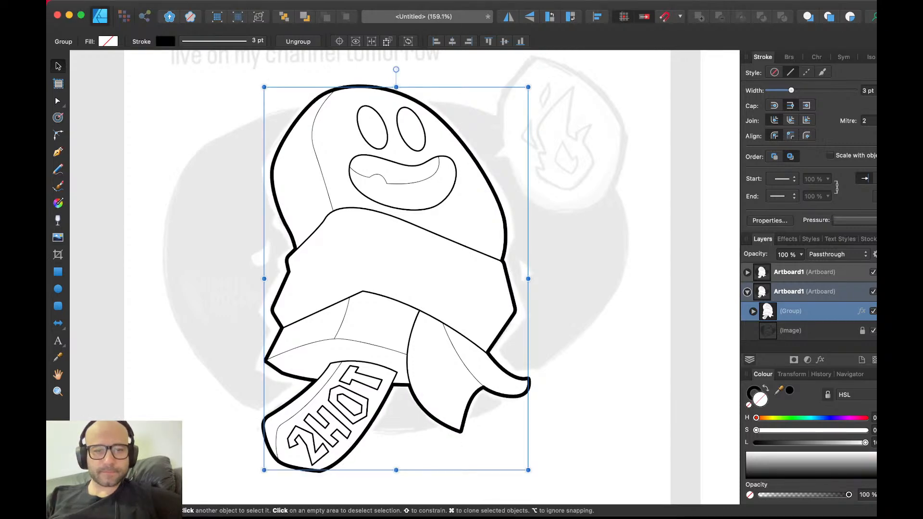
{"action": "scroll", "coordinate": [434, 183], "scroll_direction": "down", "scroll_amount": 2}
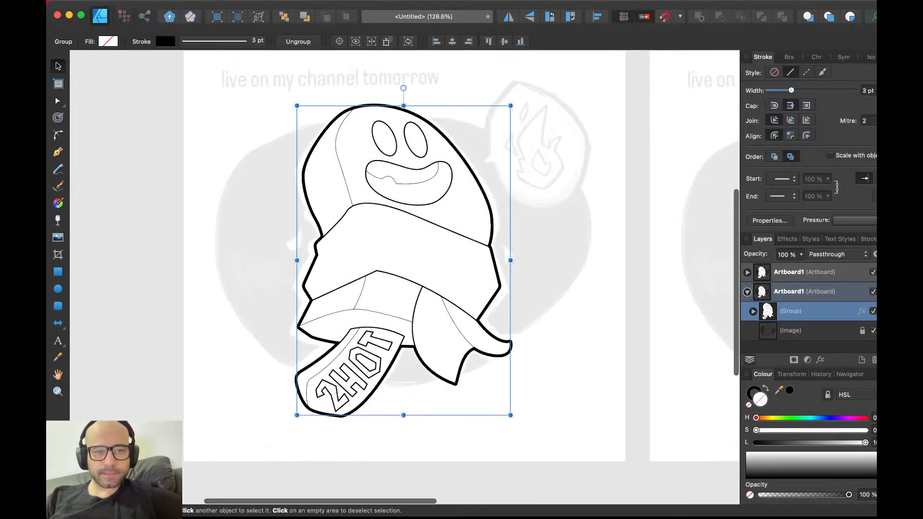
{"action": "left_click", "coordinate": [553, 289]}
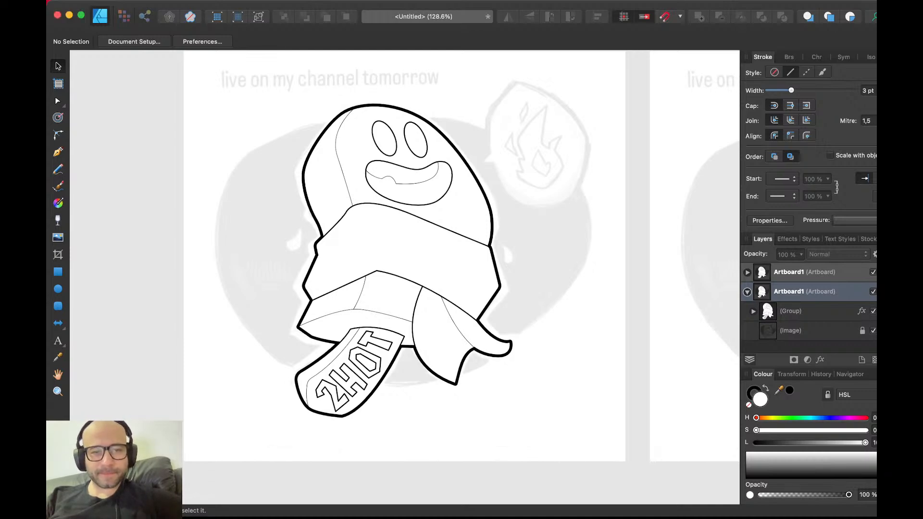
- Hide the locked sketch image on the duplicated artboard so only its vector line art shows
{"action": "scroll", "coordinate": [651, 246], "scroll_direction": "right", "scroll_amount": 10}
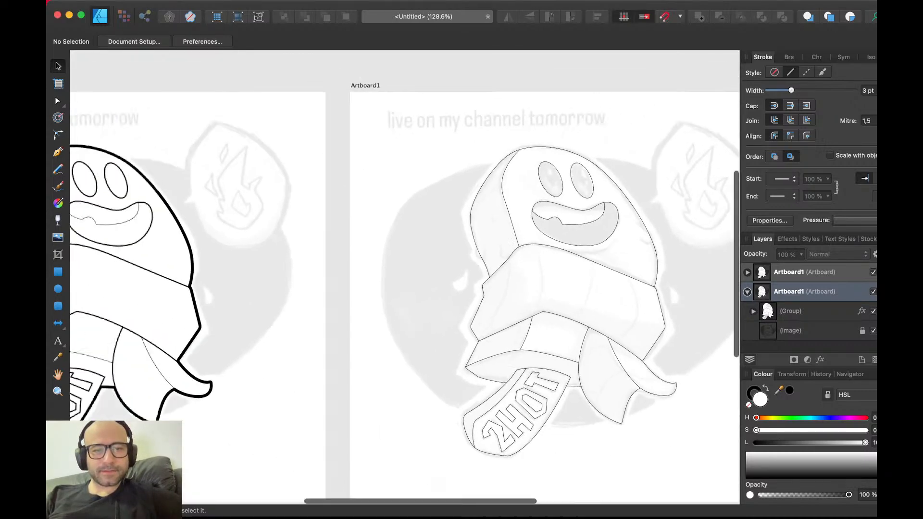
{"action": "scroll", "coordinate": [575, 243], "scroll_direction": "right", "scroll_amount": 8}
{"action": "left_click", "coordinate": [403, 254]}
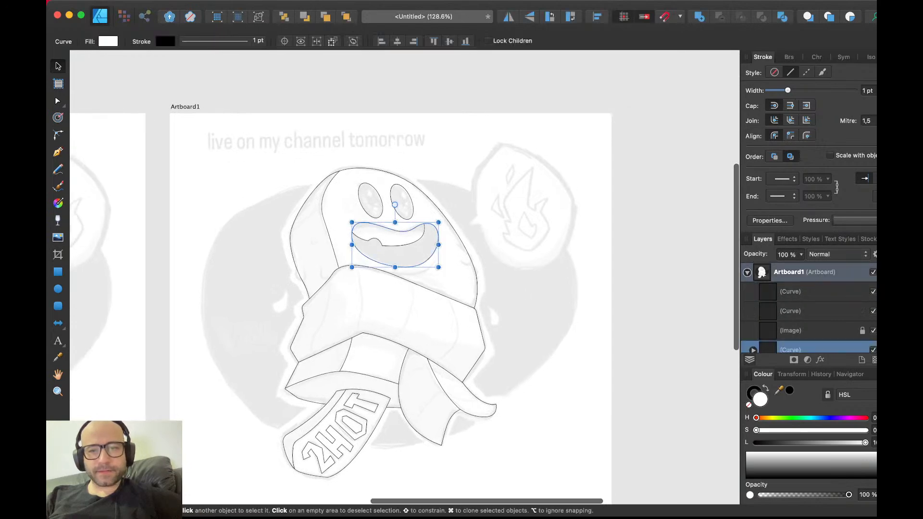
{"action": "left_click", "coordinate": [475, 221]}
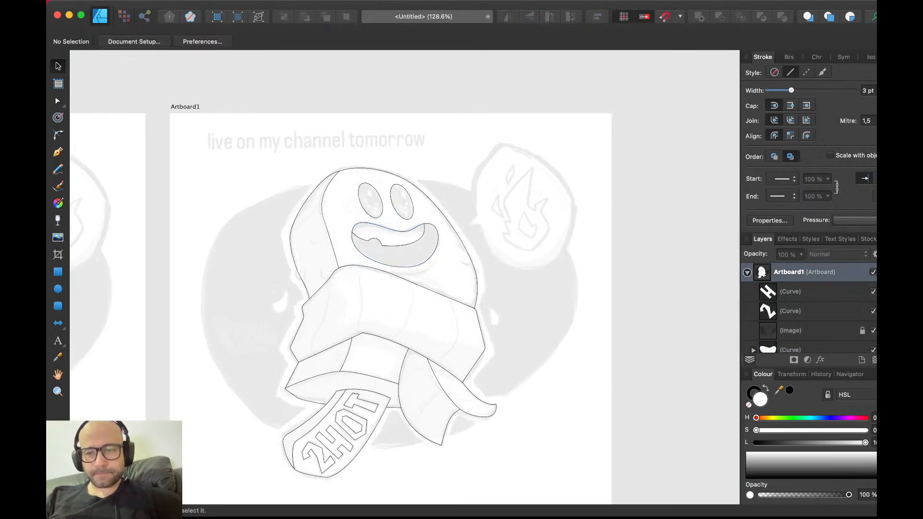
{"action": "left_click", "coordinate": [873, 330]}
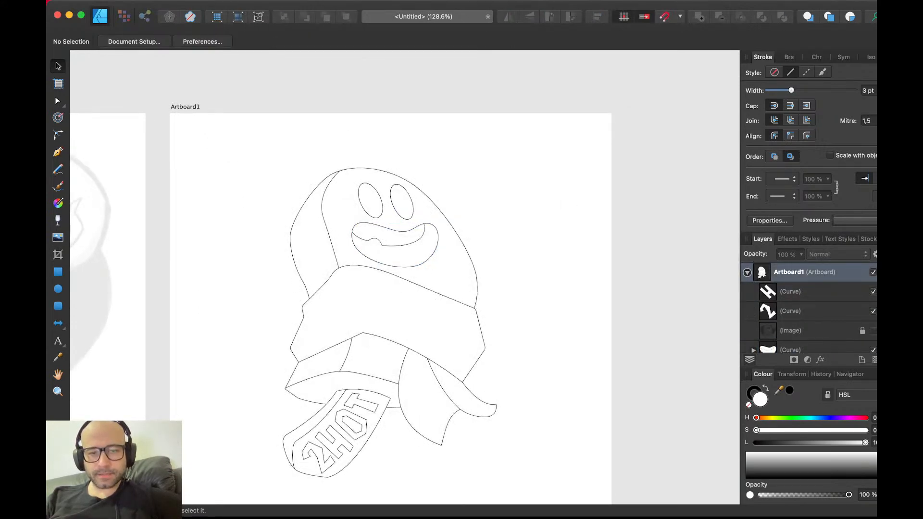
{"action": "scroll", "coordinate": [404, 277], "scroll_direction": "down", "scroll_amount": 3}
{"action": "scroll", "coordinate": [404, 277], "scroll_direction": "left", "scroll_amount": 2}
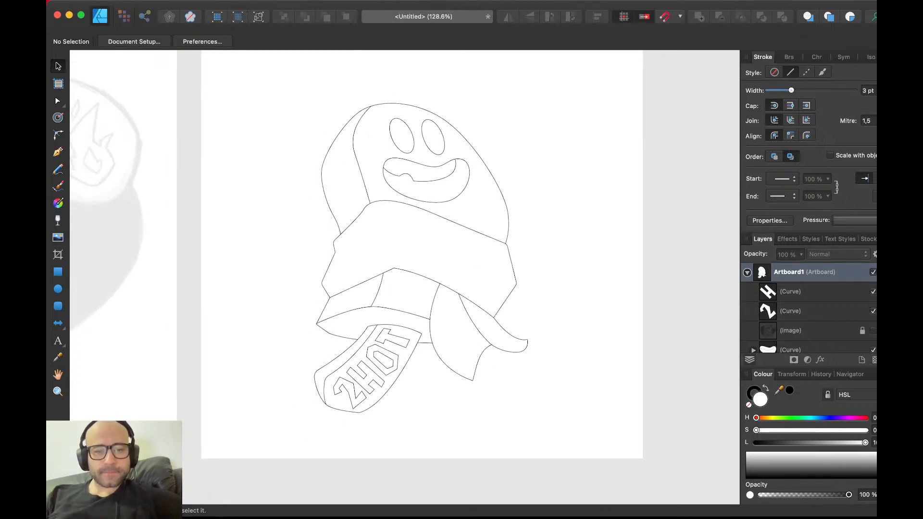
- Draw a closed Pen shape whose curved edge runs just inside the lower edge of the scarf's knotted tail, looping around outside it
{"action": "scroll", "coordinate": [432, 338], "scroll_direction": "up", "scroll_amount": 5}
{"action": "scroll", "coordinate": [404, 278], "scroll_direction": "down", "scroll_amount": 3}
{"action": "scroll", "coordinate": [404, 277], "scroll_direction": "right", "scroll_amount": 2}
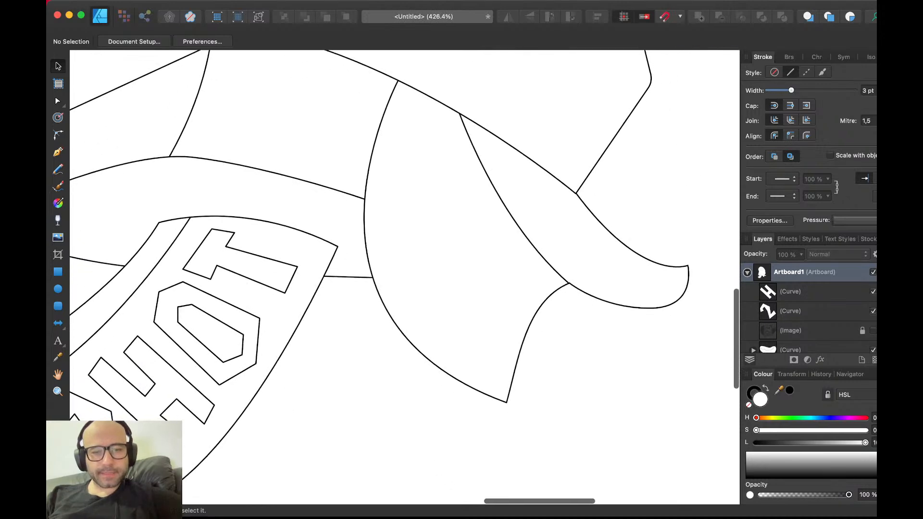
{"action": "key", "text": "p"}
{"action": "left_click", "coordinate": [494, 406]}
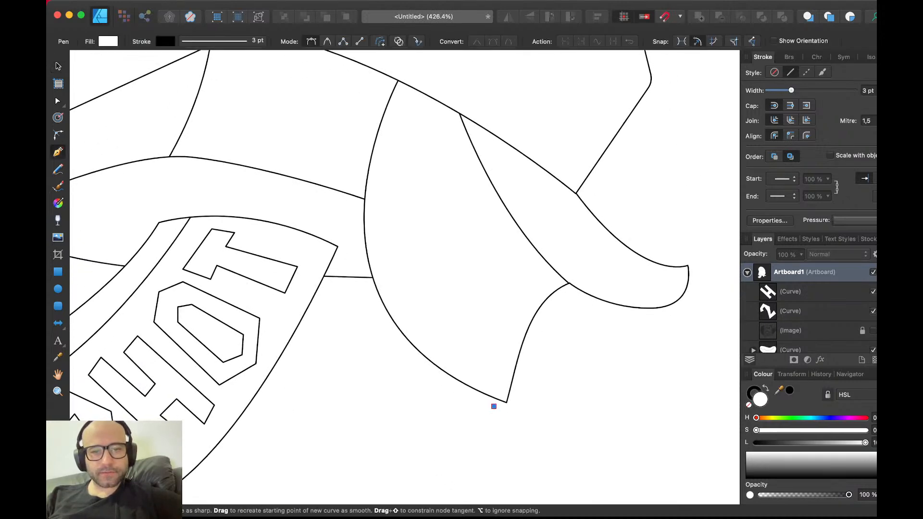
{"action": "left_click_drag", "start_coordinate": [558, 274], "coordinate": [613, 264]}
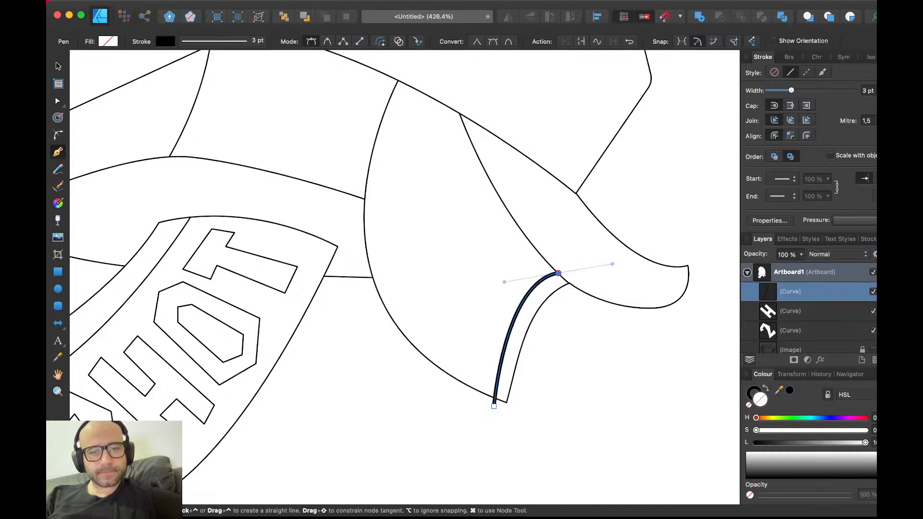
{"action": "left_click_drag", "start_coordinate": [688, 260], "coordinate": [694, 192]}
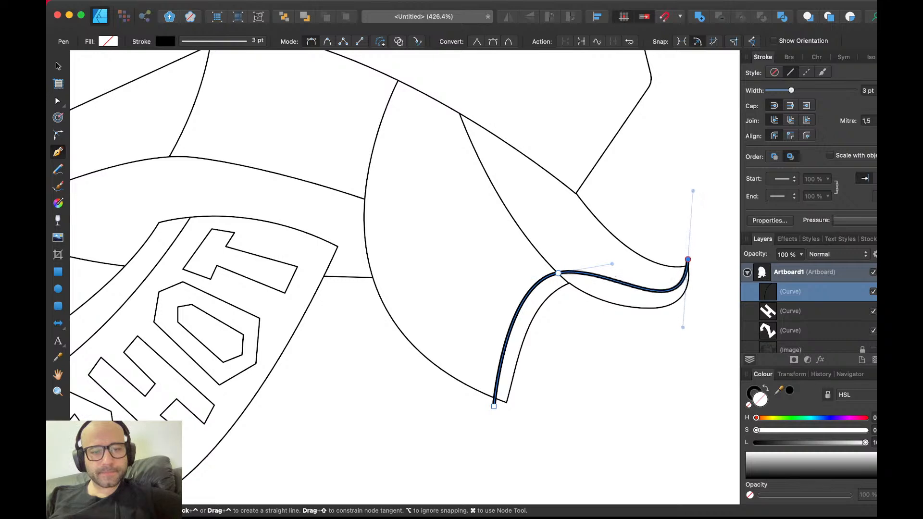
{"action": "left_click", "coordinate": [708, 206]}
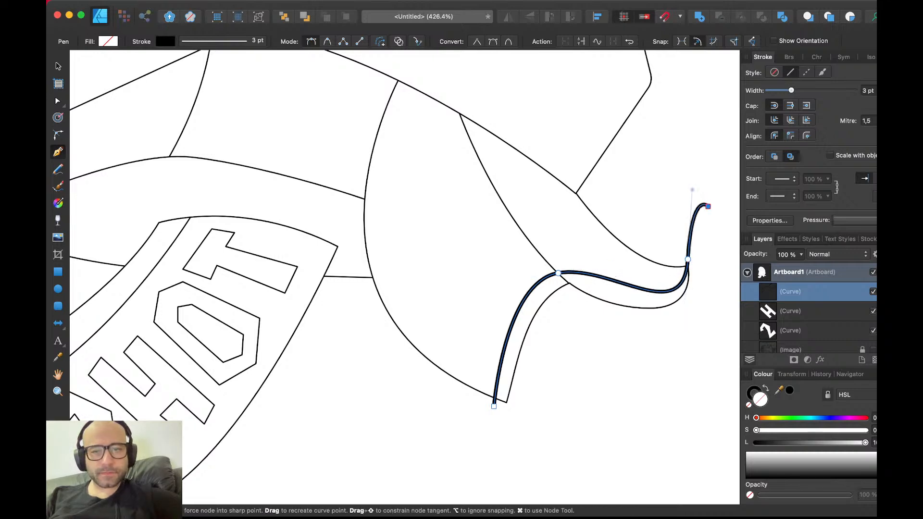
{"action": "left_click", "coordinate": [720, 280]}
{"action": "left_click", "coordinate": [665, 415]}
{"action": "left_click", "coordinate": [511, 461]}
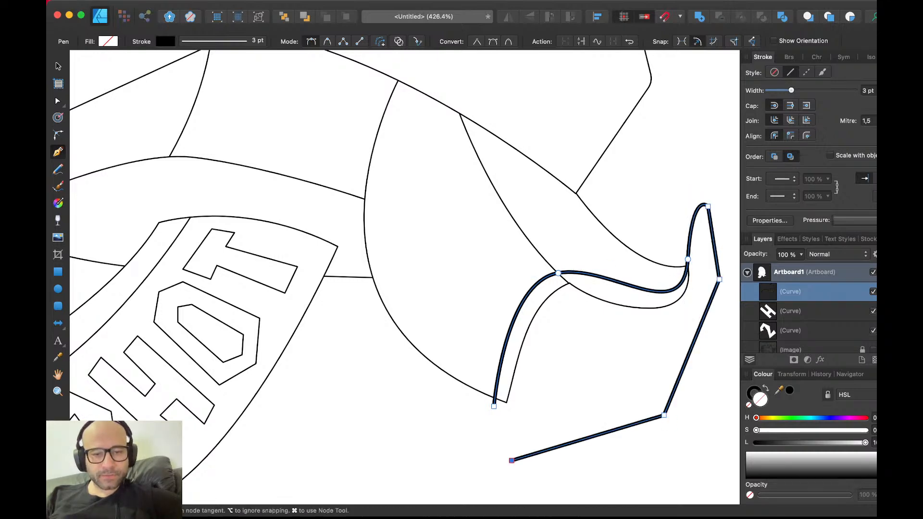
{"action": "left_click", "coordinate": [494, 407]}
- Give the new edge shape a 1 pt black outline and clip it inside the scarf tail curve
{"action": "key", "text": "v"}
{"action": "left_click", "coordinate": [775, 72]}
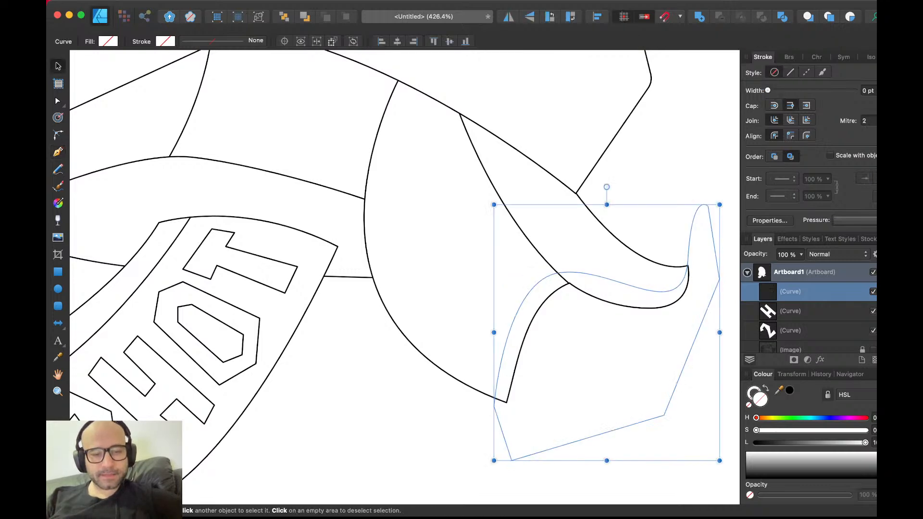
{"action": "key", "text": "x"}
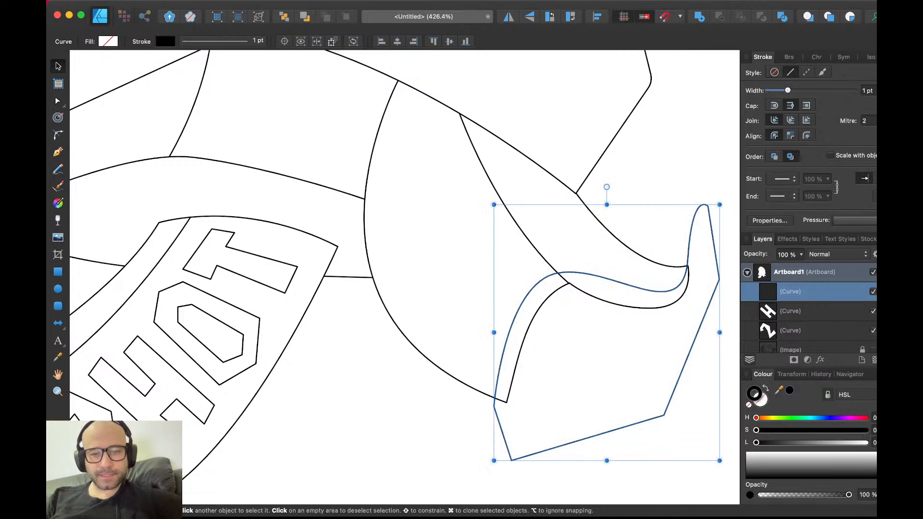
{"action": "key", "text": "Delete"}
{"action": "left_click", "coordinate": [481, 293]}
{"action": "key", "text": "alt+super+v"}
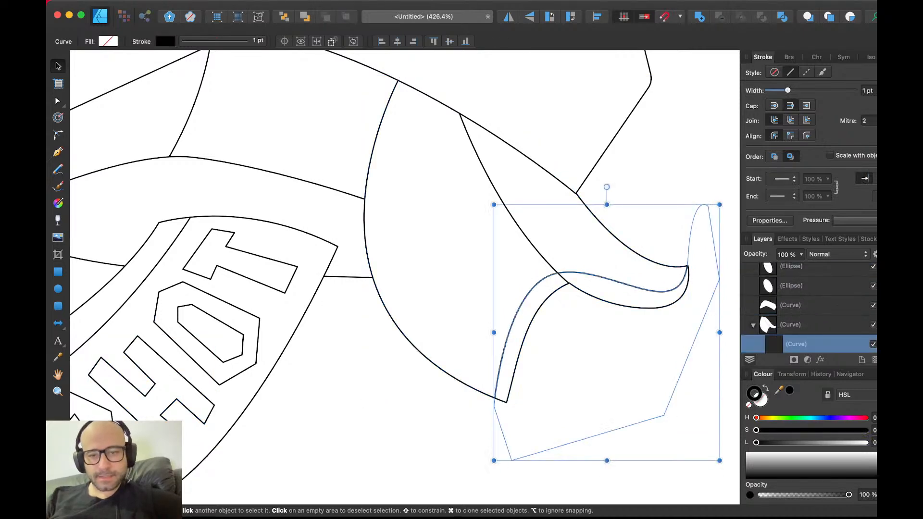
{"action": "scroll", "coordinate": [512, 313], "scroll_direction": "down", "scroll_amount": 3}
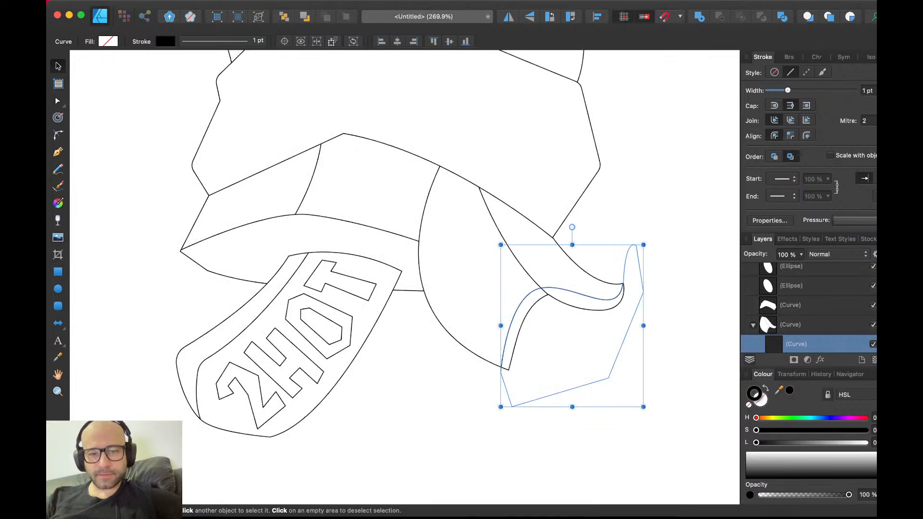
{"action": "key", "text": "Escape"}
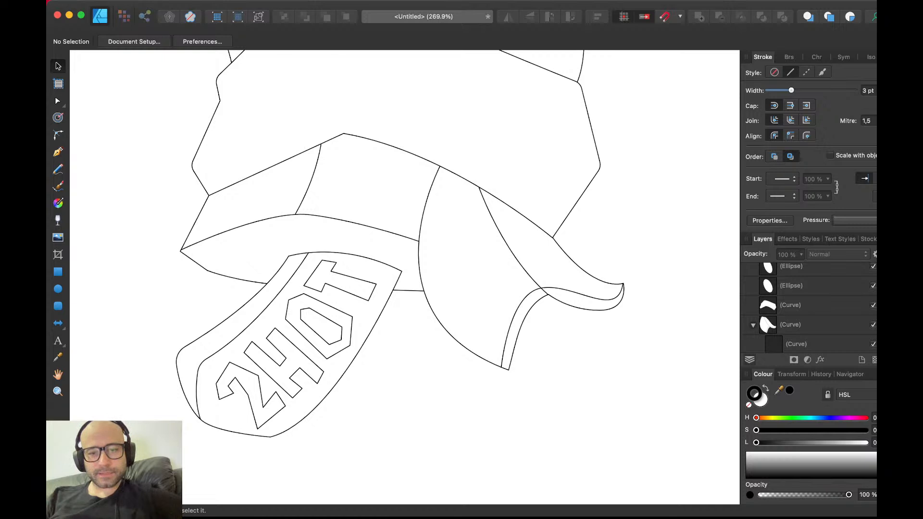
- Round the corner node in the middle of the scarf tail's lower edge with the Corner tool and deselect the curve
{"action": "scroll", "coordinate": [627, 293], "scroll_direction": "up", "scroll_amount": 4}
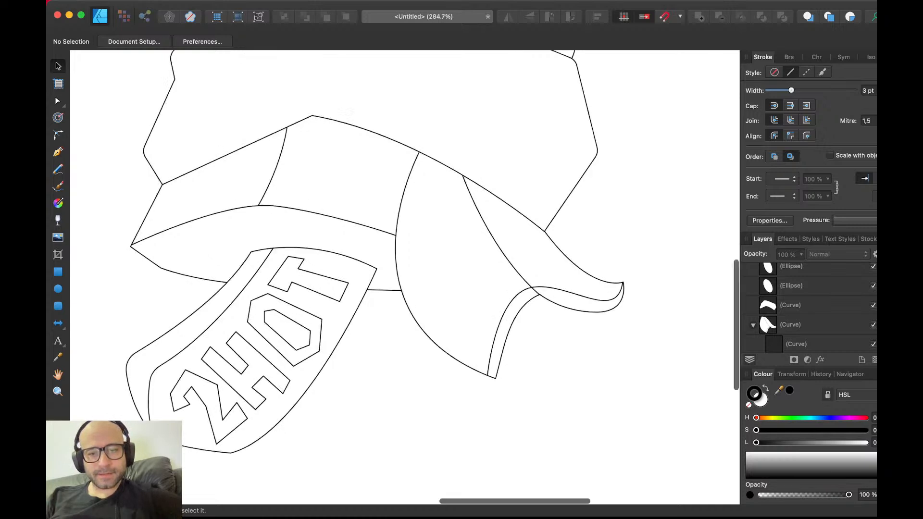
{"action": "left_click", "coordinate": [601, 292]}
{"action": "key", "text": "a"}
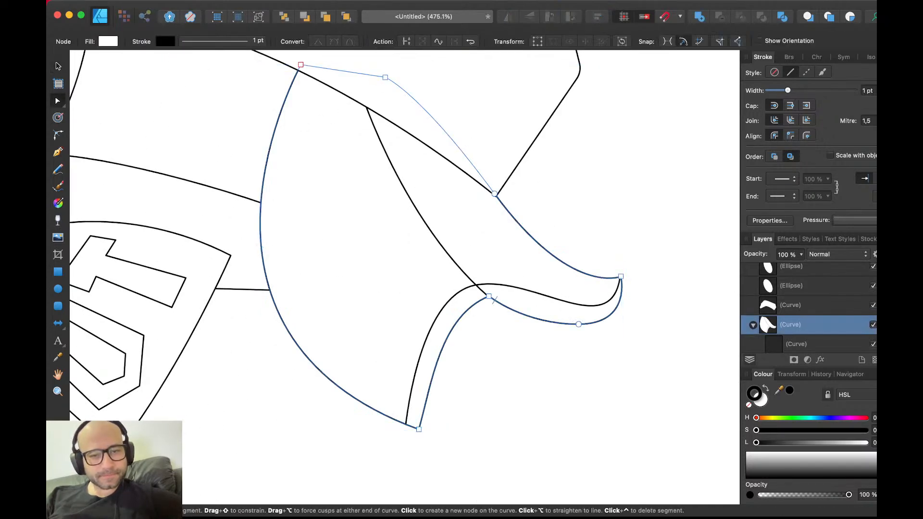
{"action": "left_click", "coordinate": [489, 296]}
{"action": "key", "text": "c"}
{"action": "left_click_drag", "start_coordinate": [489, 296], "coordinate": [488, 322]}
{"action": "key", "text": "v"}
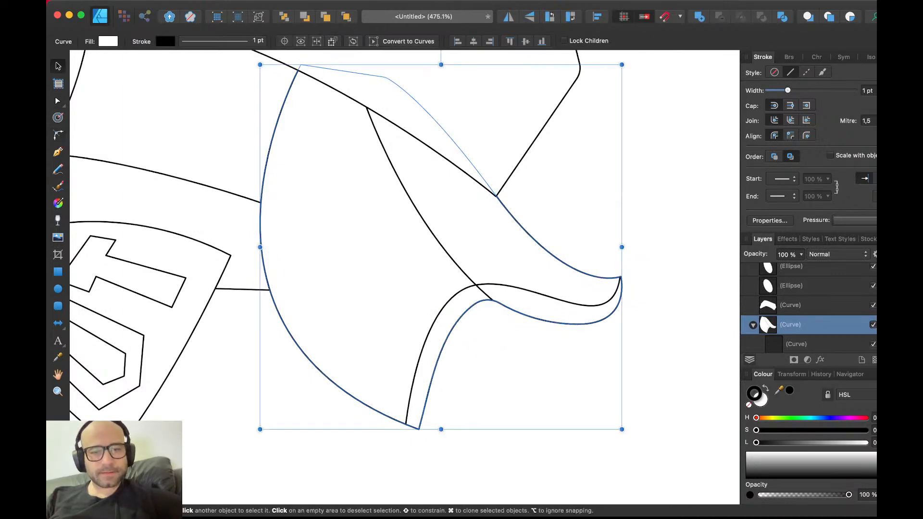
{"action": "key", "text": "Escape"}
- Adjust the crest node of the clipped edge curve so its line follows the scarf tail's rounded lower edge
{"action": "double_click", "coordinate": [510, 286]}
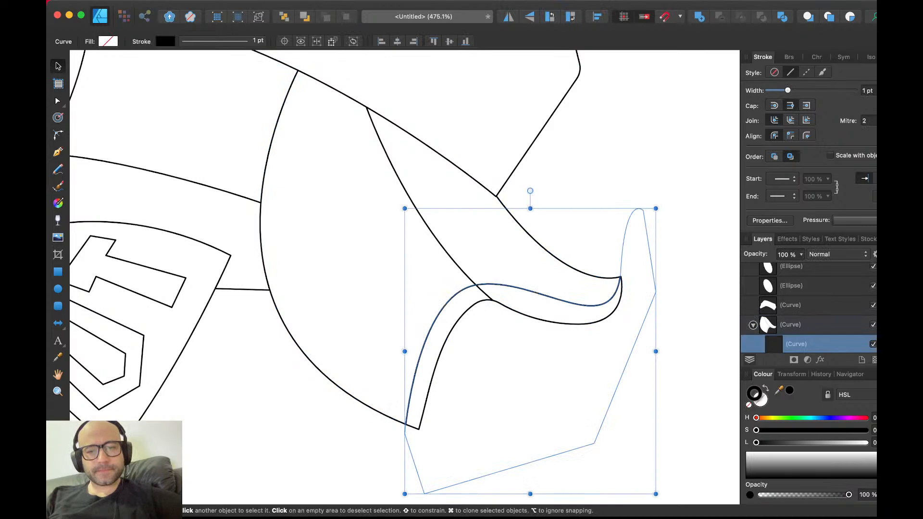
{"action": "key", "text": "a"}
{"action": "left_click", "coordinate": [477, 285]}
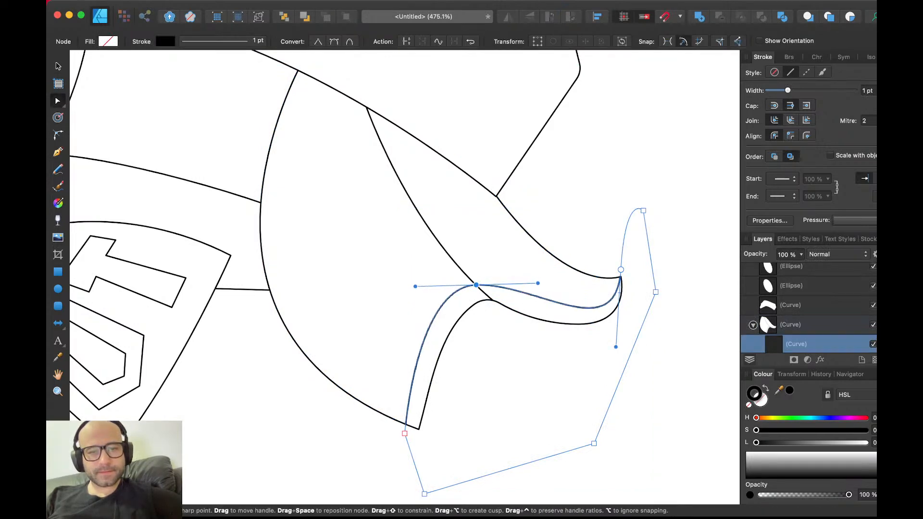
{"action": "key", "text": "v"}
{"action": "key", "text": "super+d"}
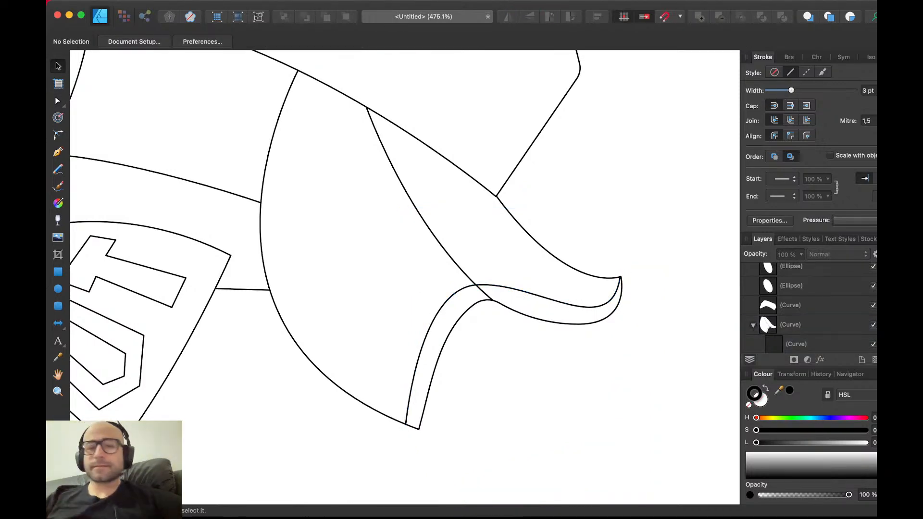
- Save the document under the name popsicle
{"action": "scroll", "coordinate": [537, 280], "scroll_direction": "down", "scroll_amount": 4}
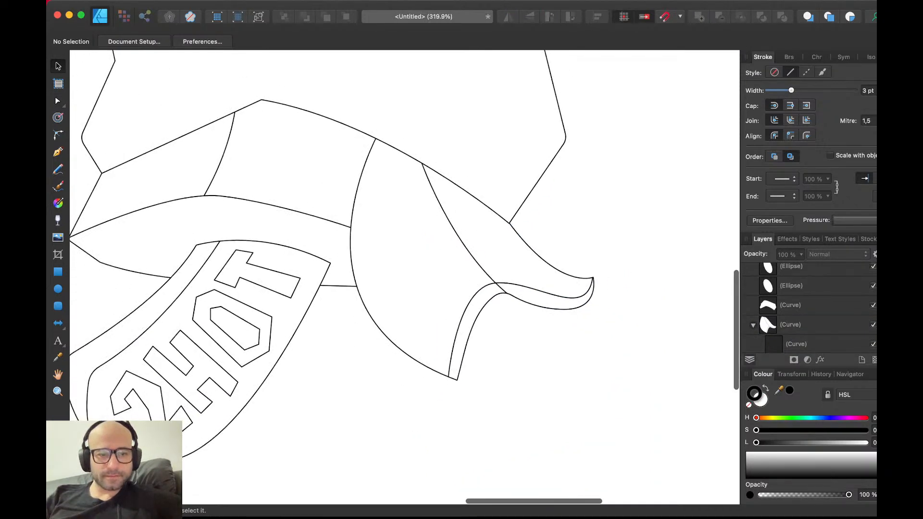
{"action": "scroll", "coordinate": [537, 280], "scroll_direction": "left", "scroll_amount": 2}
{"action": "scroll", "coordinate": [537, 280], "scroll_direction": "up", "scroll_amount": 1}
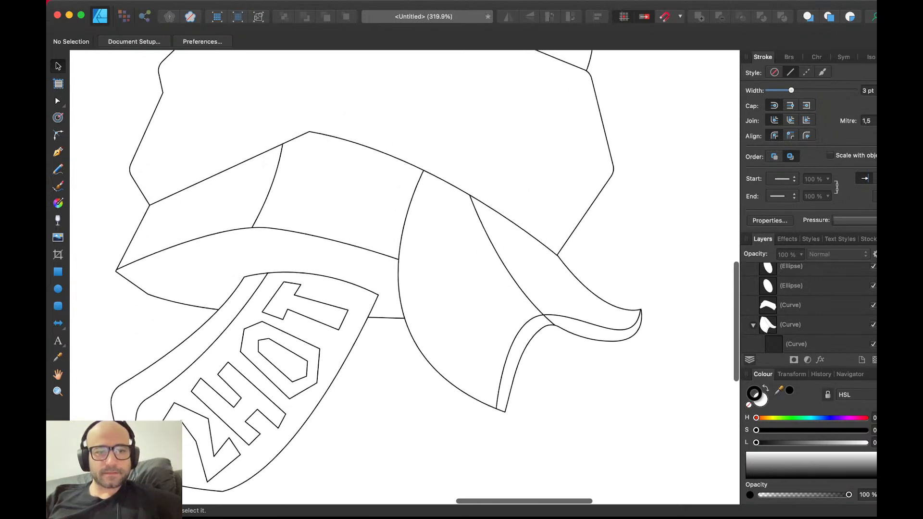
{"action": "scroll", "coordinate": [405, 277], "scroll_direction": "down", "scroll_amount": 4}
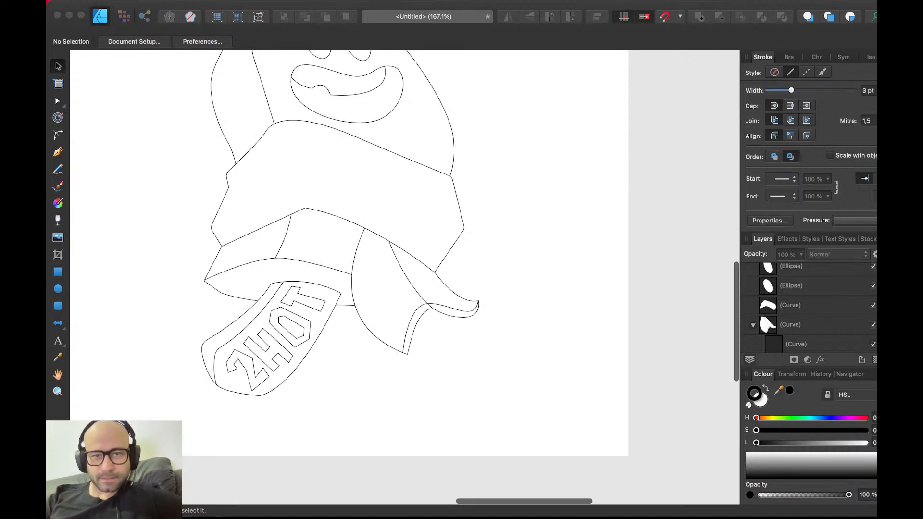
{"action": "key", "text": "Return"}
{"action": "scroll", "coordinate": [349, 253], "scroll_direction": "down", "scroll_amount": 2}
{"action": "scroll", "coordinate": [350, 252], "scroll_direction": "right", "scroll_amount": 2}
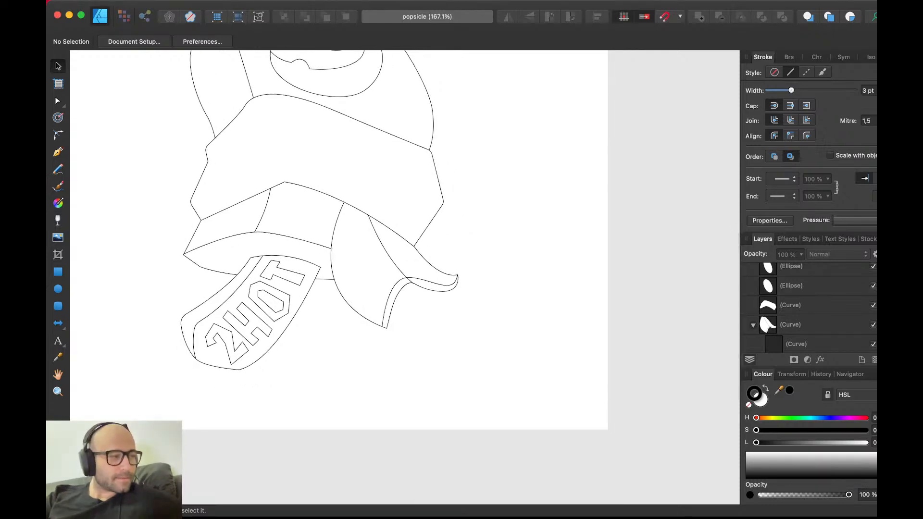
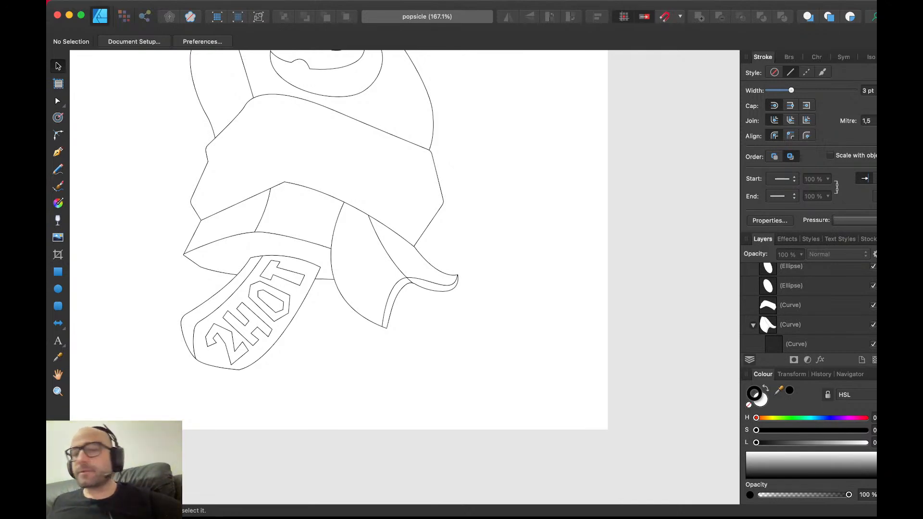
- Reshape the upper-left bend of the wide scarf band by adjusting its curve node, and deselect the band
{"action": "scroll", "coordinate": [311, 151], "scroll_direction": "down", "scroll_amount": 3}
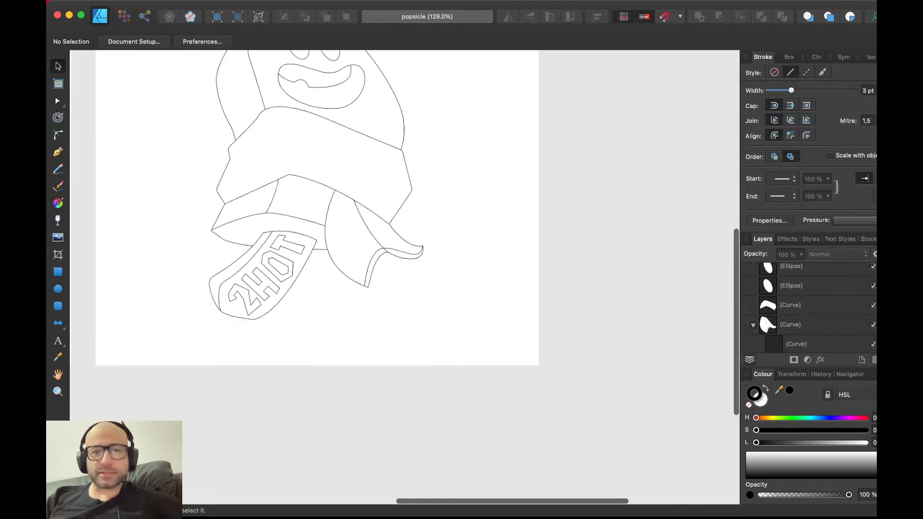
{"action": "scroll", "coordinate": [311, 151], "scroll_direction": "up", "scroll_amount": 2}
{"action": "scroll", "coordinate": [305, 150], "scroll_direction": "up", "scroll_amount": 3}
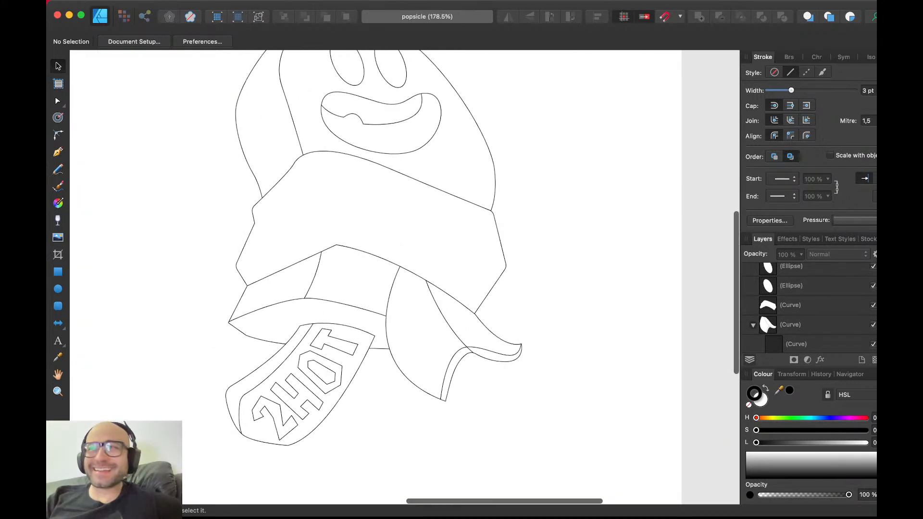
{"action": "left_click", "coordinate": [791, 305]}
{"action": "key", "text": "a"}
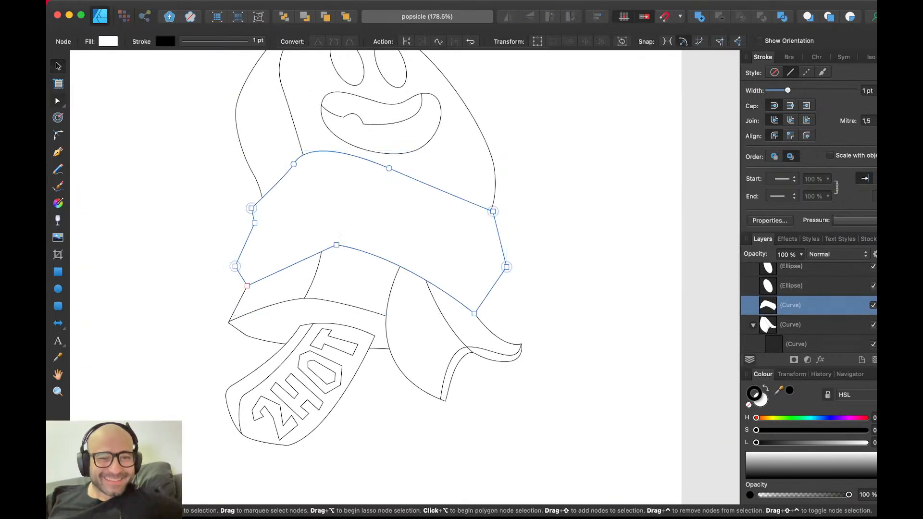
{"action": "left_click", "coordinate": [294, 164]}
{"action": "scroll", "coordinate": [363, 240], "scroll_direction": "up", "scroll_amount": 3}
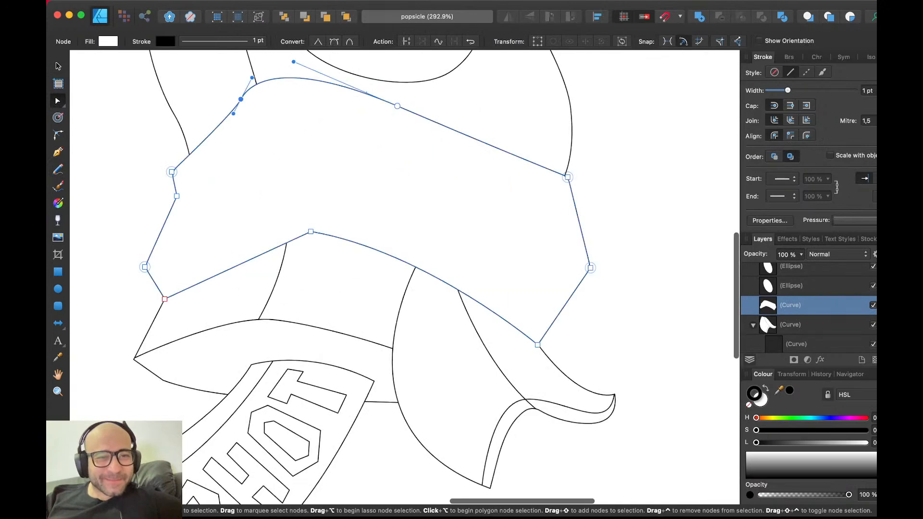
{"action": "left_click_drag", "start_coordinate": [261, 93], "coordinate": [278, 87]}
{"action": "key", "text": "v"}
{"action": "key", "text": "Escape"}
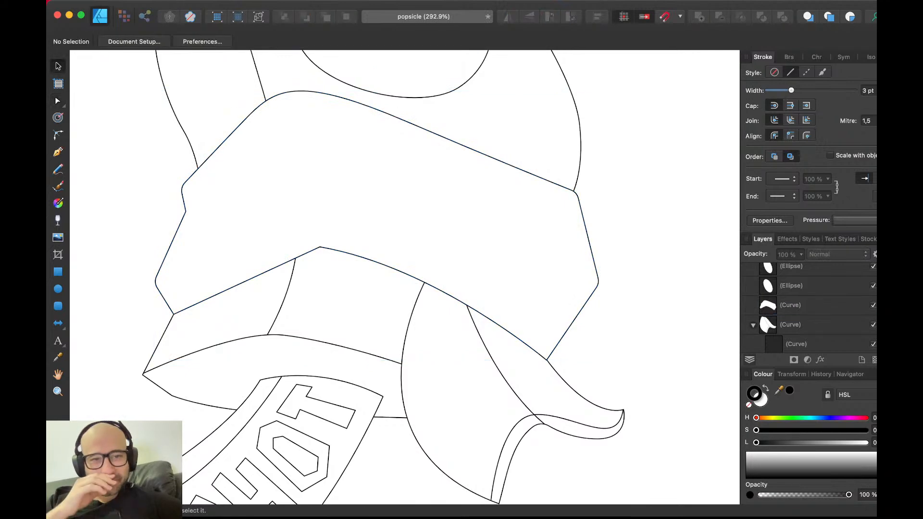
- Fill the popsicle body curve with a saturated light orange and remove its black outline
{"action": "scroll", "coordinate": [339, 257], "scroll_direction": "down", "scroll_amount": 6}
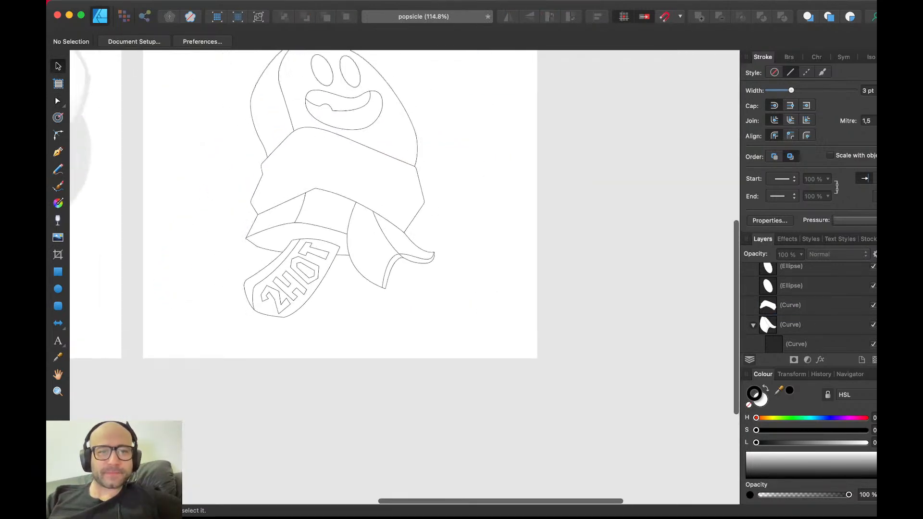
{"action": "left_click", "coordinate": [346, 272]}
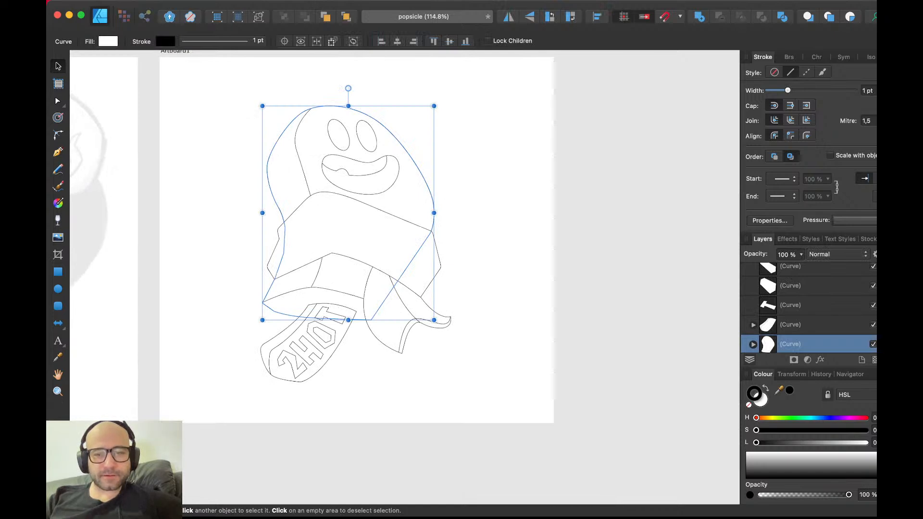
{"action": "key", "text": "x"}
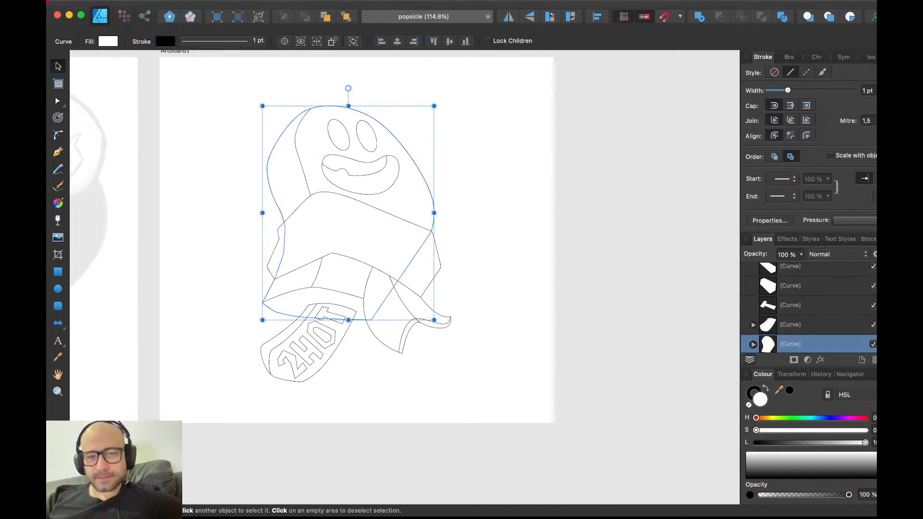
{"action": "left_click", "coordinate": [789, 391]}
{"action": "mouse_move", "coordinate": [757, 418]}
{"action": "left_mouse_down"}
{"action": "mouse_move", "coordinate": [777, 418]}
{"action": "mouse_move", "coordinate": [763, 417]}
{"action": "left_mouse_up"}
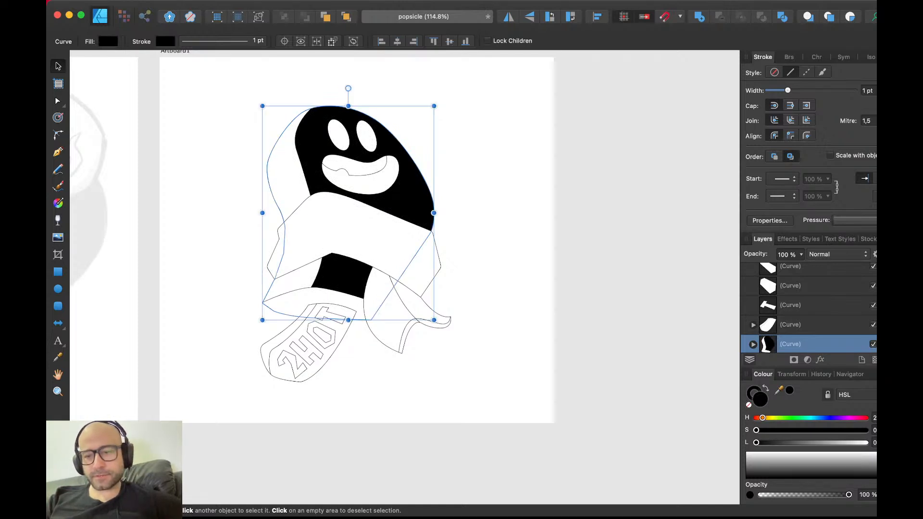
{"action": "left_click_drag", "start_coordinate": [756, 430], "coordinate": [813, 430]}
{"action": "left_click_drag", "start_coordinate": [757, 443], "coordinate": [856, 430]}
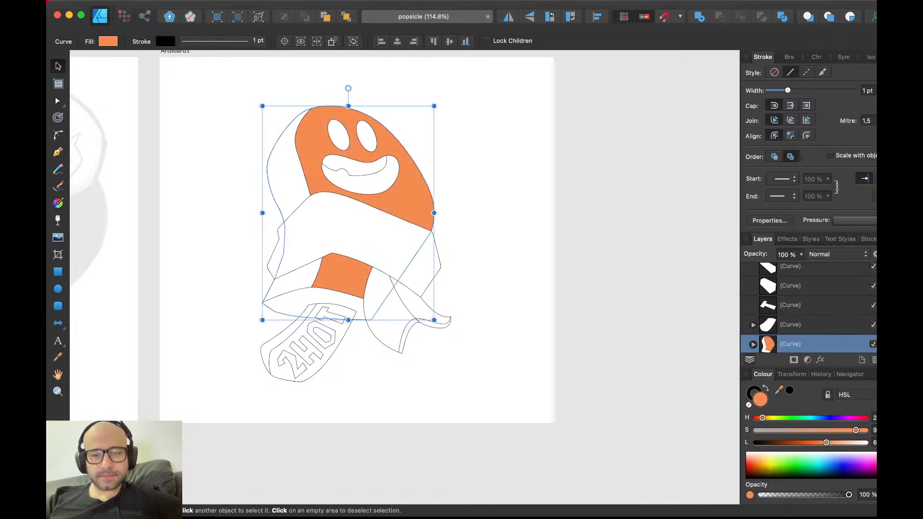
{"action": "left_click_drag", "start_coordinate": [763, 418], "coordinate": [768, 417]}
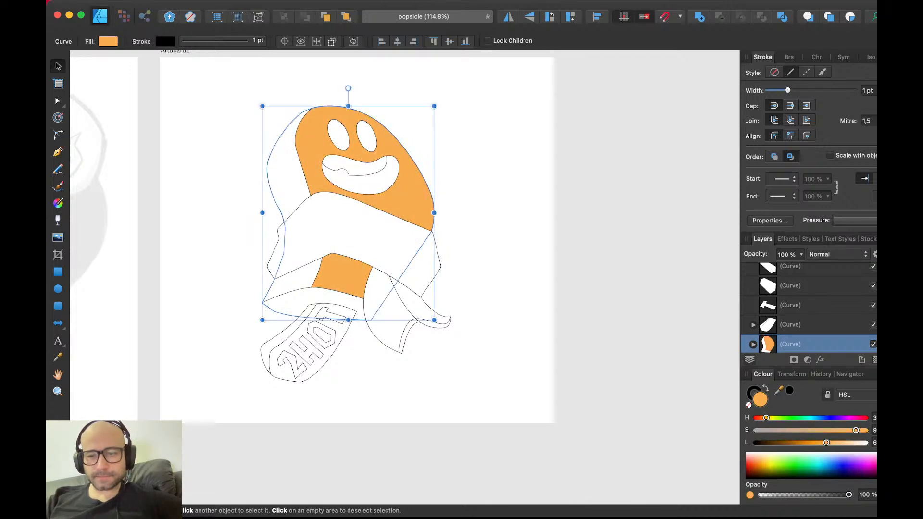
{"action": "left_click", "coordinate": [753, 392]}
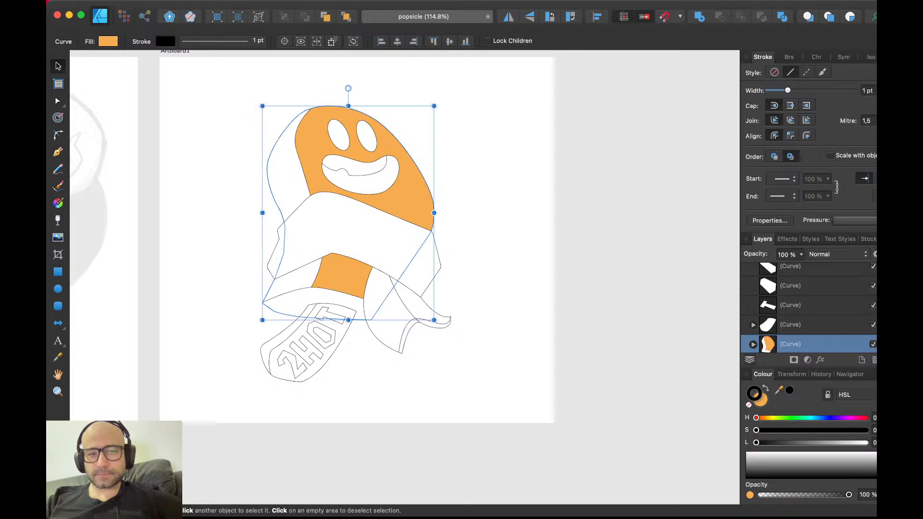
{"action": "left_click", "coordinate": [749, 406]}
- Fill the clipped side thickness shape with orange sampled from the body, and lower its lightness to a darker orange
{"action": "scroll", "coordinate": [298, 206], "scroll_direction": "up", "scroll_amount": 3}
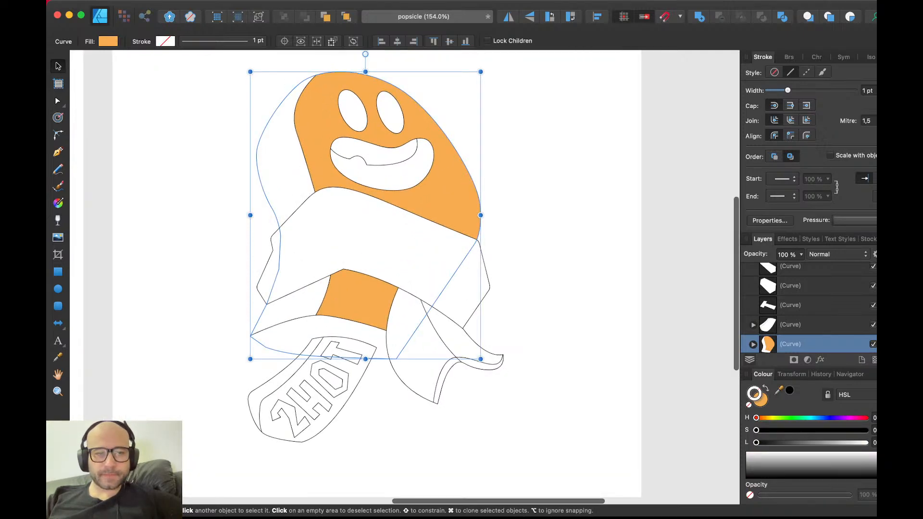
{"action": "double_click", "coordinate": [285, 176]}
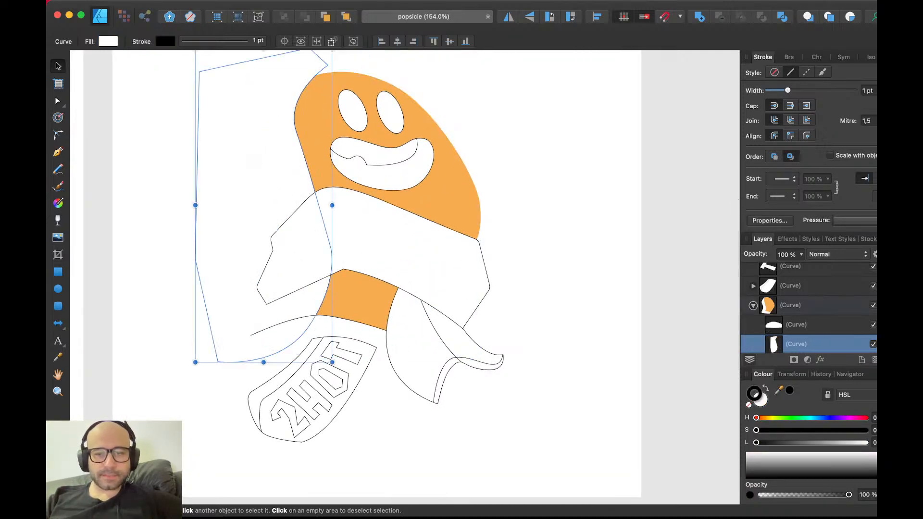
{"action": "key", "text": "x"}
{"action": "left_click_drag", "start_coordinate": [780, 391], "coordinate": [445, 191]}
{"action": "left_click", "coordinate": [789, 390]}
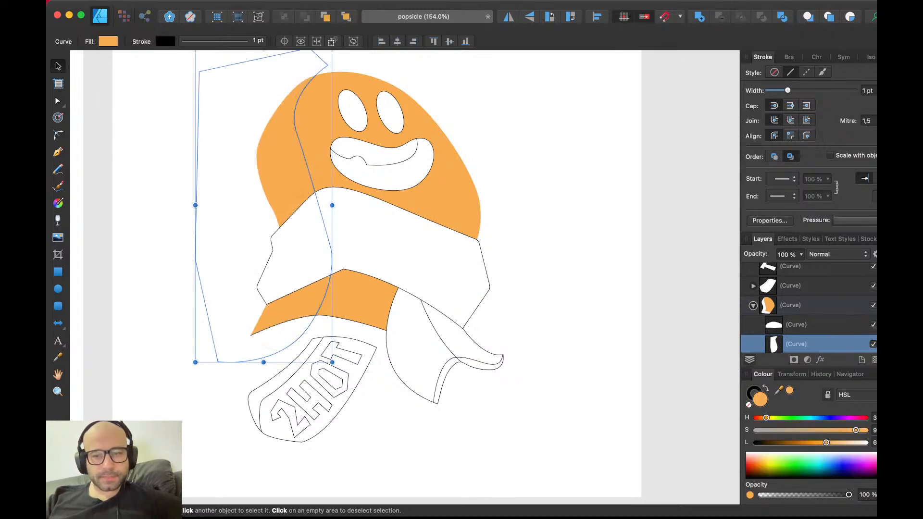
{"action": "key", "text": "super+z"}
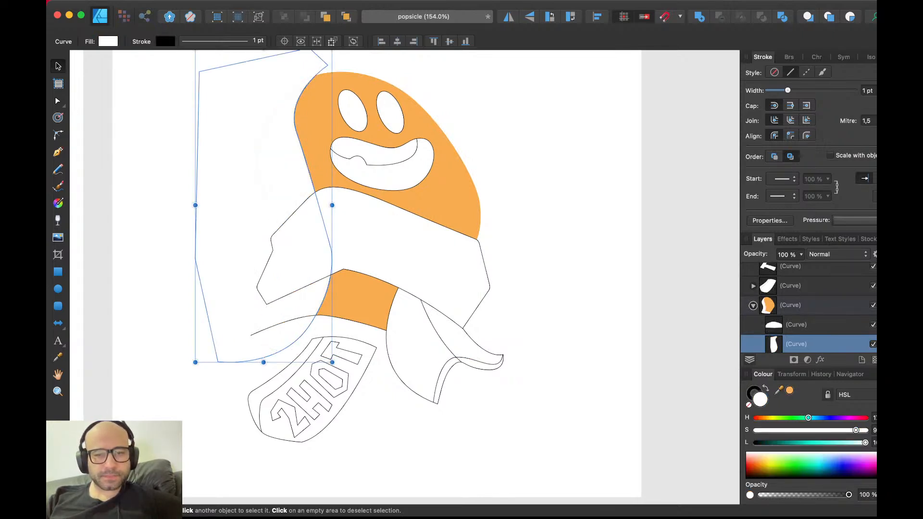
{"action": "left_click", "coordinate": [790, 391]}
{"action": "left_click_drag", "start_coordinate": [827, 442], "coordinate": [801, 443]}
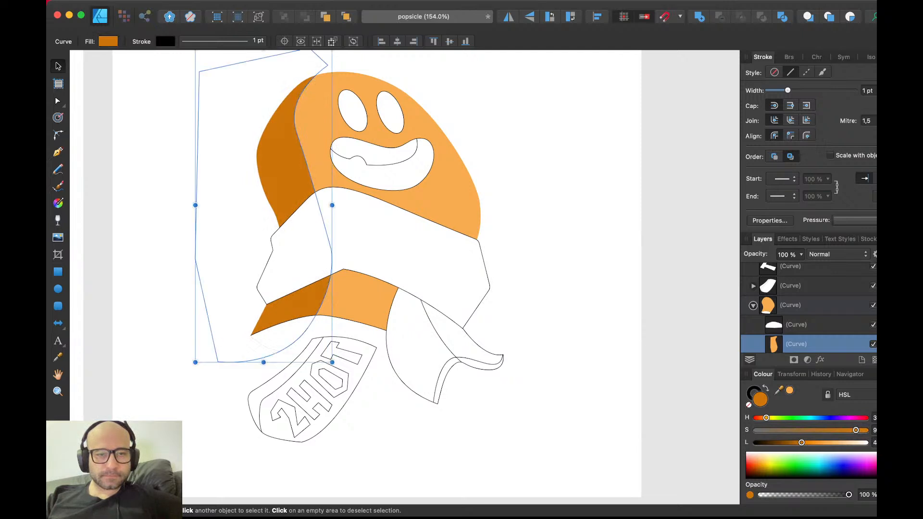
- Copy the side shape's style onto the clipped underside shape and darken its fill to a slightly browner orange
{"action": "scroll", "coordinate": [365, 274], "scroll_direction": "up", "scroll_amount": 3}
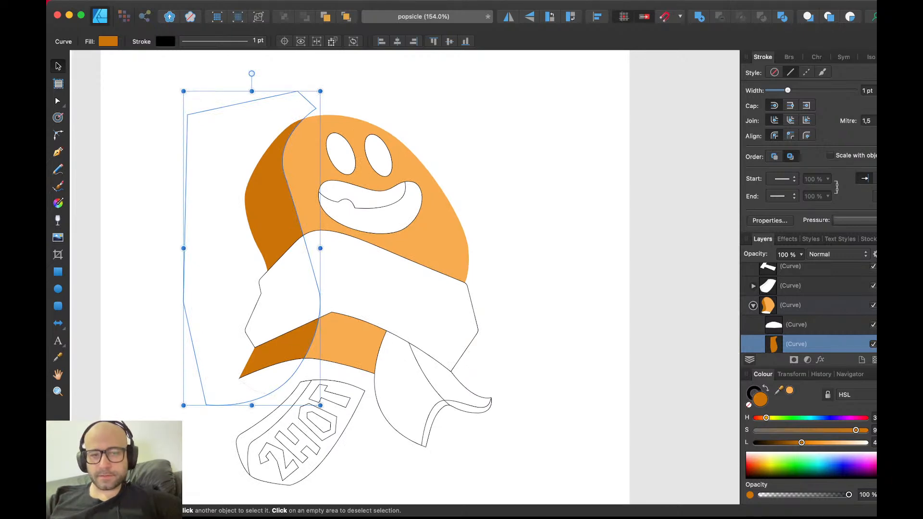
{"action": "scroll", "coordinate": [405, 277], "scroll_direction": "down", "scroll_amount": 4}
{"action": "scroll", "coordinate": [405, 277], "scroll_direction": "left", "scroll_amount": 3}
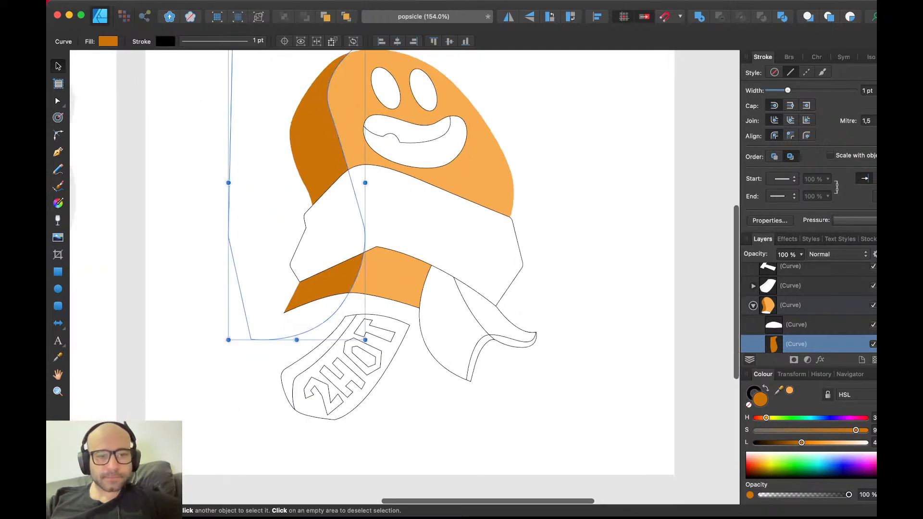
{"action": "key", "text": "super+d"}
{"action": "double_click", "coordinate": [313, 132]}
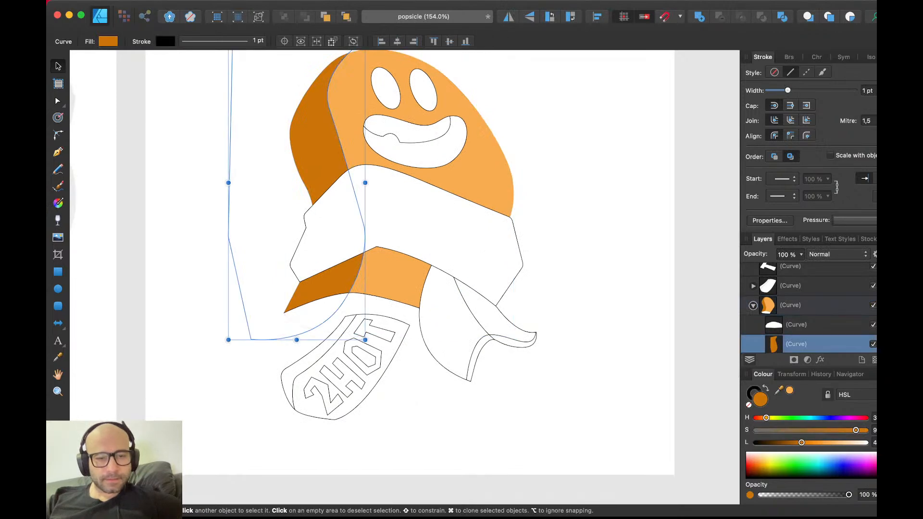
{"action": "left_click", "coordinate": [318, 317]}
{"action": "key", "text": "super+shift+v"}
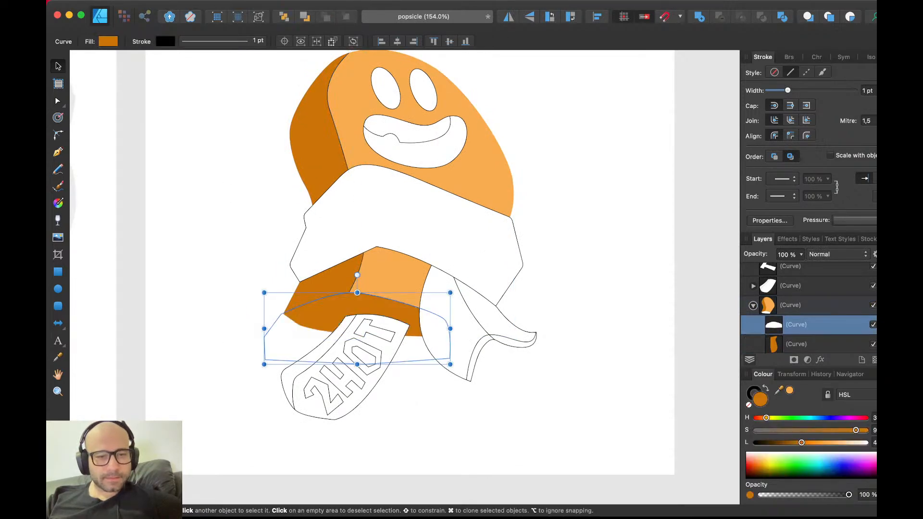
{"action": "left_click_drag", "start_coordinate": [802, 443], "coordinate": [796, 443]}
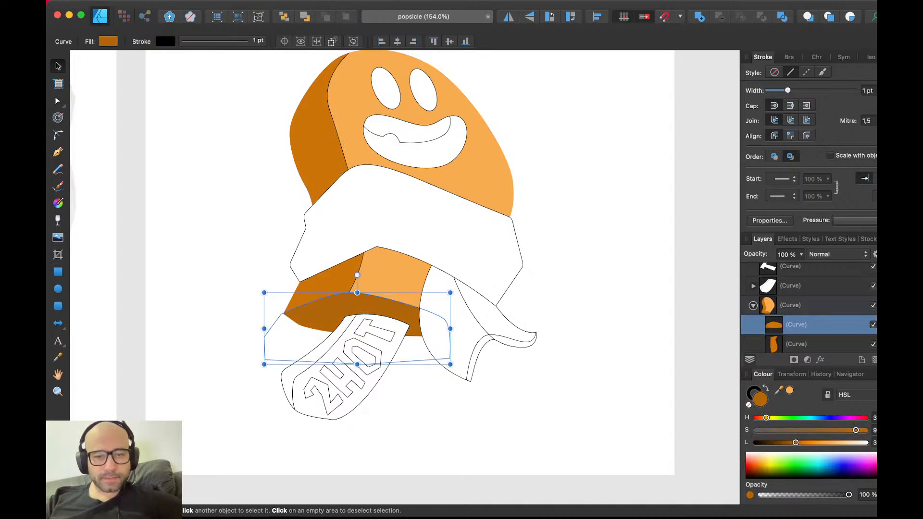
- Shift the clipped side and underside fills toward red-orange, and shift the popsicle body's hue slightly toward yellow
{"action": "scroll", "coordinate": [308, 159], "scroll_direction": "up", "scroll_amount": 2}
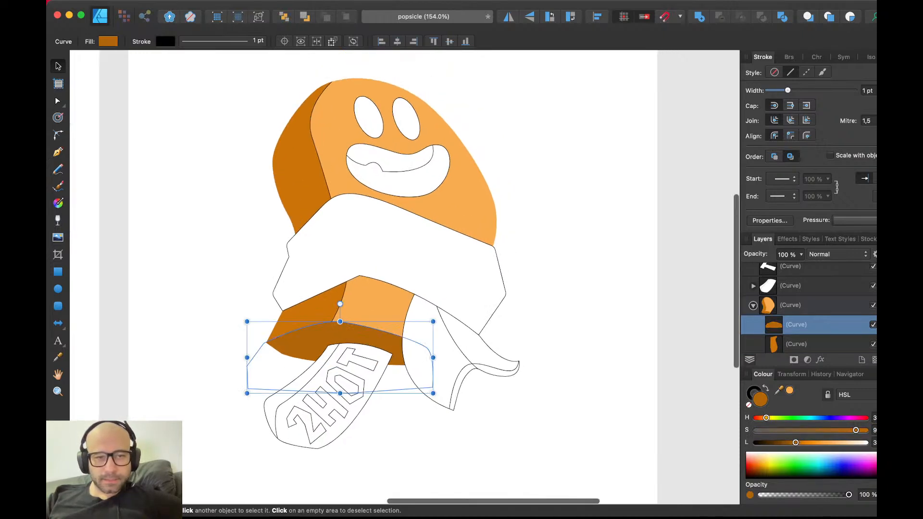
{"action": "left_click", "coordinate": [299, 161]}
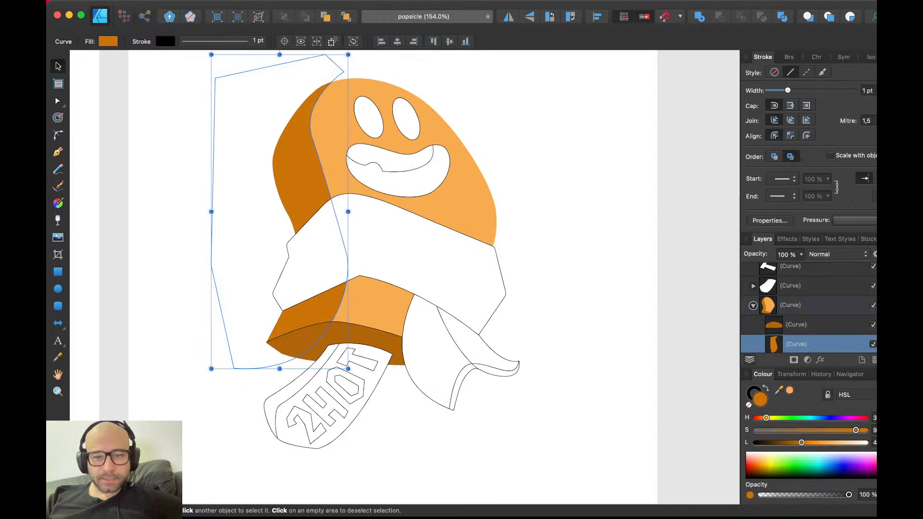
{"action": "left_click_drag", "start_coordinate": [802, 443], "coordinate": [802, 442]}
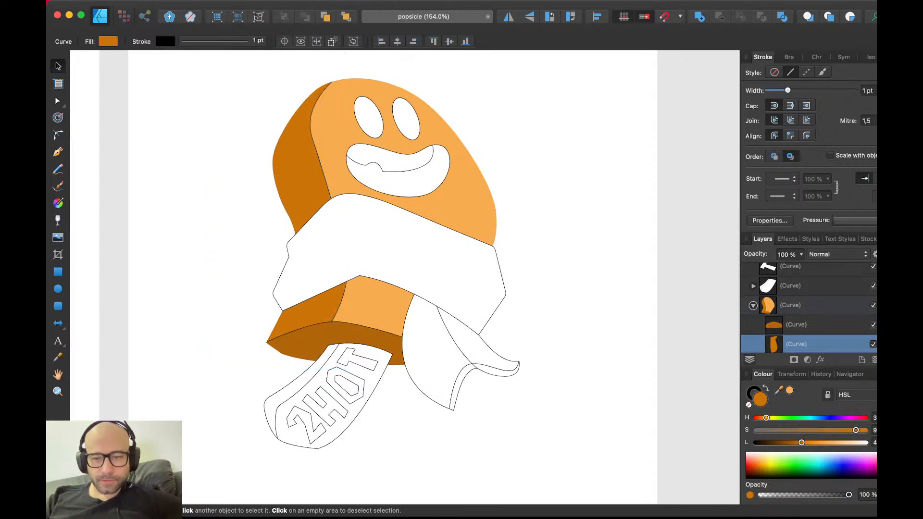
{"action": "left_click_drag", "start_coordinate": [766, 418], "coordinate": [764, 418]}
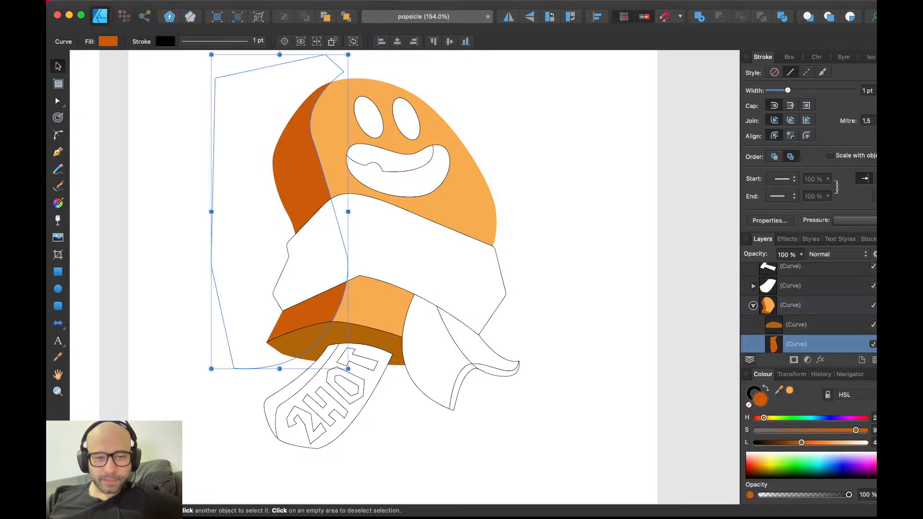
{"action": "left_click", "coordinate": [332, 336]}
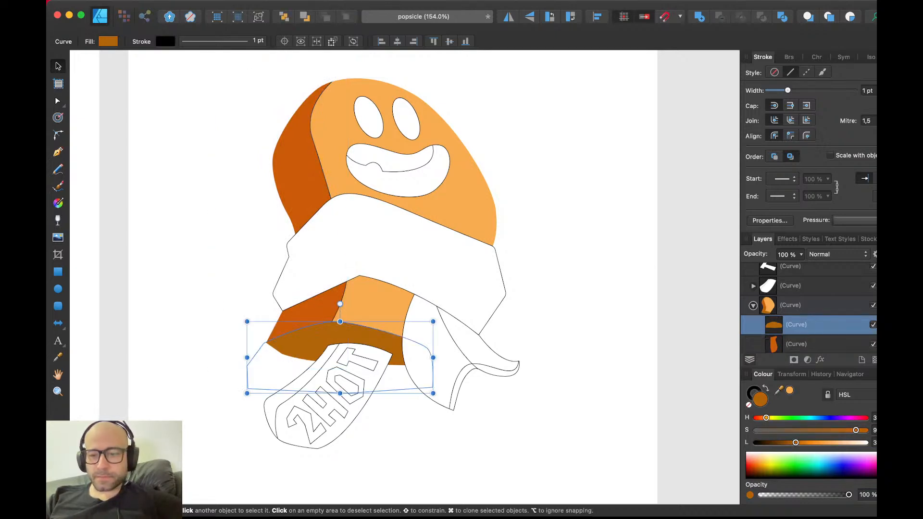
{"action": "left_click_drag", "start_coordinate": [767, 418], "coordinate": [764, 418]}
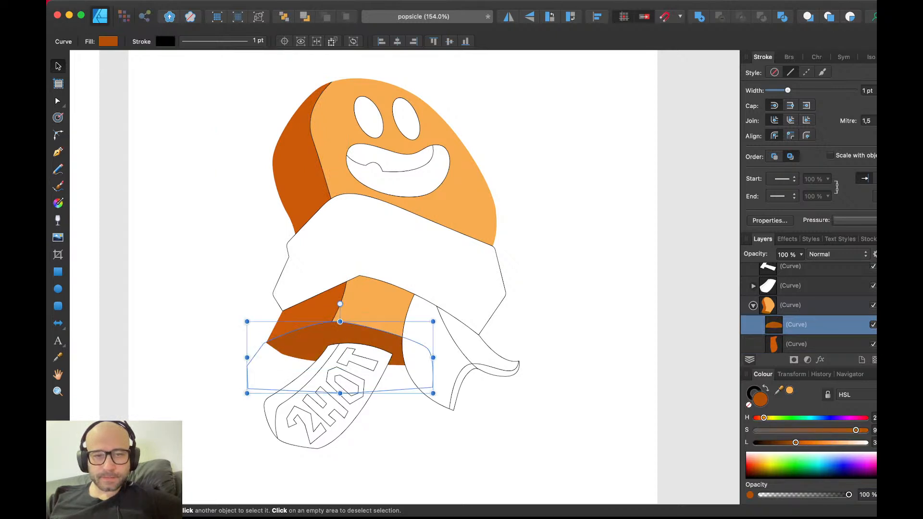
{"action": "left_click", "coordinate": [376, 308]}
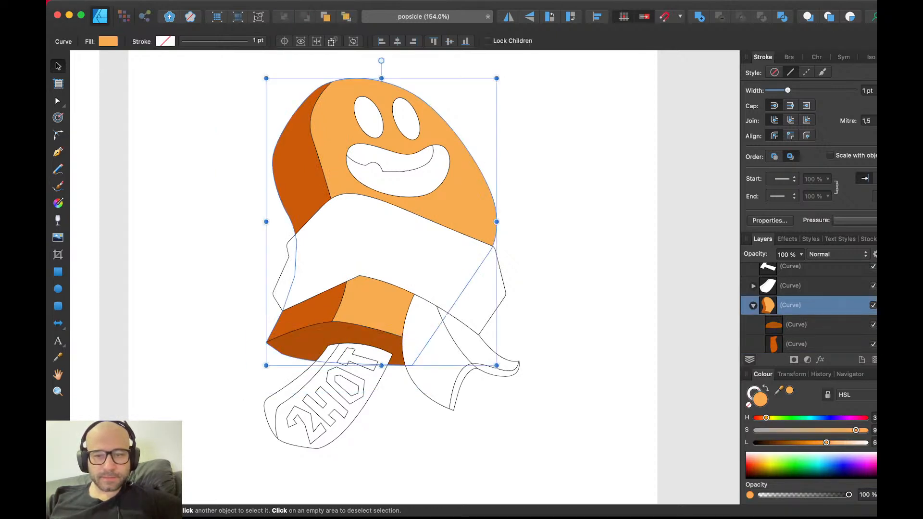
{"action": "left_click_drag", "start_coordinate": [767, 418], "coordinate": [768, 417]}
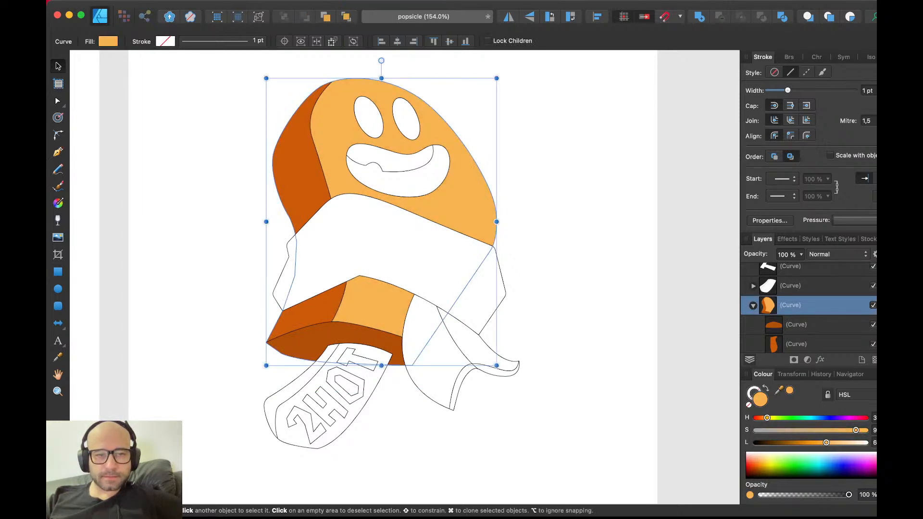
- Lighten the clipped side shape's fill, reduce its saturation to a softer orange, and remove its black outline
{"action": "left_click", "coordinate": [319, 311]}
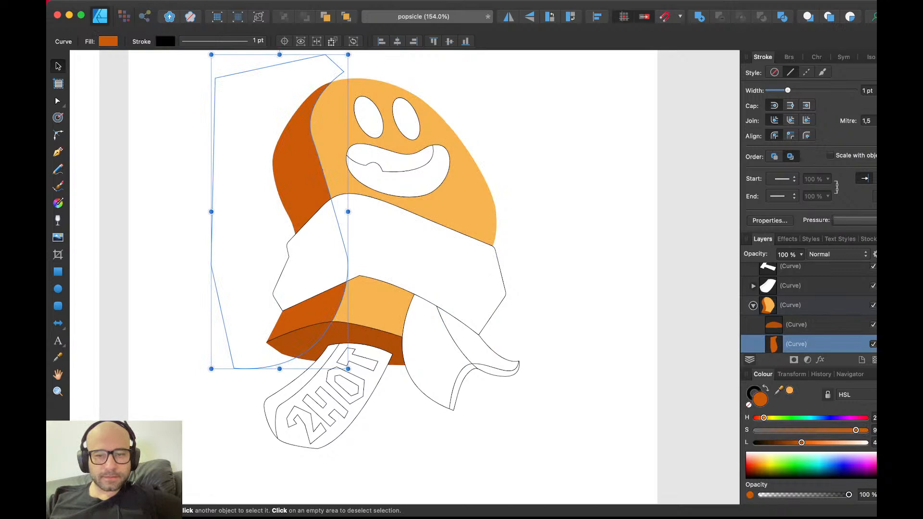
{"action": "left_click_drag", "start_coordinate": [802, 443], "coordinate": [809, 443]}
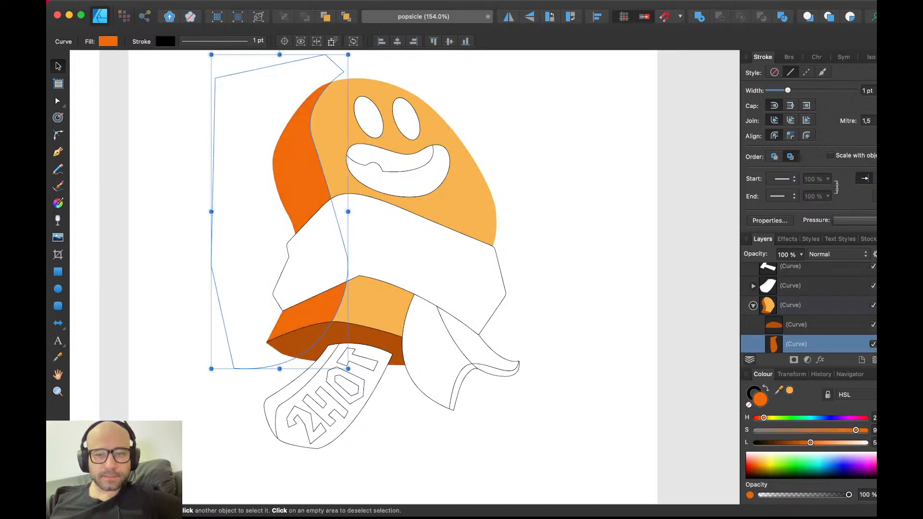
{"action": "left_click_drag", "start_coordinate": [856, 431], "coordinate": [809, 443]}
{"action": "left_click", "coordinate": [755, 393]}
{"action": "left_click", "coordinate": [749, 405]}
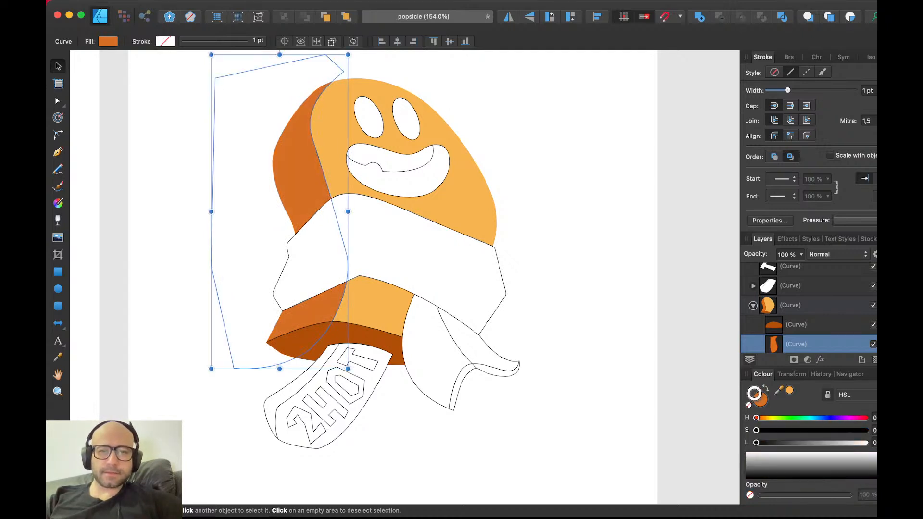
{"action": "key", "text": "Escape"}
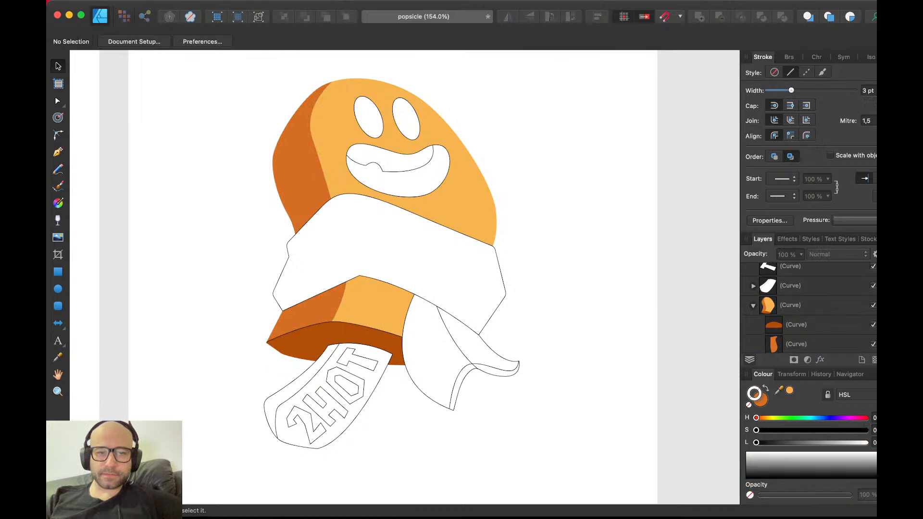
- Remove the black outline from the clipped underside shape and deselect it
{"action": "double_click", "coordinate": [309, 342]}
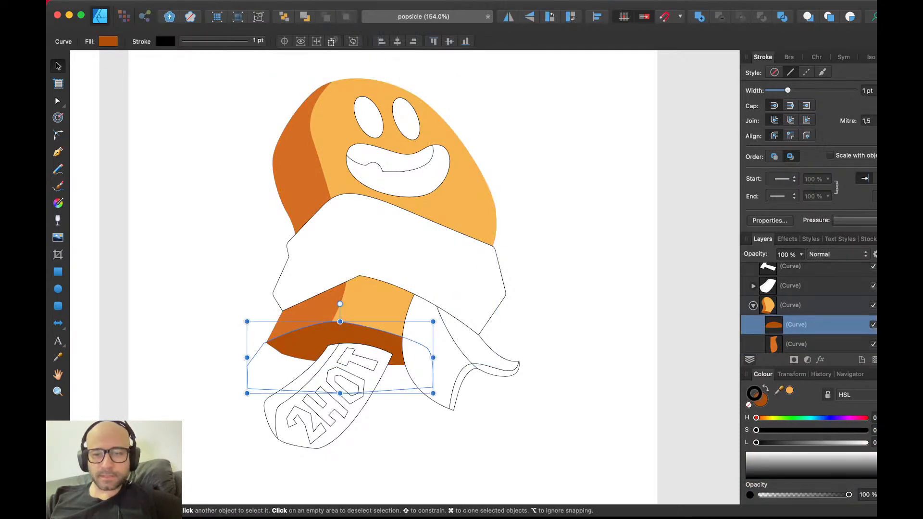
{"action": "key", "text": "Escape"}
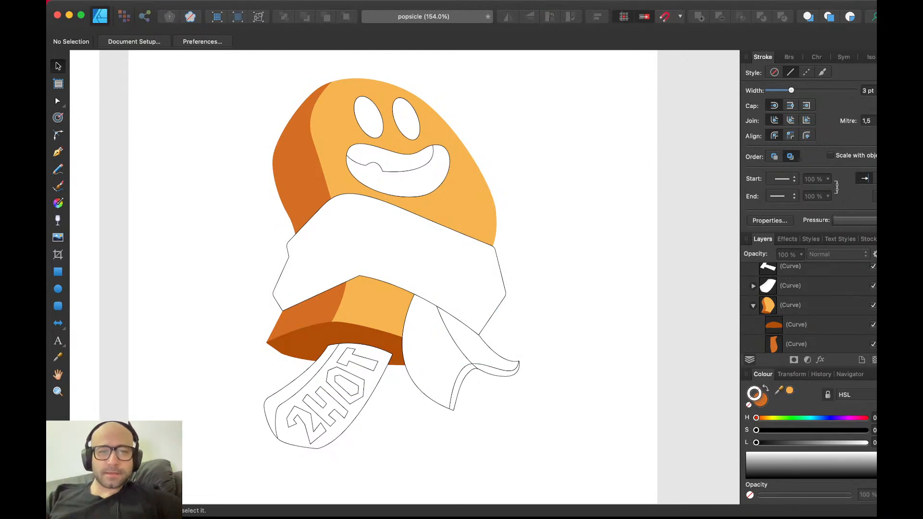
{"action": "scroll", "coordinate": [393, 277], "scroll_direction": "right", "scroll_amount": 2}
{"action": "left_click", "coordinate": [357, 315]}
{"action": "key", "text": "Escape"}
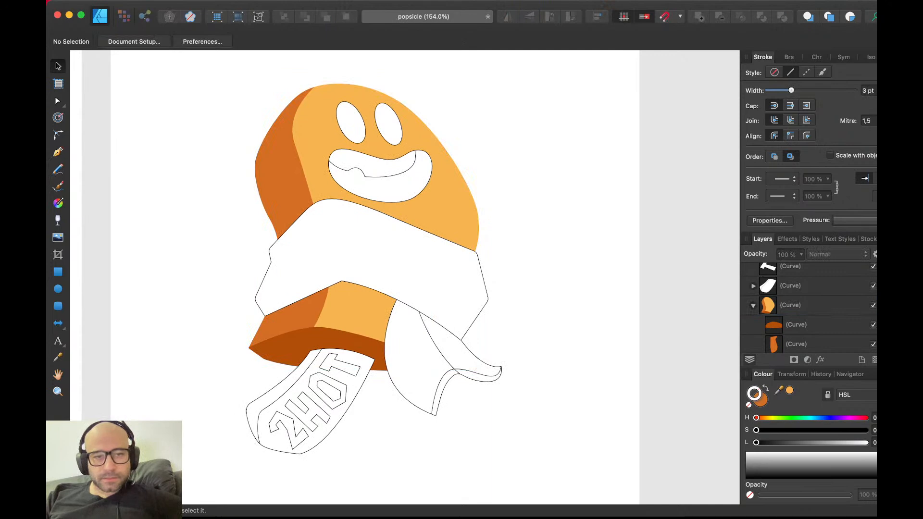
- Fill the wide scarf band and the hanging scarf tail together with a bright light blue
{"action": "left_click", "coordinate": [373, 256]}
{"action": "left_click", "coordinate": [413, 354], "text": "shift"}
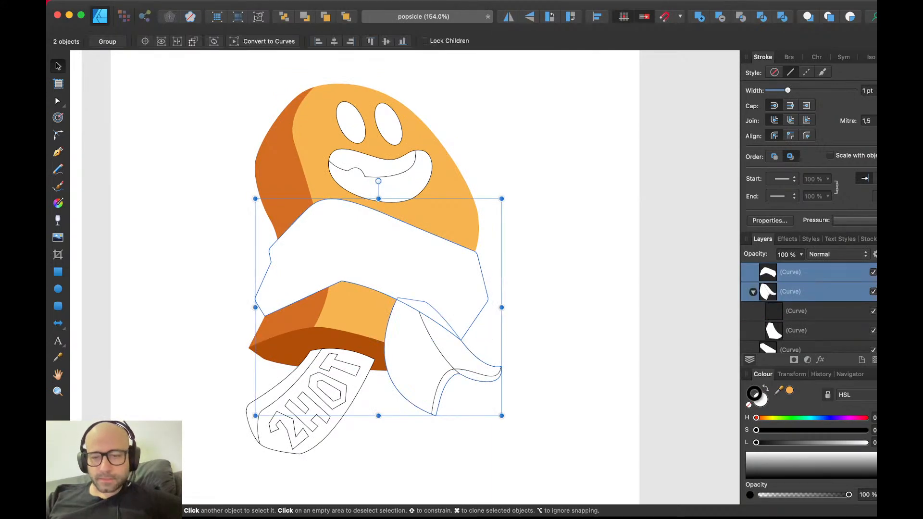
{"action": "scroll", "coordinate": [412, 337], "scroll_direction": "down", "scroll_amount": 2}
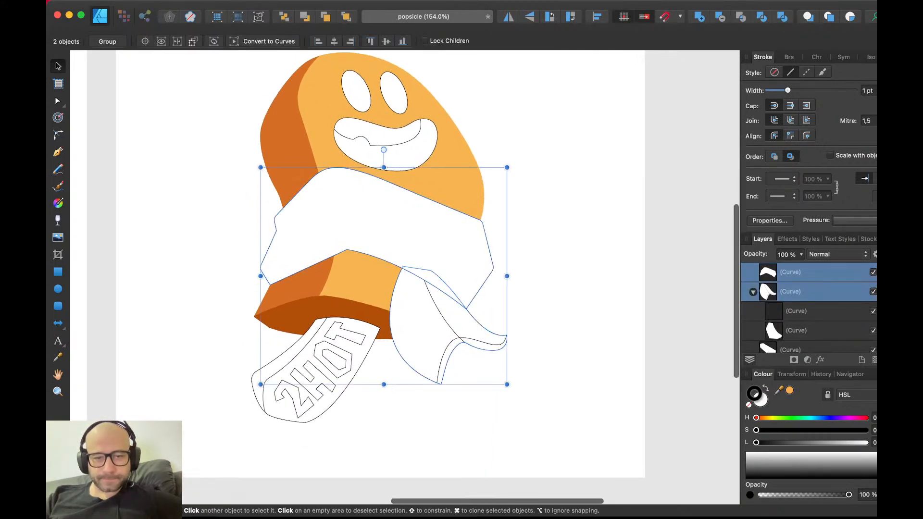
{"action": "key", "text": "Escape"}
{"action": "left_click", "coordinate": [420, 332]}
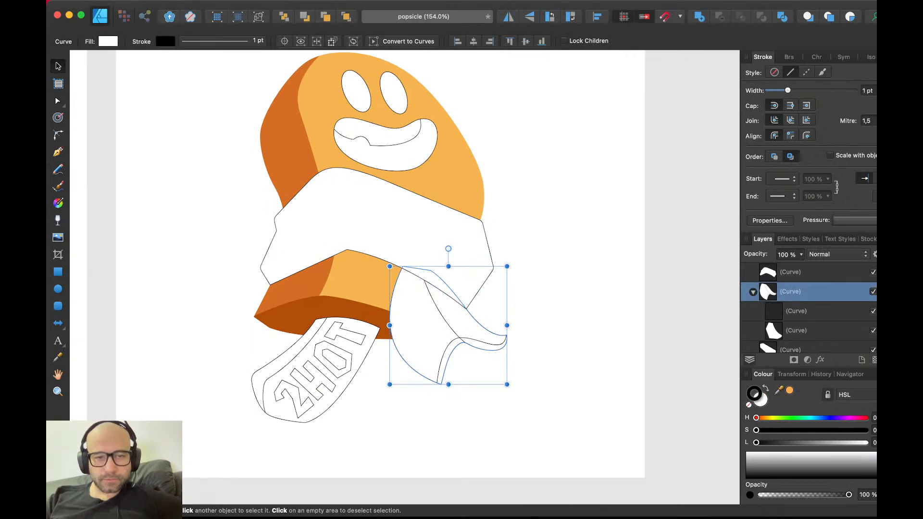
{"action": "left_click", "coordinate": [402, 237], "text": "shift"}
{"action": "key", "text": "x"}
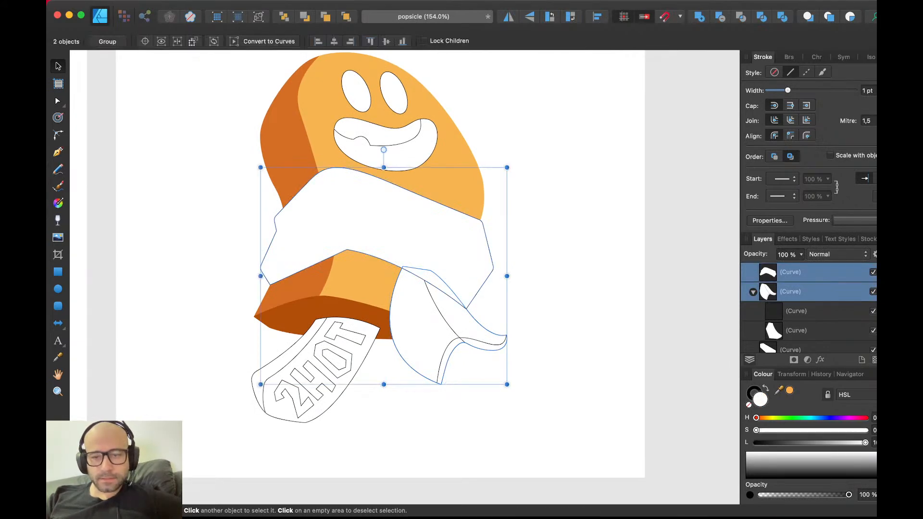
{"action": "left_click", "coordinate": [818, 418]}
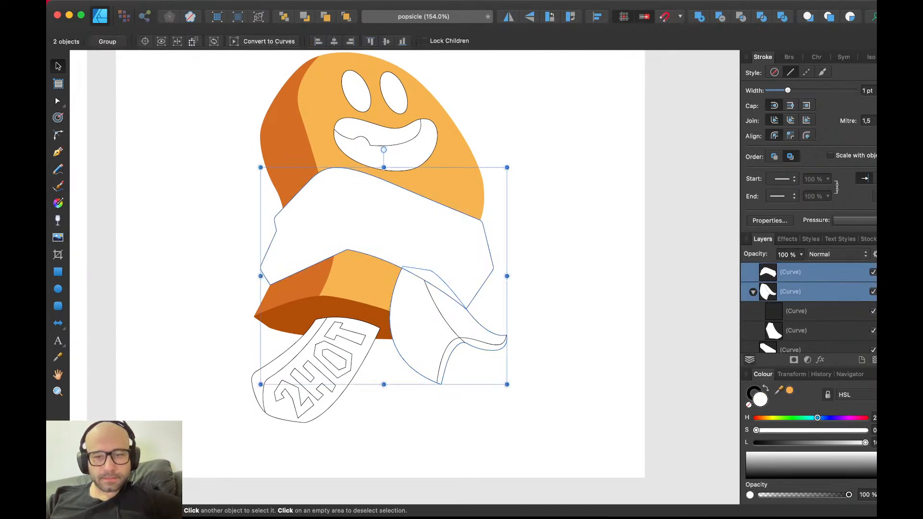
{"action": "left_click", "coordinate": [789, 390]}
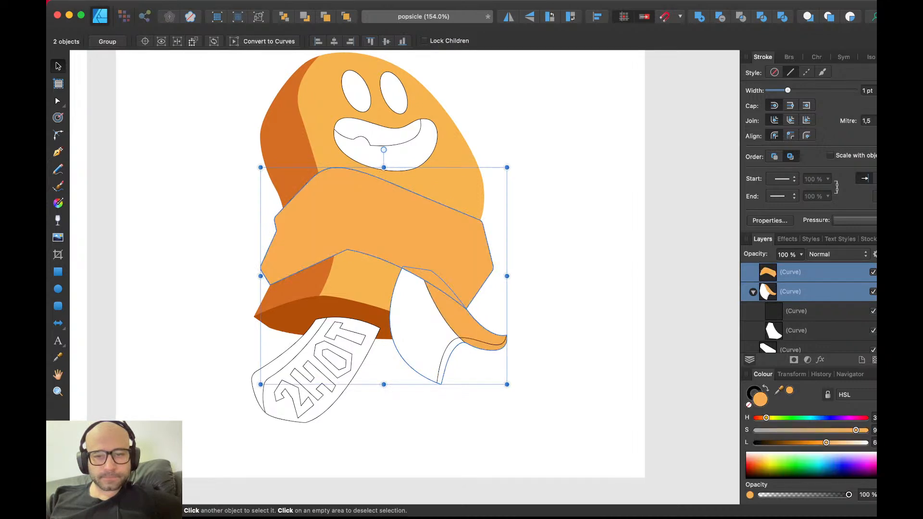
{"action": "left_click_drag", "start_coordinate": [767, 418], "coordinate": [814, 418]}
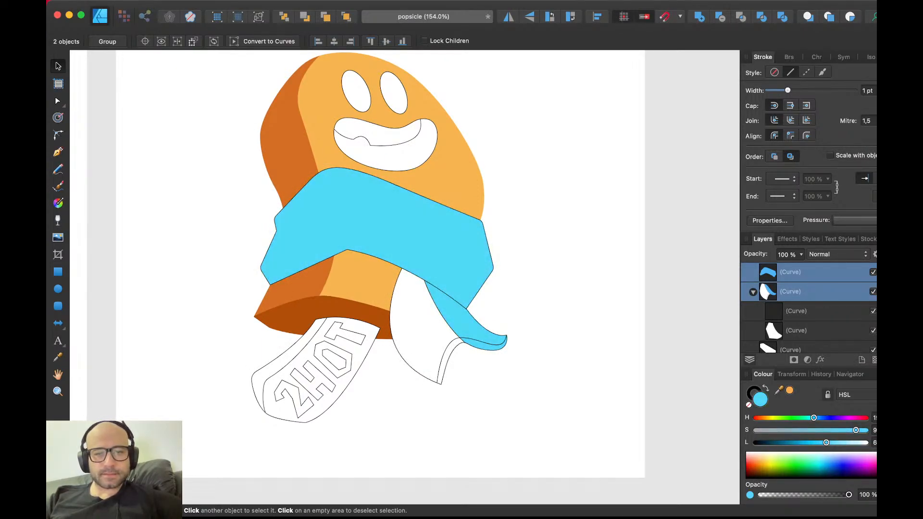
- Remove the black outline from the wide scarf band and deselect it
{"action": "left_click", "coordinate": [568, 298]}
{"action": "left_click", "coordinate": [423, 241]}
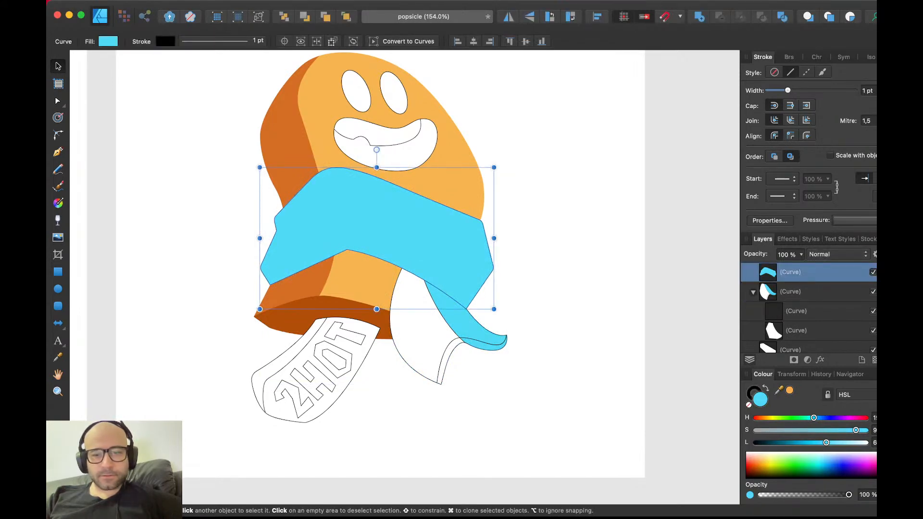
{"action": "key", "text": "x"}
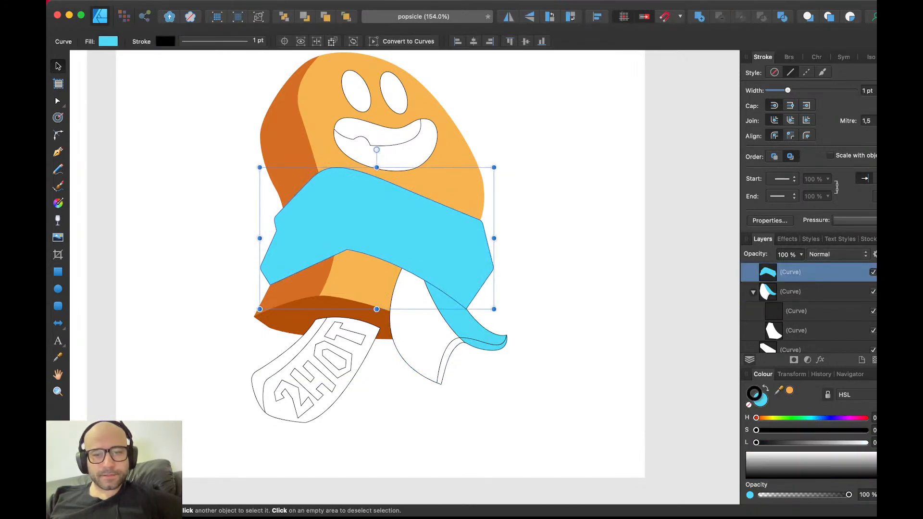
{"action": "key", "text": "/"}
{"action": "left_click", "coordinate": [567, 299]}
- Apply the scarf band's style to the clipped front fold of the scarf tail and shift its hue slightly toward a deeper blue
{"action": "left_click", "coordinate": [423, 240]}
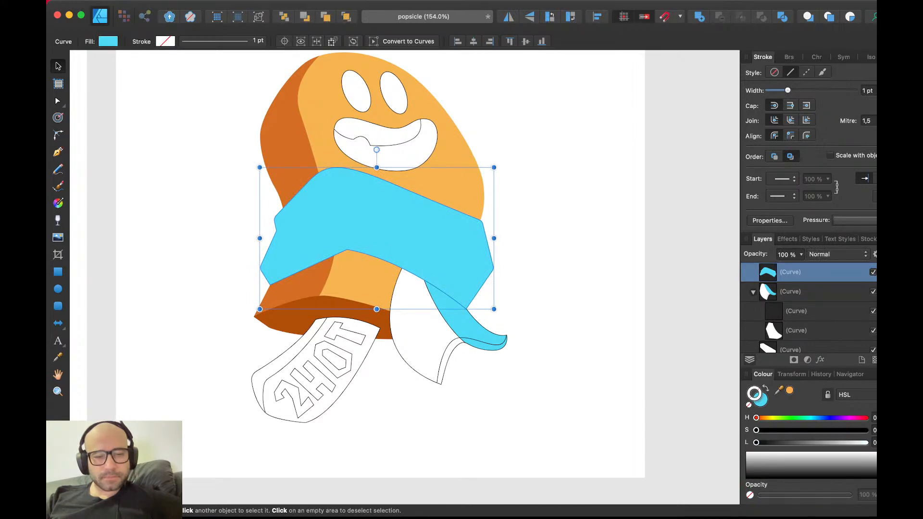
{"action": "double_click", "coordinate": [419, 327]}
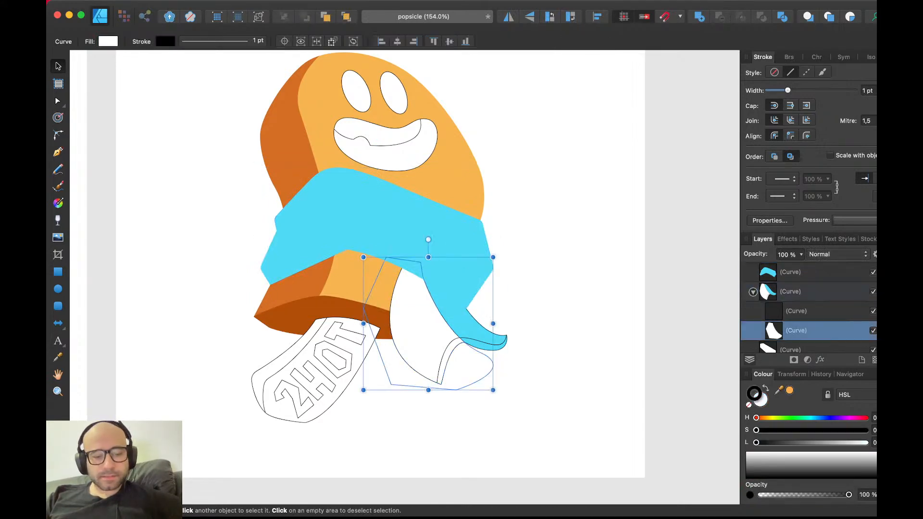
{"action": "key", "text": "super+shift+v"}
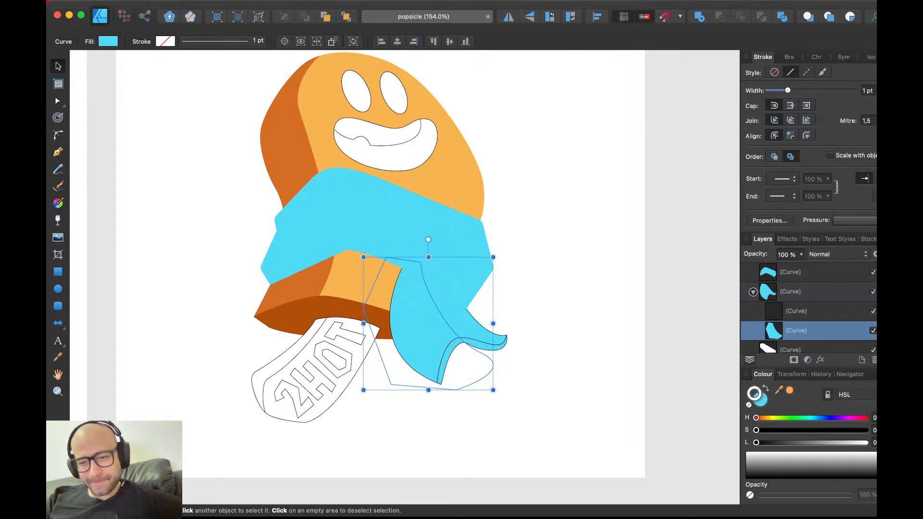
{"action": "left_click_drag", "start_coordinate": [814, 419], "coordinate": [815, 418]}
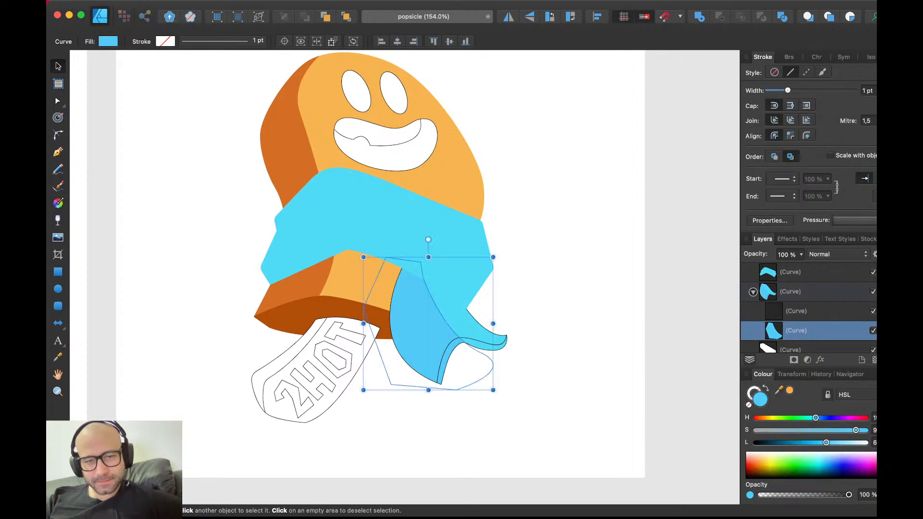
{"action": "left_click", "coordinate": [423, 231]}
{"action": "key", "text": "a"}
{"action": "key", "text": "v"}
{"action": "key", "text": "Escape"}
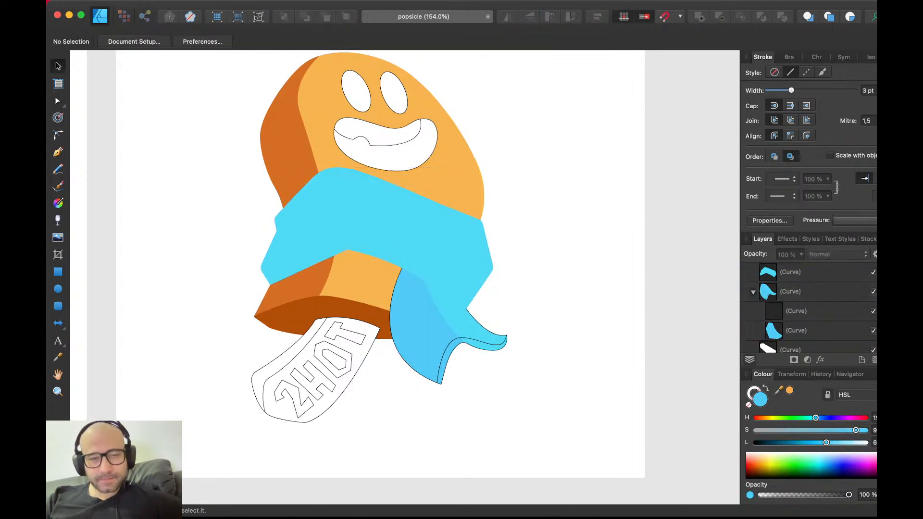
- Compare the coloured scarf band with the outlined character on the neighbouring artboard
{"action": "scroll", "coordinate": [309, 207], "scroll_direction": "up", "scroll_amount": 5}
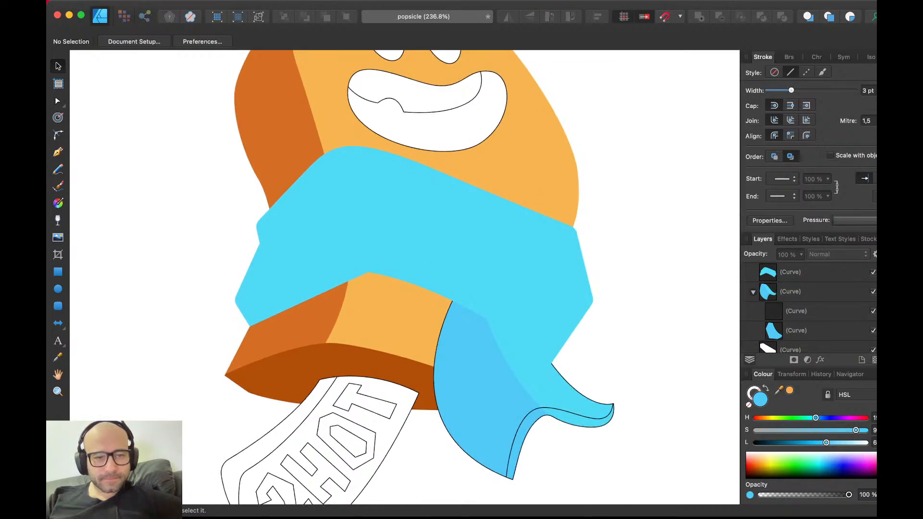
{"action": "left_click", "coordinate": [423, 231]}
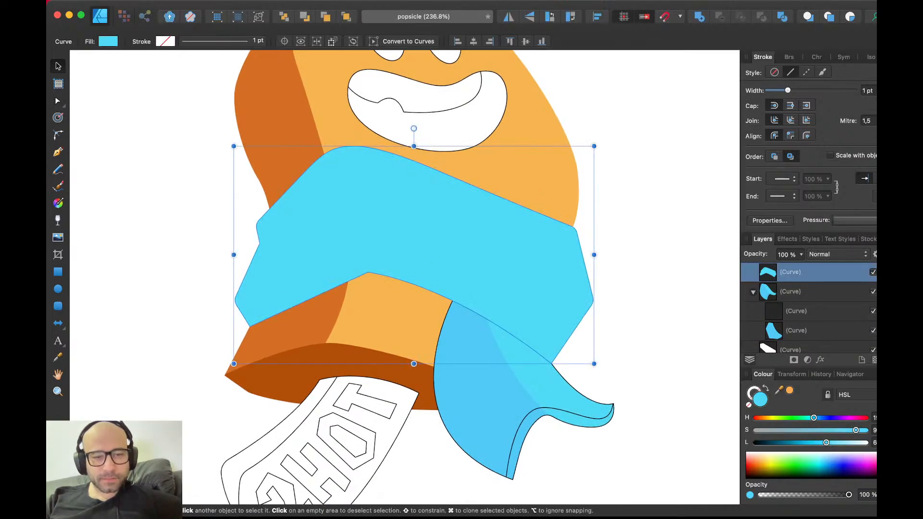
{"action": "scroll", "coordinate": [289, 269], "scroll_direction": "left", "scroll_amount": 1}
{"action": "scroll", "coordinate": [288, 270], "scroll_direction": "down", "scroll_amount": 5}
{"action": "scroll", "coordinate": [288, 270], "scroll_direction": "left", "scroll_amount": 7}
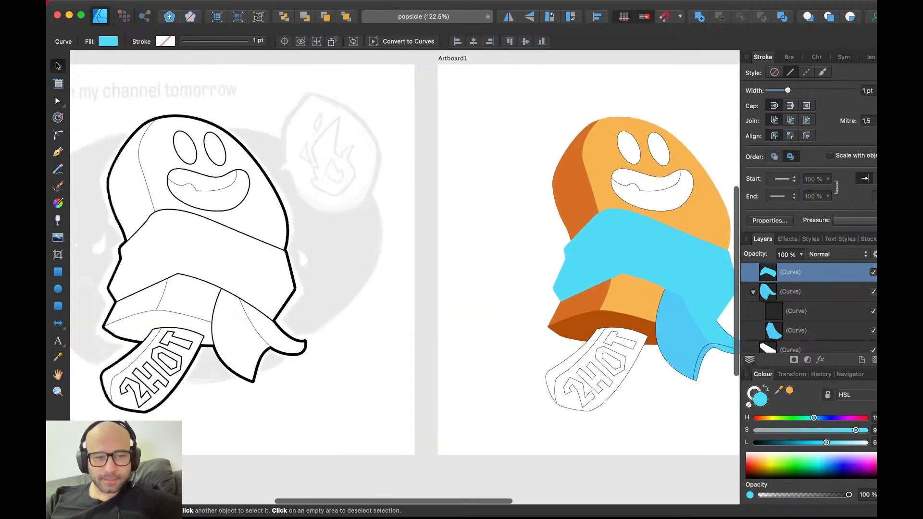
{"action": "scroll", "coordinate": [404, 277], "scroll_direction": "right", "scroll_amount": 5}
{"action": "scroll", "coordinate": [529, 269], "scroll_direction": "up", "scroll_amount": 4}
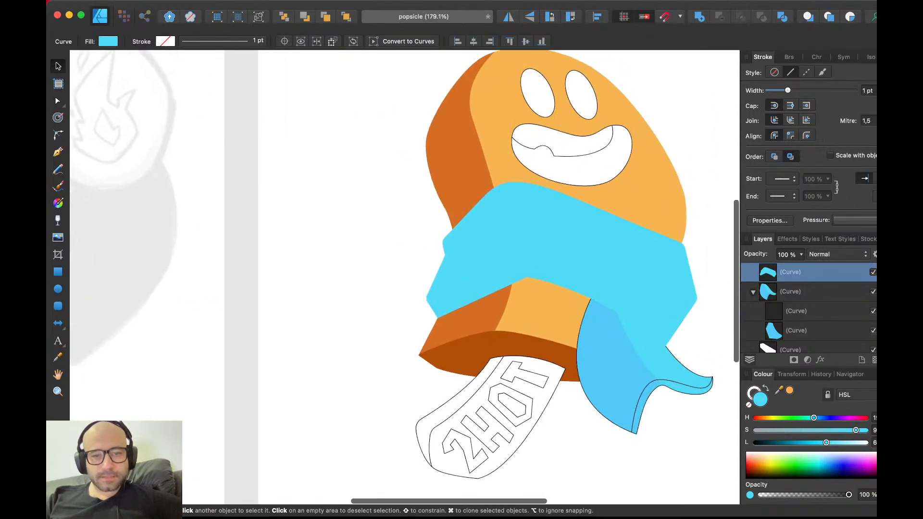
{"action": "scroll", "coordinate": [404, 276], "scroll_direction": "right", "scroll_amount": 2}
{"action": "key", "text": "super+d"}
- Draw a closed, straight-edged shape covering the lower part of the scarf band, with its peak near the band's front corner
{"action": "key", "text": "p"}
{"action": "left_click", "coordinate": [341, 296]}
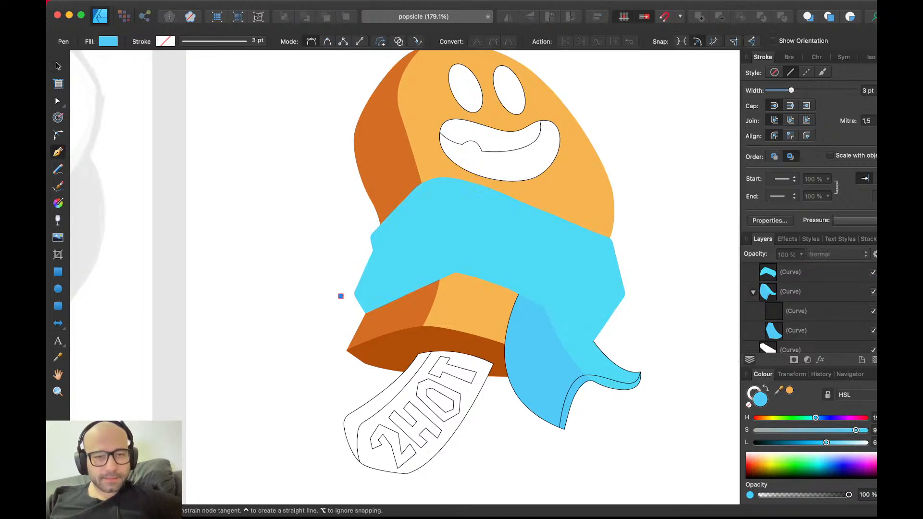
{"action": "left_click", "coordinate": [447, 245]}
{"action": "left_click", "coordinate": [630, 296]}
{"action": "left_click", "coordinate": [656, 356]}
{"action": "left_click", "coordinate": [629, 388]}
{"action": "left_click", "coordinate": [316, 380]}
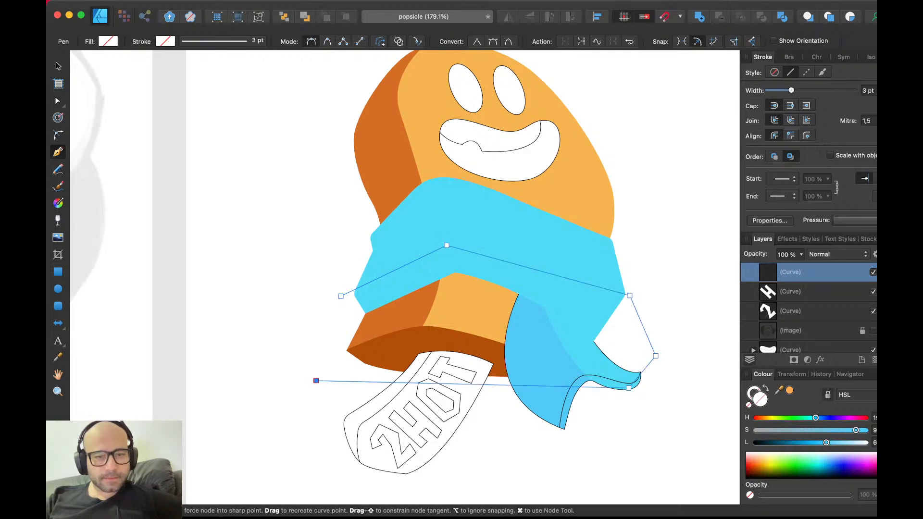
{"action": "left_click", "coordinate": [341, 296]}
{"action": "key", "text": "v"}
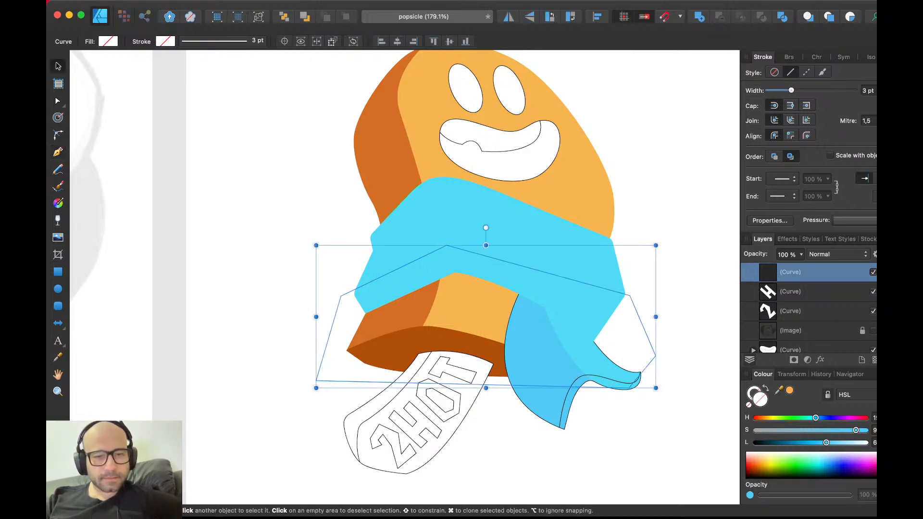
- Give the new lower shape the scarf tail fold's deeper blue style and clip it inside the scarf band
{"action": "key", "text": "super+shift+v"}
{"action": "double_click", "coordinate": [542, 404]}
{"action": "key", "text": "super+c"}
{"action": "left_click", "coordinate": [486, 346]}
{"action": "key", "text": "super+shift+v"}
{"action": "key", "text": "super+x"}
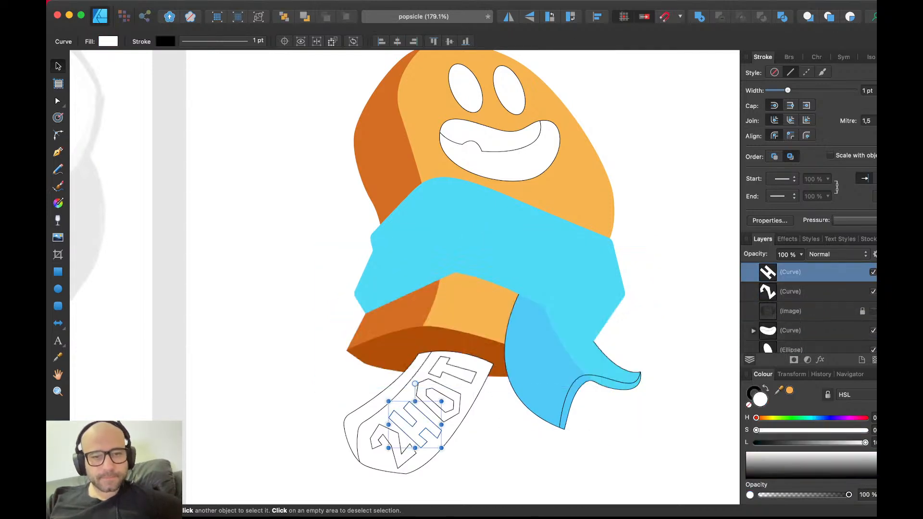
{"action": "left_click", "coordinate": [486, 241]}
{"action": "key", "text": "super+alt+v"}
{"action": "key", "text": "super+d"}
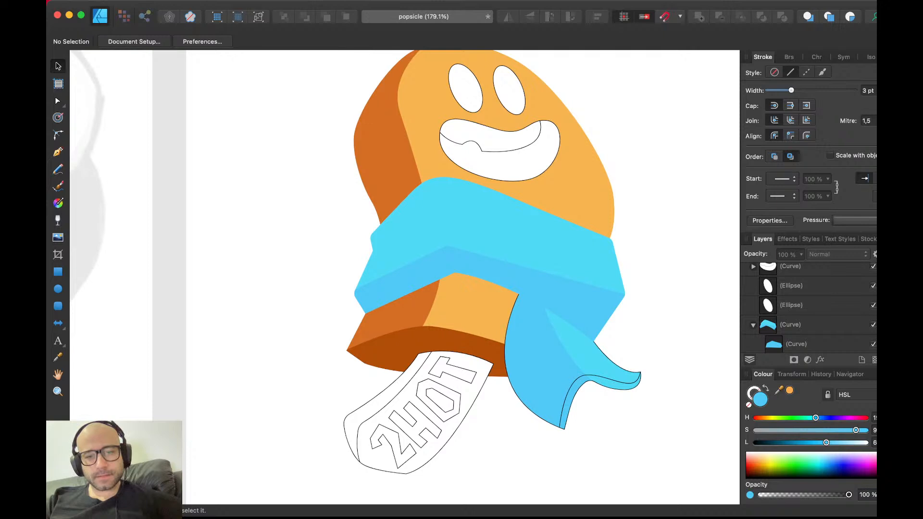
- Draw a closed shape over the scarf band's narrow side face, with a curved edge running down through the front corner
{"action": "scroll", "coordinate": [404, 277], "scroll_direction": "right", "scroll_amount": 2}
{"action": "key", "text": "p"}
{"action": "scroll", "coordinate": [391, 173], "scroll_direction": "up", "scroll_amount": 3}
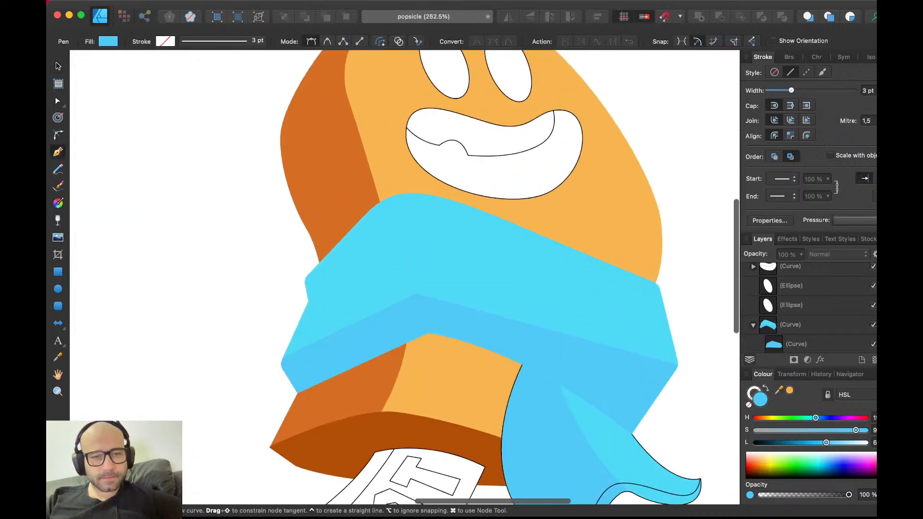
{"action": "left_click", "coordinate": [390, 178]}
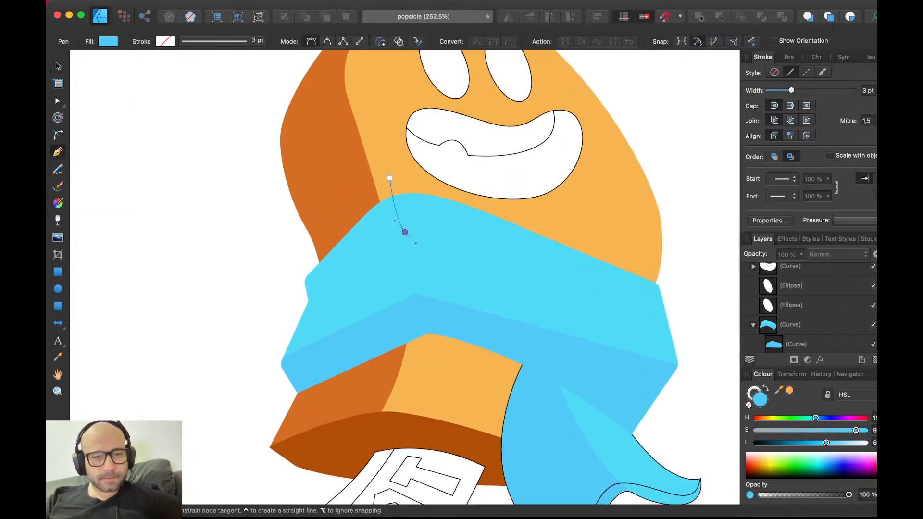
{"action": "left_click_drag", "start_coordinate": [405, 232], "coordinate": [416, 245]}
{"action": "left_click_drag", "start_coordinate": [416, 302], "coordinate": [411, 321]}
{"action": "left_click", "coordinate": [404, 364]}
{"action": "left_click", "coordinate": [255, 405]}
{"action": "left_click", "coordinate": [231, 333]}
{"action": "left_click", "coordinate": [275, 231]}
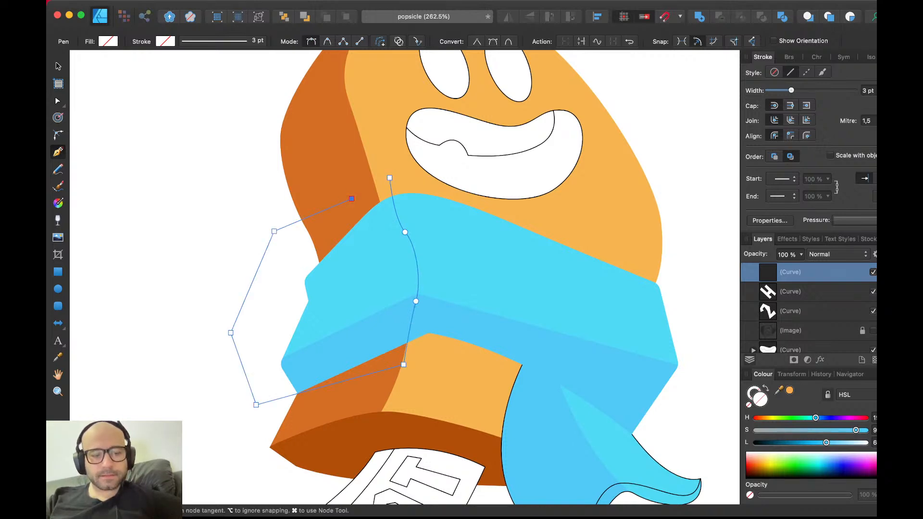
{"action": "left_click", "coordinate": [389, 178]}
- Give the side shape the deeper blue shading style, clip it inside the scarf band and deselect it
{"action": "key", "text": "v"}
{"action": "key", "text": "super+x"}
{"action": "left_click", "coordinate": [435, 260]}
{"action": "key", "text": "alt+super+v"}
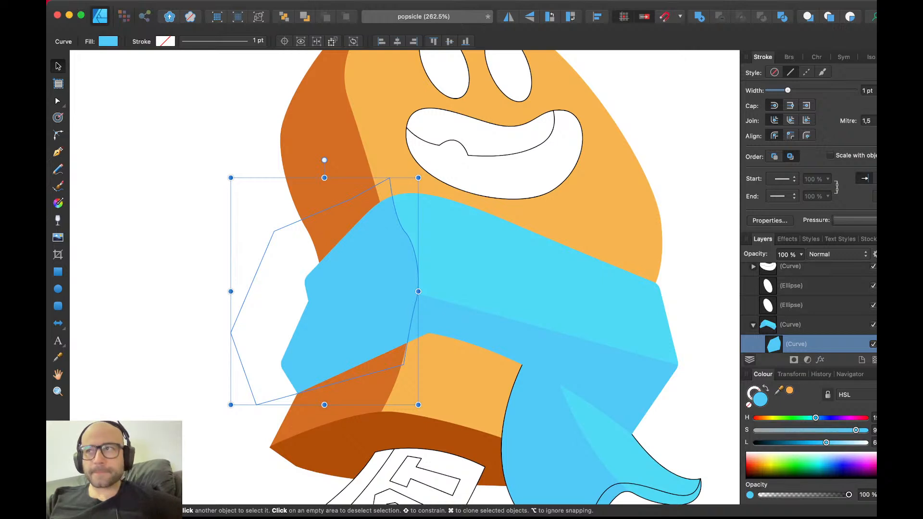
{"action": "scroll", "coordinate": [413, 267], "scroll_direction": "down", "scroll_amount": 4}
{"action": "scroll", "coordinate": [413, 266], "scroll_direction": "up", "scroll_amount": 2}
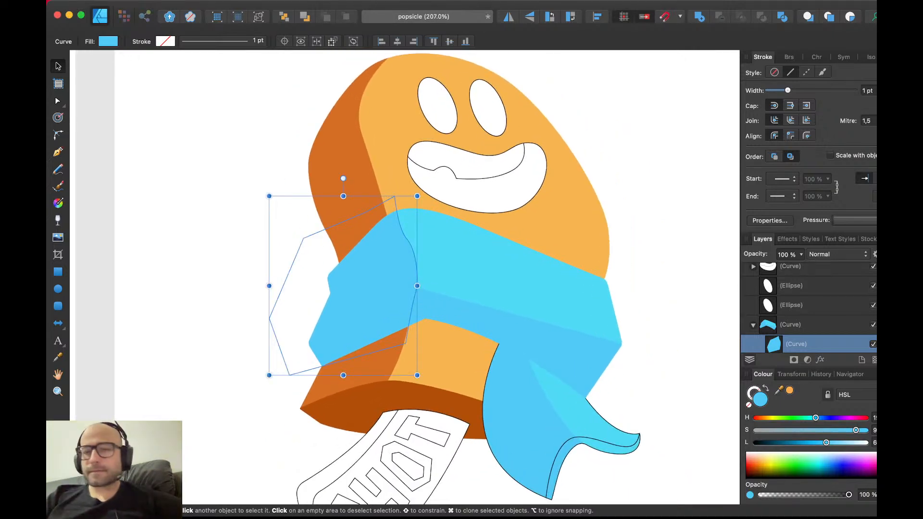
{"action": "key", "text": "super+d"}
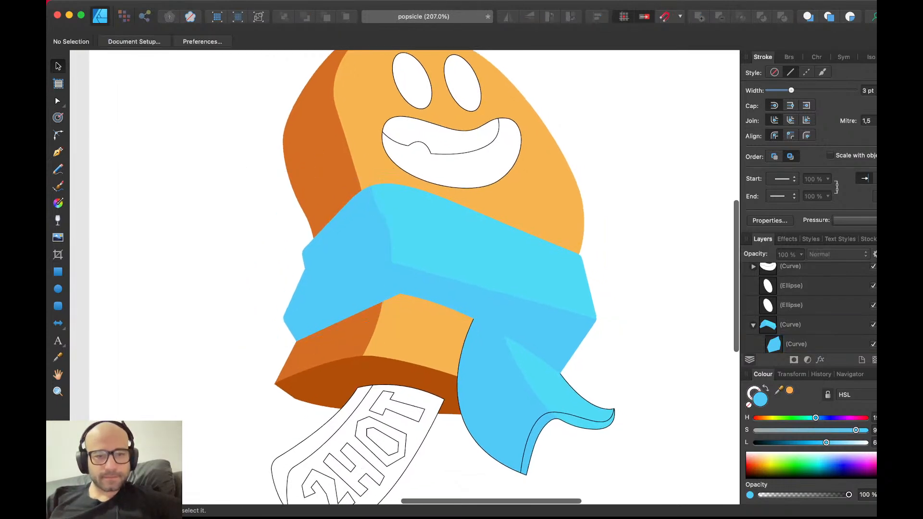
- Darken the scarf band's side shading to a stronger blue and fine-tune its hue
{"action": "scroll", "coordinate": [414, 277], "scroll_direction": "down", "scroll_amount": 2}
{"action": "scroll", "coordinate": [313, 236], "scroll_direction": "down", "scroll_amount": 1}
{"action": "double_click", "coordinate": [313, 236]}
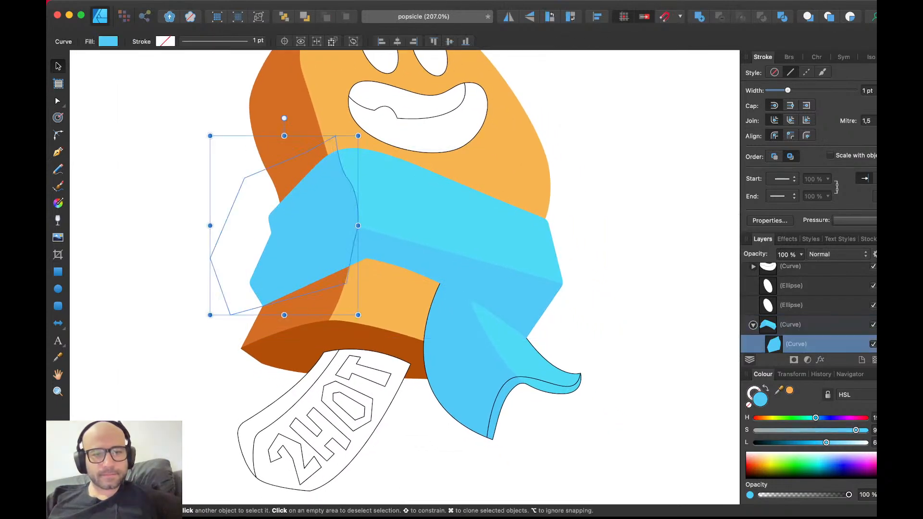
{"action": "left_click_drag", "start_coordinate": [826, 442], "coordinate": [815, 442]}
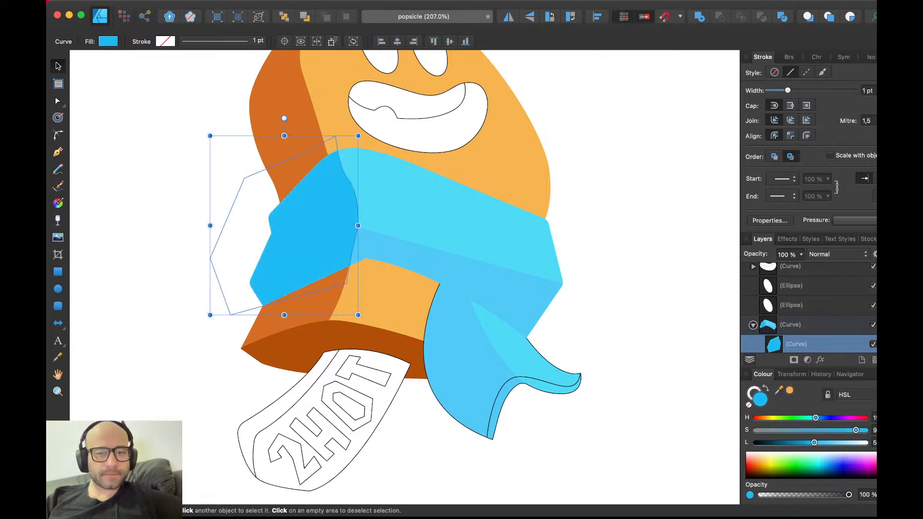
{"action": "left_click_drag", "start_coordinate": [817, 418], "coordinate": [815, 418]}
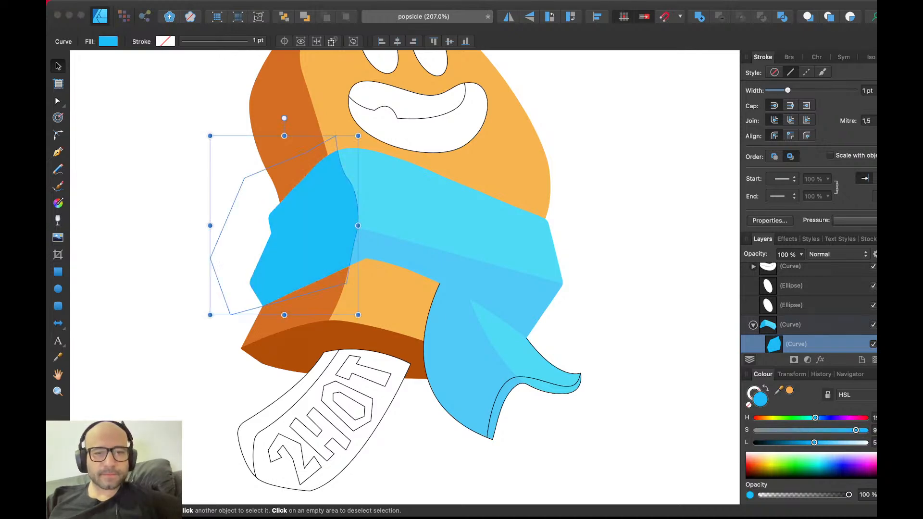
{"action": "left_click_drag", "start_coordinate": [815, 418], "coordinate": [816, 418]}
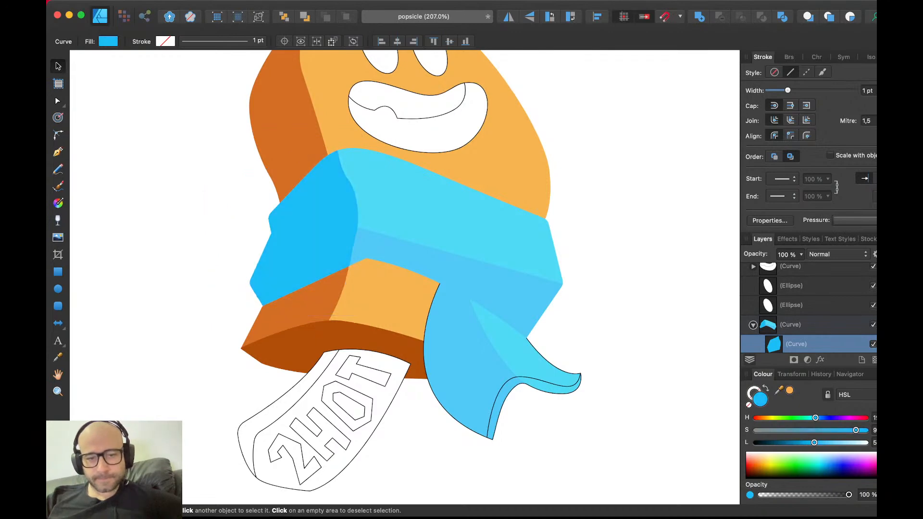
{"action": "left_click", "coordinate": [612, 339]}
- Fill the lower shading of the scarf band with the darker blue sampled from its side shading
{"action": "scroll", "coordinate": [612, 338], "scroll_direction": "down", "scroll_amount": 5}
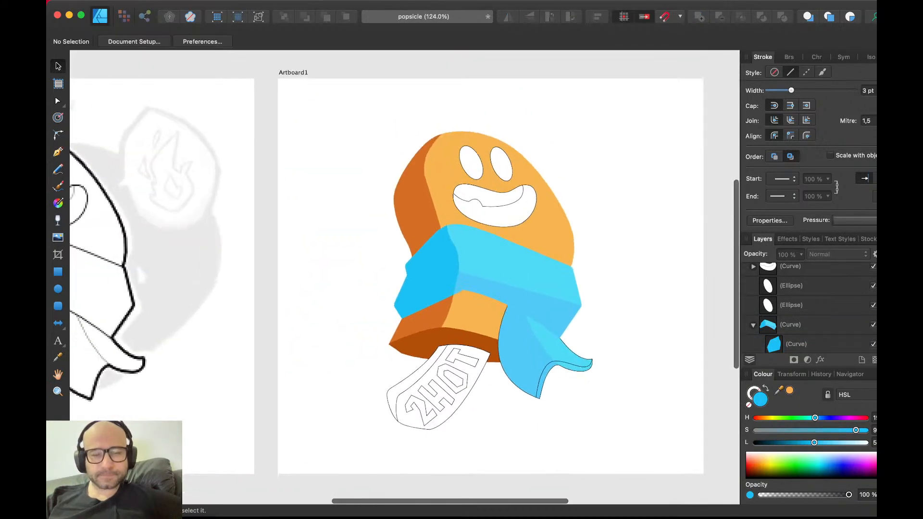
{"action": "scroll", "coordinate": [611, 339], "scroll_direction": "up", "scroll_amount": 2}
{"action": "scroll", "coordinate": [620, 334], "scroll_direction": "up", "scroll_amount": 1}
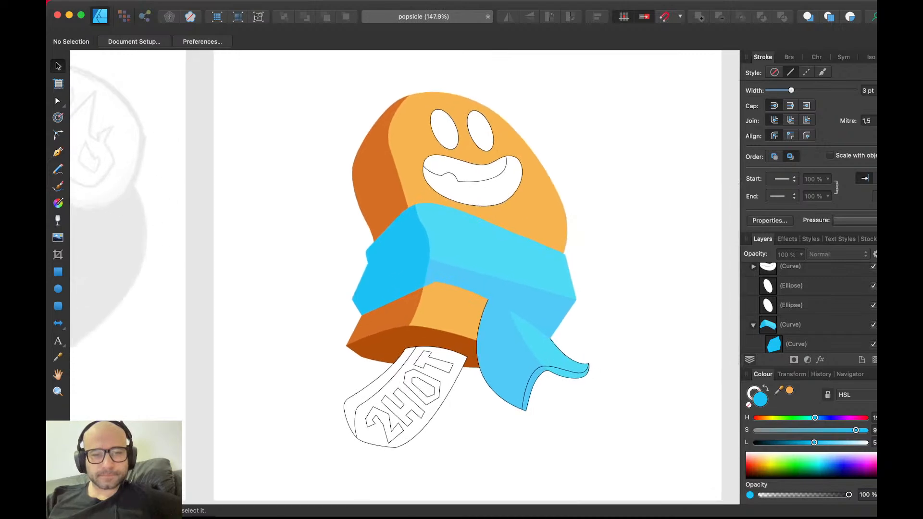
{"action": "scroll", "coordinate": [502, 284], "scroll_direction": "up", "scroll_amount": 5}
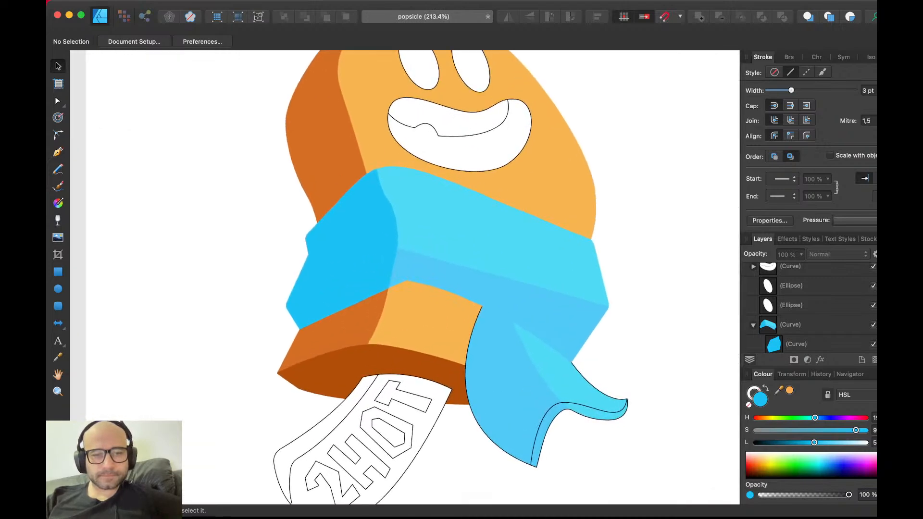
{"action": "double_click", "coordinate": [510, 294]}
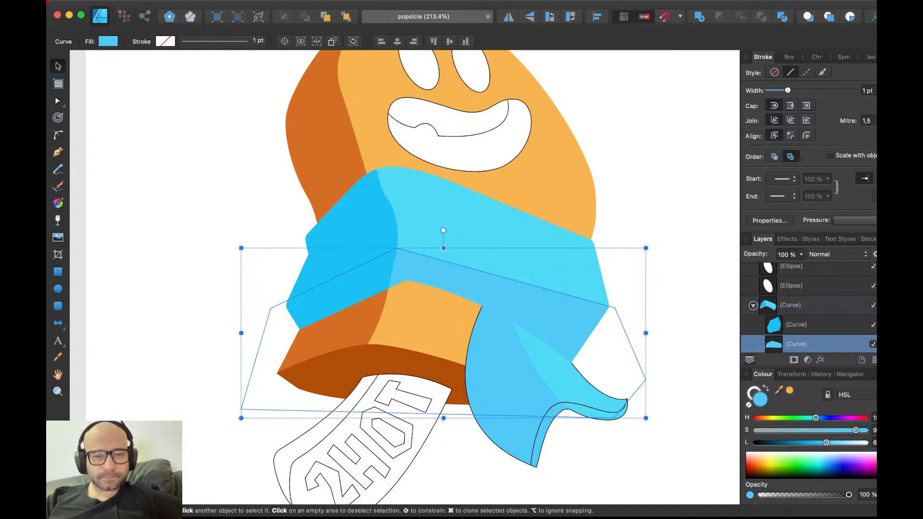
{"action": "left_click_drag", "start_coordinate": [779, 391], "coordinate": [553, 315]}
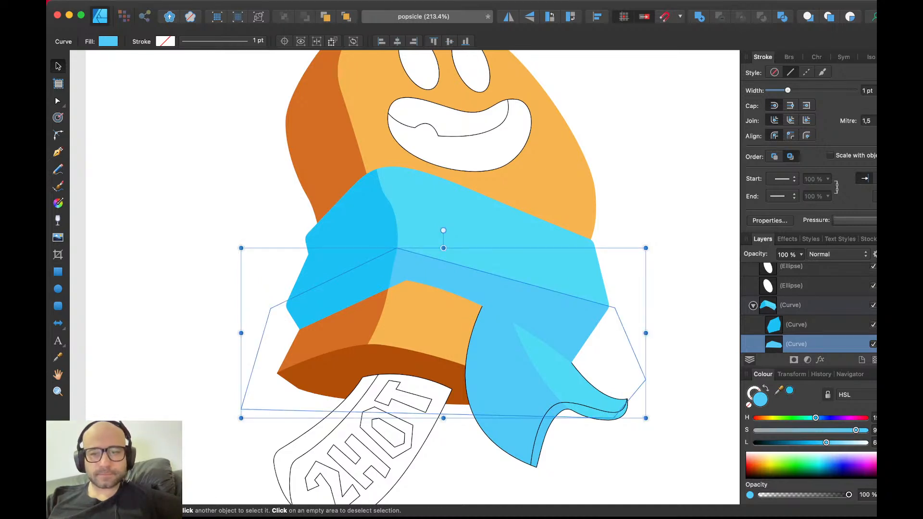
{"action": "left_click", "coordinate": [789, 390]}
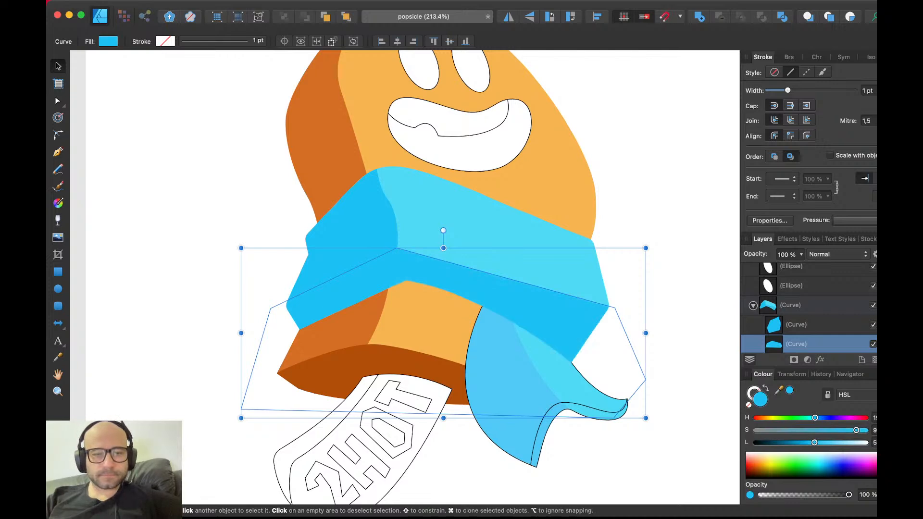
- Apply the darker blue, outline-free style to the scarf tail's front fold and to the thin strip along its lower edge
{"action": "double_click", "coordinate": [535, 374]}
{"action": "key", "text": "super+shift+v"}
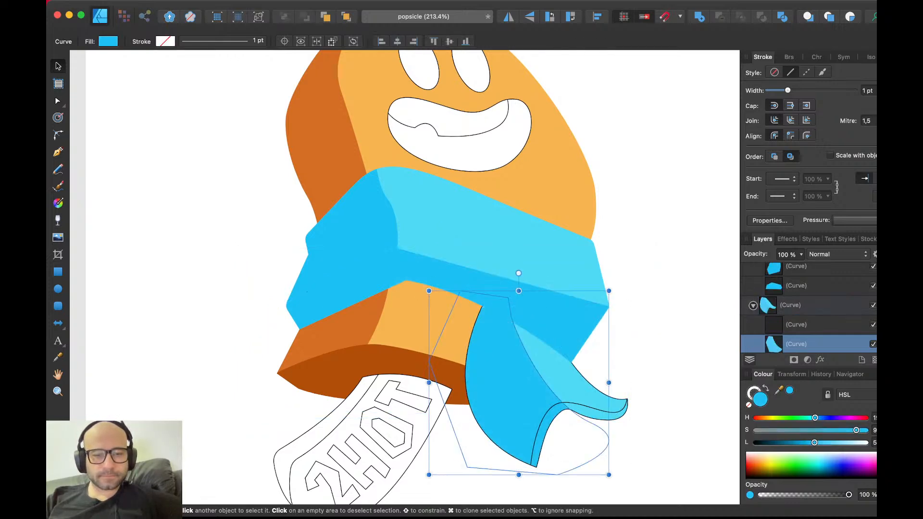
{"action": "double_click", "coordinate": [578, 404]}
{"action": "key", "text": "super+shift+v"}
{"action": "key", "text": "v"}
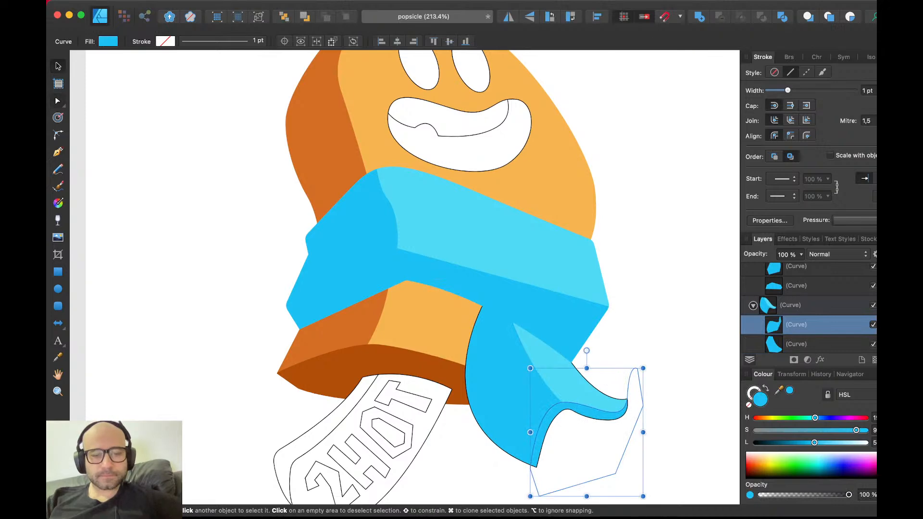
- Remove the black outline from the hanging scarf tail and deselect it
{"action": "left_click", "coordinate": [666, 390]}
{"action": "left_click", "coordinate": [553, 383]}
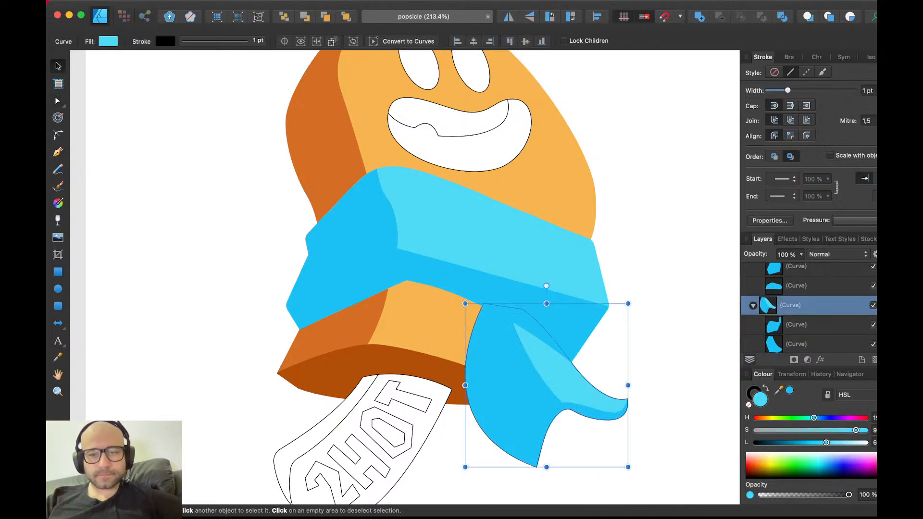
{"action": "key", "text": "super+d"}
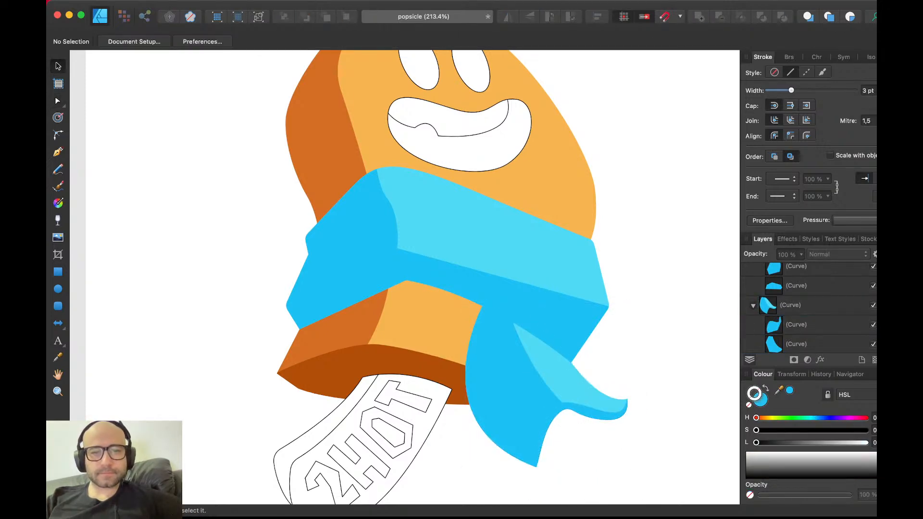
- Recolour the popsicle's main body from orange to a light coral red by adjusting its hue and lightness
{"action": "scroll", "coordinate": [669, 341], "scroll_direction": "down", "scroll_amount": 5}
{"action": "scroll", "coordinate": [668, 340], "scroll_direction": "right", "scroll_amount": 1}
{"action": "scroll", "coordinate": [669, 340], "scroll_direction": "down", "scroll_amount": 1}
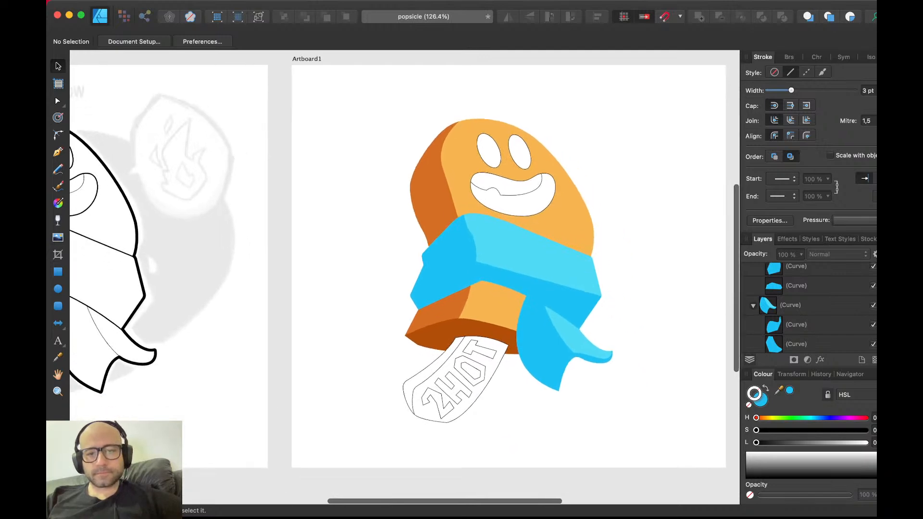
{"action": "scroll", "coordinate": [678, 346], "scroll_direction": "up", "scroll_amount": 2}
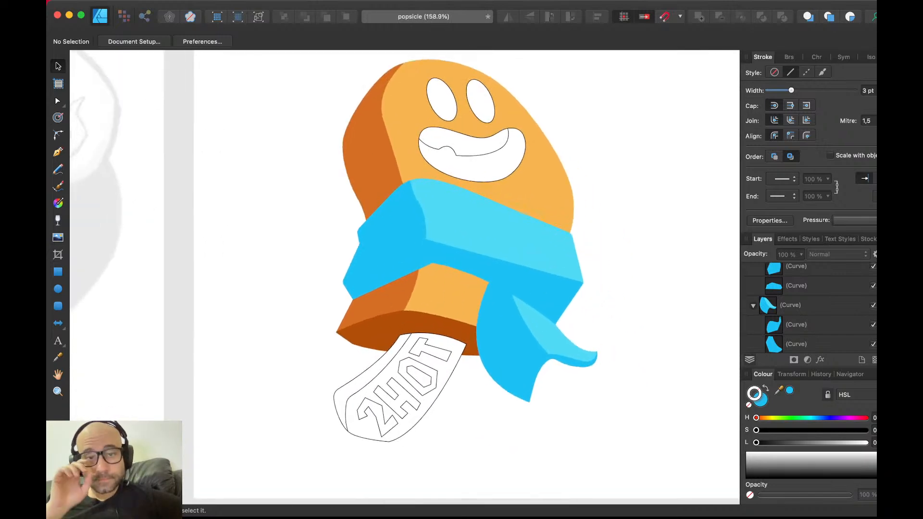
{"action": "scroll", "coordinate": [467, 276], "scroll_direction": "right", "scroll_amount": 1}
{"action": "scroll", "coordinate": [467, 277], "scroll_direction": "up", "scroll_amount": 1}
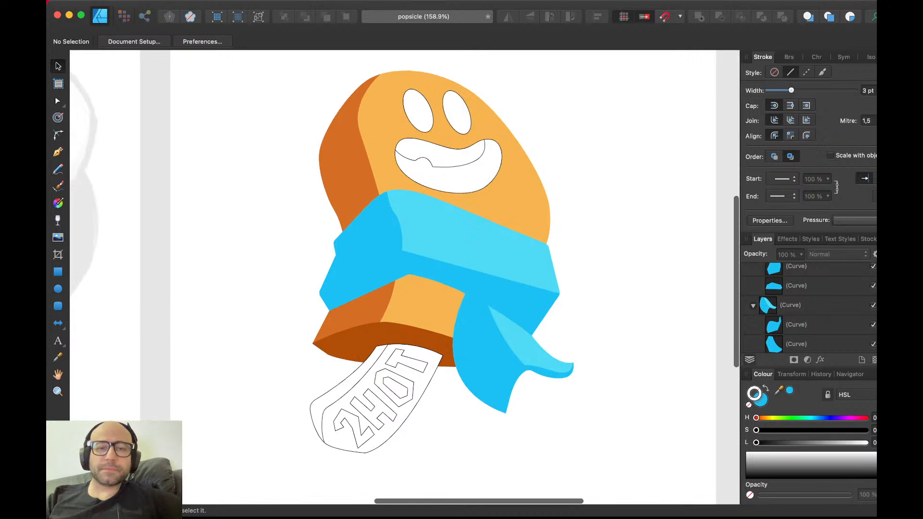
{"action": "left_click", "coordinate": [511, 179]}
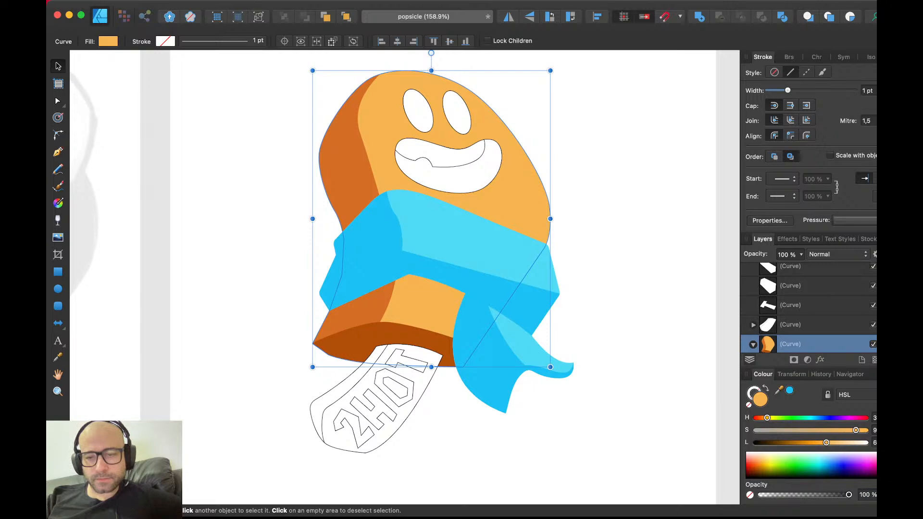
{"action": "left_click_drag", "start_coordinate": [767, 418], "coordinate": [763, 418]}
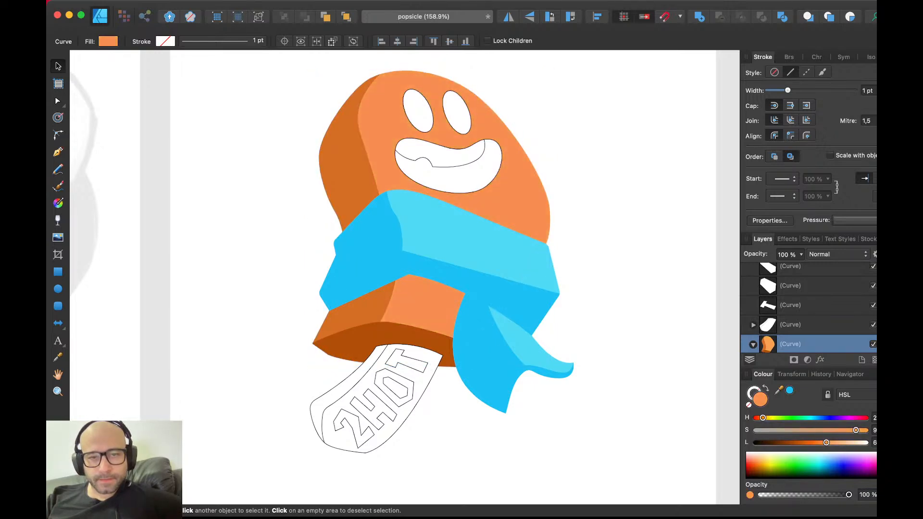
{"action": "left_click_drag", "start_coordinate": [826, 442], "coordinate": [813, 442]}
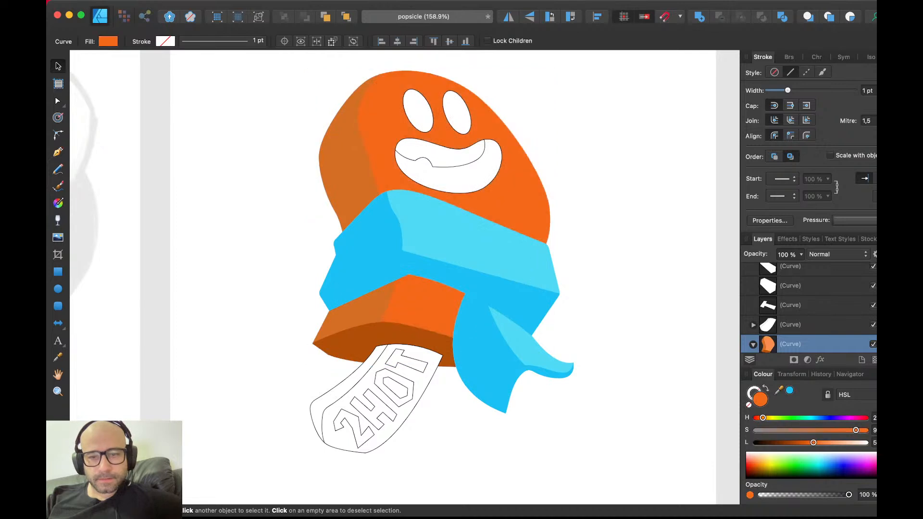
{"action": "left_click_drag", "start_coordinate": [764, 418], "coordinate": [758, 418]}
{"action": "mouse_move", "coordinate": [813, 442]}
{"action": "left_mouse_down"}
{"action": "mouse_move", "coordinate": [866, 431]}
{"action": "mouse_move", "coordinate": [829, 443]}
{"action": "left_mouse_up"}
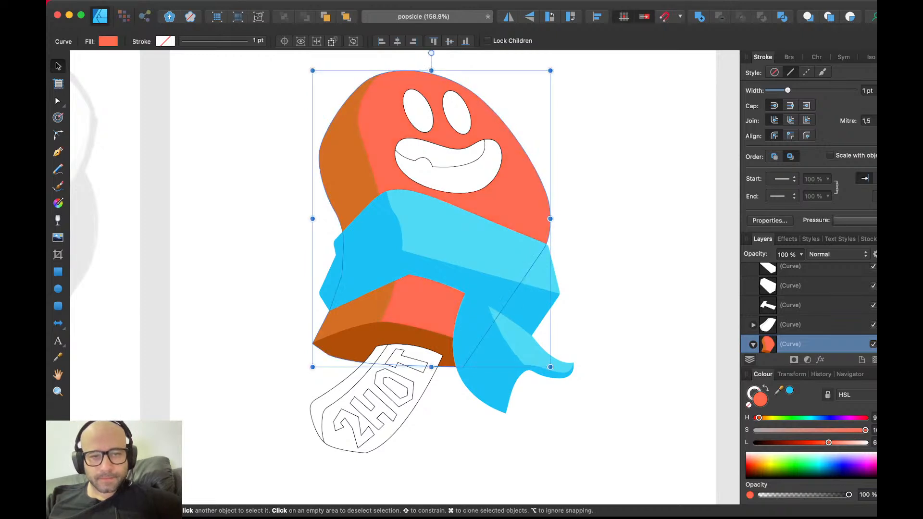
- Shift the body's side shading to a deep red and apply the same style to the underside shading
{"action": "double_click", "coordinate": [340, 159]}
{"action": "left_click_drag", "start_coordinate": [764, 418], "coordinate": [757, 418]}
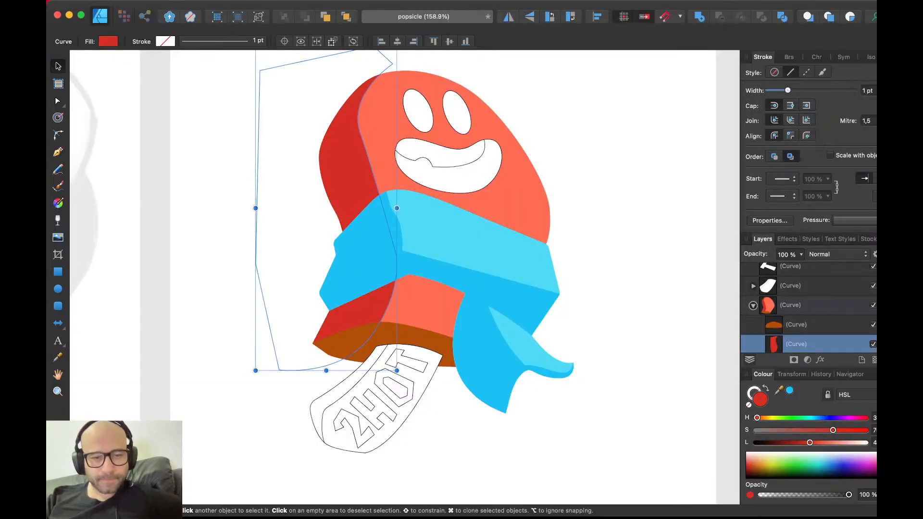
{"action": "left_click", "coordinate": [351, 344]}
{"action": "key", "text": "super+shift+v"}
{"action": "key", "text": "Escape"}
- Examine the recoloured red body against the blue scarf
{"action": "scroll", "coordinate": [404, 279], "scroll_direction": "down", "scroll_amount": 1}
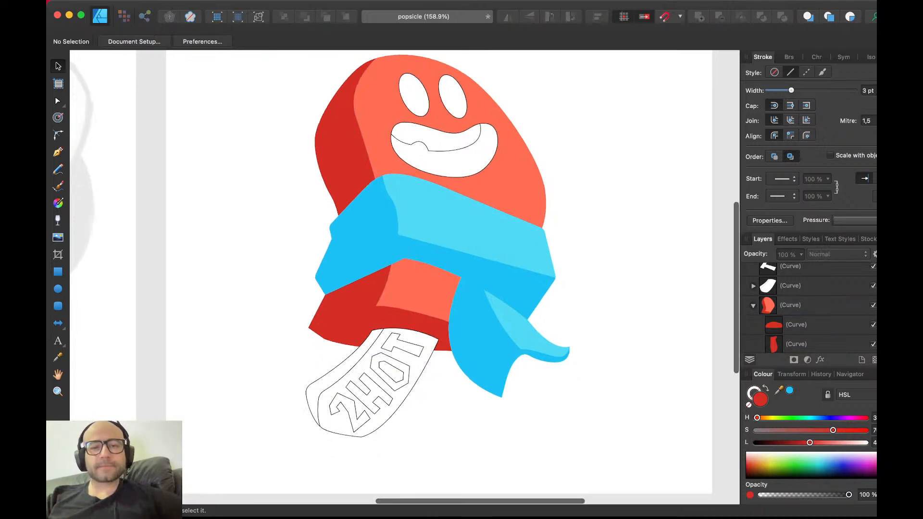
{"action": "scroll", "coordinate": [404, 279], "scroll_direction": "down", "scroll_amount": 2}
{"action": "scroll", "coordinate": [404, 279], "scroll_direction": "up", "scroll_amount": 2}
{"action": "scroll", "coordinate": [404, 279], "scroll_direction": "up", "scroll_amount": 2}
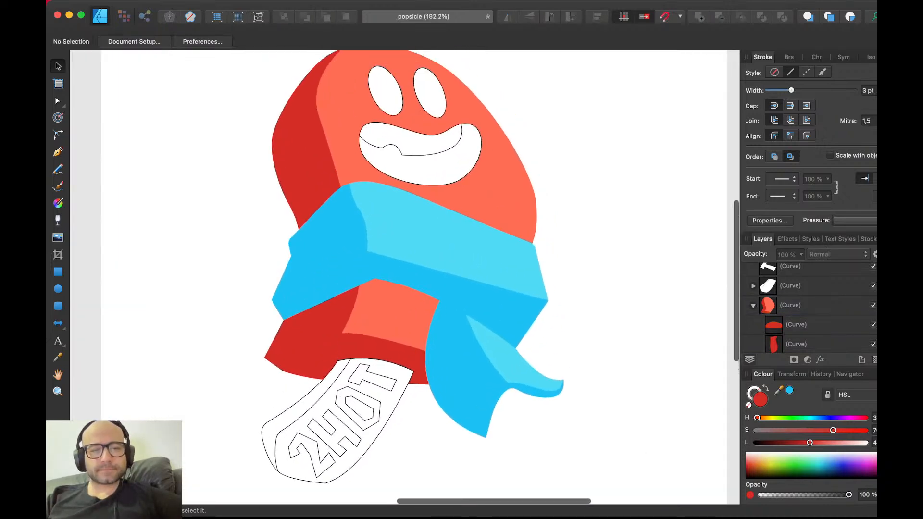
{"action": "left_click", "coordinate": [391, 313]}
{"action": "key", "text": "shift+Right"}
{"action": "key", "text": "shift+Left"}
{"action": "key", "text": "shift+Right"}
{"action": "key", "text": "shift+Right"}
{"action": "key", "text": "shift+Left"}
{"action": "scroll", "coordinate": [375, 339], "scroll_direction": "up", "scroll_amount": 2}
{"action": "scroll", "coordinate": [375, 339], "scroll_direction": "right", "scroll_amount": 2}
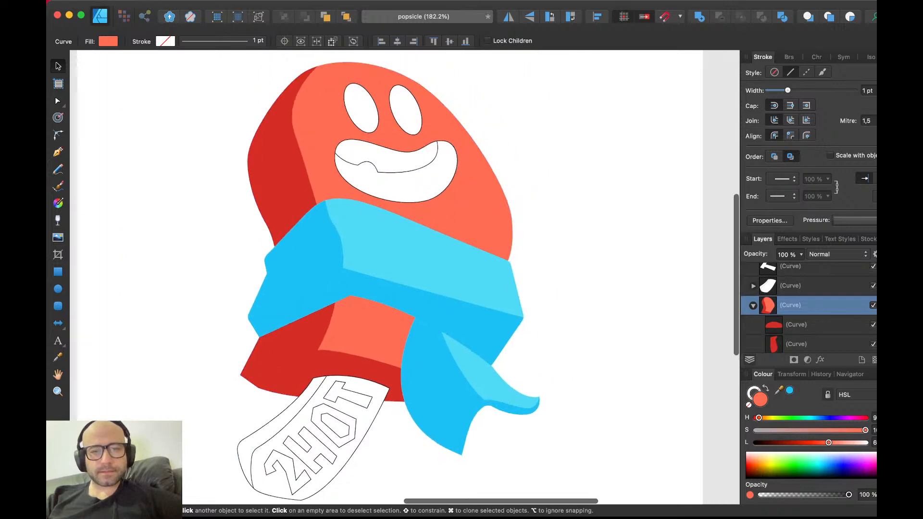
{"action": "scroll", "coordinate": [375, 339], "scroll_direction": "down", "scroll_amount": 1}
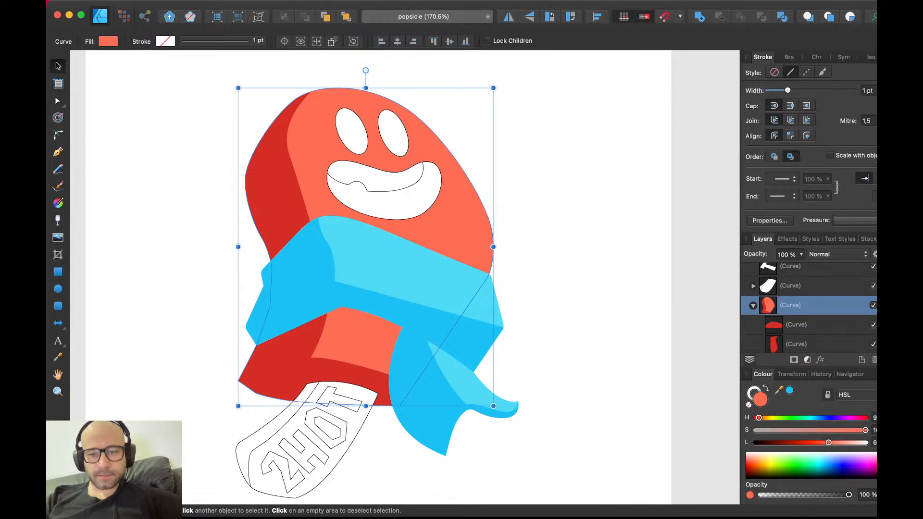
- Add an HSL Shift adjustment to the red popsicle body, shifting its colours towards orange
{"action": "key", "text": "super+u"}
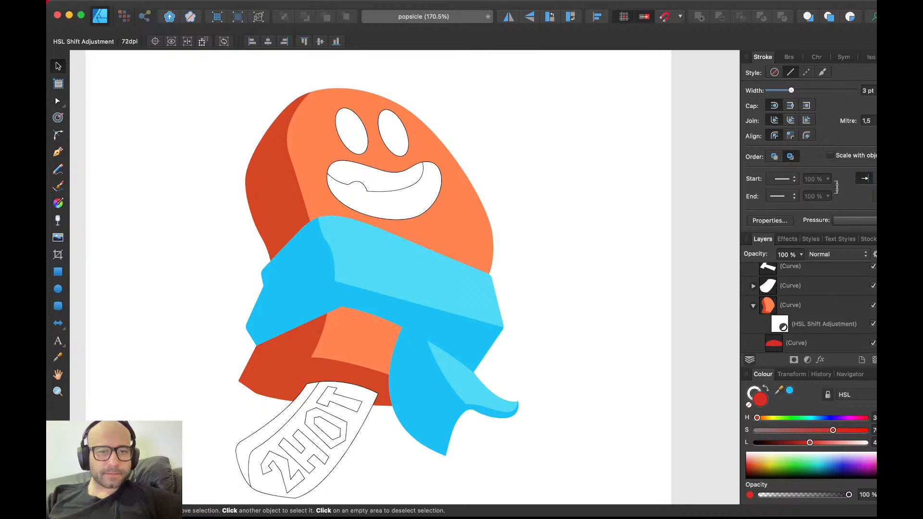
{"action": "left_click", "coordinate": [272, 178]}
{"action": "left_click", "coordinate": [568, 182]}
- Duplicate the popsicle body and place the copy beside the original as a colour reference
{"action": "left_click", "coordinate": [433, 164]}
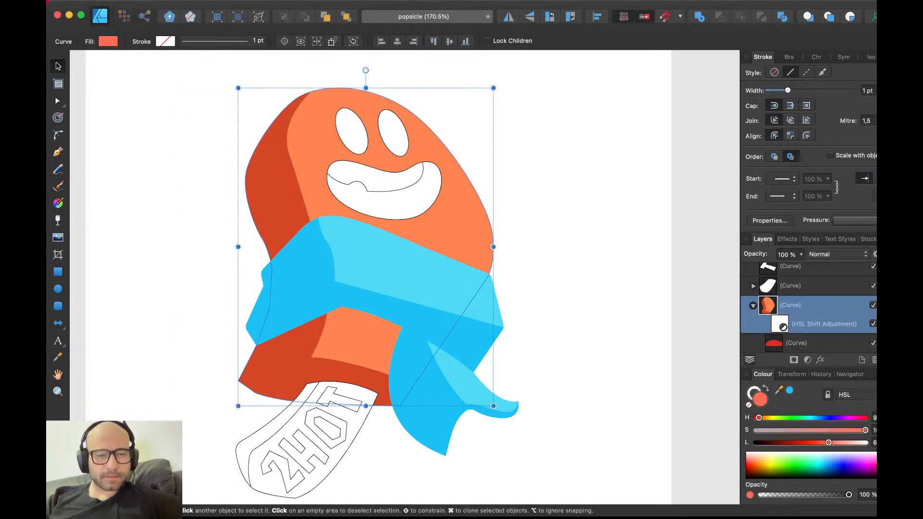
{"action": "key", "text": "super+j"}
{"action": "left_click_drag", "start_coordinate": [432, 164], "coordinate": [691, 164]}
- Fill the original body's main shape with the light orange sampled from the copy's front face
{"action": "left_click", "coordinate": [447, 192]}
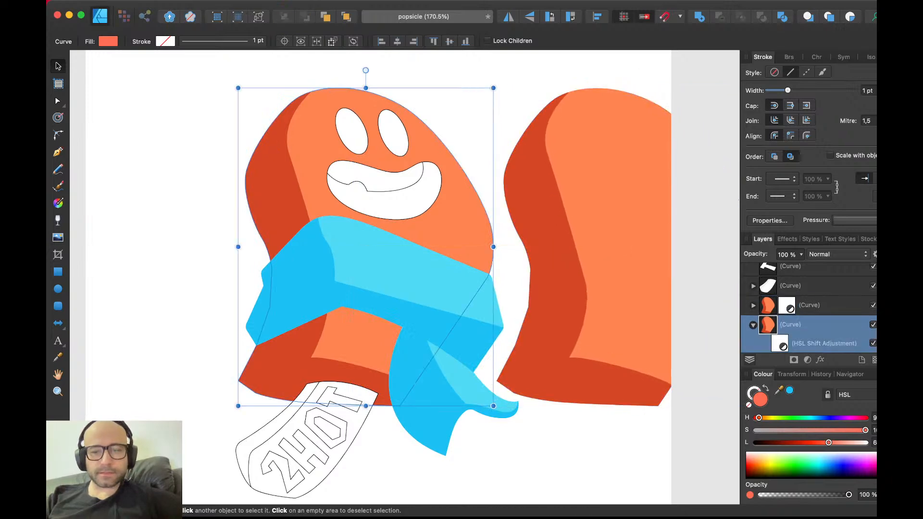
{"action": "left_click_drag", "start_coordinate": [779, 390], "coordinate": [630, 308]}
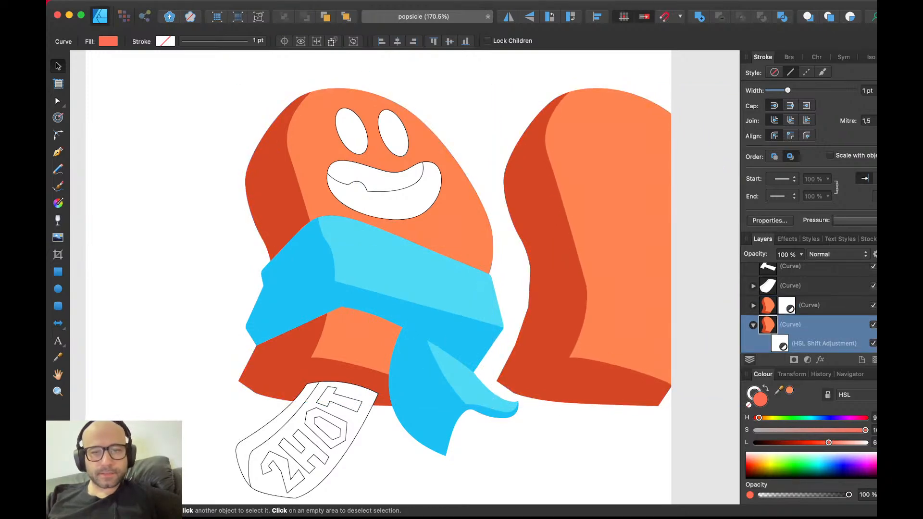
{"action": "left_click", "coordinate": [790, 391]}
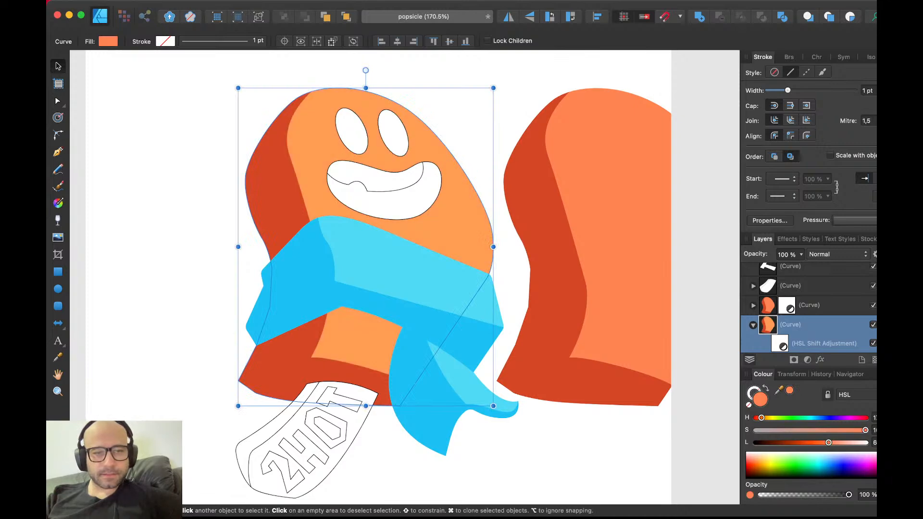
- Fill the original body's side shading shape with the dark orange-red sampled from the copy's side
{"action": "double_click", "coordinate": [272, 182]}
{"action": "left_click_drag", "start_coordinate": [779, 391], "coordinate": [553, 308]}
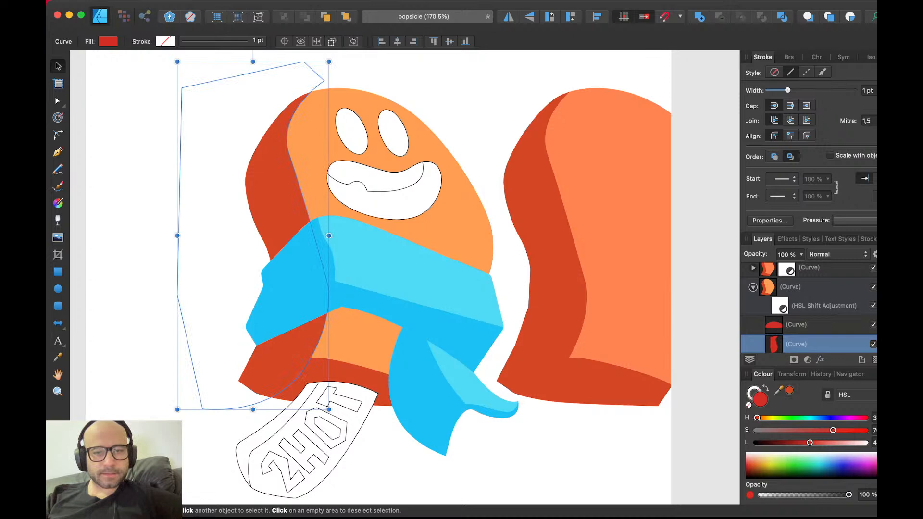
{"action": "left_click", "coordinate": [789, 390]}
- Fill the shading shape along the original body's lower edge with the copy's dark orange-red, then deselect it
{"action": "left_click", "coordinate": [289, 379]}
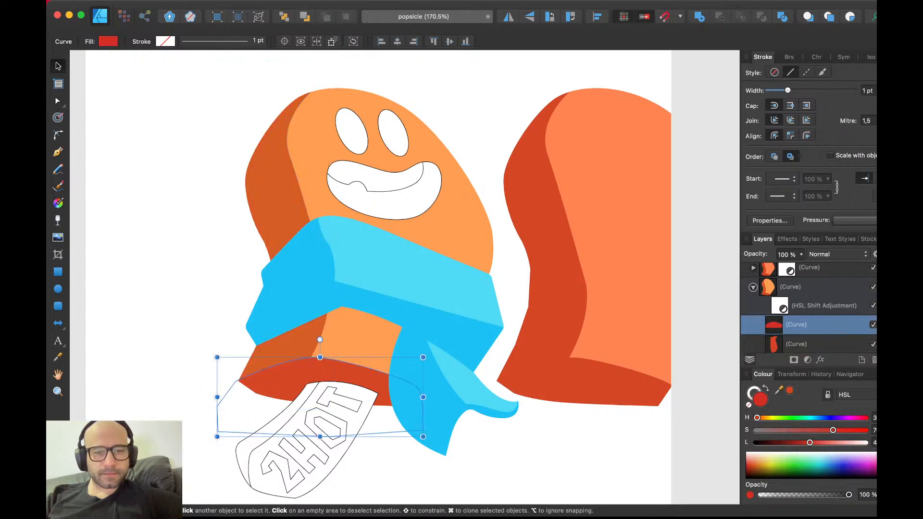
{"action": "left_click_drag", "start_coordinate": [779, 391], "coordinate": [625, 385]}
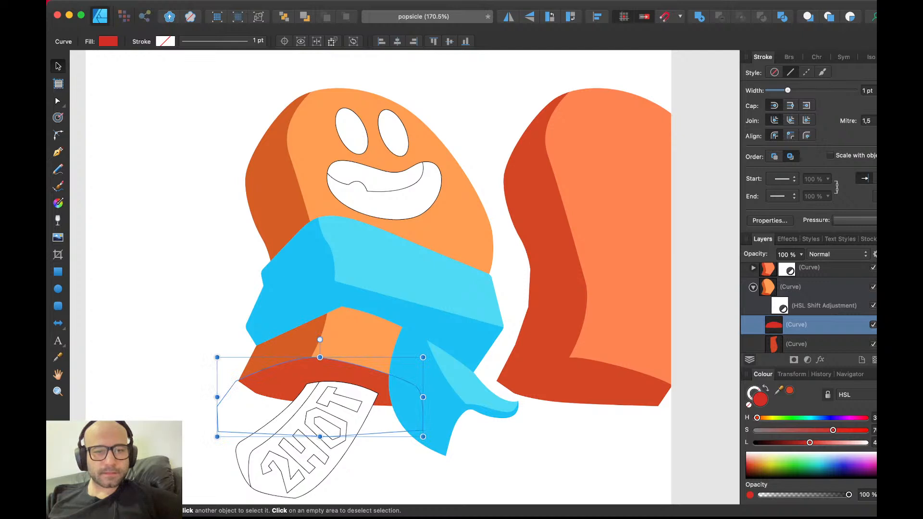
{"action": "left_click", "coordinate": [789, 390]}
{"action": "key", "text": "Escape"}
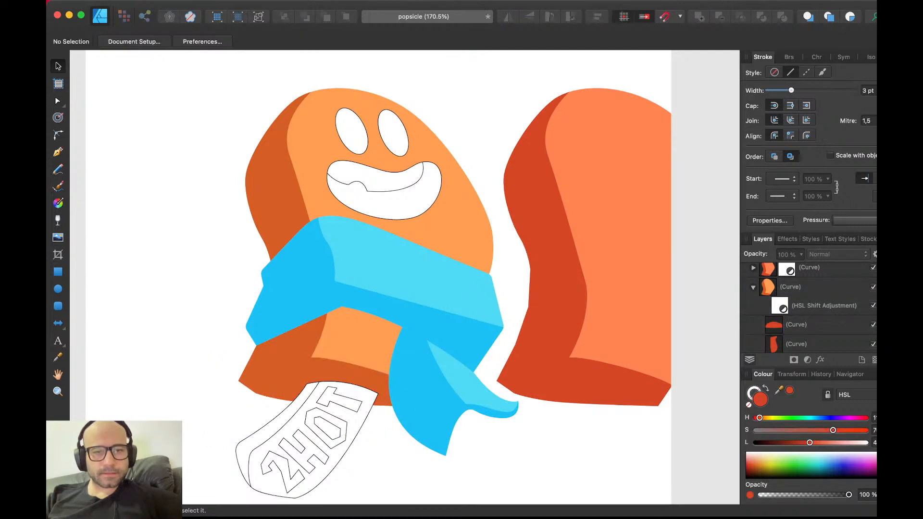
- Turn off the HSL Shift adjustment on the original body and delete the reference copy
{"action": "left_click", "coordinate": [450, 202]}
{"action": "left_click", "coordinate": [825, 306]}
{"action": "left_click", "coordinate": [813, 325]}
{"action": "left_click", "coordinate": [808, 287]}
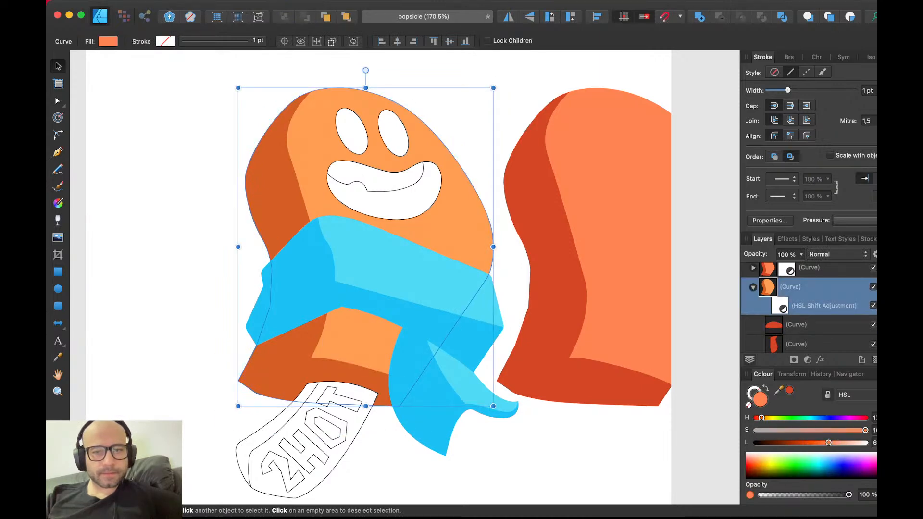
{"action": "left_click", "coordinate": [874, 306]}
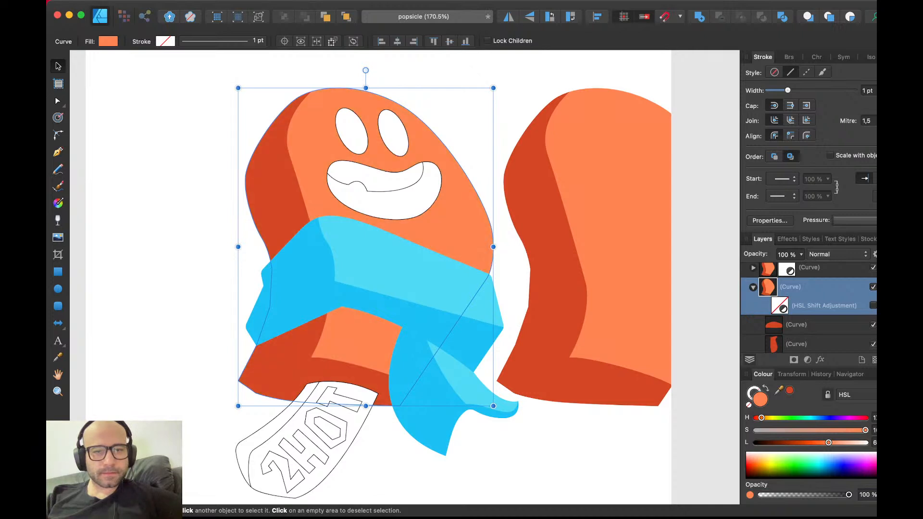
{"action": "left_click", "coordinate": [611, 231]}
{"action": "key", "text": "Delete"}
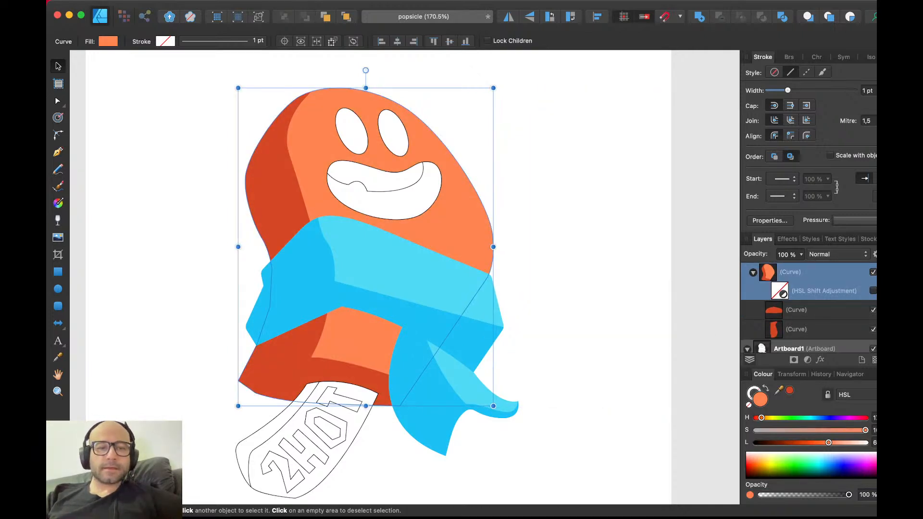
- Fill the popsicle stick with the body's sampled orange and shift its hue to a yellower orange
{"action": "scroll", "coordinate": [365, 240], "scroll_direction": "down", "scroll_amount": 2}
{"action": "left_click", "coordinate": [331, 380]}
{"action": "scroll", "coordinate": [331, 380], "scroll_direction": "up", "scroll_amount": 3}
{"action": "left_click", "coordinate": [310, 416]}
{"action": "scroll", "coordinate": [404, 277], "scroll_direction": "down", "scroll_amount": 3}
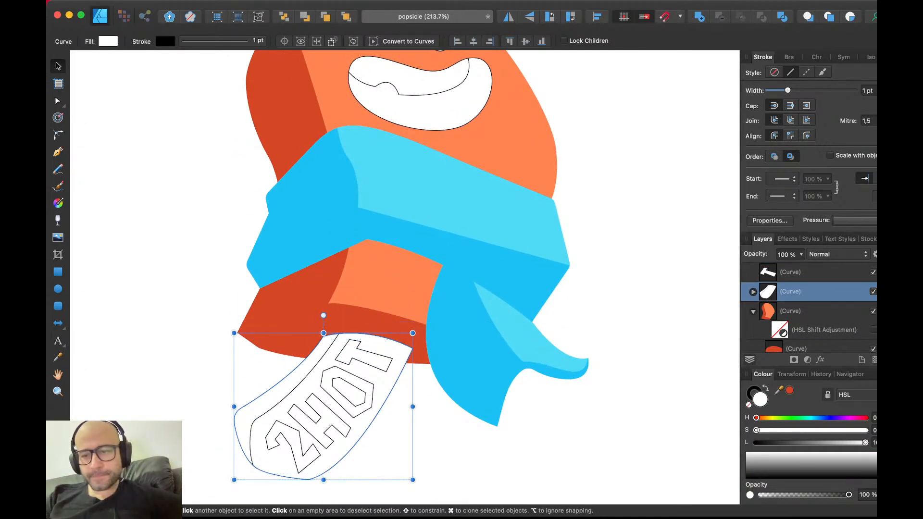
{"action": "left_click_drag", "start_coordinate": [779, 390], "coordinate": [394, 284]}
{"action": "left_click", "coordinate": [790, 390]}
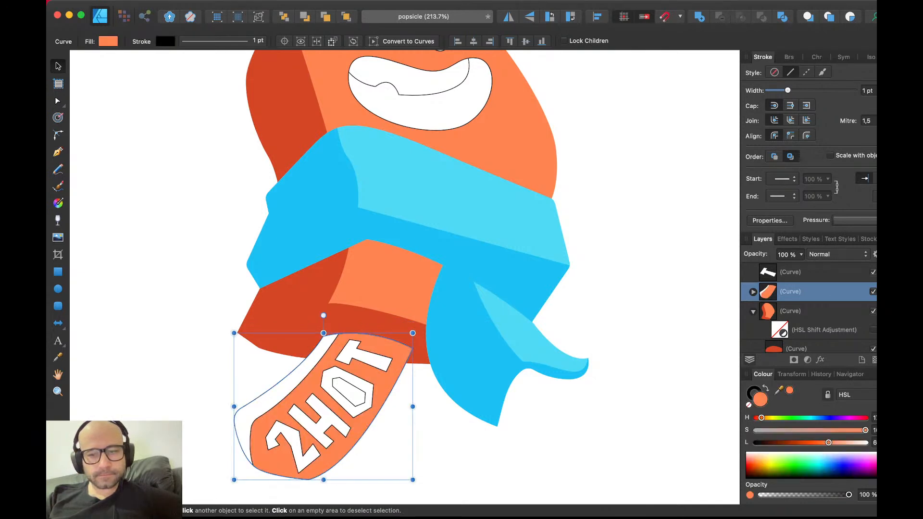
{"action": "left_click_drag", "start_coordinate": [762, 418], "coordinate": [767, 418]}
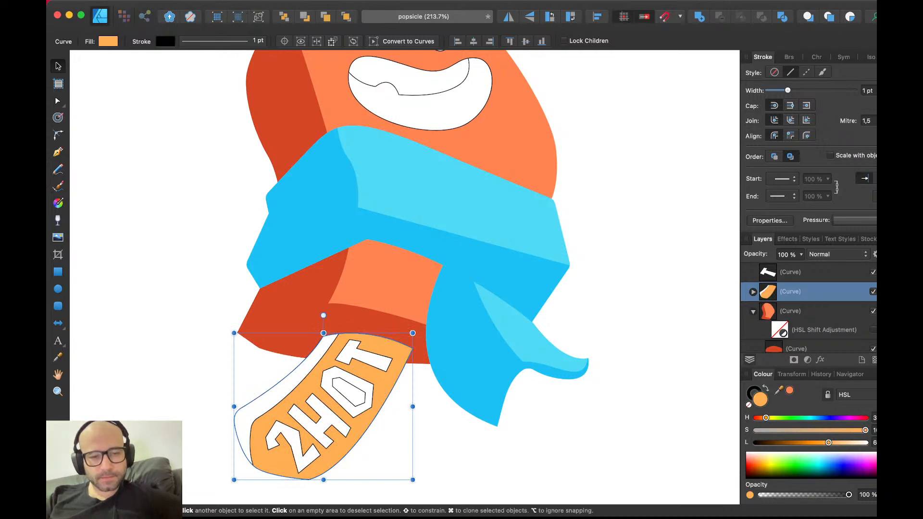
- Give the stick's side shading shape the stick's orange style, then lower its lightness and saturation to make it brown
{"action": "double_click", "coordinate": [284, 387]}
{"action": "key", "text": "super+shift+v"}
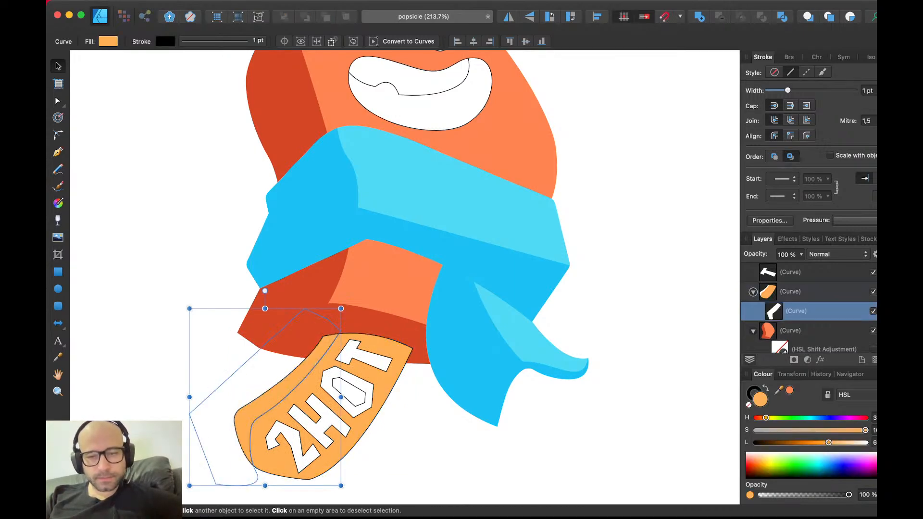
{"action": "left_click_drag", "start_coordinate": [828, 442], "coordinate": [810, 443]}
{"action": "left_click_drag", "start_coordinate": [866, 431], "coordinate": [818, 430]}
- Subtract the inner shape from the letter O on the stick so that its centre is cut out
{"action": "scroll", "coordinate": [337, 370], "scroll_direction": "up", "scroll_amount": 3}
{"action": "left_click", "coordinate": [353, 398]}
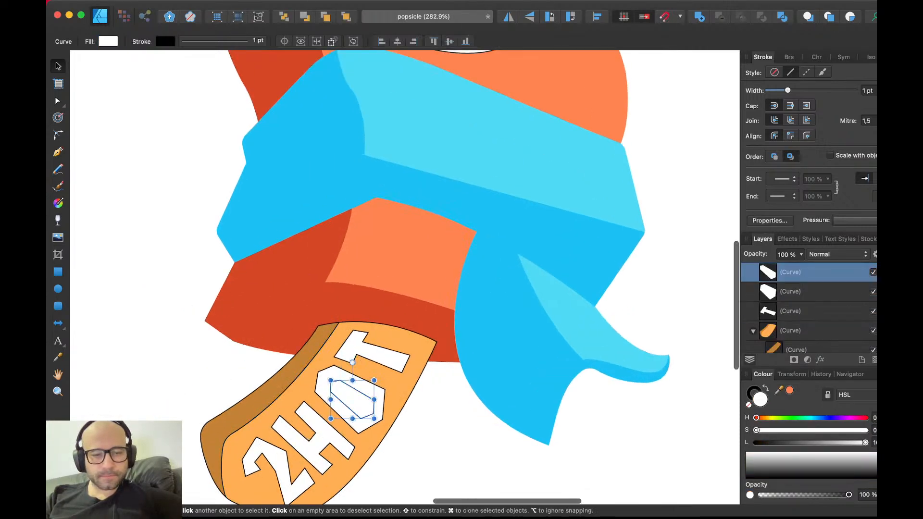
{"action": "left_click", "coordinate": [392, 394]}
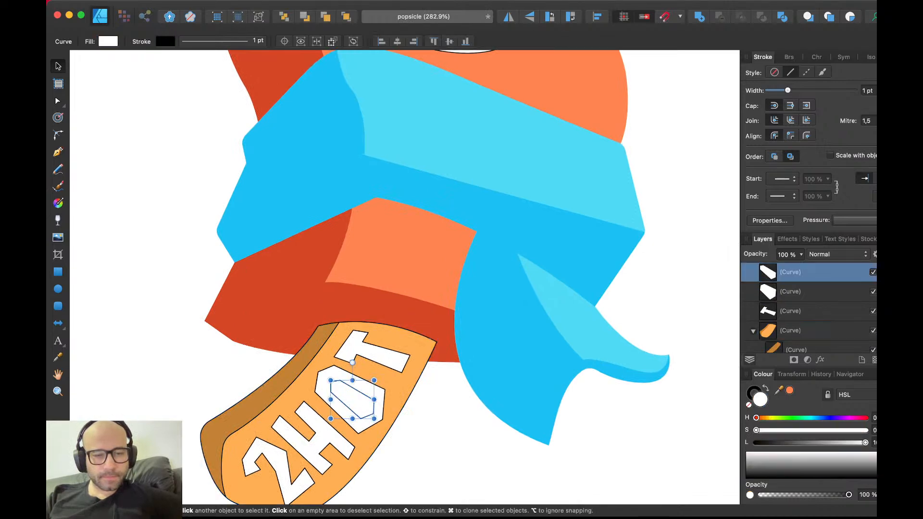
{"action": "left_click", "coordinate": [347, 398]}
{"action": "scroll", "coordinate": [347, 398], "scroll_direction": "up", "scroll_amount": 5}
{"action": "left_click", "coordinate": [336, 417], "text": "shift"}
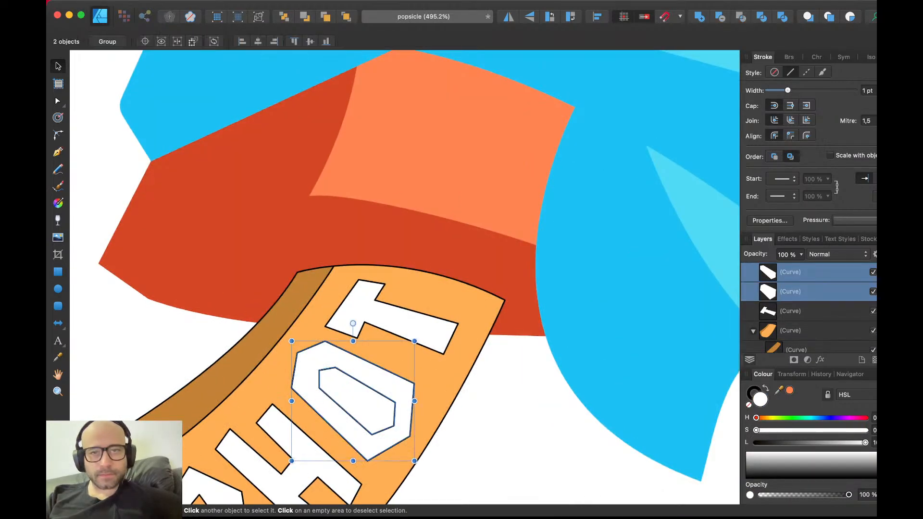
{"action": "left_click", "coordinate": [720, 17]}
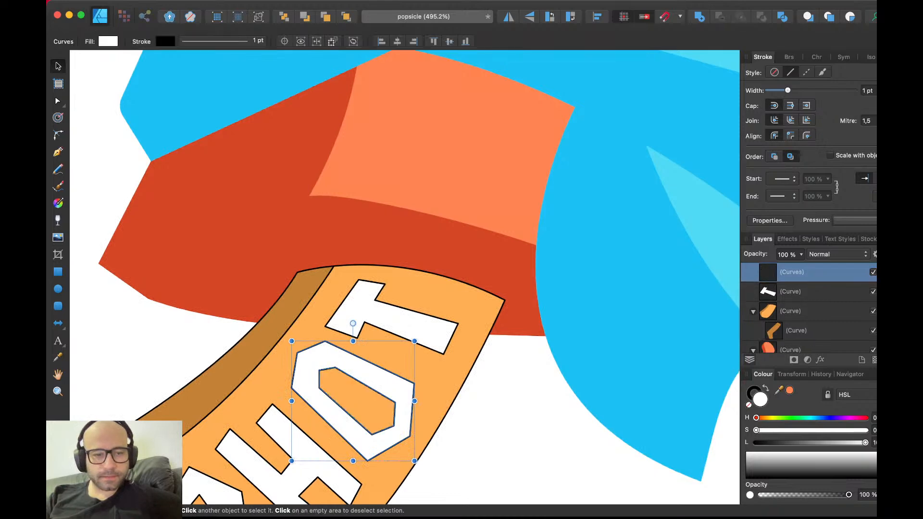
{"action": "scroll", "coordinate": [329, 290], "scroll_direction": "down", "scroll_amount": 5}
{"action": "key", "text": "Escape"}
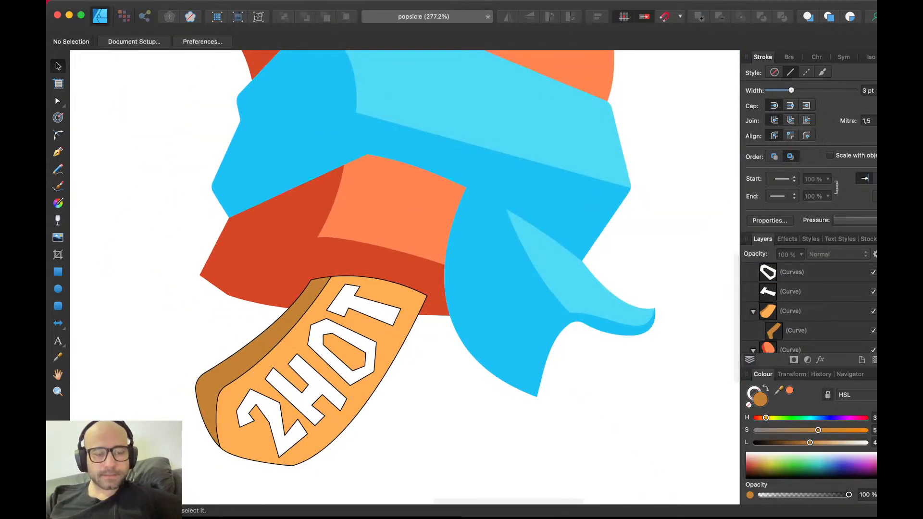
- Remove the black outline from the main stick shape
{"action": "scroll", "coordinate": [404, 276], "scroll_direction": "down", "scroll_amount": 1}
{"action": "left_click", "coordinate": [329, 345]}
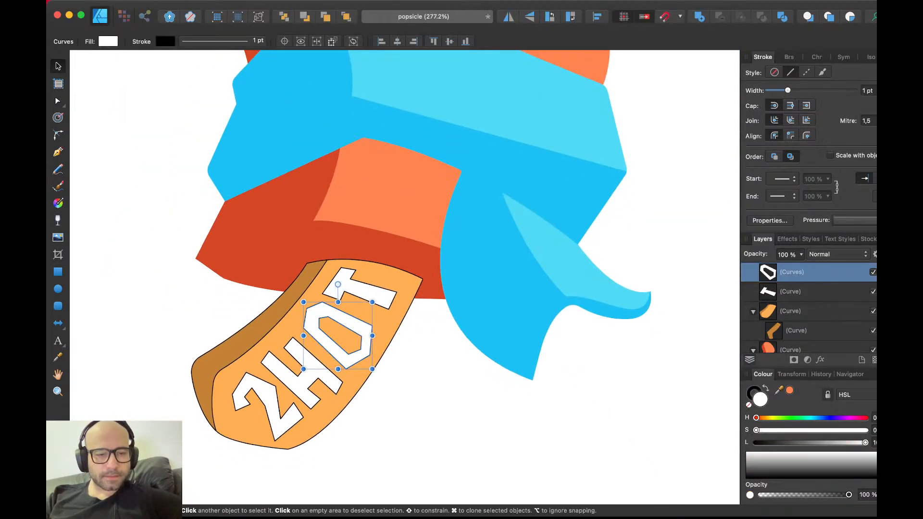
{"action": "left_click", "coordinate": [341, 336]}
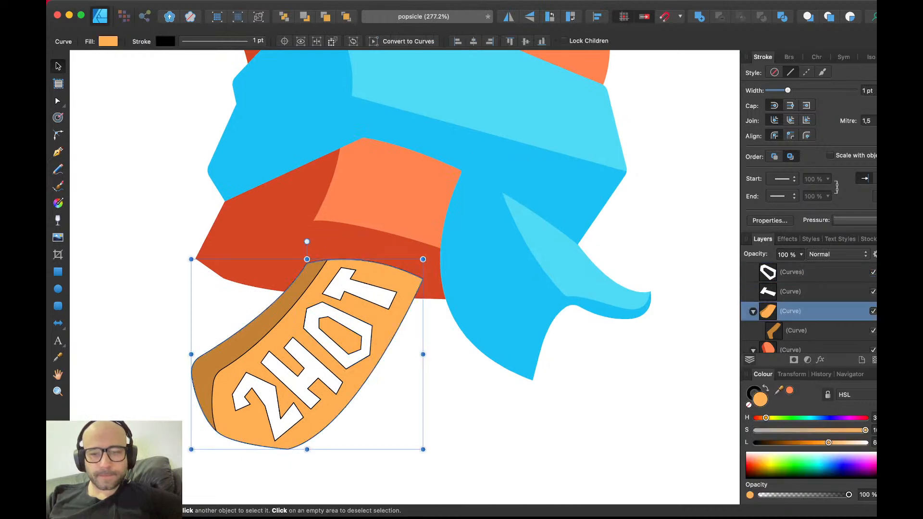
{"action": "key", "text": "x"}
{"action": "key", "text": "slash"}
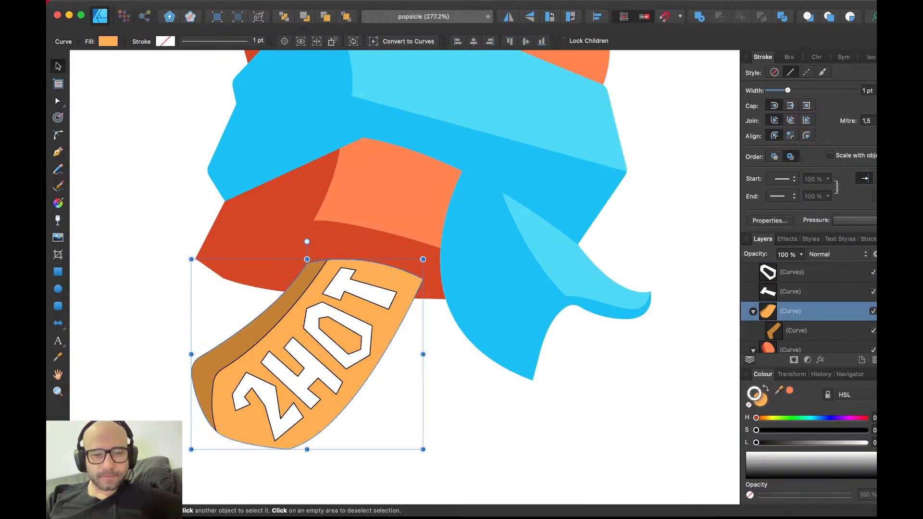
- Remove the black outline from the stick's brown side shading shape and deselect it
{"action": "key", "text": "a"}
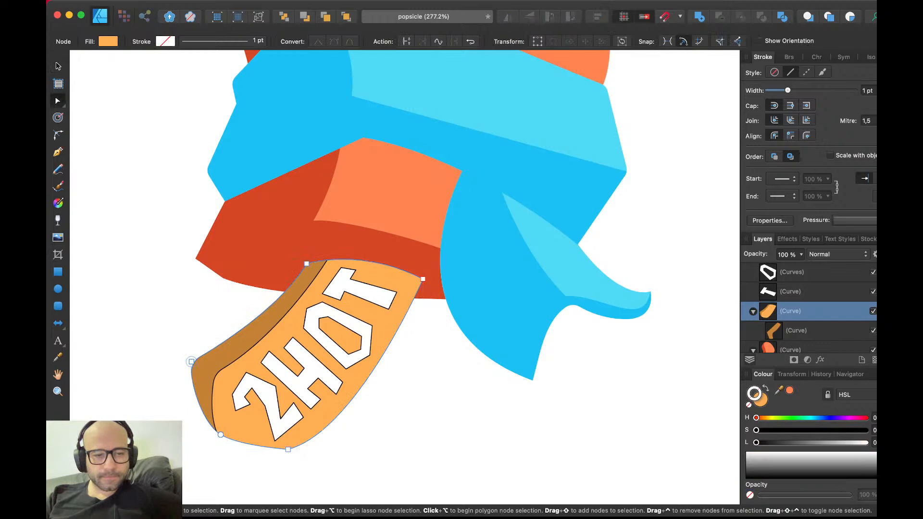
{"action": "left_click", "coordinate": [259, 328]}
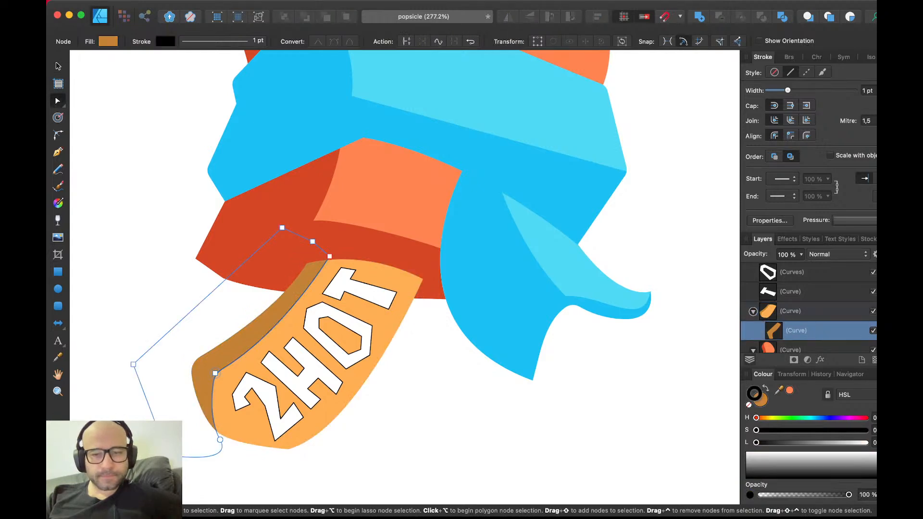
{"action": "key", "text": "slash"}
{"action": "key", "text": "v"}
{"action": "key", "text": "Escape"}
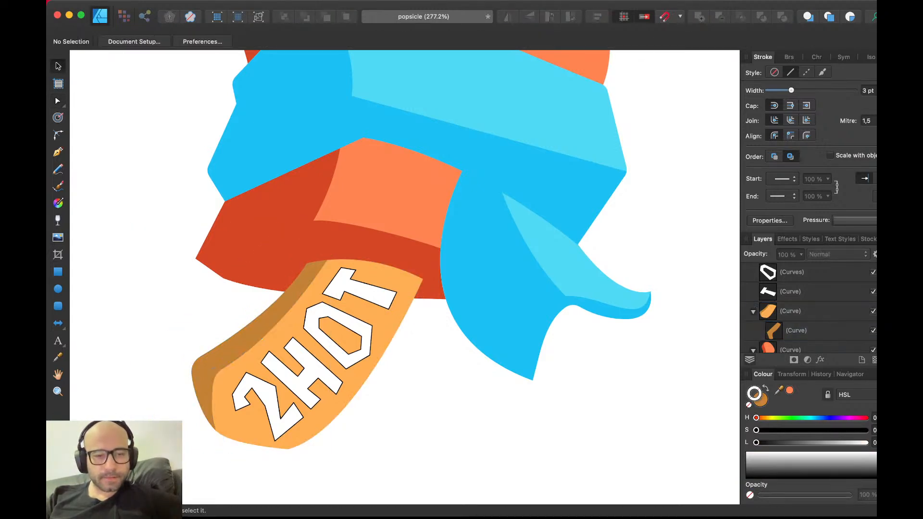
{"action": "key", "text": "super+v"}
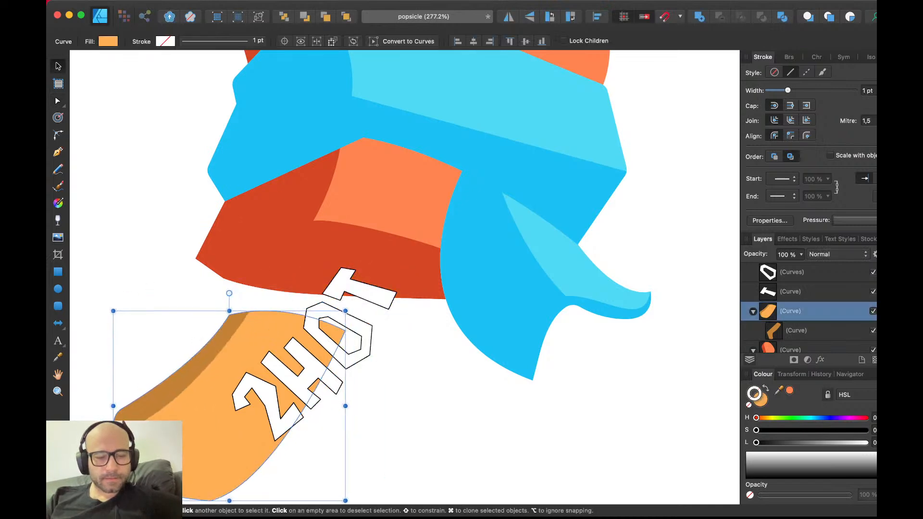
{"action": "key", "text": "super+z"}
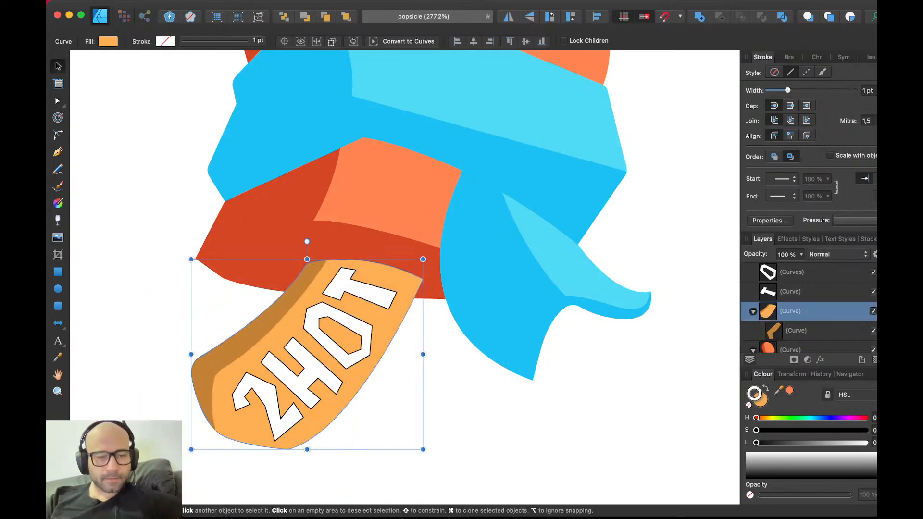
{"action": "left_click_drag", "start_coordinate": [382, 336], "coordinate": [472, 346]}
{"action": "key", "text": "super+z"}
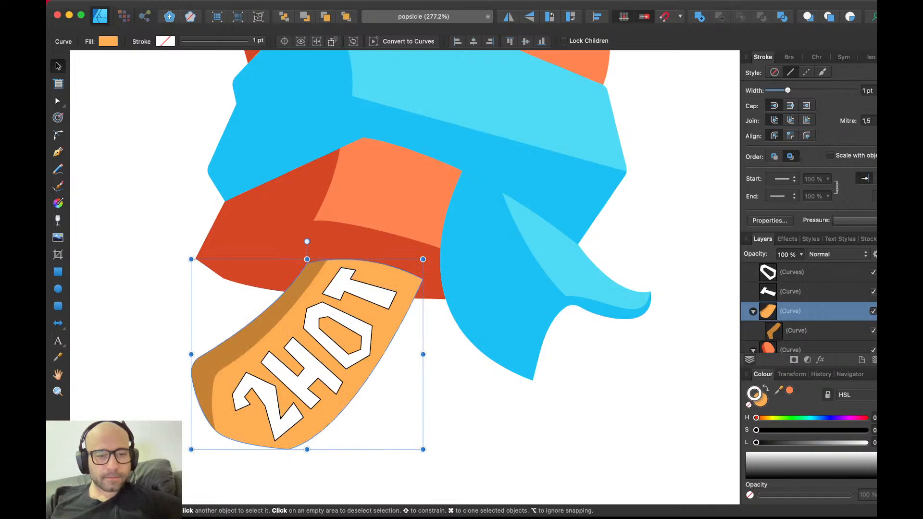
- Deselect the stick and save the document
{"action": "key", "text": "Escape"}
{"action": "key", "text": "super+s"}
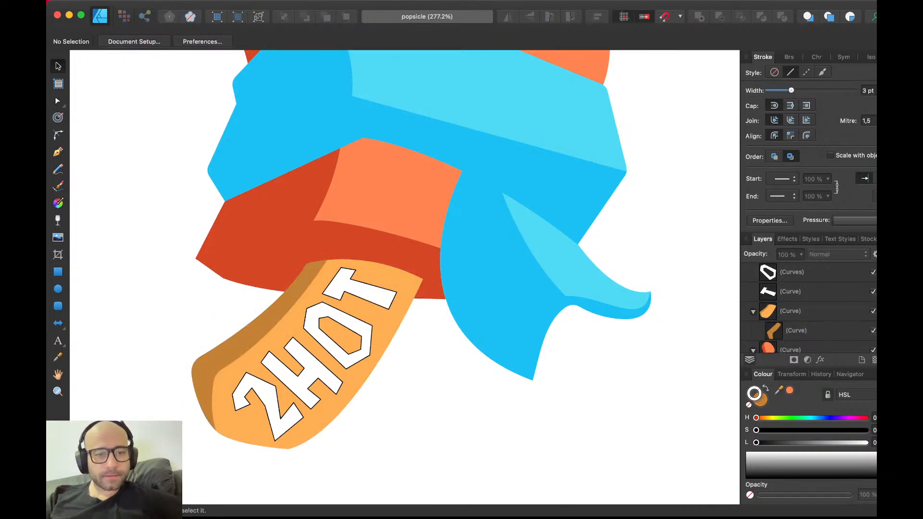
- Select the 2, H, O and T shapes on the stick and merge them into one object with Add
{"action": "scroll", "coordinate": [333, 368], "scroll_direction": "up", "scroll_amount": 3}
{"action": "left_click", "coordinate": [269, 409]}
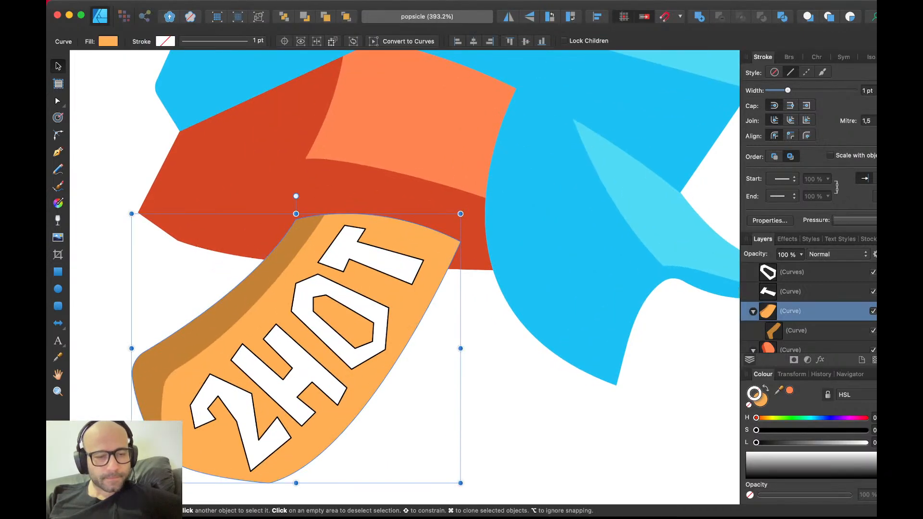
{"action": "left_click", "coordinate": [246, 414]}
{"action": "left_click", "coordinate": [295, 381], "text": "shift"}
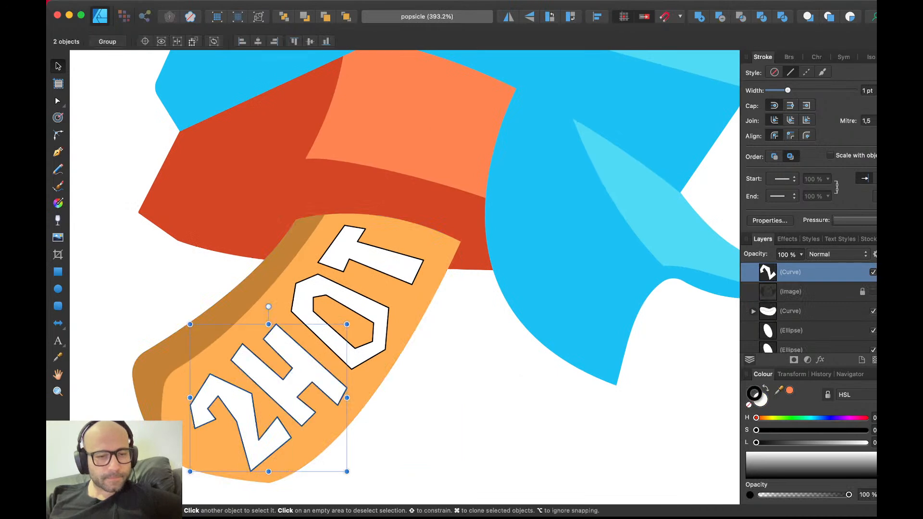
{"action": "left_click", "coordinate": [331, 339], "text": "shift"}
{"action": "left_click", "coordinate": [362, 253], "text": "shift"}
{"action": "left_click_drag", "start_coordinate": [362, 253], "coordinate": [362, 253]}
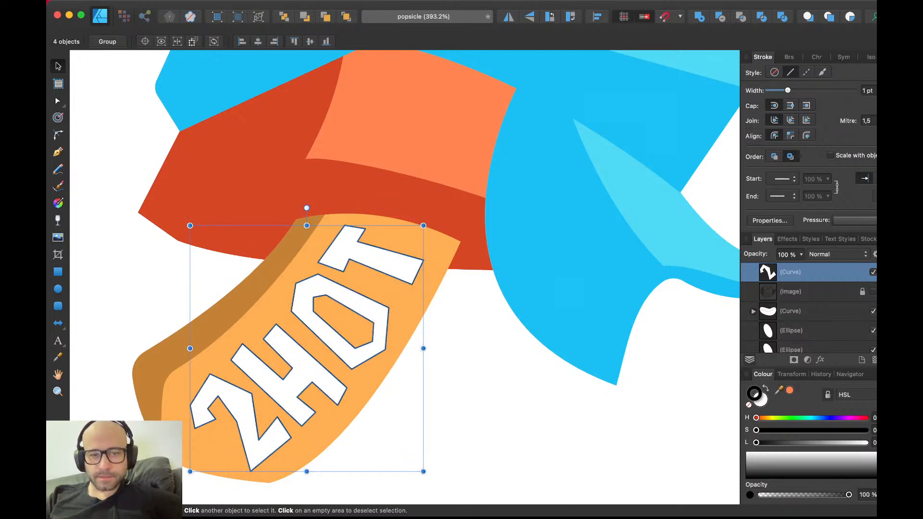
{"action": "left_click", "coordinate": [700, 16]}
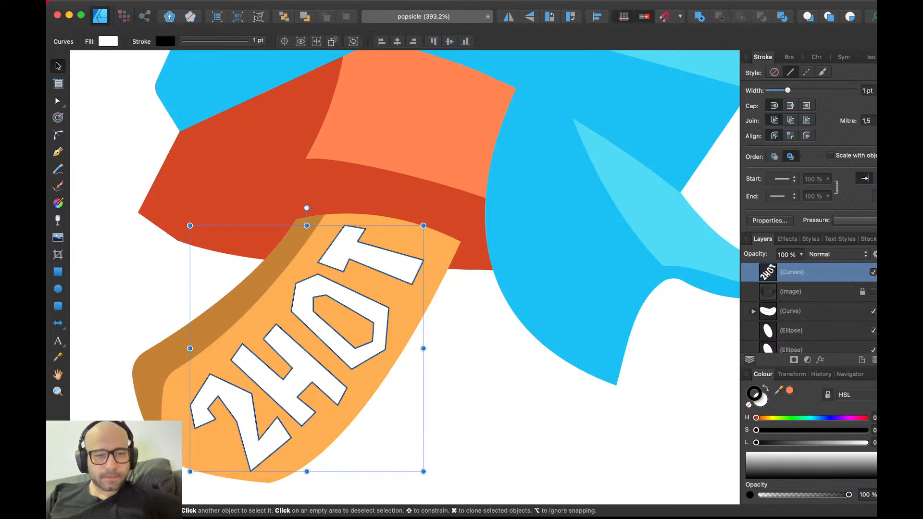
- Duplicate the merged 2HOT lettering, offset the copy slightly downward, and nest it inside the original lettering as a clipped shape
{"action": "key", "text": "cmd+j"}
{"action": "key", "text": "Down"}
{"action": "key", "text": "Down"}
{"action": "key", "text": "Down"}
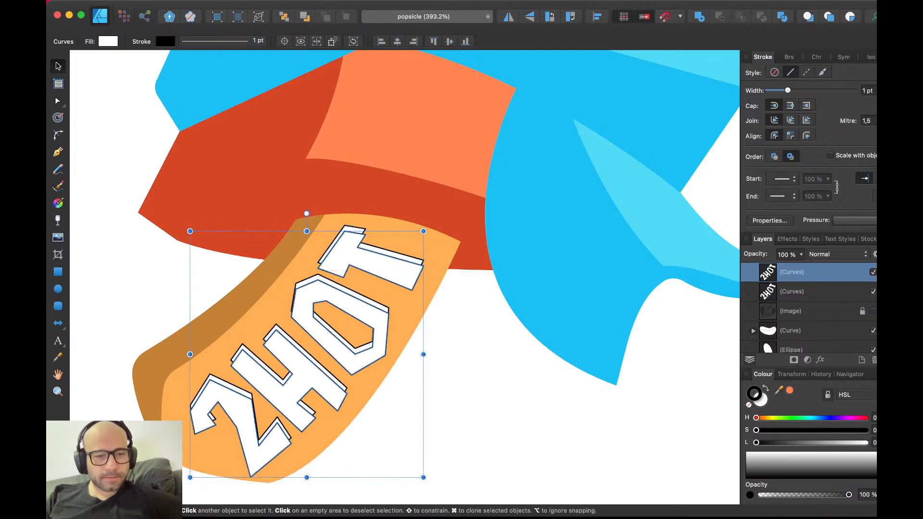
{"action": "key", "text": "Delete"}
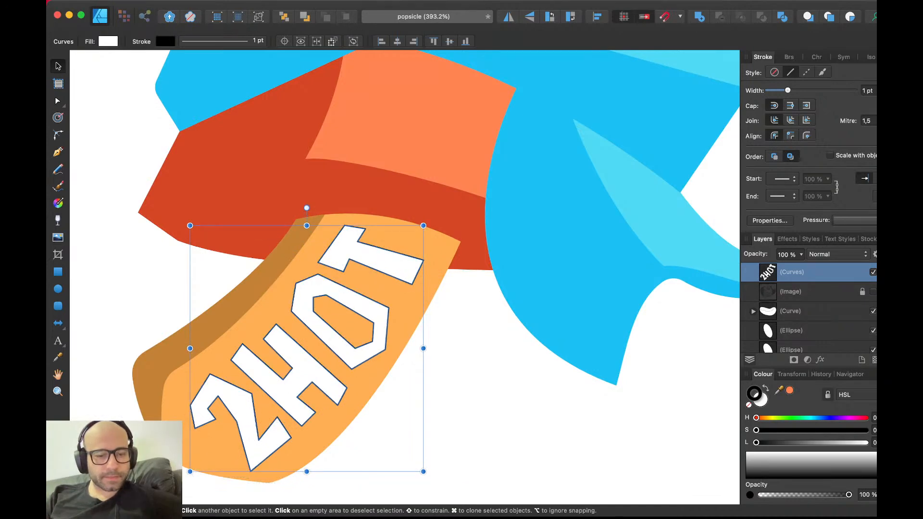
{"action": "key", "text": "alt+super+v"}
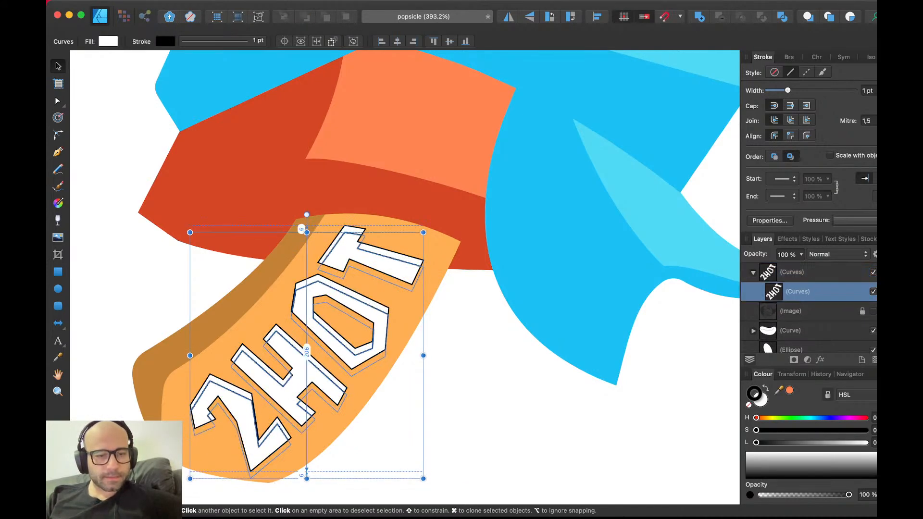
{"action": "key", "text": "super+d"}
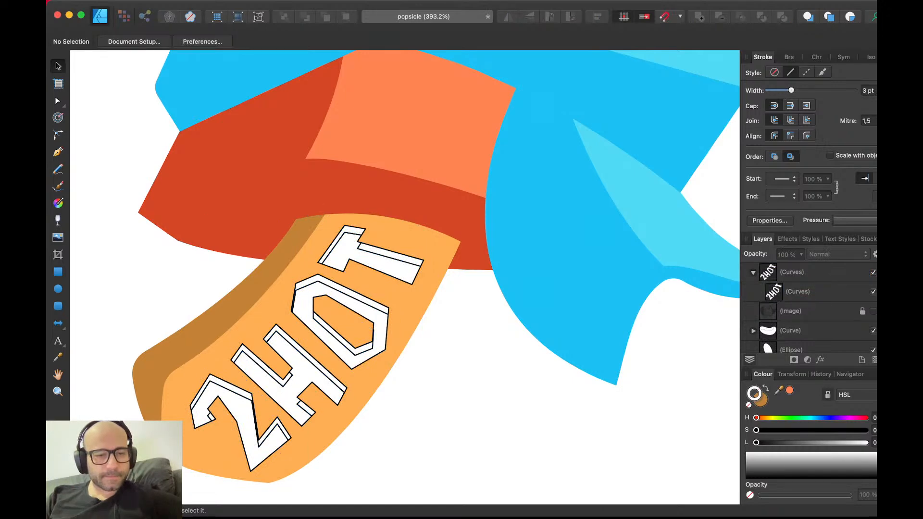
- Fill the outer 2HOT lettering with the brown of the stick's side shading and remove its black outline
{"action": "double_click", "coordinate": [310, 359]}
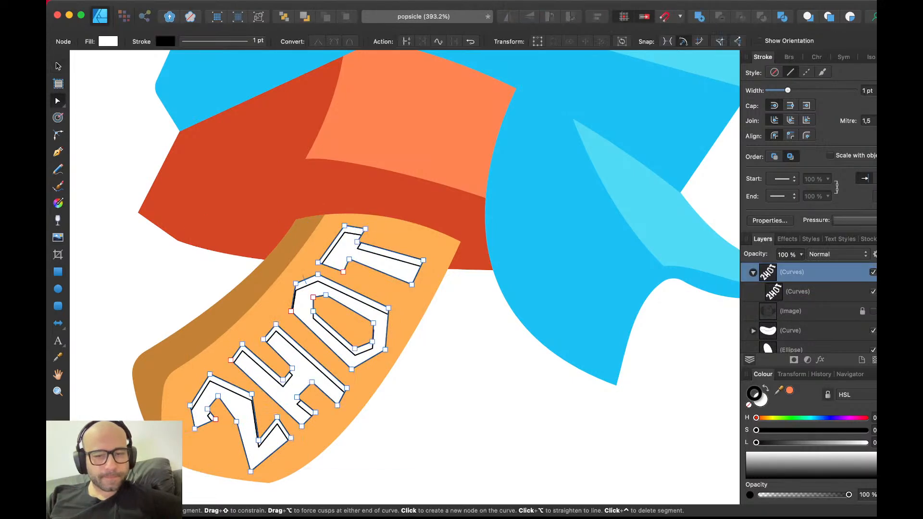
{"action": "key", "text": "v"}
{"action": "key", "text": "x"}
{"action": "left_click_drag", "start_coordinate": [779, 390], "coordinate": [231, 313]}
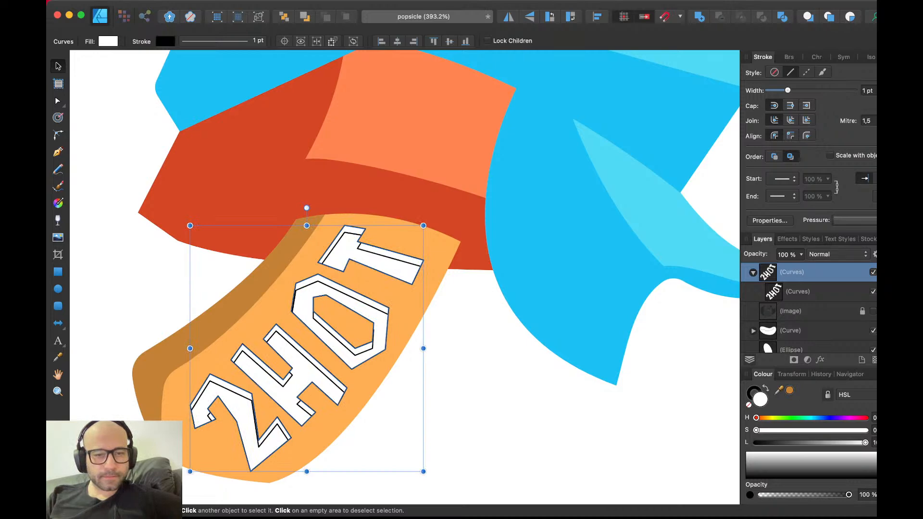
{"action": "left_click", "coordinate": [790, 391]}
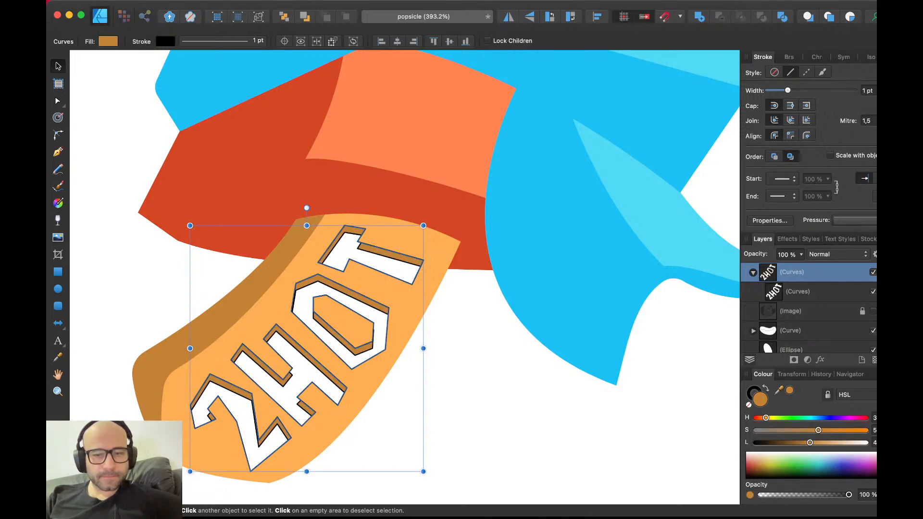
{"action": "left_click", "coordinate": [753, 391]}
{"action": "left_click", "coordinate": [749, 406]}
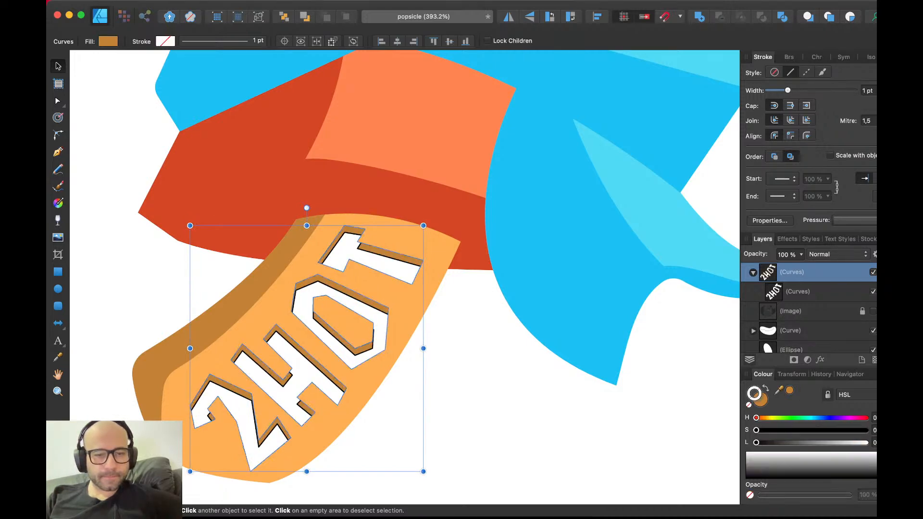
- Give the nested 2HOT copy a slightly darker, more saturated brown fill than the stick's shading and remove its outline
{"action": "left_click", "coordinate": [799, 292]}
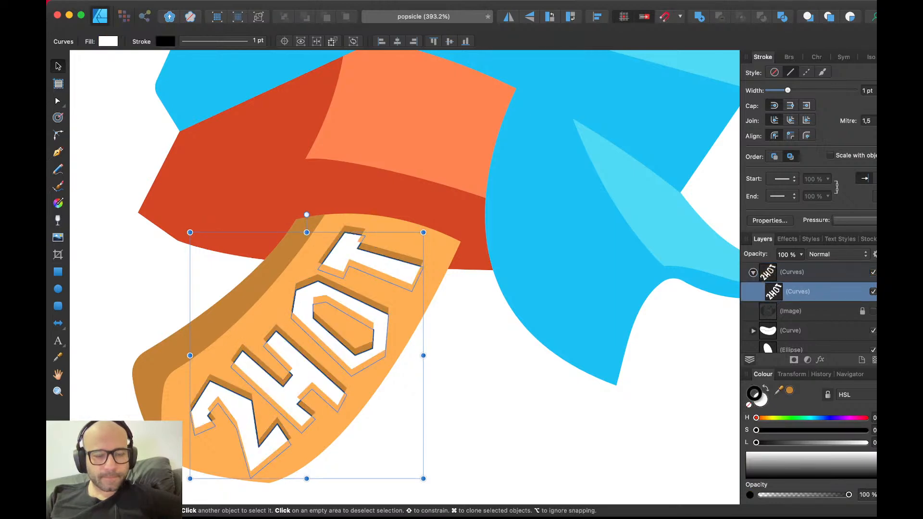
{"action": "key", "text": "x"}
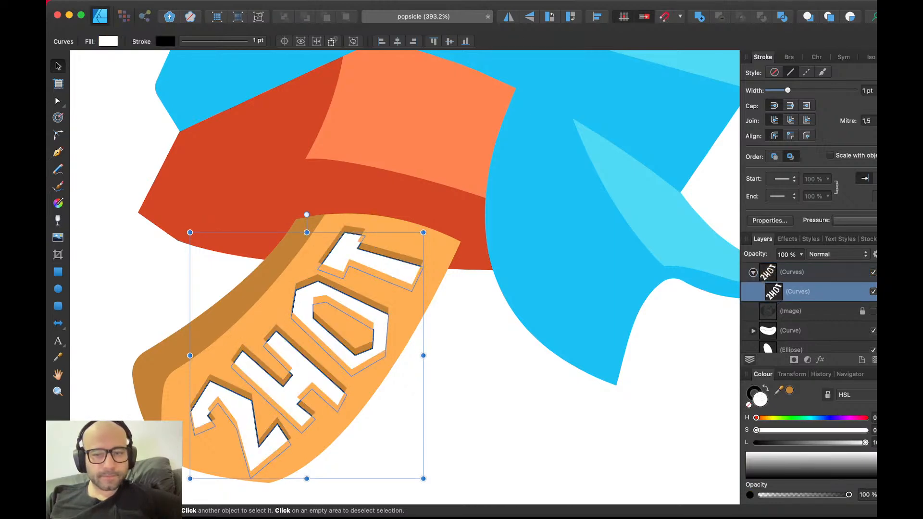
{"action": "left_click", "coordinate": [790, 390]}
{"action": "key", "text": "x"}
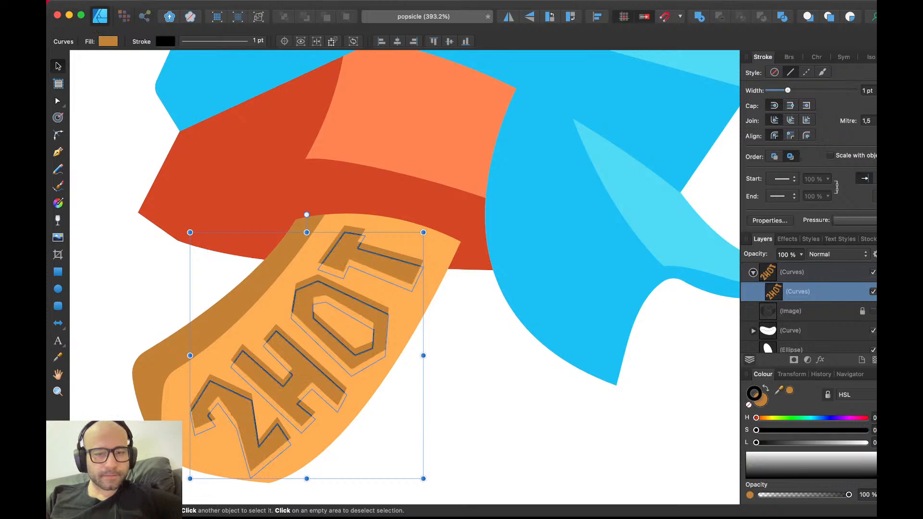
{"action": "key", "text": "slash"}
{"action": "key", "text": "x"}
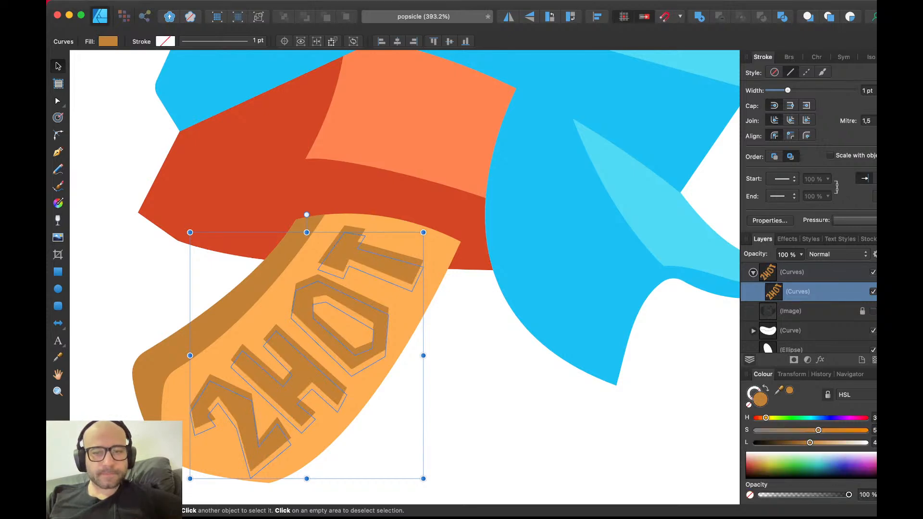
{"action": "mouse_move", "coordinate": [811, 442]}
{"action": "left_mouse_down"}
{"action": "mouse_move", "coordinate": [839, 431]}
{"action": "mouse_move", "coordinate": [798, 443]}
{"action": "left_mouse_up"}
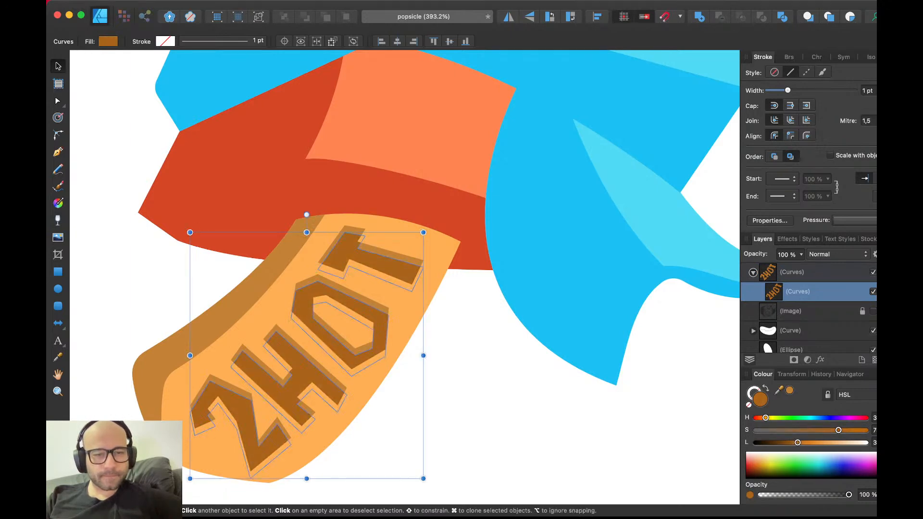
- Darken the outer 2HOT lettering to a deep brown for an engraved look and deselect it
{"action": "left_click", "coordinate": [793, 273]}
{"action": "left_click_drag", "start_coordinate": [810, 442], "coordinate": [783, 443]}
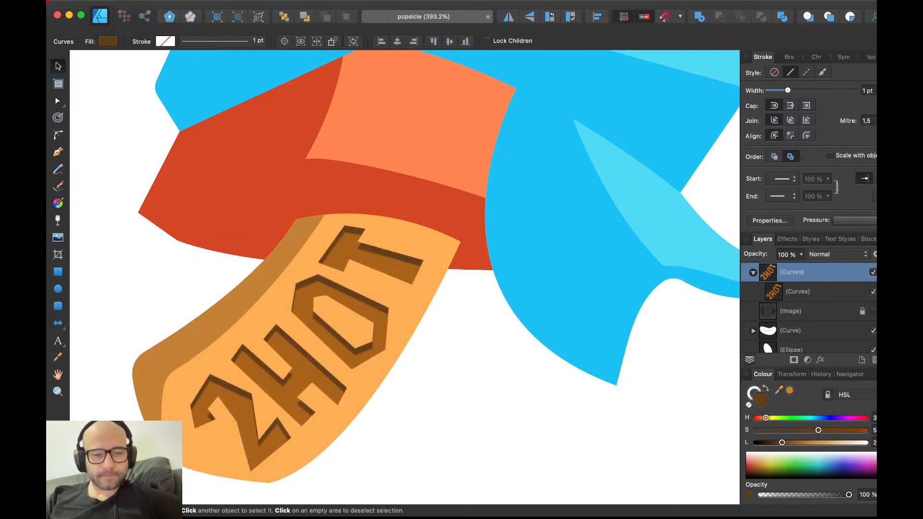
{"action": "scroll", "coordinate": [433, 298], "scroll_direction": "down", "scroll_amount": 5}
{"action": "scroll", "coordinate": [432, 299], "scroll_direction": "up", "scroll_amount": 1}
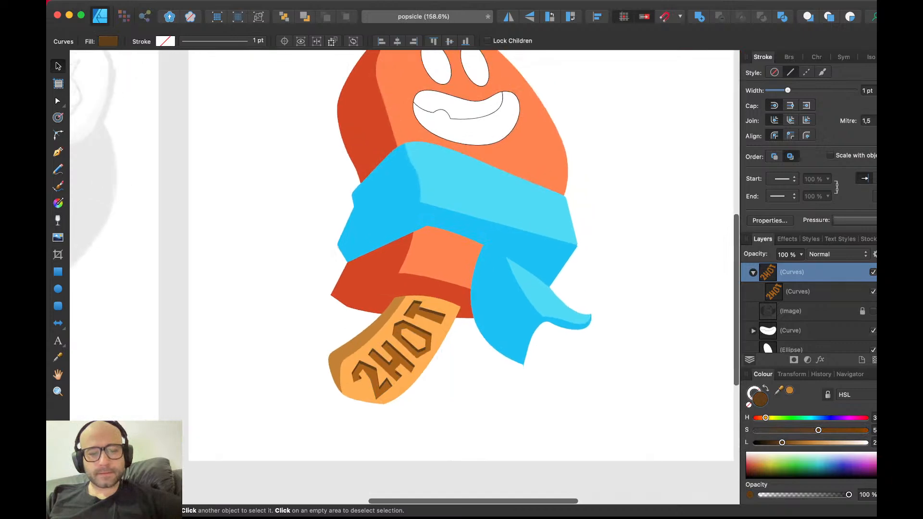
{"action": "scroll", "coordinate": [433, 299], "scroll_direction": "up", "scroll_amount": 1}
{"action": "key", "text": "super+d"}
{"action": "scroll", "coordinate": [433, 298], "scroll_direction": "up", "scroll_amount": 2}
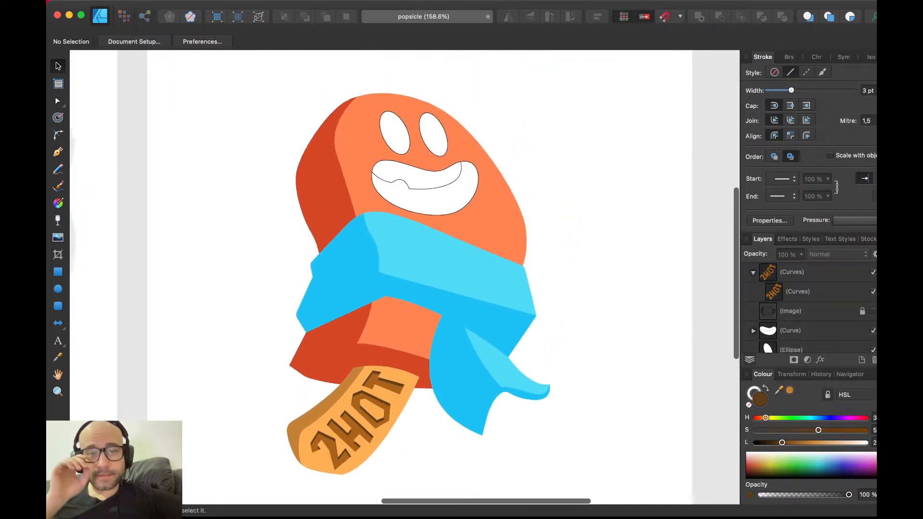
{"action": "scroll", "coordinate": [404, 279], "scroll_direction": "up", "scroll_amount": 3}
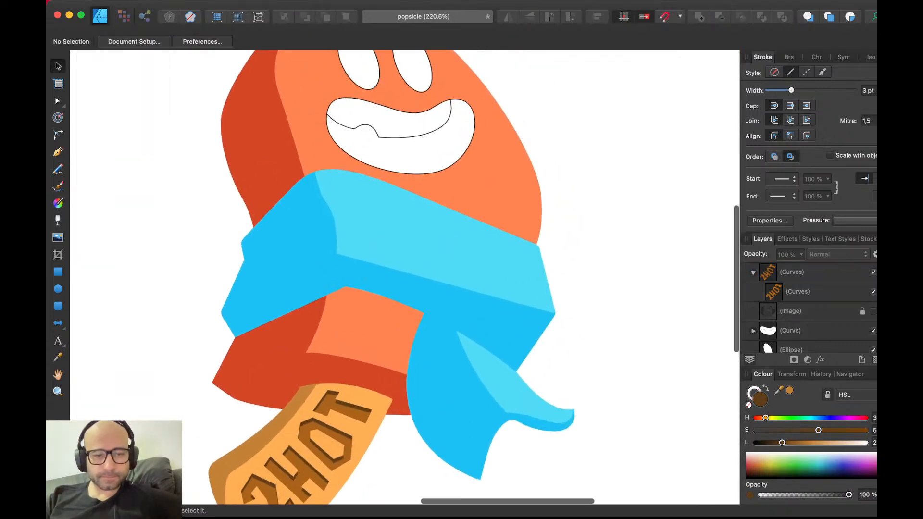
{"action": "scroll", "coordinate": [414, 279], "scroll_direction": "down", "scroll_amount": 2}
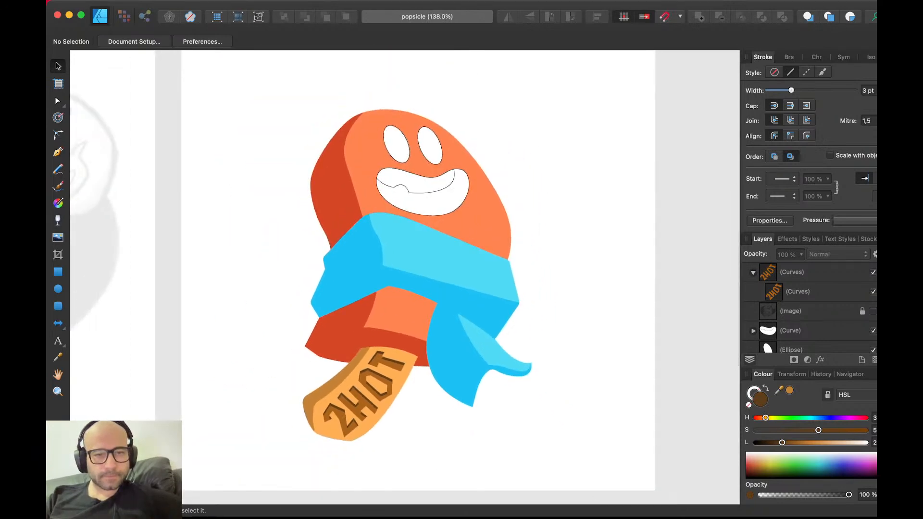
- Fill the mouth with a dark saturated red based on the body's shading colour, remove its black outline and deselect it
{"action": "left_click", "coordinate": [436, 209]}
{"action": "scroll", "coordinate": [436, 208], "scroll_direction": "up", "scroll_amount": 3}
{"action": "key", "text": "a"}
{"action": "key", "text": "v"}
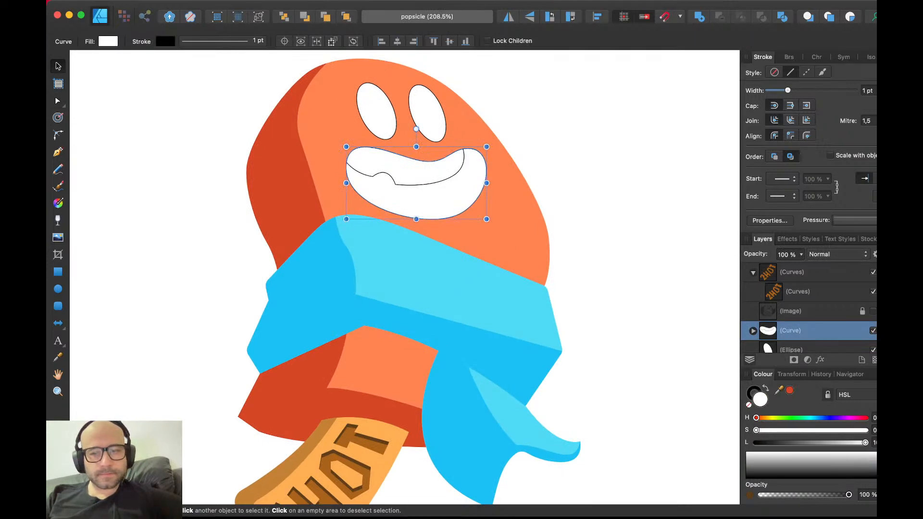
{"action": "left_click", "coordinate": [789, 390]}
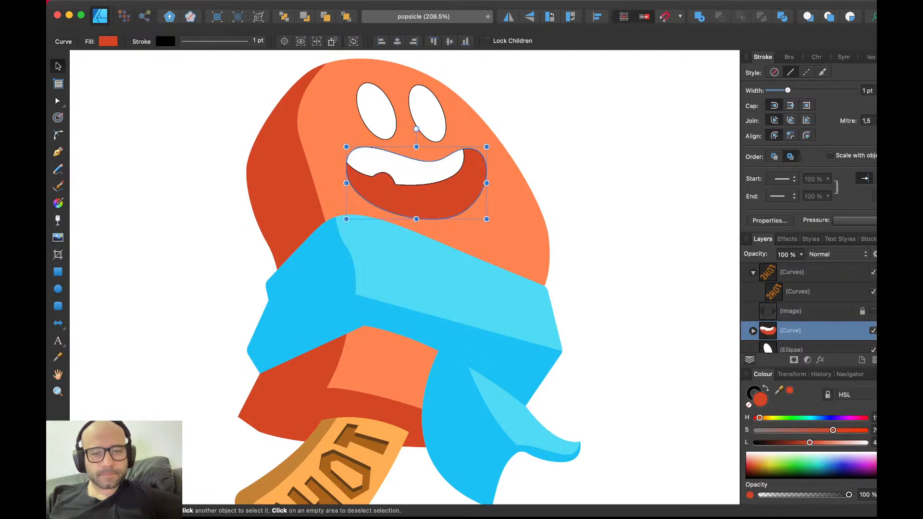
{"action": "left_click_drag", "start_coordinate": [810, 443], "coordinate": [860, 430]}
{"action": "key", "text": "x"}
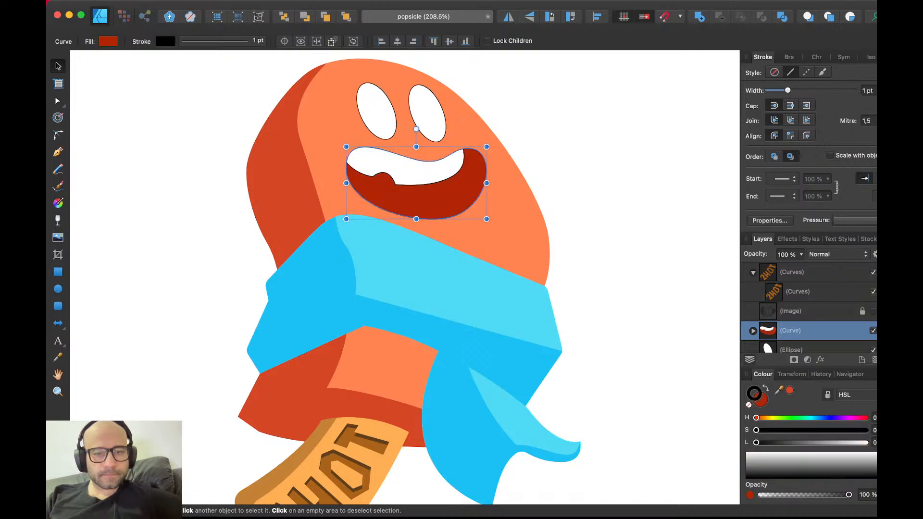
{"action": "key", "text": "slash"}
{"action": "key", "text": "super+d"}
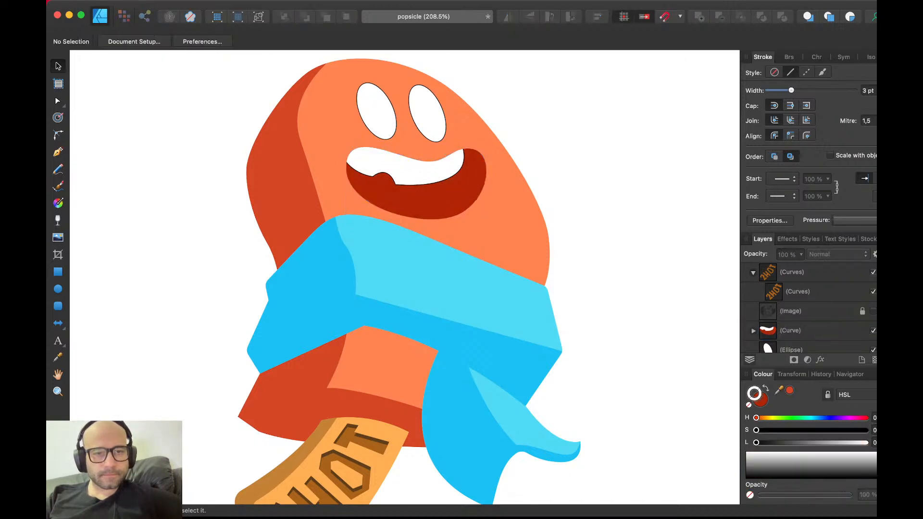
- Fill the teeth shape inside the mouth with a very pale pink, remove its outline and deselect it
{"action": "left_click", "coordinate": [412, 170]}
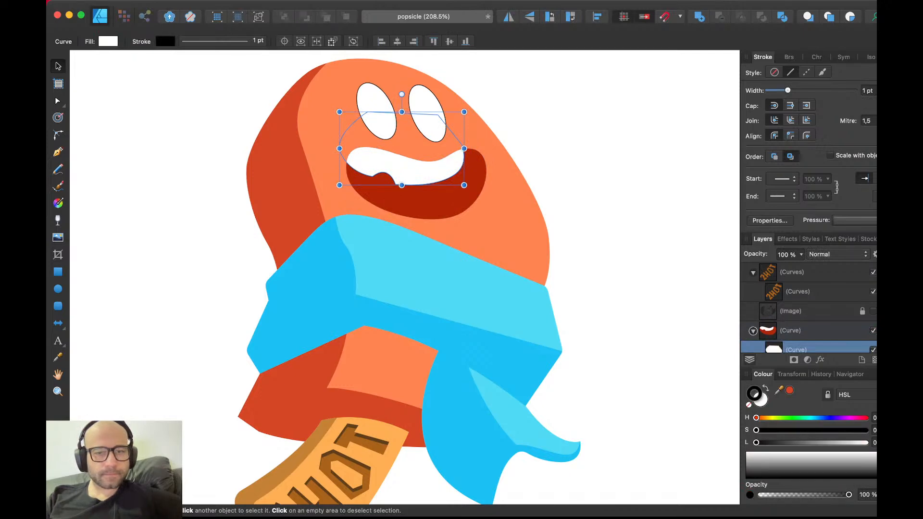
{"action": "left_click", "coordinate": [789, 391]}
{"action": "key", "text": "shift+x"}
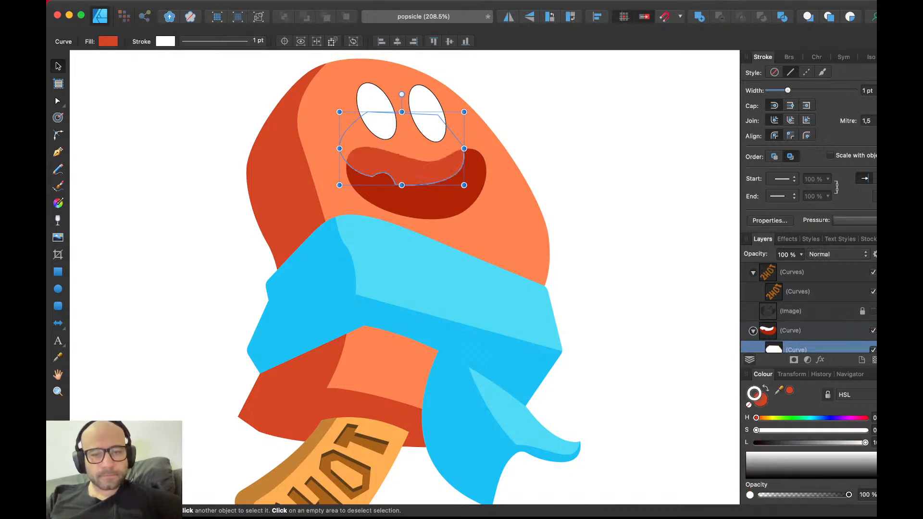
{"action": "key", "text": "slash"}
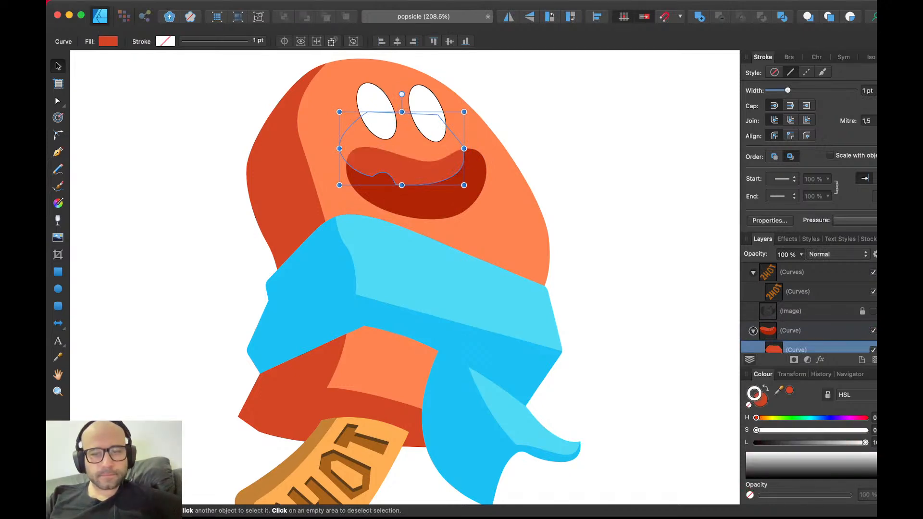
{"action": "key", "text": "x"}
{"action": "left_click_drag", "start_coordinate": [810, 442], "coordinate": [858, 443]}
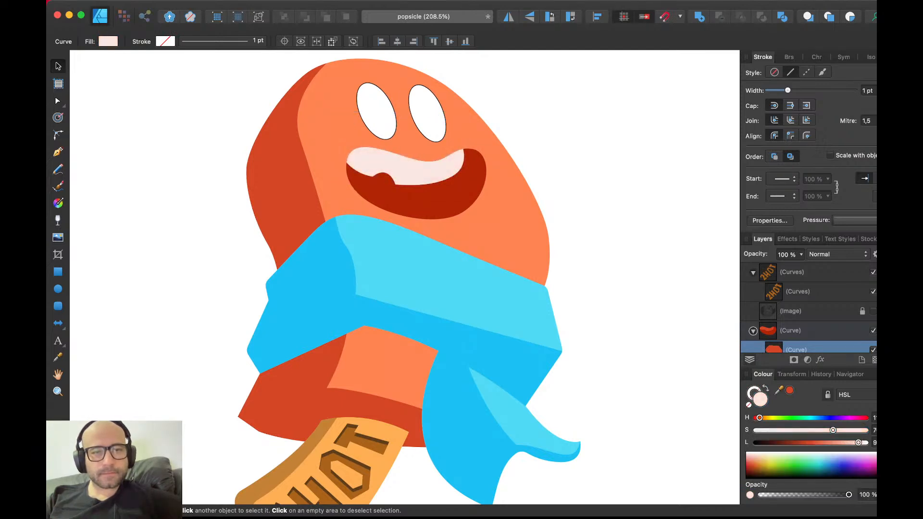
{"action": "key", "text": "super+d"}
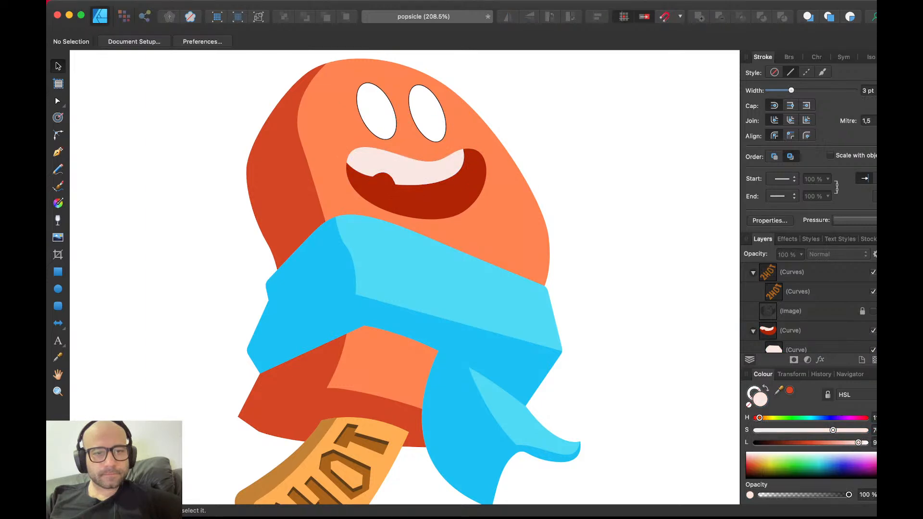
- Apply the mouth's outline-free red style to both eye ellipses and darken their fill to a very dark reddish brown
{"action": "left_click", "coordinate": [431, 202]}
{"action": "left_click", "coordinate": [427, 114]}
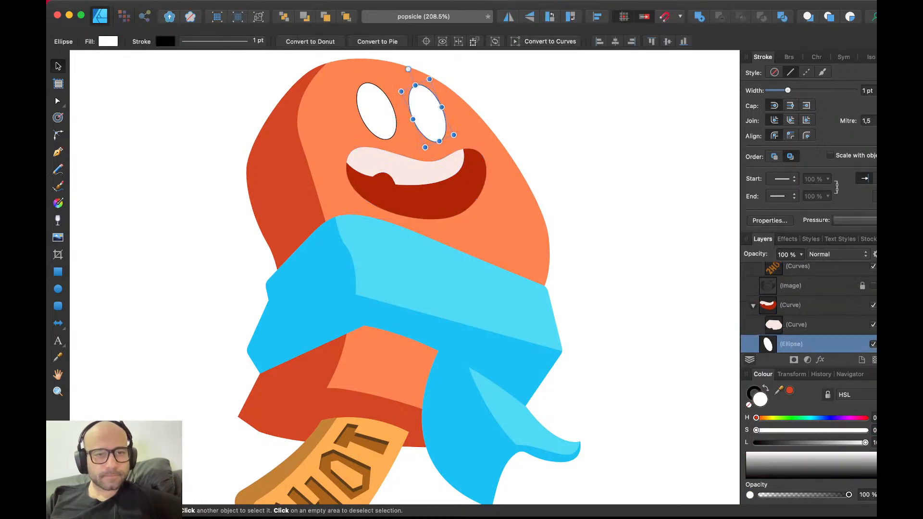
{"action": "left_click", "coordinate": [377, 111], "text": "shift"}
{"action": "key", "text": "super+shift+v"}
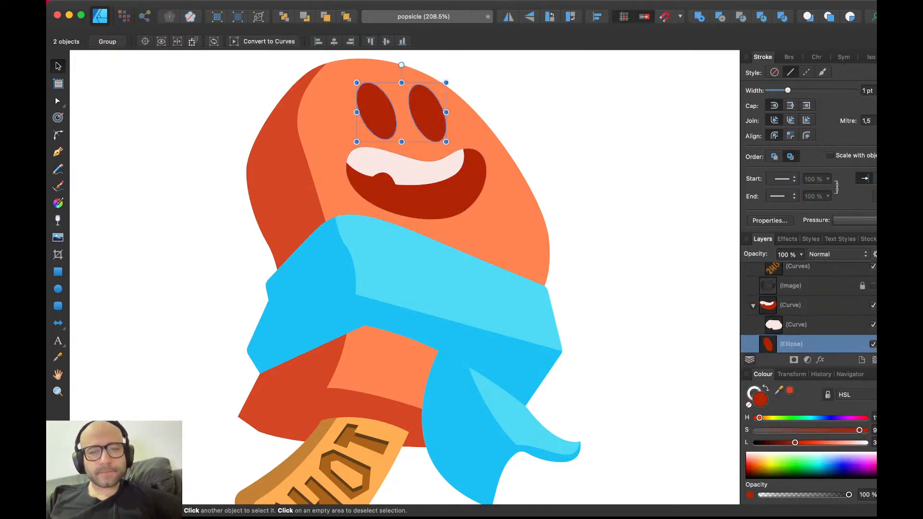
{"action": "left_click_drag", "start_coordinate": [795, 442], "coordinate": [779, 442]}
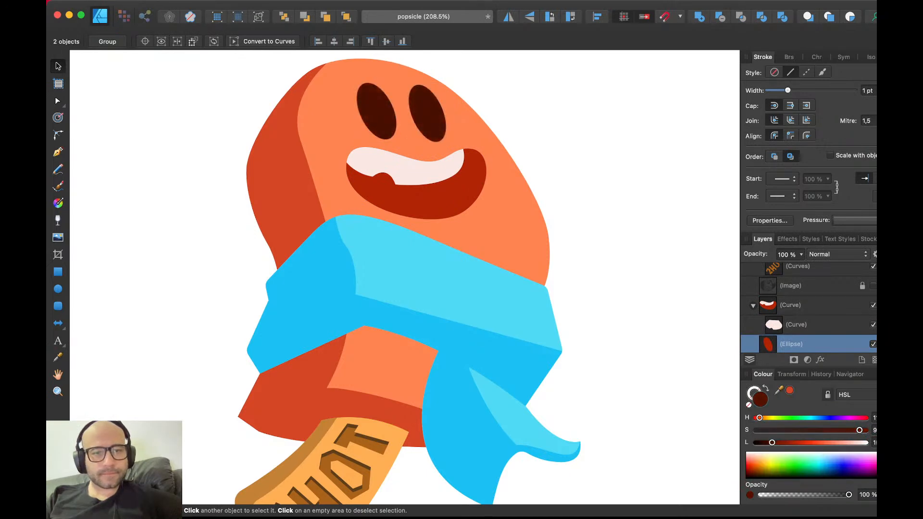
{"action": "scroll", "coordinate": [481, 278], "scroll_direction": "down", "scroll_amount": 3}
{"action": "scroll", "coordinate": [481, 278], "scroll_direction": "up", "scroll_amount": 1}
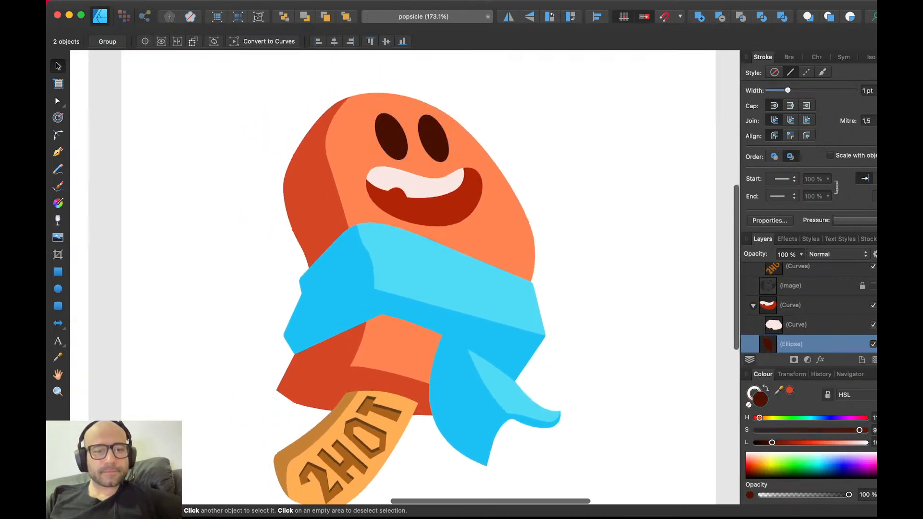
{"action": "scroll", "coordinate": [409, 286], "scroll_direction": "down", "scroll_amount": 2}
{"action": "key", "text": "Escape"}
- Group the scarf's wrap and hanging tail, and shift the group's hue to a deeper blue with an HSL adjustment
{"action": "scroll", "coordinate": [406, 277], "scroll_direction": "left", "scroll_amount": 10}
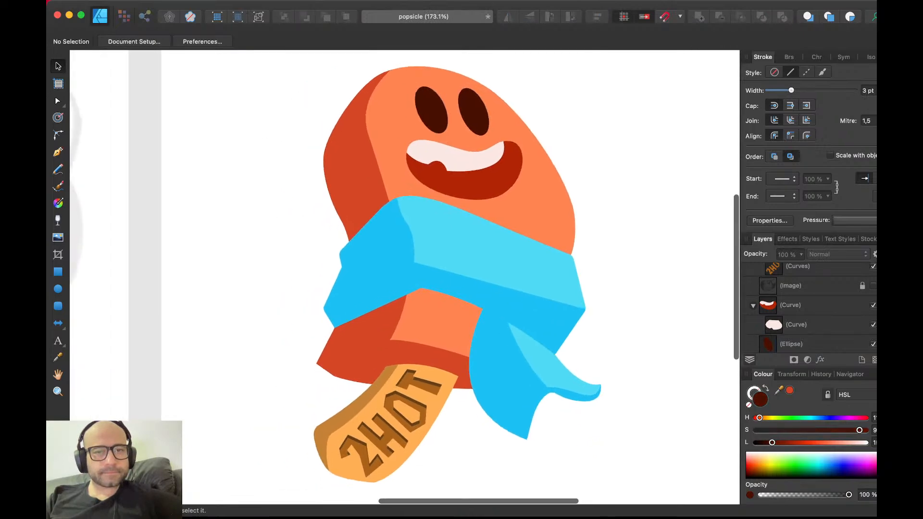
{"action": "scroll", "coordinate": [471, 278], "scroll_direction": "right", "scroll_amount": 10}
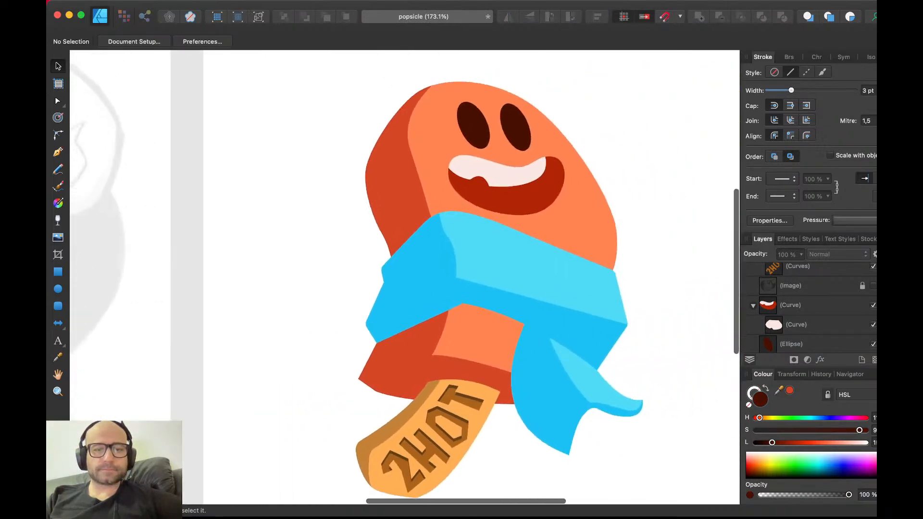
{"action": "scroll", "coordinate": [471, 278], "scroll_direction": "down", "scroll_amount": 4}
{"action": "scroll", "coordinate": [477, 278], "scroll_direction": "down", "scroll_amount": 1}
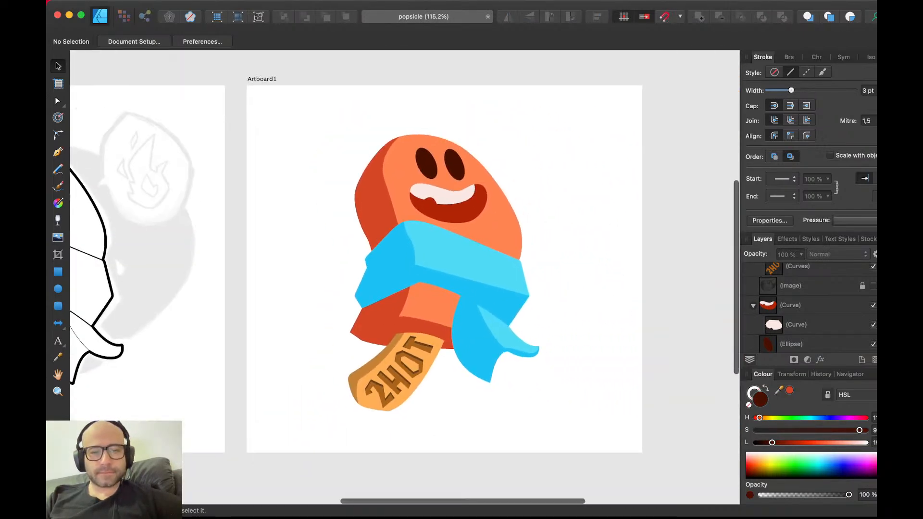
{"action": "scroll", "coordinate": [477, 278], "scroll_direction": "up", "scroll_amount": 4}
{"action": "left_click", "coordinate": [477, 276]}
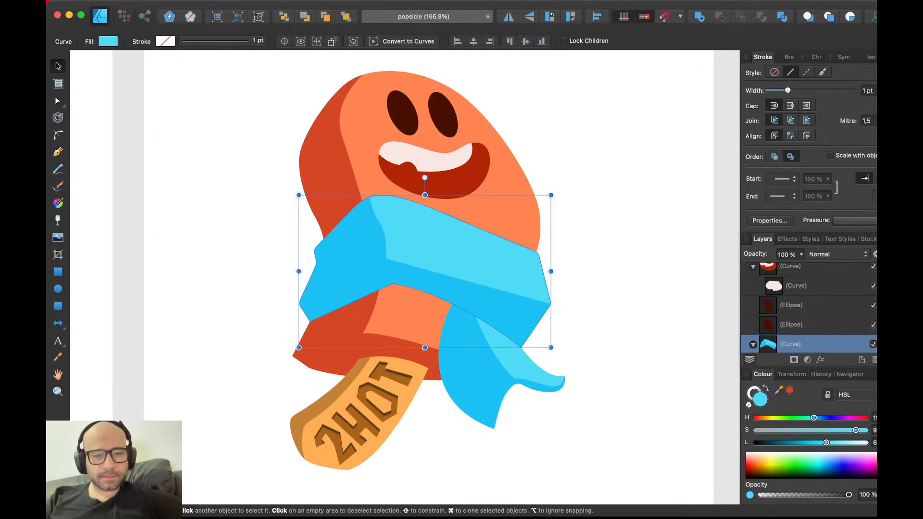
{"action": "left_click", "coordinate": [475, 361], "text": "shift"}
{"action": "key", "text": "super+g"}
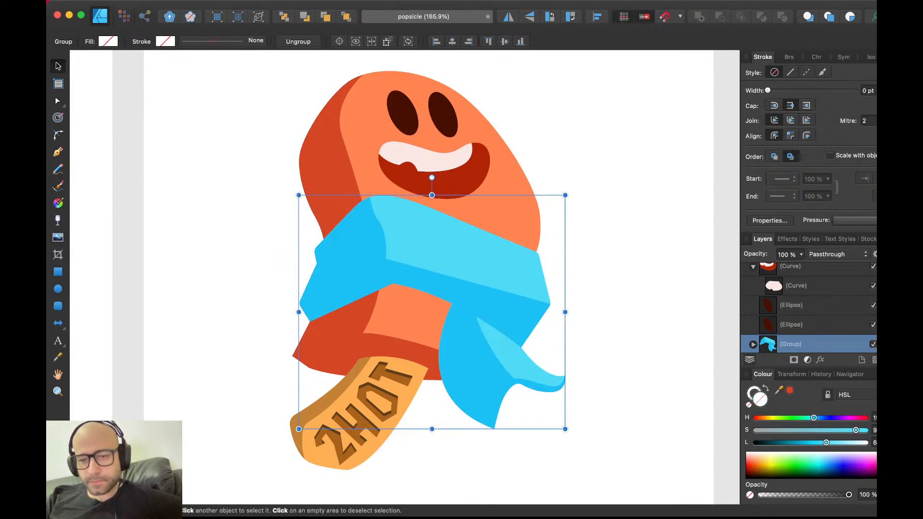
{"action": "key", "text": "super+u"}
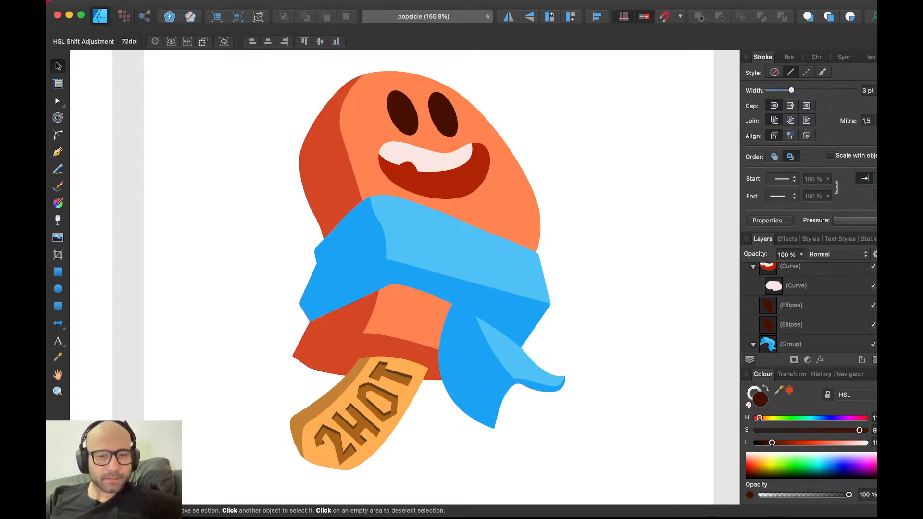
- Save the popsicle document
{"action": "scroll", "coordinate": [577, 308], "scroll_direction": "down", "scroll_amount": 5}
{"action": "scroll", "coordinate": [577, 308], "scroll_direction": "right", "scroll_amount": 2}
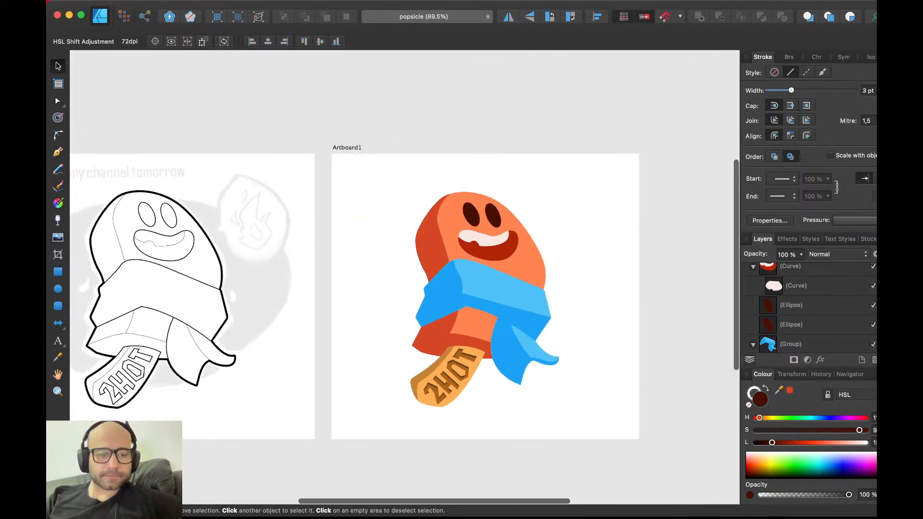
{"action": "scroll", "coordinate": [485, 288], "scroll_direction": "right", "scroll_amount": 2}
{"action": "key", "text": "super+s"}
- Duplicate the coloured popsicle artboard, place the copy beside the original on its right, and deselect it
{"action": "left_click", "coordinate": [311, 143]}
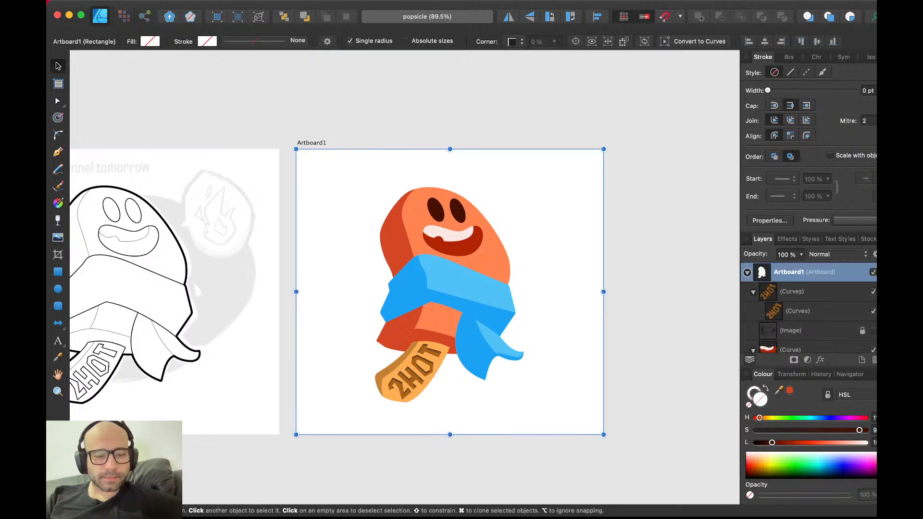
{"action": "scroll", "coordinate": [404, 289], "scroll_direction": "right", "scroll_amount": 2}
{"action": "key", "text": "super+j"}
{"action": "left_click_drag", "start_coordinate": [262, 135], "coordinate": [580, 134]}
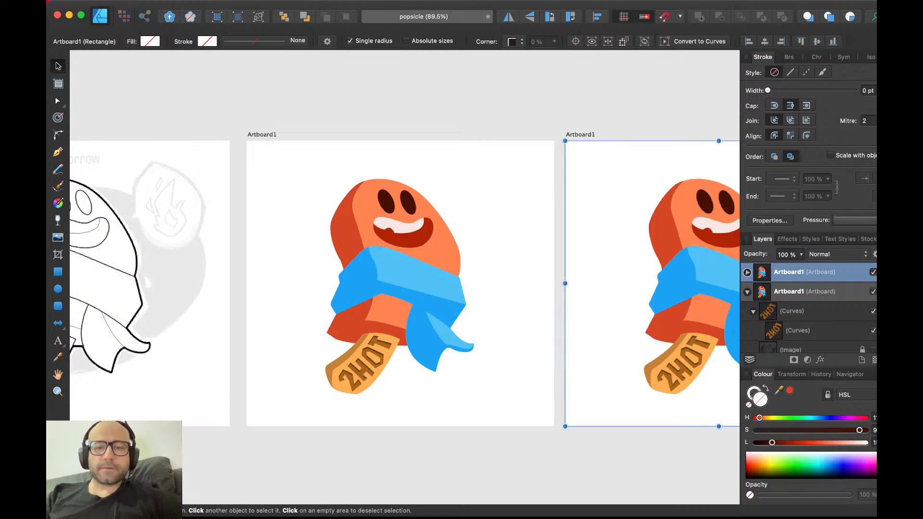
{"action": "scroll", "coordinate": [404, 289], "scroll_direction": "right", "scroll_amount": 3}
{"action": "scroll", "coordinate": [306, 194], "scroll_direction": "up", "scroll_amount": 3}
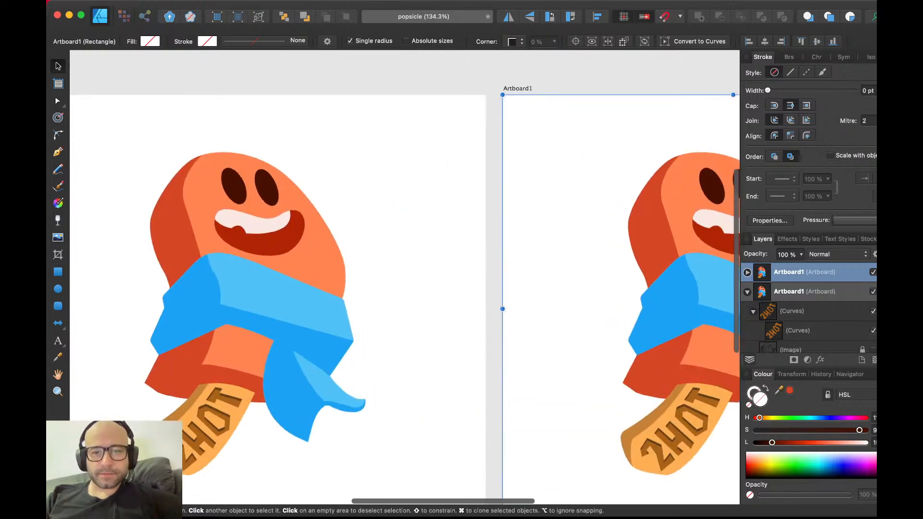
{"action": "scroll", "coordinate": [404, 288], "scroll_direction": "right", "scroll_amount": 5}
{"action": "key", "text": "super+d"}
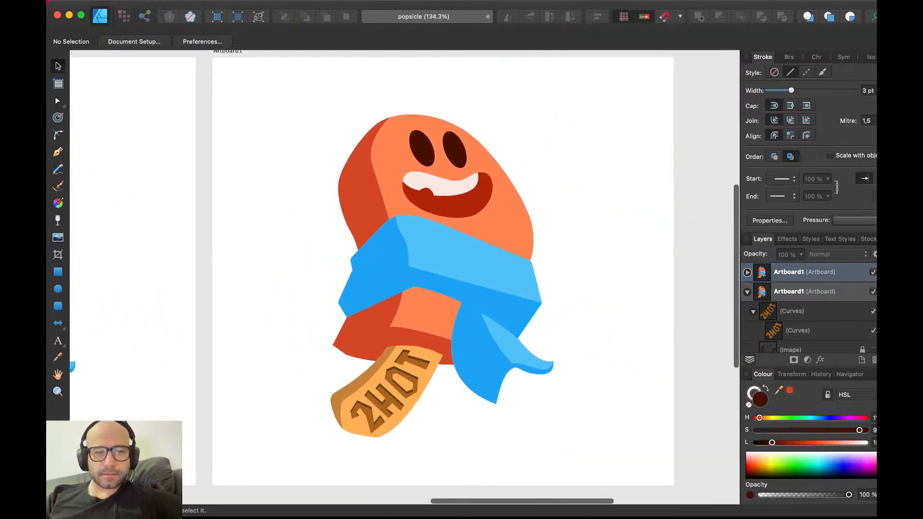
- Draw a tall narrow ellipse beside the popsicle's head with a white fill and 3 pt black outline, tilted counterclockwise
{"action": "key", "text": "e"}
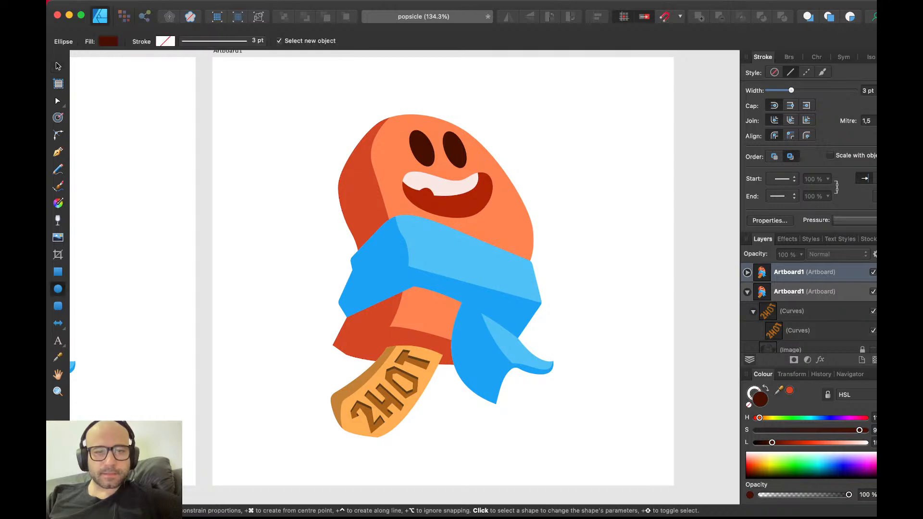
{"action": "left_click_drag", "start_coordinate": [549, 136], "coordinate": [576, 196]}
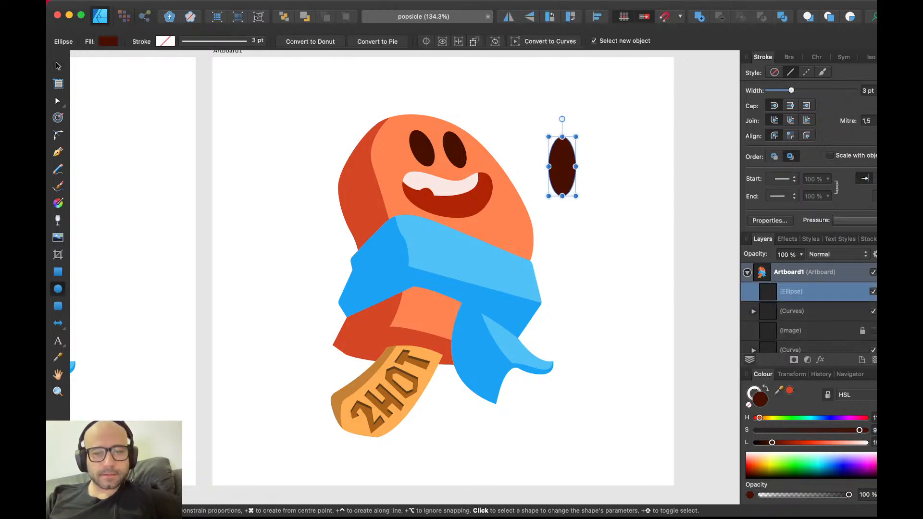
{"action": "left_click_drag", "start_coordinate": [773, 443], "coordinate": [865, 443]}
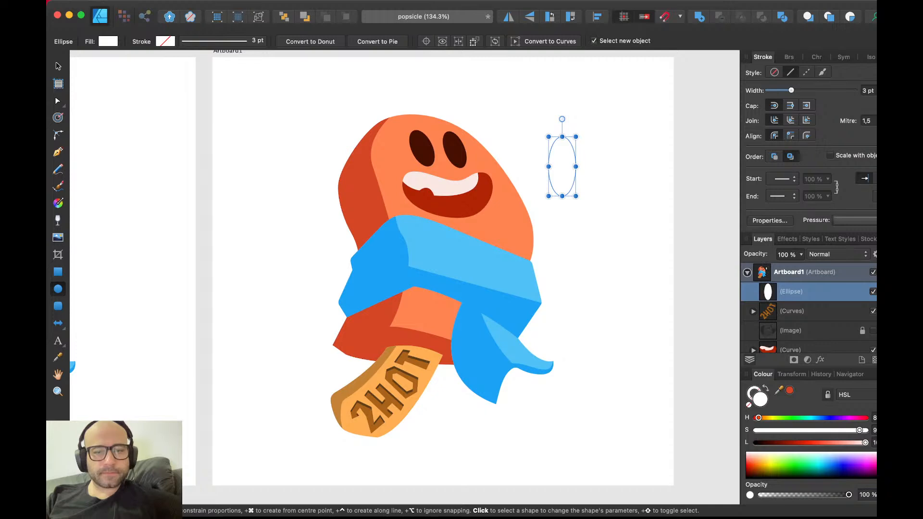
{"action": "left_click", "coordinate": [751, 390]}
{"action": "left_click_drag", "start_coordinate": [802, 443], "coordinate": [755, 442]}
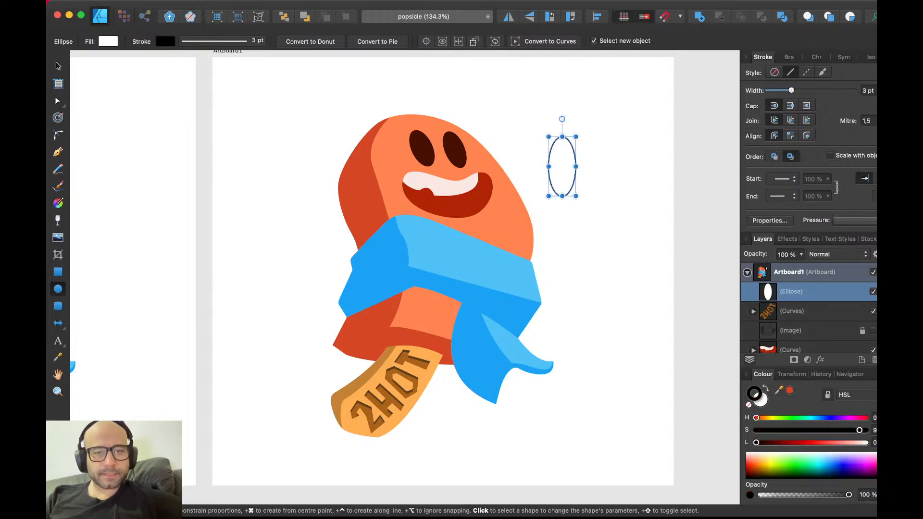
{"action": "left_click_drag", "start_coordinate": [562, 119], "coordinate": [541, 123]}
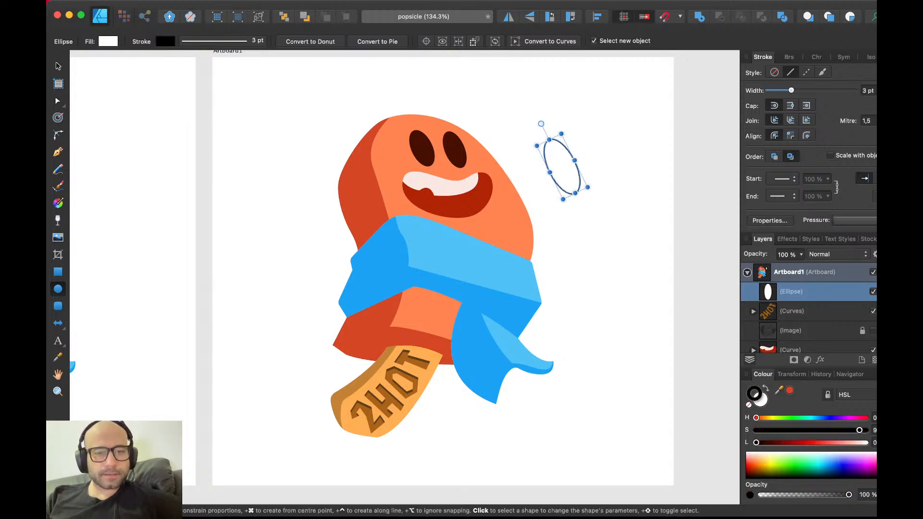
- Duplicate the tilted ellipse, place the copy up and to the right of the first, and deselect it
{"action": "key", "text": "v"}
{"action": "scroll", "coordinate": [541, 123], "scroll_direction": "up", "scroll_amount": 4}
{"action": "scroll", "coordinate": [541, 124], "scroll_direction": "right", "scroll_amount": 2}
{"action": "key", "text": "super+j"}
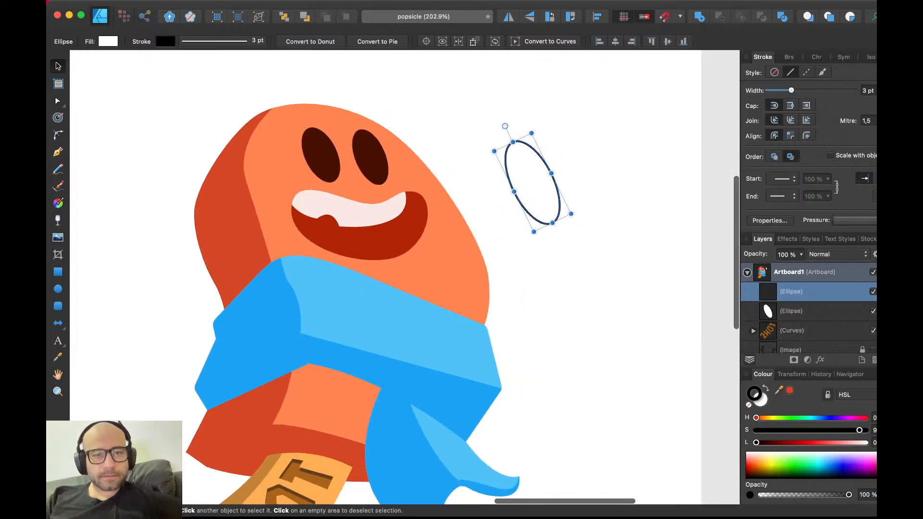
{"action": "left_click_drag", "start_coordinate": [533, 183], "coordinate": [594, 157]}
{"action": "key", "text": "Escape"}
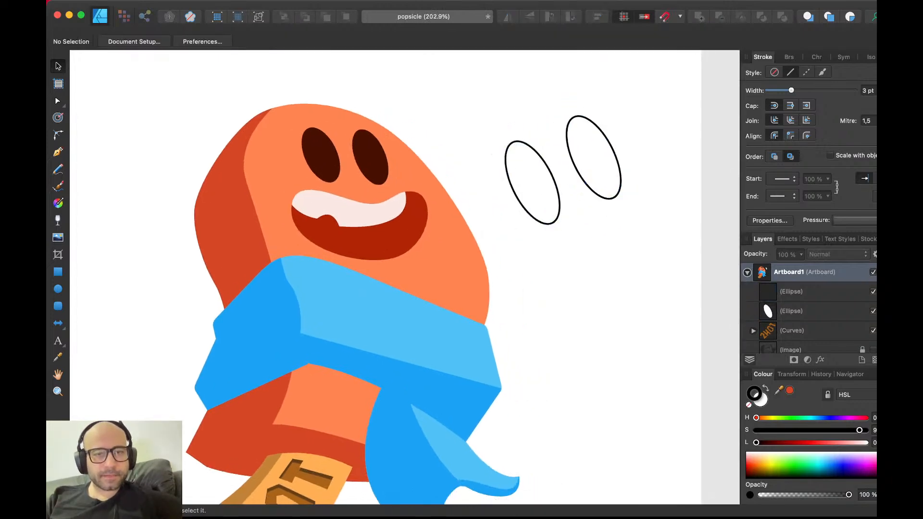
- Draw a closed five-sided shape tapering from the upper ellipse towards the lower one, with white fill and black outline
{"action": "key", "text": "p"}
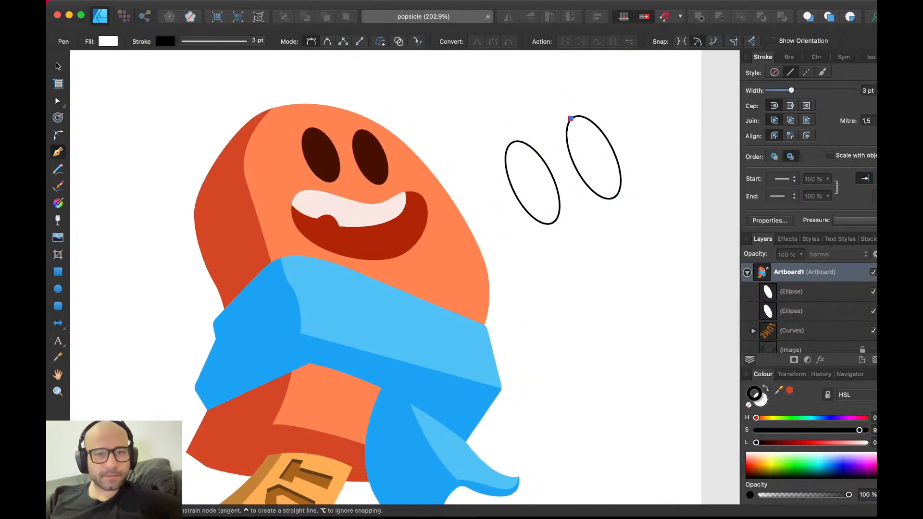
{"action": "left_click", "coordinate": [571, 118]}
{"action": "left_click", "coordinate": [542, 202]}
{"action": "left_click", "coordinate": [609, 199]}
{"action": "left_click", "coordinate": [607, 152]}
{"action": "left_click", "coordinate": [571, 118]}
{"action": "key", "text": "v"}
{"action": "key", "text": "d"}
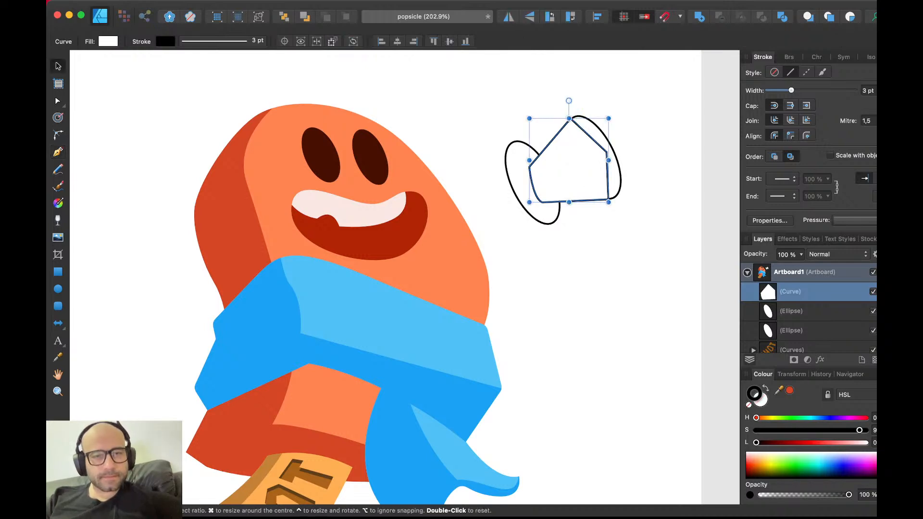
- Restack the tapering shape between the two ellipses so the upper ellipse caps it, and deselect it
{"action": "key", "text": "super+x"}
{"action": "key", "text": "Escape"}
{"action": "left_click", "coordinate": [532, 182]}
{"action": "key", "text": "super+v"}
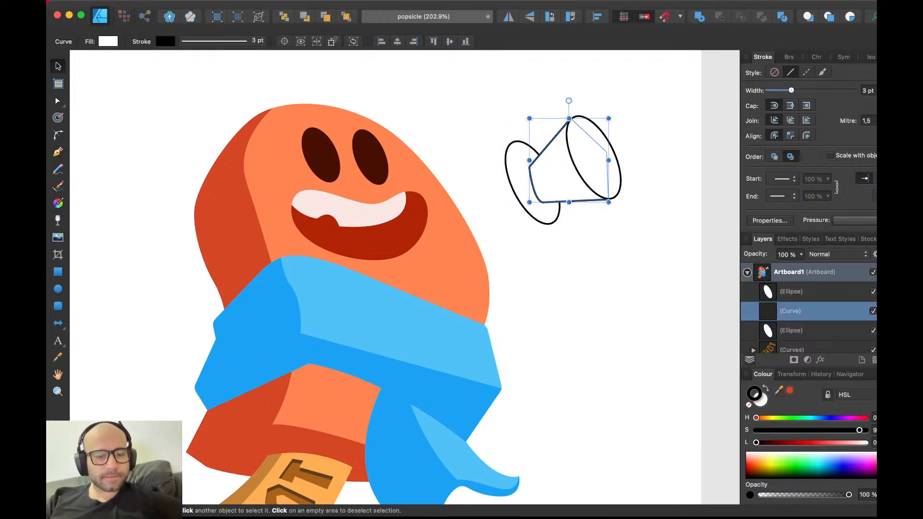
{"action": "key", "text": "Escape"}
- Draw a closed white pointed shape extending from the lower ellipse to form a cone, and send it to the back
{"action": "key", "text": "p"}
{"action": "left_click", "coordinate": [508, 147]}
{"action": "left_click", "coordinate": [472, 203]}
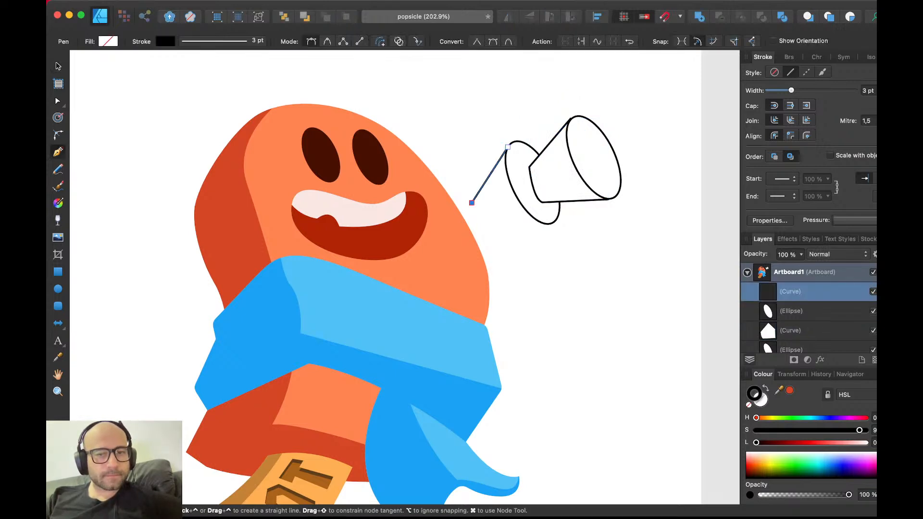
{"action": "left_click", "coordinate": [546, 225]}
{"action": "left_click", "coordinate": [541, 163]}
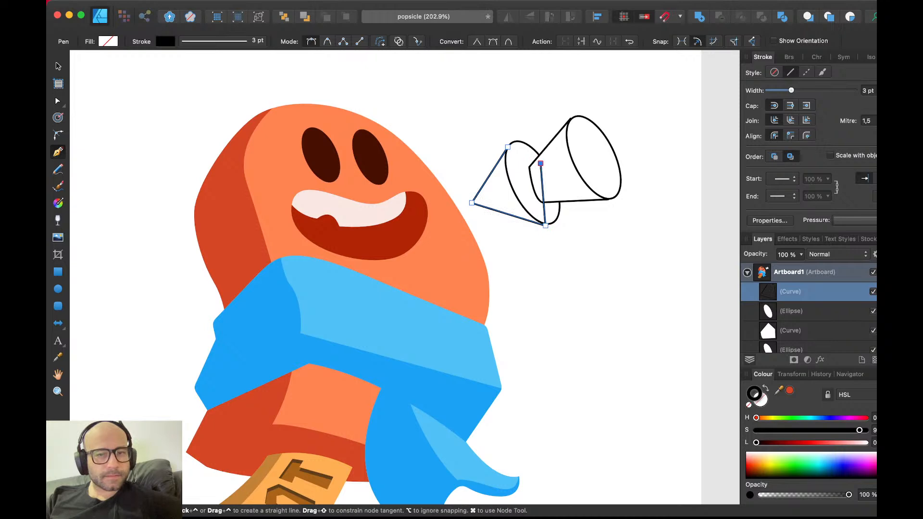
{"action": "left_click", "coordinate": [508, 147]}
{"action": "key", "text": "v"}
{"action": "key", "text": "d"}
{"action": "key", "text": "super+shift+["}
- Group the ellipses and both connecting shapes, move the group up and right, rotate it slightly counterclockwise, and deselect it
{"action": "left_click", "coordinate": [427, 56]}
{"action": "left_click_drag", "start_coordinate": [426, 56], "coordinate": [652, 262]}
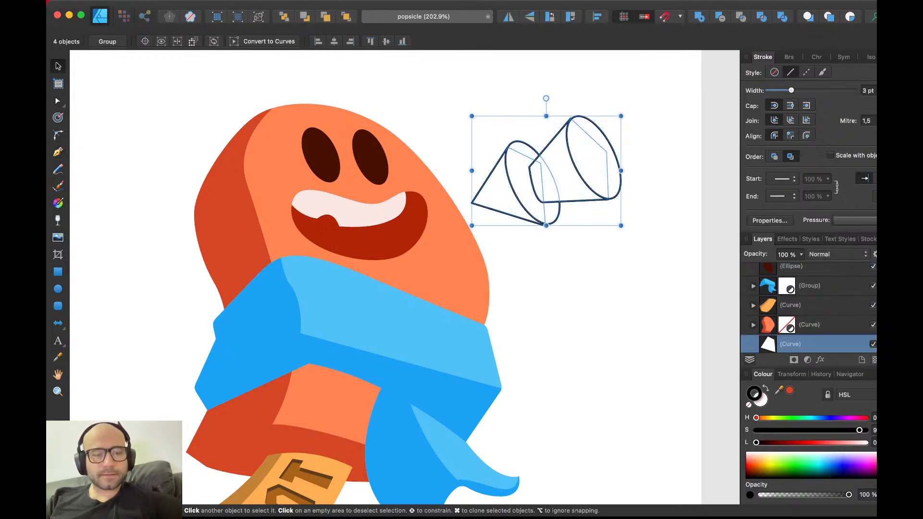
{"action": "key", "text": "super+g"}
{"action": "left_click_drag", "start_coordinate": [558, 173], "coordinate": [579, 154]}
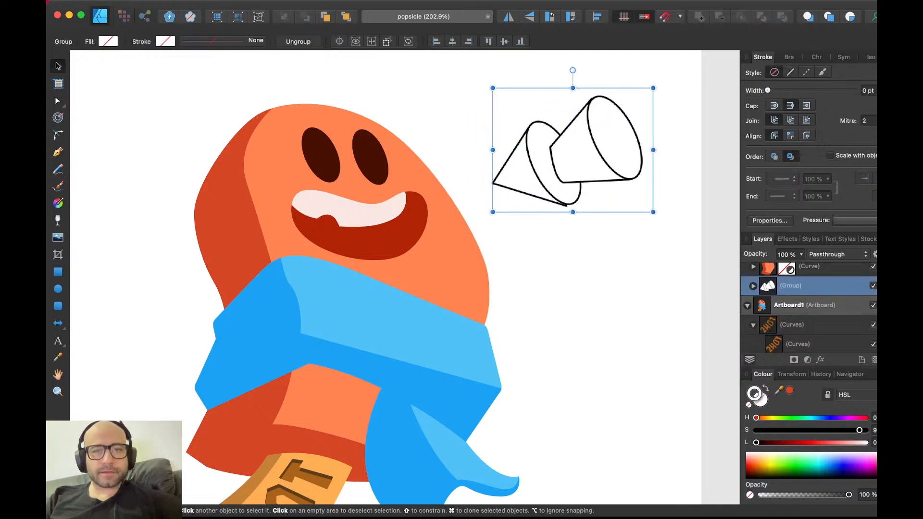
{"action": "left_click_drag", "start_coordinate": [573, 70], "coordinate": [553, 74]}
{"action": "key", "text": "super+d"}
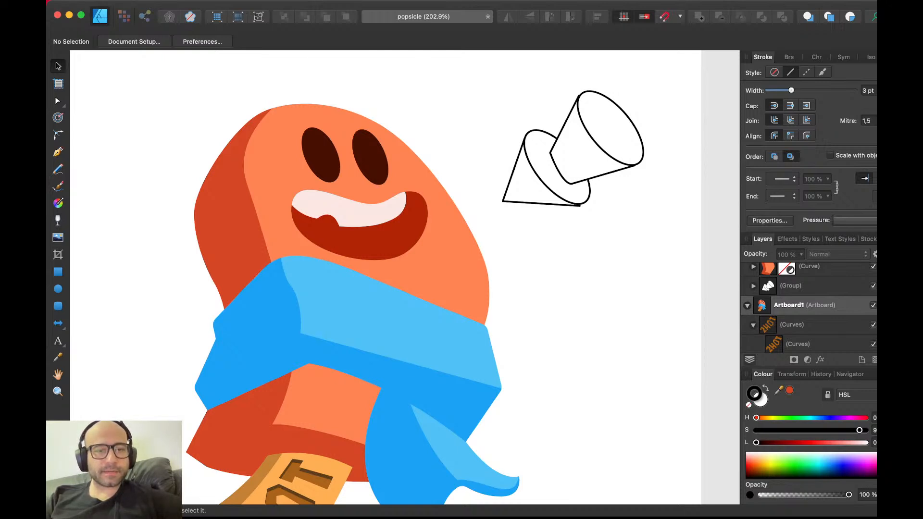
- Apply a linear gradient fill to the popsicle's body, running from the mouth down behind the scarf
{"action": "left_click", "coordinate": [440, 231]}
{"action": "key", "text": "a"}
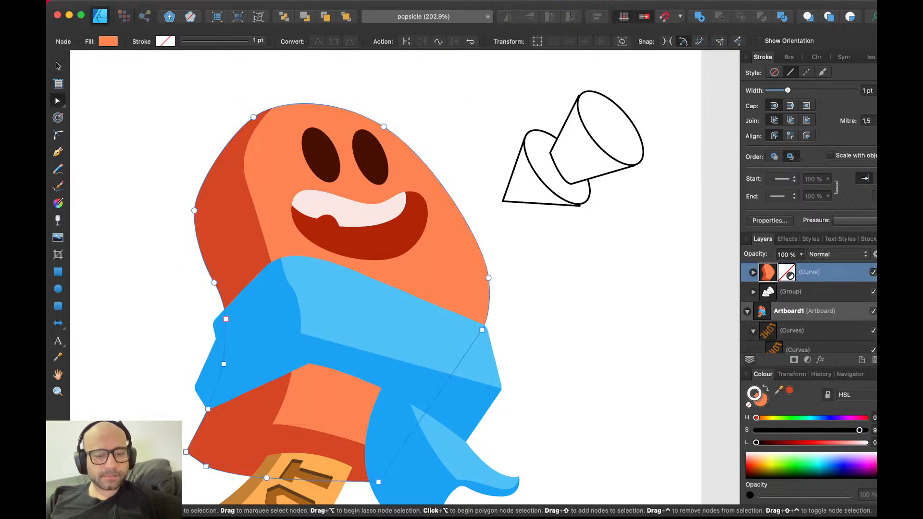
{"action": "key", "text": "v"}
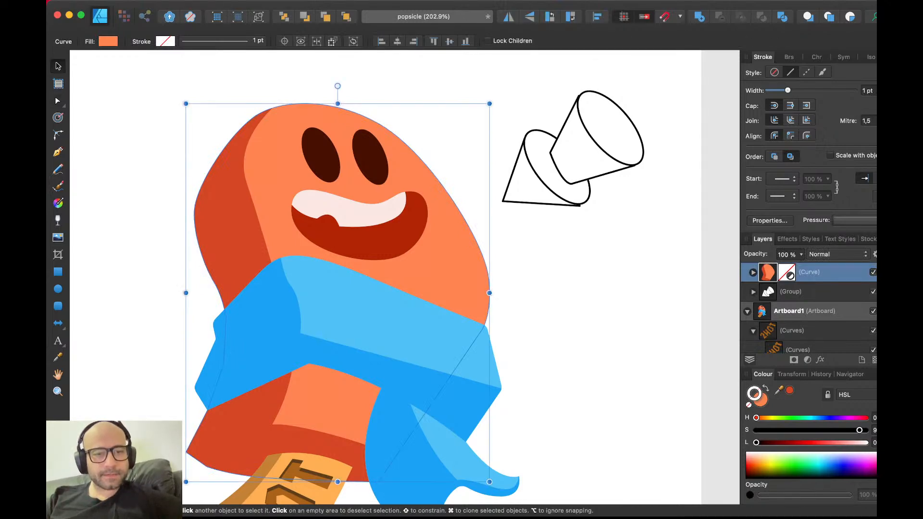
{"action": "scroll", "coordinate": [461, 277], "scroll_direction": "down", "scroll_amount": 2}
{"action": "key", "text": "g"}
{"action": "left_click_drag", "start_coordinate": [414, 221], "coordinate": [380, 292]}
{"action": "left_click_drag", "start_coordinate": [415, 222], "coordinate": [401, 203]}
{"action": "left_click", "coordinate": [380, 292]}
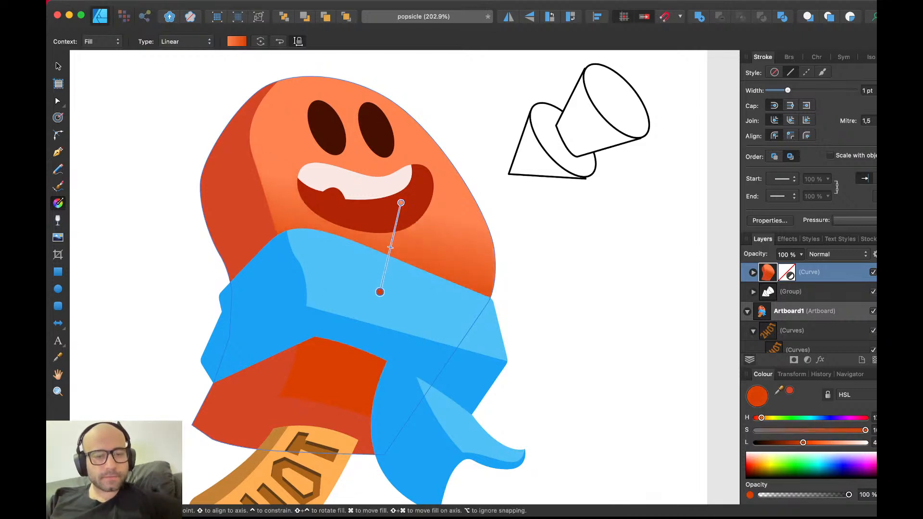
- Recolour the gradient's lower stop with the body's sampled orange, darken it slightly, and deselect the body
{"action": "left_click_drag", "start_coordinate": [779, 390], "coordinate": [433, 158]}
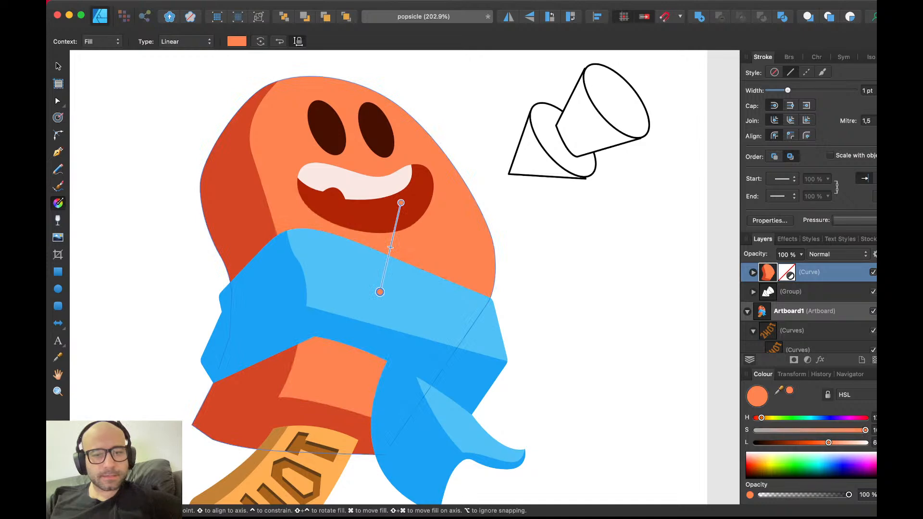
{"action": "left_click_drag", "start_coordinate": [829, 443], "coordinate": [819, 443]}
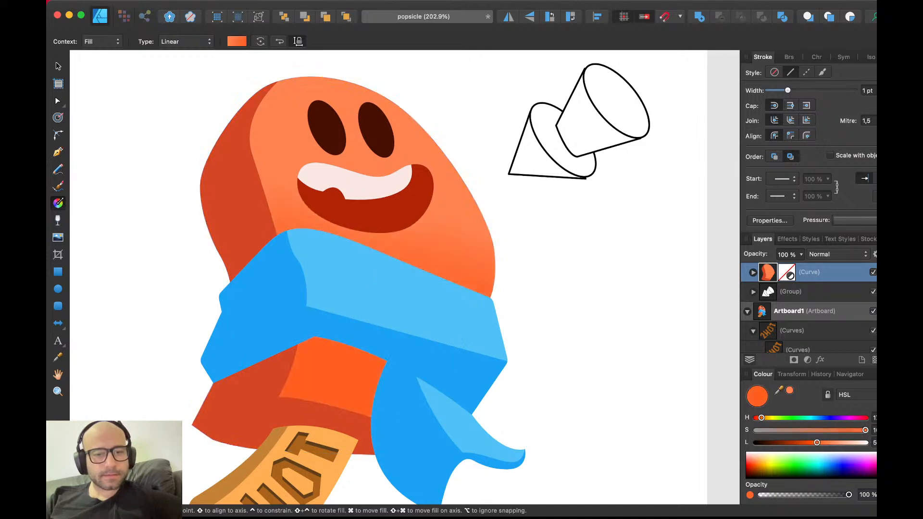
{"action": "left_click_drag", "start_coordinate": [761, 418], "coordinate": [761, 418]}
{"action": "key", "text": "v"}
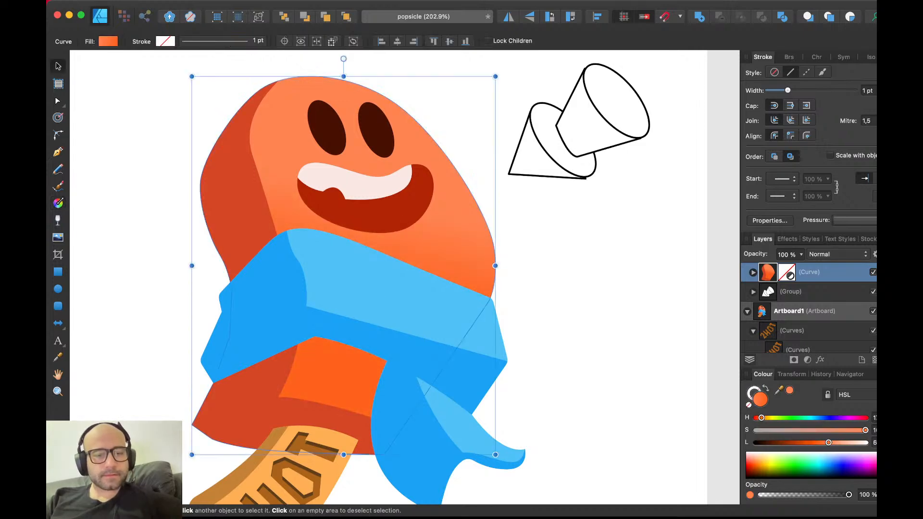
{"action": "key", "text": "super+d"}
- Apply a linear gradient across the body's dark side panel, from its outer edge to the front edge, and deselect it
{"action": "scroll", "coordinate": [542, 349], "scroll_direction": "down", "scroll_amount": 4}
{"action": "scroll", "coordinate": [543, 349], "scroll_direction": "up", "scroll_amount": 2}
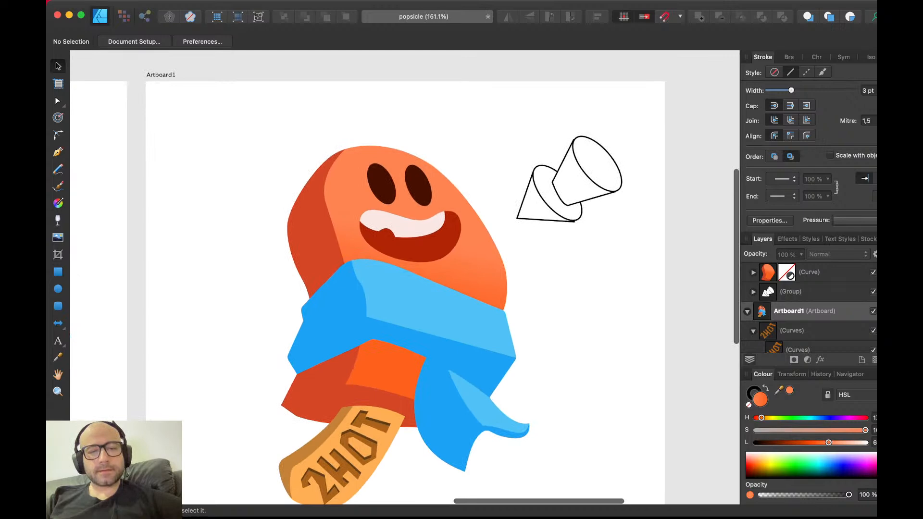
{"action": "scroll", "coordinate": [391, 386], "scroll_direction": "up", "scroll_amount": 3}
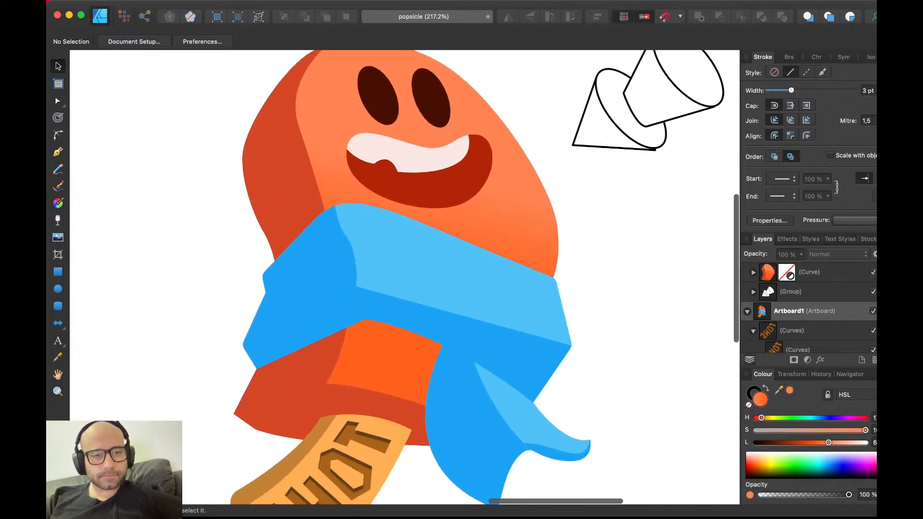
{"action": "left_click", "coordinate": [346, 222], "text": "super"}
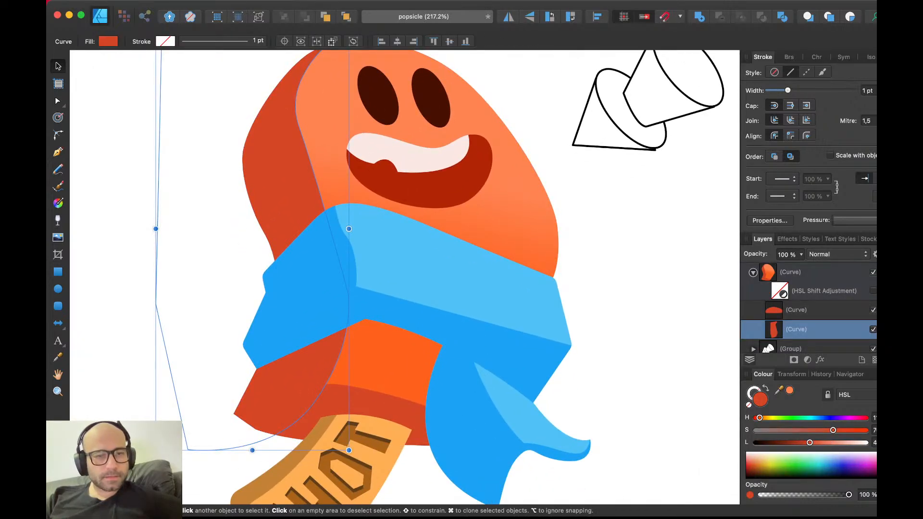
{"action": "key", "text": "g"}
{"action": "mouse_move", "coordinate": [307, 180]}
{"action": "left_mouse_down"}
{"action": "mouse_move", "coordinate": [253, 187]}
{"action": "mouse_move", "coordinate": [323, 177]}
{"action": "mouse_move", "coordinate": [303, 178]}
{"action": "mouse_move", "coordinate": [311, 174]}
{"action": "left_mouse_up"}
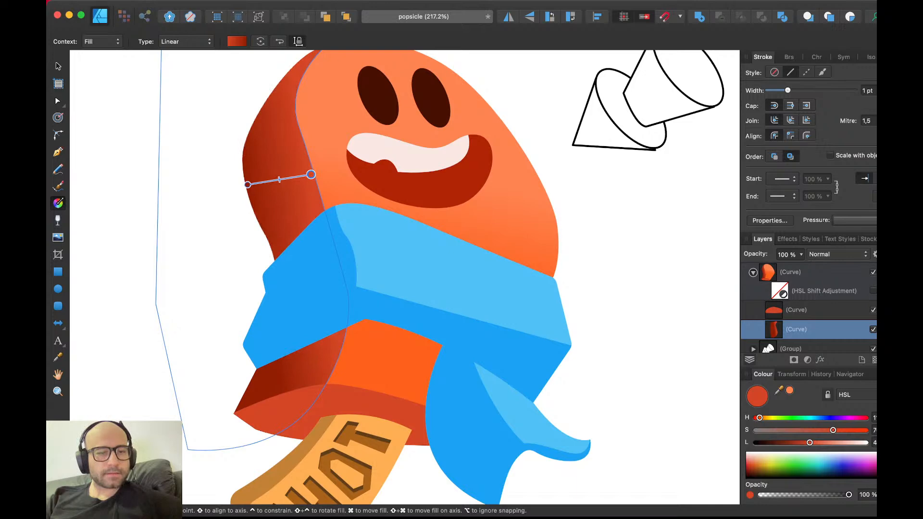
{"action": "key", "text": "v"}
{"action": "key", "text": "Escape"}
{"action": "scroll", "coordinate": [313, 171], "scroll_direction": "down", "scroll_amount": 5}
{"action": "scroll", "coordinate": [312, 171], "scroll_direction": "up", "scroll_amount": 4}
{"action": "scroll", "coordinate": [293, 408], "scroll_direction": "up", "scroll_amount": 4}
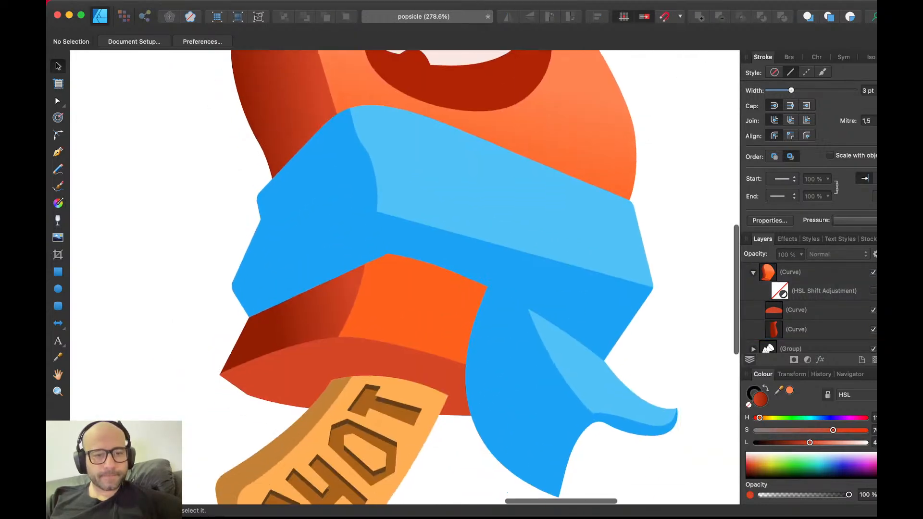
{"action": "key", "text": "p"}
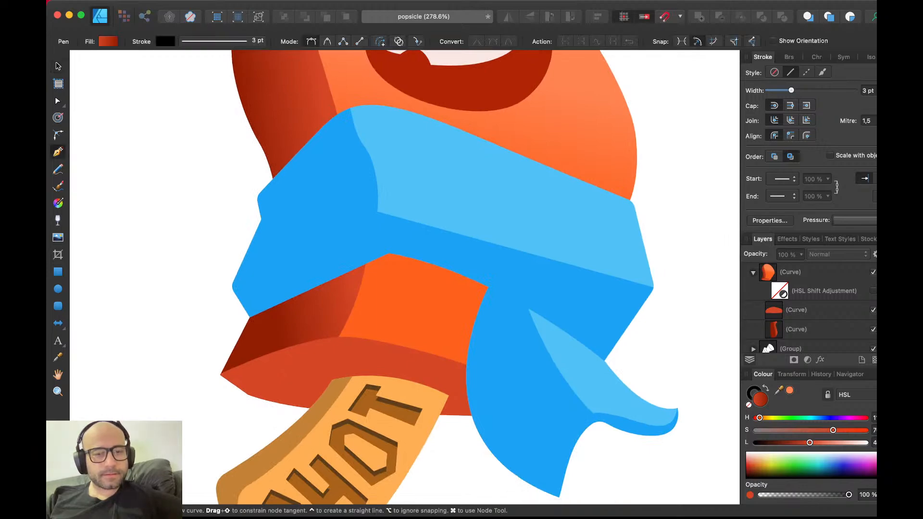
{"action": "key", "text": "v"}
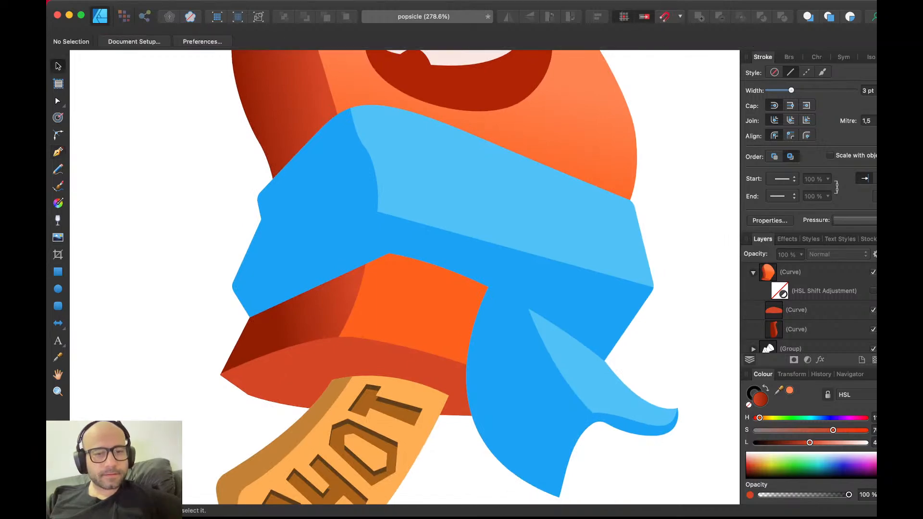
- Slightly round the scarf band's lower corner where it crosses the body's front edge, on the gradient artboard, and deselect the band
{"action": "left_click", "coordinate": [391, 241]}
{"action": "scroll", "coordinate": [391, 241], "scroll_direction": "down", "scroll_amount": 8}
{"action": "scroll", "coordinate": [403, 231], "scroll_direction": "left", "scroll_amount": 10}
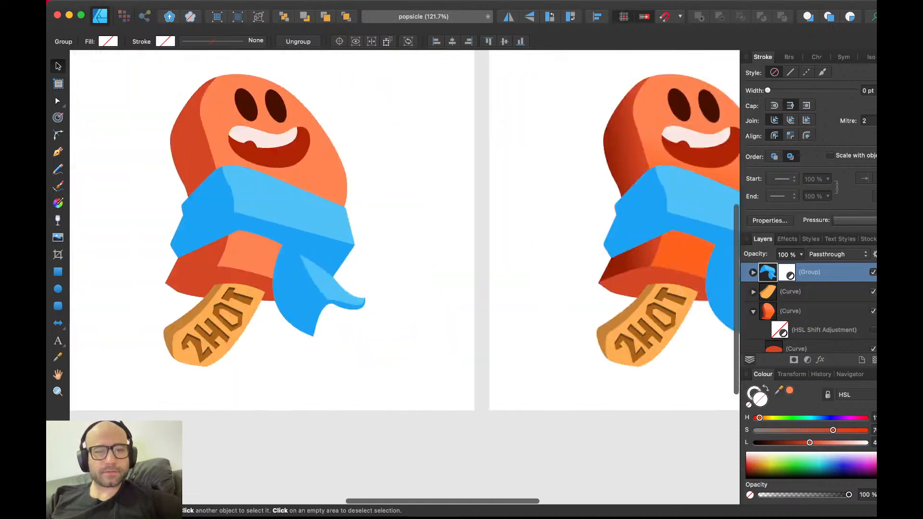
{"action": "scroll", "coordinate": [404, 231], "scroll_direction": "right", "scroll_amount": 5}
{"action": "scroll", "coordinate": [553, 221], "scroll_direction": "up", "scroll_amount": 5}
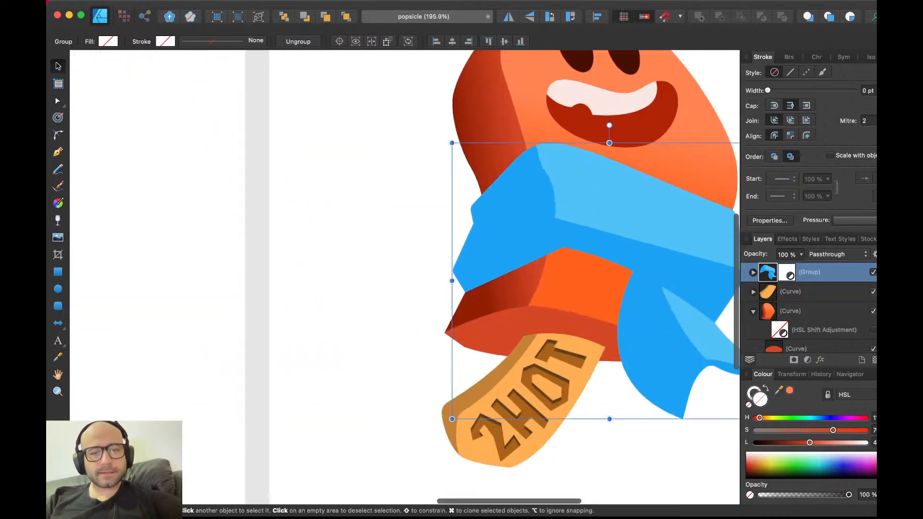
{"action": "double_click", "coordinate": [552, 221]}
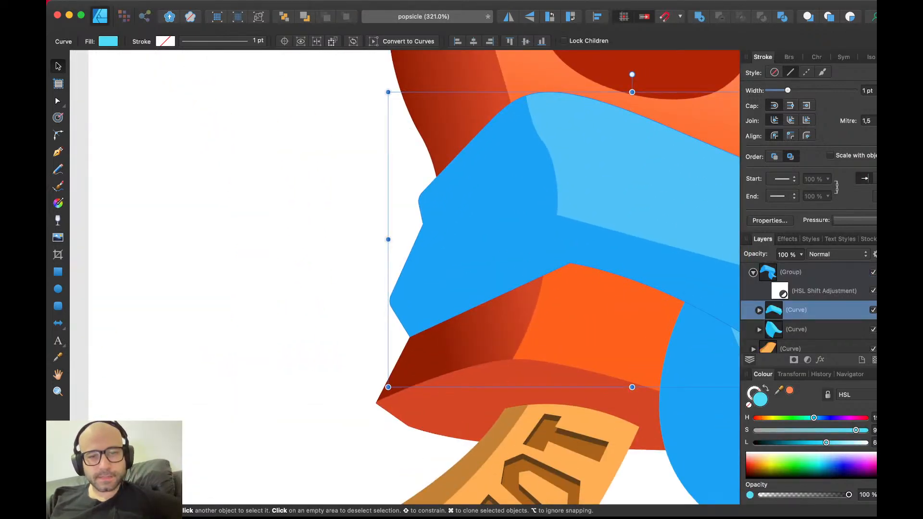
{"action": "scroll", "coordinate": [404, 277], "scroll_direction": "right", "scroll_amount": 4}
{"action": "key", "text": "a"}
{"action": "left_click_drag", "start_coordinate": [483, 251], "coordinate": [459, 252]}
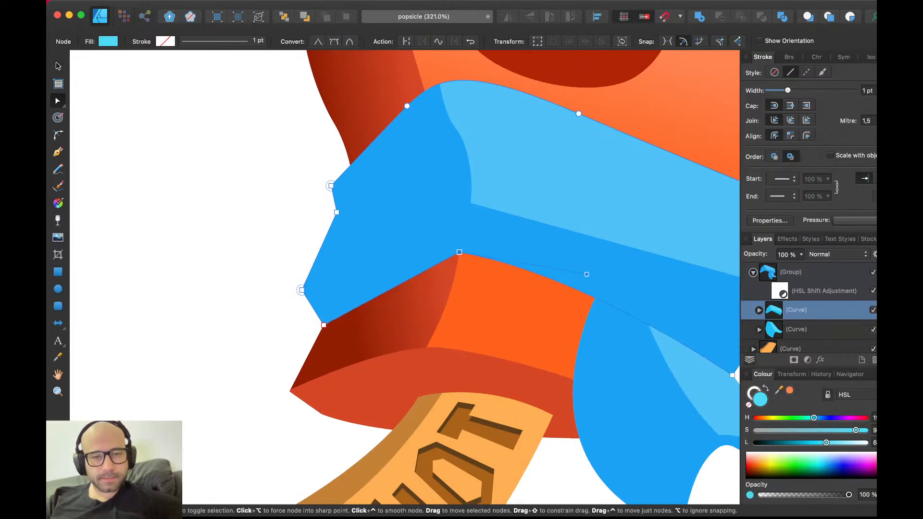
{"action": "key", "text": "c"}
{"action": "key", "text": "v"}
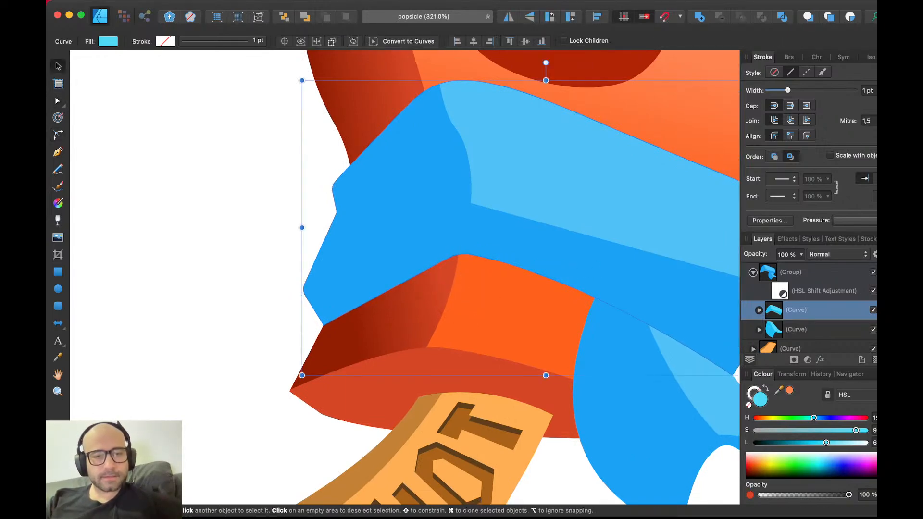
{"action": "key", "text": "Escape"}
{"action": "scroll", "coordinate": [405, 277], "scroll_direction": "right", "scroll_amount": 5}
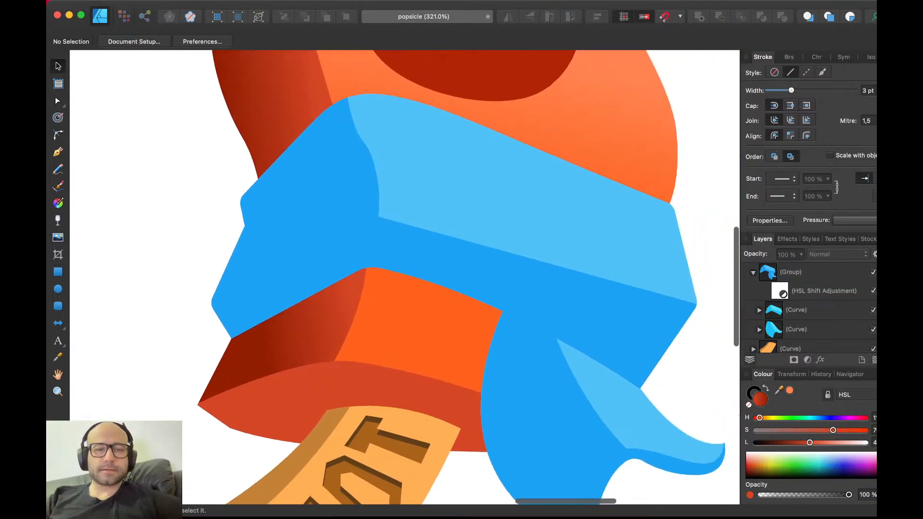
- Save the popsicle document
{"action": "scroll", "coordinate": [405, 277], "scroll_direction": "down", "scroll_amount": 3}
{"action": "scroll", "coordinate": [405, 277], "scroll_direction": "down", "scroll_amount": 2}
{"action": "key", "text": "super+s"}
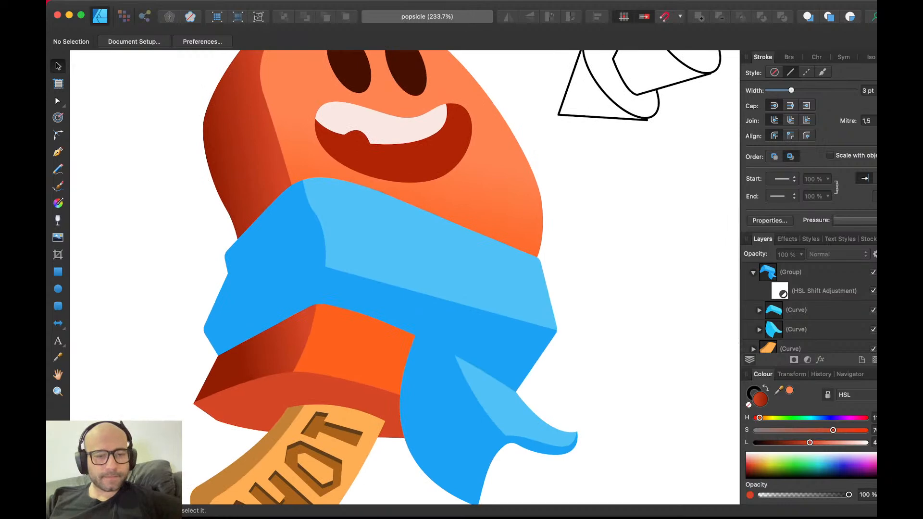
- Draw a closed shadow shape below the scarf, with a curved lower edge crossing the body's front face
{"action": "key", "text": "p"}
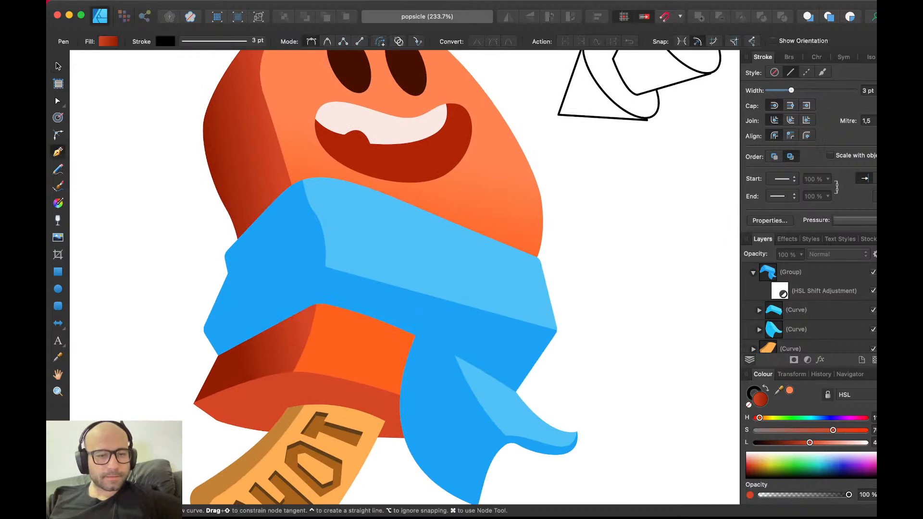
{"action": "left_click", "coordinate": [414, 354]}
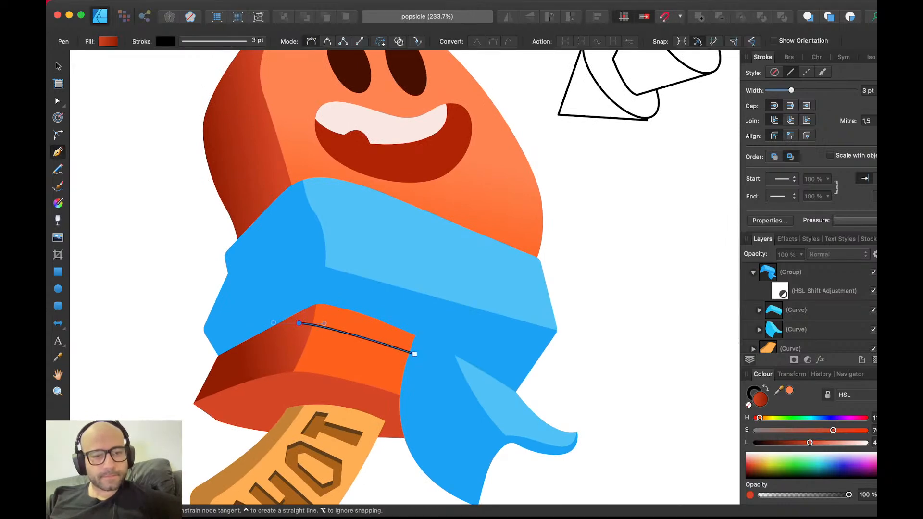
{"action": "left_click_drag", "start_coordinate": [299, 323], "coordinate": [264, 322]}
{"action": "left_click", "coordinate": [307, 277]}
{"action": "left_click", "coordinate": [437, 309]}
{"action": "left_click", "coordinate": [438, 343]}
{"action": "key", "text": "v"}
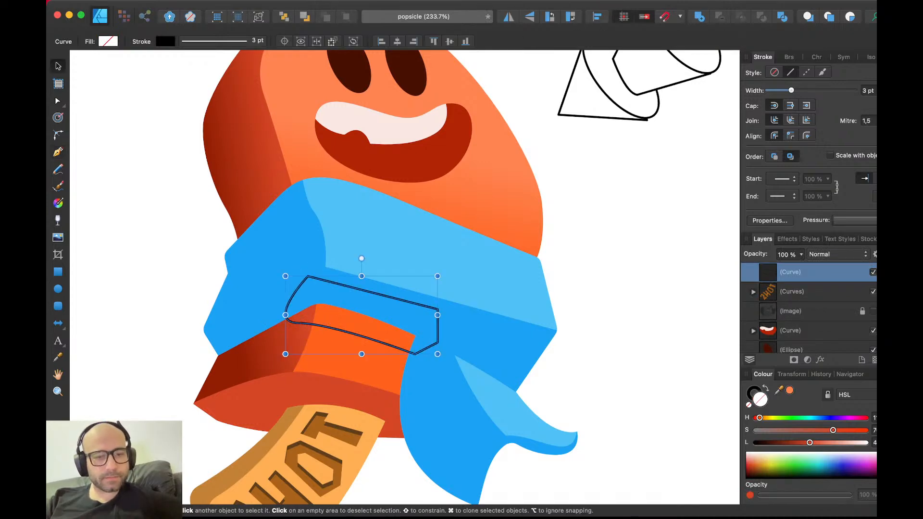
- Place the shadow shape behind the scarf group and swap its black stroke into the fill
{"action": "scroll", "coordinate": [415, 355], "scroll_direction": "up", "scroll_amount": 3}
{"action": "key", "text": "Delete"}
{"action": "left_click", "coordinate": [418, 308]}
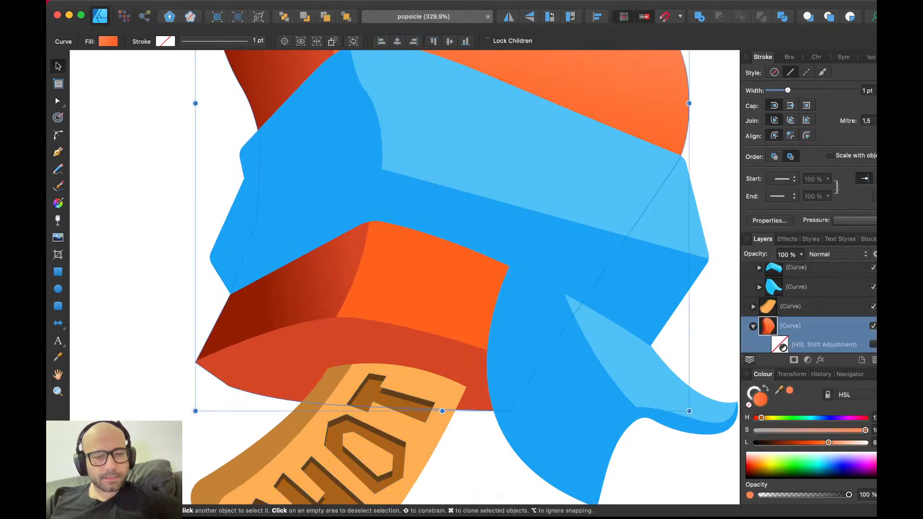
{"action": "left_click", "coordinate": [519, 250]}
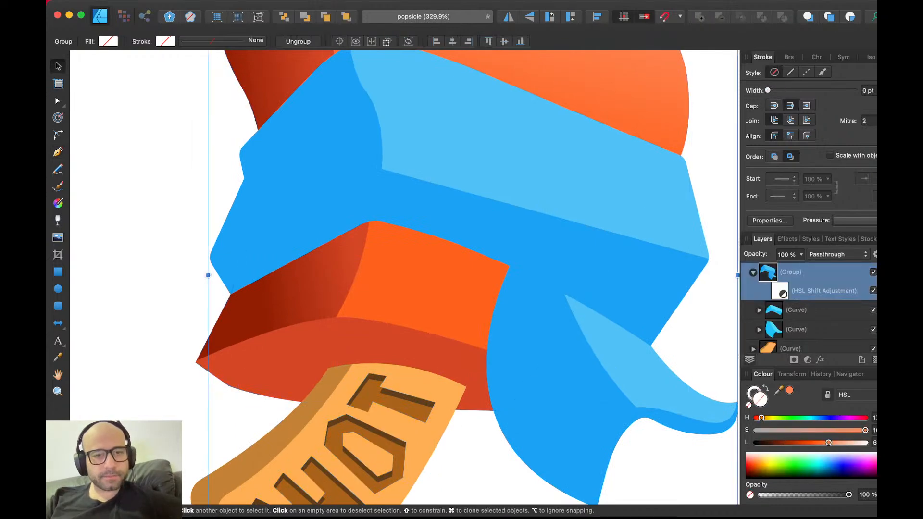
{"action": "key", "text": "super+z"}
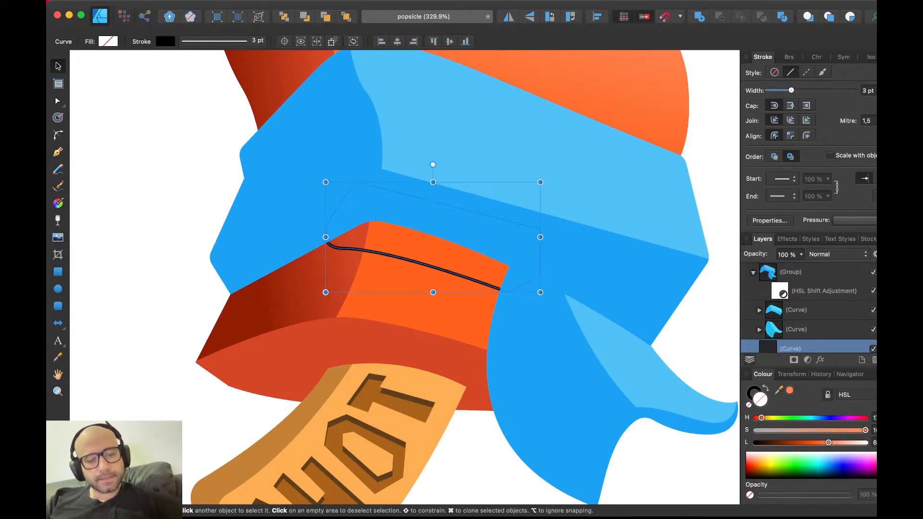
{"action": "key", "text": "shift+x"}
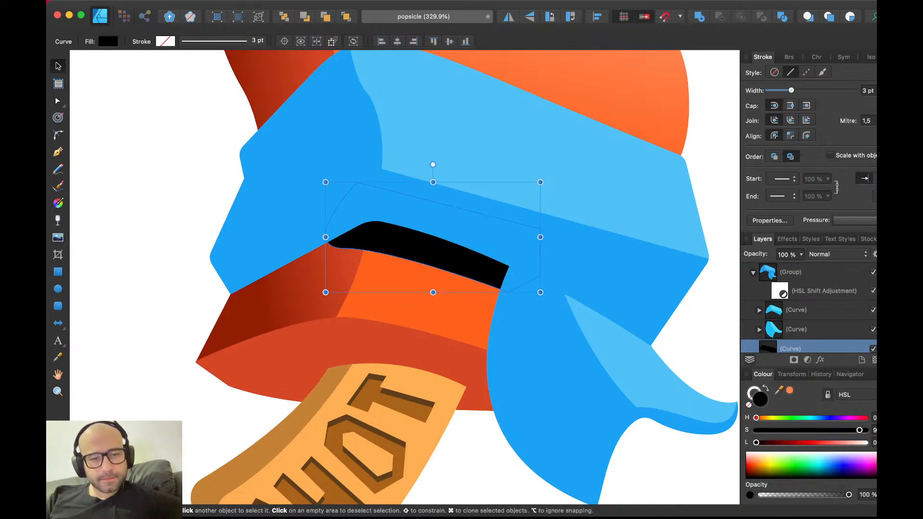
- Copy the side panel's gradient style onto the shadow shape and redirect the gradient downward from the scarf
{"action": "left_click", "coordinate": [418, 299]}
{"action": "double_click", "coordinate": [294, 299]}
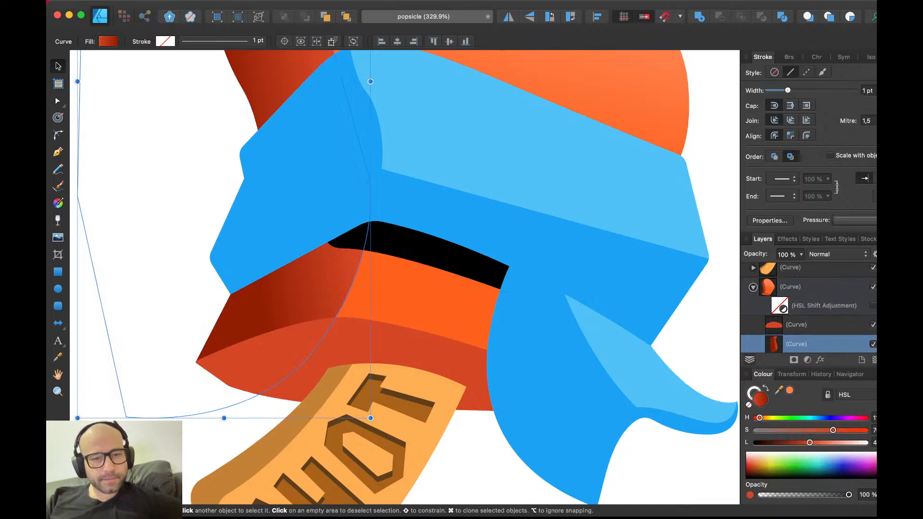
{"action": "left_click", "coordinate": [418, 248]}
{"action": "key", "text": "super+shift+v"}
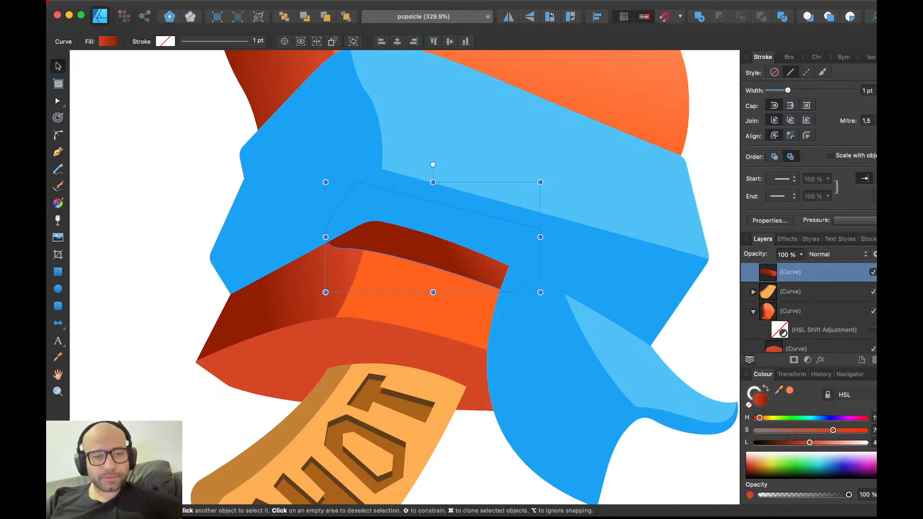
{"action": "key", "text": "g"}
{"action": "mouse_move", "coordinate": [404, 214]}
{"action": "left_mouse_down"}
{"action": "mouse_move", "coordinate": [406, 250]}
{"action": "mouse_move", "coordinate": [398, 243]}
{"action": "mouse_move", "coordinate": [416, 207]}
{"action": "mouse_move", "coordinate": [428, 244]}
{"action": "mouse_move", "coordinate": [428, 237]}
{"action": "mouse_move", "coordinate": [423, 265]}
{"action": "left_mouse_up"}
- Try to place the shadow shape beneath the side panel by shifting it through the layer order
{"action": "key", "text": "v"}
{"action": "key", "text": "super+["}
{"action": "key", "text": "super+["}
{"action": "key", "text": "super+["}
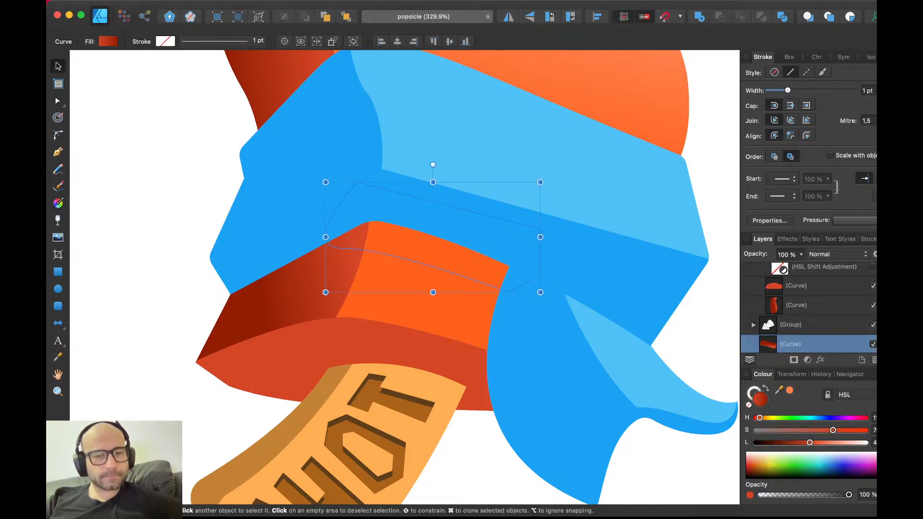
{"action": "key", "text": "super+]"}
{"action": "key", "text": "super+]"}
{"action": "key", "text": "super+]"}
- Cut the shadow shape and paste it inside the body, ordered just beneath the side panel
{"action": "key", "text": "Delete"}
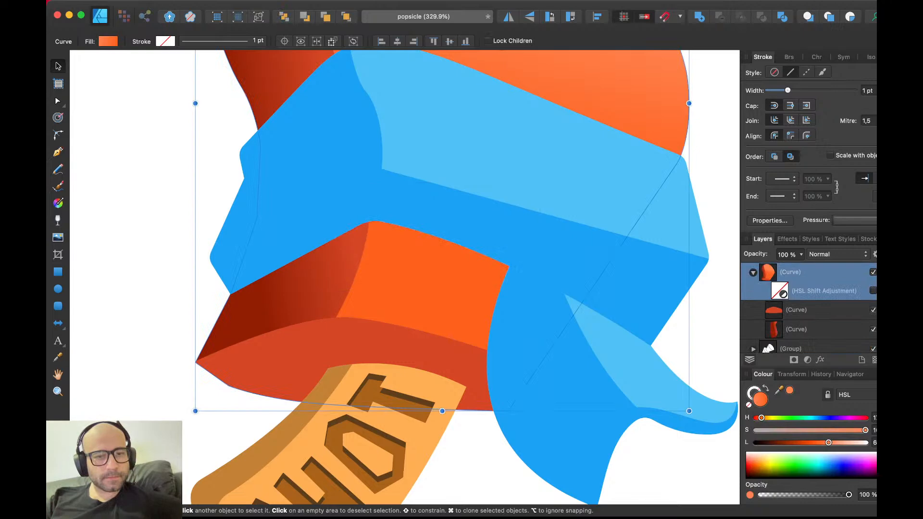
{"action": "left_click", "coordinate": [796, 330]}
{"action": "key", "text": "super+v"}
{"action": "key", "text": "super+["}
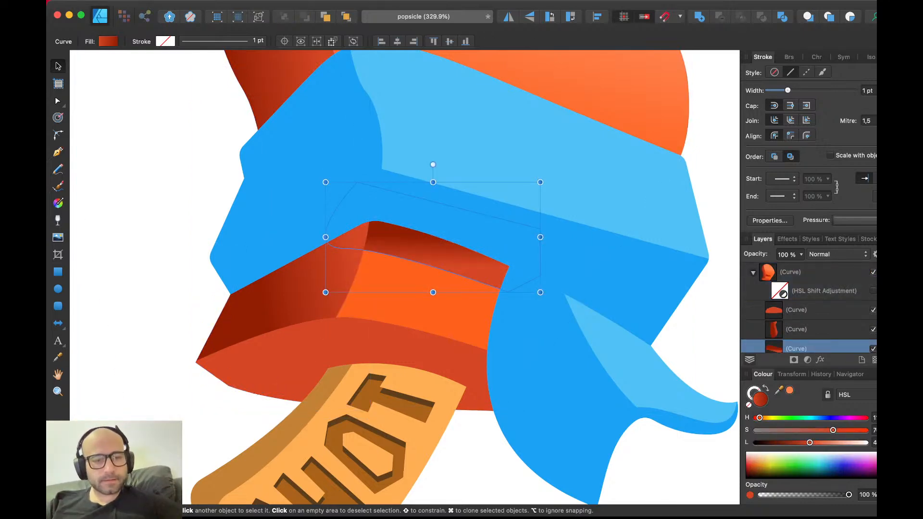
- Adjust the shadow's linear gradient so its dark end sits at the scarf edge, set its opacity to 100%, and deselect it
{"action": "key", "text": "g"}
{"action": "mouse_move", "coordinate": [451, 239]}
{"action": "left_mouse_down"}
{"action": "mouse_move", "coordinate": [441, 264]}
{"action": "mouse_move", "coordinate": [445, 218]}
{"action": "mouse_move", "coordinate": [460, 211]}
{"action": "mouse_move", "coordinate": [418, 232]}
{"action": "left_mouse_up"}
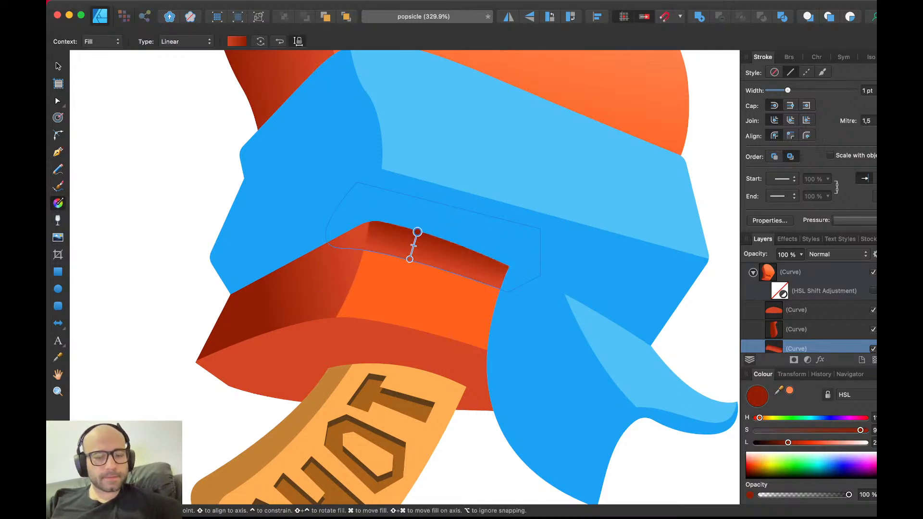
{"action": "key", "text": "v"}
{"action": "scroll", "coordinate": [417, 233], "scroll_direction": "down", "scroll_amount": 5}
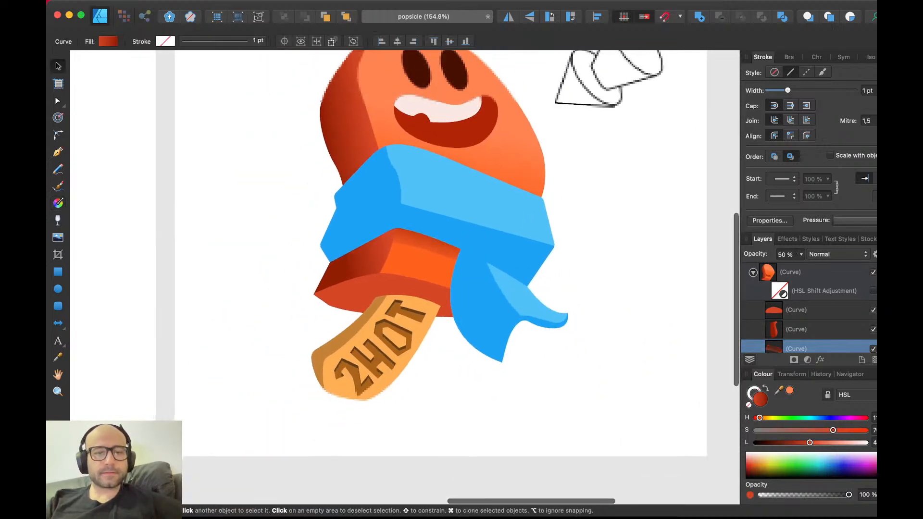
{"action": "scroll", "coordinate": [414, 216], "scroll_direction": "up", "scroll_amount": 4}
{"action": "key", "text": "0"}
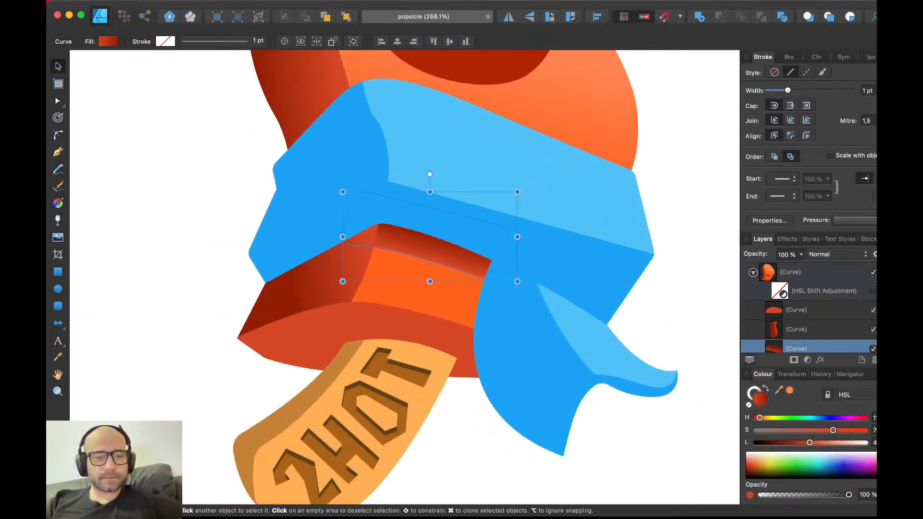
{"action": "key", "text": "super+d"}
{"action": "scroll", "coordinate": [413, 218], "scroll_direction": "down", "scroll_amount": 4}
{"action": "scroll", "coordinate": [412, 219], "scroll_direction": "up", "scroll_amount": 4}
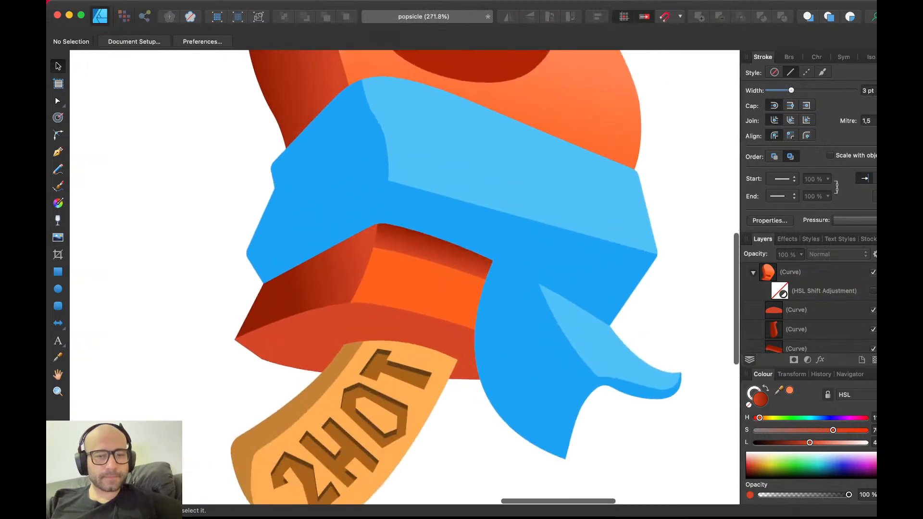
- Draw a second closed shadow shape under the scarf over the side panel and give it the copied gradient style
{"action": "key", "text": "p"}
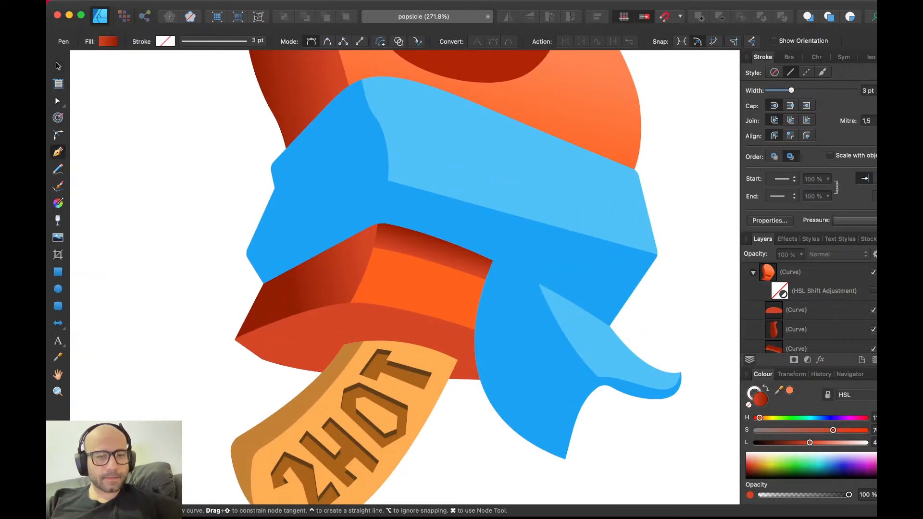
{"action": "left_click", "coordinate": [378, 248]}
{"action": "left_click_drag", "start_coordinate": [257, 292], "coordinate": [217, 311]}
{"action": "left_click", "coordinate": [370, 177]}
{"action": "left_click", "coordinate": [388, 191]}
{"action": "left_click", "coordinate": [390, 233]}
{"action": "left_click", "coordinate": [378, 248]}
{"action": "key", "text": "v"}
{"action": "key", "text": "super+shift+v"}
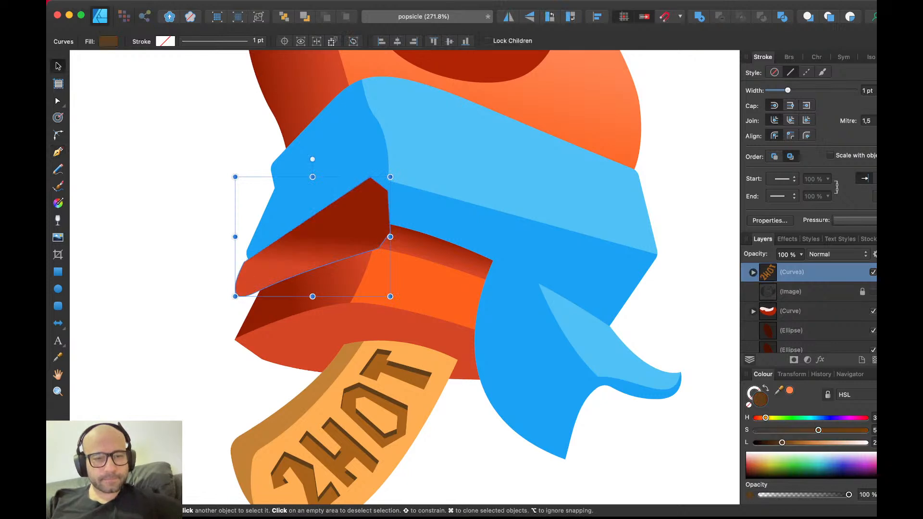
- Cut the second shadow shape and paste it inside the body's side panel so it is clipped there
{"action": "key", "text": "super+x"}
{"action": "left_click", "coordinate": [413, 281]}
{"action": "key", "text": "super+alt+v"}
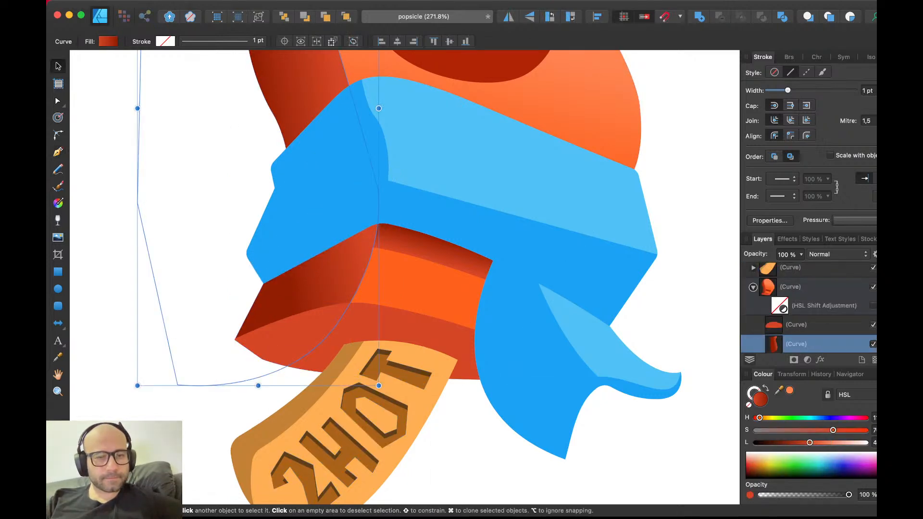
{"action": "key", "text": "super+alt+v"}
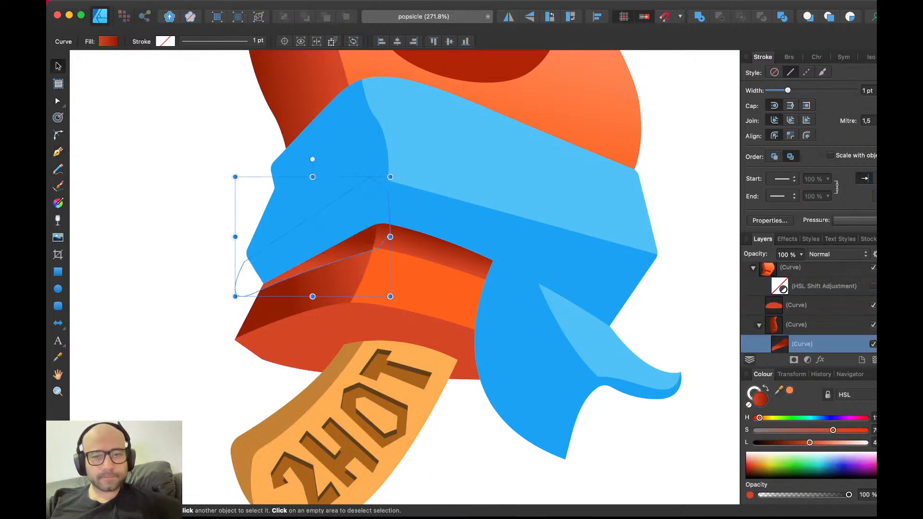
{"action": "key", "text": "super+d"}
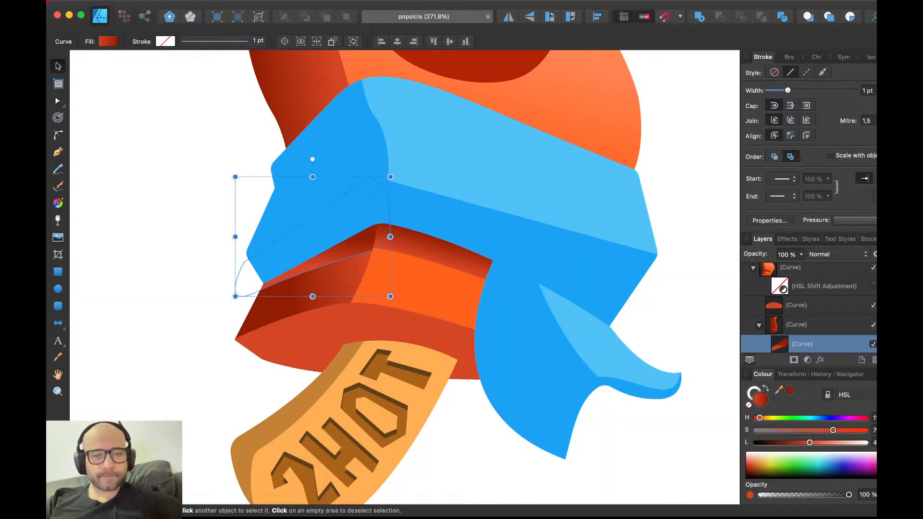
- Replace the side-panel shadow's gradient with the sampled solid dark red and deselect the shape
{"action": "left_click", "coordinate": [790, 390]}
{"action": "key", "text": "super+d"}
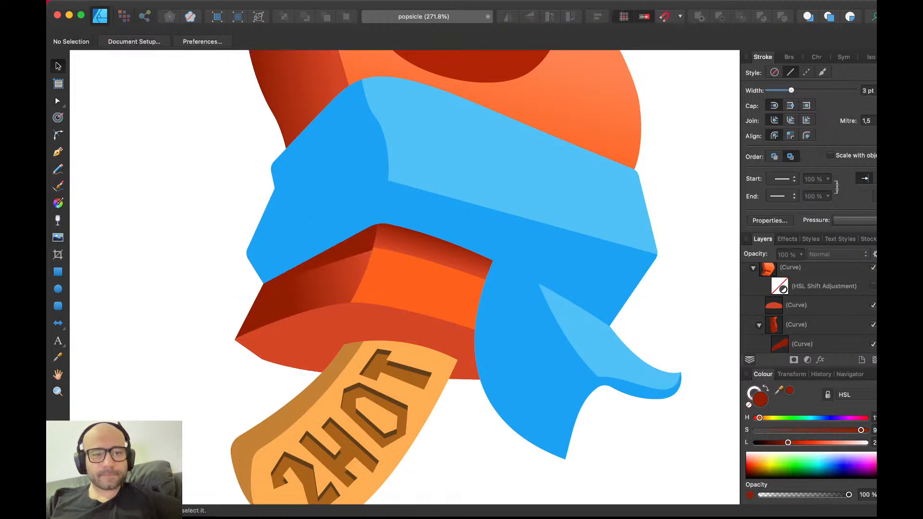
{"action": "scroll", "coordinate": [445, 327], "scroll_direction": "down", "scroll_amount": 5}
{"action": "scroll", "coordinate": [444, 328], "scroll_direction": "up", "scroll_amount": 4}
- Fill the front shadow under the scarf with the sampled solid dark red and nudge it slightly downward
{"action": "left_click", "coordinate": [438, 262]}
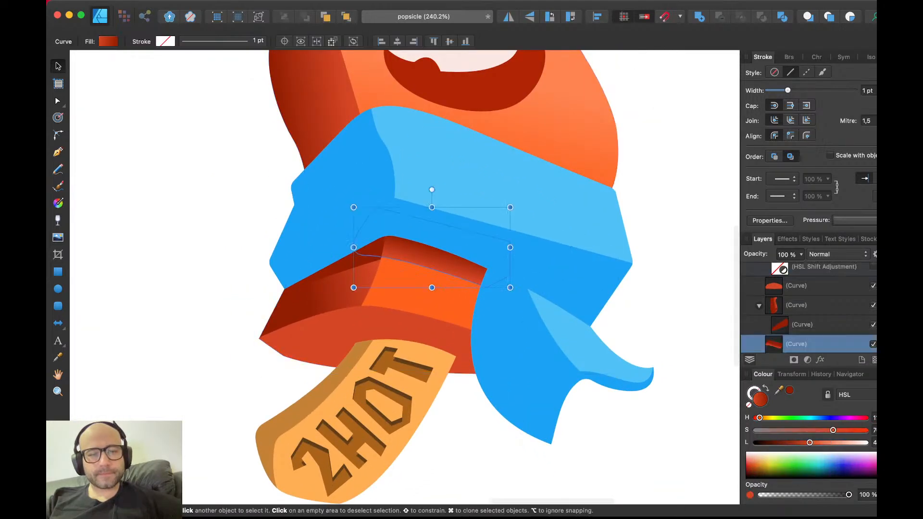
{"action": "left_click", "coordinate": [790, 390]}
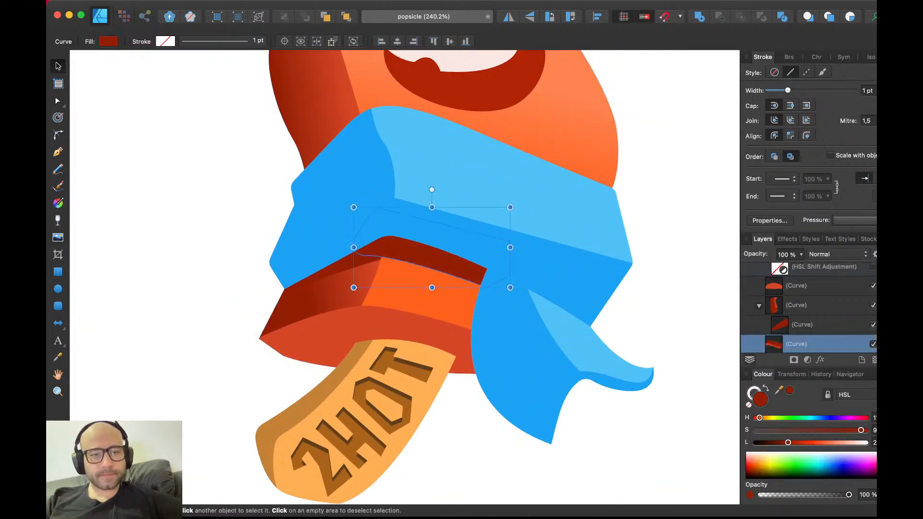
{"action": "scroll", "coordinate": [423, 258], "scroll_direction": "up", "scroll_amount": 3}
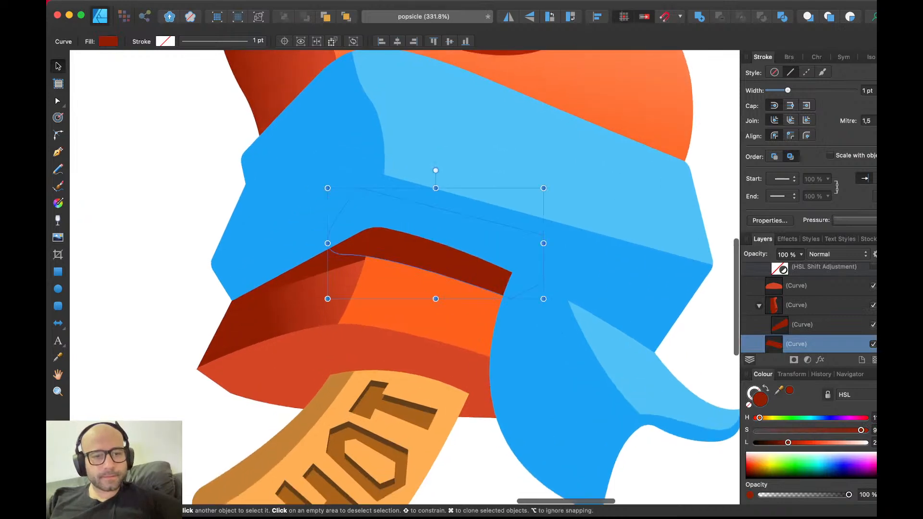
{"action": "key", "text": "Down"}
{"action": "key", "text": "Down"}
{"action": "key", "text": "Down"}
- Fade the front shadow with a linear transparency running from the scarf edge down the body, then deselect it
{"action": "key", "text": "y"}
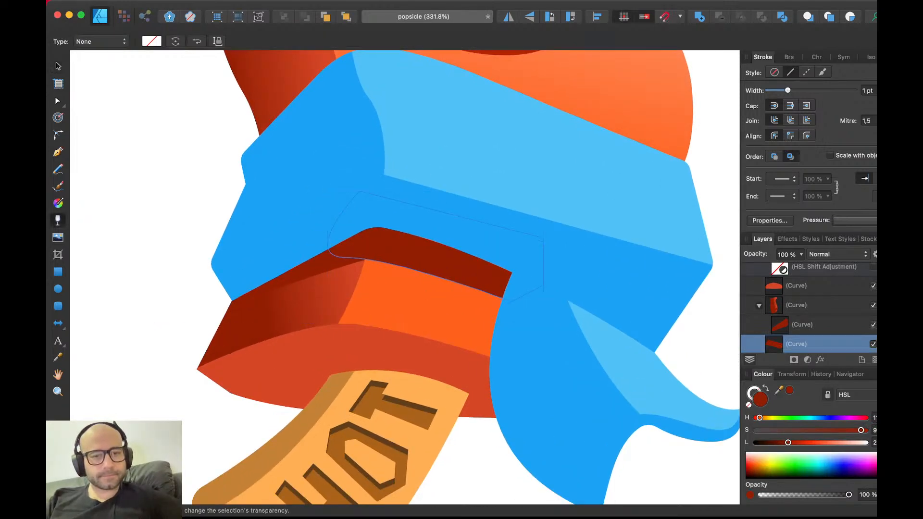
{"action": "left_click_drag", "start_coordinate": [425, 225], "coordinate": [411, 288]}
{"action": "key", "text": "v"}
{"action": "key", "text": "super+d"}
{"action": "scroll", "coordinate": [408, 285], "scroll_direction": "down", "scroll_amount": 5}
{"action": "scroll", "coordinate": [408, 284], "scroll_direction": "up", "scroll_amount": 2}
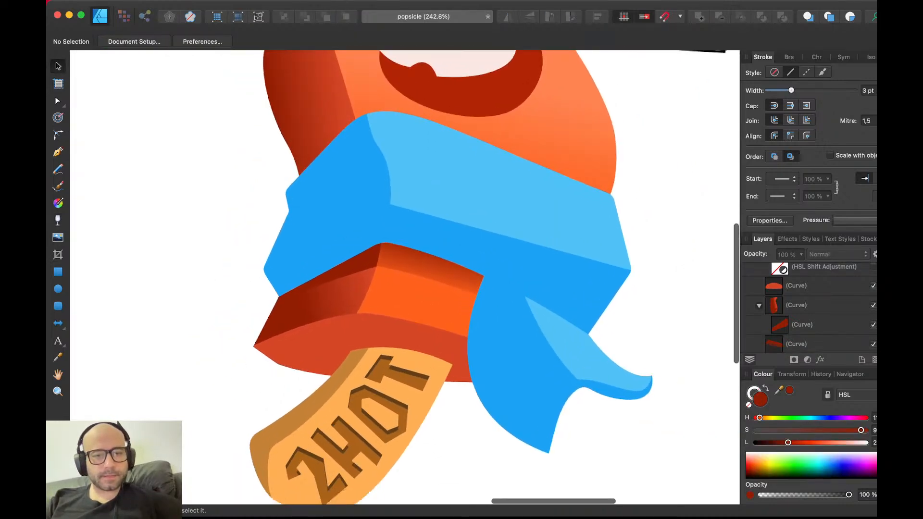
- Select the side-panel shadow inside the body and fade it downward from the scarf edge with a linear transparency
{"action": "left_click", "coordinate": [408, 285]}
{"action": "double_click", "coordinate": [348, 270]}
{"action": "double_click", "coordinate": [347, 270]}
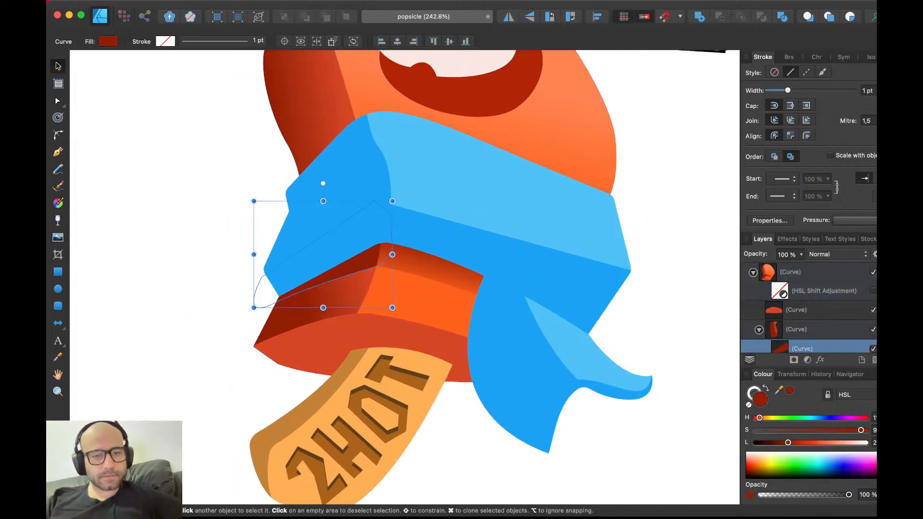
{"action": "key", "text": "y"}
{"action": "left_click_drag", "start_coordinate": [350, 249], "coordinate": [359, 284]}
{"action": "key", "text": "v"}
{"action": "key", "text": "super+d"}
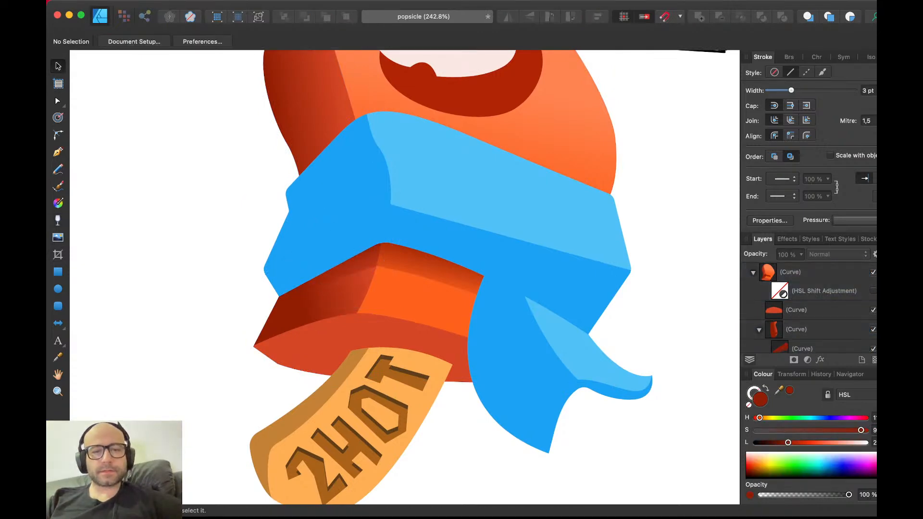
- Draw a curved shadow outline along the scarf's hanging tail with the Pen tool, overlapping the lower body and the tail
{"action": "scroll", "coordinate": [438, 285], "scroll_direction": "down", "scroll_amount": 5}
{"action": "scroll", "coordinate": [437, 284], "scroll_direction": "up", "scroll_amount": 3}
{"action": "scroll", "coordinate": [438, 285], "scroll_direction": "up", "scroll_amount": 2}
{"action": "scroll", "coordinate": [438, 285], "scroll_direction": "right", "scroll_amount": 2}
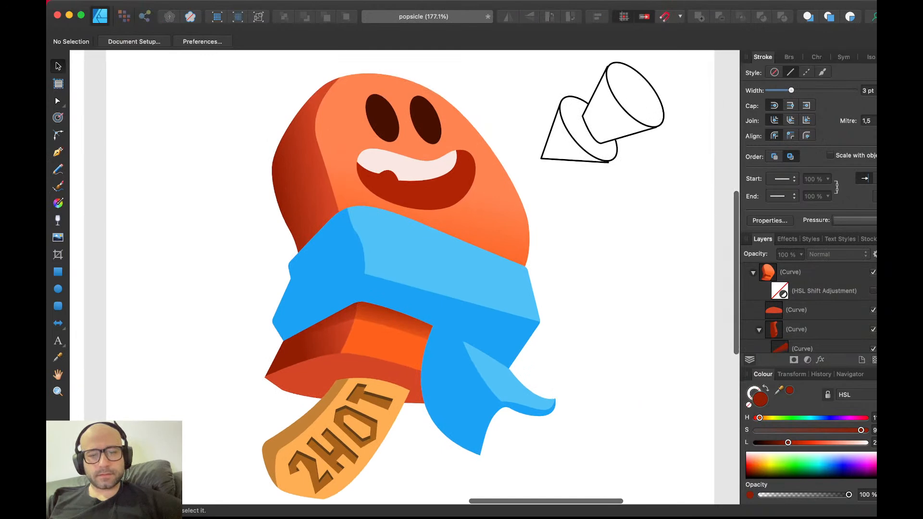
{"action": "scroll", "coordinate": [457, 392], "scroll_direction": "up", "scroll_amount": 3}
{"action": "key", "text": "p"}
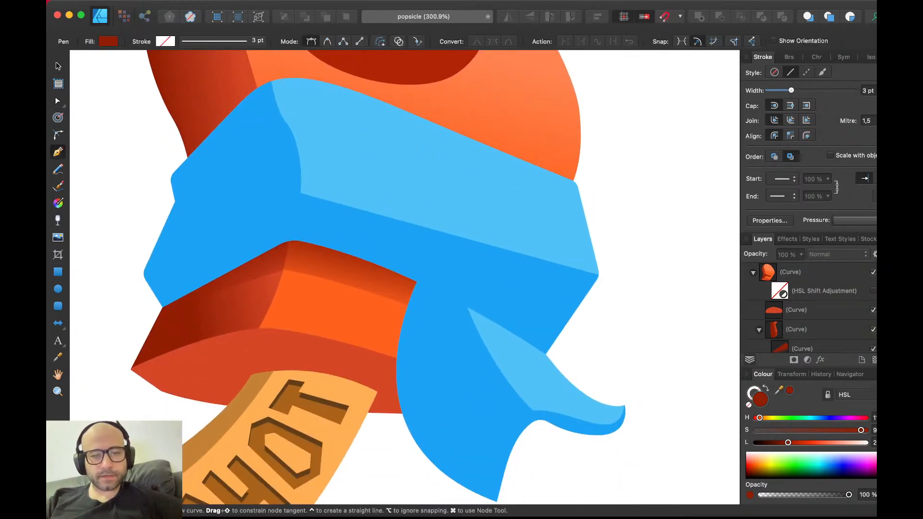
{"action": "scroll", "coordinate": [405, 277], "scroll_direction": "down", "scroll_amount": 3}
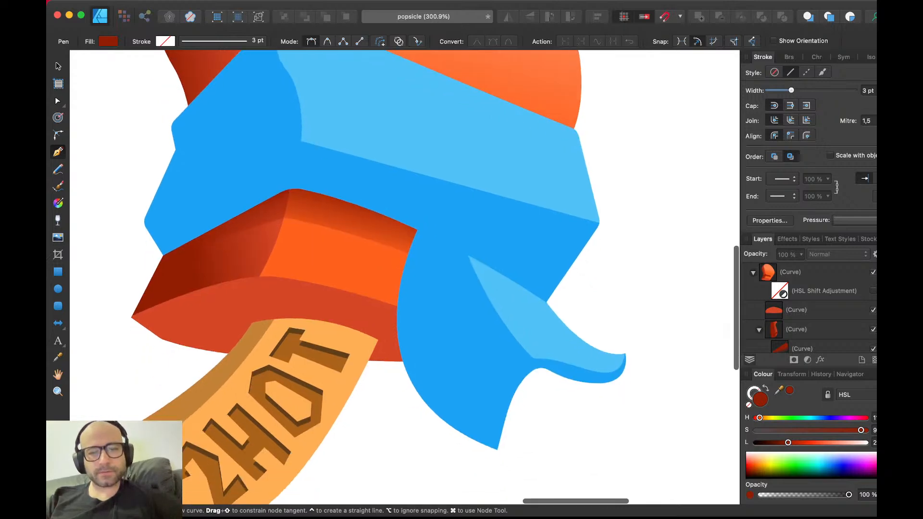
{"action": "left_click", "coordinate": [412, 216]}
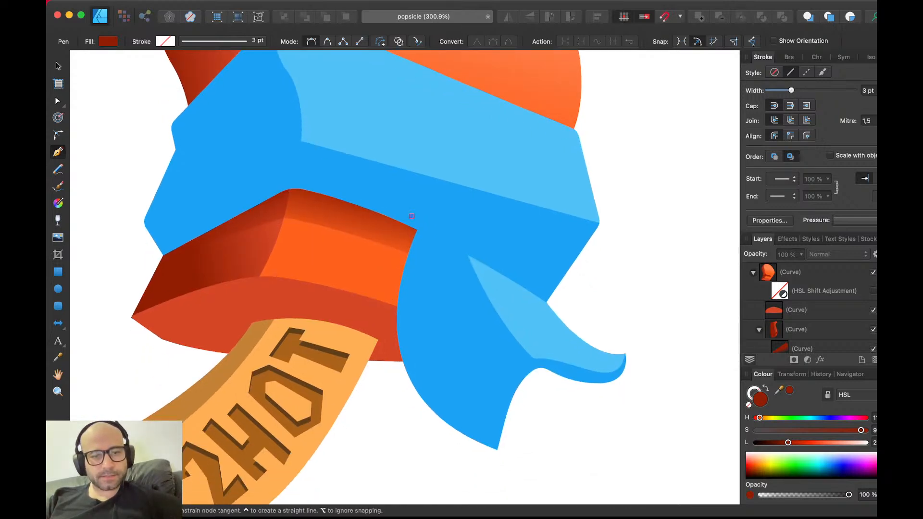
{"action": "left_click_drag", "start_coordinate": [331, 347], "coordinate": [326, 429]}
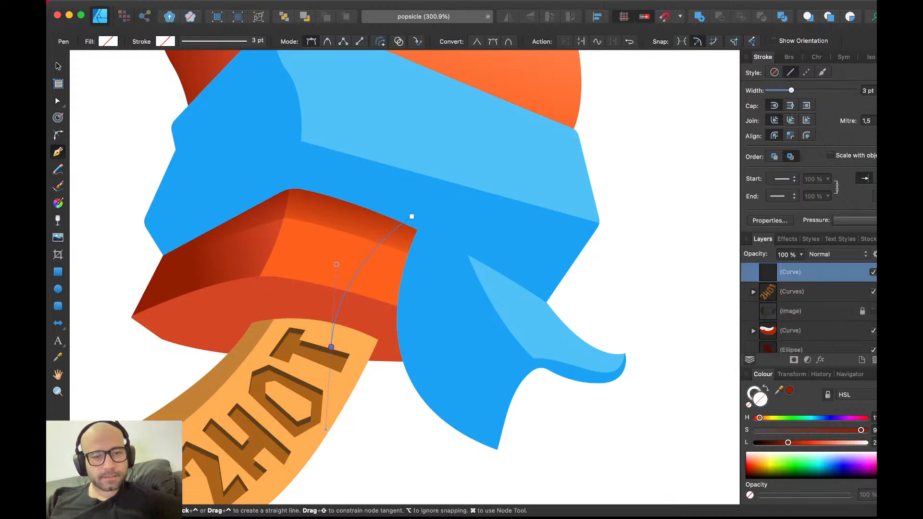
{"action": "left_click", "coordinate": [448, 399]}
{"action": "left_click", "coordinate": [459, 297]}
{"action": "left_click", "coordinate": [458, 216]}
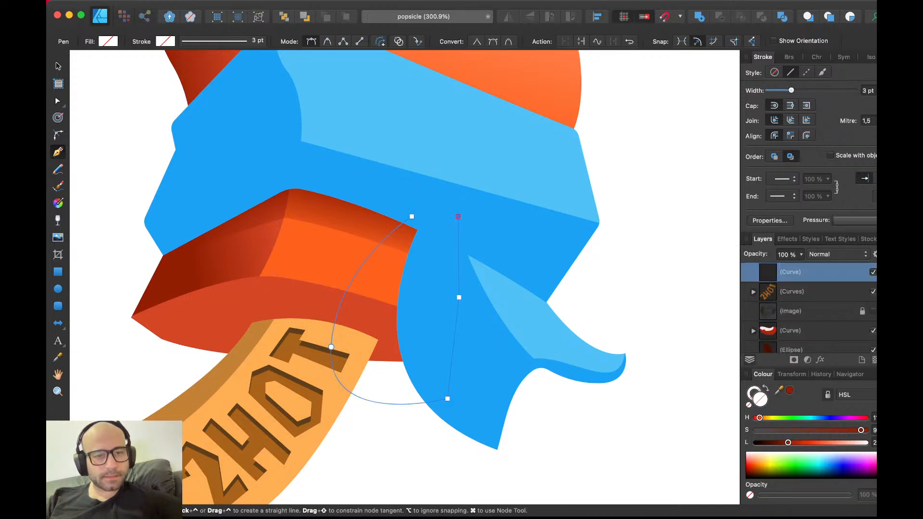
{"action": "key", "text": "v"}
{"action": "key", "text": "shift+super+v"}
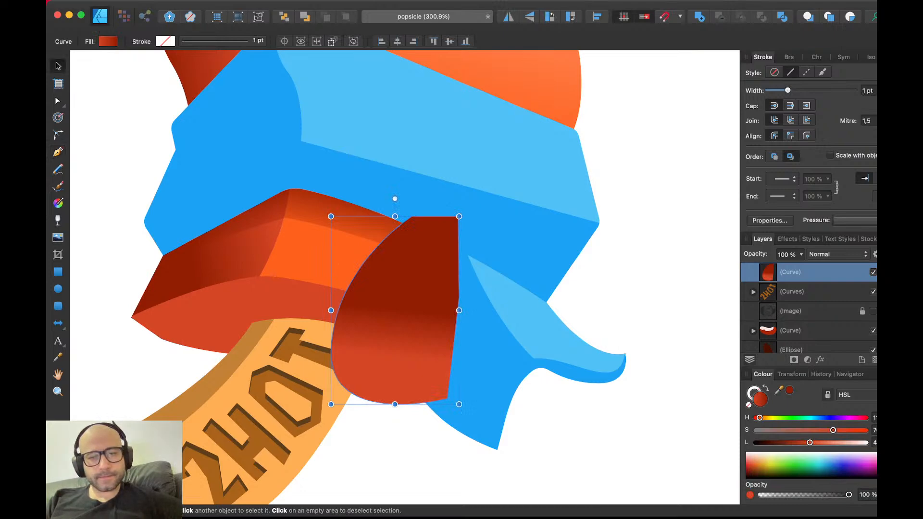
{"action": "key", "text": "super+z"}
- Cut the tail shadow shape and paste it inside the popsicle body with a solid dark red fill
{"action": "key", "text": "super+x"}
{"action": "left_click", "coordinate": [339, 262]}
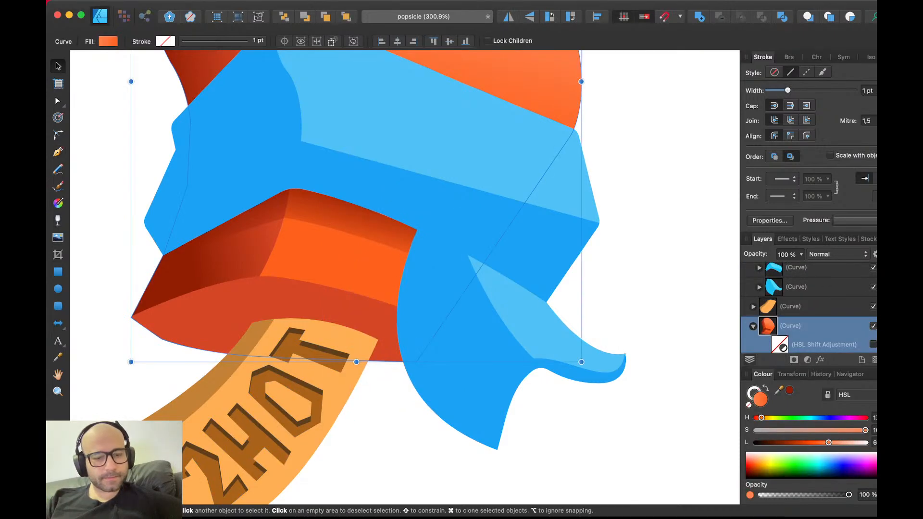
{"action": "key", "text": "super+alt+v"}
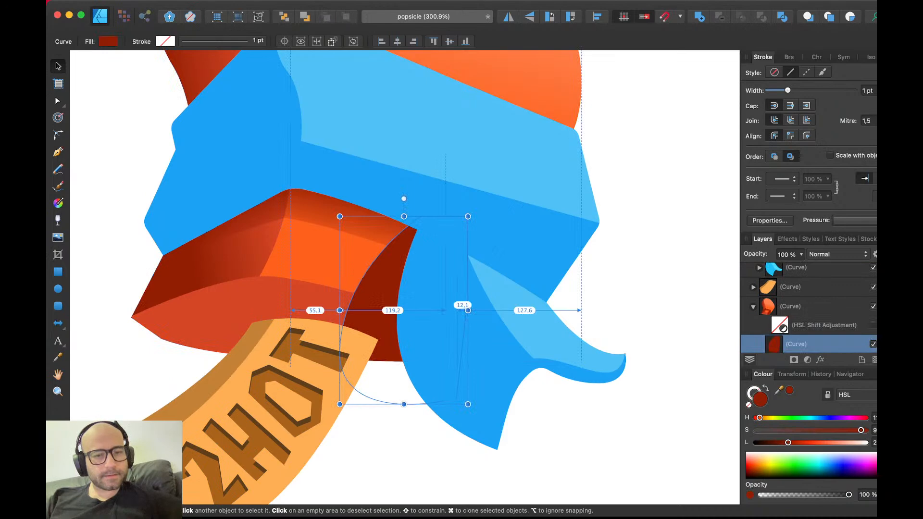
- Order the tail shadow beneath the body's bottom face and fade it away from the scarf tail with a linear transparency
{"action": "key", "text": "y"}
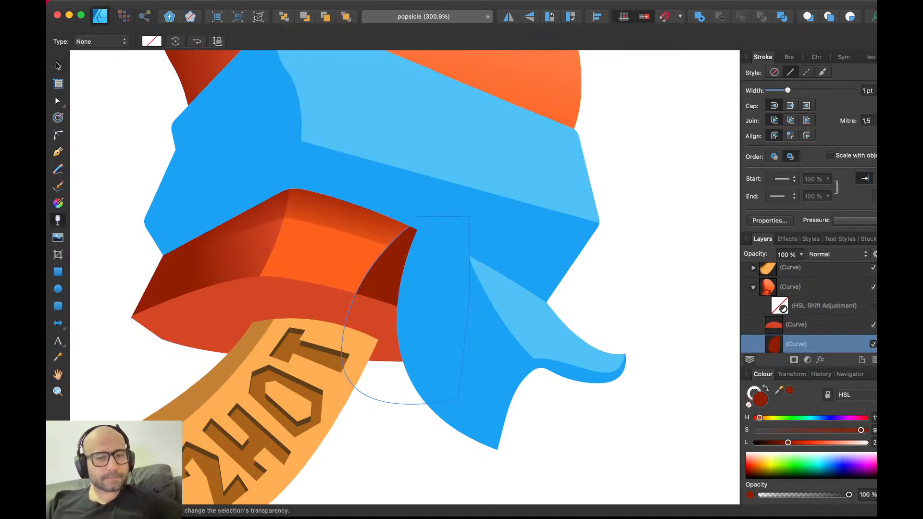
{"action": "left_click_drag", "start_coordinate": [406, 278], "coordinate": [351, 243]}
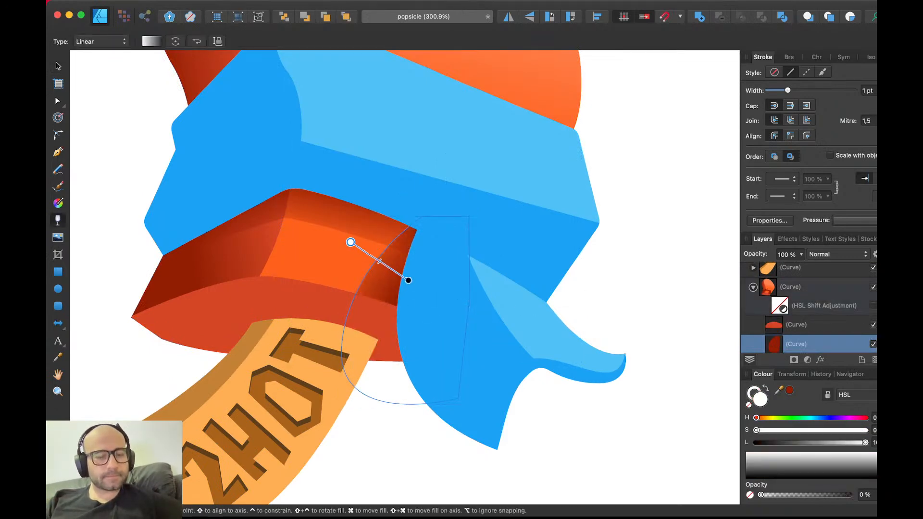
{"action": "key", "text": "v"}
{"action": "key", "text": "super+d"}
{"action": "scroll", "coordinate": [350, 241], "scroll_direction": "down", "scroll_amount": 5}
{"action": "scroll", "coordinate": [350, 241], "scroll_direction": "up", "scroll_amount": 4}
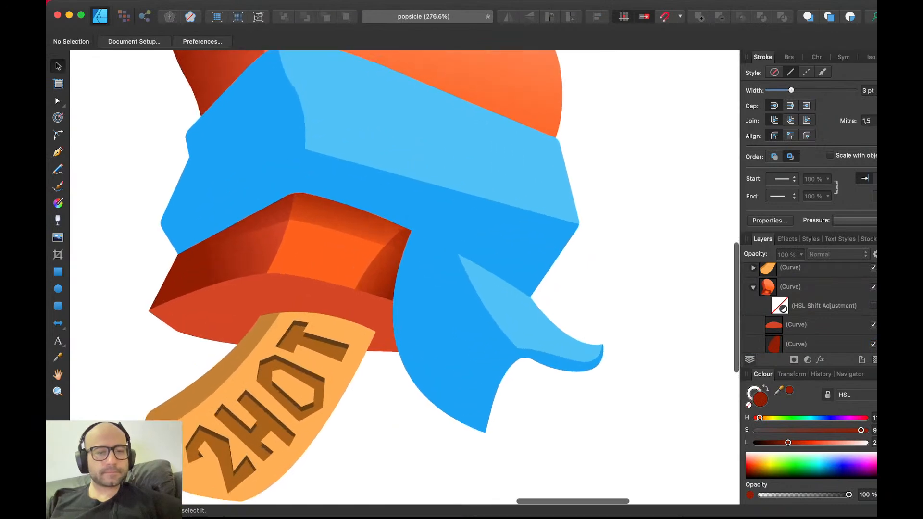
- Select the body's bottom face and fill it with the sampled dark red, raising its lightness slightly
{"action": "double_click", "coordinate": [383, 275]}
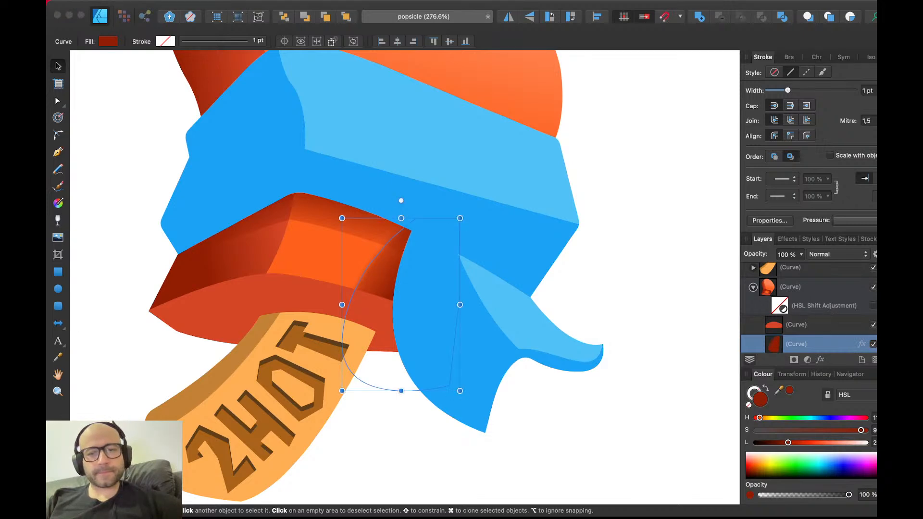
{"action": "double_click", "coordinate": [307, 298]}
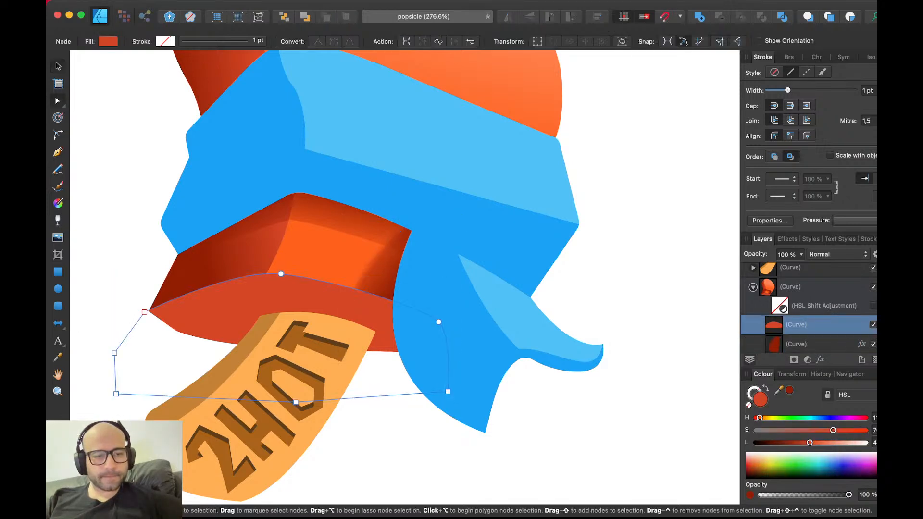
{"action": "key", "text": "v"}
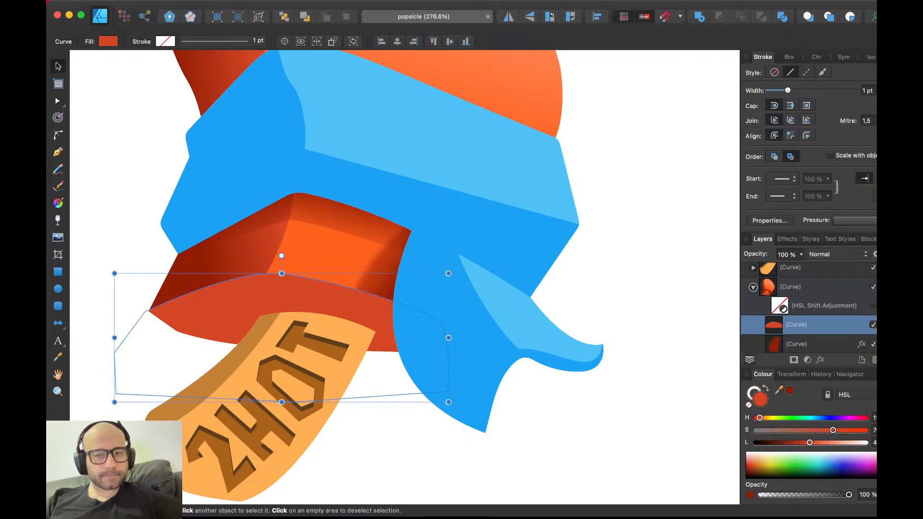
{"action": "left_click", "coordinate": [790, 390]}
{"action": "left_click_drag", "start_coordinate": [788, 443], "coordinate": [794, 443]}
- Apply a linear gradient to the bottom face from red at its upper edge to a darker red below, and deselect it
{"action": "key", "text": "g"}
{"action": "left_click_drag", "start_coordinate": [277, 279], "coordinate": [268, 348]}
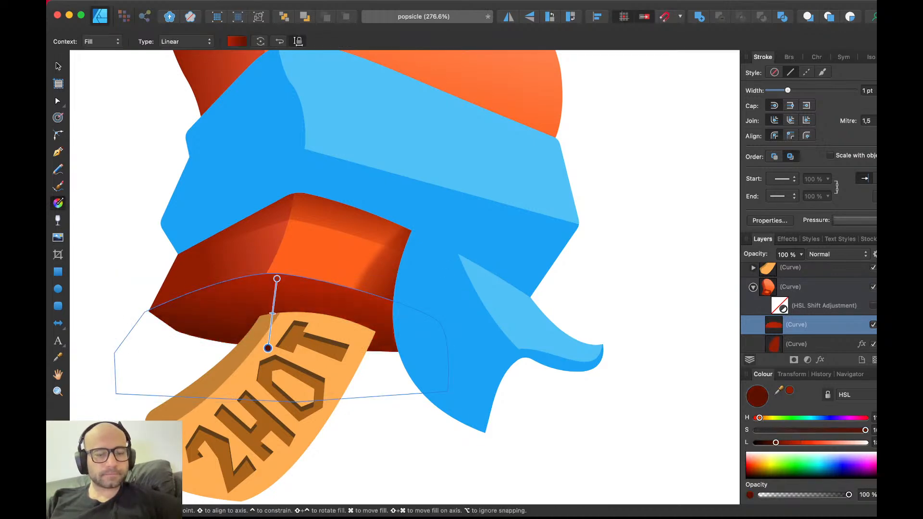
{"action": "key", "text": "v"}
{"action": "key", "text": "super+d"}
{"action": "scroll", "coordinate": [268, 349], "scroll_direction": "down", "scroll_amount": 5}
{"action": "scroll", "coordinate": [268, 350], "scroll_direction": "up", "scroll_amount": 3}
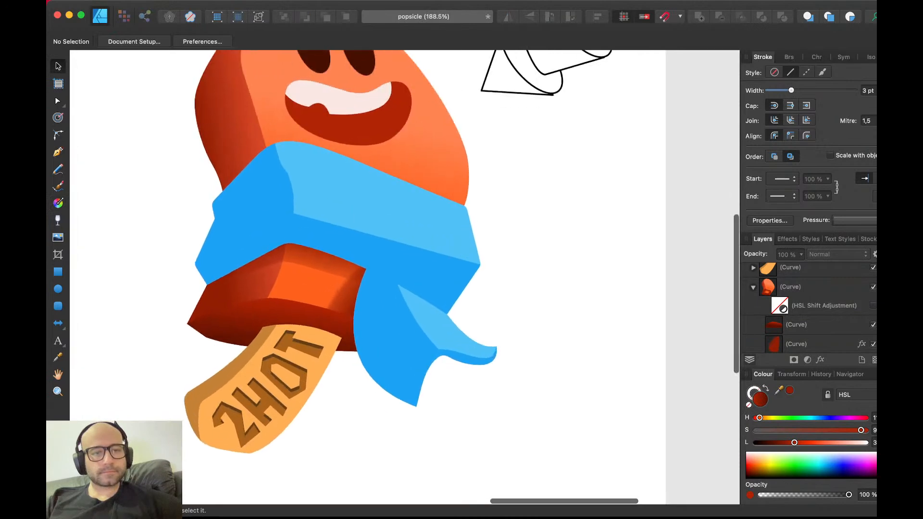
- Shorten the body's front gradient so it ends just above the scarf, and darken its end colour to a deeper orange
{"action": "scroll", "coordinate": [408, 277], "scroll_direction": "up", "scroll_amount": 3}
{"action": "left_click", "coordinate": [404, 219]}
{"action": "key", "text": "g"}
{"action": "left_click_drag", "start_coordinate": [342, 275], "coordinate": [354, 228]}
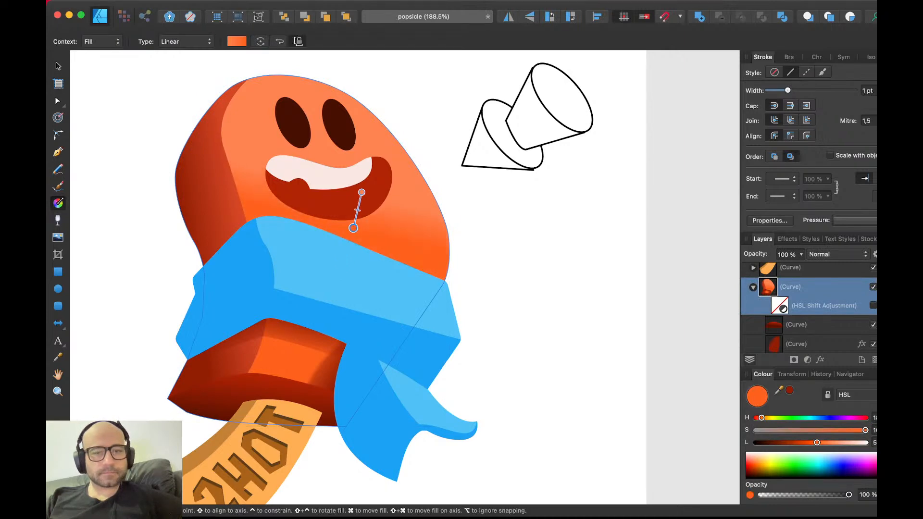
{"action": "left_click_drag", "start_coordinate": [817, 442], "coordinate": [809, 443]}
{"action": "left_click_drag", "start_coordinate": [762, 418], "coordinate": [762, 418]}
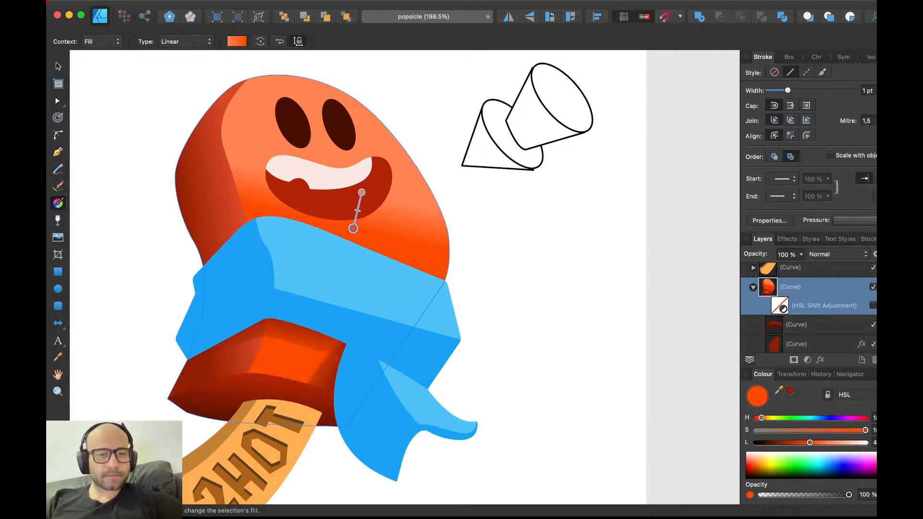
- Shift the body's front gradient slightly down toward the scarf, deselect the body and save the document
{"action": "left_click_drag", "start_coordinate": [362, 193], "coordinate": [358, 192]}
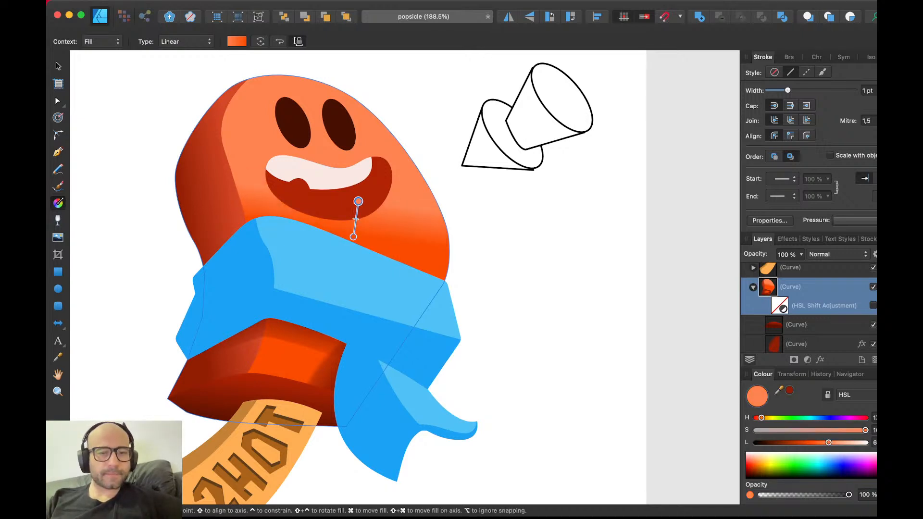
{"action": "key", "text": "v"}
{"action": "key", "text": "super+d"}
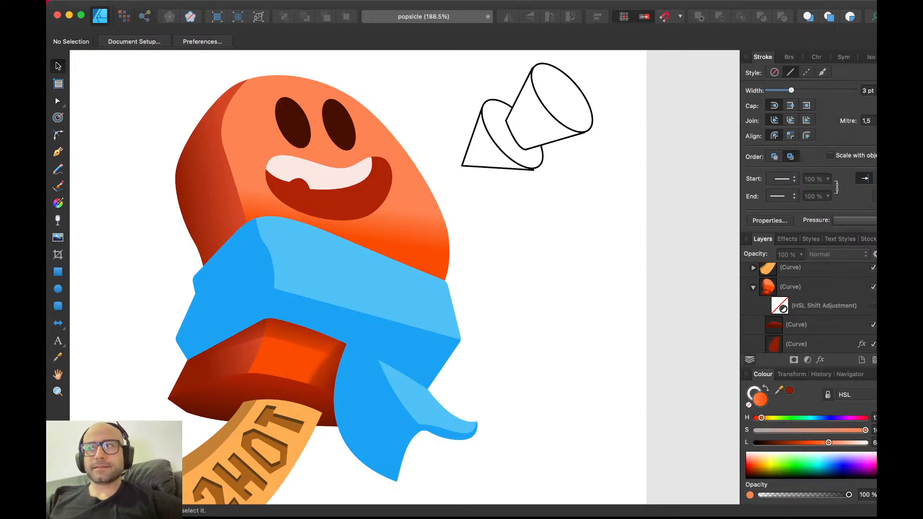
{"action": "key", "text": "super+s"}
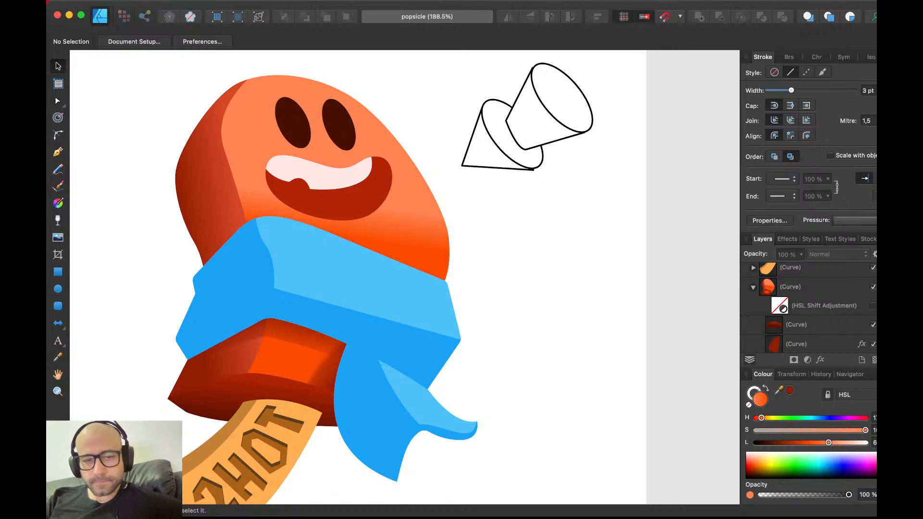
{"action": "left_click", "coordinate": [331, 298]}
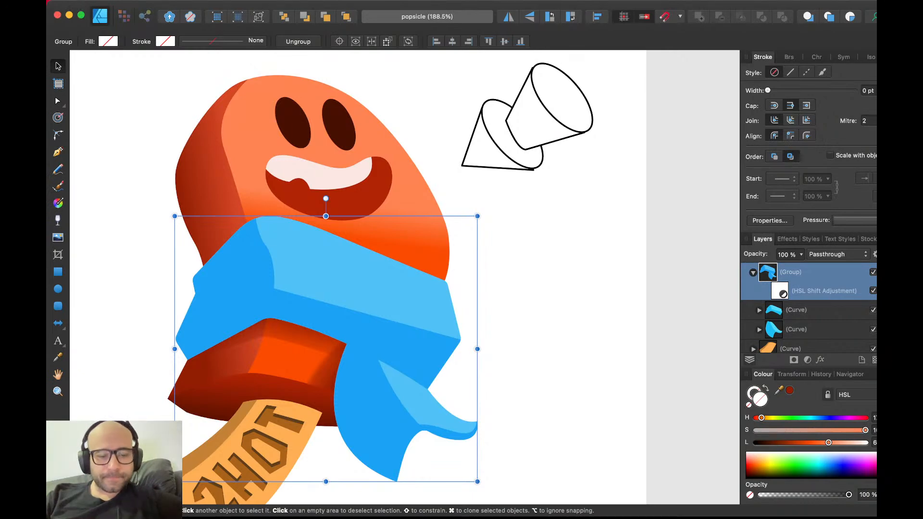
{"action": "key", "text": "Escape"}
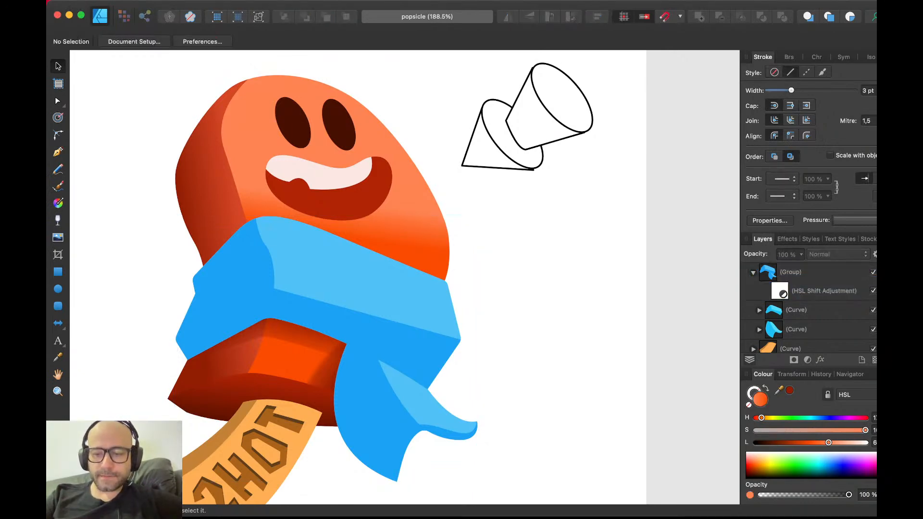
{"action": "scroll", "coordinate": [404, 277], "scroll_direction": "down", "scroll_amount": 3}
{"action": "scroll", "coordinate": [404, 277], "scroll_direction": "left", "scroll_amount": 3}
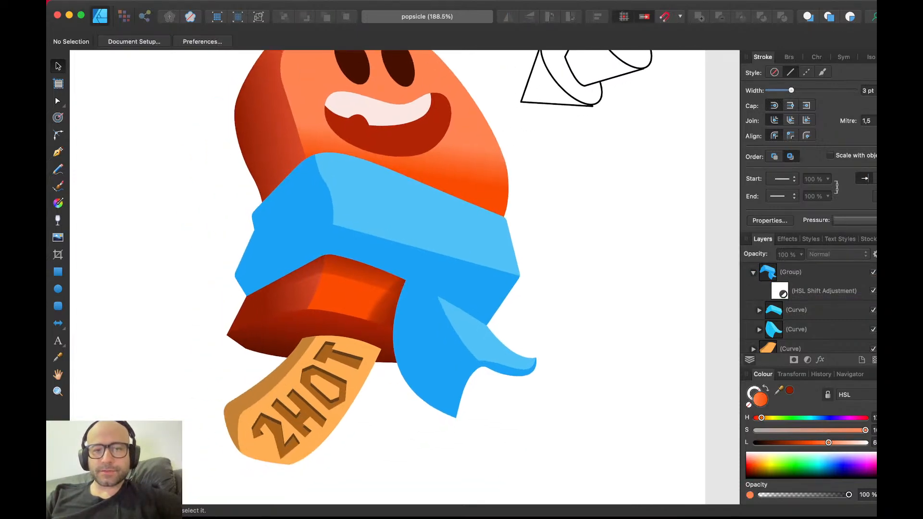
{"action": "scroll", "coordinate": [404, 277], "scroll_direction": "up", "scroll_amount": 2}
{"action": "scroll", "coordinate": [404, 277], "scroll_direction": "left", "scroll_amount": 2}
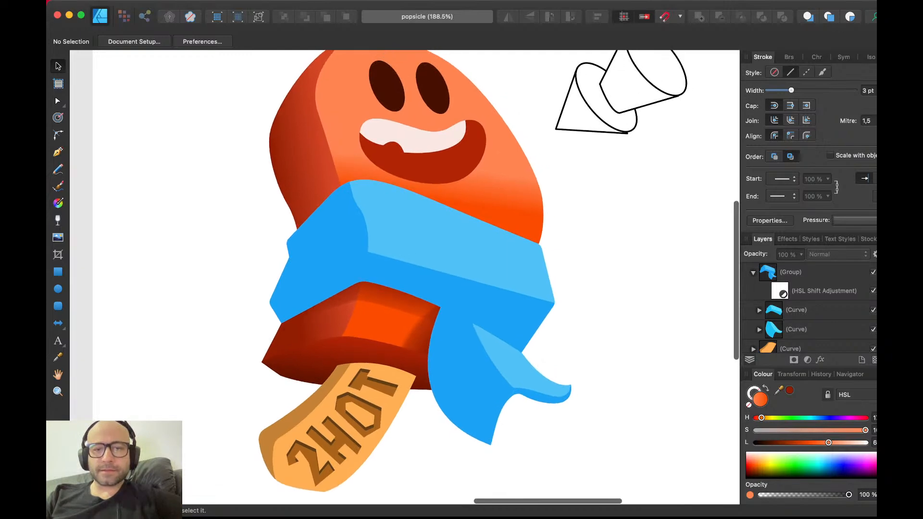
{"action": "scroll", "coordinate": [404, 277], "scroll_direction": "up", "scroll_amount": 2}
{"action": "scroll", "coordinate": [404, 277], "scroll_direction": "right", "scroll_amount": 2}
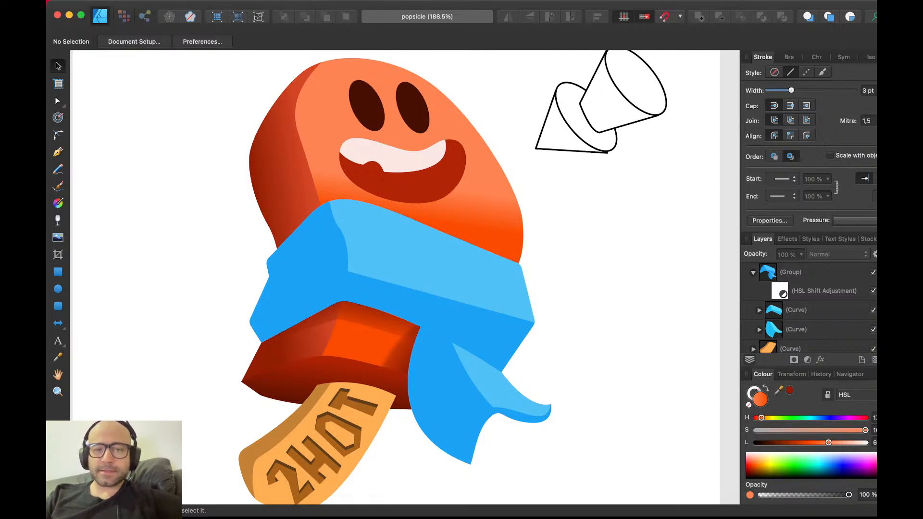
- Look over the whole popsicle character to review the body's shading around the scarf
{"action": "scroll", "coordinate": [394, 277], "scroll_direction": "right", "scroll_amount": 3}
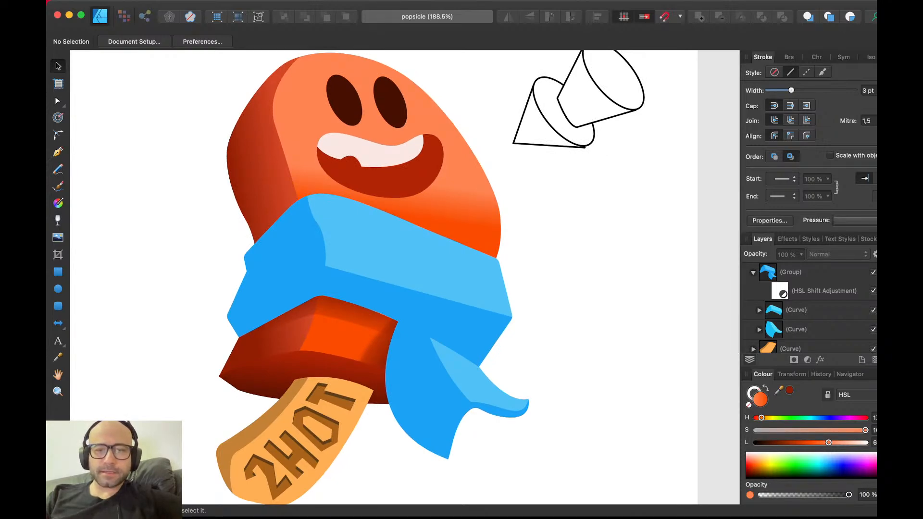
{"action": "scroll", "coordinate": [379, 279], "scroll_direction": "down", "scroll_amount": 3}
{"action": "scroll", "coordinate": [380, 279], "scroll_direction": "up", "scroll_amount": 3}
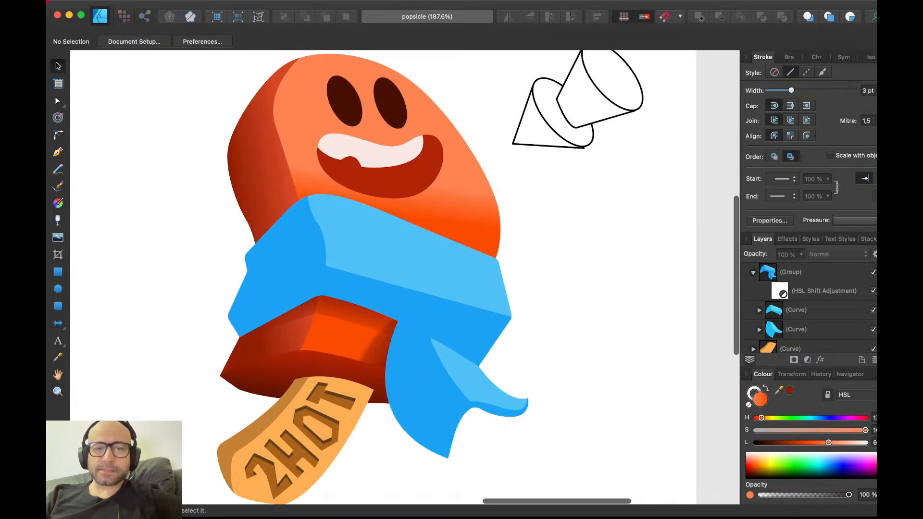
{"action": "scroll", "coordinate": [389, 337], "scroll_direction": "down", "scroll_amount": 2}
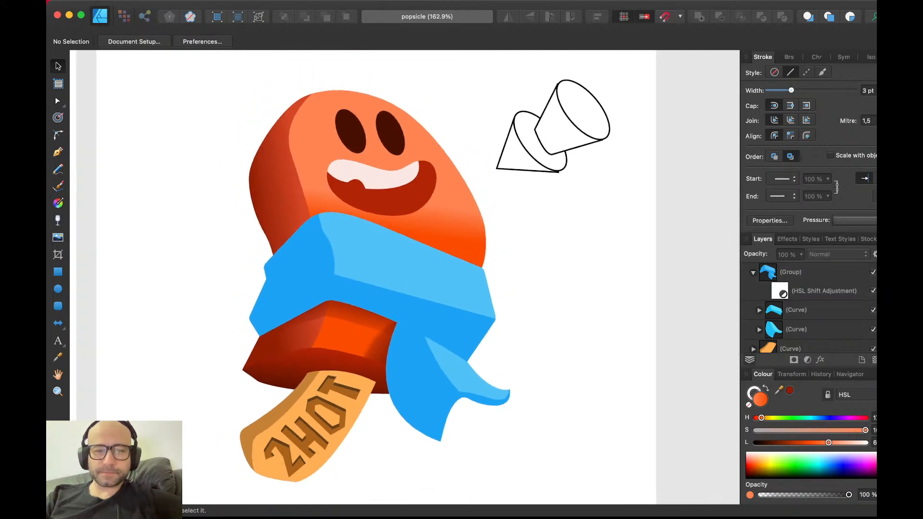
{"action": "scroll", "coordinate": [389, 336], "scroll_direction": "left", "scroll_amount": 2}
{"action": "scroll", "coordinate": [389, 337], "scroll_direction": "right", "scroll_amount": 1}
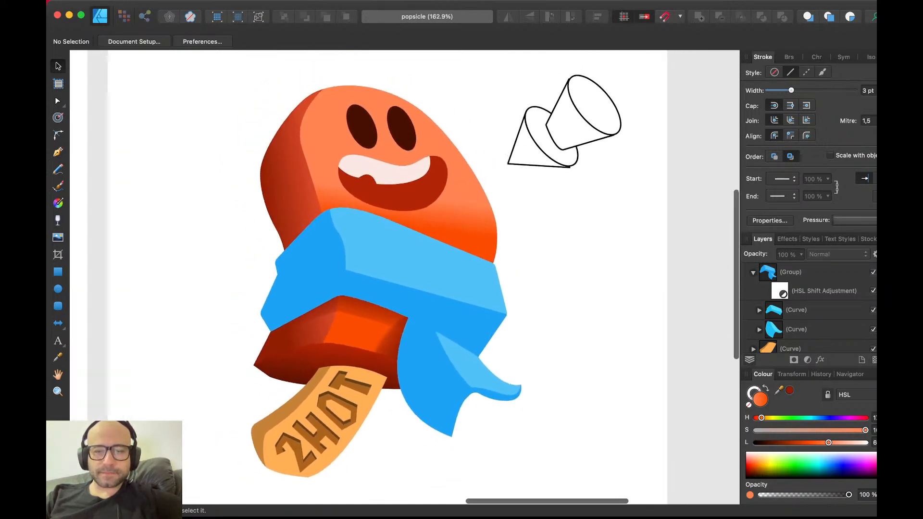
{"action": "scroll", "coordinate": [389, 336], "scroll_direction": "right", "scroll_amount": 1}
{"action": "scroll", "coordinate": [389, 336], "scroll_direction": "left", "scroll_amount": 1}
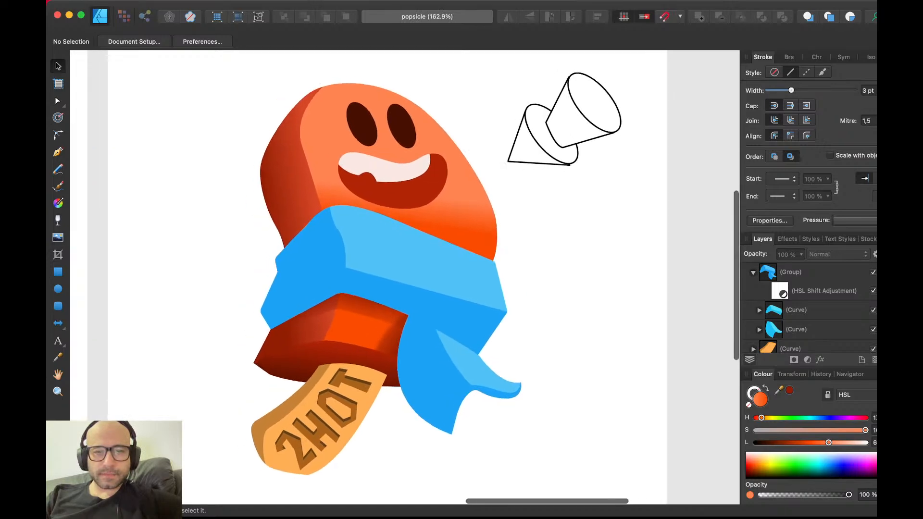
{"action": "scroll", "coordinate": [389, 336], "scroll_direction": "down", "scroll_amount": 1}
{"action": "scroll", "coordinate": [389, 336], "scroll_direction": "right", "scroll_amount": 1}
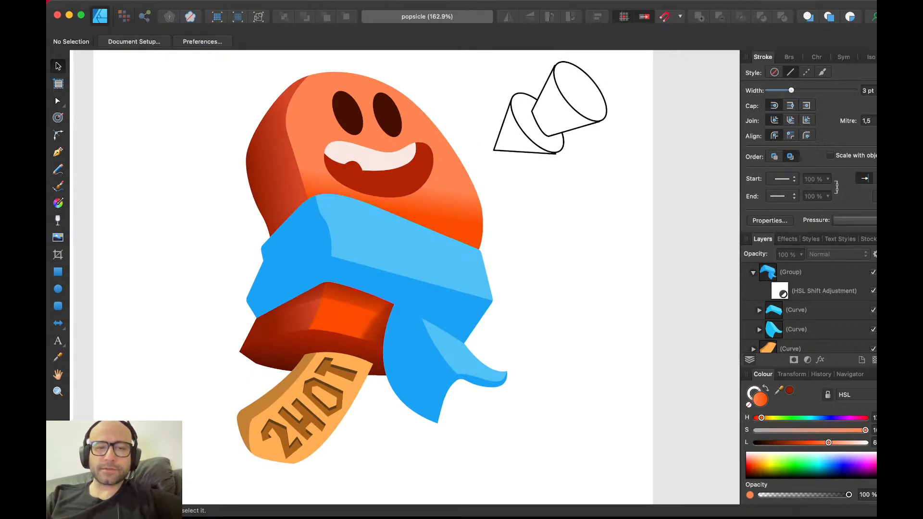
- Reshape the body's side face edge above the scarf by adjusting the curve handle of its hidden node, deselect it and save the document
{"action": "left_click", "coordinate": [370, 130]}
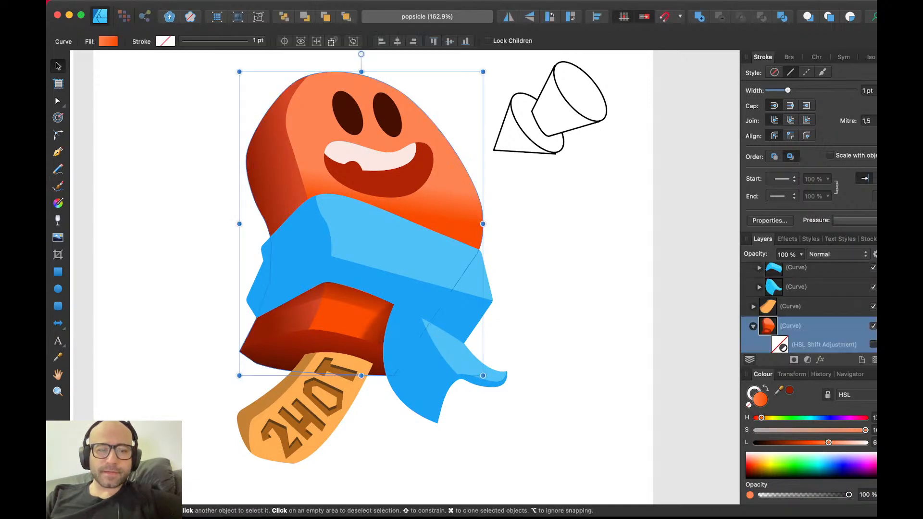
{"action": "scroll", "coordinate": [294, 190], "scroll_direction": "up", "scroll_amount": 3}
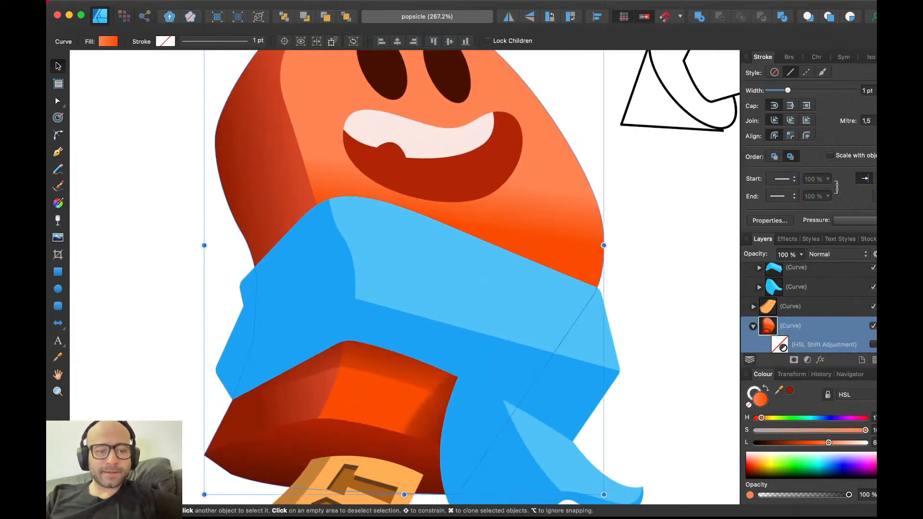
{"action": "scroll", "coordinate": [464, 277], "scroll_direction": "up", "scroll_amount": 2}
{"action": "key", "text": "a"}
{"action": "left_click", "coordinate": [260, 185]}
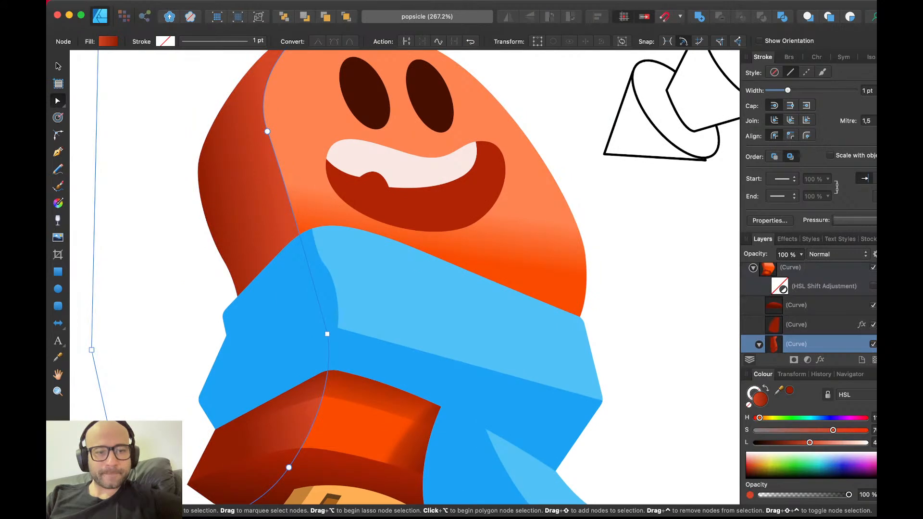
{"action": "left_click", "coordinate": [327, 334]}
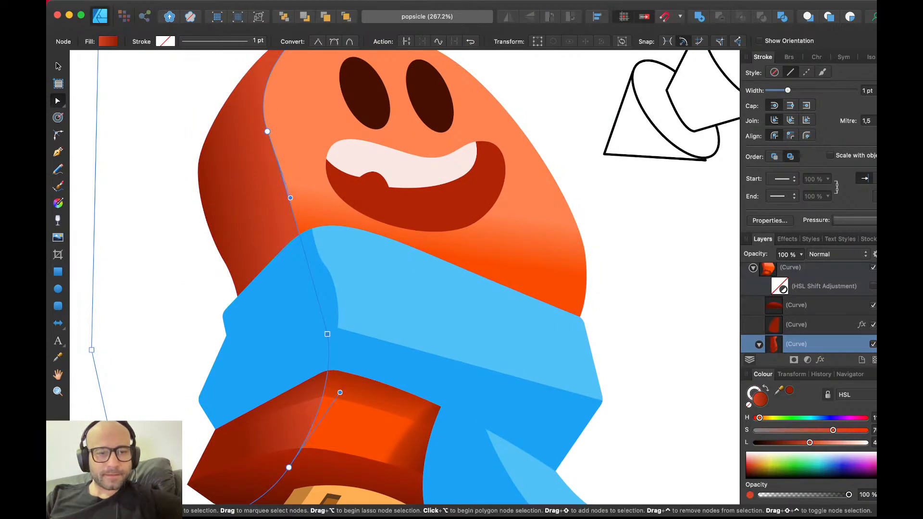
{"action": "left_click_drag", "start_coordinate": [291, 198], "coordinate": [311, 218]}
{"action": "key", "text": "v"}
{"action": "key", "text": "Escape"}
{"action": "key", "text": "super+s"}
- Reselect the body's side face and pull its edge handle back outward to straighten the curve above the scarf, leaving nothing selected
{"action": "scroll", "coordinate": [279, 202], "scroll_direction": "left", "scroll_amount": 1}
{"action": "left_click", "coordinate": [279, 202]}
{"action": "double_click", "coordinate": [279, 202]}
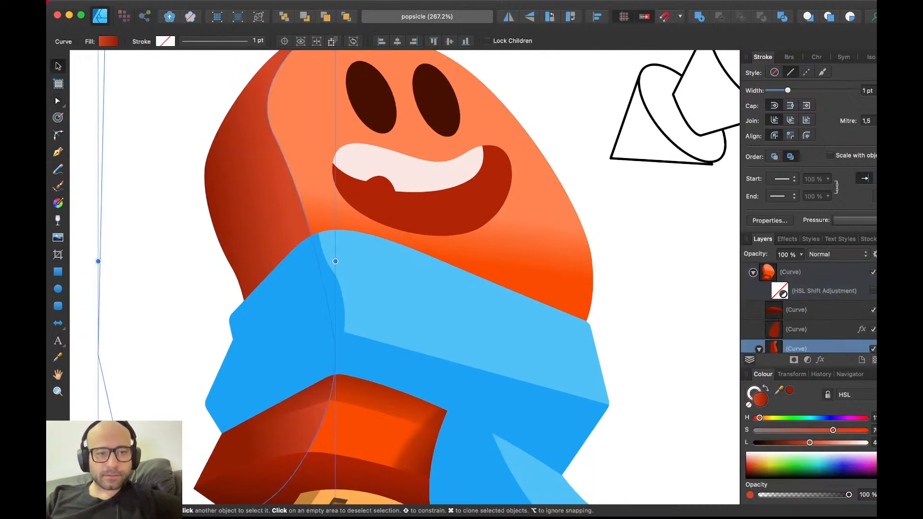
{"action": "scroll", "coordinate": [279, 202], "scroll_direction": "up", "scroll_amount": 2}
{"action": "key", "text": "a"}
{"action": "left_click", "coordinate": [281, 165]}
{"action": "left_click_drag", "start_coordinate": [324, 250], "coordinate": [307, 252]}
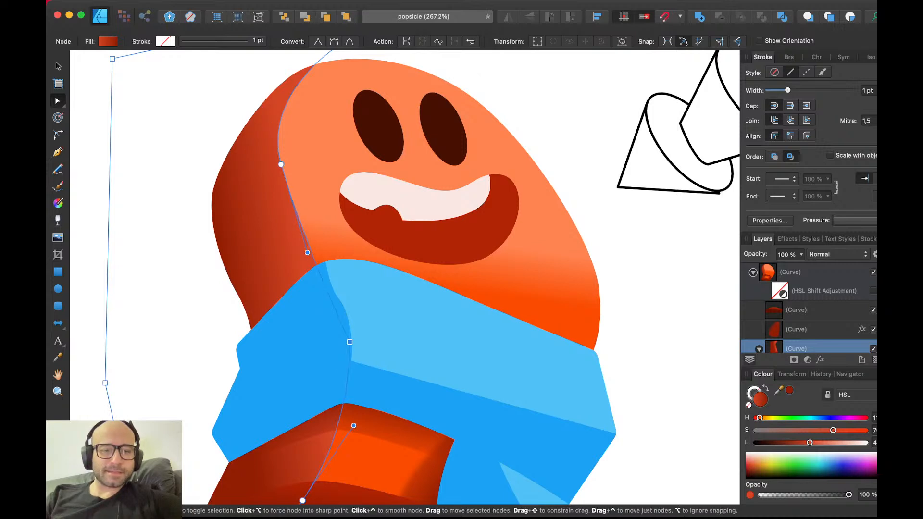
{"action": "key", "text": "v"}
{"action": "key", "text": "super+d"}
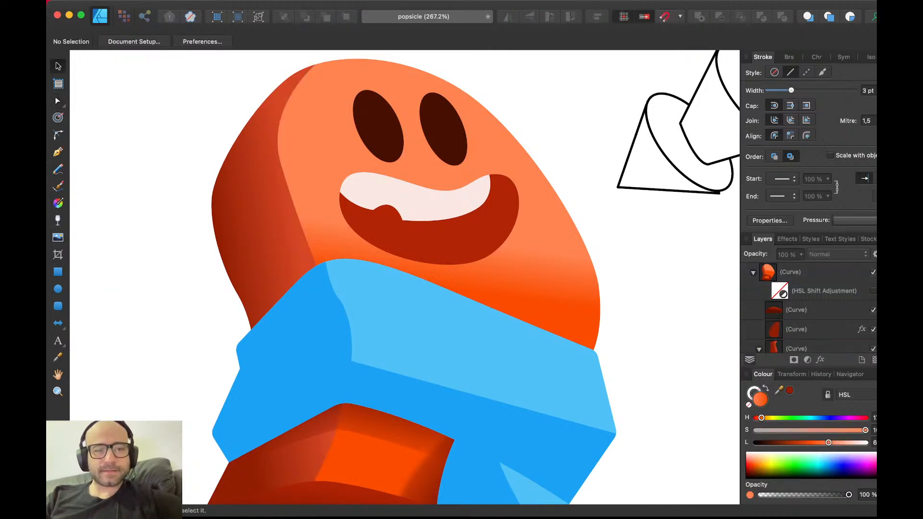
{"action": "scroll", "coordinate": [322, 321], "scroll_direction": "down", "scroll_amount": 2}
{"action": "scroll", "coordinate": [322, 320], "scroll_direction": "down", "scroll_amount": 3}
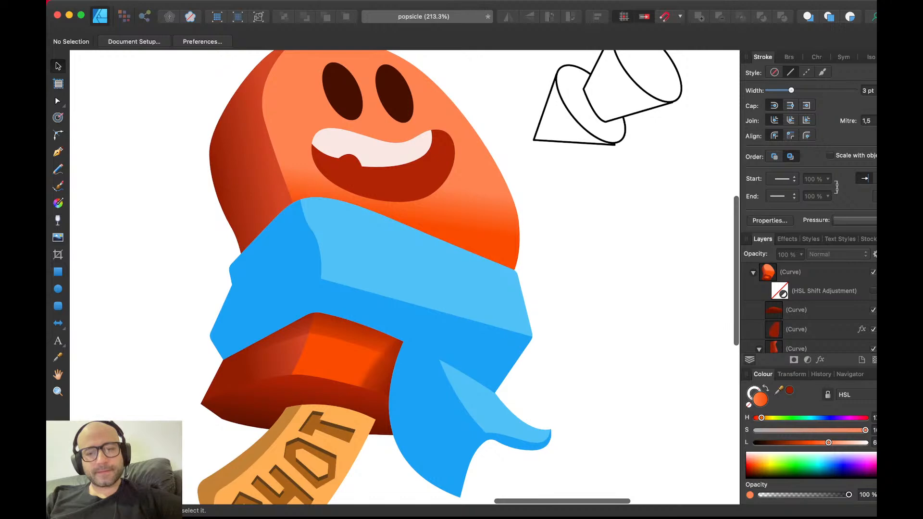
{"action": "scroll", "coordinate": [404, 277], "scroll_direction": "down", "scroll_amount": 4}
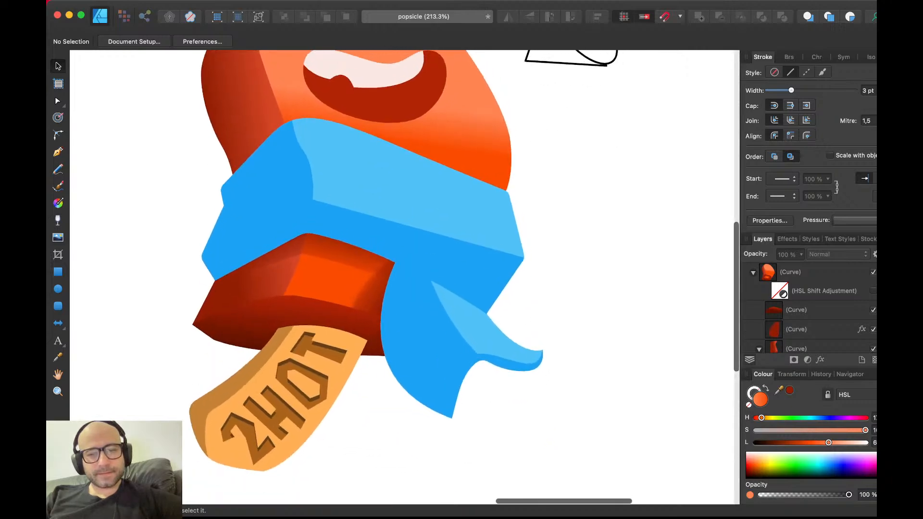
{"action": "scroll", "coordinate": [412, 305], "scroll_direction": "up", "scroll_amount": 2}
{"action": "key", "text": "super+Tab"}
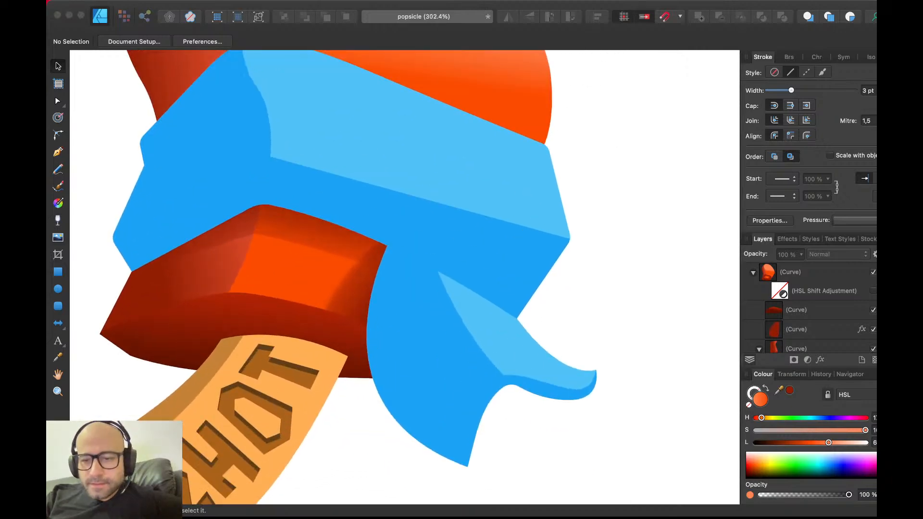
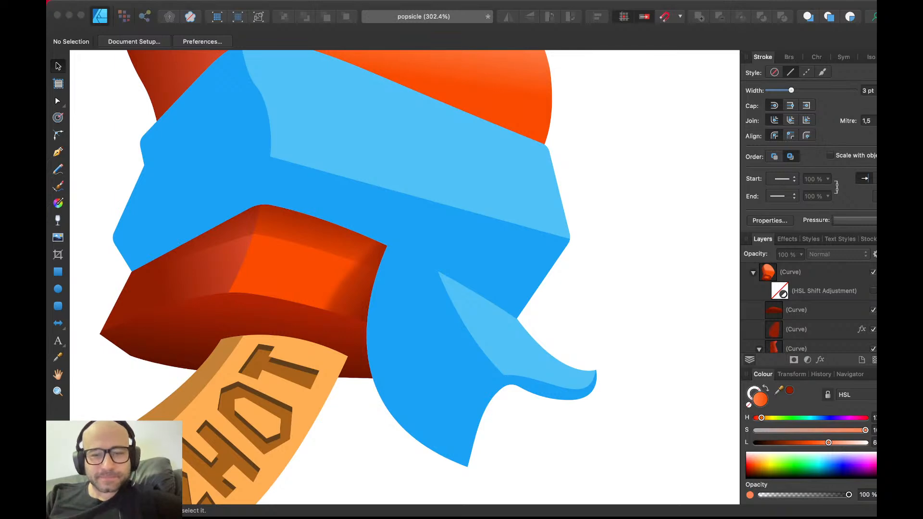
{"action": "key", "text": "super+Tab"}
{"action": "scroll", "coordinate": [548, 291], "scroll_direction": "down", "scroll_amount": 4}
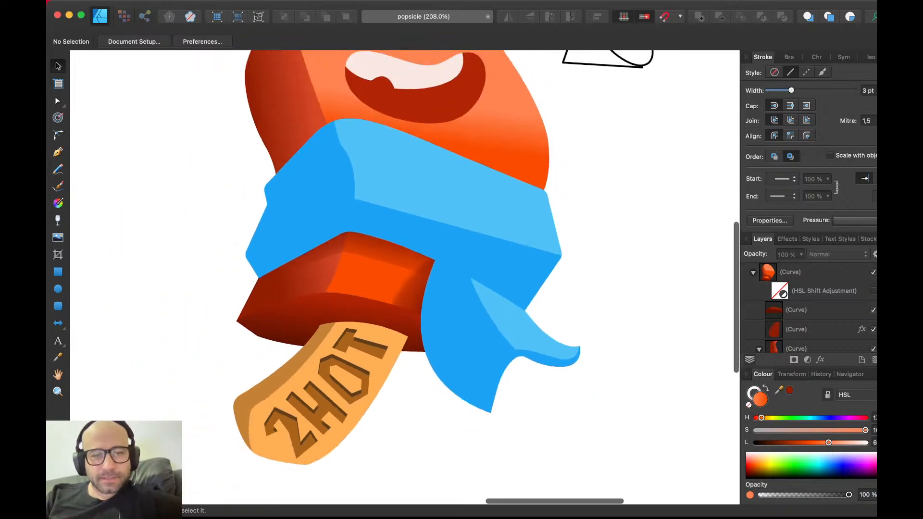
{"action": "scroll", "coordinate": [549, 292], "scroll_direction": "up", "scroll_amount": 2}
{"action": "scroll", "coordinate": [405, 277], "scroll_direction": "up", "scroll_amount": 1}
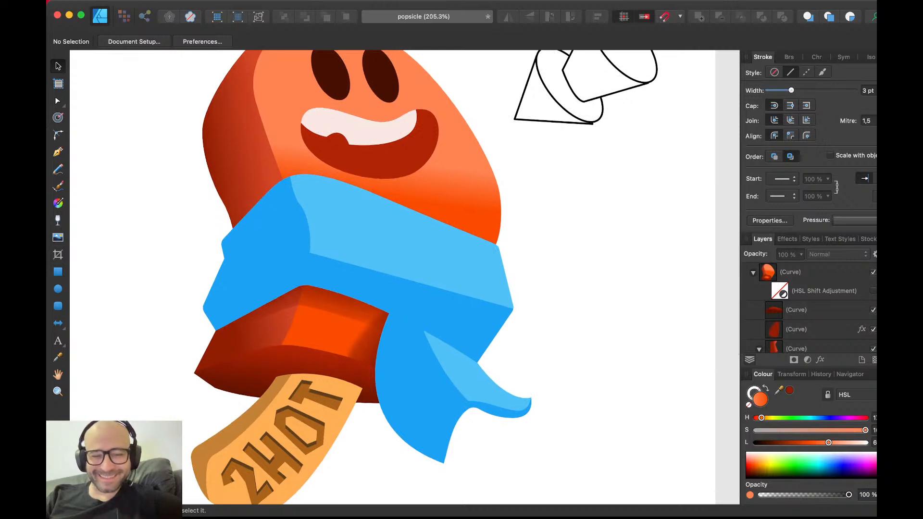
- Apply a brown gradient to the stick's side face that darkens toward the stick's lower end, and deselect it
{"action": "scroll", "coordinate": [405, 277], "scroll_direction": "down", "scroll_amount": 5}
{"action": "scroll", "coordinate": [405, 277], "scroll_direction": "left", "scroll_amount": 2}
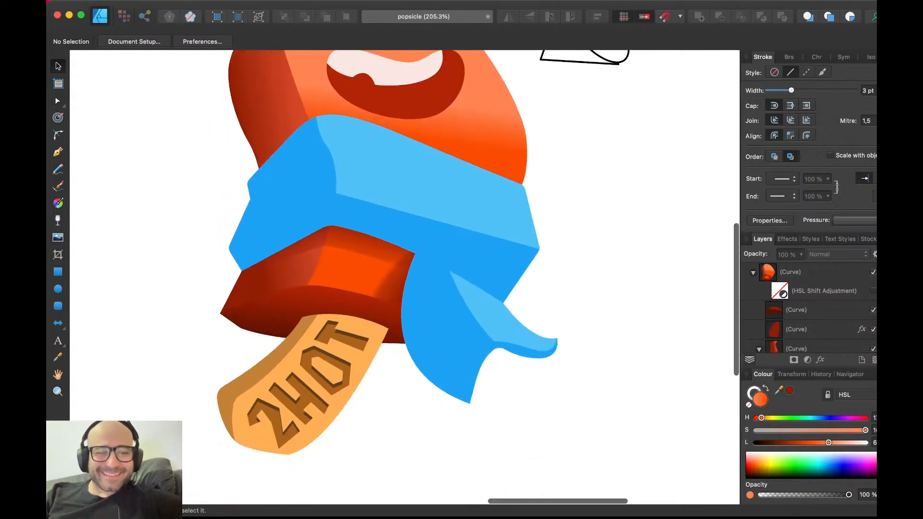
{"action": "left_click", "coordinate": [259, 371]}
{"action": "double_click", "coordinate": [260, 371]}
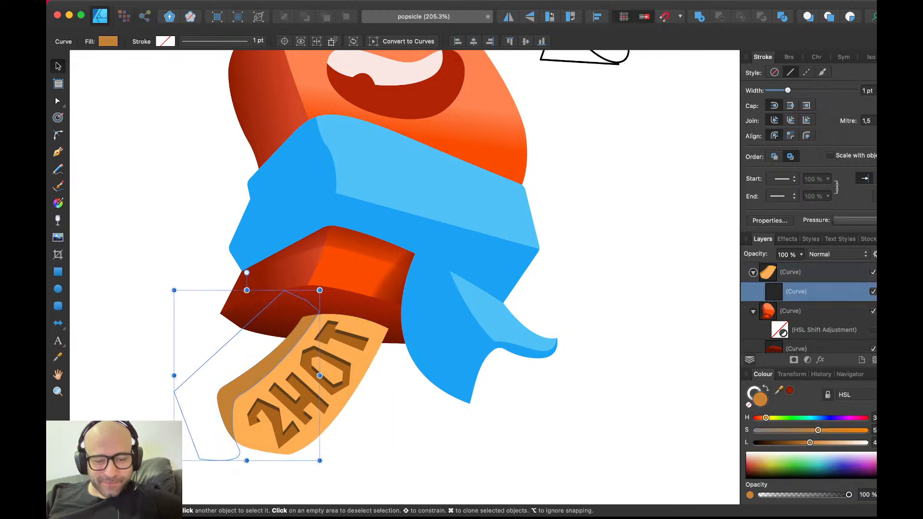
{"action": "key", "text": "g"}
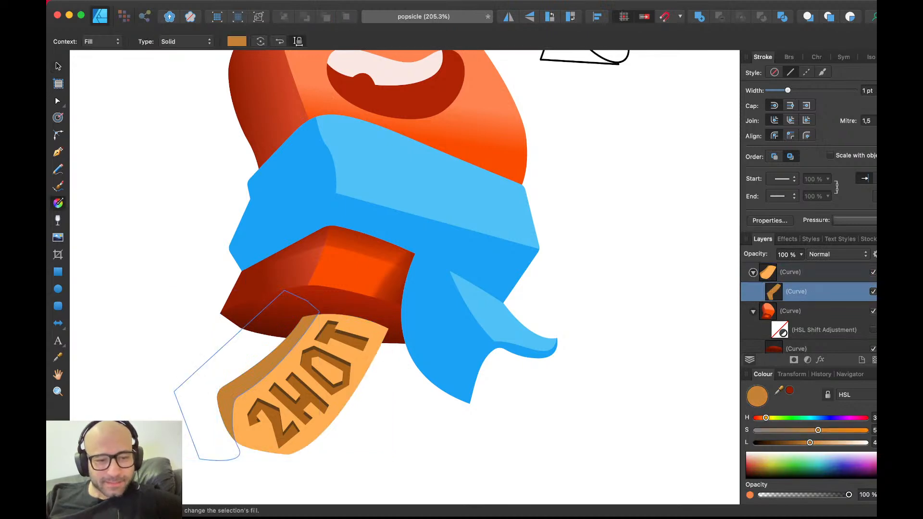
{"action": "mouse_move", "coordinate": [227, 393]}
{"action": "left_mouse_down"}
{"action": "mouse_move", "coordinate": [224, 407]}
{"action": "mouse_move", "coordinate": [228, 390]}
{"action": "left_mouse_up"}
{"action": "key", "text": "v"}
{"action": "key", "text": "Escape"}
- Draw a closed Pen shape over the stick's upper end where it meets the body, and fill it with the sampled dark red
{"action": "scroll", "coordinate": [226, 384], "scroll_direction": "up", "scroll_amount": 3}
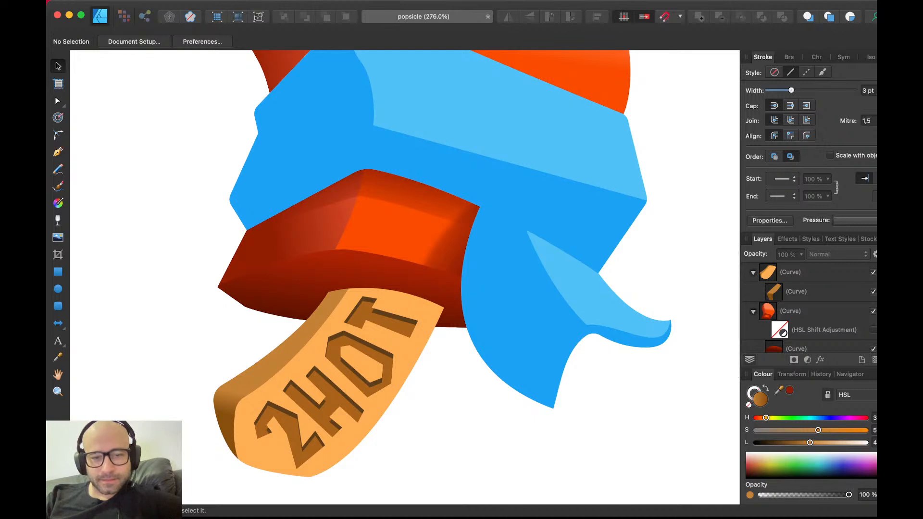
{"action": "scroll", "coordinate": [315, 317], "scroll_direction": "up", "scroll_amount": 3}
{"action": "key", "text": "p"}
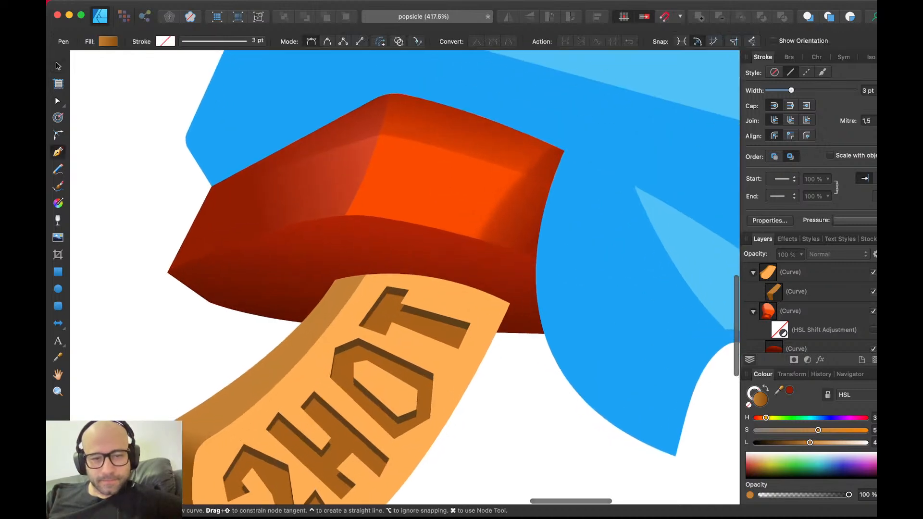
{"action": "left_click", "coordinate": [299, 310]}
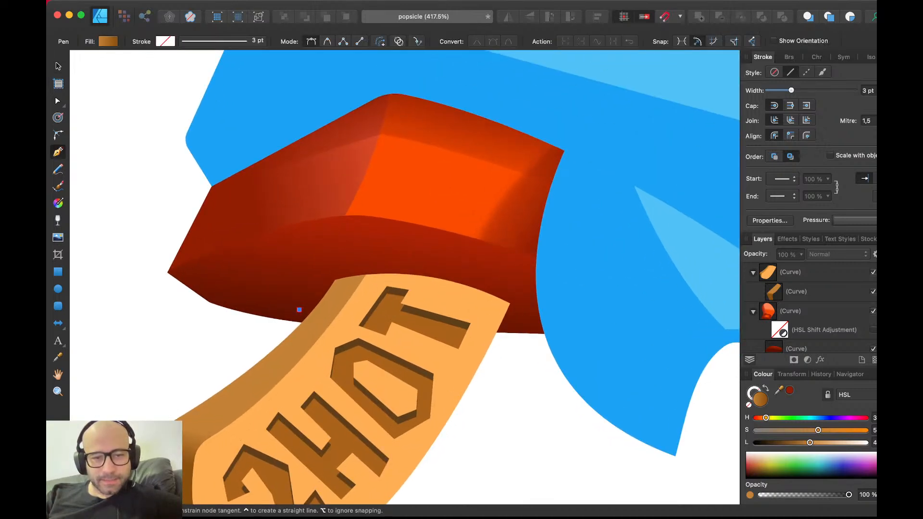
{"action": "left_click_drag", "start_coordinate": [370, 289], "coordinate": [421, 263]}
{"action": "left_click", "coordinate": [422, 263]}
{"action": "left_click", "coordinate": [313, 248]}
{"action": "left_click", "coordinate": [295, 272]}
{"action": "key", "text": "v"}
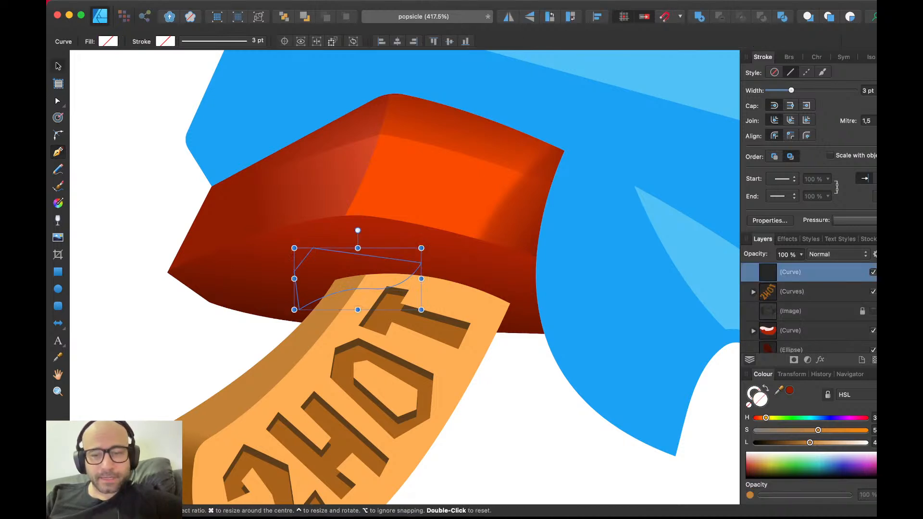
{"action": "left_click", "coordinate": [790, 390]}
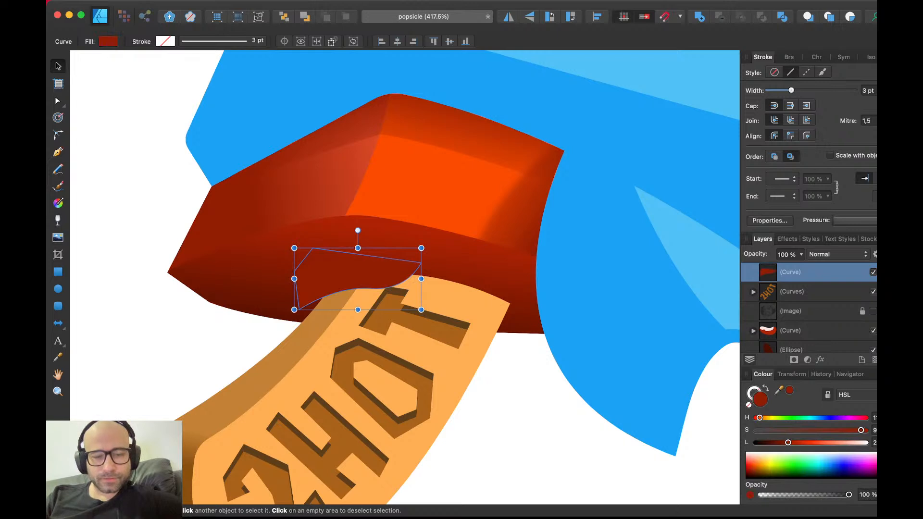
- Move the shadow shape inside the stick's side face and refill it with dark brown sampled from the lettering
{"action": "key", "text": "super+x"}
{"action": "left_click", "coordinate": [457, 301]}
{"action": "double_click", "coordinate": [320, 322]}
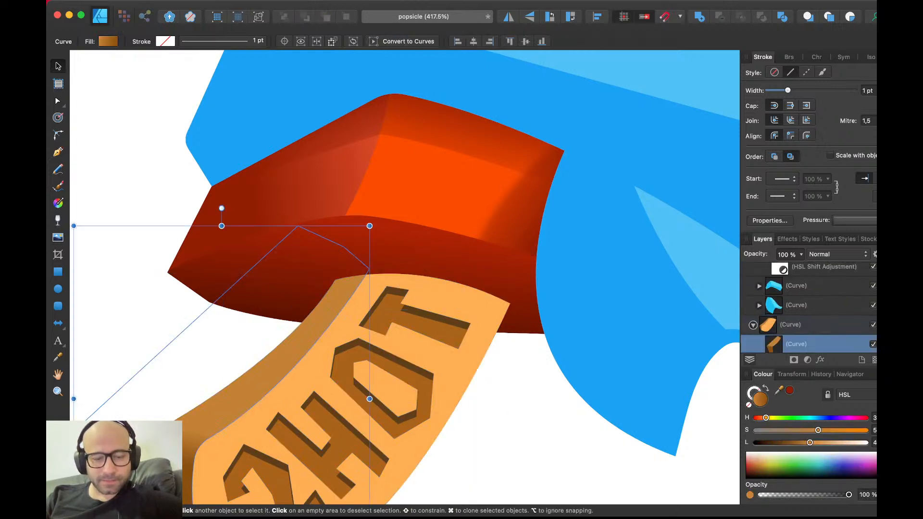
{"action": "key", "text": "alt+super+v"}
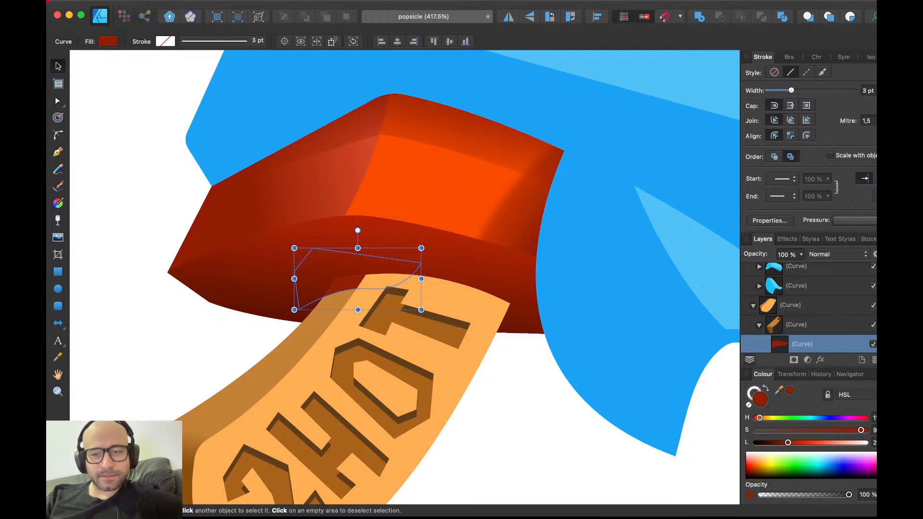
{"action": "left_click_drag", "start_coordinate": [779, 390], "coordinate": [445, 332]}
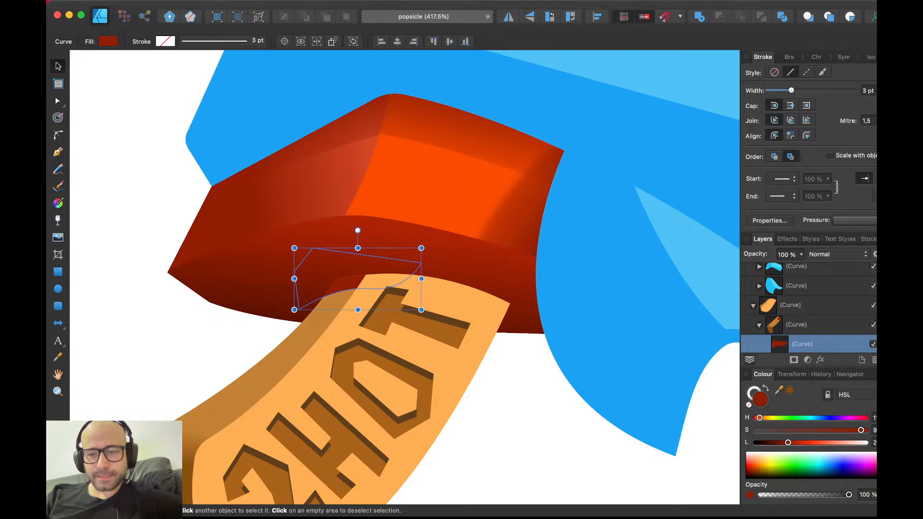
{"action": "left_click", "coordinate": [790, 391]}
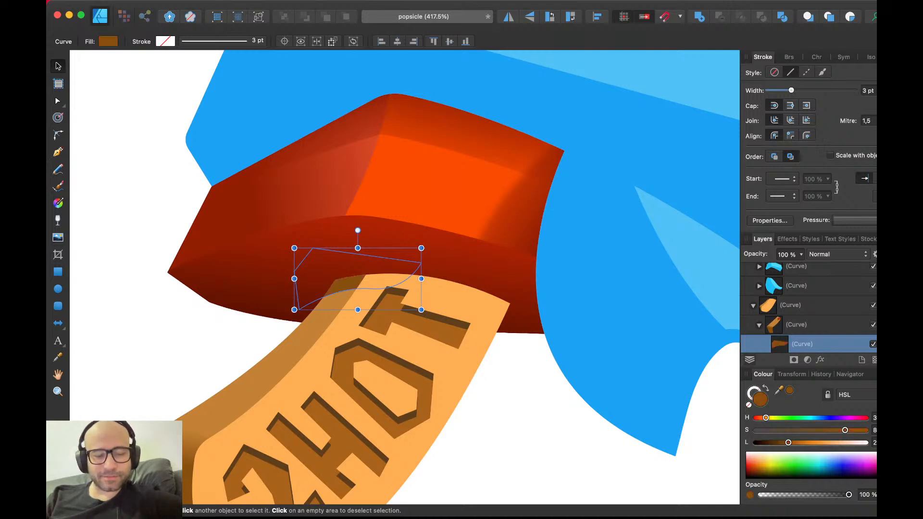
- Move the shadow shape's lower nodes and adjust its curve so it extends further down the stick's side face
{"action": "key", "text": "a"}
{"action": "left_click_drag", "start_coordinate": [371, 289], "coordinate": [373, 322]}
{"action": "left_click_drag", "start_coordinate": [299, 310], "coordinate": [244, 337]}
{"action": "left_click_drag", "start_coordinate": [334, 319], "coordinate": [327, 298]}
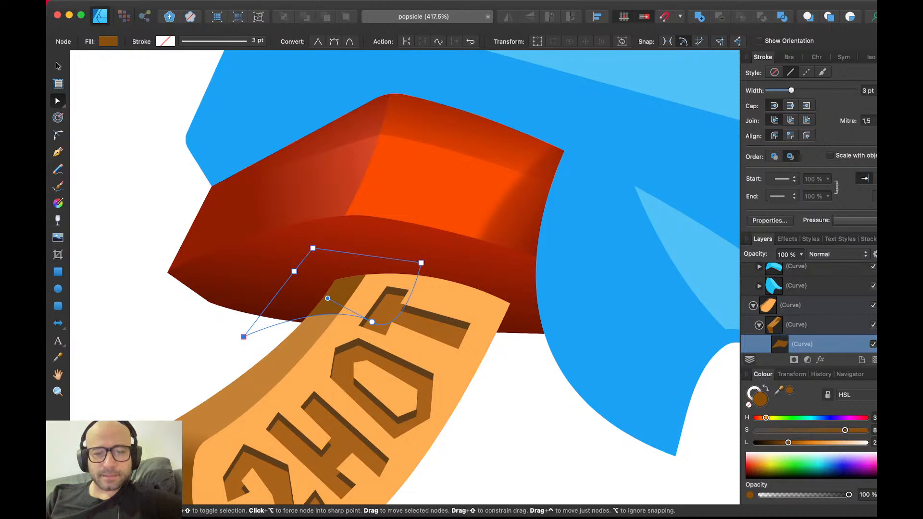
{"action": "left_click_drag", "start_coordinate": [372, 322], "coordinate": [378, 340]}
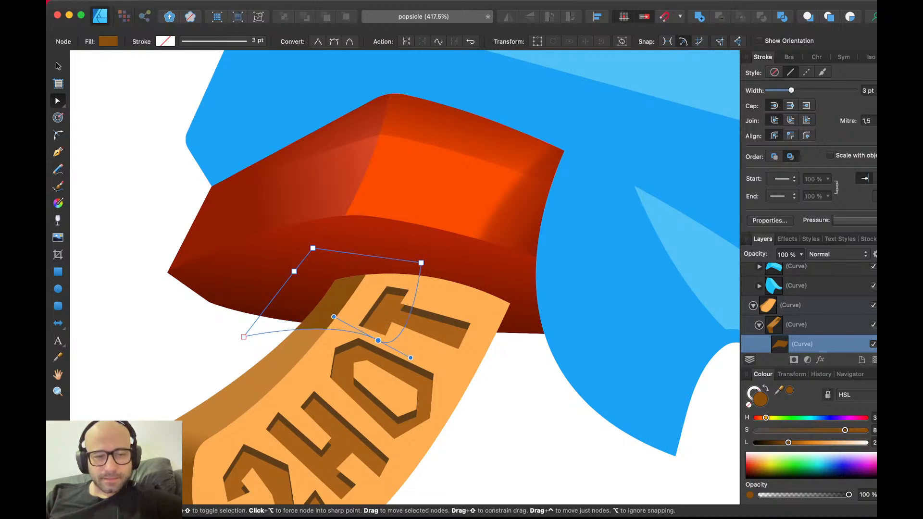
{"action": "left_click_drag", "start_coordinate": [244, 336], "coordinate": [224, 348]}
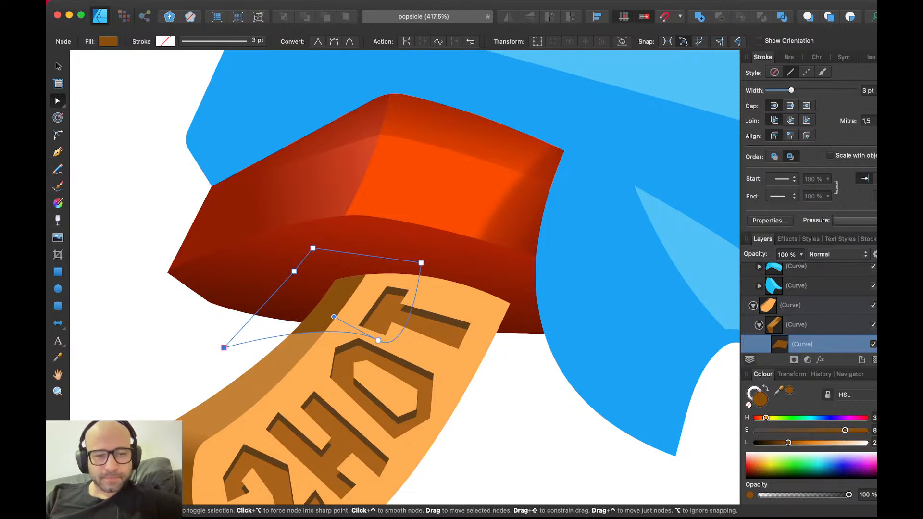
{"action": "left_click_drag", "start_coordinate": [378, 340], "coordinate": [386, 353]}
- Apply a linear transparency to the stick's shadow shape, fading it out from the body down along the stick
{"action": "key", "text": "v"}
{"action": "key", "text": "y"}
{"action": "left_click_drag", "start_coordinate": [332, 292], "coordinate": [326, 380]}
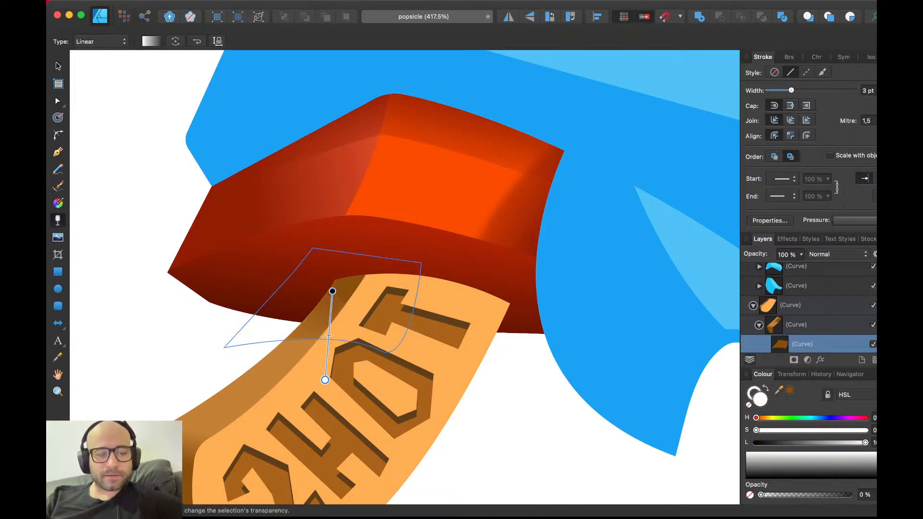
- Deselect the stick's shadow shape and save the document
{"action": "key", "text": "v"}
{"action": "key", "text": "super+d"}
{"action": "scroll", "coordinate": [325, 379], "scroll_direction": "down", "scroll_amount": 5}
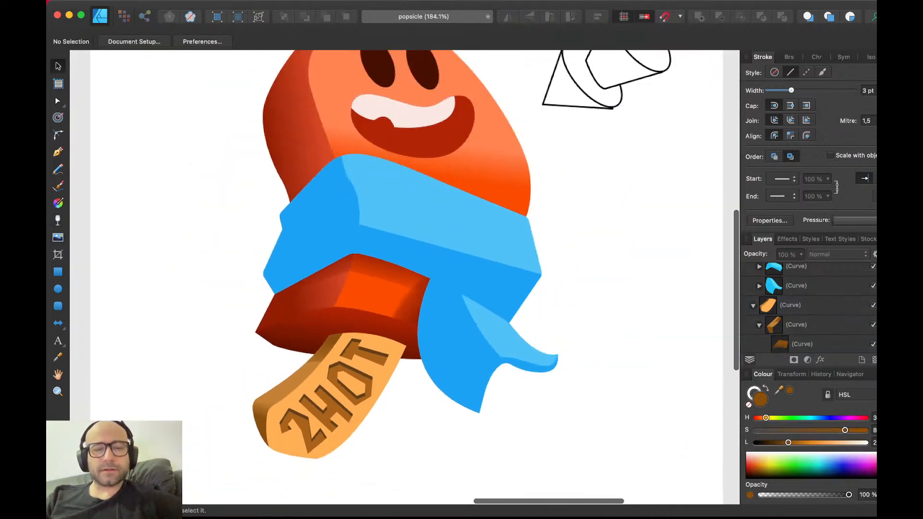
{"action": "scroll", "coordinate": [403, 277], "scroll_direction": "up", "scroll_amount": 3}
{"action": "scroll", "coordinate": [404, 277], "scroll_direction": "right", "scroll_amount": 2}
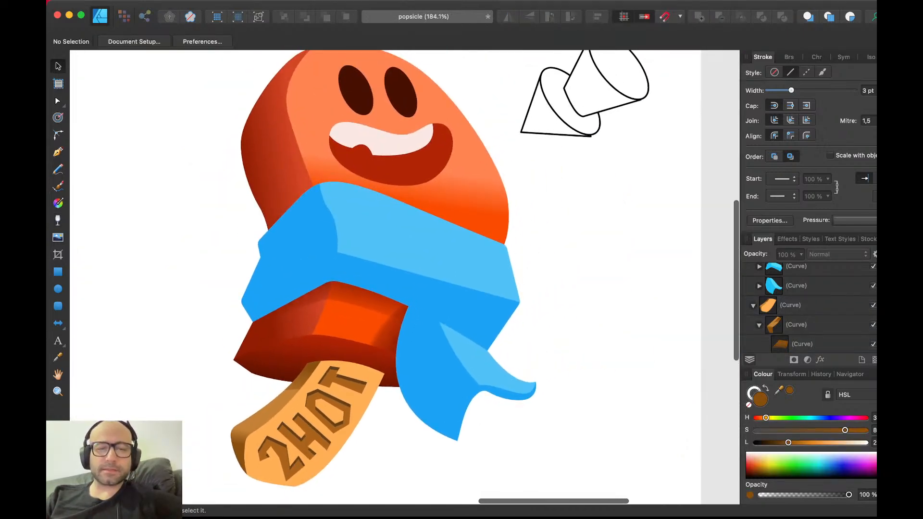
{"action": "scroll", "coordinate": [404, 277], "scroll_direction": "up", "scroll_amount": 2}
{"action": "scroll", "coordinate": [404, 277], "scroll_direction": "right", "scroll_amount": 2}
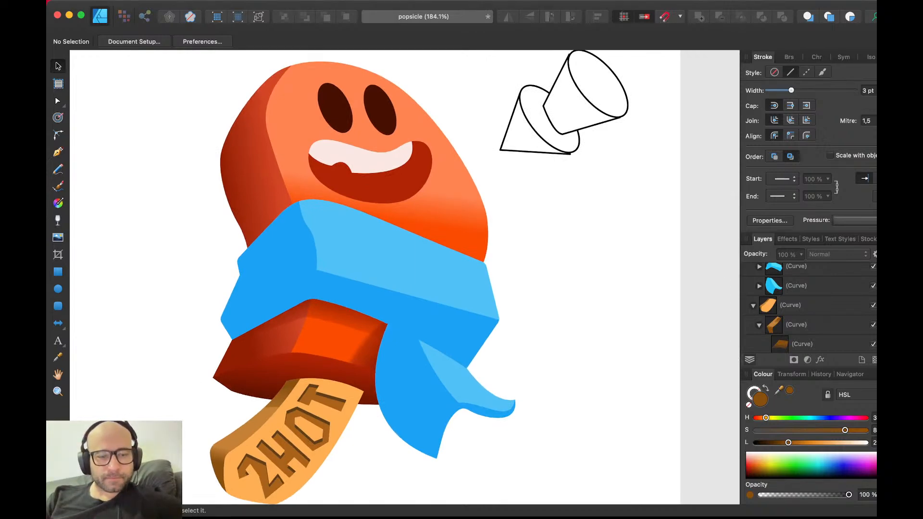
{"action": "scroll", "coordinate": [404, 277], "scroll_direction": "up", "scroll_amount": 2}
{"action": "scroll", "coordinate": [404, 277], "scroll_direction": "left", "scroll_amount": 2}
{"action": "left_click", "coordinate": [452, 207]}
{"action": "key", "text": "a"}
{"action": "key", "text": "v"}
{"action": "key", "text": "super+d"}
{"action": "key", "text": "super+s"}
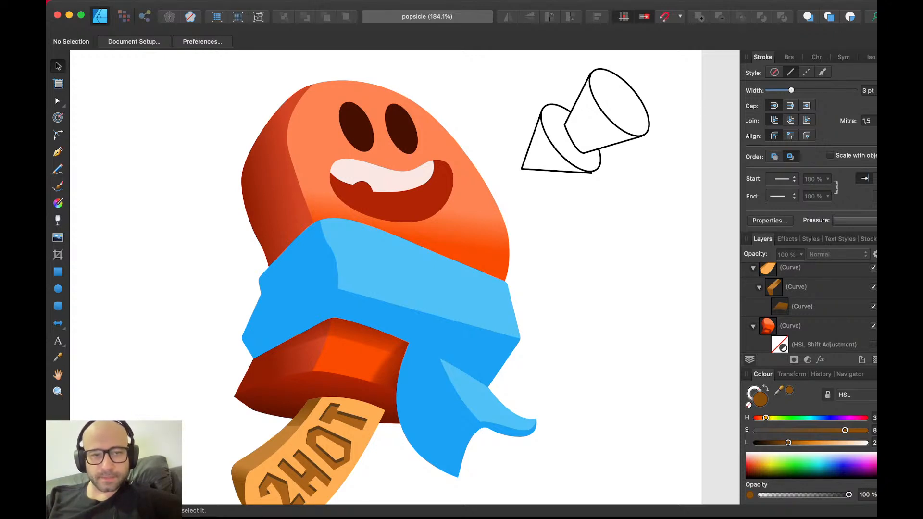
{"action": "scroll", "coordinate": [426, 267], "scroll_direction": "up", "scroll_amount": 2}
{"action": "scroll", "coordinate": [426, 267], "scroll_direction": "right", "scroll_amount": 1}
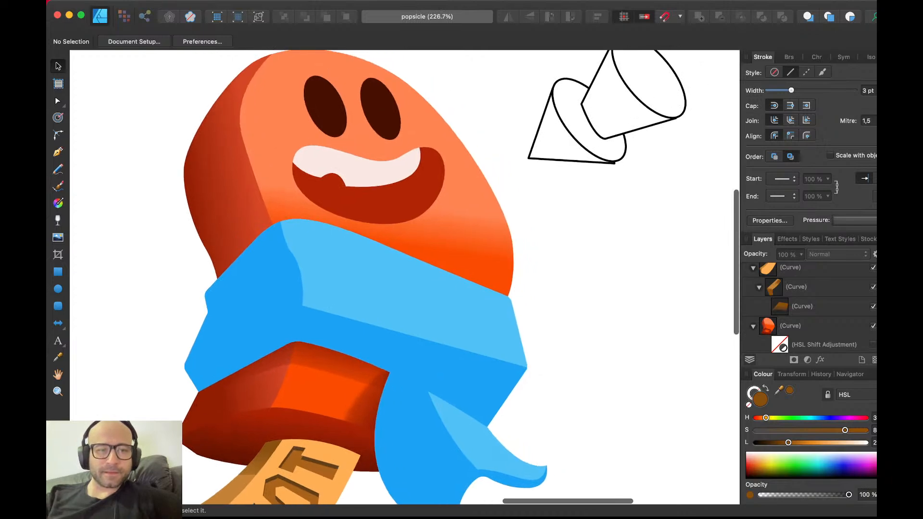
{"action": "left_click", "coordinate": [379, 202]}
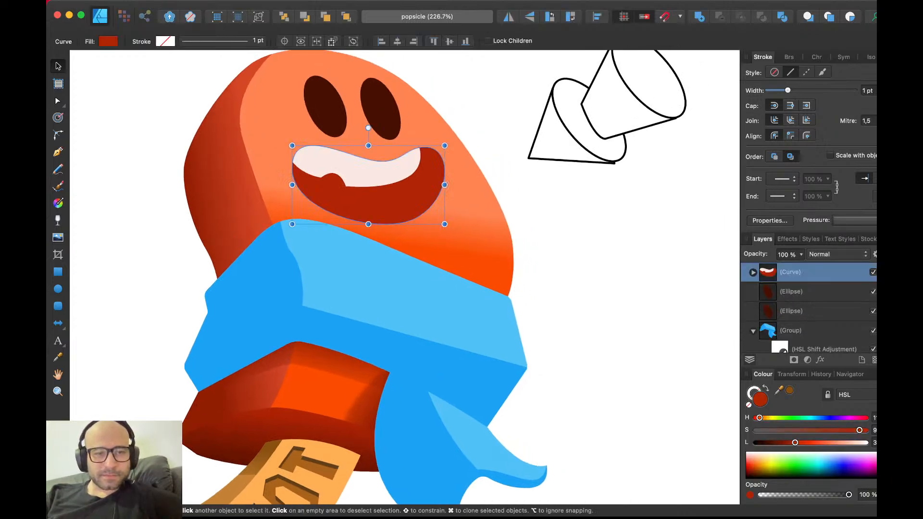
{"action": "double_click", "coordinate": [372, 174]}
{"action": "key", "text": "Escape"}
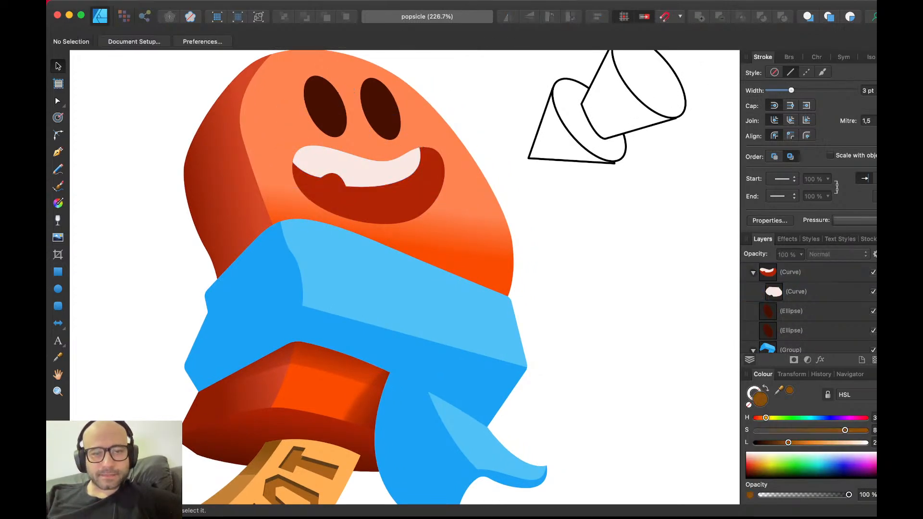
{"action": "scroll", "coordinate": [405, 277], "scroll_direction": "right", "scroll_amount": 2}
{"action": "scroll", "coordinate": [405, 277], "scroll_direction": "left", "scroll_amount": 2}
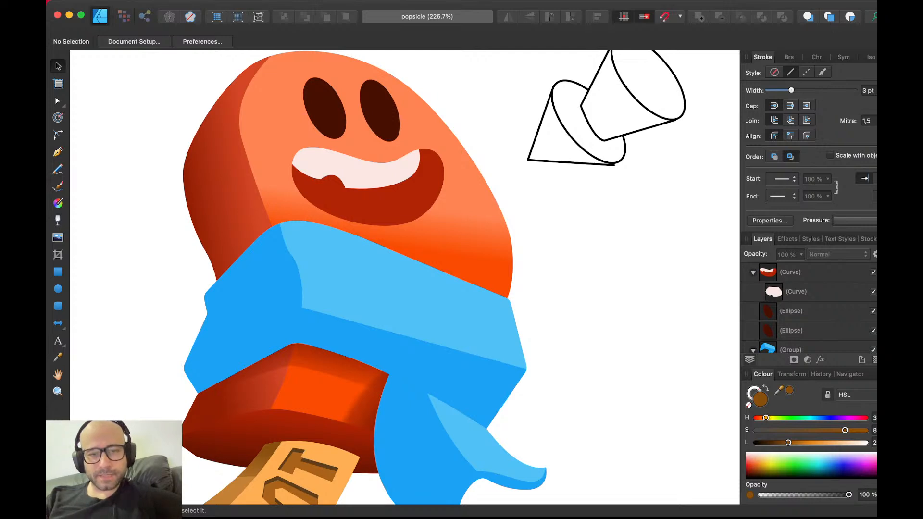
- Apply a linear gradient fill to the mouth, running from dark red on its left side to red on its right, and save the document
{"action": "left_click", "coordinate": [380, 204]}
{"action": "key", "text": "g"}
{"action": "mouse_move", "coordinate": [332, 194]}
{"action": "left_mouse_down"}
{"action": "mouse_move", "coordinate": [409, 199]}
{"action": "mouse_move", "coordinate": [324, 191]}
{"action": "left_mouse_up"}
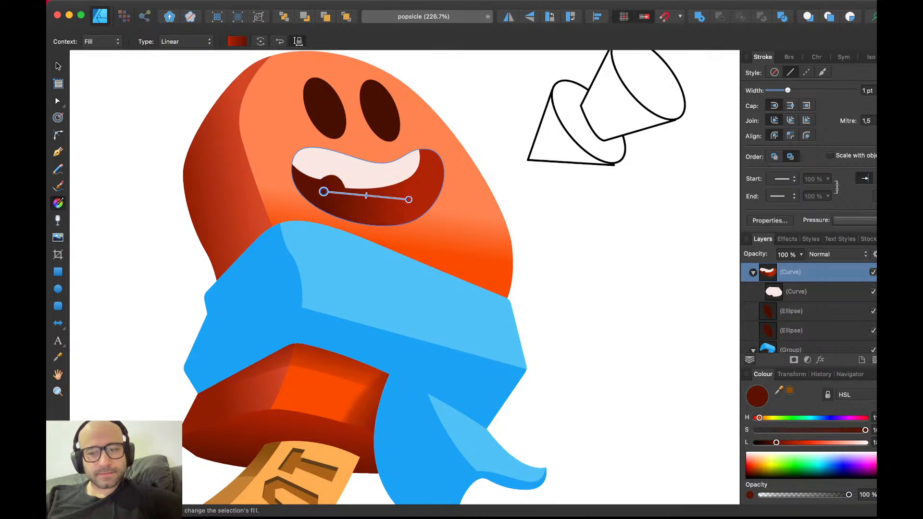
{"action": "left_click_drag", "start_coordinate": [776, 443], "coordinate": [782, 443]}
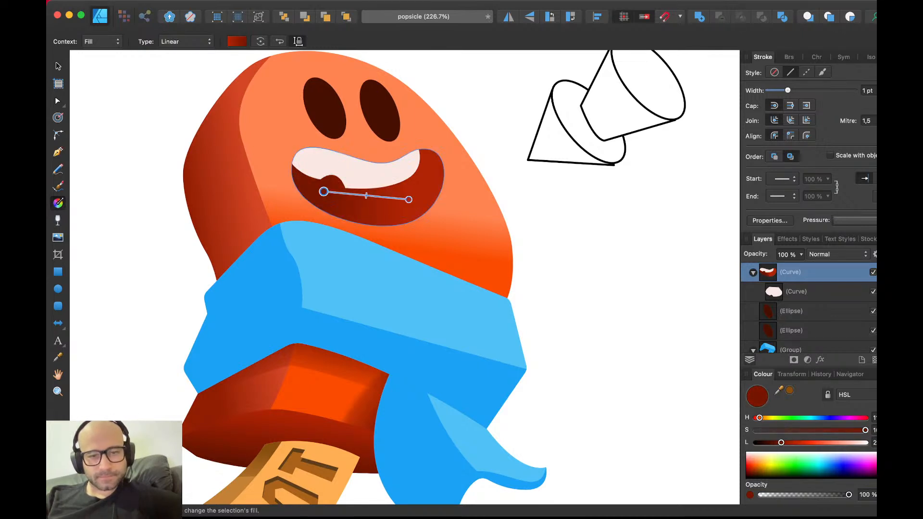
{"action": "left_click_drag", "start_coordinate": [409, 199], "coordinate": [417, 196]}
{"action": "left_click_drag", "start_coordinate": [323, 192], "coordinate": [316, 190]}
{"action": "key", "text": "v"}
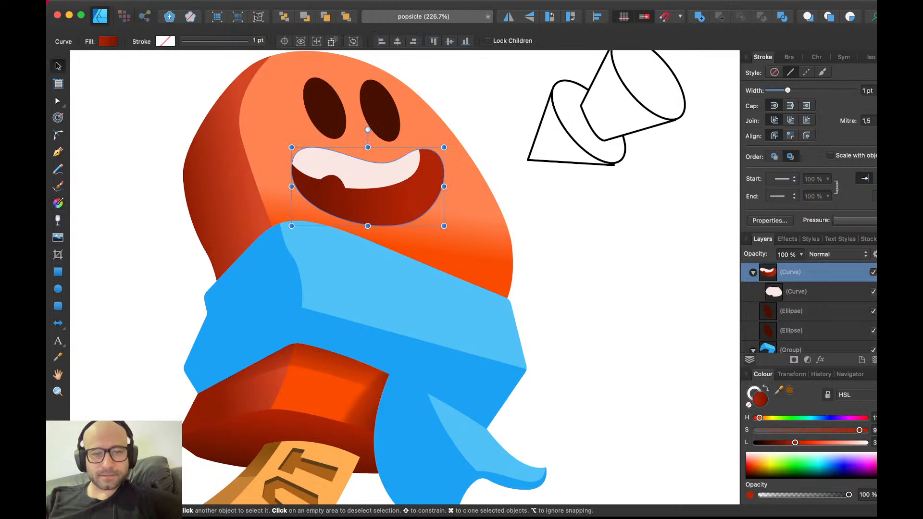
{"action": "key", "text": "super+d"}
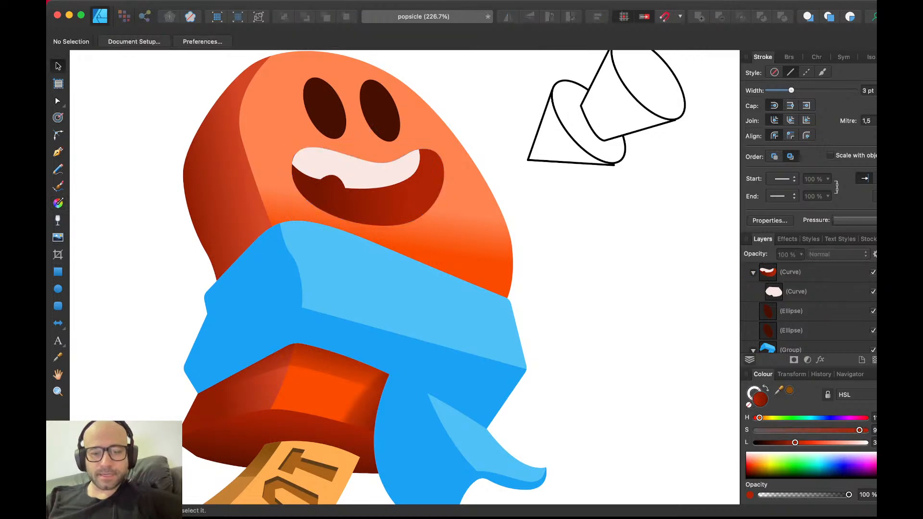
{"action": "key", "text": "super+s"}
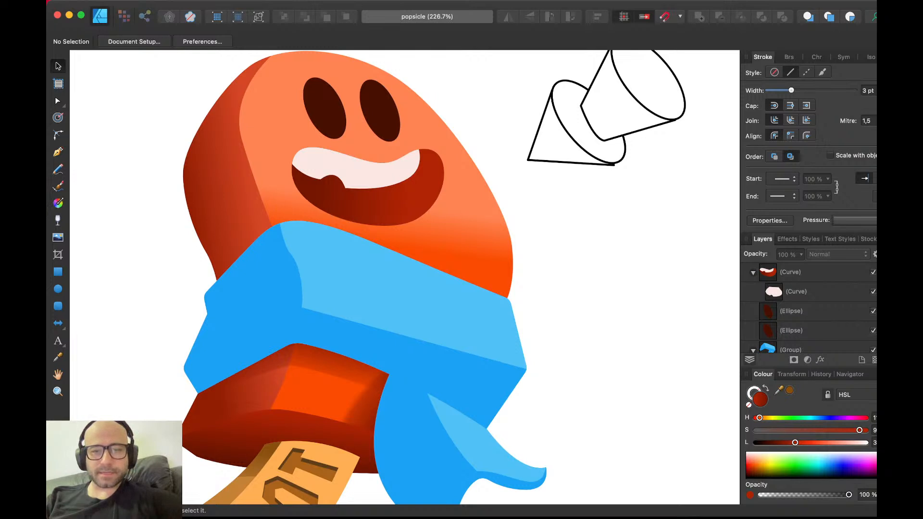
- Adjust the side-face shape's curve near the top of the head by extending the node's upper handle, and save the document
{"action": "scroll", "coordinate": [405, 277], "scroll_direction": "left", "scroll_amount": 3}
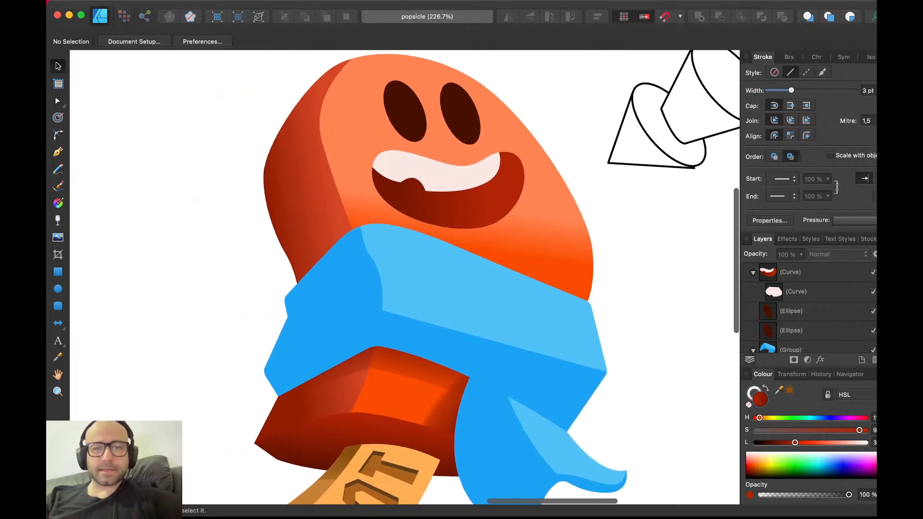
{"action": "scroll", "coordinate": [405, 277], "scroll_direction": "right", "scroll_amount": 2}
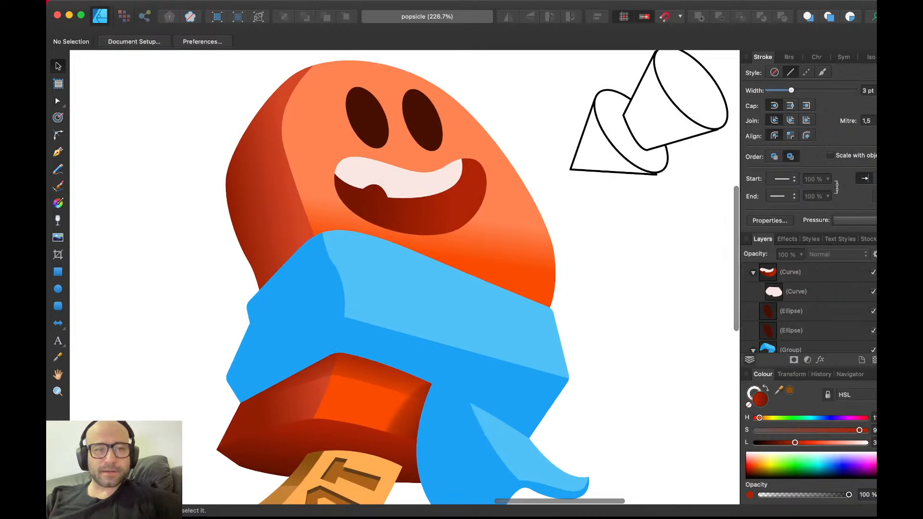
{"action": "left_click", "coordinate": [397, 152]}
{"action": "double_click", "coordinate": [263, 178]}
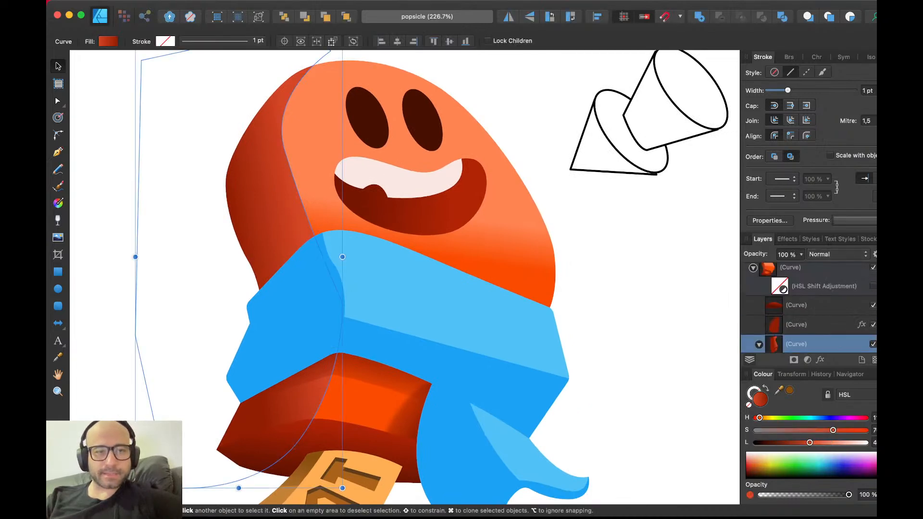
{"action": "scroll", "coordinate": [262, 178], "scroll_direction": "up", "scroll_amount": 2}
{"action": "key", "text": "a"}
{"action": "left_click", "coordinate": [327, 89]}
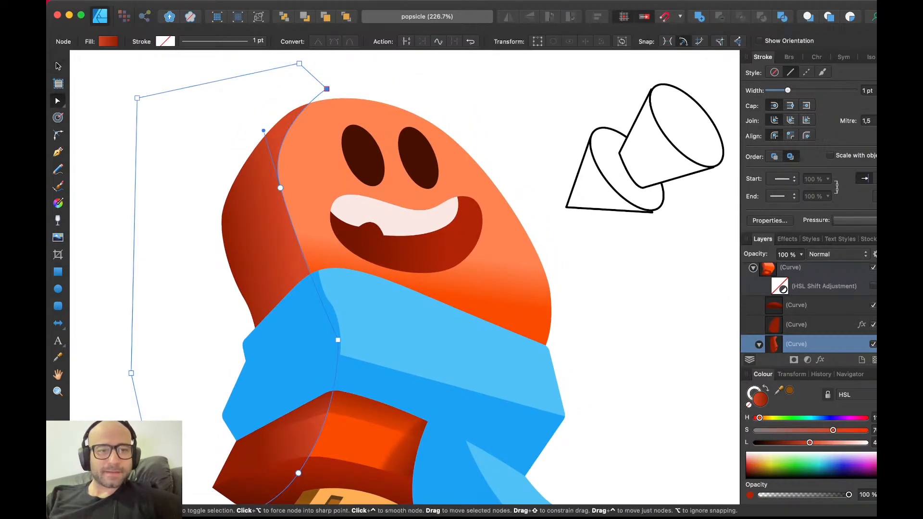
{"action": "left_click_drag", "start_coordinate": [264, 131], "coordinate": [258, 120]}
{"action": "key", "text": "v"}
{"action": "key", "text": "super+d"}
{"action": "key", "text": "super+s"}
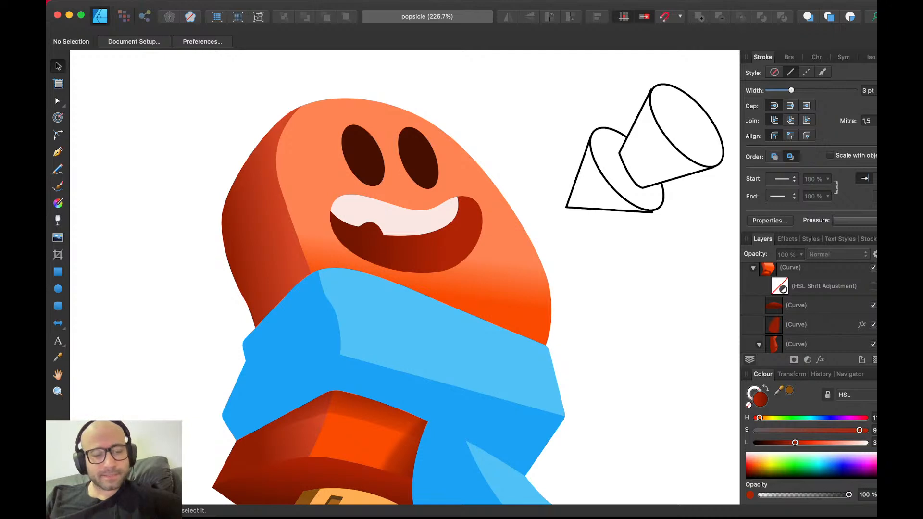
- Examine the shading of the whole character, from the face and scarf down to the stick
{"action": "scroll", "coordinate": [404, 279], "scroll_direction": "down", "scroll_amount": 2}
{"action": "scroll", "coordinate": [404, 279], "scroll_direction": "right", "scroll_amount": 2}
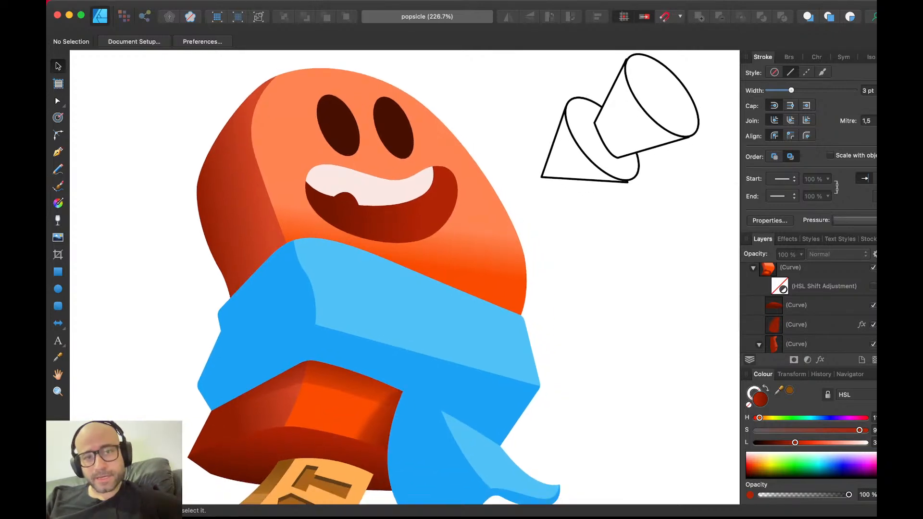
{"action": "scroll", "coordinate": [404, 279], "scroll_direction": "down", "scroll_amount": 2}
{"action": "scroll", "coordinate": [404, 279], "scroll_direction": "right", "scroll_amount": 1}
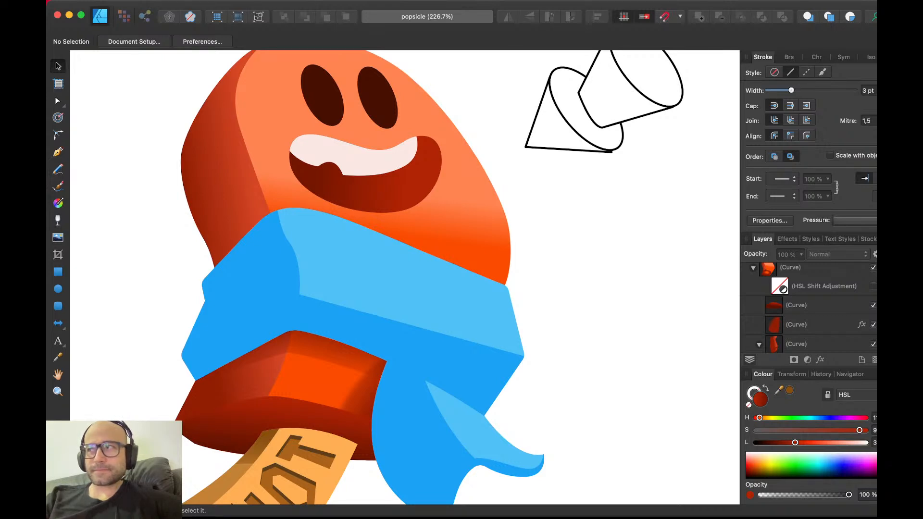
{"action": "scroll", "coordinate": [405, 277], "scroll_direction": "down", "scroll_amount": 1}
{"action": "scroll", "coordinate": [405, 277], "scroll_direction": "left", "scroll_amount": 1}
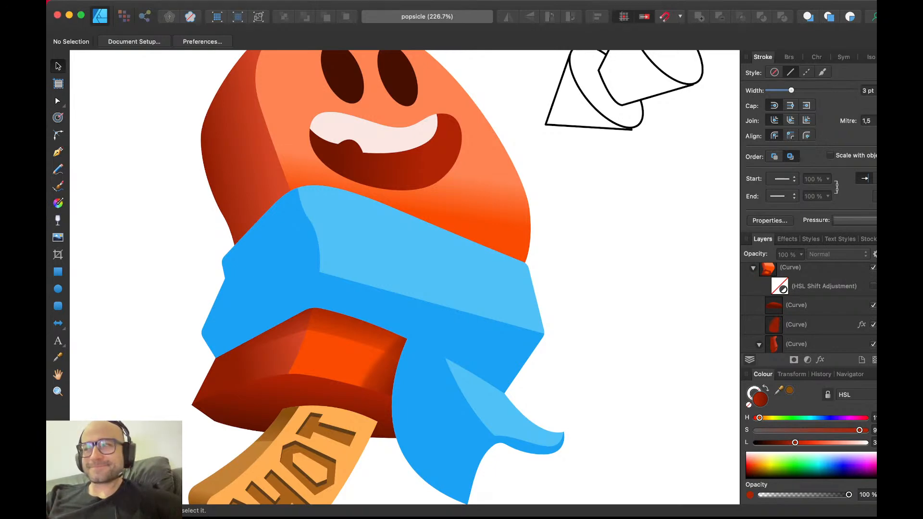
{"action": "scroll", "coordinate": [420, 219], "scroll_direction": "up", "scroll_amount": 3}
{"action": "scroll", "coordinate": [420, 219], "scroll_direction": "down", "scroll_amount": 2}
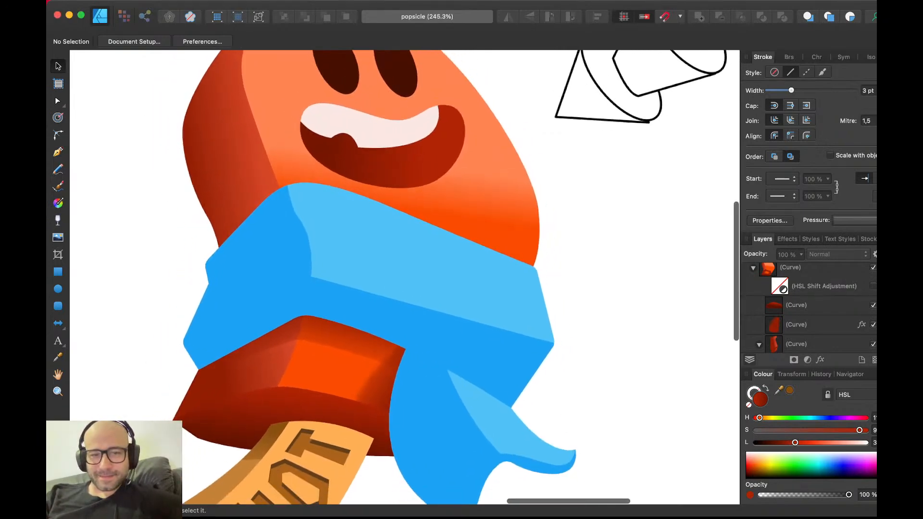
{"action": "scroll", "coordinate": [420, 219], "scroll_direction": "down", "scroll_amount": 2}
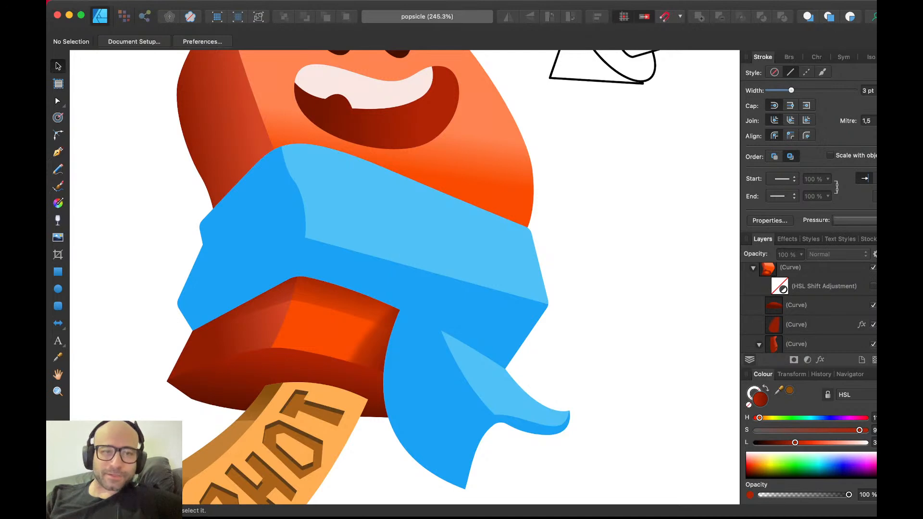
{"action": "scroll", "coordinate": [404, 276], "scroll_direction": "down", "scroll_amount": 4}
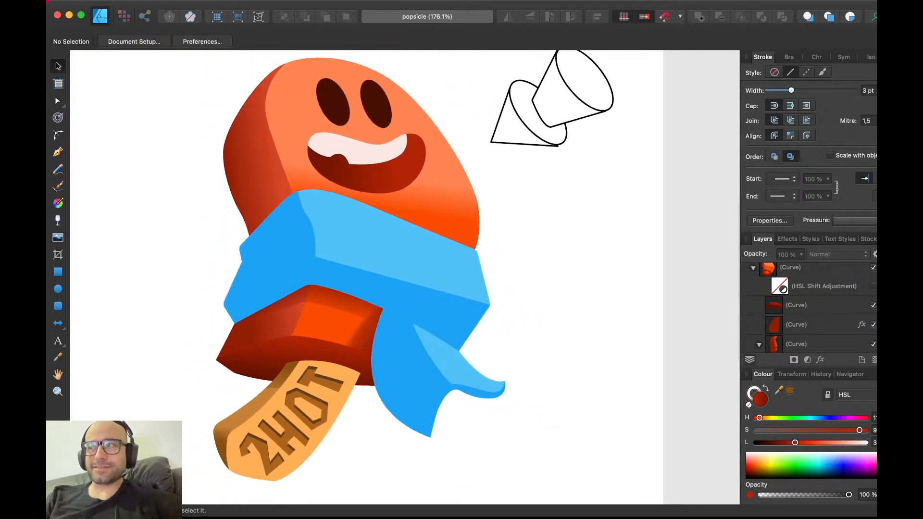
{"action": "scroll", "coordinate": [404, 276], "scroll_direction": "up", "scroll_amount": 2}
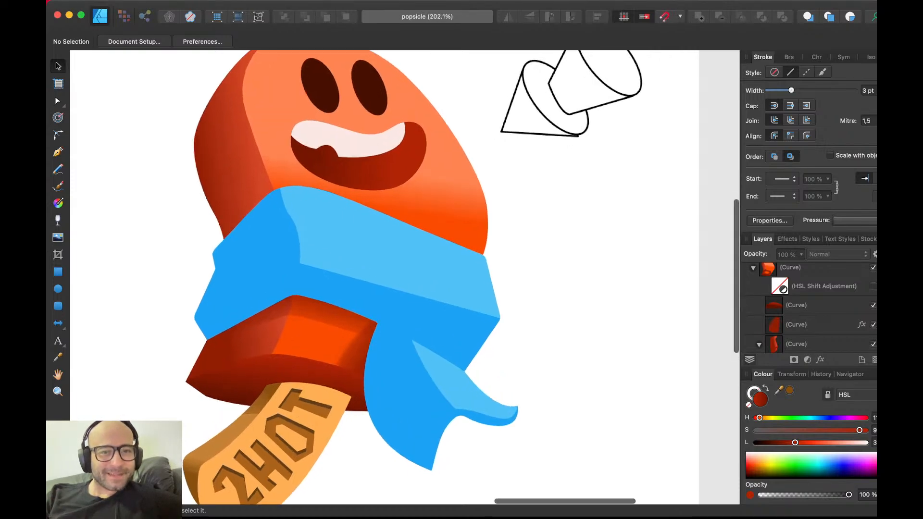
- Apply a linear gradient fill to the teeth, running from muted pink on the left to the pale tone on the right
{"action": "double_click", "coordinate": [355, 179]}
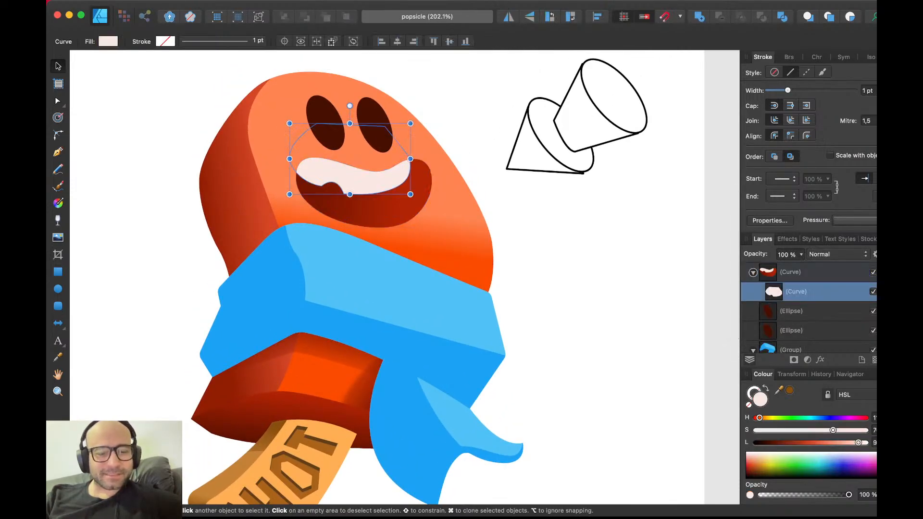
{"action": "key", "text": "Escape"}
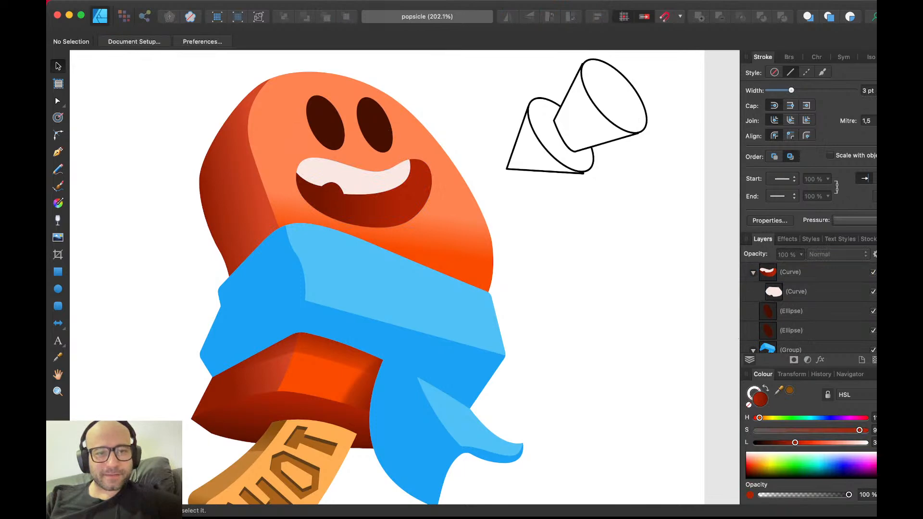
{"action": "double_click", "coordinate": [356, 179]}
{"action": "key", "text": "g"}
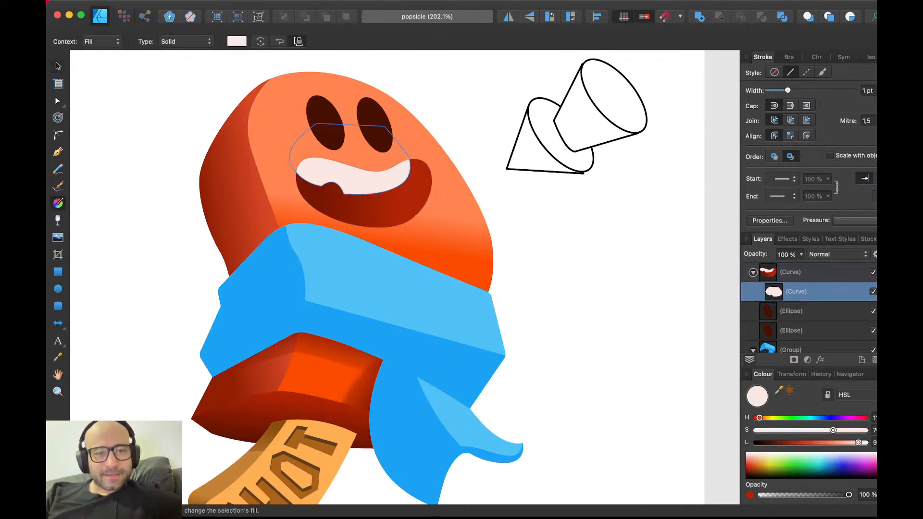
{"action": "left_click_drag", "start_coordinate": [314, 169], "coordinate": [385, 186]}
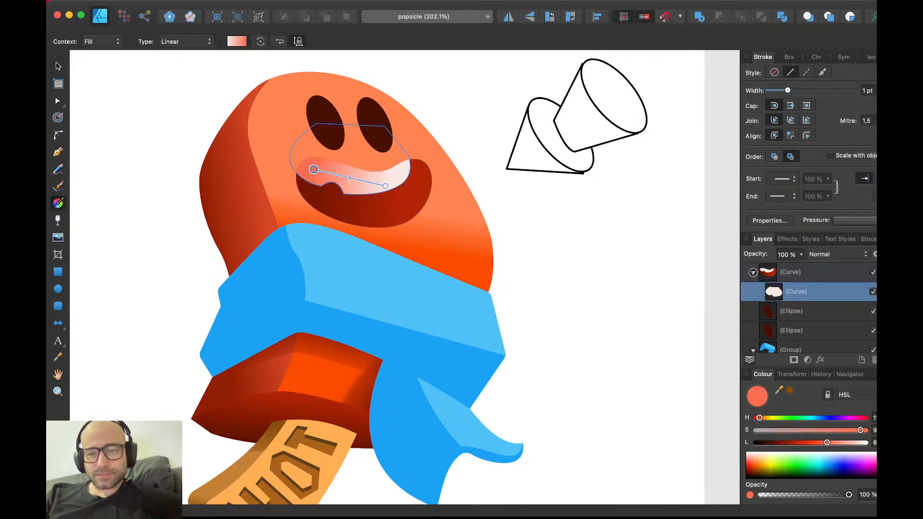
{"action": "left_click_drag", "start_coordinate": [860, 431], "coordinate": [836, 443]}
{"action": "left_click_drag", "start_coordinate": [759, 418], "coordinate": [760, 418]}
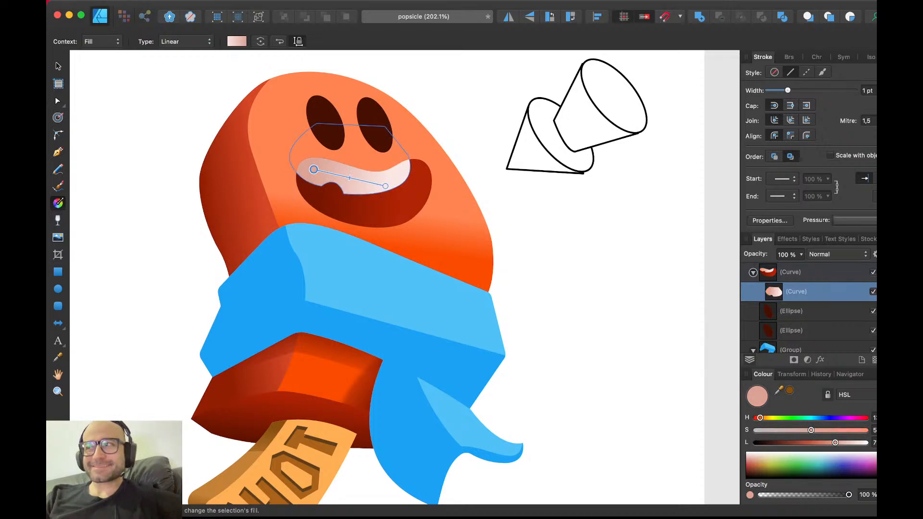
{"action": "key", "text": "v"}
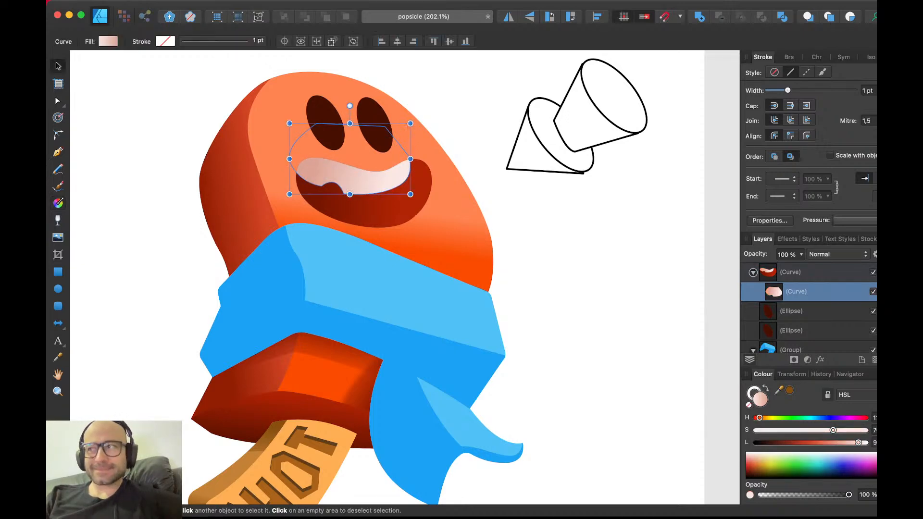
{"action": "key", "text": "Escape"}
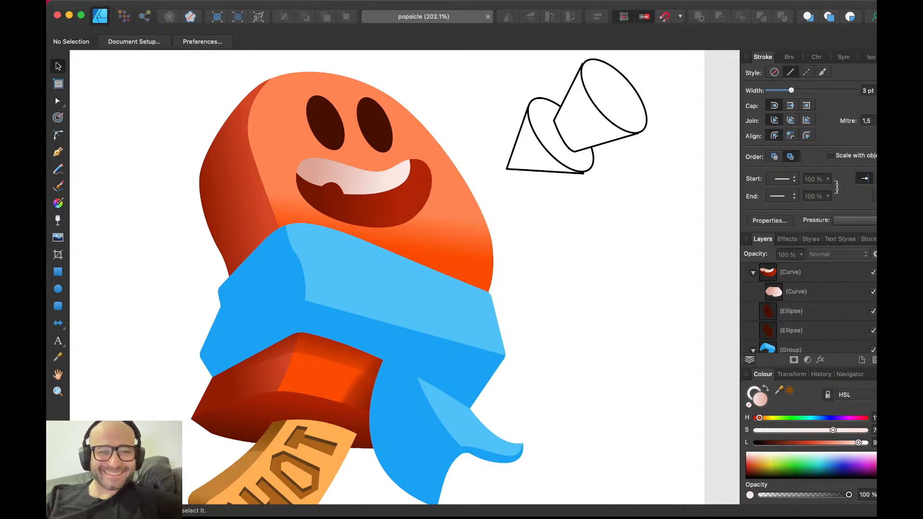
- Shift the hue of the teeth gradient's darker left stop from pink towards a warm beige, and save the document
{"action": "scroll", "coordinate": [390, 198], "scroll_direction": "up", "scroll_amount": 1}
{"action": "left_click", "coordinate": [380, 183]}
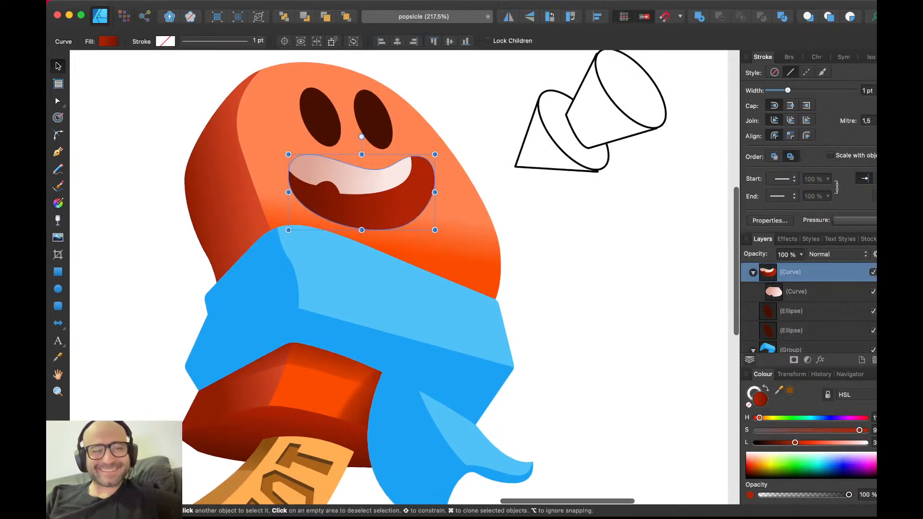
{"action": "double_click", "coordinate": [380, 182]}
{"action": "key", "text": "g"}
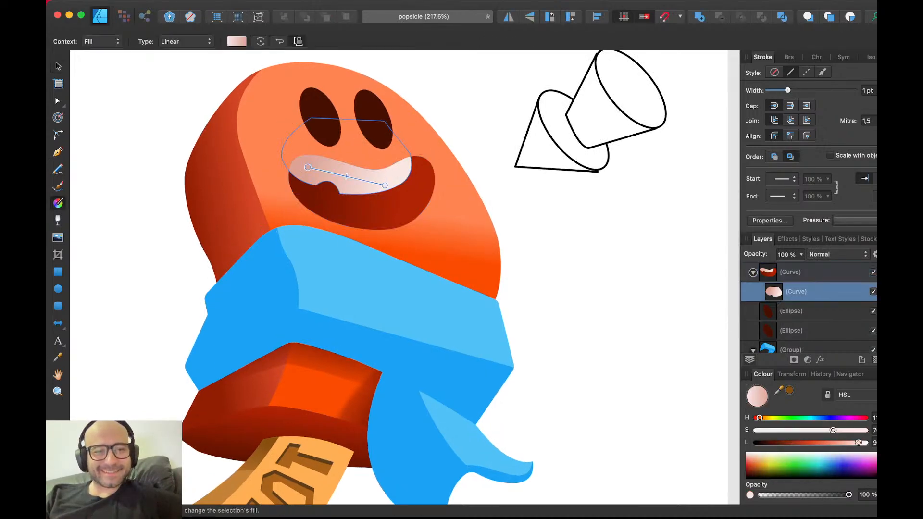
{"action": "left_click", "coordinate": [307, 167]}
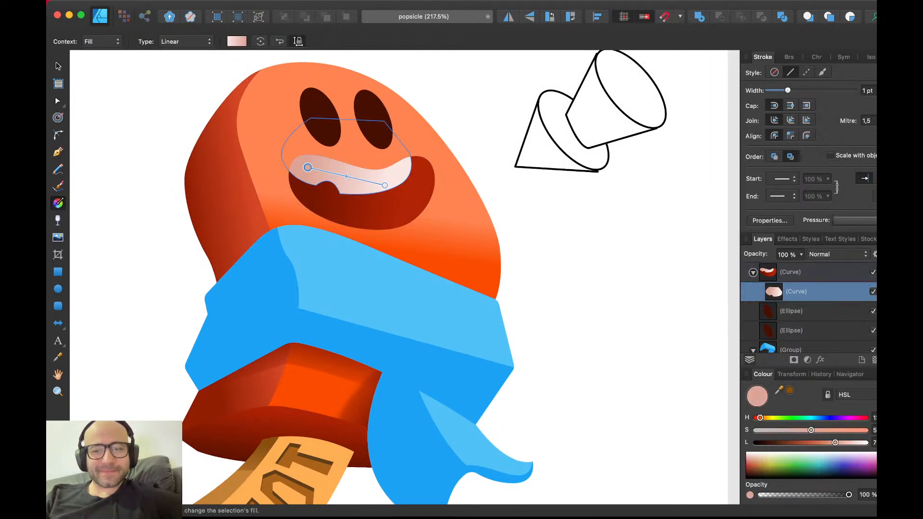
{"action": "left_click_drag", "start_coordinate": [760, 418], "coordinate": [763, 418]}
{"action": "key", "text": "v"}
{"action": "key", "text": "super+d"}
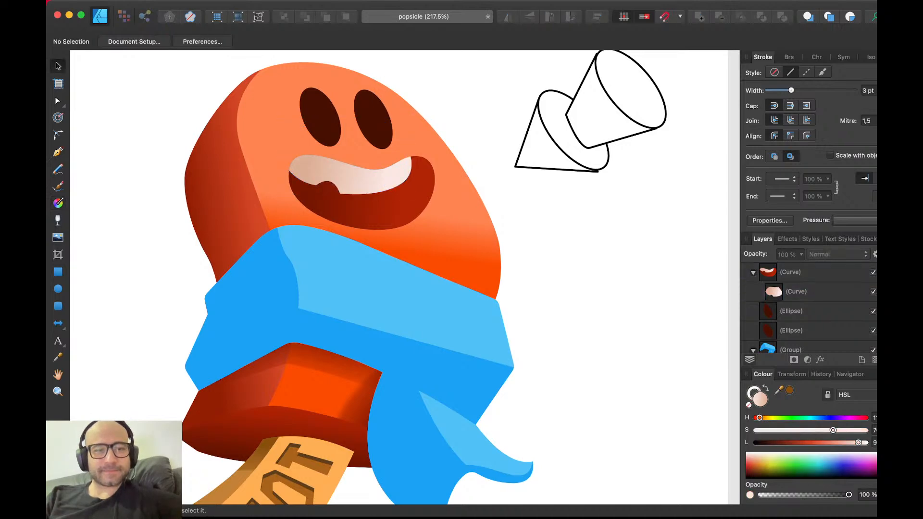
{"action": "scroll", "coordinate": [330, 190], "scroll_direction": "up", "scroll_amount": 4}
{"action": "scroll", "coordinate": [404, 277], "scroll_direction": "right", "scroll_amount": 2}
{"action": "scroll", "coordinate": [404, 277], "scroll_direction": "up", "scroll_amount": 1}
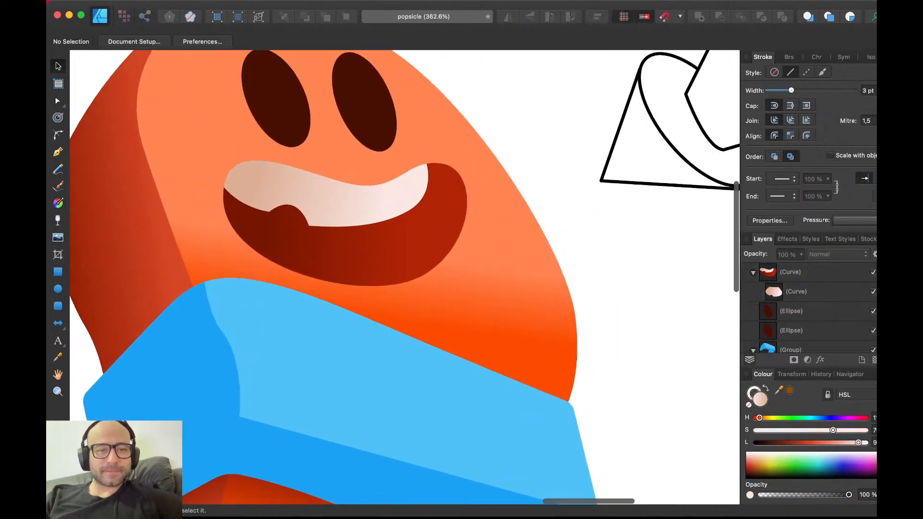
{"action": "left_click", "coordinate": [366, 255]}
{"action": "key", "text": "super+d"}
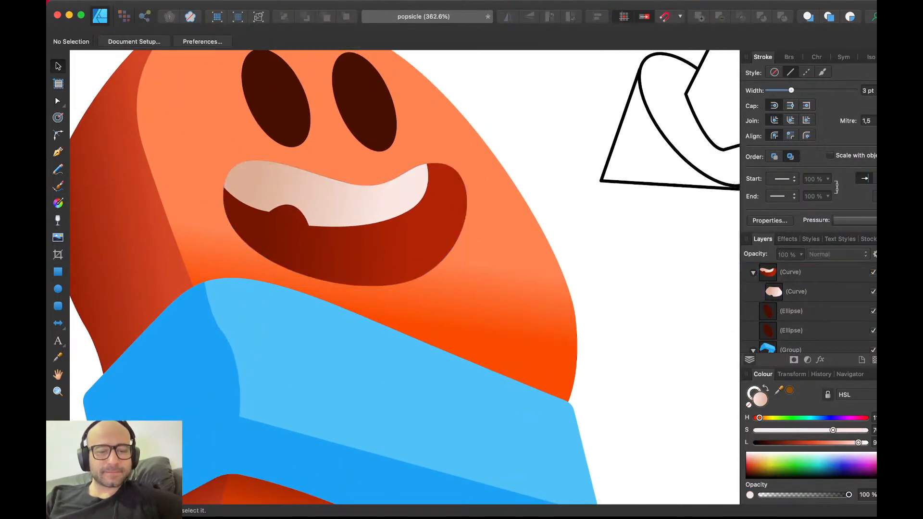
{"action": "key", "text": "super+s"}
- Move the outlined cone-shaped group onto the scarf, just above its hanging tail, and bring it in front of everything else
{"action": "scroll", "coordinate": [403, 185], "scroll_direction": "down", "scroll_amount": 4}
{"action": "scroll", "coordinate": [405, 277], "scroll_direction": "down", "scroll_amount": 3}
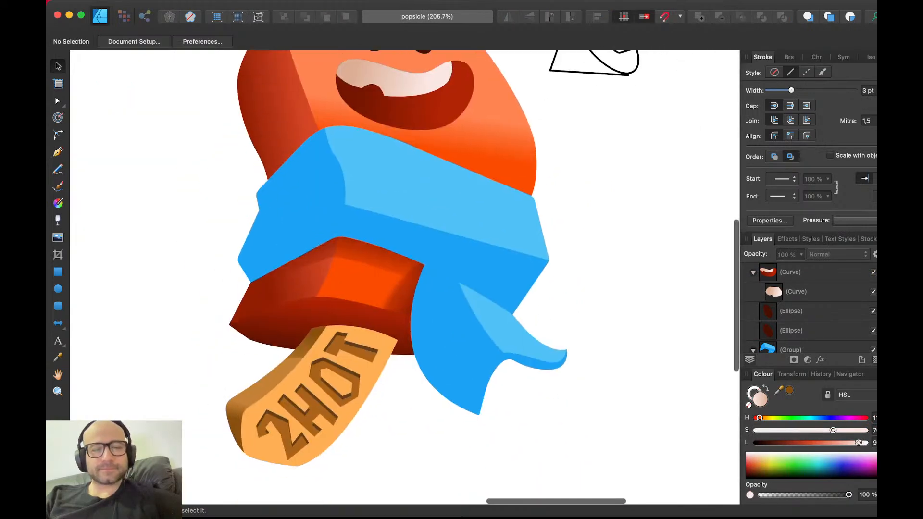
{"action": "scroll", "coordinate": [405, 277], "scroll_direction": "up", "scroll_amount": 1}
{"action": "scroll", "coordinate": [404, 277], "scroll_direction": "down", "scroll_amount": 3}
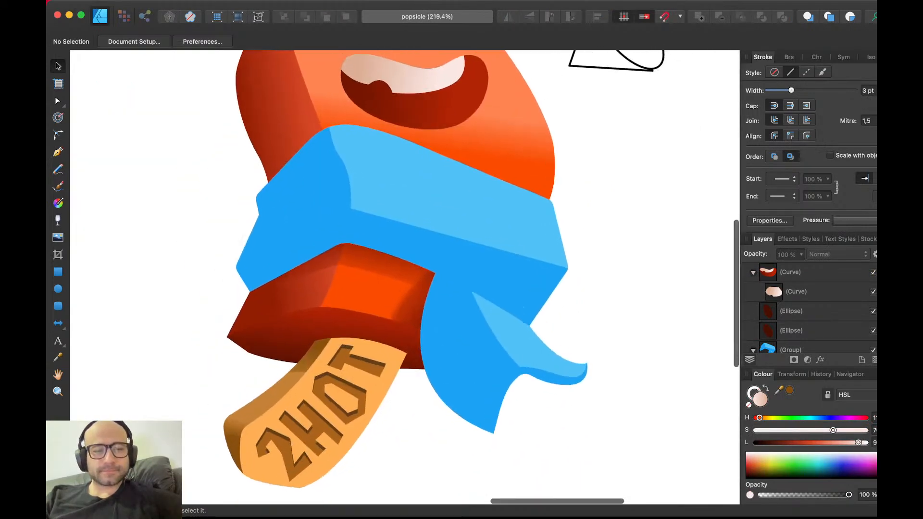
{"action": "scroll", "coordinate": [405, 277], "scroll_direction": "down", "scroll_amount": 2}
{"action": "left_click", "coordinate": [583, 93]}
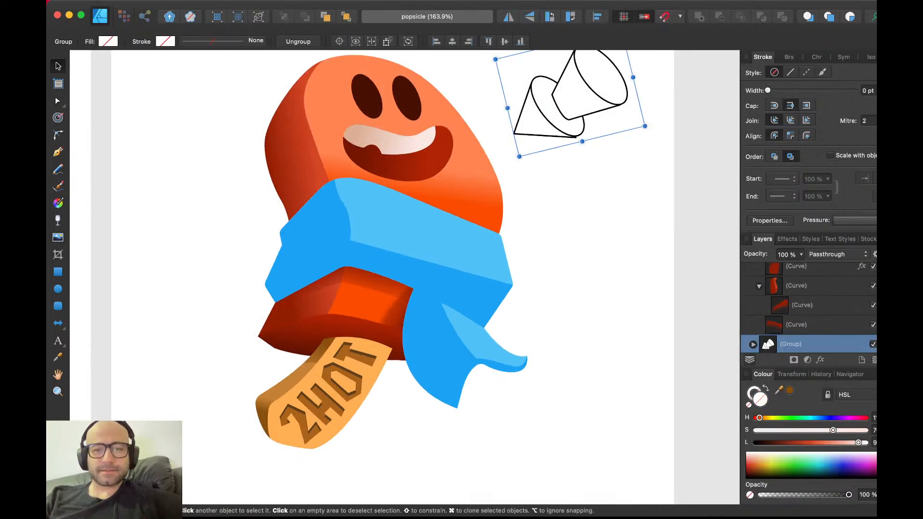
{"action": "left_click_drag", "start_coordinate": [583, 93], "coordinate": [481, 249]}
{"action": "key", "text": "super+shift+bracketright"}
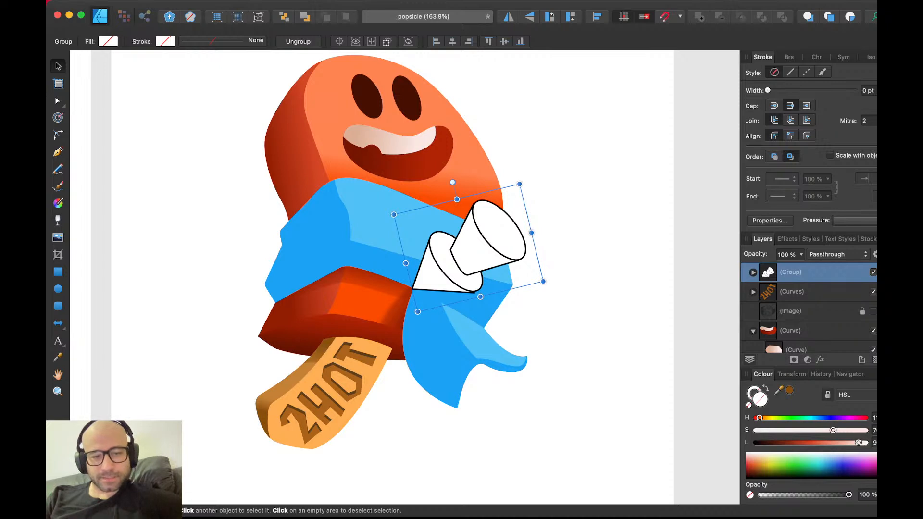
- Draw a closed shadow shape with the Pen tool over the stick's upper end, its lower edge curving across the T
{"action": "scroll", "coordinate": [328, 352], "scroll_direction": "up", "scroll_amount": 4}
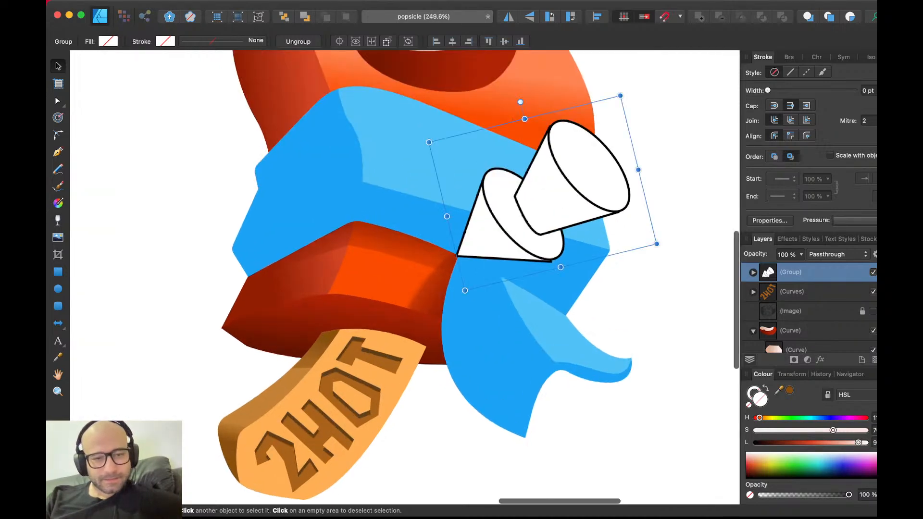
{"action": "double_click", "coordinate": [313, 358]}
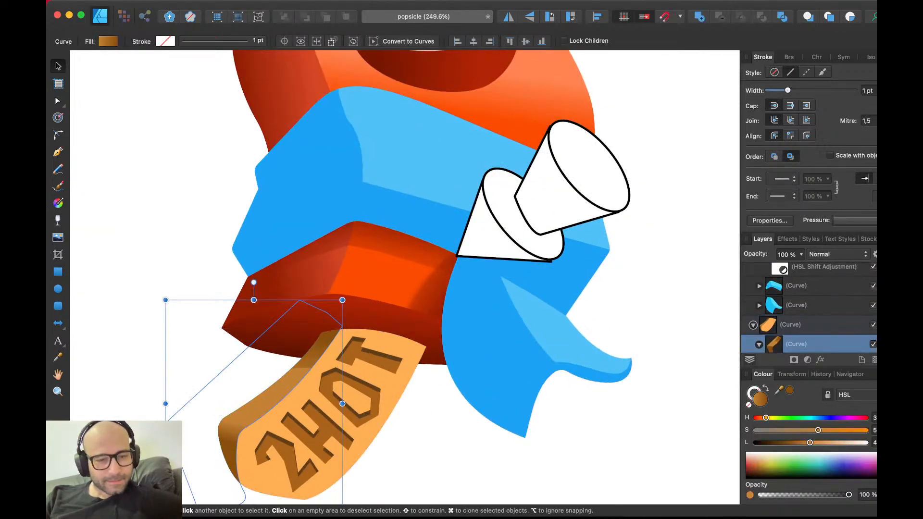
{"action": "double_click", "coordinate": [314, 355]}
{"action": "key", "text": "p"}
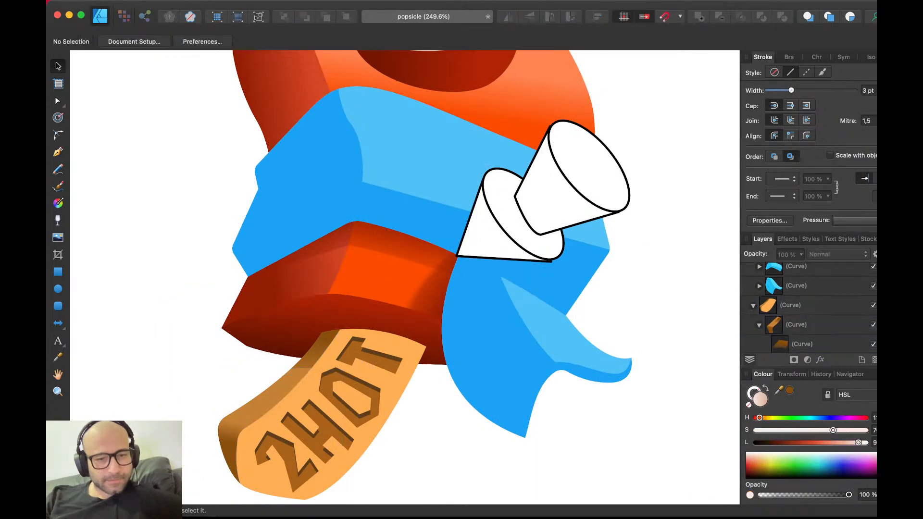
{"action": "left_click", "coordinate": [309, 356]}
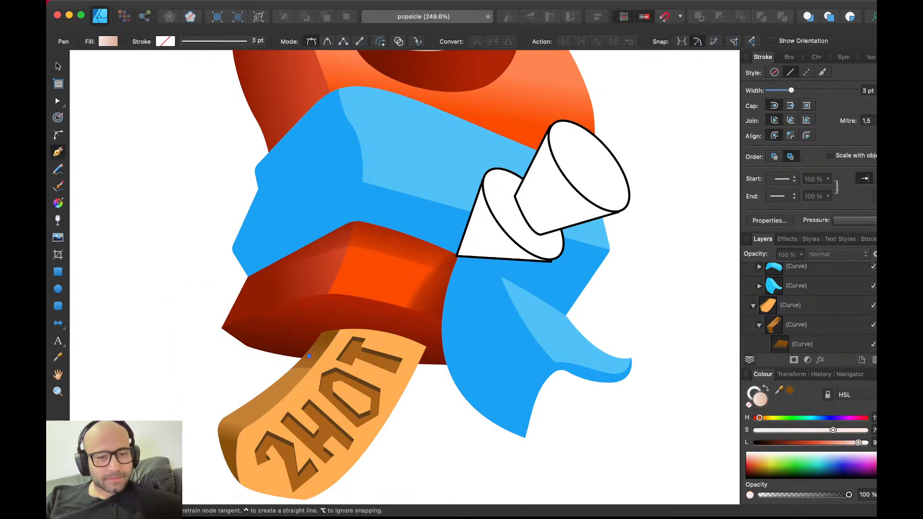
{"action": "left_click_drag", "start_coordinate": [420, 388], "coordinate": [461, 418]}
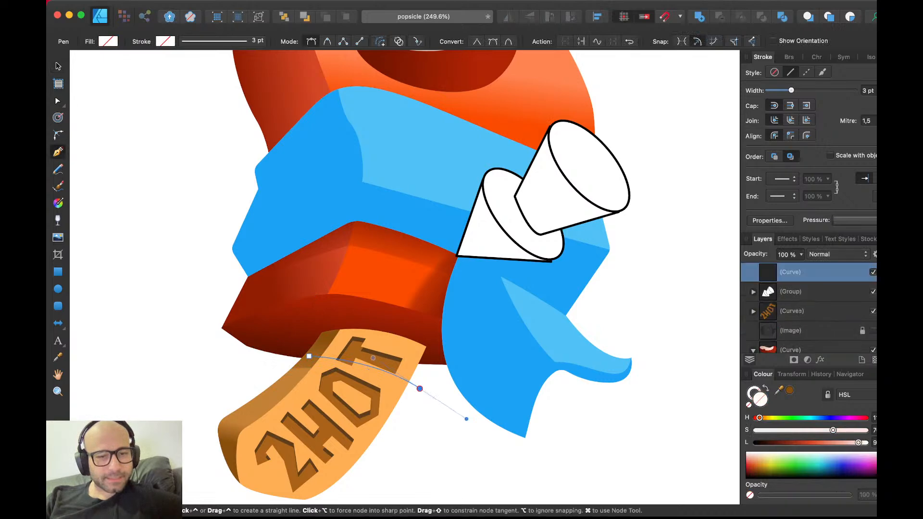
{"action": "left_click", "coordinate": [478, 299]}
{"action": "left_click", "coordinate": [309, 356]}
- Paste the body shadow's style onto the new shape, nest it inside the stick and recolour it with the stored brown
{"action": "key", "text": "v"}
{"action": "key", "text": "super+shift+v"}
{"action": "key", "text": "super+x"}
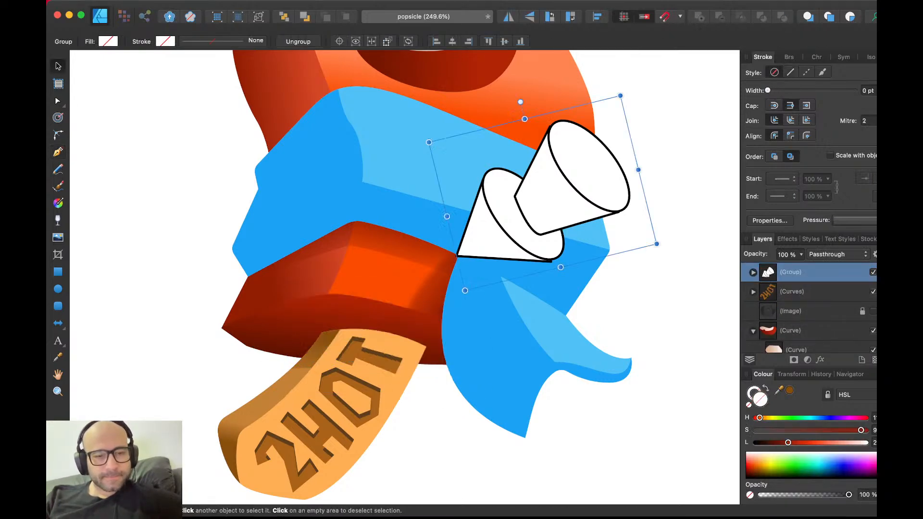
{"action": "left_click", "coordinate": [308, 385]}
{"action": "key", "text": "super+alt+v"}
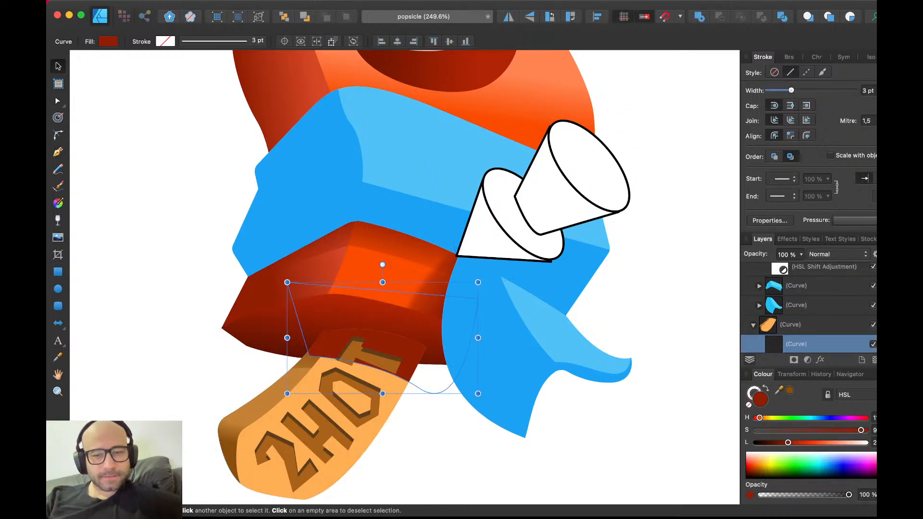
{"action": "left_click", "coordinate": [789, 391]}
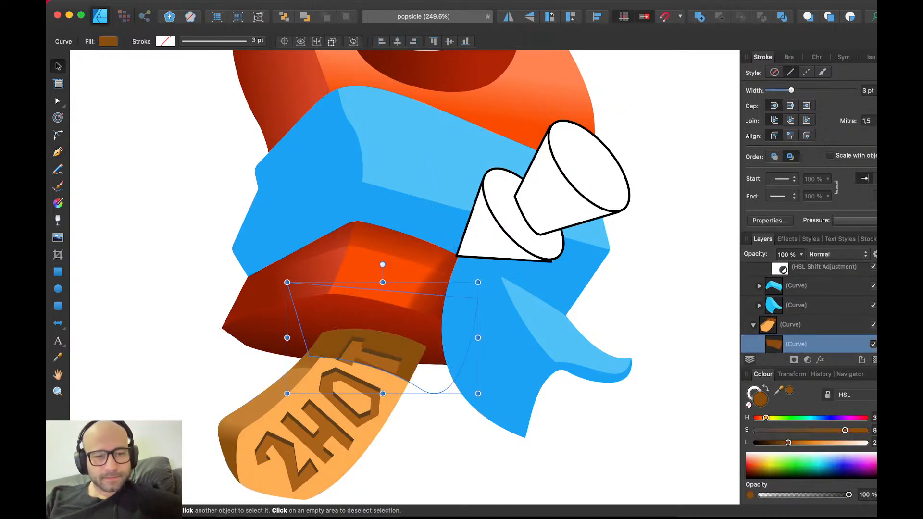
- Set the opacity of the brown shadow on the stick to 50 %
{"action": "scroll", "coordinate": [654, 394], "scroll_direction": "down", "scroll_amount": 5}
{"action": "scroll", "coordinate": [654, 394], "scroll_direction": "up", "scroll_amount": 4}
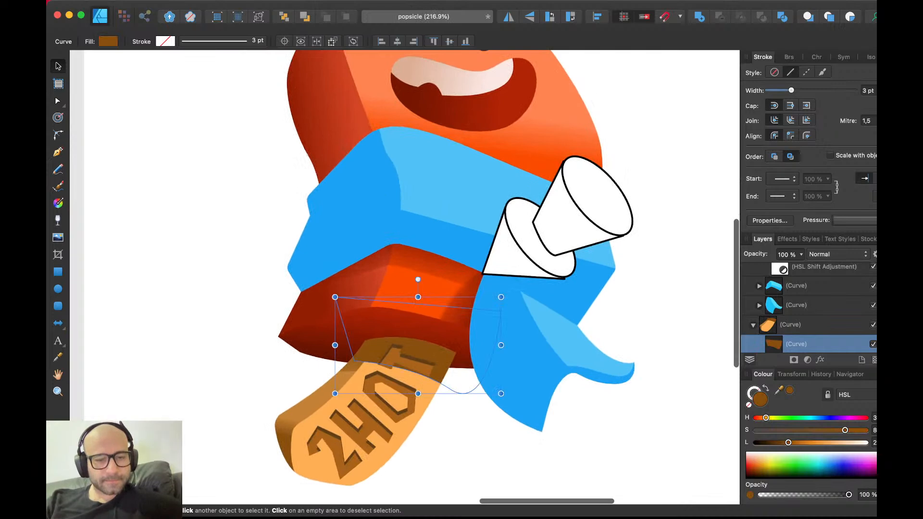
{"action": "key", "text": "5"}
{"action": "scroll", "coordinate": [652, 394], "scroll_direction": "up", "scroll_amount": 2}
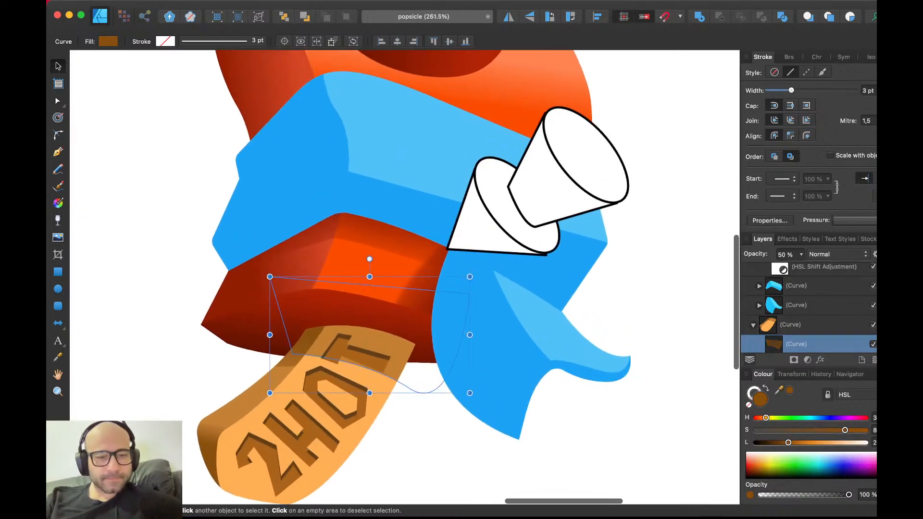
{"action": "key", "text": "7"}
{"action": "key", "text": "5"}
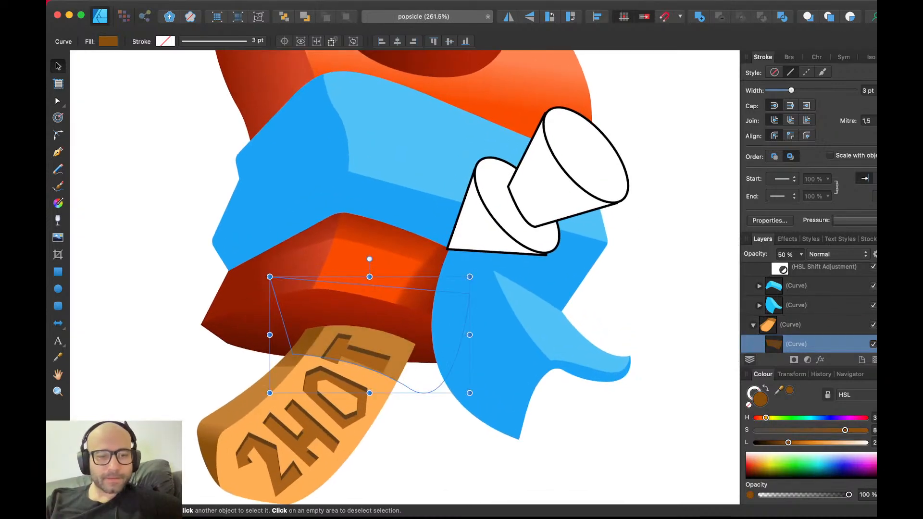
- Send the stick's front-face shadow one level back, below the side-face shape in the stacking order
{"action": "double_click", "coordinate": [289, 362]}
{"action": "scroll", "coordinate": [288, 362], "scroll_direction": "up", "scroll_amount": 5}
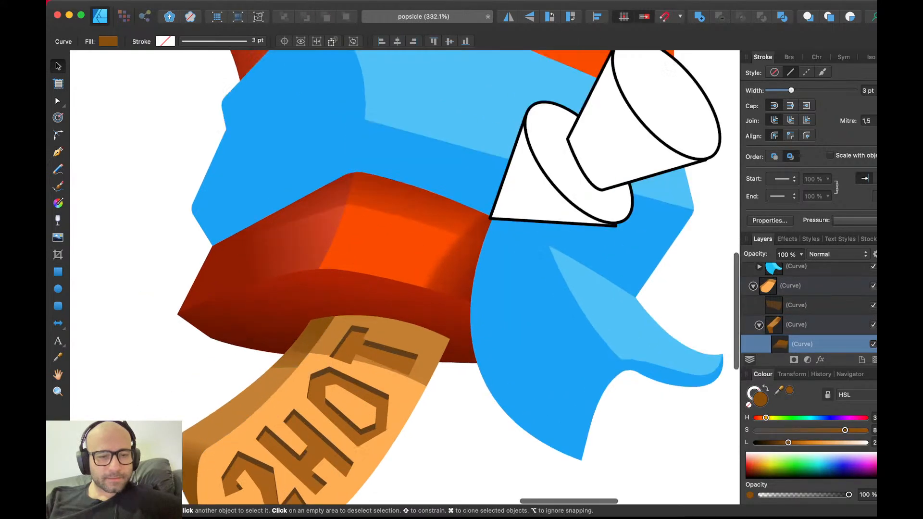
{"action": "left_click", "coordinate": [337, 339]}
{"action": "key", "text": "a"}
{"action": "key", "text": "v"}
{"action": "key", "text": "super+["}
{"action": "key", "text": "Escape"}
{"action": "scroll", "coordinate": [399, 307], "scroll_direction": "down", "scroll_amount": 5}
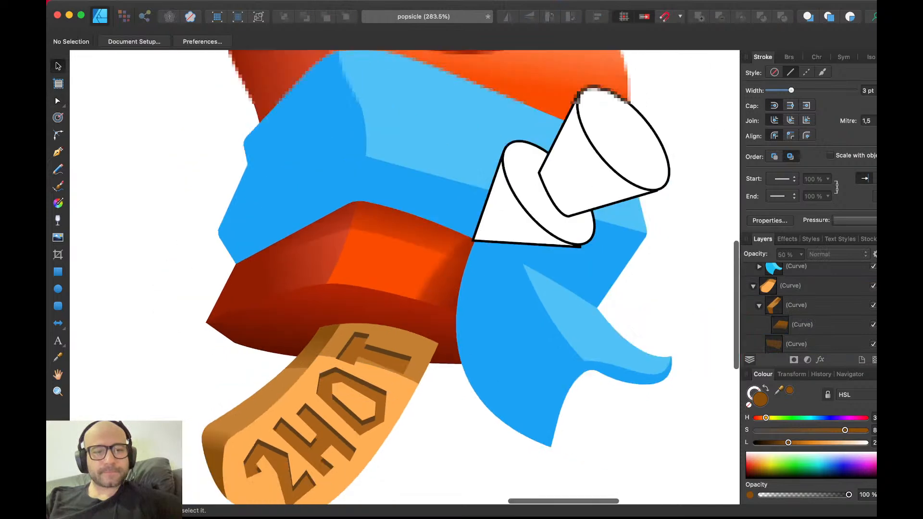
- Reshape the lower edge of the stick's side-face shadow by moving its nodes and handle to line up with the front-face shadow
{"action": "scroll", "coordinate": [401, 306], "scroll_direction": "up", "scroll_amount": 5}
{"action": "double_click", "coordinate": [290, 363]}
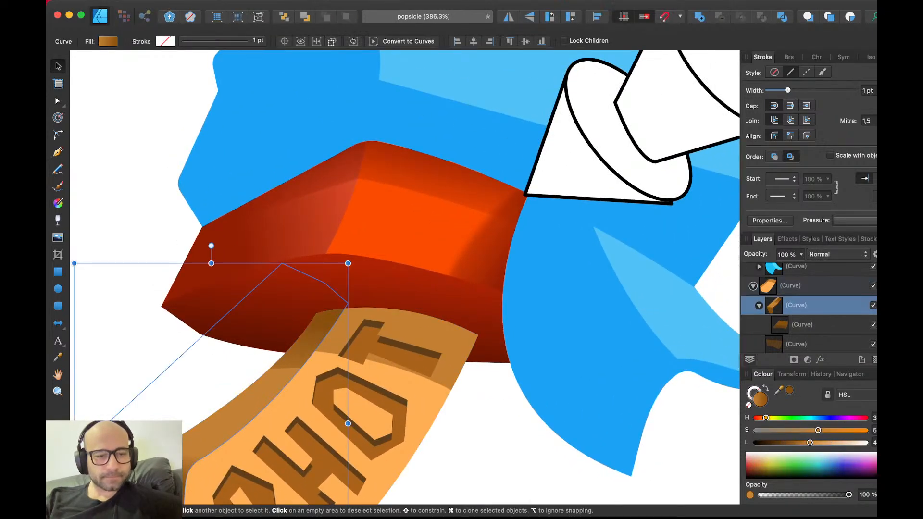
{"action": "double_click", "coordinate": [290, 363]}
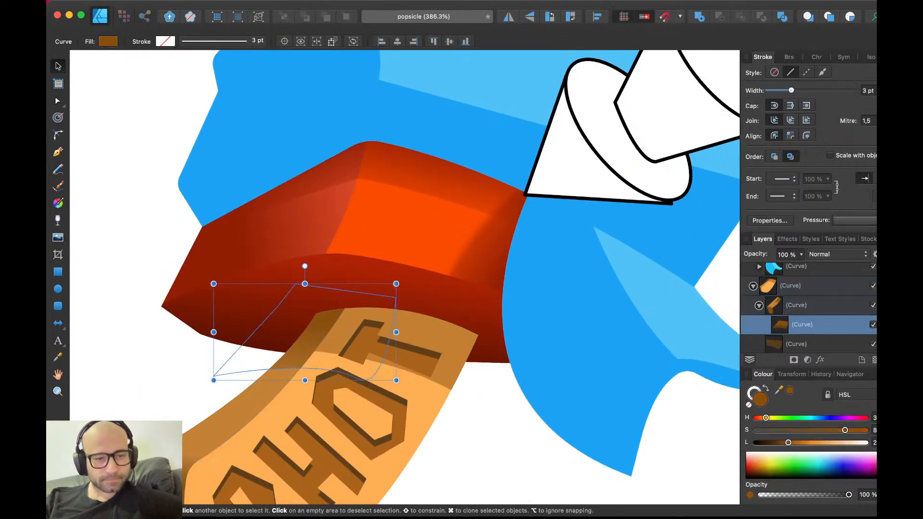
{"action": "mouse_move", "coordinate": [300, 279]}
{"action": "left_mouse_down"}
{"action": "mouse_move", "coordinate": [299, 268]}
{"action": "mouse_move", "coordinate": [300, 279]}
{"action": "left_mouse_up"}
{"action": "key", "text": "a"}
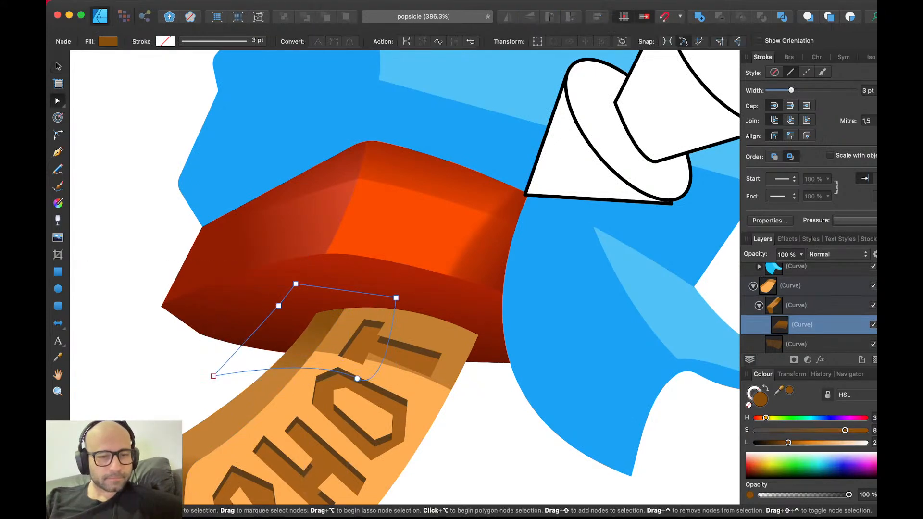
{"action": "left_click_drag", "start_coordinate": [358, 379], "coordinate": [349, 358]}
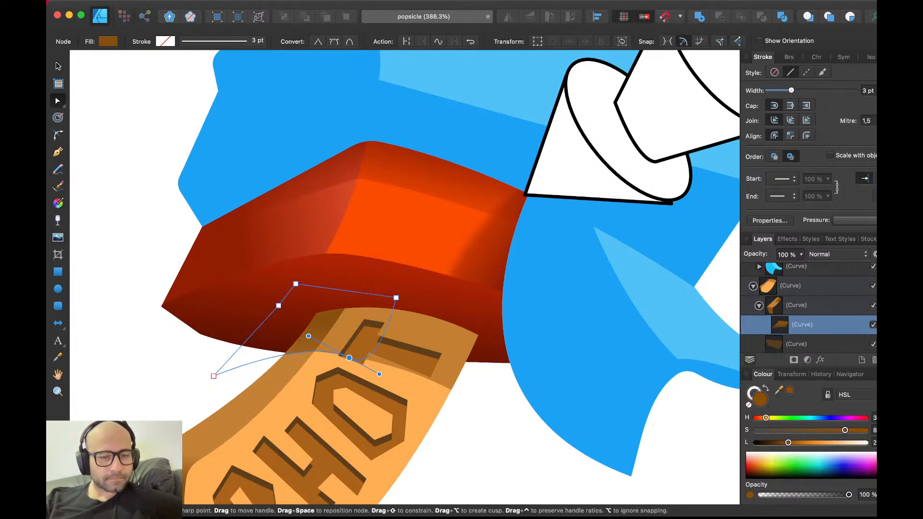
{"action": "left_click_drag", "start_coordinate": [308, 336], "coordinate": [285, 362]}
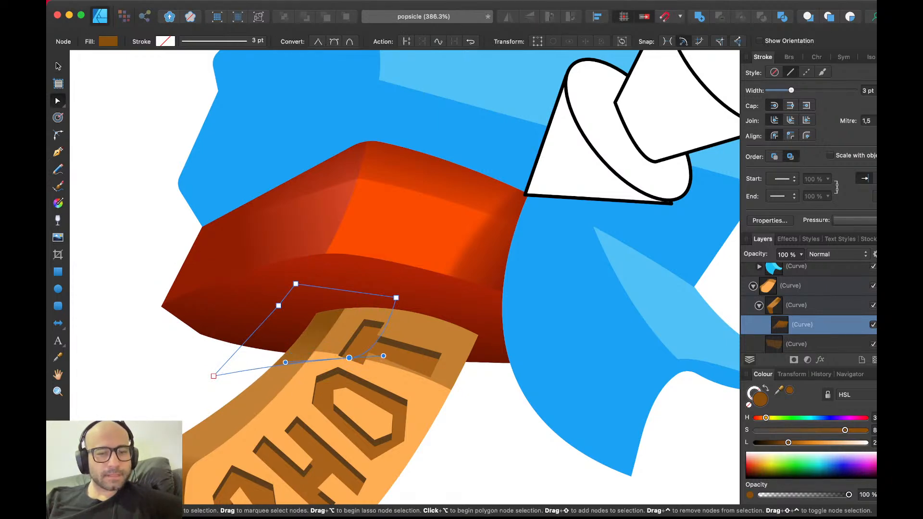
{"action": "left_click_drag", "start_coordinate": [349, 359], "coordinate": [331, 350]}
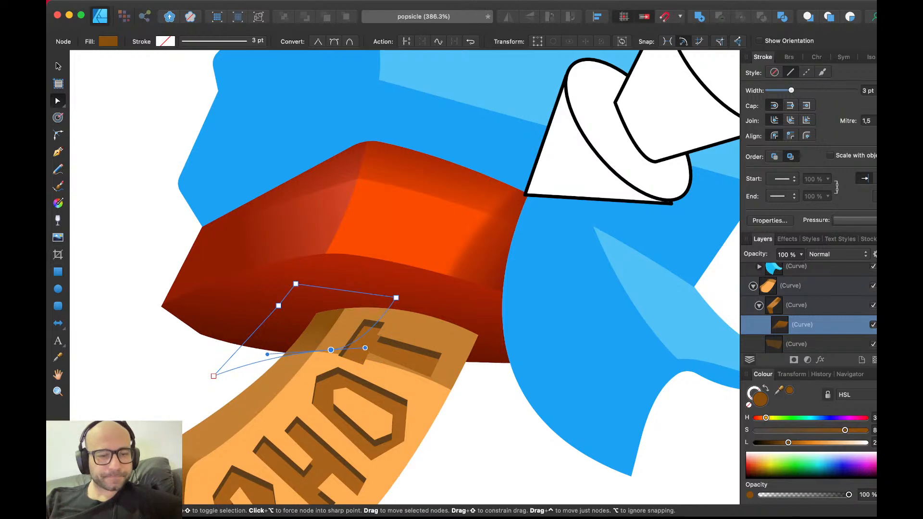
{"action": "left_click_drag", "start_coordinate": [213, 376], "coordinate": [288, 355]}
{"action": "key", "text": "v"}
{"action": "key", "text": "Escape"}
{"action": "scroll", "coordinate": [288, 355], "scroll_direction": "down", "scroll_amount": 5}
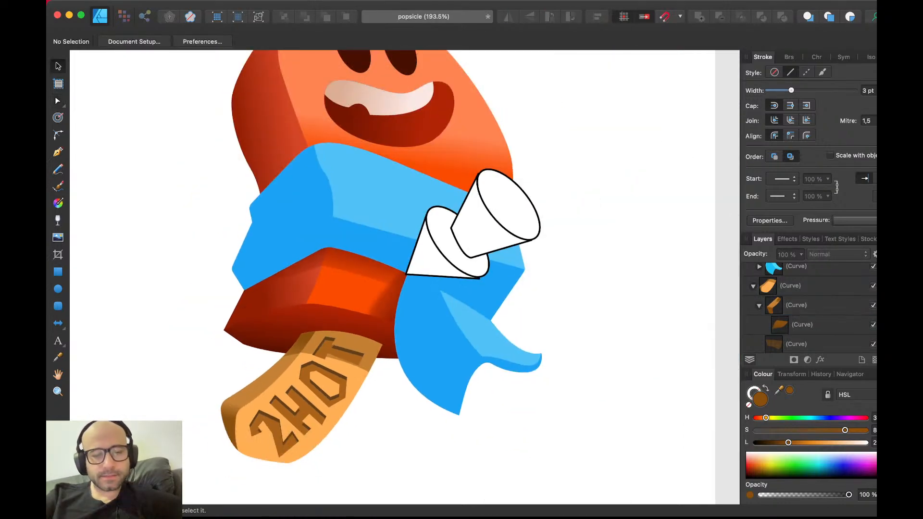
- Check the outline of the stick's front-face shadow, then deselect it and save the document
{"action": "scroll", "coordinate": [288, 356], "scroll_direction": "up", "scroll_amount": 4}
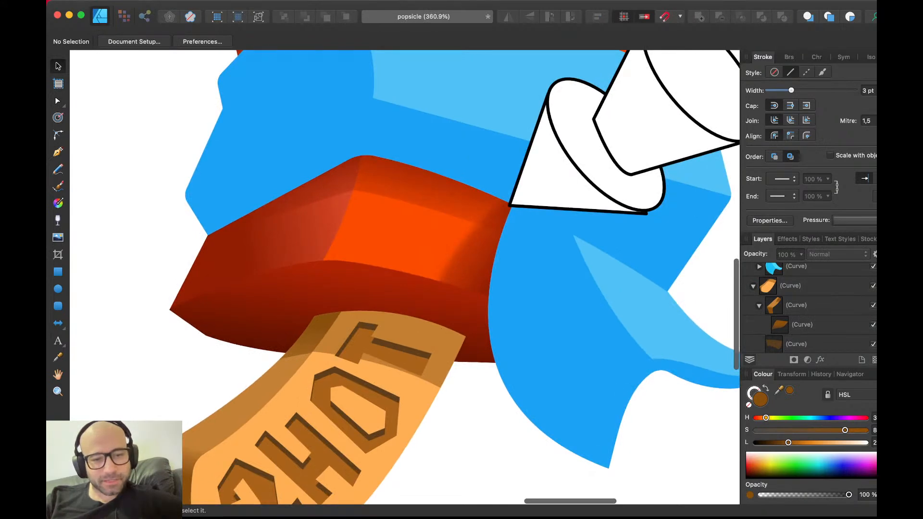
{"action": "double_click", "coordinate": [403, 332]}
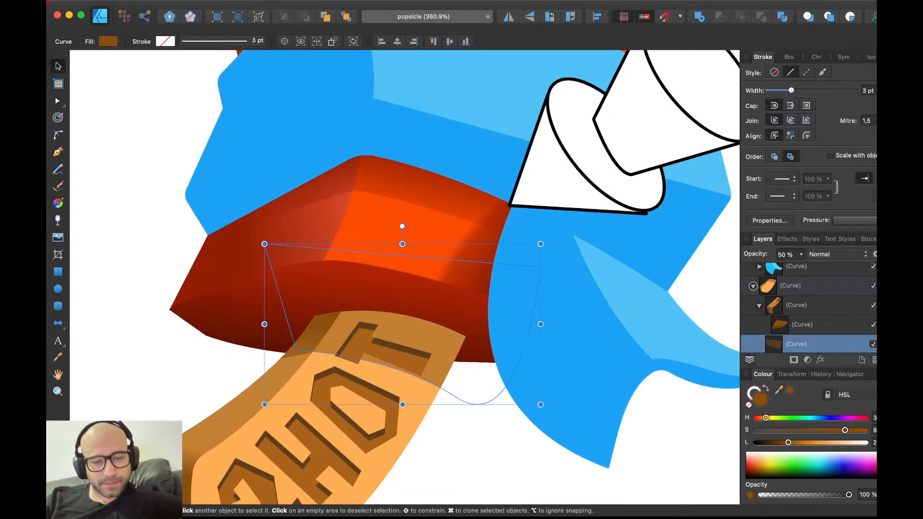
{"action": "key", "text": "super+d"}
{"action": "key", "text": "super+s"}
- Raise the outer lower corner node of the stick's side-face shadow slightly to adjust its bottom edge, then deselect it
{"action": "scroll", "coordinate": [336, 334], "scroll_direction": "up", "scroll_amount": 2}
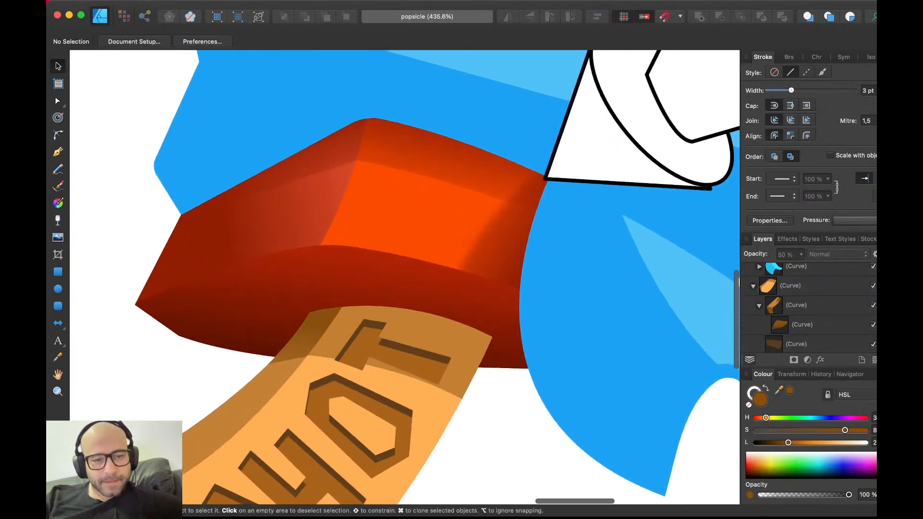
{"action": "left_click", "coordinate": [317, 331]}
{"action": "double_click", "coordinate": [317, 331]}
{"action": "double_click", "coordinate": [317, 331]}
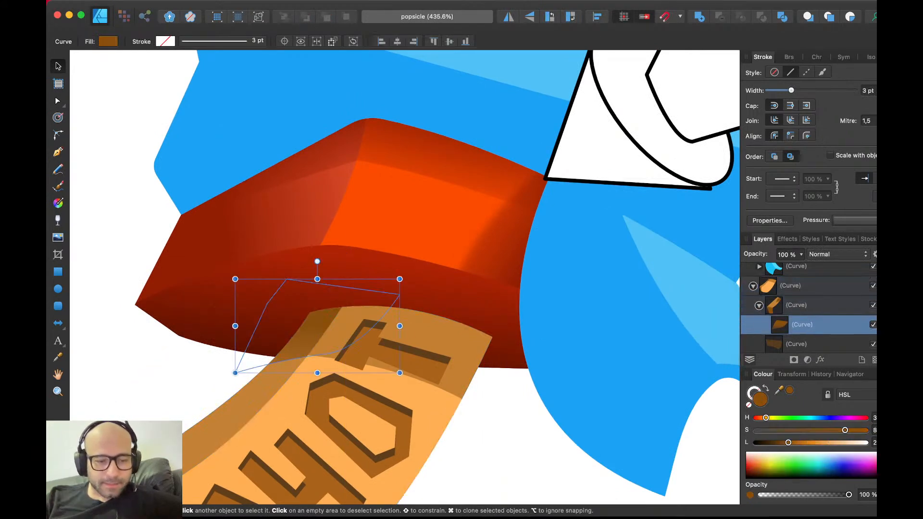
{"action": "key", "text": "a"}
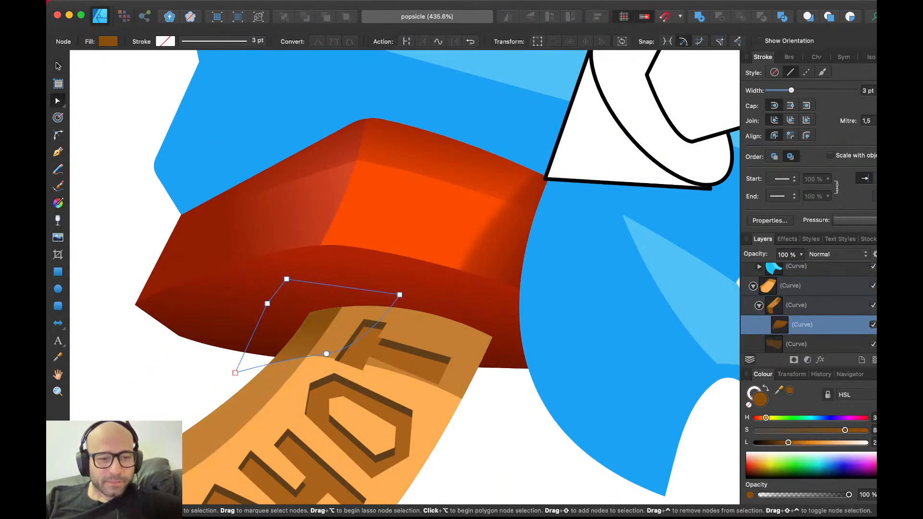
{"action": "left_click_drag", "start_coordinate": [236, 373], "coordinate": [237, 368]}
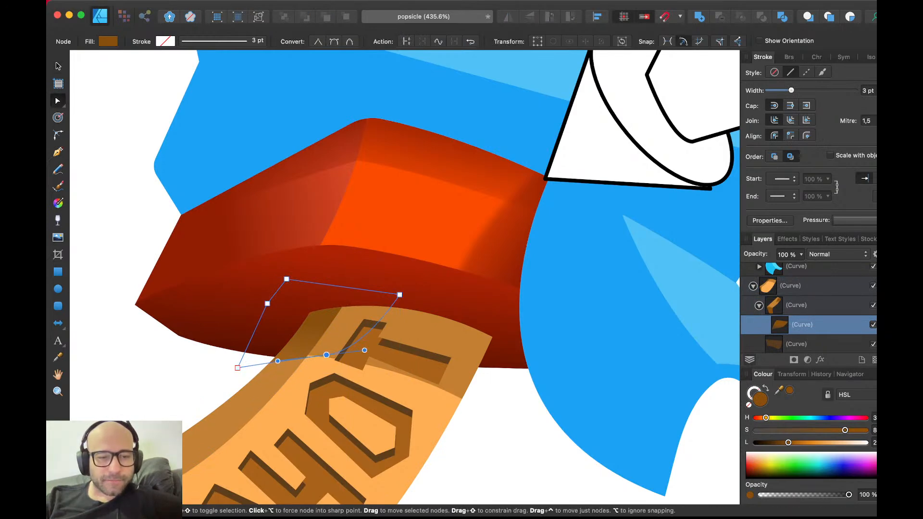
{"action": "key", "text": "v"}
{"action": "key", "text": "Escape"}
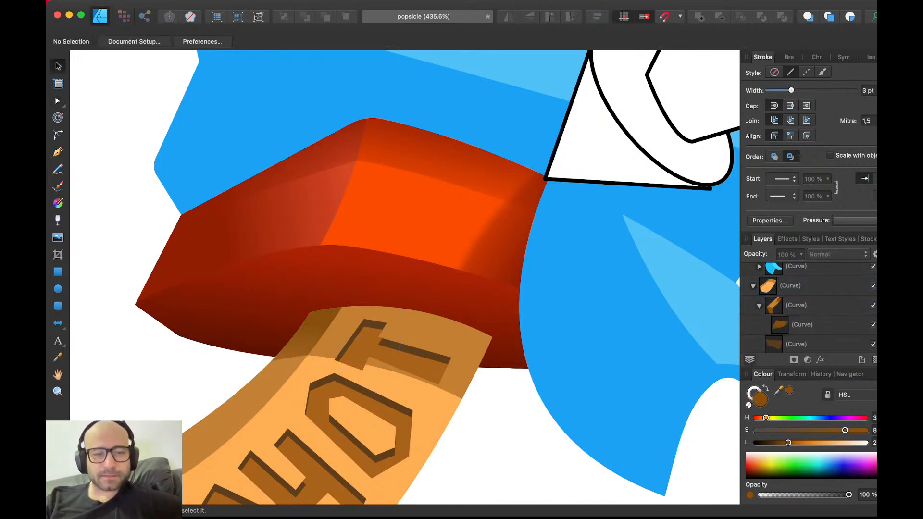
- Lower the curved bottom edge of the stick's front-face shadow at its right end, then deselect it and save the document
{"action": "double_click", "coordinate": [432, 328]}
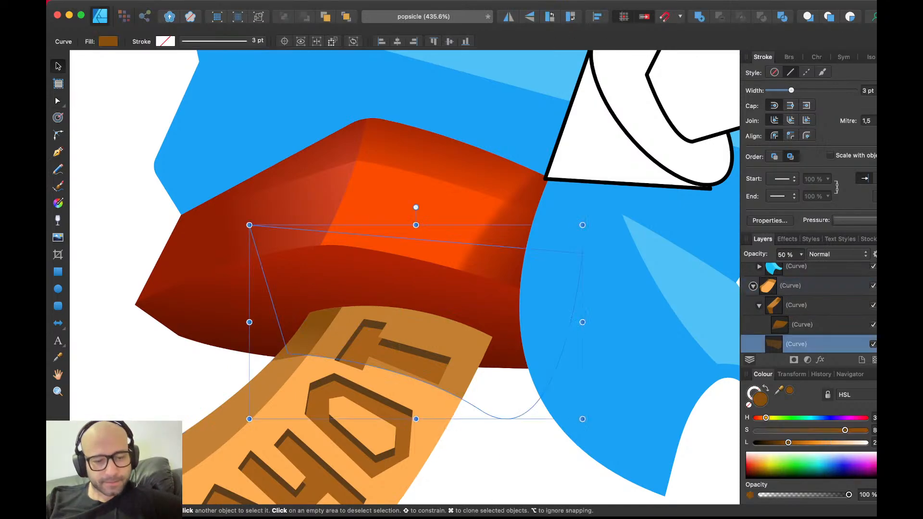
{"action": "key", "text": "a"}
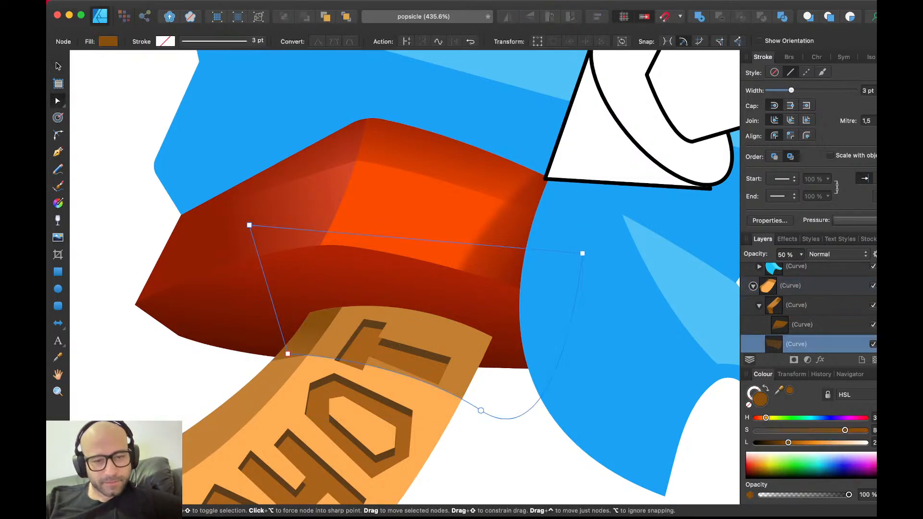
{"action": "key", "text": "v"}
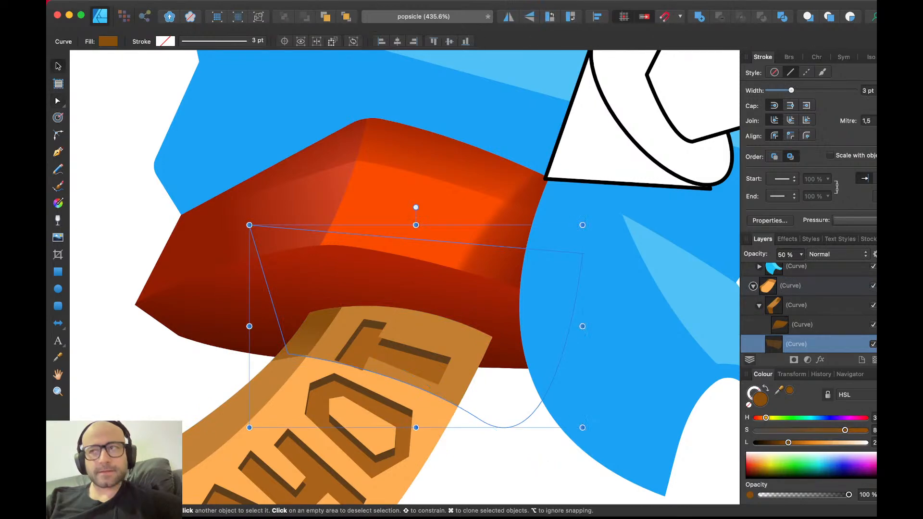
{"action": "key", "text": "Escape"}
{"action": "key", "text": "super+s"}
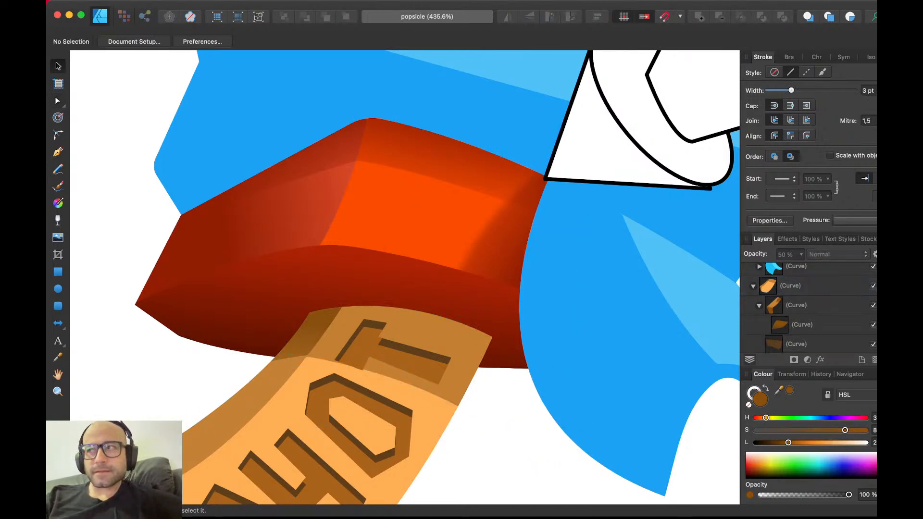
- Move the group of outlined cone shapes off the scarf to the empty area right of the popsicle's head
{"action": "scroll", "coordinate": [490, 375], "scroll_direction": "down", "scroll_amount": 4}
{"action": "scroll", "coordinate": [491, 375], "scroll_direction": "right", "scroll_amount": 2}
{"action": "scroll", "coordinate": [491, 375], "scroll_direction": "up", "scroll_amount": 1}
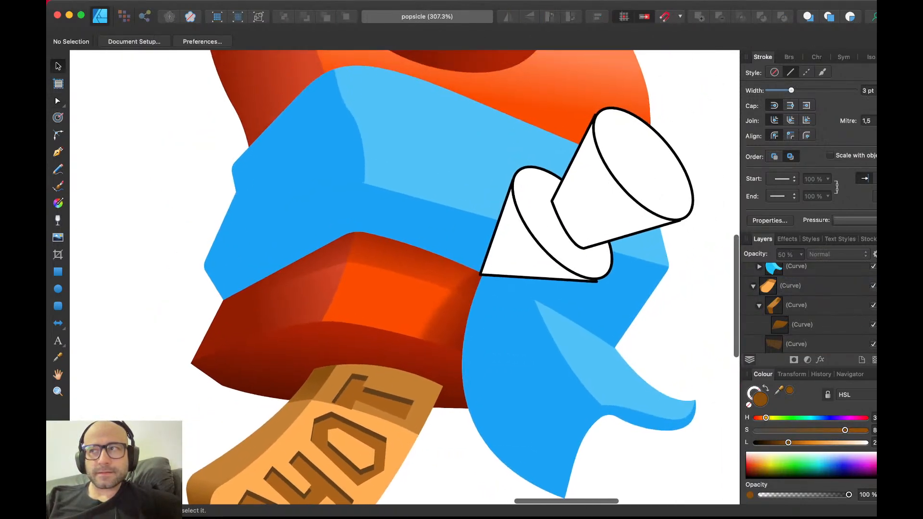
{"action": "key", "text": "super+Tab"}
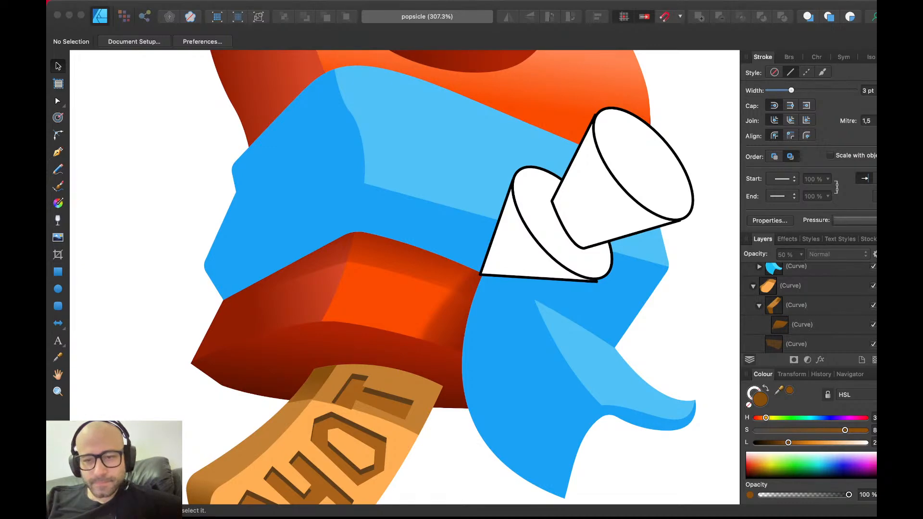
{"action": "scroll", "coordinate": [376, 289], "scroll_direction": "down", "scroll_amount": 5}
{"action": "left_click_drag", "start_coordinate": [498, 235], "coordinate": [590, 110]}
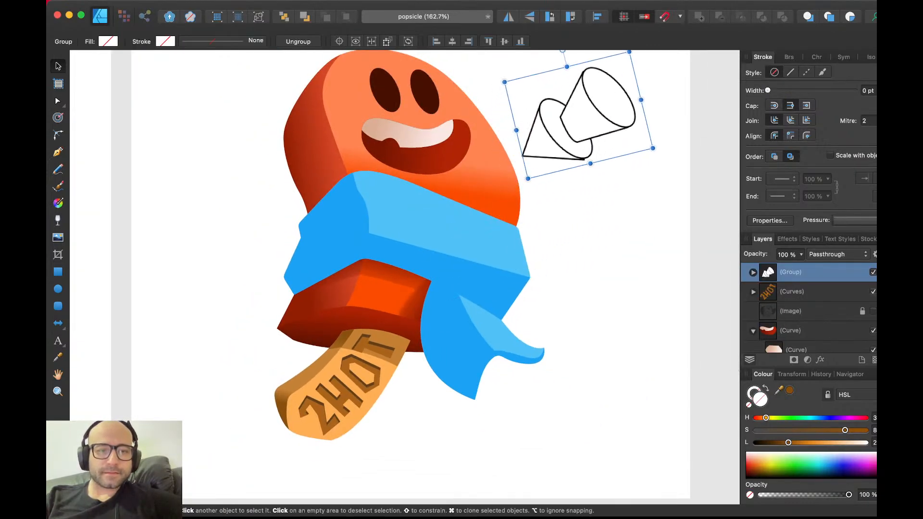
{"action": "left_click", "coordinate": [611, 231]}
{"action": "scroll", "coordinate": [611, 231], "scroll_direction": "up", "scroll_amount": 1}
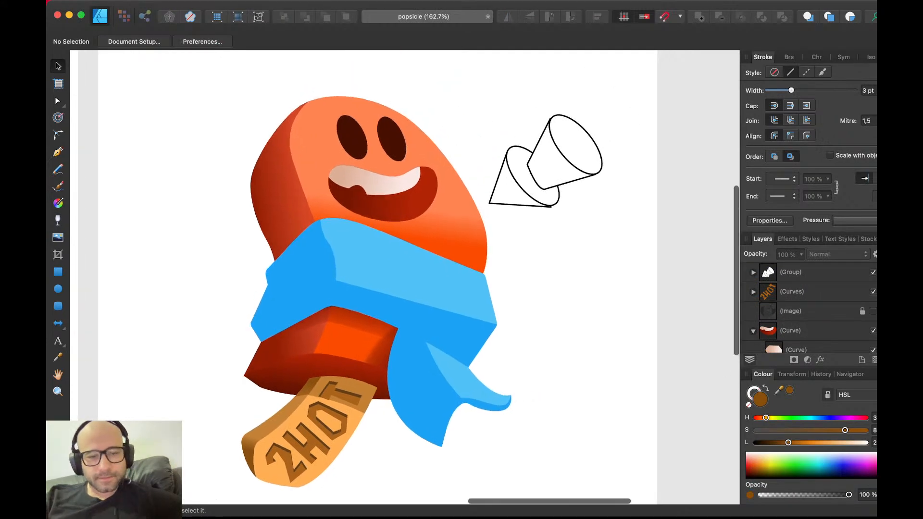
- Draw a closed Pen shape above the teeth whose lower edge follows the curve of the upper lip across the mouth
{"action": "scroll", "coordinate": [446, 123], "scroll_direction": "up", "scroll_amount": 3}
{"action": "scroll", "coordinate": [450, 103], "scroll_direction": "up", "scroll_amount": 3}
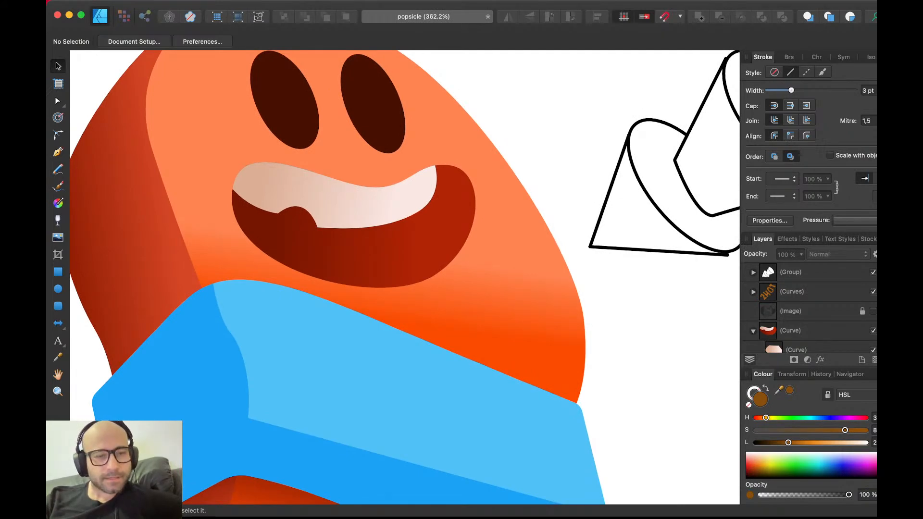
{"action": "key", "text": "p"}
{"action": "left_click", "coordinate": [226, 192]}
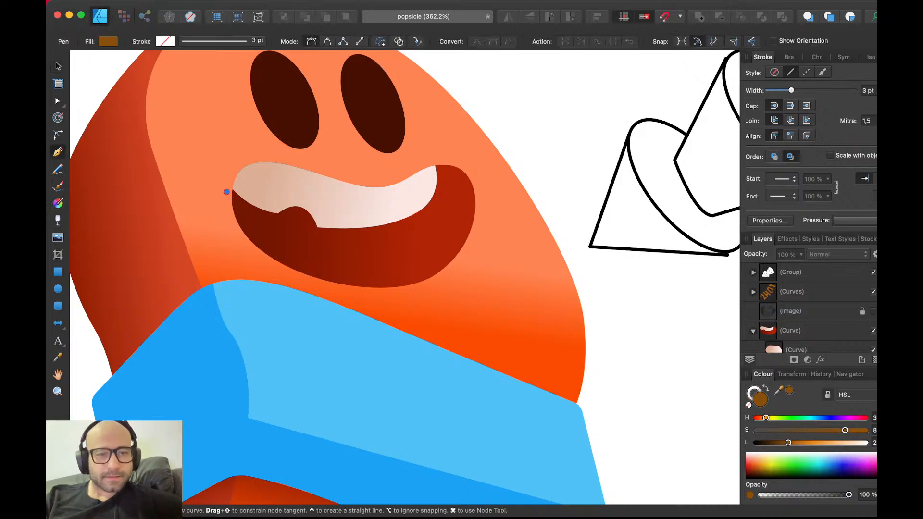
{"action": "left_click_drag", "start_coordinate": [298, 176], "coordinate": [347, 195]}
{"action": "left_click_drag", "start_coordinate": [407, 187], "coordinate": [434, 168]}
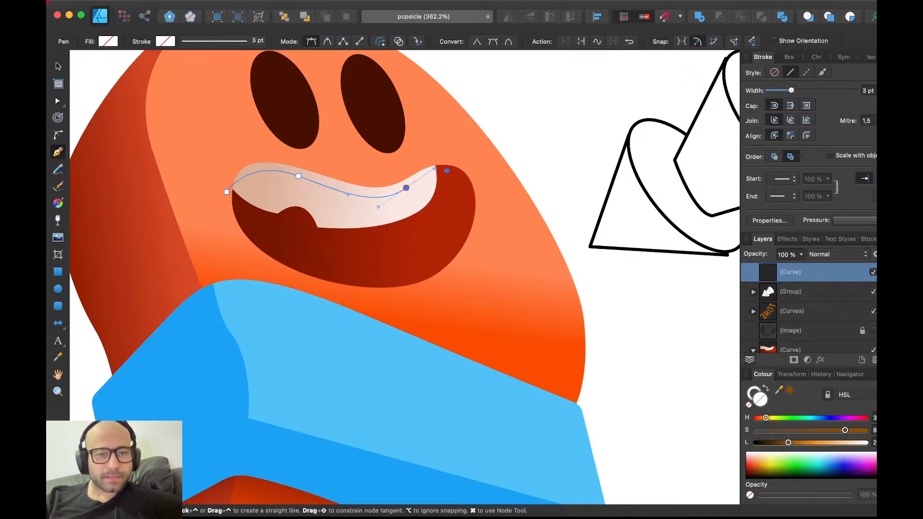
{"action": "left_click", "coordinate": [446, 171]}
{"action": "left_click", "coordinate": [474, 143]}
{"action": "left_click", "coordinate": [237, 114]}
{"action": "left_click", "coordinate": [213, 161]}
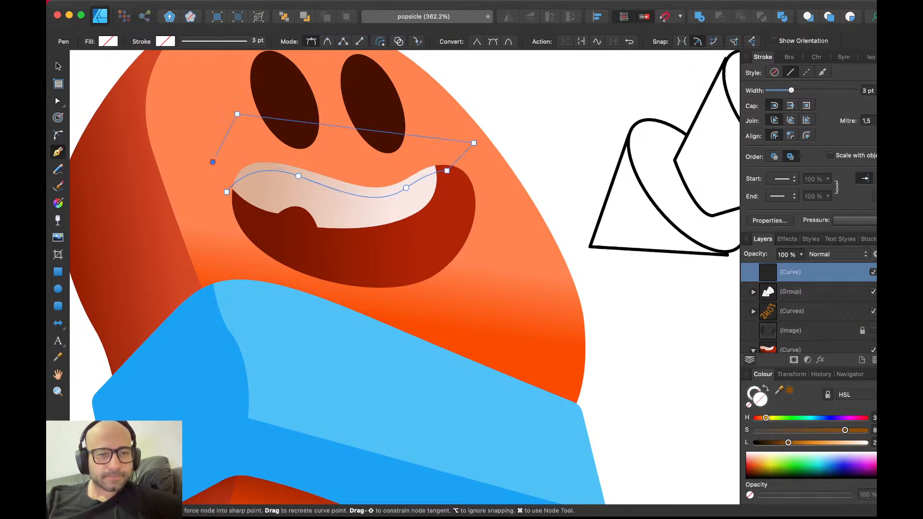
{"action": "left_click", "coordinate": [227, 192]}
- Apply the copied dark red style to the new shape and clip it inside the teeth shape
{"action": "key", "text": "v"}
{"action": "key", "text": "shift+super+v"}
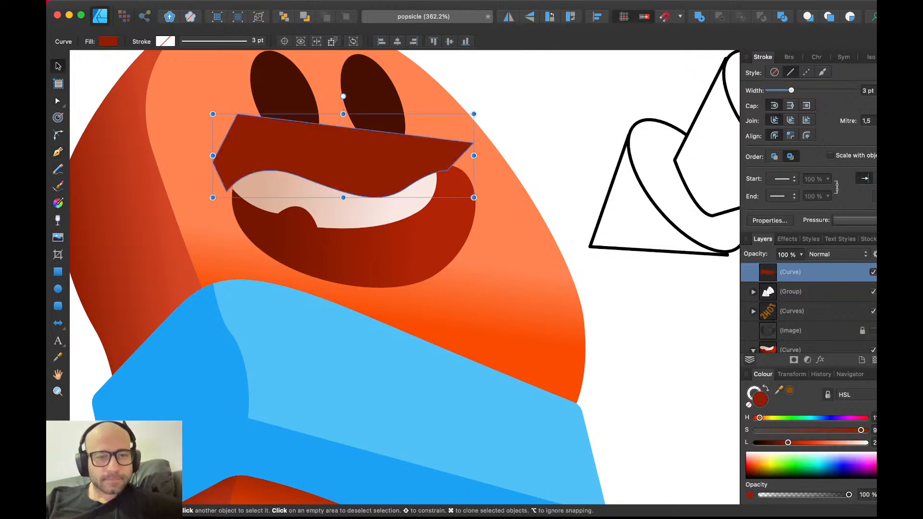
{"action": "key", "text": "super+x"}
{"action": "left_click", "coordinate": [371, 213]}
{"action": "double_click", "coordinate": [371, 212]}
{"action": "key", "text": "alt+super+v"}
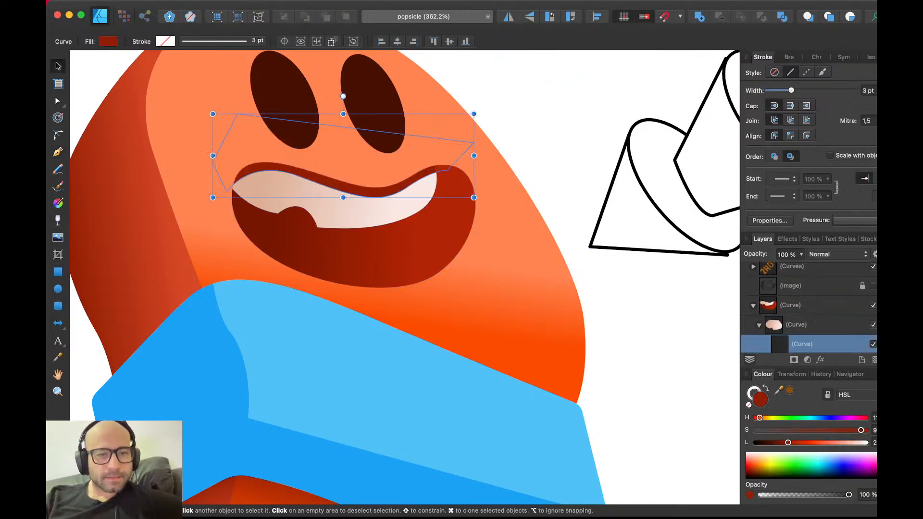
- Recolour the clipped teeth shadow with the beige sampled from the teeth, darken it and shift its hue slightly towards red
{"action": "left_click_drag", "start_coordinate": [779, 390], "coordinate": [247, 188]}
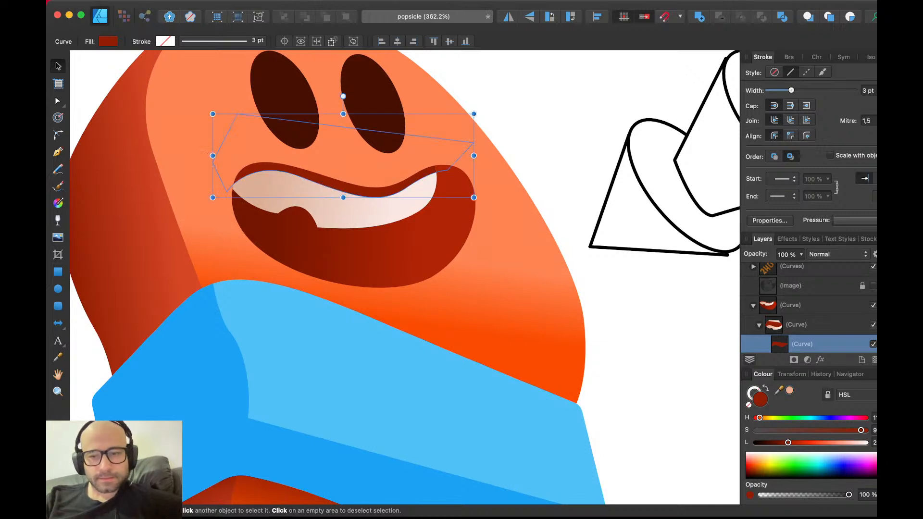
{"action": "left_click", "coordinate": [790, 391]}
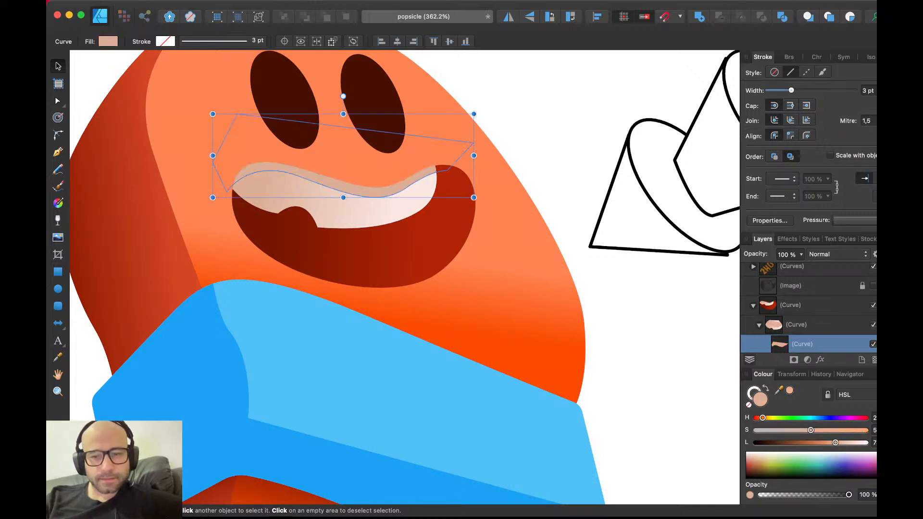
{"action": "left_click_drag", "start_coordinate": [835, 443], "coordinate": [822, 442]}
{"action": "left_click_drag", "start_coordinate": [763, 418], "coordinate": [762, 418]}
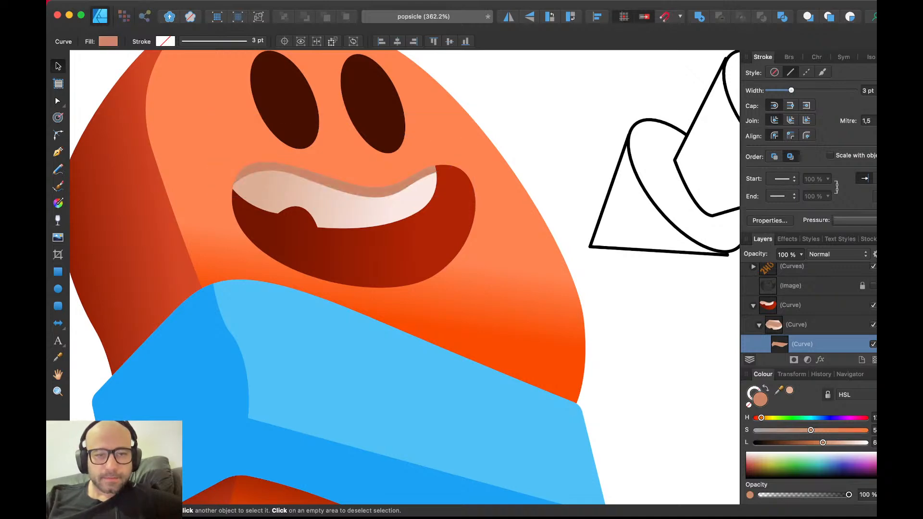
{"action": "scroll", "coordinate": [473, 312], "scroll_direction": "down", "scroll_amount": 3}
{"action": "scroll", "coordinate": [472, 313], "scroll_direction": "up", "scroll_amount": 3}
{"action": "key", "text": "Escape"}
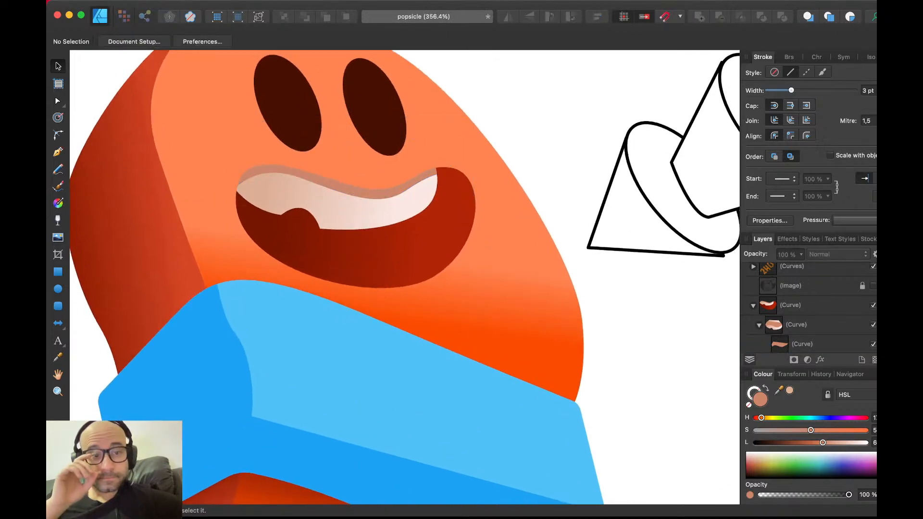
- Apply a linear gradient to the scarf's left side face, running from dark blue at the outer edge to lighter blue towards the front
{"action": "scroll", "coordinate": [403, 277], "scroll_direction": "down", "scroll_amount": 5}
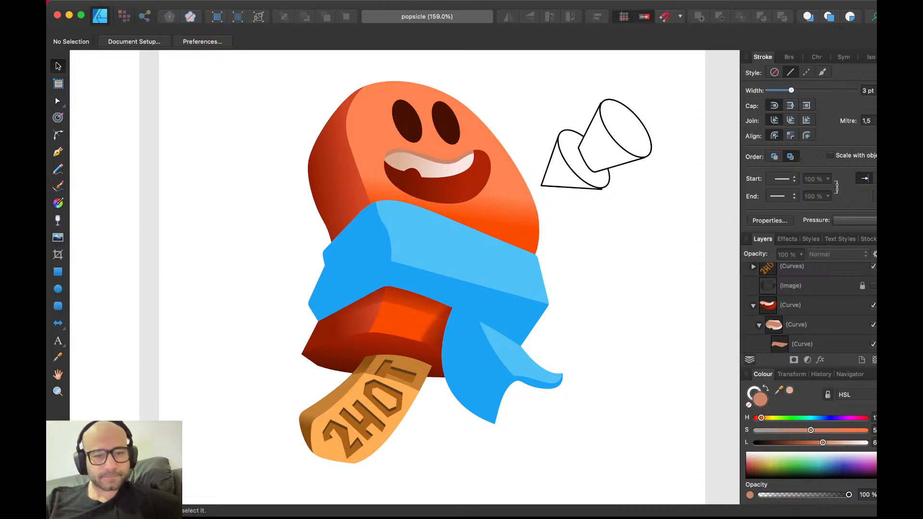
{"action": "scroll", "coordinate": [471, 291], "scroll_direction": "up", "scroll_amount": 4}
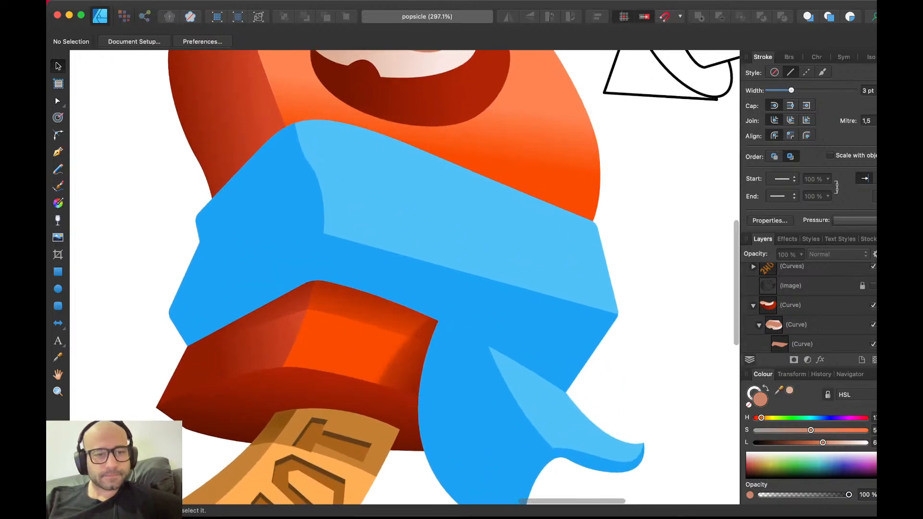
{"action": "scroll", "coordinate": [404, 277], "scroll_direction": "down", "scroll_amount": 3}
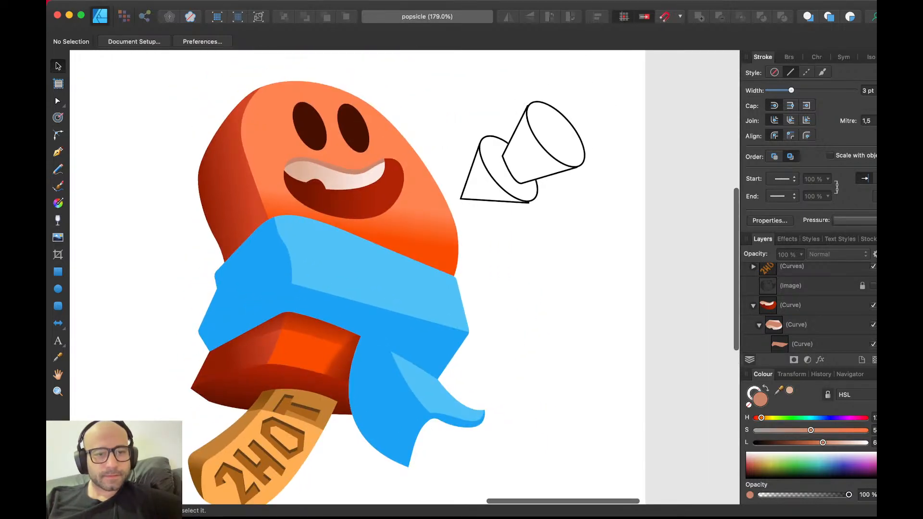
{"action": "double_click", "coordinate": [356, 284]}
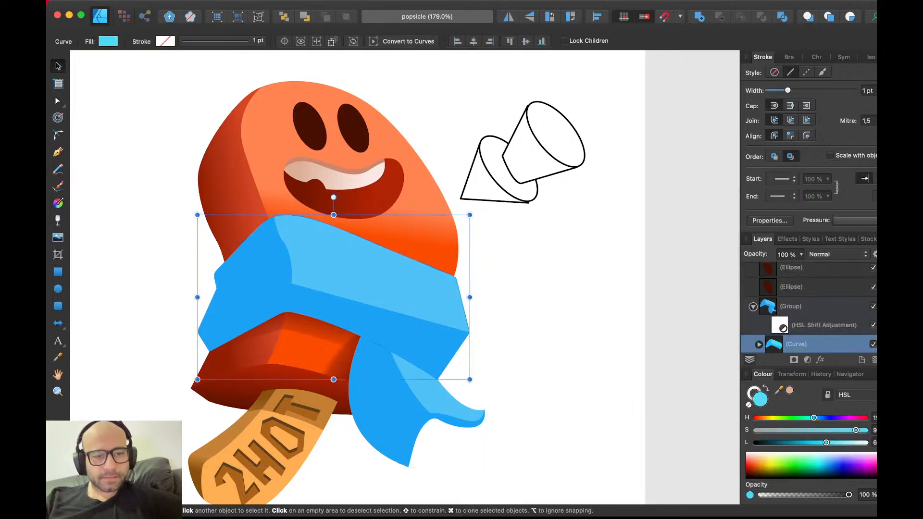
{"action": "double_click", "coordinate": [254, 289]}
{"action": "key", "text": "g"}
{"action": "left_click_drag", "start_coordinate": [222, 272], "coordinate": [284, 265]}
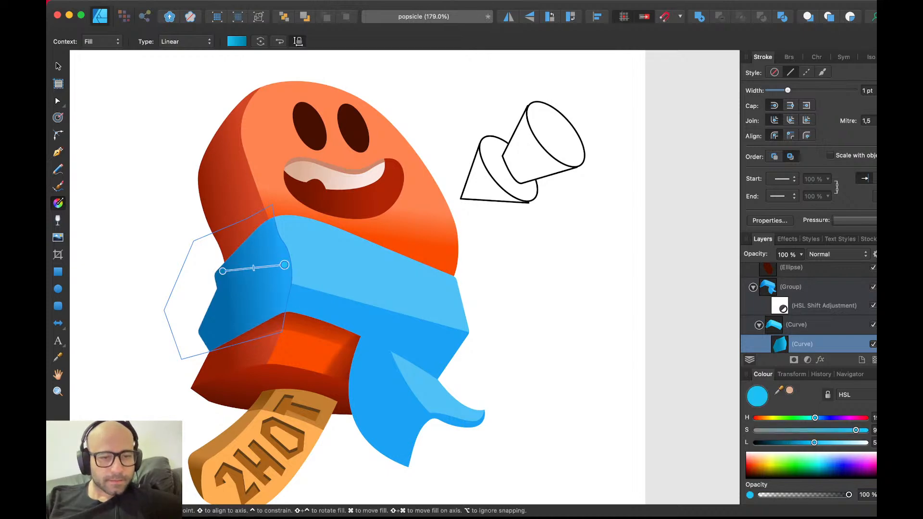
{"action": "left_click", "coordinate": [223, 271]}
{"action": "left_click_drag", "start_coordinate": [815, 418], "coordinate": [817, 418]}
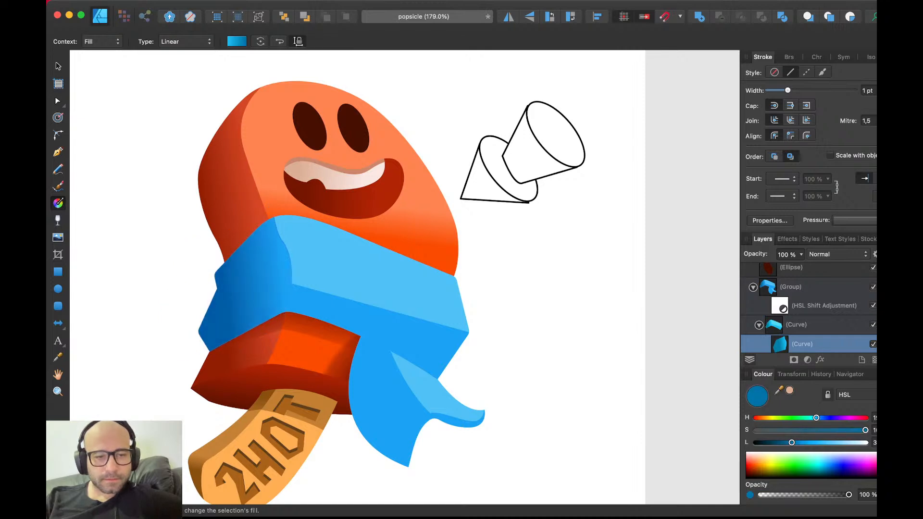
{"action": "left_click_drag", "start_coordinate": [285, 265], "coordinate": [303, 270]}
{"action": "key", "text": "v"}
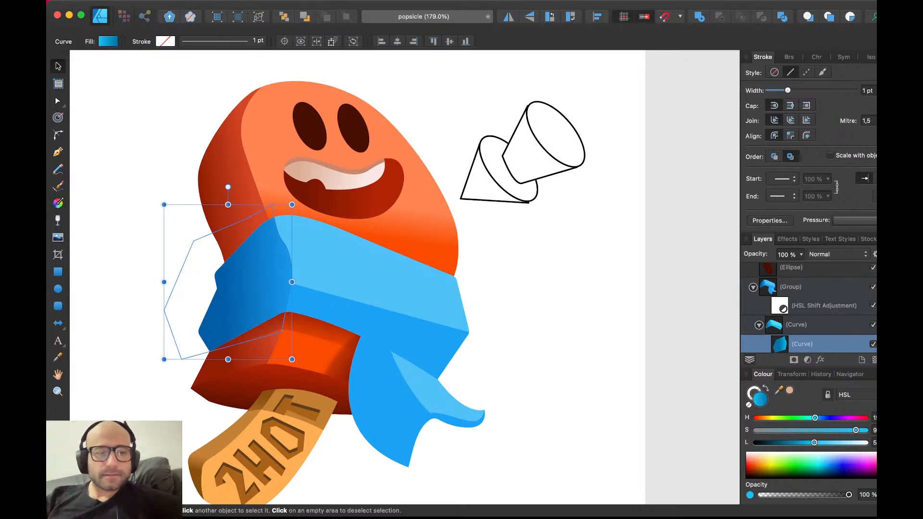
{"action": "key", "text": "super+d"}
- Compare the shaded popsicle with the flat-coloured version on the neighbouring artboard
{"action": "scroll", "coordinate": [288, 250], "scroll_direction": "down", "scroll_amount": 3}
{"action": "scroll", "coordinate": [289, 250], "scroll_direction": "left", "scroll_amount": 9}
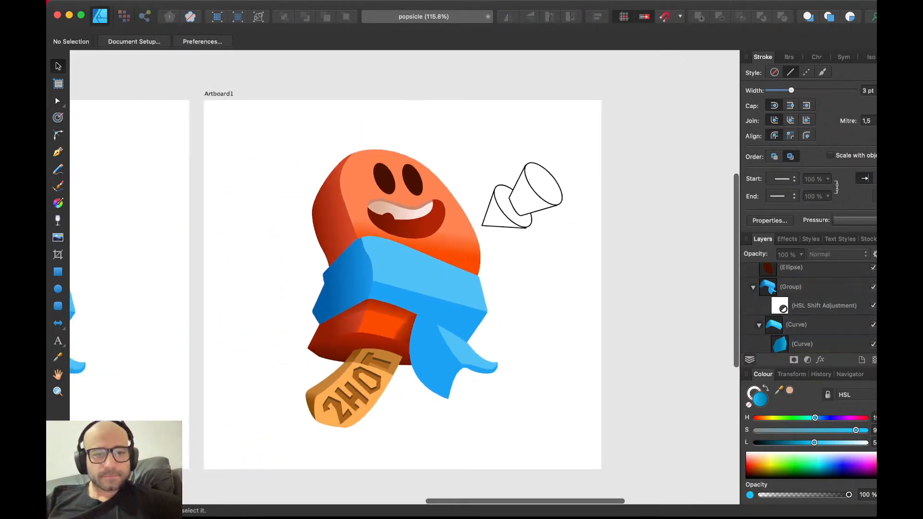
{"action": "scroll", "coordinate": [404, 278], "scroll_direction": "right", "scroll_amount": 5}
{"action": "scroll", "coordinate": [404, 277], "scroll_direction": "left", "scroll_amount": 4}
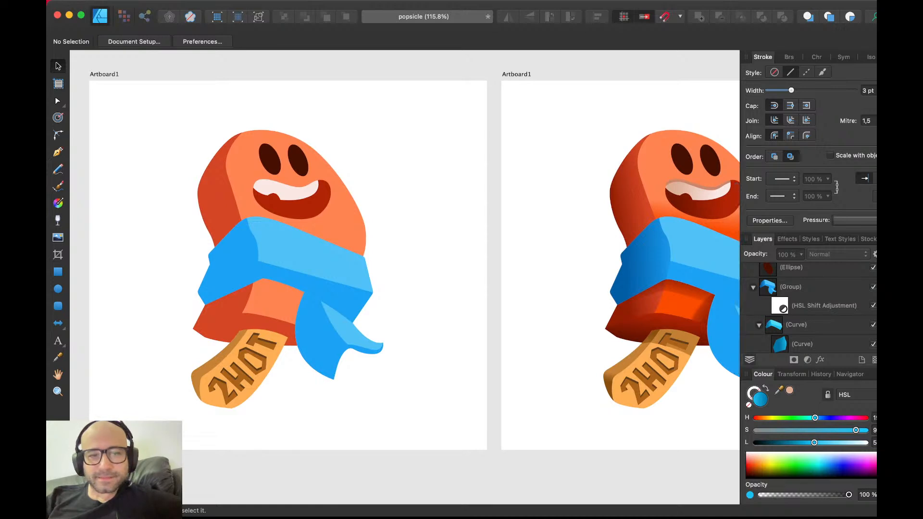
{"action": "scroll", "coordinate": [404, 278], "scroll_direction": "right", "scroll_amount": 3}
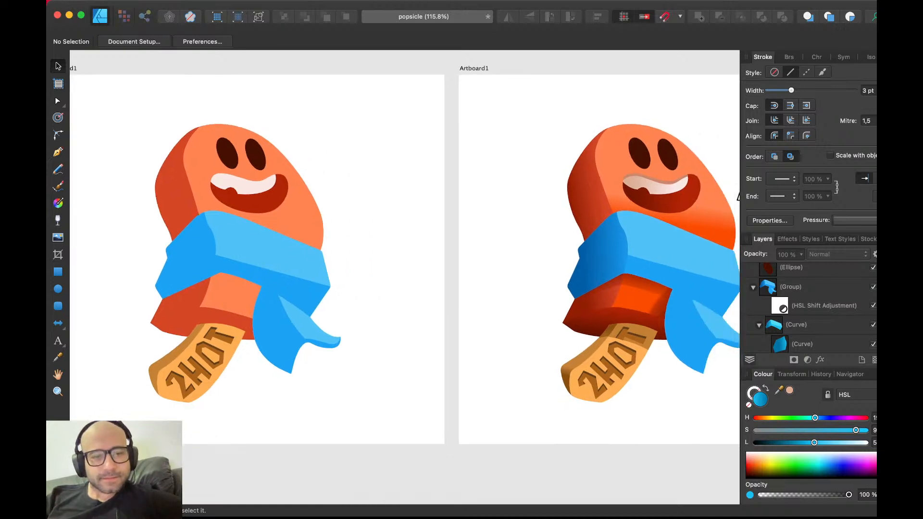
{"action": "scroll", "coordinate": [404, 278], "scroll_direction": "right", "scroll_amount": 6}
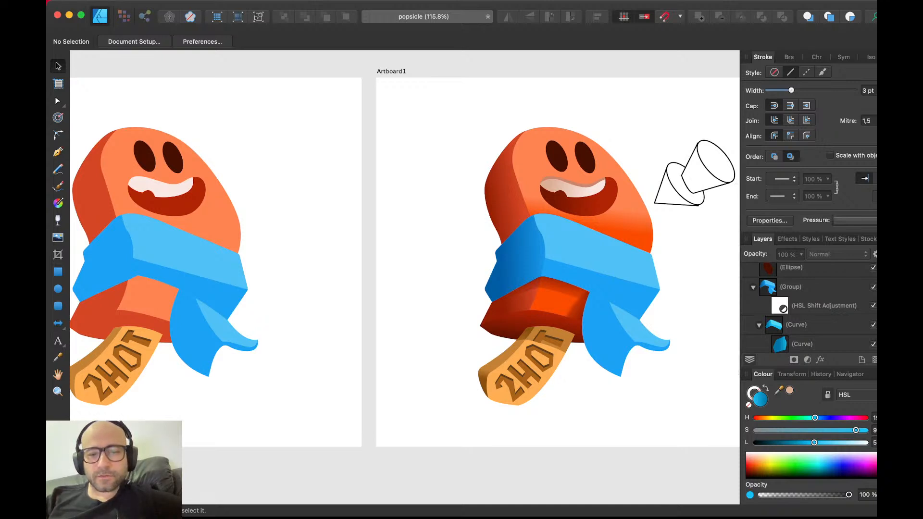
{"action": "scroll", "coordinate": [472, 254], "scroll_direction": "up", "scroll_amount": 3}
{"action": "scroll", "coordinate": [404, 278], "scroll_direction": "right", "scroll_amount": 7}
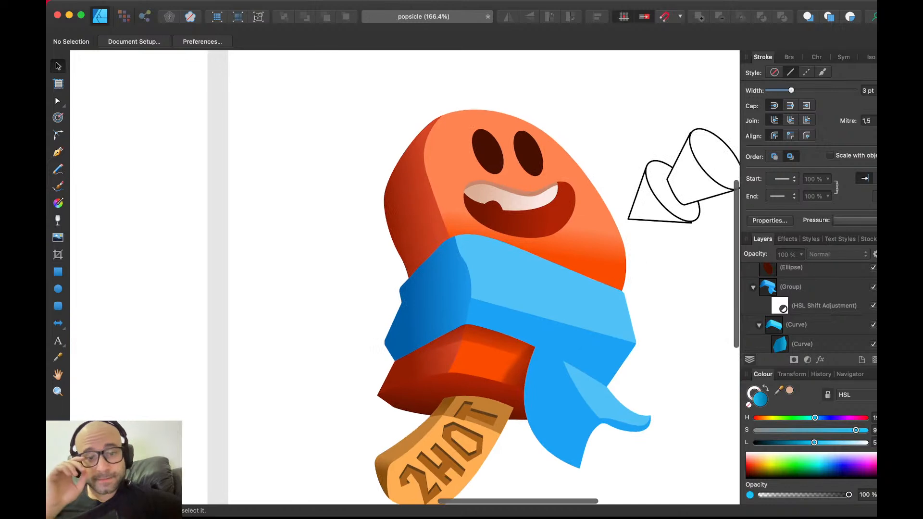
- Save the popsicle document
{"action": "key", "text": "super+s"}
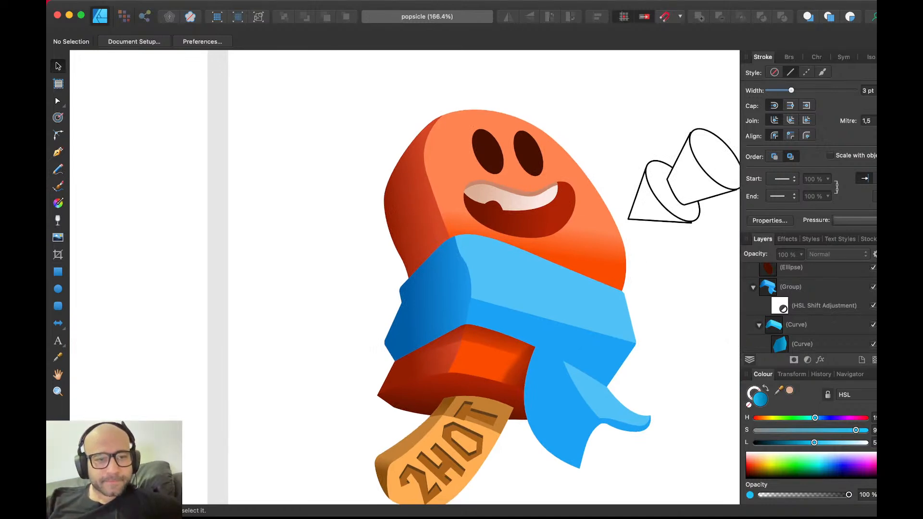
{"action": "key", "text": "super+Tab"}
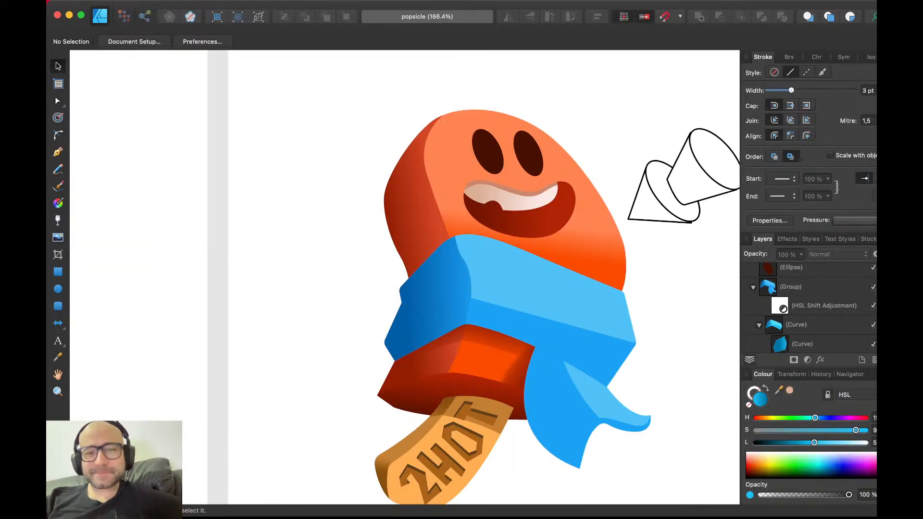
- Examine the gradient shading on the popsicle's face, mouth and scarf up close
{"action": "scroll", "coordinate": [405, 278], "scroll_direction": "up", "scroll_amount": 2}
{"action": "scroll", "coordinate": [405, 277], "scroll_direction": "left", "scroll_amount": 3}
{"action": "scroll", "coordinate": [405, 277], "scroll_direction": "right", "scroll_amount": 2}
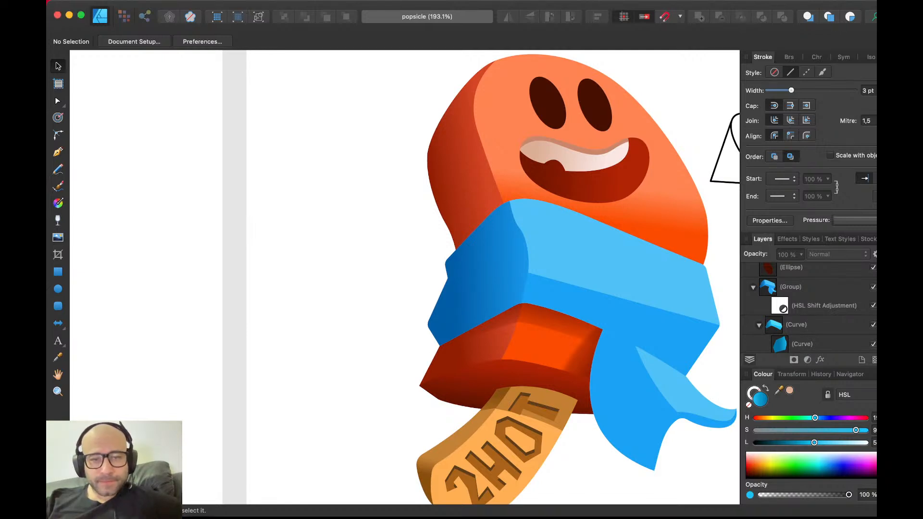
{"action": "scroll", "coordinate": [464, 309], "scroll_direction": "right", "scroll_amount": 4}
{"action": "scroll", "coordinate": [464, 308], "scroll_direction": "up", "scroll_amount": 3}
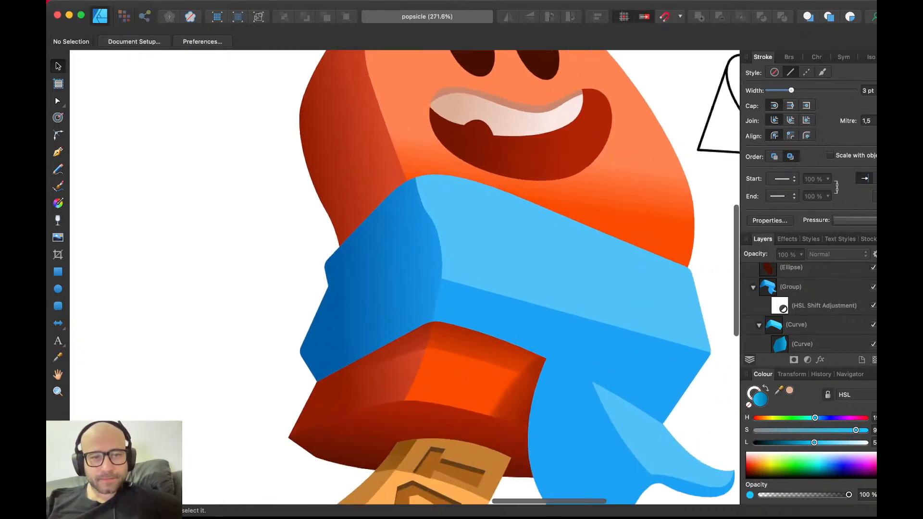
{"action": "scroll", "coordinate": [464, 308], "scroll_direction": "up", "scroll_amount": 3}
{"action": "scroll", "coordinate": [443, 240], "scroll_direction": "right", "scroll_amount": 2}
{"action": "left_click", "coordinate": [443, 241]}
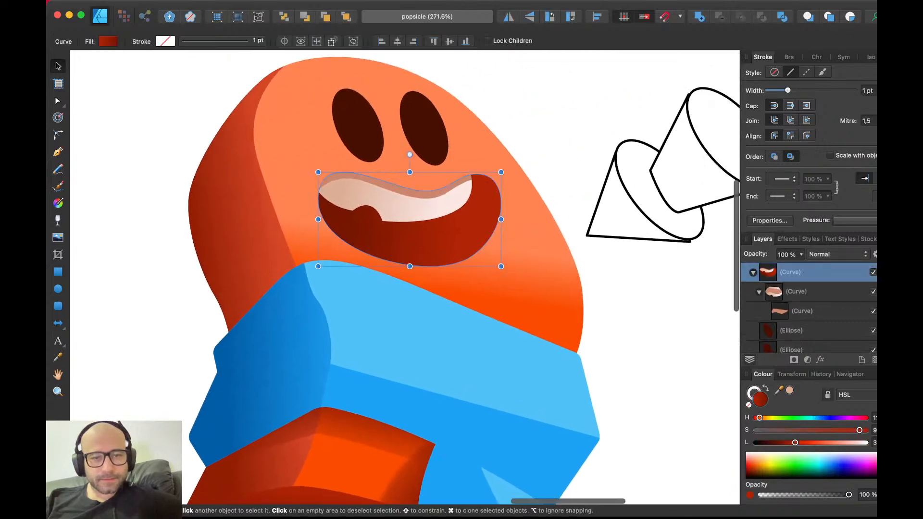
{"action": "key", "text": "a"}
{"action": "key", "text": "v"}
{"action": "key", "text": "Escape"}
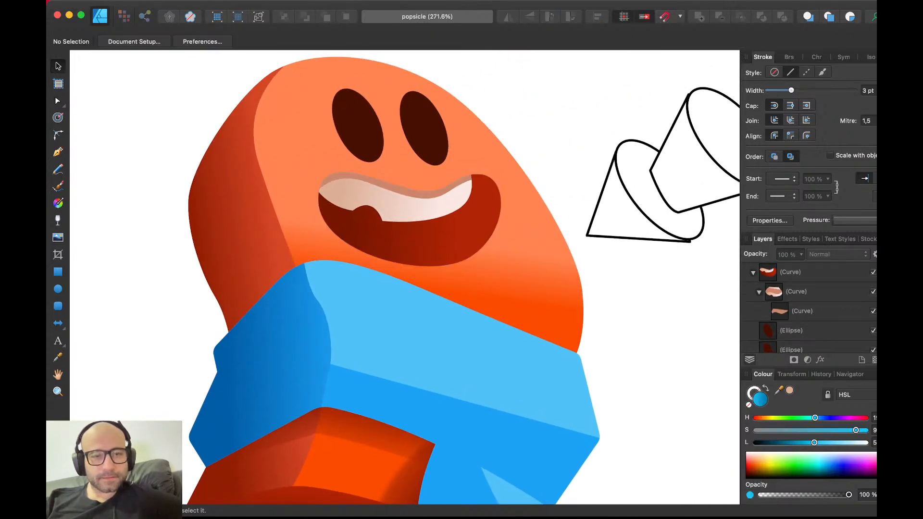
- Enlarge the popsicle's left eye ellipse slightly in width and height, and save the document
{"action": "scroll", "coordinate": [463, 281], "scroll_direction": "up", "scroll_amount": 1}
{"action": "scroll", "coordinate": [463, 281], "scroll_direction": "right", "scroll_amount": 1}
{"action": "left_click", "coordinate": [343, 142]}
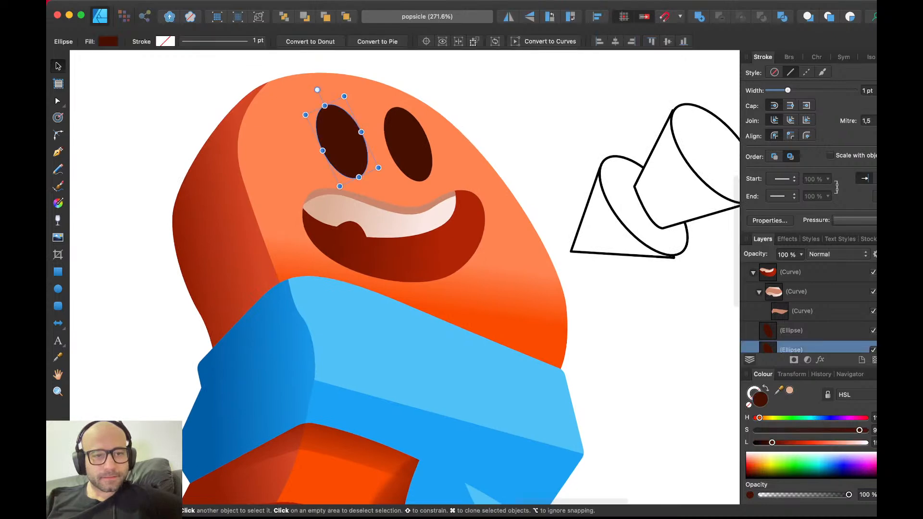
{"action": "left_click_drag", "start_coordinate": [360, 177], "coordinate": [362, 181]}
{"action": "left_click_drag", "start_coordinate": [362, 134], "coordinate": [369, 132]}
{"action": "left_click", "coordinate": [406, 143]}
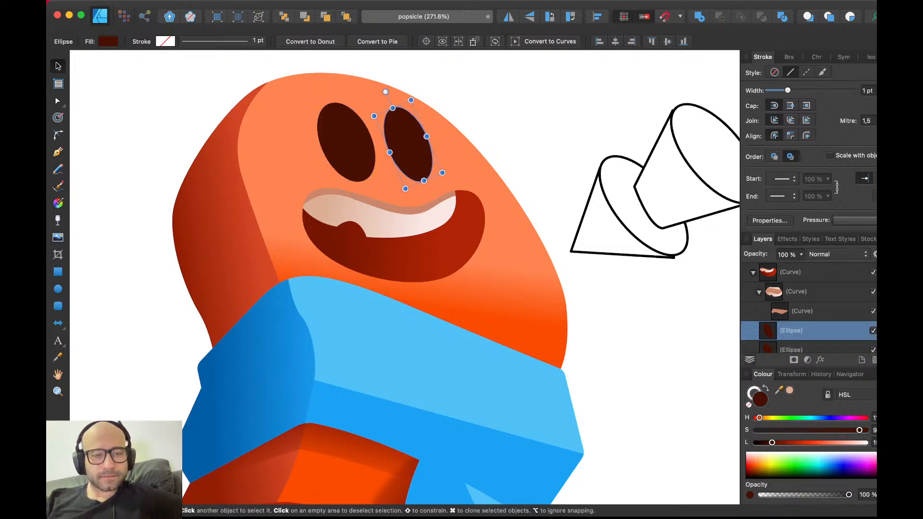
{"action": "key", "text": "super+d"}
{"action": "key", "text": "super+s"}
- Draw a closed shadow shape over the upper part of the scarf's hanging tail, curving from the fold's tip past its outer edge
{"action": "scroll", "coordinate": [391, 137], "scroll_direction": "down", "scroll_amount": 3}
{"action": "scroll", "coordinate": [390, 137], "scroll_direction": "down", "scroll_amount": 1}
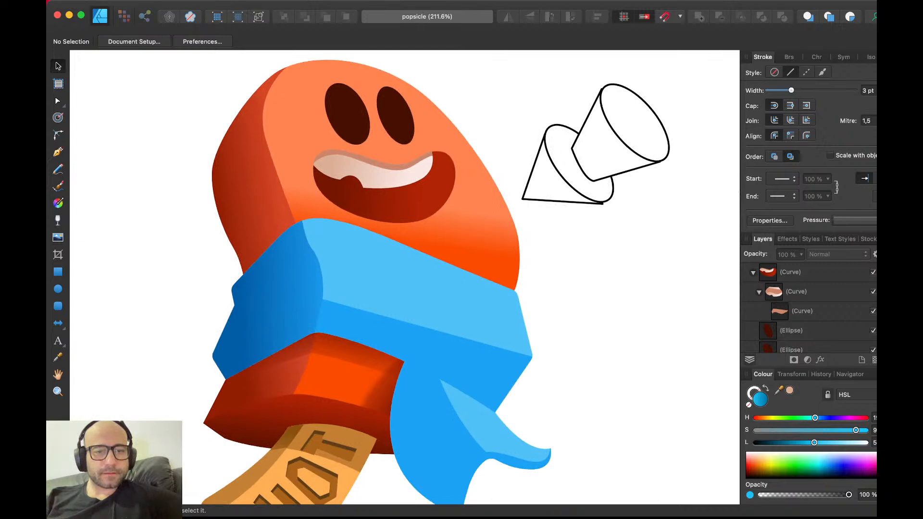
{"action": "scroll", "coordinate": [405, 277], "scroll_direction": "down", "scroll_amount": 5}
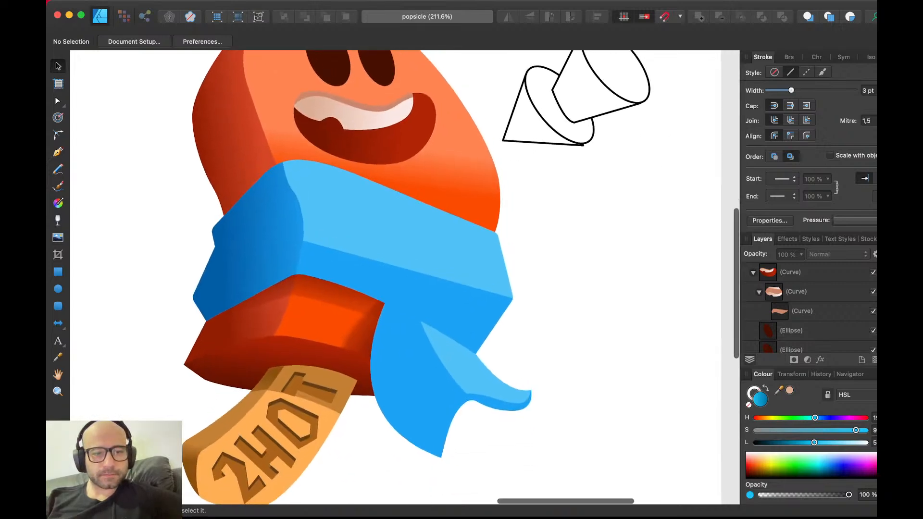
{"action": "left_click", "coordinate": [382, 204]}
{"action": "key", "text": "Escape"}
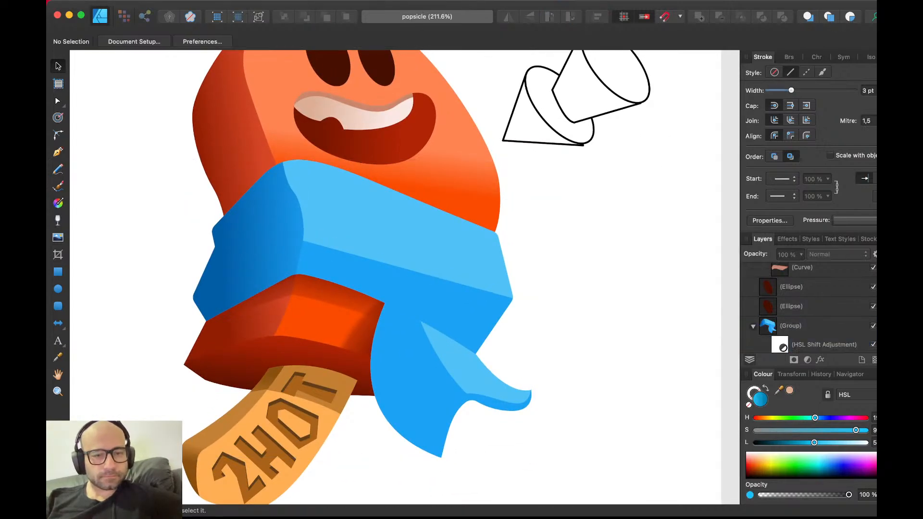
{"action": "scroll", "coordinate": [382, 204], "scroll_direction": "up", "scroll_amount": 5}
{"action": "scroll", "coordinate": [382, 204], "scroll_direction": "down", "scroll_amount": 5}
{"action": "scroll", "coordinate": [405, 277], "scroll_direction": "down", "scroll_amount": 1}
{"action": "key", "text": "p"}
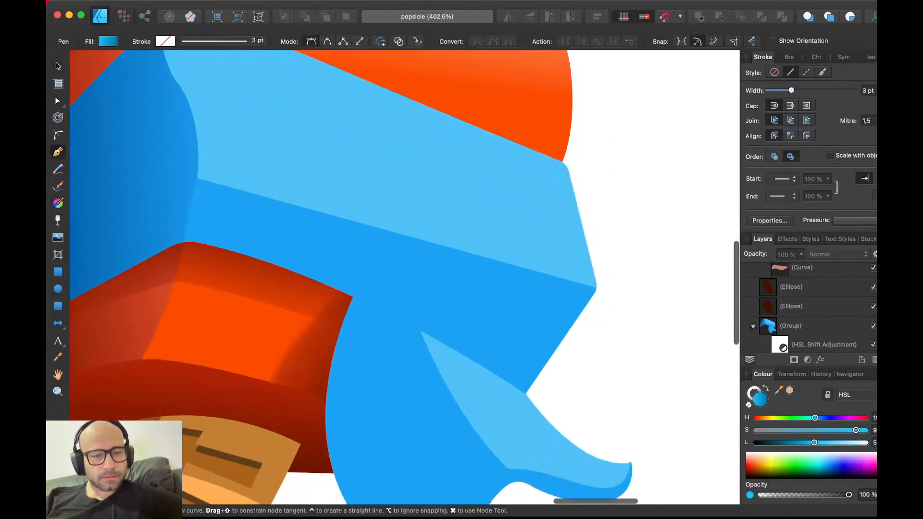
{"action": "left_click", "coordinate": [424, 334]}
{"action": "left_click_drag", "start_coordinate": [322, 332], "coordinate": [284, 346]}
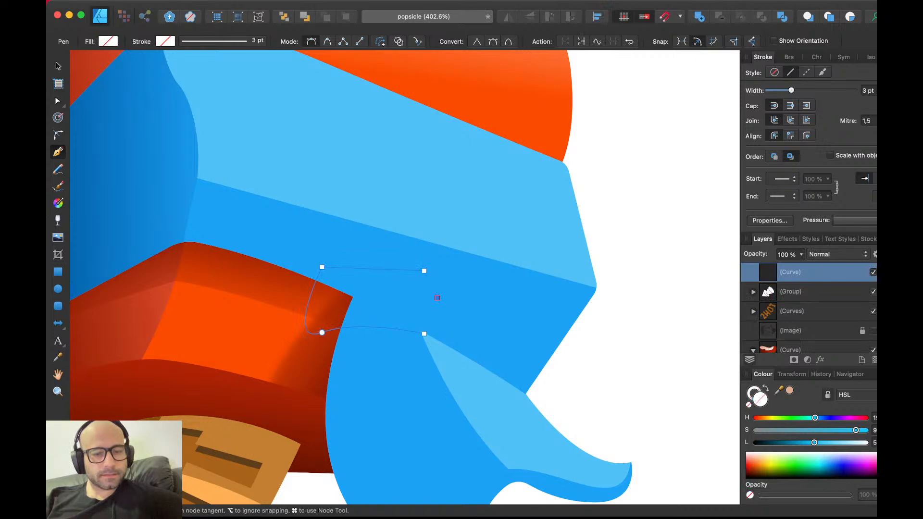
{"action": "left_click", "coordinate": [424, 334]}
{"action": "key", "text": "v"}
- Apply the copied dark red style to the new shadow shape and clip it inside the scarf's hanging tail
{"action": "key", "text": "super+shift+v"}
{"action": "key", "text": "super+x"}
{"action": "double_click", "coordinate": [385, 356]}
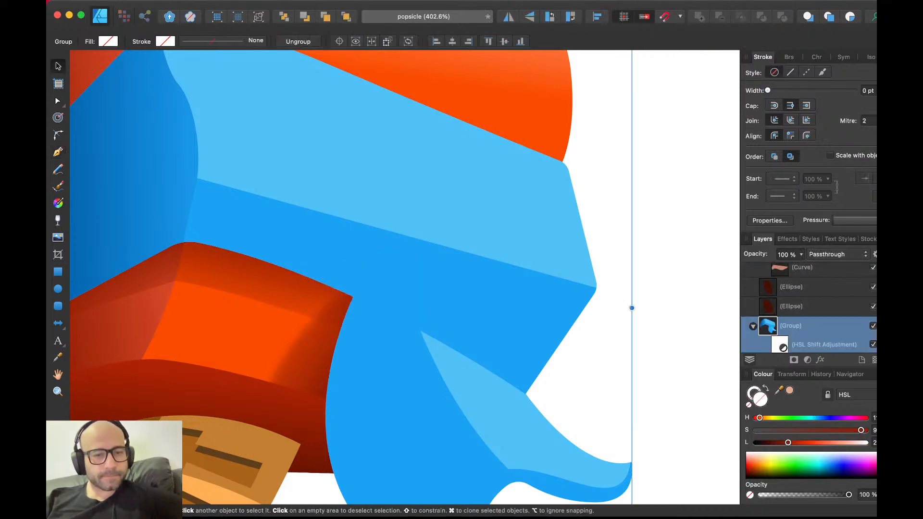
{"action": "double_click", "coordinate": [385, 356]}
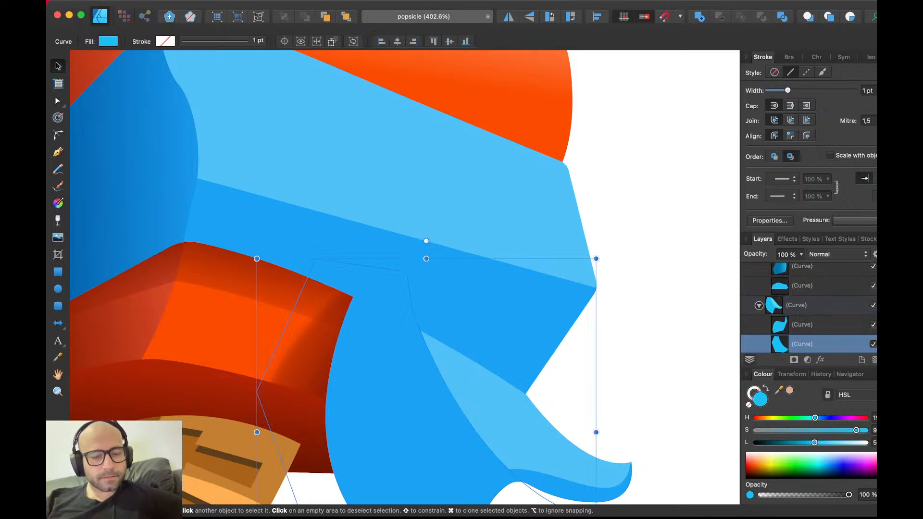
{"action": "left_click", "coordinate": [611, 375]}
{"action": "left_click", "coordinate": [524, 327]}
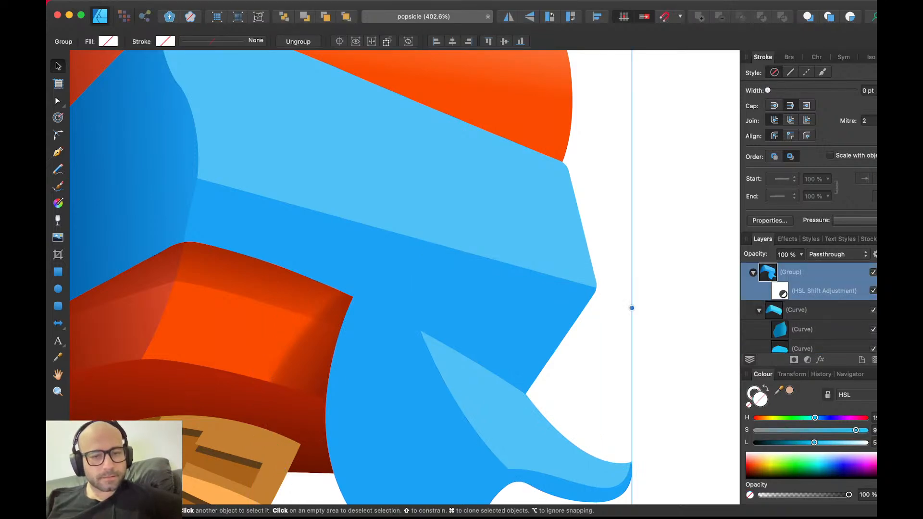
{"action": "double_click", "coordinate": [394, 371]}
{"action": "key", "text": "alt+super+v"}
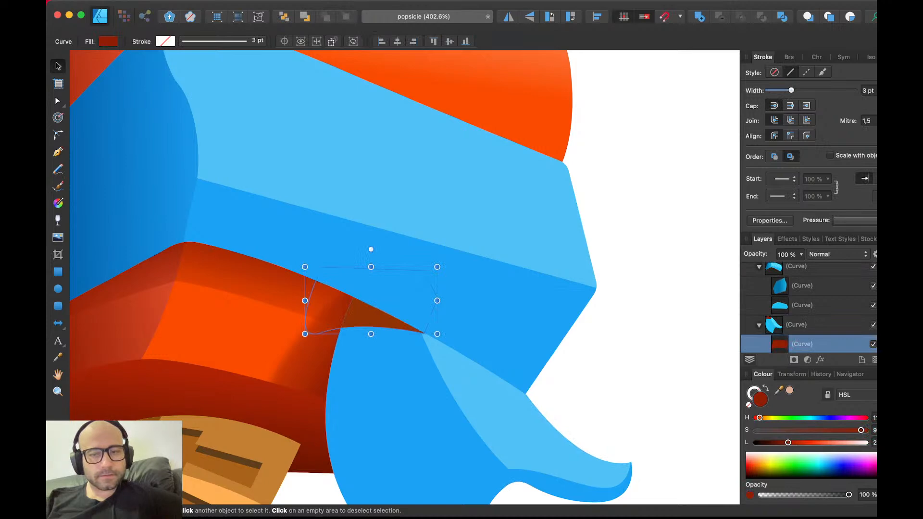
- Recolour the clipped tail shadow with a dark blue sampled from the scarf and fade it downwards with a transparency gradient
{"action": "key", "text": "super+d"}
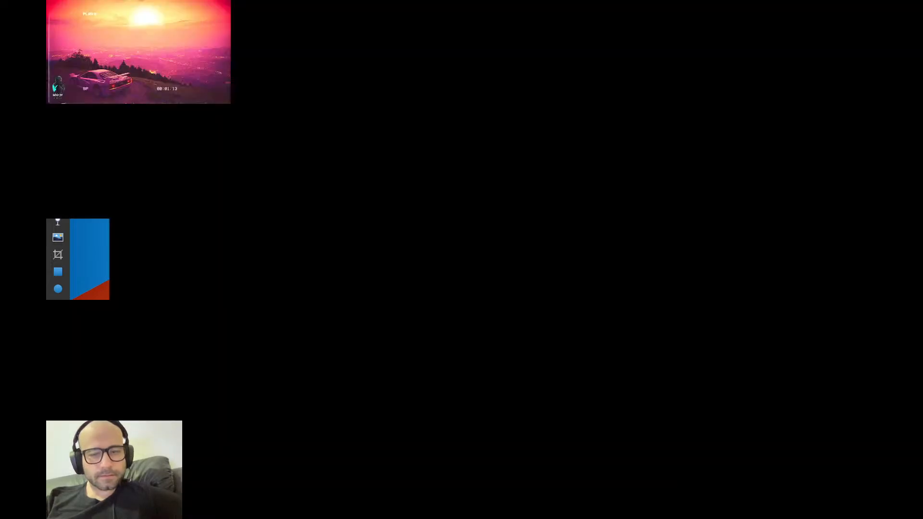
{"action": "left_click", "coordinate": [790, 391]}
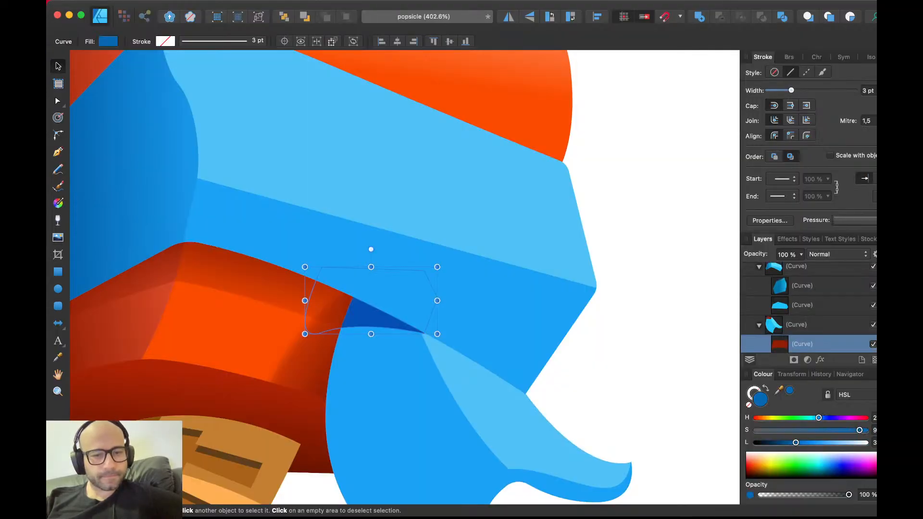
{"action": "key", "text": "y"}
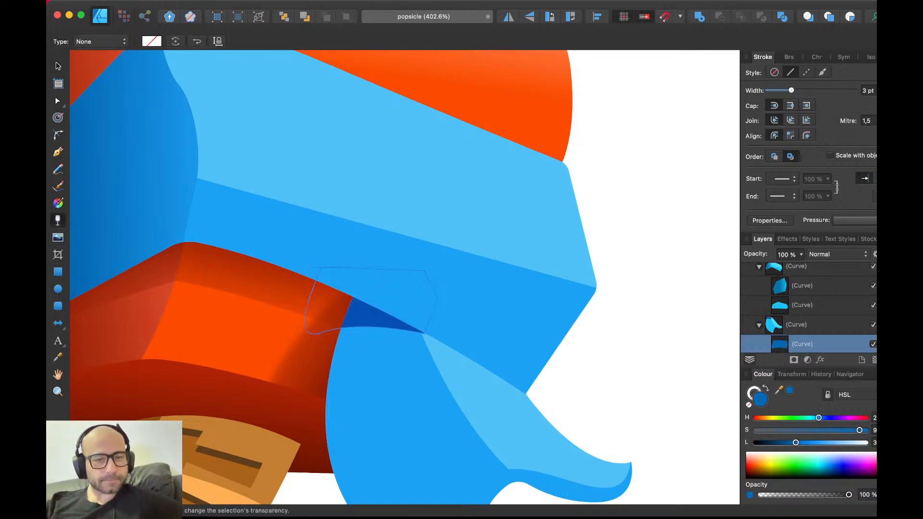
{"action": "left_click_drag", "start_coordinate": [373, 294], "coordinate": [377, 344]}
{"action": "key", "text": "v"}
{"action": "key", "text": "super+d"}
{"action": "scroll", "coordinate": [379, 347], "scroll_direction": "down", "scroll_amount": 3}
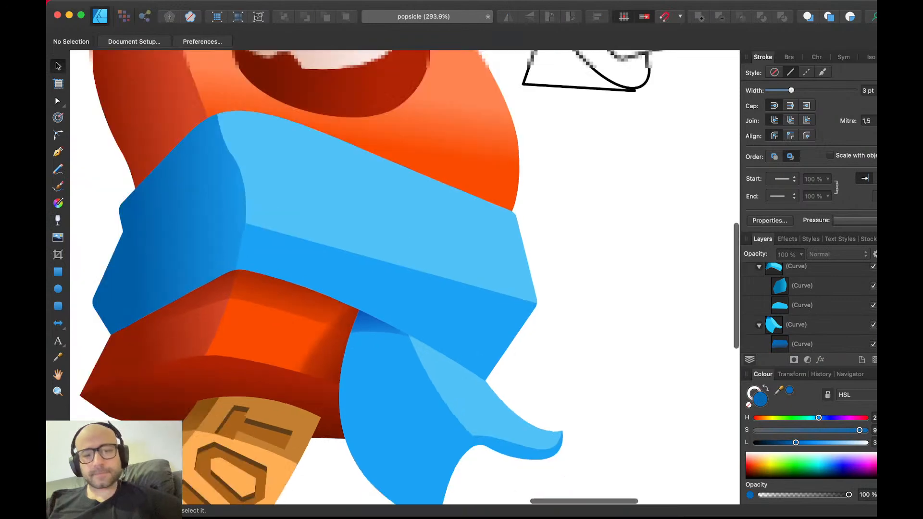
- Draw a second closed shape forming a thin shadow strip along the scarf band's lower edge, above the tail's light blue face
{"action": "scroll", "coordinate": [379, 347], "scroll_direction": "up", "scroll_amount": 4}
{"action": "scroll", "coordinate": [379, 346], "scroll_direction": "right", "scroll_amount": 2}
{"action": "scroll", "coordinate": [384, 337], "scroll_direction": "up", "scroll_amount": 3}
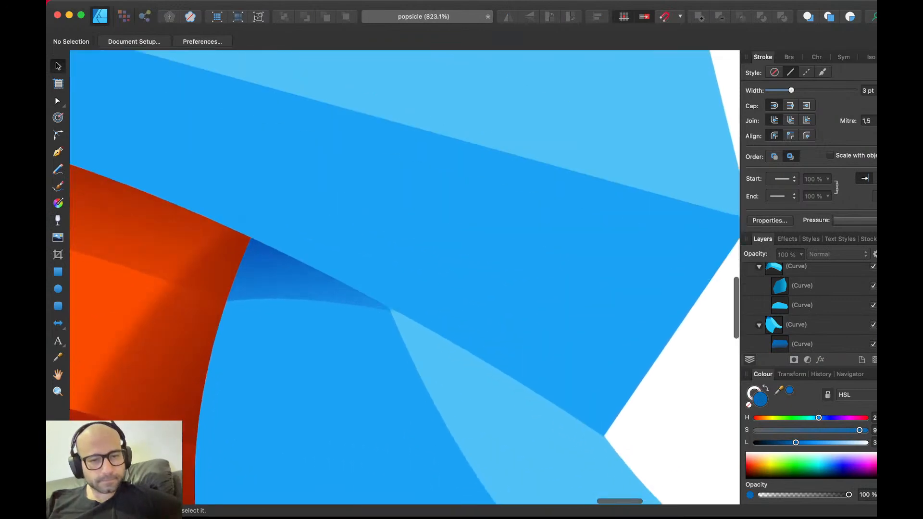
{"action": "key", "text": "p"}
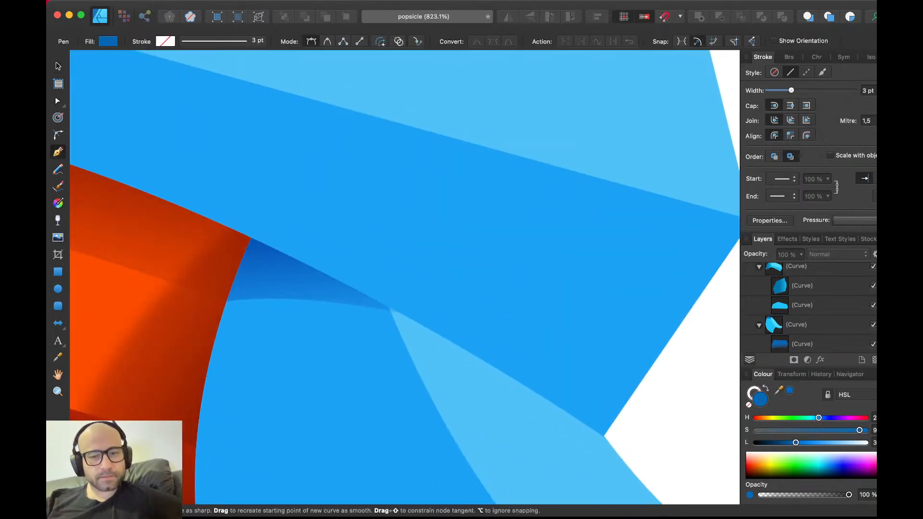
{"action": "left_click_drag", "start_coordinate": [383, 310], "coordinate": [320, 218]}
{"action": "left_click", "coordinate": [320, 217]}
{"action": "left_click_drag", "start_coordinate": [547, 350], "coordinate": [593, 378]}
{"action": "left_click", "coordinate": [631, 335]}
{"action": "left_click", "coordinate": [445, 130]}
{"action": "left_click", "coordinate": [320, 218]}
{"action": "key", "text": "v"}
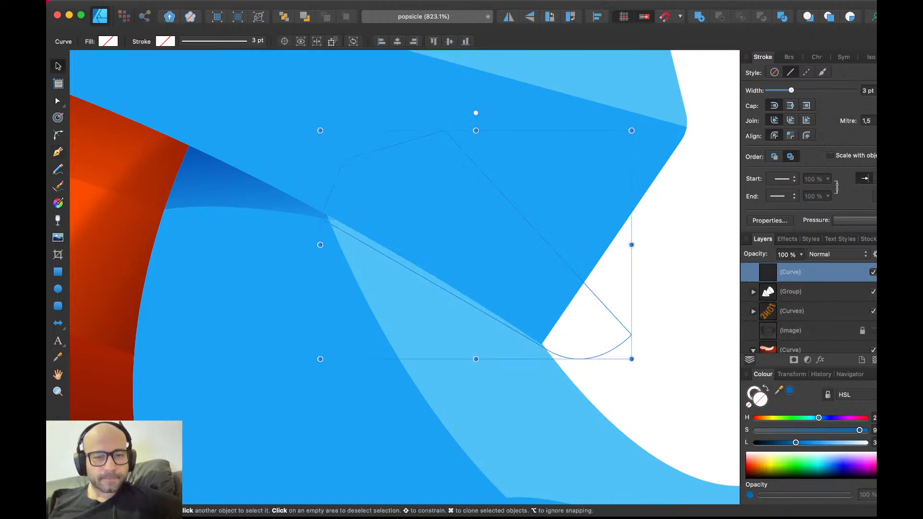
- Apply the copied dark red style to the strip shape and clip it inside the scarf tail
{"action": "key", "text": "super+shift+v"}
{"action": "key", "text": "super+x"}
{"action": "left_click", "coordinate": [356, 212]}
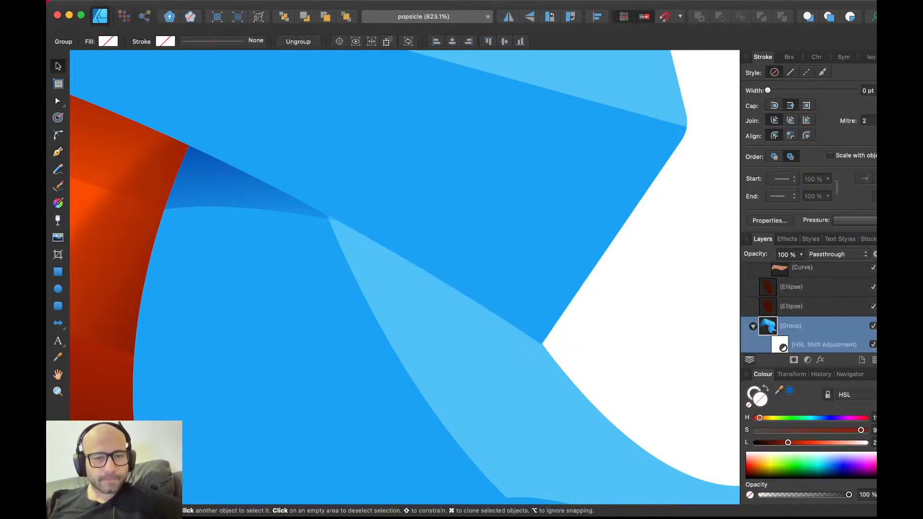
{"action": "double_click", "coordinate": [385, 284]}
{"action": "key", "text": "alt+super+v"}
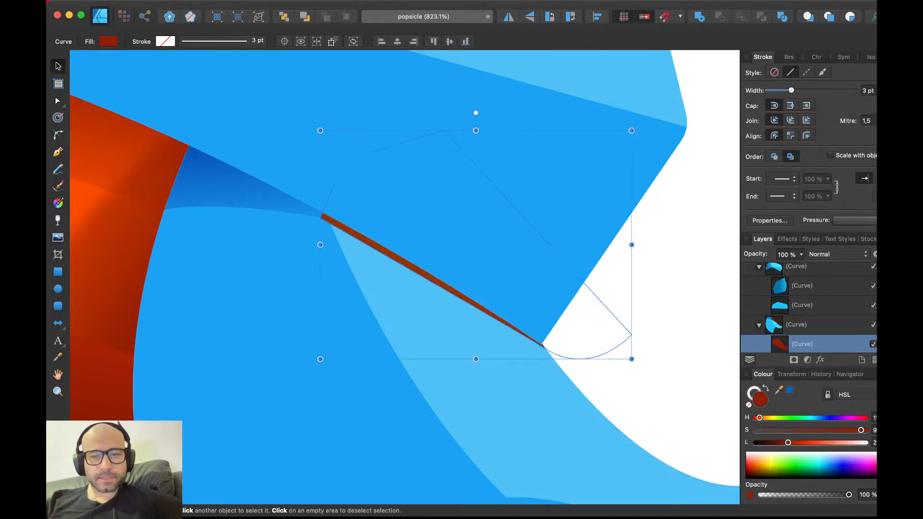
- Recolour the strip shadow with the blue sampled from the neighbouring tail shadow and set its opacity to 50%
{"action": "left_click", "coordinate": [790, 390]}
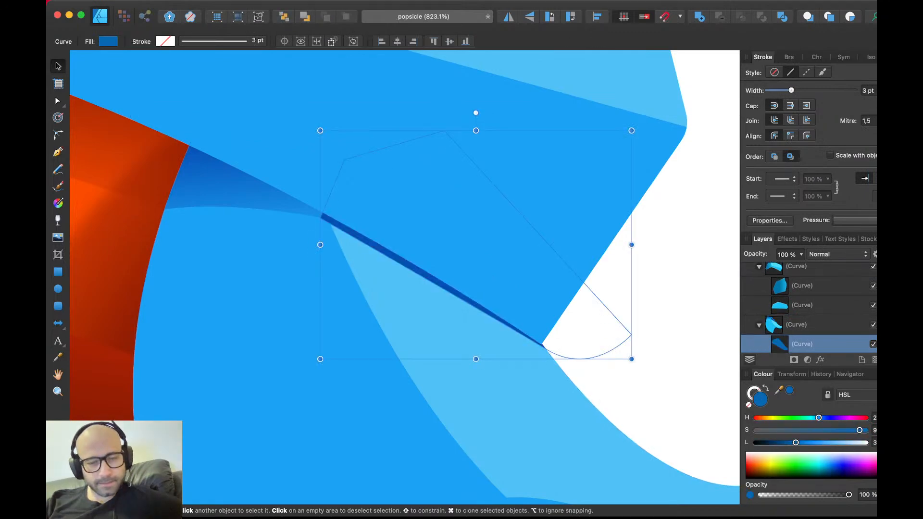
{"action": "key", "text": "a"}
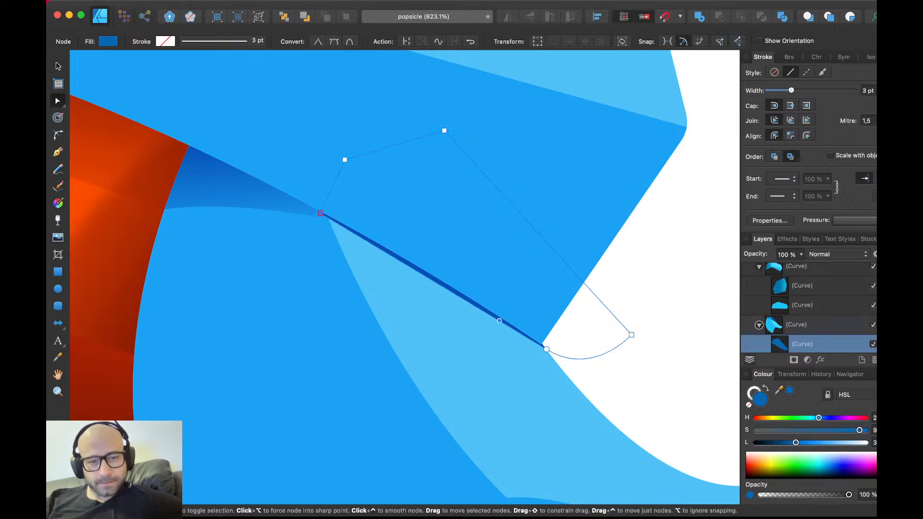
{"action": "key", "text": "v"}
{"action": "left_click_drag", "start_coordinate": [779, 391], "coordinate": [200, 169]}
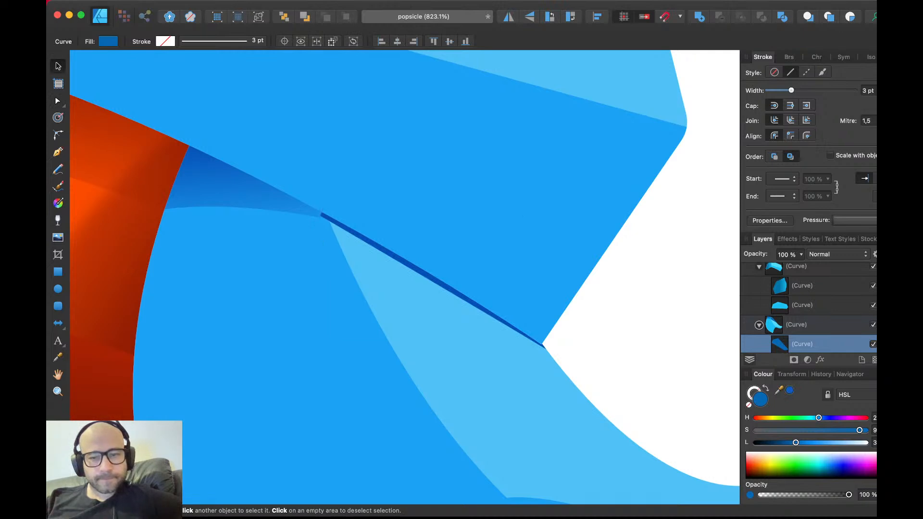
{"action": "left_click", "coordinate": [789, 391]}
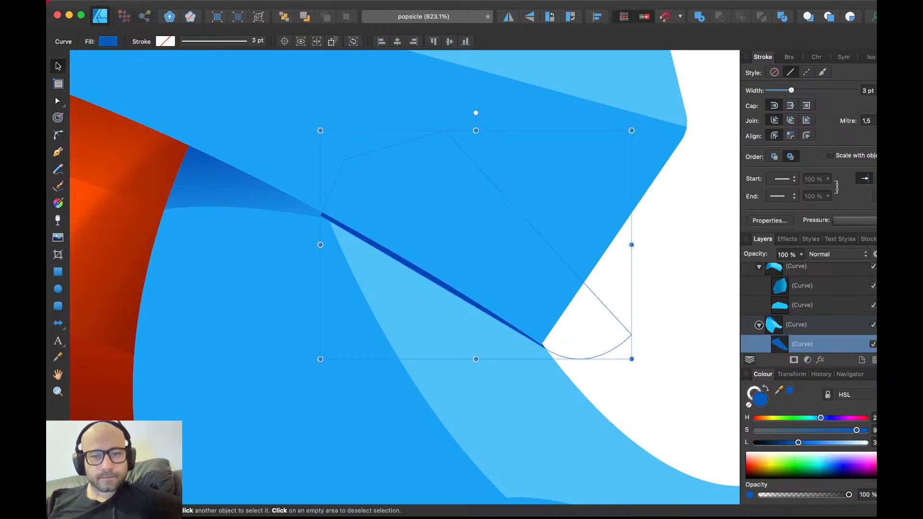
{"action": "key", "text": "5"}
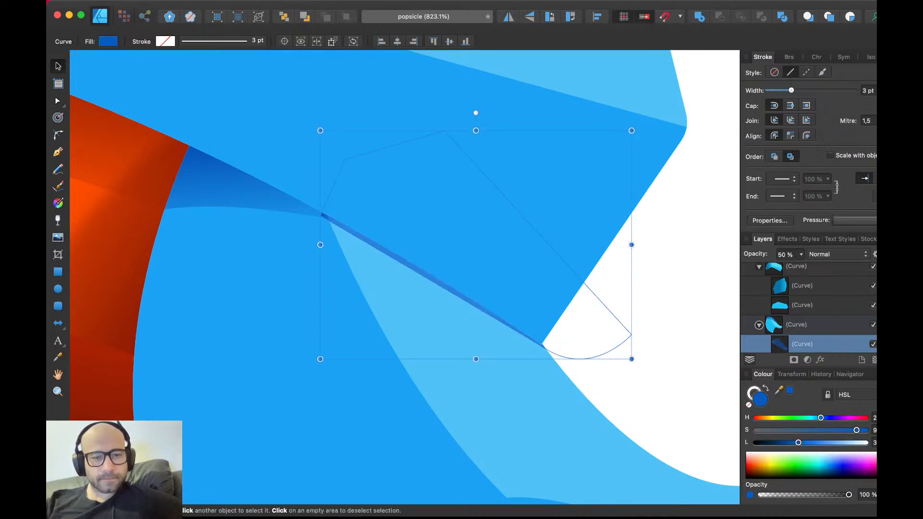
{"action": "scroll", "coordinate": [522, 317], "scroll_direction": "down", "scroll_amount": 10}
{"action": "scroll", "coordinate": [450, 286], "scroll_direction": "up", "scroll_amount": 8}
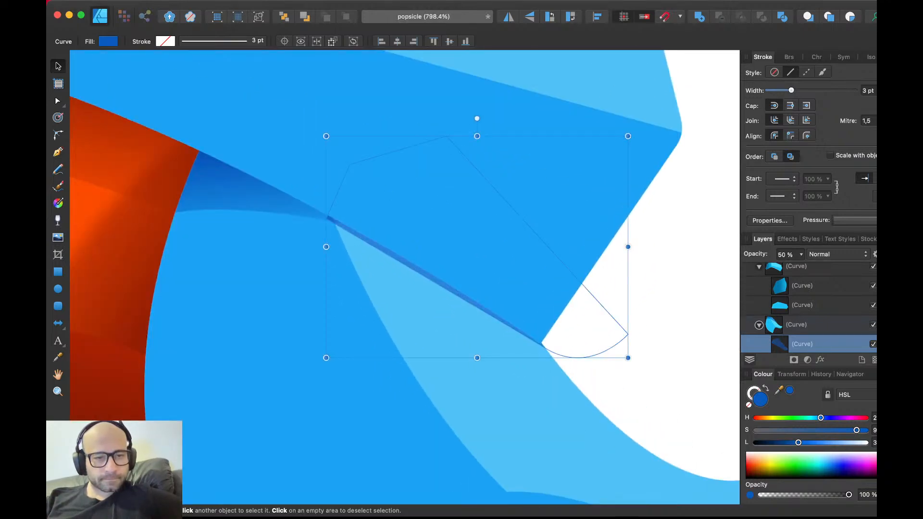
- Merge the two scarf tail shadows into a single shape filled with the sampled dark blue
{"action": "left_click", "coordinate": [225, 190], "text": "shift"}
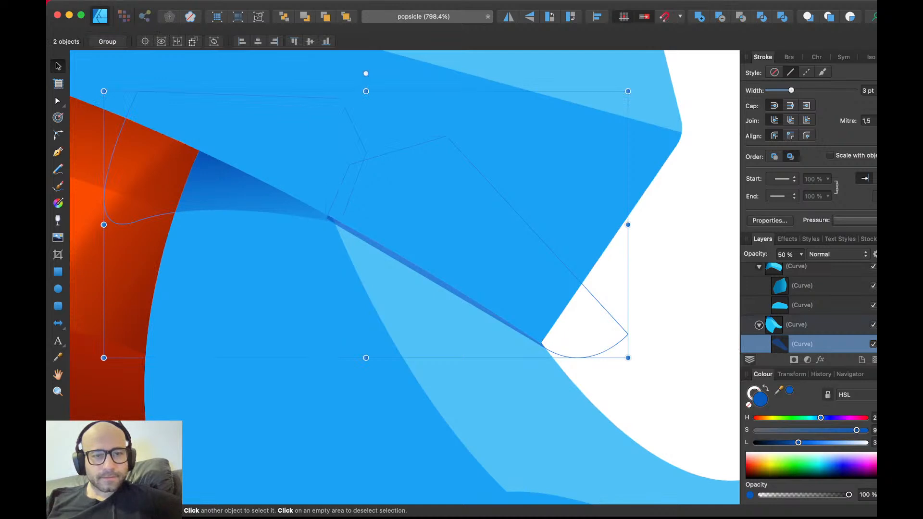
{"action": "left_click", "coordinate": [700, 17]}
{"action": "key", "text": "super+shift+v"}
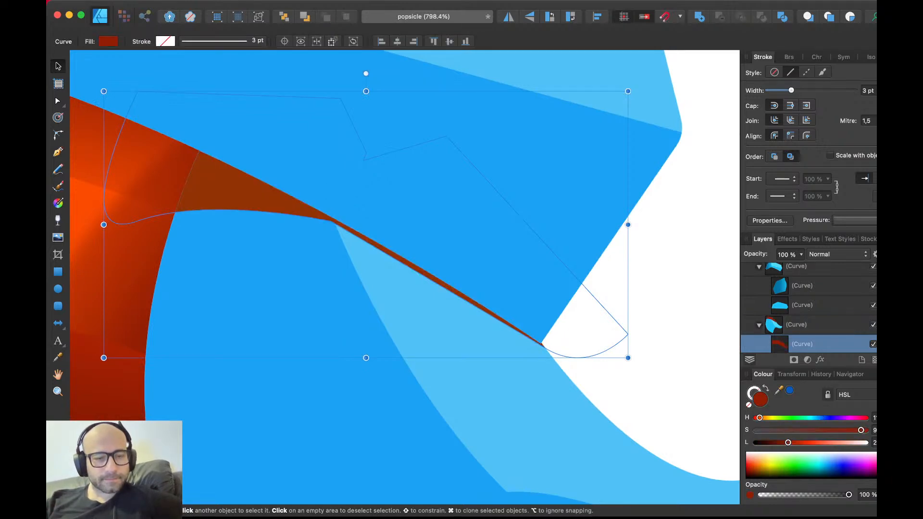
{"action": "key", "text": "Delete"}
{"action": "left_click", "coordinate": [797, 325]}
{"action": "key", "text": "super+z"}
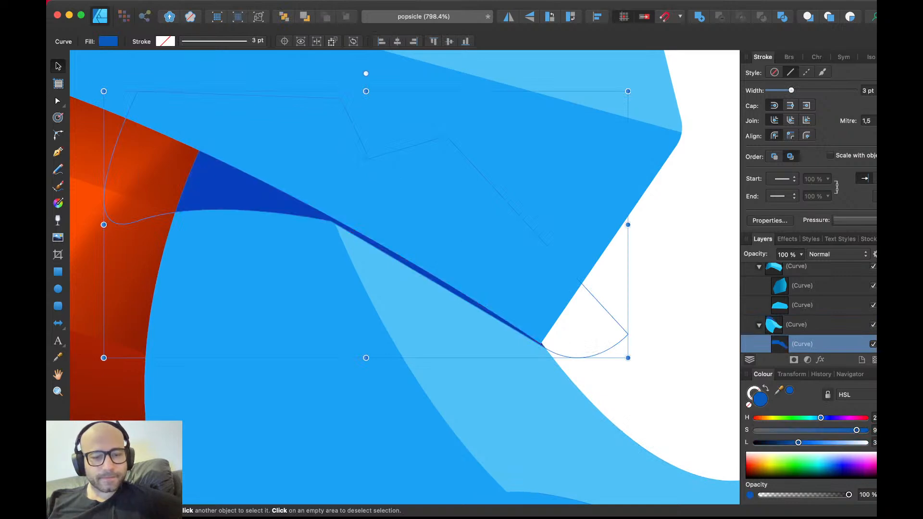
- Set the merged tail shadow's opacity to 50% and deselect it
{"action": "key", "text": "5"}
{"action": "scroll", "coordinate": [684, 385], "scroll_direction": "down", "scroll_amount": 5}
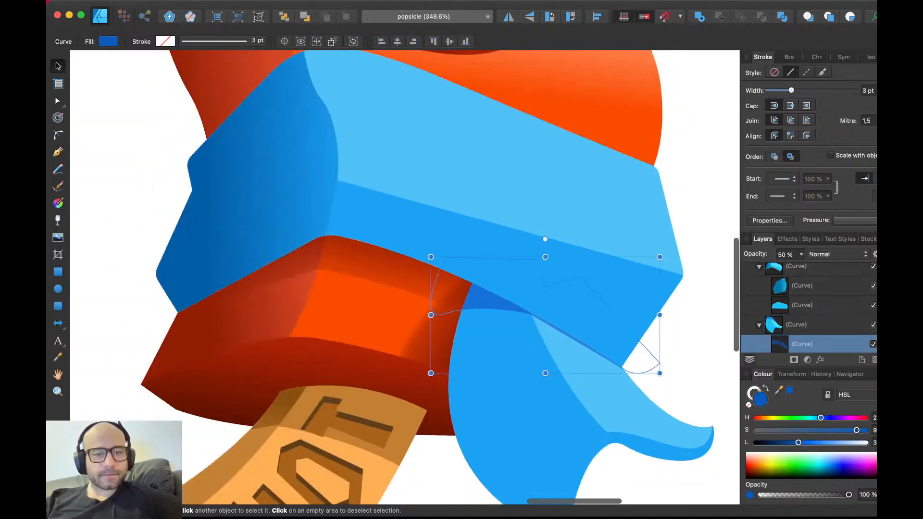
{"action": "scroll", "coordinate": [668, 427], "scroll_direction": "down", "scroll_amount": 3}
{"action": "key", "text": "super+d"}
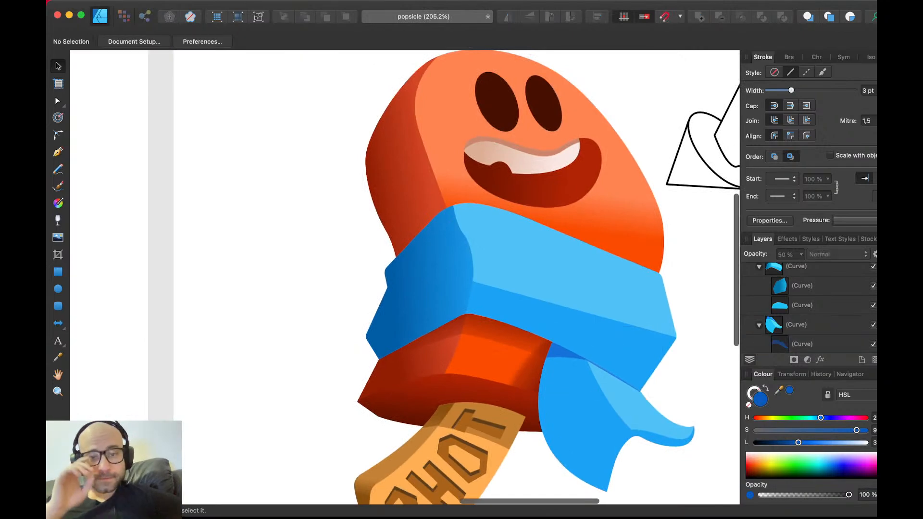
- Select the scarf group for further shading
{"action": "scroll", "coordinate": [507, 277], "scroll_direction": "right", "scroll_amount": 3}
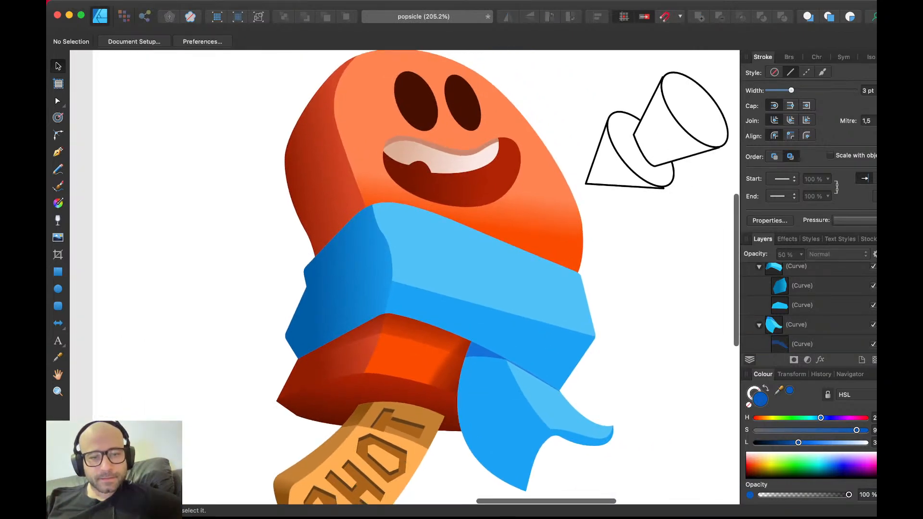
{"action": "left_click", "coordinate": [553, 347]}
{"action": "scroll", "coordinate": [553, 346], "scroll_direction": "up", "scroll_amount": 3}
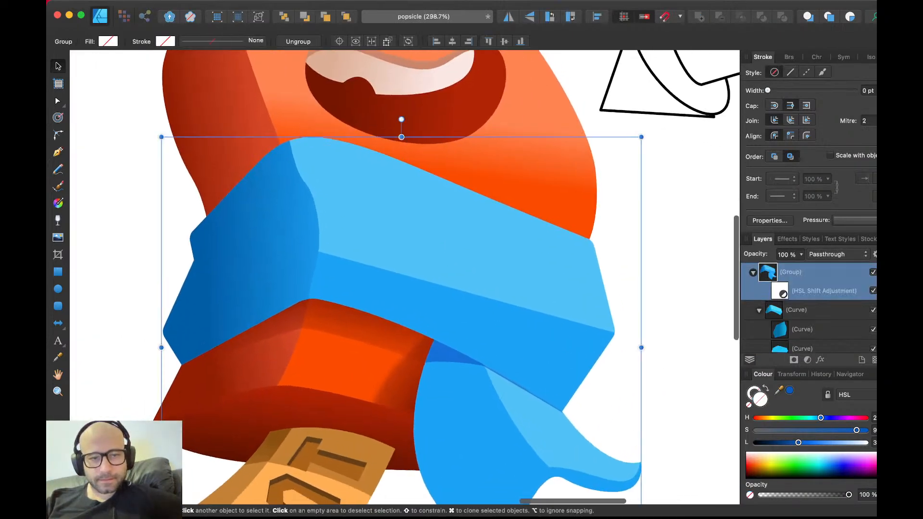
- Soften the edges of the scarf band's dark side shading and its lower shading with a blur effect
{"action": "double_click", "coordinate": [534, 322]}
{"action": "double_click", "coordinate": [255, 255]}
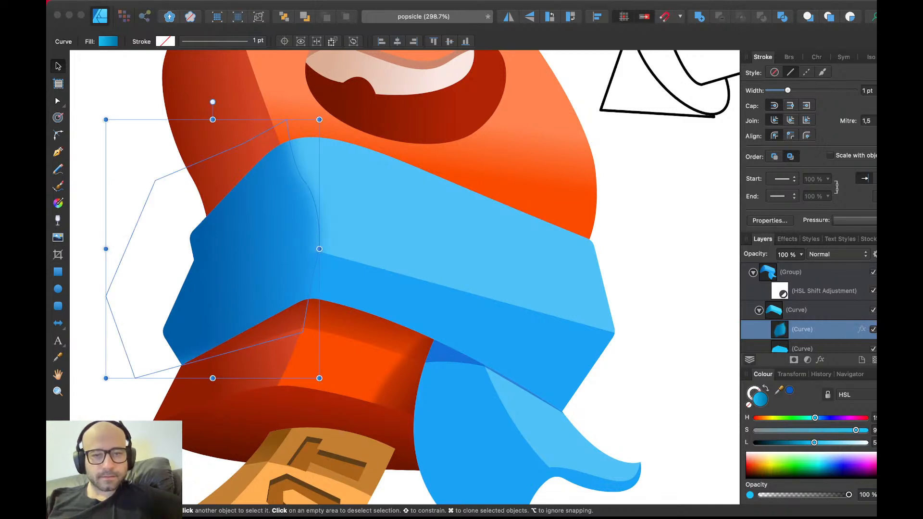
{"action": "left_click", "coordinate": [802, 348]}
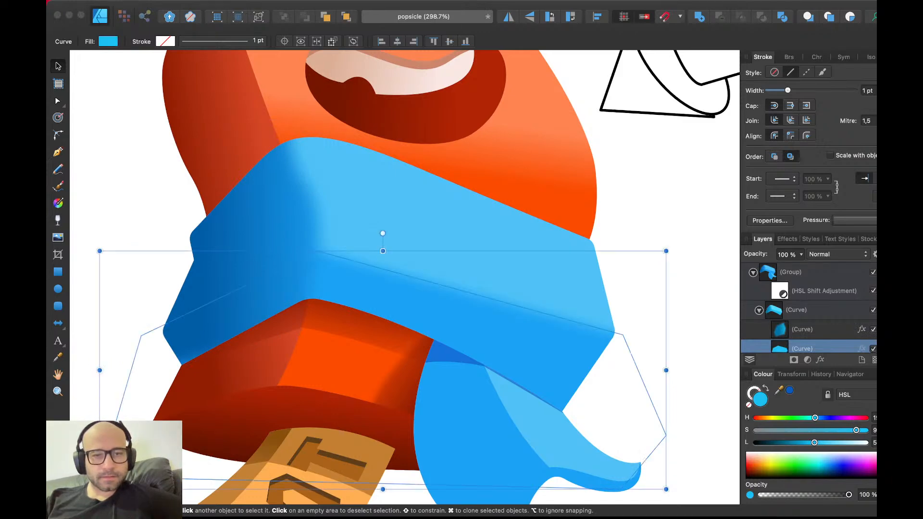
{"action": "key", "text": "super+d"}
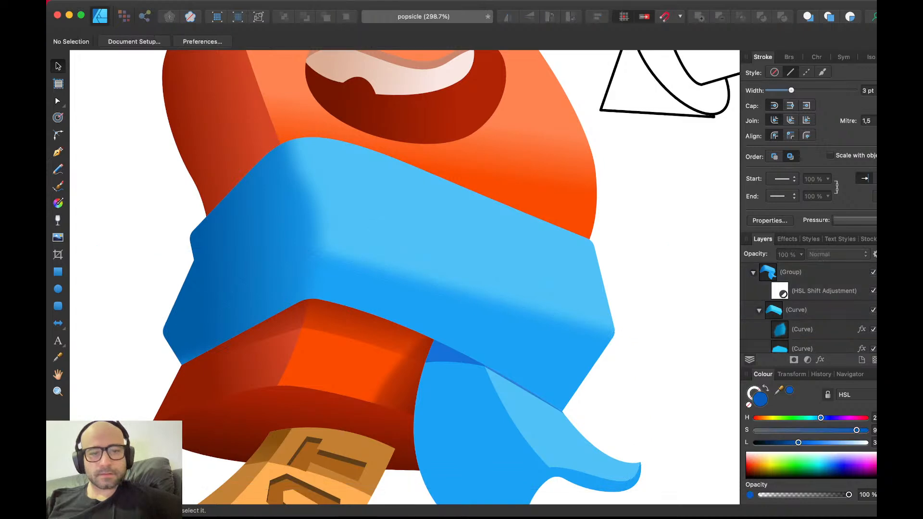
- Darken the thin edge shape along the underside of the scarf tail by lowering its fill lightness
{"action": "scroll", "coordinate": [384, 296], "scroll_direction": "down", "scroll_amount": 5}
{"action": "scroll", "coordinate": [384, 297], "scroll_direction": "up", "scroll_amount": 3}
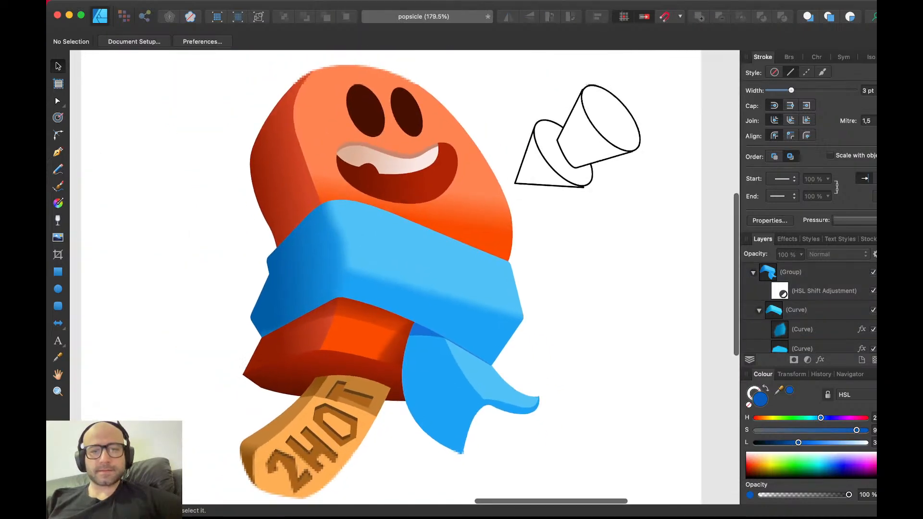
{"action": "scroll", "coordinate": [384, 296], "scroll_direction": "up", "scroll_amount": 3}
{"action": "scroll", "coordinate": [394, 222], "scroll_direction": "up", "scroll_amount": 3}
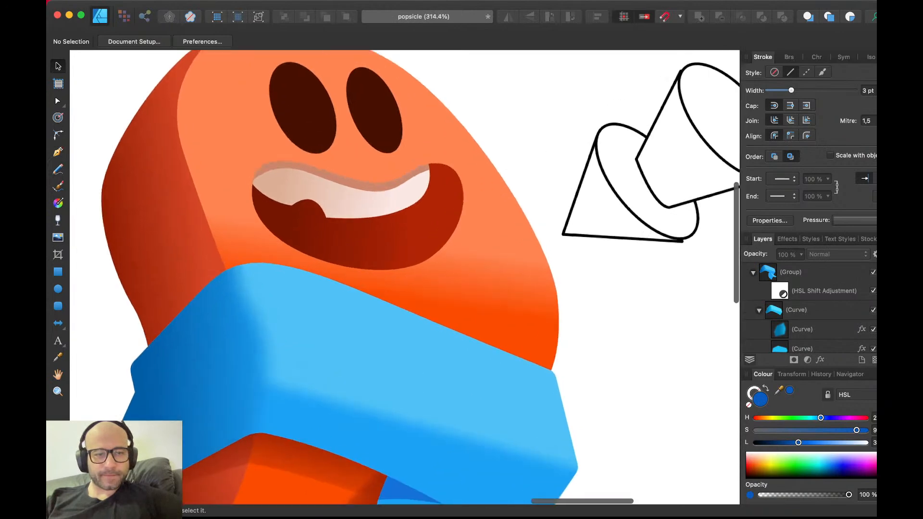
{"action": "scroll", "coordinate": [393, 221], "scroll_direction": "down", "scroll_amount": 4}
{"action": "scroll", "coordinate": [385, 277], "scroll_direction": "down", "scroll_amount": 3}
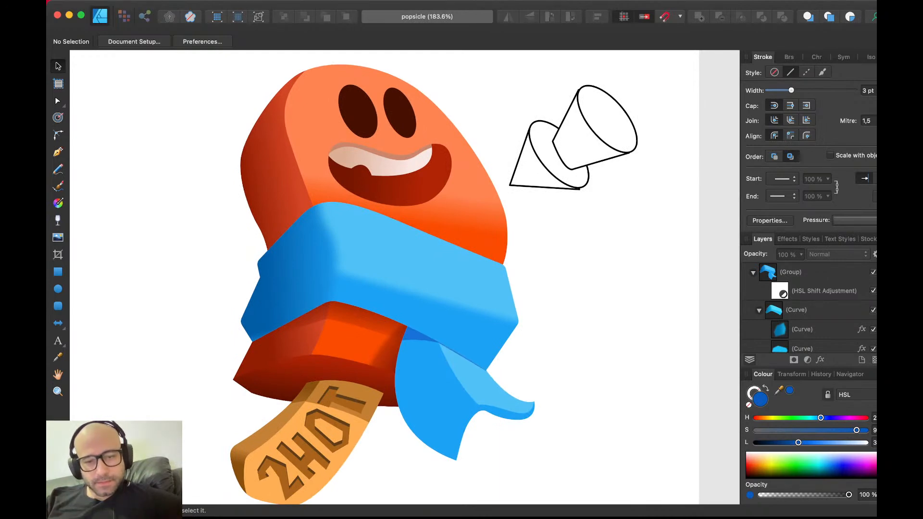
{"action": "double_click", "coordinate": [439, 390]}
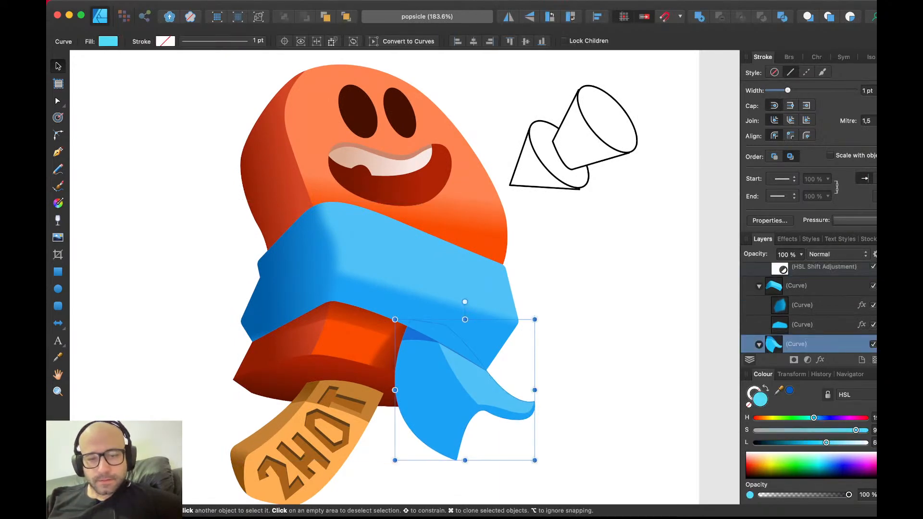
{"action": "scroll", "coordinate": [489, 405], "scroll_direction": "up", "scroll_amount": 2}
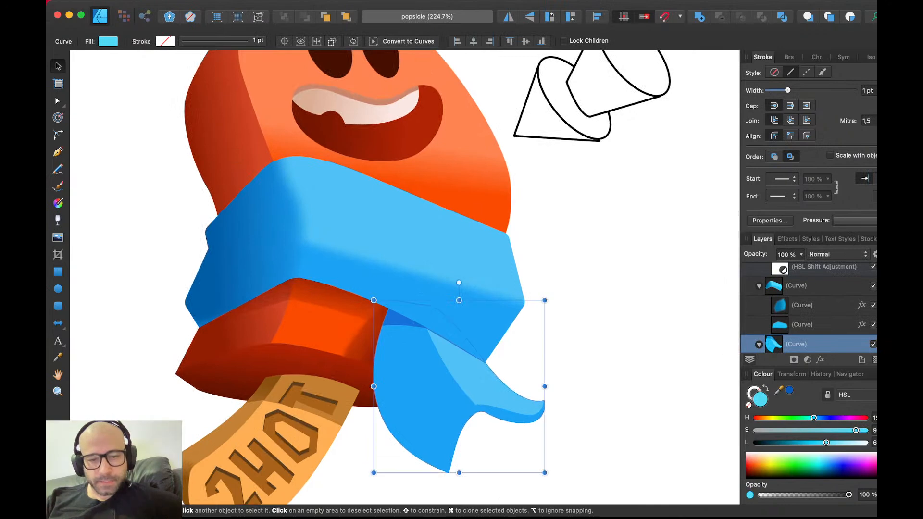
{"action": "scroll", "coordinate": [464, 421], "scroll_direction": "up", "scroll_amount": 2}
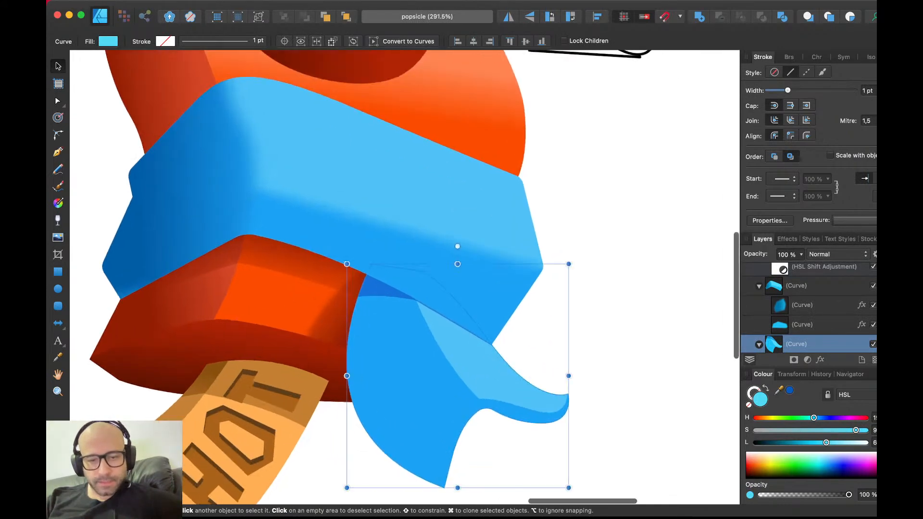
{"action": "double_click", "coordinate": [464, 421]}
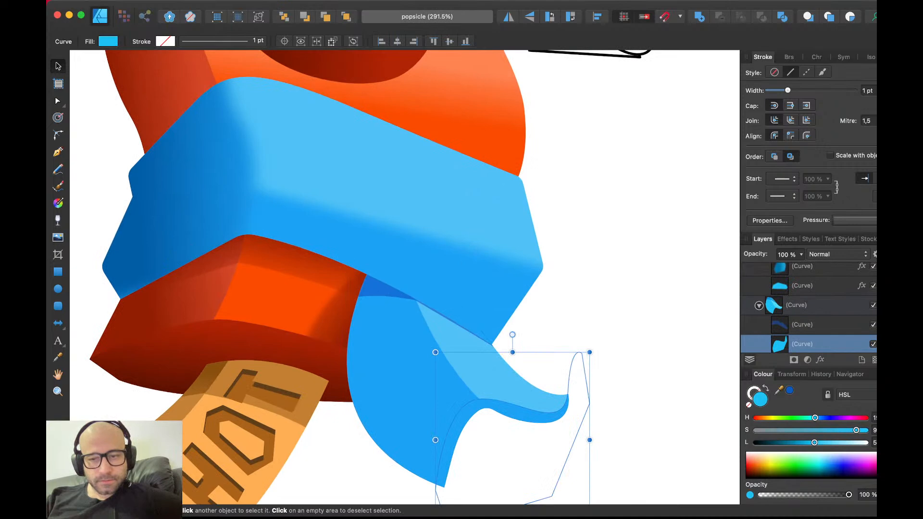
{"action": "left_click_drag", "start_coordinate": [814, 443], "coordinate": [807, 443]}
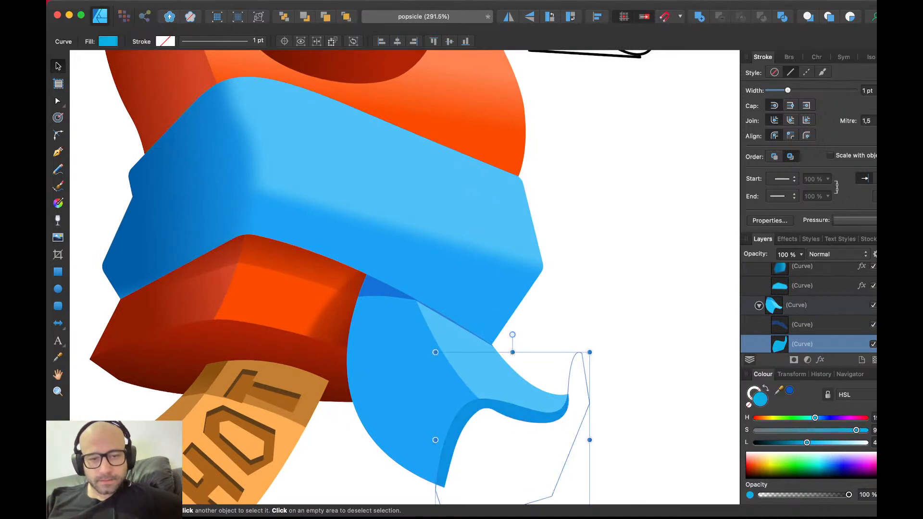
- Give the scarf tail's left face a linear gradient running outward to the sampled darker blue, and save the document
{"action": "key", "text": "a"}
{"action": "key", "text": "v"}
{"action": "key", "text": "g"}
{"action": "left_click_drag", "start_coordinate": [422, 333], "coordinate": [359, 350]}
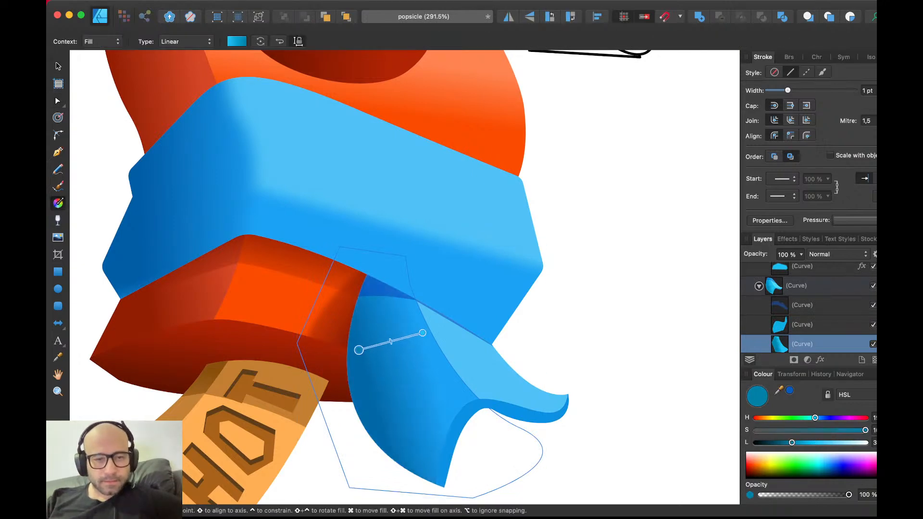
{"action": "left_click", "coordinate": [790, 391]}
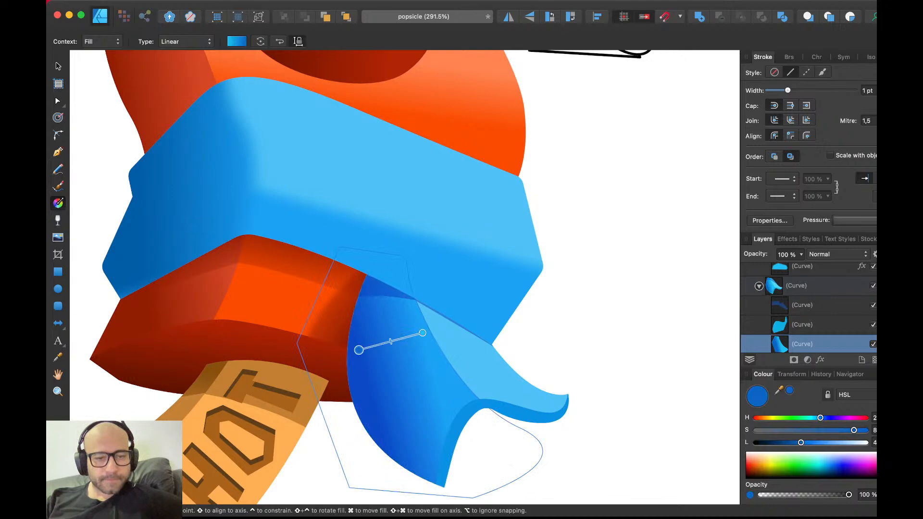
{"action": "left_click_drag", "start_coordinate": [359, 350], "coordinate": [325, 357]}
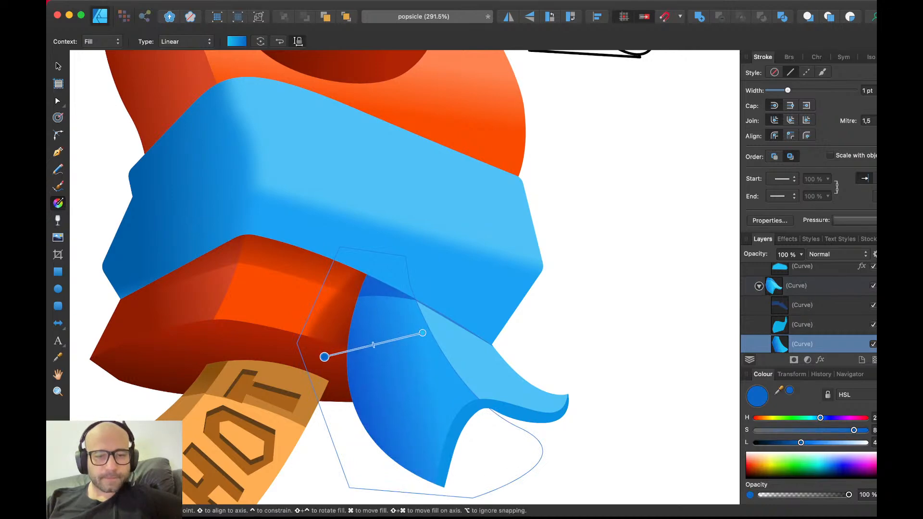
{"action": "key", "text": "v"}
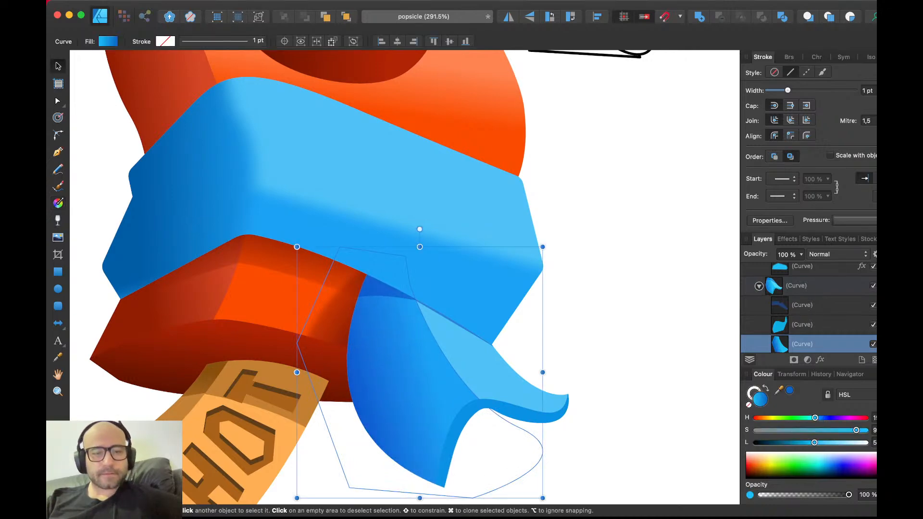
{"action": "key", "text": "Escape"}
{"action": "scroll", "coordinate": [420, 332], "scroll_direction": "down", "scroll_amount": 5}
{"action": "scroll", "coordinate": [420, 332], "scroll_direction": "up", "scroll_amount": 3}
{"action": "key", "text": "super+s"}
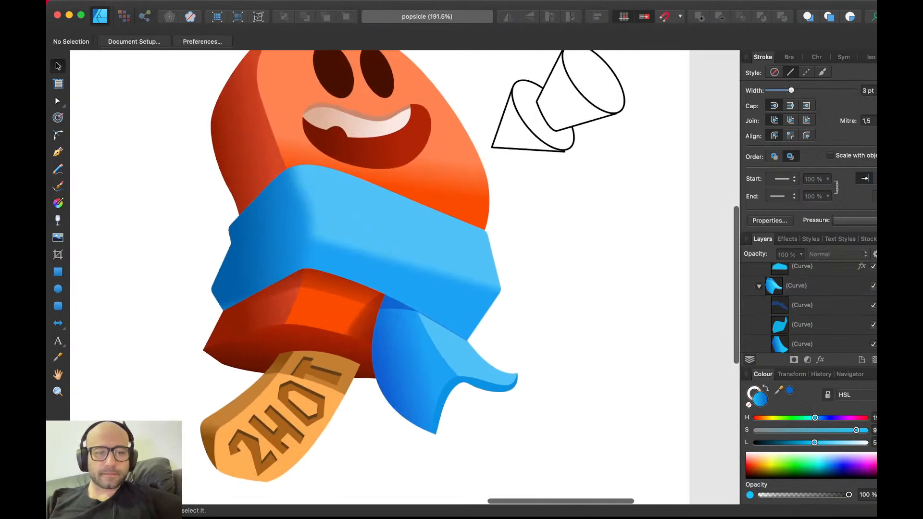
- Apply a linear gradient to the scarf band's lower shading, fading downward to the sampled darker blue
{"action": "scroll", "coordinate": [409, 301], "scroll_direction": "right", "scroll_amount": 1}
{"action": "double_click", "coordinate": [409, 301]}
{"action": "double_click", "coordinate": [409, 300]}
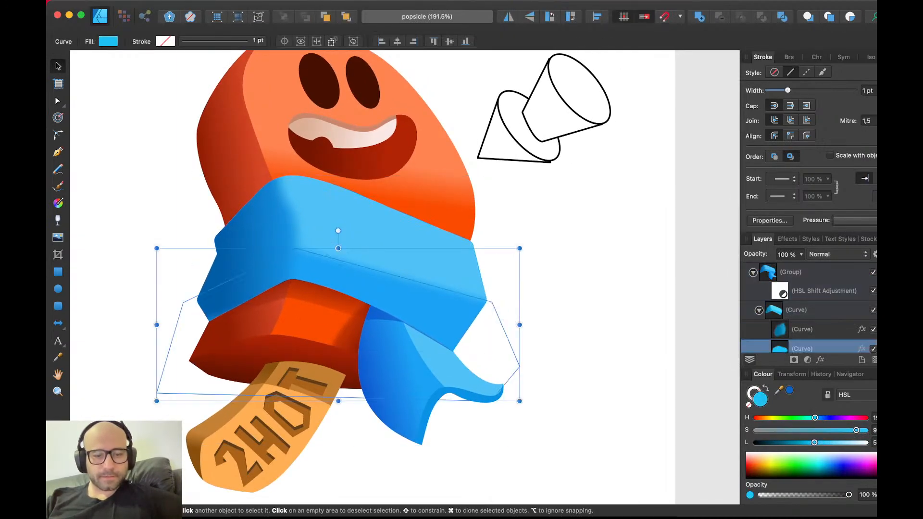
{"action": "key", "text": "g"}
{"action": "left_click_drag", "start_coordinate": [400, 277], "coordinate": [389, 308]}
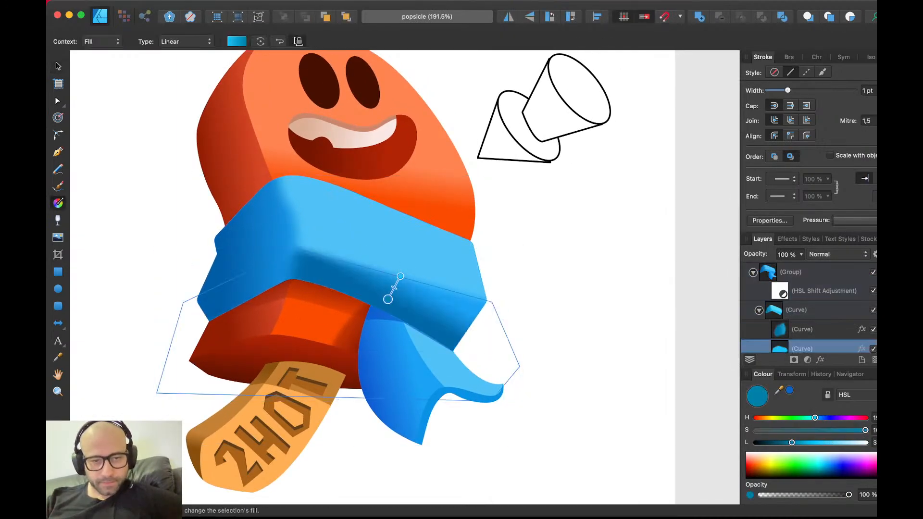
{"action": "key", "text": "space"}
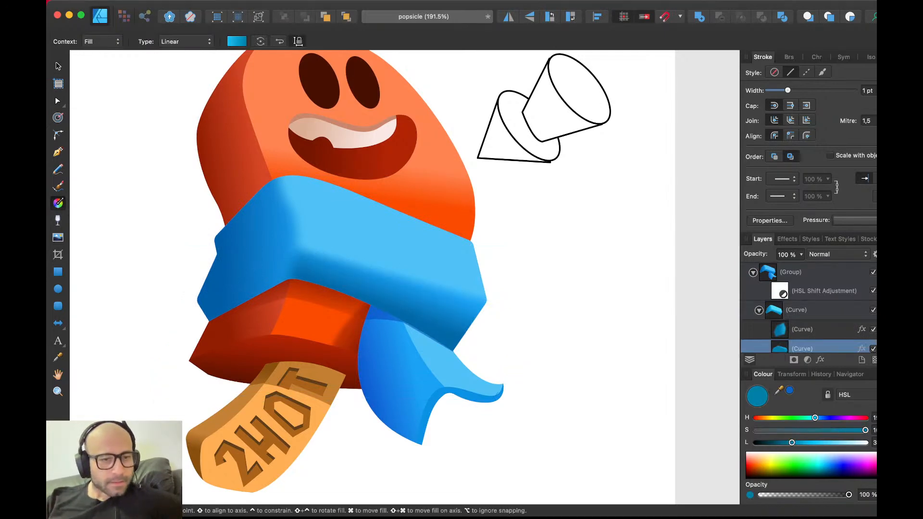
{"action": "left_click", "coordinate": [790, 390]}
{"action": "left_click_drag", "start_coordinate": [389, 308], "coordinate": [383, 326]}
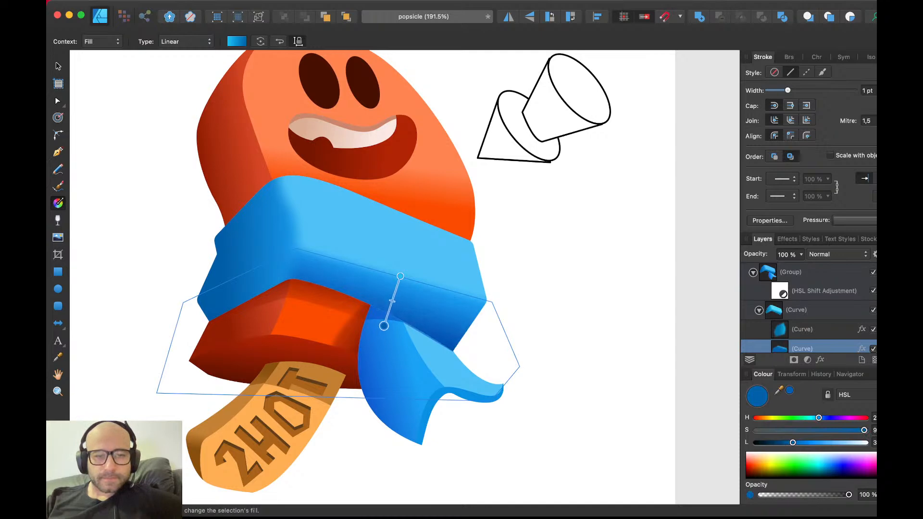
{"action": "key", "text": "v"}
{"action": "key", "text": "Escape"}
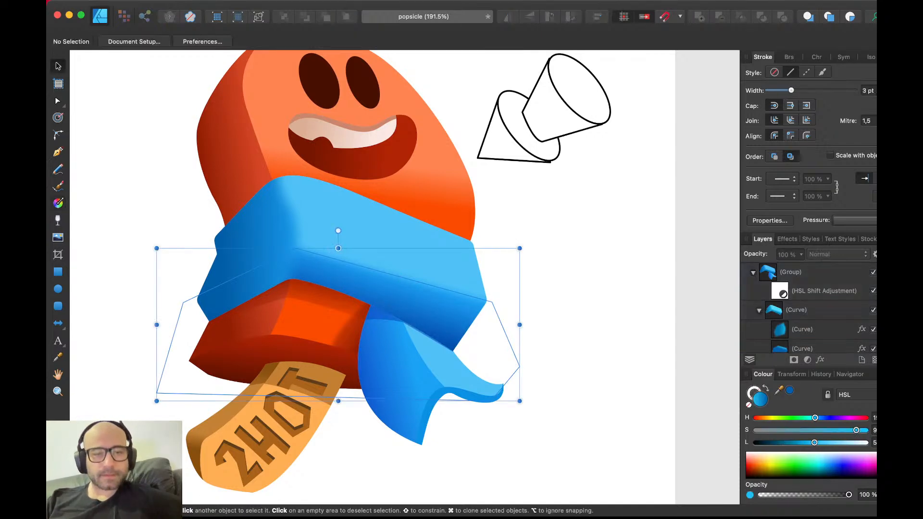
- Reduce the opacity of the scarf band's lower shading to 70%
{"action": "double_click", "coordinate": [380, 286]}
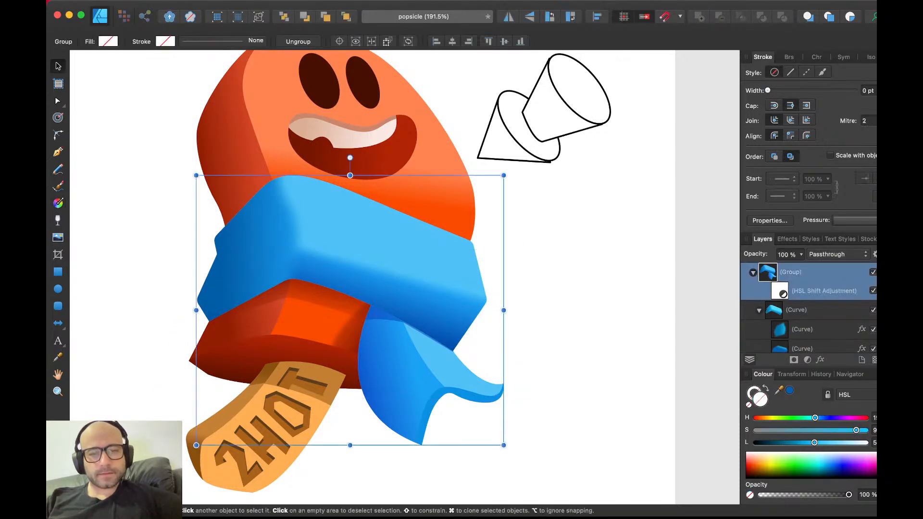
{"action": "double_click", "coordinate": [380, 286]}
{"action": "key", "text": "7"}
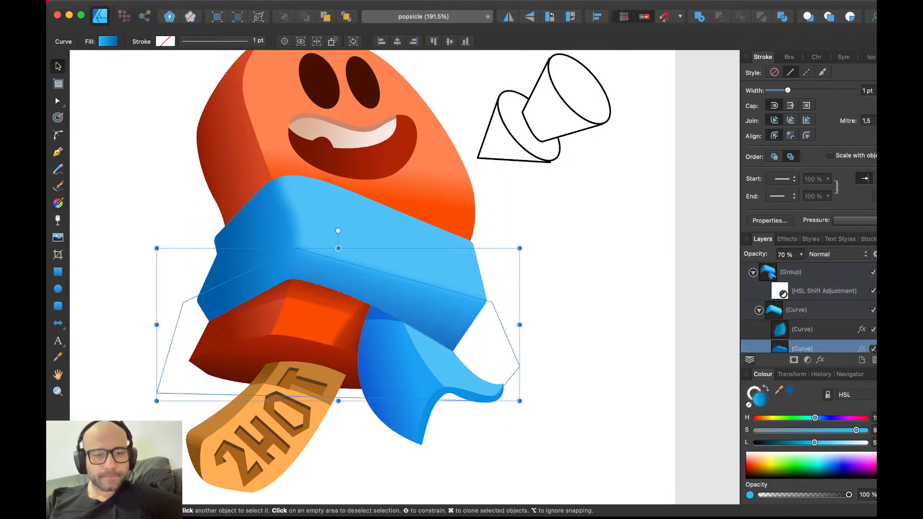
{"action": "key", "text": "Escape"}
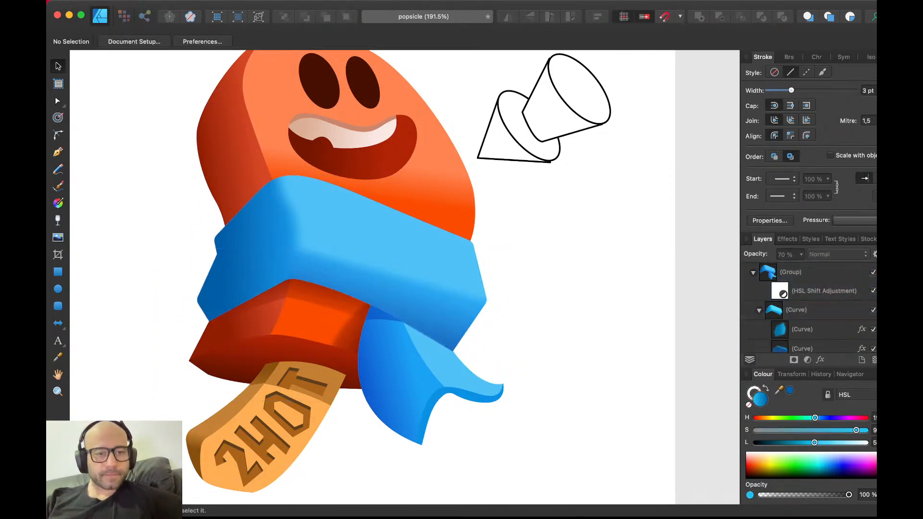
- Soften the edge of the scarf tail's left face shading with a blur effect, and save the document
{"action": "scroll", "coordinate": [372, 277], "scroll_direction": "down", "scroll_amount": 3}
{"action": "scroll", "coordinate": [372, 277], "scroll_direction": "right", "scroll_amount": 2}
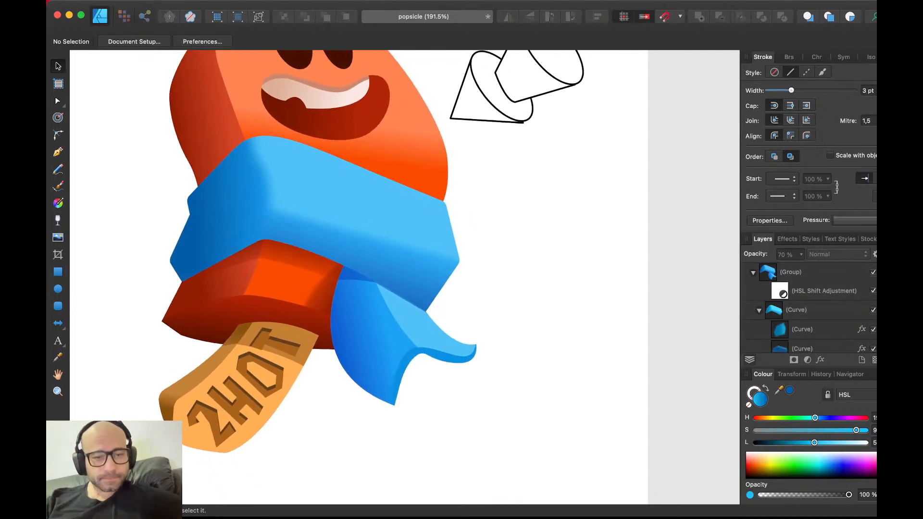
{"action": "scroll", "coordinate": [383, 333], "scroll_direction": "up", "scroll_amount": 3}
{"action": "double_click", "coordinate": [383, 333]}
{"action": "double_click", "coordinate": [383, 332]}
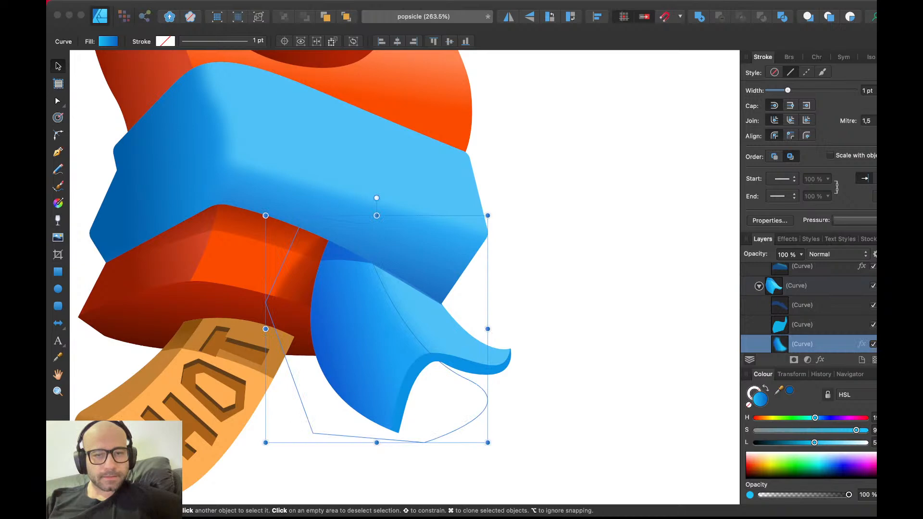
{"action": "key", "text": "super+d"}
{"action": "scroll", "coordinate": [404, 277], "scroll_direction": "up", "scroll_amount": 3}
{"action": "scroll", "coordinate": [405, 277], "scroll_direction": "left", "scroll_amount": 3}
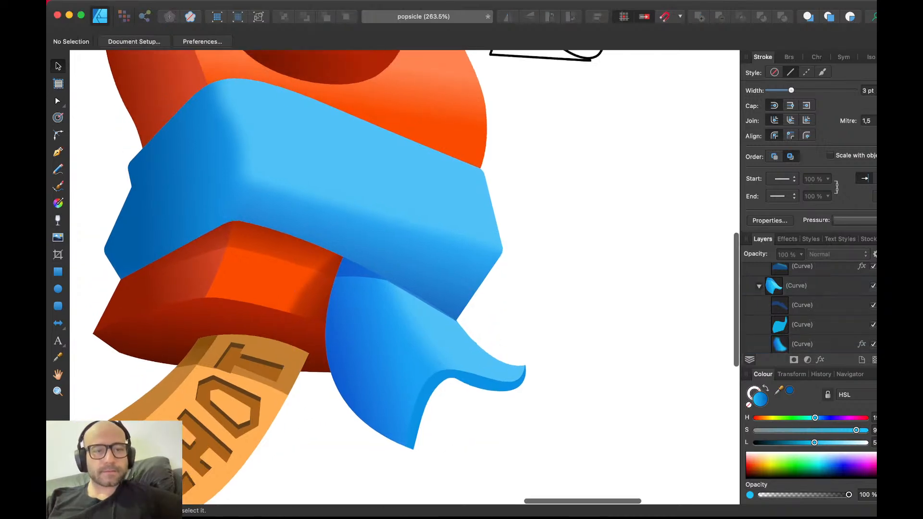
{"action": "scroll", "coordinate": [405, 277], "scroll_direction": "up", "scroll_amount": 3}
{"action": "scroll", "coordinate": [405, 277], "scroll_direction": "left", "scroll_amount": 2}
{"action": "key", "text": "super+s"}
- Draw a closed Pen curve just outside the mouth's upper and right edges, cutting back through its lower left part
{"action": "scroll", "coordinate": [405, 277], "scroll_direction": "up", "scroll_amount": 2}
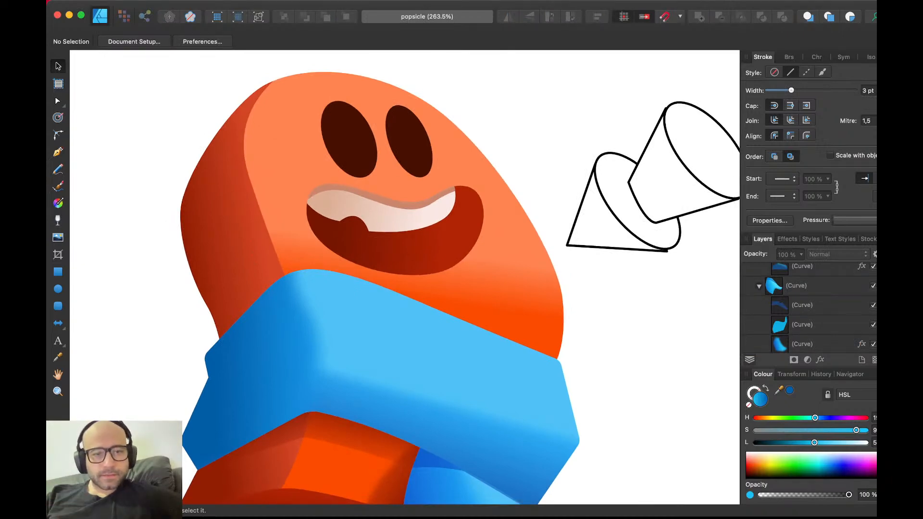
{"action": "scroll", "coordinate": [386, 190], "scroll_direction": "up", "scroll_amount": 5}
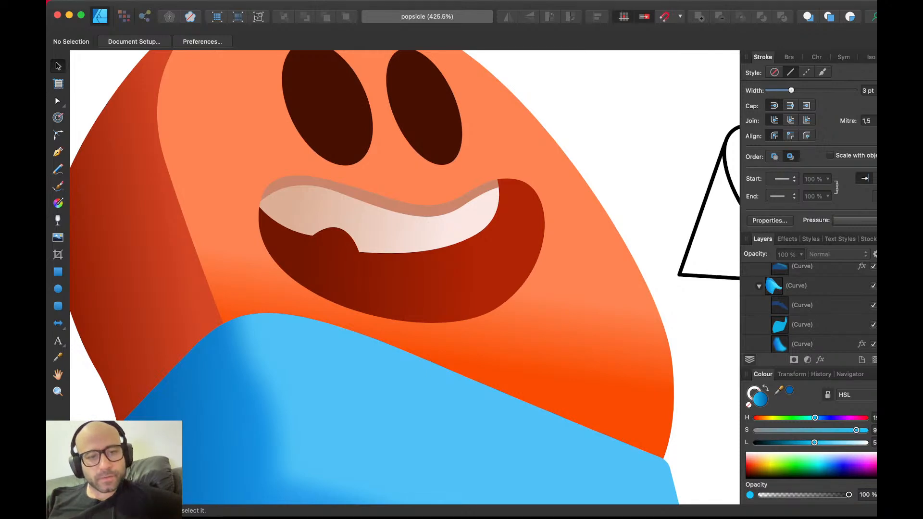
{"action": "key", "text": "p"}
{"action": "left_click", "coordinate": [257, 213]}
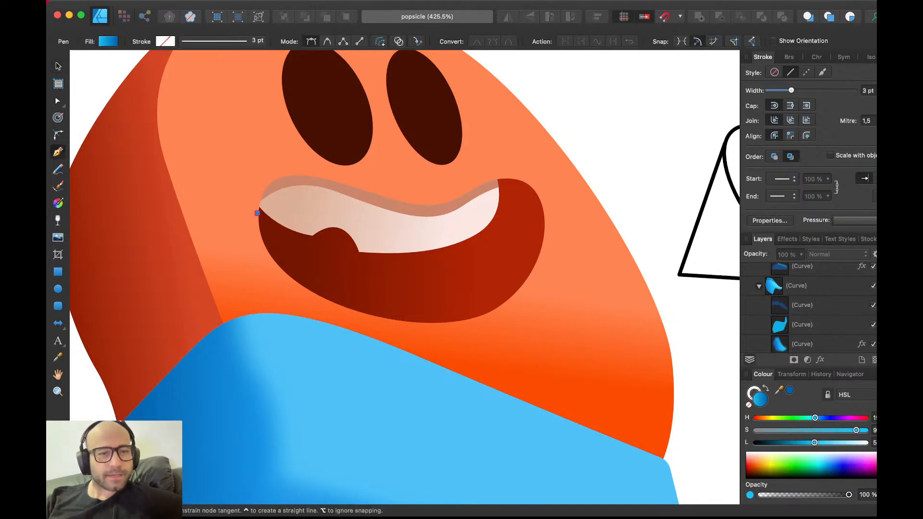
{"action": "left_click_drag", "start_coordinate": [318, 170], "coordinate": [380, 188]}
{"action": "left_click_drag", "start_coordinate": [433, 197], "coordinate": [462, 188]}
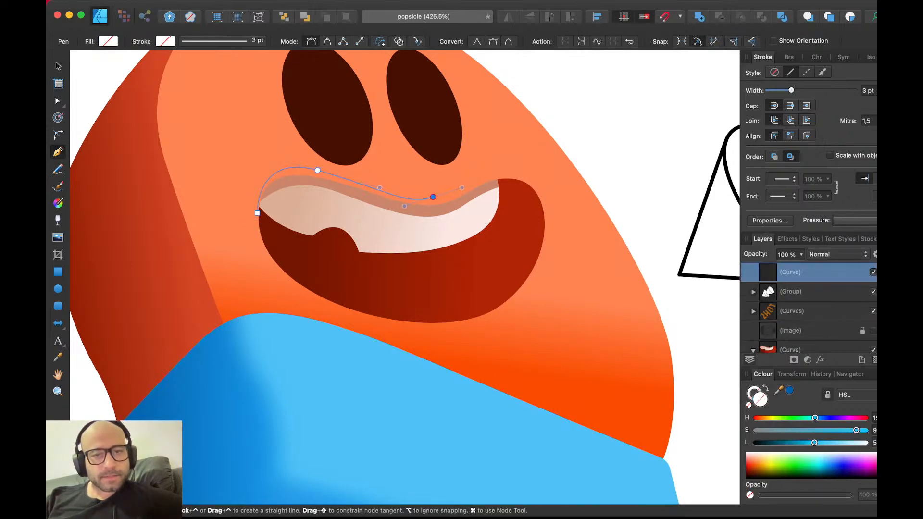
{"action": "left_click_drag", "start_coordinate": [547, 237], "coordinate": [533, 344]}
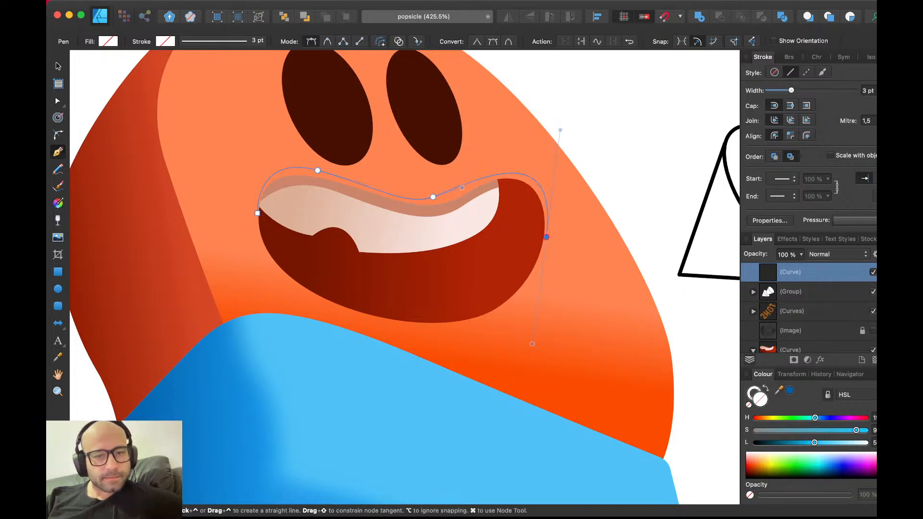
{"action": "left_click_drag", "start_coordinate": [386, 317], "coordinate": [350, 305]}
{"action": "left_click", "coordinate": [336, 250]}
{"action": "left_click", "coordinate": [257, 213]}
- Fill the new mouth curve with the bright orange sampled from the lower face above the scarf
{"action": "key", "text": "v"}
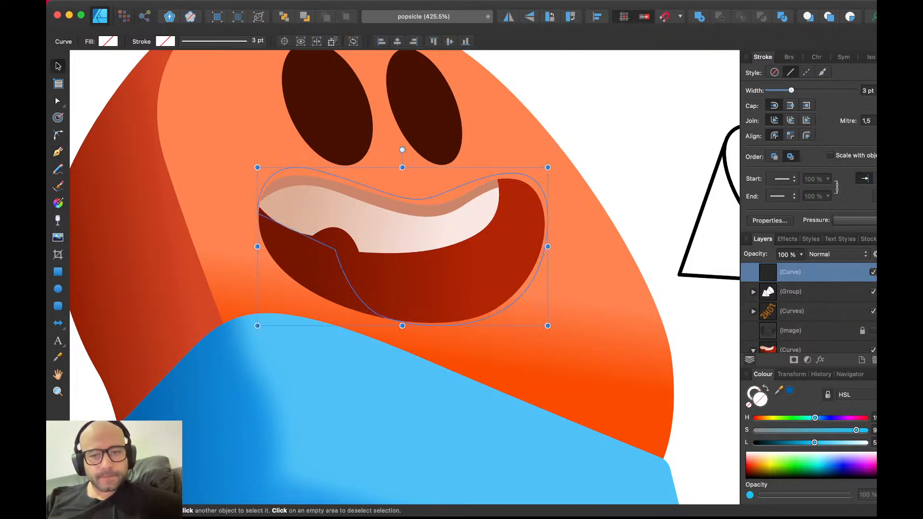
{"action": "left_click_drag", "start_coordinate": [780, 390], "coordinate": [625, 380]}
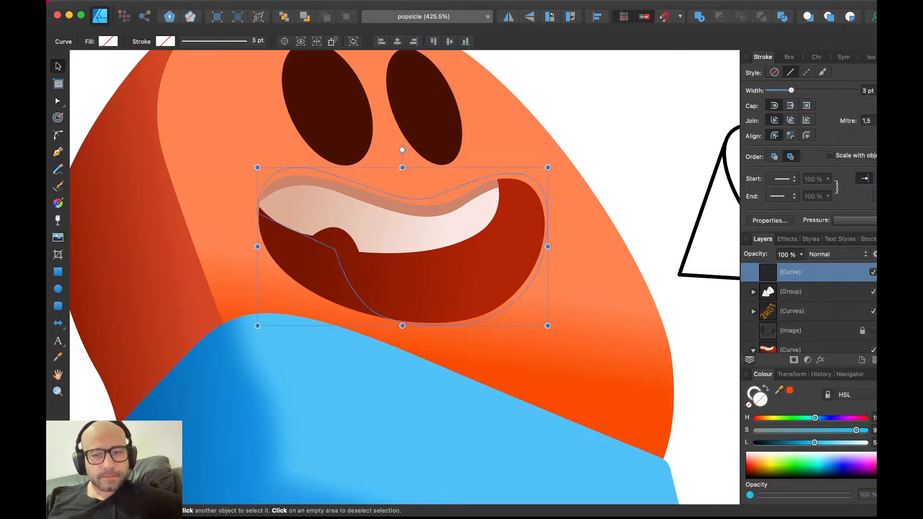
{"action": "left_click", "coordinate": [790, 391]}
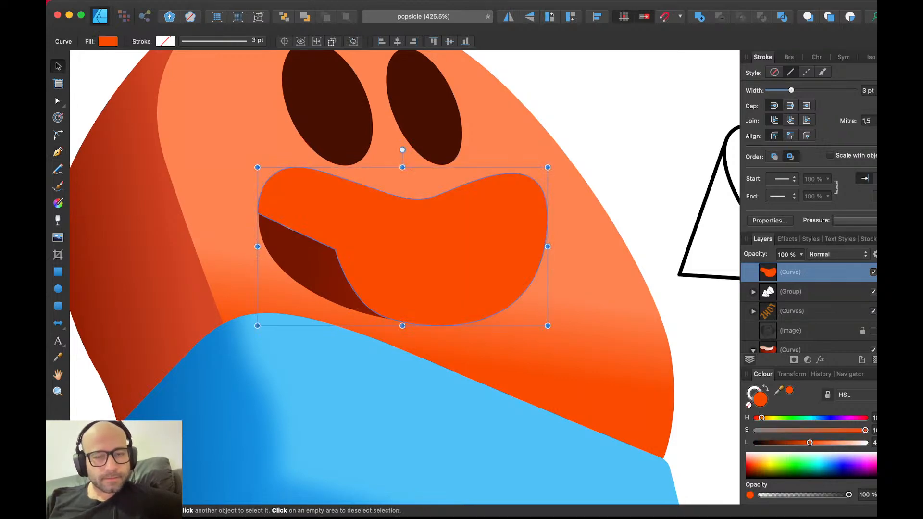
- Place the orange curve behind the mouth and nudge its top middle node slightly up and to the right
{"action": "key", "text": "super+x"}
{"action": "left_click", "coordinate": [462, 284]}
{"action": "key", "text": "super+alt+v"}
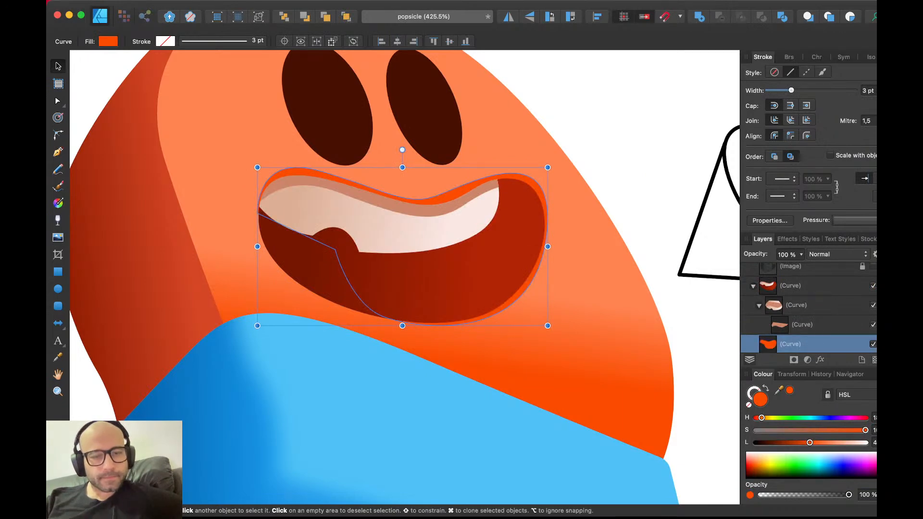
{"action": "key", "text": "a"}
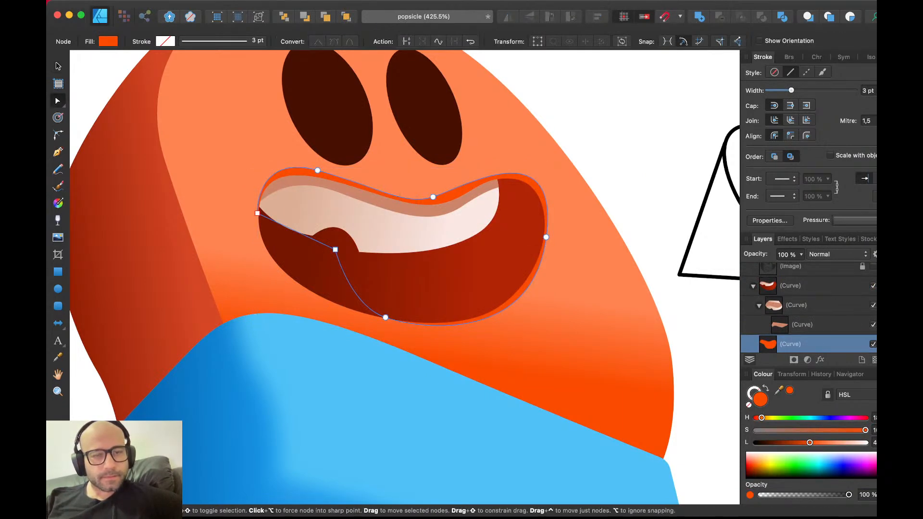
{"action": "left_click_drag", "start_coordinate": [434, 197], "coordinate": [441, 194]}
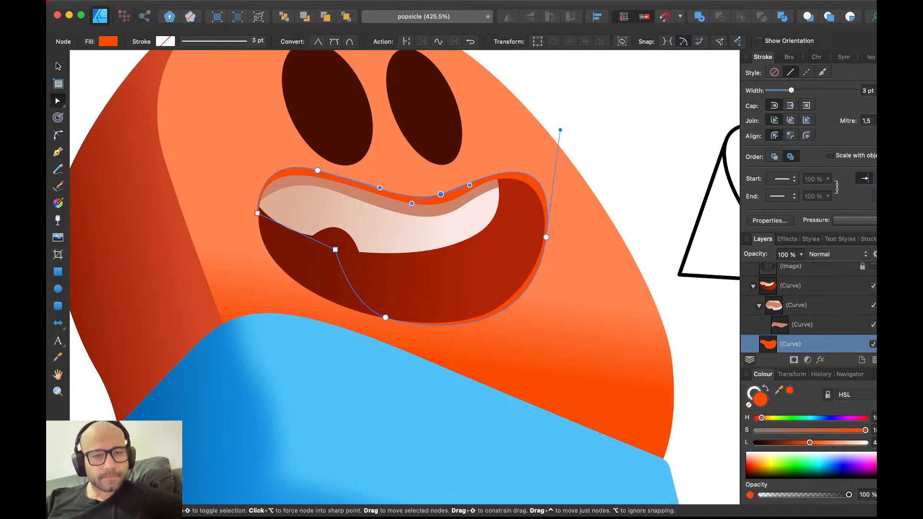
- Soften the edge of the orange rim behind the mouth with a blur effect, and save the document
{"action": "key", "text": "v"}
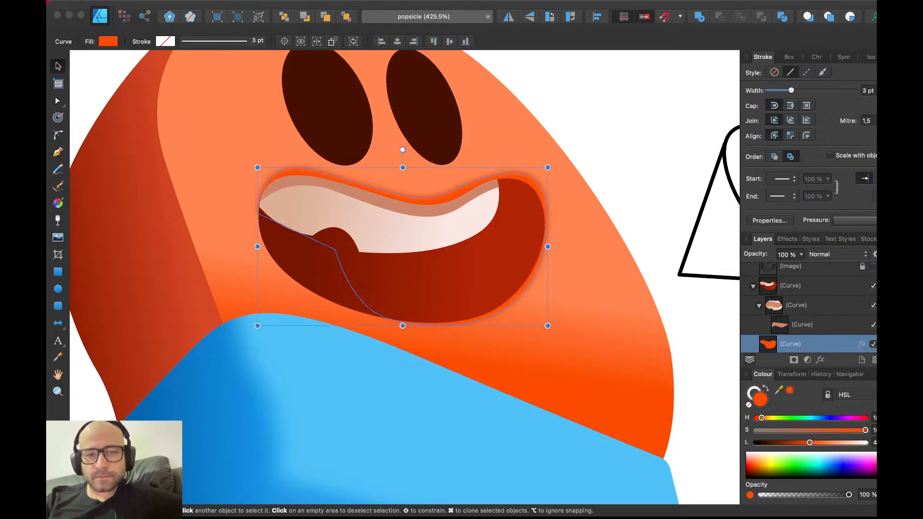
{"action": "key", "text": "super+d"}
{"action": "key", "text": "super+s"}
{"action": "scroll", "coordinate": [557, 215], "scroll_direction": "down", "scroll_amount": 3}
{"action": "scroll", "coordinate": [558, 215], "scroll_direction": "down", "scroll_amount": 1}
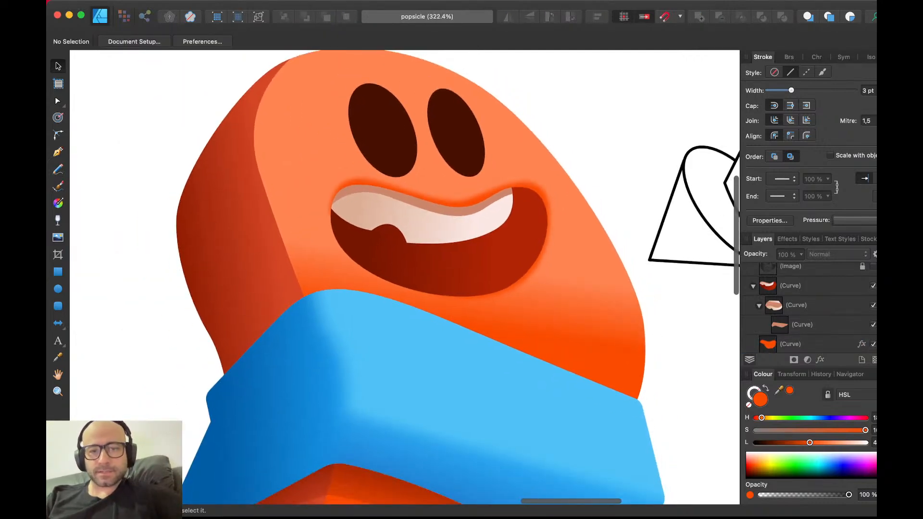
- Reduce the saturation of the blurred orange rim around the mouth's upper and right edges, and save the document
{"action": "left_click", "coordinate": [528, 231]}
{"action": "scroll", "coordinate": [532, 187], "scroll_direction": "up", "scroll_amount": 5}
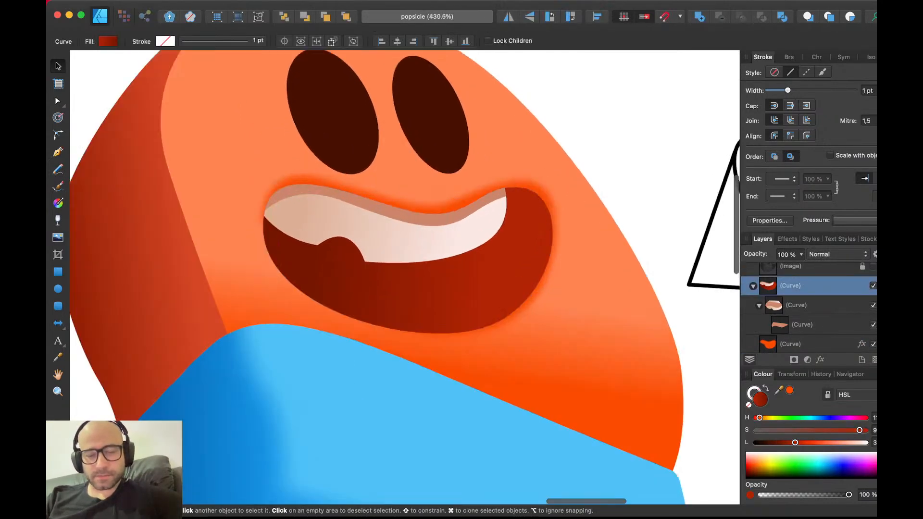
{"action": "left_click", "coordinate": [533, 187]}
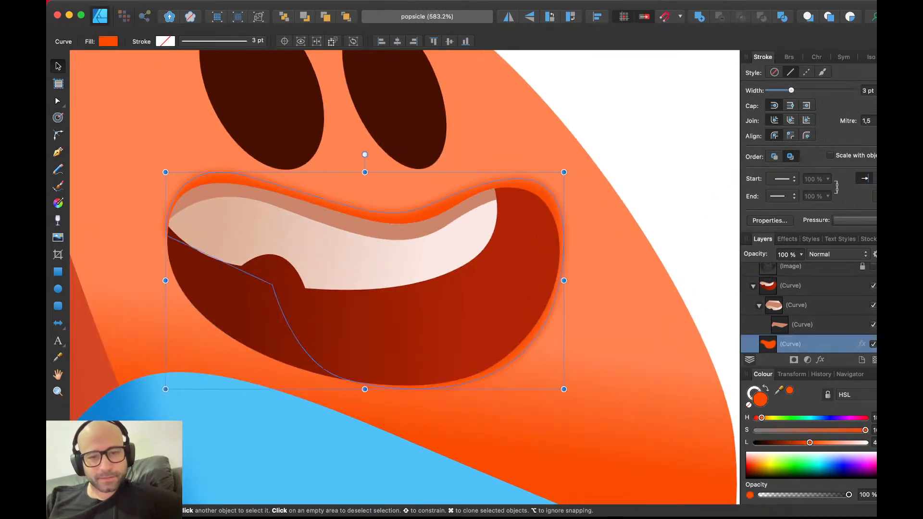
{"action": "left_click_drag", "start_coordinate": [865, 430], "coordinate": [828, 430]}
{"action": "scroll", "coordinate": [568, 310], "scroll_direction": "down", "scroll_amount": 5}
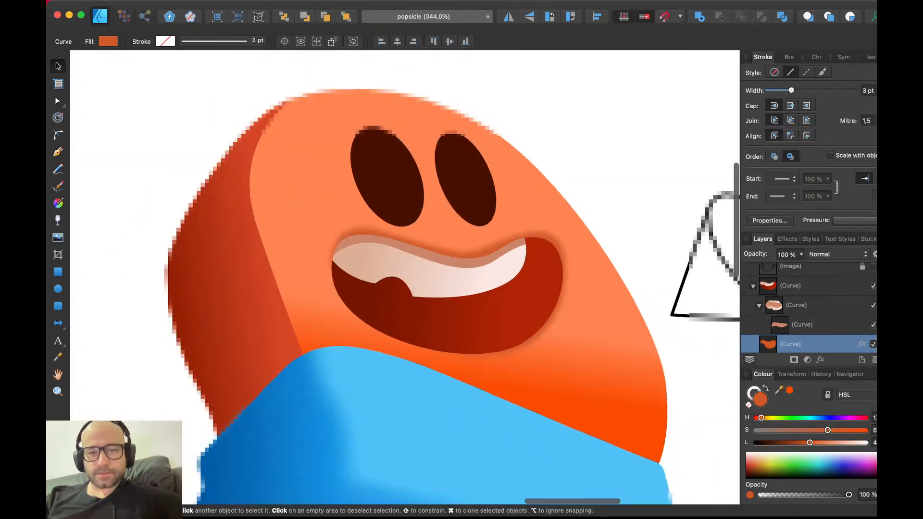
{"action": "left_click", "coordinate": [642, 185]}
{"action": "key", "text": "super+s"}
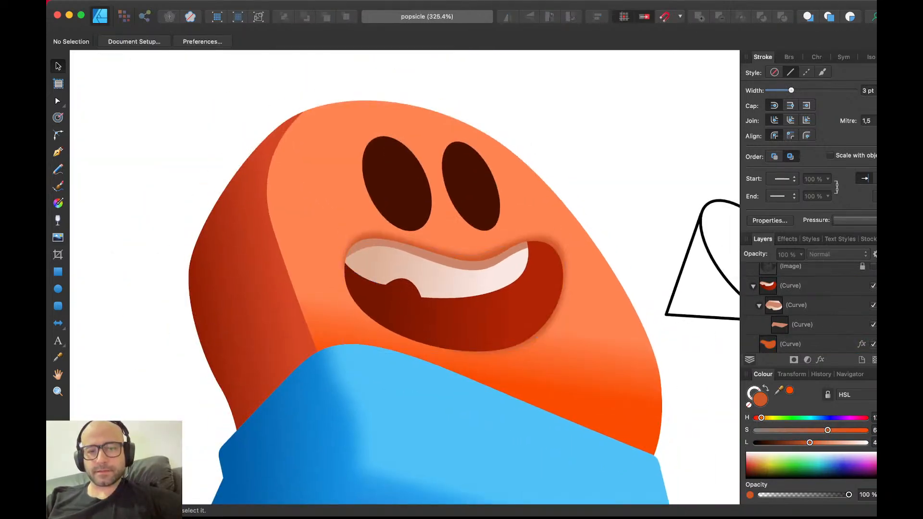
{"action": "left_click", "coordinate": [457, 318]}
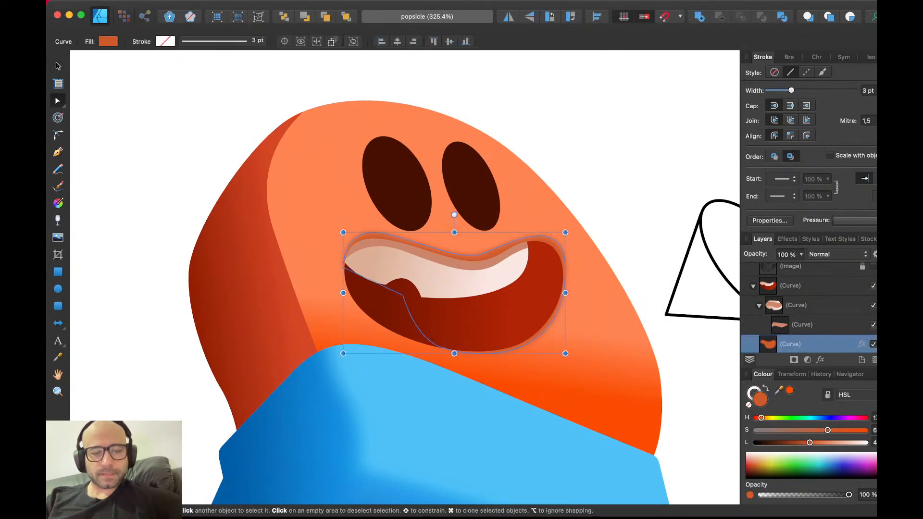
{"action": "key", "text": "Escape"}
- Cover the whole popsicle with a rectangle, desaturate its fill to neutral grey and set its blend mode to Colour
{"action": "scroll", "coordinate": [549, 242], "scroll_direction": "down", "scroll_amount": 5}
{"action": "scroll", "coordinate": [549, 242], "scroll_direction": "down", "scroll_amount": 3}
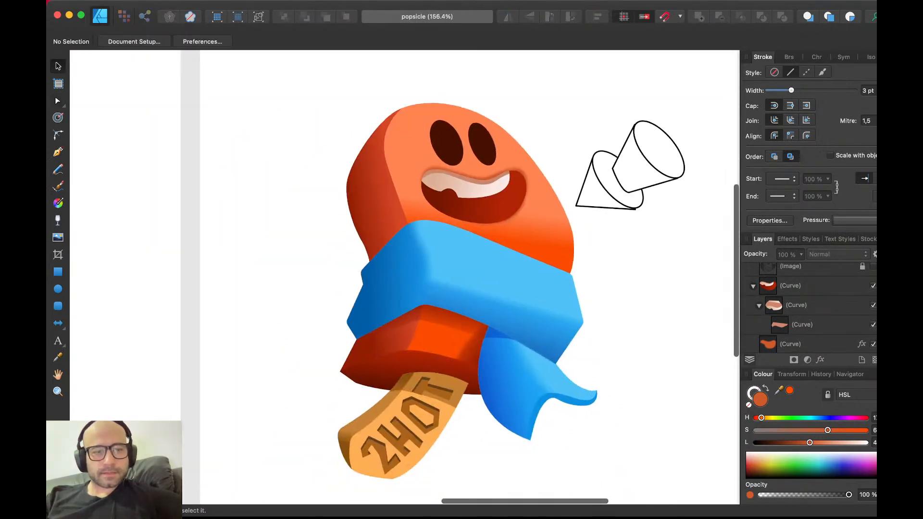
{"action": "key", "text": "m"}
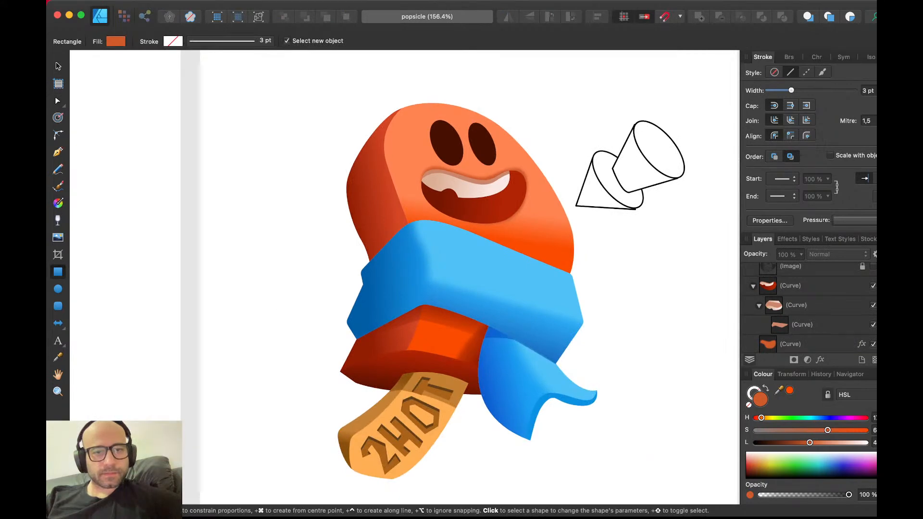
{"action": "mouse_move", "coordinate": [256, 74]}
{"action": "left_mouse_down"}
{"action": "mouse_move", "coordinate": [576, 478]}
{"action": "mouse_move", "coordinate": [625, 502]}
{"action": "left_mouse_up"}
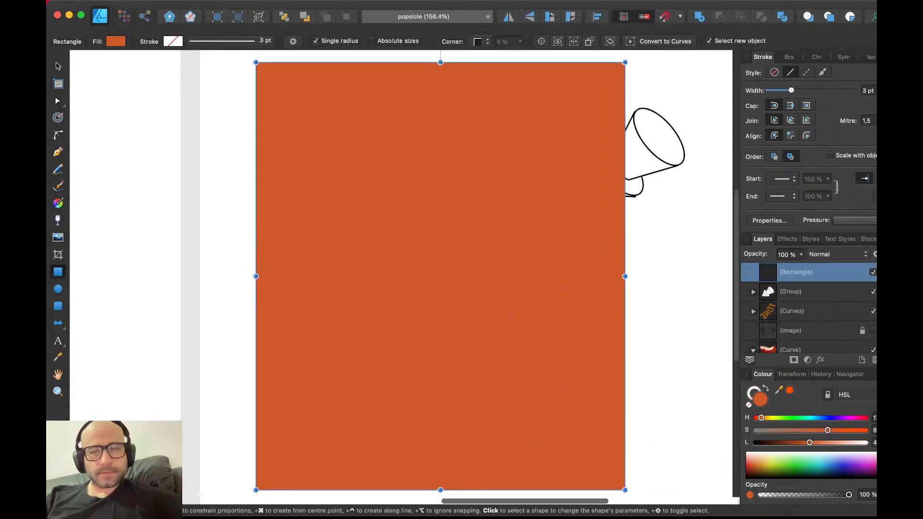
{"action": "left_click_drag", "start_coordinate": [828, 430], "coordinate": [755, 431]}
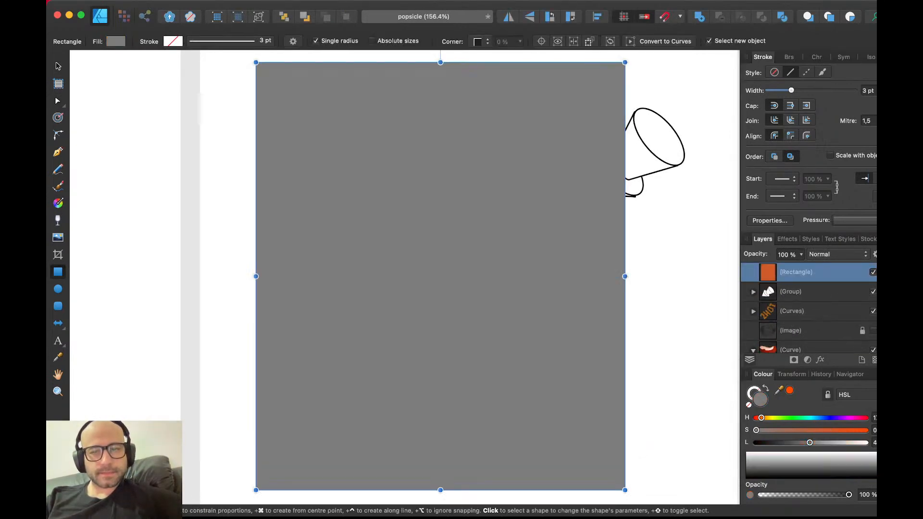
{"action": "key", "text": "shift+super+bracketleft"}
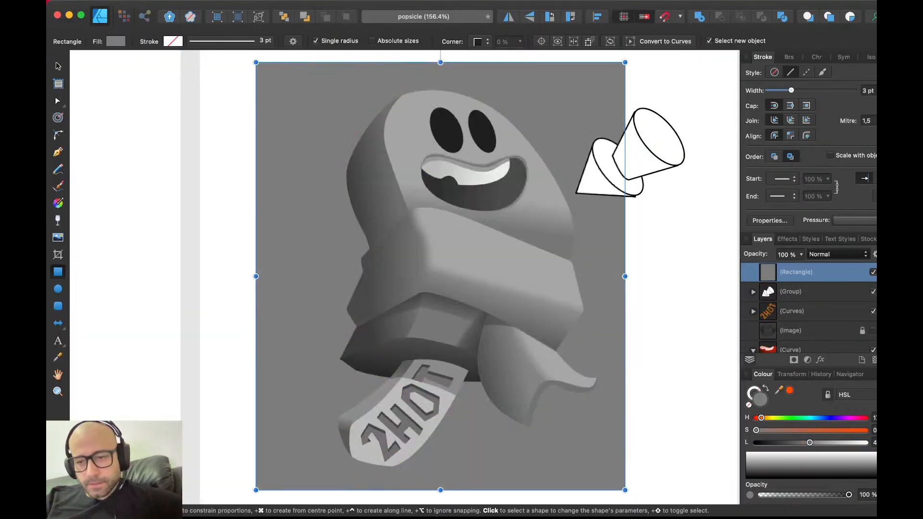
{"action": "left_click", "coordinate": [838, 254]}
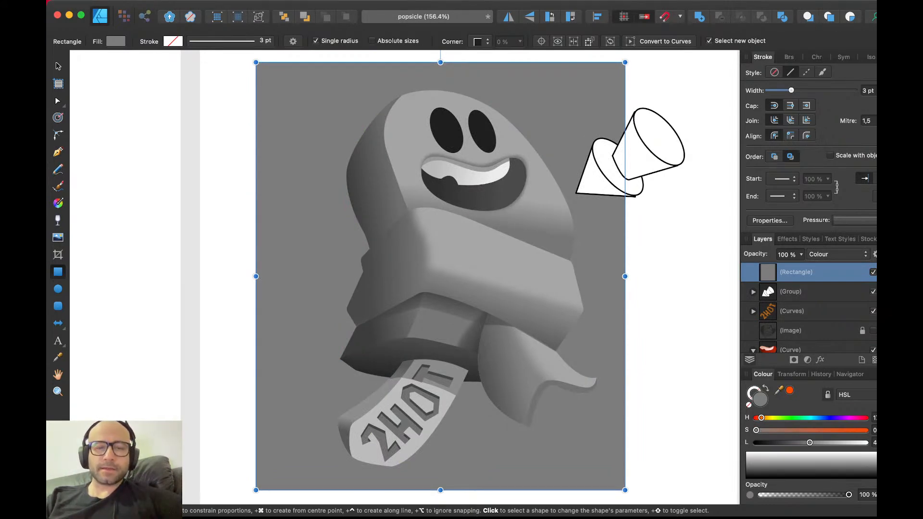
{"action": "key", "text": "v"}
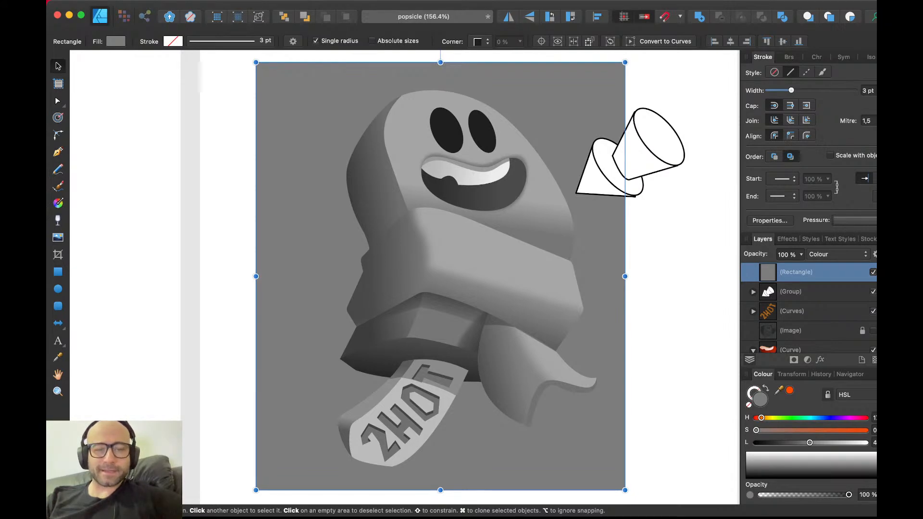
- Compare the artwork with and without the grey Colour overlay, and leave the overlay removed
{"action": "left_click_drag", "start_coordinate": [440, 276], "coordinate": [453, 274]}
{"action": "key", "text": "super+z"}
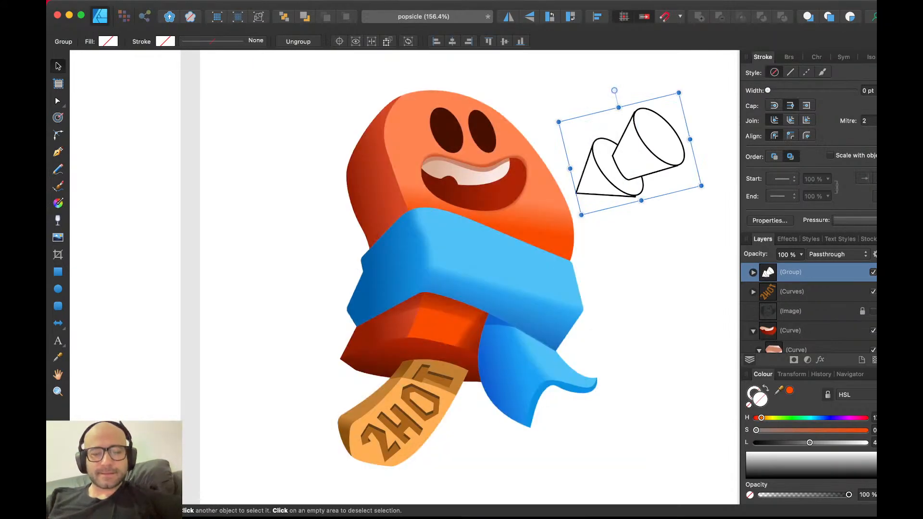
{"action": "key", "text": "super+shift+z"}
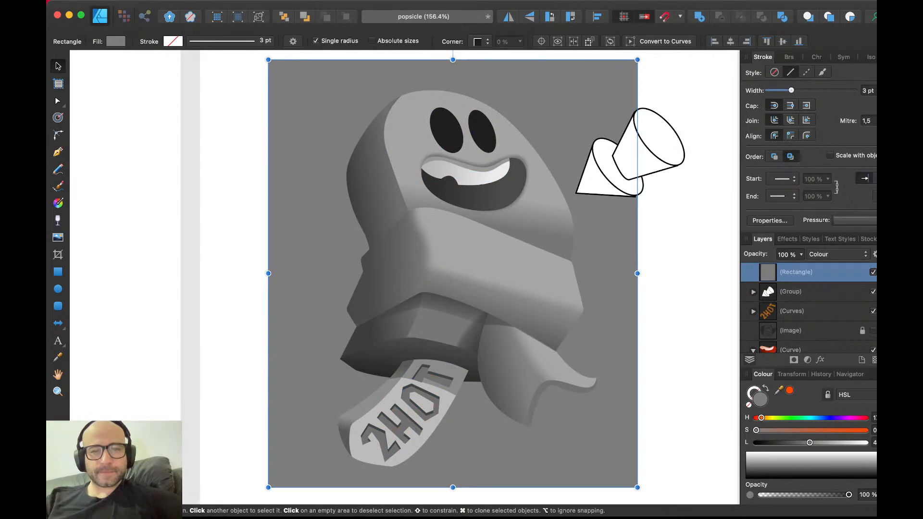
{"action": "key", "text": "super+z"}
{"action": "key", "text": "super+d"}
- Adjust the blurred rim around the mouth's upper edge to a more saturated orange, and deselect it
{"action": "scroll", "coordinate": [499, 201], "scroll_direction": "up", "scroll_amount": 5}
{"action": "scroll", "coordinate": [499, 201], "scroll_direction": "up", "scroll_amount": 2}
{"action": "left_click", "coordinate": [461, 198]}
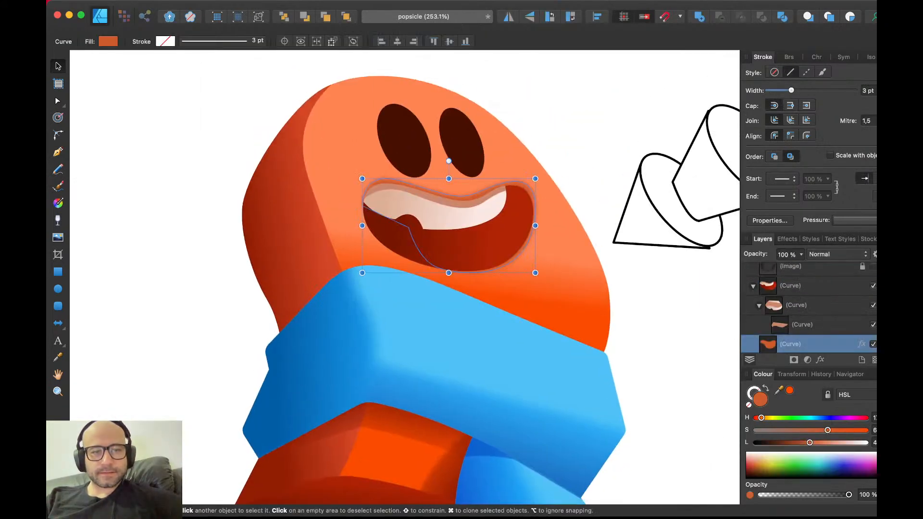
{"action": "scroll", "coordinate": [512, 180], "scroll_direction": "up", "scroll_amount": 3}
{"action": "left_click_drag", "start_coordinate": [828, 430], "coordinate": [847, 431]}
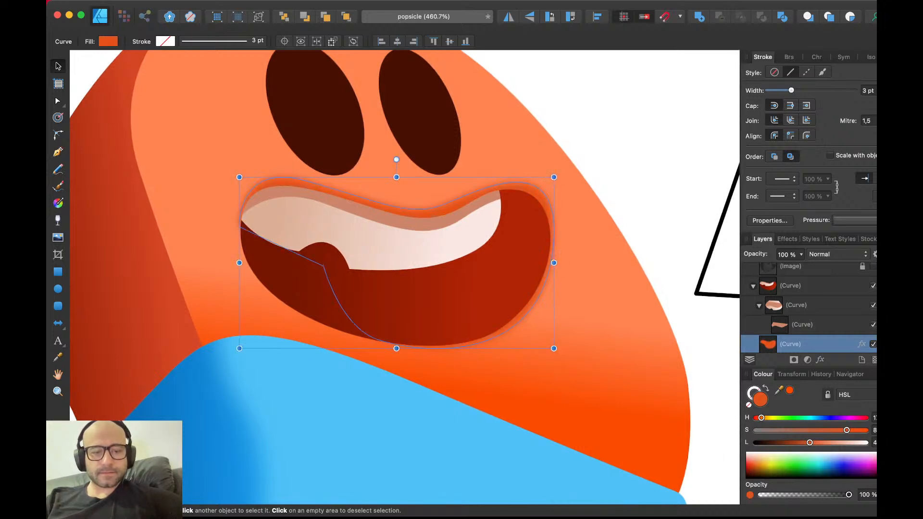
{"action": "key", "text": "Escape"}
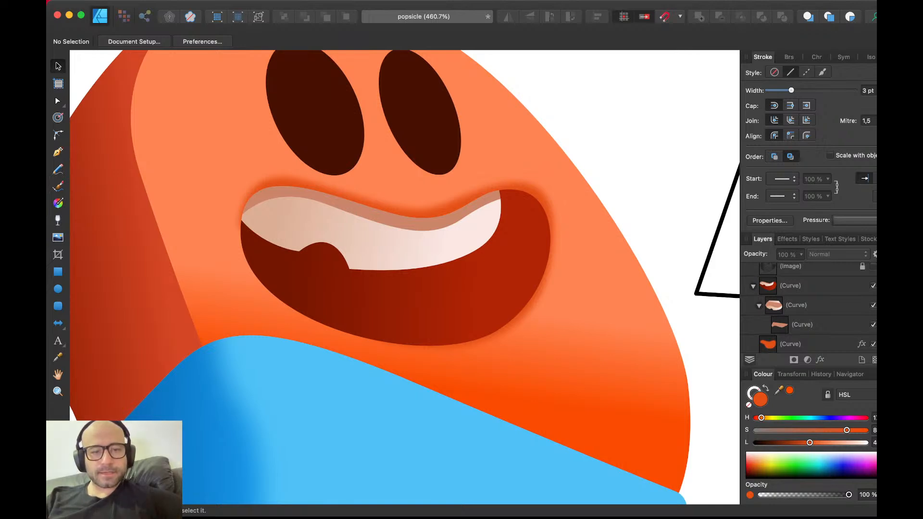
- Draw a closed Pen curve just outside the mouth's lower and left edges, cutting back across the teeth
{"action": "scroll", "coordinate": [404, 277], "scroll_direction": "right", "scroll_amount": 3}
{"action": "scroll", "coordinate": [404, 277], "scroll_direction": "down", "scroll_amount": 1}
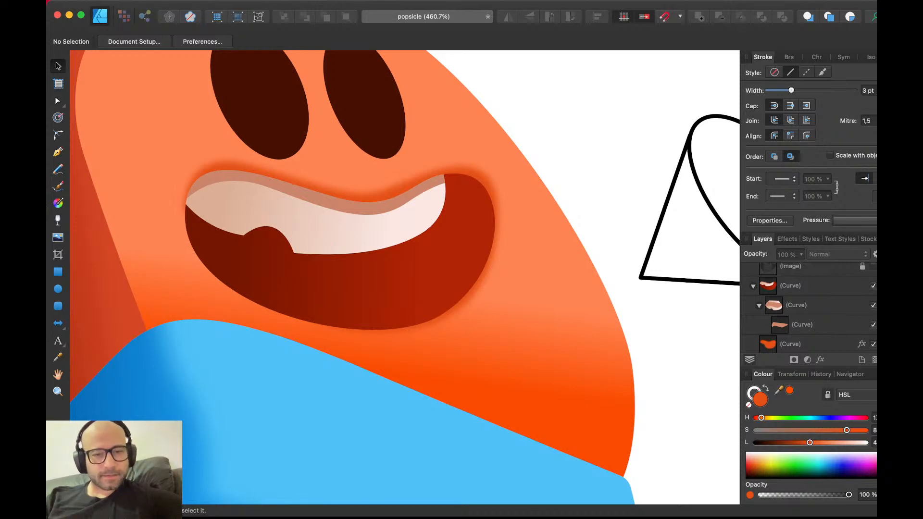
{"action": "key", "text": "p"}
{"action": "left_click", "coordinate": [448, 315]}
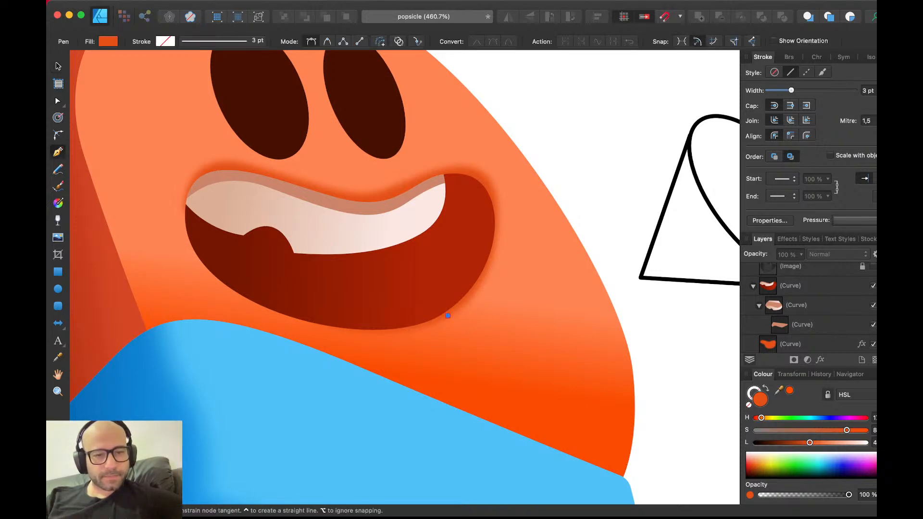
{"action": "left_click_drag", "start_coordinate": [352, 334], "coordinate": [275, 328]}
{"action": "left_click_drag", "start_coordinate": [178, 212], "coordinate": [170, 122]}
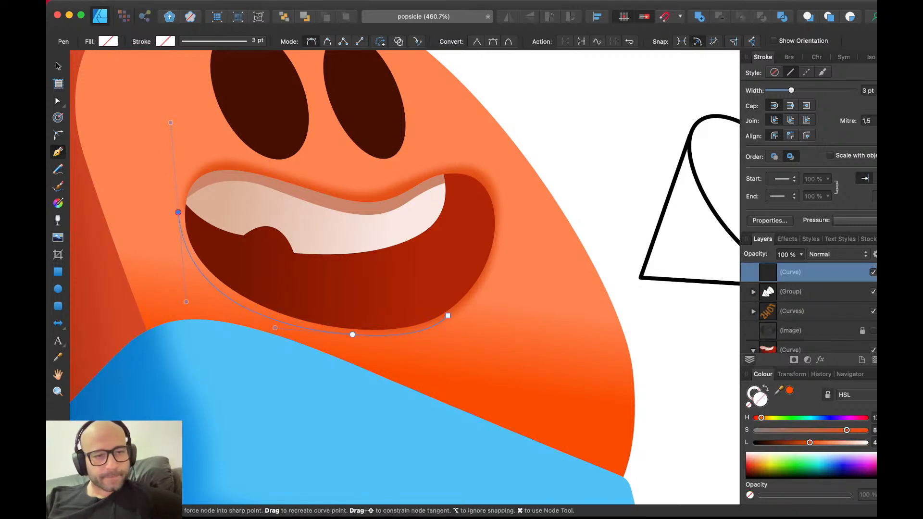
{"action": "left_click_drag", "start_coordinate": [217, 185], "coordinate": [246, 196]}
{"action": "left_click", "coordinate": [448, 316]}
- Fill the new lower mouth curve with the light orange sampled from the face and place it behind the mouth
{"action": "key", "text": "v"}
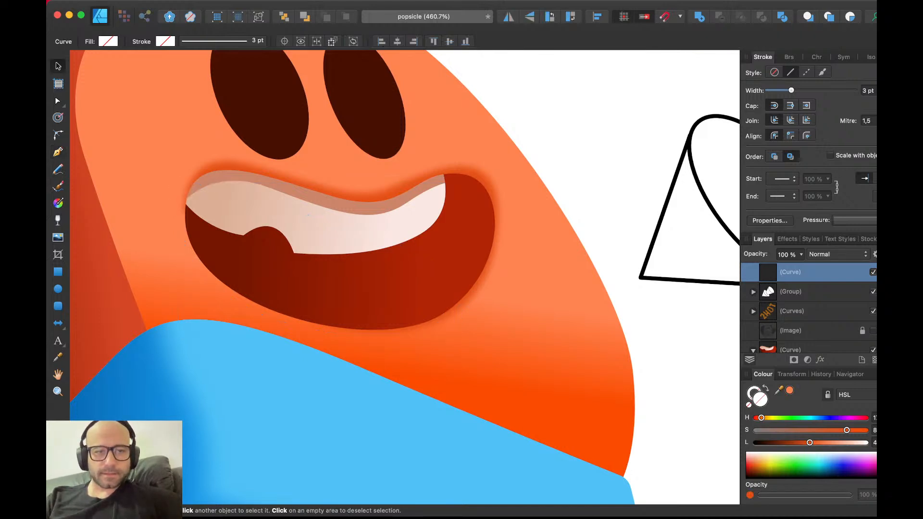
{"action": "left_click", "coordinate": [790, 390]}
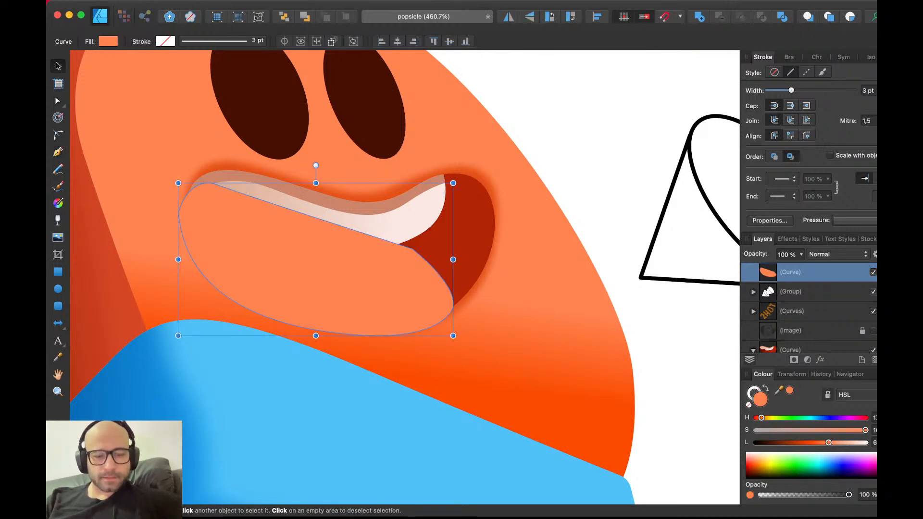
{"action": "key", "text": "super+x"}
{"action": "left_click", "coordinate": [375, 293]}
{"action": "key", "text": "super+v"}
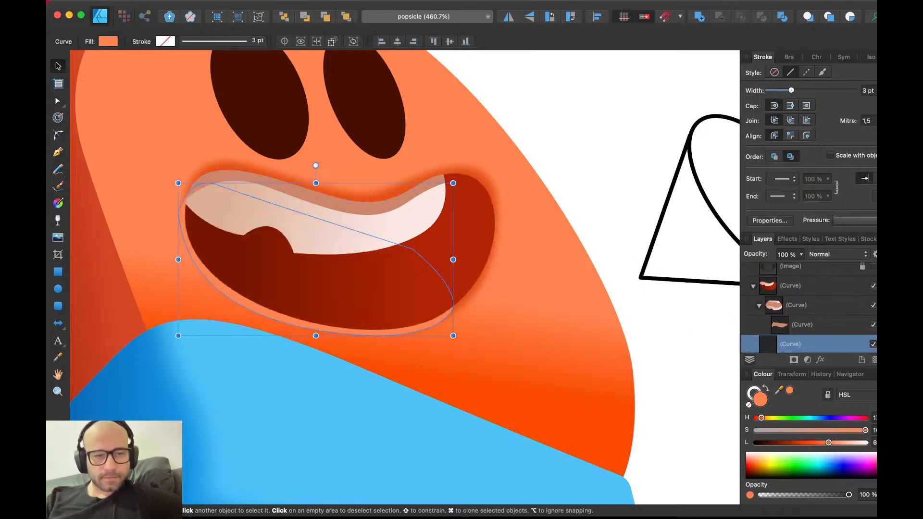
- Lighten and blur the highlight below the mouth, and fade it with a short diagonal linear transparency
{"action": "left_click_drag", "start_coordinate": [828, 443], "coordinate": [839, 443]}
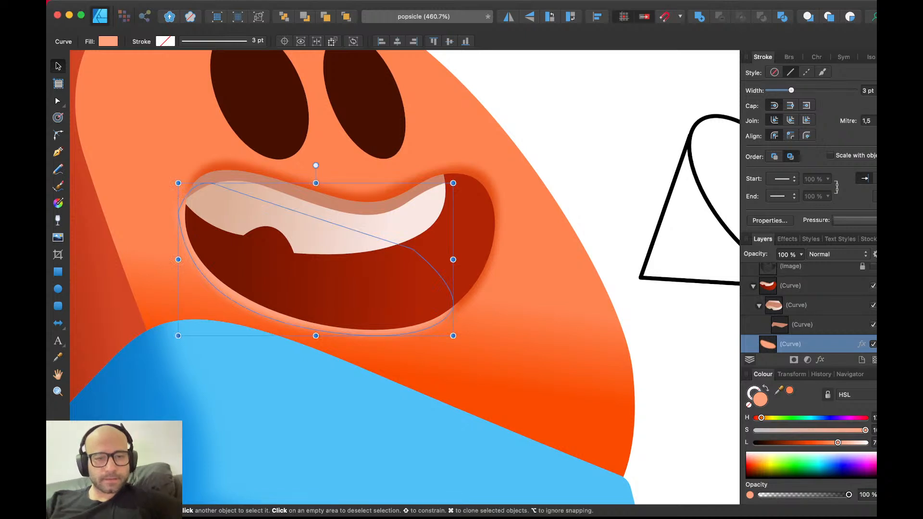
{"action": "key", "text": "y"}
{"action": "left_click_drag", "start_coordinate": [377, 244], "coordinate": [354, 273]}
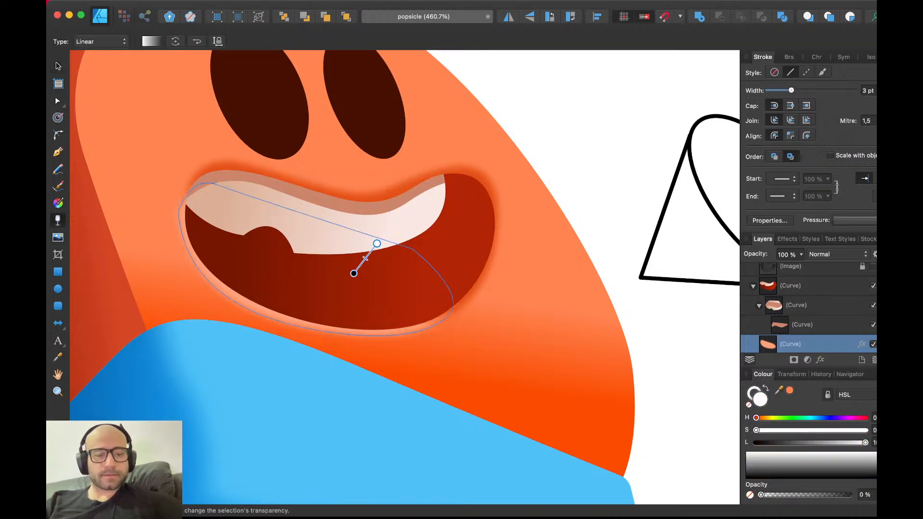
{"action": "key", "text": "v"}
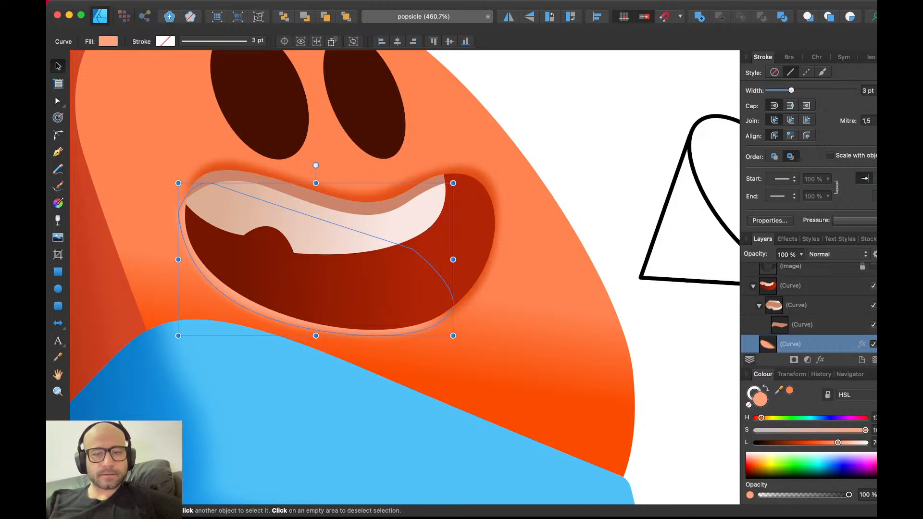
- Shift the hue of the highlight below the mouth slightly towards yellow, and deselect it
{"action": "left_click_drag", "start_coordinate": [761, 418], "coordinate": [764, 418]}
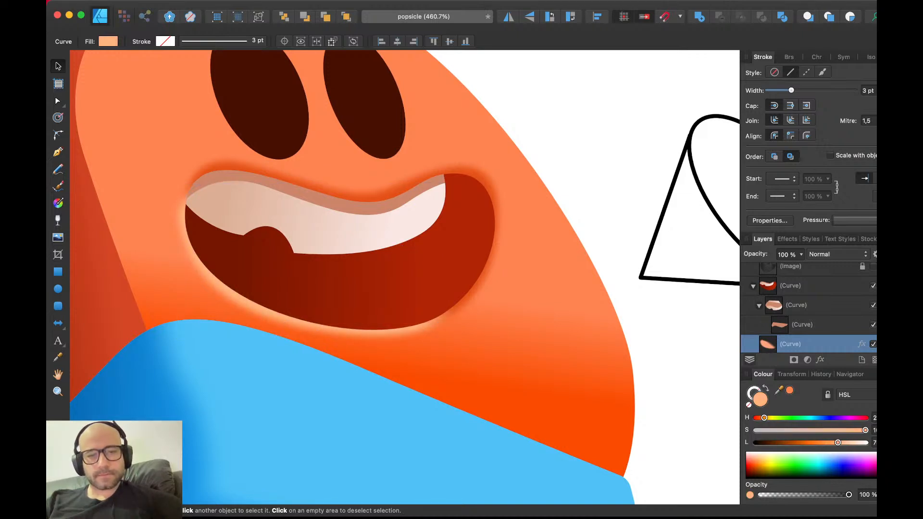
{"action": "scroll", "coordinate": [563, 356], "scroll_direction": "down", "scroll_amount": 6}
{"action": "scroll", "coordinate": [568, 349], "scroll_direction": "up", "scroll_amount": 3}
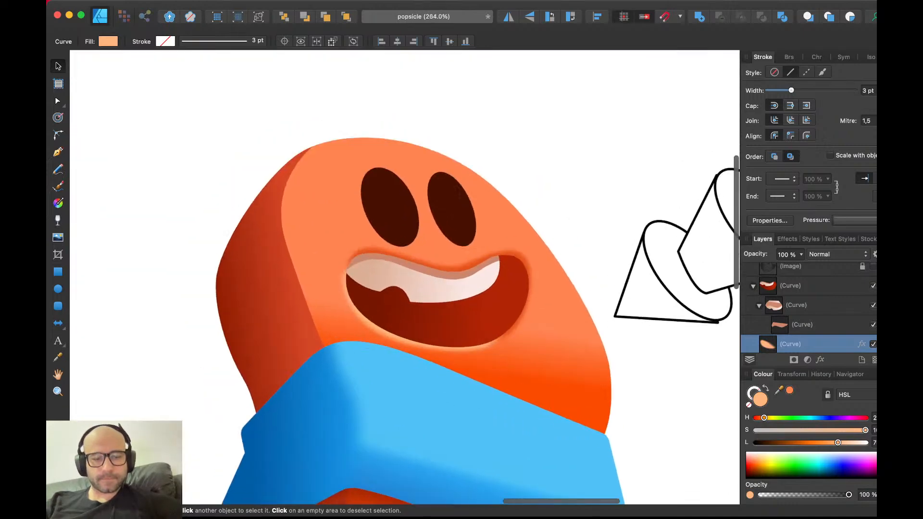
{"action": "scroll", "coordinate": [546, 322], "scroll_direction": "up", "scroll_amount": 2}
{"action": "key", "text": "super+d"}
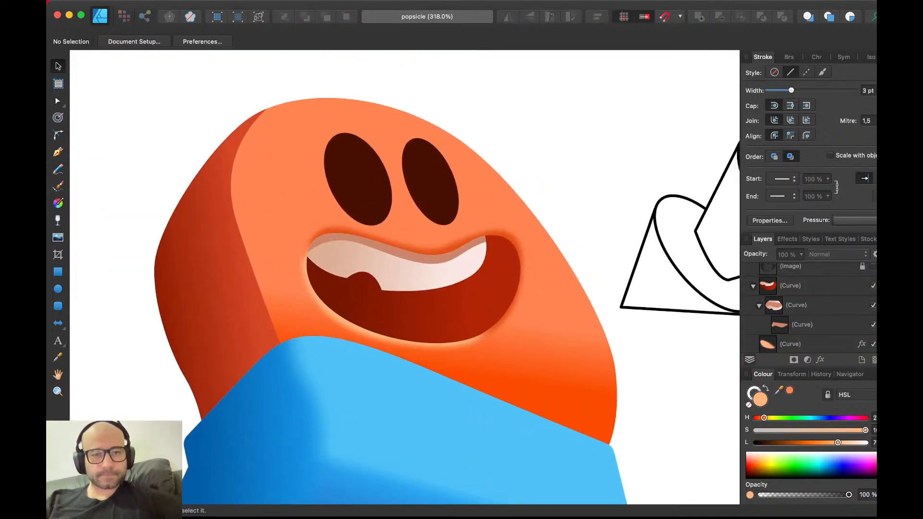
- Darken the light upper stop of the face's linear gradient slightly and shift its hue towards yellow-orange
{"action": "scroll", "coordinate": [456, 260], "scroll_direction": "down", "scroll_amount": 5}
{"action": "scroll", "coordinate": [455, 260], "scroll_direction": "up", "scroll_amount": 2}
{"action": "left_click", "coordinate": [483, 226]}
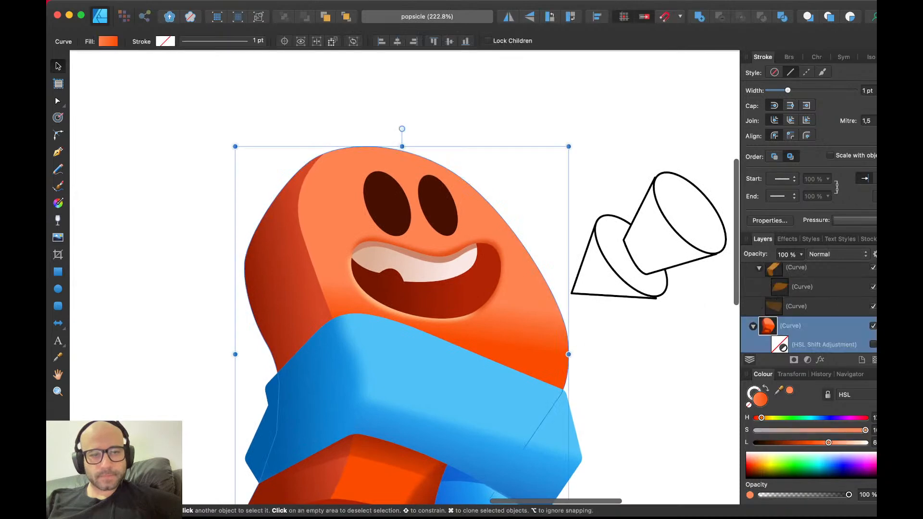
{"action": "key", "text": "a"}
{"action": "key", "text": "v"}
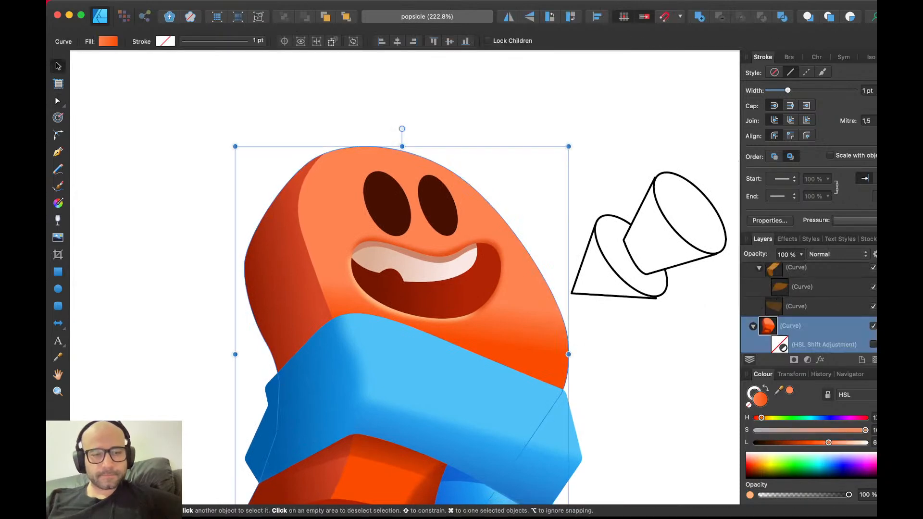
{"action": "key", "text": "g"}
{"action": "left_click", "coordinate": [461, 298]}
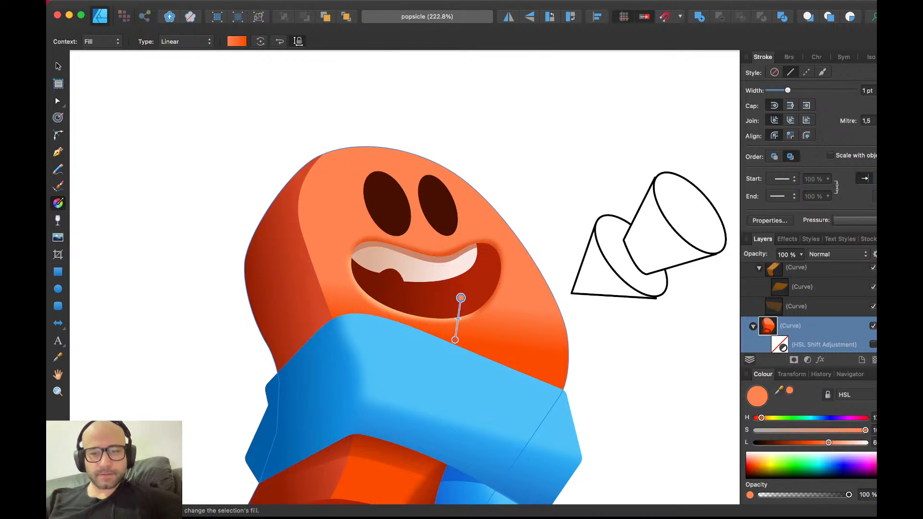
{"action": "left_click_drag", "start_coordinate": [828, 443], "coordinate": [824, 443]}
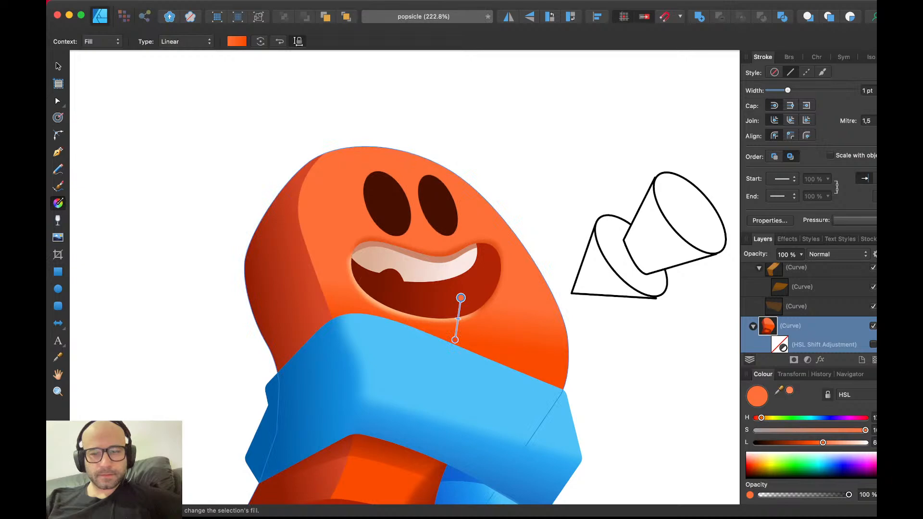
{"action": "left_click_drag", "start_coordinate": [761, 417], "coordinate": [764, 418]}
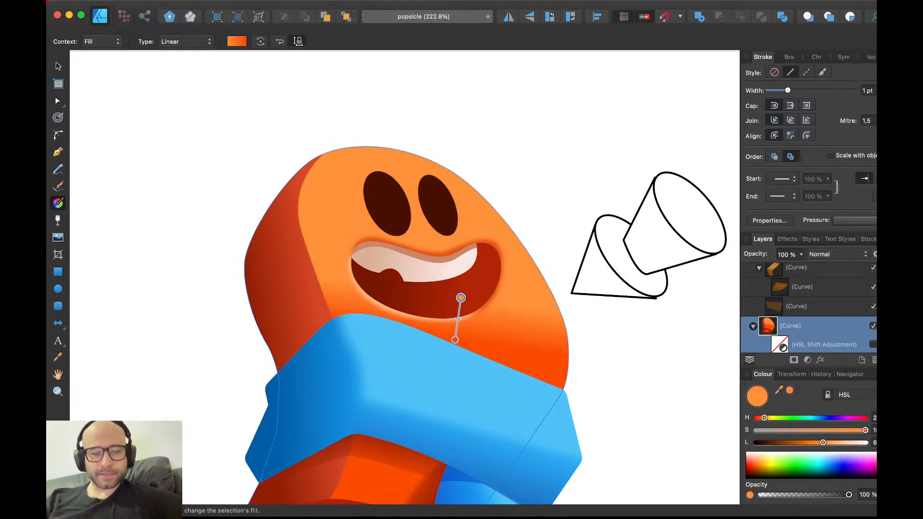
- Undo and redo the face's colour changes to compare both versions, and deselect the face
{"action": "key", "text": "v"}
{"action": "key", "text": "super+z"}
{"action": "key", "text": "super+z"}
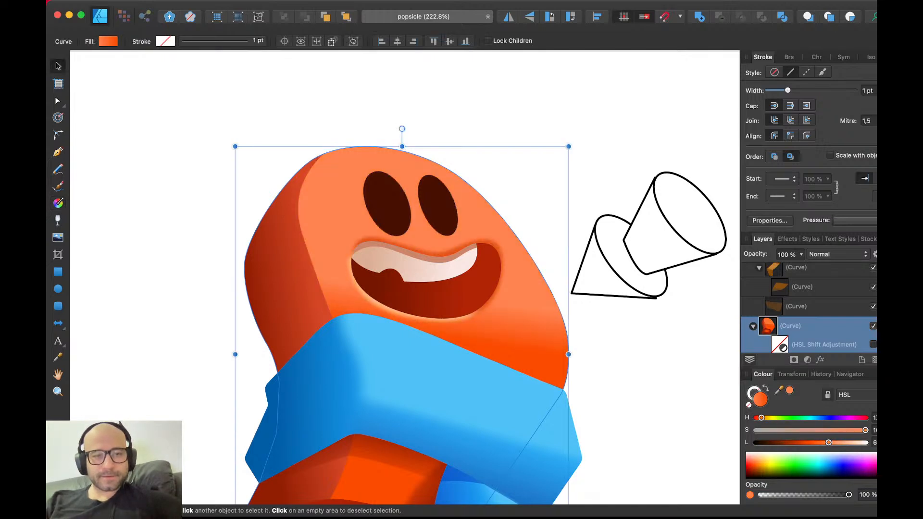
{"action": "key", "text": "super+shift+z"}
{"action": "key", "text": "super+shift+z"}
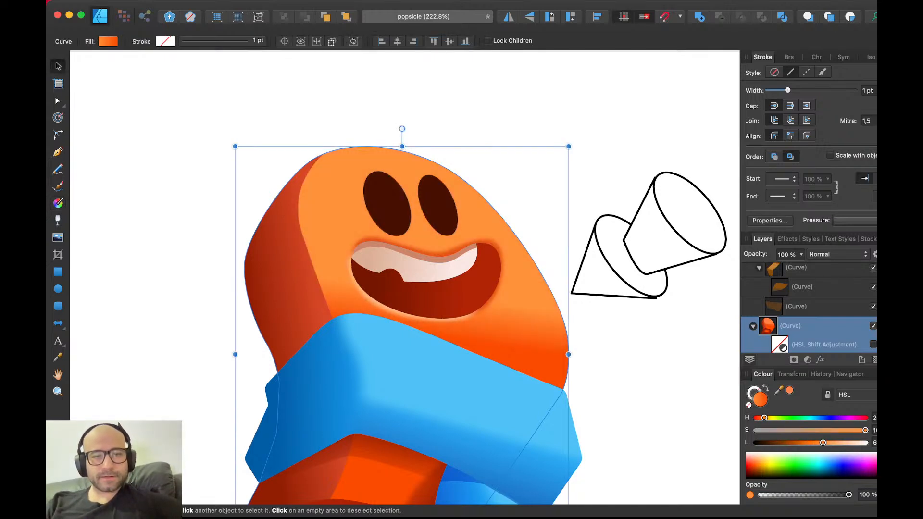
{"action": "left_click", "coordinate": [604, 371]}
- Compare the recoloured character with the flat version on the neighbouring artboard, and save the document
{"action": "scroll", "coordinate": [604, 372], "scroll_direction": "down", "scroll_amount": 5}
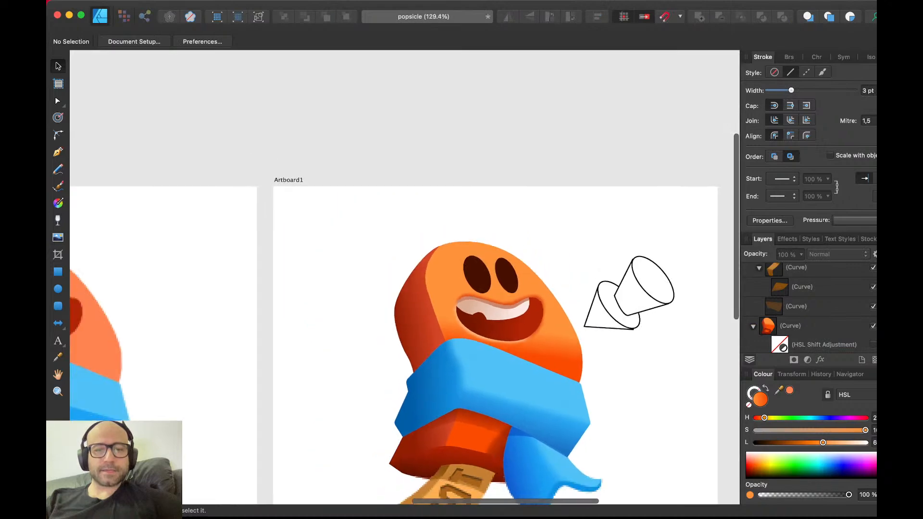
{"action": "scroll", "coordinate": [604, 371], "scroll_direction": "up", "scroll_amount": 4}
{"action": "scroll", "coordinate": [404, 279], "scroll_direction": "down", "scroll_amount": 2}
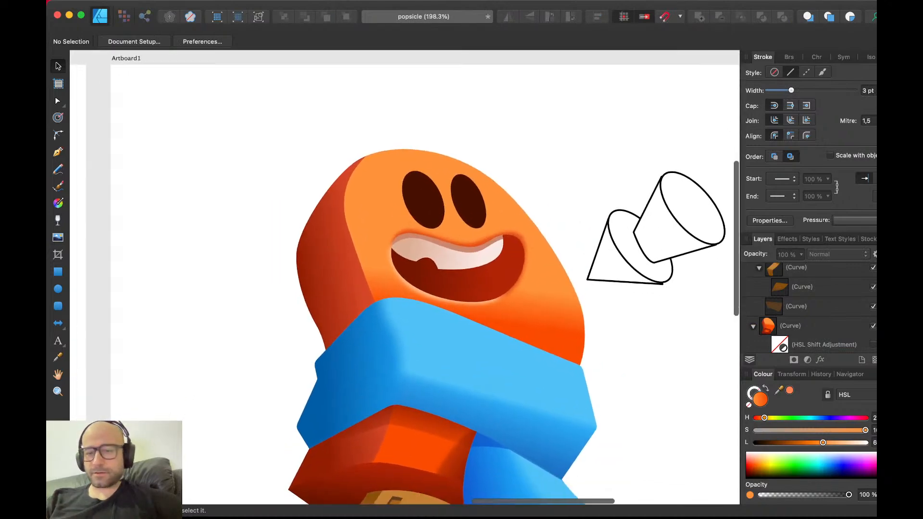
{"action": "scroll", "coordinate": [404, 279], "scroll_direction": "left", "scroll_amount": 12}
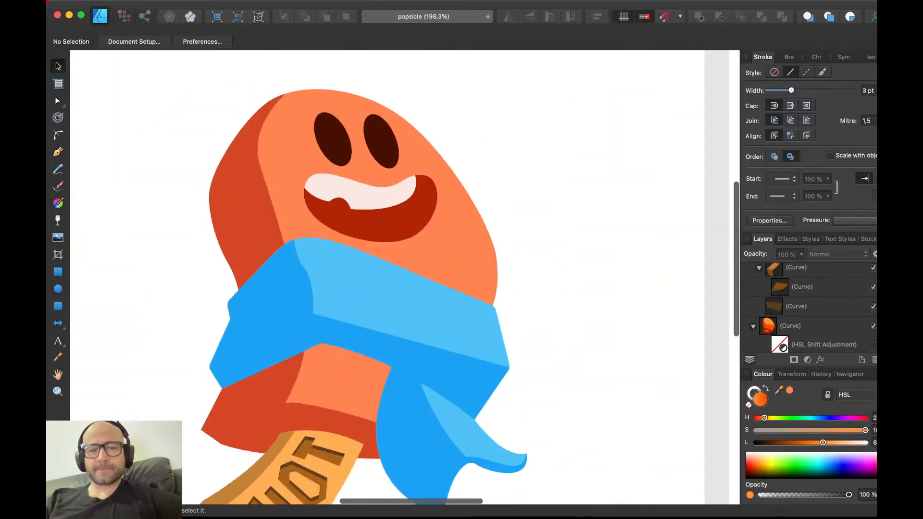
{"action": "scroll", "coordinate": [403, 279], "scroll_direction": "right", "scroll_amount": 10}
{"action": "scroll", "coordinate": [404, 278], "scroll_direction": "right", "scroll_amount": 5}
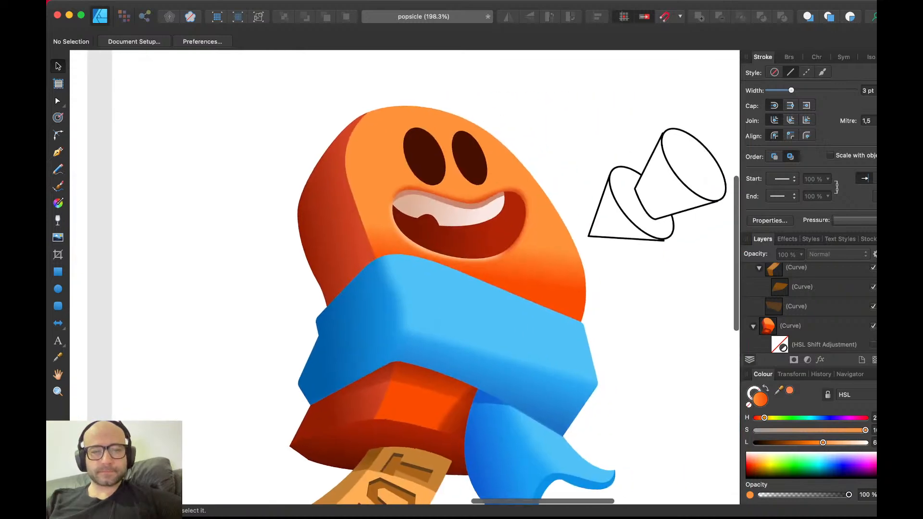
{"action": "key", "text": "super+s"}
- Tilt the face's linear gradient slightly by shifting its light-orange end to the right, and deselect the face
{"action": "double_click", "coordinate": [534, 260]}
{"action": "key", "text": "v"}
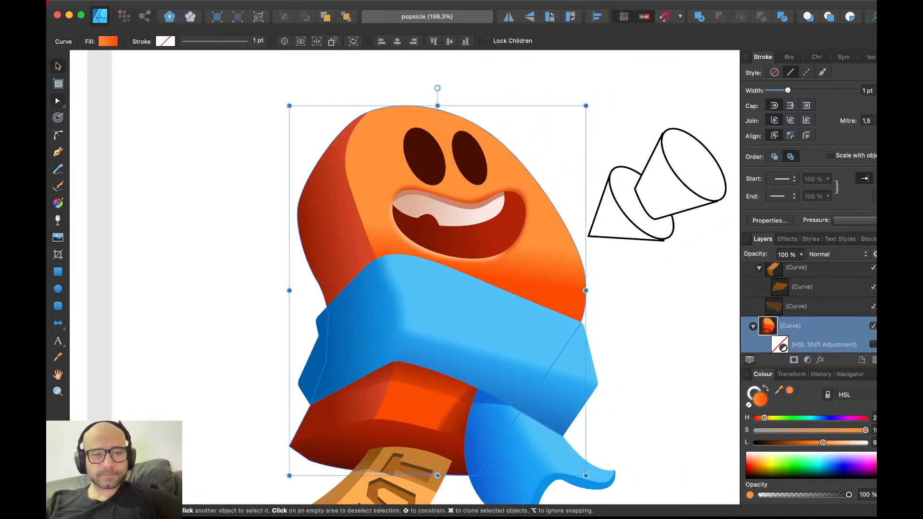
{"action": "key", "text": "g"}
{"action": "left_click_drag", "start_coordinate": [489, 240], "coordinate": [495, 239]}
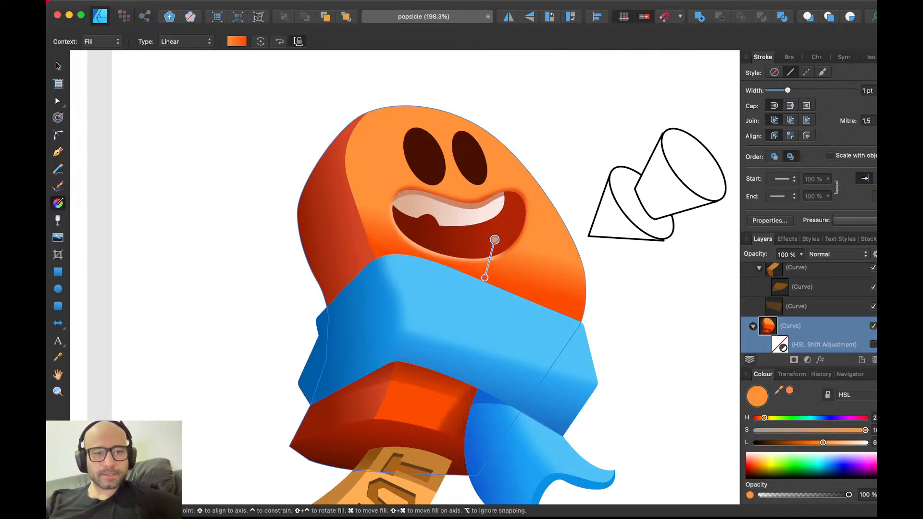
{"action": "key", "text": "v"}
{"action": "key", "text": "super+d"}
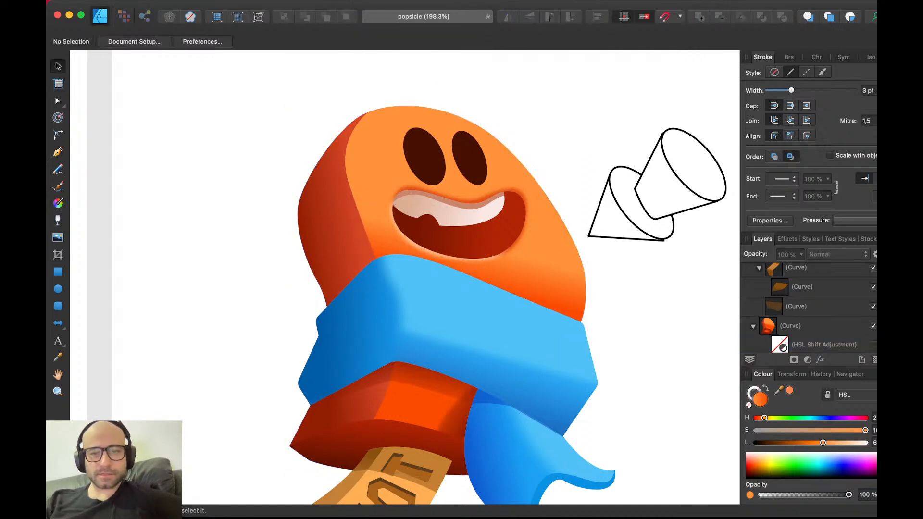
- Soften the shadow curve nested in the teeth with a blur, deselect it and save the document
{"action": "scroll", "coordinate": [499, 216], "scroll_direction": "up", "scroll_amount": 5}
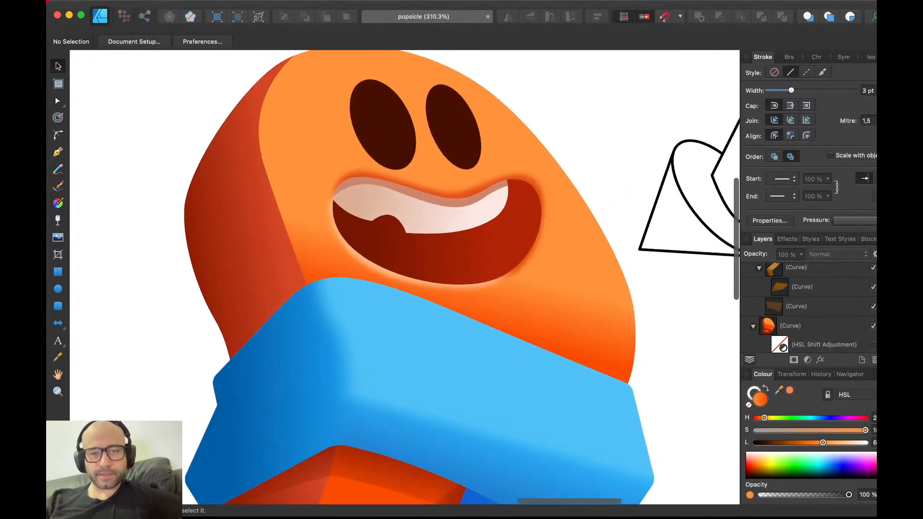
{"action": "scroll", "coordinate": [486, 255], "scroll_direction": "up", "scroll_amount": 3}
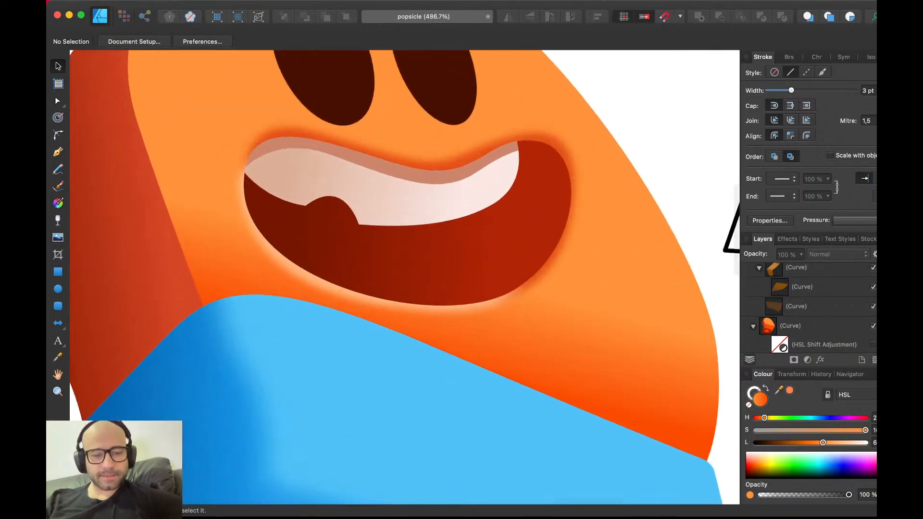
{"action": "left_click", "coordinate": [483, 256]}
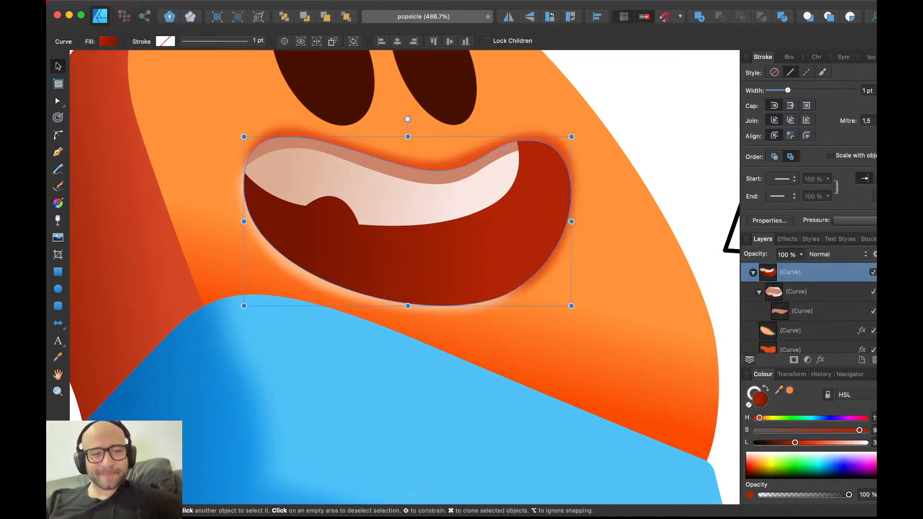
{"action": "key", "text": "Escape"}
{"action": "scroll", "coordinate": [483, 256], "scroll_direction": "right", "scroll_amount": 2}
{"action": "scroll", "coordinate": [484, 256], "scroll_direction": "up", "scroll_amount": 1}
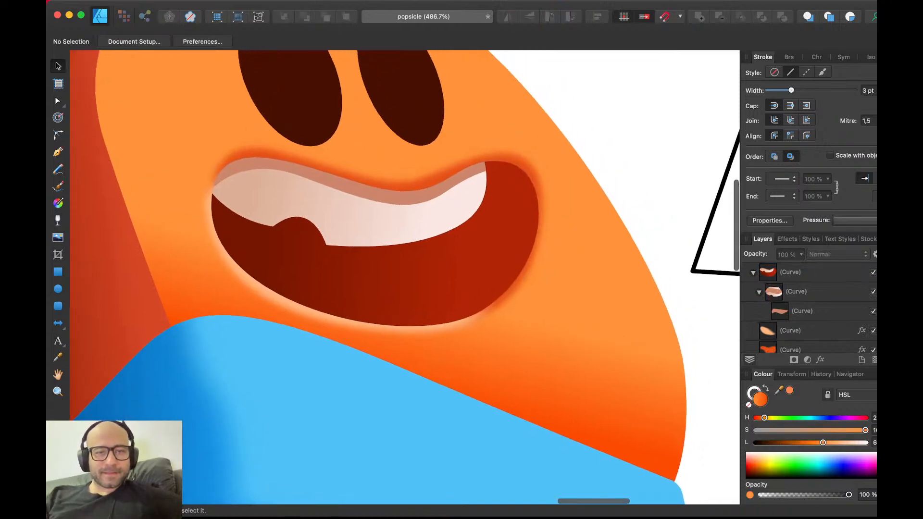
{"action": "left_click", "coordinate": [483, 262]}
{"action": "left_click", "coordinate": [796, 291]}
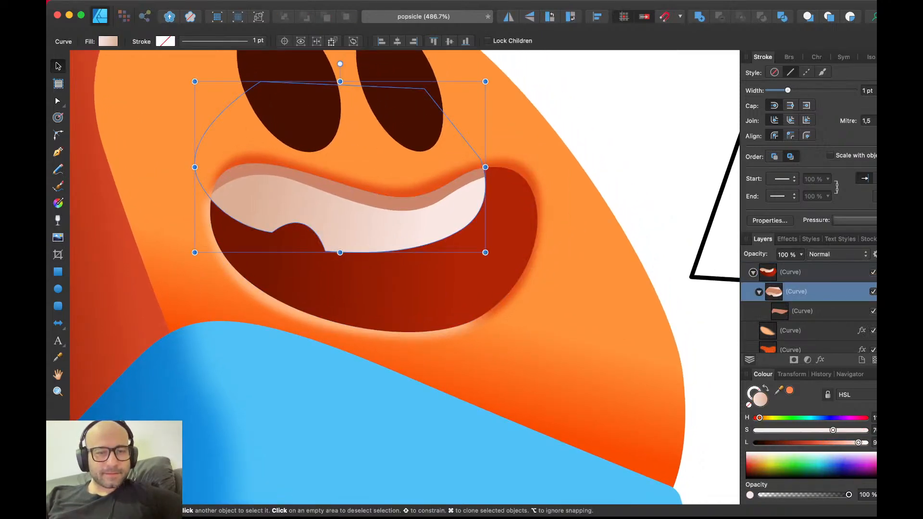
{"action": "left_click", "coordinate": [802, 311]}
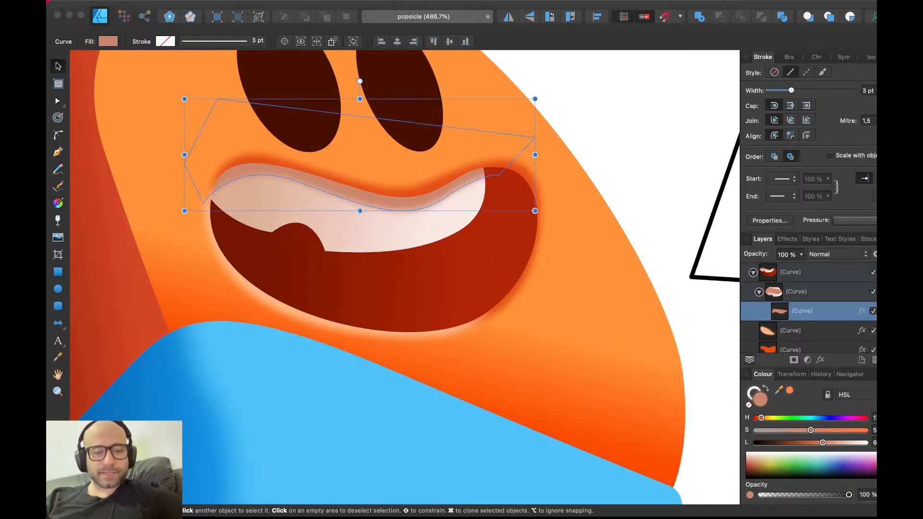
{"action": "key", "text": "g"}
{"action": "key", "text": "v"}
{"action": "key", "text": "super+d"}
{"action": "key", "text": "super+s"}
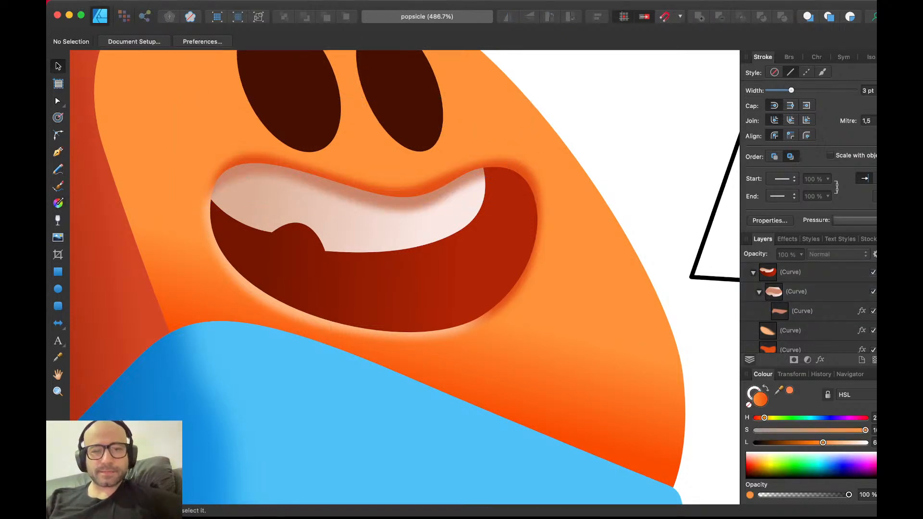
- Examine the shading of the face, mouth and scarf in closer and wider views
{"action": "scroll", "coordinate": [557, 216], "scroll_direction": "down", "scroll_amount": 2}
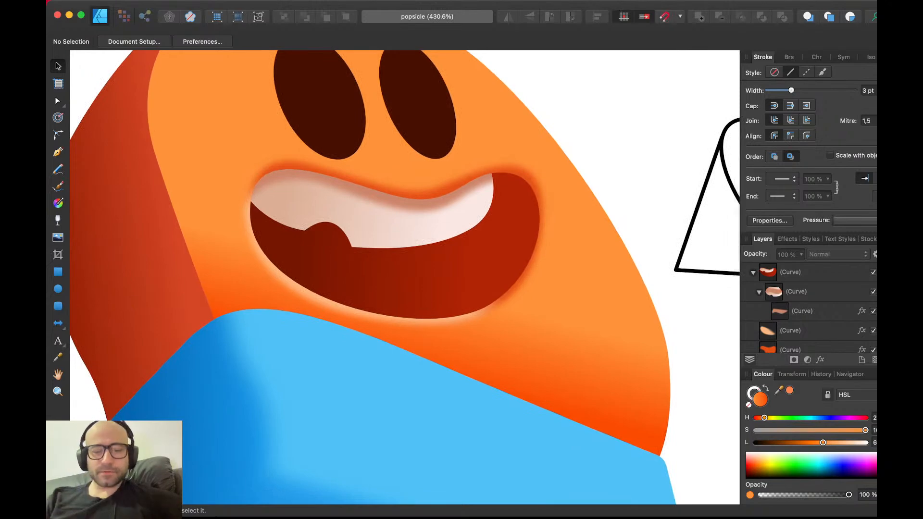
{"action": "scroll", "coordinate": [606, 193], "scroll_direction": "down", "scroll_amount": 3}
{"action": "scroll", "coordinate": [405, 277], "scroll_direction": "right", "scroll_amount": 1}
{"action": "scroll", "coordinate": [405, 277], "scroll_direction": "up", "scroll_amount": 1}
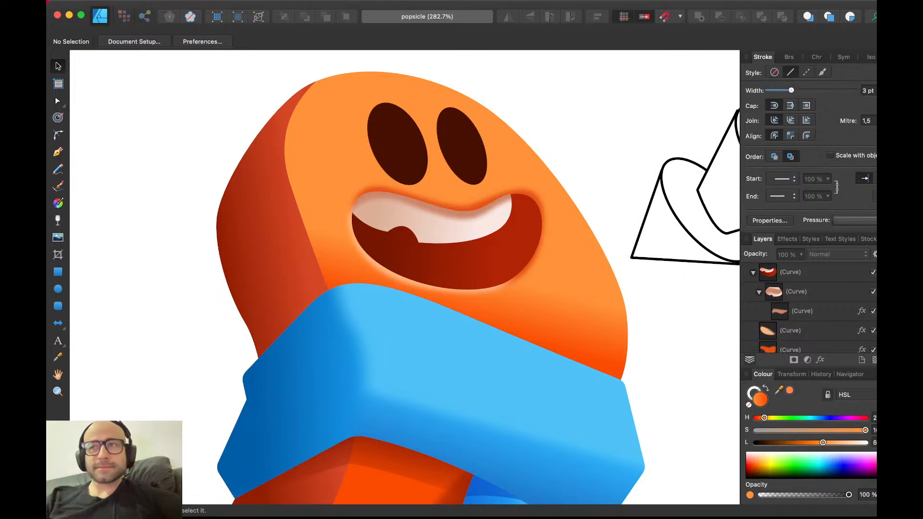
{"action": "scroll", "coordinate": [455, 236], "scroll_direction": "down", "scroll_amount": 3}
{"action": "scroll", "coordinate": [455, 236], "scroll_direction": "down", "scroll_amount": 1}
{"action": "scroll", "coordinate": [455, 236], "scroll_direction": "right", "scroll_amount": 1}
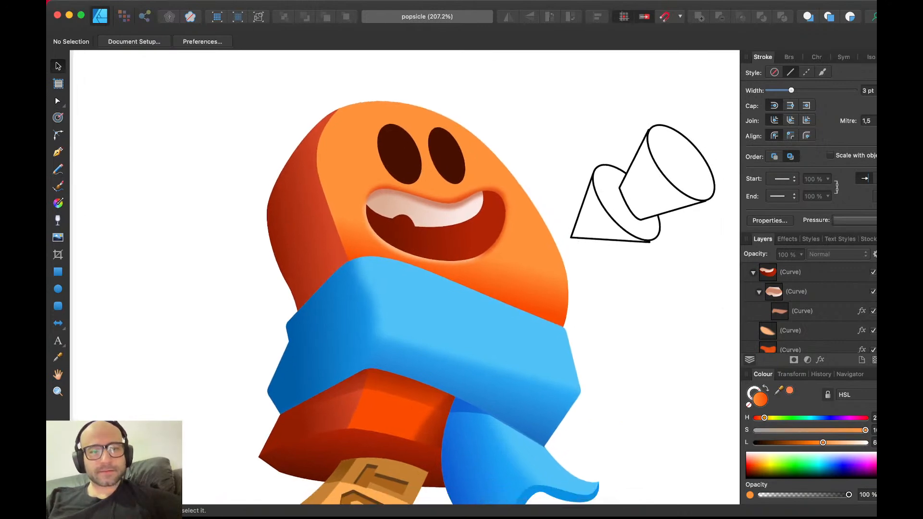
{"action": "key", "text": "super+Tab"}
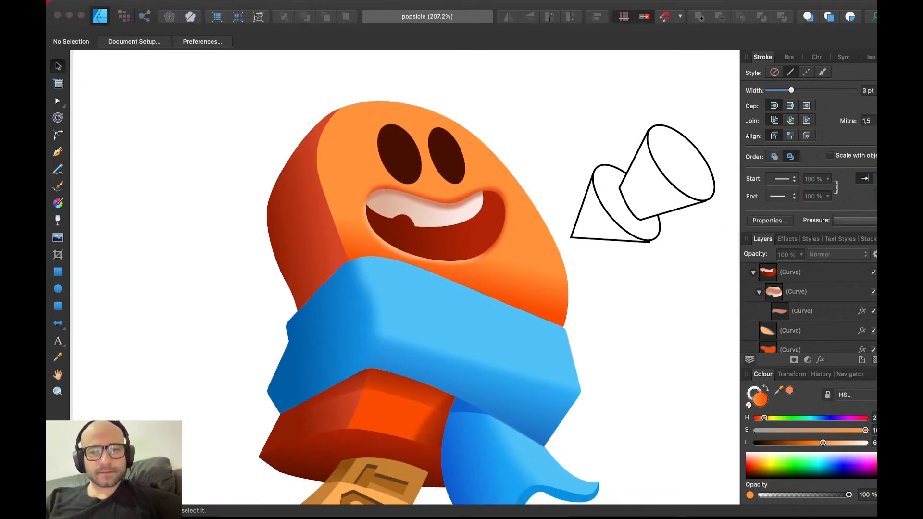
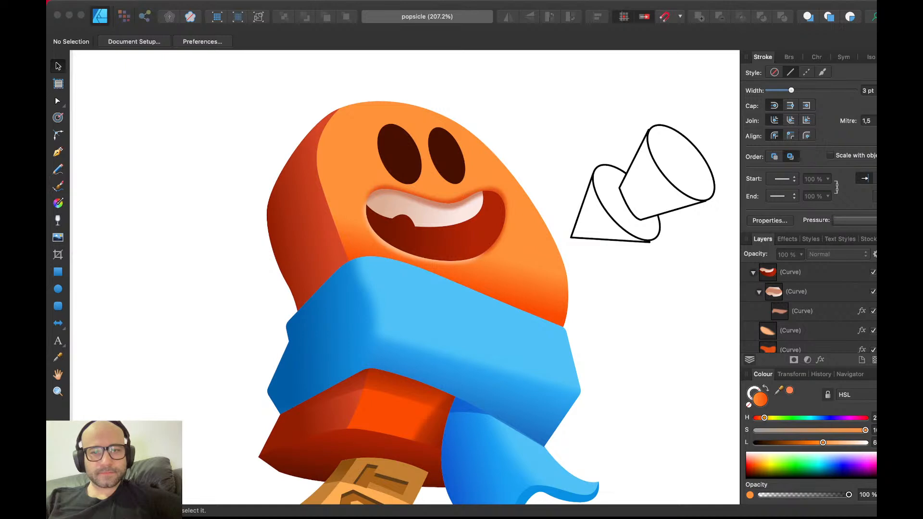
{"action": "key", "text": "super+Tab"}
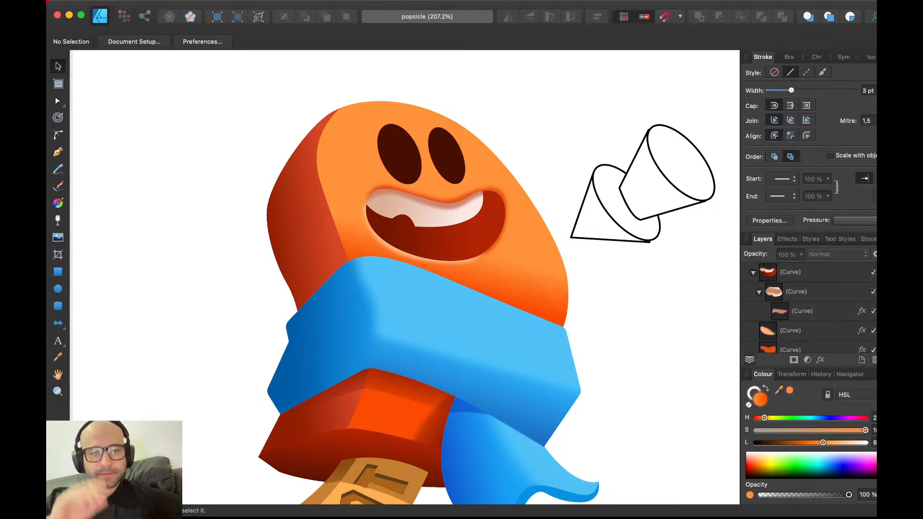
- Change the dark stop of the mouth's linear gradient to a purer, slightly lighter red, deselect the mouth and save
{"action": "scroll", "coordinate": [385, 207], "scroll_direction": "up", "scroll_amount": 5}
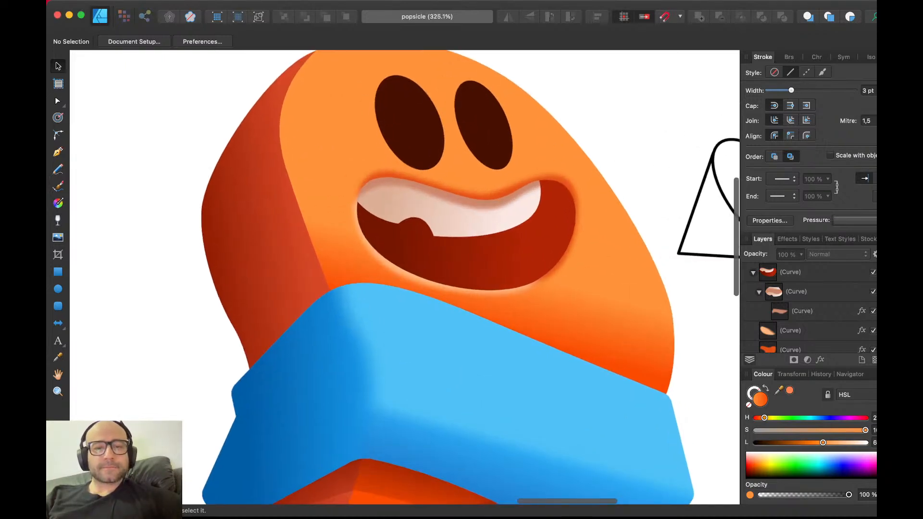
{"action": "scroll", "coordinate": [385, 206], "scroll_direction": "up", "scroll_amount": 1}
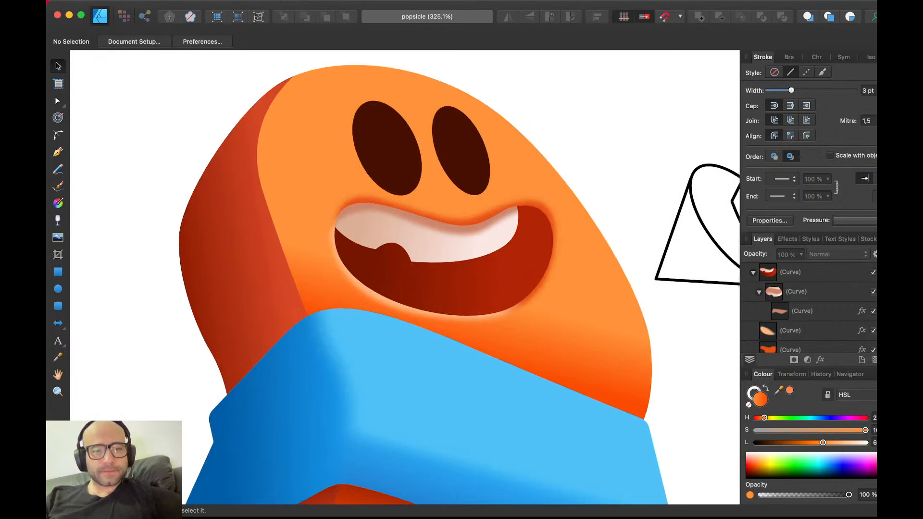
{"action": "left_click", "coordinate": [457, 288]}
{"action": "key", "text": "g"}
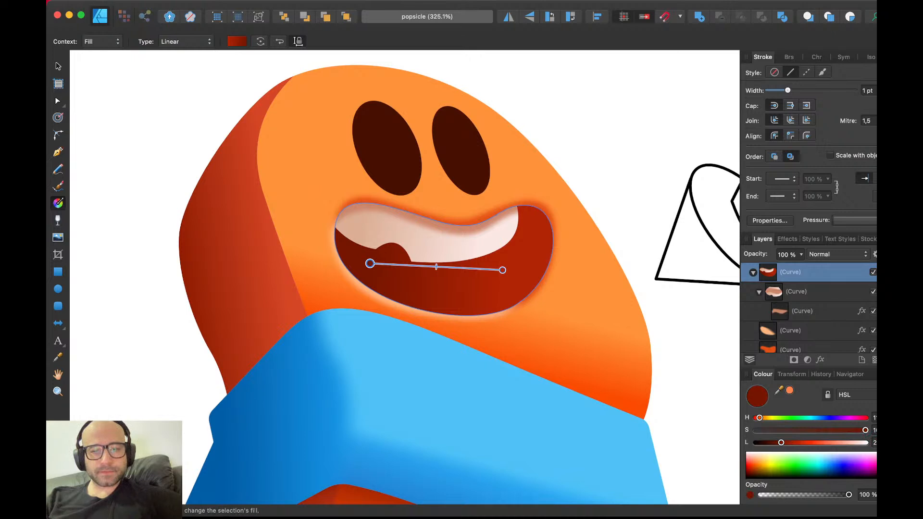
{"action": "left_click_drag", "start_coordinate": [759, 418], "coordinate": [787, 443]}
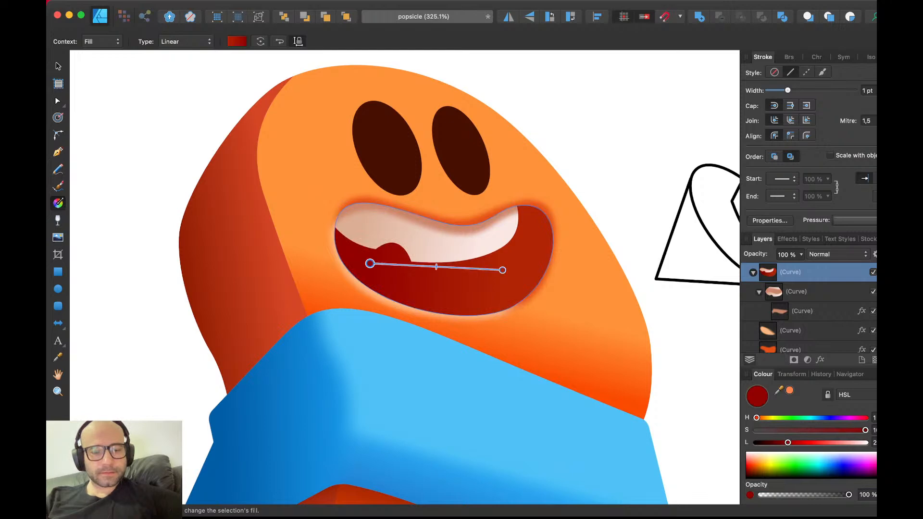
{"action": "key", "text": "v"}
{"action": "key", "text": "super+d"}
{"action": "key", "text": "super+s"}
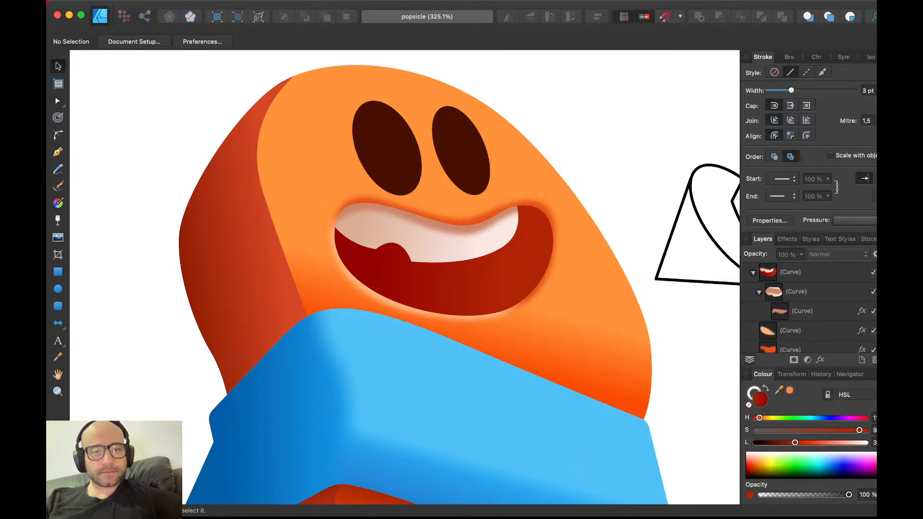
- Draw an open curve from the head's upper corner across the right eye and mouth to below the scarf, with a black 3 pt stroke
{"action": "key", "text": "p"}
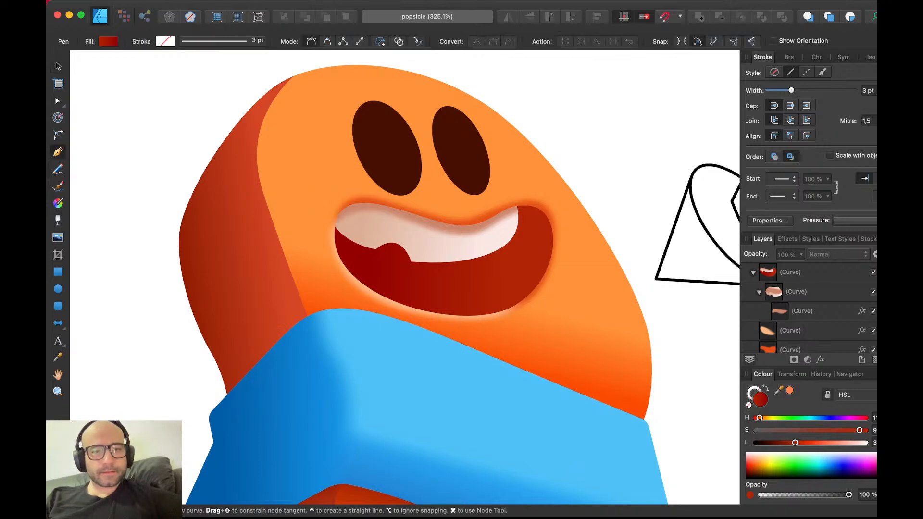
{"action": "scroll", "coordinate": [475, 160], "scroll_direction": "down", "scroll_amount": 4}
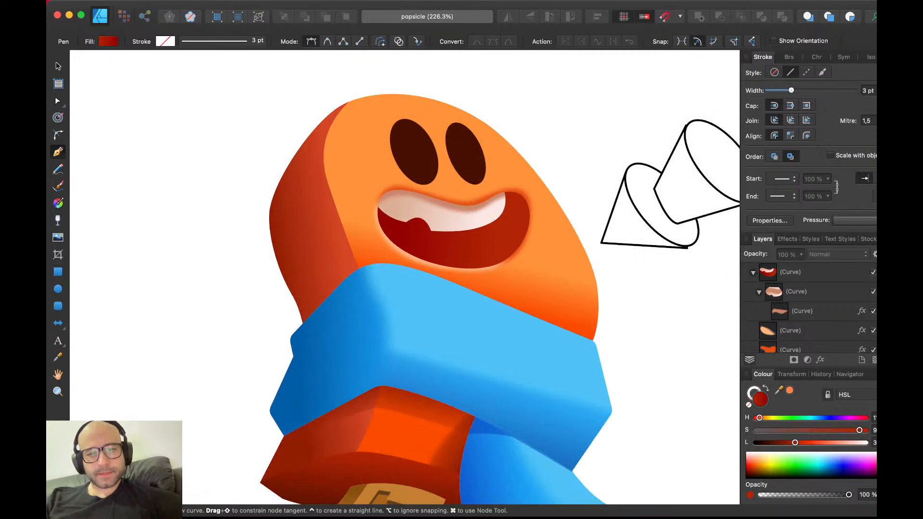
{"action": "left_click", "coordinate": [349, 101]}
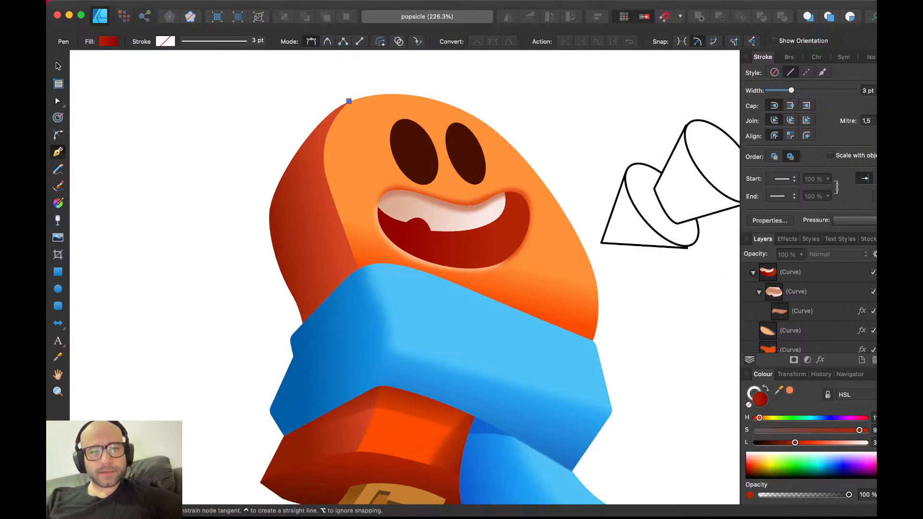
{"action": "left_click_drag", "start_coordinate": [472, 171], "coordinate": [497, 230]}
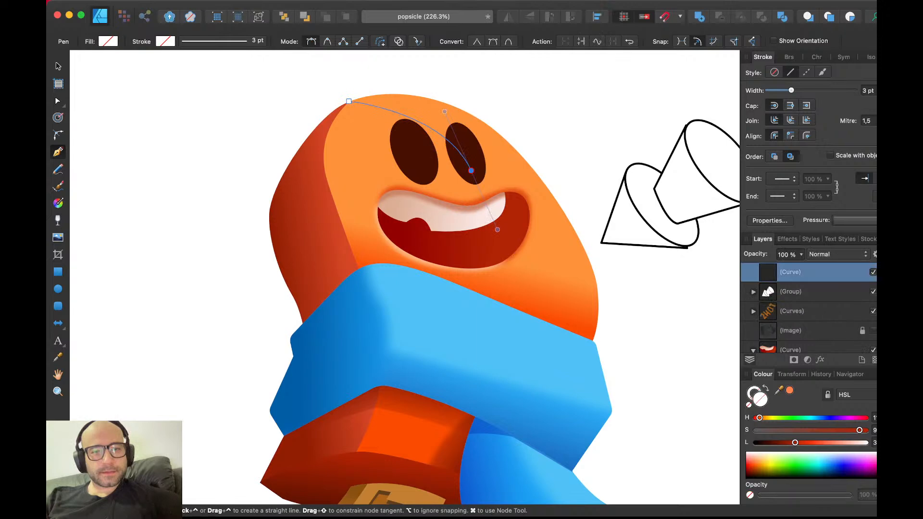
{"action": "left_click_drag", "start_coordinate": [512, 320], "coordinate": [490, 389]}
{"action": "left_click", "coordinate": [450, 434]}
{"action": "left_click", "coordinate": [751, 391]}
{"action": "left_click_drag", "start_coordinate": [799, 443], "coordinate": [754, 443]}
{"action": "key", "text": "v"}
{"action": "key", "text": "super+d"}
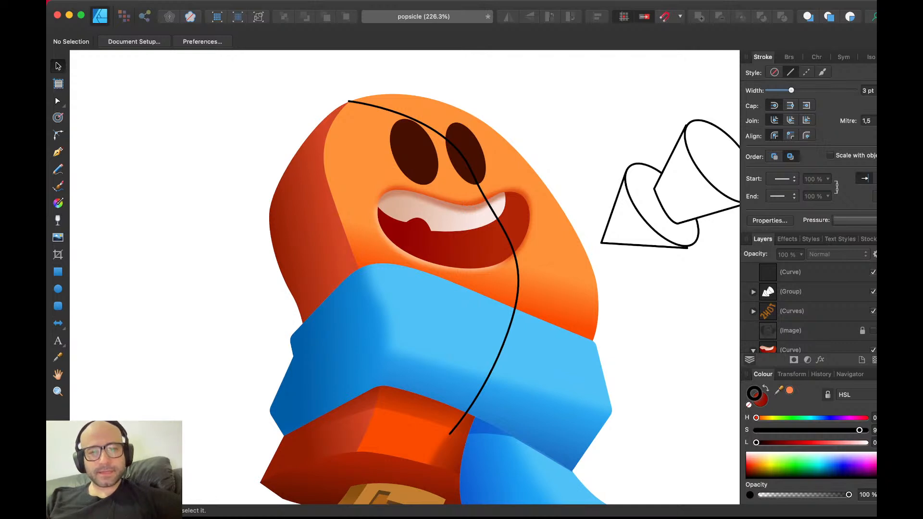
- Delete both end nodes of the black curve, keeping only the section from the right eye to the scarf
{"action": "left_click", "coordinate": [790, 272]}
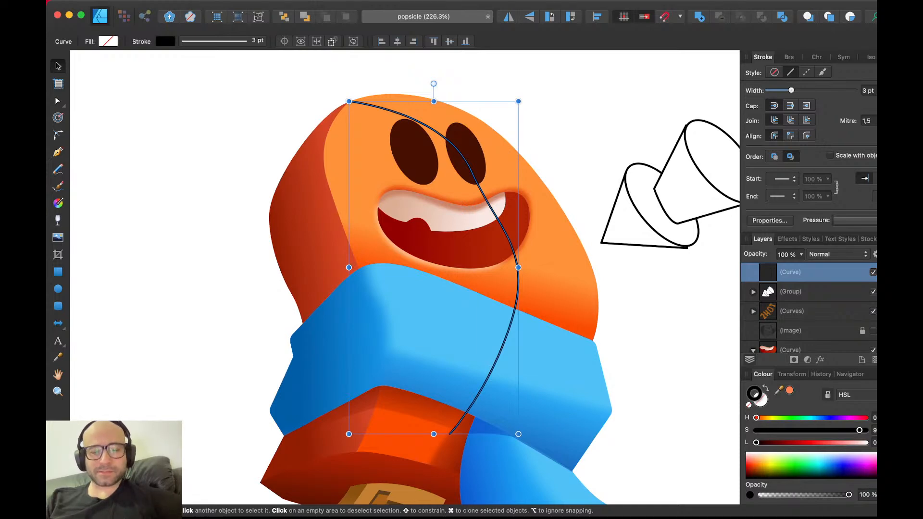
{"action": "key", "text": "Escape"}
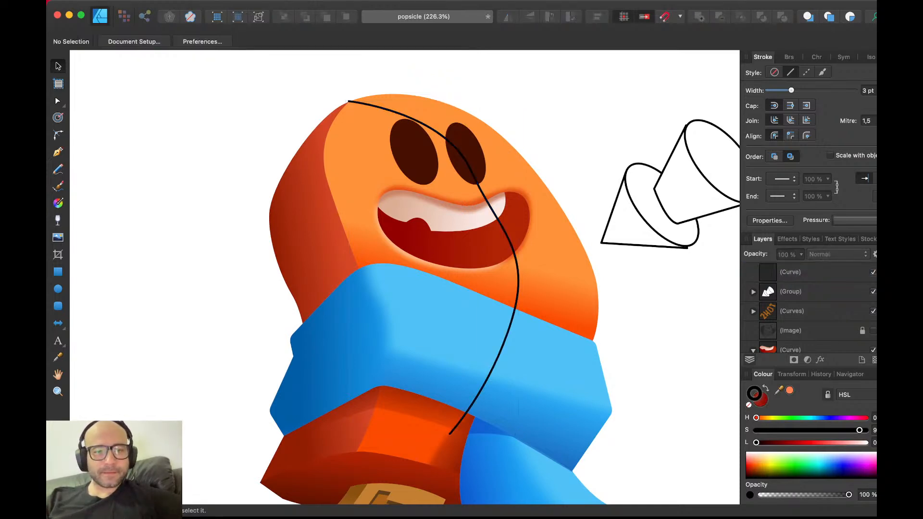
{"action": "left_click", "coordinate": [790, 273]}
{"action": "key", "text": "a"}
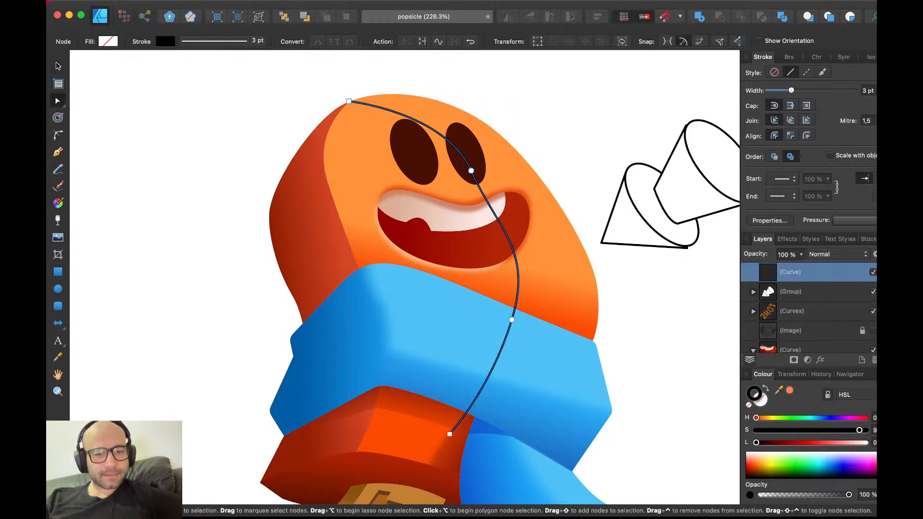
{"action": "left_click", "coordinate": [450, 435]}
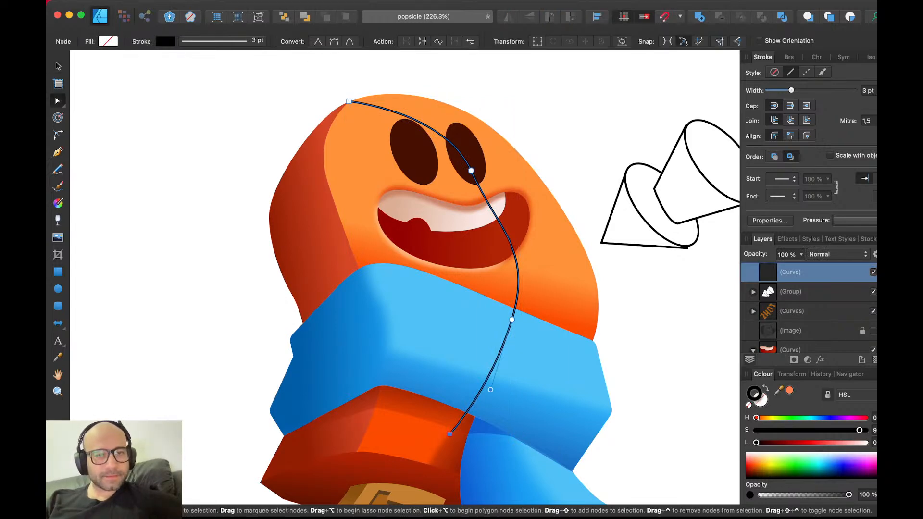
{"action": "key", "text": "Delete"}
{"action": "key", "text": "v"}
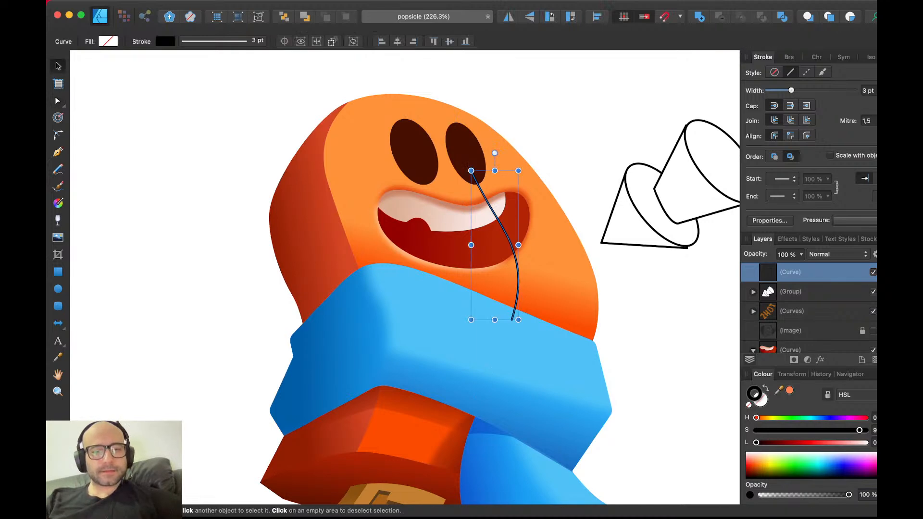
{"action": "key", "text": "Escape"}
- Extend the curve from its lower end around the outside of the face and close it at the eye into one shape
{"action": "left_click", "coordinate": [514, 252]}
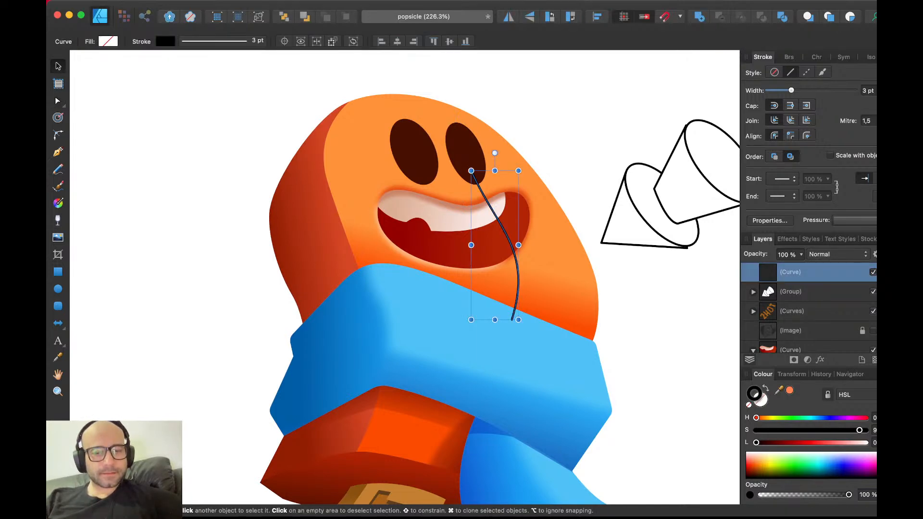
{"action": "key", "text": "a"}
{"action": "left_click", "coordinate": [512, 320]}
{"action": "key", "text": "p"}
{"action": "left_click", "coordinate": [581, 318]}
{"action": "left_click", "coordinate": [599, 155]}
{"action": "left_click", "coordinate": [521, 129]}
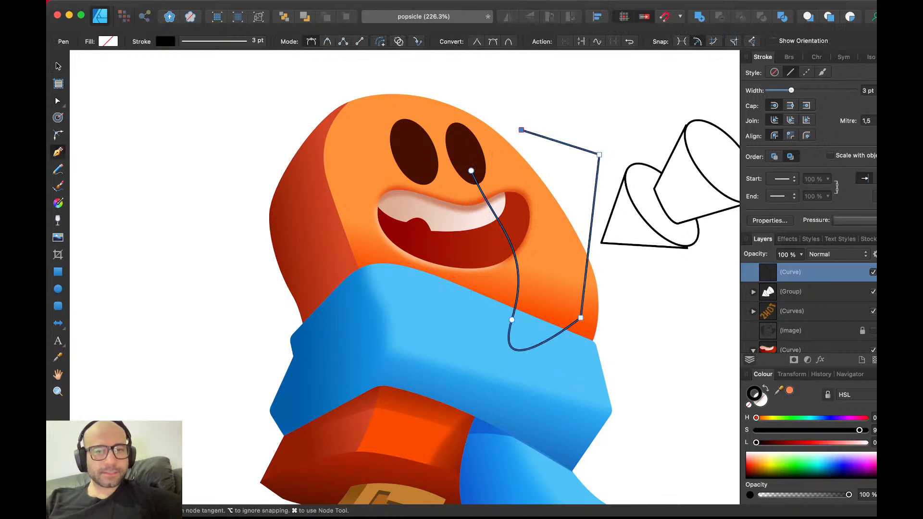
{"action": "left_click", "coordinate": [471, 171]}
{"action": "key", "text": "v"}
- Nest the closed shape inside the mouth and replace its black stroke with a dark red fill sampled from the mouth
{"action": "left_click", "coordinate": [464, 249]}
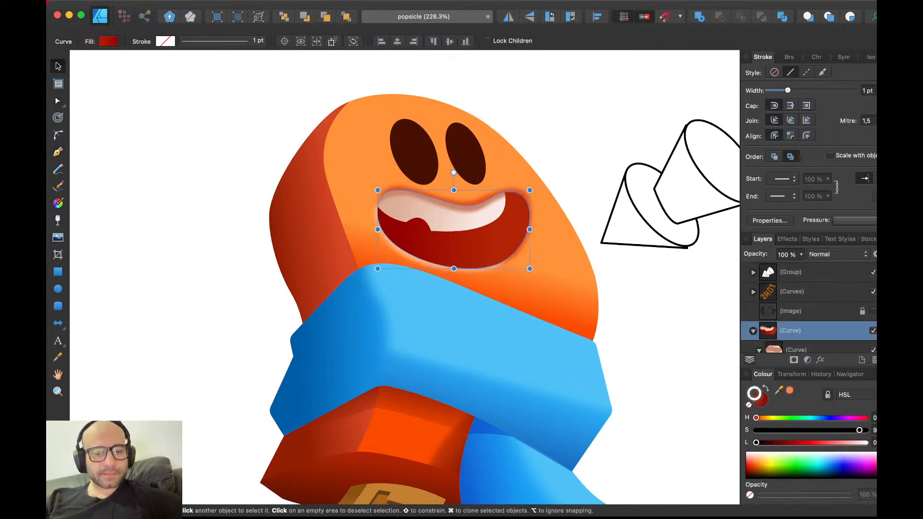
{"action": "key", "text": "alt+super+v"}
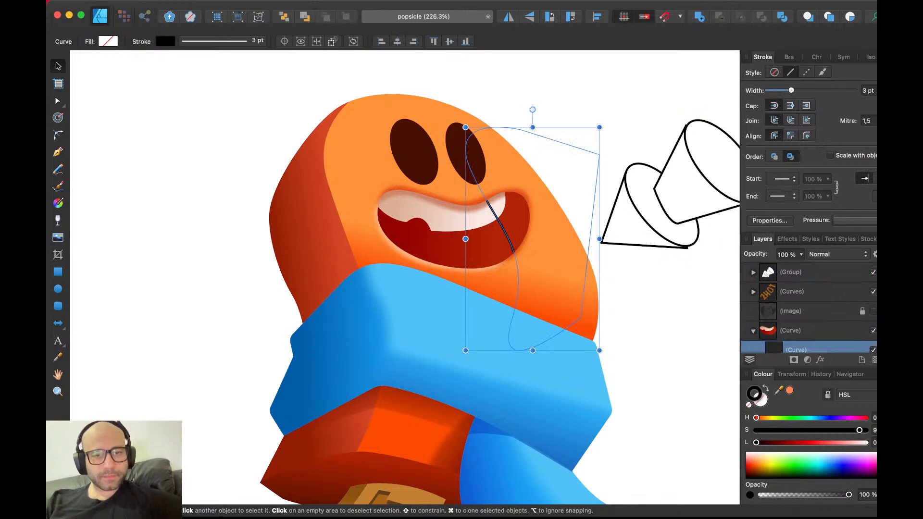
{"action": "key", "text": "shift+x"}
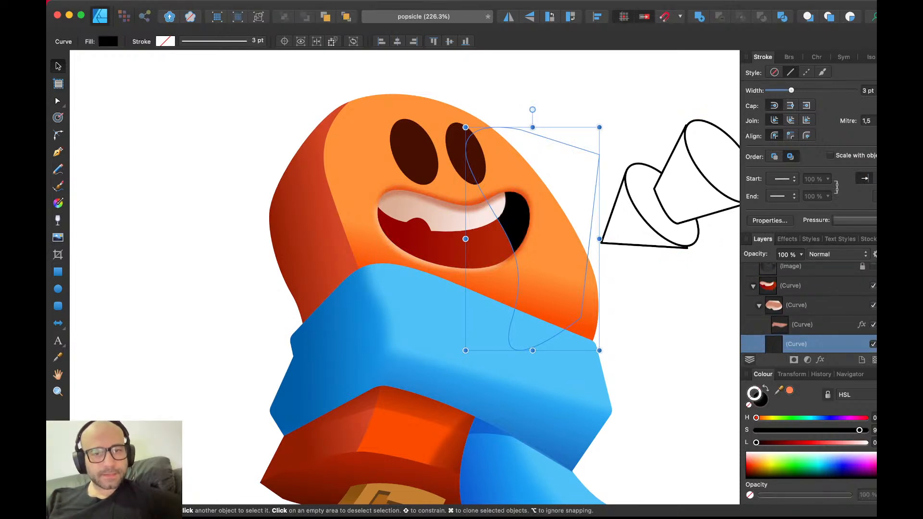
{"action": "key", "text": "x"}
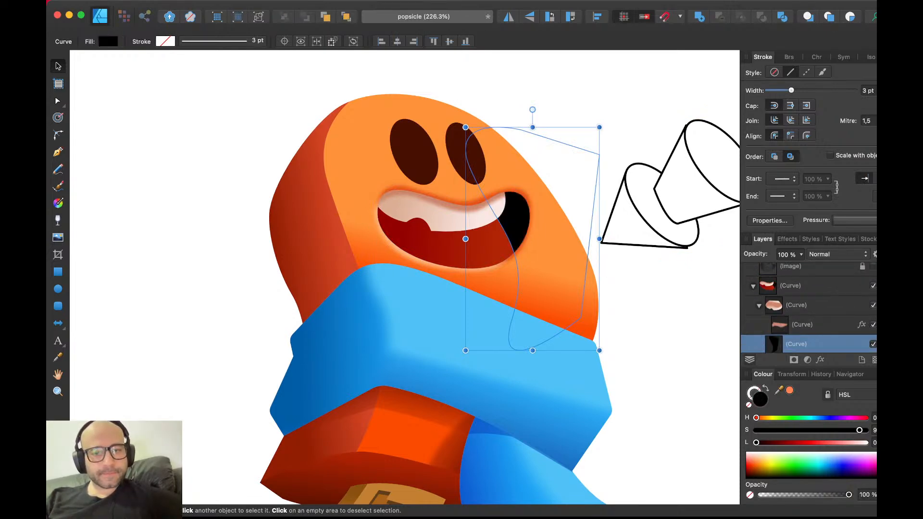
{"action": "left_click_drag", "start_coordinate": [779, 391], "coordinate": [445, 249]}
{"action": "left_click", "coordinate": [789, 391]}
{"action": "key", "text": "super+d"}
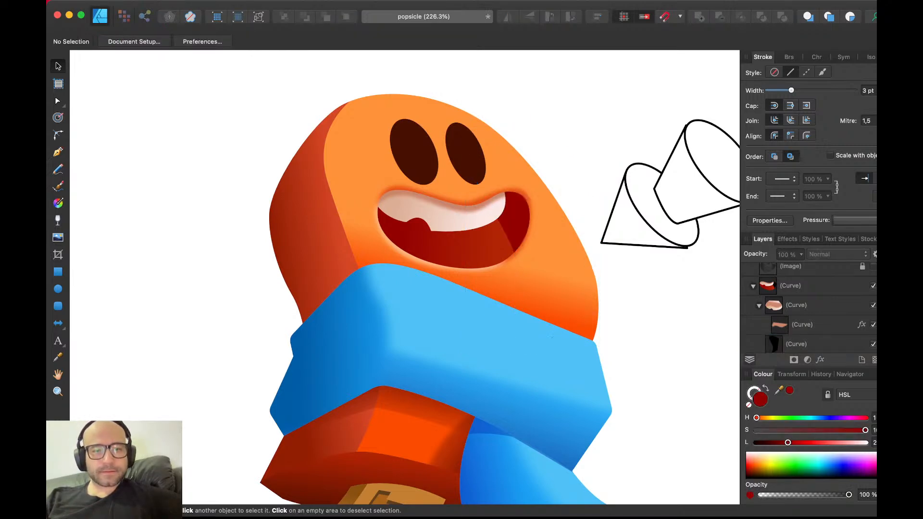
- Darken the red of the mouth's nested shadow slightly, soften its edge with a blur and deselect it
{"action": "scroll", "coordinate": [565, 233], "scroll_direction": "up", "scroll_amount": 3}
{"action": "double_click", "coordinate": [501, 215]}
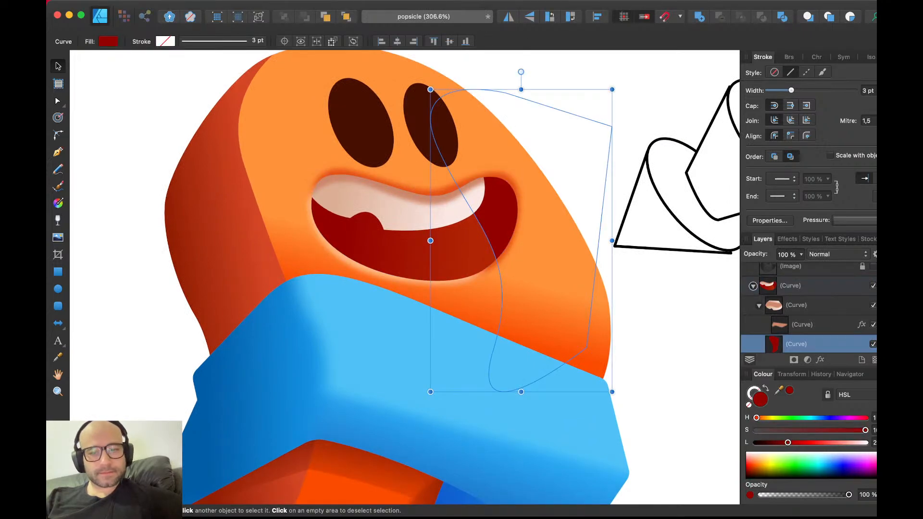
{"action": "left_click_drag", "start_coordinate": [788, 443], "coordinate": [786, 443]}
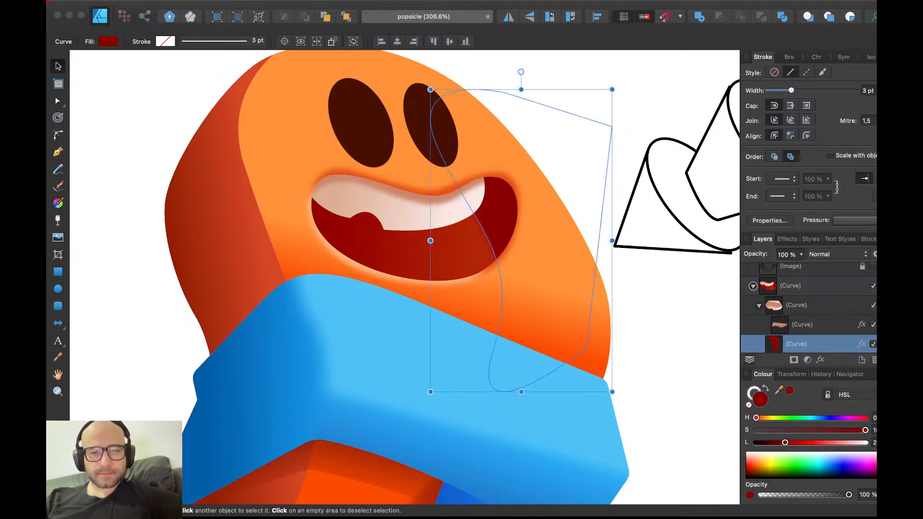
{"action": "scroll", "coordinate": [549, 209], "scroll_direction": "down", "scroll_amount": 5}
{"action": "left_click", "coordinate": [582, 169]}
{"action": "scroll", "coordinate": [549, 209], "scroll_direction": "right", "scroll_amount": 2}
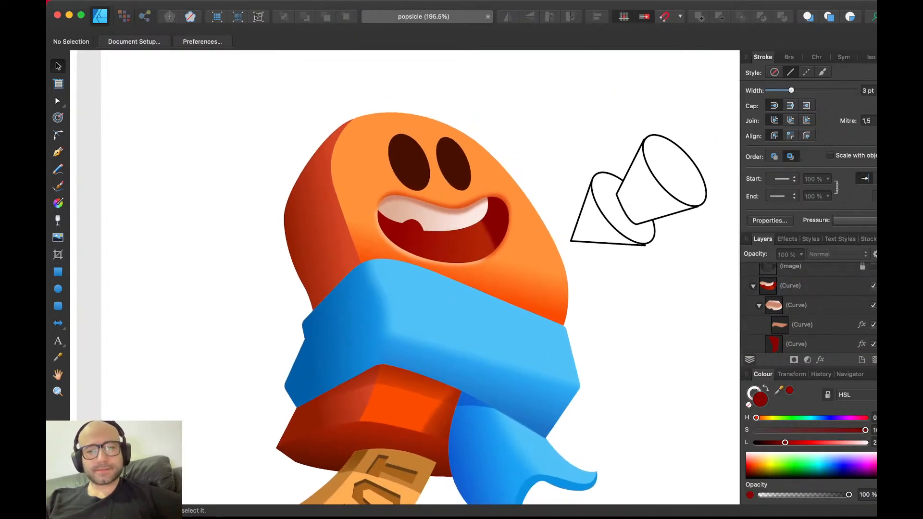
- Shift the mouth's inner shadow slightly left, rotate it a little counter-clockwise, deselect it and save the document
{"action": "double_click", "coordinate": [499, 217]}
{"action": "left_click_drag", "start_coordinate": [498, 218], "coordinate": [486, 220]}
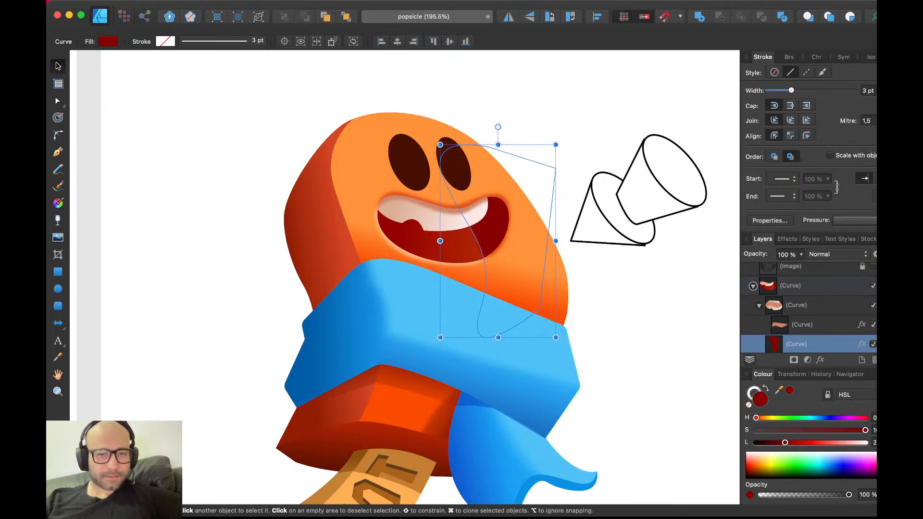
{"action": "left_click_drag", "start_coordinate": [498, 127], "coordinate": [492, 128]}
{"action": "key", "text": "super+d"}
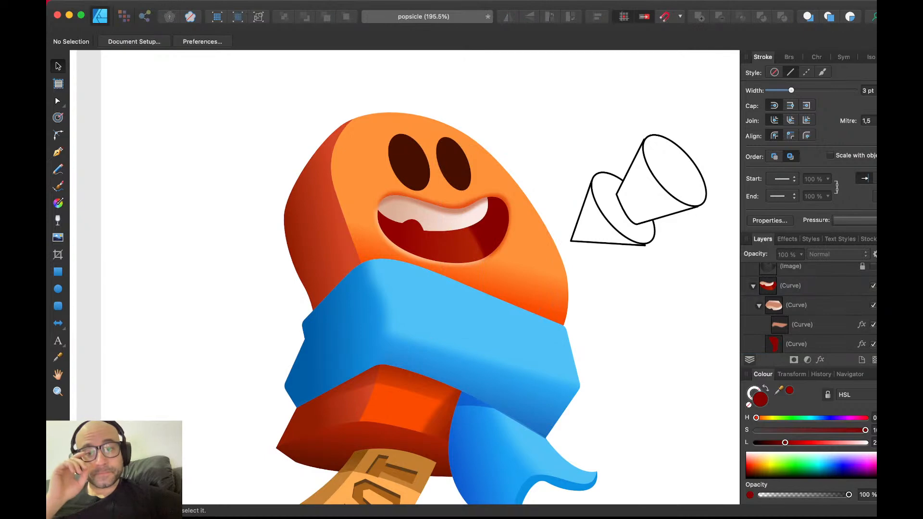
{"action": "key", "text": "super+s"}
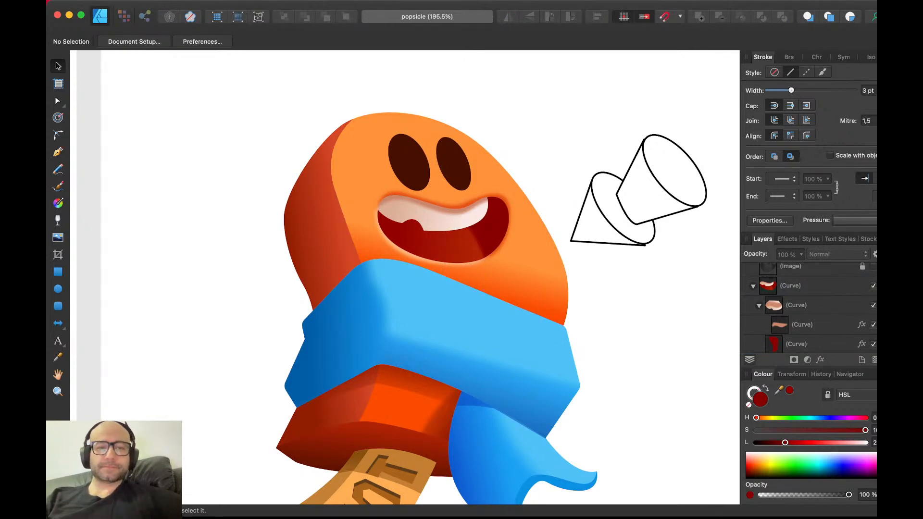
- Draw a closed curve just inside the face's outline, with its lower edge running beneath the mouth
{"action": "scroll", "coordinate": [489, 260], "scroll_direction": "up", "scroll_amount": 5}
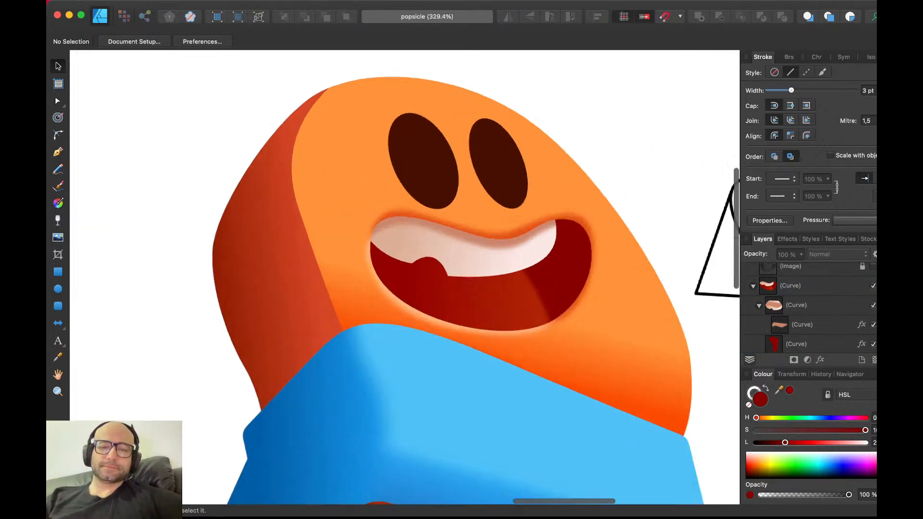
{"action": "scroll", "coordinate": [392, 169], "scroll_direction": "down", "scroll_amount": 1}
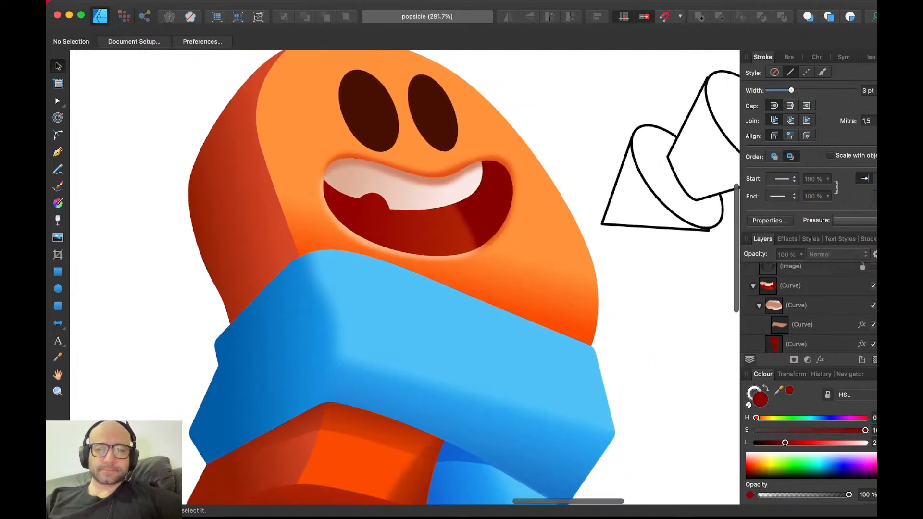
{"action": "key", "text": "p"}
{"action": "left_click", "coordinate": [590, 281]}
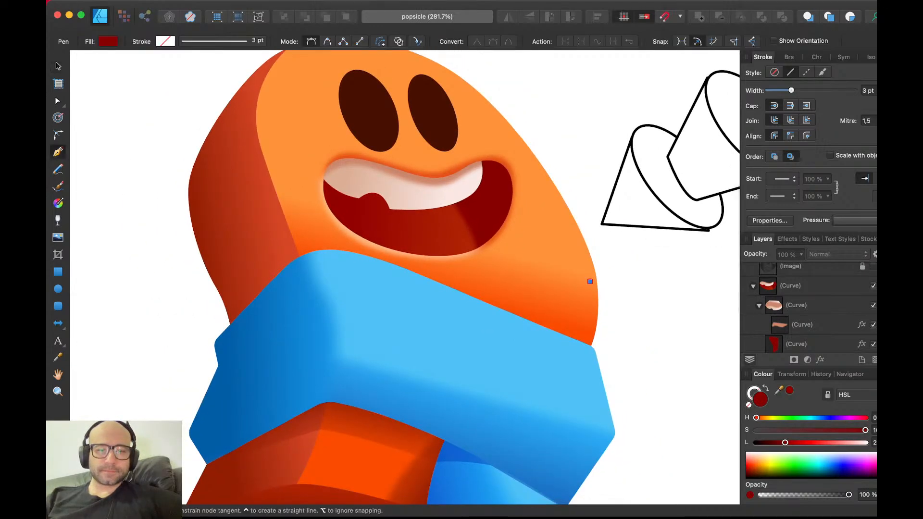
{"action": "left_click_drag", "start_coordinate": [497, 265], "coordinate": [446, 260]}
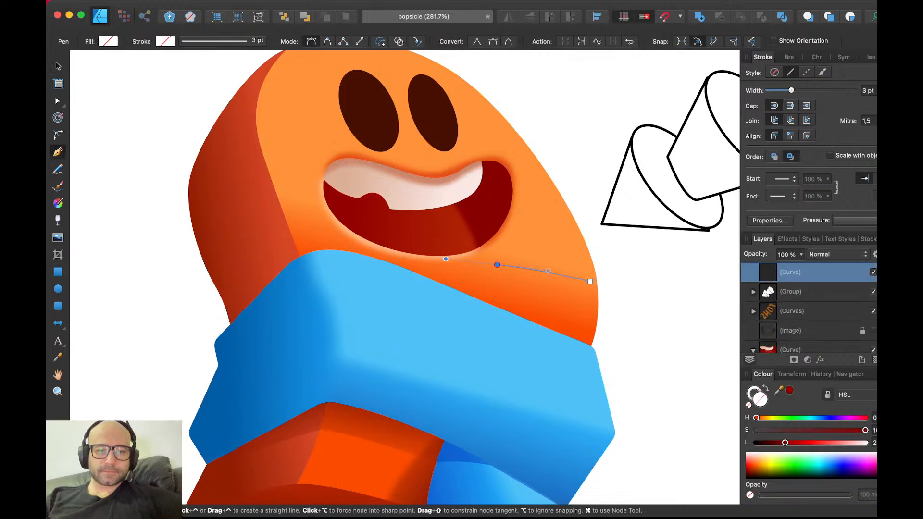
{"action": "left_click", "coordinate": [305, 241]}
{"action": "scroll", "coordinate": [305, 240], "scroll_direction": "up", "scroll_amount": 2}
{"action": "left_click_drag", "start_coordinate": [285, 176], "coordinate": [274, 153]}
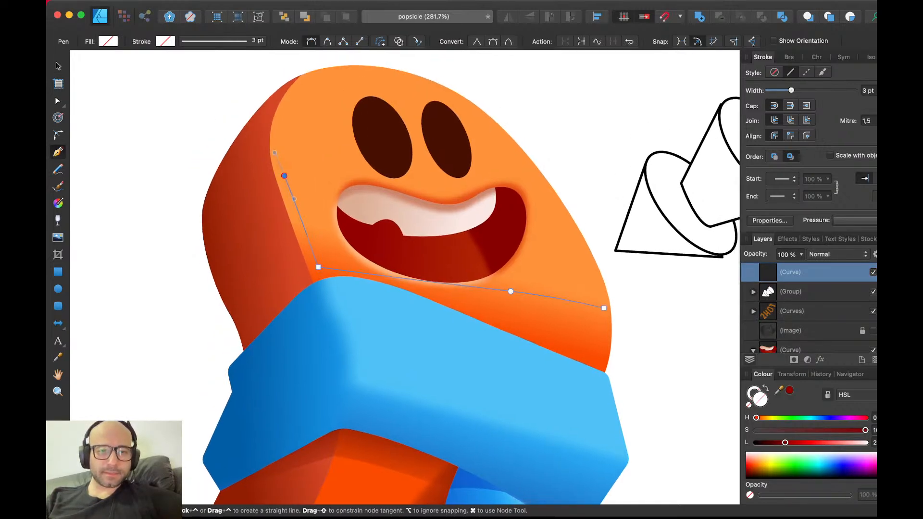
{"action": "left_click_drag", "start_coordinate": [334, 75], "coordinate": [388, 73]}
{"action": "left_click_drag", "start_coordinate": [511, 148], "coordinate": [565, 212]}
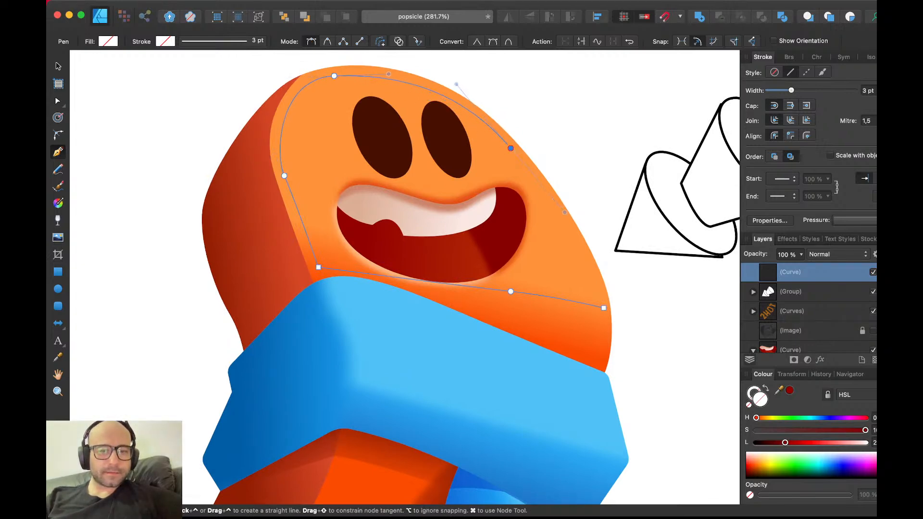
{"action": "left_click", "coordinate": [604, 308]}
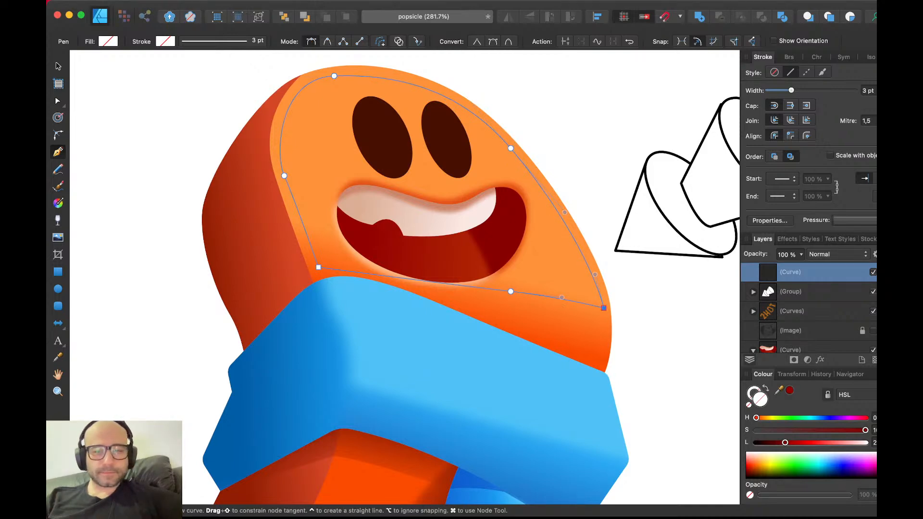
{"action": "key", "text": "v"}
- Fill the inset face shape with white, set its blend mode to Overlay and place it beneath the eyes and mouth
{"action": "left_click_drag", "start_coordinate": [771, 458], "coordinate": [766, 452]}
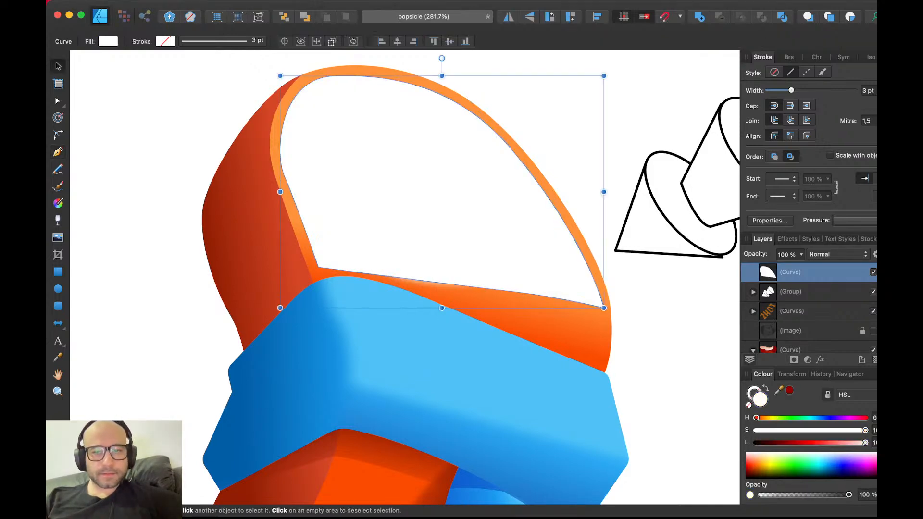
{"action": "left_click", "coordinate": [817, 408]}
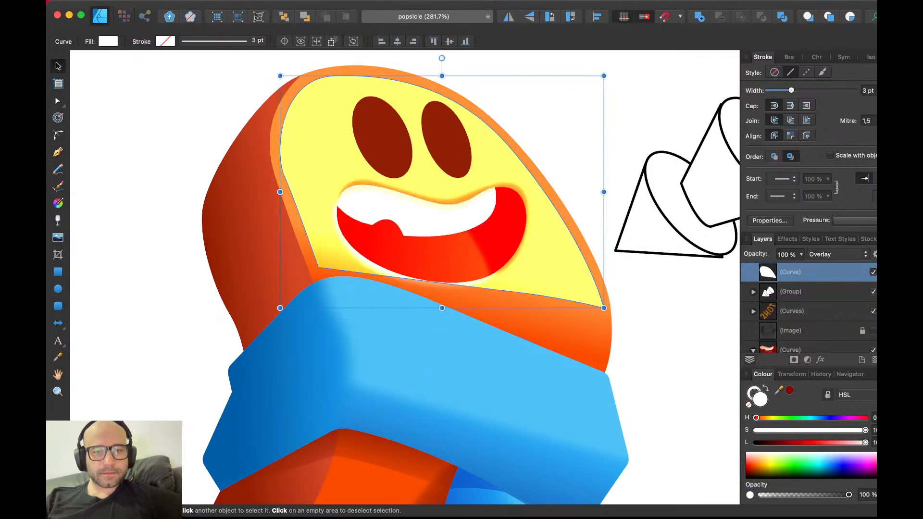
{"action": "scroll", "coordinate": [566, 273], "scroll_direction": "down", "scroll_amount": 2}
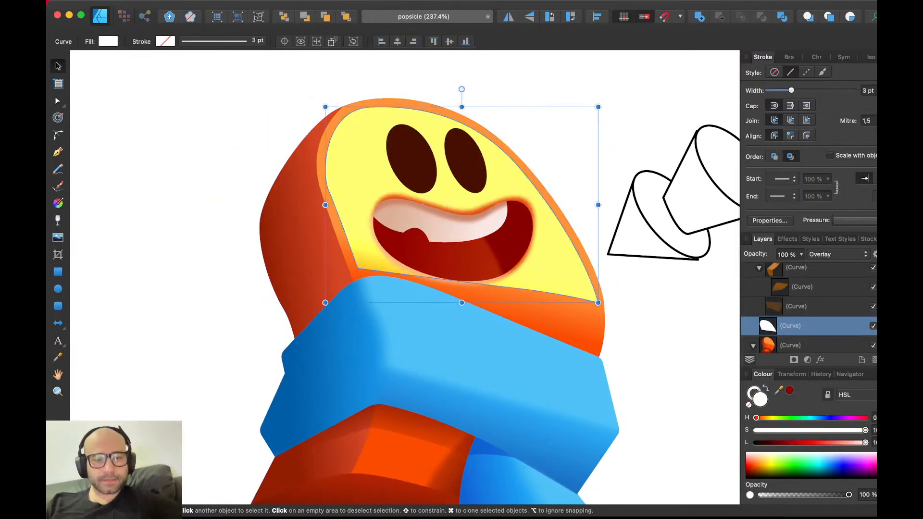
- Apply a linear transparency to the overlay shape, running from the top of the face down to the mouth's lower edge
{"action": "key", "text": "y"}
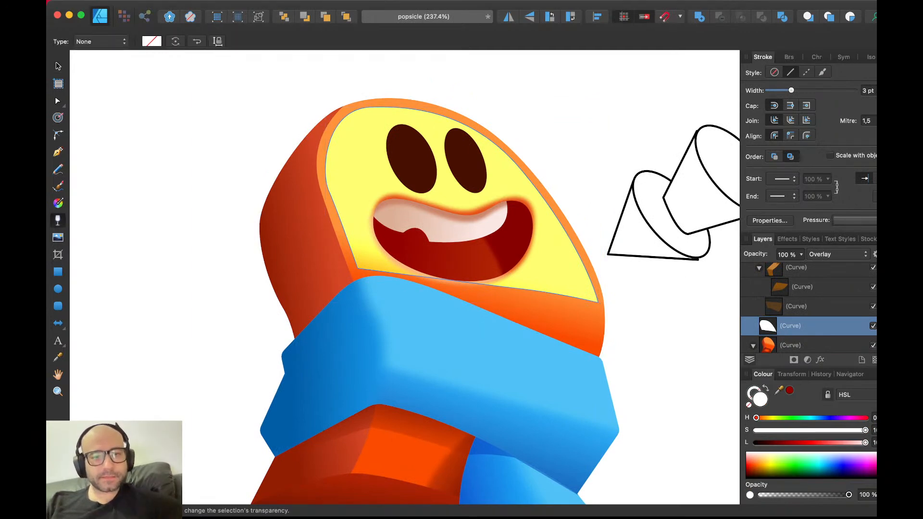
{"action": "left_click_drag", "start_coordinate": [472, 129], "coordinate": [487, 272]}
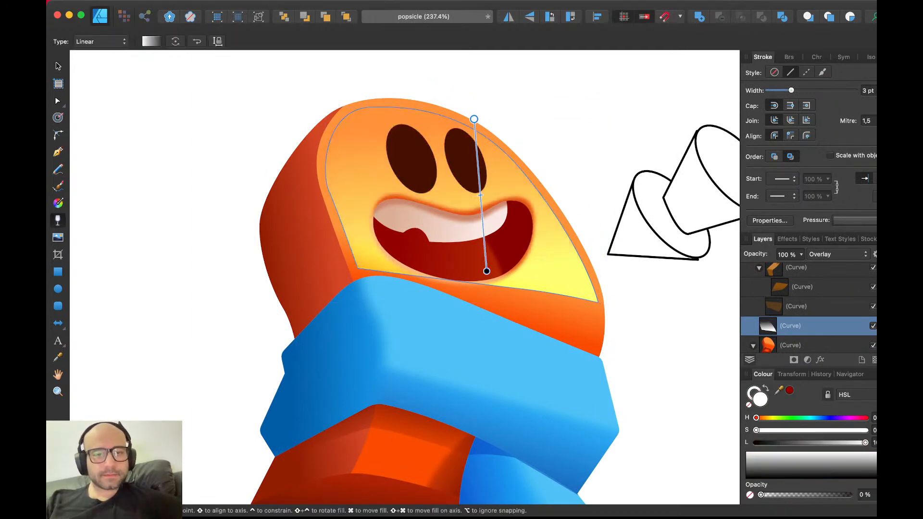
- Shift the face overlay's linear transparency lower, ending on the scarf, and set the shape's opacity to 50%
{"action": "left_click_drag", "start_coordinate": [473, 183], "coordinate": [487, 335]}
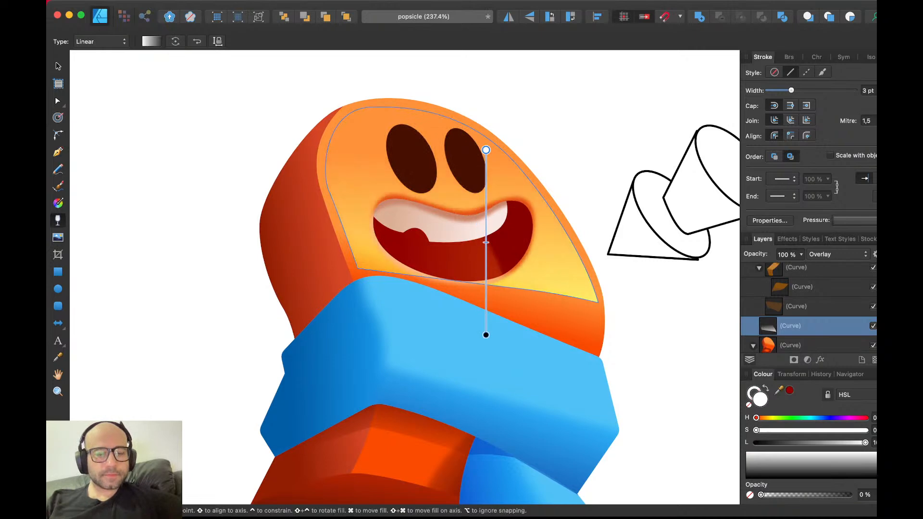
{"action": "key", "text": "v"}
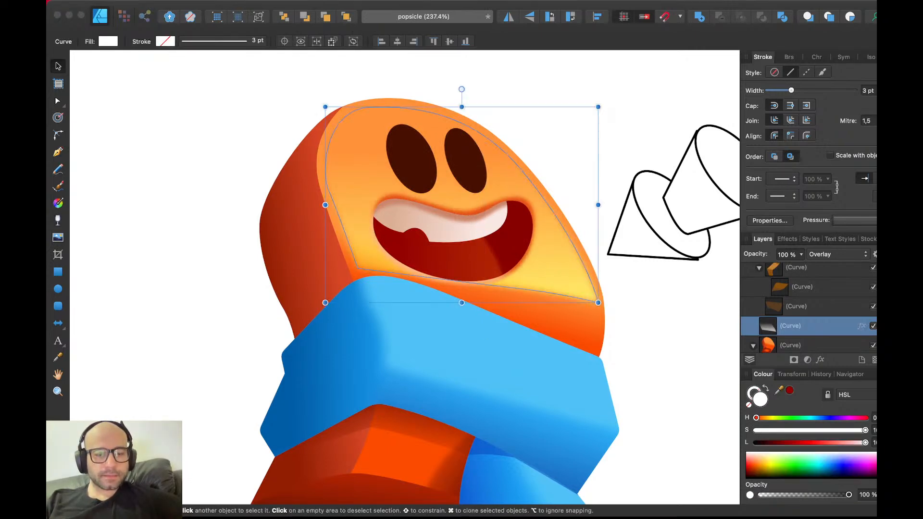
{"action": "key", "text": "5"}
{"action": "key", "text": "super+d"}
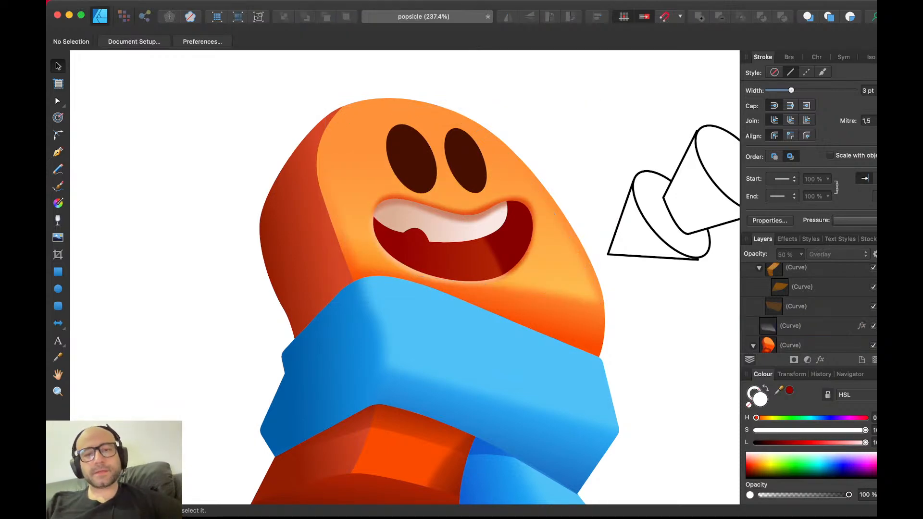
{"action": "scroll", "coordinate": [639, 335], "scroll_direction": "down", "scroll_amount": 5}
{"action": "scroll", "coordinate": [639, 336], "scroll_direction": "up", "scroll_amount": 4}
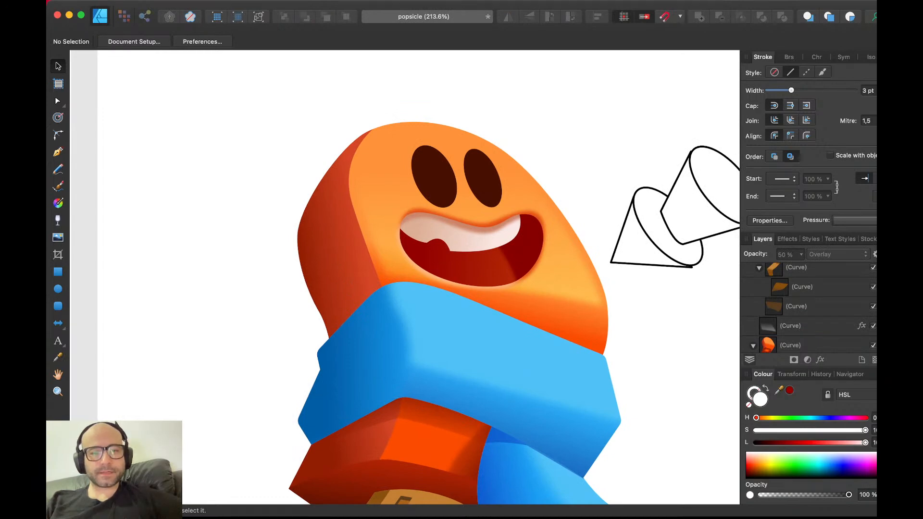
- Reshape the face overlay by moving its lower-right corner closer to the face's edge and adjusting the curve beneath the mouth
{"action": "left_click", "coordinate": [572, 280]}
{"action": "scroll", "coordinate": [606, 381], "scroll_direction": "up", "scroll_amount": 4}
{"action": "key", "text": "a"}
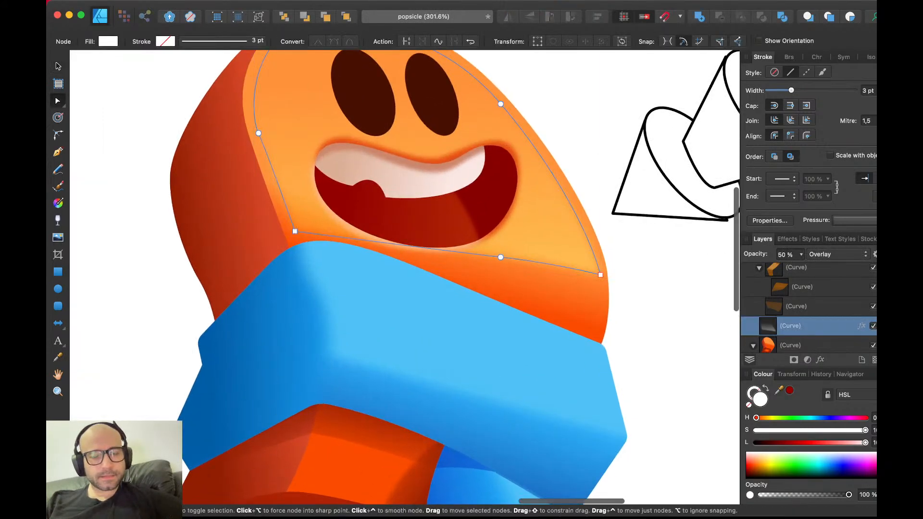
{"action": "left_click_drag", "start_coordinate": [601, 276], "coordinate": [604, 280]}
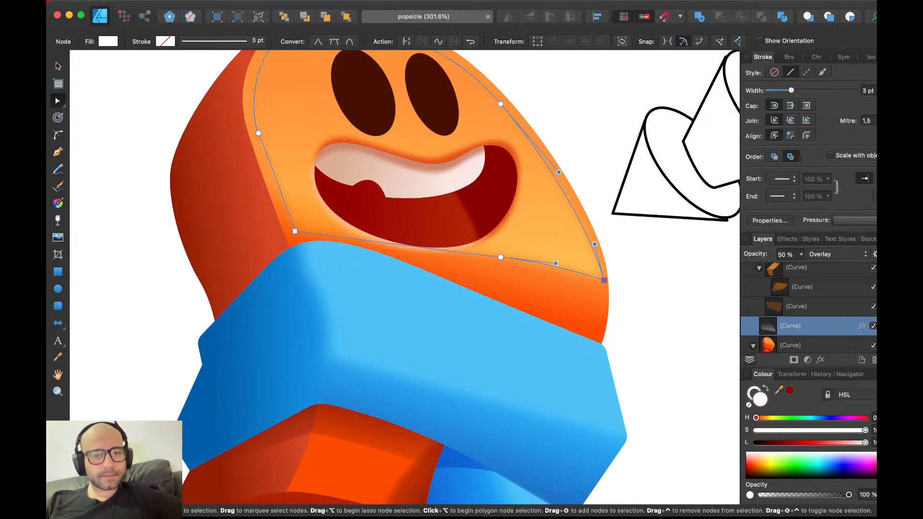
{"action": "left_click_drag", "start_coordinate": [501, 257], "coordinate": [500, 252]}
{"action": "left_click_drag", "start_coordinate": [445, 246], "coordinate": [395, 235]}
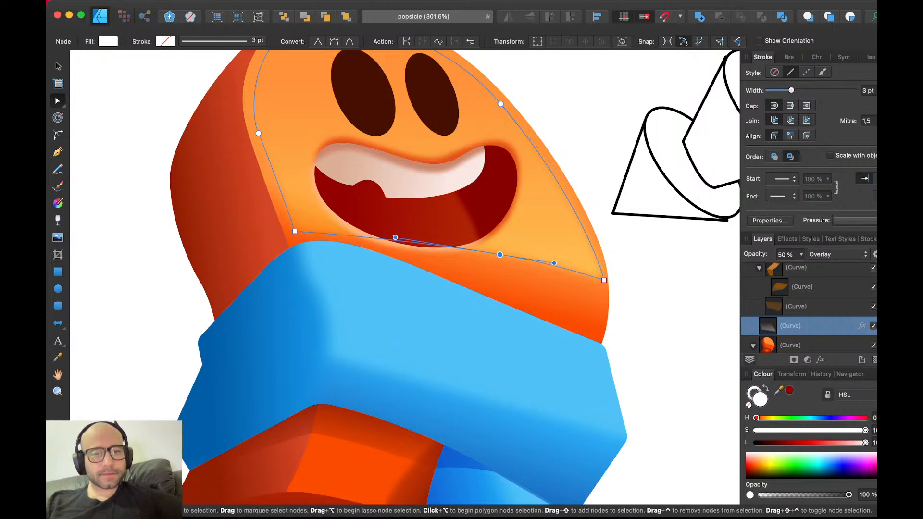
{"action": "key", "text": "v"}
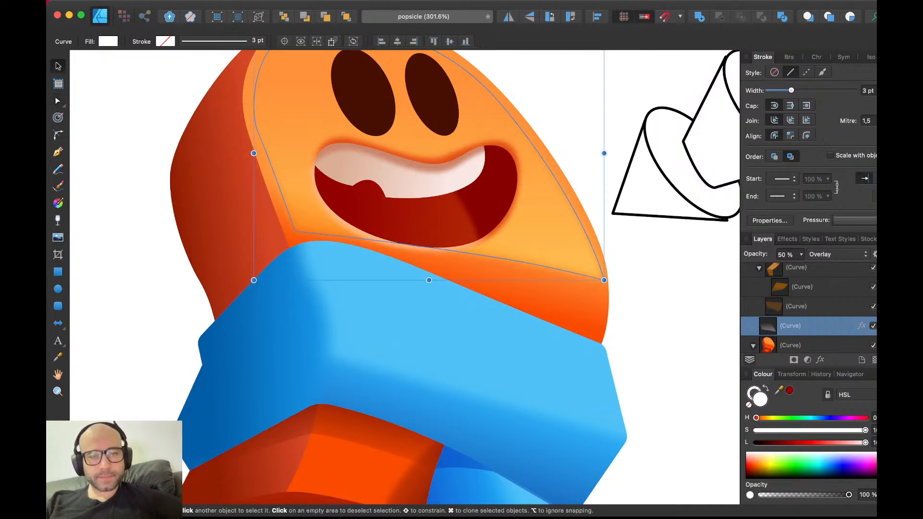
- Duplicate the face overlay and shorten the copy's linear transparency to run from inside the mouth to the scarf's upper part
{"action": "key", "text": "super+j"}
{"action": "scroll", "coordinate": [392, 235], "scroll_direction": "down", "scroll_amount": 3}
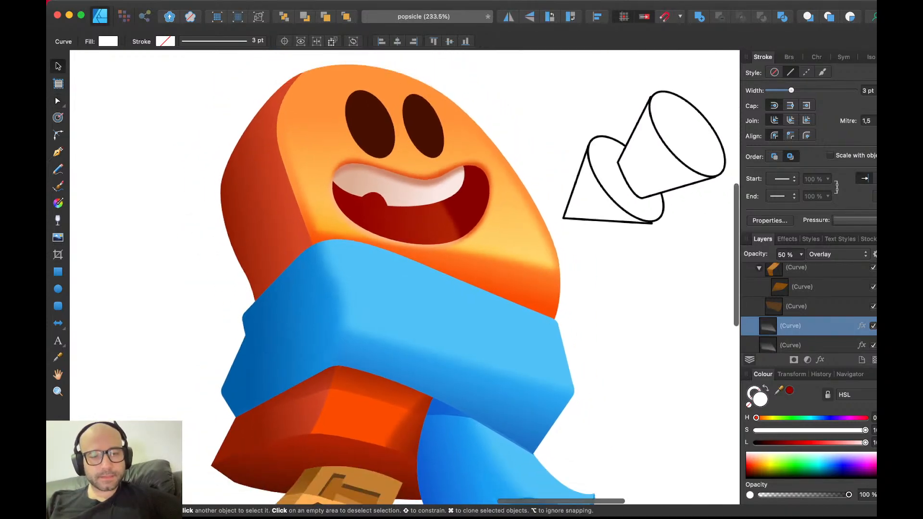
{"action": "key", "text": "y"}
{"action": "left_click_drag", "start_coordinate": [443, 116], "coordinate": [443, 297]}
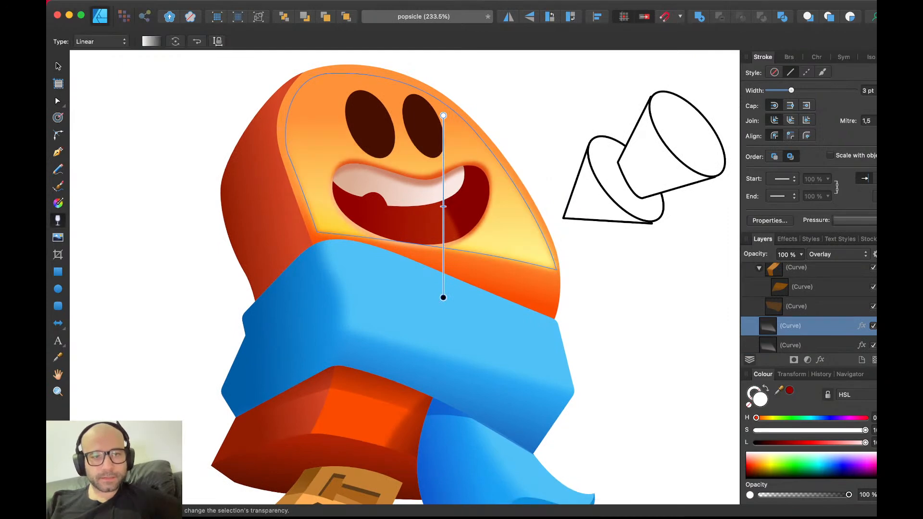
{"action": "left_click_drag", "start_coordinate": [443, 116], "coordinate": [449, 201]}
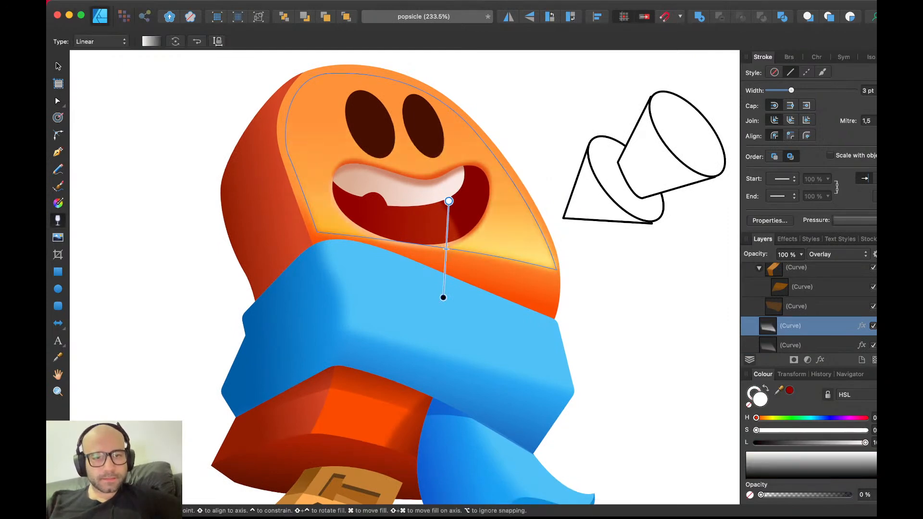
{"action": "left_click_drag", "start_coordinate": [446, 248], "coordinate": [432, 237]}
{"action": "mouse_move", "coordinate": [435, 193]}
{"action": "left_mouse_down"}
{"action": "mouse_move", "coordinate": [426, 209]}
{"action": "mouse_move", "coordinate": [438, 210]}
{"action": "left_mouse_up"}
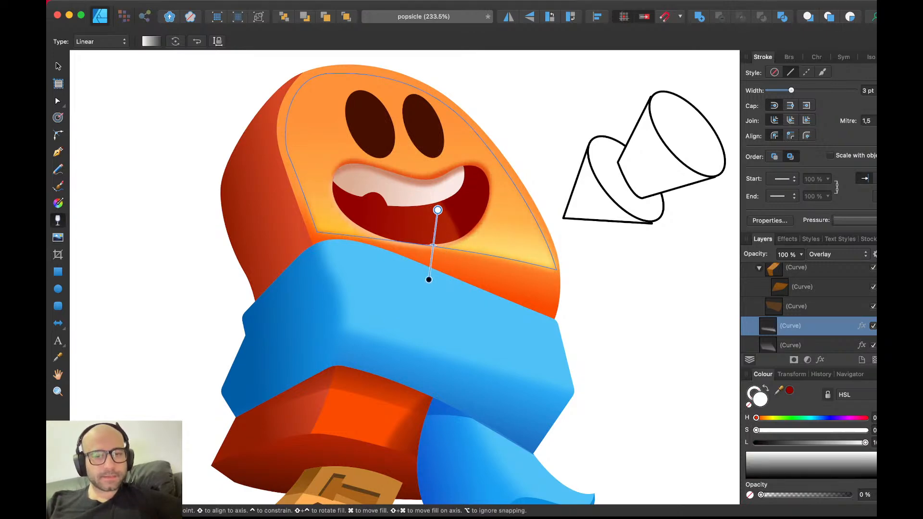
{"action": "key", "text": "v"}
{"action": "key", "text": "Escape"}
{"action": "scroll", "coordinate": [437, 210], "scroll_direction": "down", "scroll_amount": 4}
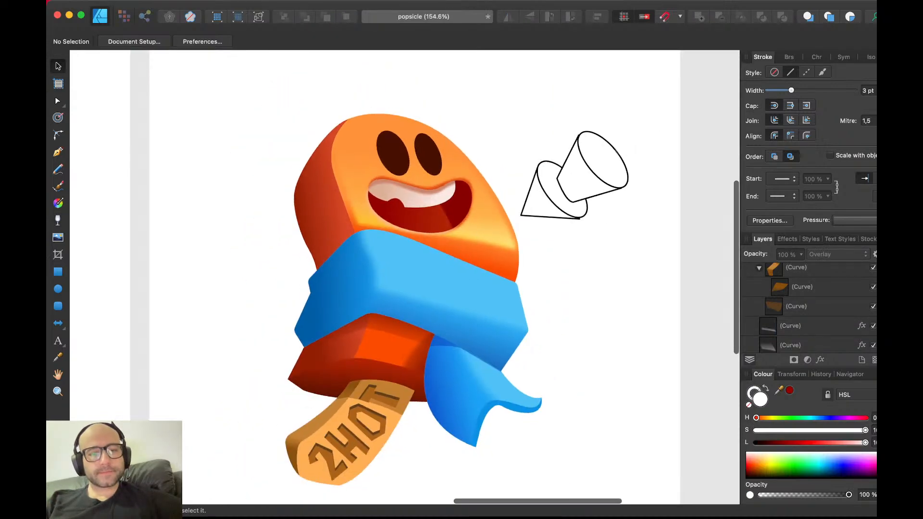
- Set the duplicated face overlay's opacity to 50%, deselect it and save the document
{"action": "left_click", "coordinate": [790, 326]}
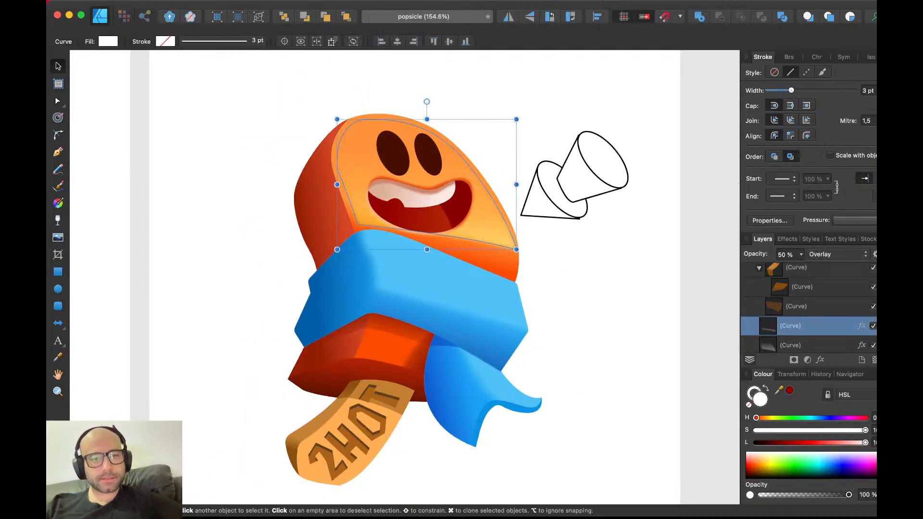
{"action": "key", "text": "Escape"}
{"action": "scroll", "coordinate": [373, 202], "scroll_direction": "up", "scroll_amount": 5}
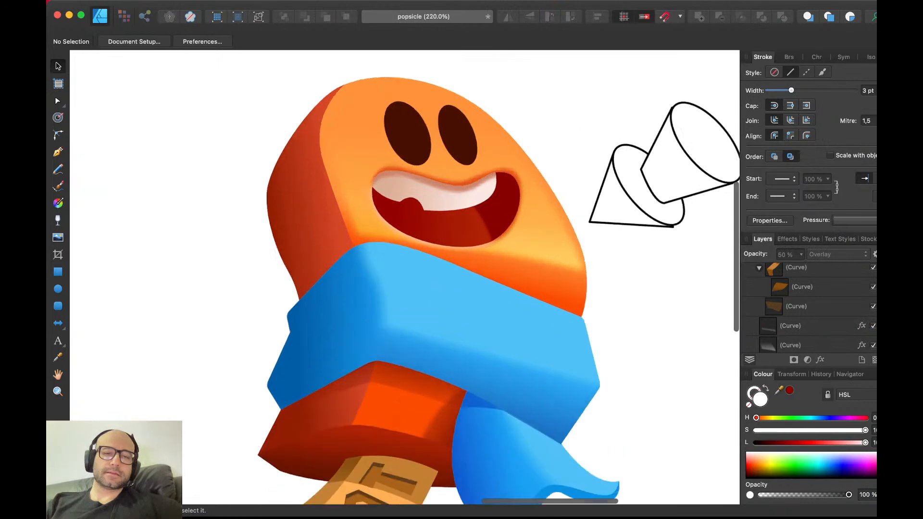
{"action": "key", "text": "super+s"}
- Draw a closed curve following just inside the face's right edge and extending well outside the character
{"action": "scroll", "coordinate": [373, 202], "scroll_direction": "right", "scroll_amount": 2}
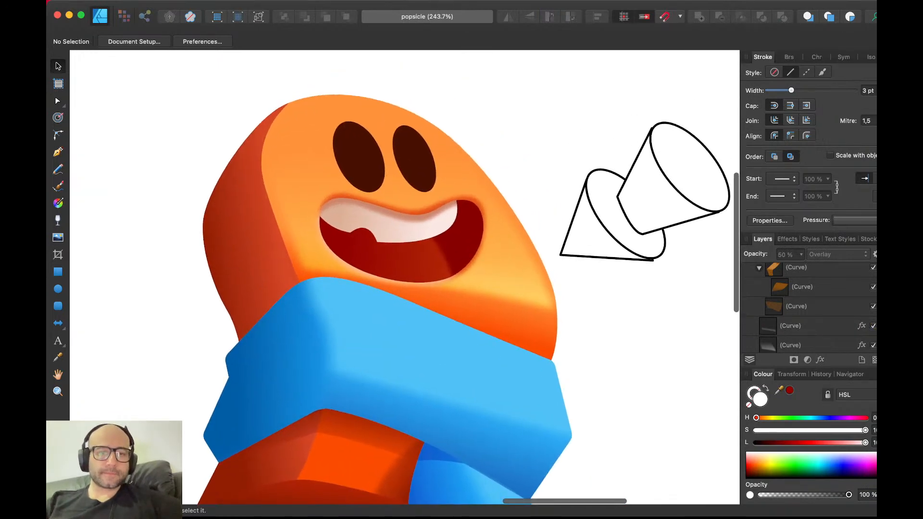
{"action": "key", "text": "p"}
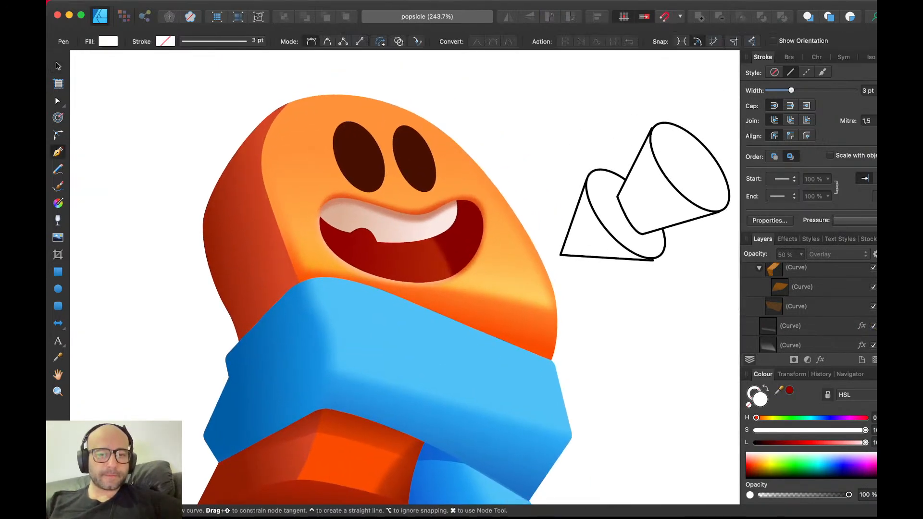
{"action": "left_click", "coordinate": [541, 376]}
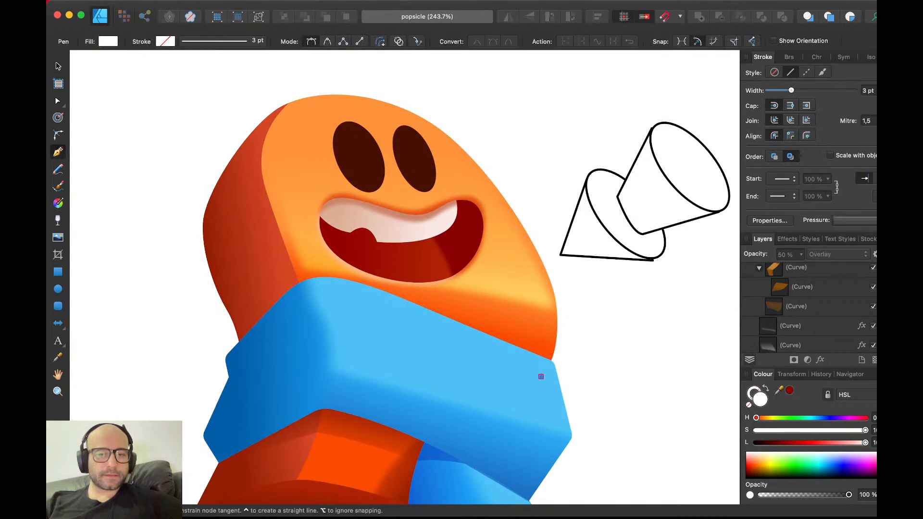
{"action": "left_click_drag", "start_coordinate": [550, 303], "coordinate": [545, 247]}
{"action": "left_click_drag", "start_coordinate": [424, 114], "coordinate": [392, 91]}
{"action": "left_click", "coordinate": [501, 65]}
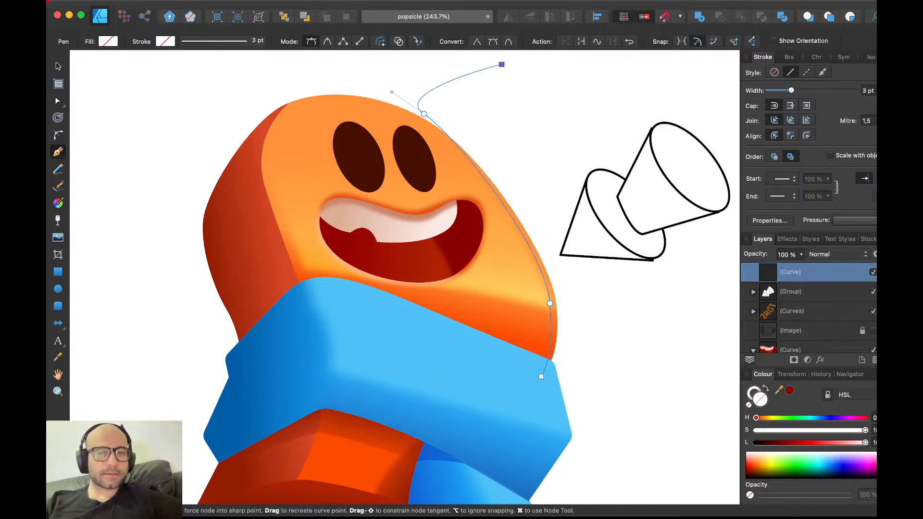
{"action": "left_click", "coordinate": [632, 253]}
{"action": "left_click", "coordinate": [639, 472]}
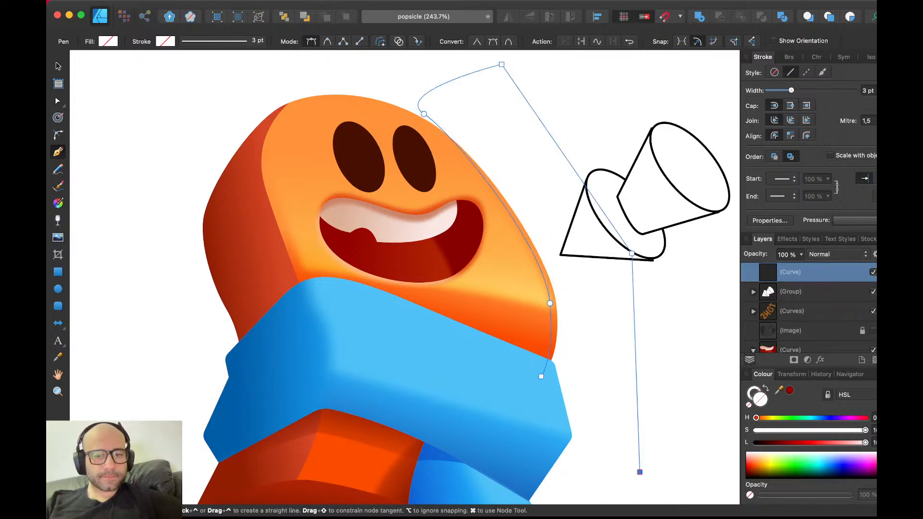
{"action": "left_click", "coordinate": [541, 377]}
{"action": "key", "text": "v"}
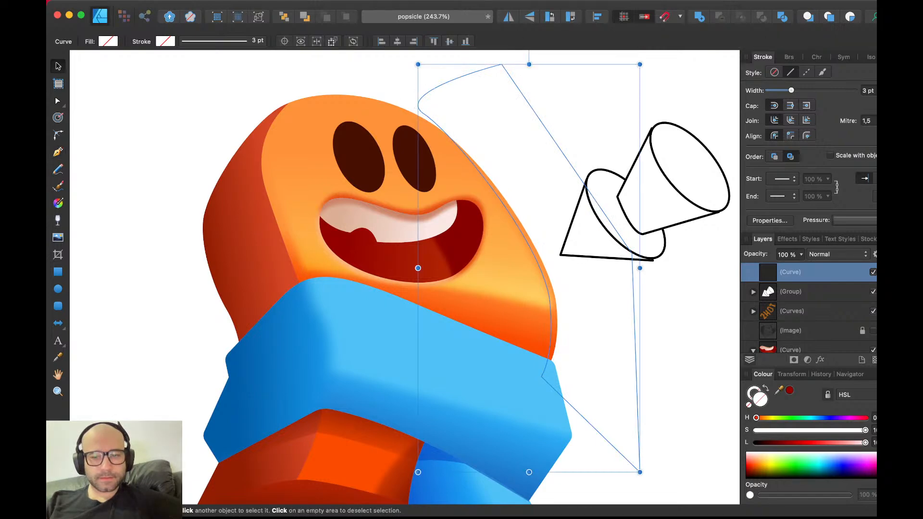
- Fill the right-edge curve with a light orange sampled from the face and nest it inside the head shape
{"action": "left_click_drag", "start_coordinate": [779, 391], "coordinate": [471, 183]}
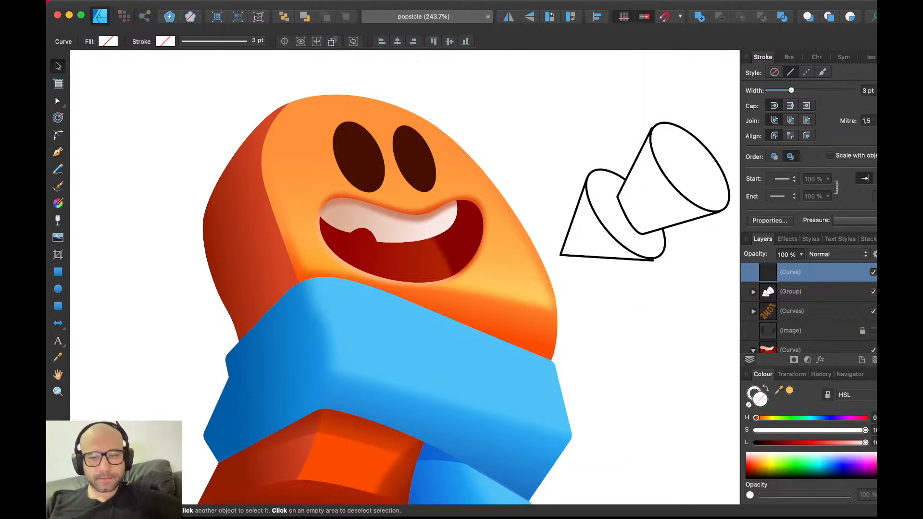
{"action": "left_click", "coordinate": [789, 390]}
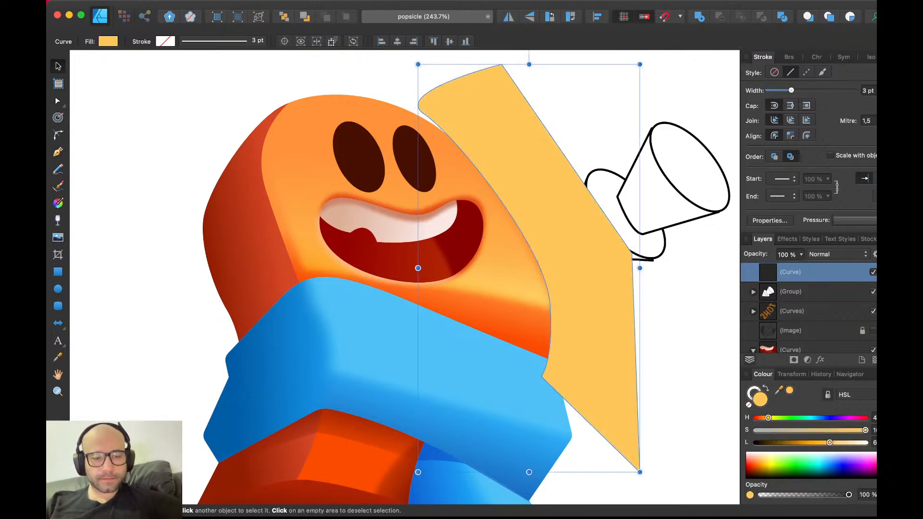
{"action": "key", "text": "super+x"}
{"action": "left_click", "coordinate": [505, 240]}
{"action": "key", "text": "super+alt+v"}
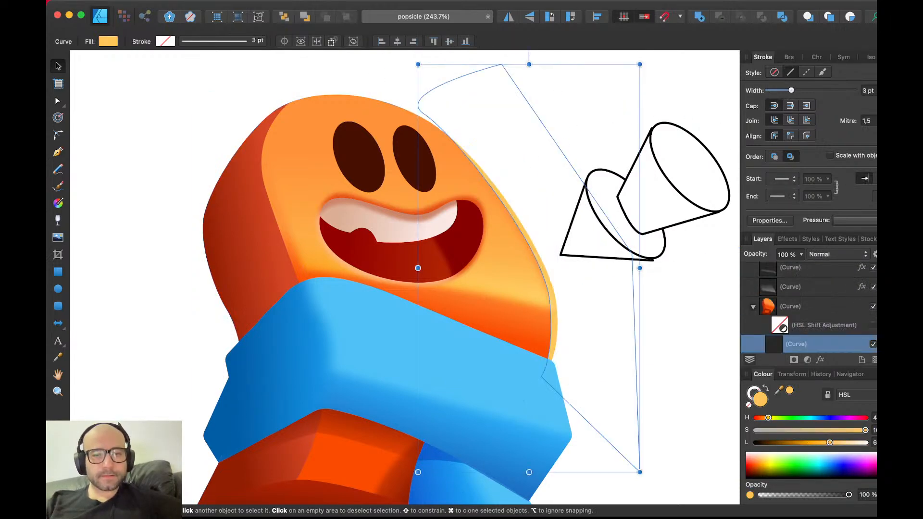
- Add a soft blur layer effect to the light orange rim highlight on the face's right edge and deselect it
{"action": "left_click", "coordinate": [820, 359]}
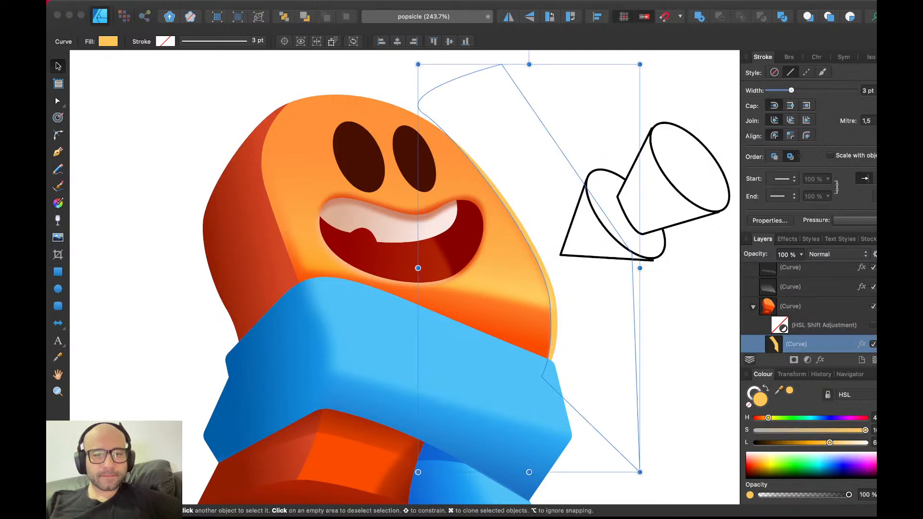
{"action": "left_click", "coordinate": [707, 384]}
{"action": "scroll", "coordinate": [707, 385], "scroll_direction": "down", "scroll_amount": 3}
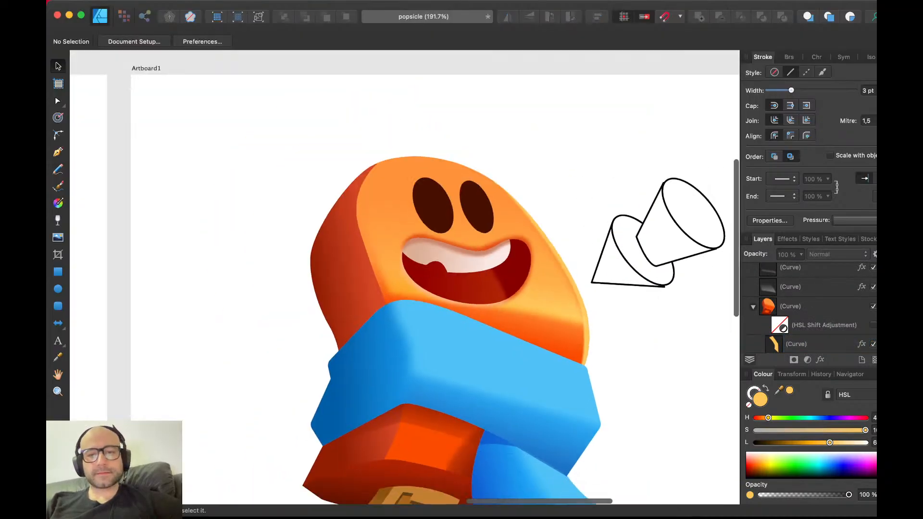
{"action": "scroll", "coordinate": [405, 287], "scroll_direction": "down", "scroll_amount": 3}
{"action": "scroll", "coordinate": [404, 288], "scroll_direction": "right", "scroll_amount": 2}
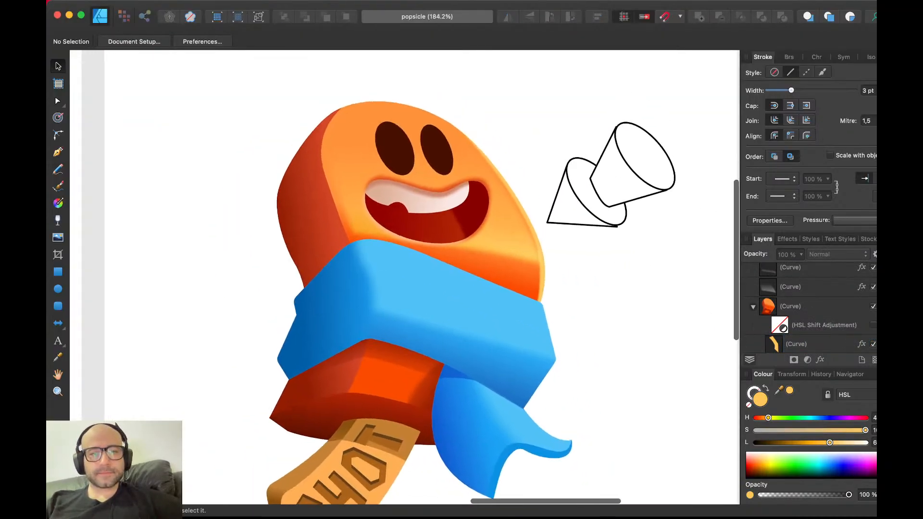
- Fill Artboard1 with a medium grey of zero saturation and deselect it
{"action": "scroll", "coordinate": [705, 384], "scroll_direction": "down", "scroll_amount": 3}
{"action": "left_click", "coordinate": [298, 128]}
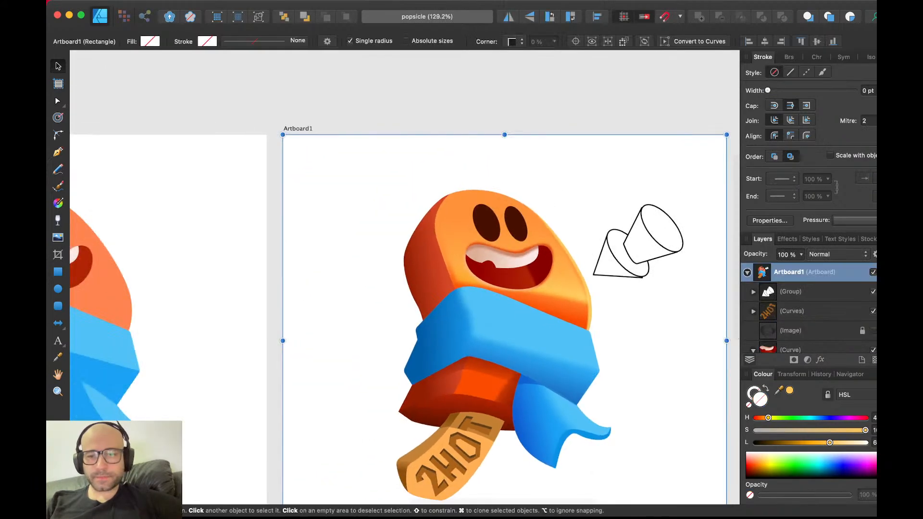
{"action": "left_click", "coordinate": [807, 431]}
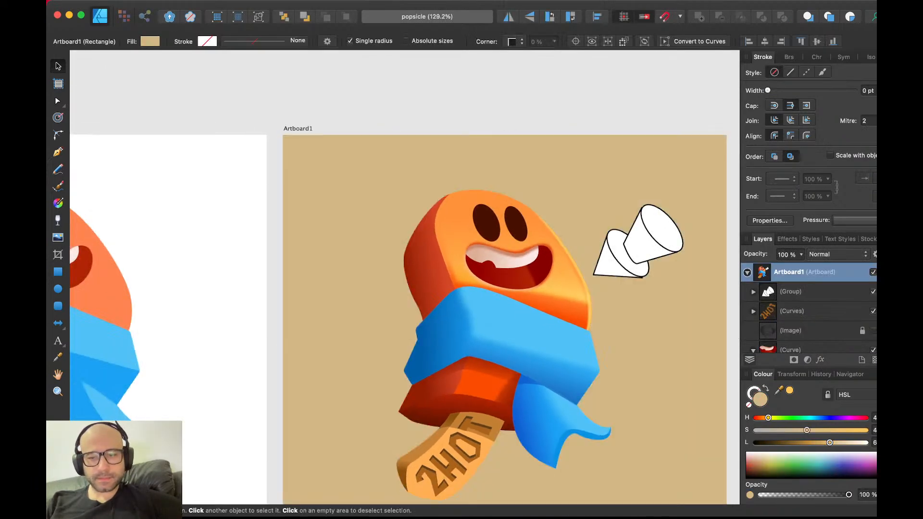
{"action": "left_click_drag", "start_coordinate": [807, 431], "coordinate": [756, 430]}
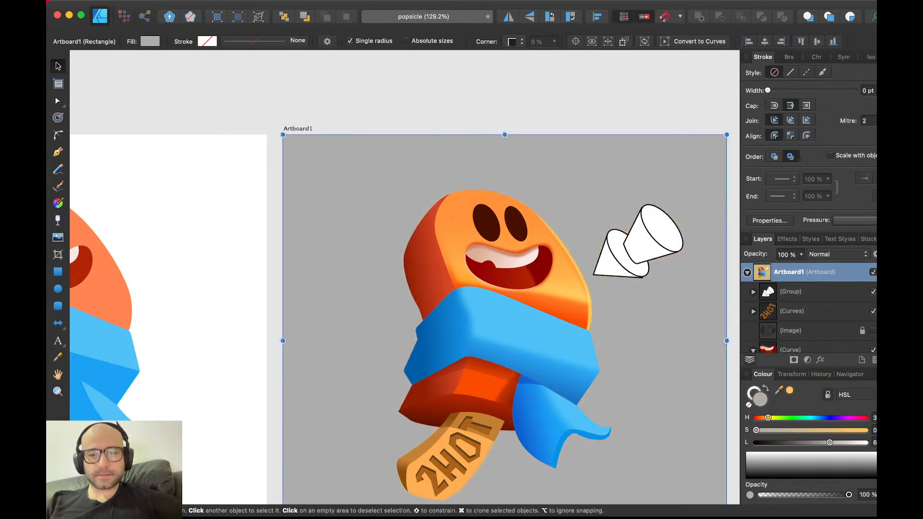
{"action": "left_click_drag", "start_coordinate": [830, 443], "coordinate": [807, 443]}
{"action": "left_click", "coordinate": [673, 366]}
- Draw a closed curve following just inside the head's left side, from the top of the head to the scarf, extending outside the character
{"action": "scroll", "coordinate": [504, 296], "scroll_direction": "up", "scroll_amount": 2}
{"action": "scroll", "coordinate": [503, 296], "scroll_direction": "up", "scroll_amount": 2}
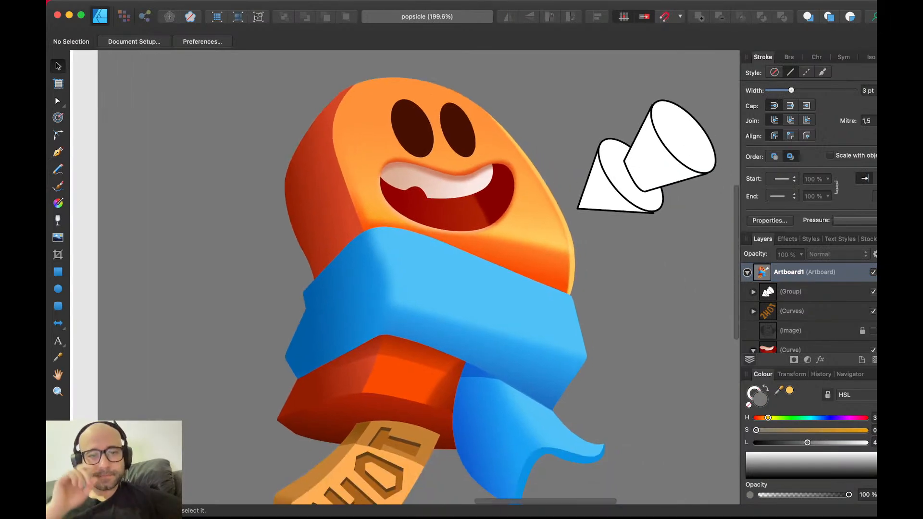
{"action": "scroll", "coordinate": [301, 137], "scroll_direction": "up", "scroll_amount": 2}
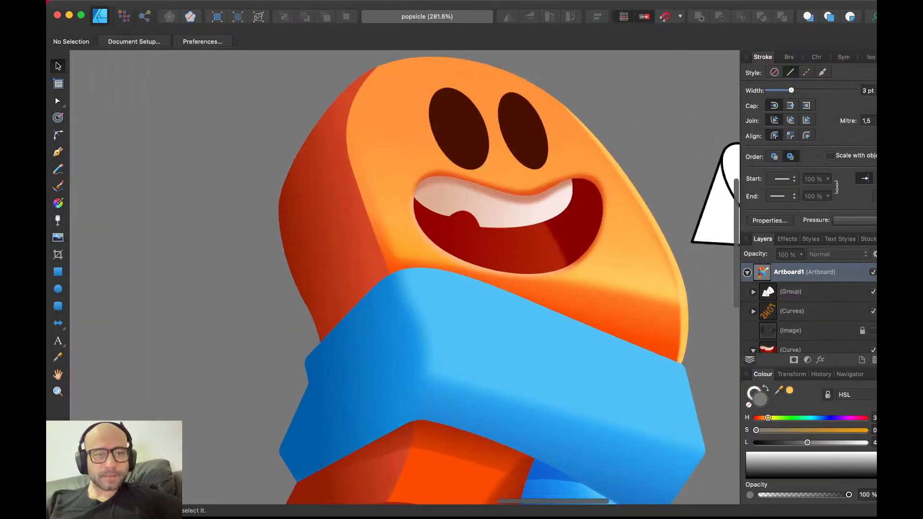
{"action": "scroll", "coordinate": [494, 280], "scroll_direction": "up", "scroll_amount": 2}
{"action": "key", "text": "p"}
{"action": "left_click", "coordinate": [386, 110]}
{"action": "left_click_drag", "start_coordinate": [290, 242], "coordinate": [261, 330]}
{"action": "left_click_drag", "start_coordinate": [332, 399], "coordinate": [333, 440]}
{"action": "left_click", "coordinate": [237, 443]}
{"action": "left_click", "coordinate": [387, 111]}
- Fill the left-side curve with the sampled light orange and nest it inside the head shape
{"action": "key", "text": "v"}
{"action": "left_click", "coordinate": [790, 391]}
{"action": "key", "text": "Delete"}
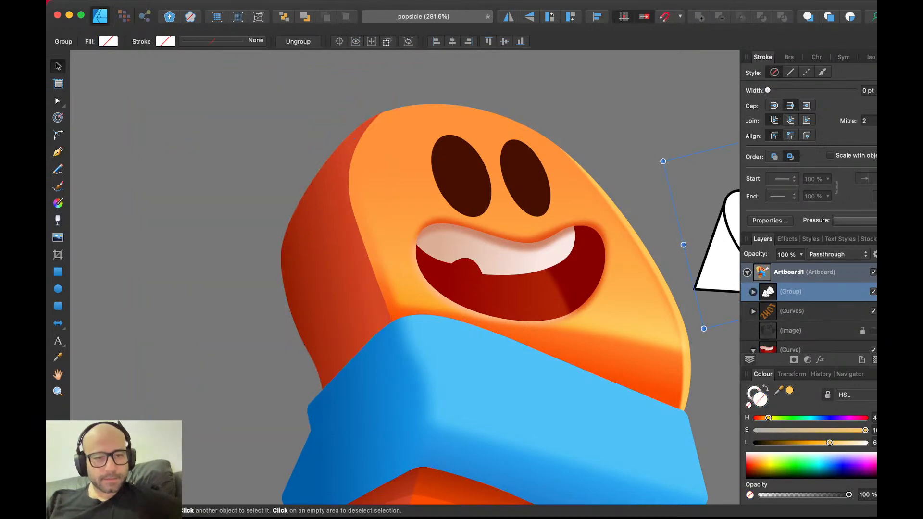
{"action": "key", "text": "ctrl+z"}
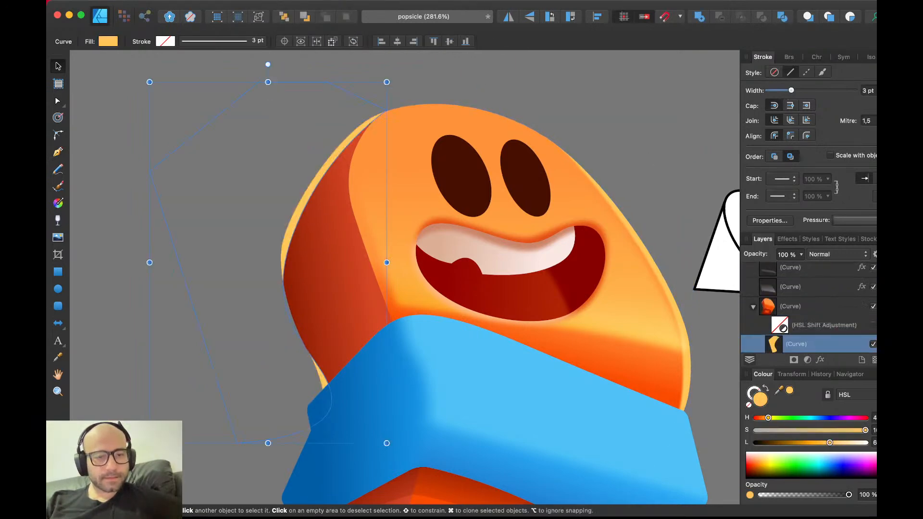
- Refine the left rim highlight's inner edge by moving its middle node slightly up and adjusting that node's lower handle
{"action": "key", "text": "a"}
{"action": "left_click_drag", "start_coordinate": [290, 242], "coordinate": [293, 228]}
{"action": "left_click_drag", "start_coordinate": [263, 316], "coordinate": [268, 303]}
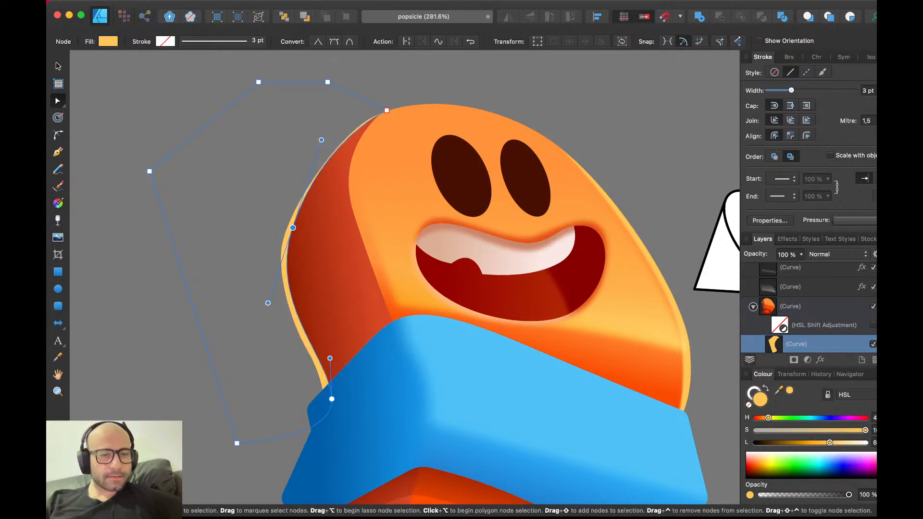
- Nudge the left rim highlight's middle inner-edge node slightly down and shorten its upper handle
{"action": "left_click_drag", "start_coordinate": [293, 228], "coordinate": [294, 230]}
{"action": "left_click_drag", "start_coordinate": [322, 141], "coordinate": [322, 145]}
{"action": "key", "text": "v"}
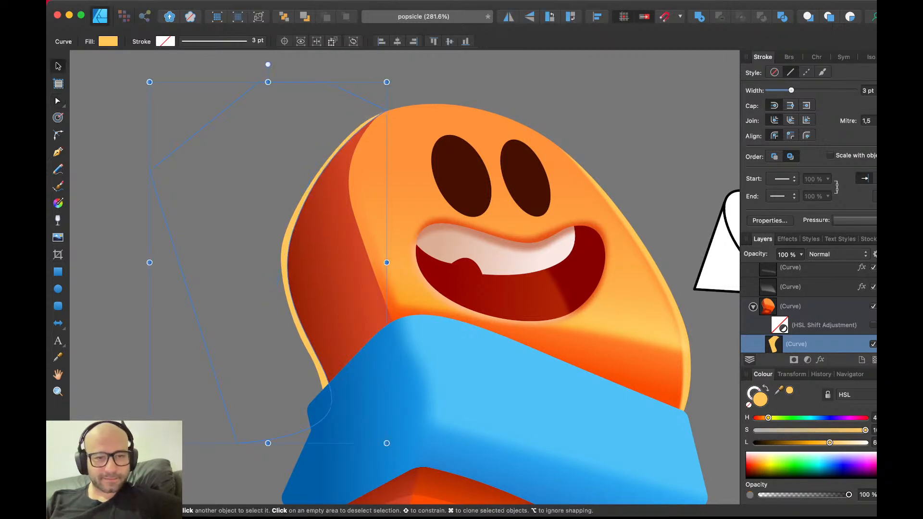
- Soften the left rim highlight with a slight blur, set its opacity to 50%, and deselect it
{"action": "key", "text": "super+Tab"}
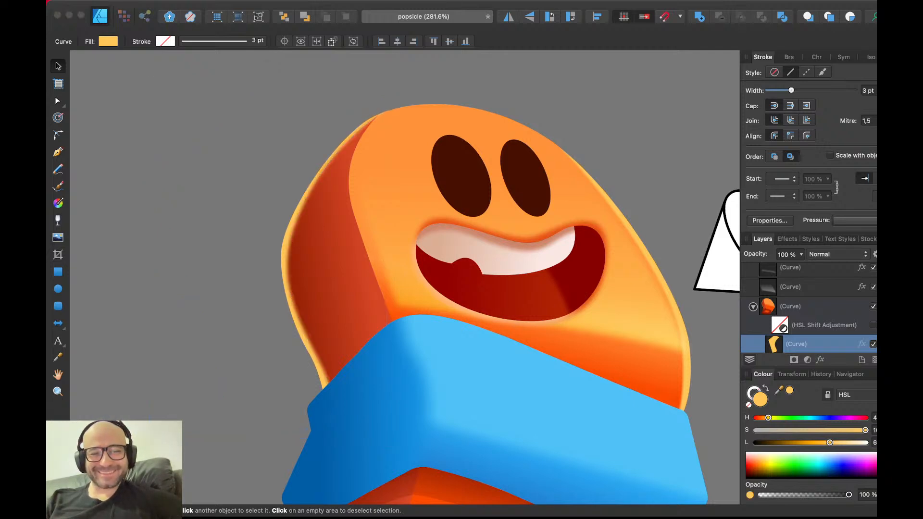
{"action": "key", "text": "super+Tab"}
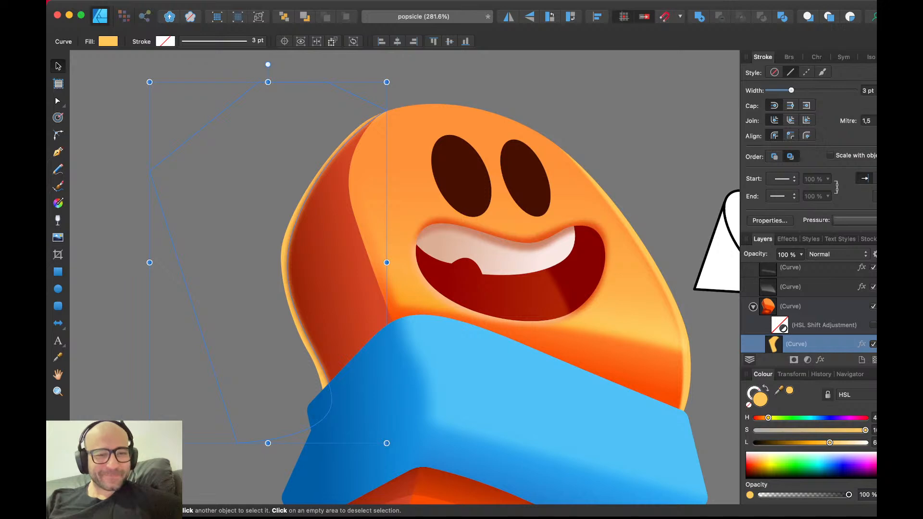
{"action": "key", "text": "5"}
{"action": "key", "text": "super+d"}
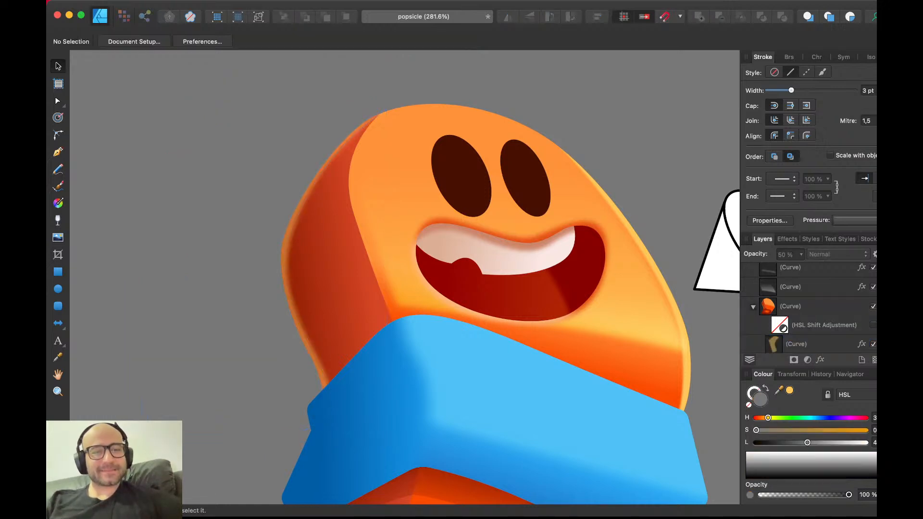
{"action": "scroll", "coordinate": [559, 217], "scroll_direction": "down", "scroll_amount": 5}
{"action": "scroll", "coordinate": [559, 217], "scroll_direction": "up", "scroll_amount": 4}
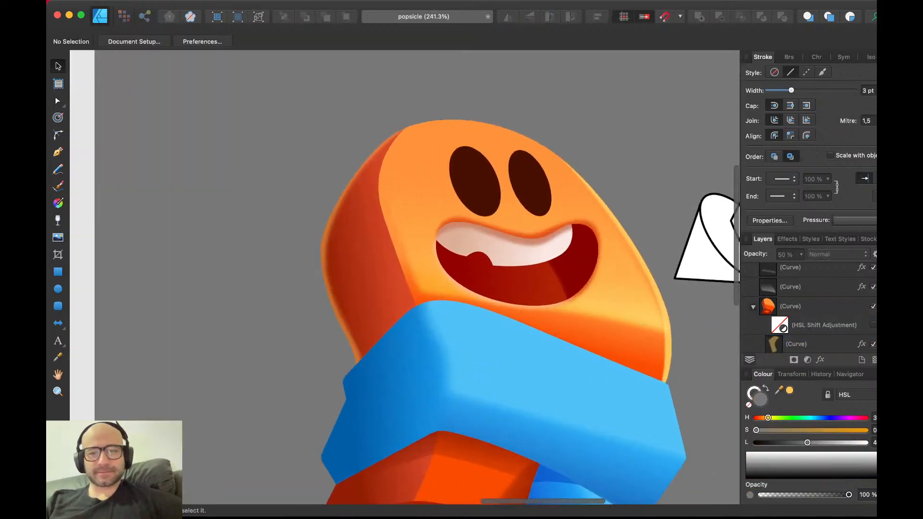
- Draw a thin closed sliver curve along the face's left edge, from near the top of the head down to the scarf
{"action": "scroll", "coordinate": [390, 205], "scroll_direction": "up", "scroll_amount": 1}
{"action": "key", "text": "p"}
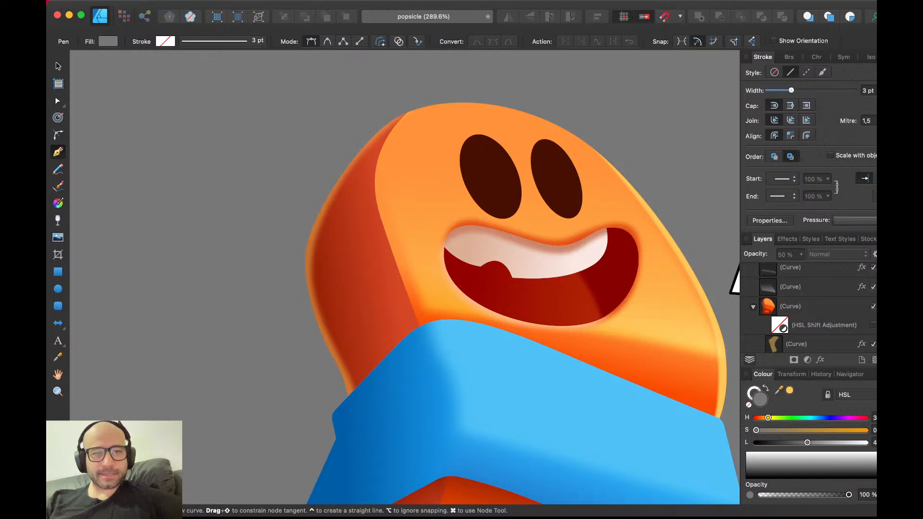
{"action": "left_click", "coordinate": [386, 139]}
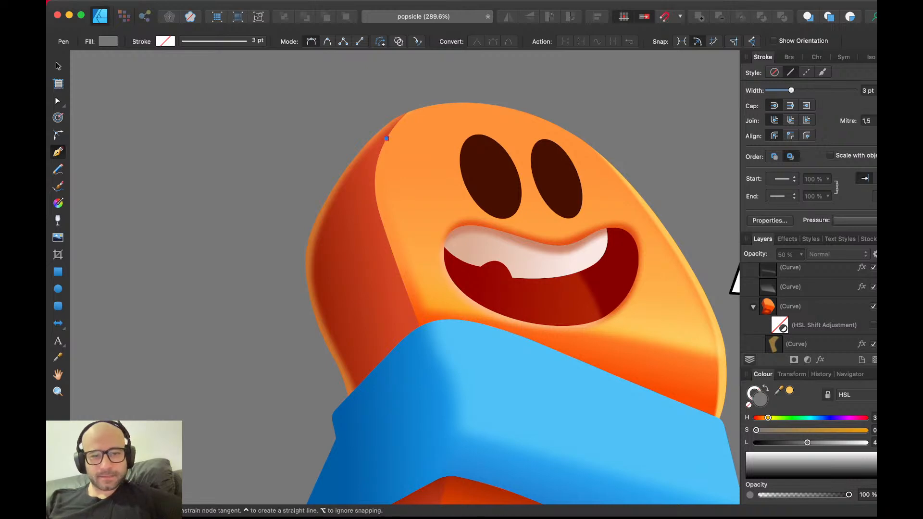
{"action": "left_click_drag", "start_coordinate": [389, 225], "coordinate": [409, 283]}
{"action": "left_click", "coordinate": [432, 330]}
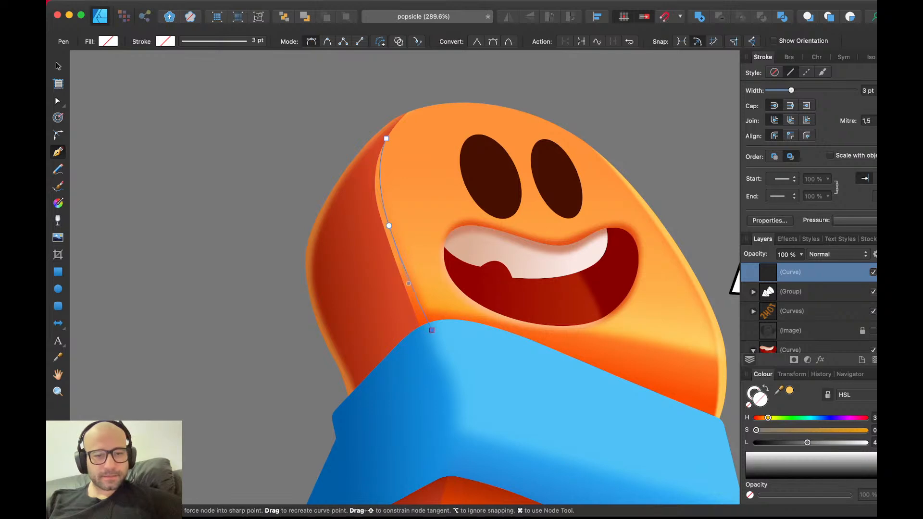
{"action": "left_click", "coordinate": [421, 331]}
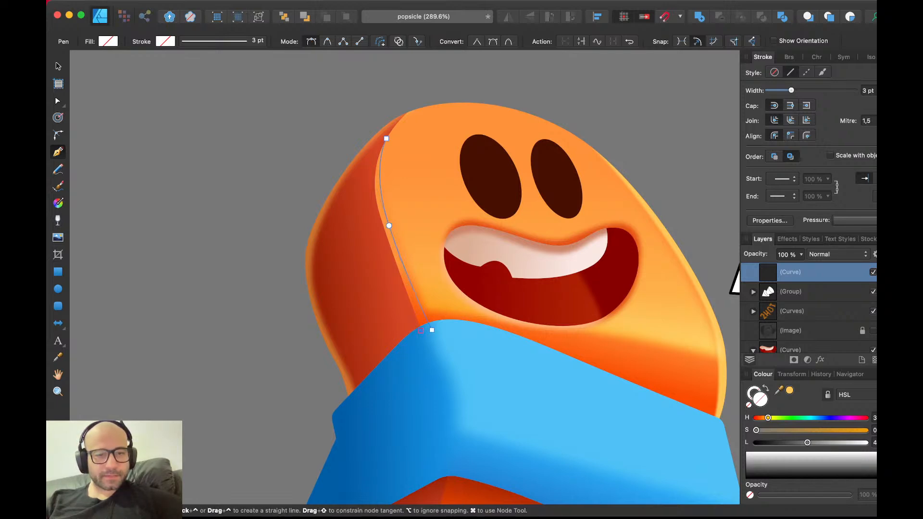
{"action": "left_click_drag", "start_coordinate": [382, 222], "coordinate": [369, 189]}
{"action": "left_click_drag", "start_coordinate": [386, 138], "coordinate": [400, 119]}
{"action": "key", "text": "v"}
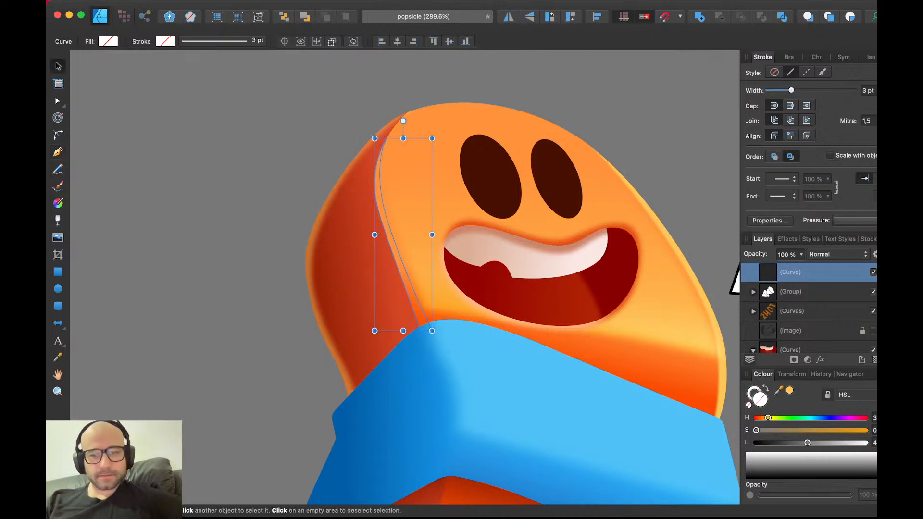
- Fill the face-edge sliver with white and set it to Overlay blending at 50% opacity
{"action": "key", "text": "d"}
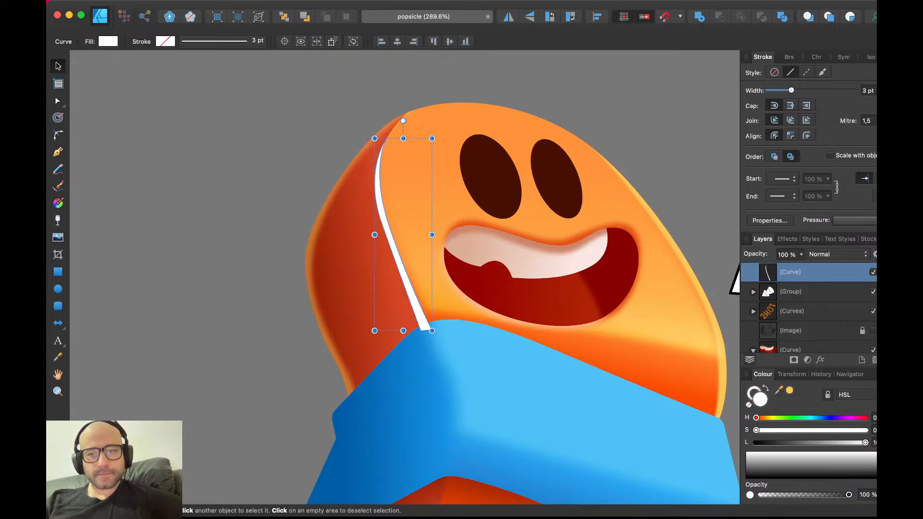
{"action": "left_click", "coordinate": [827, 409]}
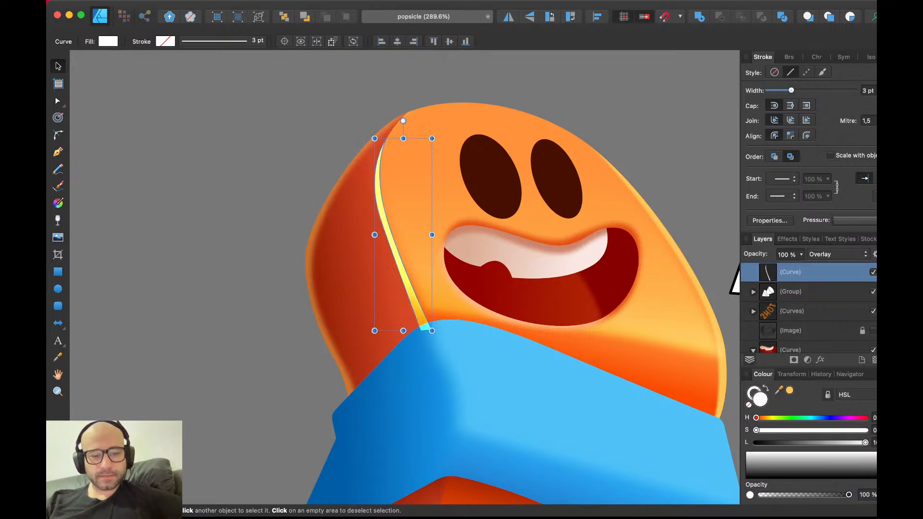
{"action": "key", "text": "5"}
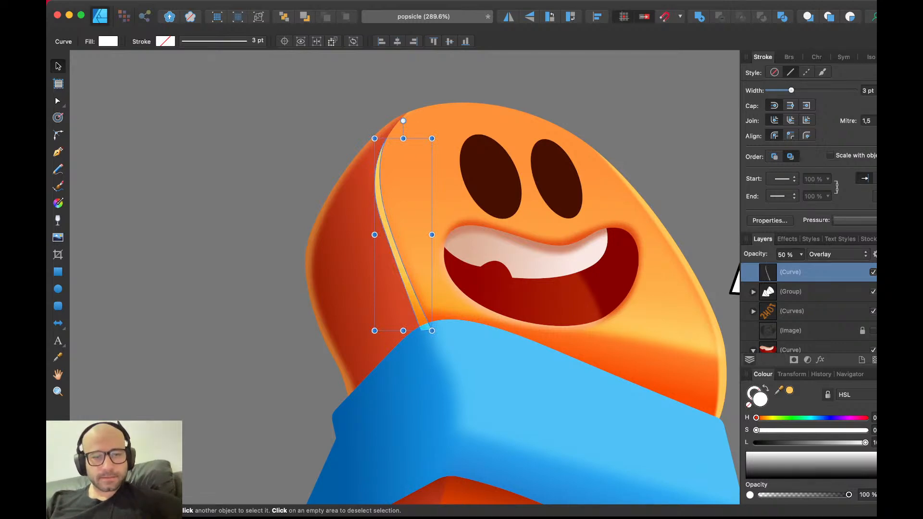
- Move the face-edge sliver beneath the scarf in the layer stack by cutting and pasting it, and deselect it
{"action": "key", "text": "super+x"}
{"action": "left_click", "coordinate": [647, 207]}
{"action": "key", "text": "super+v"}
{"action": "key", "text": "super+d"}
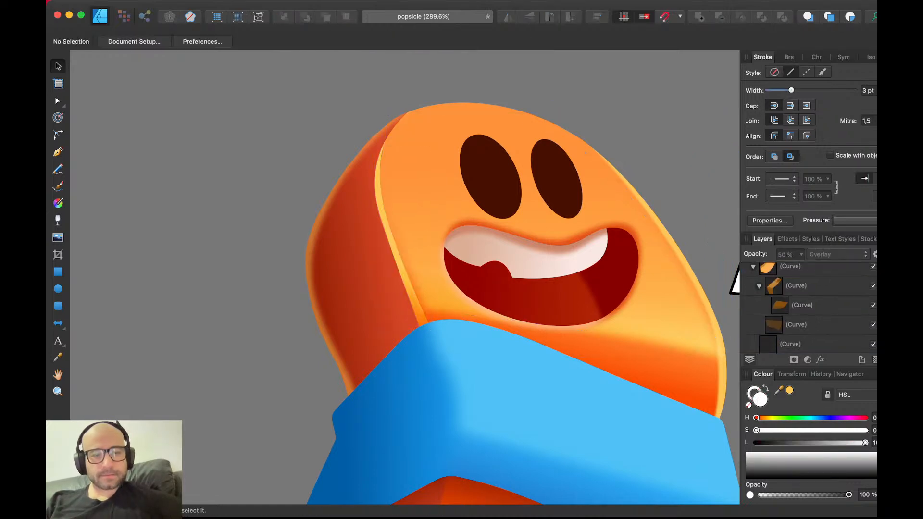
{"action": "scroll", "coordinate": [435, 246], "scroll_direction": "down", "scroll_amount": 5}
{"action": "scroll", "coordinate": [435, 246], "scroll_direction": "up", "scroll_amount": 3}
{"action": "left_click", "coordinate": [390, 202]}
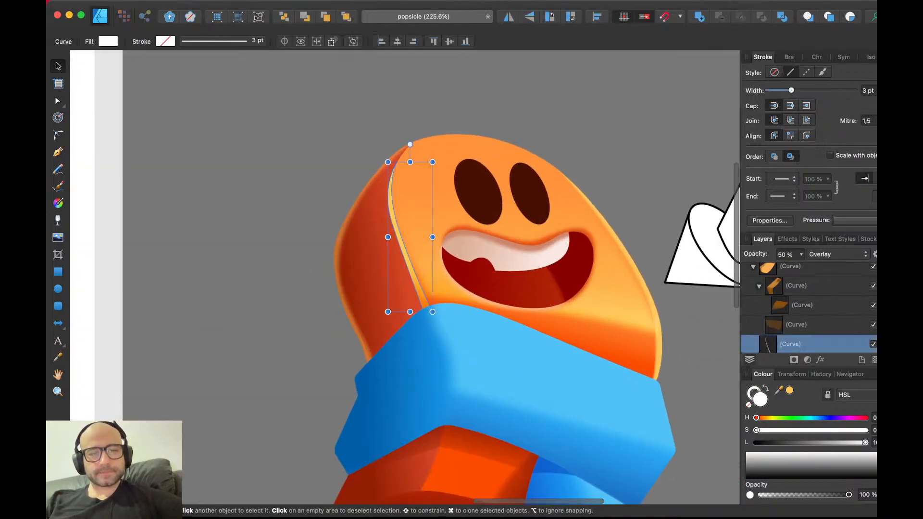
{"action": "key", "text": "super+d"}
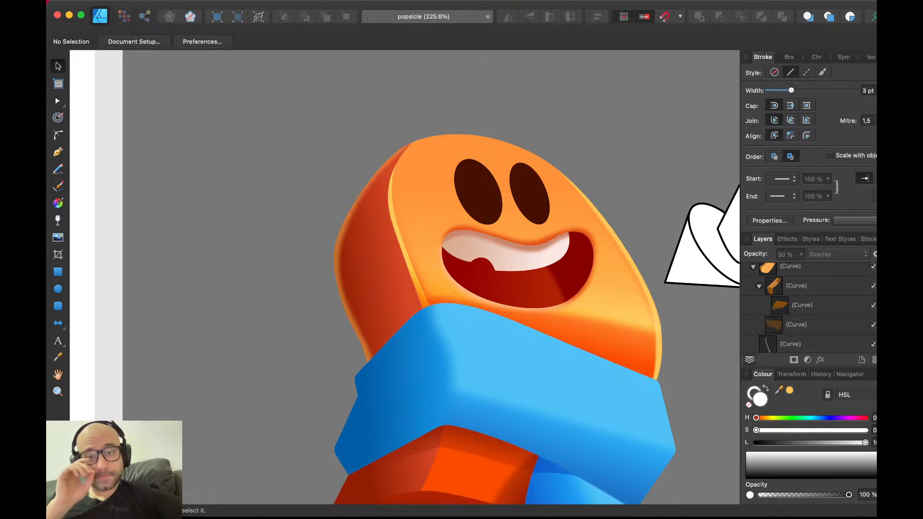
{"action": "scroll", "coordinate": [423, 230], "scroll_direction": "down", "scroll_amount": 4}
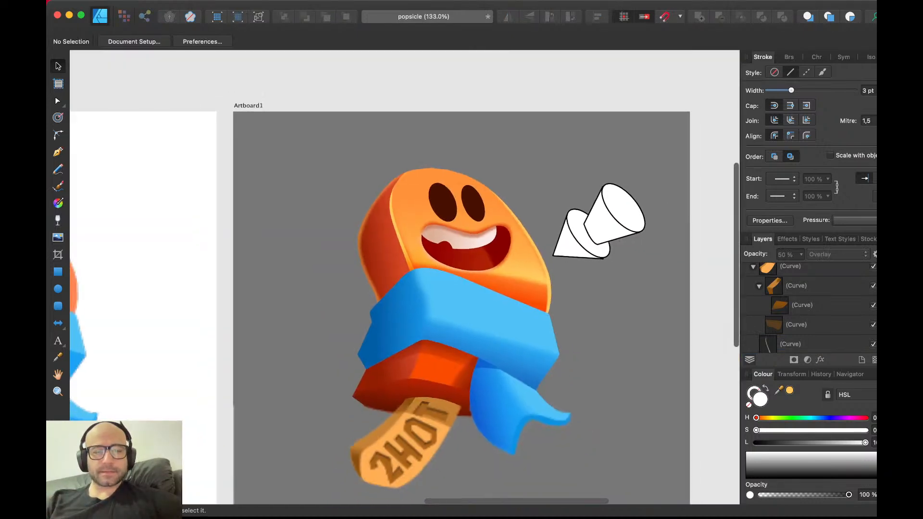
{"action": "scroll", "coordinate": [423, 231], "scroll_direction": "up", "scroll_amount": 3}
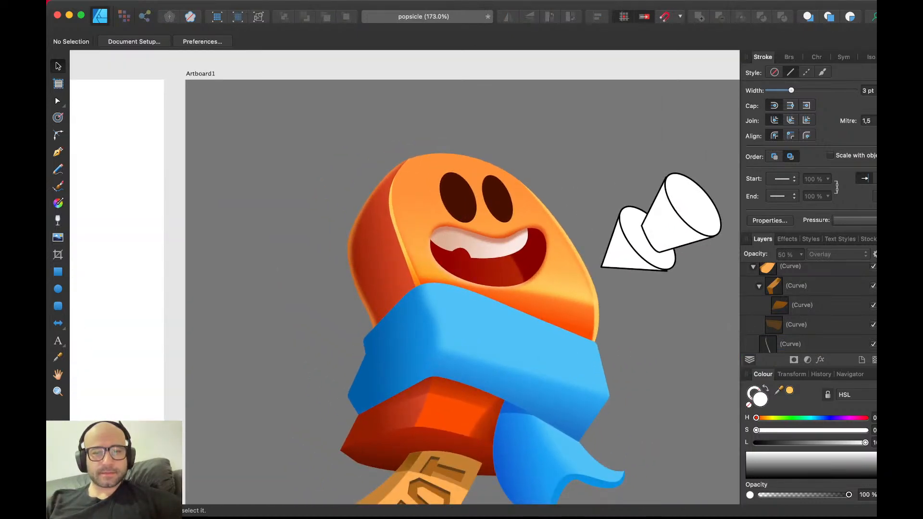
- Draw a closed curve over the head's side face, between the left rim highlight and the face-edge sliver, ending beneath the scarf's upper edge
{"action": "scroll", "coordinate": [737, 291], "scroll_direction": "up", "scroll_amount": 3}
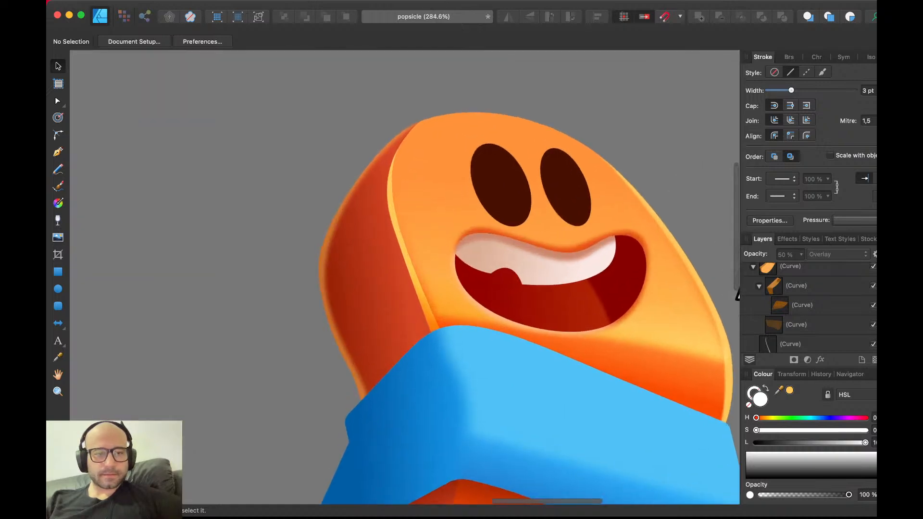
{"action": "key", "text": "p"}
{"action": "left_click", "coordinate": [392, 150]}
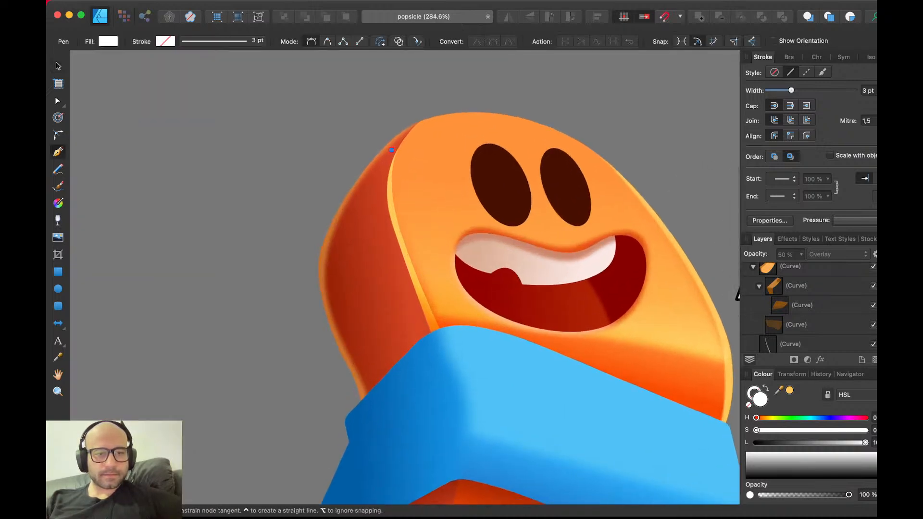
{"action": "left_click_drag", "start_coordinate": [328, 276], "coordinate": [332, 334]}
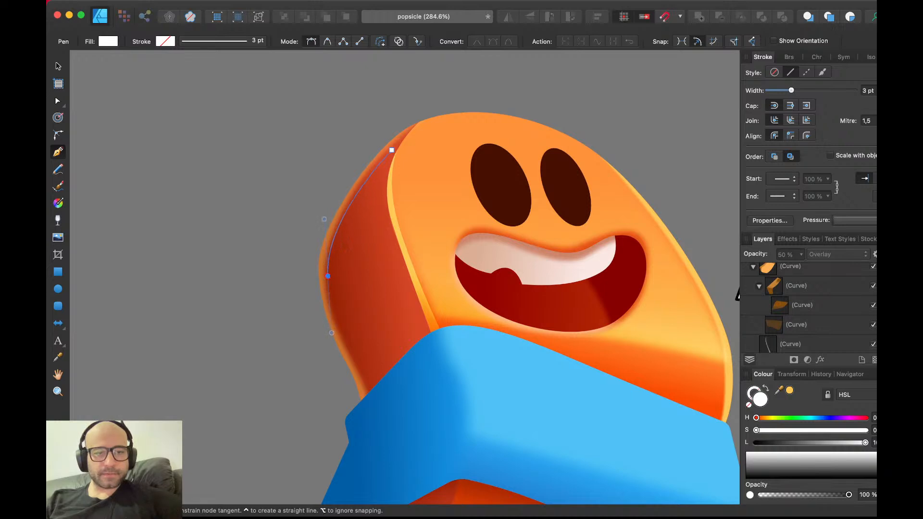
{"action": "left_click_drag", "start_coordinate": [372, 396], "coordinate": [373, 418]}
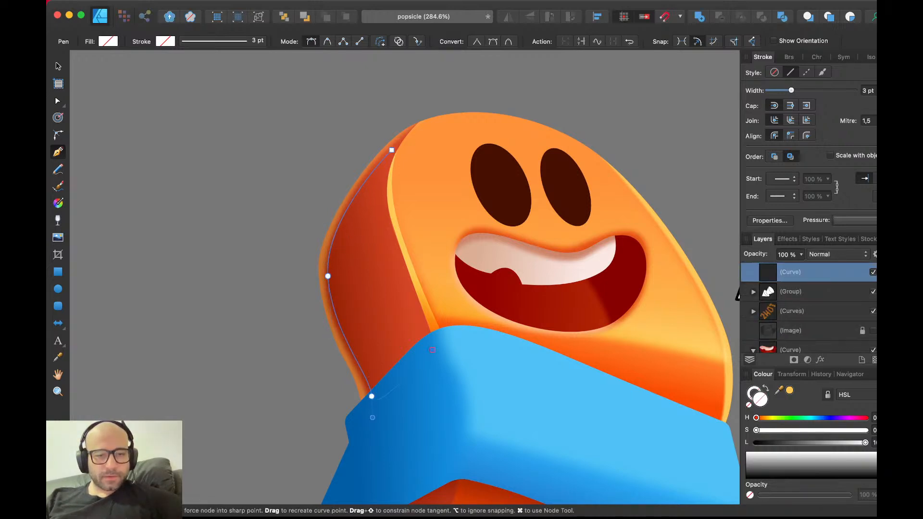
{"action": "left_click_drag", "start_coordinate": [432, 350], "coordinate": [405, 273]}
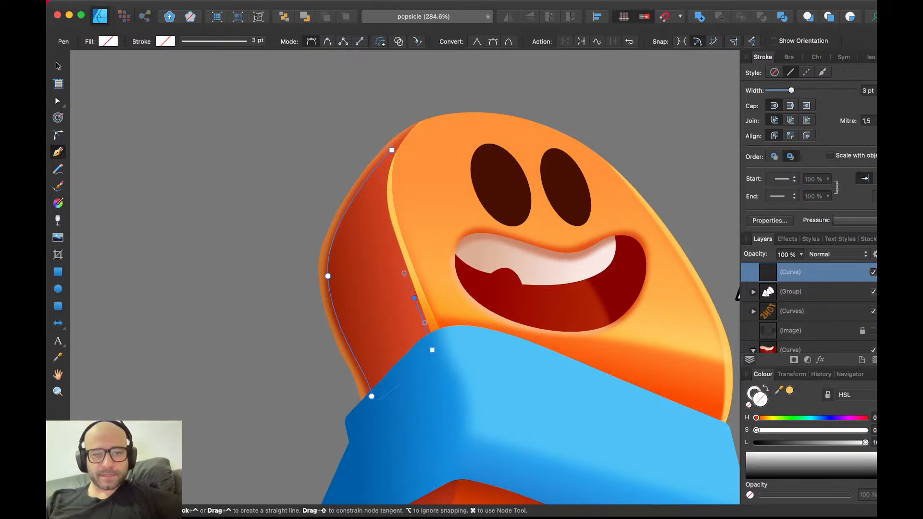
{"action": "left_click", "coordinate": [385, 221]}
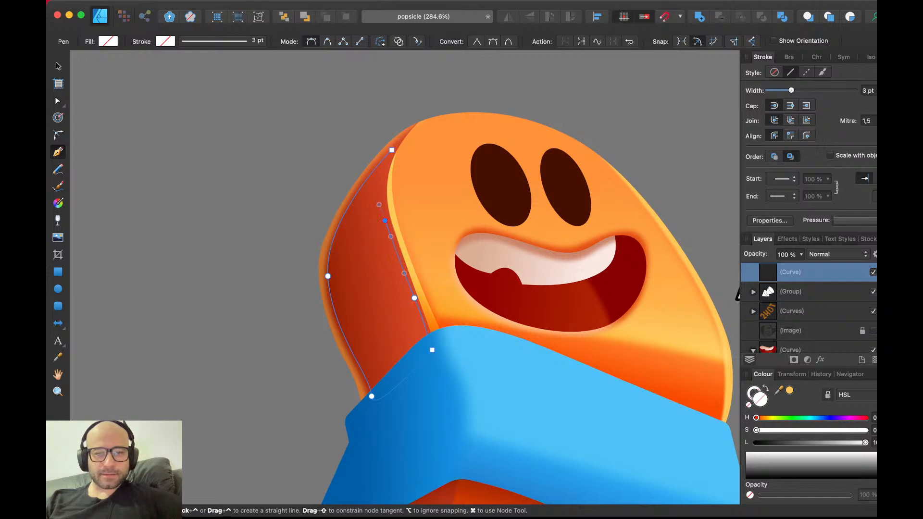
{"action": "left_click", "coordinate": [392, 150]}
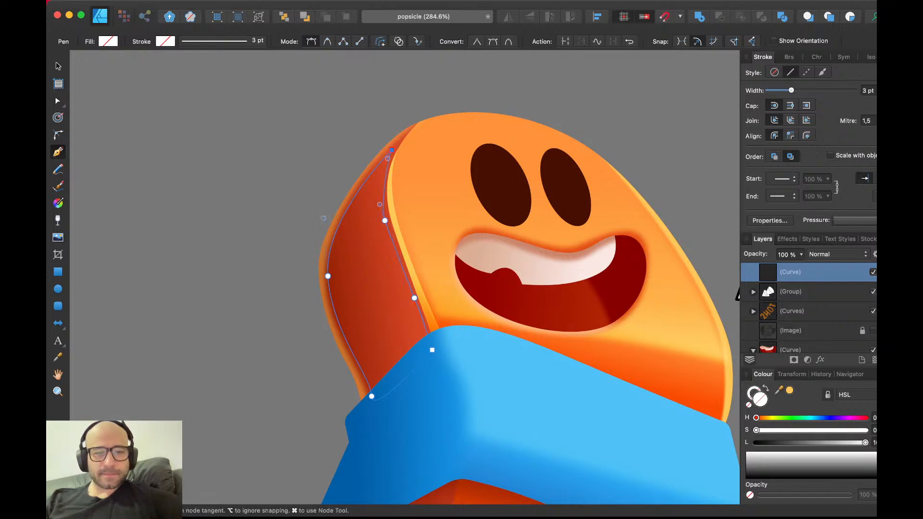
- Fill the side-face curve with white and place it directly above the head shape in the layer stack
{"action": "left_click_drag", "start_coordinate": [813, 465], "coordinate": [812, 451]}
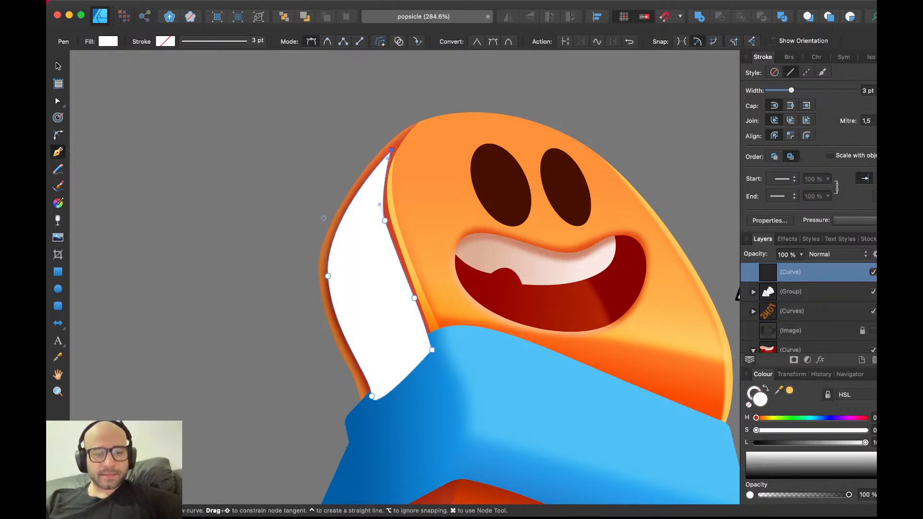
{"action": "key", "text": "v"}
{"action": "key", "text": "super+bracketleft"}
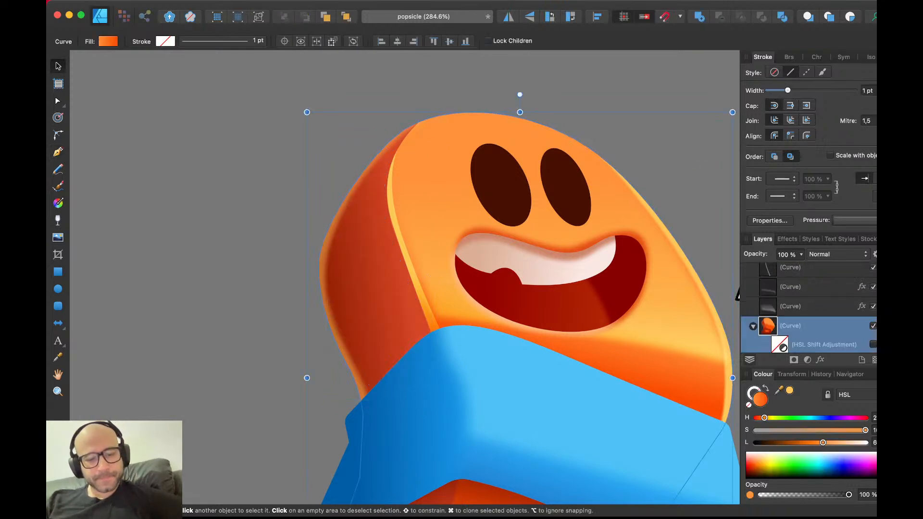
{"action": "key", "text": "super+bracketright"}
- Fade the side-face curve with a linear transparency from upper left to lower right, and give it Overlay blending and a soft blur
{"action": "key", "text": "y"}
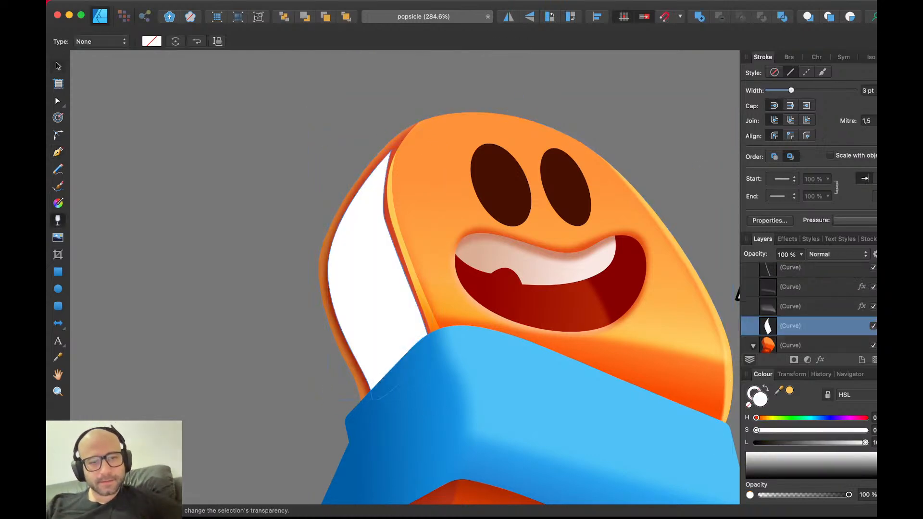
{"action": "left_click_drag", "start_coordinate": [362, 160], "coordinate": [454, 306]}
{"action": "key", "text": "v"}
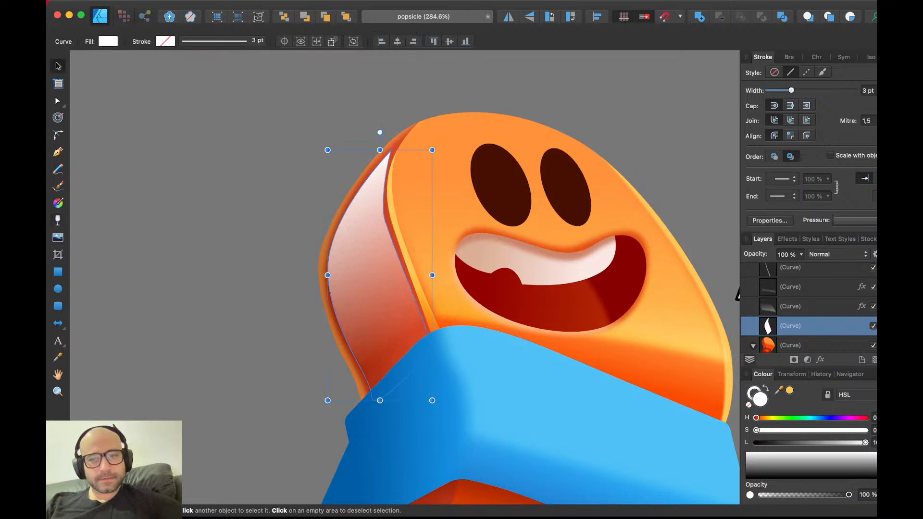
{"action": "left_click", "coordinate": [832, 397]}
{"action": "scroll", "coordinate": [364, 260], "scroll_direction": "down", "scroll_amount": 5}
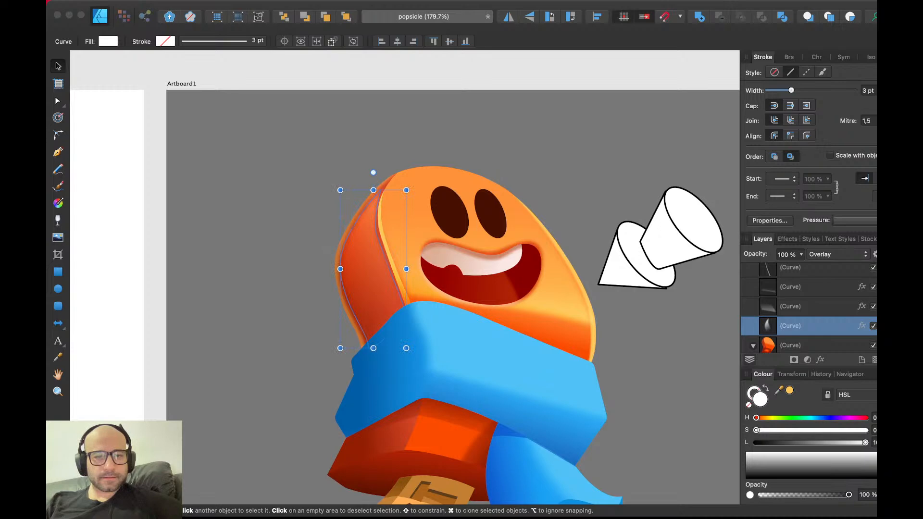
- Reshape the side-face highlight's inner edge by moving its upper node up and slightly left, and deselect it
{"action": "scroll", "coordinate": [403, 218], "scroll_direction": "up", "scroll_amount": 6}
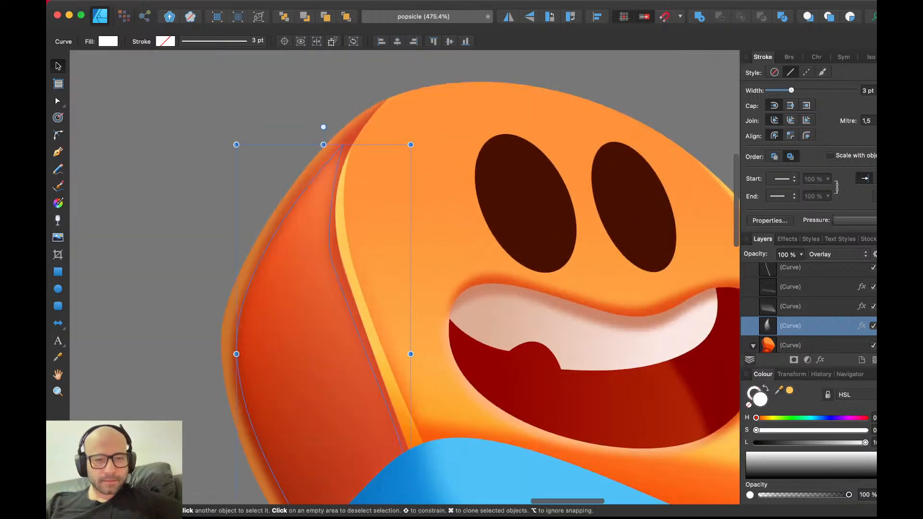
{"action": "key", "text": "a"}
{"action": "left_click_drag", "start_coordinate": [332, 263], "coordinate": [321, 206]}
{"action": "key", "text": "v"}
{"action": "key", "text": "super+d"}
{"action": "scroll", "coordinate": [321, 207], "scroll_direction": "down", "scroll_amount": 5}
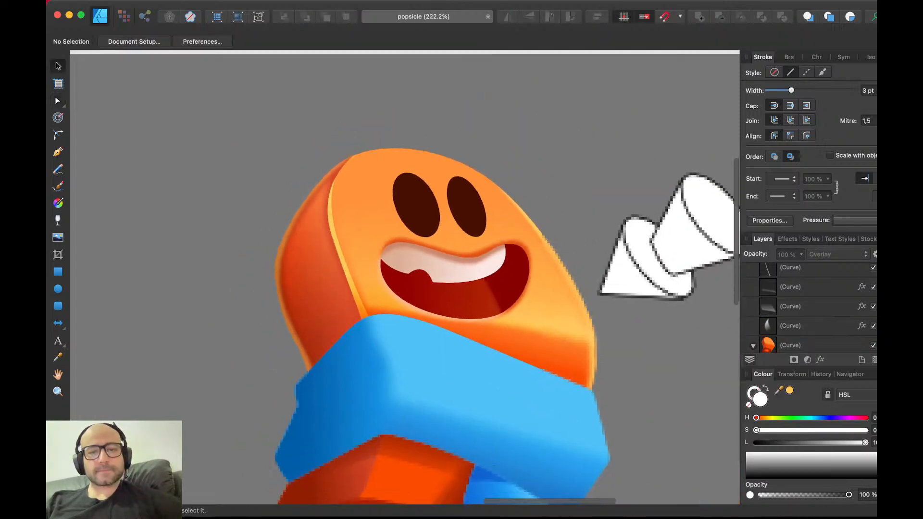
{"action": "scroll", "coordinate": [321, 207], "scroll_direction": "down", "scroll_amount": 3}
{"action": "scroll", "coordinate": [321, 207], "scroll_direction": "up", "scroll_amount": 2}
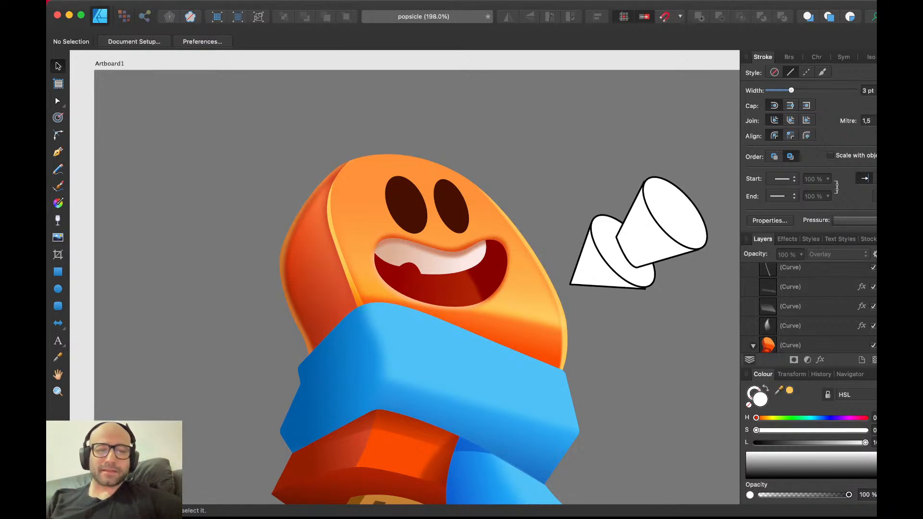
{"action": "scroll", "coordinate": [439, 252], "scroll_direction": "up", "scroll_amount": 5}
{"action": "scroll", "coordinate": [439, 251], "scroll_direction": "up", "scroll_amount": 5}
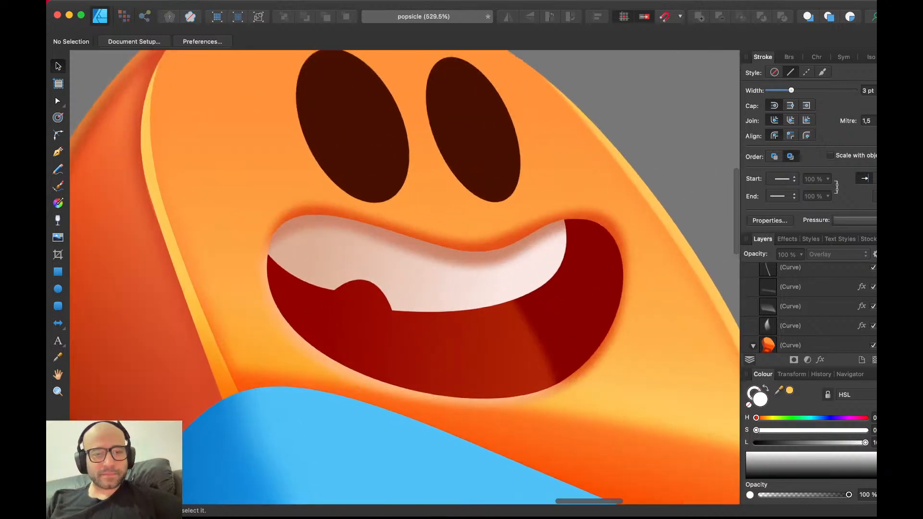
{"action": "key", "text": "p"}
{"action": "key", "text": "v"}
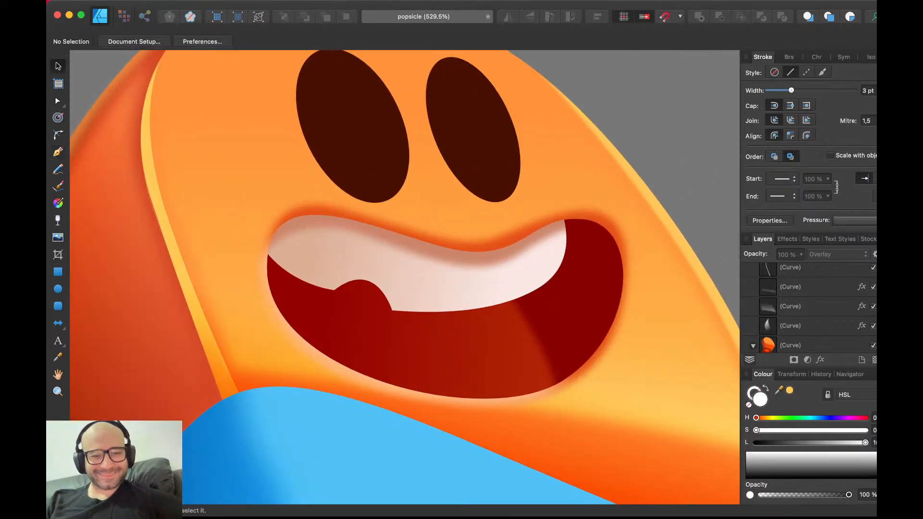
- Reshape the teeth by moving the node beside the notch slightly down and left, and deselect them
{"action": "double_click", "coordinate": [440, 281]}
{"action": "key", "text": "a"}
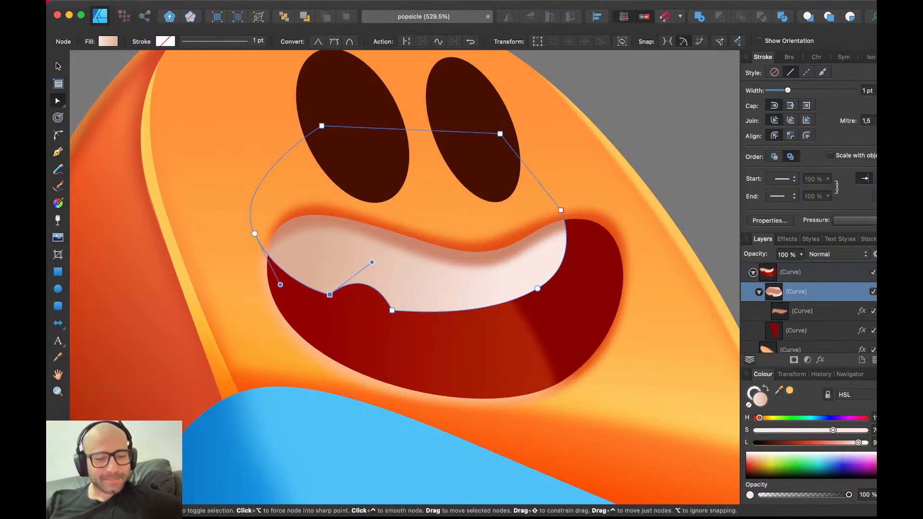
{"action": "key", "text": "v"}
{"action": "key", "text": "Escape"}
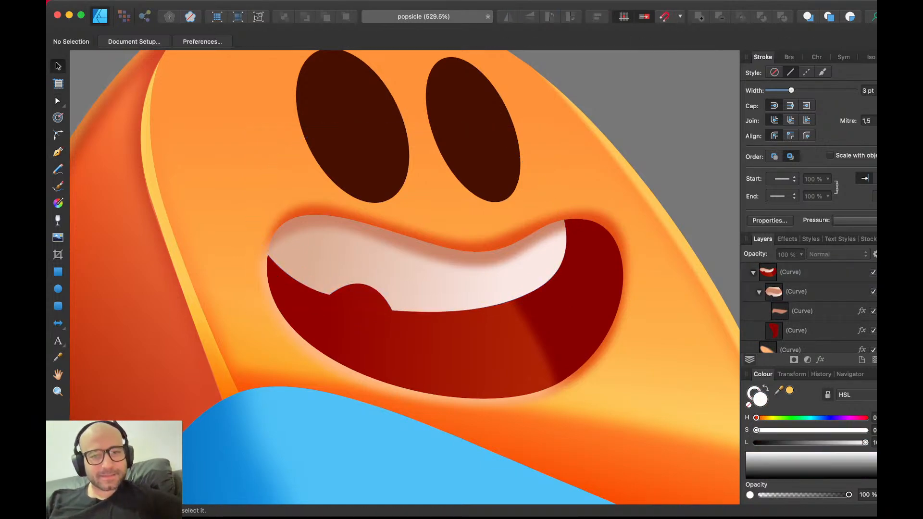
- Draw a closed curve inside the teeth, following their outline and the notch just inside the edges and below the upper shadow
{"action": "key", "text": "p"}
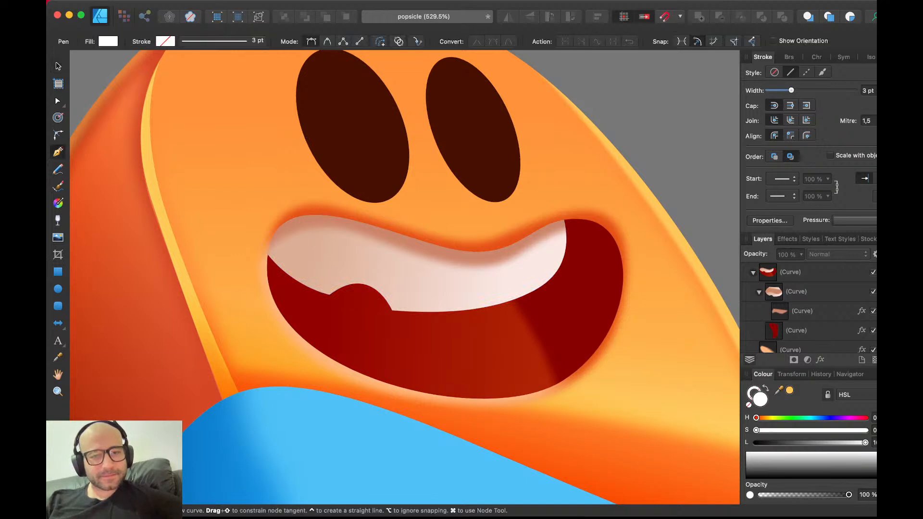
{"action": "left_click", "coordinate": [552, 242]}
{"action": "left_click_drag", "start_coordinate": [512, 268], "coordinate": [496, 270]}
{"action": "left_click_drag", "start_coordinate": [436, 267], "coordinate": [408, 256]}
{"action": "left_click_drag", "start_coordinate": [343, 237], "coordinate": [318, 233]}
{"action": "left_click_drag", "start_coordinate": [272, 252], "coordinate": [265, 264]}
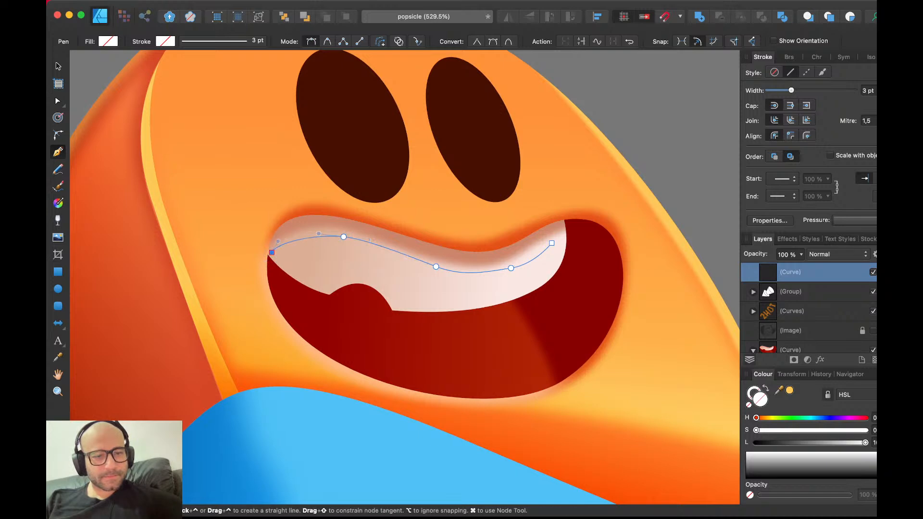
{"action": "left_click_drag", "start_coordinate": [327, 289], "coordinate": [391, 282]}
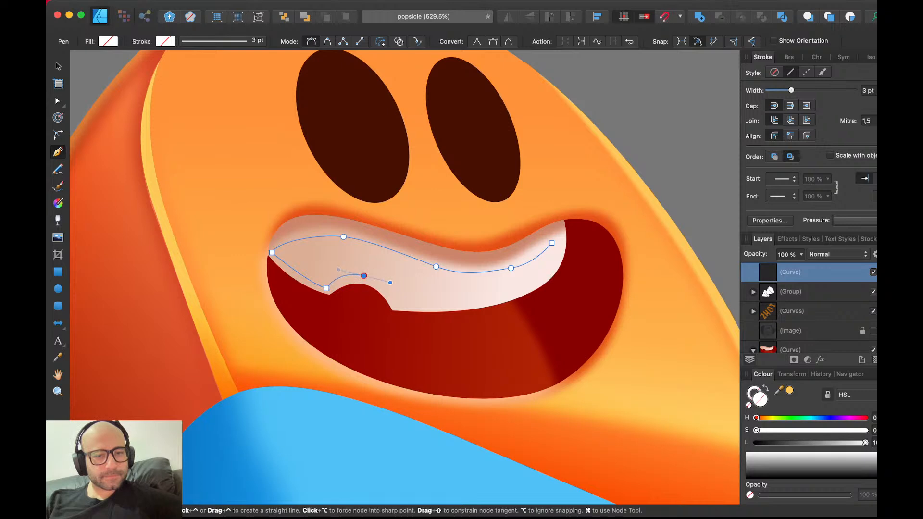
{"action": "left_click", "coordinate": [395, 301]}
{"action": "left_click_drag", "start_coordinate": [467, 303], "coordinate": [497, 301]}
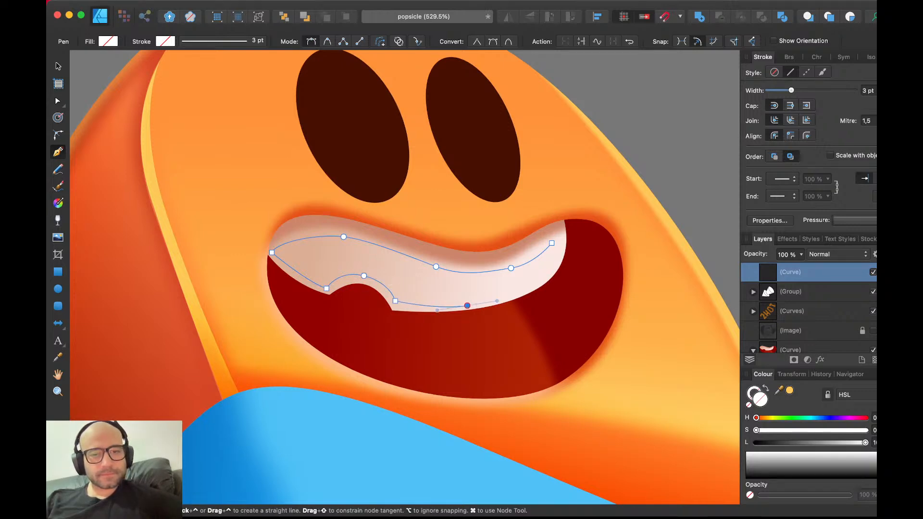
{"action": "left_click_drag", "start_coordinate": [548, 271], "coordinate": [560, 257]}
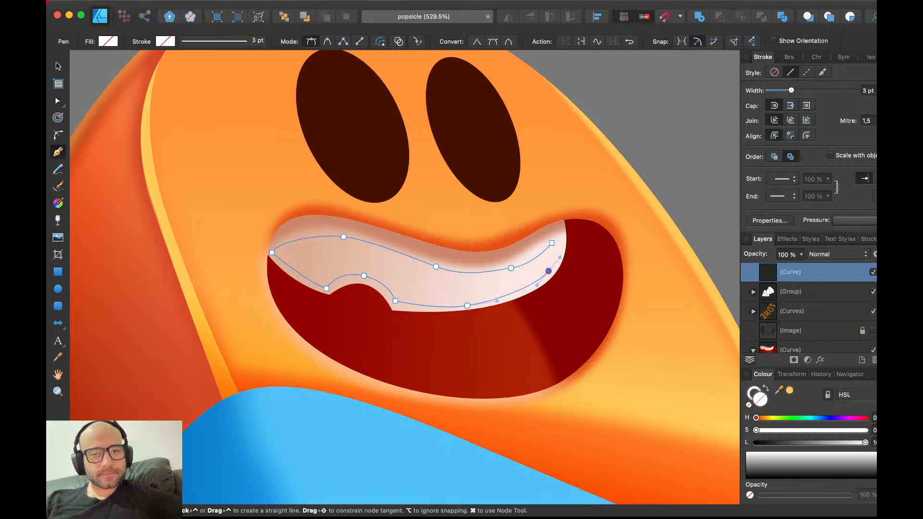
{"action": "left_click", "coordinate": [552, 243]}
- Fill the teeth curve with white, fade it with a linear transparency running downward, and deselect it
{"action": "left_click_drag", "start_coordinate": [820, 442], "coordinate": [868, 443]}
{"action": "scroll", "coordinate": [632, 317], "scroll_direction": "down", "scroll_amount": 2}
{"action": "key", "text": "v"}
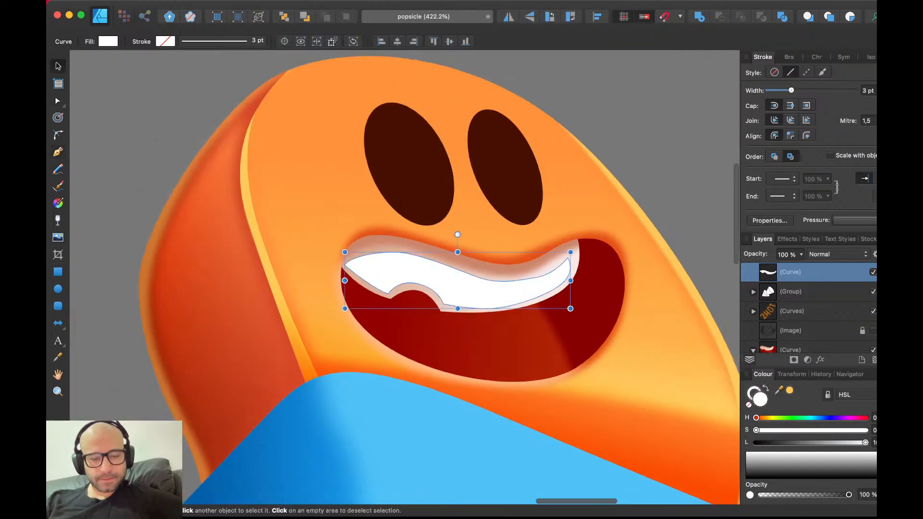
{"action": "key", "text": "y"}
{"action": "left_click_drag", "start_coordinate": [499, 258], "coordinate": [486, 324]}
{"action": "key", "text": "v"}
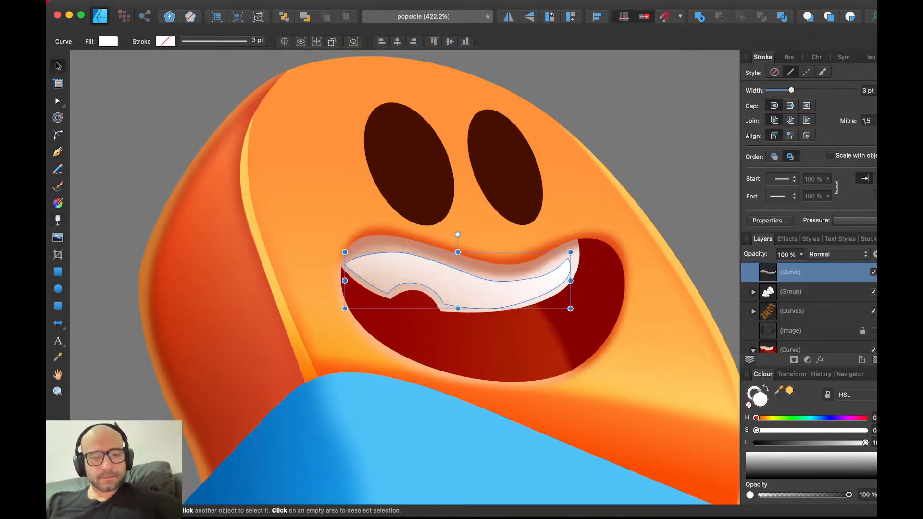
{"action": "key", "text": "super+d"}
- Save the popsicle document
{"action": "scroll", "coordinate": [487, 326], "scroll_direction": "down", "scroll_amount": 5}
{"action": "scroll", "coordinate": [486, 326], "scroll_direction": "up", "scroll_amount": 3}
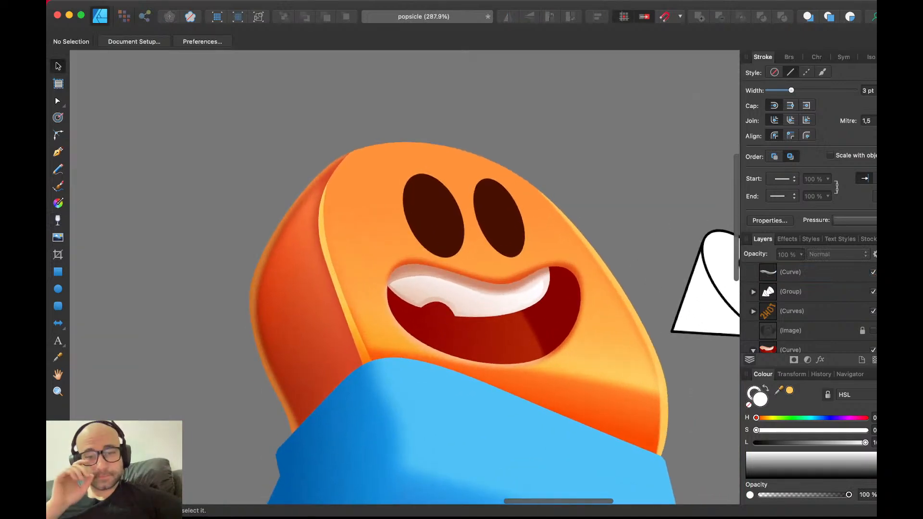
{"action": "scroll", "coordinate": [405, 277], "scroll_direction": "right", "scroll_amount": 2}
{"action": "key", "text": "super+s"}
{"action": "key", "text": "super+Tab"}
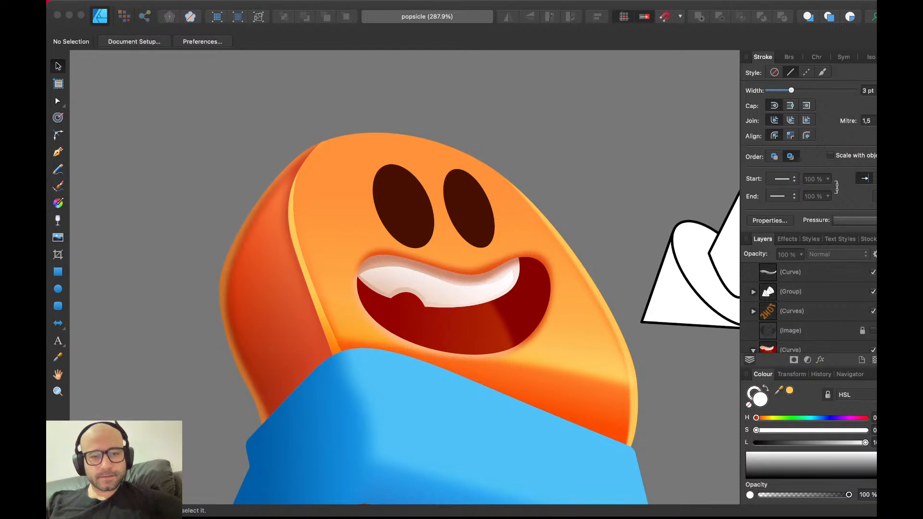
{"action": "key", "text": "super+Tab"}
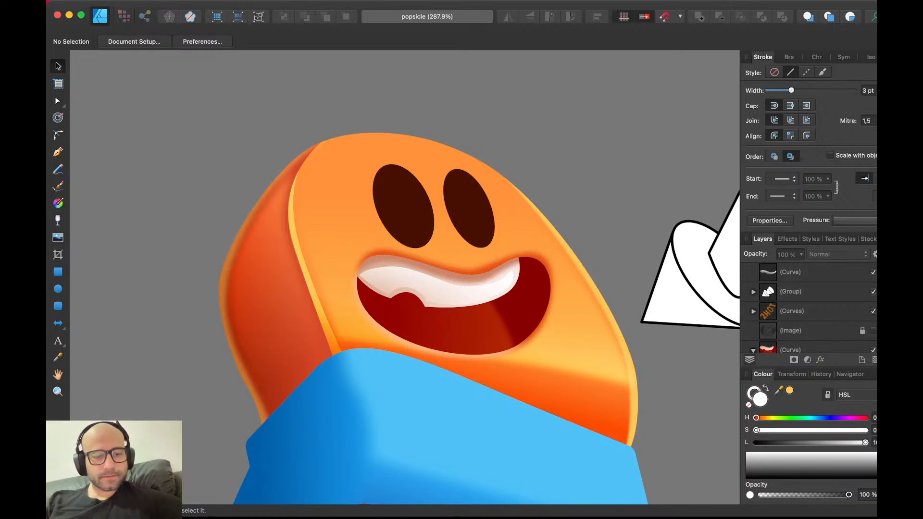
{"action": "key", "text": "super+Tab"}
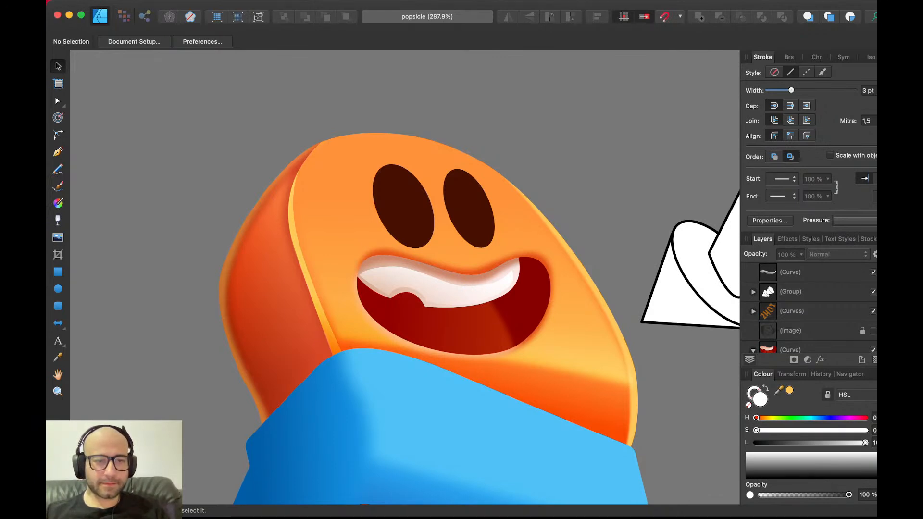
- Soften the Overlay highlight sliver along the left edge of the face with a blur, and deselect it
{"action": "left_click", "coordinate": [315, 298]}
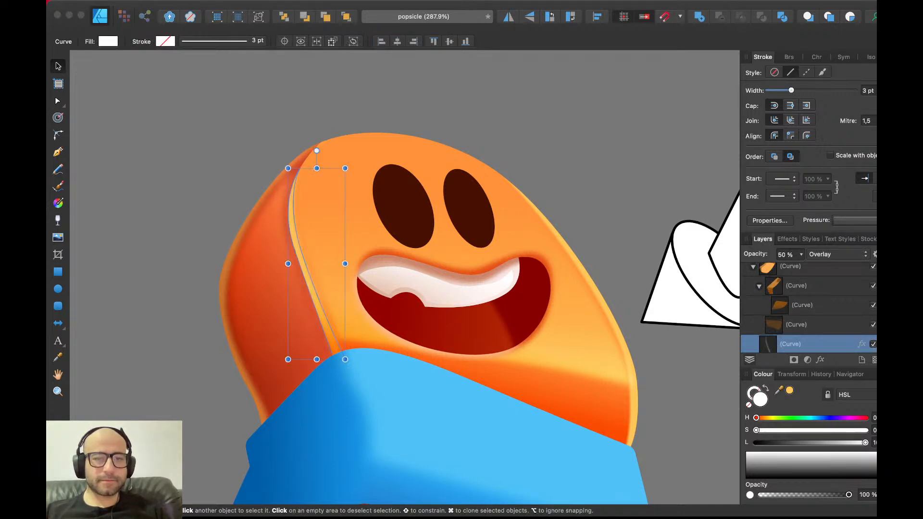
{"action": "key", "text": "super+d"}
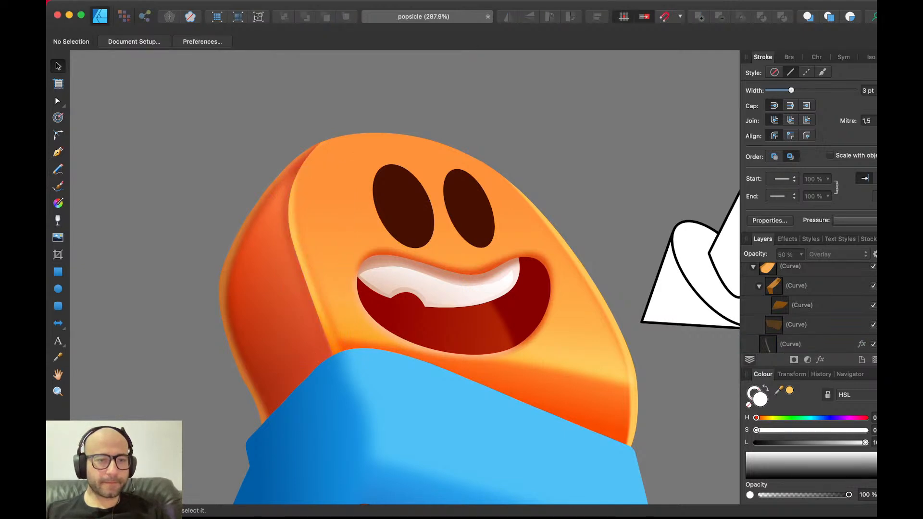
- Draw a thin closed sliver along the upper part of the face's left edge and fill it with white
{"action": "key", "text": "p"}
{"action": "left_click", "coordinate": [295, 176]}
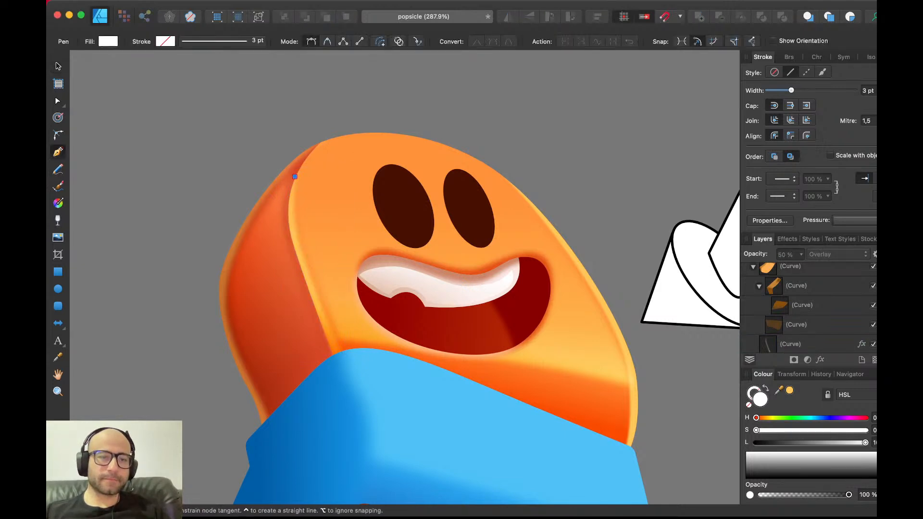
{"action": "left_click_drag", "start_coordinate": [301, 264], "coordinate": [323, 310]}
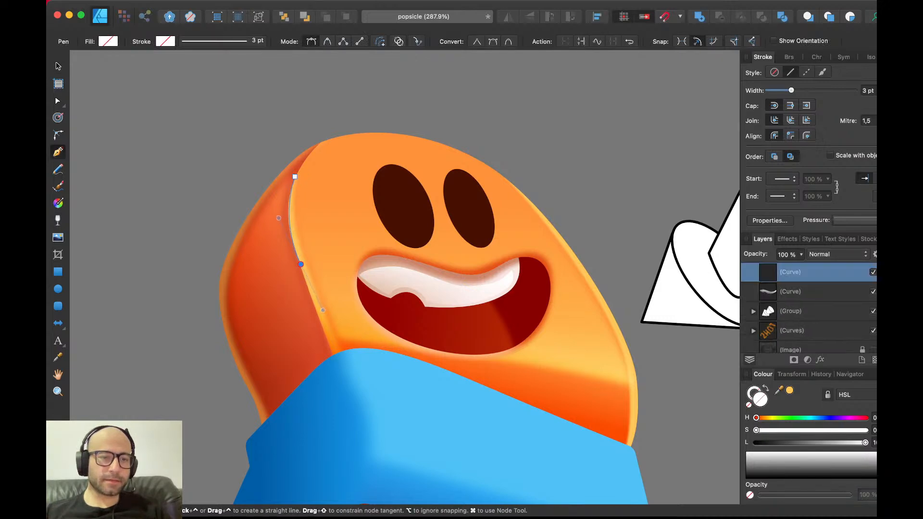
{"action": "left_click_drag", "start_coordinate": [295, 176], "coordinate": [301, 151]}
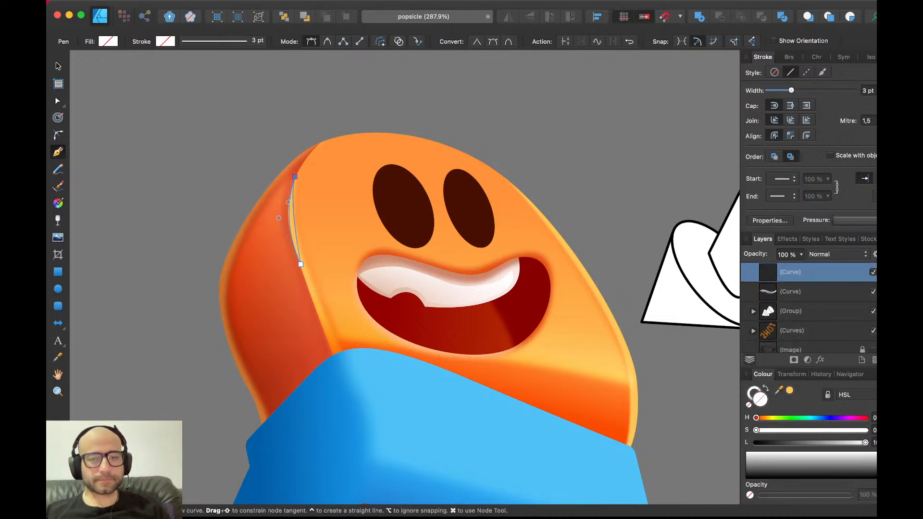
{"action": "left_click_drag", "start_coordinate": [839, 443], "coordinate": [869, 443]}
{"action": "key", "text": "v"}
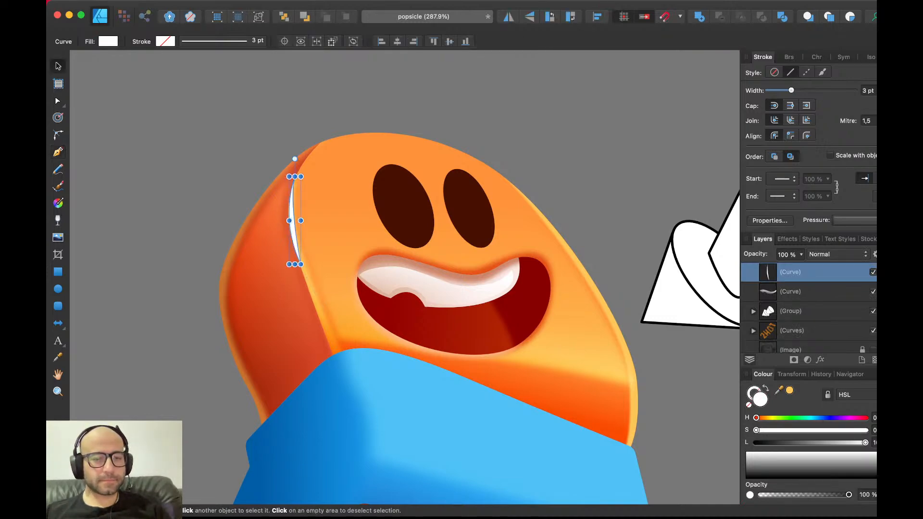
{"action": "scroll", "coordinate": [676, 305], "scroll_direction": "down", "scroll_amount": 5}
{"action": "key", "text": "super+d"}
{"action": "scroll", "coordinate": [675, 306], "scroll_direction": "up", "scroll_amount": 5}
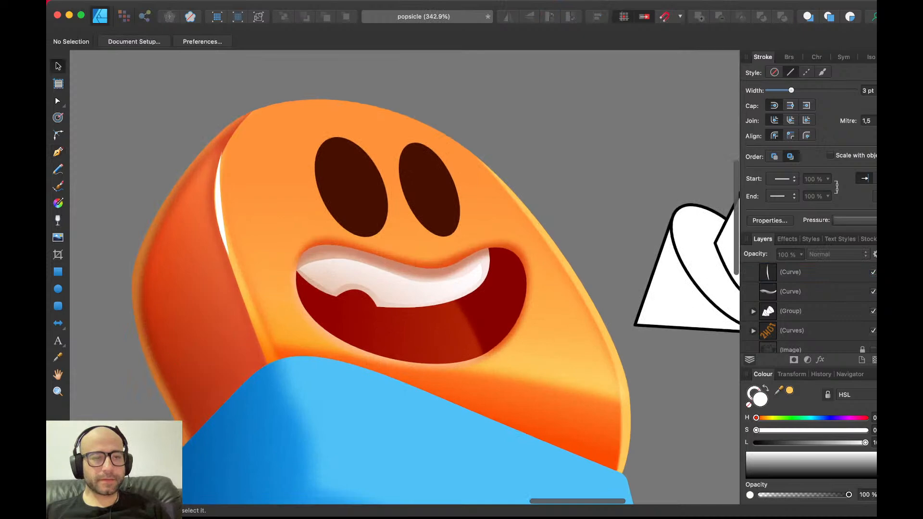
- Apply a soft blur to the white sliver on the face's left edge, and deselect it
{"action": "left_click", "coordinate": [218, 198]}
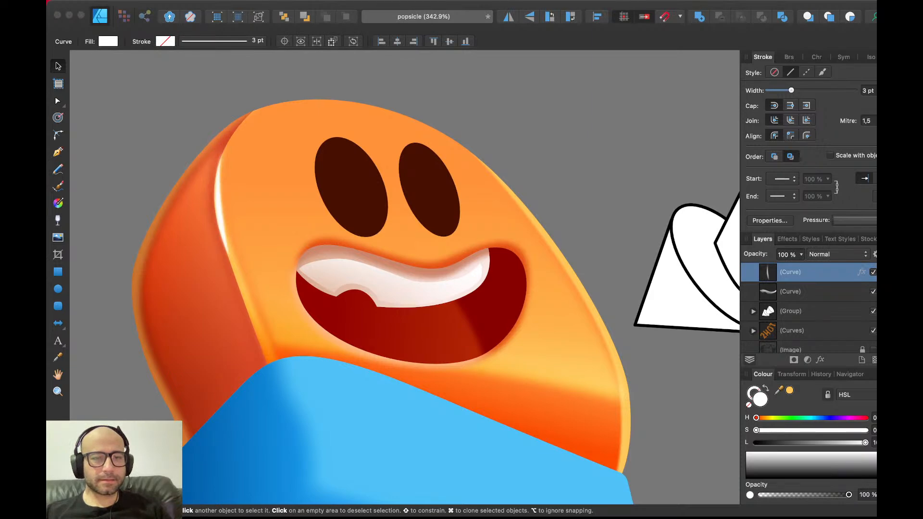
{"action": "left_click", "coordinate": [552, 211]}
{"action": "scroll", "coordinate": [552, 212], "scroll_direction": "down", "scroll_amount": 5}
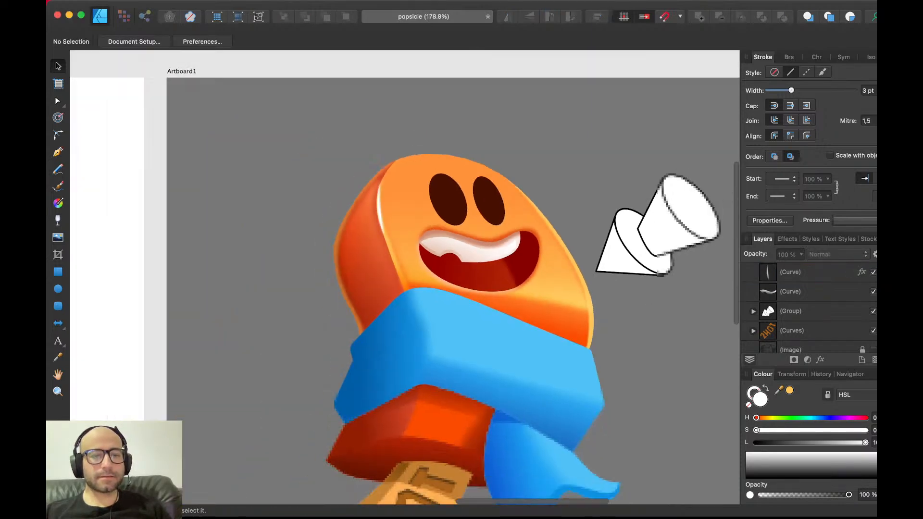
- Set the white face-edge sliver's blend mode to Overlay, deselect it, and save the document
{"action": "left_click", "coordinate": [382, 208]}
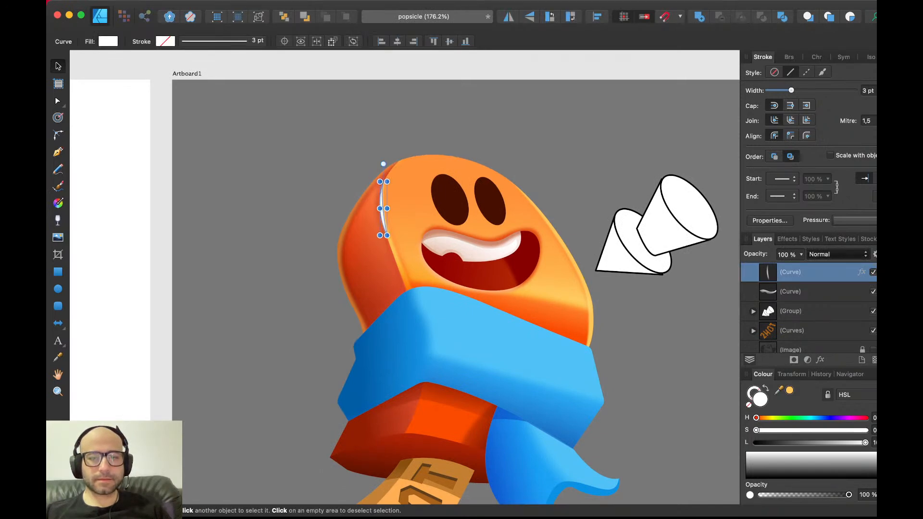
{"action": "left_click", "coordinate": [838, 254]}
{"action": "left_click", "coordinate": [823, 403]}
{"action": "key", "text": "Escape"}
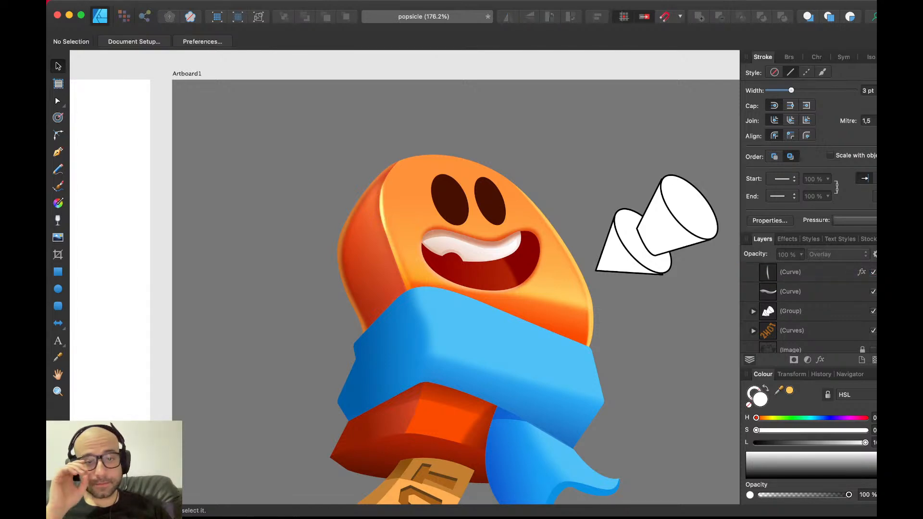
{"action": "scroll", "coordinate": [387, 196], "scroll_direction": "up", "scroll_amount": 3}
{"action": "scroll", "coordinate": [519, 302], "scroll_direction": "down", "scroll_amount": 2}
{"action": "key", "text": "super+s"}
- Duplicate the head's side-face highlight in place and angle the copy's linear transparency so it fades toward the face edge
{"action": "left_click", "coordinate": [347, 250]}
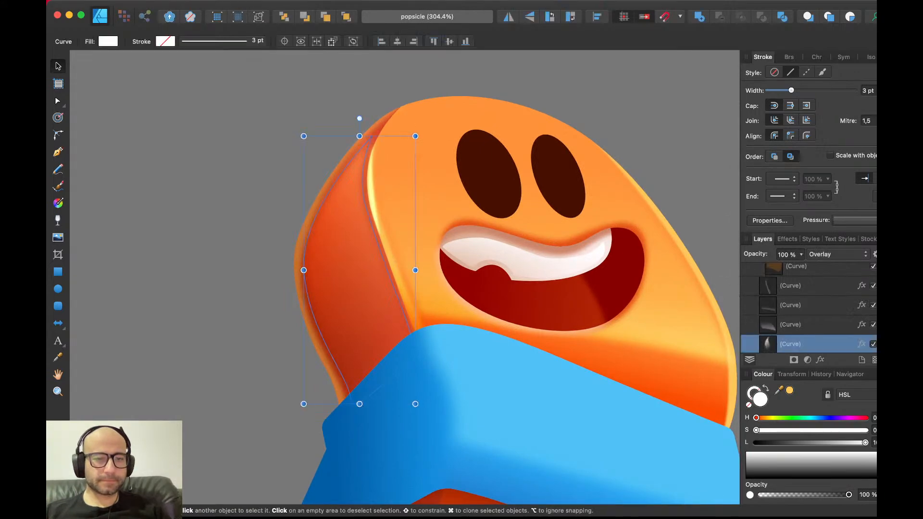
{"action": "key", "text": "super+j"}
{"action": "key", "text": "super+d"}
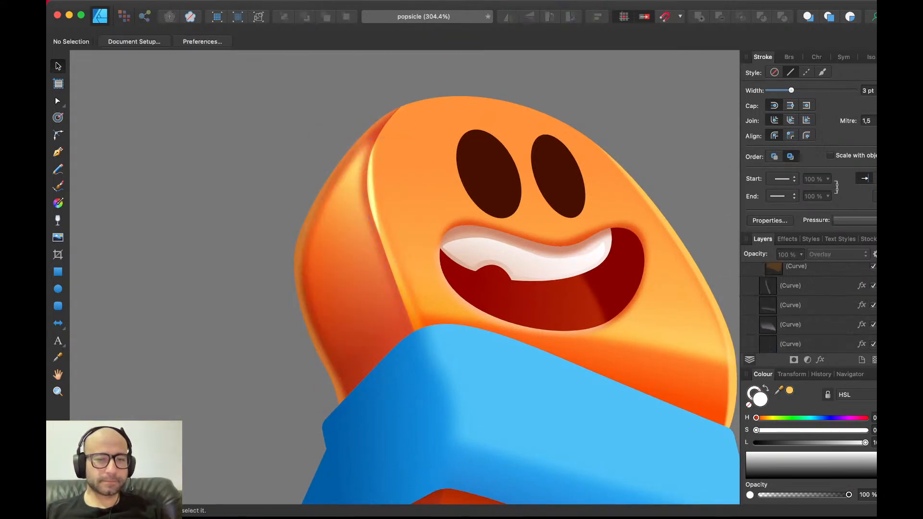
{"action": "left_click", "coordinate": [347, 250]}
{"action": "key", "text": "y"}
{"action": "left_click_drag", "start_coordinate": [444, 300], "coordinate": [379, 181]}
{"action": "key", "text": "v"}
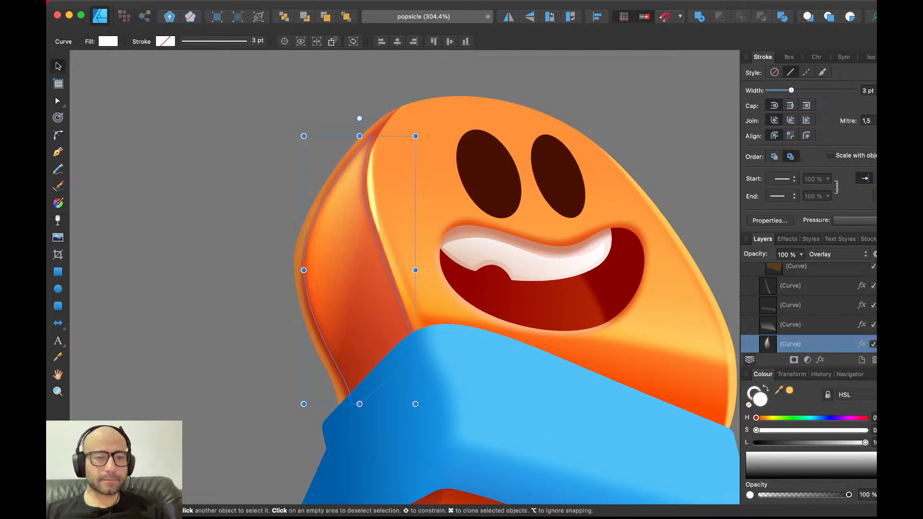
{"action": "key", "text": "super+d"}
{"action": "scroll", "coordinate": [380, 180], "scroll_direction": "down", "scroll_amount": 5}
{"action": "scroll", "coordinate": [383, 181], "scroll_direction": "up", "scroll_amount": 1}
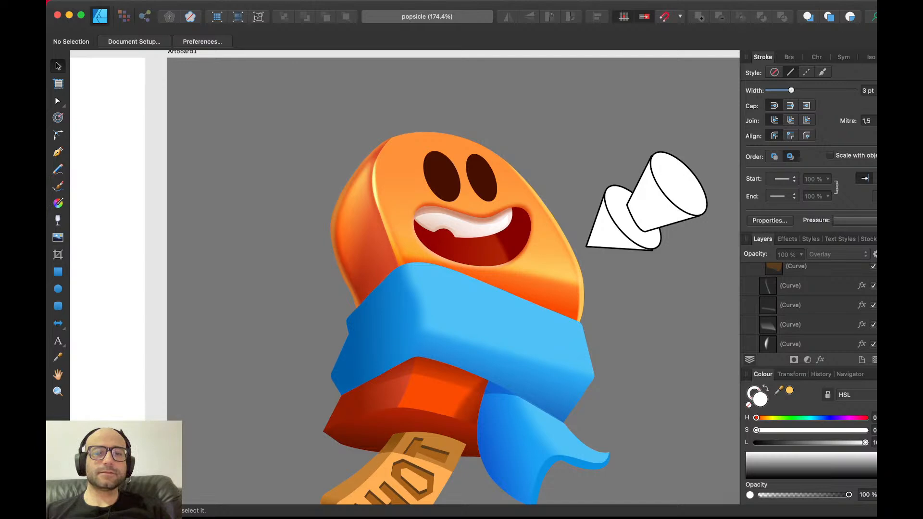
- Compare the head's side face with and without the duplicated highlight by undoing and redoing it
{"action": "scroll", "coordinate": [322, 130], "scroll_direction": "up", "scroll_amount": 5}
{"action": "left_click", "coordinate": [385, 269]}
{"action": "mouse_move", "coordinate": [460, 310]}
{"action": "left_mouse_down"}
{"action": "mouse_move", "coordinate": [470, 309]}
{"action": "mouse_move", "coordinate": [461, 309]}
{"action": "left_mouse_up"}
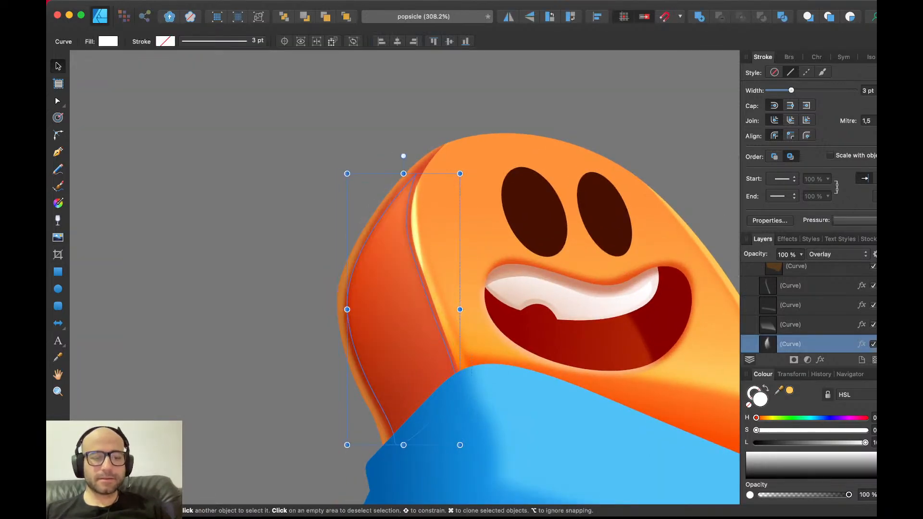
{"action": "key", "text": "super+shift+z"}
{"action": "key", "text": "super+d"}
- Save the document with the updated head shading
{"action": "scroll", "coordinate": [405, 277], "scroll_direction": "right", "scroll_amount": 3}
{"action": "scroll", "coordinate": [405, 277], "scroll_direction": "down", "scroll_amount": 2}
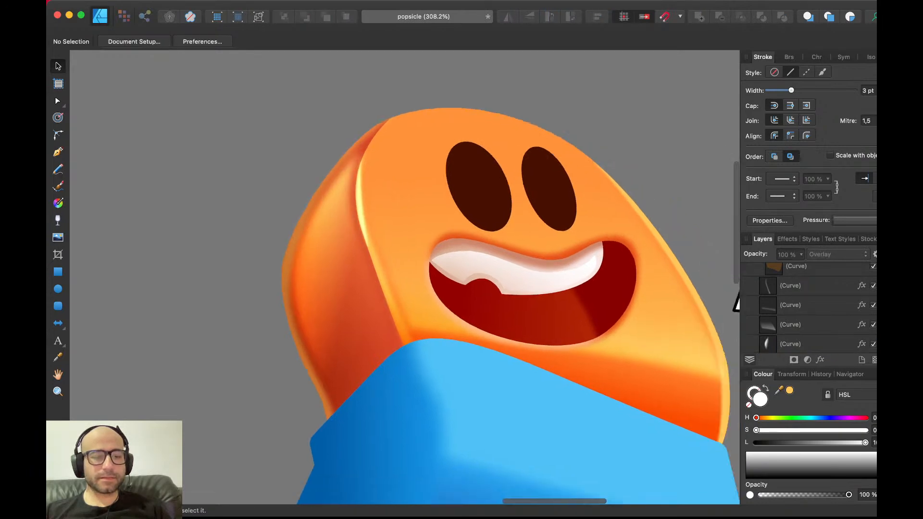
{"action": "key", "text": "super+s"}
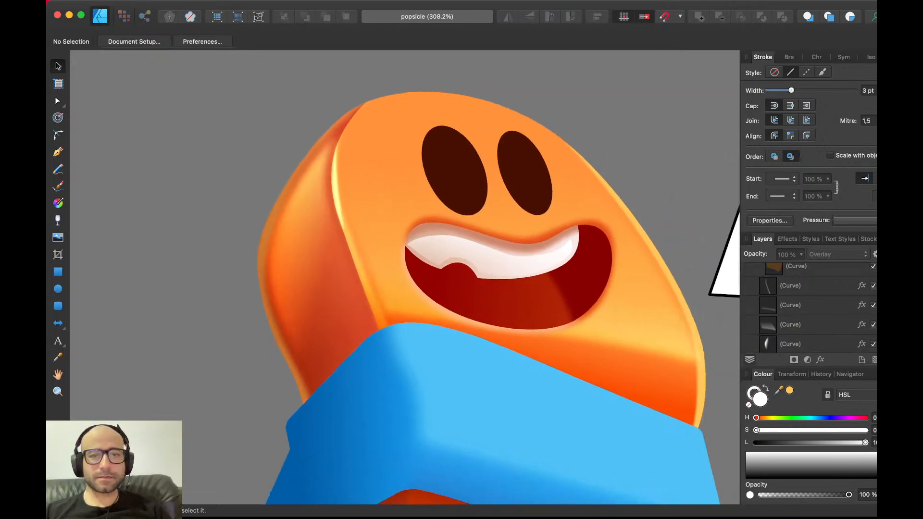
- Inspect the head shading up close, selecting the teeth highlight and the side-face highlight in turn
{"action": "scroll", "coordinate": [487, 298], "scroll_direction": "right", "scroll_amount": 2}
{"action": "scroll", "coordinate": [487, 298], "scroll_direction": "up", "scroll_amount": 2}
{"action": "scroll", "coordinate": [487, 298], "scroll_direction": "right", "scroll_amount": 1}
{"action": "scroll", "coordinate": [486, 298], "scroll_direction": "up", "scroll_amount": 1}
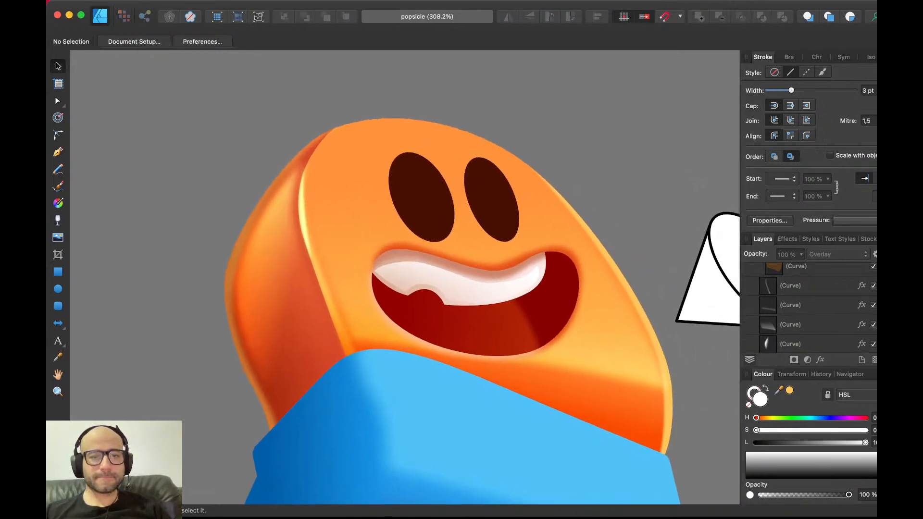
{"action": "scroll", "coordinate": [382, 230], "scroll_direction": "up", "scroll_amount": 3}
{"action": "scroll", "coordinate": [382, 229], "scroll_direction": "down", "scroll_amount": 2}
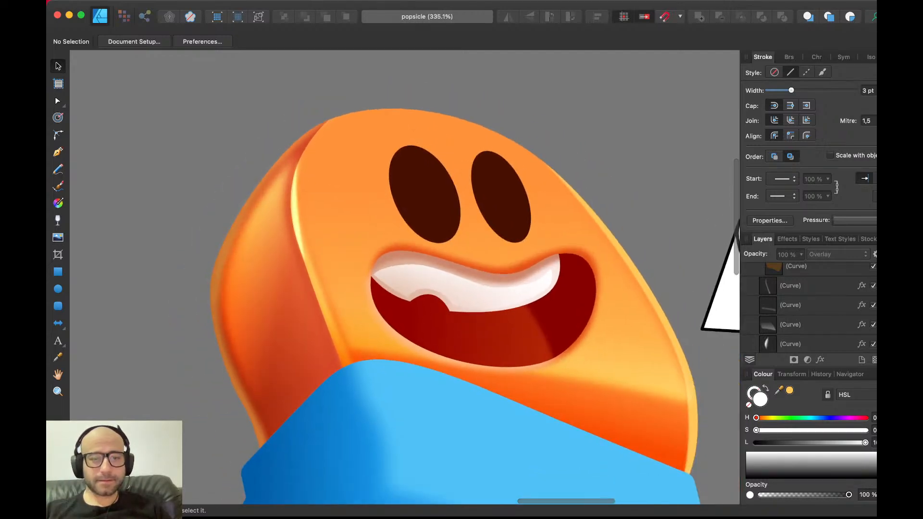
{"action": "left_click", "coordinate": [472, 294]}
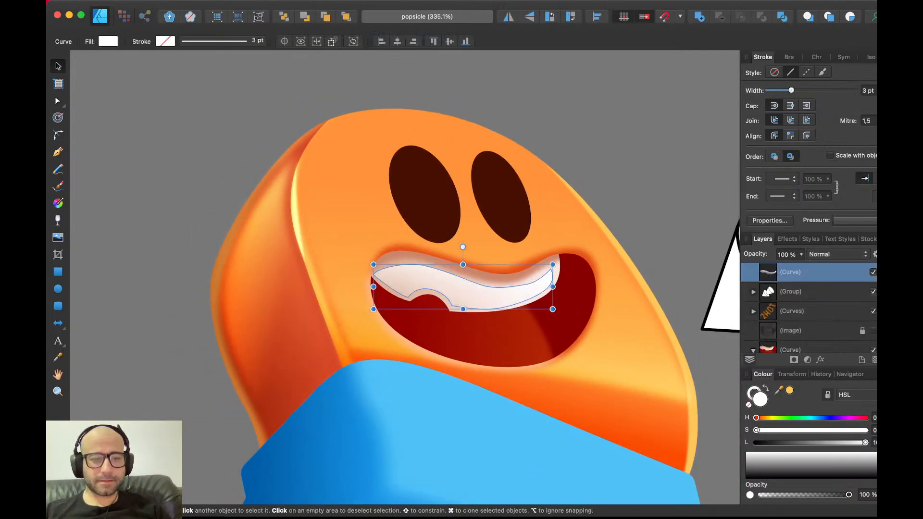
{"action": "key", "text": "a"}
{"action": "key", "text": "v"}
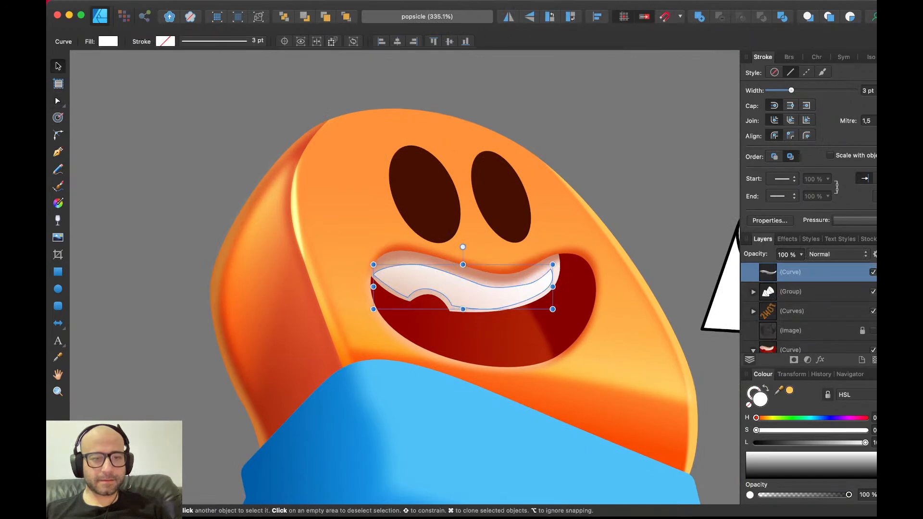
{"action": "key", "text": "super+d"}
{"action": "left_click", "coordinate": [268, 284]}
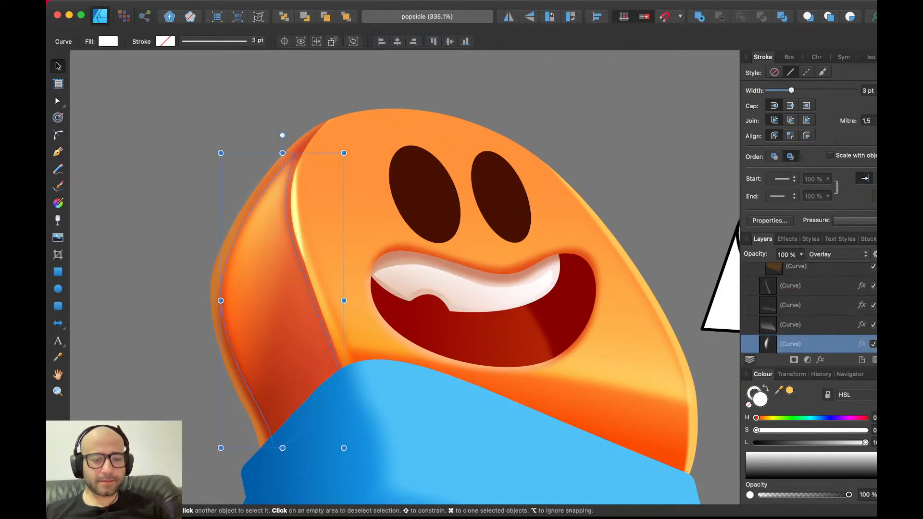
{"action": "key", "text": "super+d"}
{"action": "scroll", "coordinate": [404, 277], "scroll_direction": "right", "scroll_amount": 5}
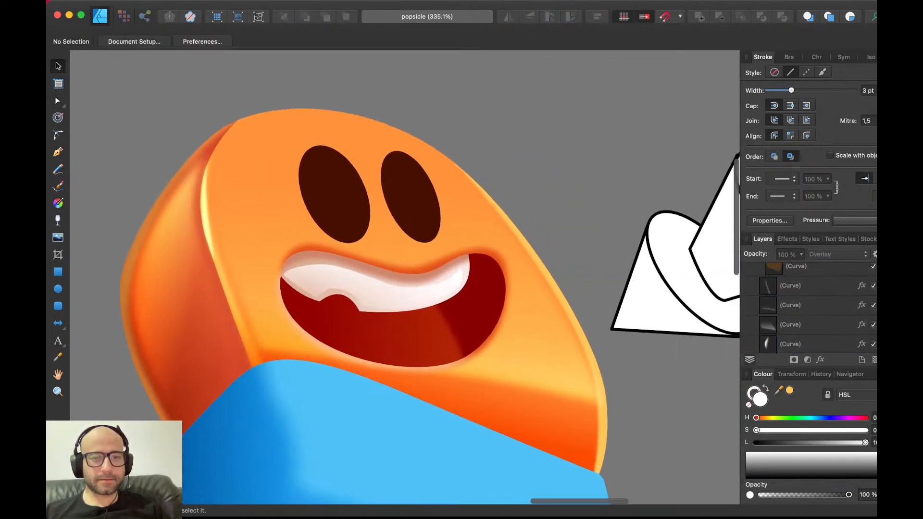
- Enlarge the right eye ellipse slightly by extending its lower-right corner, and deselect it
{"action": "left_click", "coordinate": [412, 198]}
{"action": "left_click_drag", "start_coordinate": [453, 233], "coordinate": [456, 236]}
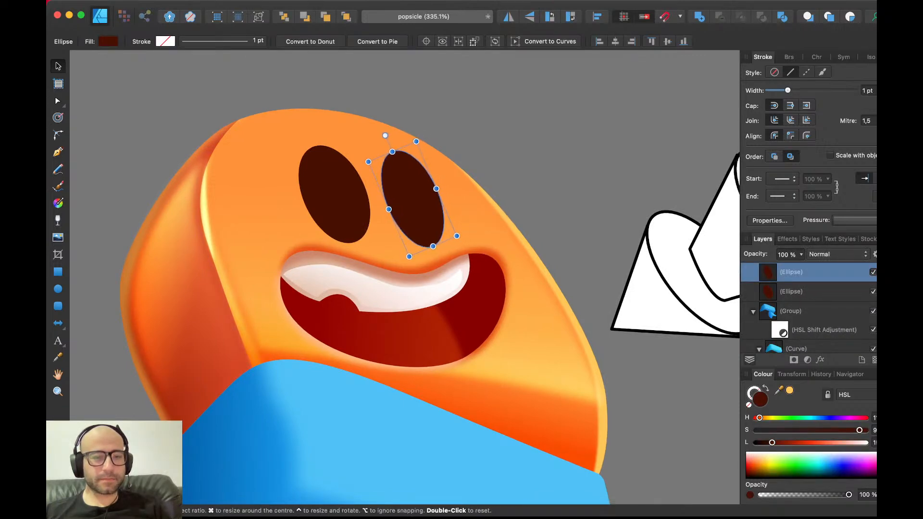
{"action": "key", "text": "Escape"}
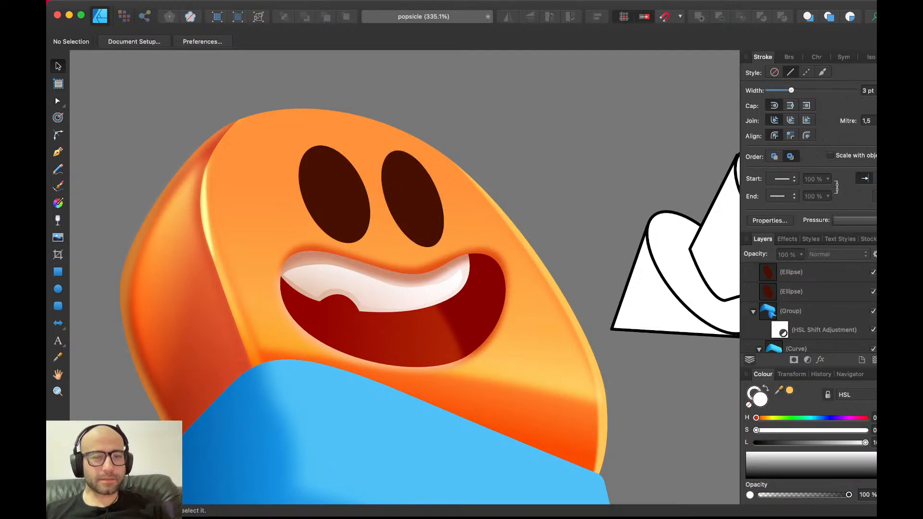
- Move the left eye slightly closer to the right eye, deselect it, and save the document
{"action": "scroll", "coordinate": [404, 279], "scroll_direction": "left", "scroll_amount": 3}
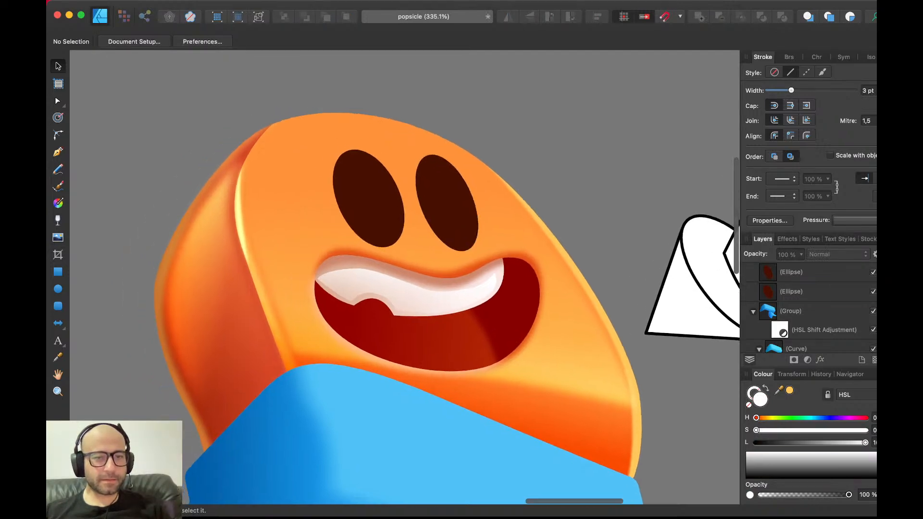
{"action": "left_click", "coordinate": [369, 199]}
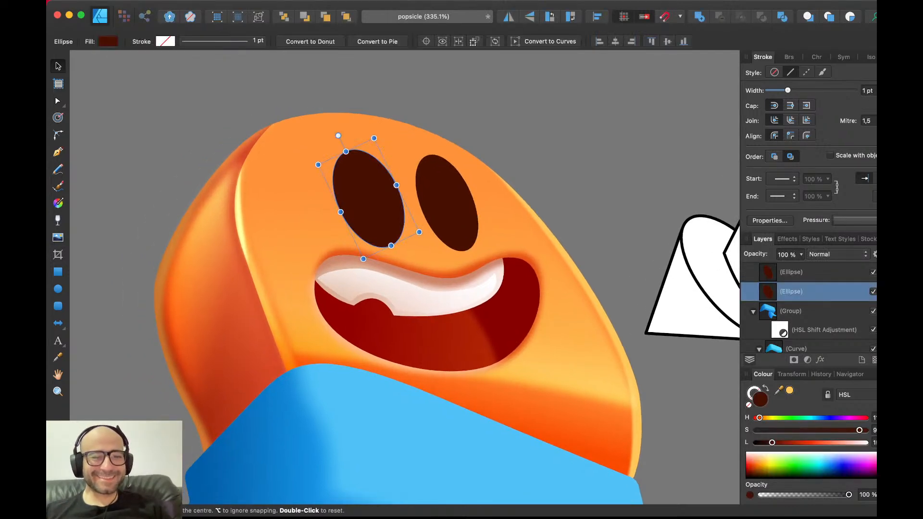
{"action": "left_click_drag", "start_coordinate": [338, 135], "coordinate": [338, 136]}
{"action": "left_click_drag", "start_coordinate": [368, 198], "coordinate": [373, 198]}
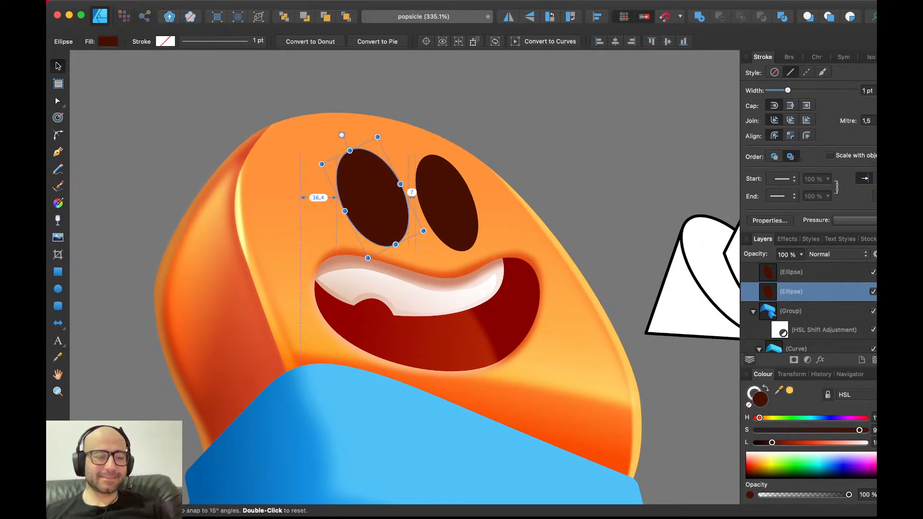
{"action": "key", "text": "super+d"}
{"action": "scroll", "coordinate": [372, 198], "scroll_direction": "down", "scroll_amount": 2}
{"action": "scroll", "coordinate": [373, 198], "scroll_direction": "right", "scroll_amount": 1}
{"action": "key", "text": "super+s"}
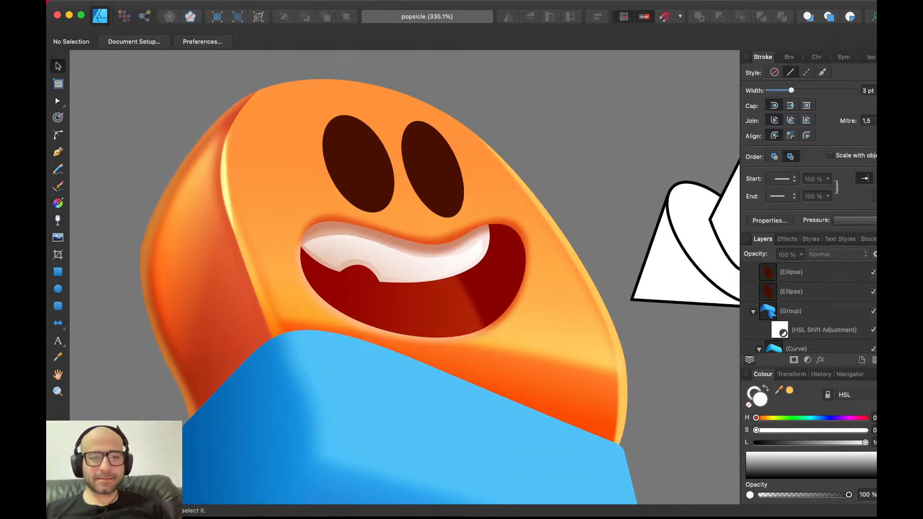
- Shorten the mouth's linear gradient by shifting its dark start toward the mouth's centre, and save the document
{"action": "left_click", "coordinate": [415, 306]}
{"action": "key", "text": "g"}
{"action": "left_click_drag", "start_coordinate": [337, 283], "coordinate": [473, 291]}
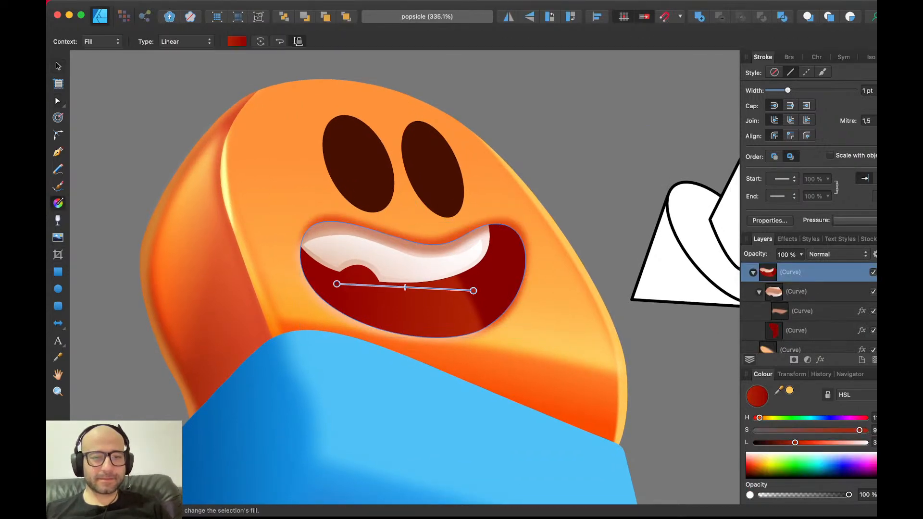
{"action": "mouse_move", "coordinate": [336, 284]}
{"action": "left_mouse_down"}
{"action": "mouse_move", "coordinate": [424, 245]}
{"action": "mouse_move", "coordinate": [418, 280]}
{"action": "left_mouse_up"}
{"action": "key", "text": "v"}
{"action": "key", "text": "super+d"}
{"action": "key", "text": "super+s"}
- Draw a closed Pen shape behind the mouth, slightly overhanging its lower-left edge, and fill it with white
{"action": "scroll", "coordinate": [423, 282], "scroll_direction": "down", "scroll_amount": 2}
{"action": "scroll", "coordinate": [423, 282], "scroll_direction": "up", "scroll_amount": 2}
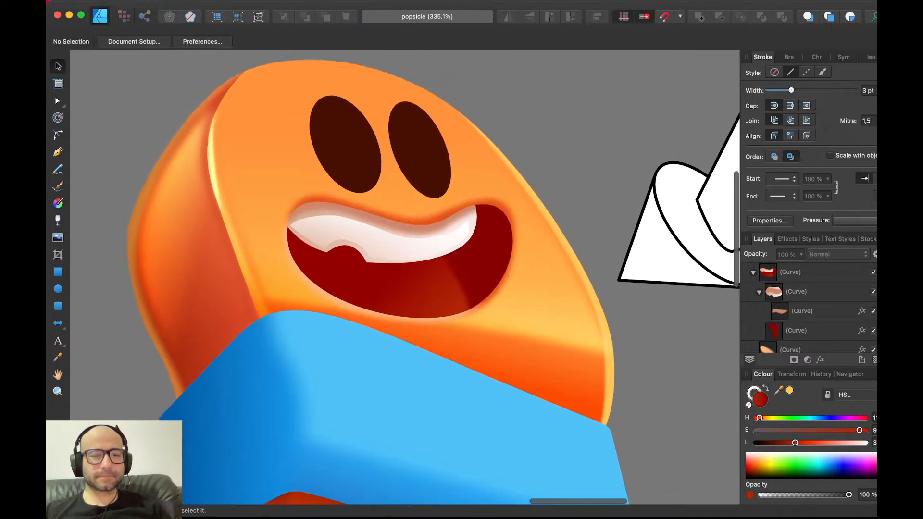
{"action": "scroll", "coordinate": [423, 282], "scroll_direction": "up", "scroll_amount": 2}
{"action": "scroll", "coordinate": [421, 277], "scroll_direction": "up", "scroll_amount": 1}
{"action": "key", "text": "a"}
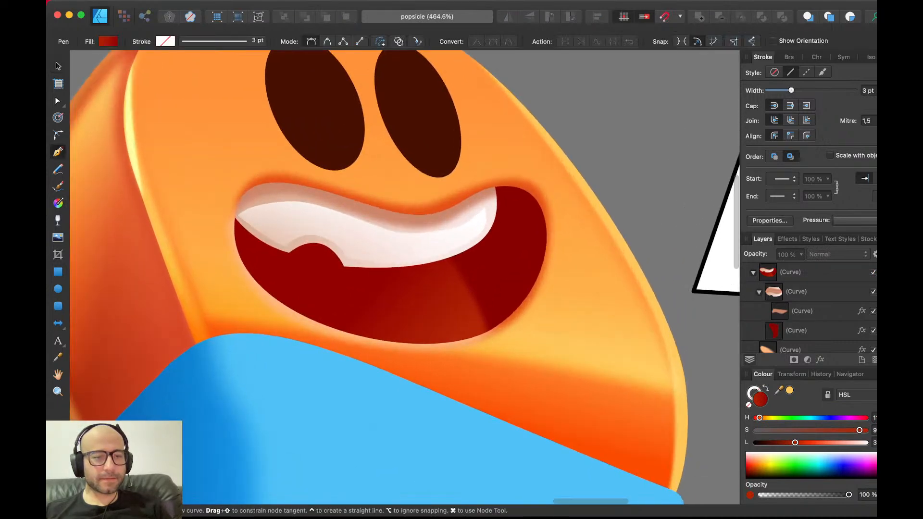
{"action": "left_click", "coordinate": [256, 281]}
{"action": "key", "text": "v"}
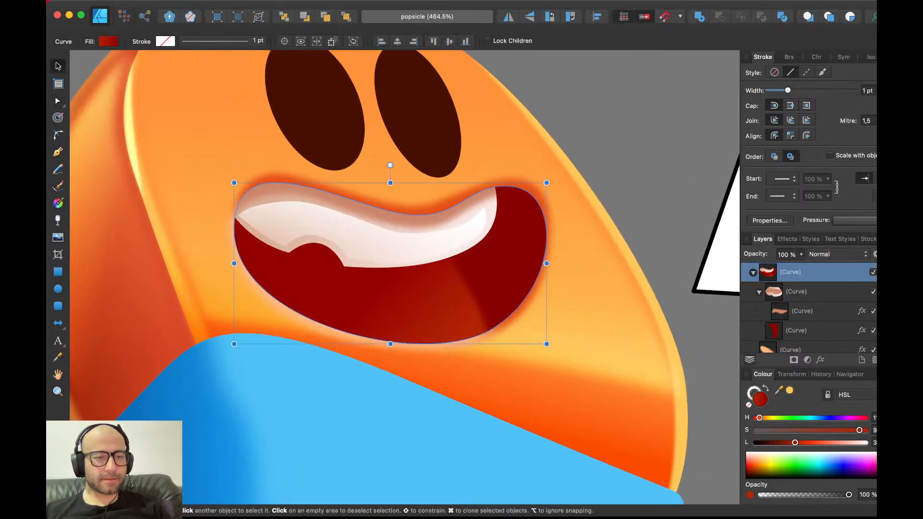
{"action": "left_click", "coordinate": [253, 285]}
{"action": "key", "text": "a"}
{"action": "key", "text": "v"}
{"action": "left_click_drag", "start_coordinate": [770, 463], "coordinate": [770, 453]}
- Set the white mouth-edge shape's blend mode to Overlay and soften it with a blur
{"action": "left_click", "coordinate": [839, 254]}
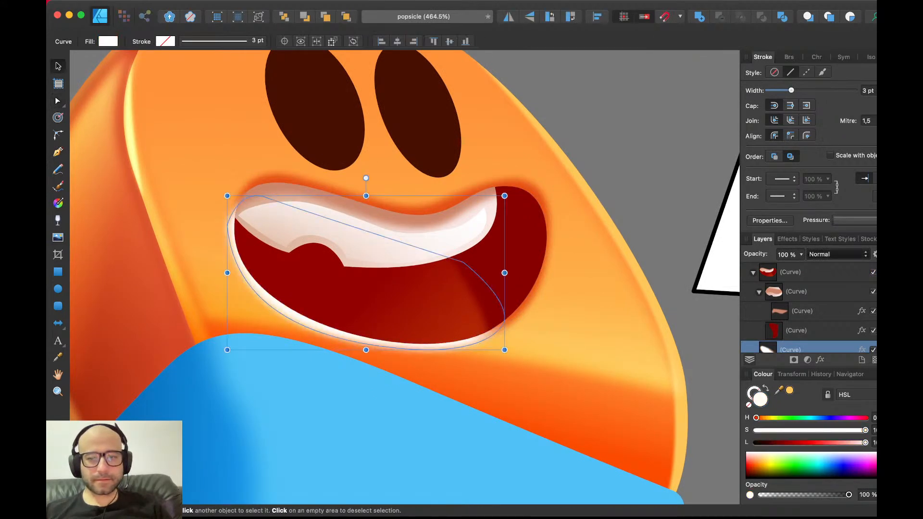
{"action": "left_click", "coordinate": [825, 394]}
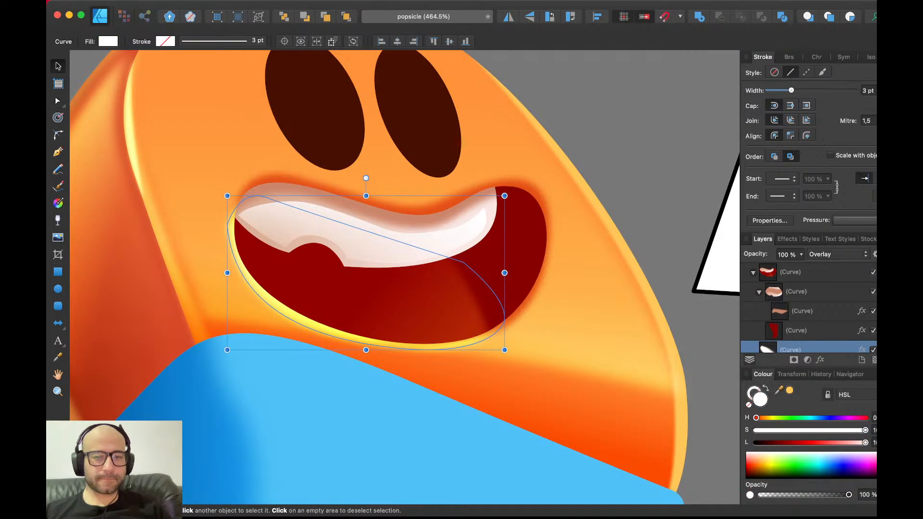
{"action": "key", "text": "super+d"}
{"action": "scroll", "coordinate": [523, 299], "scroll_direction": "down", "scroll_amount": 5}
{"action": "scroll", "coordinate": [523, 299], "scroll_direction": "up", "scroll_amount": 2}
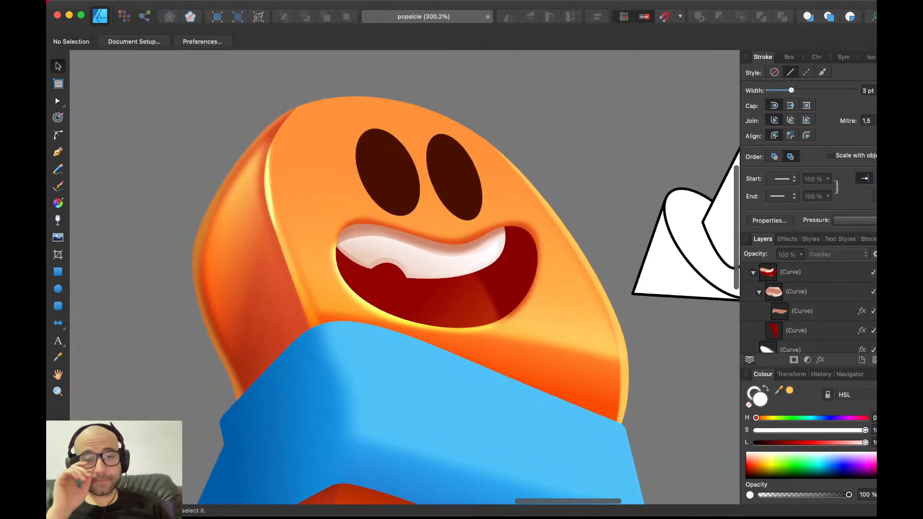
{"action": "scroll", "coordinate": [391, 202], "scroll_direction": "up", "scroll_amount": 2}
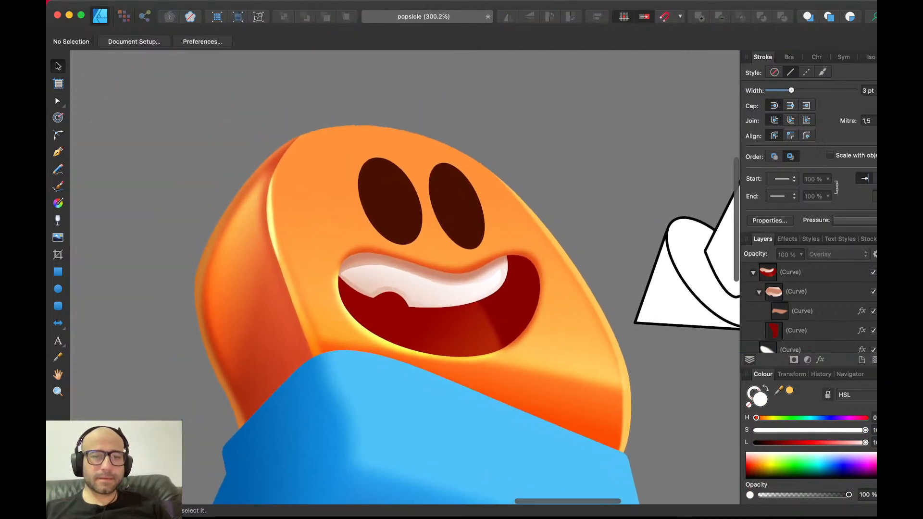
{"action": "left_click", "coordinate": [391, 202]}
{"action": "key", "text": "super+d"}
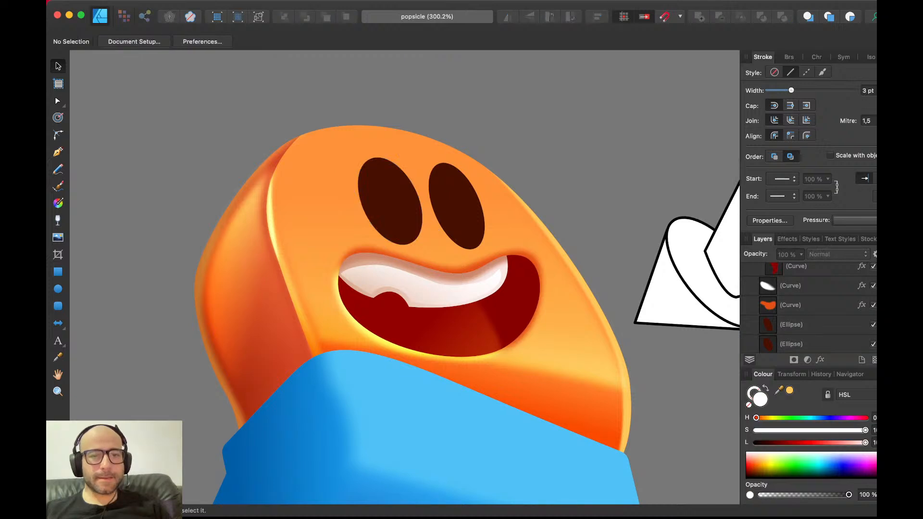
- Give the left eye an elliptical gradient with a reddish centre fading to dark brown at the rim
{"action": "scroll", "coordinate": [409, 218], "scroll_direction": "up", "scroll_amount": 3}
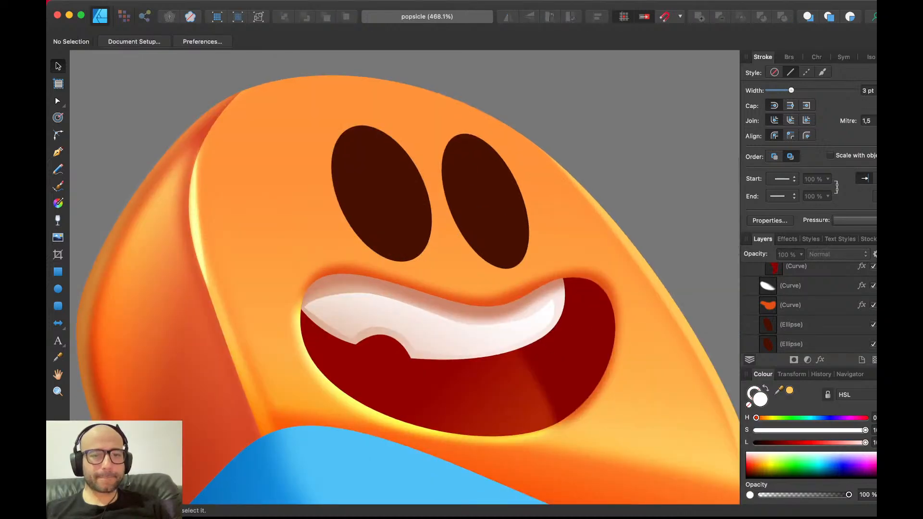
{"action": "left_click", "coordinate": [382, 193]}
{"action": "key", "text": "g"}
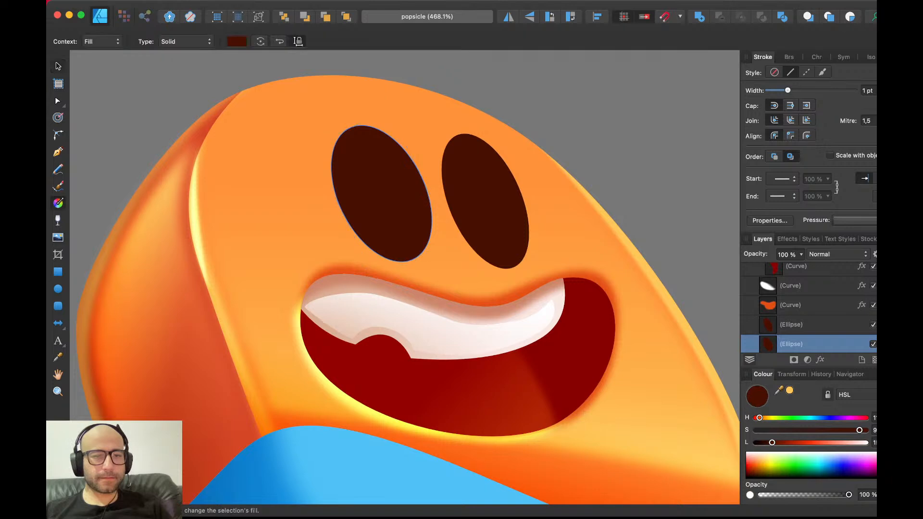
{"action": "left_click_drag", "start_coordinate": [380, 176], "coordinate": [411, 230]}
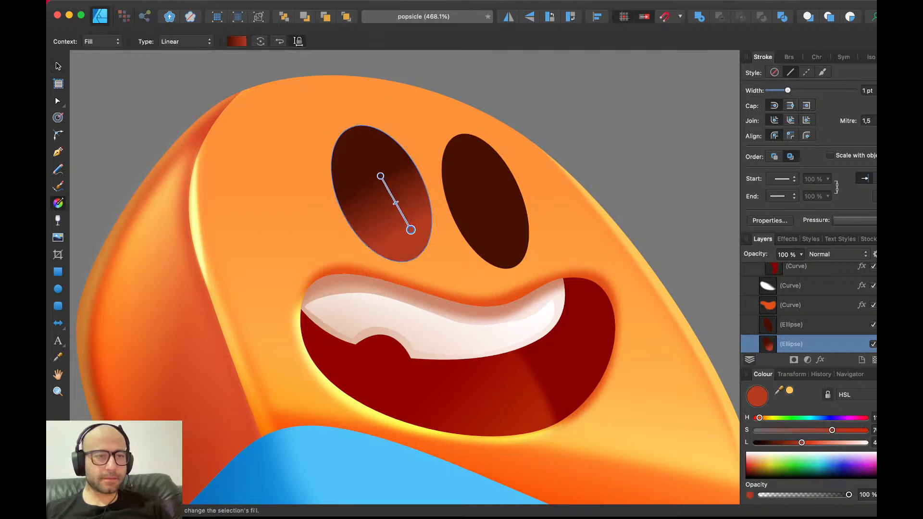
{"action": "left_click", "coordinate": [176, 53]}
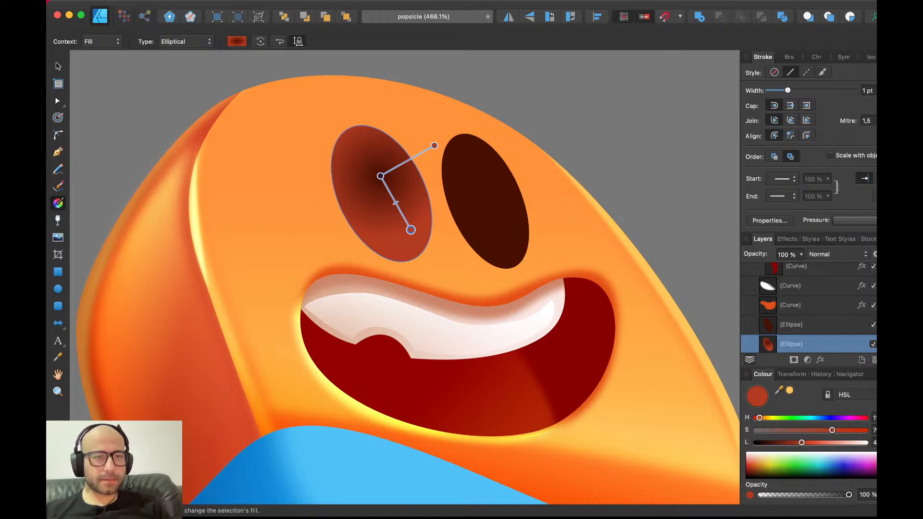
{"action": "left_click", "coordinate": [280, 41]}
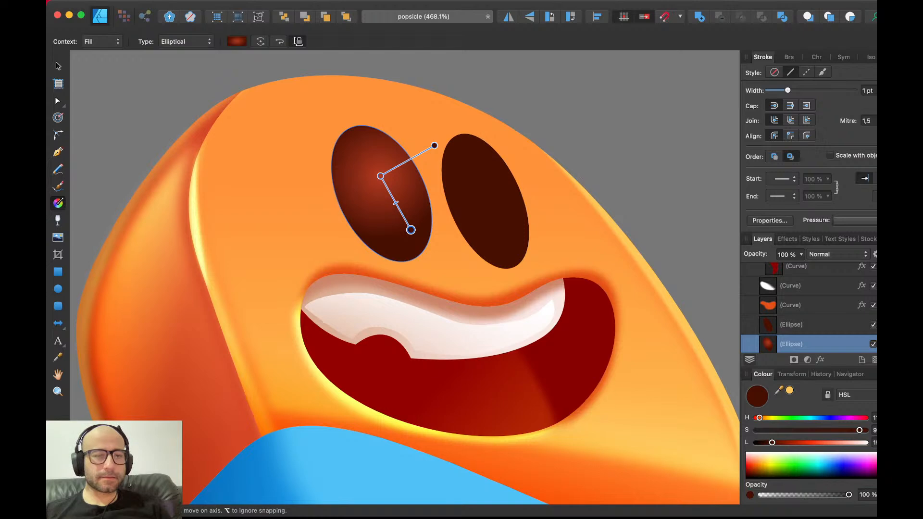
- Shift the left eye's gradient centre slightly down and right and narrow its width, then deselect the eye
{"action": "left_click_drag", "start_coordinate": [380, 176], "coordinate": [389, 184]}
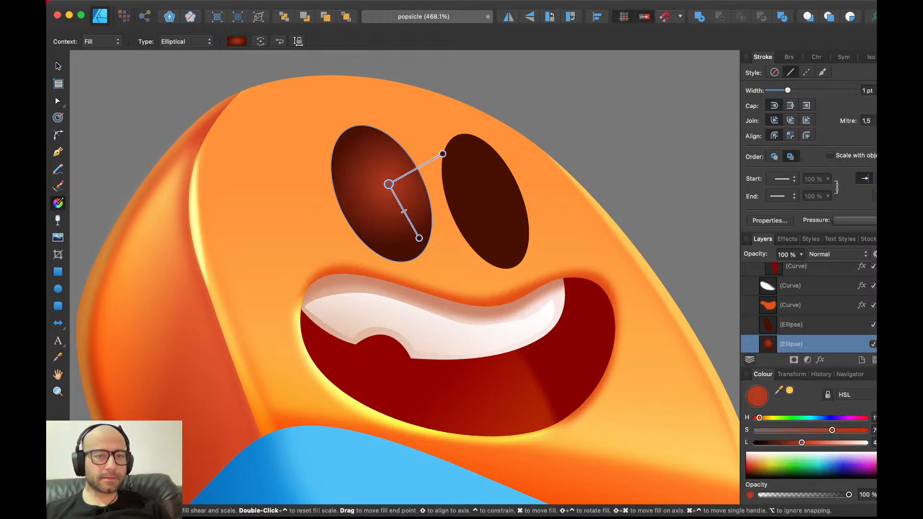
{"action": "left_click_drag", "start_coordinate": [443, 154], "coordinate": [395, 190]}
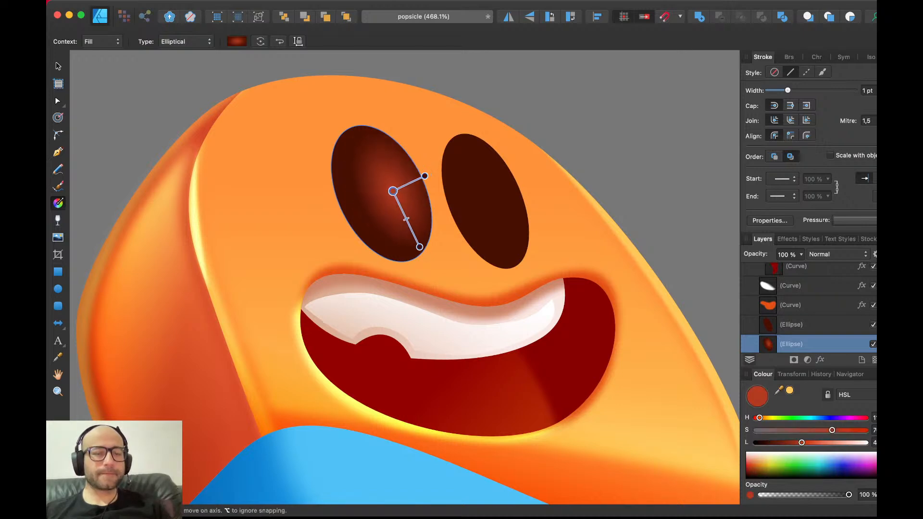
{"action": "key", "text": "v"}
{"action": "key", "text": "super+d"}
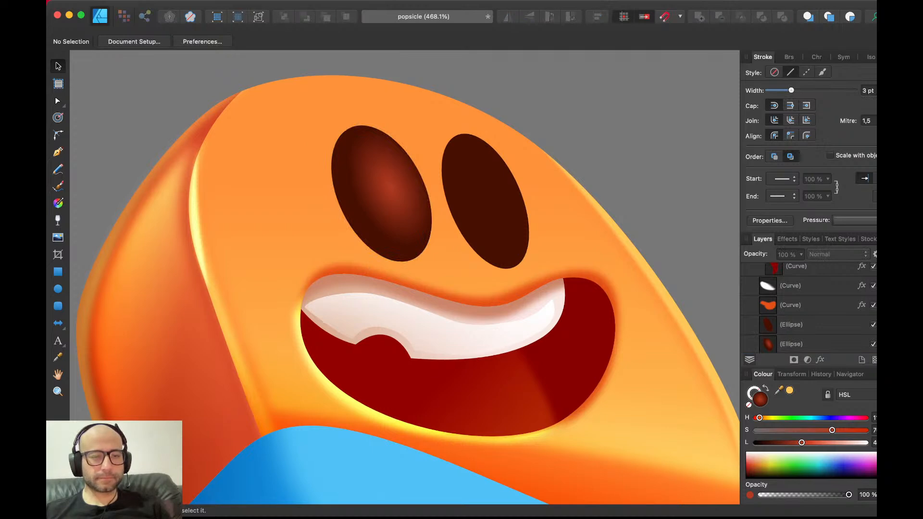
- Duplicate the left eye, offset the copy slightly down and left behind it, and fill it with sampled orange
{"action": "left_click", "coordinate": [385, 192]}
{"action": "key", "text": "super+j"}
{"action": "left_click_drag", "start_coordinate": [385, 192], "coordinate": [379, 196]}
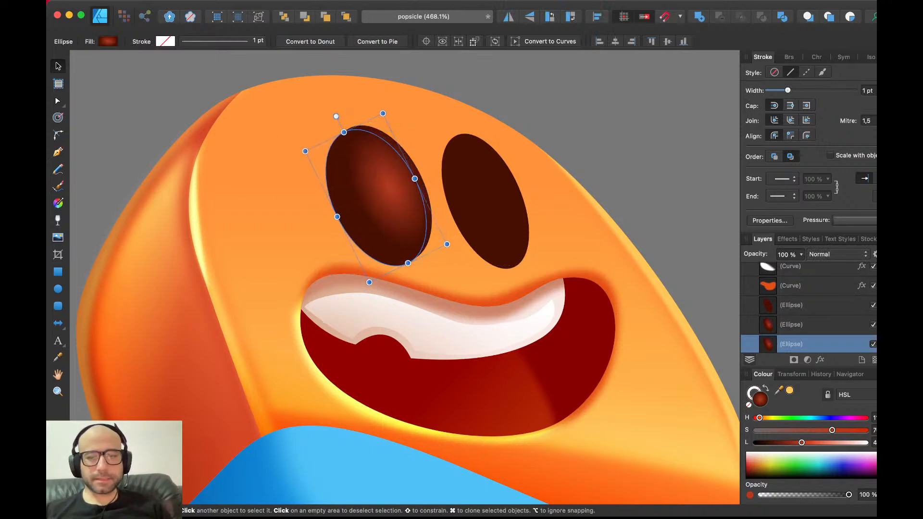
{"action": "left_click_drag", "start_coordinate": [779, 390], "coordinate": [625, 473]}
{"action": "left_click", "coordinate": [790, 391]}
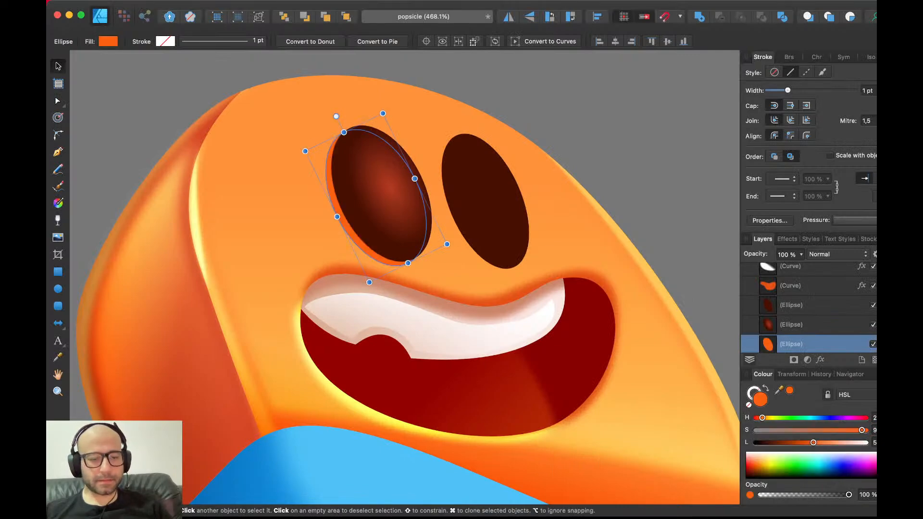
- Reduce the saturation of the orange ellipse behind the left eye and deselect it
{"action": "scroll", "coordinate": [405, 277], "scroll_direction": "right", "scroll_amount": 2}
{"action": "scroll", "coordinate": [405, 277], "scroll_direction": "down", "scroll_amount": 1}
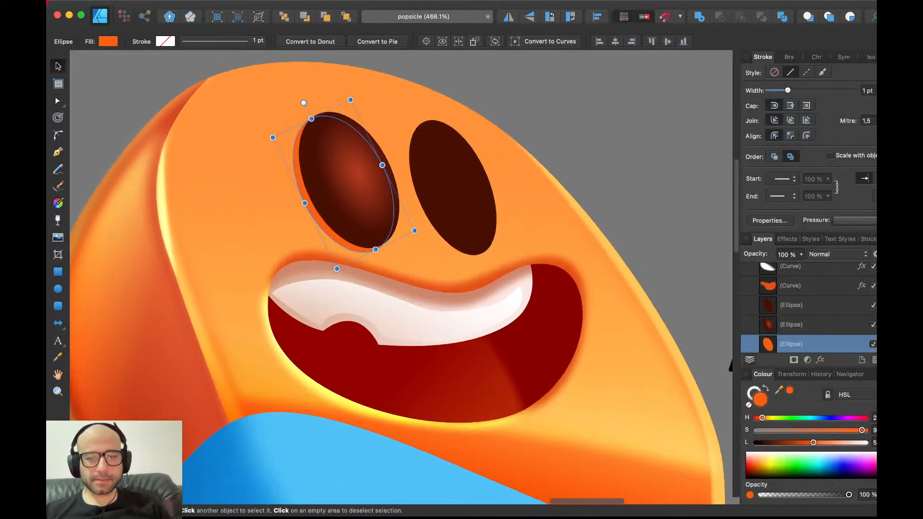
{"action": "left_click_drag", "start_coordinate": [862, 430], "coordinate": [838, 430]}
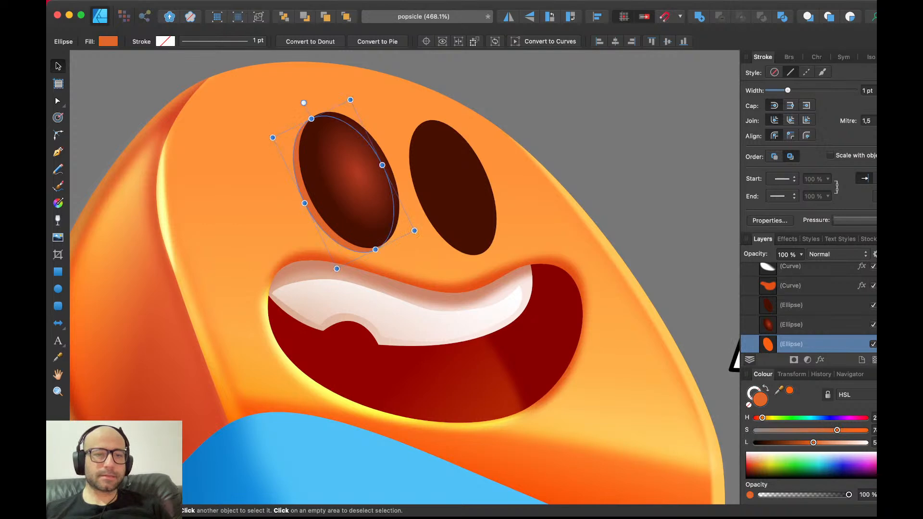
{"action": "key", "text": "Escape"}
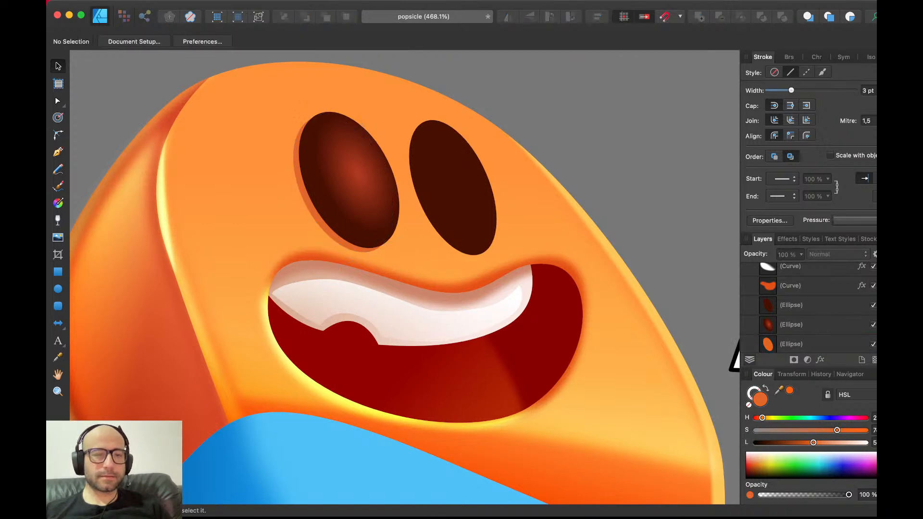
- Shorten the left eye's elliptical gradient slightly along its length, nudge its centre a little left, and deselect the eye
{"action": "scroll", "coordinate": [354, 192], "scroll_direction": "up", "scroll_amount": 1}
{"action": "left_click", "coordinate": [354, 192]}
{"action": "key", "text": "g"}
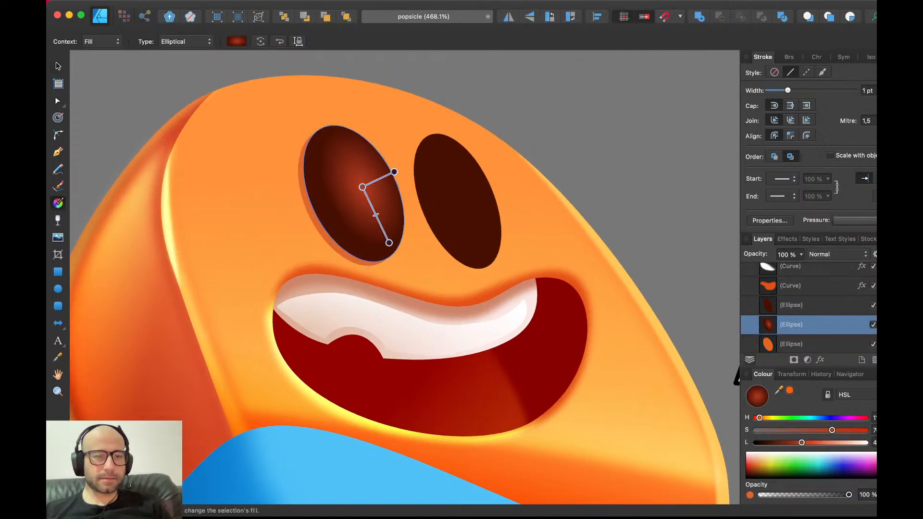
{"action": "left_click_drag", "start_coordinate": [389, 243], "coordinate": [386, 236]}
{"action": "left_click_drag", "start_coordinate": [362, 187], "coordinate": [361, 187]}
{"action": "key", "text": "super+d"}
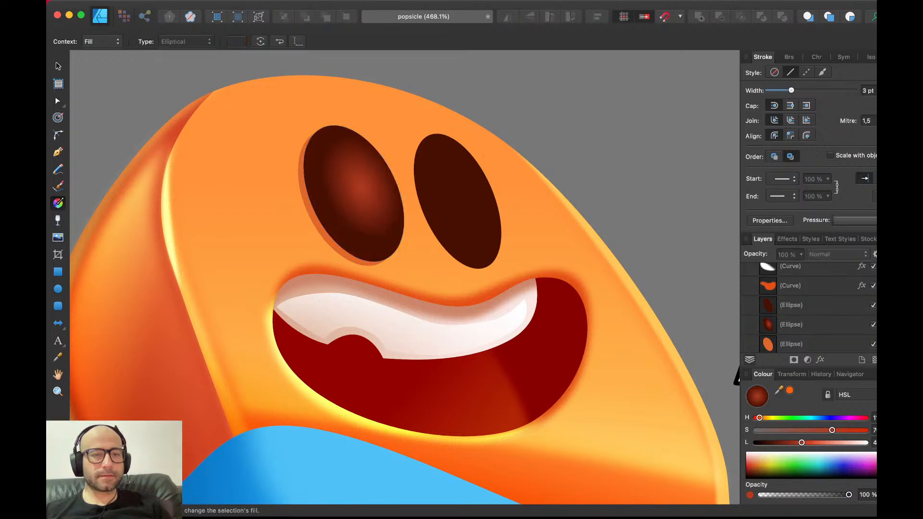
{"action": "key", "text": "v"}
- Draw a closed crescent with the Pen along the left eye's lower-left inner edge and bow its inner side to follow the rim
{"action": "scroll", "coordinate": [365, 187], "scroll_direction": "up", "scroll_amount": 2}
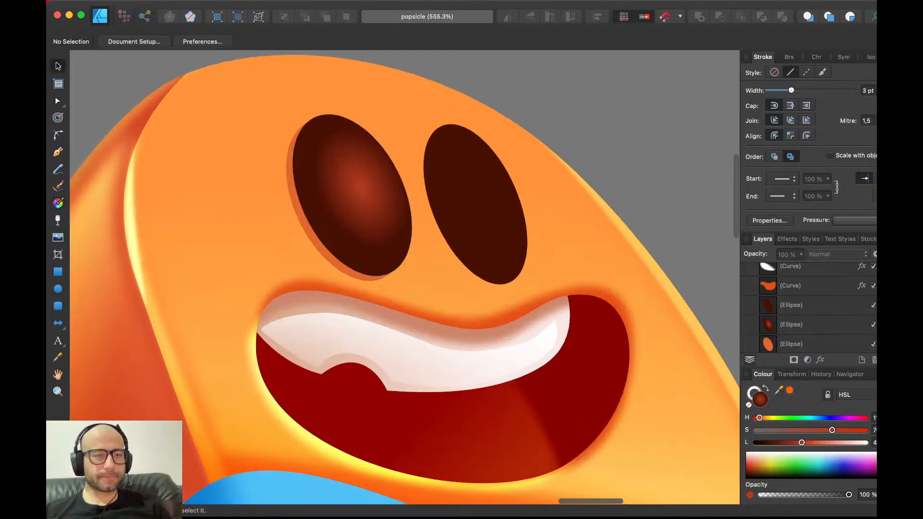
{"action": "key", "text": "p"}
{"action": "left_click", "coordinate": [300, 148]}
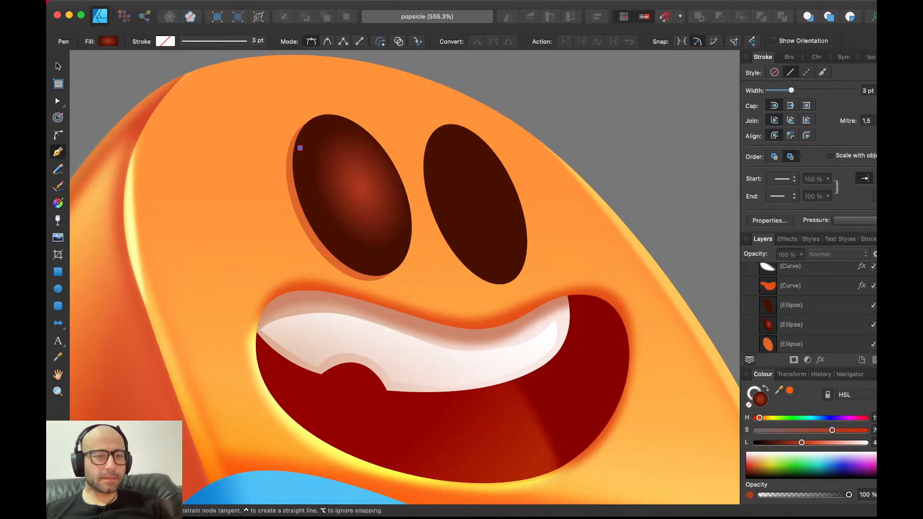
{"action": "left_click_drag", "start_coordinate": [374, 271], "coordinate": [456, 301]}
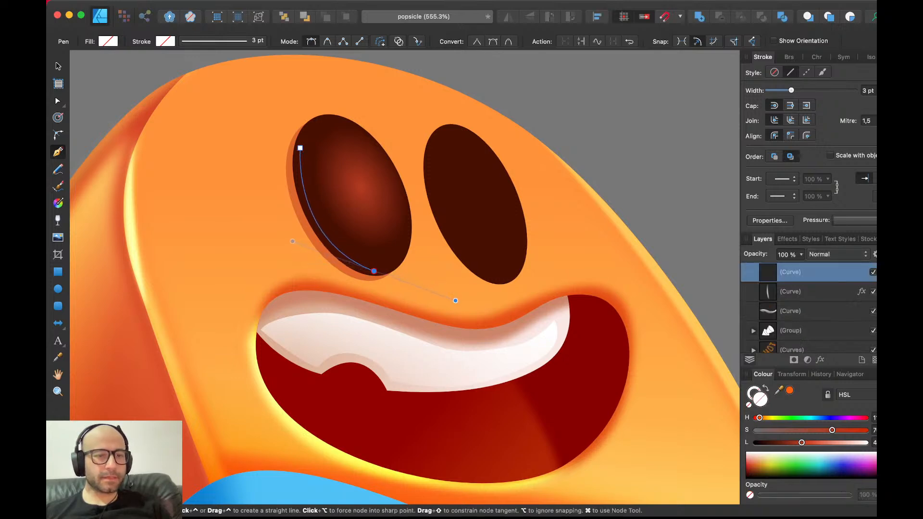
{"action": "scroll", "coordinate": [405, 277], "scroll_direction": "right", "scroll_amount": 1}
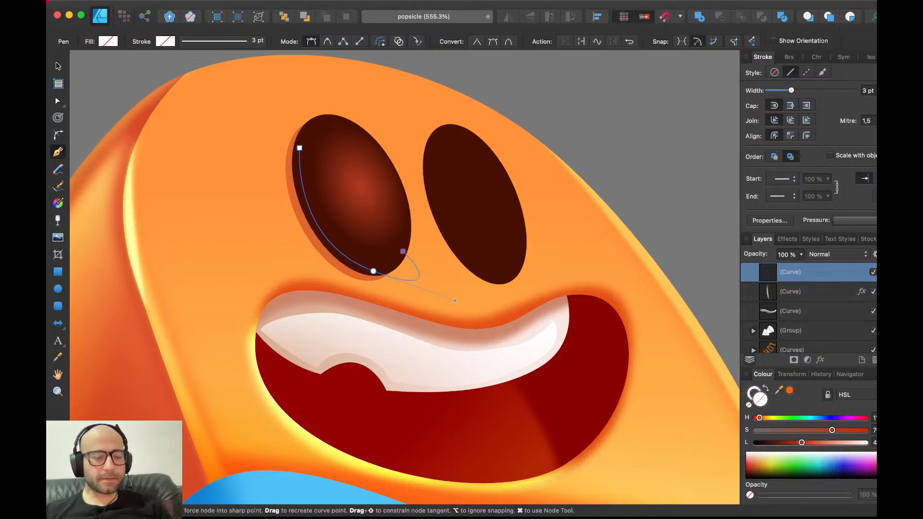
{"action": "left_click", "coordinate": [373, 271]}
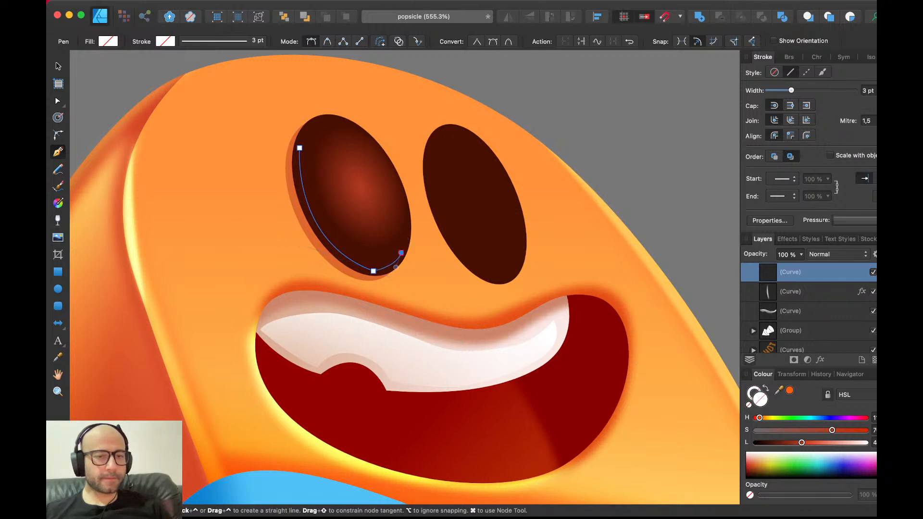
{"action": "left_click", "coordinate": [299, 148]}
{"action": "key", "text": "a"}
{"action": "left_click_drag", "start_coordinate": [302, 187], "coordinate": [326, 267]}
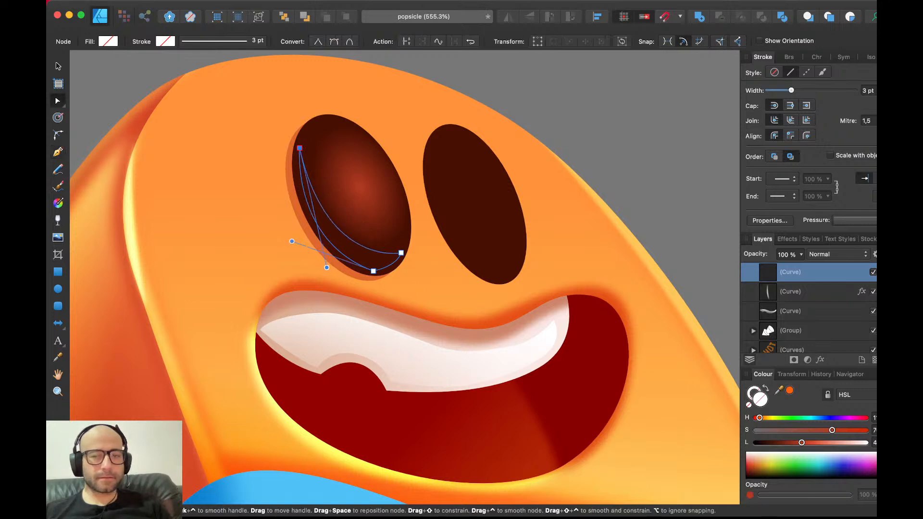
- Fill the crescent in the left eye with orange sampled from the face
{"action": "left_click_drag", "start_coordinate": [779, 390], "coordinate": [354, 263]}
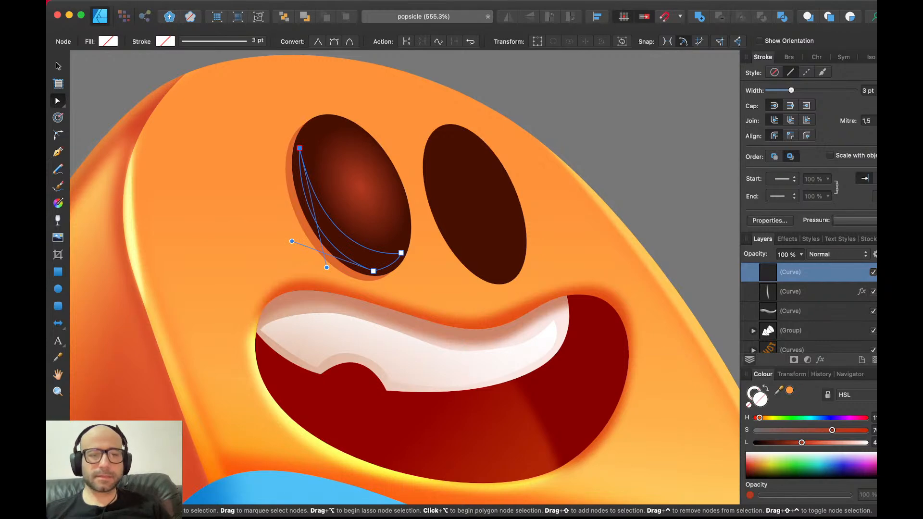
{"action": "left_click", "coordinate": [789, 390]}
{"action": "key", "text": "v"}
{"action": "key", "text": "y"}
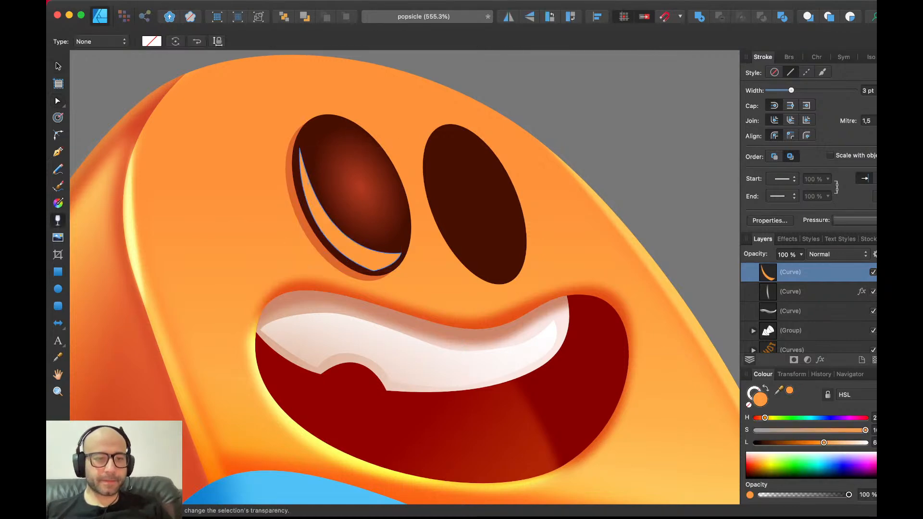
{"action": "left_click_drag", "start_coordinate": [300, 253], "coordinate": [350, 207]}
{"action": "key", "text": "super+z"}
{"action": "key", "text": "v"}
{"action": "key", "text": "super+d"}
{"action": "scroll", "coordinate": [349, 209], "scroll_direction": "down", "scroll_amount": 5}
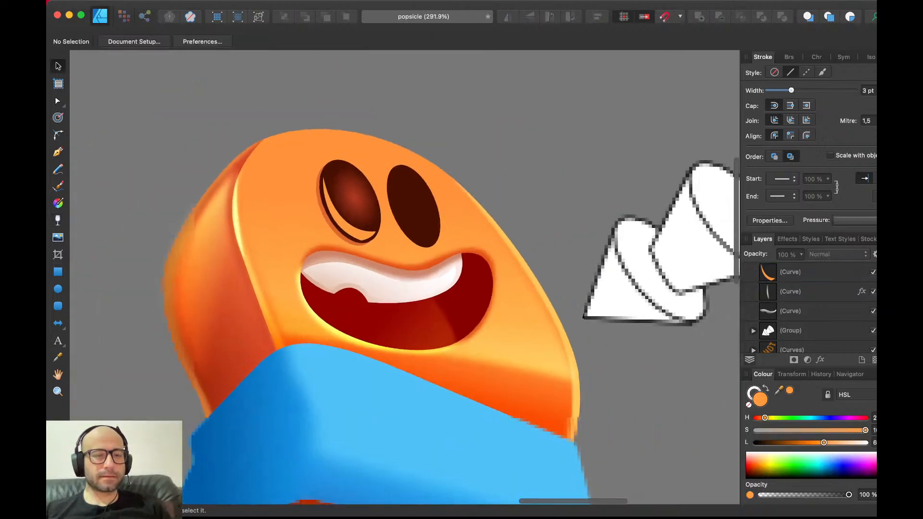
- Fade the orange crescent with a transparency gradient running from its lower-left edge toward the upper right, and deselect it
{"action": "scroll", "coordinate": [349, 209], "scroll_direction": "up", "scroll_amount": 3}
{"action": "left_click", "coordinate": [308, 240]}
{"action": "left_click", "coordinate": [343, 234]}
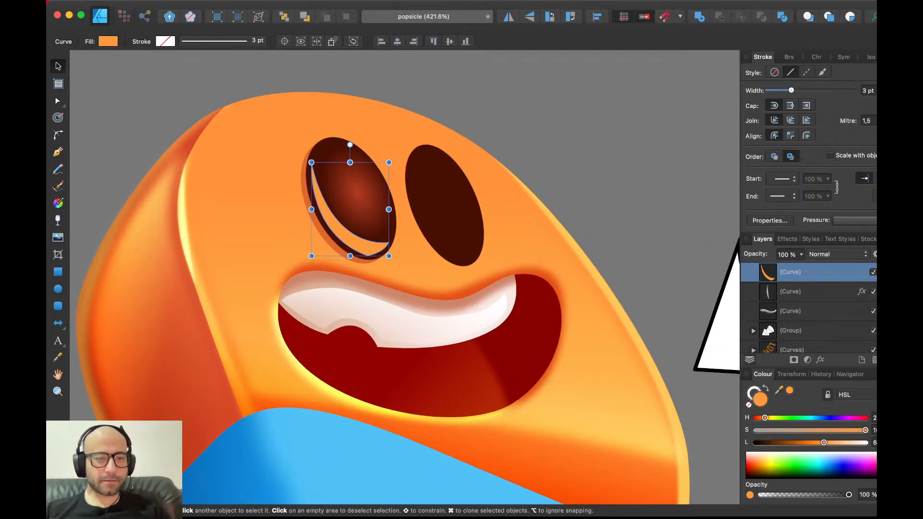
{"action": "key", "text": "y"}
{"action": "left_click_drag", "start_coordinate": [314, 247], "coordinate": [351, 215]}
{"action": "key", "text": "v"}
{"action": "key", "text": "super+d"}
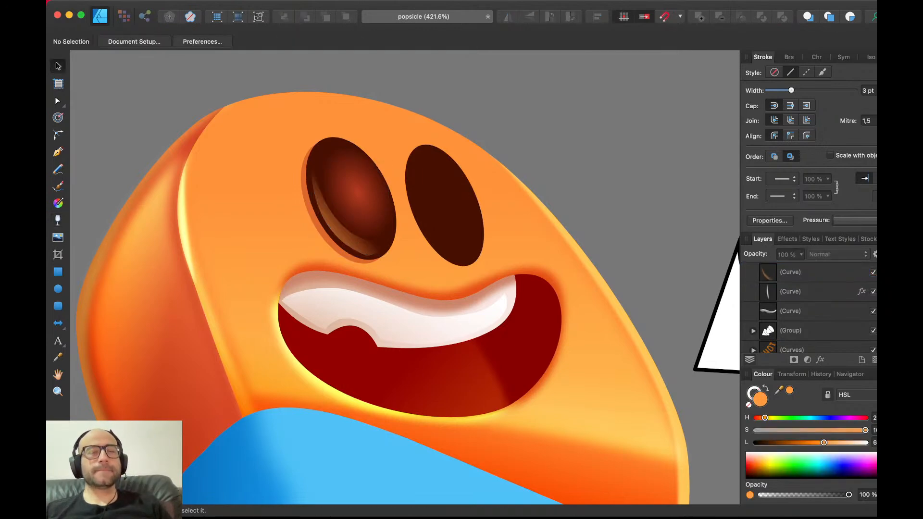
- Draw a small white ellipse with Overlay blending in the left eye's upper part, narrowed and tilted to match the eye
{"action": "scroll", "coordinate": [352, 215], "scroll_direction": "up", "scroll_amount": 5}
{"action": "scroll", "coordinate": [353, 215], "scroll_direction": "up", "scroll_amount": 1}
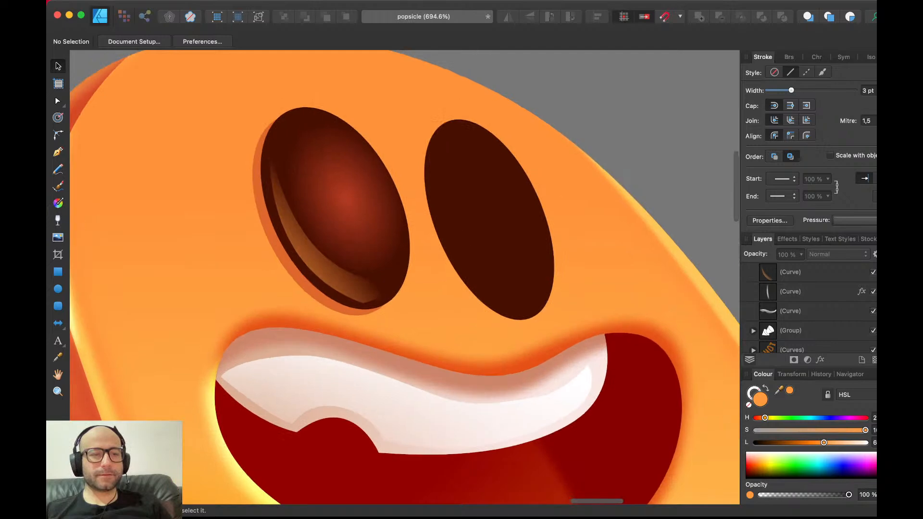
{"action": "key", "text": "m"}
{"action": "left_click_drag", "start_coordinate": [309, 135], "coordinate": [359, 196]}
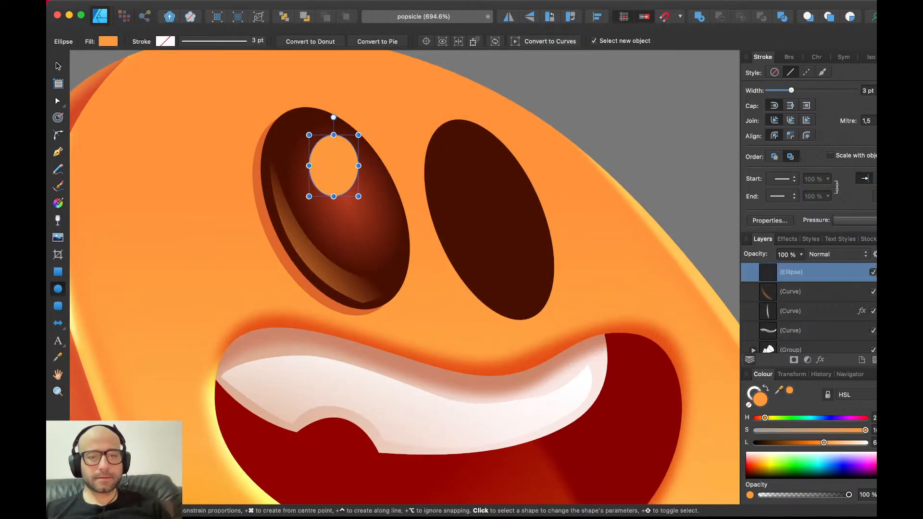
{"action": "key", "text": "d"}
{"action": "key", "text": "v"}
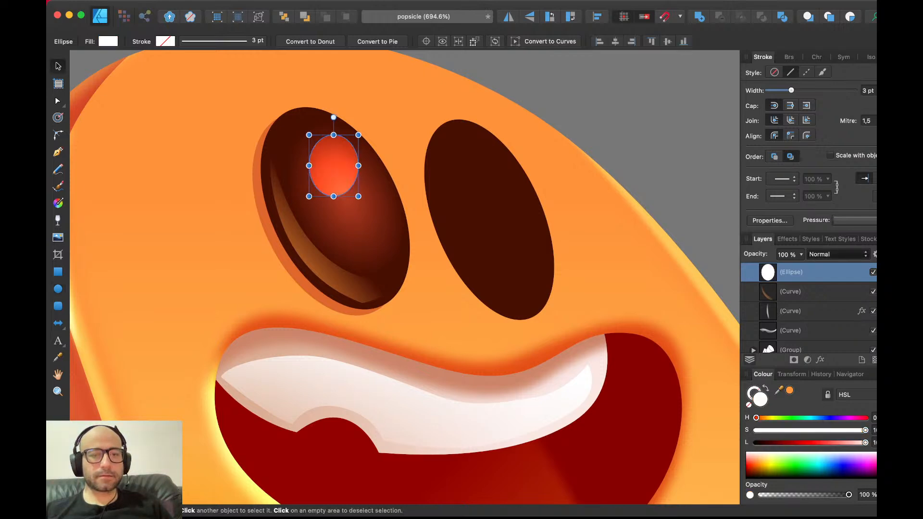
{"action": "left_click_drag", "start_coordinate": [334, 117], "coordinate": [307, 125]}
{"action": "left_click_drag", "start_coordinate": [354, 152], "coordinate": [351, 179]}
- Duplicate the highlight ellipse as a smaller copy placed below and right of the first in the left eye
{"action": "key", "text": "super+j"}
{"action": "left_click_drag", "start_coordinate": [324, 138], "coordinate": [342, 150]}
{"action": "left_click_drag", "start_coordinate": [352, 187], "coordinate": [374, 224]}
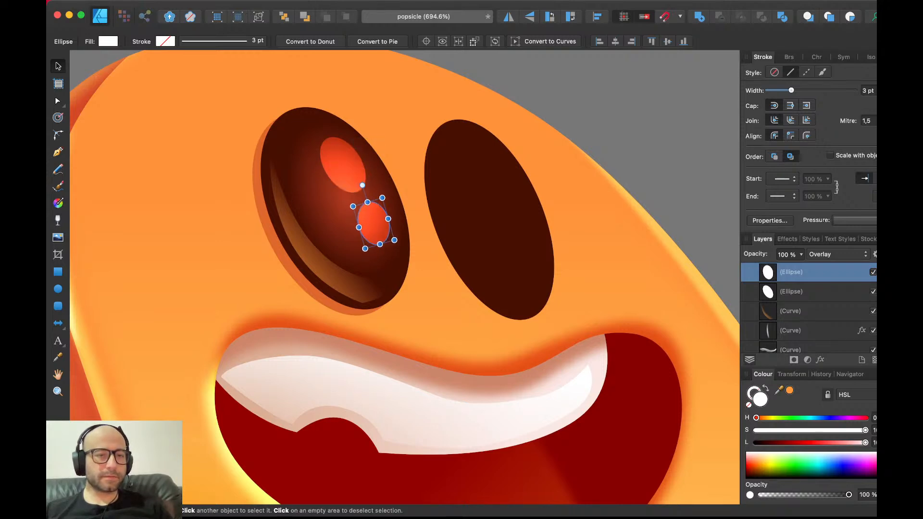
- Scale down both highlight ellipses slightly, nudge them left and rotate them a little to follow the eye
{"action": "left_click", "coordinate": [344, 166], "text": "shift"}
{"action": "left_click_drag", "start_coordinate": [320, 137], "coordinate": [328, 137]}
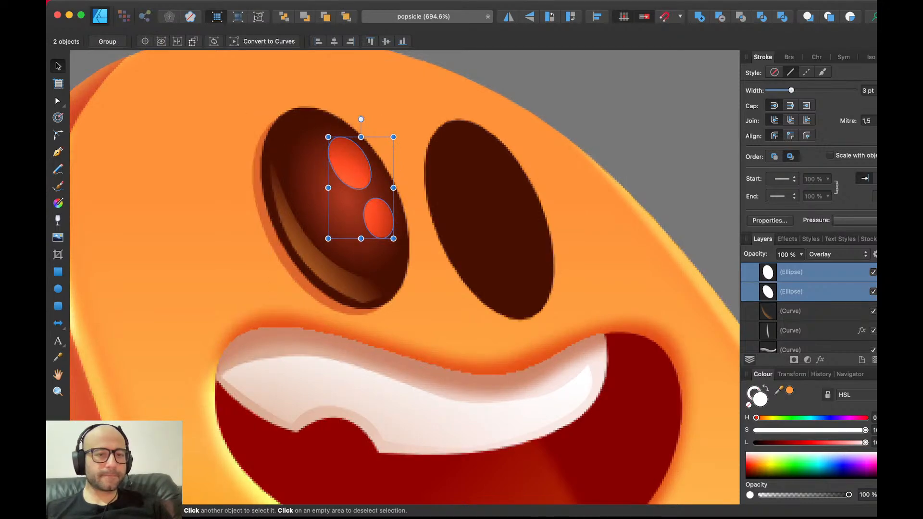
{"action": "key", "text": "Left"}
{"action": "key", "text": "Up"}
{"action": "key", "text": "Down"}
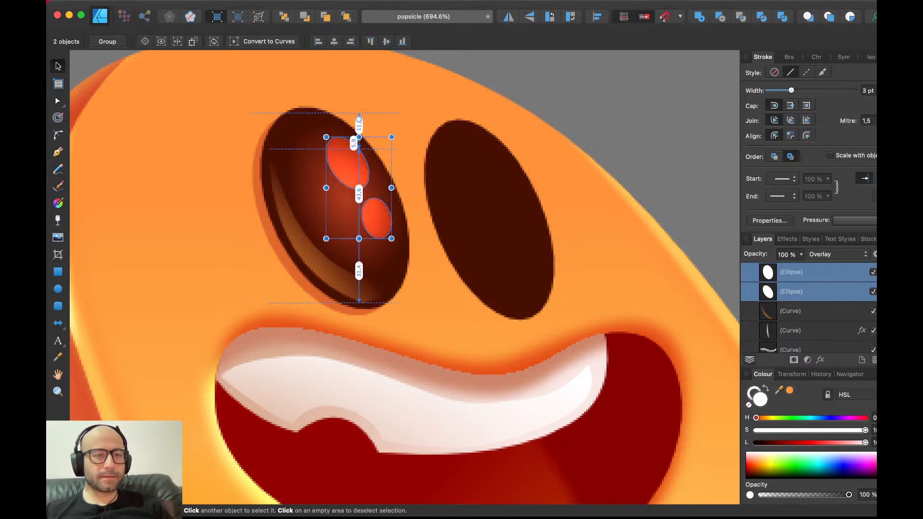
{"action": "left_click_drag", "start_coordinate": [359, 119], "coordinate": [354, 119]}
{"action": "key", "text": "Escape"}
- Duplicate each of the two highlight ellipses and shrink the copies inside the originals as brighter cores
{"action": "left_click", "coordinate": [346, 164]}
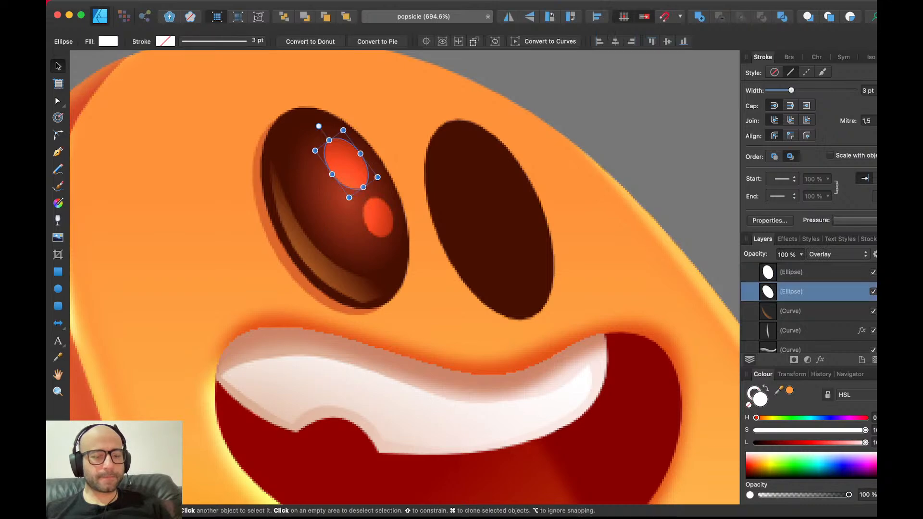
{"action": "key", "text": "super+j"}
{"action": "left_click_drag", "start_coordinate": [344, 130], "coordinate": [345, 140]}
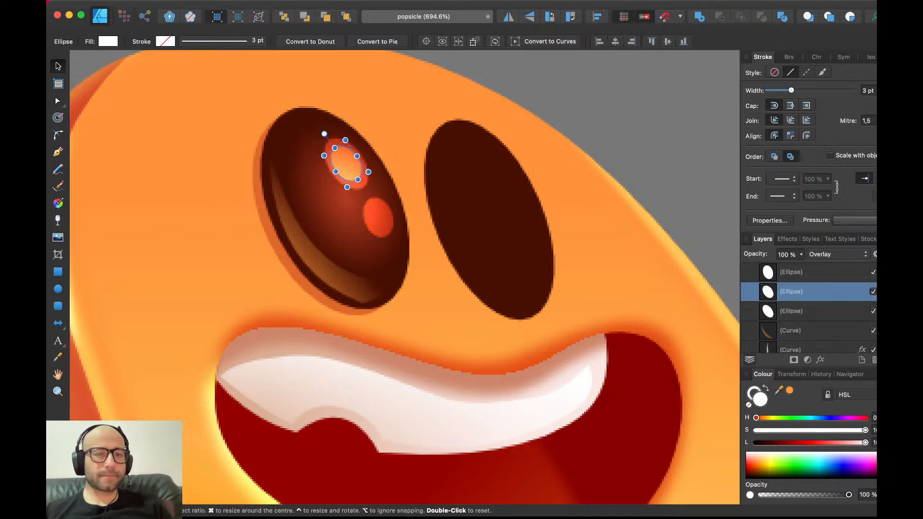
{"action": "left_click", "coordinate": [378, 216]}
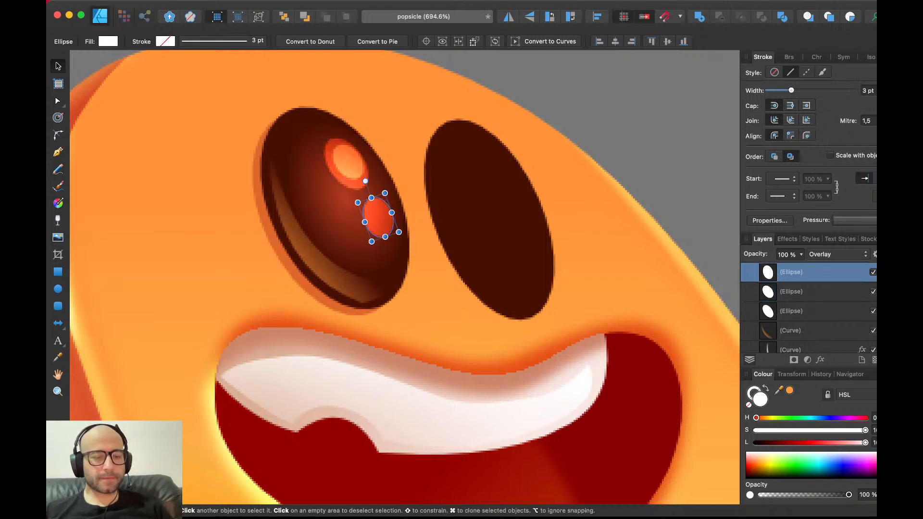
{"action": "key", "text": "super+j"}
{"action": "left_click_drag", "start_coordinate": [385, 192], "coordinate": [381, 215]}
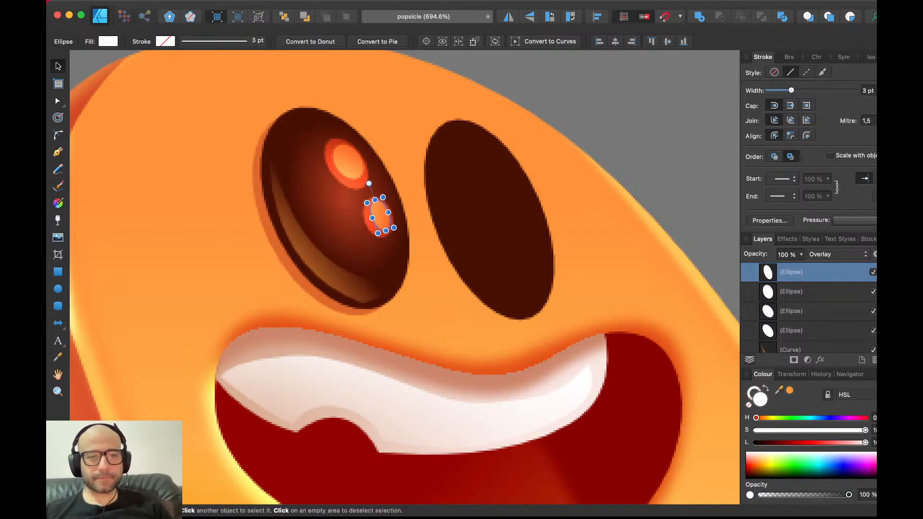
{"action": "key", "text": "super+d"}
- Delete the lower pair of highlight ellipses from the left eye
{"action": "scroll", "coordinate": [408, 226], "scroll_direction": "down", "scroll_amount": 5}
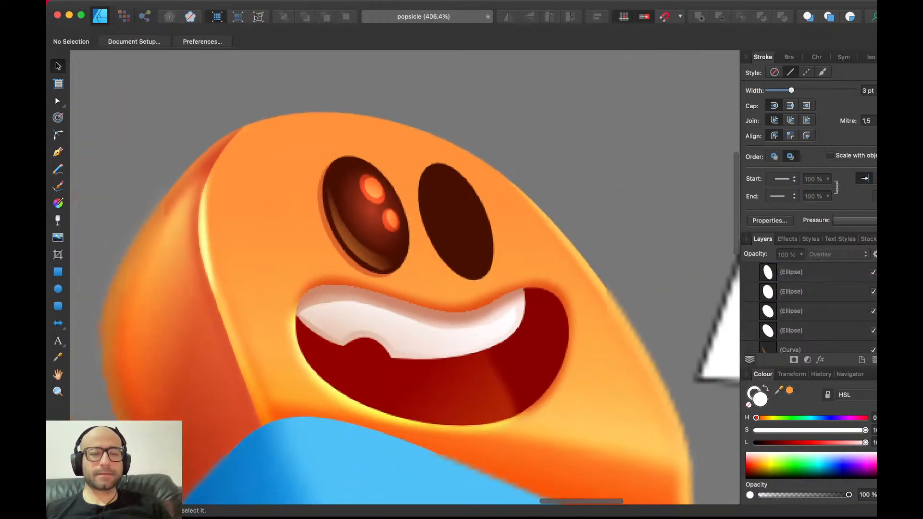
{"action": "scroll", "coordinate": [366, 95], "scroll_direction": "down", "scroll_amount": 6}
{"action": "scroll", "coordinate": [366, 95], "scroll_direction": "up", "scroll_amount": 4}
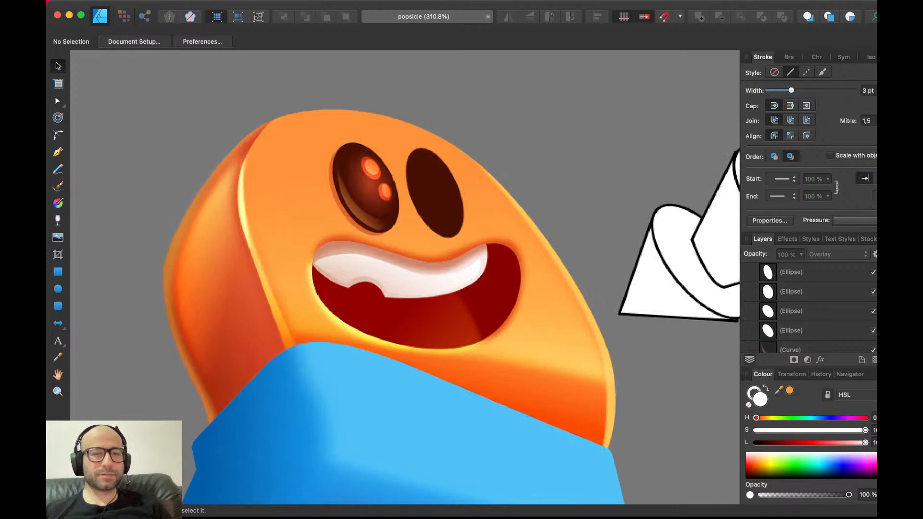
{"action": "left_click_drag", "start_coordinate": [505, 151], "coordinate": [366, 216]}
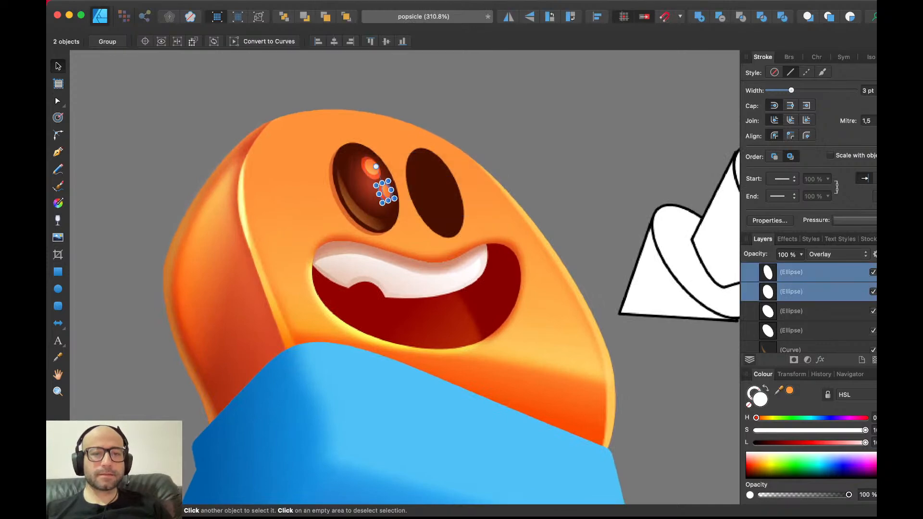
{"action": "key", "text": "Delete"}
{"action": "key", "text": "super+d"}
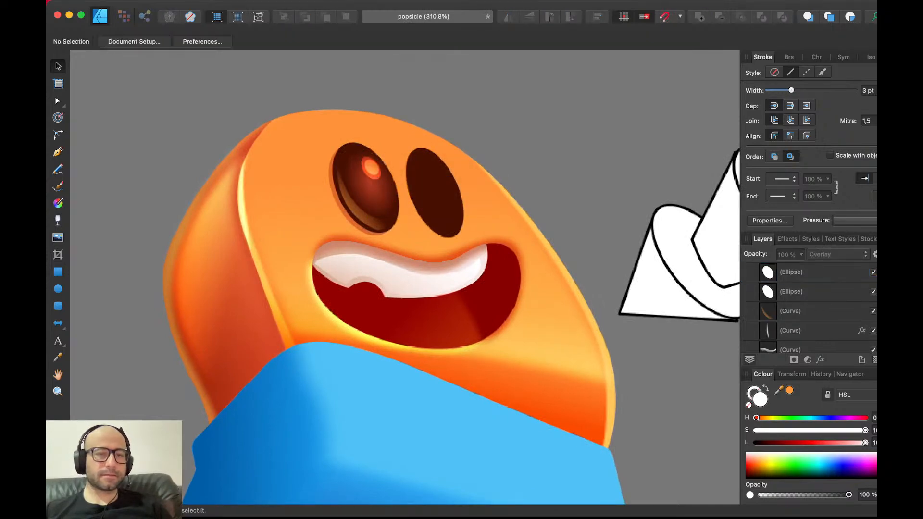
- Group the remaining highlight ellipses, set the group's opacity to 50%, and nudge it up and left
{"action": "left_click_drag", "start_coordinate": [459, 110], "coordinate": [394, 193]}
{"action": "key", "text": "super+g"}
{"action": "key", "text": "5"}
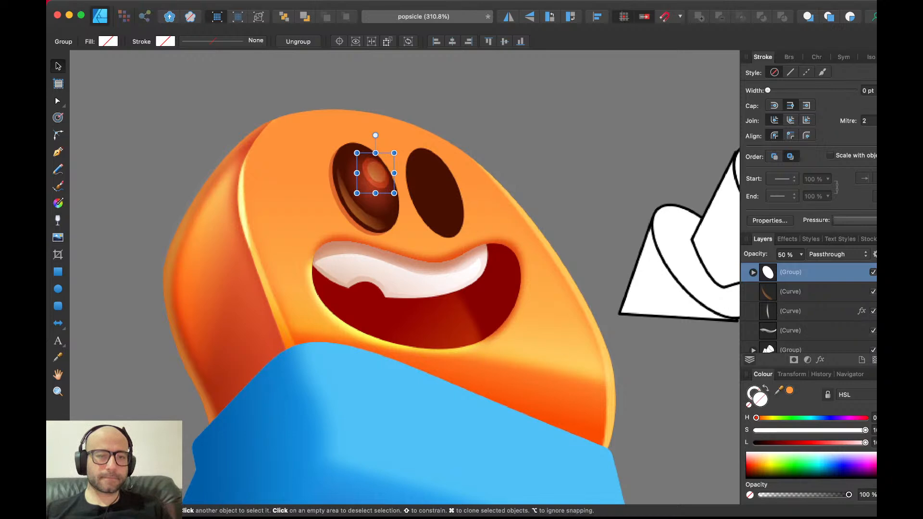
{"action": "key", "text": "Up"}
{"action": "key", "text": "Left"}
{"action": "key", "text": "Left"}
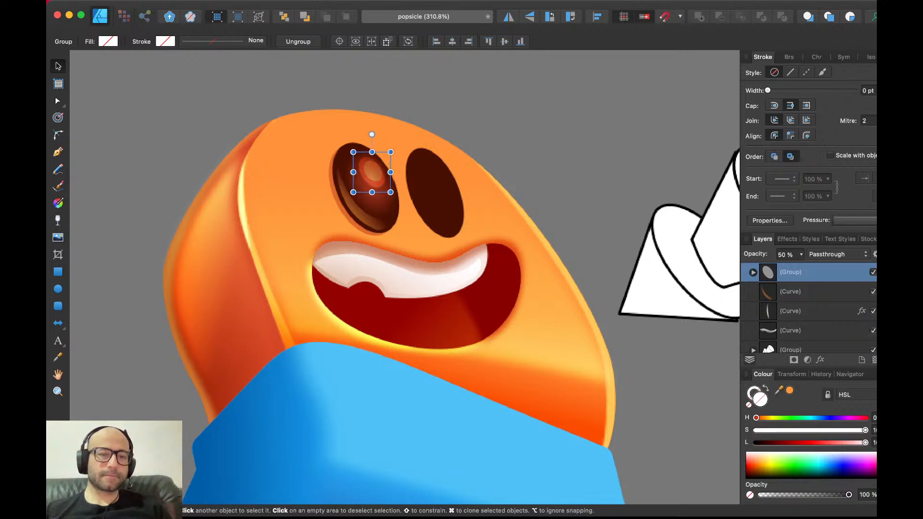
- Try the left eye without the grouped highlight by moving it off the face, undo the move, and delete the group
{"action": "left_click_drag", "start_coordinate": [372, 171], "coordinate": [526, 180]}
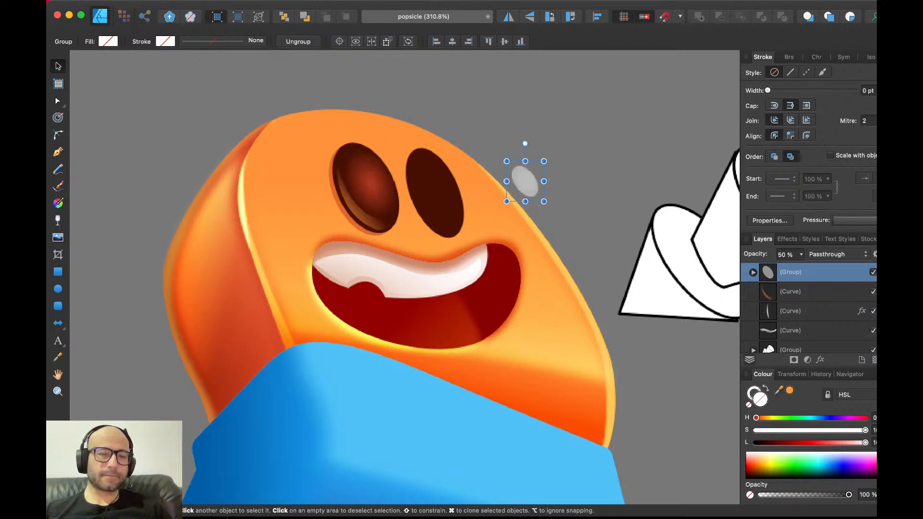
{"action": "key", "text": "super+z"}
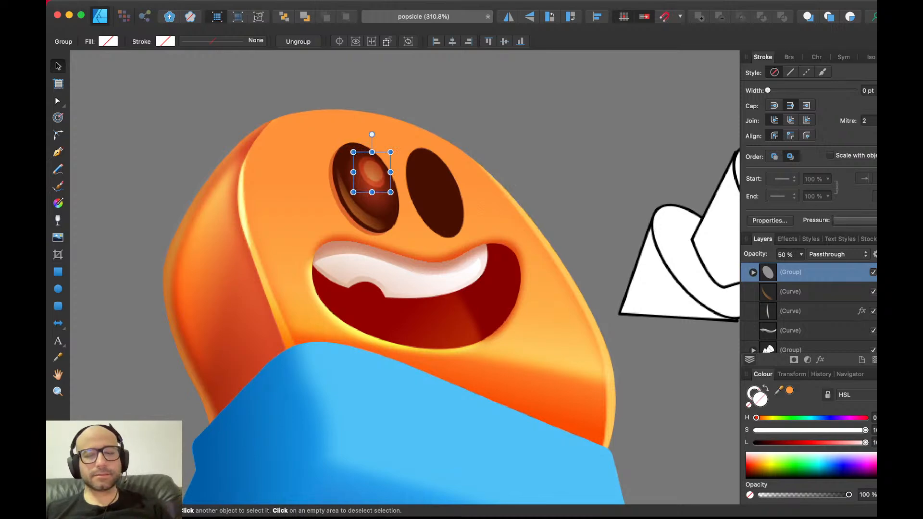
{"action": "key", "text": "Delete"}
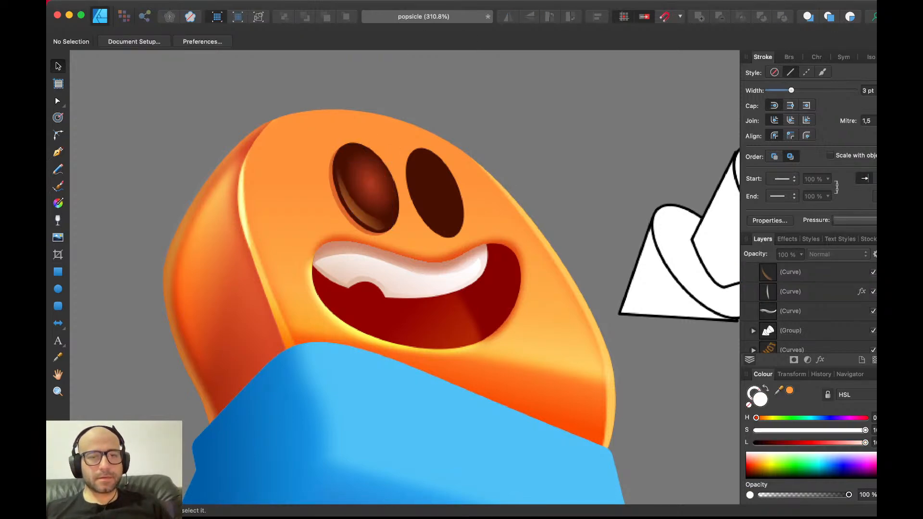
- Draw a closed white shape with a wavy lower edge over the left eye's upper half and set its blending to Overlay
{"action": "scroll", "coordinate": [369, 163], "scroll_direction": "up", "scroll_amount": 5}
{"action": "key", "text": "p"}
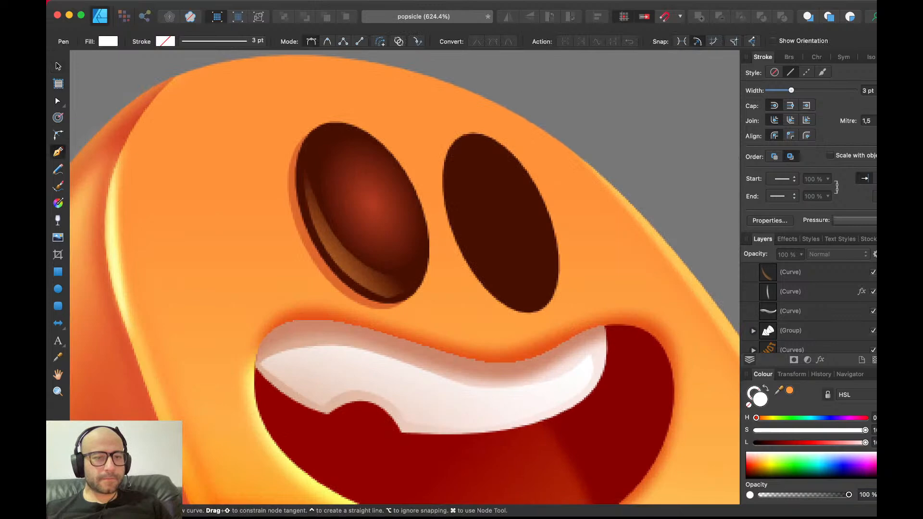
{"action": "left_click", "coordinate": [295, 235]}
{"action": "left_click_drag", "start_coordinate": [440, 215], "coordinate": [506, 257]}
{"action": "left_click", "coordinate": [481, 102]}
{"action": "left_click", "coordinate": [322, 84]}
{"action": "left_click", "coordinate": [252, 236]}
{"action": "left_click", "coordinate": [295, 236]}
{"action": "key", "text": "v"}
{"action": "key", "text": "super+shift+v"}
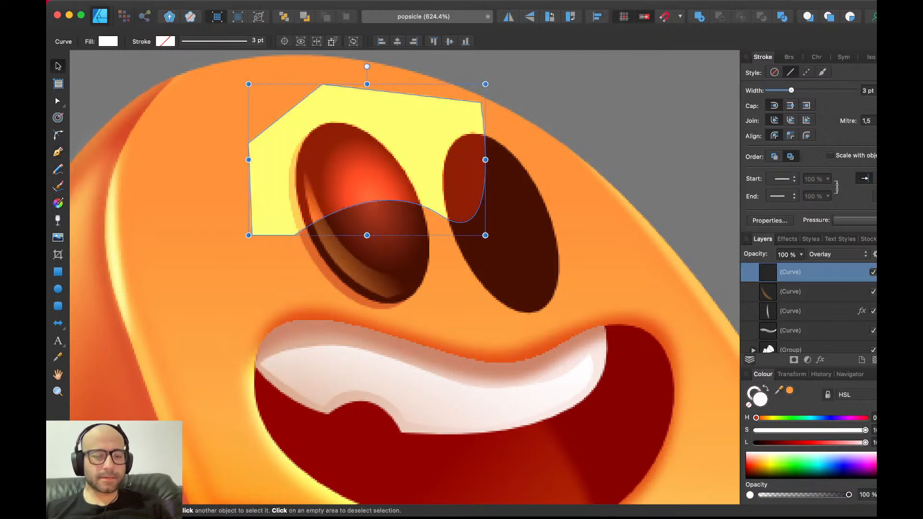
- Clip the white Overlay shape inside the left eye ellipse by cutting it and pasting it within the eye
{"action": "key", "text": "super+x"}
{"action": "left_click", "coordinate": [370, 178]}
{"action": "key", "text": "super+alt+v"}
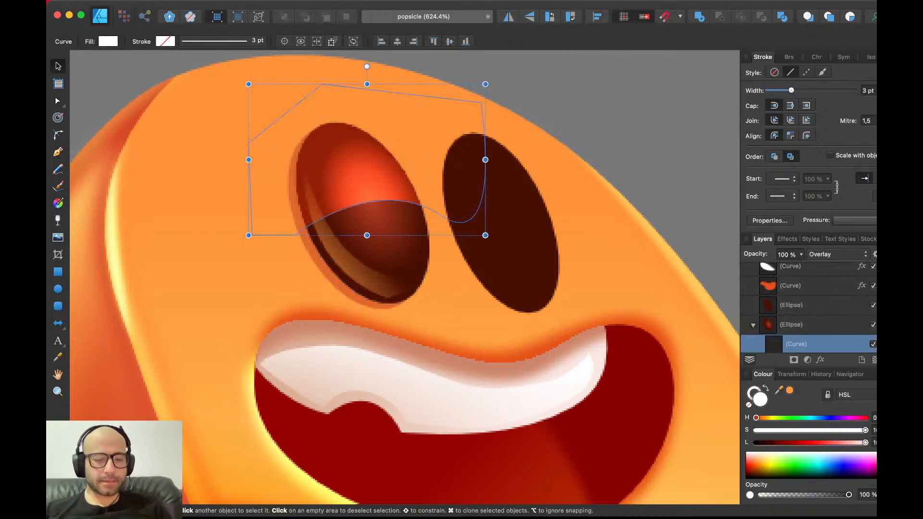
- Fade the Overlay shape inside the left eye upward with a linear transparency gradient starting at its wavy lower edge
{"action": "key", "text": "y"}
{"action": "left_click_drag", "start_coordinate": [368, 211], "coordinate": [355, 164]}
{"action": "key", "text": "v"}
{"action": "key", "text": "super+d"}
{"action": "scroll", "coordinate": [355, 163], "scroll_direction": "down", "scroll_amount": 5}
{"action": "scroll", "coordinate": [355, 164], "scroll_direction": "up", "scroll_amount": 4}
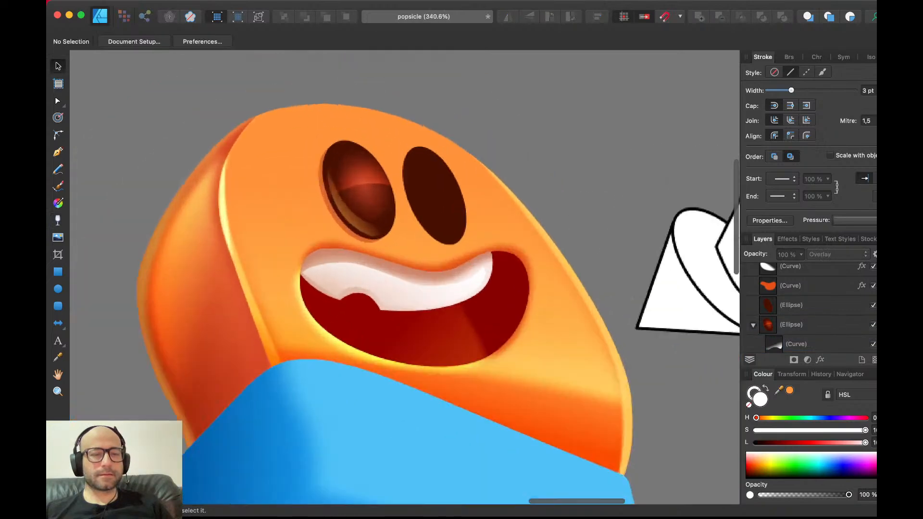
- Draw a thin closed crescent highlight along the upper right edge of the left eye and fill it white
{"action": "scroll", "coordinate": [371, 161], "scroll_direction": "up", "scroll_amount": 2}
{"action": "key", "text": "p"}
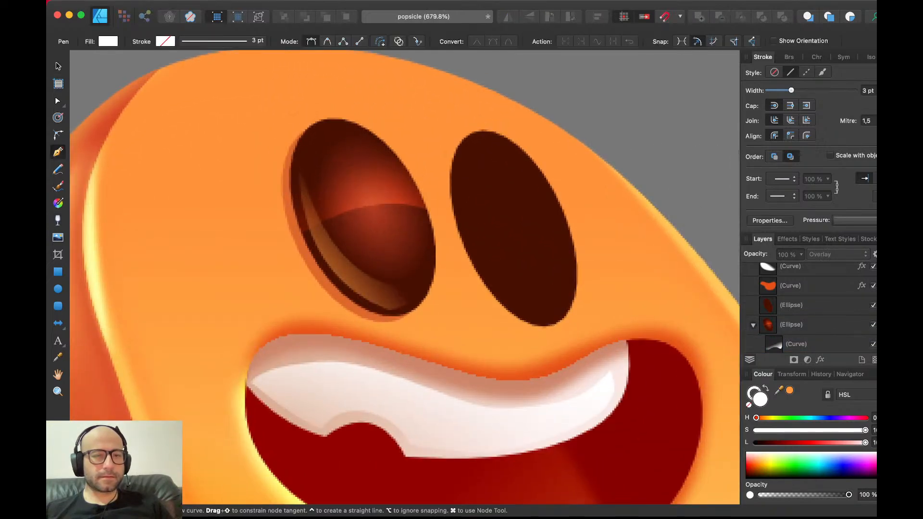
{"action": "left_click_drag", "start_coordinate": [422, 219], "coordinate": [430, 269]}
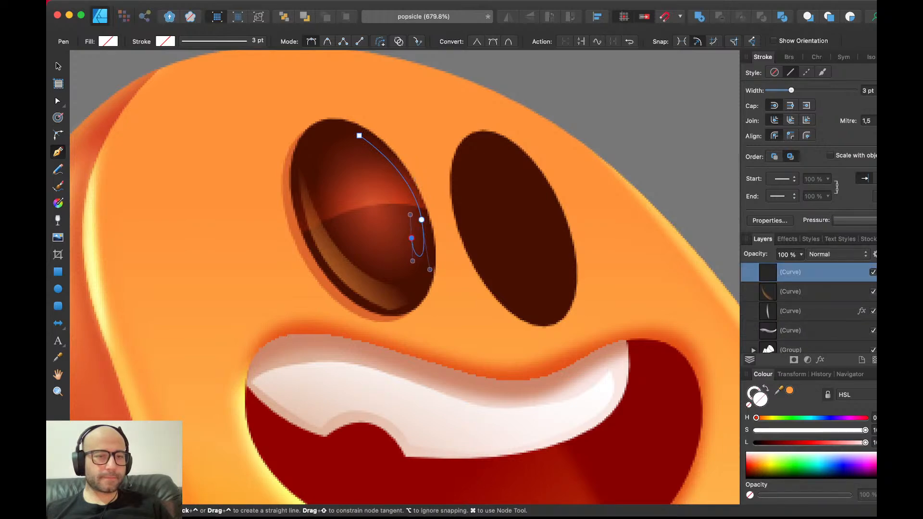
{"action": "left_click", "coordinate": [412, 238]}
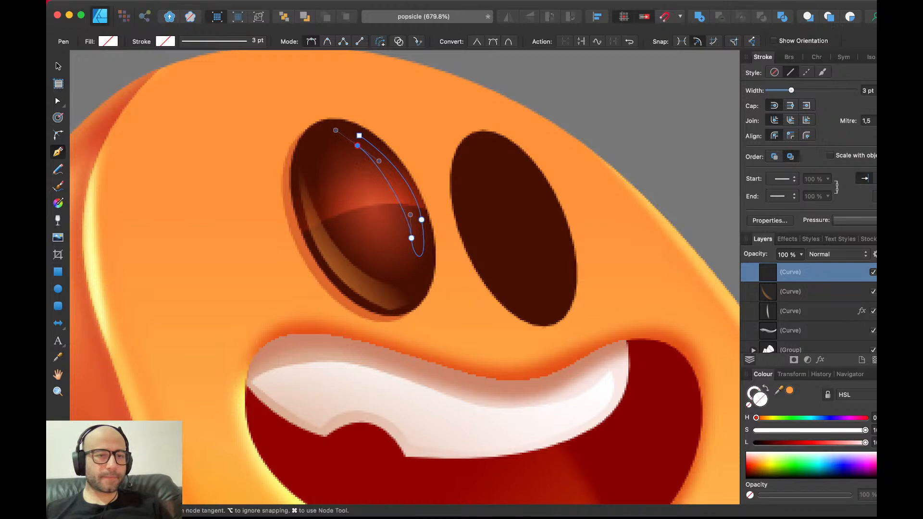
{"action": "left_click", "coordinate": [345, 131]}
{"action": "key", "text": "v"}
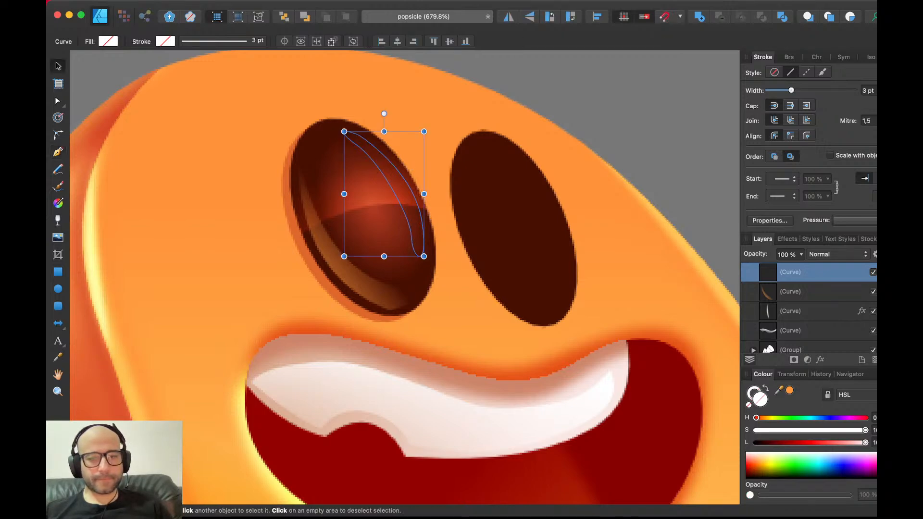
{"action": "left_click", "coordinate": [865, 442]}
{"action": "key", "text": "super+d"}
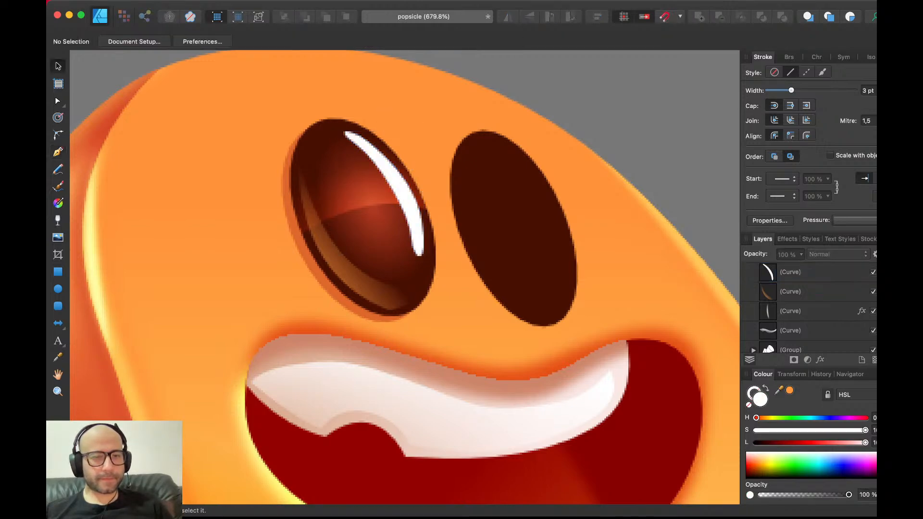
- Draw a closed wavy shape across the white crescent and subtract it to split the highlight into two pieces
{"action": "key", "text": "p"}
{"action": "left_click", "coordinate": [418, 176]}
{"action": "left_click_drag", "start_coordinate": [373, 178], "coordinate": [348, 194]}
{"action": "left_click", "coordinate": [346, 165]}
{"action": "left_click", "coordinate": [413, 142]}
{"action": "key", "text": "Return"}
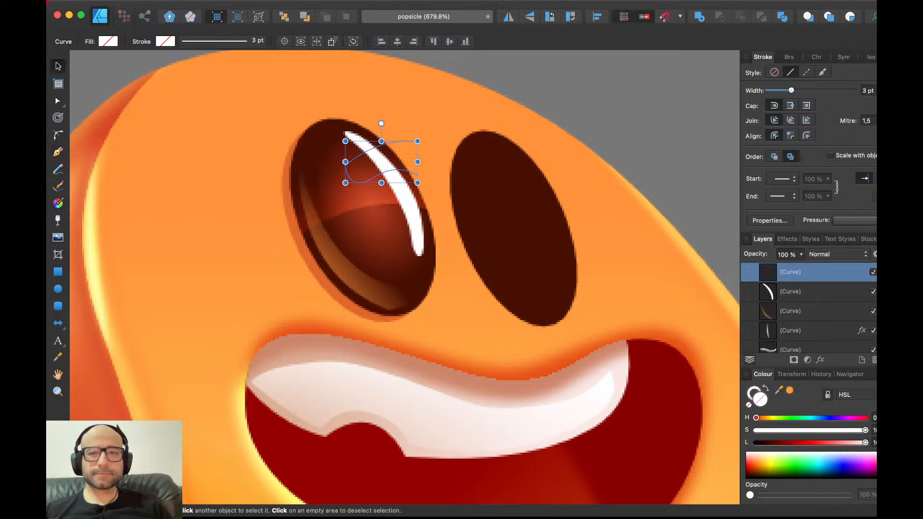
{"action": "left_click", "coordinate": [406, 196], "text": "shift"}
{"action": "left_click", "coordinate": [721, 16]}
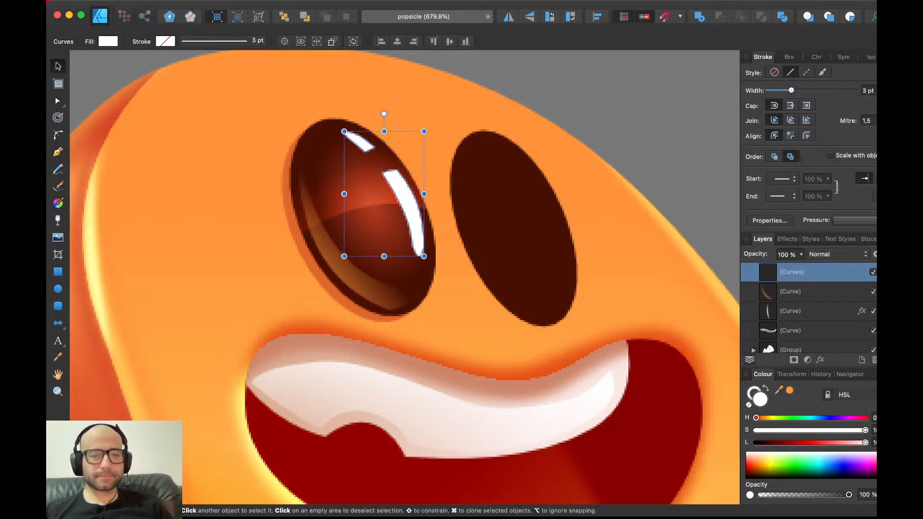
- Apply a linear transparency gradient to the split highlight so it fades toward the eye's upper right edge
{"action": "scroll", "coordinate": [398, 246], "scroll_direction": "down", "scroll_amount": 3}
{"action": "scroll", "coordinate": [398, 245], "scroll_direction": "up", "scroll_amount": 1}
{"action": "key", "text": "y"}
{"action": "left_click_drag", "start_coordinate": [377, 200], "coordinate": [411, 175]}
{"action": "key", "text": "v"}
{"action": "key", "text": "super+d"}
{"action": "scroll", "coordinate": [404, 277], "scroll_direction": "down", "scroll_amount": 5}
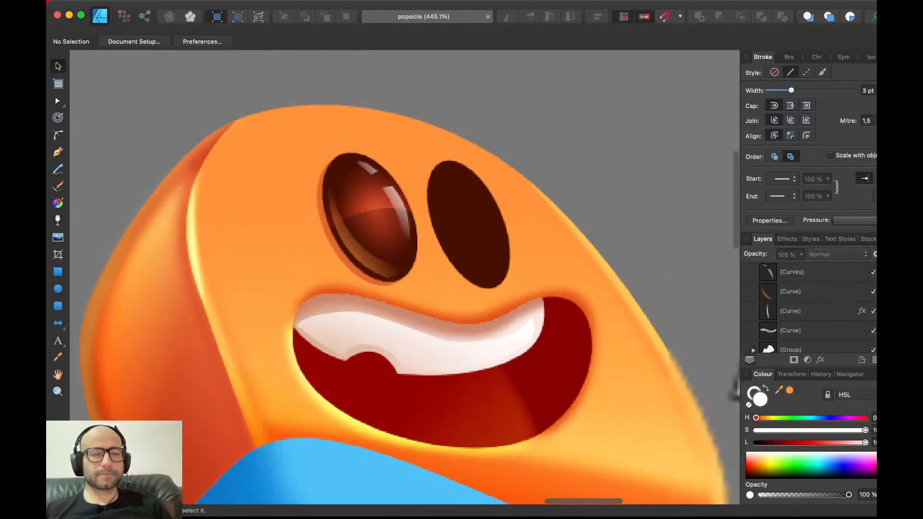
{"action": "scroll", "coordinate": [379, 199], "scroll_direction": "up", "scroll_amount": 3}
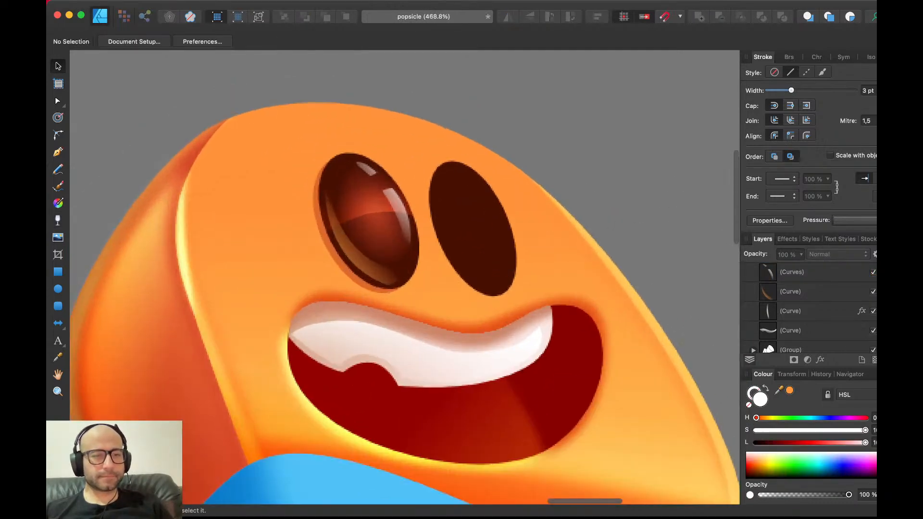
- Try a pupil in the left eye: a small tilted ellipse filled with the right eye's dark brown
{"action": "left_click", "coordinate": [379, 198]}
{"action": "key", "text": "super+d"}
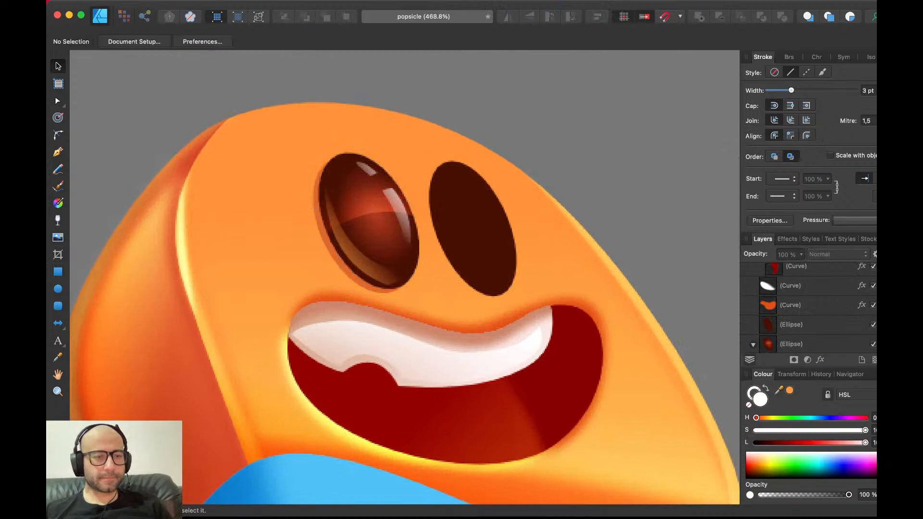
{"action": "key", "text": "e"}
{"action": "left_click_drag", "start_coordinate": [362, 182], "coordinate": [397, 236]}
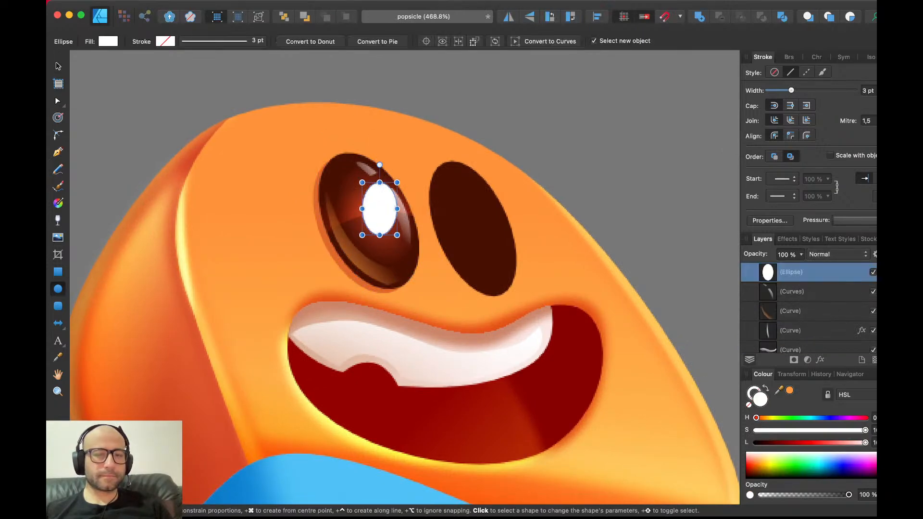
{"action": "left_click_drag", "start_coordinate": [779, 391], "coordinate": [476, 230]}
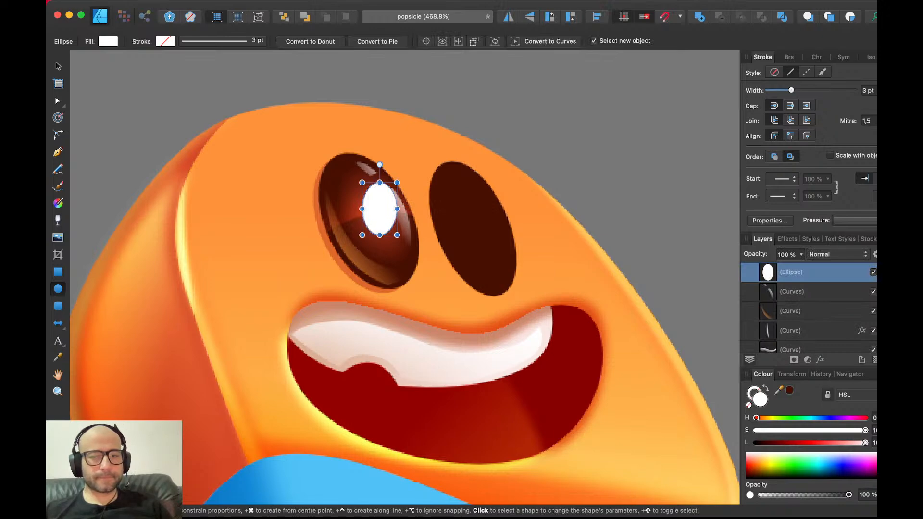
{"action": "key", "text": "v"}
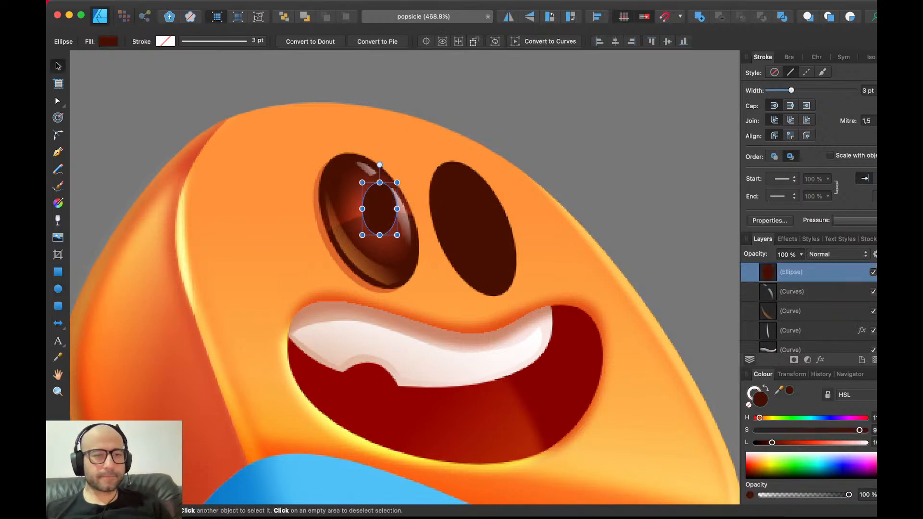
{"action": "left_click_drag", "start_coordinate": [379, 165], "coordinate": [364, 167]}
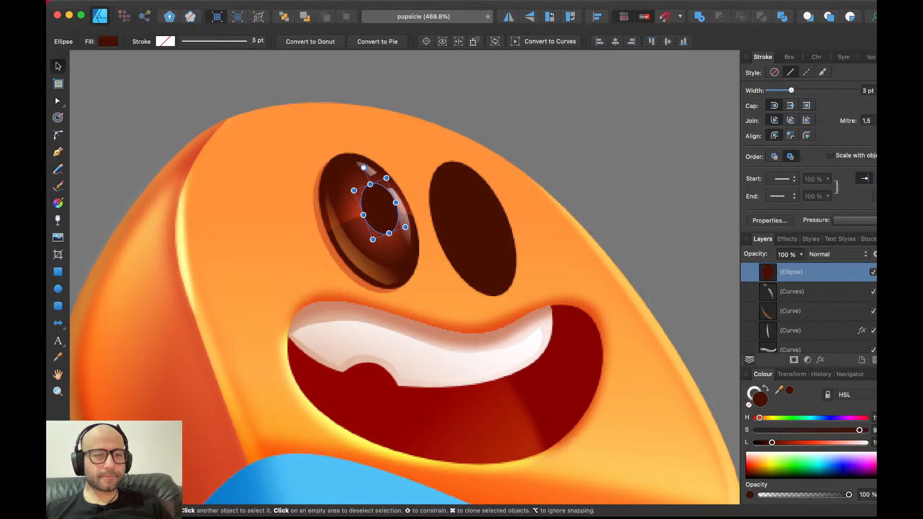
{"action": "left_click_drag", "start_coordinate": [378, 210], "coordinate": [379, 215]}
{"action": "key", "text": "super+d"}
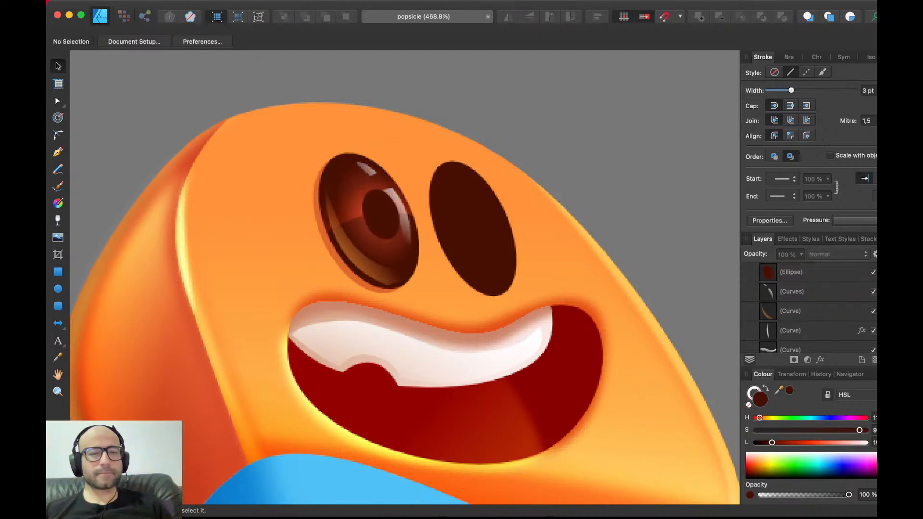
- Shift the left eye's pupil ellipse slightly to the left, then delete it
{"action": "scroll", "coordinate": [380, 215], "scroll_direction": "down", "scroll_amount": 5}
{"action": "scroll", "coordinate": [379, 215], "scroll_direction": "up", "scroll_amount": 3}
{"action": "left_click", "coordinate": [379, 214]}
{"action": "left_click_drag", "start_coordinate": [380, 215], "coordinate": [370, 215]}
{"action": "key", "text": "super+d"}
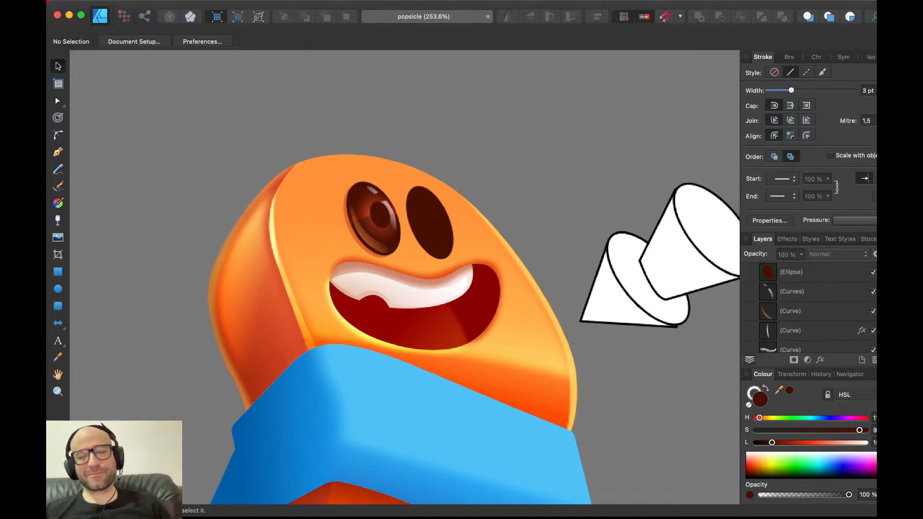
{"action": "left_click", "coordinate": [380, 215]}
{"action": "key", "text": "Delete"}
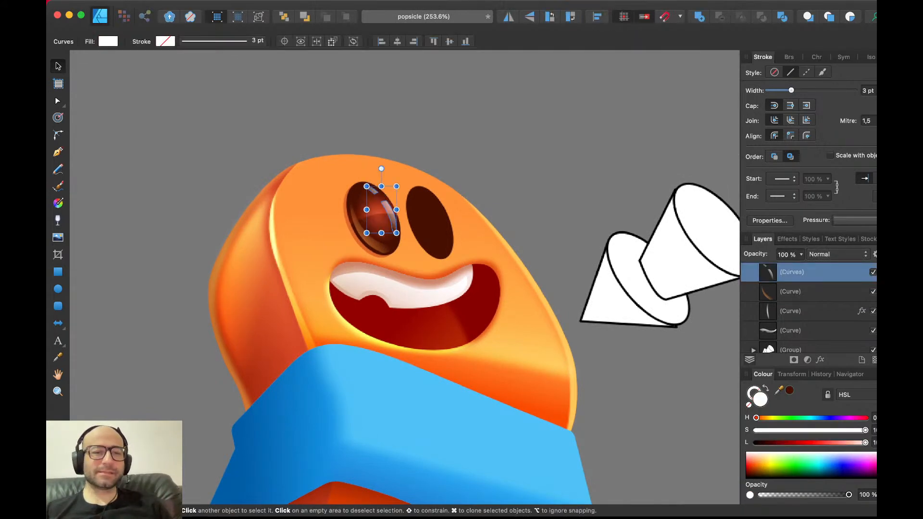
{"action": "key", "text": "super+d"}
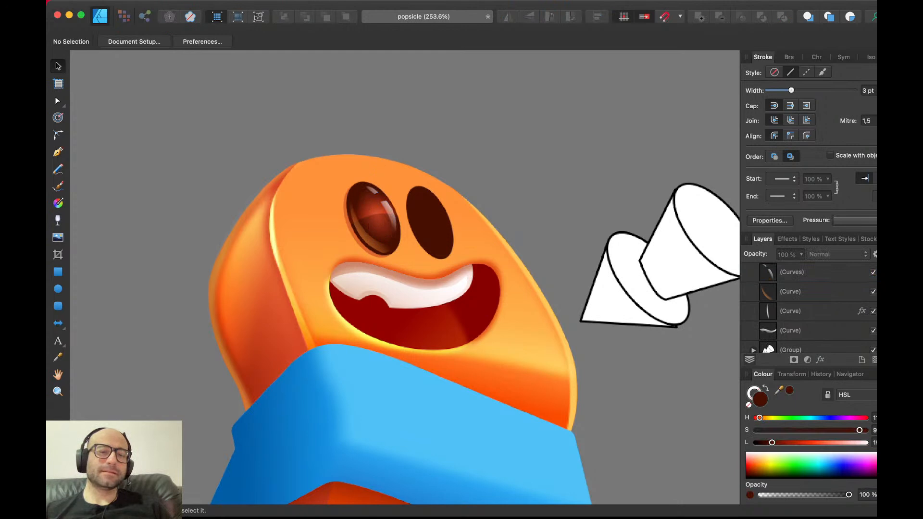
- Set the left eye's split highlight to Overlay blending and duplicate it in place to strengthen it
{"action": "left_click", "coordinate": [390, 212]}
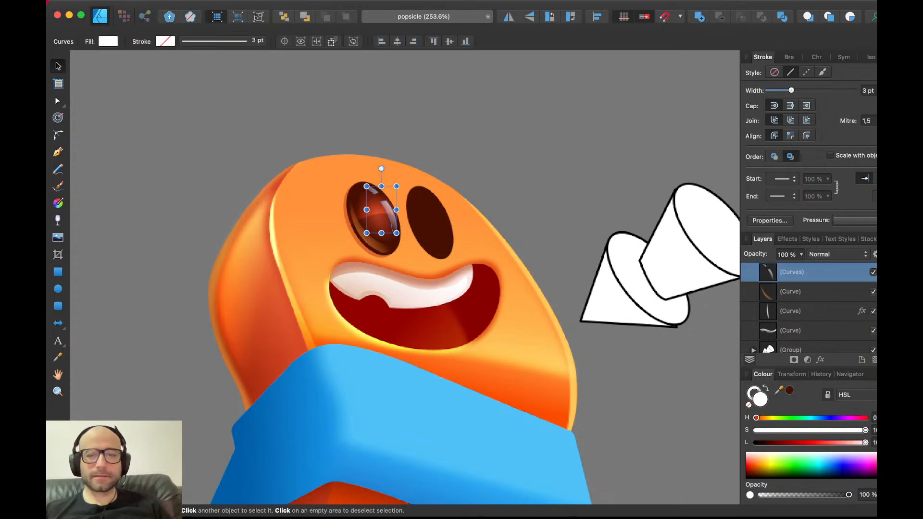
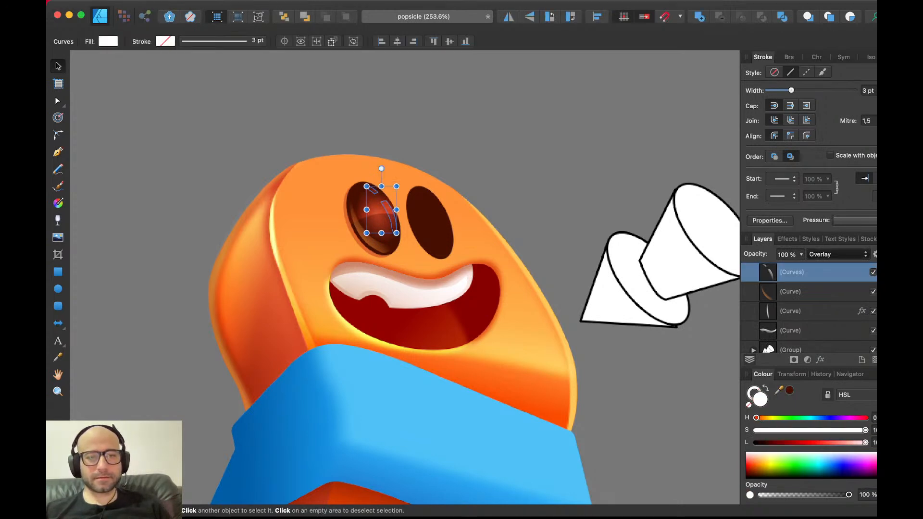
{"action": "key", "text": "super+d"}
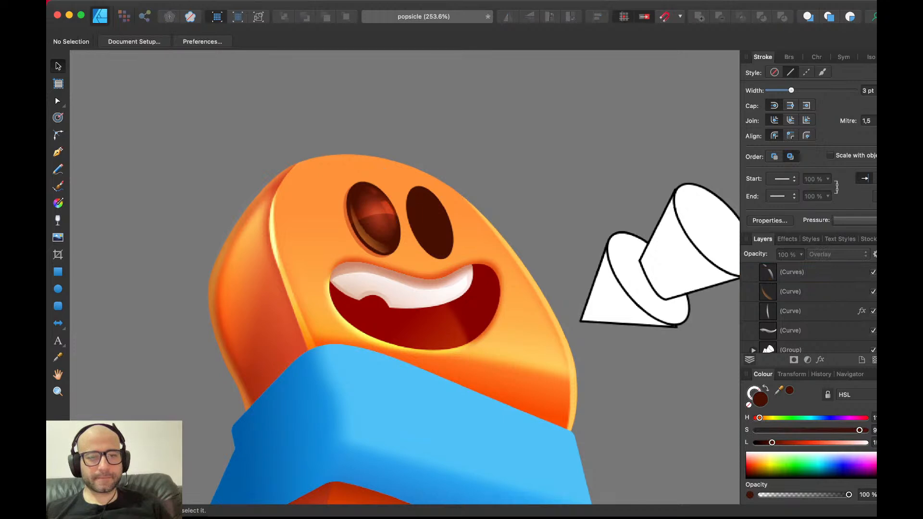
{"action": "left_click", "coordinate": [391, 216]}
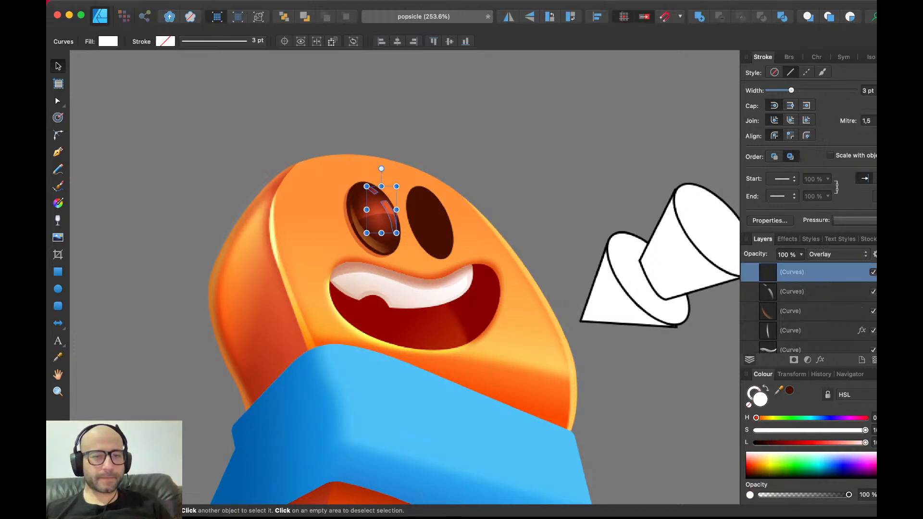
{"action": "key", "text": "super+d"}
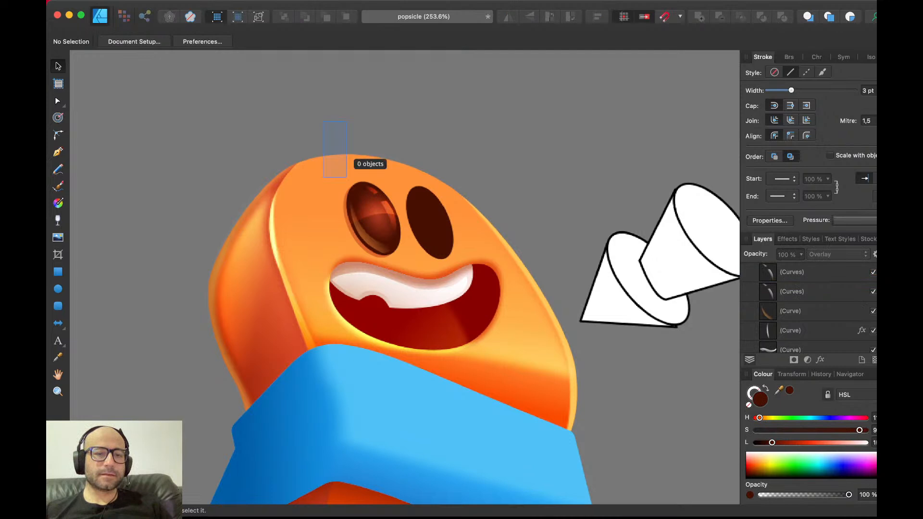
- Group all the left eye's parts, duplicate the group over the right eye, and scale it down to fit
{"action": "left_click_drag", "start_coordinate": [320, 135], "coordinate": [424, 269]}
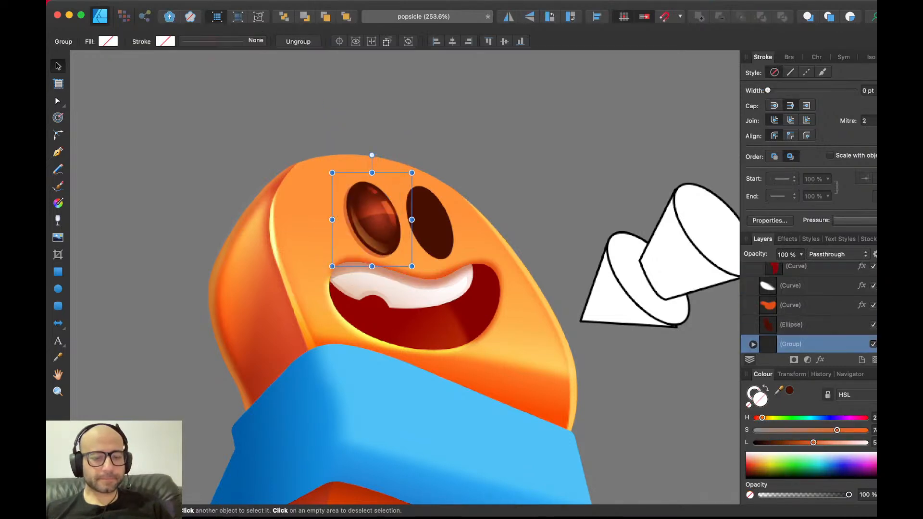
{"action": "key", "text": "super+j"}
{"action": "left_click_drag", "start_coordinate": [377, 224], "coordinate": [434, 227]}
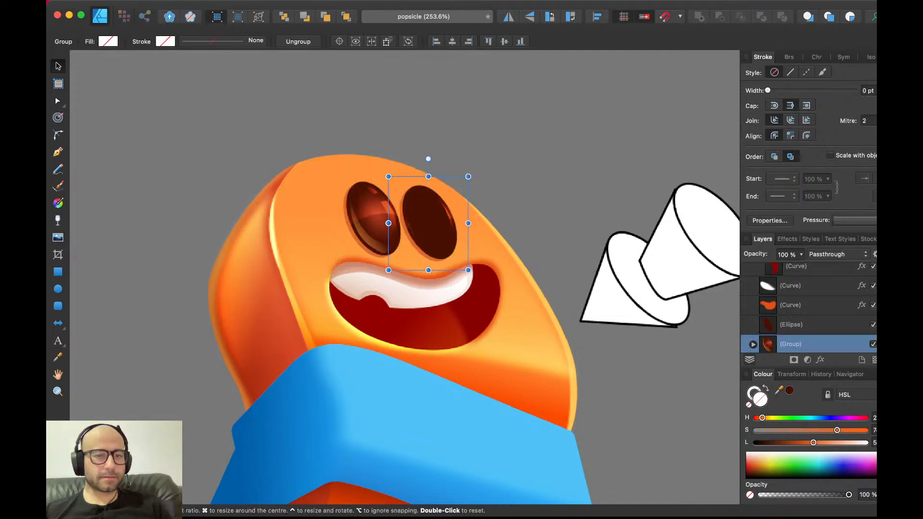
{"action": "left_click_drag", "start_coordinate": [468, 176], "coordinate": [462, 184]}
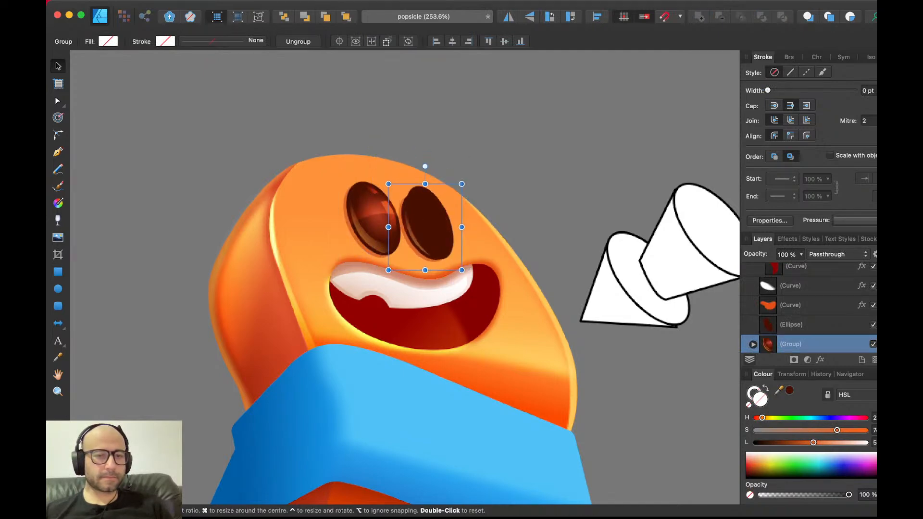
{"action": "left_click_drag", "start_coordinate": [462, 227], "coordinate": [429, 223]}
- Delete the plain dark ellipse of the right eye, rotate the duplicated eye slightly, and save the document
{"action": "left_click", "coordinate": [428, 226]}
{"action": "key", "text": "Delete"}
{"action": "left_click_drag", "start_coordinate": [427, 161], "coordinate": [425, 161]}
{"action": "key", "text": "super+d"}
{"action": "key", "text": "super+s"}
- Draw a closed curved shape over the upper face, with a wavy lower edge crossing the eyes, and fill it white
{"action": "scroll", "coordinate": [424, 168], "scroll_direction": "up", "scroll_amount": 3}
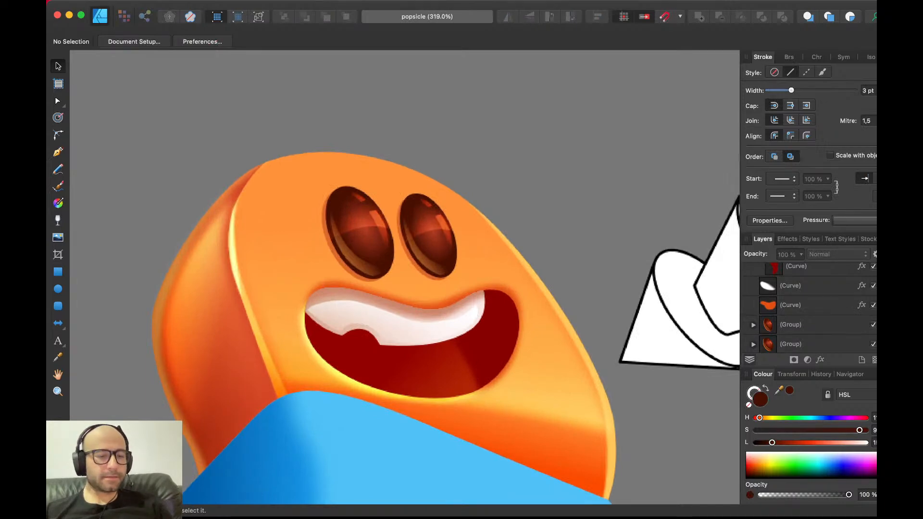
{"action": "key", "text": "p"}
{"action": "left_click", "coordinate": [239, 261]}
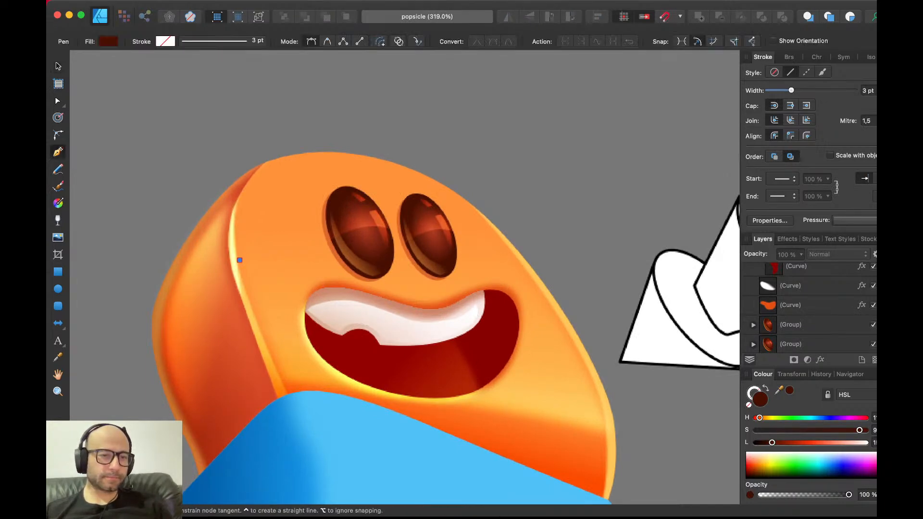
{"action": "left_click_drag", "start_coordinate": [289, 164], "coordinate": [342, 151]}
{"action": "left_click_drag", "start_coordinate": [492, 231], "coordinate": [538, 289]}
{"action": "left_click_drag", "start_coordinate": [429, 261], "coordinate": [372, 256]}
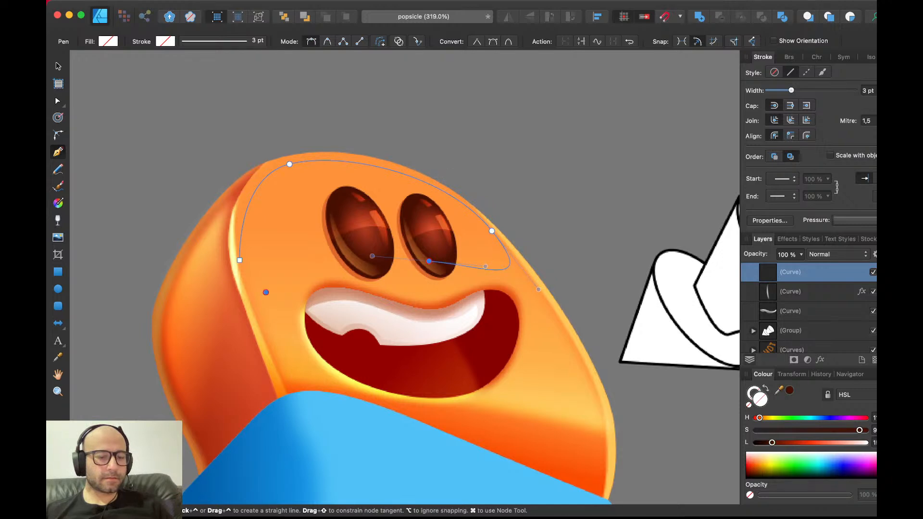
{"action": "left_click_drag", "start_coordinate": [288, 274], "coordinate": [252, 287]}
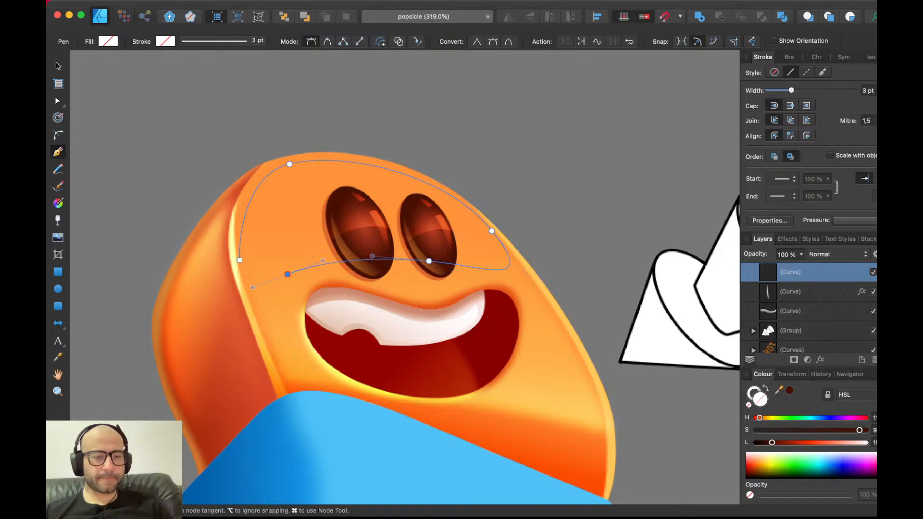
{"action": "left_click", "coordinate": [240, 260]}
{"action": "key", "text": "v"}
{"action": "left_click", "coordinate": [790, 466]}
{"action": "left_click_drag", "start_coordinate": [790, 465], "coordinate": [747, 453]}
- Set the white face shape's blending to Overlay and fade it downward with a linear transparency gradient
{"action": "left_click", "coordinate": [839, 255]}
{"action": "left_click", "coordinate": [831, 397]}
{"action": "key", "text": "g"}
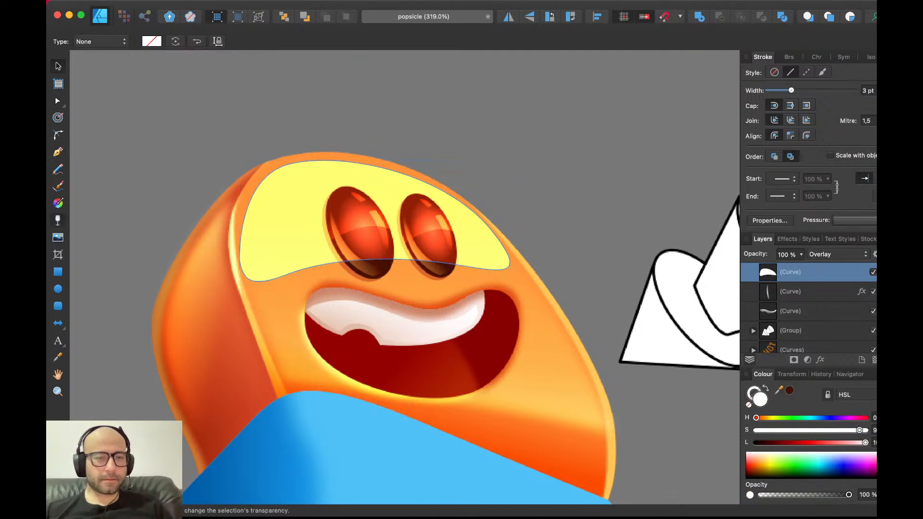
{"action": "left_click_drag", "start_coordinate": [302, 142], "coordinate": [305, 278]}
{"action": "key", "text": "v"}
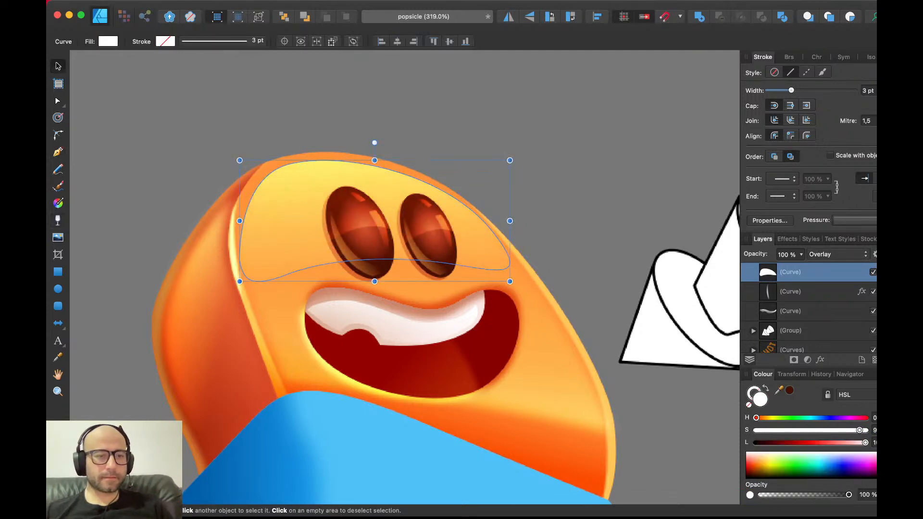
- Clip the Overlay shape inside the orange face by cutting and pasting it within, and set its opacity to 70%
{"action": "key", "text": "super+x"}
{"action": "left_click", "coordinate": [289, 231]}
{"action": "key", "text": "super+v"}
{"action": "key", "text": "super+d"}
{"action": "scroll", "coordinate": [301, 247], "scroll_direction": "down", "scroll_amount": 5}
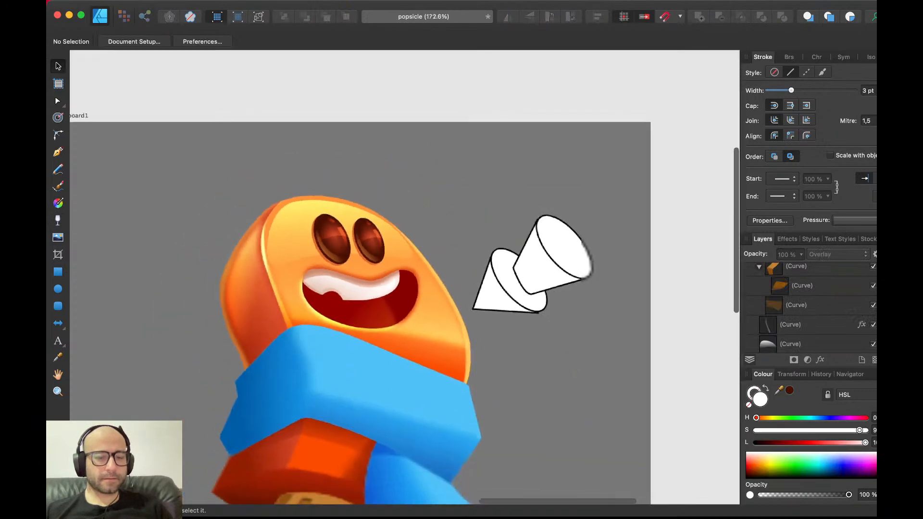
{"action": "left_click", "coordinate": [301, 244]}
{"action": "key", "text": "7"}
{"action": "key", "text": "super+d"}
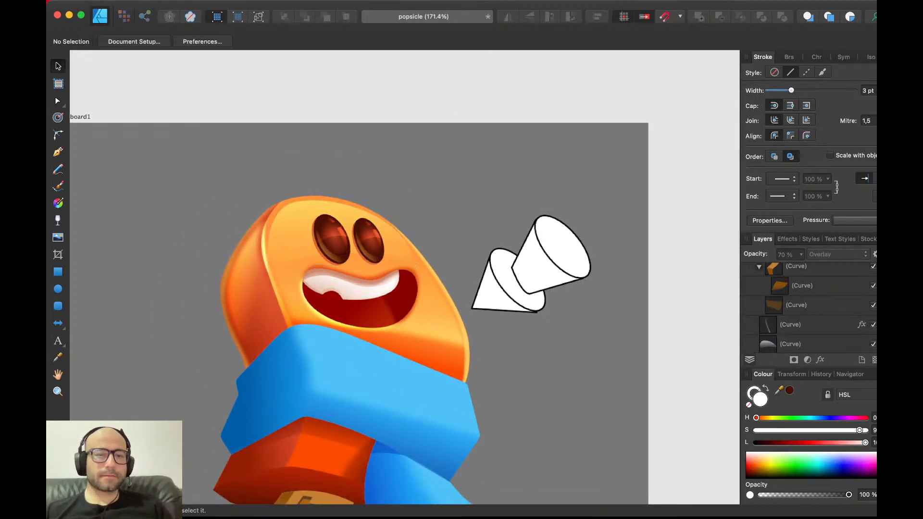
- Draw a closed Pen shape following the face's upper edge and extending above the head, and fill it with off-white
{"action": "left_click", "coordinate": [295, 229]}
{"action": "scroll", "coordinate": [296, 229], "scroll_direction": "up", "scroll_amount": 5}
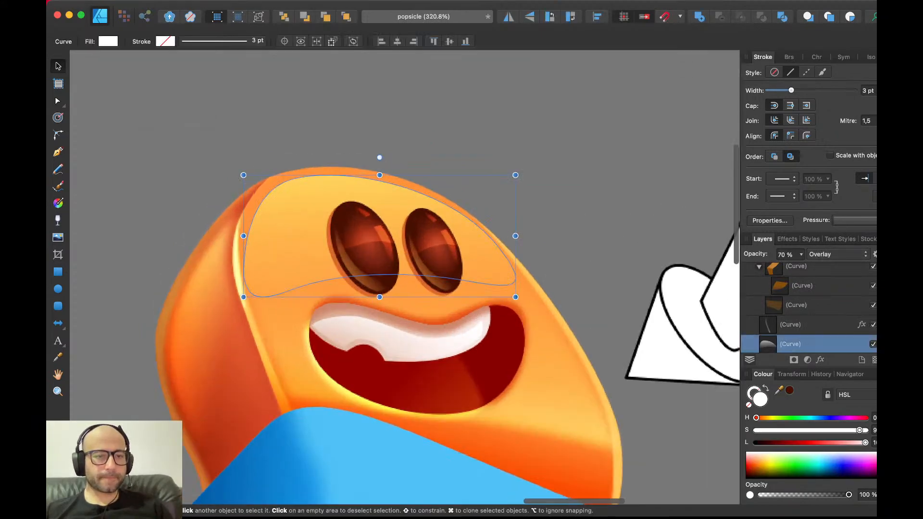
{"action": "key", "text": "super+d"}
{"action": "key", "text": "p"}
{"action": "left_click", "coordinate": [257, 183]}
{"action": "left_click_drag", "start_coordinate": [478, 221], "coordinate": [593, 304]}
{"action": "left_click", "coordinate": [531, 145]}
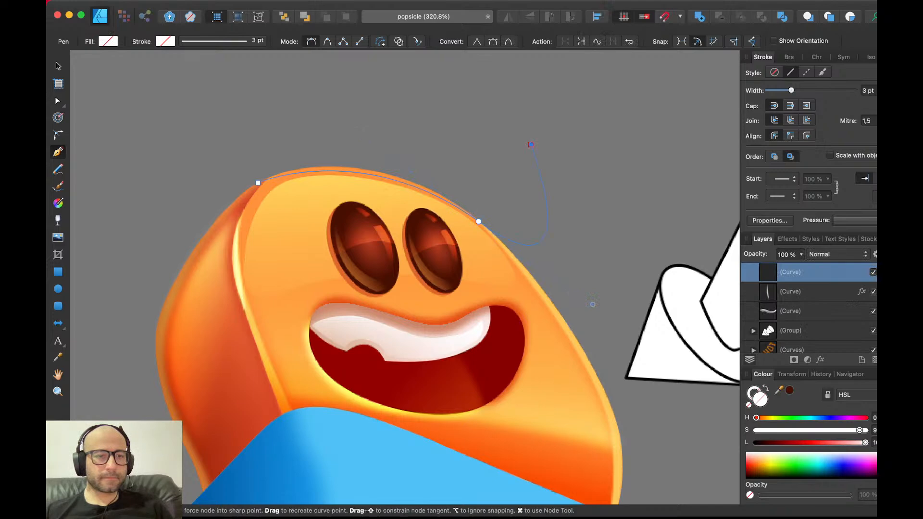
{"action": "left_click", "coordinate": [307, 90]}
{"action": "left_click", "coordinate": [266, 180]}
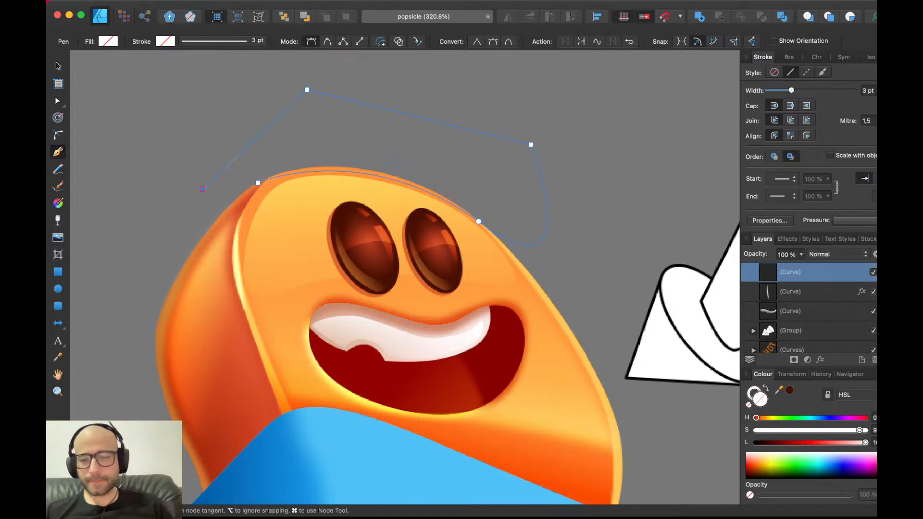
{"action": "left_click", "coordinate": [765, 454]}
{"action": "key", "text": "v"}
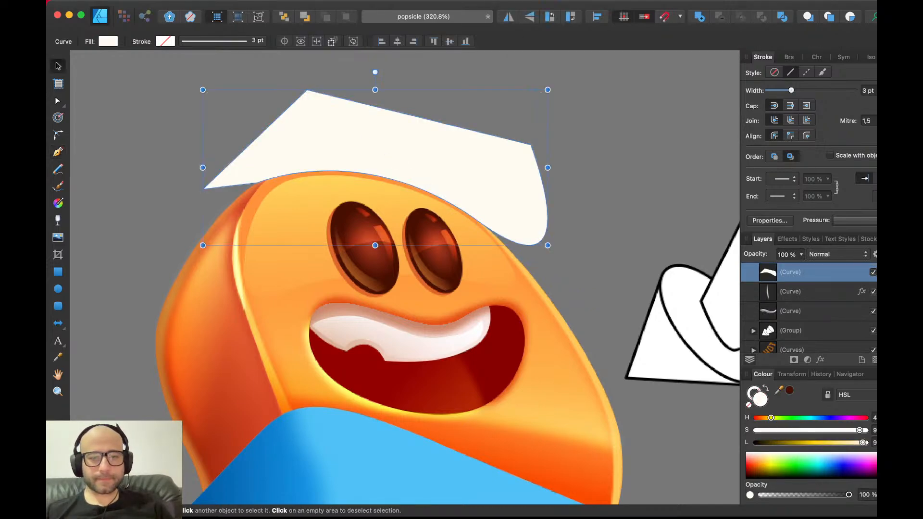
- Apply the style of the face's side rim highlight to the new shape, nest it inside the head's base curve, and save
{"action": "double_click", "coordinate": [588, 366]}
{"action": "key", "text": "super+c"}
{"action": "left_click", "coordinate": [511, 192]}
{"action": "key", "text": "super+shift+v"}
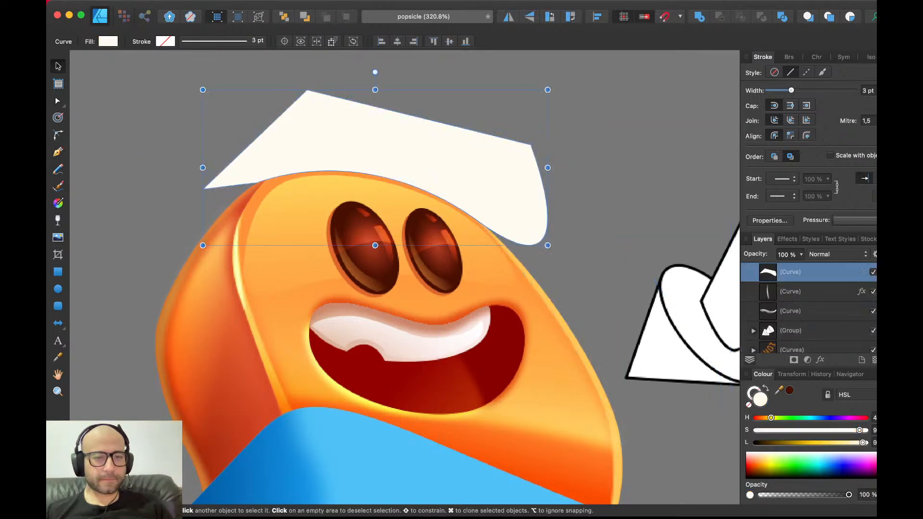
{"action": "key", "text": "super+x"}
{"action": "left_click", "coordinate": [514, 284]}
{"action": "key", "text": "super+alt+v"}
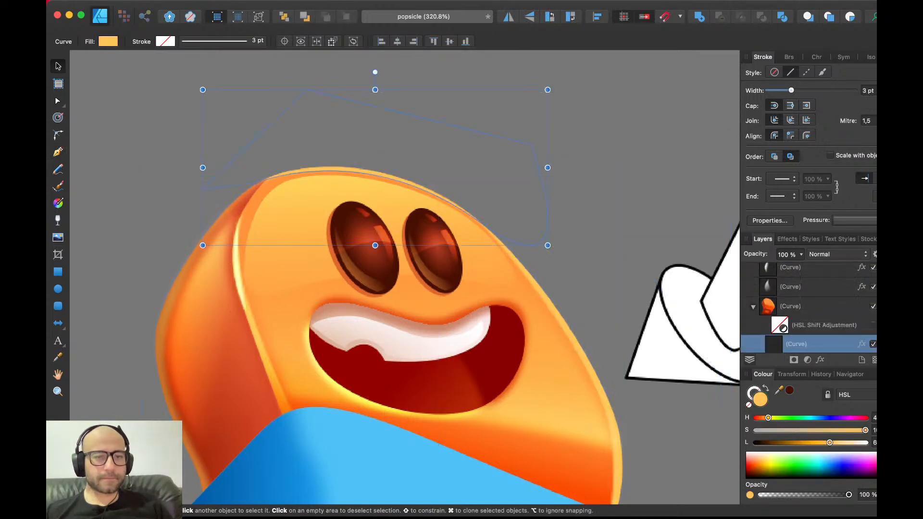
{"action": "scroll", "coordinate": [334, 170], "scroll_direction": "down", "scroll_amount": 4}
{"action": "key", "text": "super+d"}
{"action": "key", "text": "super+s"}
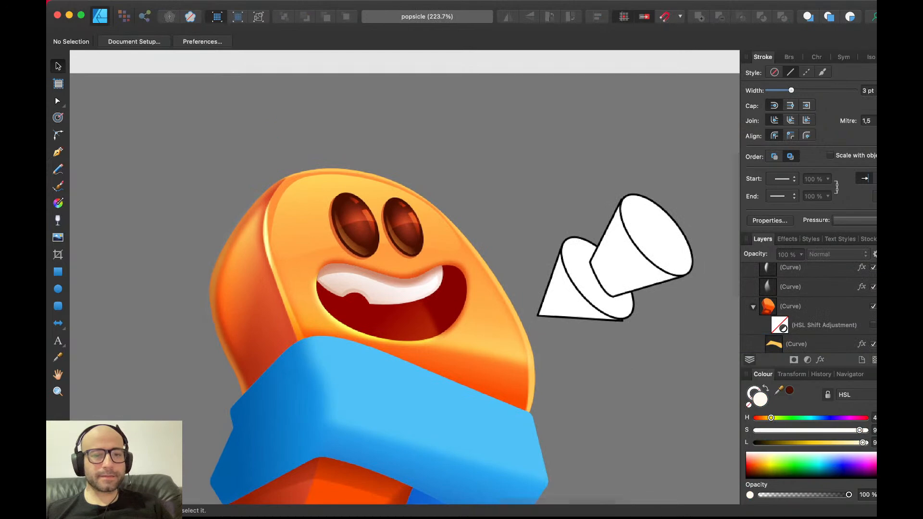
- Try nudging the overlay curve on the head's shaded side up and back down, and save the document
{"action": "scroll", "coordinate": [334, 171], "scroll_direction": "down", "scroll_amount": 1}
{"action": "scroll", "coordinate": [371, 303], "scroll_direction": "down", "scroll_amount": 2}
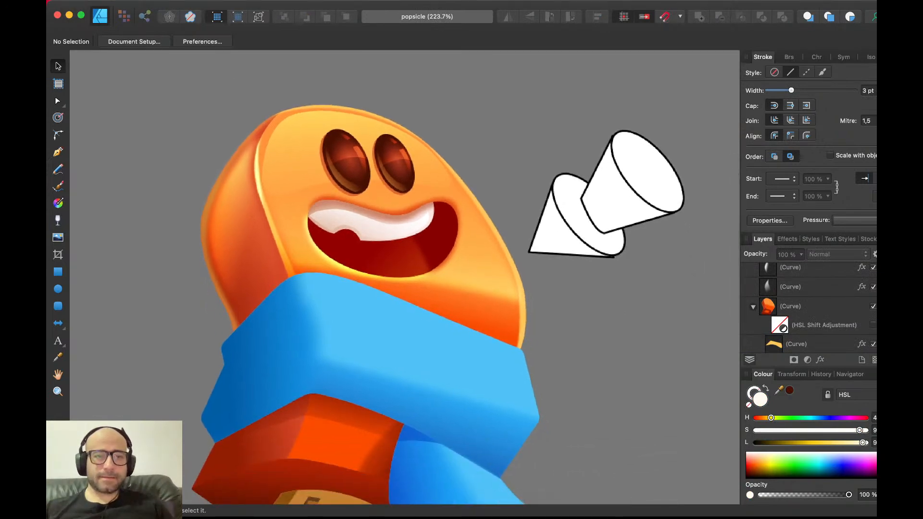
{"action": "left_click", "coordinate": [240, 207]}
{"action": "key", "text": "shift+Up"}
{"action": "key", "text": "shift+Down"}
{"action": "key", "text": "shift+Up"}
{"action": "key", "text": "shift+Down"}
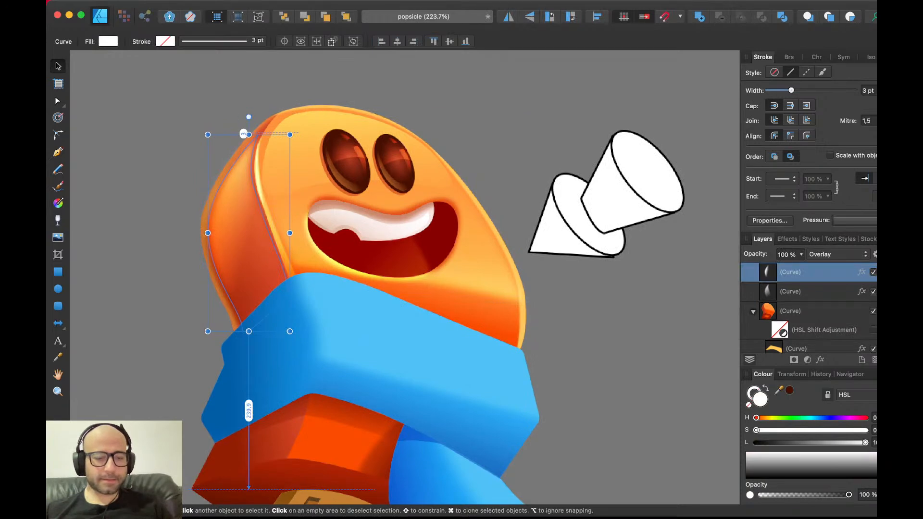
{"action": "key", "text": "super+d"}
{"action": "key", "text": "super+s"}
{"action": "scroll", "coordinate": [399, 277], "scroll_direction": "down", "scroll_amount": 3}
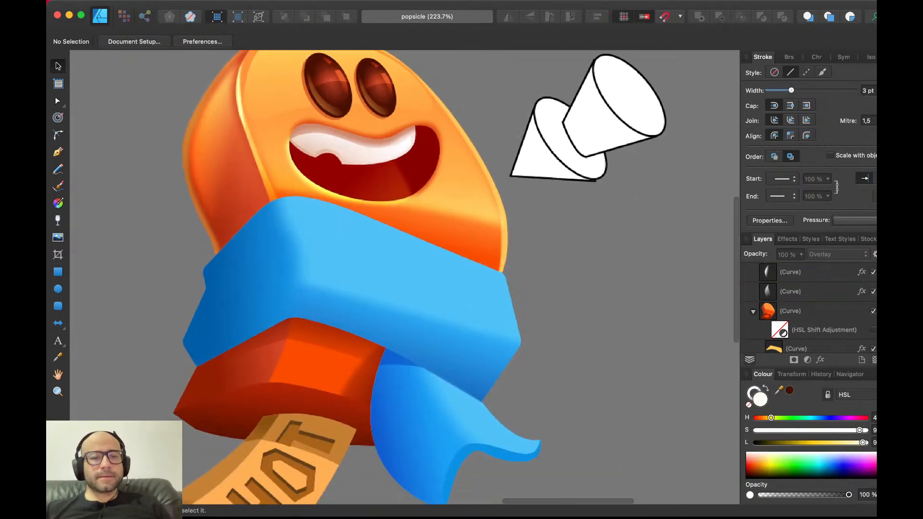
{"action": "left_click", "coordinate": [425, 209]}
{"action": "key", "text": "a"}
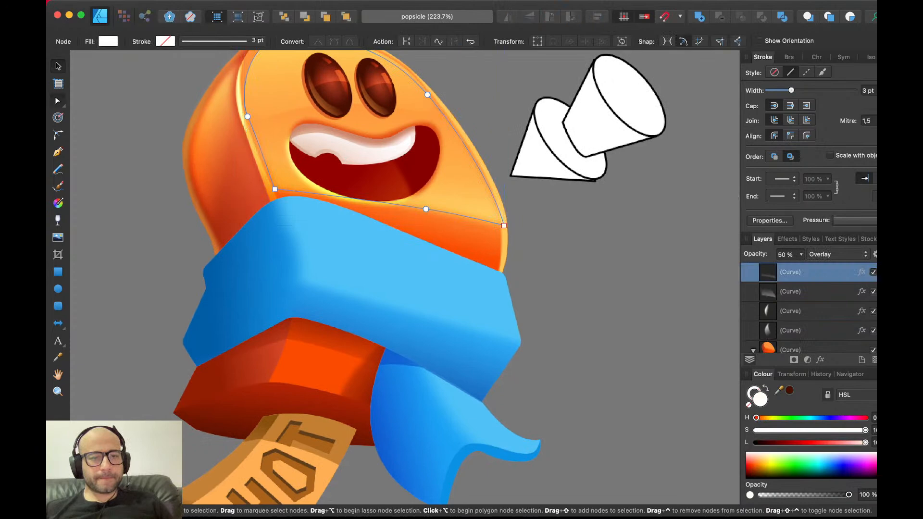
{"action": "key", "text": "v"}
{"action": "key", "text": "super+d"}
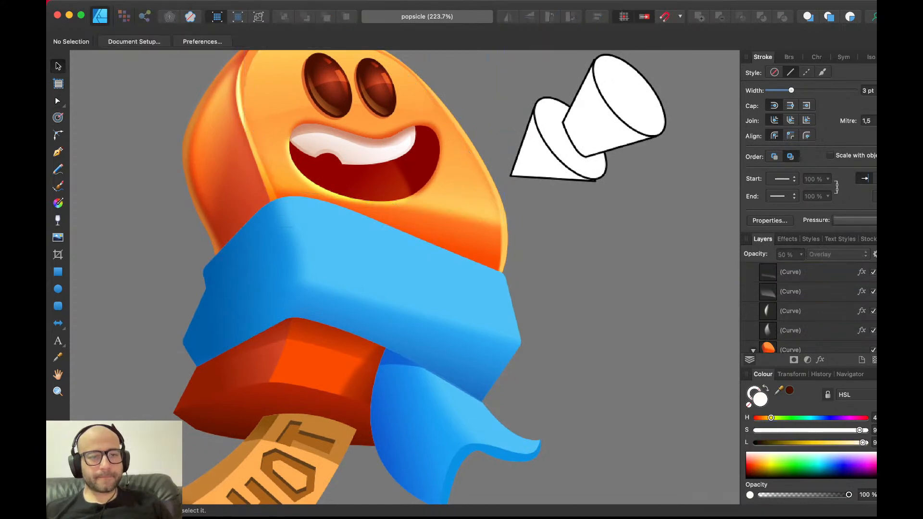
- Move the two smooth nodes on the upper edge of the scarf's front band down to expose more of the face
{"action": "left_click", "coordinate": [380, 279]}
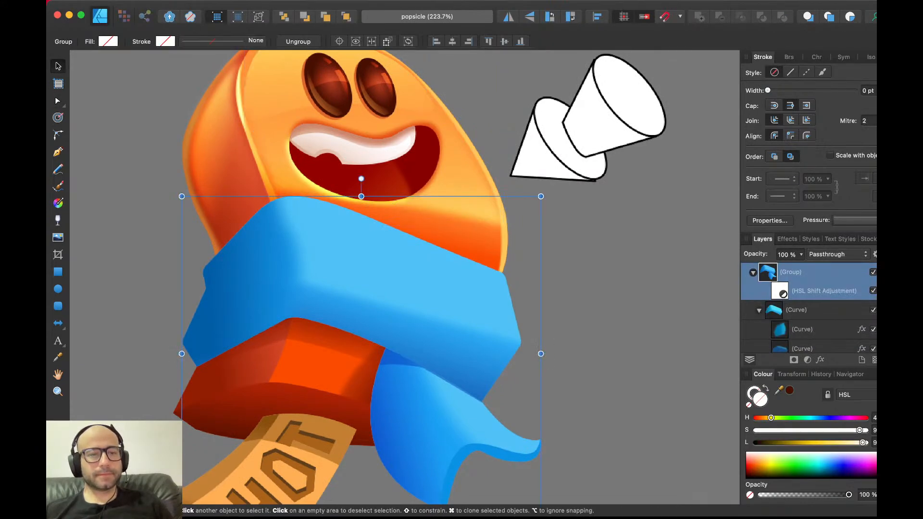
{"action": "key", "text": "a"}
{"action": "key", "text": "v"}
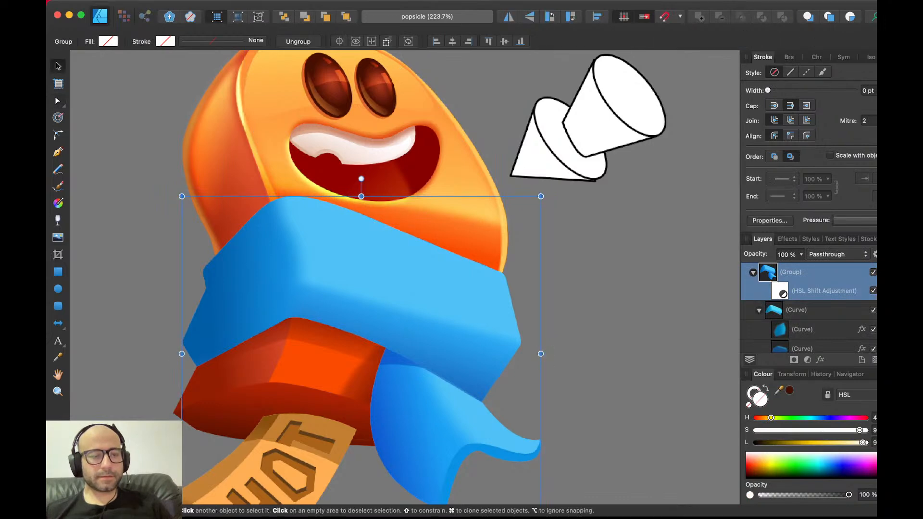
{"action": "double_click", "coordinate": [380, 279]}
{"action": "key", "text": "a"}
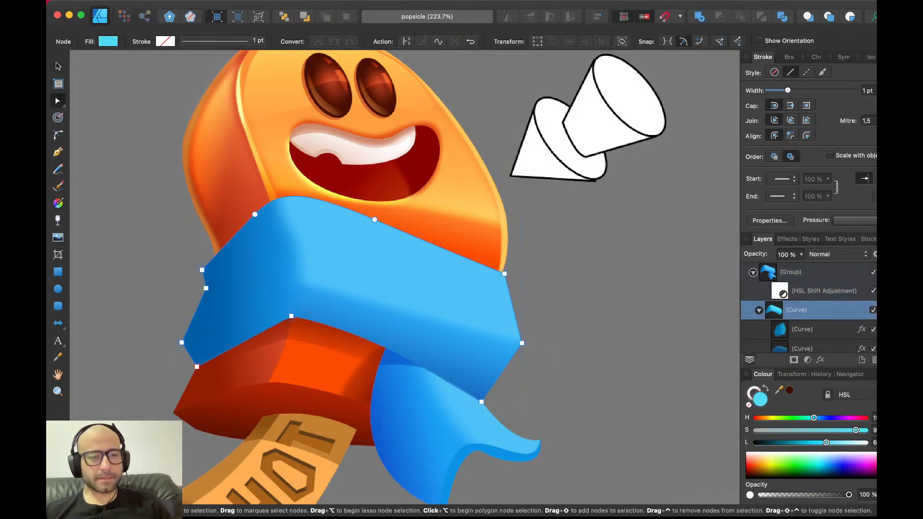
{"action": "left_click", "coordinate": [255, 214]}
{"action": "left_click", "coordinate": [375, 220], "text": "shift"}
{"action": "key", "text": "shift+Down"}
{"action": "key", "text": "shift+Down"}
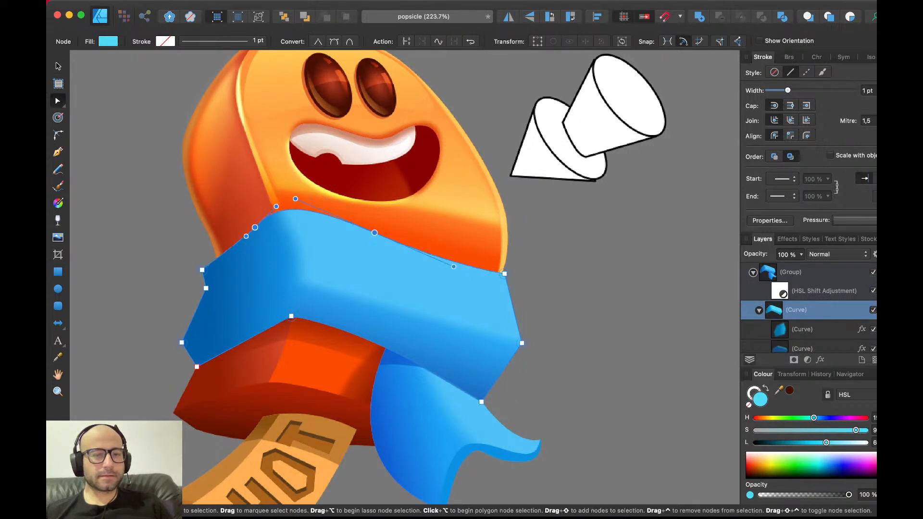
{"action": "key", "text": "v"}
{"action": "left_click", "coordinate": [597, 308]}
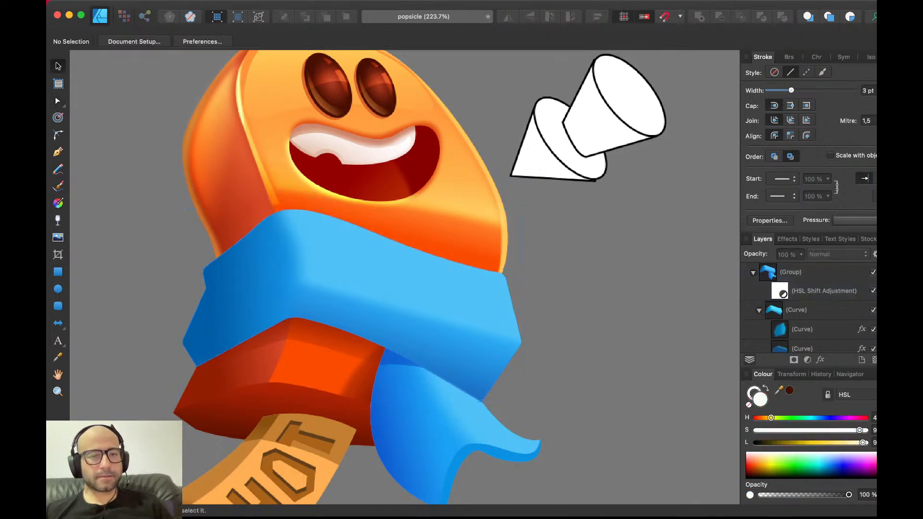
- Raise the middle node of the scarf band's upper edge slightly and adjust its handle so the edge arches upward
{"action": "left_click", "coordinate": [404, 293]}
{"action": "key", "text": "a"}
{"action": "key", "text": "v"}
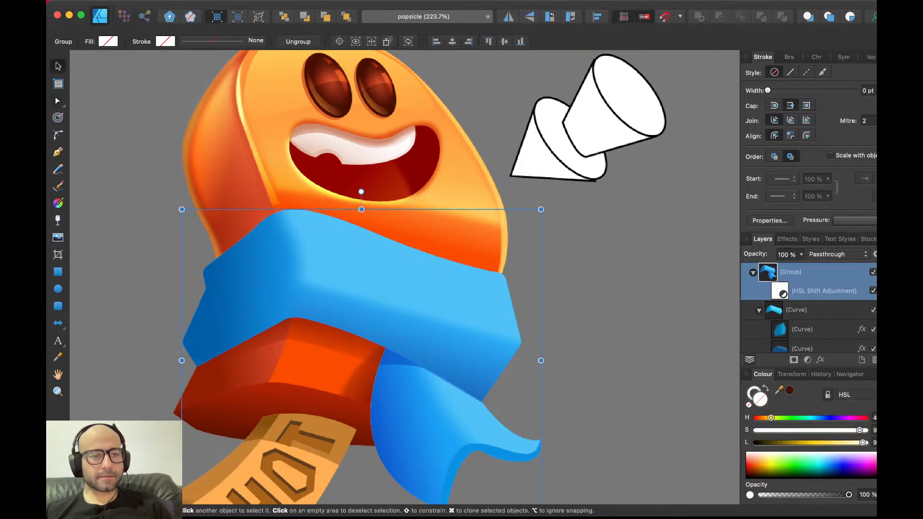
{"action": "double_click", "coordinate": [404, 294]}
{"action": "key", "text": "a"}
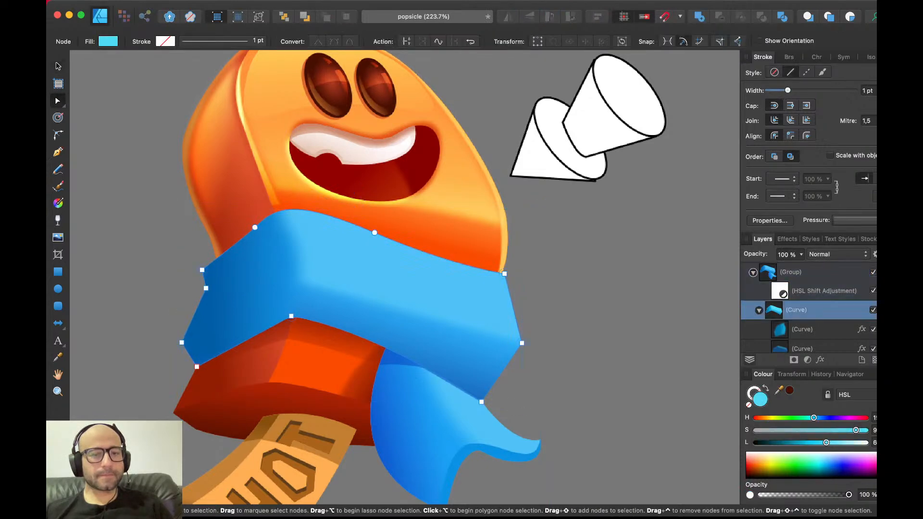
{"action": "left_click", "coordinate": [375, 232]}
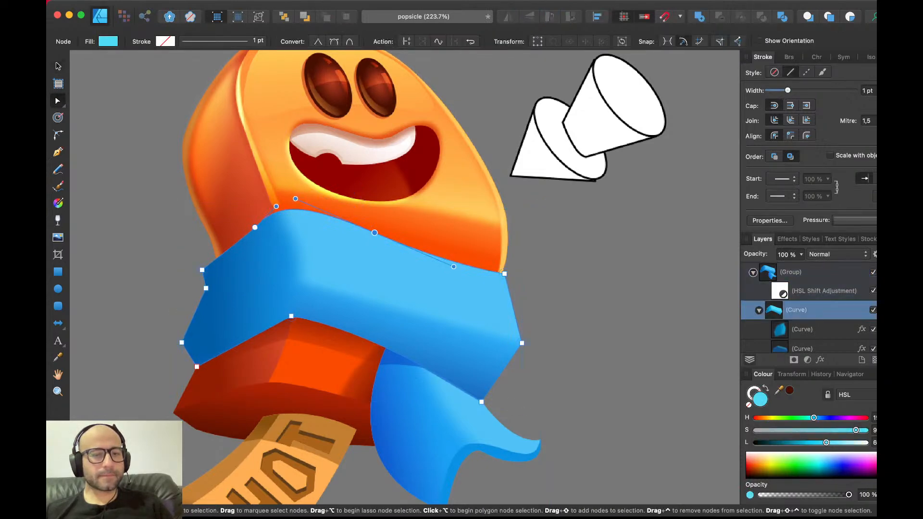
{"action": "left_click_drag", "start_coordinate": [453, 266], "coordinate": [457, 255]}
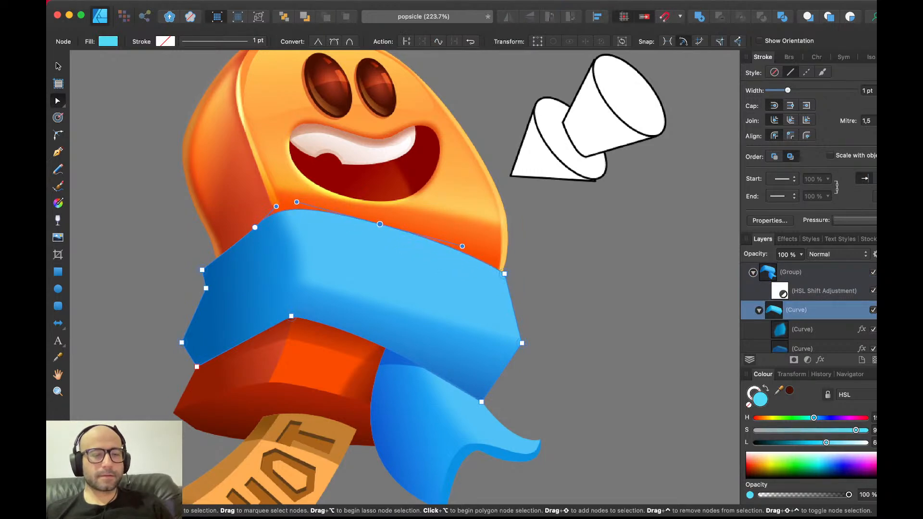
{"action": "key", "text": "v"}
{"action": "key", "text": "super+d"}
- Extend the lower end of the thin highlight strip along the face's side edge down to the scarf
{"action": "scroll", "coordinate": [288, 169], "scroll_direction": "down", "scroll_amount": 3}
{"action": "scroll", "coordinate": [289, 169], "scroll_direction": "up", "scroll_amount": 3}
{"action": "scroll", "coordinate": [288, 169], "scroll_direction": "up", "scroll_amount": 1}
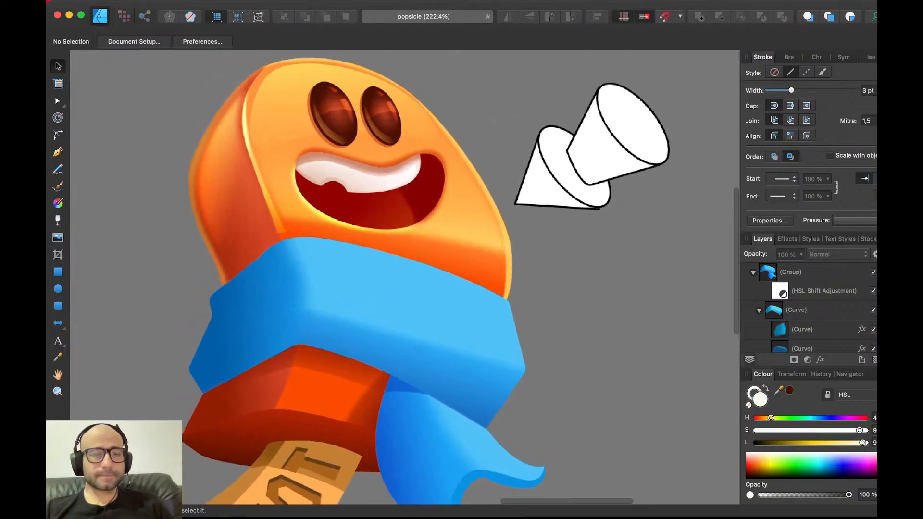
{"action": "scroll", "coordinate": [461, 281], "scroll_direction": "up", "scroll_amount": 1}
{"action": "scroll", "coordinate": [460, 282], "scroll_direction": "left", "scroll_amount": 1}
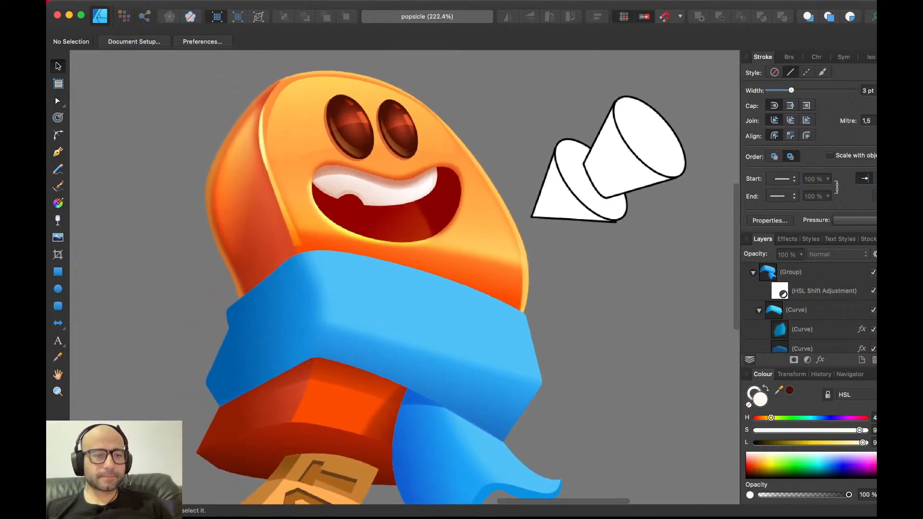
{"action": "left_click", "coordinate": [291, 229]}
{"action": "scroll", "coordinate": [290, 229], "scroll_direction": "up", "scroll_amount": 3}
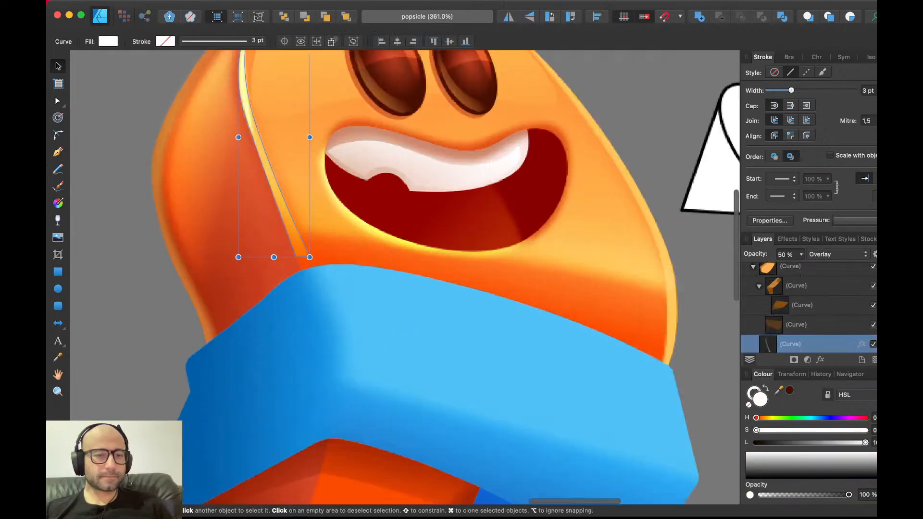
{"action": "key", "text": "a"}
{"action": "left_click_drag", "start_coordinate": [295, 257], "coordinate": [302, 274]}
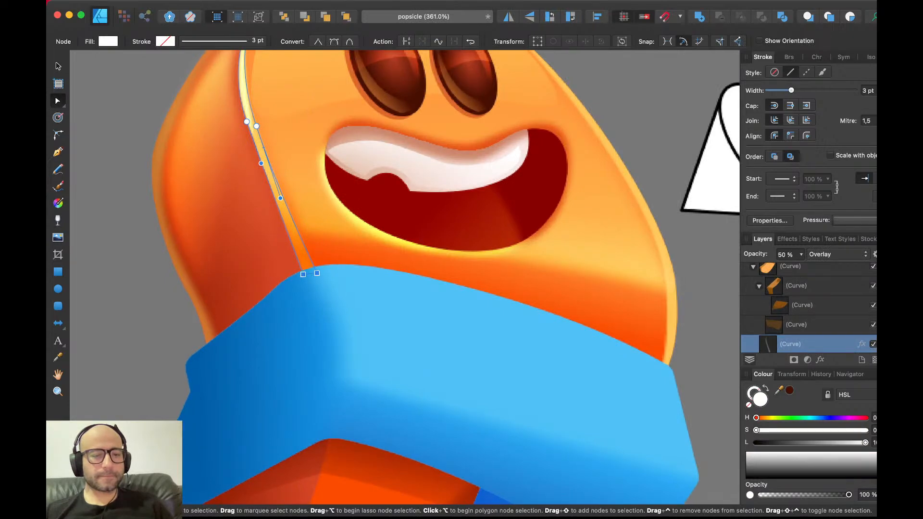
{"action": "key", "text": "super+d"}
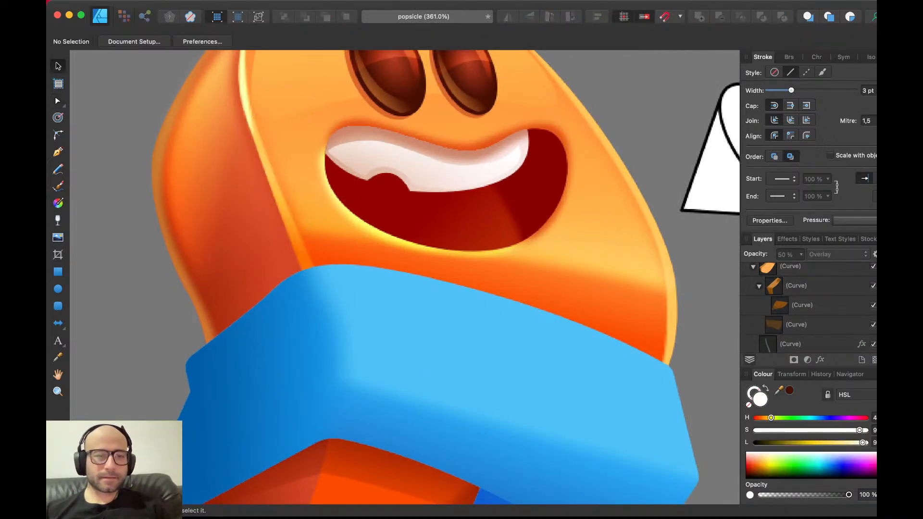
- Adjust the upper node of the forehead's overlay highlight, add a softening layer effect to the curve, and save
{"action": "scroll", "coordinate": [253, 248], "scroll_direction": "down", "scroll_amount": 5}
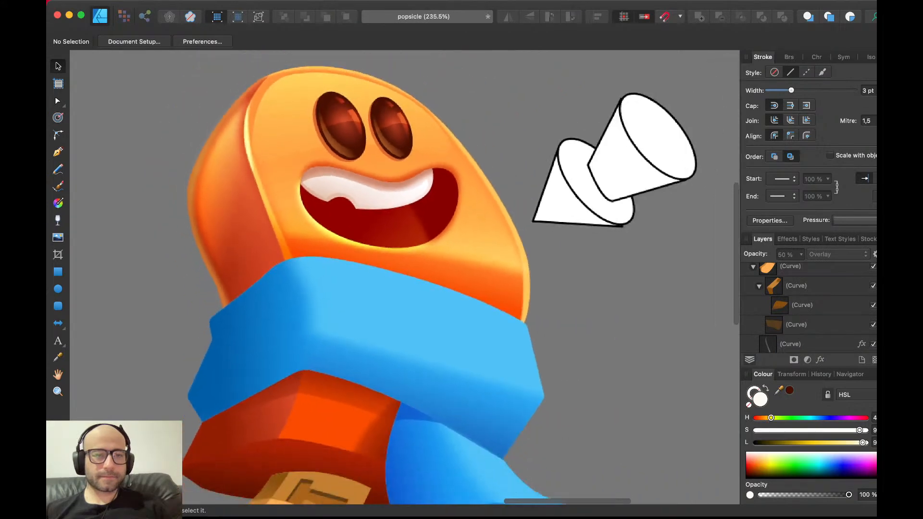
{"action": "scroll", "coordinate": [252, 248], "scroll_direction": "up", "scroll_amount": 2}
{"action": "scroll", "coordinate": [252, 247], "scroll_direction": "right", "scroll_amount": 2}
{"action": "left_click", "coordinate": [255, 151]}
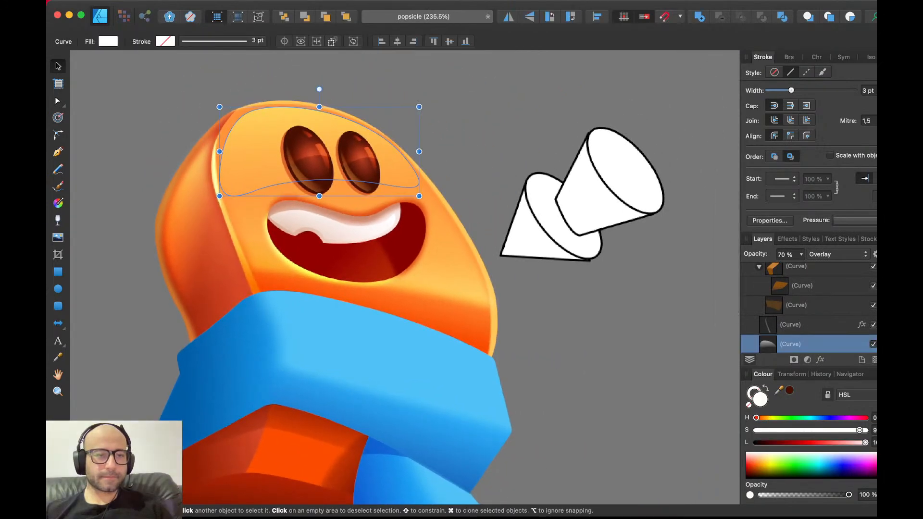
{"action": "key", "text": "a"}
{"action": "left_click", "coordinate": [256, 110]}
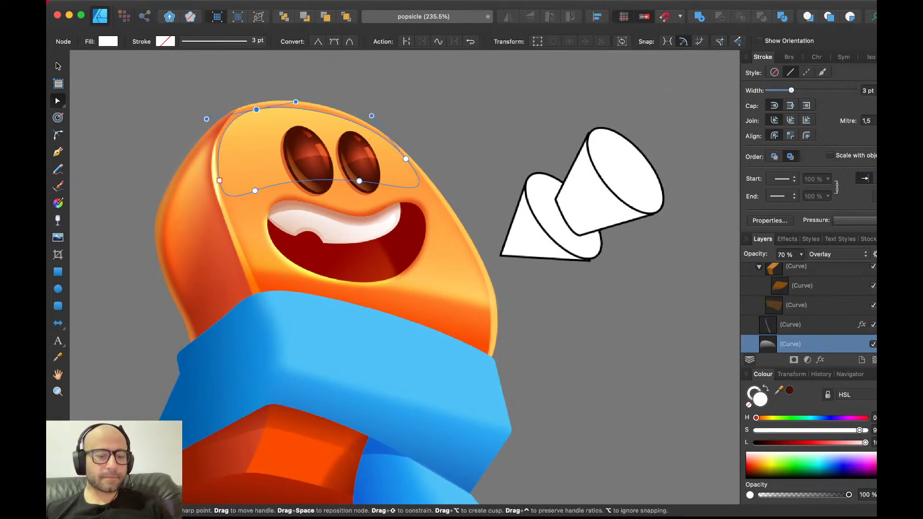
{"action": "key", "text": "v"}
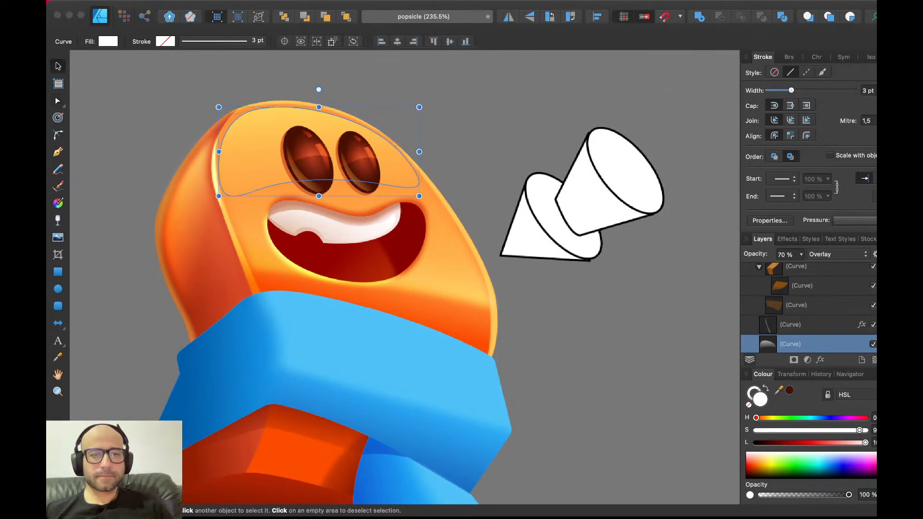
{"action": "left_click", "coordinate": [820, 360]}
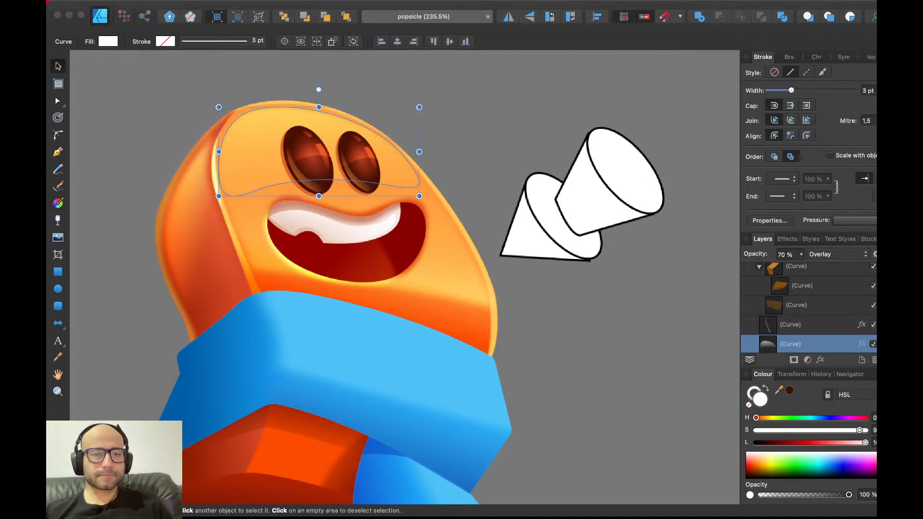
{"action": "key", "text": "super+d"}
{"action": "key", "text": "super+s"}
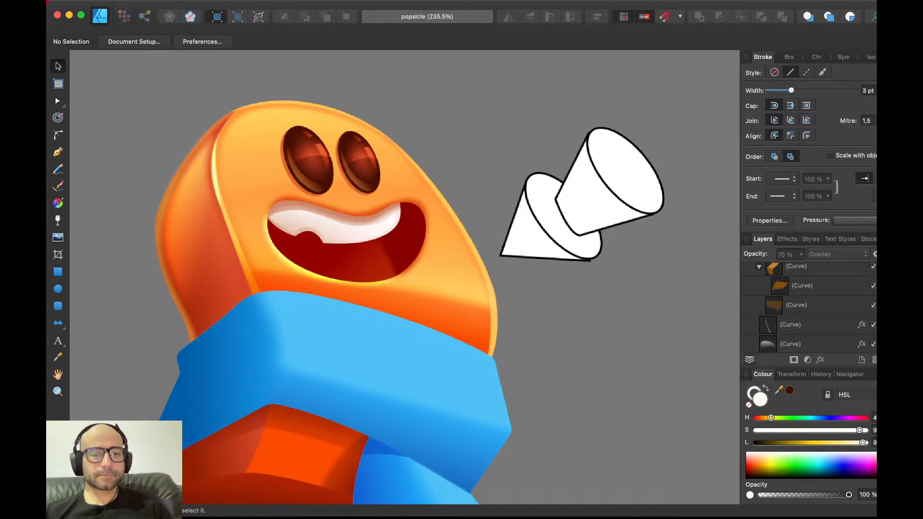
{"action": "scroll", "coordinate": [562, 378], "scroll_direction": "down", "scroll_amount": 5}
{"action": "scroll", "coordinate": [562, 377], "scroll_direction": "up", "scroll_amount": 3}
{"action": "scroll", "coordinate": [561, 377], "scroll_direction": "down", "scroll_amount": 4}
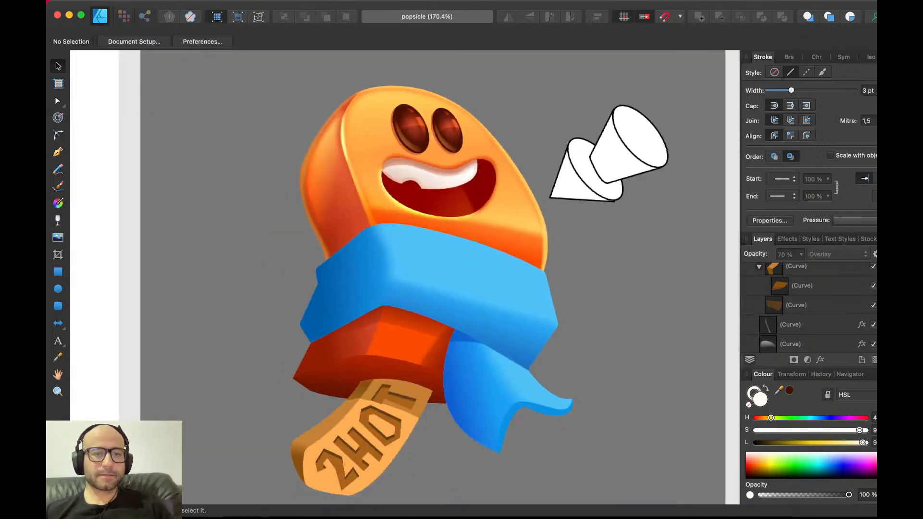
{"action": "scroll", "coordinate": [404, 202], "scroll_direction": "up", "scroll_amount": 5}
{"action": "scroll", "coordinate": [403, 279], "scroll_direction": "down", "scroll_amount": 5}
{"action": "scroll", "coordinate": [404, 279], "scroll_direction": "up", "scroll_amount": 3}
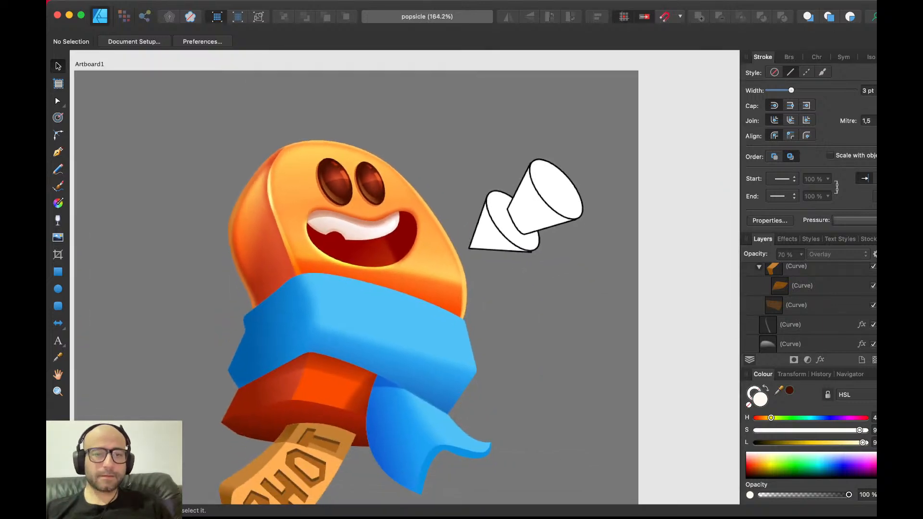
{"action": "scroll", "coordinate": [277, 246], "scroll_direction": "up", "scroll_amount": 2}
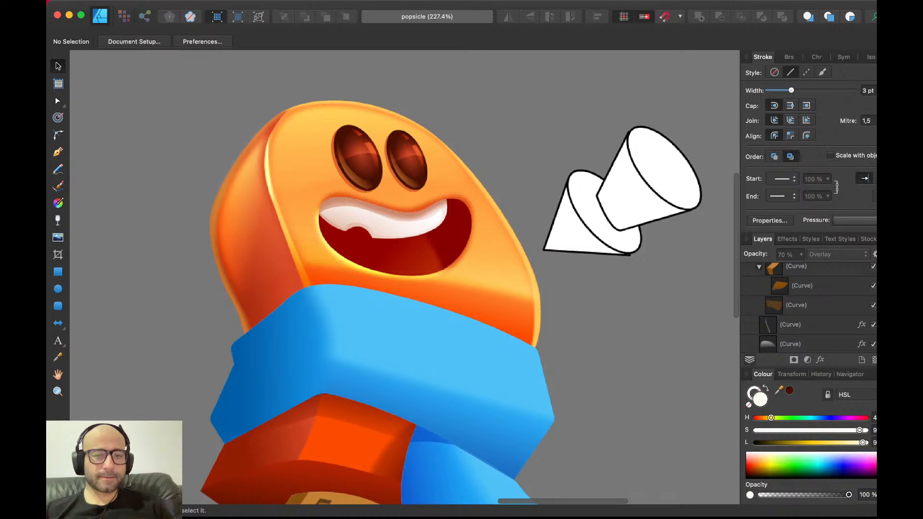
- Try a white fill on the rim-light curve along the outer edge of the face
{"action": "left_click", "coordinate": [481, 272]}
{"action": "key", "text": "a"}
{"action": "key", "text": "v"}
{"action": "double_click", "coordinate": [537, 308]}
{"action": "left_click_drag", "start_coordinate": [778, 463], "coordinate": [773, 452]}
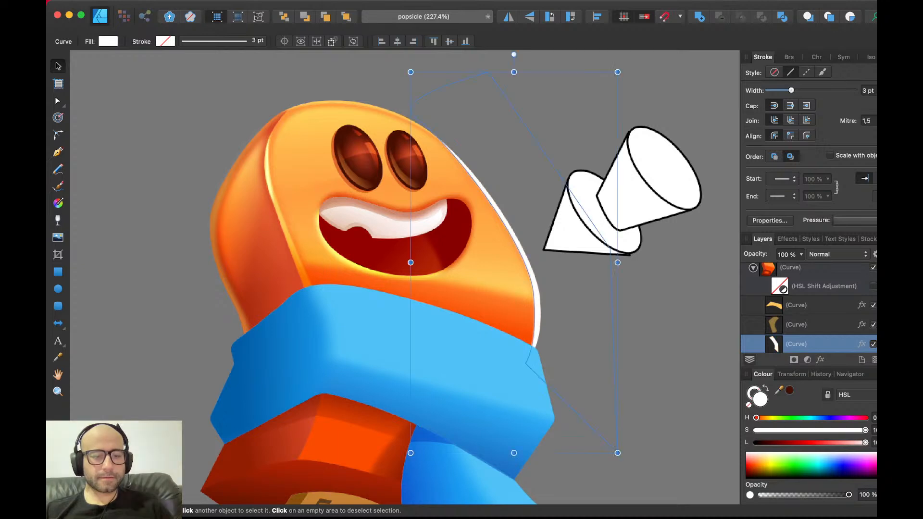
{"action": "key", "text": "Delete"}
{"action": "key", "text": "super+z"}
{"action": "key", "text": "super+z"}
{"action": "key", "text": "super+z"}
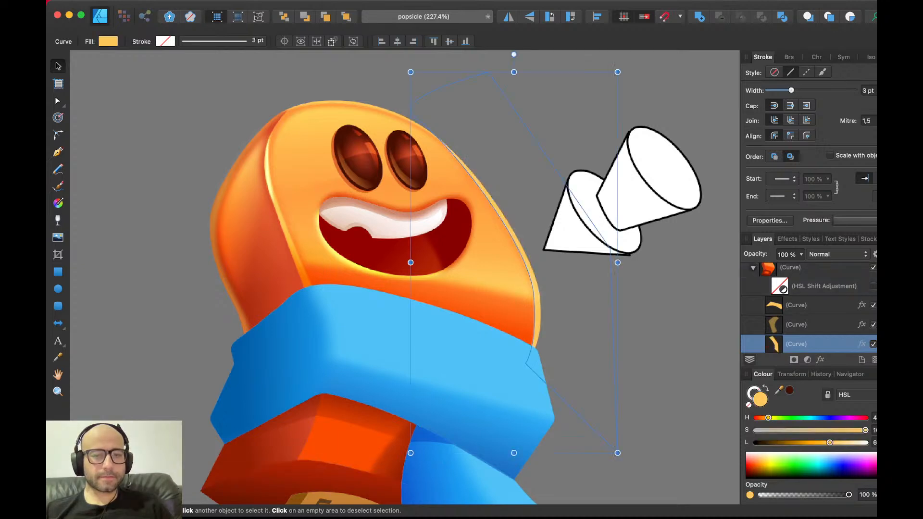
- Lighten the rim-light curve's fill to a pale orange and save the document
{"action": "left_click_drag", "start_coordinate": [830, 442], "coordinate": [845, 443]}
{"action": "key", "text": "super+d"}
{"action": "key", "text": "super+s"}
{"action": "scroll", "coordinate": [701, 383], "scroll_direction": "down", "scroll_amount": 4}
{"action": "scroll", "coordinate": [700, 384], "scroll_direction": "up", "scroll_amount": 2}
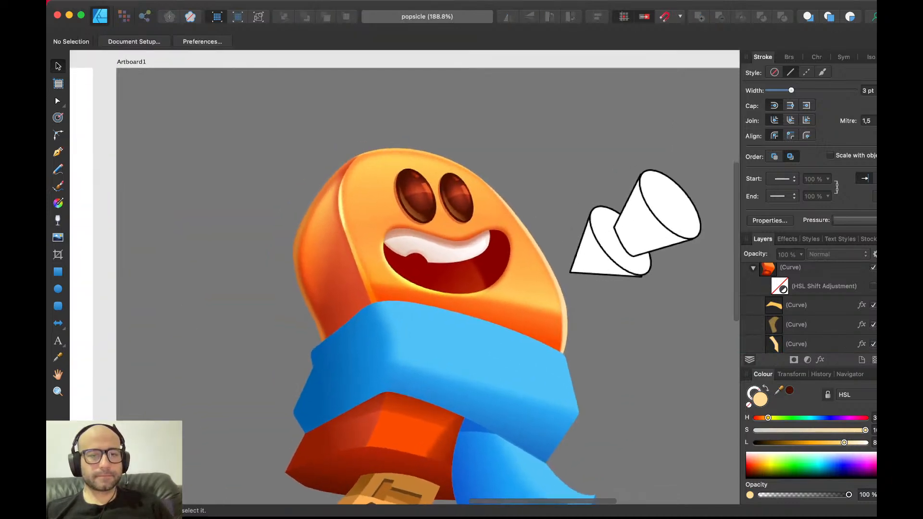
{"action": "scroll", "coordinate": [404, 277], "scroll_direction": "down", "scroll_amount": 3}
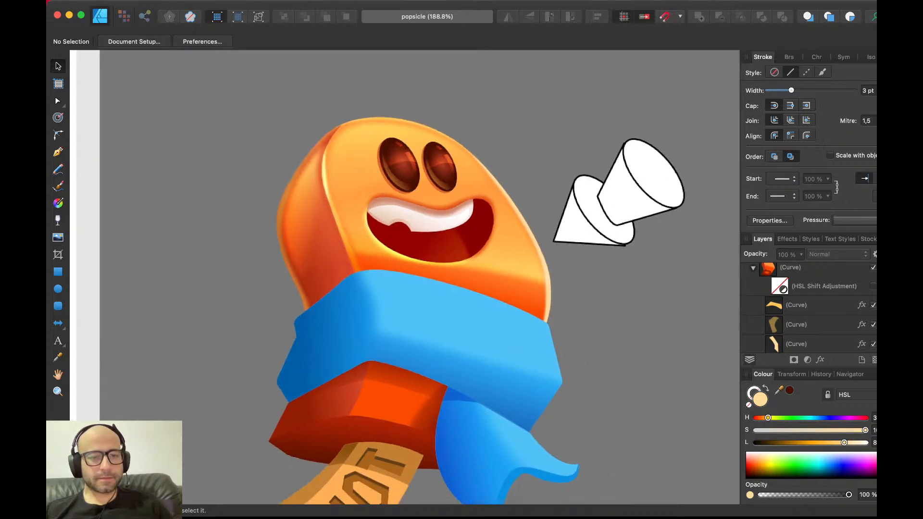
- Try nudging the overlay curve on the shaded side of the head sideways
{"action": "scroll", "coordinate": [404, 269], "scroll_direction": "up", "scroll_amount": 3}
{"action": "left_click", "coordinate": [254, 192]}
{"action": "key", "text": "shift+Left"}
{"action": "key", "text": "shift+Right"}
{"action": "key", "text": "super+z"}
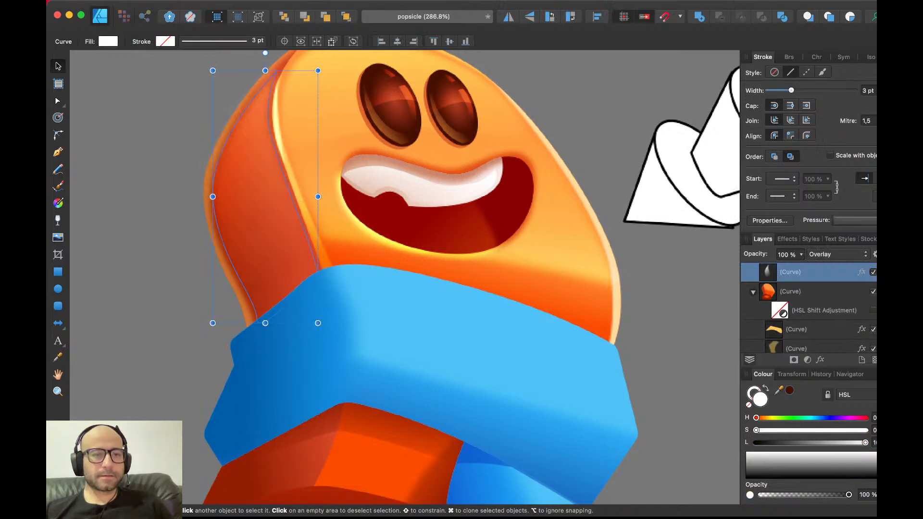
{"action": "scroll", "coordinate": [242, 154], "scroll_direction": "down", "scroll_amount": 4}
{"action": "key", "text": "super+d"}
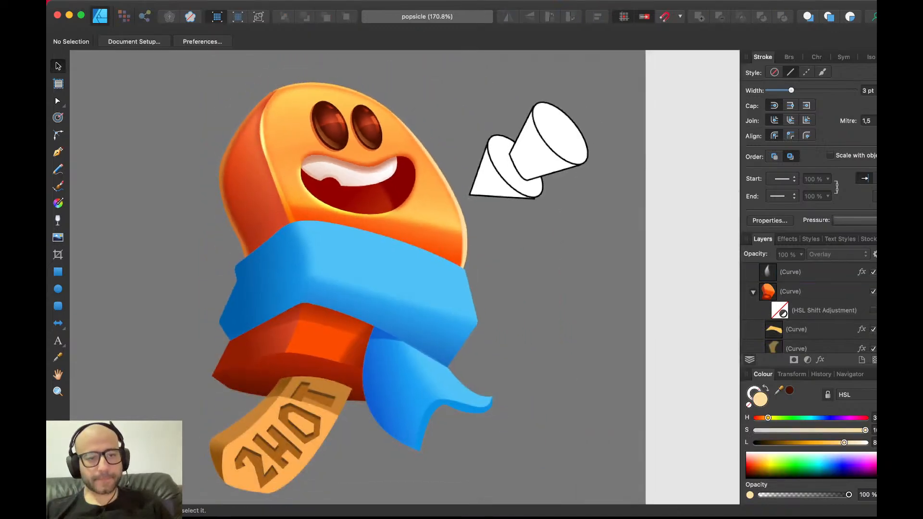
- Draw a closed Pen shape covering the upper plane of the scarf's front band, following its ridge line and extending beyond the outline
{"action": "scroll", "coordinate": [288, 306], "scroll_direction": "up", "scroll_amount": 3}
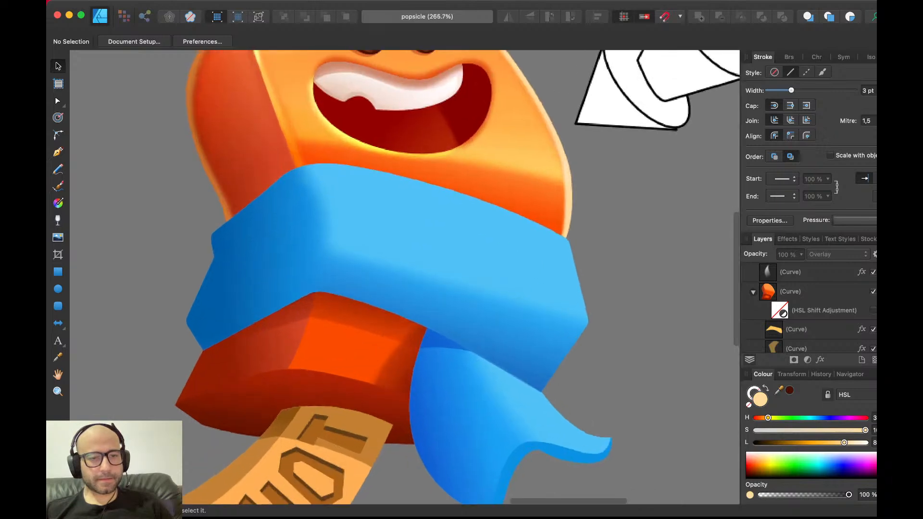
{"action": "scroll", "coordinate": [449, 277], "scroll_direction": "right", "scroll_amount": 2}
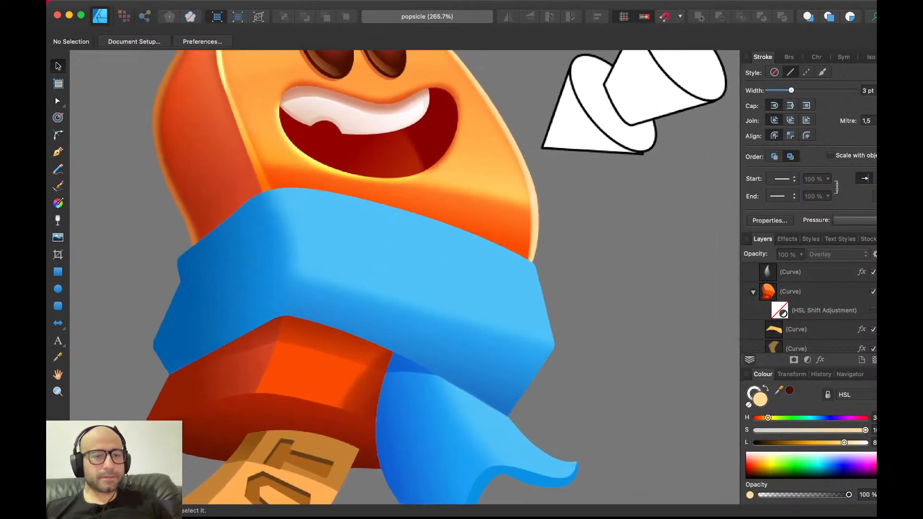
{"action": "key", "text": "p"}
{"action": "key", "text": "v"}
{"action": "key", "text": "p"}
{"action": "left_click", "coordinate": [263, 169]}
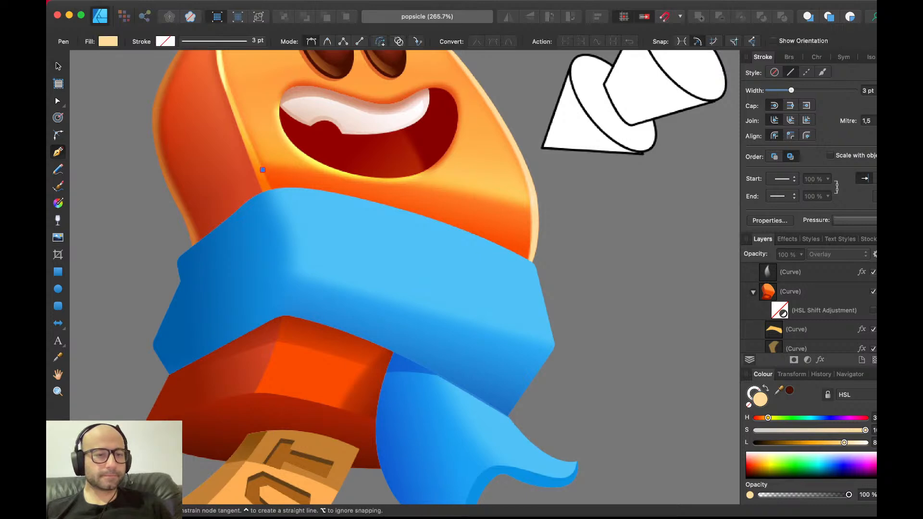
{"action": "left_click_drag", "start_coordinate": [291, 308], "coordinate": [292, 334]}
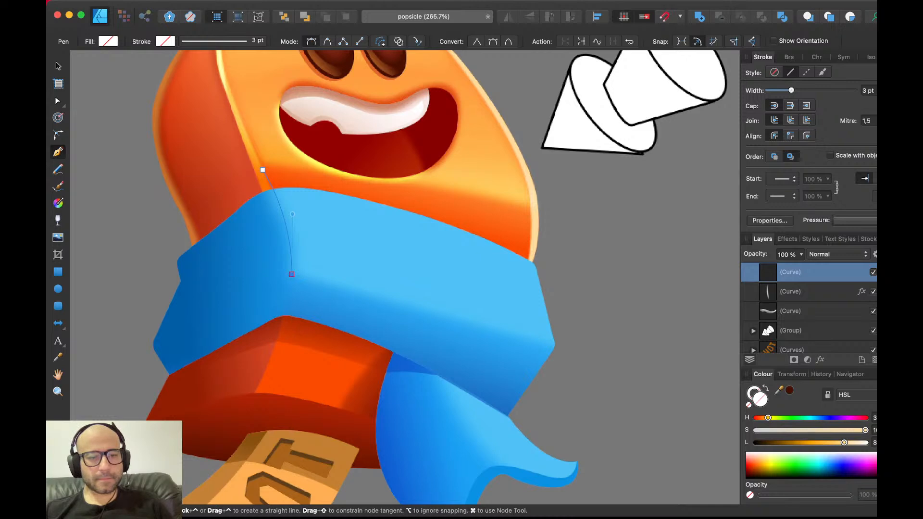
{"action": "left_click_drag", "start_coordinate": [563, 348], "coordinate": [606, 355]}
{"action": "left_click", "coordinate": [605, 210]}
{"action": "left_click", "coordinate": [306, 97]}
{"action": "left_click", "coordinate": [262, 169]}
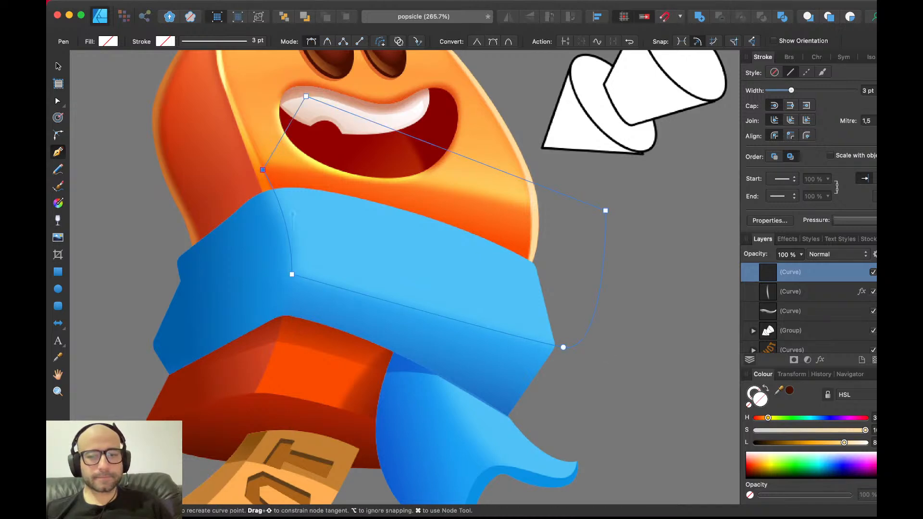
- Fill the new scarf shape white and fade it with a diagonal transparency gradient
{"action": "key", "text": "v"}
{"action": "key", "text": "d"}
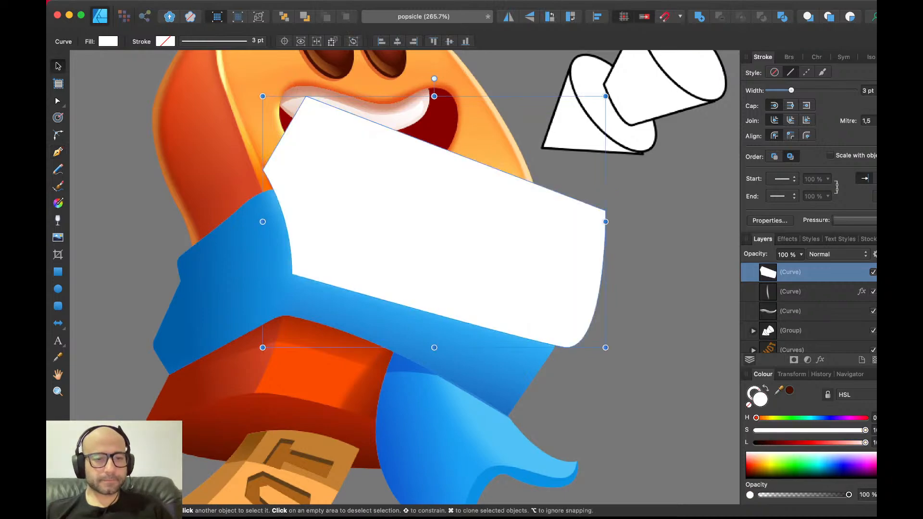
{"action": "key", "text": "y"}
{"action": "left_click_drag", "start_coordinate": [329, 302], "coordinate": [382, 200]}
{"action": "key", "text": "v"}
- Nest the faded white shape inside the scarf's front band curve and set its blend mode to Overlay
{"action": "key", "text": "super+x"}
{"action": "left_click", "coordinate": [409, 270]}
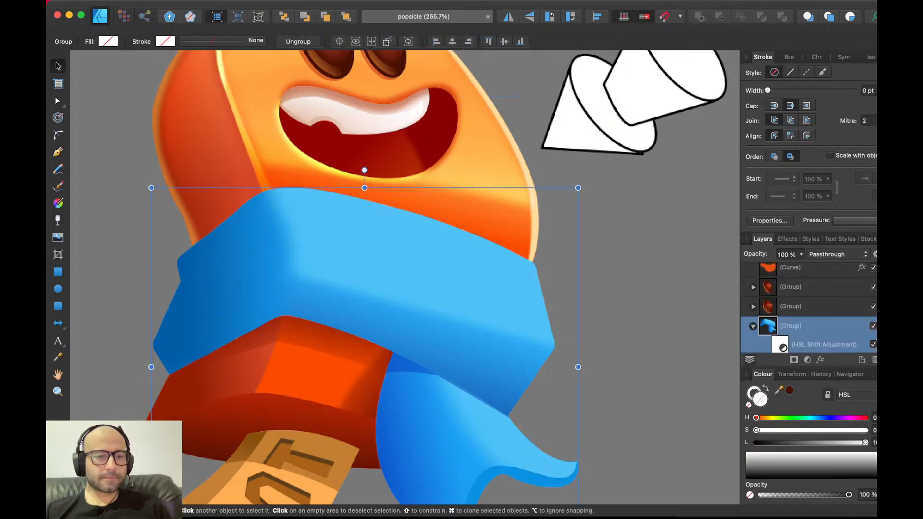
{"action": "key", "text": "alt+super+v"}
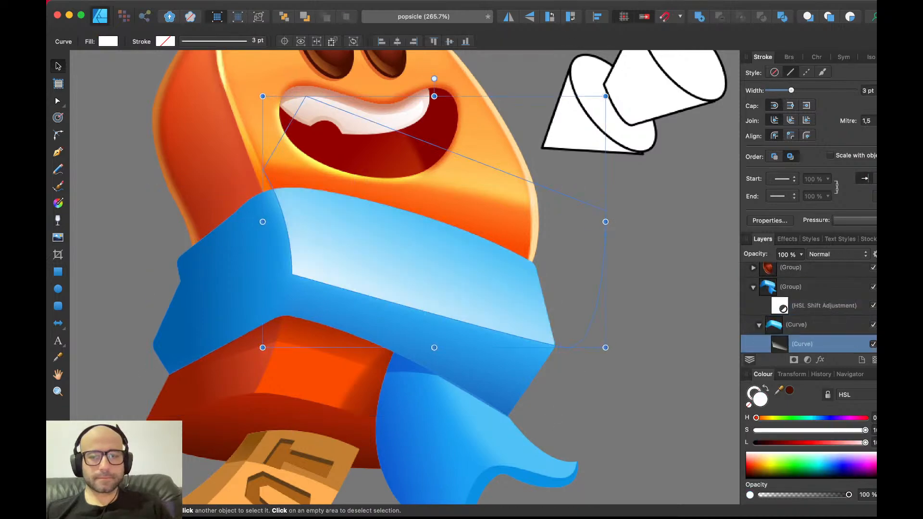
{"action": "left_click", "coordinate": [832, 399]}
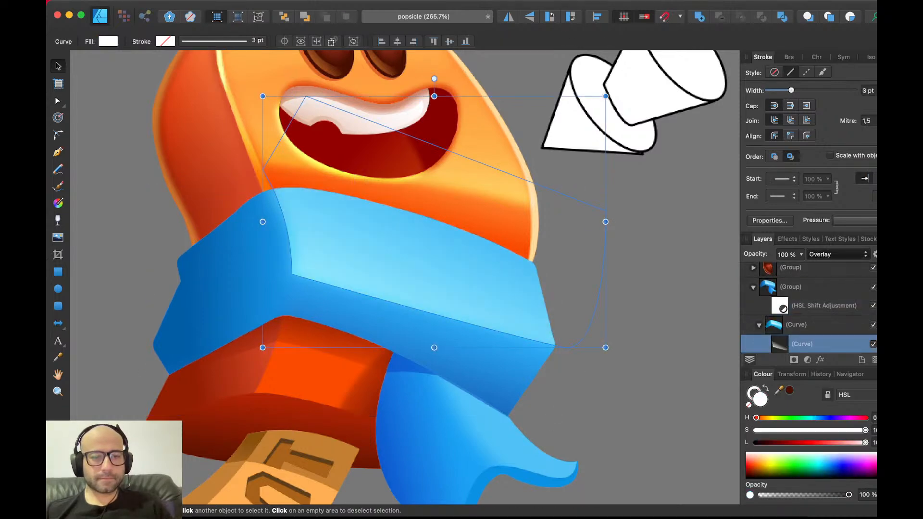
{"action": "scroll", "coordinate": [489, 274], "scroll_direction": "down", "scroll_amount": 5}
{"action": "key", "text": "super+d"}
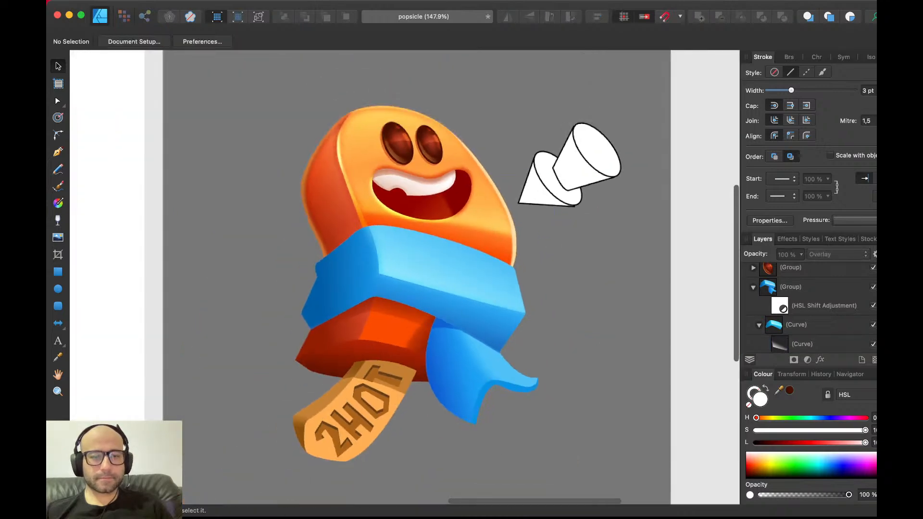
- Soften the edges of the scarf band's overlay highlight with a layer effect and save the document
{"action": "scroll", "coordinate": [426, 313], "scroll_direction": "up", "scroll_amount": 5}
{"action": "left_click", "coordinate": [426, 293]}
{"action": "double_click", "coordinate": [427, 294]}
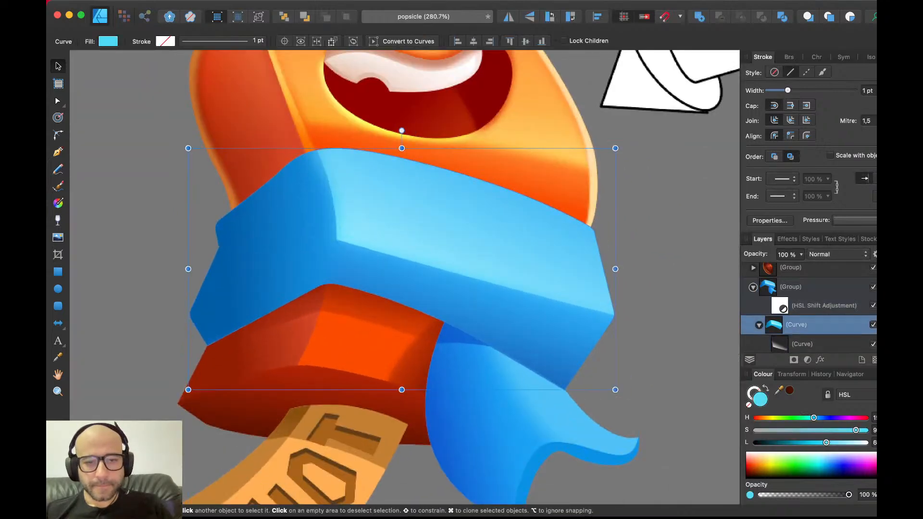
{"action": "double_click", "coordinate": [452, 231]}
{"action": "key", "text": "shift+Down"}
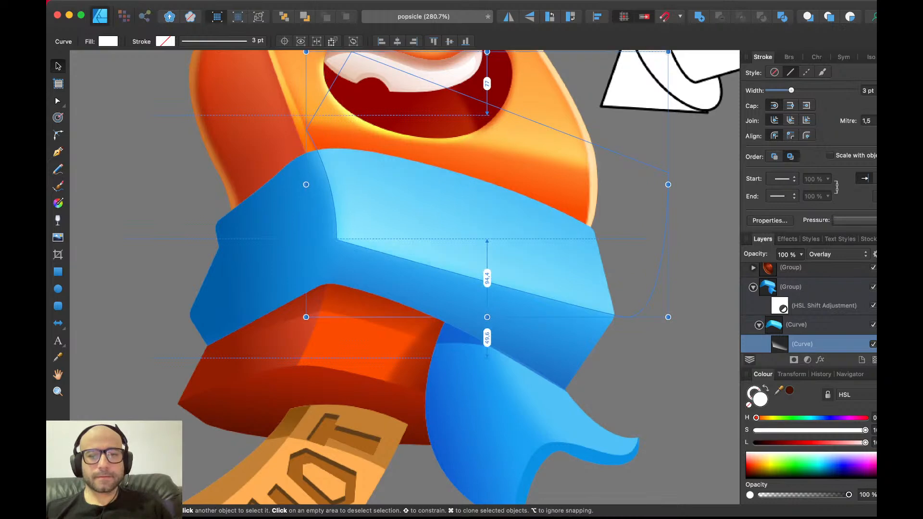
{"action": "left_click", "coordinate": [820, 360]}
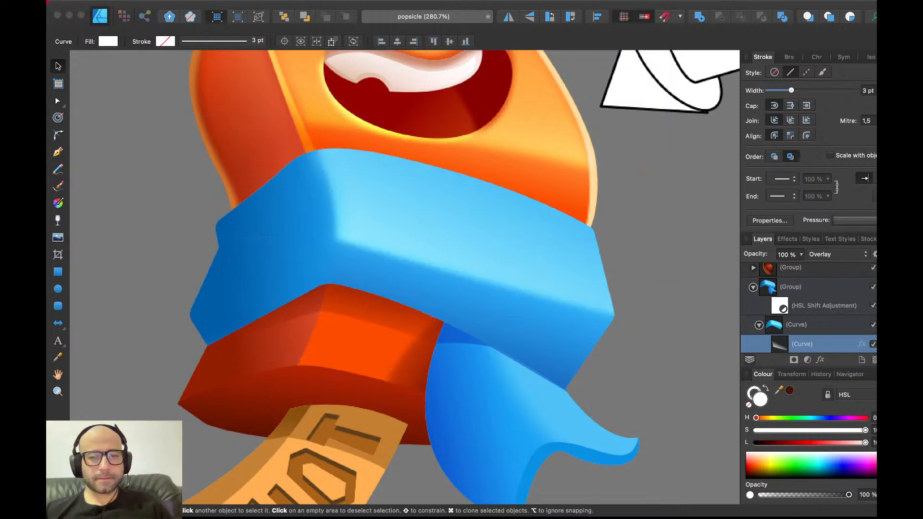
{"action": "key", "text": "Return"}
{"action": "key", "text": "super+d"}
{"action": "key", "text": "super+s"}
{"action": "scroll", "coordinate": [557, 207], "scroll_direction": "down", "scroll_amount": 4}
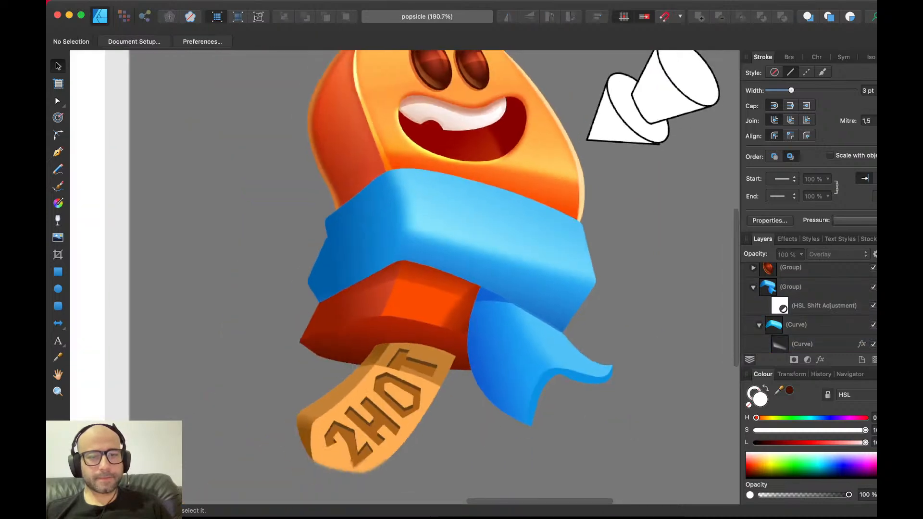
- Draw a closed Pen shape just inside the scarf band's outer end, extending beyond its outline, and fill it white for a rim light
{"action": "scroll", "coordinate": [582, 226], "scroll_direction": "up", "scroll_amount": 5}
{"action": "key", "text": "p"}
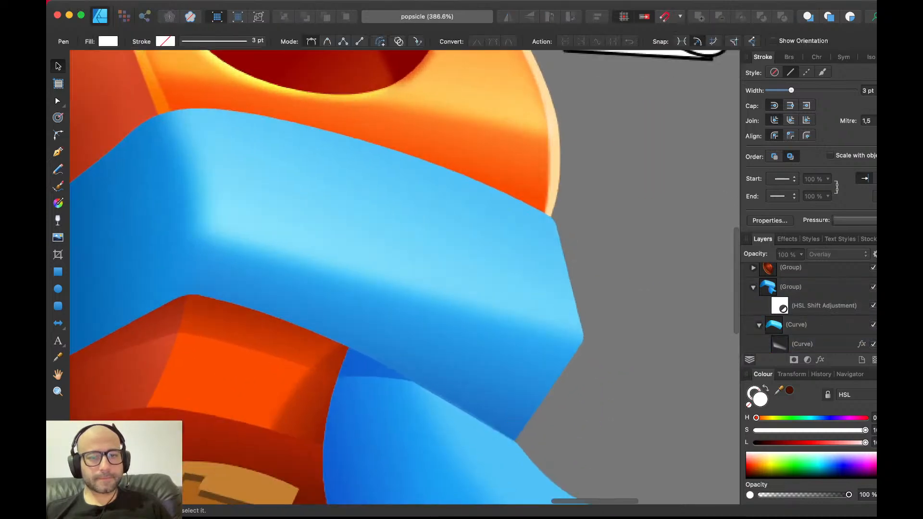
{"action": "left_click", "coordinate": [540, 204]}
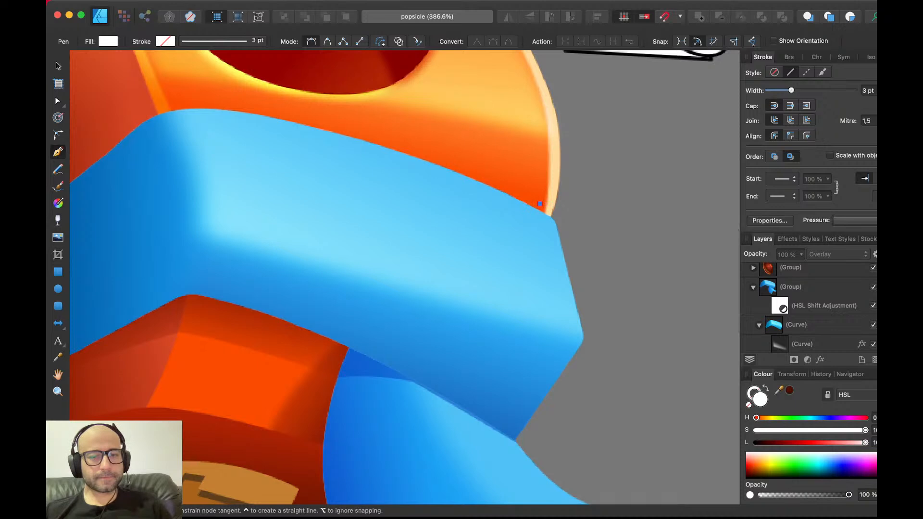
{"action": "left_click", "coordinate": [577, 334]}
{"action": "left_click", "coordinate": [489, 467]}
{"action": "scroll", "coordinate": [489, 466], "scroll_direction": "down", "scroll_amount": 2}
{"action": "left_click", "coordinate": [550, 467]}
{"action": "left_click", "coordinate": [668, 419]}
{"action": "left_click", "coordinate": [660, 210]}
{"action": "left_click", "coordinate": [614, 125]}
{"action": "left_click", "coordinate": [543, 174]}
{"action": "key", "text": "v"}
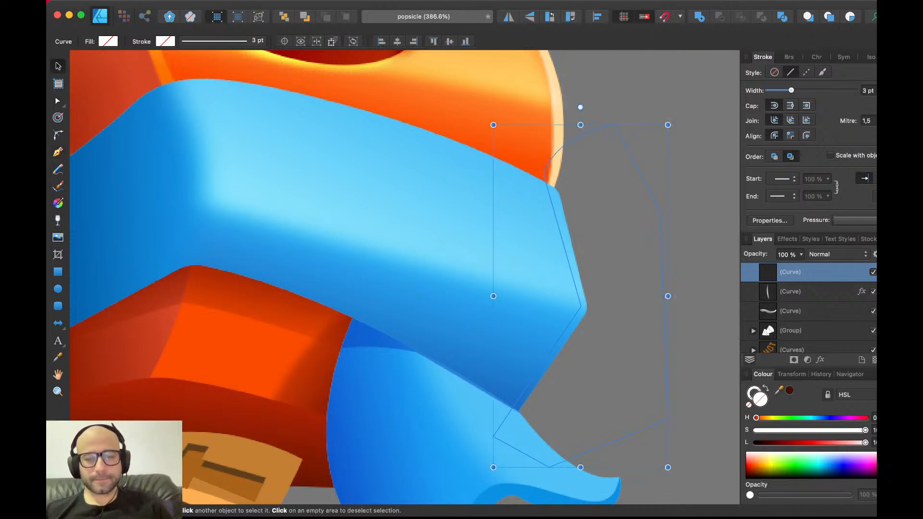
{"action": "left_click_drag", "start_coordinate": [758, 460], "coordinate": [747, 452]}
- Move the white rim shape inside the scarf's front band curve and soften it with a layer effect
{"action": "key", "text": "super+x"}
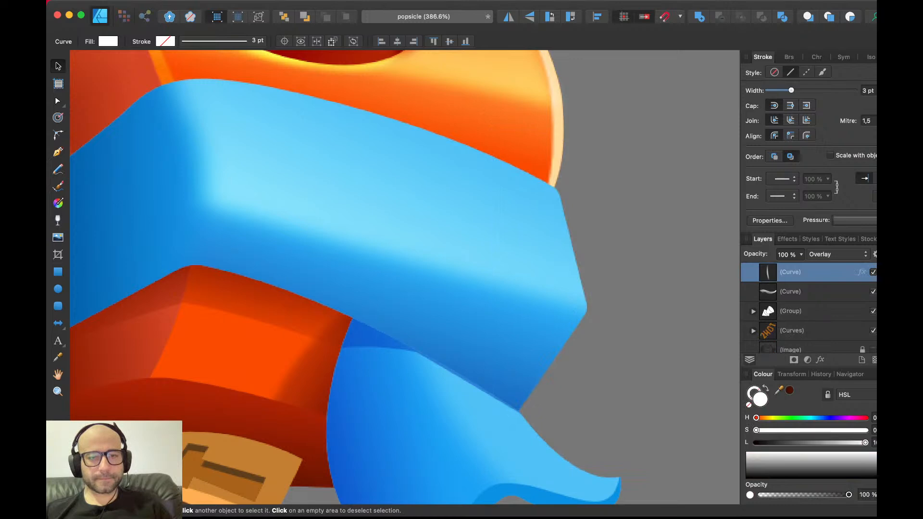
{"action": "left_click", "coordinate": [544, 288], "text": "super"}
{"action": "key", "text": "super+v"}
{"action": "key", "text": "super+z"}
{"action": "double_click", "coordinate": [533, 260]}
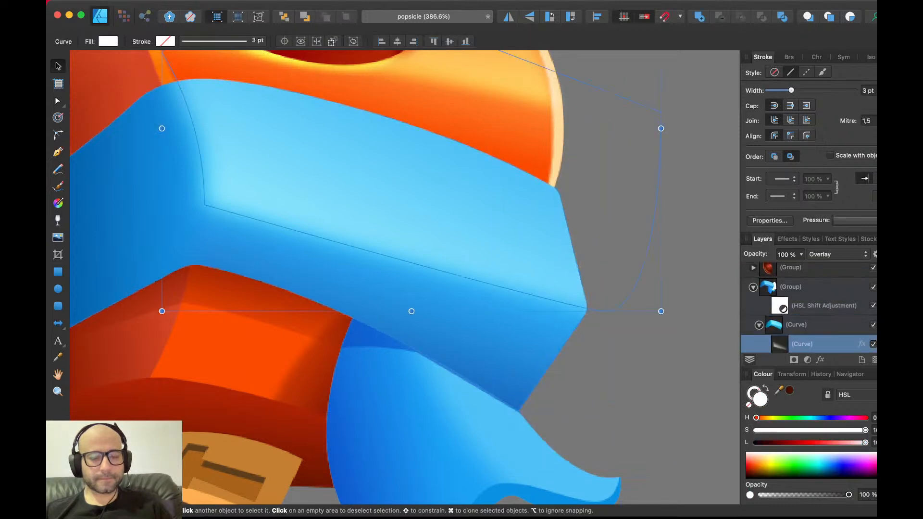
{"action": "key", "text": "super+v"}
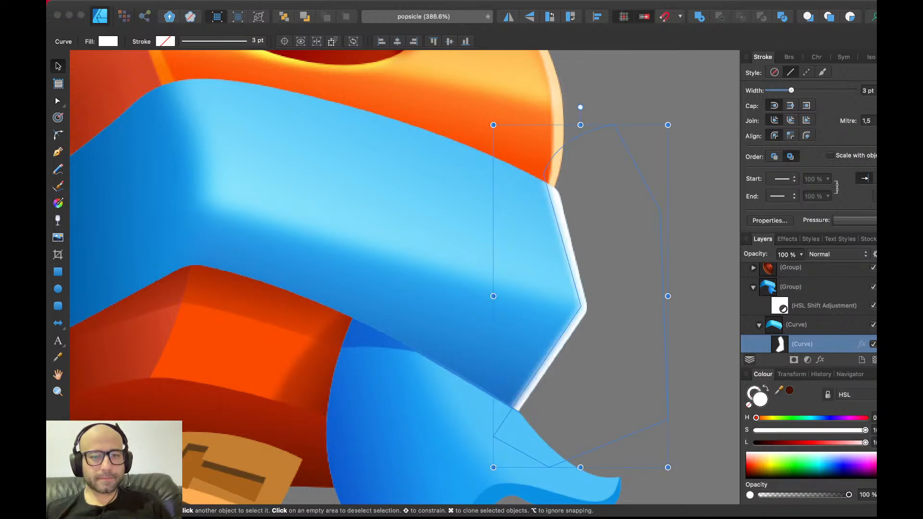
- Shift the scarf rim shape's upper node slightly toward the band's outer edge and use the Corner tool on its outermost corner node
{"action": "key", "text": "a"}
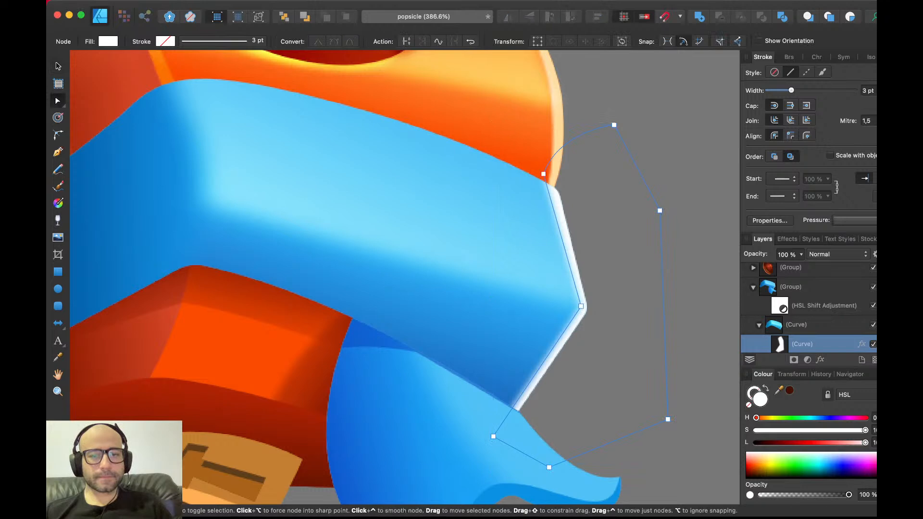
{"action": "left_click_drag", "start_coordinate": [544, 174], "coordinate": [548, 174]}
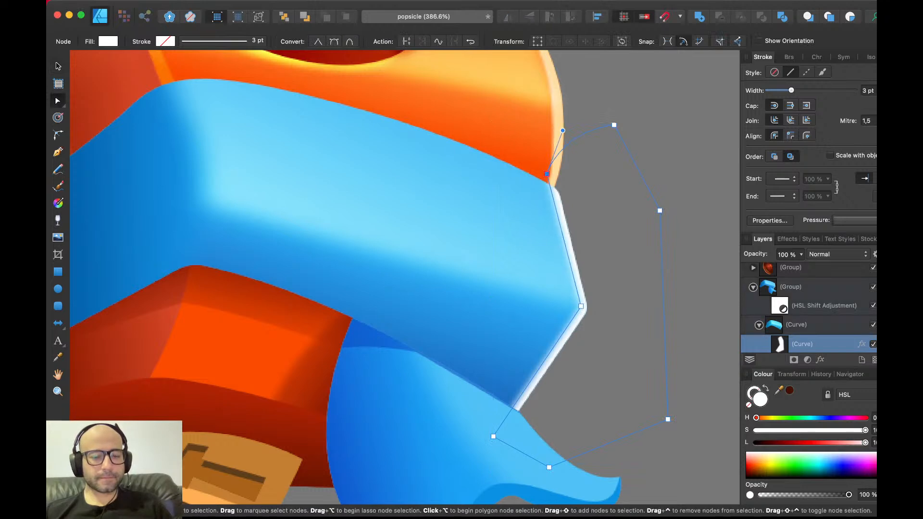
{"action": "left_click", "coordinate": [581, 306]}
{"action": "key", "text": "c"}
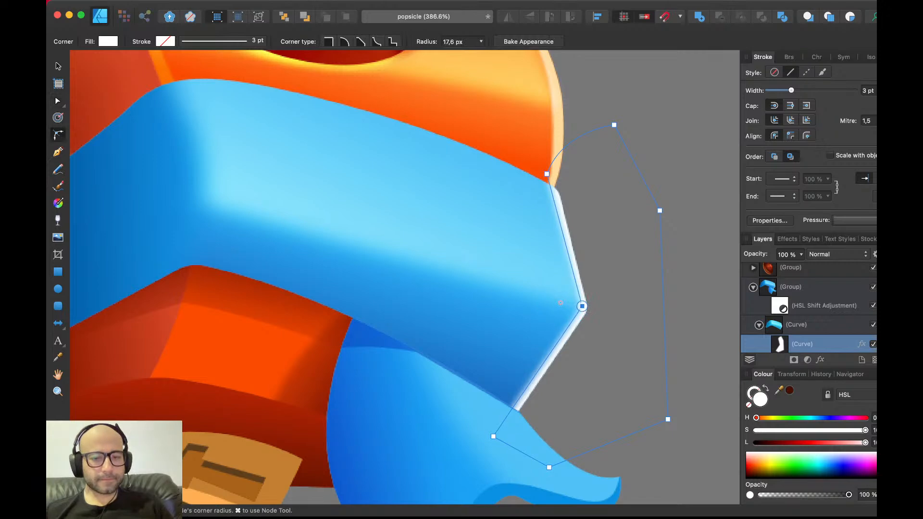
{"action": "key", "text": "v"}
{"action": "scroll", "coordinate": [538, 367], "scroll_direction": "down", "scroll_amount": 5}
{"action": "key", "text": "super+d"}
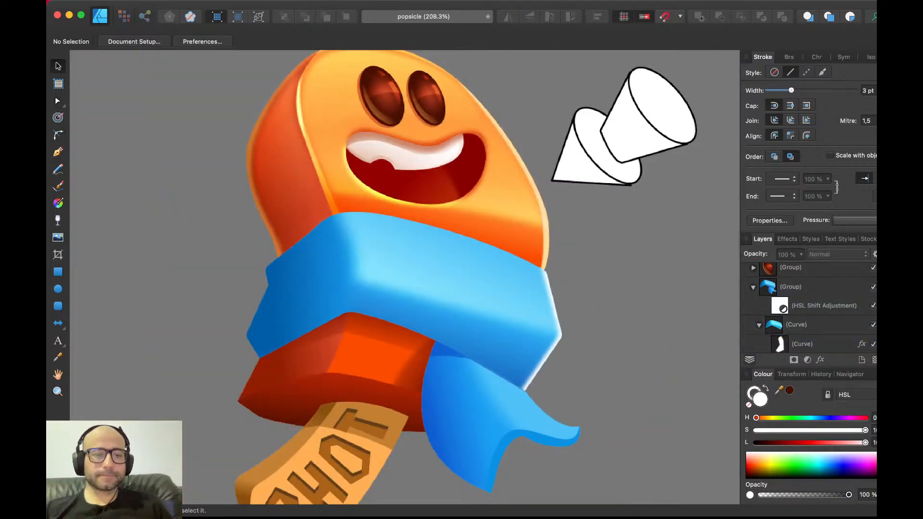
- Draw a small four-node Pen shape over the notched fold at the scarf band's back edge
{"action": "scroll", "coordinate": [289, 277], "scroll_direction": "up", "scroll_amount": 5}
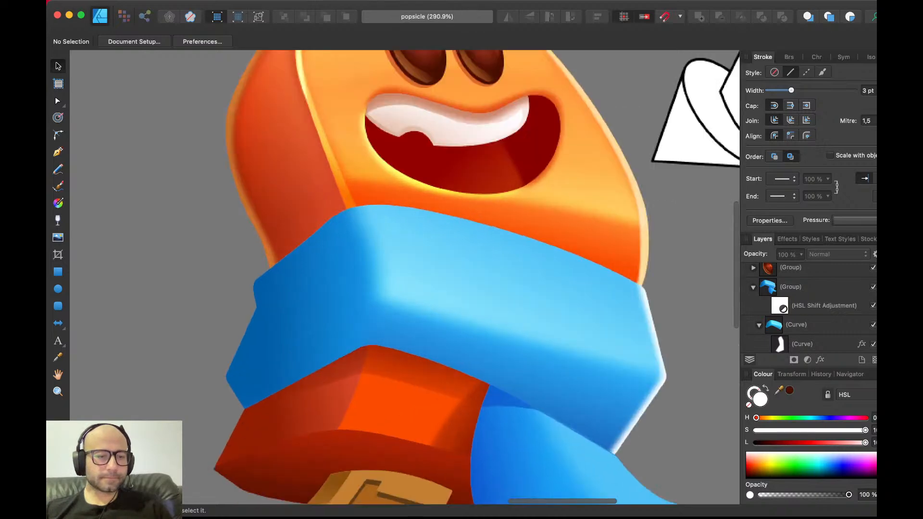
{"action": "key", "text": "p"}
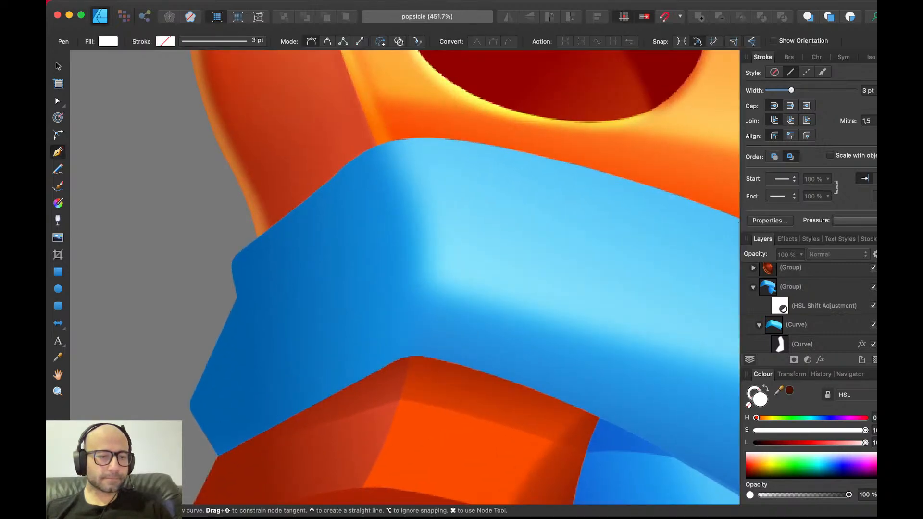
{"action": "left_click", "coordinate": [237, 301]}
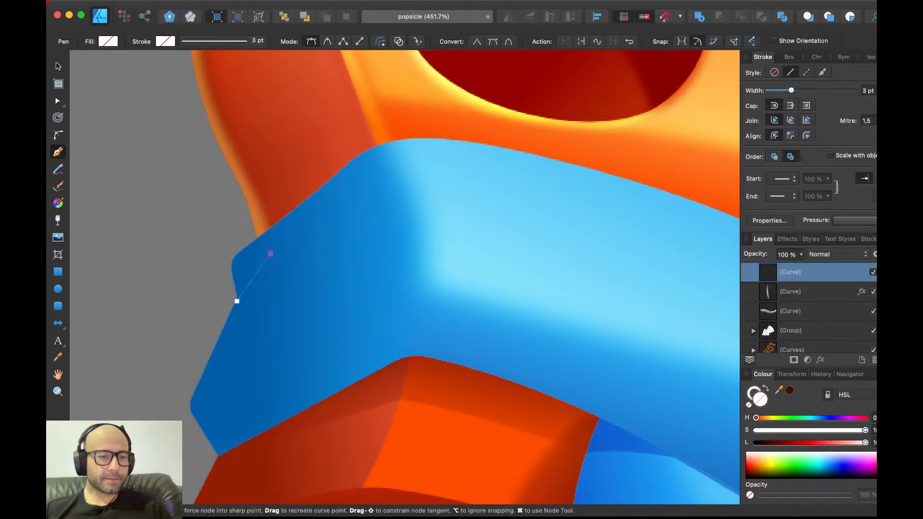
{"action": "left_click", "coordinate": [214, 262]}
{"action": "left_click", "coordinate": [210, 298]}
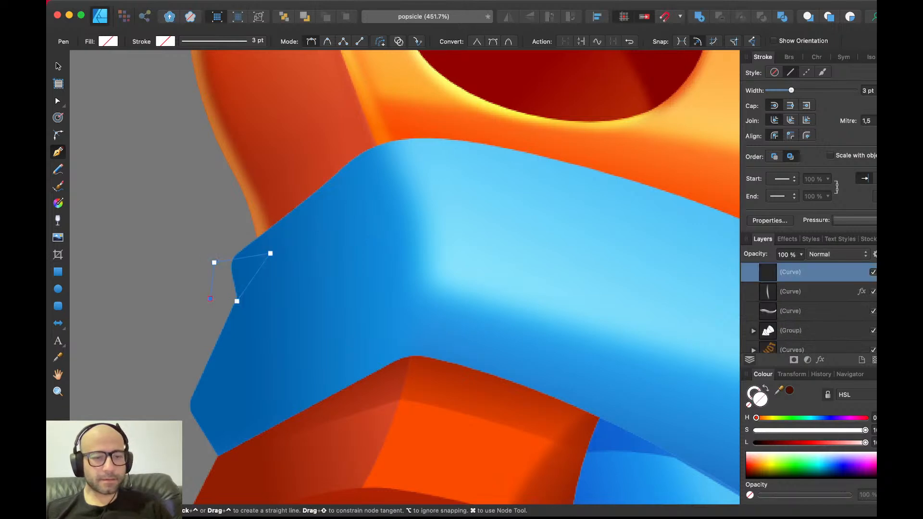
{"action": "key", "text": "v"}
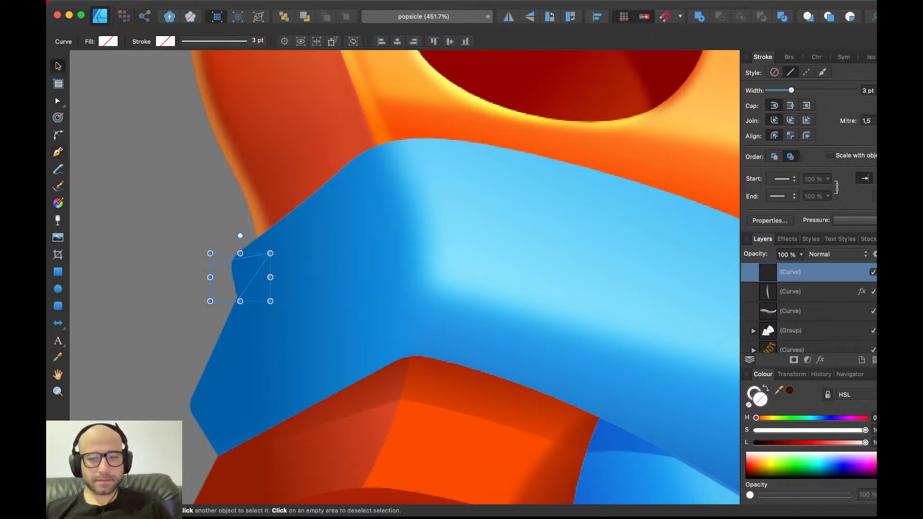
- Fill the small fold shape with blue sampled from the scarf, darken it, and fade it with a linear transparency gradient
{"action": "left_click_drag", "start_coordinate": [780, 391], "coordinate": [255, 277]}
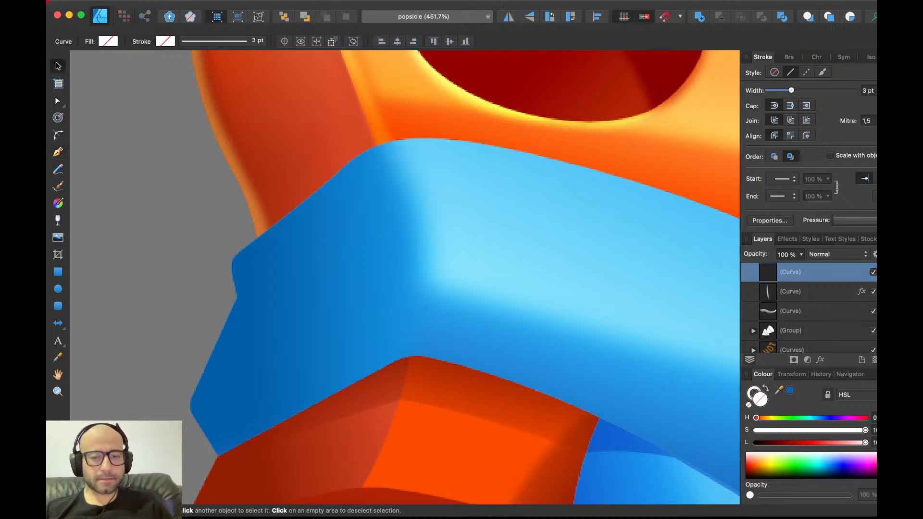
{"action": "left_click", "coordinate": [790, 391]}
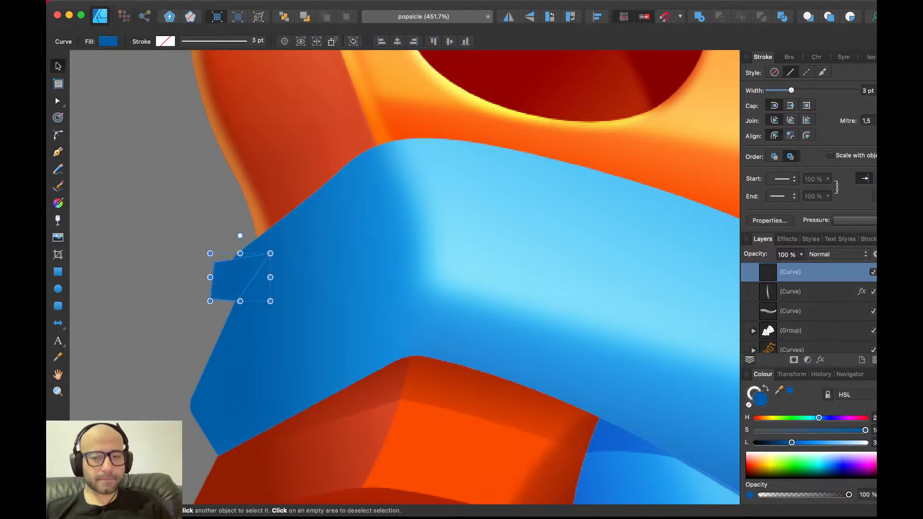
{"action": "left_click_drag", "start_coordinate": [792, 443], "coordinate": [779, 443]}
{"action": "key", "text": "y"}
{"action": "left_click_drag", "start_coordinate": [246, 288], "coordinate": [226, 261]}
{"action": "key", "text": "v"}
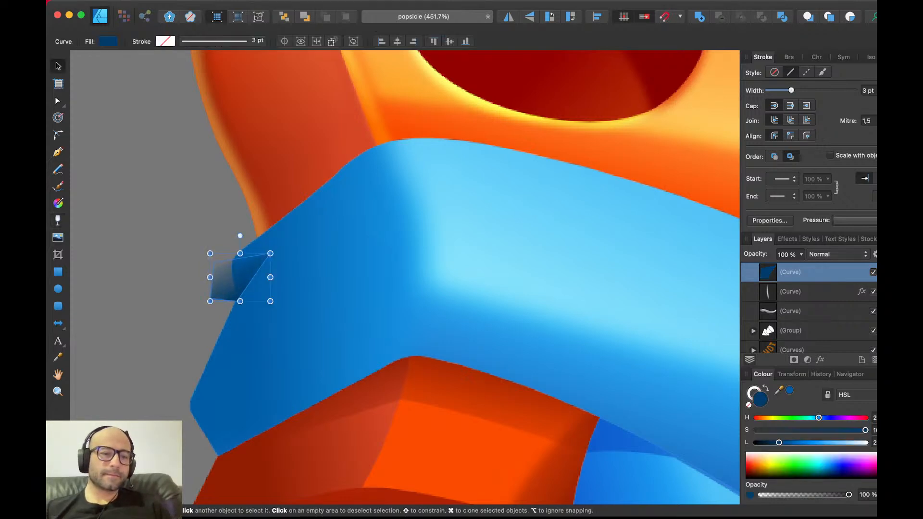
- Move the dark fold shape inside the scarf's band curve so the band outline clips it
{"action": "key", "text": "super+x"}
{"action": "left_click", "coordinate": [279, 294]}
{"action": "double_click", "coordinate": [279, 293]}
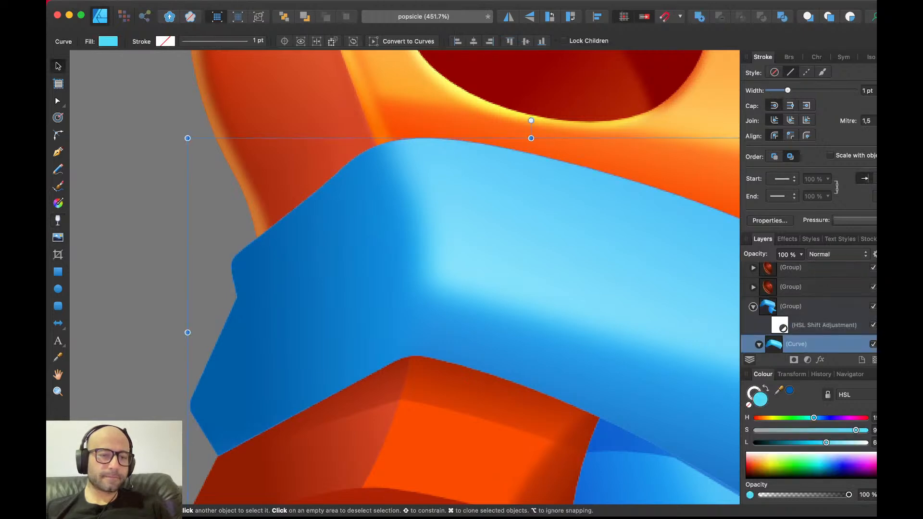
{"action": "key", "text": "alt+super+v"}
{"action": "left_click", "coordinate": [202, 270]}
{"action": "left_click", "coordinate": [288, 294]}
{"action": "double_click", "coordinate": [246, 274]}
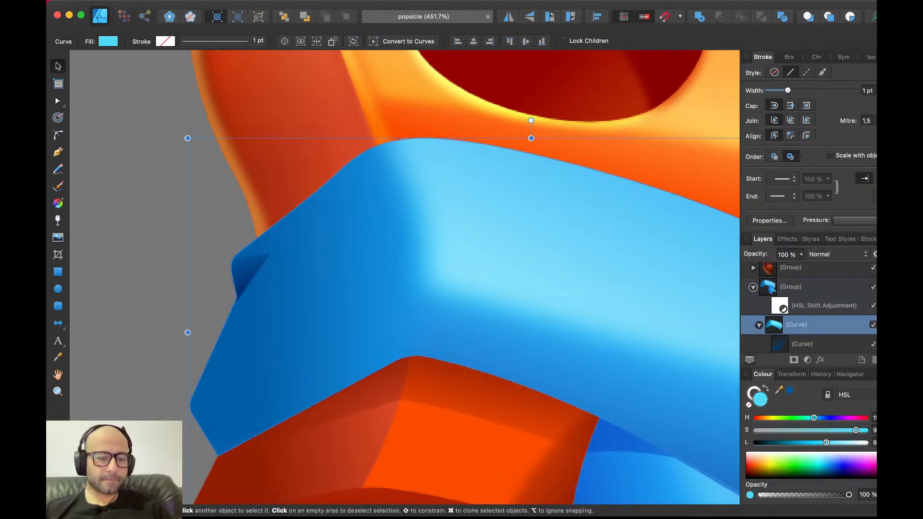
- Group the clipped fold shape and fade the group with a second transparency gradient toward its upper edge
{"action": "double_click", "coordinate": [247, 274]}
{"action": "key", "text": "super+g"}
{"action": "key", "text": "y"}
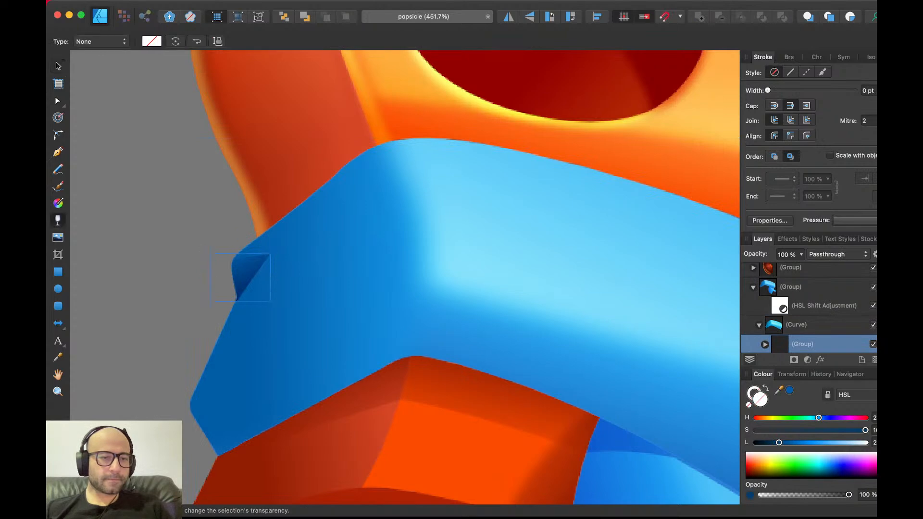
{"action": "mouse_move", "coordinate": [248, 273]}
{"action": "left_mouse_down"}
{"action": "mouse_move", "coordinate": [261, 250]}
{"action": "mouse_move", "coordinate": [253, 256]}
{"action": "left_mouse_up"}
{"action": "key", "text": "v"}
{"action": "key", "text": "super+d"}
{"action": "scroll", "coordinate": [253, 256], "scroll_direction": "down", "scroll_amount": 5}
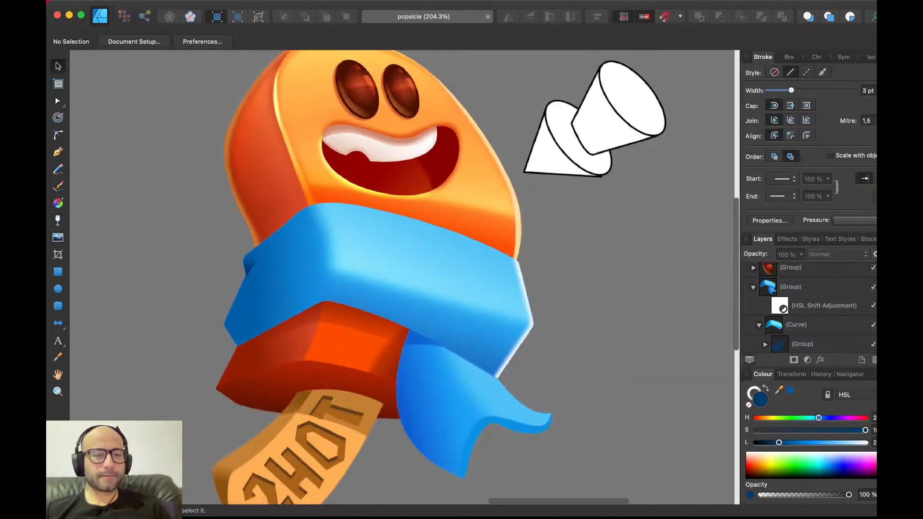
- Draw a closed Pen shape over the lower part of the scarf's shaded side, curving at the front corner and extending below the band
{"action": "scroll", "coordinate": [253, 260], "scroll_direction": "up", "scroll_amount": 3}
{"action": "key", "text": "p"}
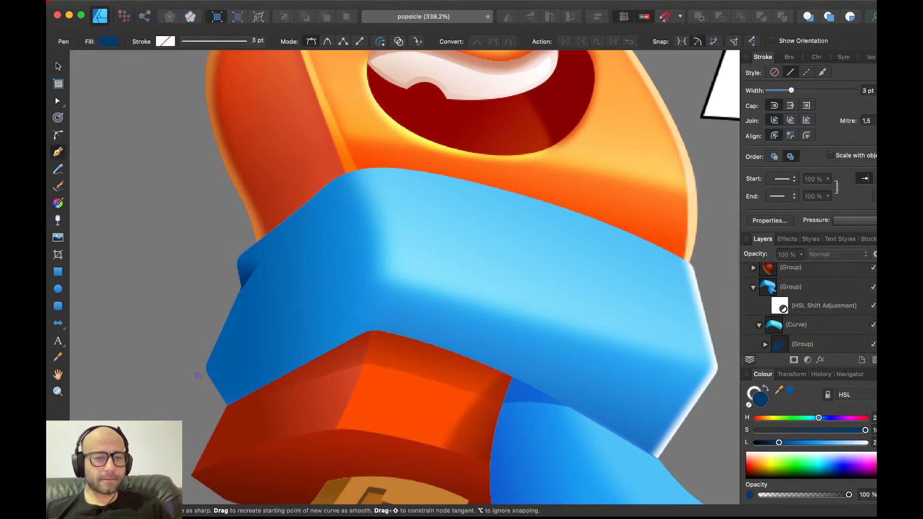
{"action": "left_click_drag", "start_coordinate": [373, 286], "coordinate": [416, 274]}
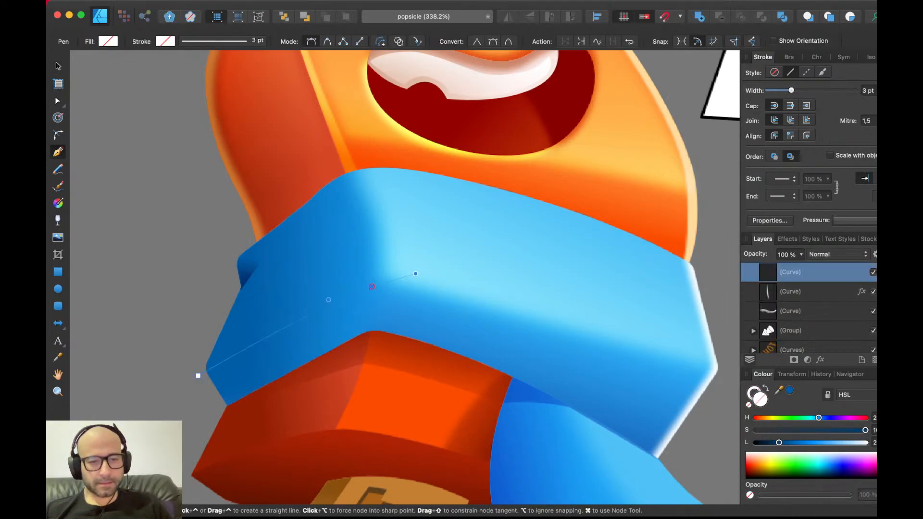
{"action": "left_click", "coordinate": [369, 382]}
{"action": "left_click", "coordinate": [251, 453]}
{"action": "left_click", "coordinate": [204, 440]}
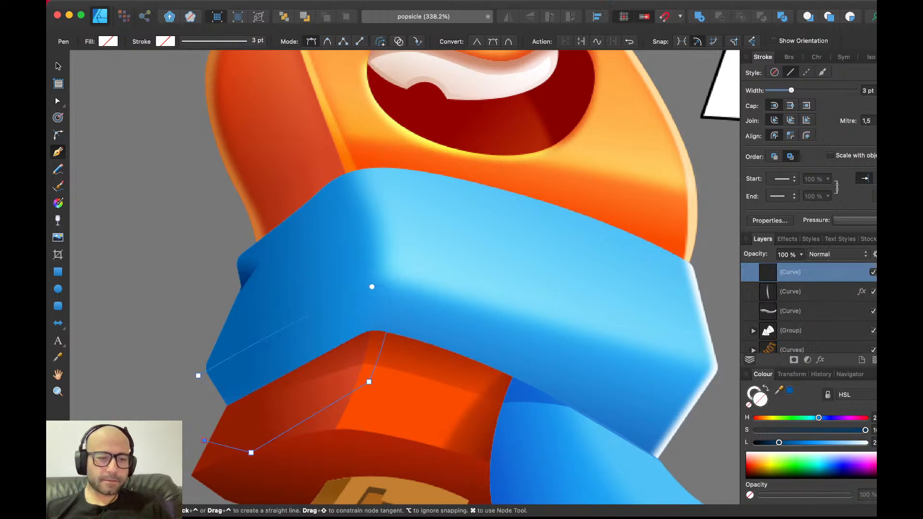
{"action": "key", "text": "v"}
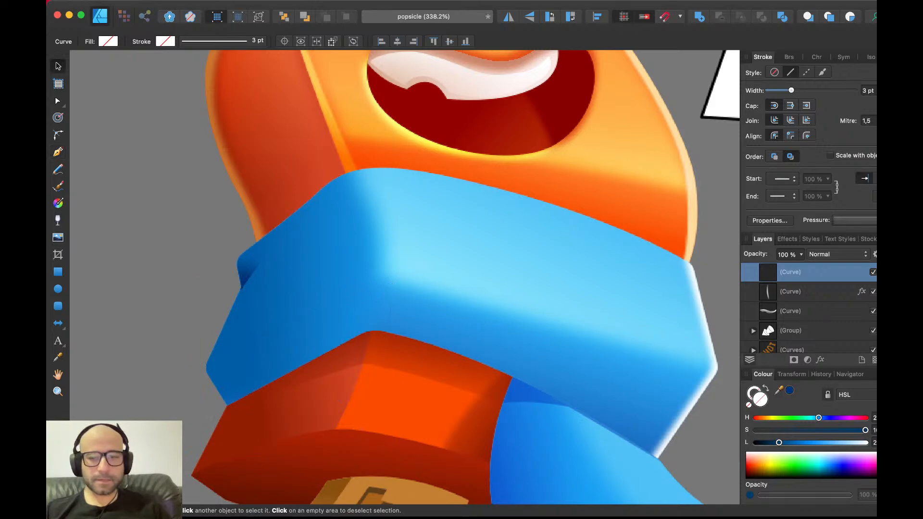
- Fill the lower side shape with the sampled dark blue and fade it upward with a transparency gradient
{"action": "left_click", "coordinate": [790, 391]}
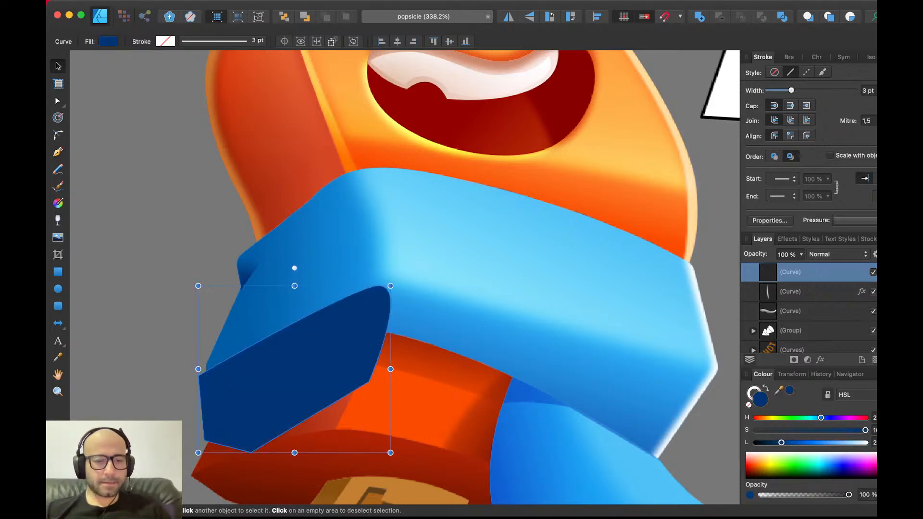
{"action": "key", "text": "y"}
{"action": "left_click_drag", "start_coordinate": [291, 404], "coordinate": [270, 305]}
{"action": "key", "text": "v"}
- Move the dark blue lower shape inside the scarf's side shading curve
{"action": "key", "text": "Delete"}
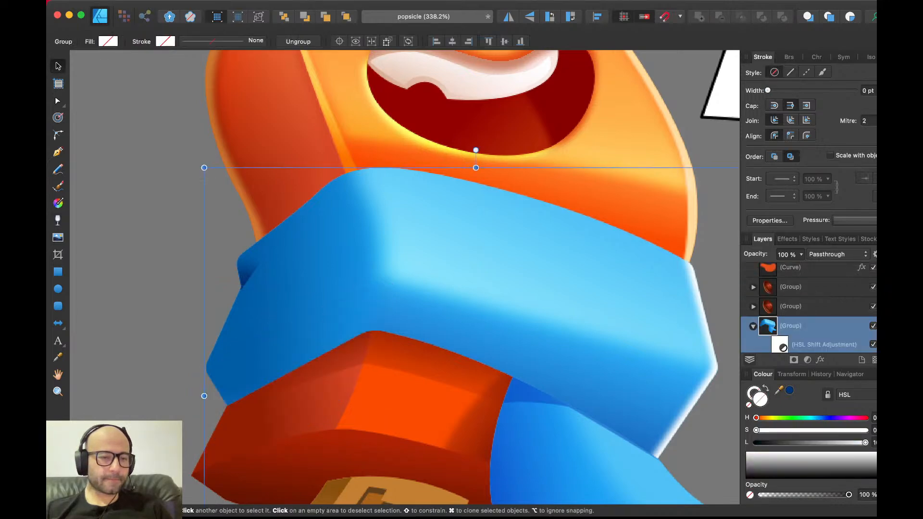
{"action": "key", "text": "super+z"}
{"action": "key", "text": "super+x"}
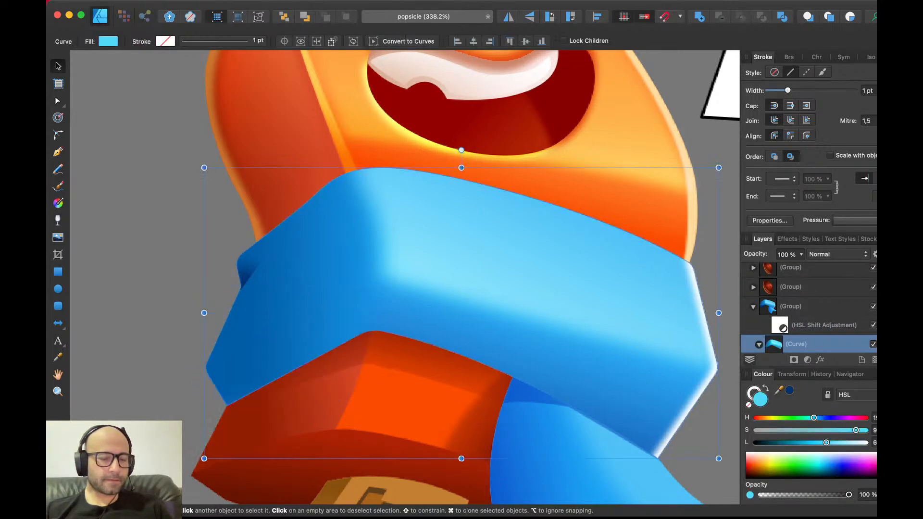
{"action": "double_click", "coordinate": [300, 293]}
{"action": "key", "text": "super+alt+v"}
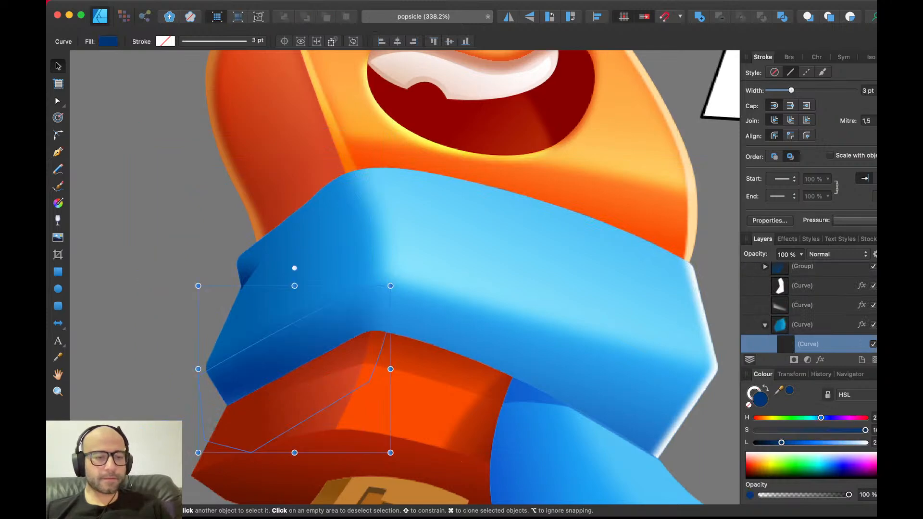
{"action": "key", "text": "super+d"}
- Reselect the lower shadow shape inside the scarf's side and extend its transparency gradient past both edges for a stronger shadow
{"action": "scroll", "coordinate": [205, 361], "scroll_direction": "down", "scroll_amount": 3}
{"action": "scroll", "coordinate": [204, 360], "scroll_direction": "up", "scroll_amount": 1}
{"action": "double_click", "coordinate": [302, 283]}
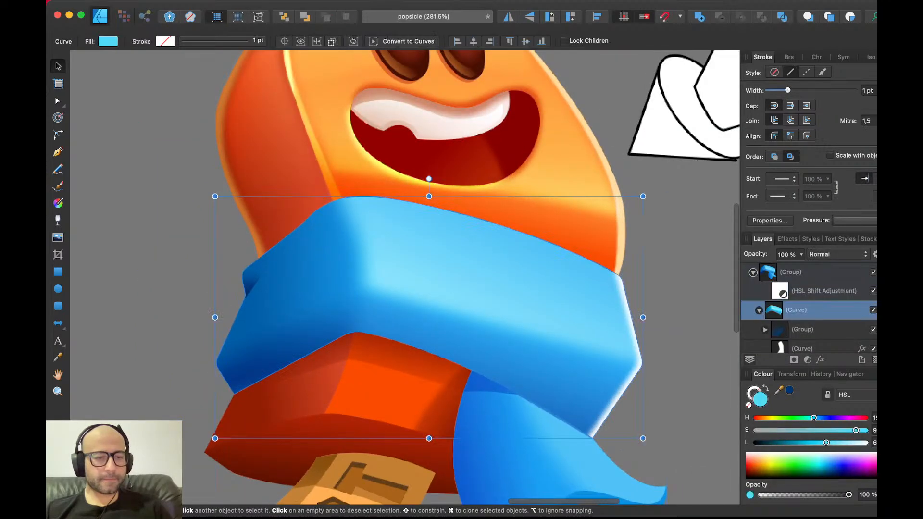
{"action": "double_click", "coordinate": [302, 284]}
{"action": "double_click", "coordinate": [294, 343]}
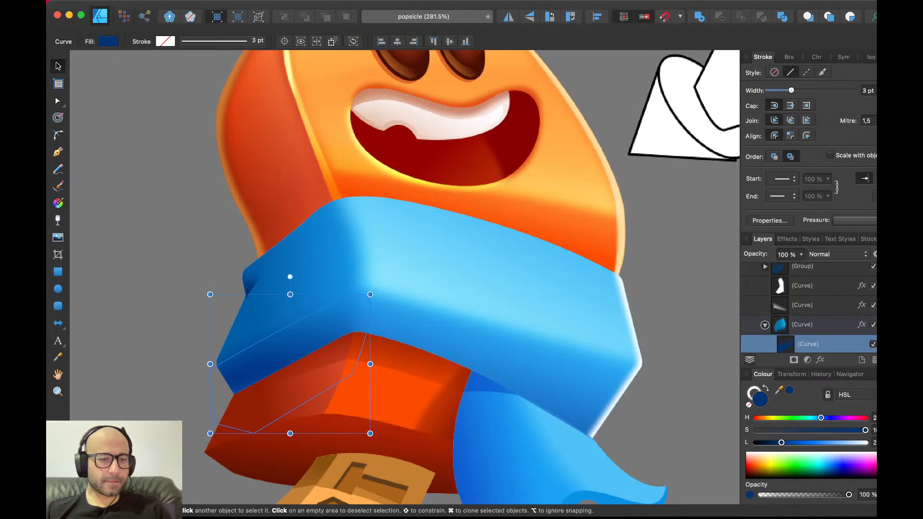
{"action": "key", "text": "g"}
{"action": "left_click_drag", "start_coordinate": [271, 312], "coordinate": [287, 394]}
{"action": "left_click_drag", "start_coordinate": [270, 312], "coordinate": [260, 298]}
{"action": "key", "text": "v"}
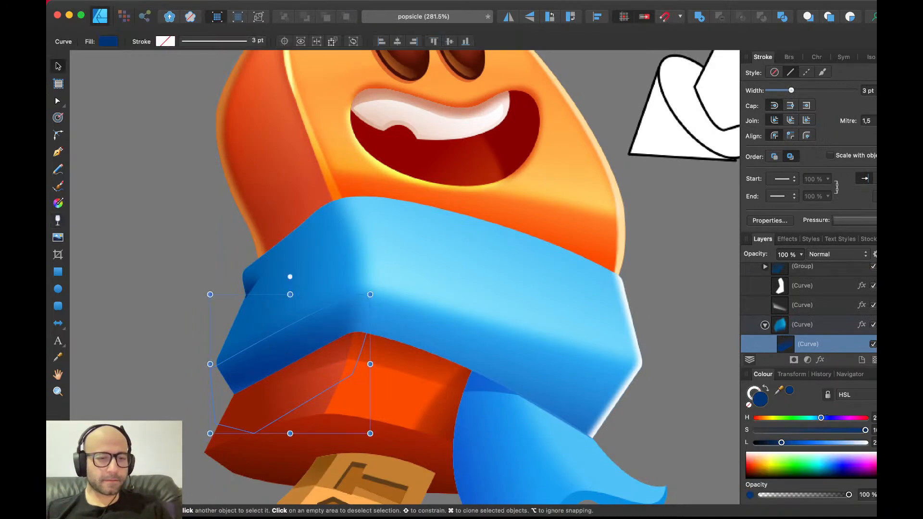
- Move the lower shadow shape out of the side shading curve and place it directly above that curve within the band
{"action": "key", "text": "Delete"}
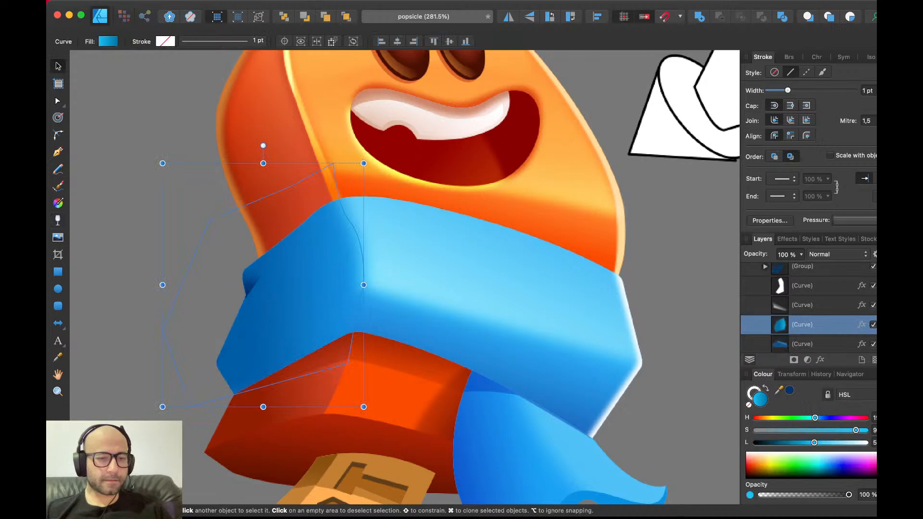
{"action": "key", "text": "super+z"}
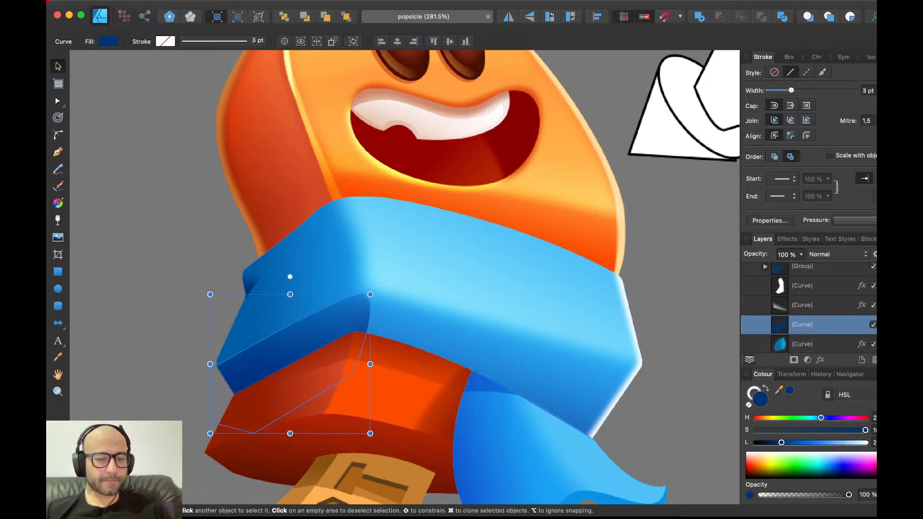
{"action": "key", "text": "y"}
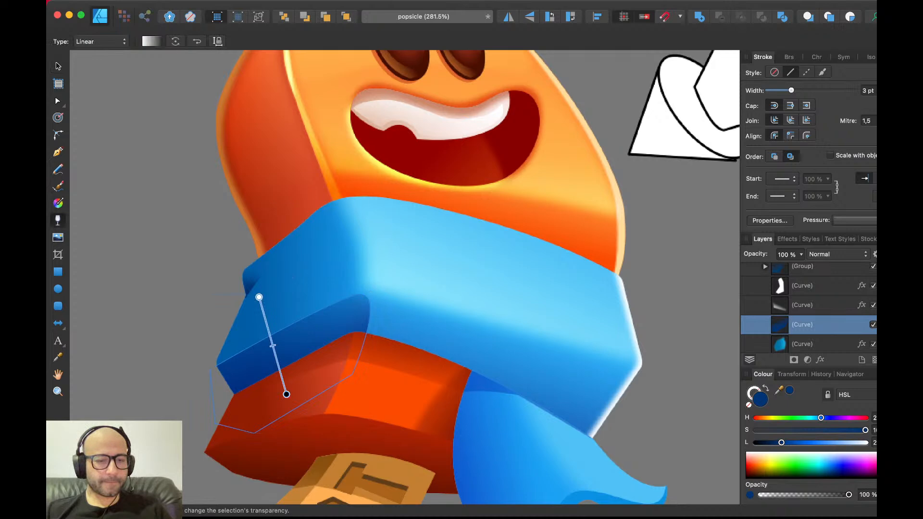
{"action": "key", "text": "v"}
- Group the lower shadow shape and fade the group out toward the band's front corner with another transparency gradient
{"action": "key", "text": "super+g"}
{"action": "key", "text": "y"}
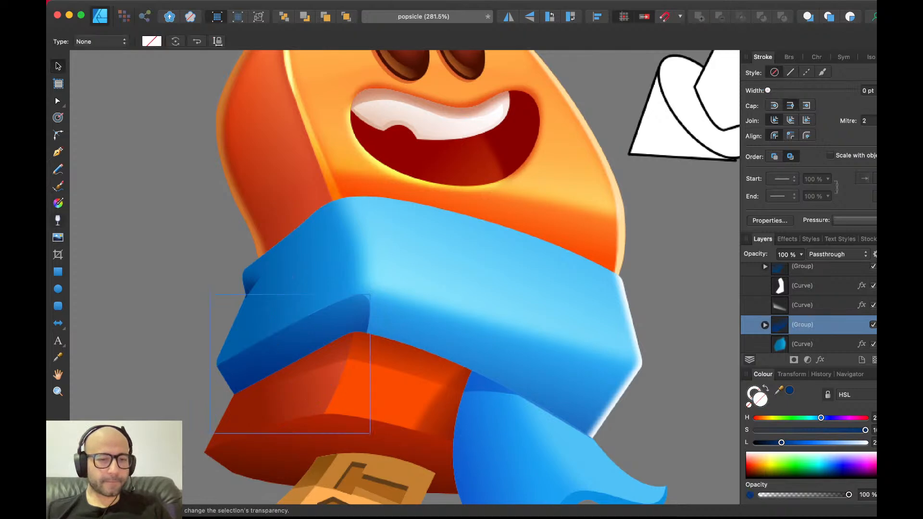
{"action": "left_click_drag", "start_coordinate": [345, 320], "coordinate": [369, 318]}
{"action": "key", "text": "v"}
{"action": "key", "text": "super+d"}
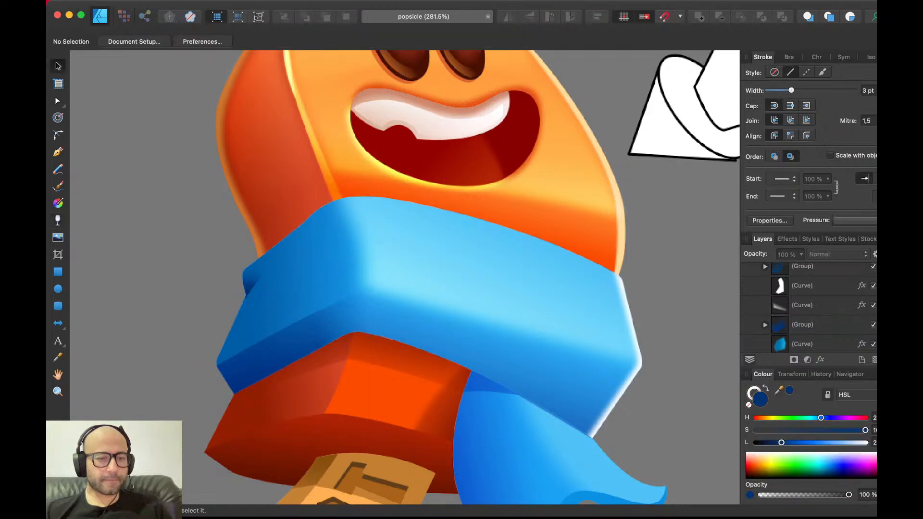
- Select the lower shadow group on the scarf's side and soften it with a layer effect
{"action": "left_click", "coordinate": [380, 294]}
{"action": "double_click", "coordinate": [380, 293]}
{"action": "double_click", "coordinate": [294, 347]}
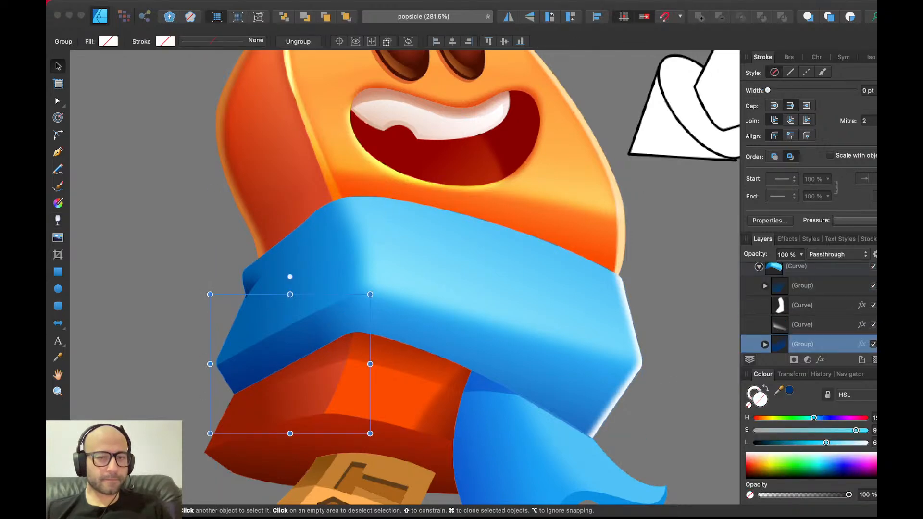
{"action": "left_click", "coordinate": [874, 344]}
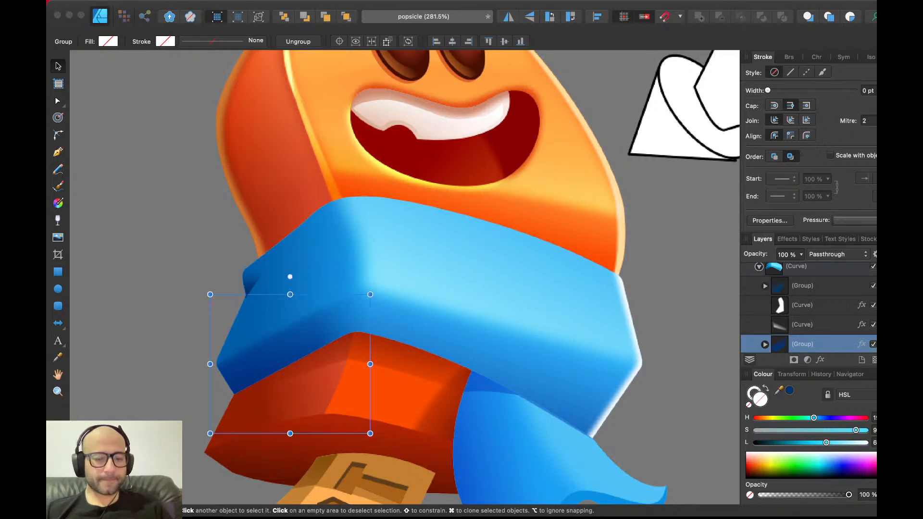
{"action": "key", "text": "super+d"}
{"action": "scroll", "coordinate": [554, 216], "scroll_direction": "down", "scroll_amount": 5}
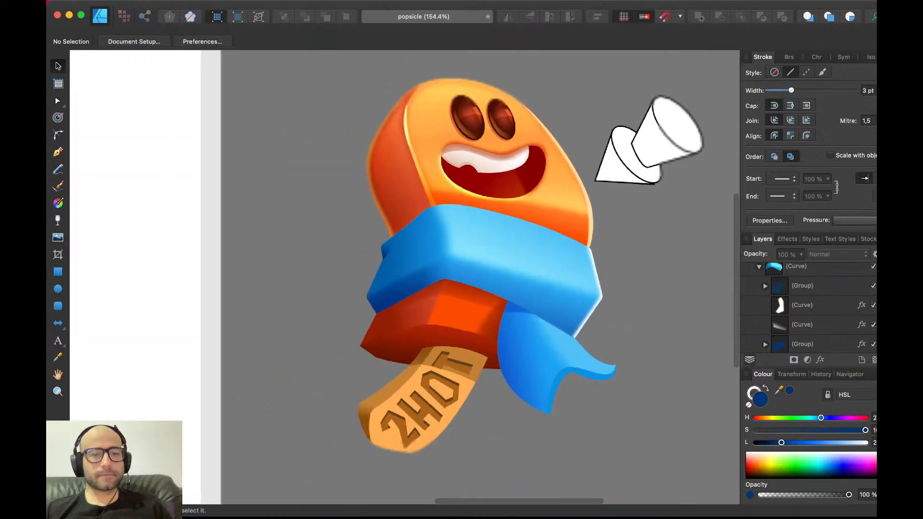
- Change the side shading curve's gradient stop near the scarf's front corner to a darker, more cyan blue
{"action": "scroll", "coordinate": [554, 217], "scroll_direction": "up", "scroll_amount": 3}
{"action": "double_click", "coordinate": [363, 260]}
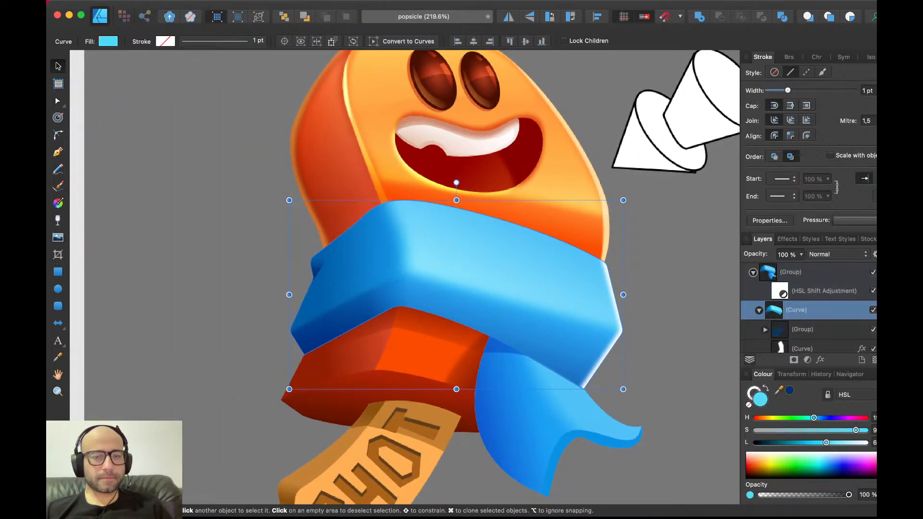
{"action": "double_click", "coordinate": [363, 260]}
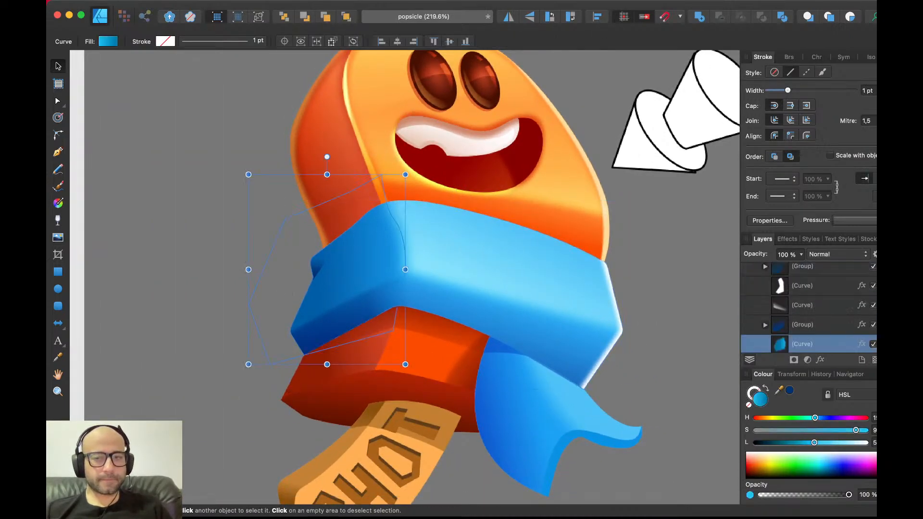
{"action": "key", "text": "g"}
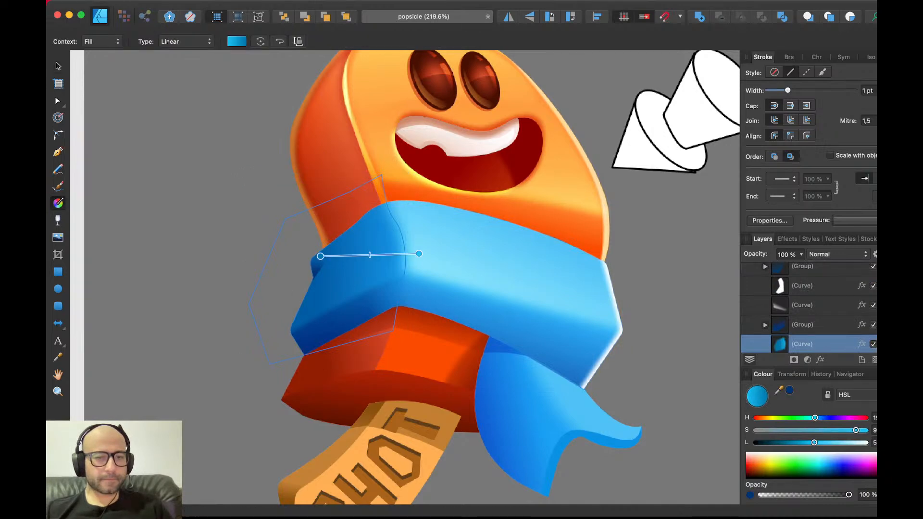
{"action": "left_click", "coordinate": [418, 254]}
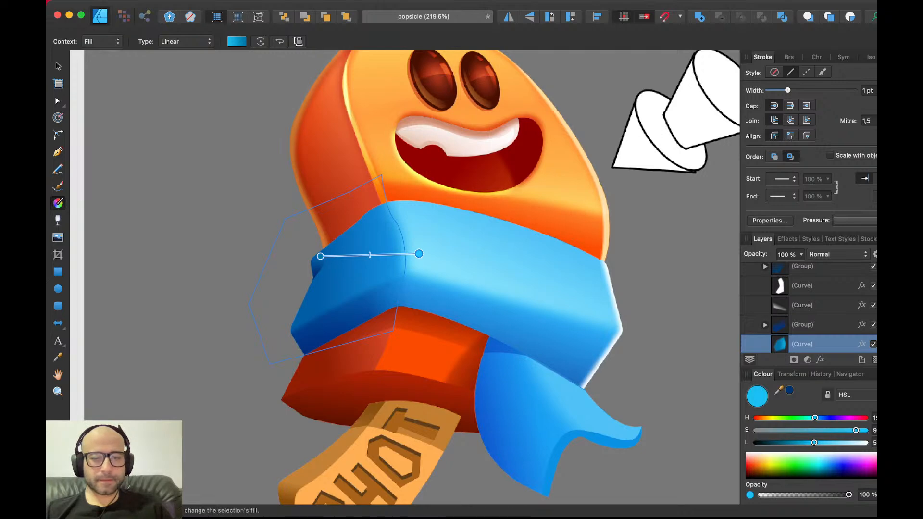
{"action": "left_click_drag", "start_coordinate": [814, 443], "coordinate": [813, 418]}
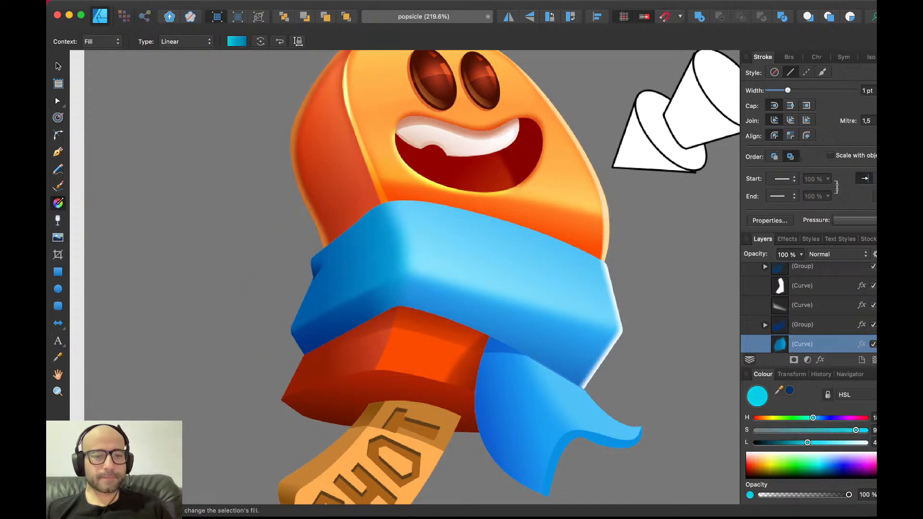
{"action": "key", "text": "v"}
{"action": "key", "text": "super+d"}
- Select the scarf's cast shadow on the side of the red lower body and darken its fill to a deep red-brown
{"action": "scroll", "coordinate": [374, 283], "scroll_direction": "up", "scroll_amount": 1}
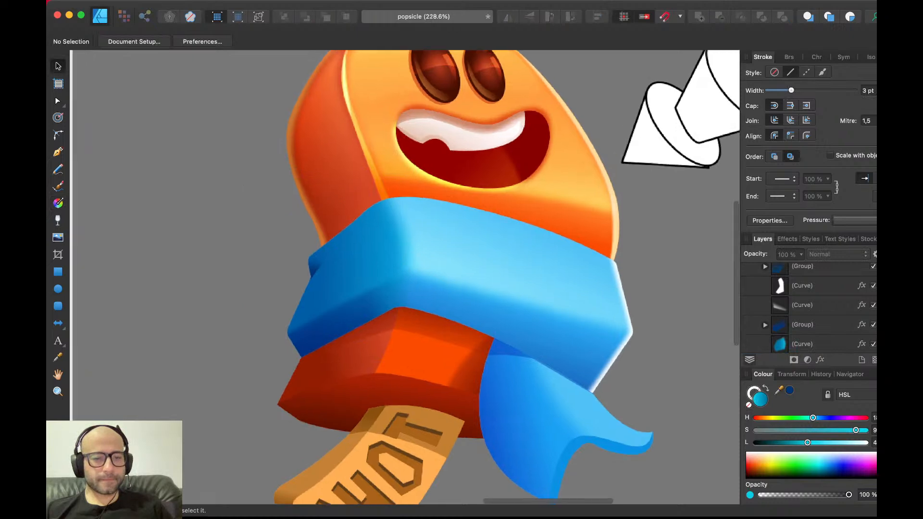
{"action": "scroll", "coordinate": [378, 284], "scroll_direction": "up", "scroll_amount": 3}
{"action": "left_click", "coordinate": [361, 373]}
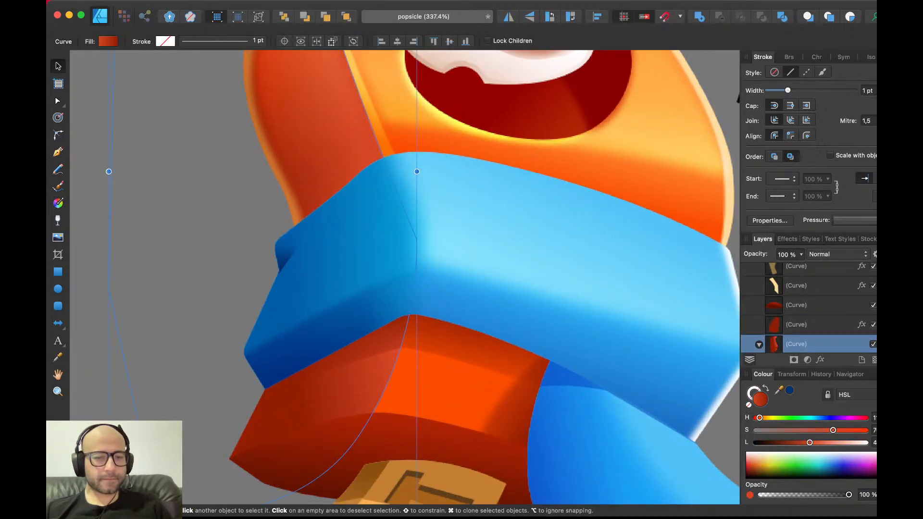
{"action": "double_click", "coordinate": [374, 344]}
{"action": "key", "text": "g"}
{"action": "key", "text": "v"}
{"action": "left_click_drag", "start_coordinate": [788, 442], "coordinate": [778, 443]}
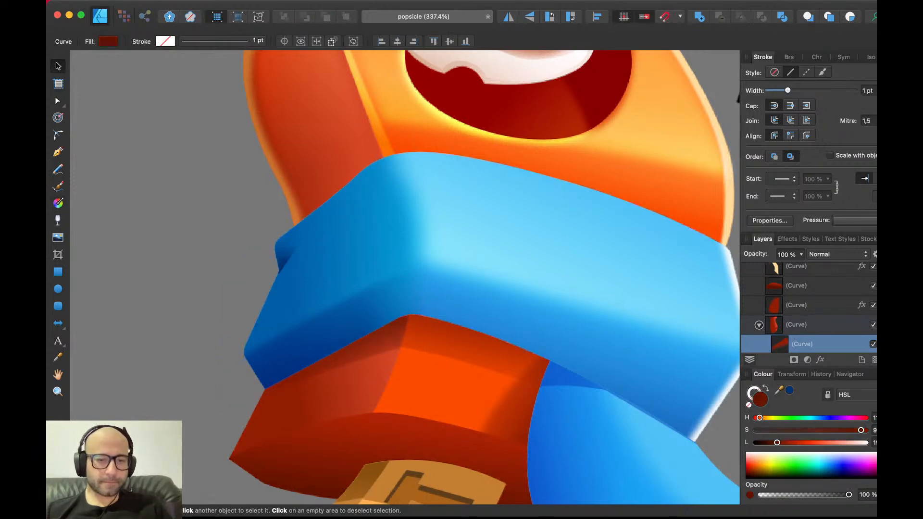
- Shorten the side cast shadow's transparency gradient by moving its start point down toward the scarf's lower edge
{"action": "key", "text": "y"}
{"action": "key", "text": "v"}
{"action": "key", "text": "y"}
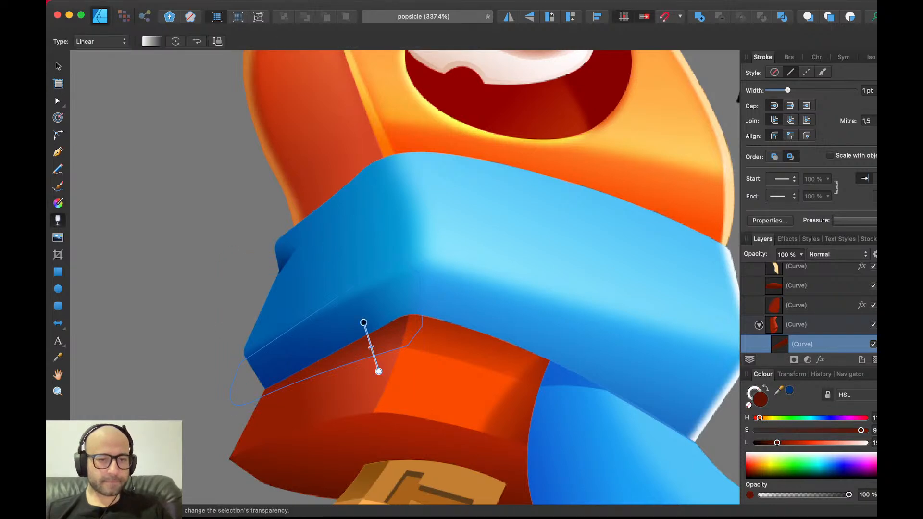
{"action": "left_click_drag", "start_coordinate": [363, 323], "coordinate": [361, 332]}
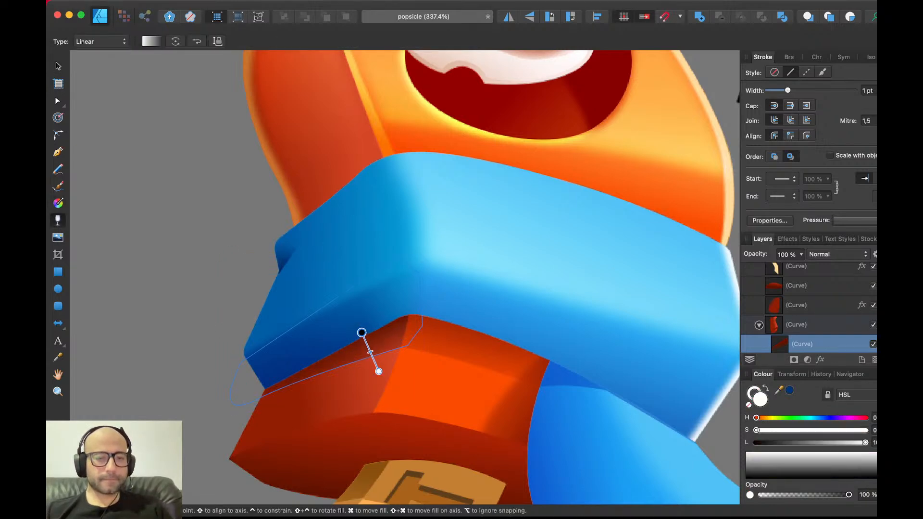
{"action": "key", "text": "v"}
{"action": "key", "text": "super+d"}
{"action": "scroll", "coordinate": [362, 332], "scroll_direction": "down", "scroll_amount": 5}
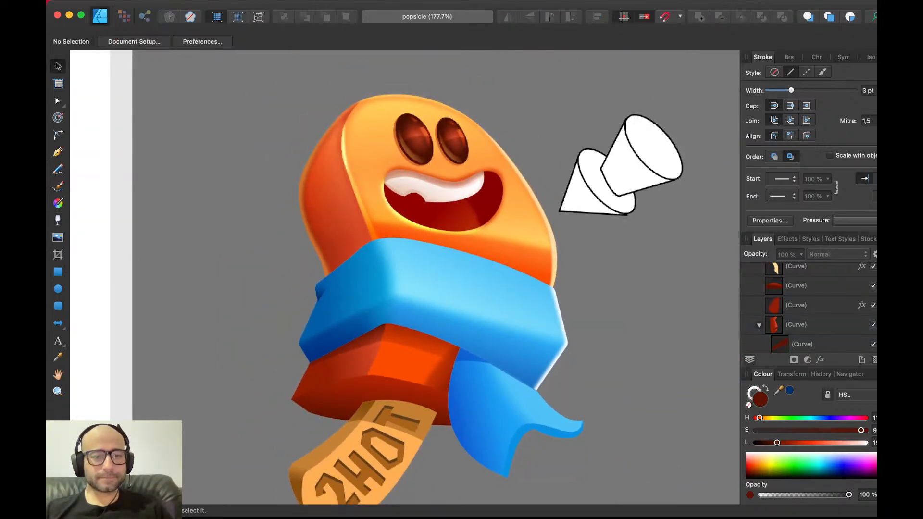
- Darken the fill of the scarf's cast shadow on the front face of the lower body, and save the document
{"action": "scroll", "coordinate": [356, 331], "scroll_direction": "up", "scroll_amount": 3}
{"action": "left_click", "coordinate": [356, 331]}
{"action": "double_click", "coordinate": [438, 340]}
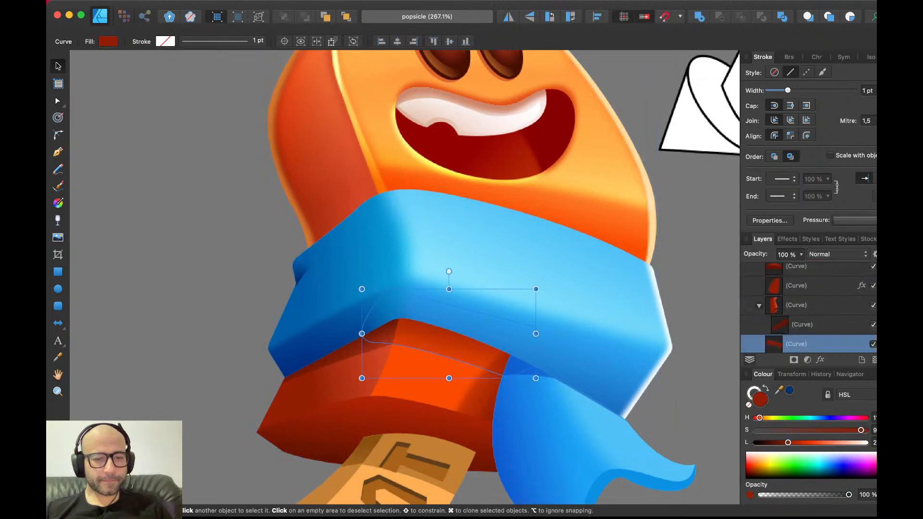
{"action": "key", "text": "g"}
{"action": "key", "text": "v"}
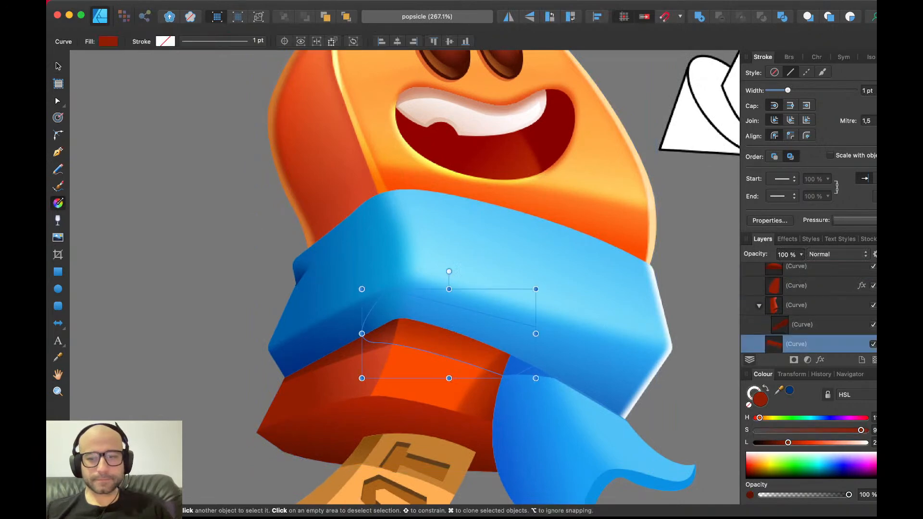
{"action": "left_click_drag", "start_coordinate": [788, 443], "coordinate": [781, 442]}
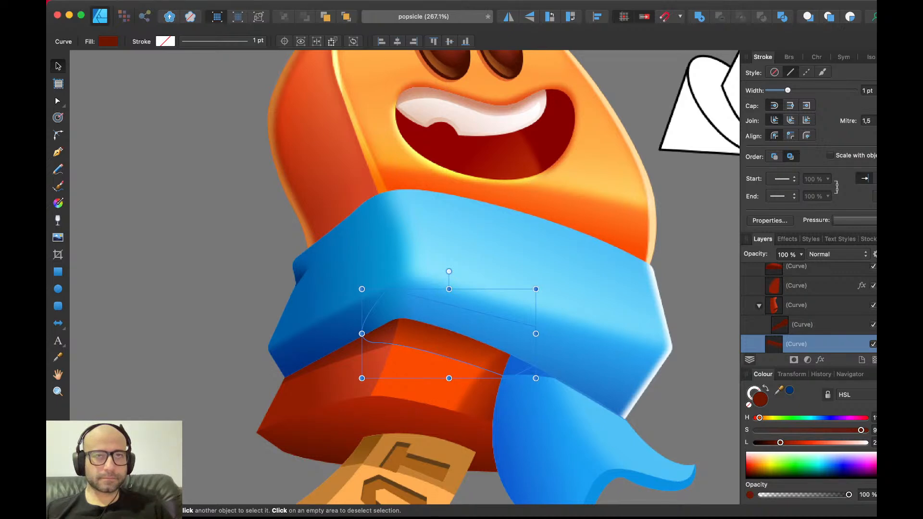
{"action": "key", "text": "Escape"}
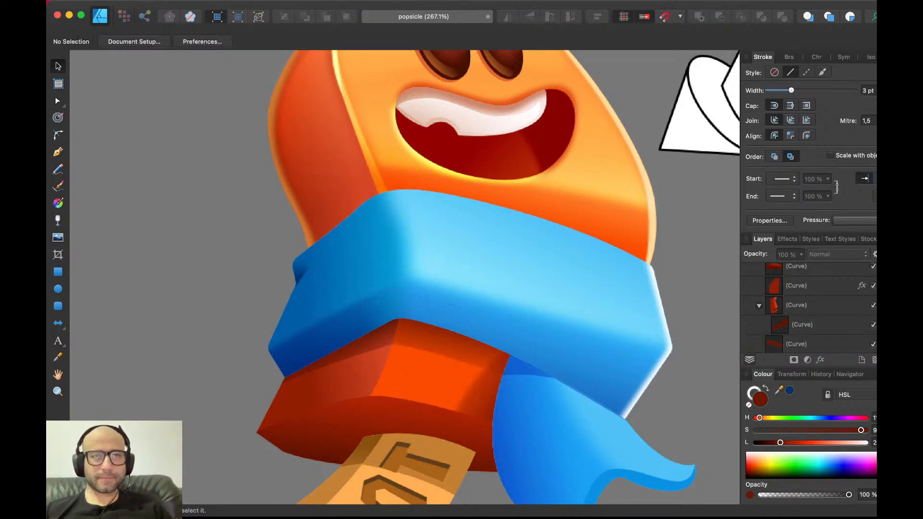
{"action": "key", "text": "super+s"}
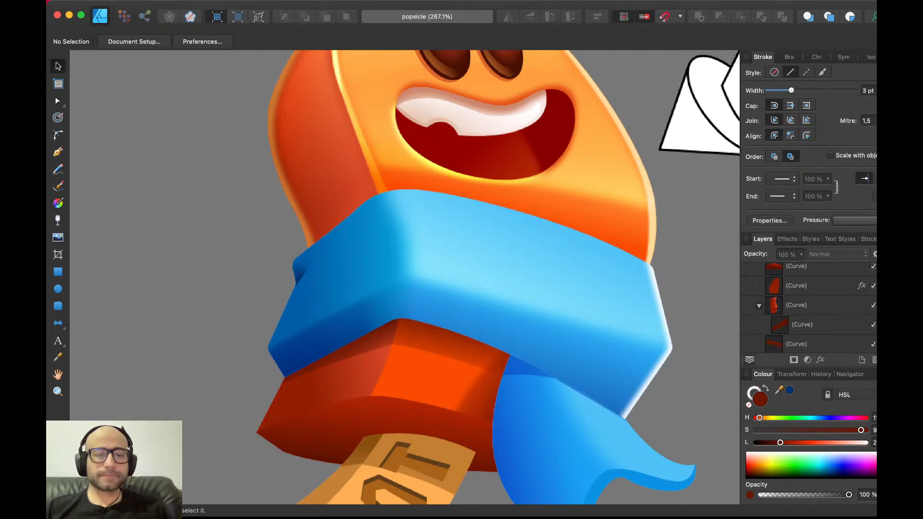
{"action": "scroll", "coordinate": [403, 276], "scroll_direction": "down", "scroll_amount": 5}
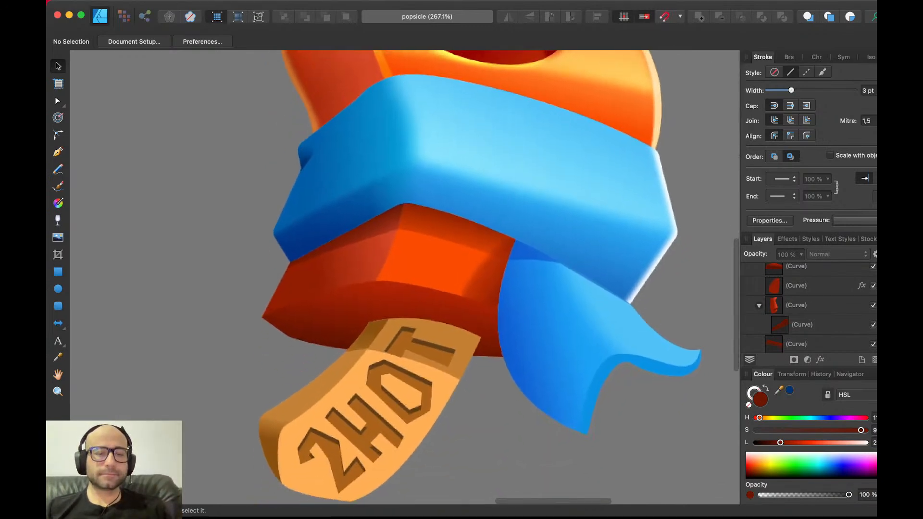
{"action": "scroll", "coordinate": [404, 276], "scroll_direction": "up", "scroll_amount": 5}
{"action": "scroll", "coordinate": [404, 277], "scroll_direction": "right", "scroll_amount": 2}
{"action": "scroll", "coordinate": [404, 276], "scroll_direction": "up", "scroll_amount": 2}
{"action": "scroll", "coordinate": [404, 277], "scroll_direction": "down", "scroll_amount": 1}
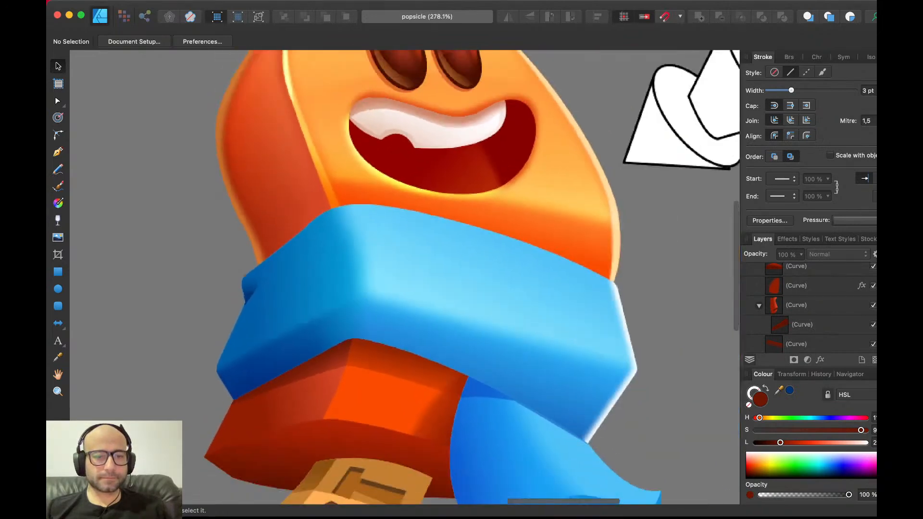
- Unlock the sketch image on the line-art artboard and move it in front of the line-art group
{"action": "scroll", "coordinate": [404, 276], "scroll_direction": "right", "scroll_amount": 2}
{"action": "scroll", "coordinate": [404, 277], "scroll_direction": "down", "scroll_amount": 5}
{"action": "scroll", "coordinate": [404, 276], "scroll_direction": "left", "scroll_amount": 10}
{"action": "scroll", "coordinate": [434, 253], "scroll_direction": "left", "scroll_amount": 10}
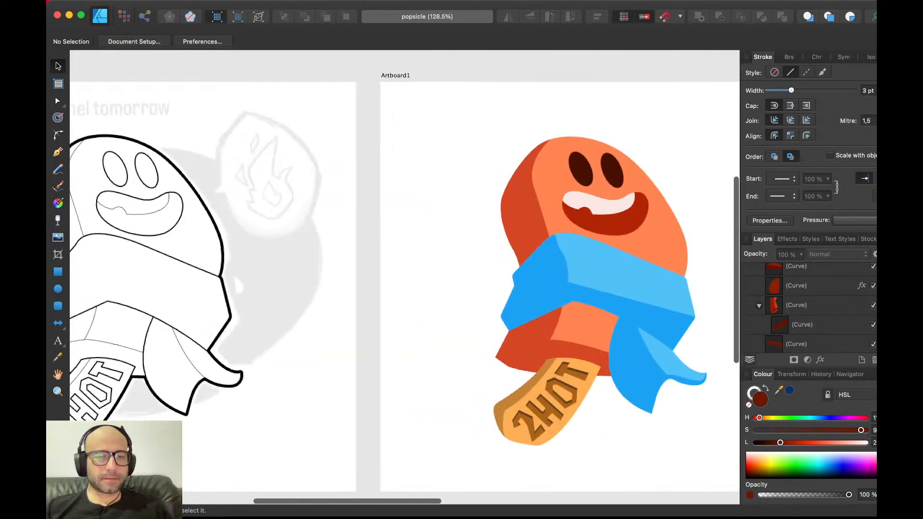
{"action": "scroll", "coordinate": [808, 308], "scroll_direction": "up", "scroll_amount": 5}
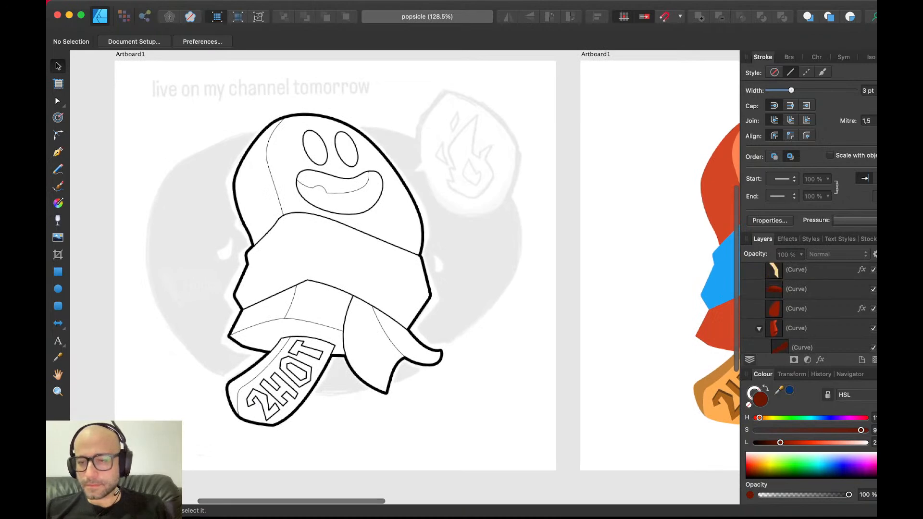
{"action": "scroll", "coordinate": [812, 308], "scroll_direction": "down", "scroll_amount": 3}
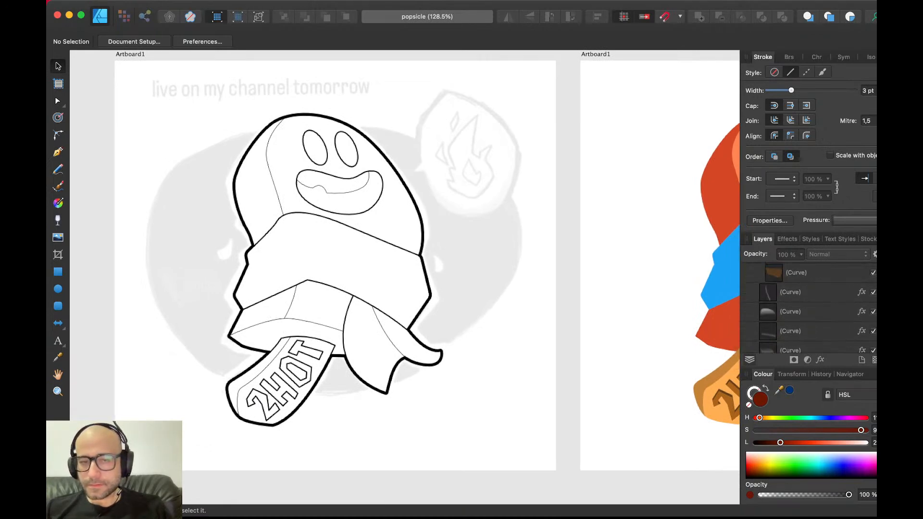
{"action": "left_click", "coordinate": [433, 252]}
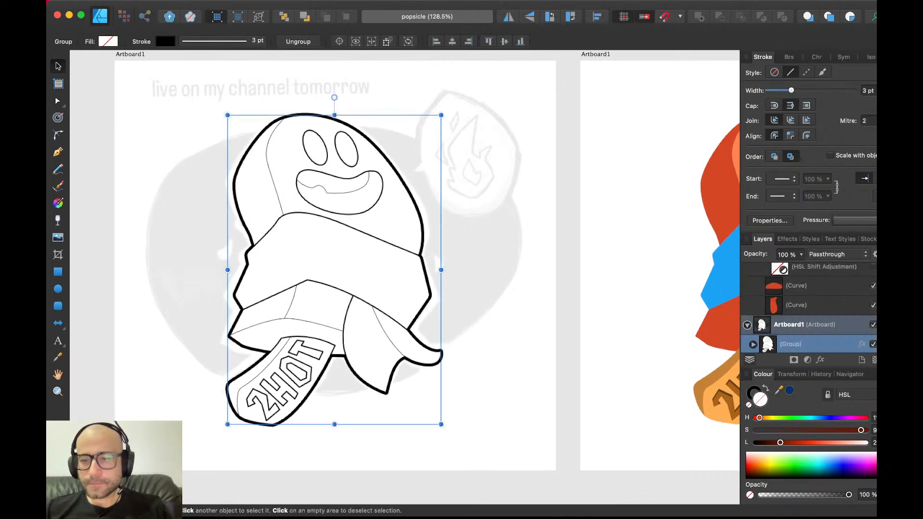
{"action": "scroll", "coordinate": [808, 308], "scroll_direction": "down", "scroll_amount": 1}
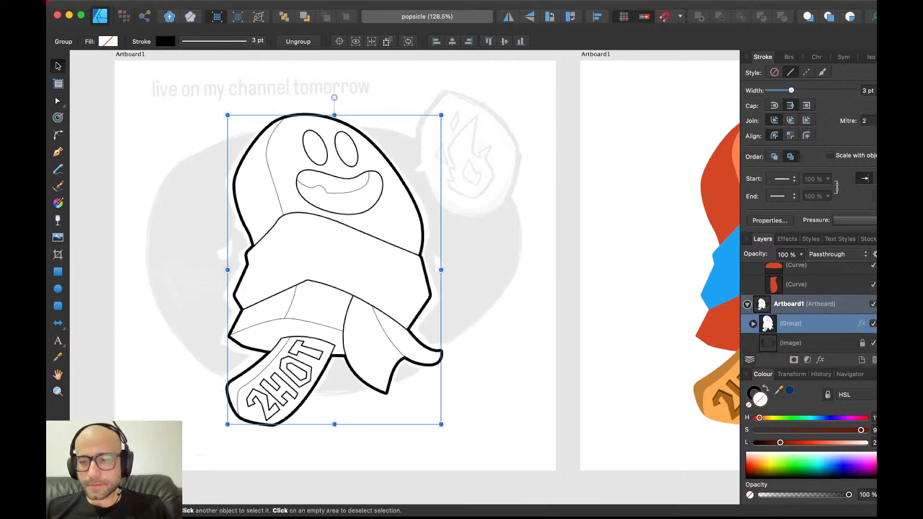
{"action": "left_click", "coordinate": [863, 344]}
{"action": "left_click", "coordinate": [808, 345]}
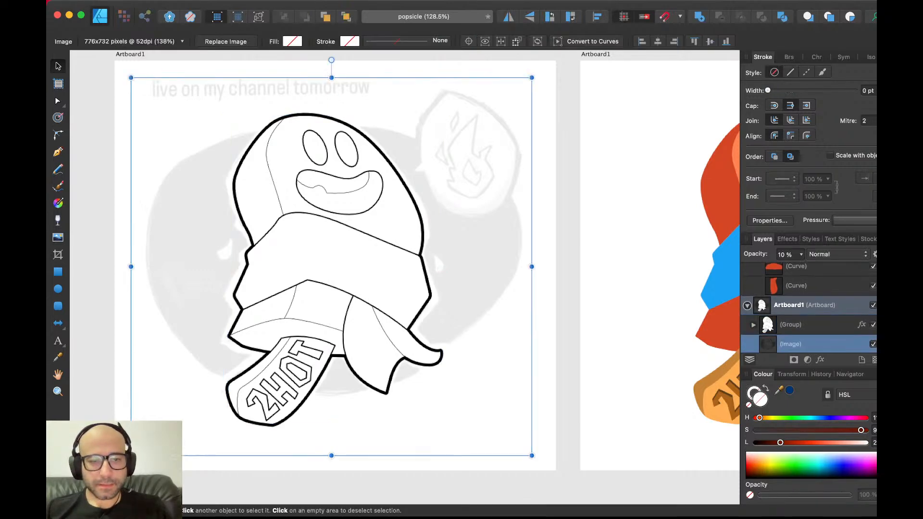
{"action": "key", "text": "super+bracketright"}
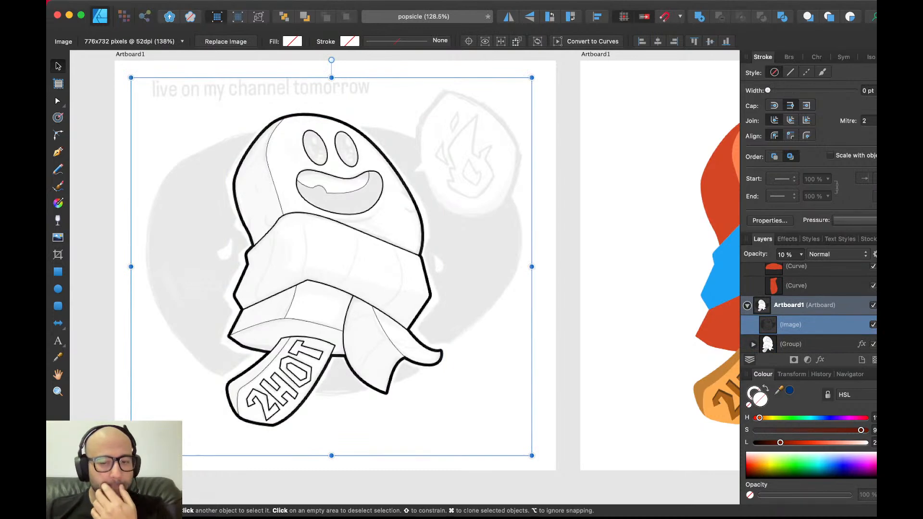
- Switch the sketch image's opacity between 100% and 10% to study its scarf folds, leaving it at 10%
{"action": "key", "text": "0"}
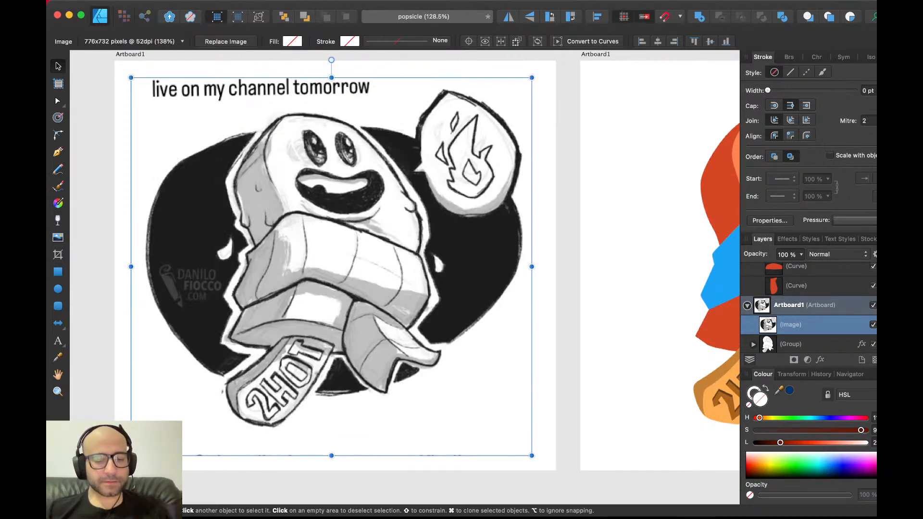
{"action": "key", "text": "1"}
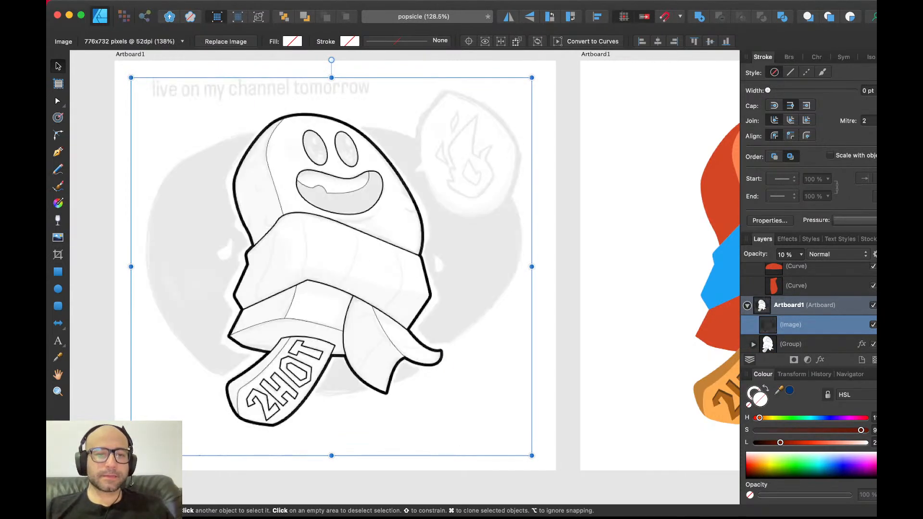
{"action": "key", "text": "0"}
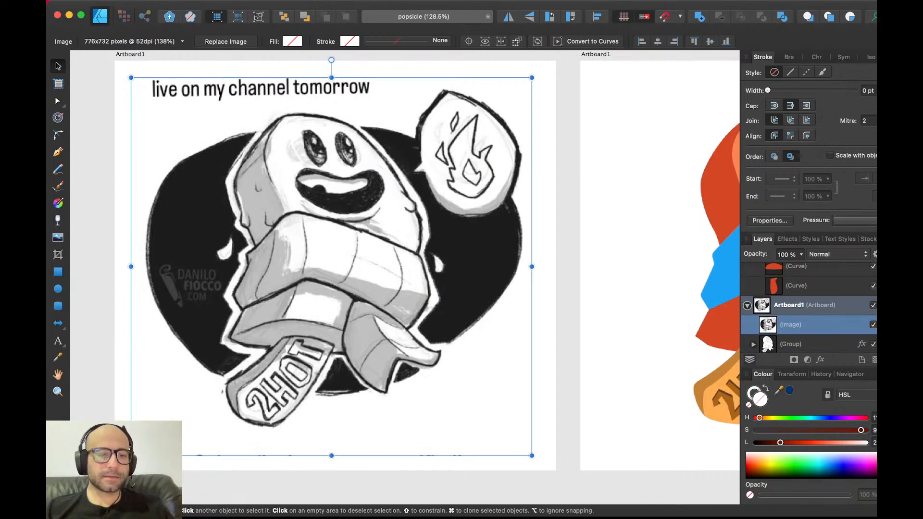
{"action": "scroll", "coordinate": [282, 286], "scroll_direction": "down", "scroll_amount": 3}
{"action": "key", "text": "1"}
{"action": "scroll", "coordinate": [405, 278], "scroll_direction": "right", "scroll_amount": 1}
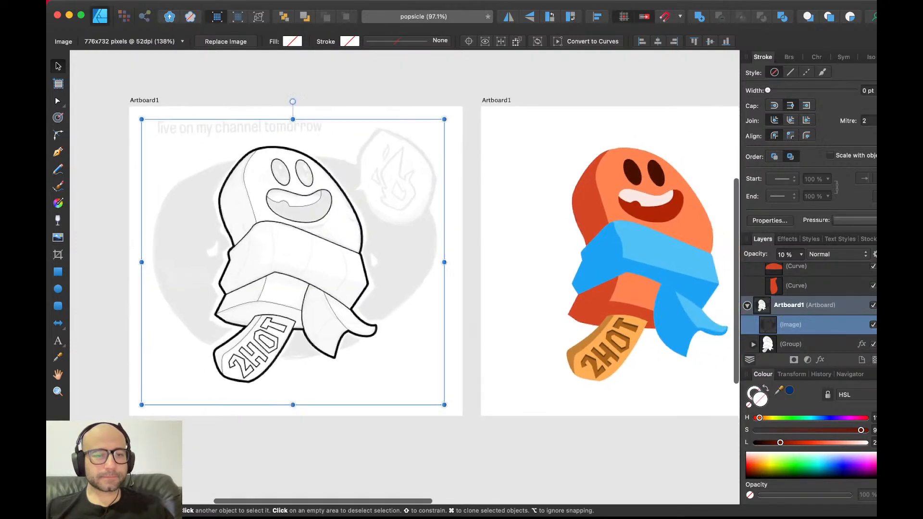
{"action": "key", "text": "Escape"}
{"action": "scroll", "coordinate": [405, 277], "scroll_direction": "right", "scroll_amount": 4}
{"action": "scroll", "coordinate": [405, 255], "scroll_direction": "right", "scroll_amount": 5}
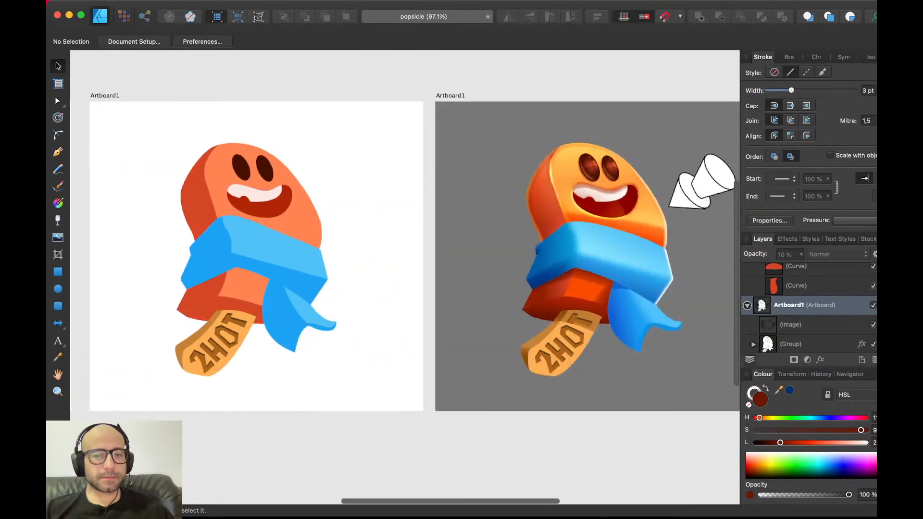
{"action": "scroll", "coordinate": [432, 239], "scroll_direction": "up", "scroll_amount": 8}
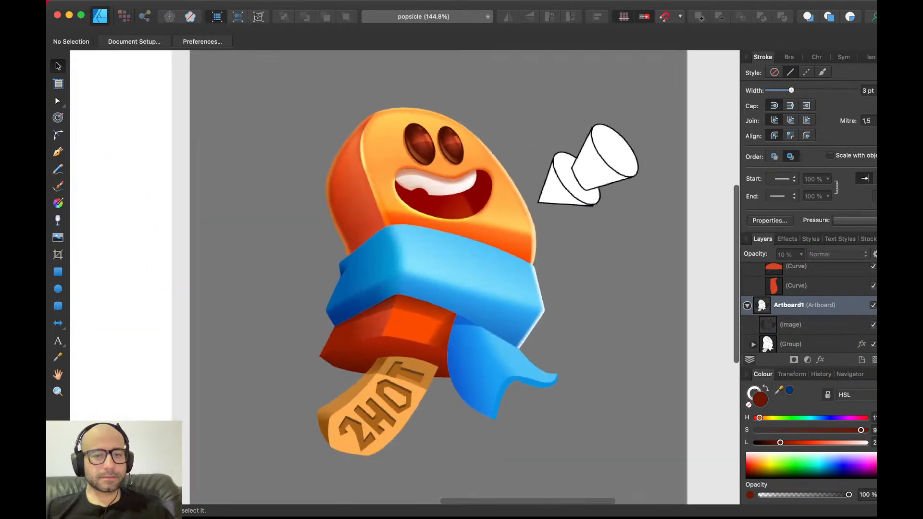
{"action": "scroll", "coordinate": [392, 248], "scroll_direction": "down", "scroll_amount": 5}
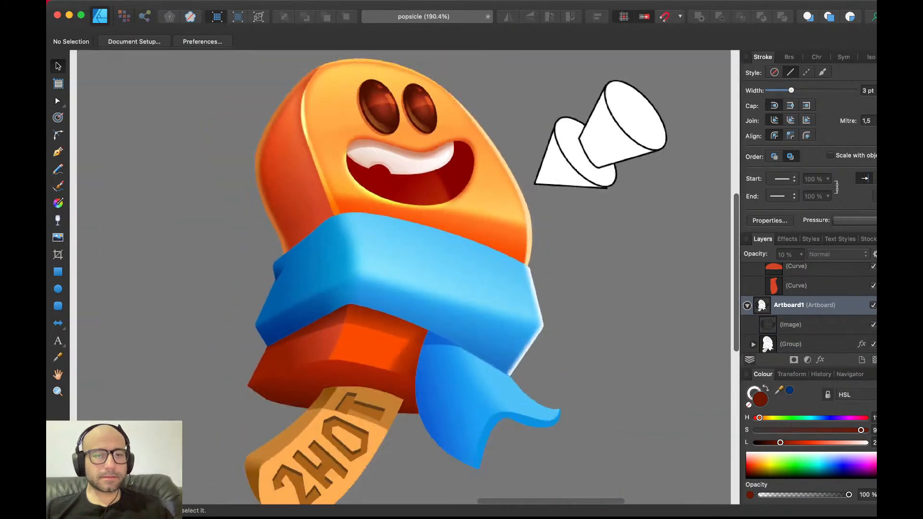
- Copy the 10% opacity sketch image and paste it over the shaded character on the grey artboard
{"action": "scroll", "coordinate": [392, 248], "scroll_direction": "left", "scroll_amount": 10}
{"action": "scroll", "coordinate": [392, 247], "scroll_direction": "up", "scroll_amount": 2}
{"action": "scroll", "coordinate": [392, 248], "scroll_direction": "up", "scroll_amount": 2}
{"action": "left_click", "coordinate": [392, 247]}
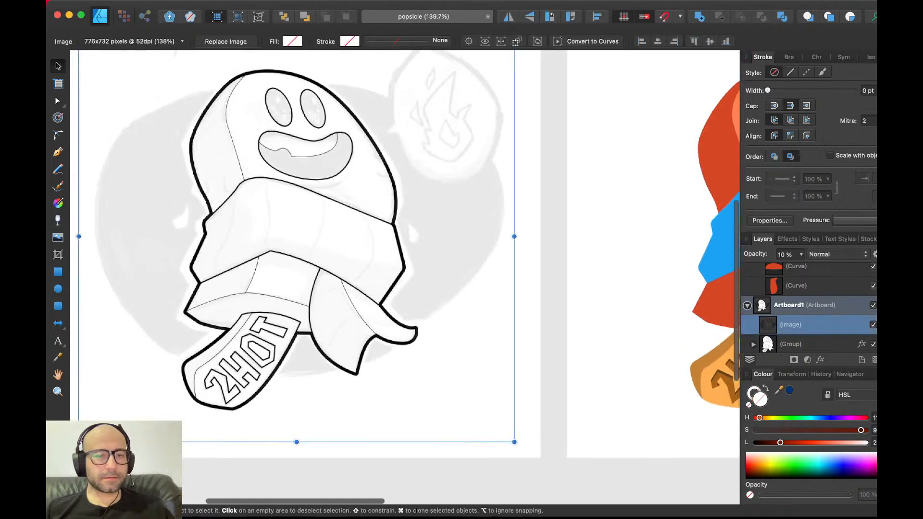
{"action": "key", "text": "super+c"}
{"action": "key", "text": "super+d"}
{"action": "scroll", "coordinate": [405, 241], "scroll_direction": "right", "scroll_amount": 10}
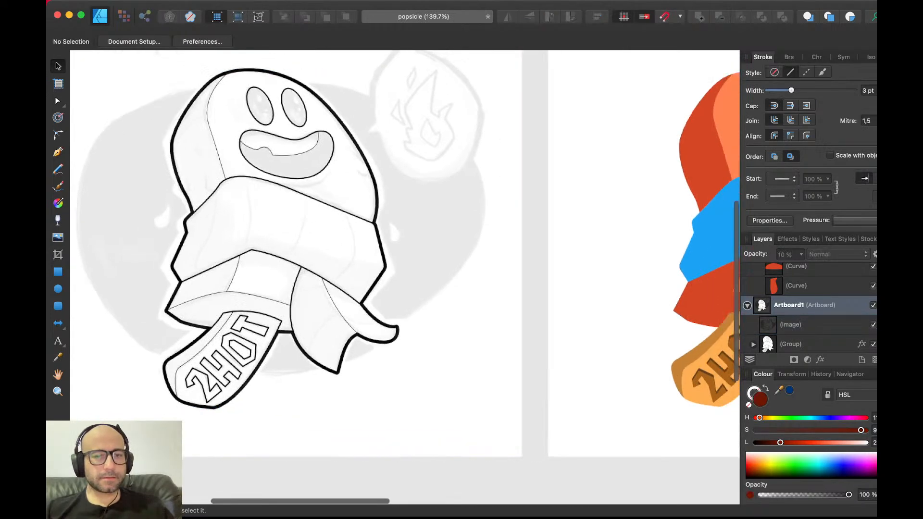
{"action": "left_click", "coordinate": [423, 235]}
{"action": "key", "text": "super+v"}
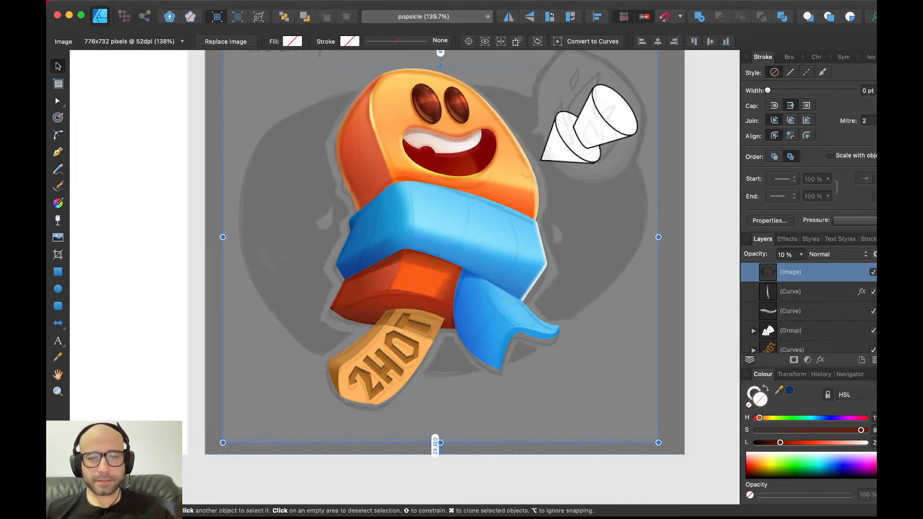
{"action": "key", "text": "super+d"}
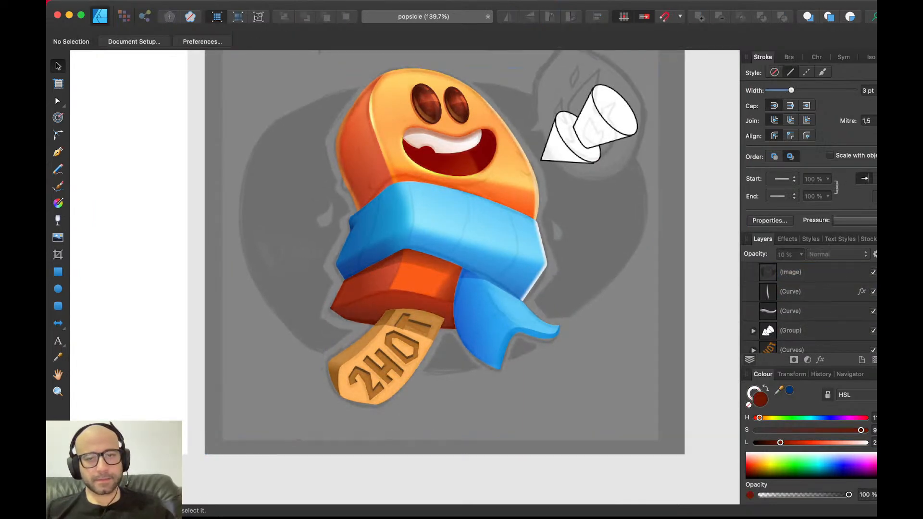
- Trace a closed Pen shape around the sketched fold section on the right half of the scarf's front band, extending past its edges
{"action": "scroll", "coordinate": [358, 214], "scroll_direction": "up", "scroll_amount": 5}
{"action": "scroll", "coordinate": [358, 214], "scroll_direction": "right", "scroll_amount": 5}
{"action": "key", "text": "p"}
{"action": "left_click", "coordinate": [511, 173]}
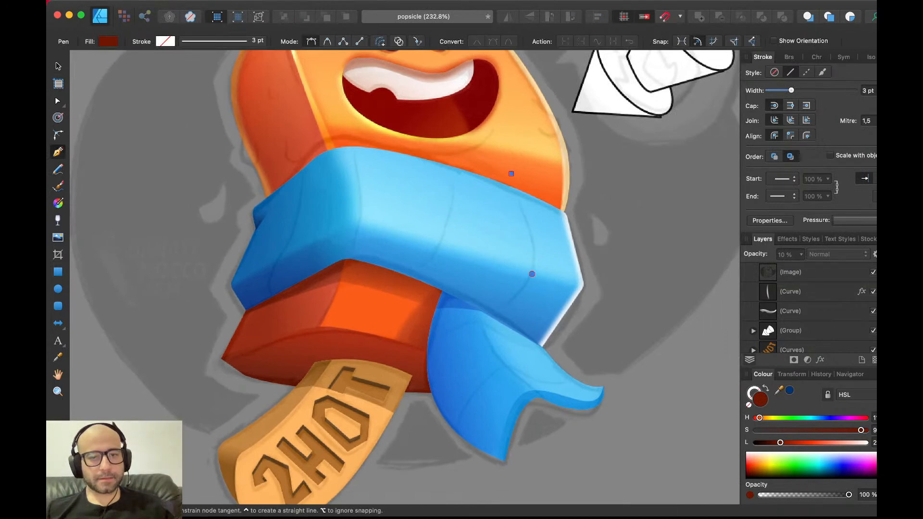
{"action": "left_click_drag", "start_coordinate": [532, 274], "coordinate": [523, 298]}
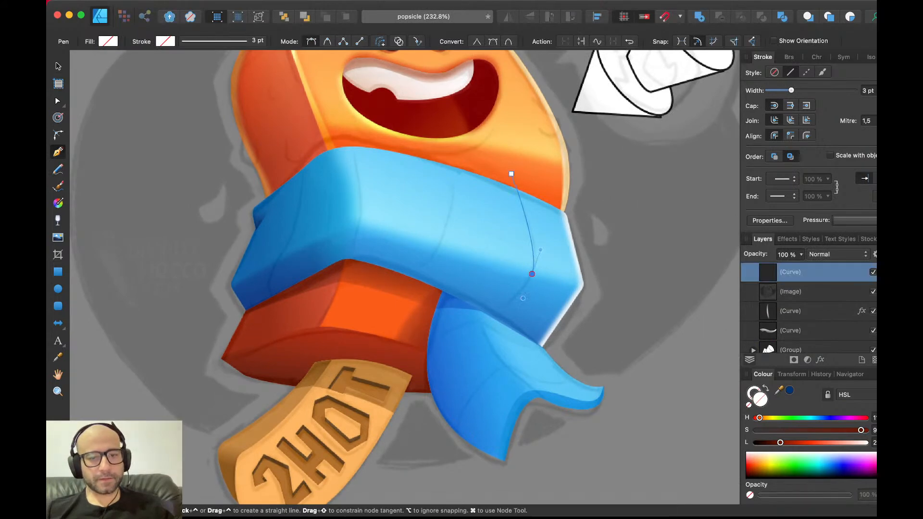
{"action": "left_click_drag", "start_coordinate": [458, 319], "coordinate": [457, 320]}
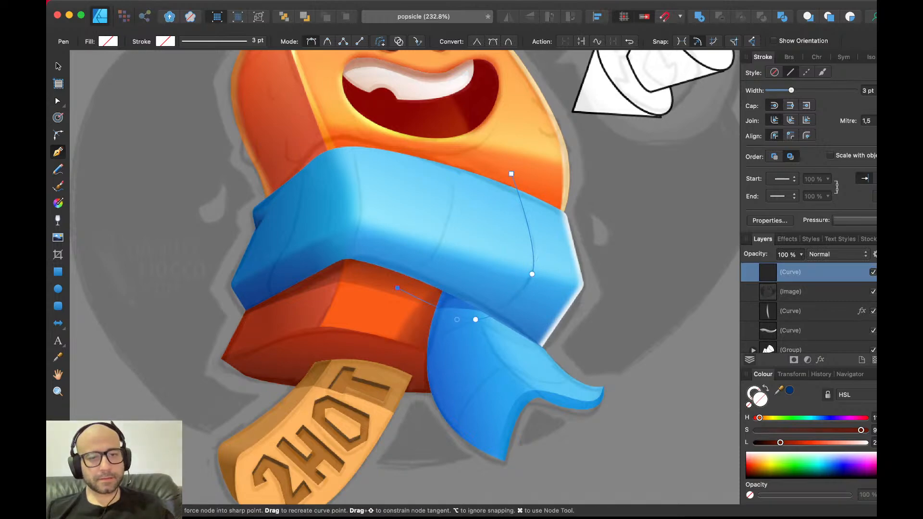
{"action": "left_click", "coordinate": [397, 289]}
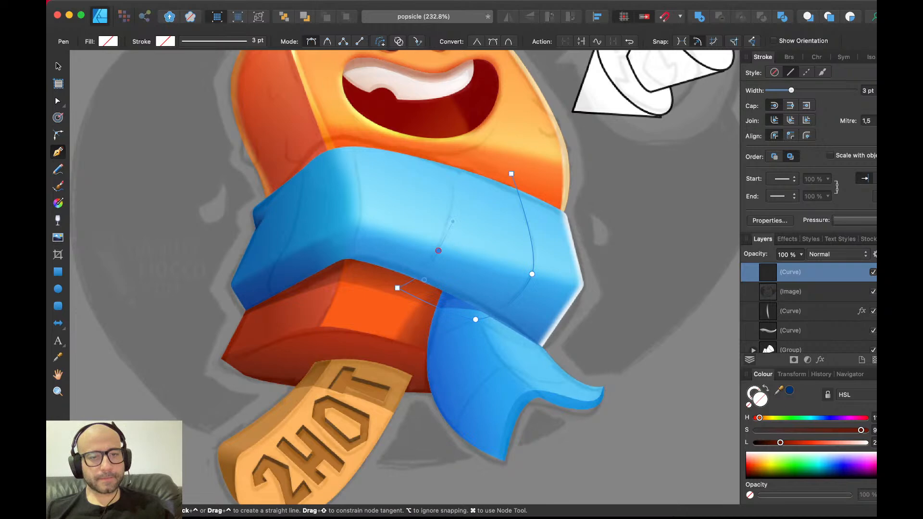
{"action": "left_click_drag", "start_coordinate": [453, 222], "coordinate": [453, 221]}
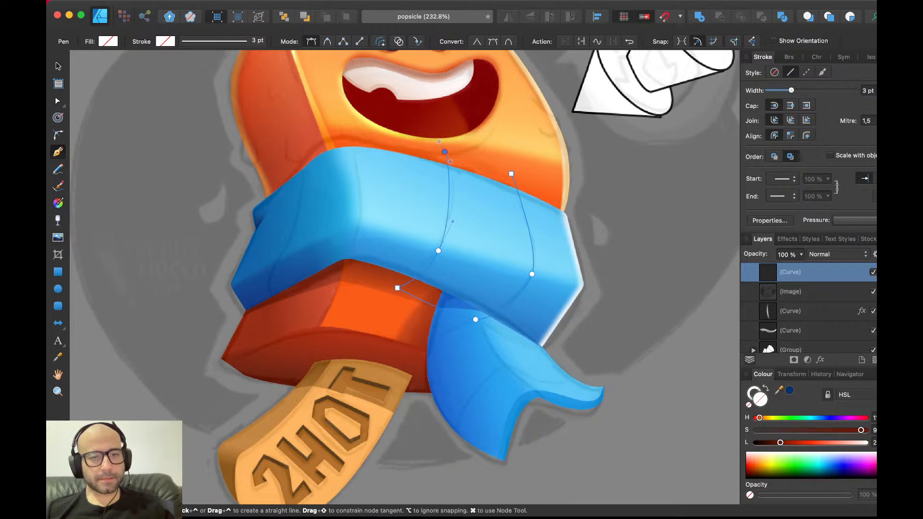
{"action": "left_click", "coordinate": [445, 152]}
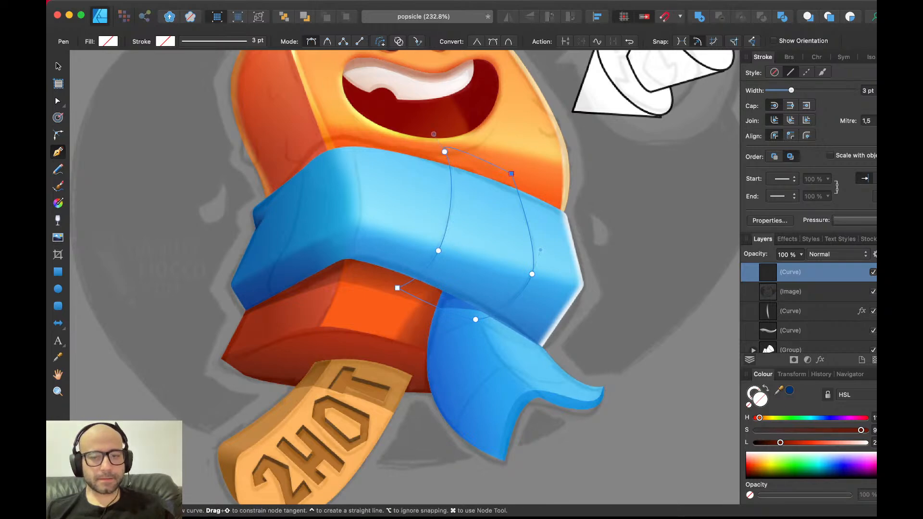
- Fill the right fold section shape with bright green and deselect it
{"action": "left_click", "coordinate": [790, 462]}
{"action": "key", "text": "v"}
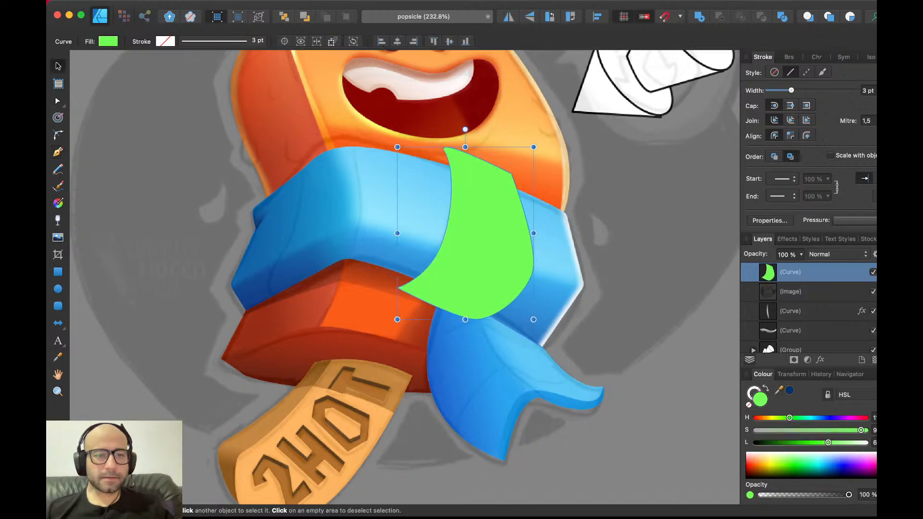
{"action": "key", "text": "super+d"}
- Trace a closed Pen shape around the fold section at the scarf band's left corner, overshooting its upper and lower edges
{"action": "scroll", "coordinate": [333, 204], "scroll_direction": "up", "scroll_amount": 3}
{"action": "key", "text": "p"}
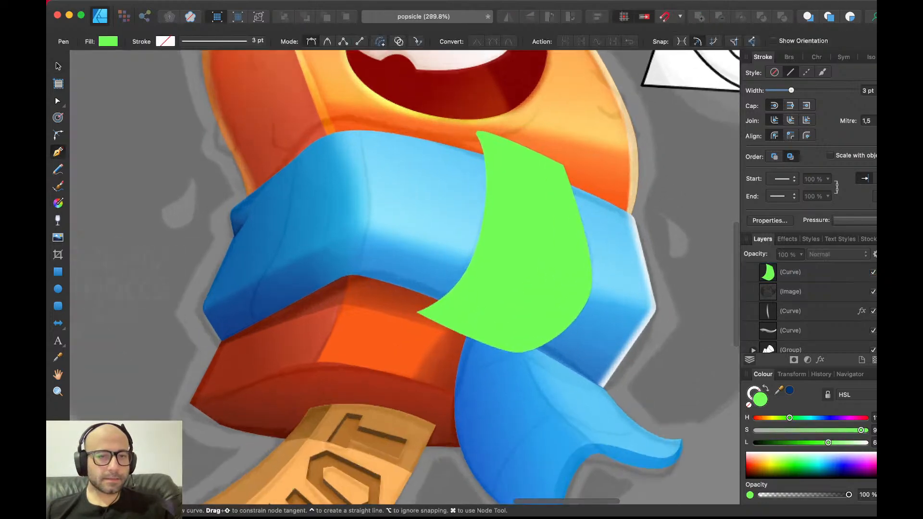
{"action": "left_click", "coordinate": [359, 107]}
{"action": "left_click_drag", "start_coordinate": [369, 199], "coordinate": [367, 229]}
{"action": "left_click_drag", "start_coordinate": [355, 288], "coordinate": [347, 316]}
{"action": "left_click", "coordinate": [260, 331]}
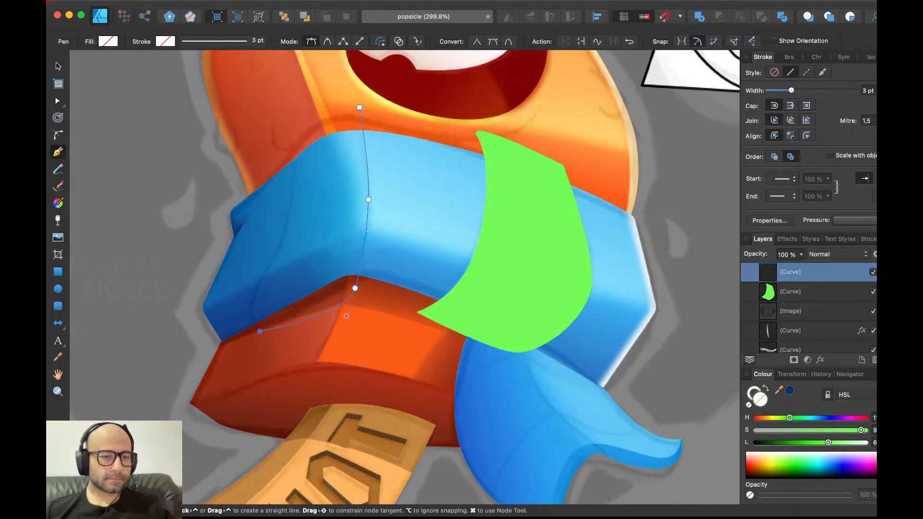
{"action": "left_click_drag", "start_coordinate": [262, 283], "coordinate": [275, 248]}
{"action": "left_click_drag", "start_coordinate": [293, 152], "coordinate": [289, 120]}
{"action": "left_click", "coordinate": [359, 107]}
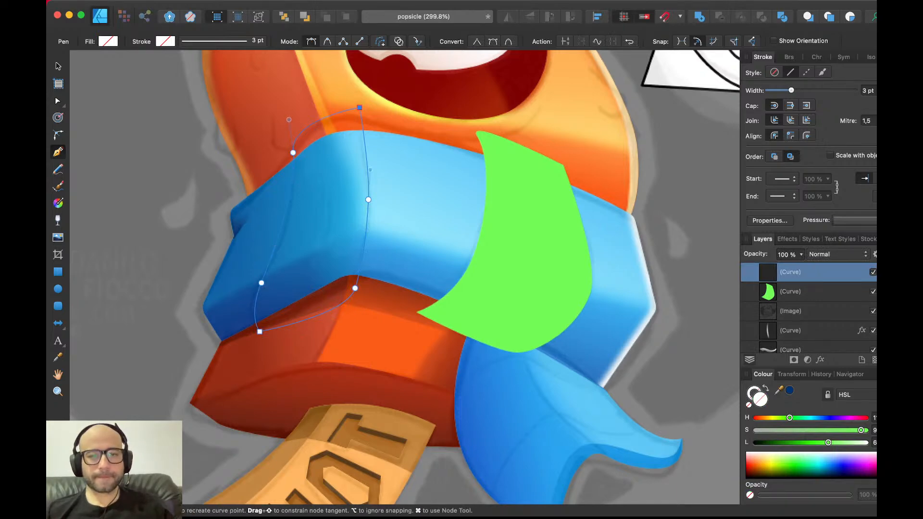
- Fill the left fold section shape with the saved dark blue at 100% opacity and deselect it
{"action": "key", "text": "v"}
{"action": "key", "text": "1"}
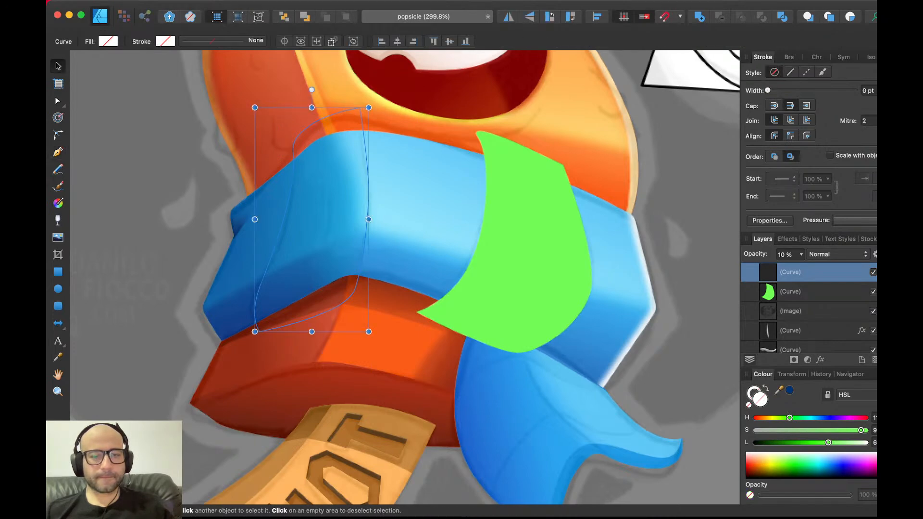
{"action": "left_click", "coordinate": [790, 390]}
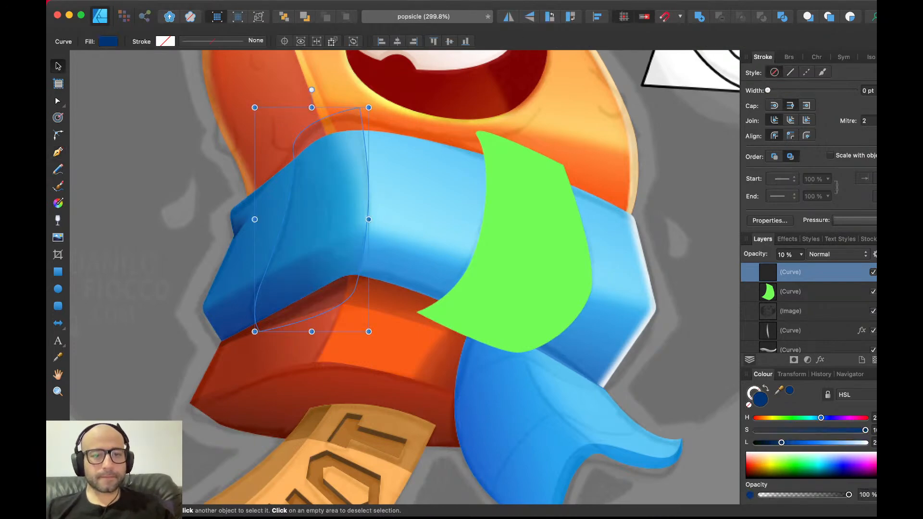
{"action": "key", "text": "0"}
{"action": "scroll", "coordinate": [549, 295], "scroll_direction": "down", "scroll_amount": 5}
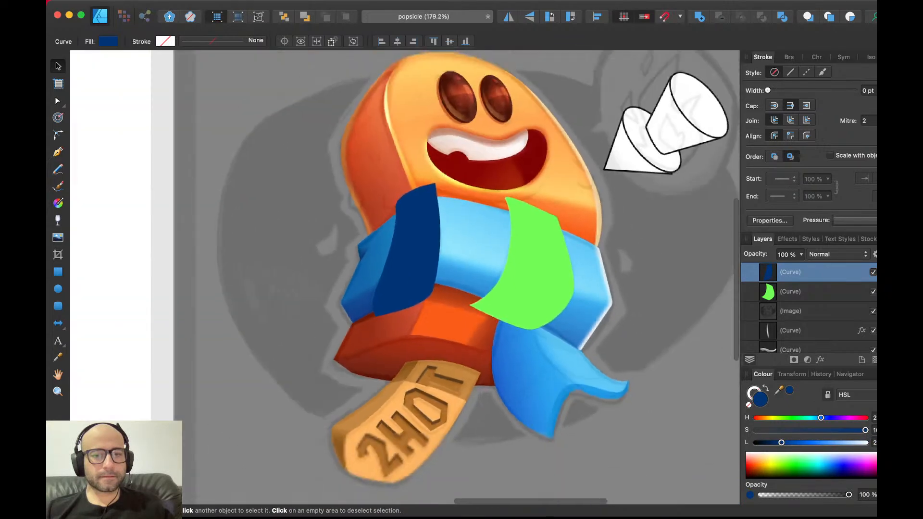
{"action": "scroll", "coordinate": [507, 409], "scroll_direction": "up", "scroll_amount": 3}
{"action": "key", "text": "super+d"}
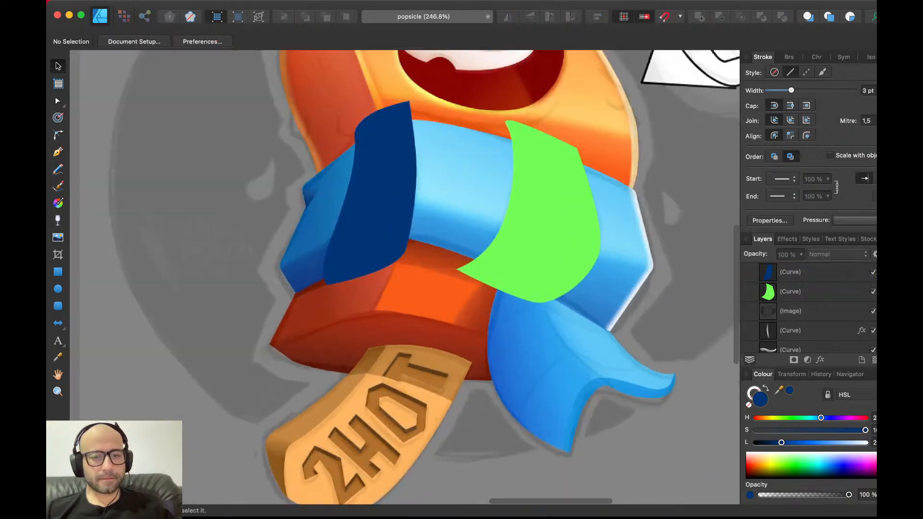
- Trace a closed Pen shape over the lower end of the scarf's hanging tail, following the sketched fold line along its upper side
{"action": "key", "text": "p"}
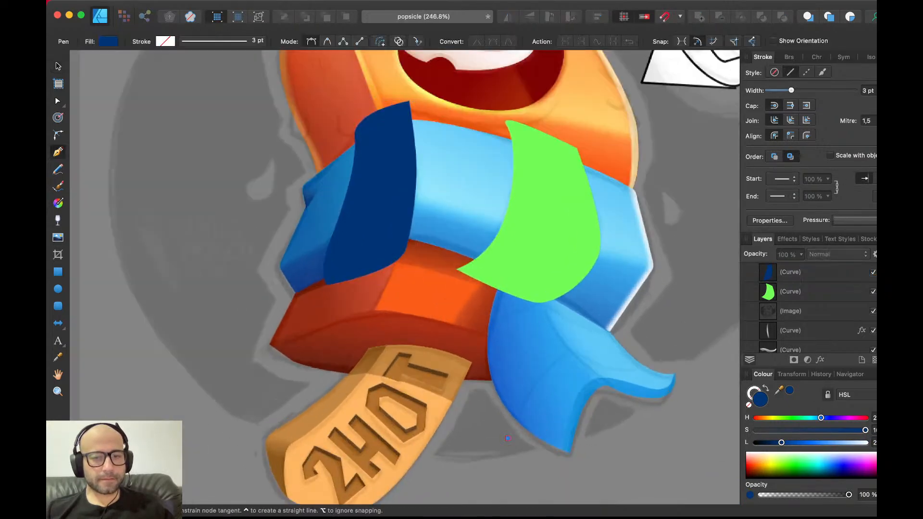
{"action": "left_click_drag", "start_coordinate": [569, 354], "coordinate": [683, 338]}
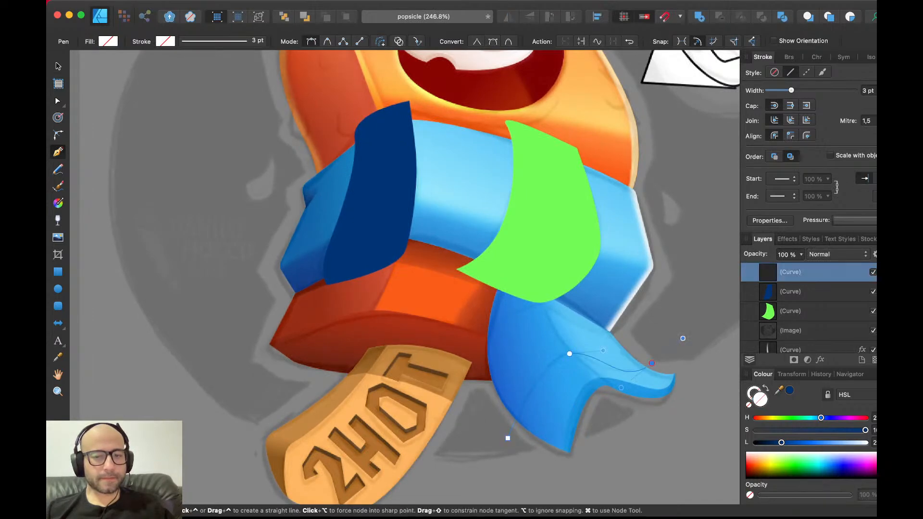
{"action": "left_click", "coordinate": [703, 369]}
{"action": "left_click", "coordinate": [668, 450]}
{"action": "left_click", "coordinate": [606, 472]}
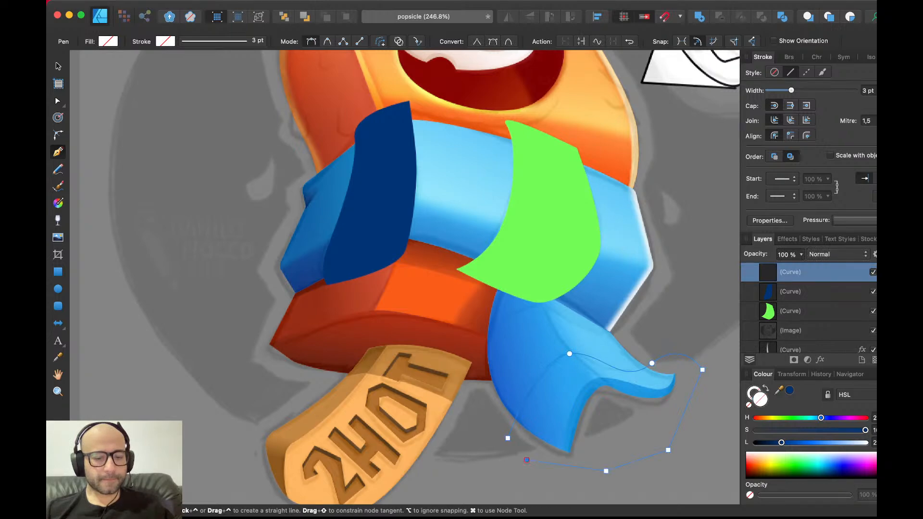
{"action": "left_click", "coordinate": [508, 438]}
- Fill the tail-end shape with lime green at 100% opacity and deselect it
{"action": "key", "text": "v"}
{"action": "key", "text": "1"}
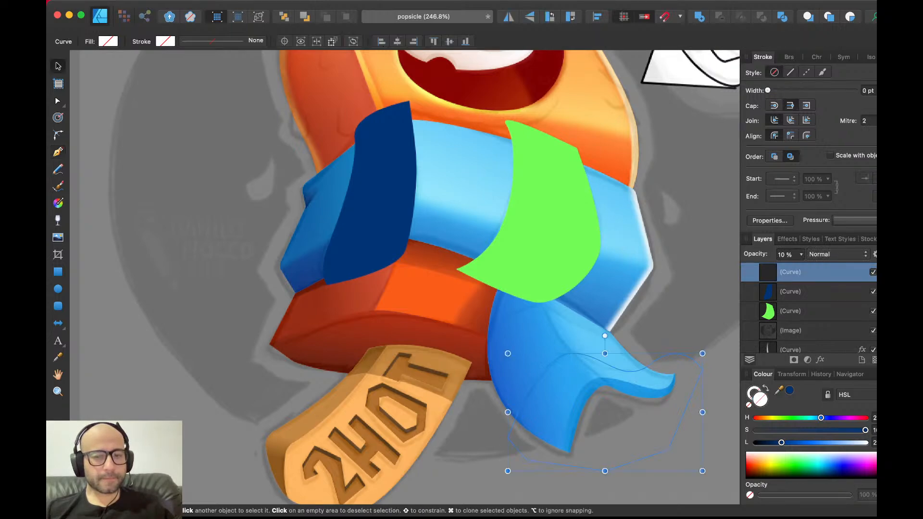
{"action": "left_click", "coordinate": [777, 464]}
{"action": "key", "text": "0"}
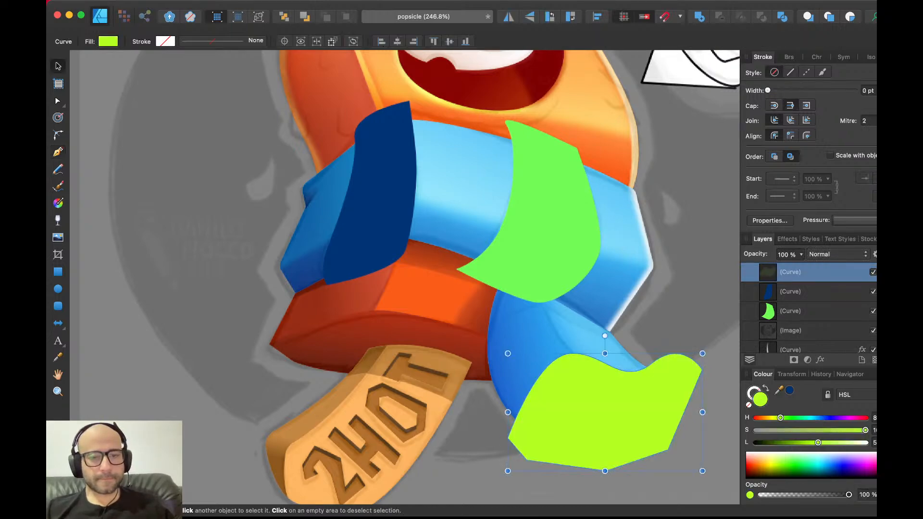
{"action": "scroll", "coordinate": [561, 324], "scroll_direction": "up", "scroll_amount": 3}
{"action": "key", "text": "super+d"}
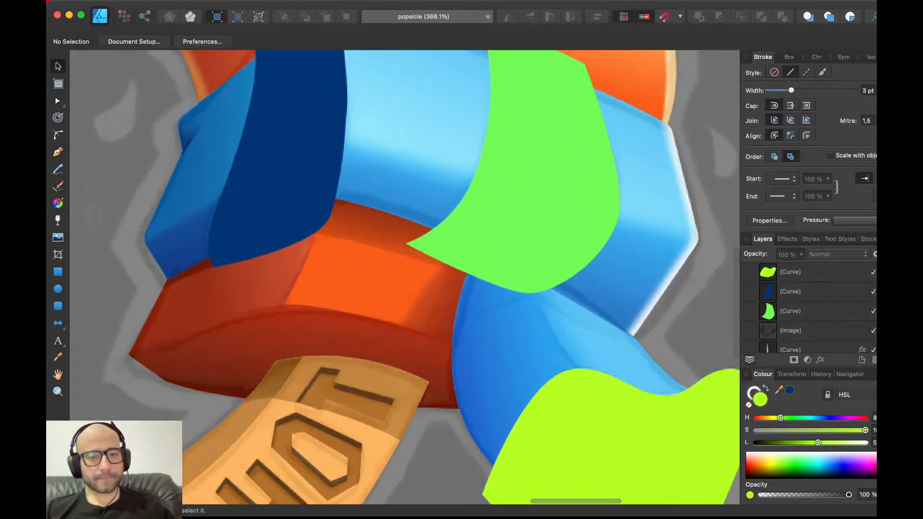
- Trace a closed Pen shape over the top of the scarf's tail, curving its lower side along the fold and overlapping the band
{"action": "key", "text": "p"}
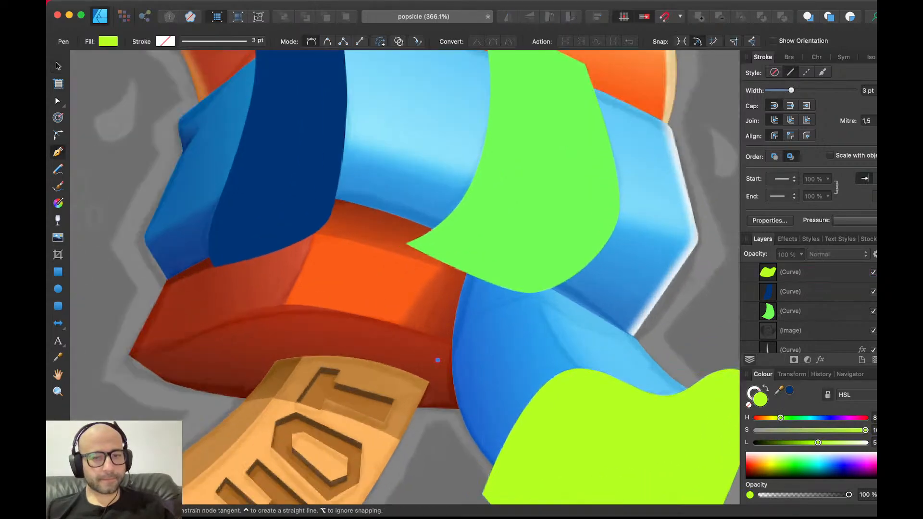
{"action": "left_click_drag", "start_coordinate": [539, 313], "coordinate": [580, 315]}
{"action": "left_click", "coordinate": [642, 341]}
{"action": "left_click_drag", "start_coordinate": [642, 341], "coordinate": [686, 325]}
{"action": "left_click", "coordinate": [631, 207]}
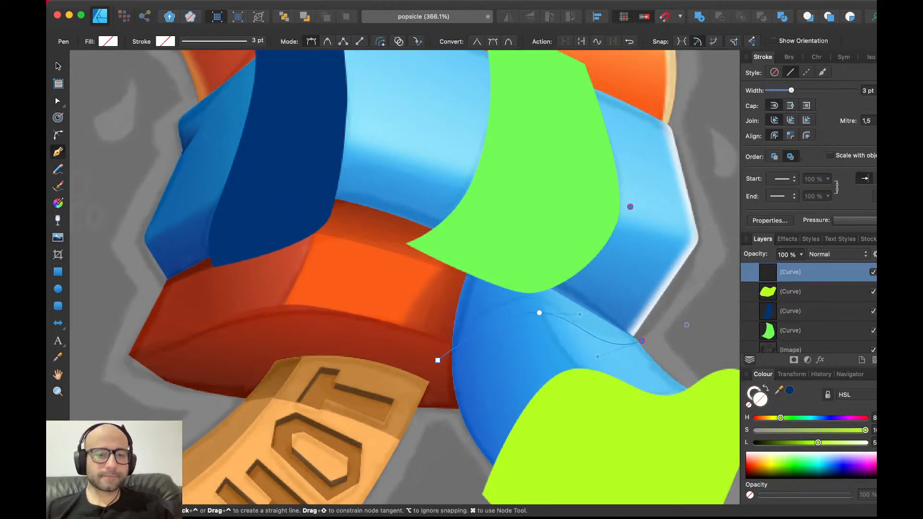
{"action": "left_click", "coordinate": [444, 188]}
{"action": "left_click", "coordinate": [413, 279]}
{"action": "left_click", "coordinate": [438, 361]}
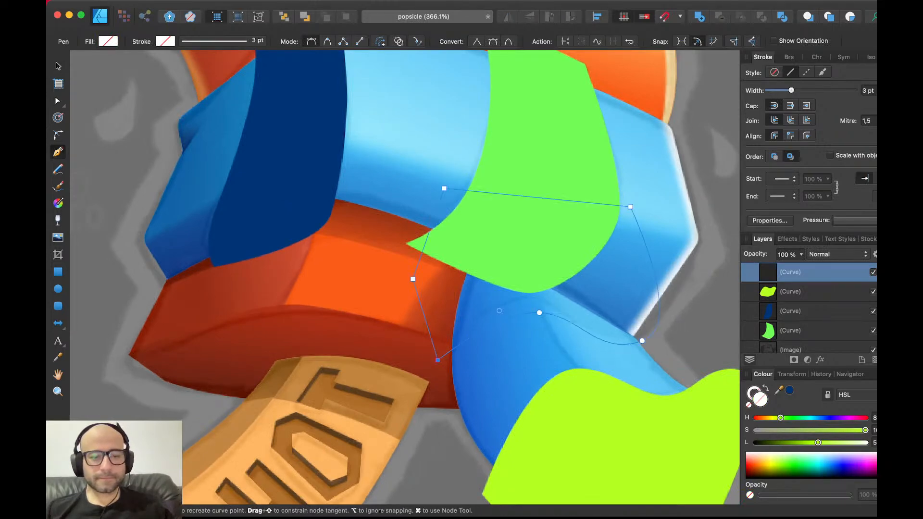
- Fill the shape over the top of the tail with pale yellow at 100% opacity
{"action": "key", "text": "v"}
{"action": "key", "text": "1"}
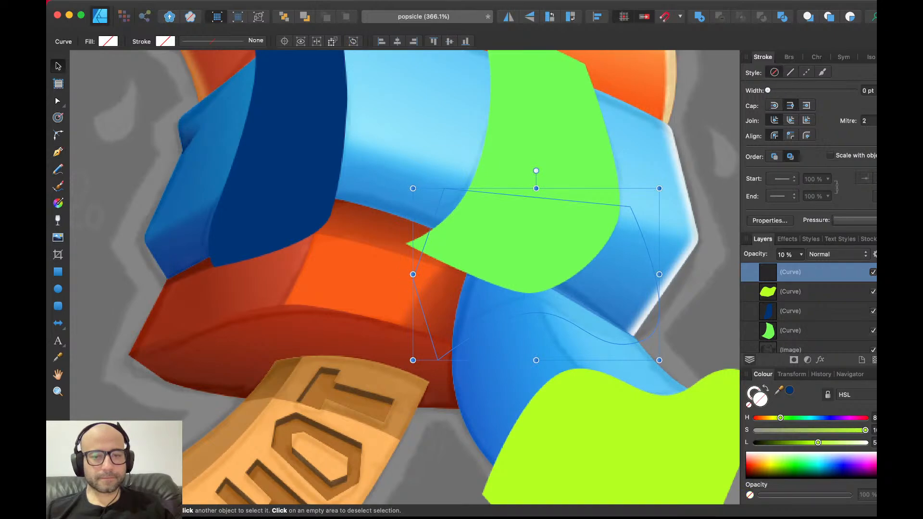
{"action": "left_click", "coordinate": [772, 457]}
{"action": "key", "text": "0"}
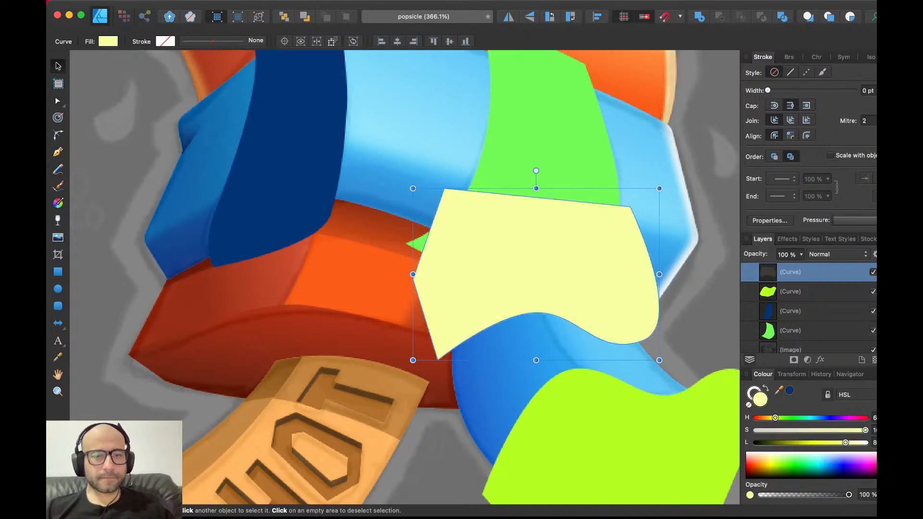
- Delete the pasted sketch image from the shaded character's artboard
{"action": "scroll", "coordinate": [624, 359], "scroll_direction": "down", "scroll_amount": 5}
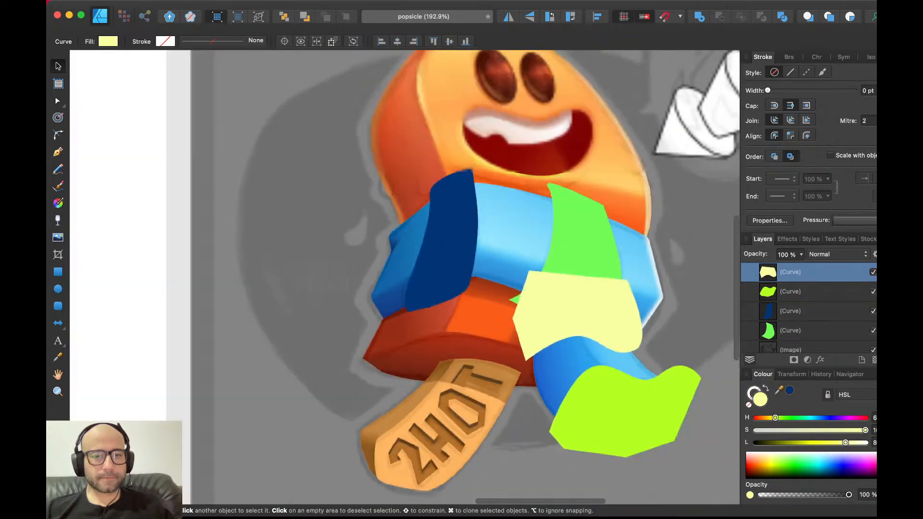
{"action": "left_click", "coordinate": [334, 242]}
{"action": "scroll", "coordinate": [334, 243], "scroll_direction": "down", "scroll_amount": 7}
{"action": "key", "text": "Delete"}
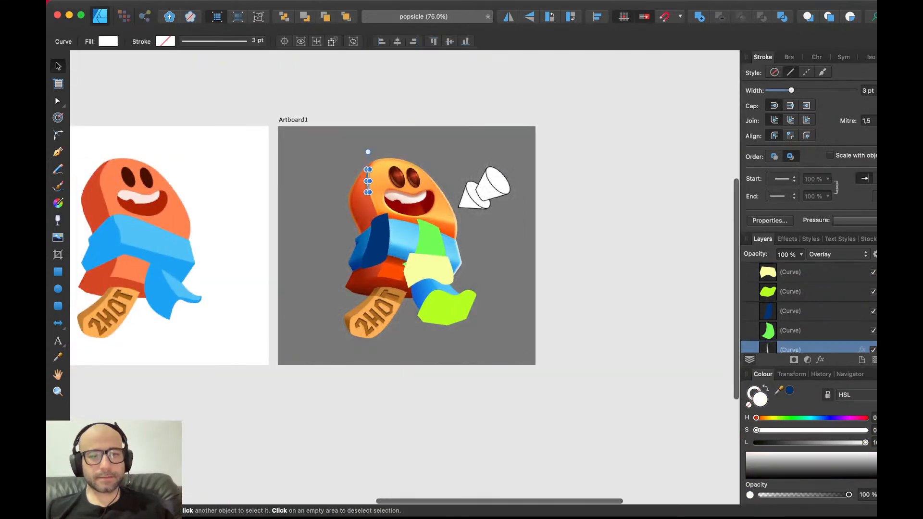
- Cut the pale yellow shape and place it inside the scarf group, behind the front band and above the tail
{"action": "scroll", "coordinate": [333, 239], "scroll_direction": "up", "scroll_amount": 5}
{"action": "scroll", "coordinate": [334, 238], "scroll_direction": "right", "scroll_amount": 2}
{"action": "scroll", "coordinate": [404, 266], "scroll_direction": "right", "scroll_amount": 1}
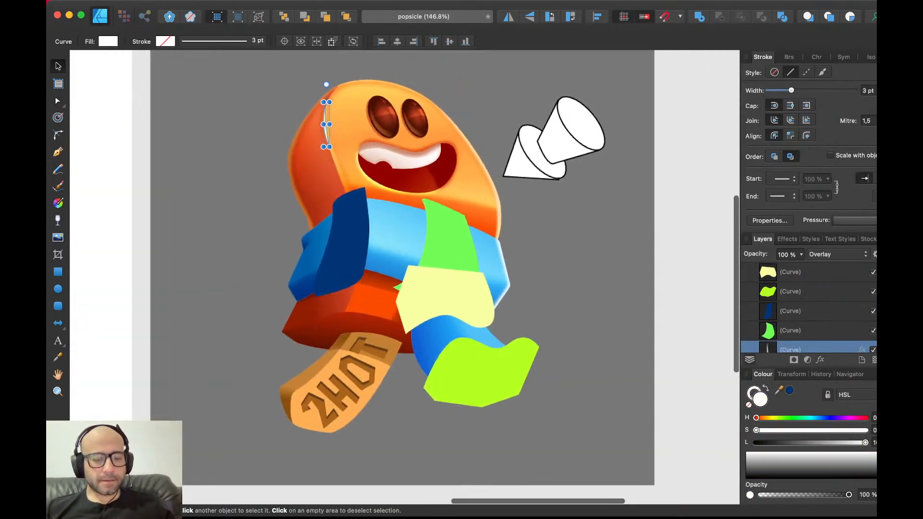
{"action": "left_click", "coordinate": [445, 295]}
{"action": "key", "text": "Delete"}
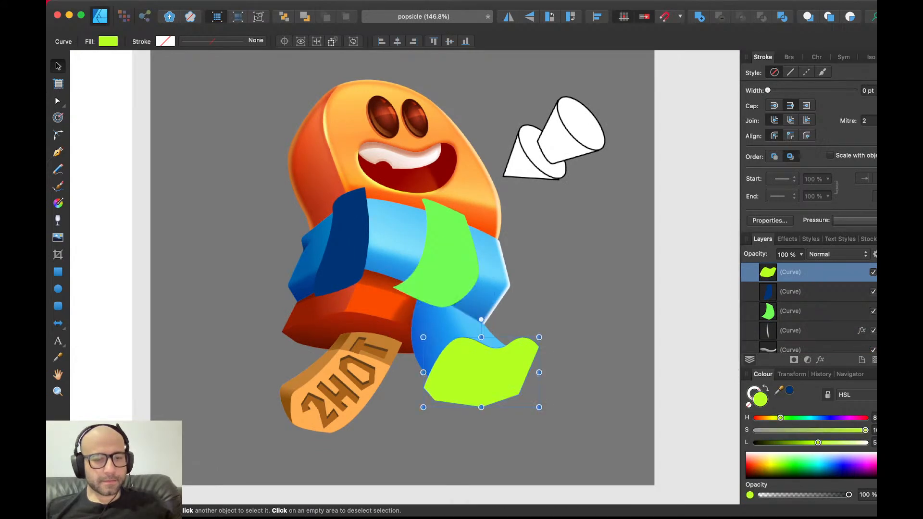
{"action": "left_click", "coordinate": [399, 243]}
{"action": "key", "text": "super+z"}
{"action": "key", "text": "super+z"}
{"action": "key", "text": "super+z"}
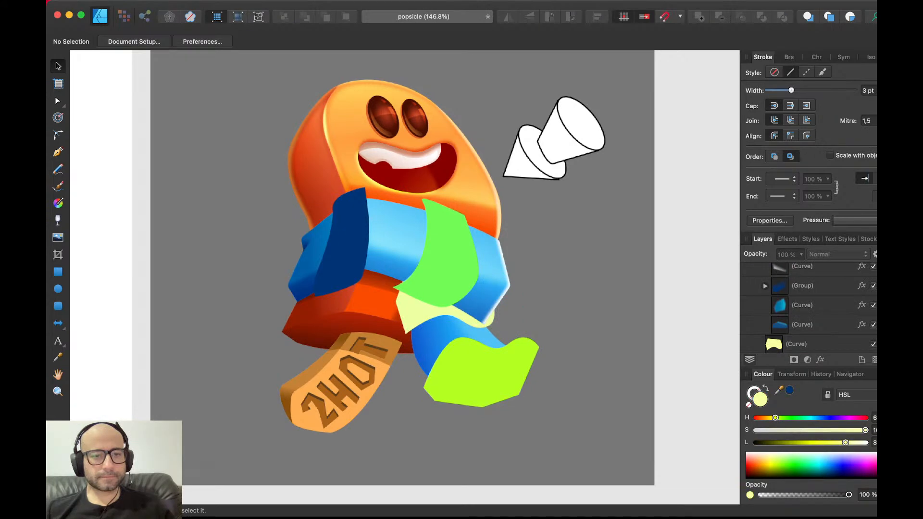
- Copy the front band curve from inside the scarf group and paste it outside the group, in front of the fold shapes
{"action": "scroll", "coordinate": [262, 320], "scroll_direction": "up", "scroll_amount": 4}
{"action": "scroll", "coordinate": [405, 278], "scroll_direction": "up", "scroll_amount": 3}
{"action": "scroll", "coordinate": [405, 278], "scroll_direction": "right", "scroll_amount": 2}
{"action": "left_click", "coordinate": [394, 272]}
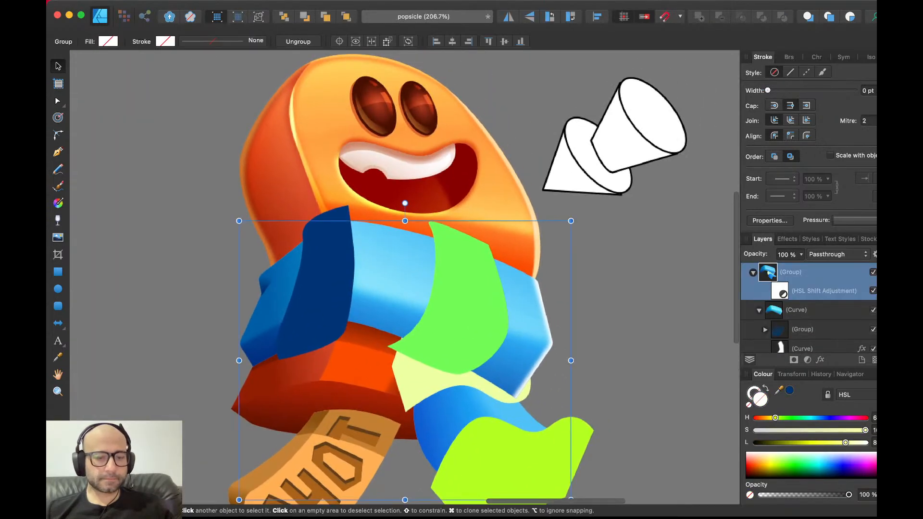
{"action": "double_click", "coordinate": [394, 272]}
{"action": "key", "text": "super+c"}
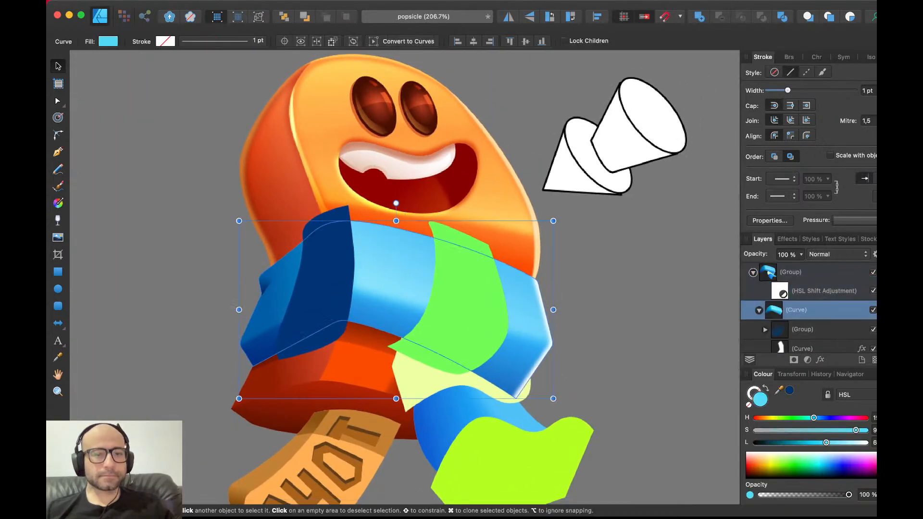
{"action": "key", "text": "super+d"}
{"action": "key", "text": "super+v"}
{"action": "left_click_drag", "start_coordinate": [395, 272], "coordinate": [395, 272]}
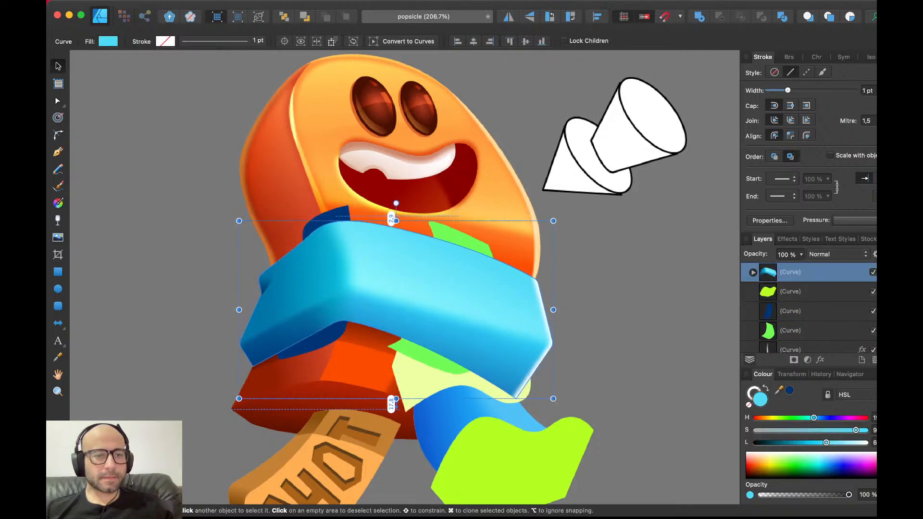
- Merge the two scarf section shapes over the front band into one curve and intersect it with the pasted front band copy
{"action": "left_click", "coordinate": [324, 339]}
{"action": "left_click", "coordinate": [428, 359], "text": "shift"}
{"action": "left_click_drag", "start_coordinate": [428, 359], "coordinate": [428, 359]}
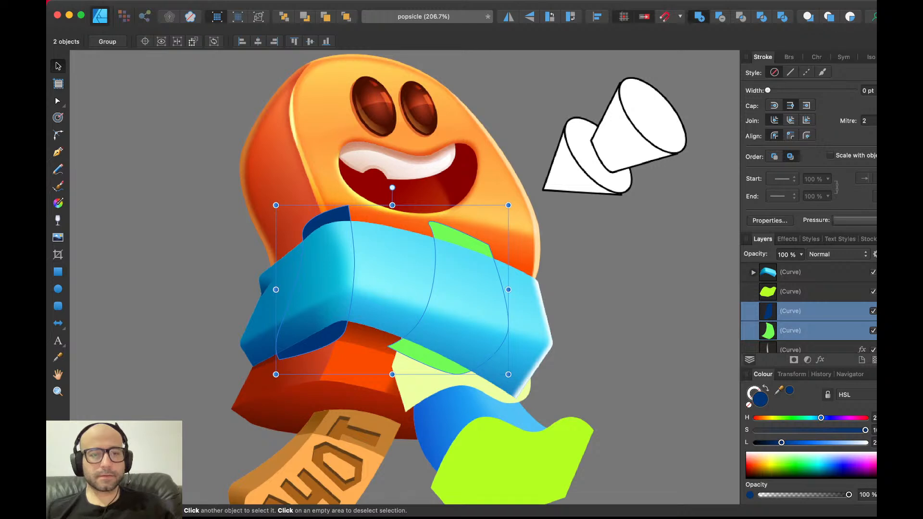
{"action": "left_click", "coordinate": [699, 17]}
{"action": "left_click", "coordinate": [395, 283], "text": "shift"}
{"action": "left_click_drag", "start_coordinate": [394, 284], "coordinate": [394, 284]}
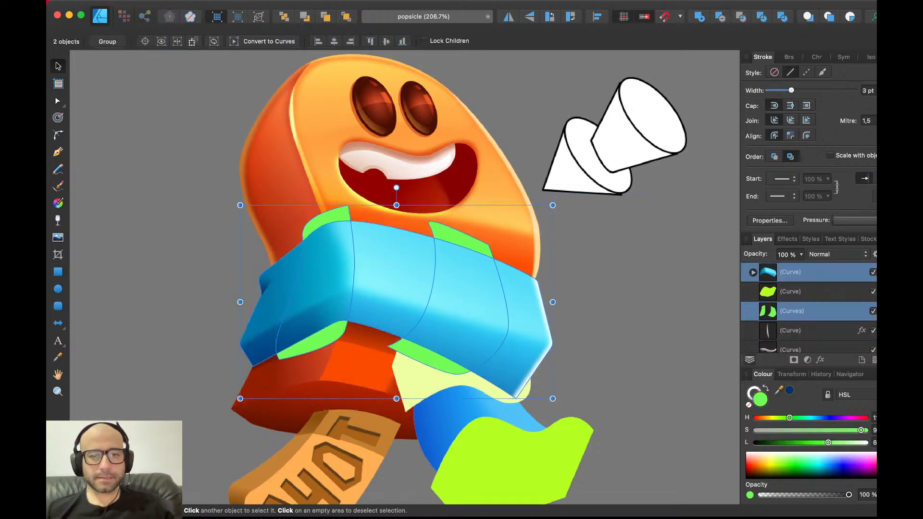
{"action": "left_click", "coordinate": [741, 17]}
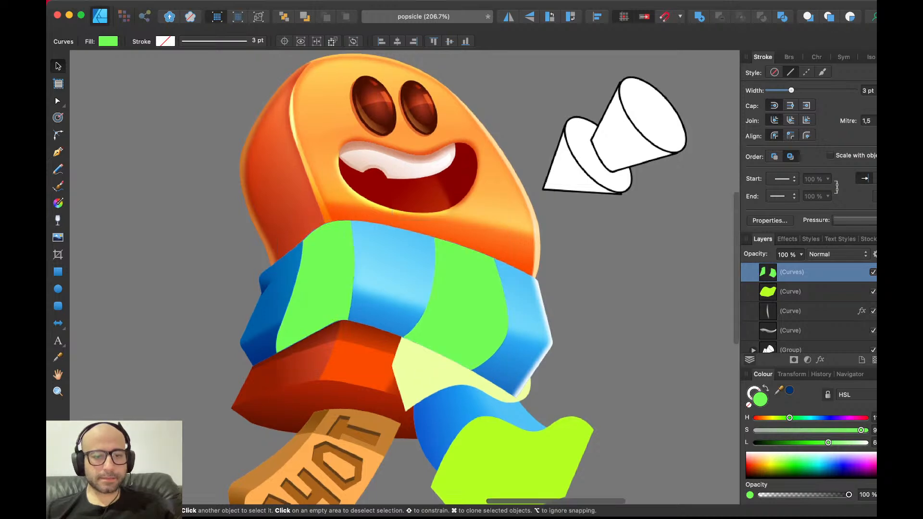
- Copy the tail curve from inside the scarf group and paste it outside the group, in front of the fold shapes
{"action": "left_click_drag", "start_coordinate": [455, 418], "coordinate": [456, 344]}
{"action": "left_click", "coordinate": [456, 344]}
{"action": "double_click", "coordinate": [455, 343]}
{"action": "key", "text": "super+c"}
{"action": "key", "text": "super+d"}
{"action": "key", "text": "super+v"}
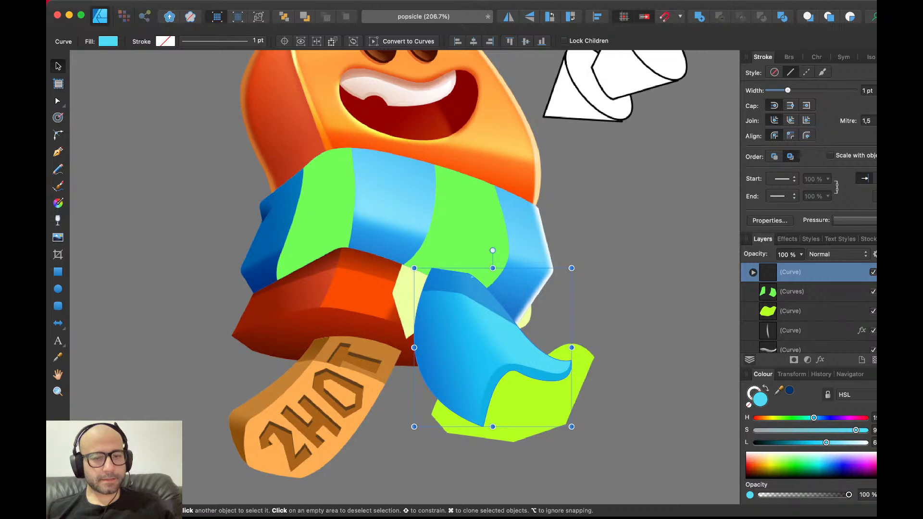
- Cut the pale yellow shape out of the scarf group and paste it outside, in front of the tail copy
{"action": "left_click", "coordinate": [538, 407]}
{"action": "left_click", "coordinate": [524, 258], "text": "shift"}
{"action": "left_click", "coordinate": [524, 258], "text": "shift"}
{"action": "left_click", "coordinate": [525, 257], "text": "shift"}
{"action": "left_click", "coordinate": [560, 317]}
{"action": "double_click", "coordinate": [525, 319]}
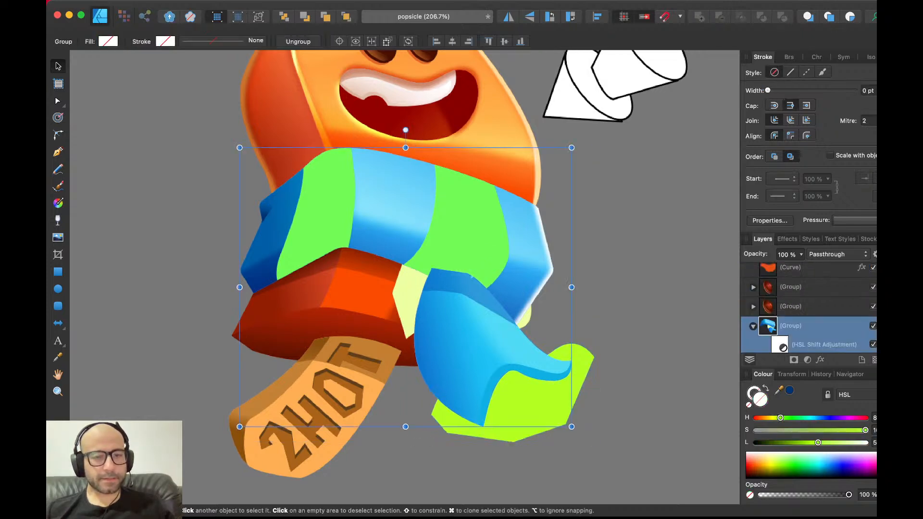
{"action": "key", "text": "Delete"}
{"action": "key", "text": "super+v"}
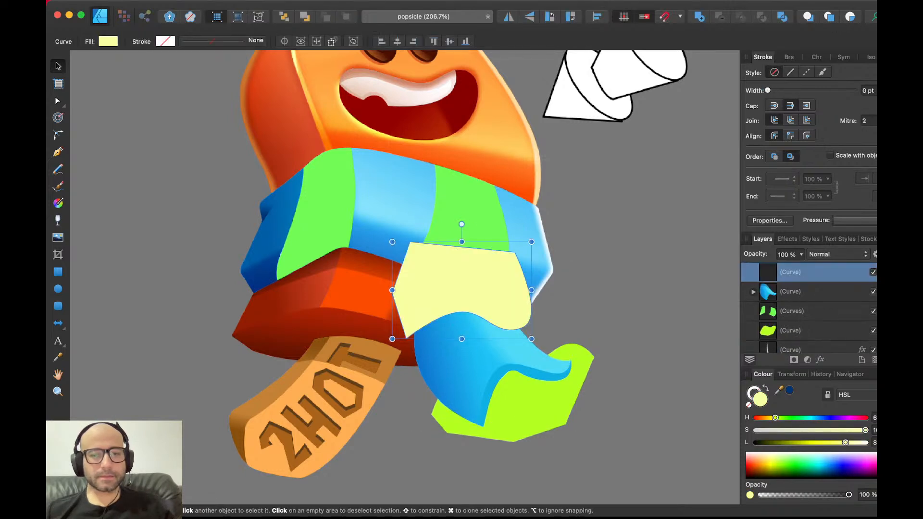
- Merge the pale yellow and lime shapes into one curve and intersect it with the pasted tail copy
{"action": "left_click", "coordinate": [537, 407], "text": "shift"}
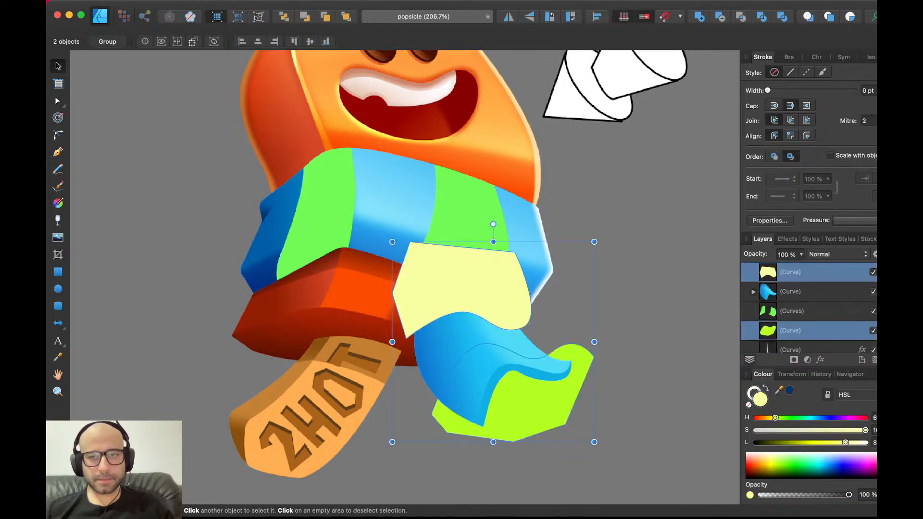
{"action": "key", "text": "alt+super+a"}
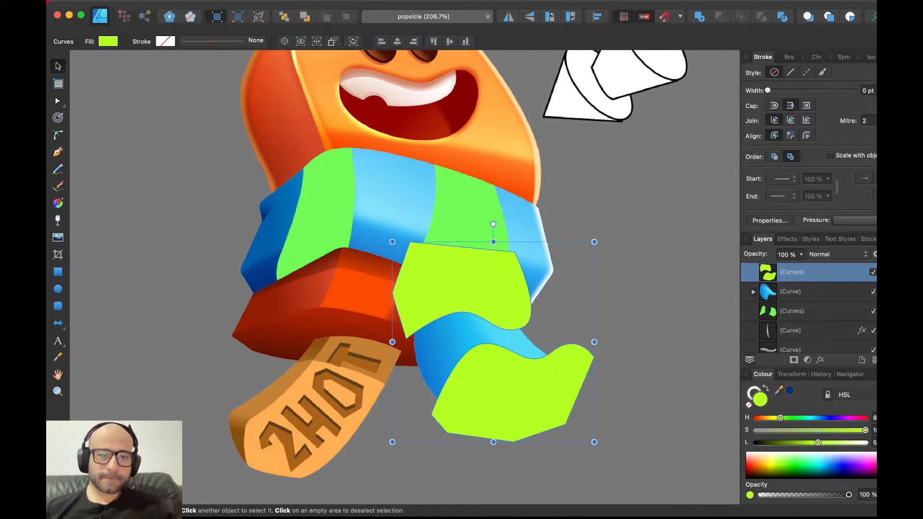
{"action": "left_click", "coordinate": [464, 339], "text": "shift"}
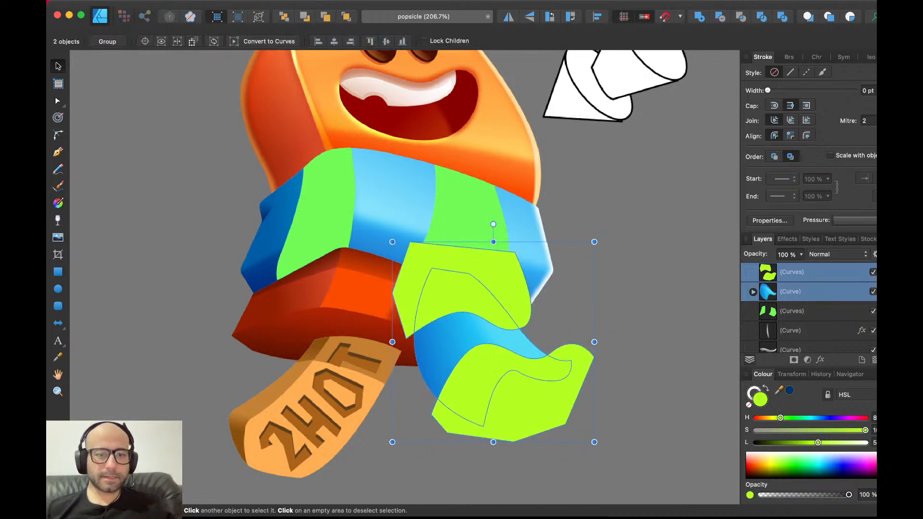
{"action": "left_click", "coordinate": [720, 16]}
{"action": "key", "text": "super+z"}
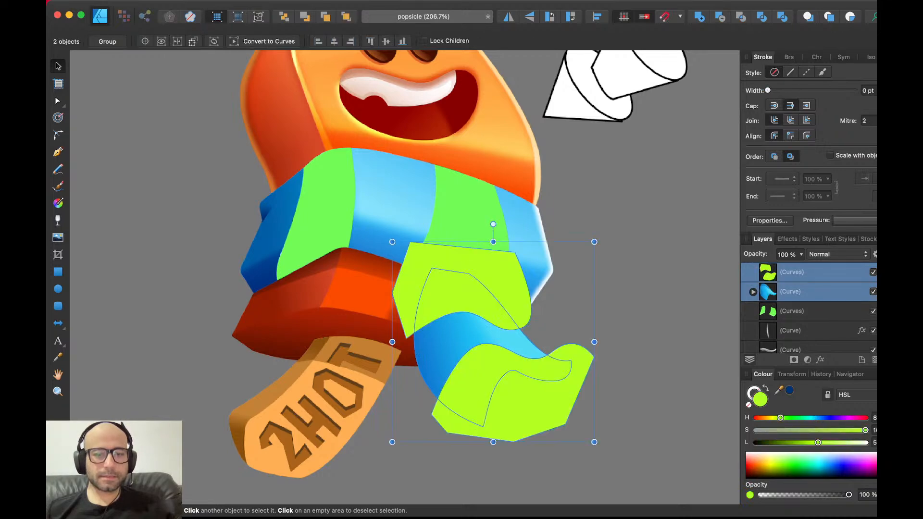
{"action": "left_click", "coordinate": [741, 17]}
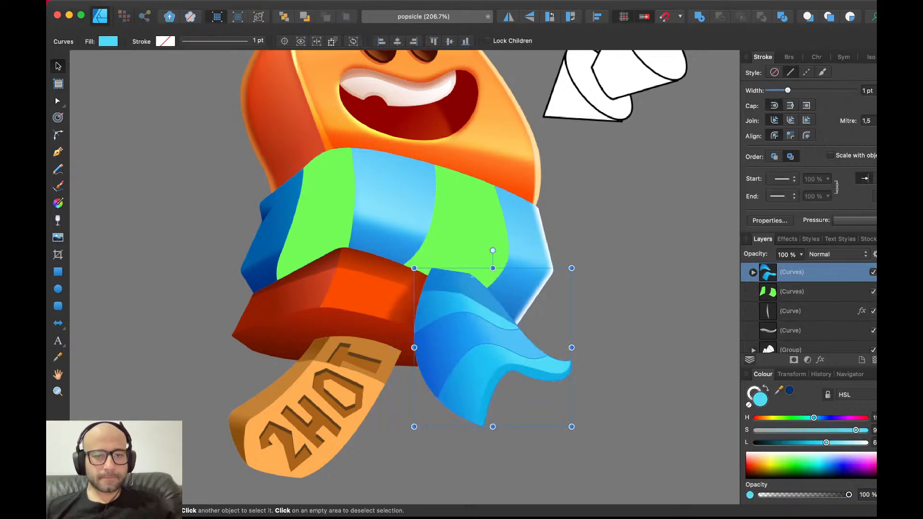
- Fill both the front band sections and the tail sections with the saved dark blue
{"action": "left_click", "coordinate": [464, 226], "text": "shift"}
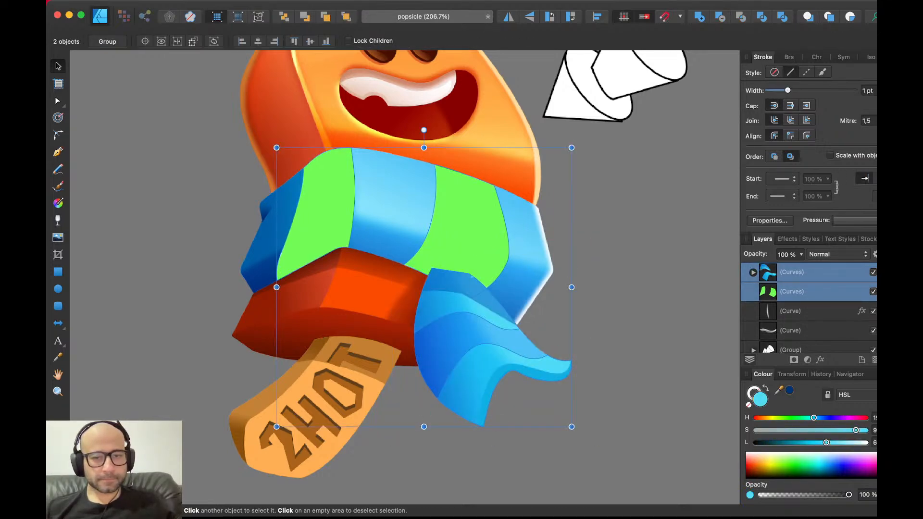
{"action": "left_click", "coordinate": [790, 391]}
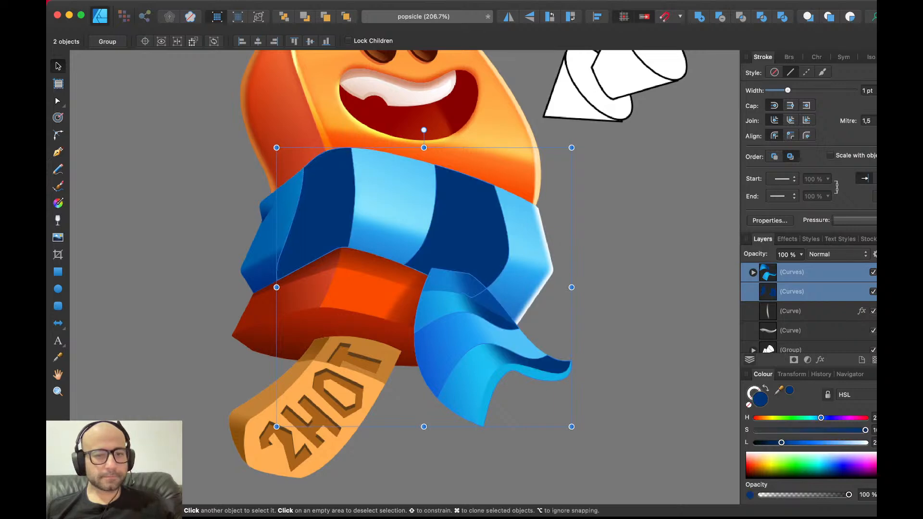
{"action": "left_click_drag", "start_coordinate": [453, 254], "coordinate": [568, 279]}
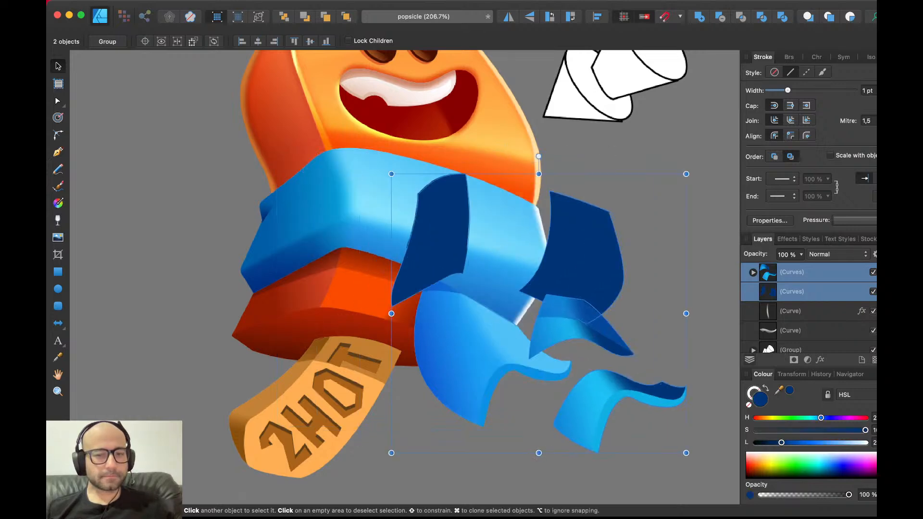
{"action": "key", "text": "super+z"}
- Delete the shading curves nested inside the tail sections so only the flat dark blue fill remains
{"action": "left_click", "coordinate": [620, 337]}
{"action": "double_click", "coordinate": [496, 383]}
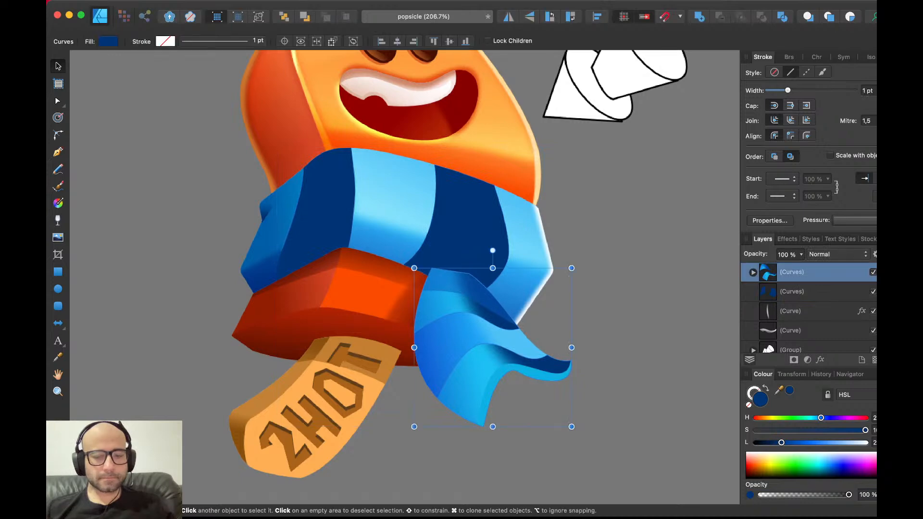
{"action": "key", "text": "Delete"}
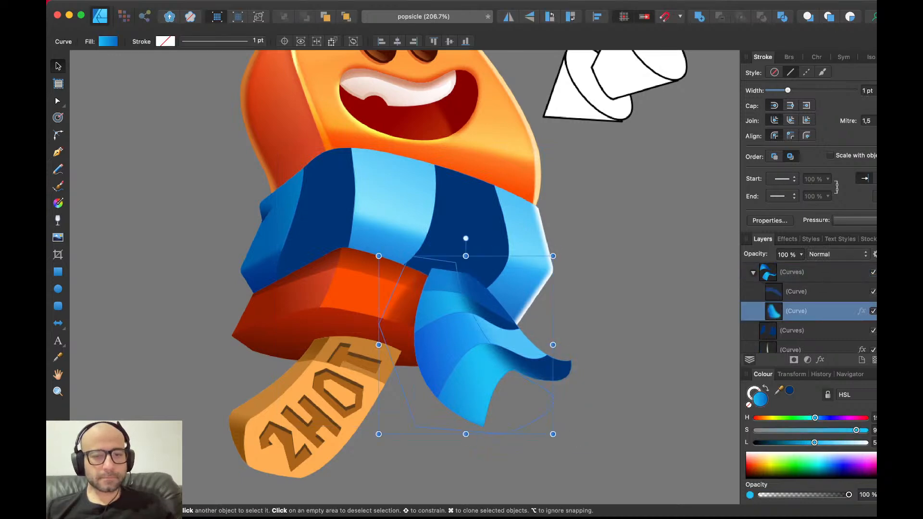
{"action": "key", "text": "Delete"}
{"action": "left_click", "coordinate": [621, 337]}
{"action": "left_click", "coordinate": [490, 371]}
{"action": "left_click_drag", "start_coordinate": [491, 370], "coordinate": [571, 434]}
{"action": "key", "text": "super+z"}
{"action": "double_click", "coordinate": [461, 287]}
{"action": "key", "text": "Delete"}
{"action": "left_click", "coordinate": [621, 337]}
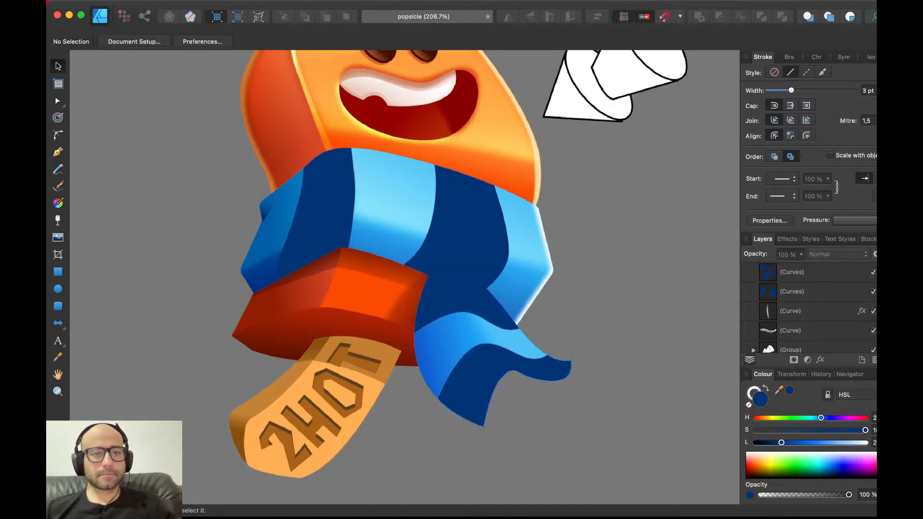
- Set the front band's dark blue sections to the Multiply blend mode at 50% opacity
{"action": "scroll", "coordinate": [403, 277], "scroll_direction": "up", "scroll_amount": 3}
{"action": "left_click", "coordinate": [428, 289]}
{"action": "key", "text": "a"}
{"action": "key", "text": "v"}
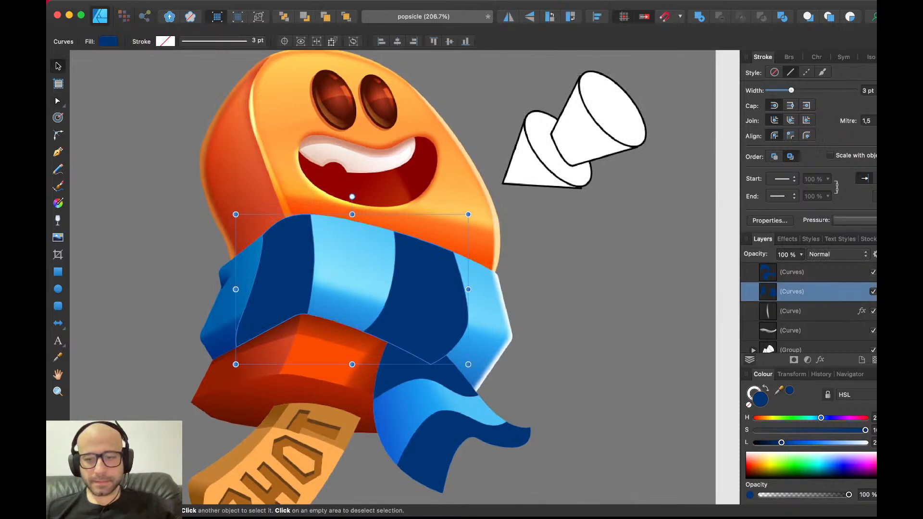
{"action": "left_click", "coordinate": [874, 291]}
{"action": "left_click", "coordinate": [873, 291]}
{"action": "left_click", "coordinate": [873, 292]}
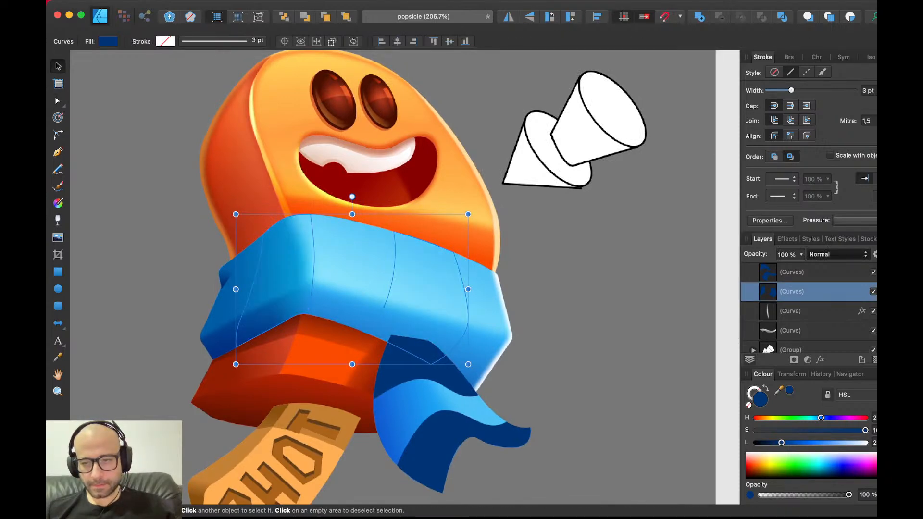
{"action": "left_click", "coordinate": [823, 281]}
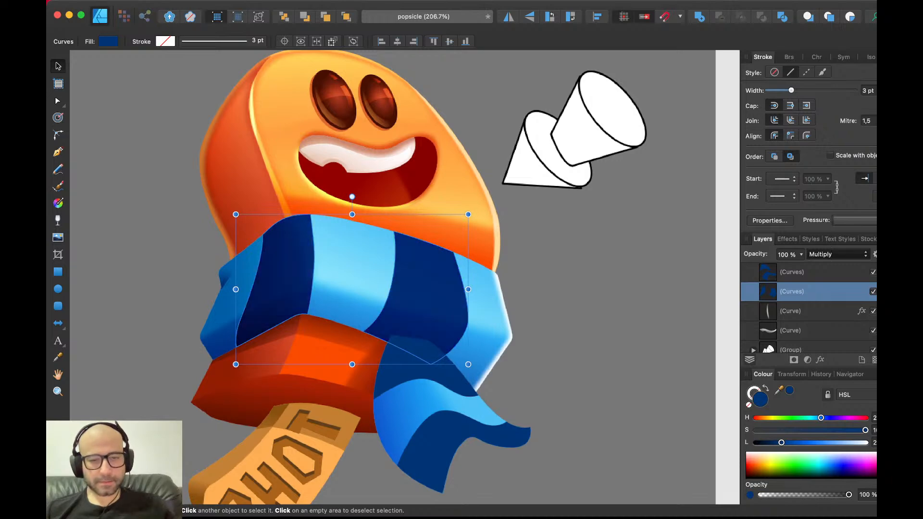
{"action": "key", "text": "4"}
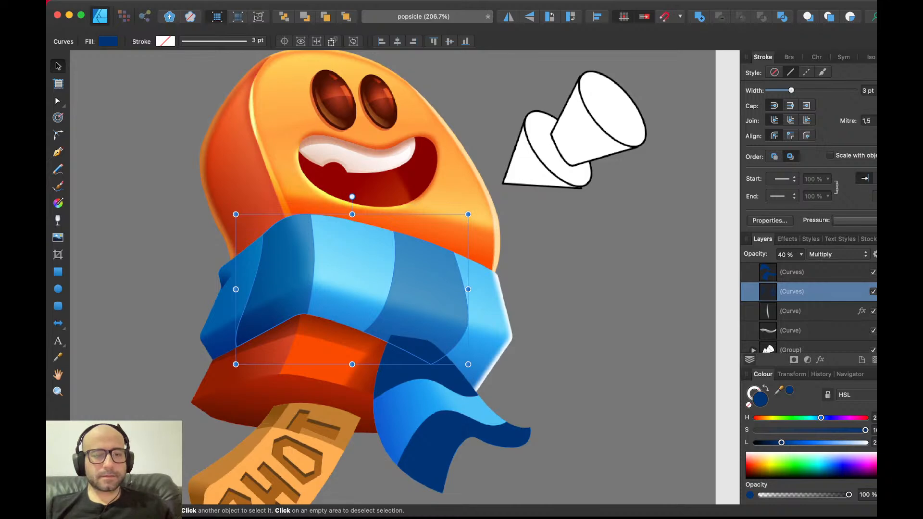
{"action": "key", "text": "8"}
{"action": "key", "text": "5"}
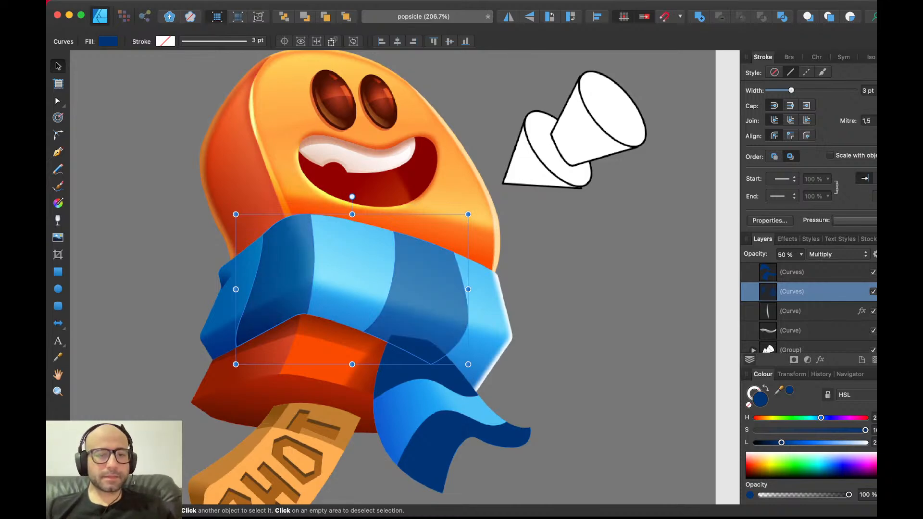
- Copy the front band sections' style onto the tail's dark blue sections
{"action": "left_click", "coordinate": [414, 365]}
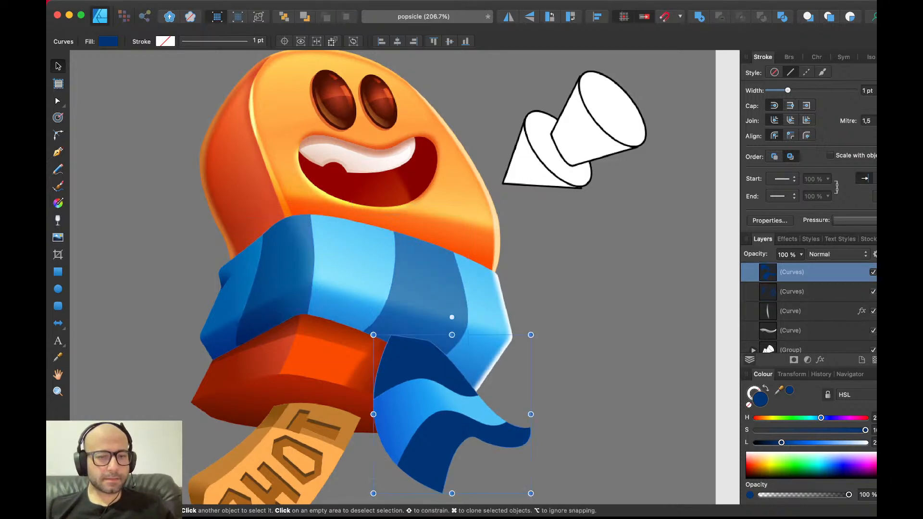
{"action": "left_click", "coordinate": [792, 292]}
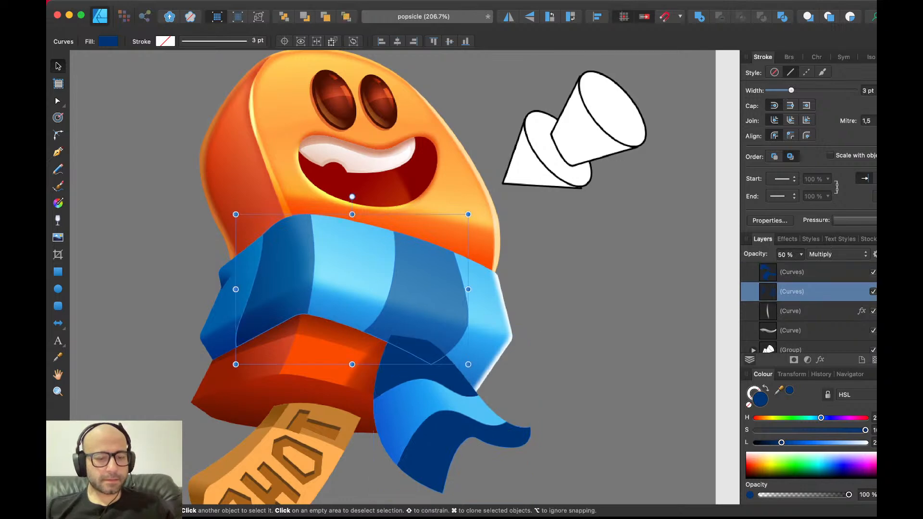
{"action": "left_click", "coordinate": [800, 273]}
{"action": "key", "text": "super+shift+v"}
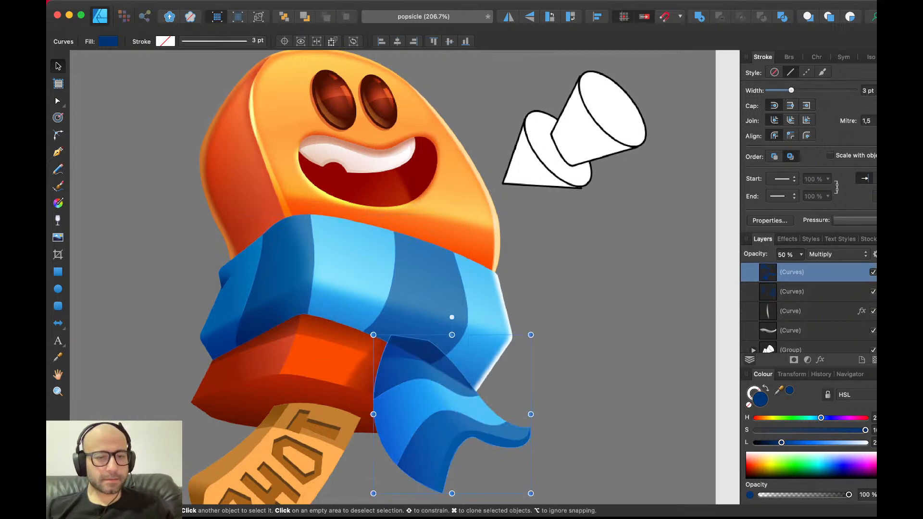
- Cut the tail's dark sections and paste them inside the tail curve within the scarf group
{"action": "key", "text": "super+x"}
{"action": "left_click", "coordinate": [428, 404]}
{"action": "double_click", "coordinate": [428, 404]}
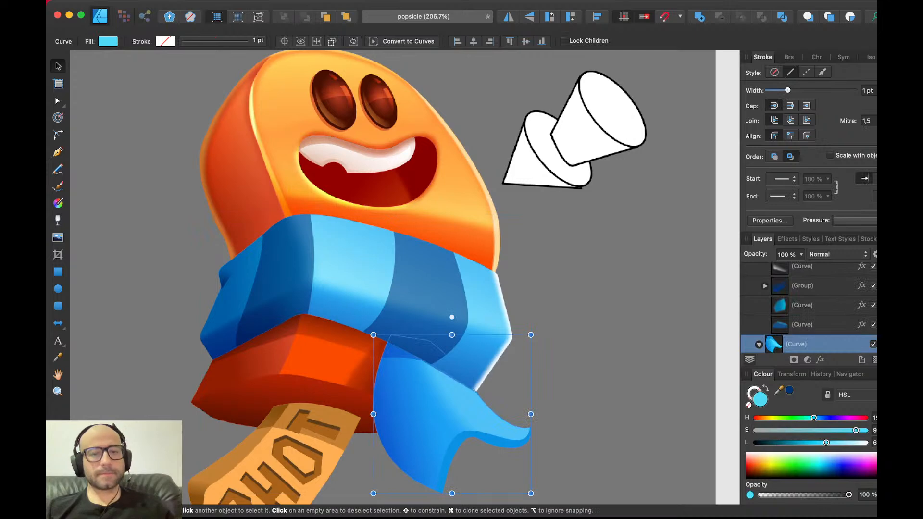
{"action": "key", "text": "super+alt+v"}
{"action": "key", "text": "super+d"}
{"action": "scroll", "coordinate": [403, 394], "scroll_direction": "down", "scroll_amount": 4}
{"action": "scroll", "coordinate": [403, 394], "scroll_direction": "up", "scroll_amount": 2}
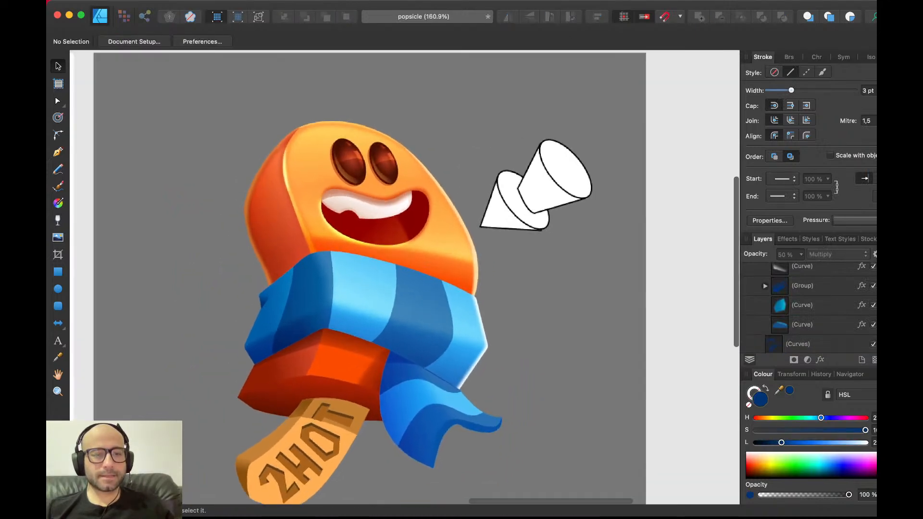
- Cut the front band's dark sections and paste them inside the front band curve, beneath its shading curves
{"action": "scroll", "coordinate": [402, 380], "scroll_direction": "up", "scroll_amount": 4}
{"action": "left_click", "coordinate": [421, 313]}
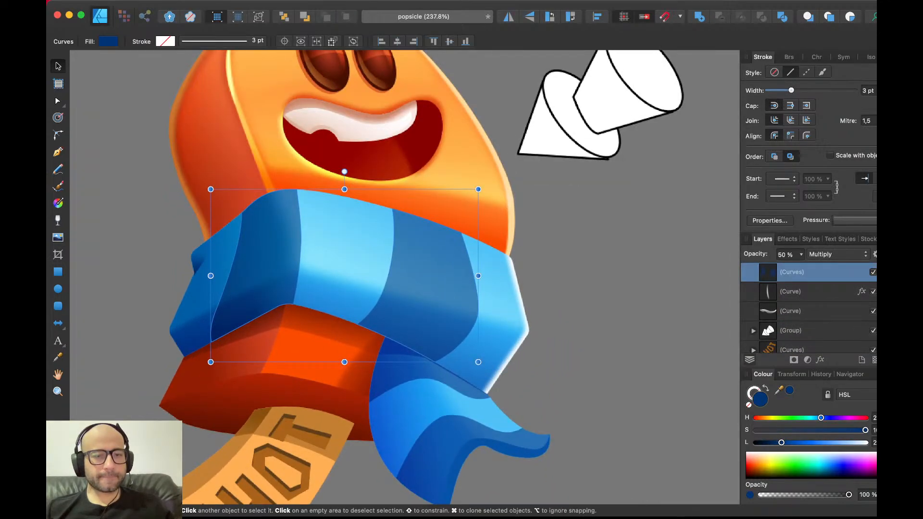
{"action": "key", "text": "a"}
{"action": "key", "text": "v"}
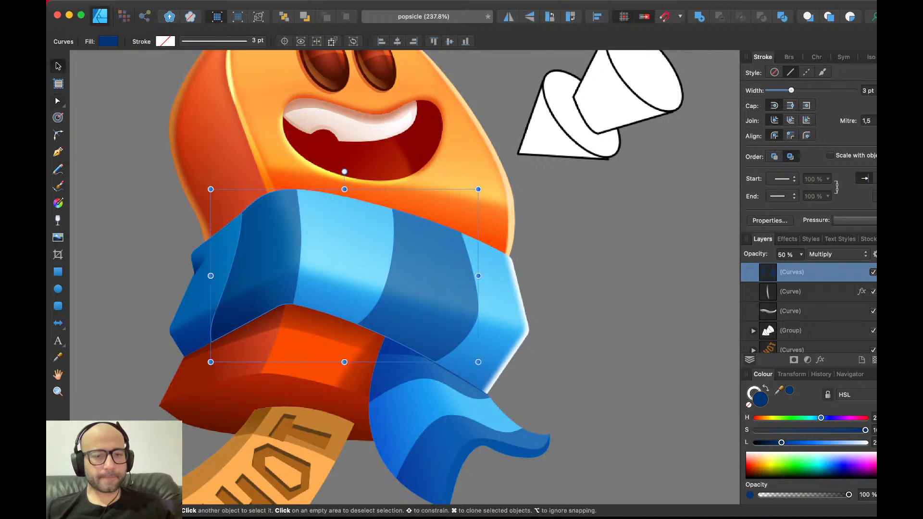
{"action": "key", "text": "Delete"}
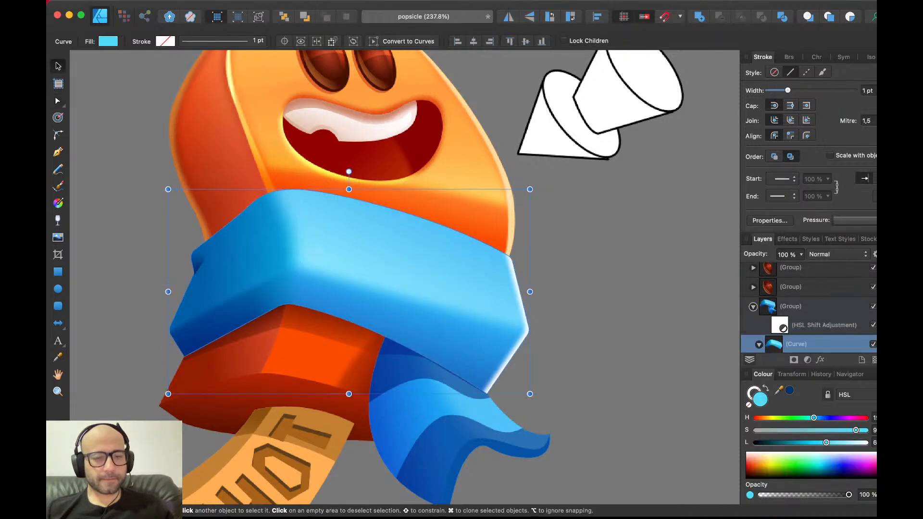
{"action": "key", "text": "super+z"}
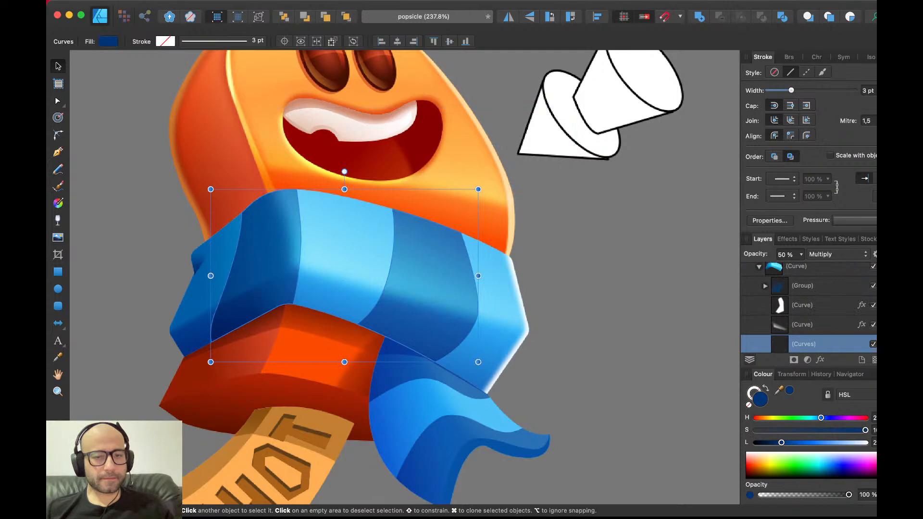
{"action": "key", "text": "Escape"}
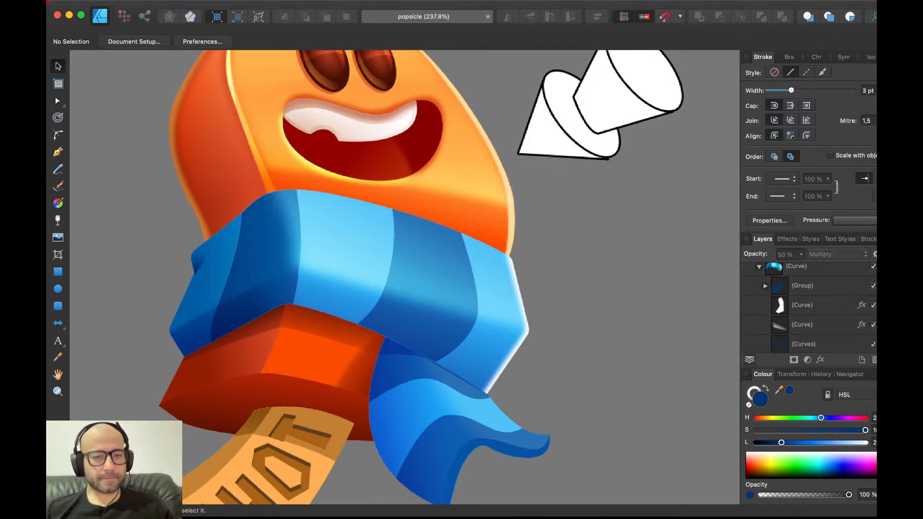
{"action": "left_click", "coordinate": [356, 260]}
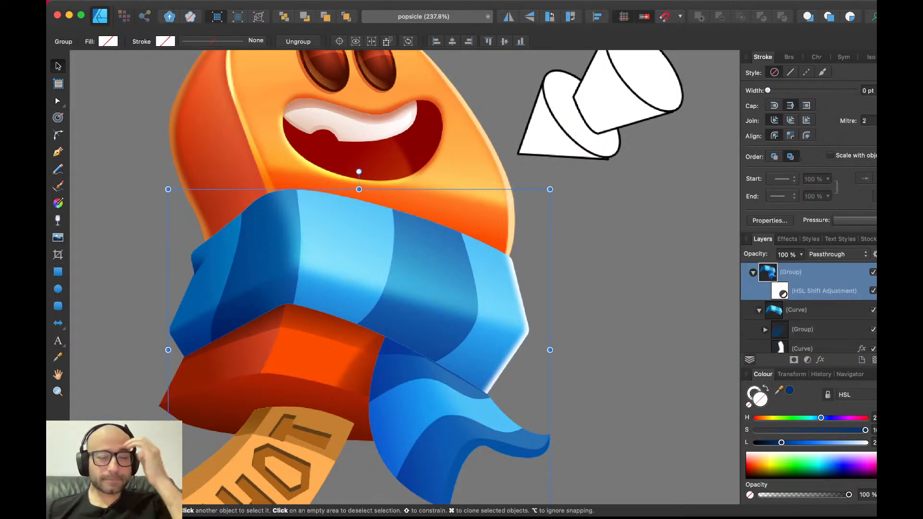
{"action": "scroll", "coordinate": [448, 284], "scroll_direction": "up", "scroll_amount": 3}
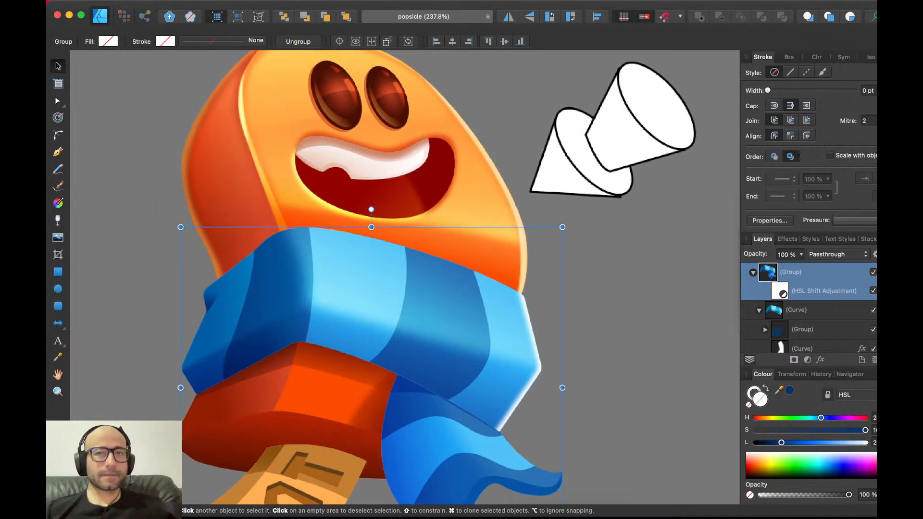
{"action": "scroll", "coordinate": [457, 277], "scroll_direction": "up", "scroll_amount": 3}
{"action": "key", "text": "Escape"}
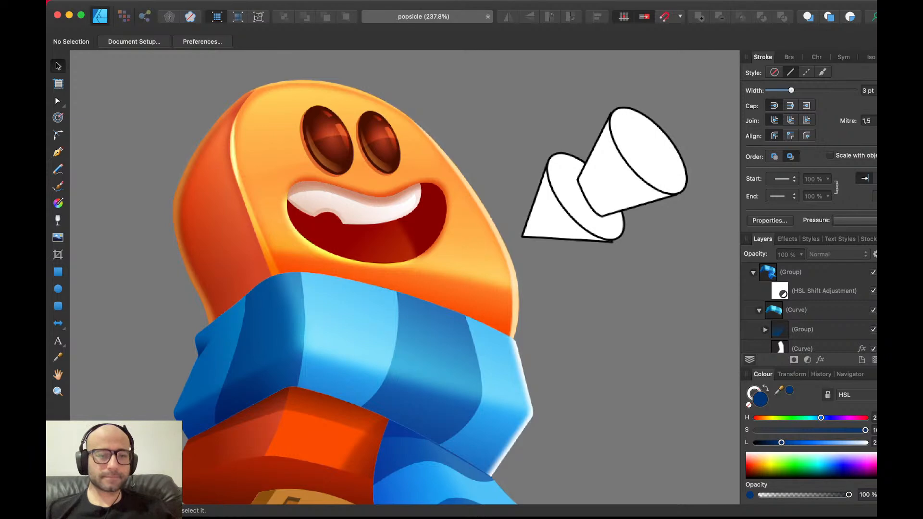
- Lower the bottom nodes of the face's overlay highlight curve towards the scarf and save the document
{"action": "key", "text": "super+s"}
{"action": "scroll", "coordinate": [448, 277], "scroll_direction": "down", "scroll_amount": 3}
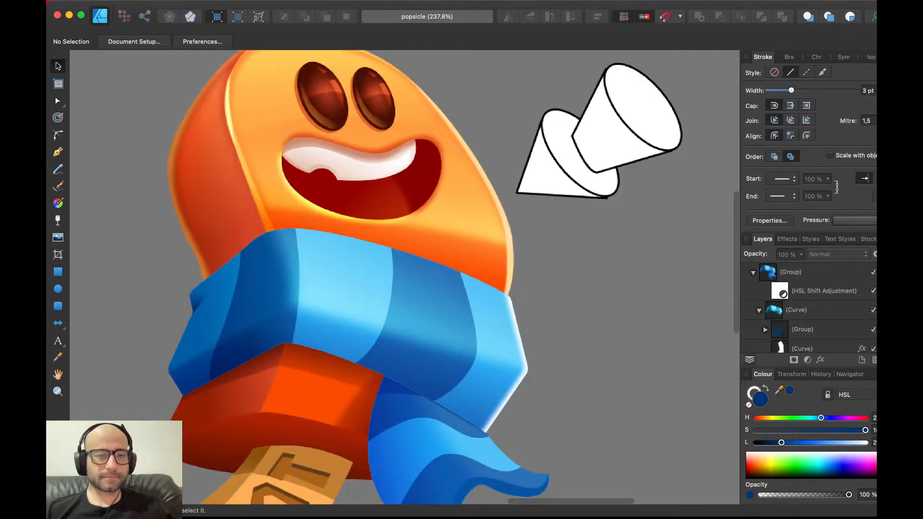
{"action": "left_click", "coordinate": [459, 221]}
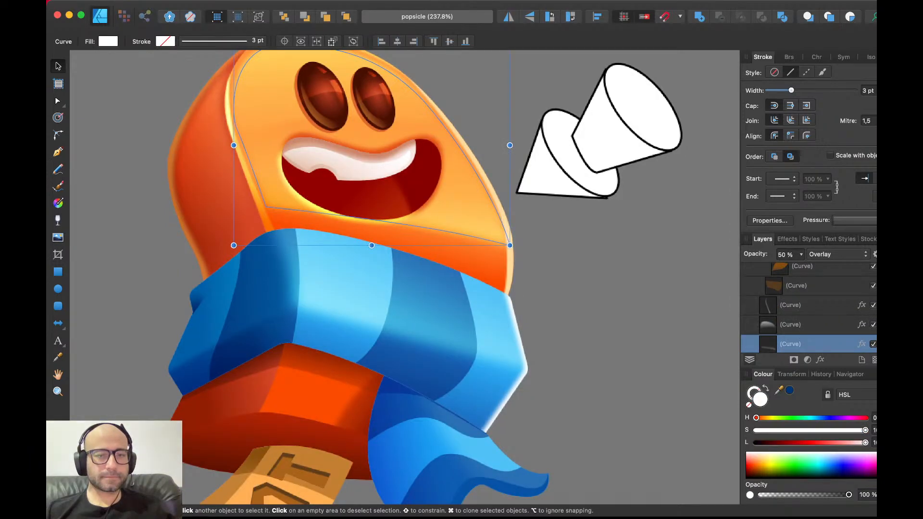
{"action": "key", "text": "a"}
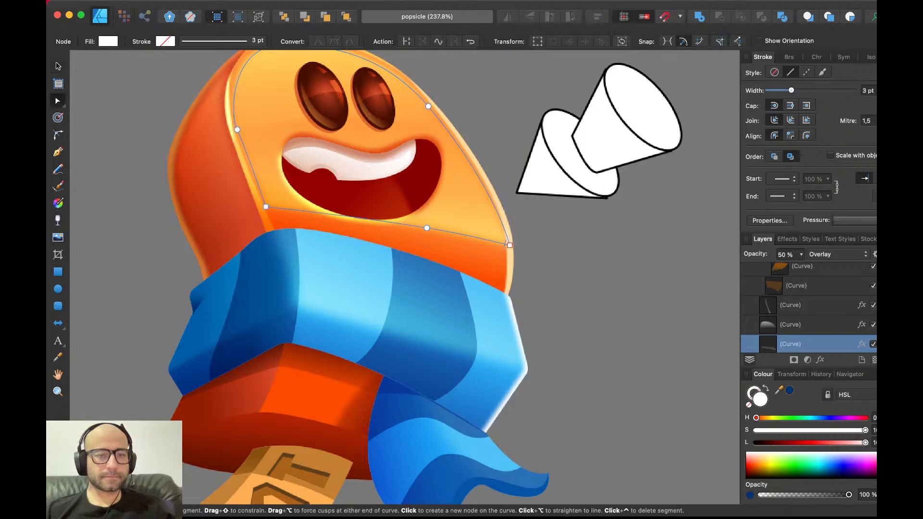
{"action": "left_click_drag", "start_coordinate": [510, 245], "coordinate": [506, 210]}
{"action": "left_click_drag", "start_coordinate": [427, 228], "coordinate": [423, 239]}
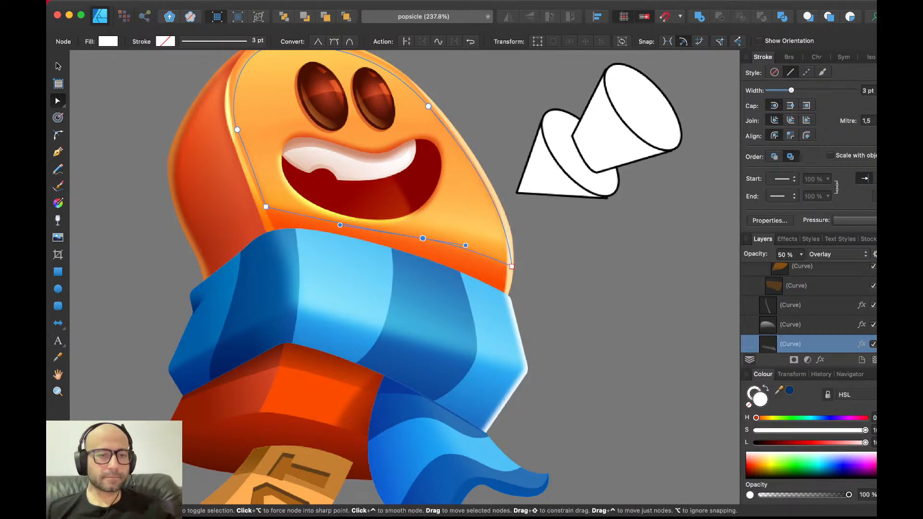
{"action": "left_click", "coordinate": [266, 206]}
{"action": "left_click_drag", "start_coordinate": [266, 207], "coordinate": [272, 219]}
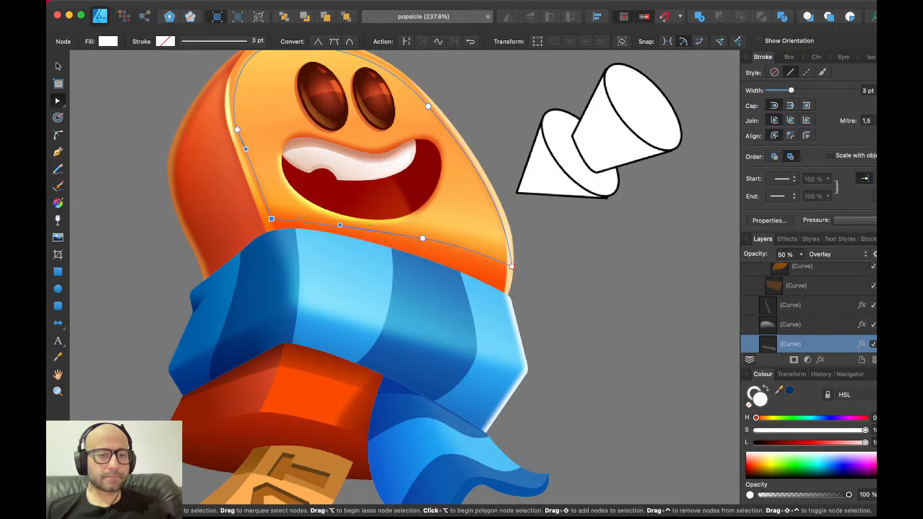
{"action": "key", "text": "y"}
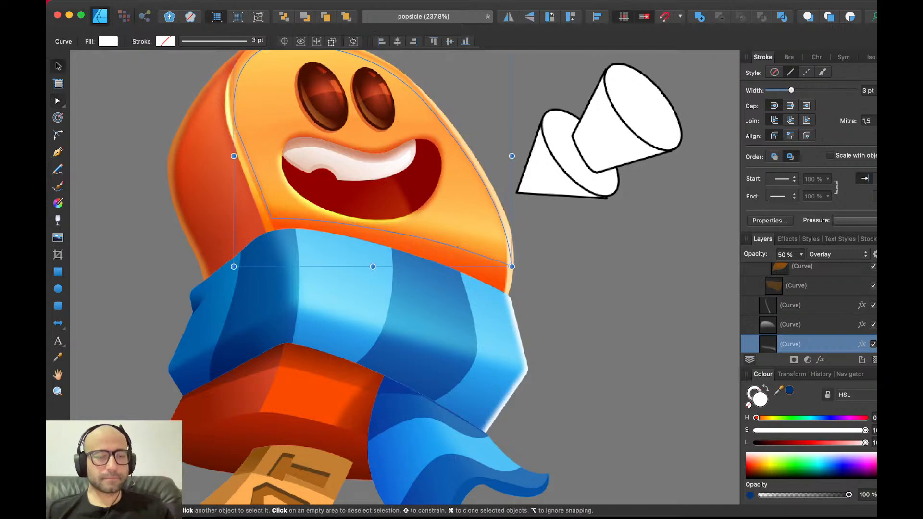
{"action": "key", "text": "v"}
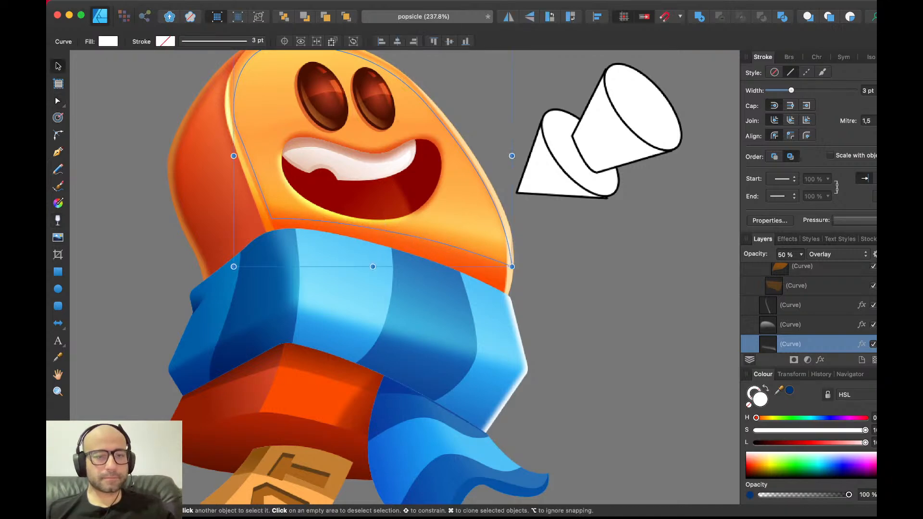
{"action": "key", "text": "Escape"}
{"action": "key", "text": "super+s"}
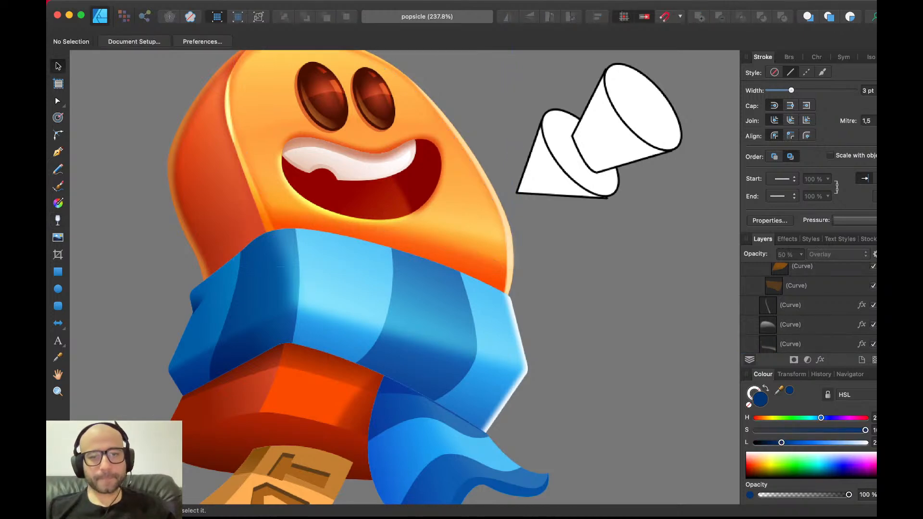
- Draw a closed wedge from below the mouth's corner to the face's right edge with the Pen tool and fill it white
{"action": "key", "text": "p"}
{"action": "left_click", "coordinate": [511, 247]}
{"action": "left_click_drag", "start_coordinate": [387, 223], "coordinate": [346, 219]}
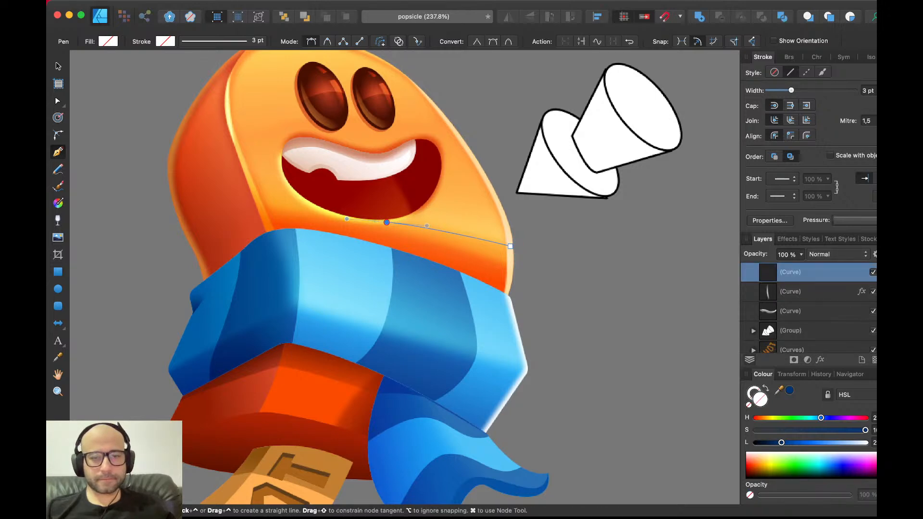
{"action": "left_click", "coordinate": [387, 223], "text": "alt"}
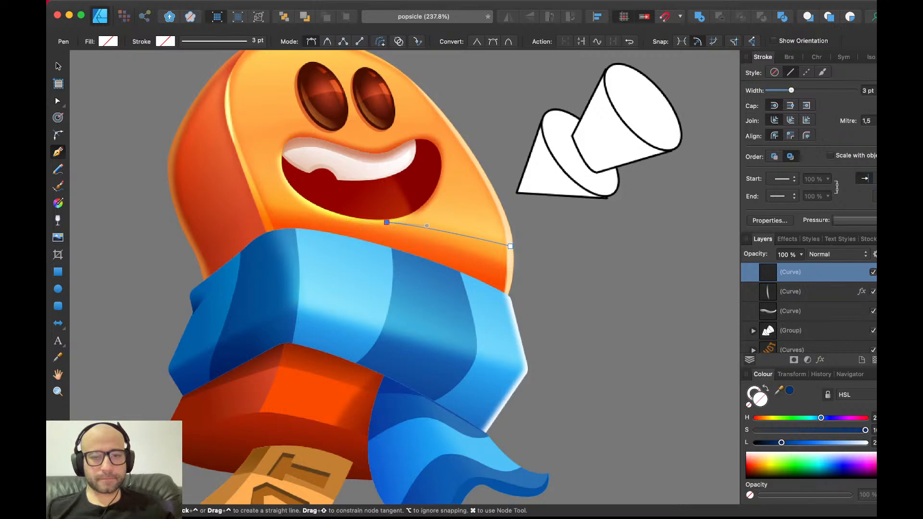
{"action": "left_click_drag", "start_coordinate": [507, 225], "coordinate": [566, 235]}
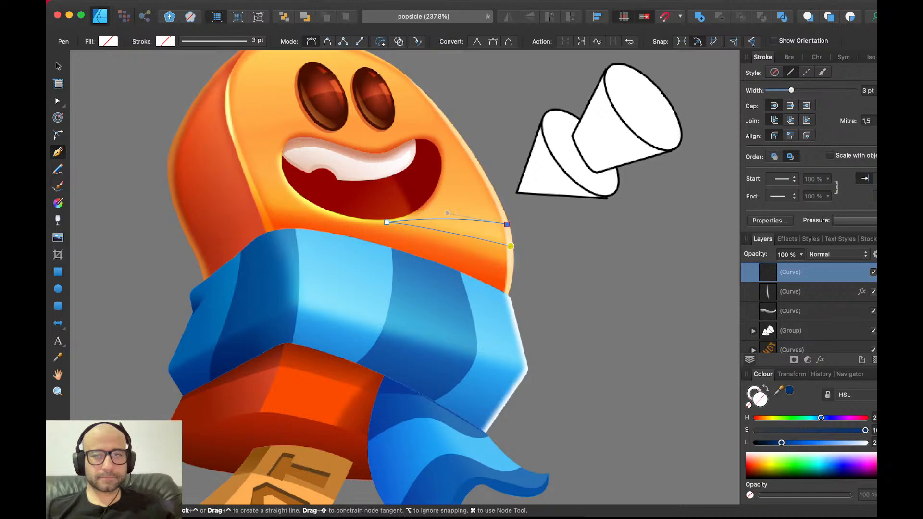
{"action": "key", "text": "v"}
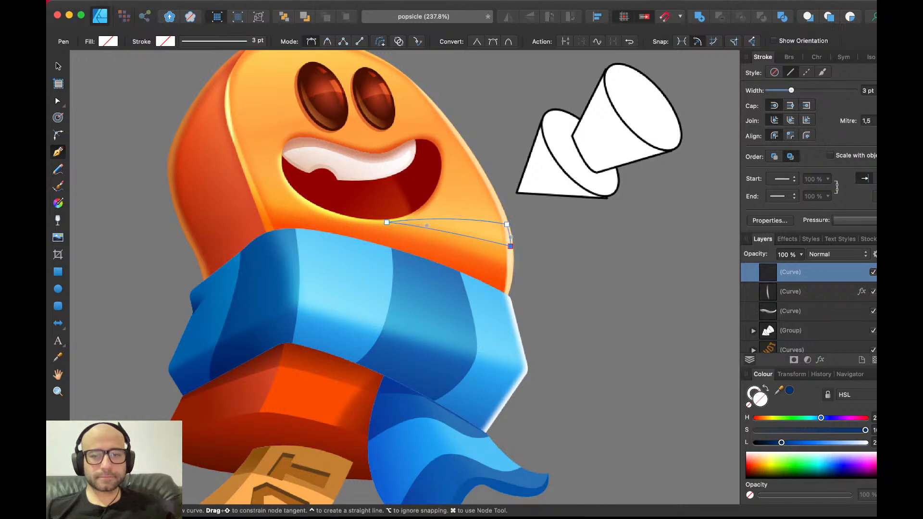
{"action": "left_click", "coordinate": [747, 453]}
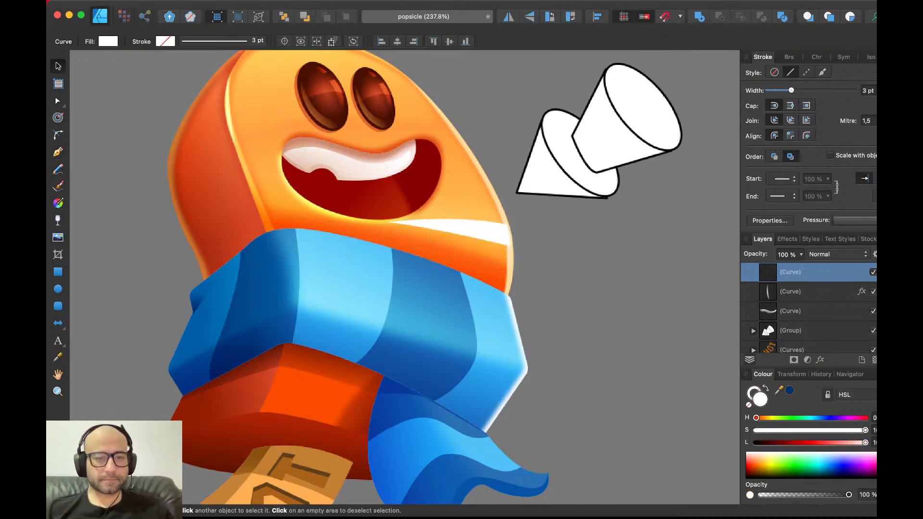
- Fade the white wedge upward with a transparency gradient
{"action": "key", "text": "y"}
{"action": "left_click_drag", "start_coordinate": [456, 246], "coordinate": [455, 180]}
{"action": "key", "text": "v"}
- Cut the white wedge and paste it among the face's shading curves, next to the overlay highlight
{"action": "key", "text": "super+x"}
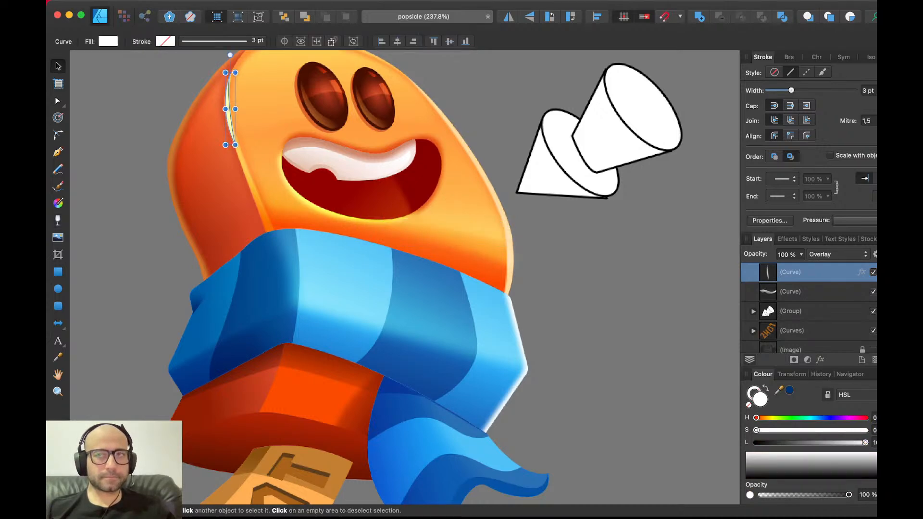
{"action": "left_click", "coordinate": [463, 215]}
{"action": "key", "text": "super+v"}
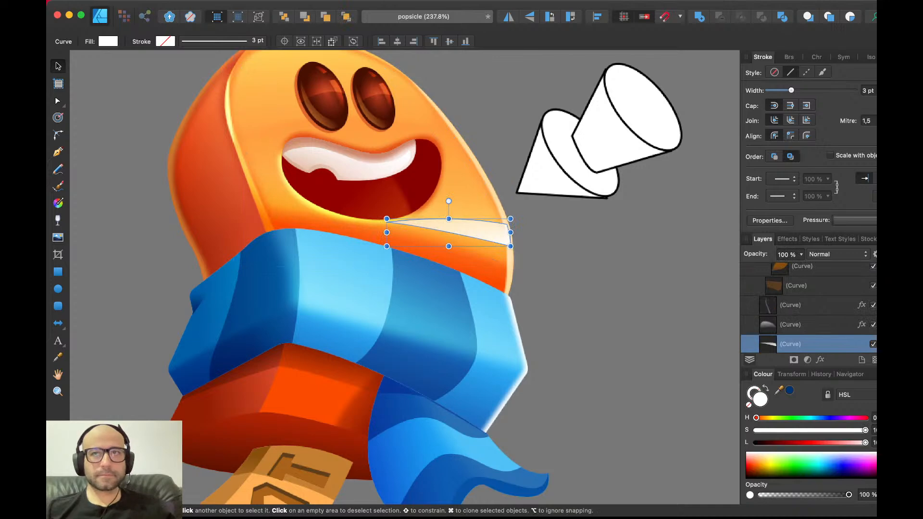
{"action": "key", "text": "super+d"}
{"action": "key", "text": "super+Tab"}
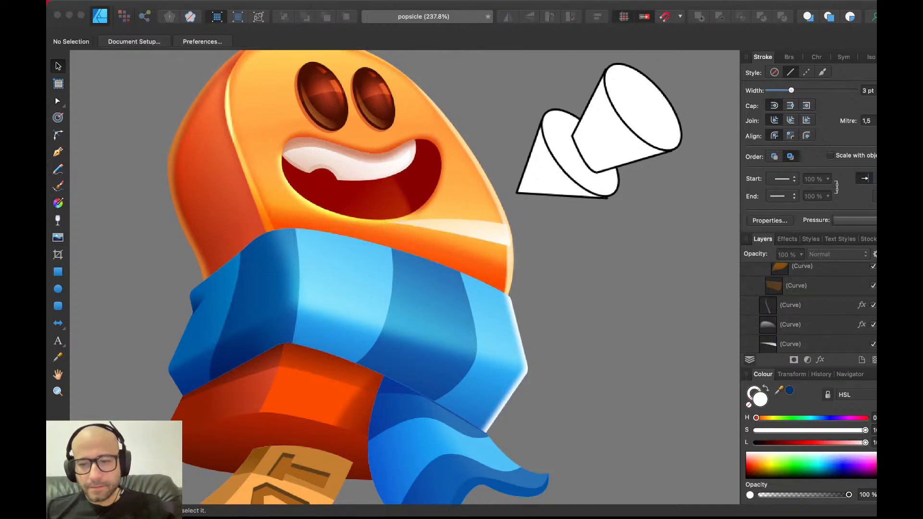
{"action": "key", "text": "super+Tab"}
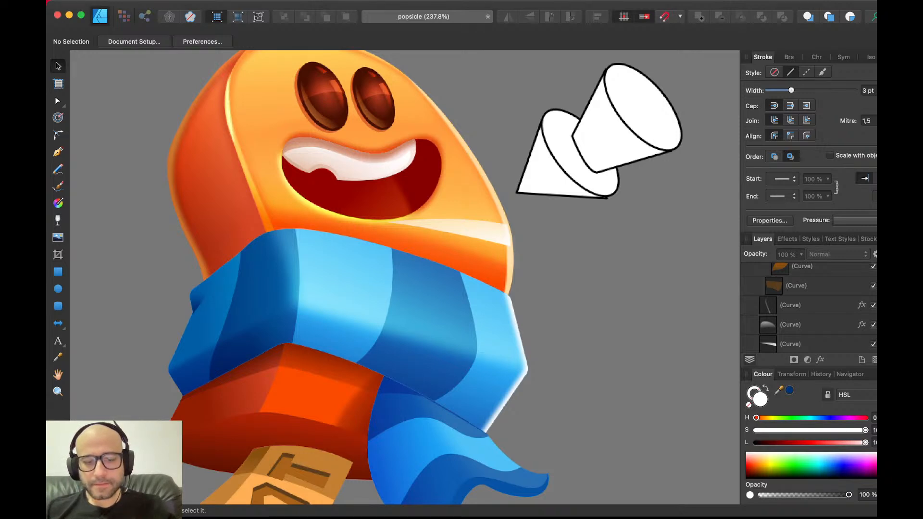
- Shorten the wedge highlight's transparency gradient so its upper edge fades more softly into the face
{"action": "left_click", "coordinate": [476, 230]}
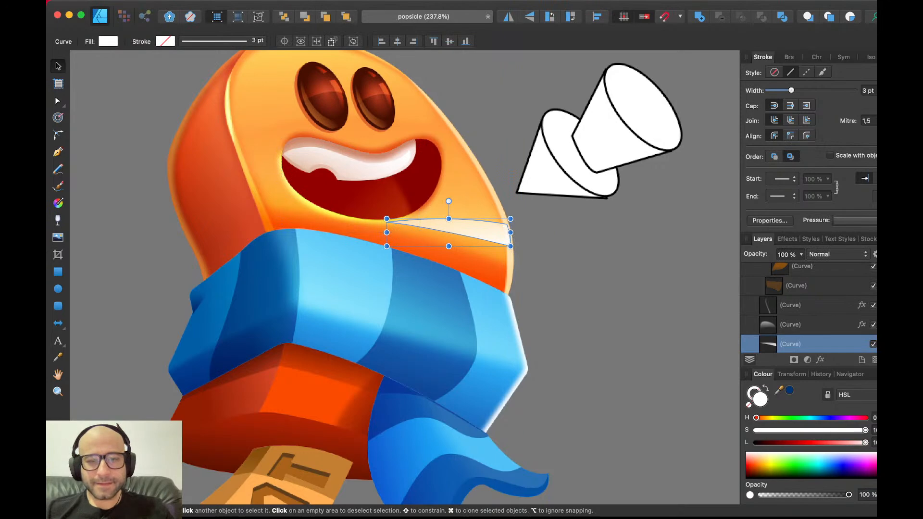
{"action": "key", "text": "y"}
{"action": "left_click_drag", "start_coordinate": [478, 229], "coordinate": [480, 208]}
{"action": "key", "text": "v"}
{"action": "key", "text": "super+d"}
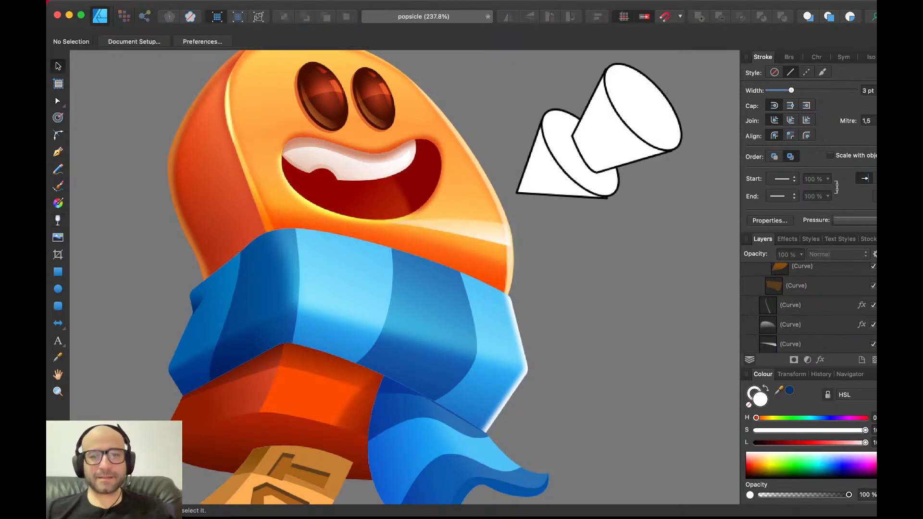
- Move the wedge highlight's outer nodes slightly outward so they meet the face's right edge
{"action": "left_click", "coordinate": [483, 231]}
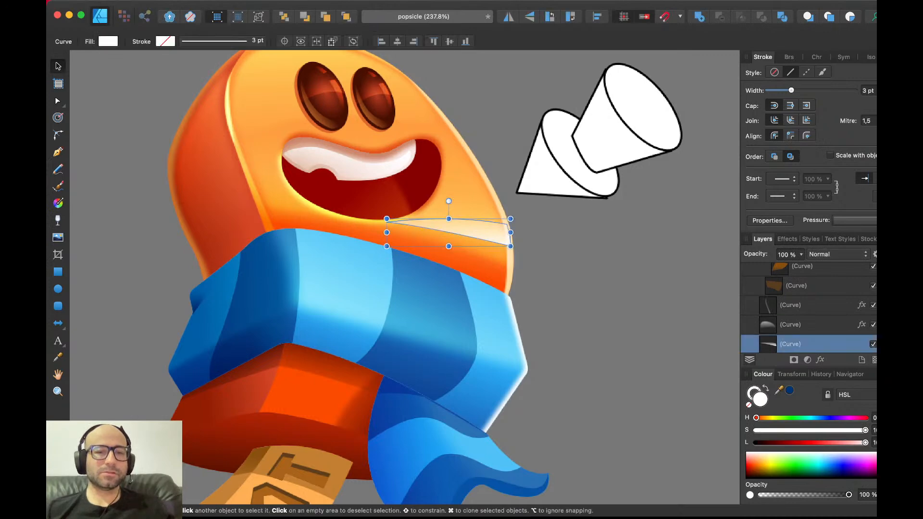
{"action": "key", "text": "a"}
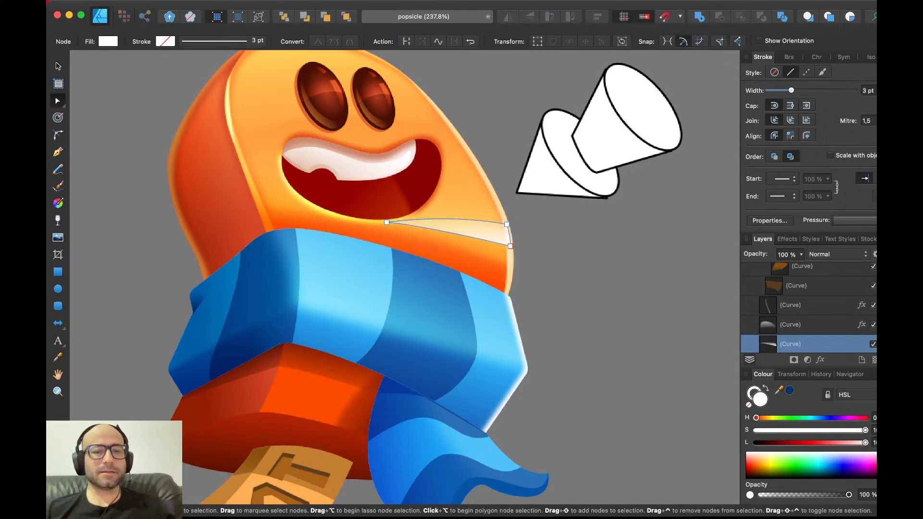
{"action": "left_click_drag", "start_coordinate": [510, 246], "coordinate": [508, 225]}
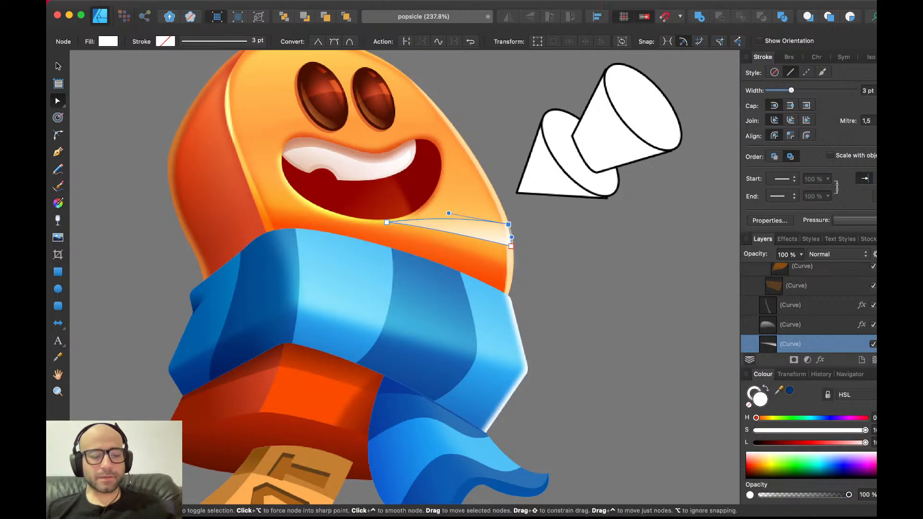
{"action": "key", "text": "super+d"}
{"action": "scroll", "coordinate": [404, 277], "scroll_direction": "down", "scroll_amount": 1}
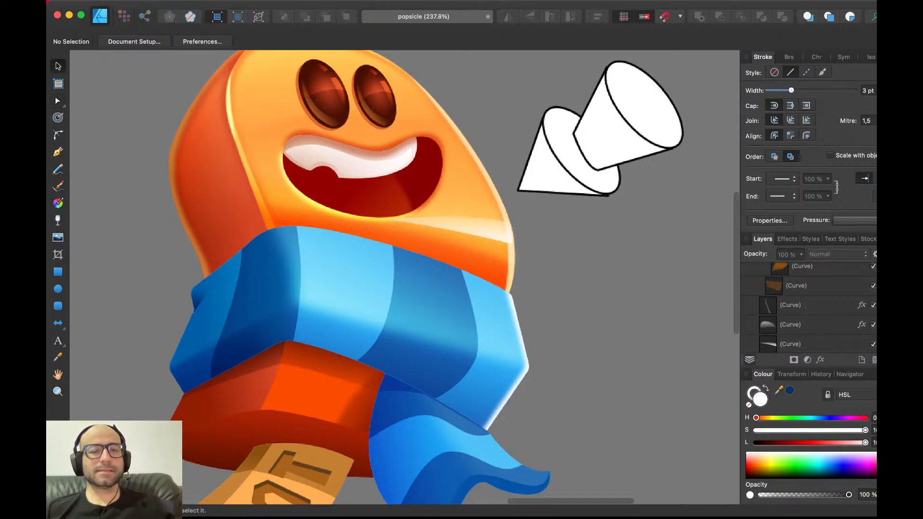
{"action": "scroll", "coordinate": [503, 233], "scroll_direction": "down", "scroll_amount": 1}
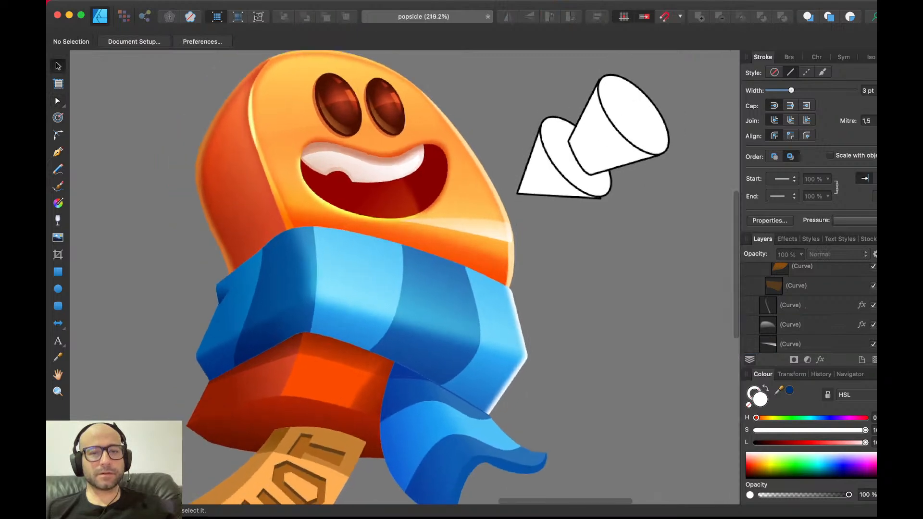
{"action": "scroll", "coordinate": [517, 221], "scroll_direction": "up", "scroll_amount": 3}
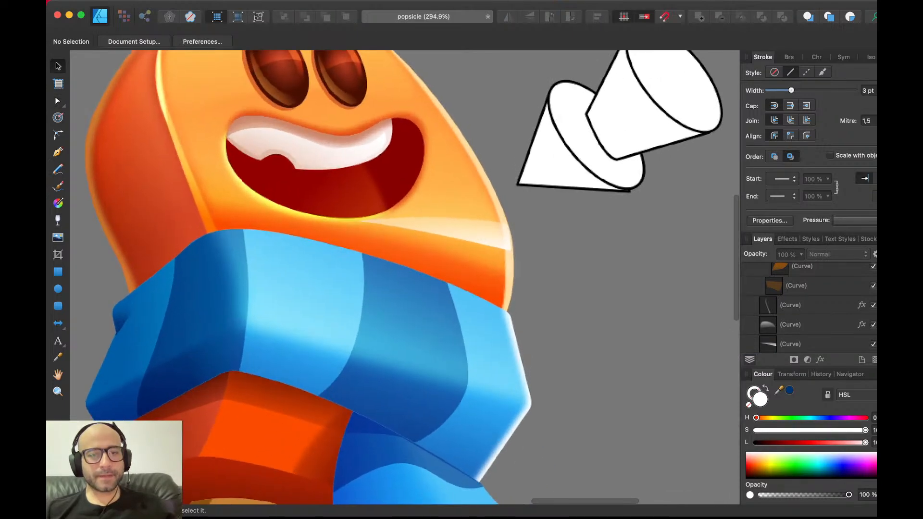
{"action": "left_click", "coordinate": [500, 235]}
{"action": "key", "text": "a"}
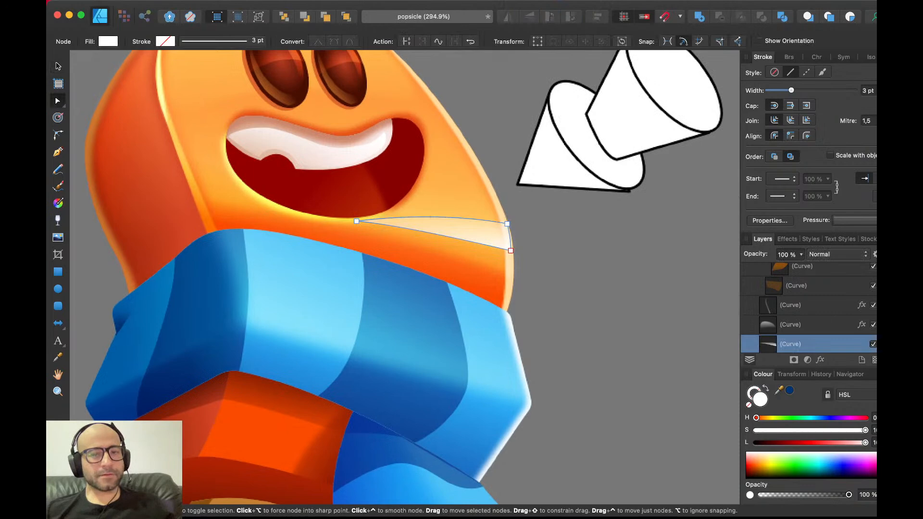
{"action": "key", "text": "v"}
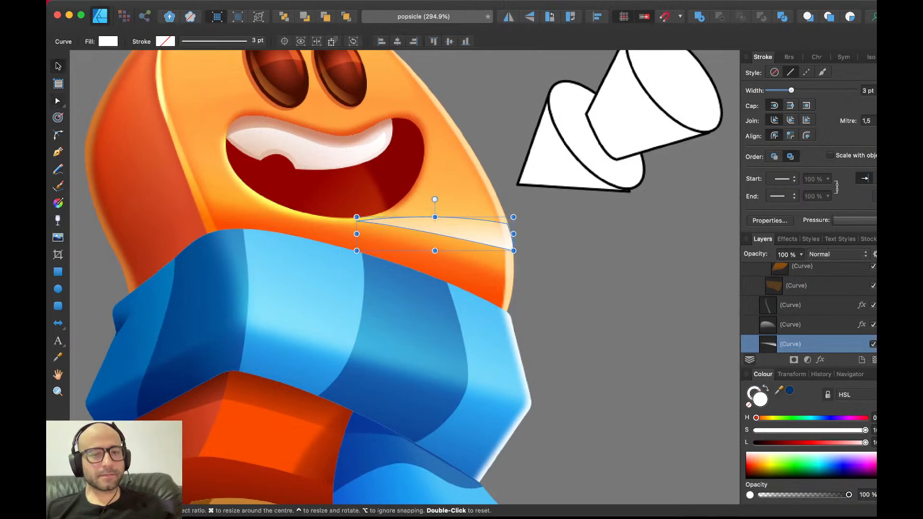
{"action": "key", "text": "super+d"}
- Nudge the wedge highlight's two outer nodes slightly down along the face's right edge
{"action": "left_click", "coordinate": [493, 230]}
{"action": "scroll", "coordinate": [493, 230], "scroll_direction": "down", "scroll_amount": 5}
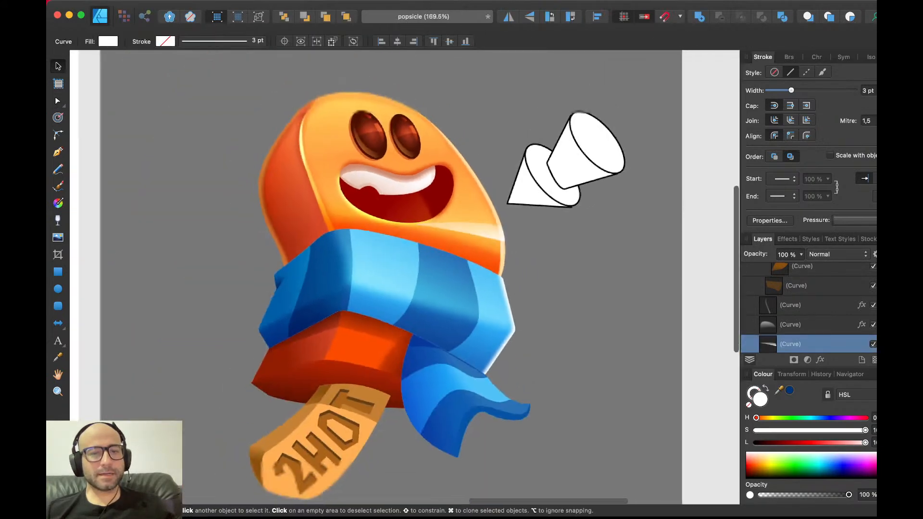
{"action": "scroll", "coordinate": [493, 230], "scroll_direction": "up", "scroll_amount": 2}
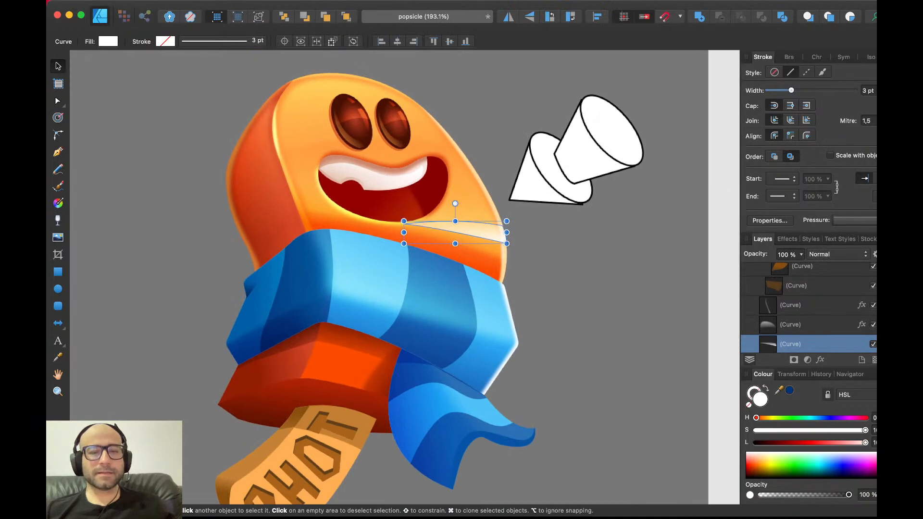
{"action": "key", "text": "a"}
{"action": "left_click_drag", "start_coordinate": [521, 262], "coordinate": [488, 202]}
{"action": "key", "text": "Down"}
{"action": "key", "text": "Down"}
{"action": "key", "text": "Down"}
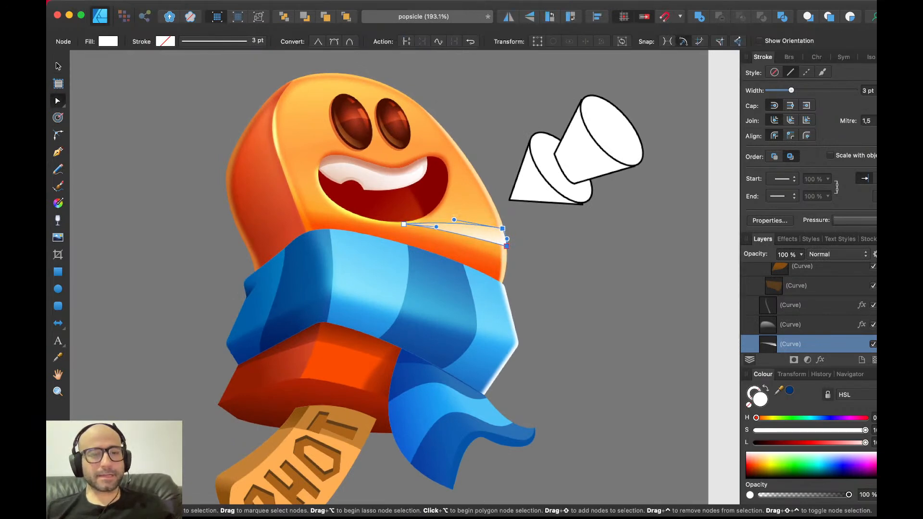
{"action": "key", "text": "v"}
{"action": "key", "text": "Escape"}
- Extend the wedge highlight's pointed inner tip slightly further left beneath the mouth
{"action": "scroll", "coordinate": [488, 201], "scroll_direction": "up", "scroll_amount": 2}
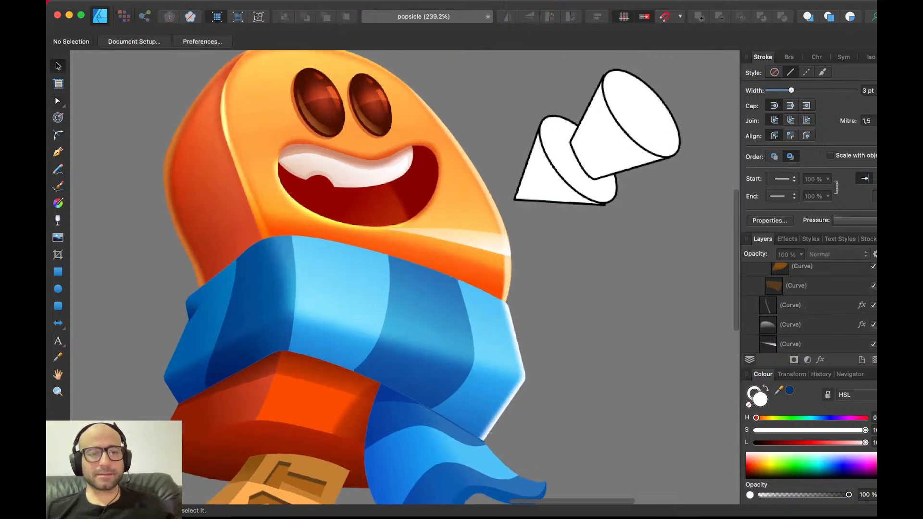
{"action": "scroll", "coordinate": [489, 203], "scroll_direction": "up", "scroll_amount": 3}
{"action": "left_click", "coordinate": [481, 268]}
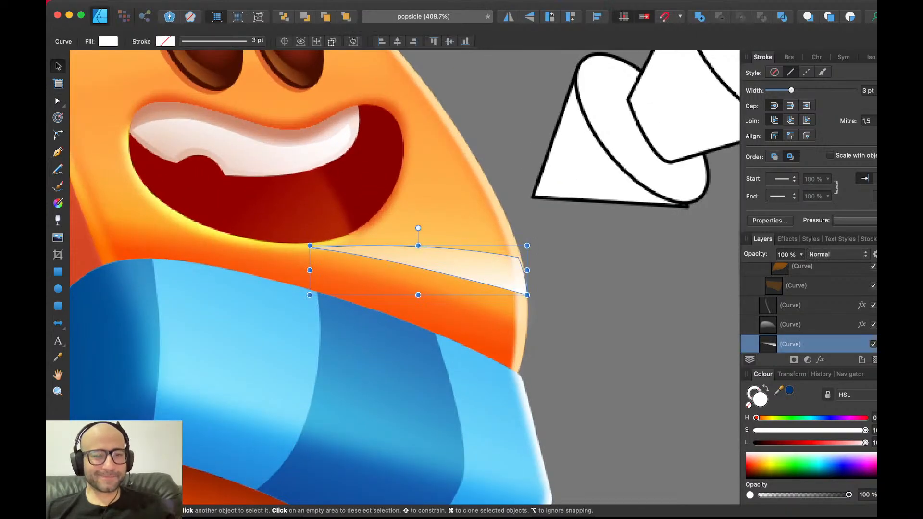
{"action": "key", "text": "a"}
{"action": "left_click", "coordinate": [310, 248]}
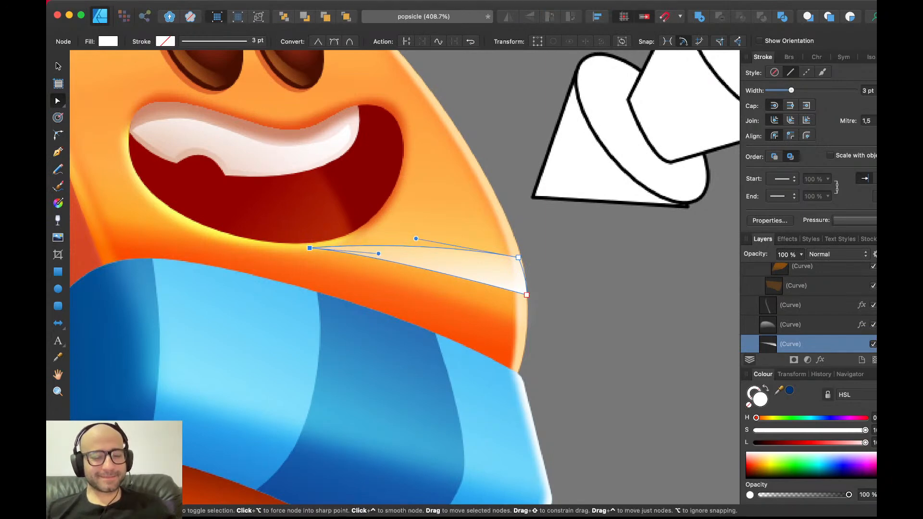
{"action": "key", "text": "v"}
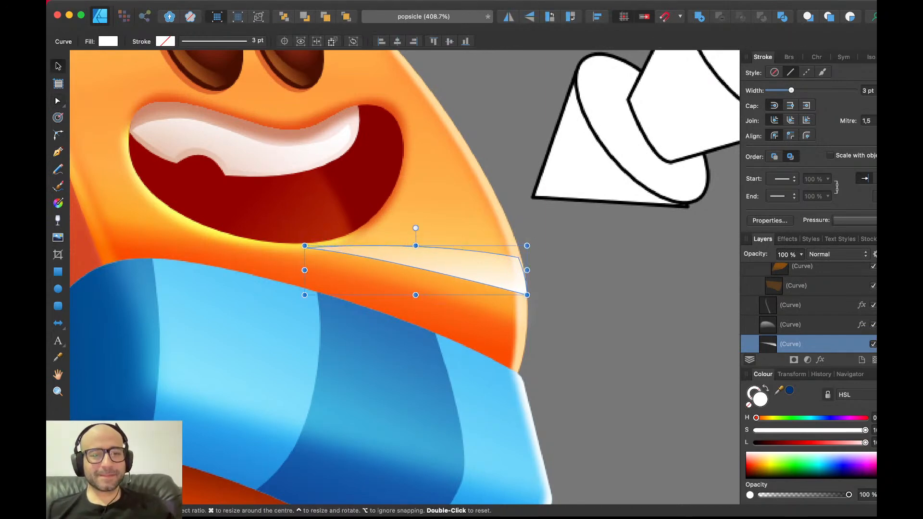
{"action": "scroll", "coordinate": [305, 245], "scroll_direction": "down", "scroll_amount": 3}
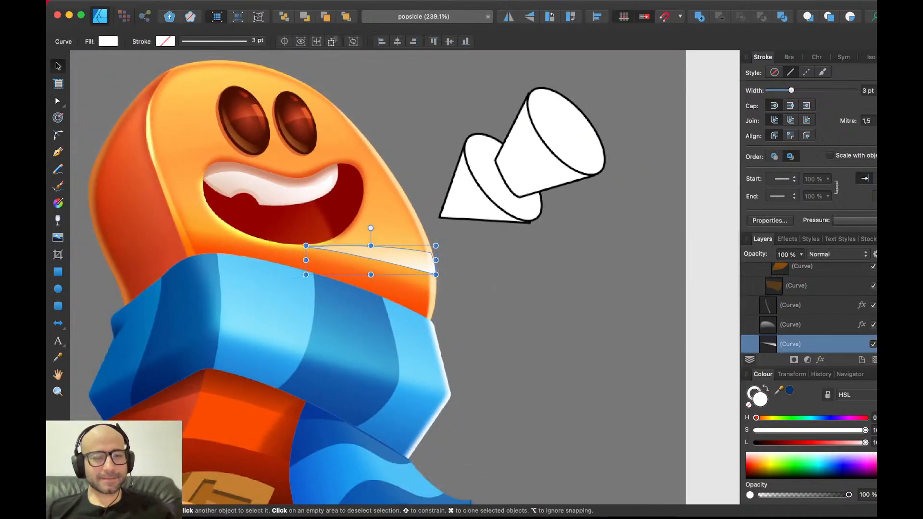
{"action": "key", "text": "y"}
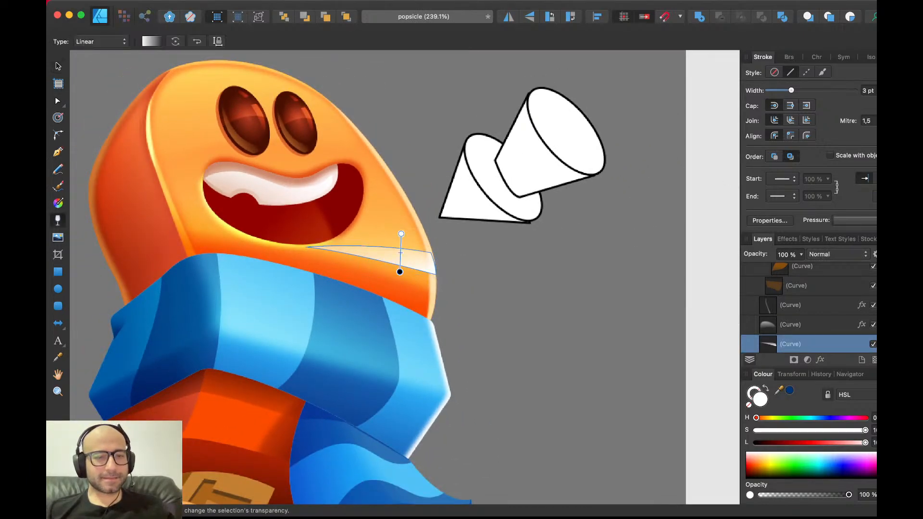
{"action": "key", "text": "v"}
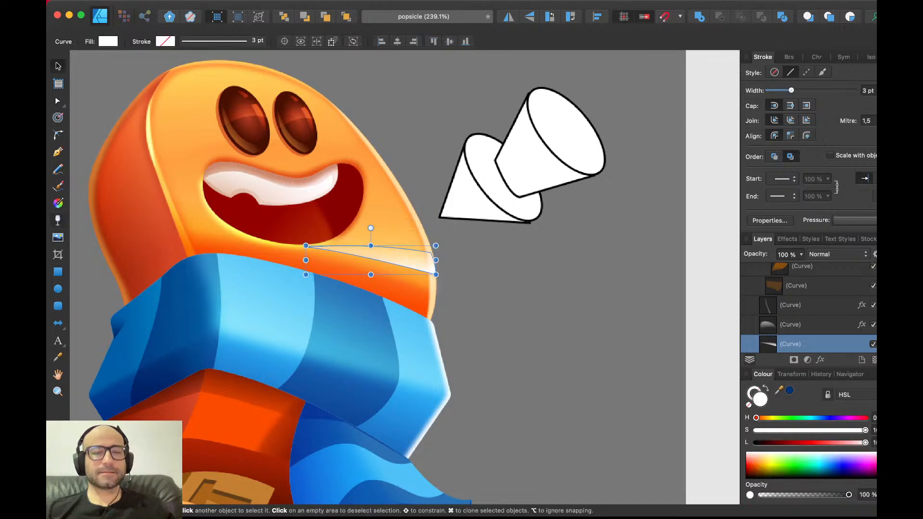
{"action": "key", "text": "super+d"}
{"action": "scroll", "coordinate": [392, 241], "scroll_direction": "down", "scroll_amount": 3}
{"action": "scroll", "coordinate": [391, 241], "scroll_direction": "up", "scroll_amount": 3}
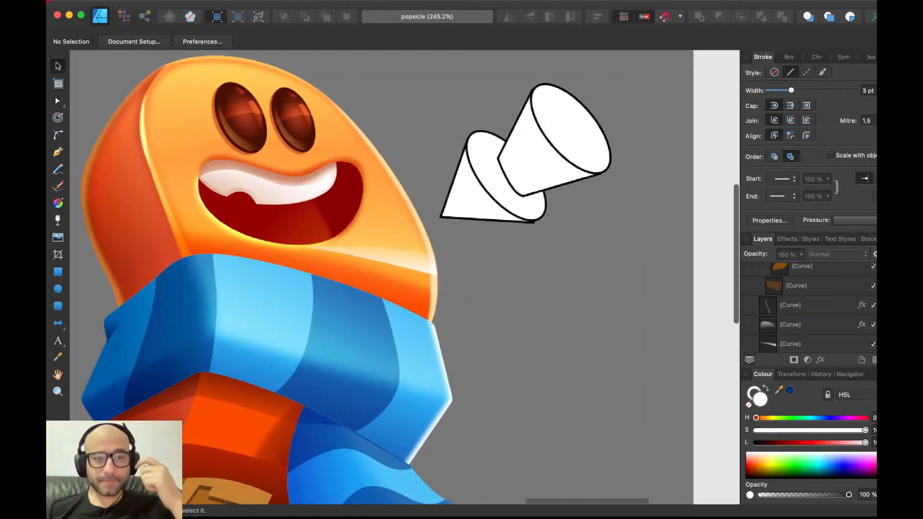
- Group the mouth artwork and stretch the group slightly wider toward the face's right edge
{"action": "left_click", "coordinate": [284, 224]}
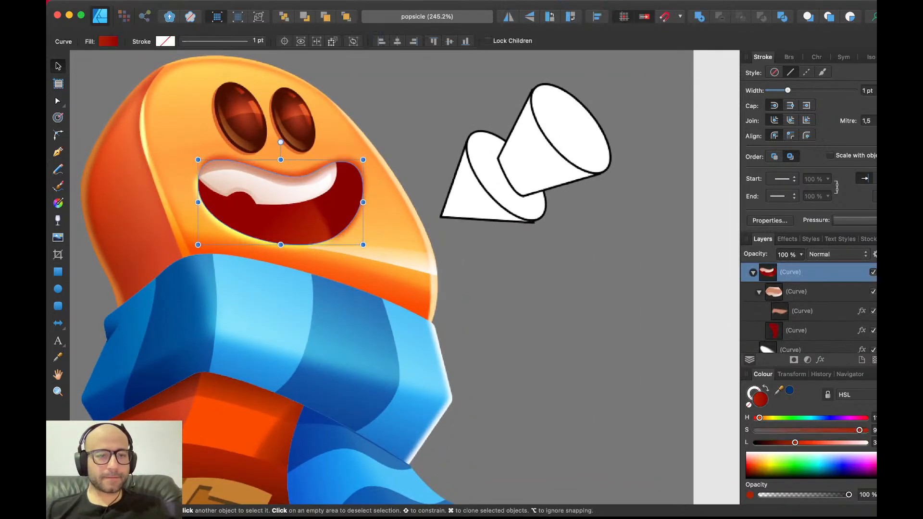
{"action": "left_click_drag", "start_coordinate": [363, 202], "coordinate": [387, 203]}
{"action": "key", "text": "super+z"}
{"action": "left_click", "coordinate": [289, 191], "text": "shift"}
{"action": "left_click_drag", "start_coordinate": [289, 191], "coordinate": [296, 191]}
{"action": "key", "text": "super+z"}
{"action": "key", "text": "super+g"}
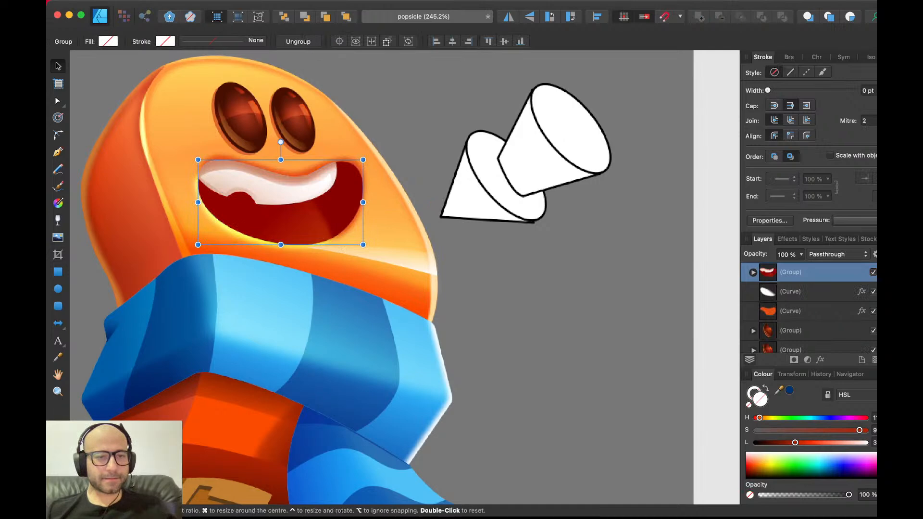
{"action": "left_click_drag", "start_coordinate": [363, 202], "coordinate": [378, 203]}
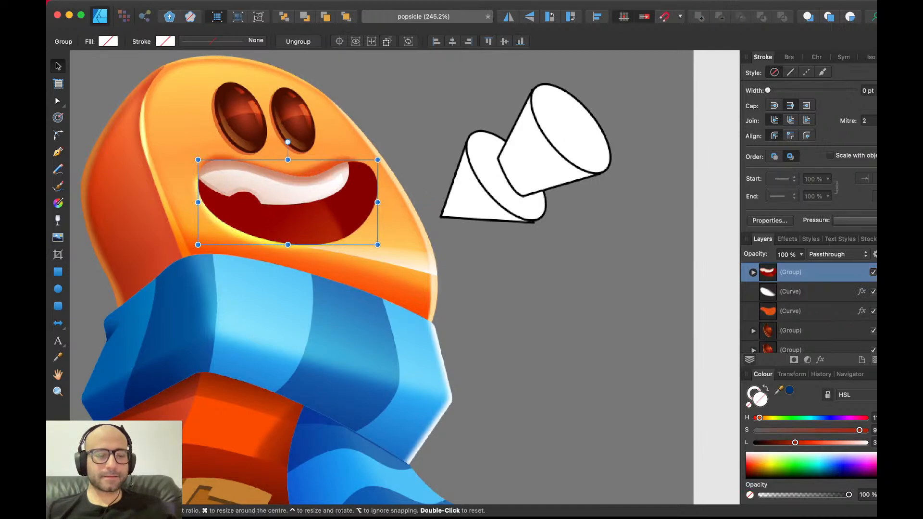
{"action": "key", "text": "super+d"}
- Draw a closed curved band along the front fold of the upper scarf with the Pen tool and fill it white
{"action": "scroll", "coordinate": [385, 277], "scroll_direction": "down", "scroll_amount": 5}
{"action": "scroll", "coordinate": [384, 276], "scroll_direction": "down", "scroll_amount": 2}
{"action": "scroll", "coordinate": [404, 276], "scroll_direction": "down", "scroll_amount": 1}
{"action": "scroll", "coordinate": [404, 277], "scroll_direction": "left", "scroll_amount": 2}
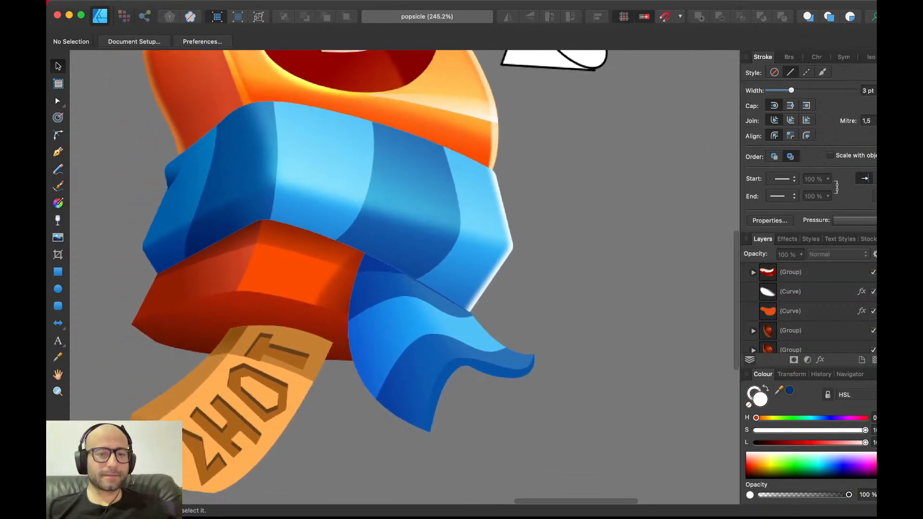
{"action": "key", "text": "p"}
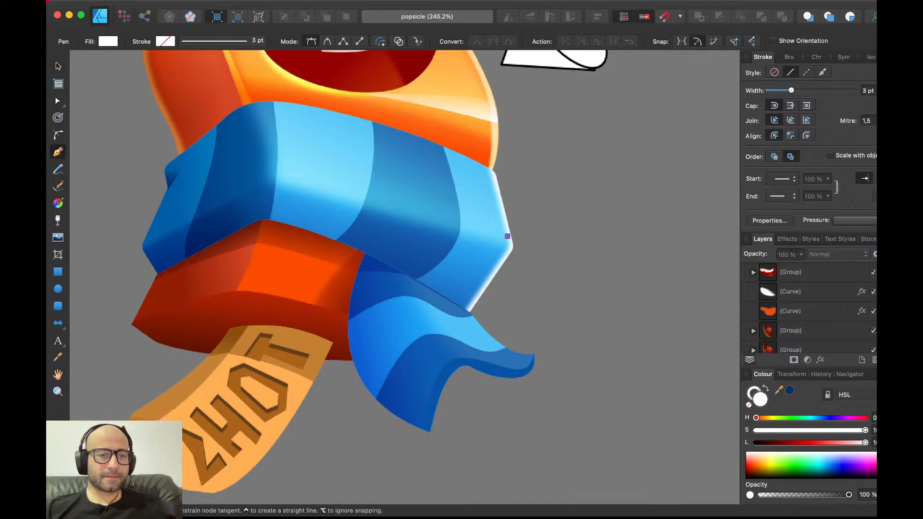
{"action": "left_click", "coordinate": [390, 212]}
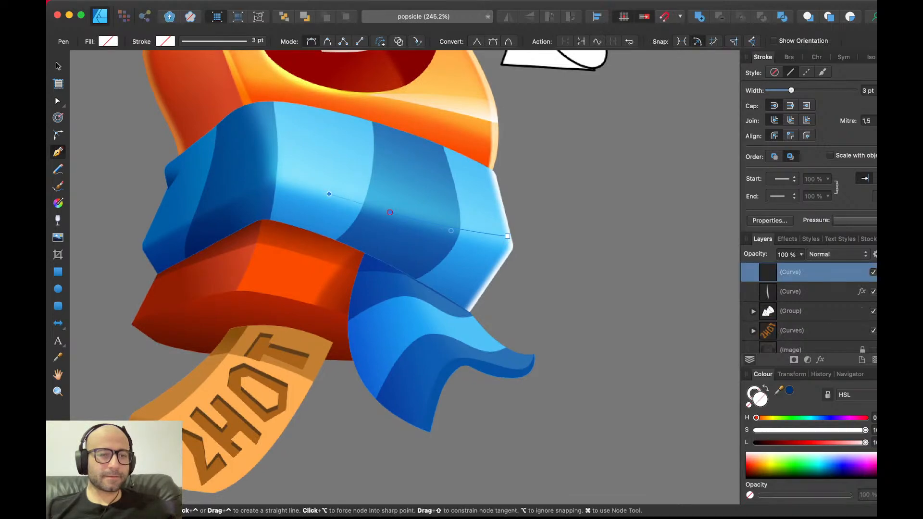
{"action": "left_click", "coordinate": [281, 181]}
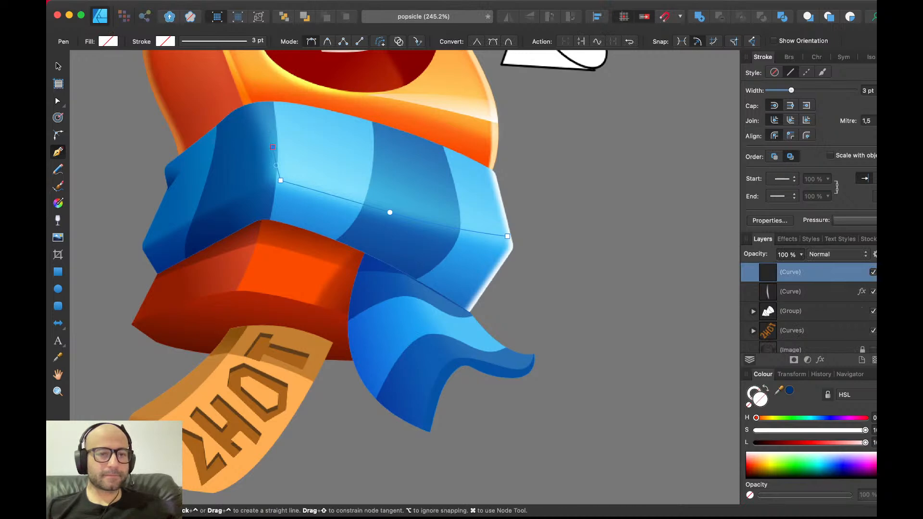
{"action": "left_click", "coordinate": [272, 147]}
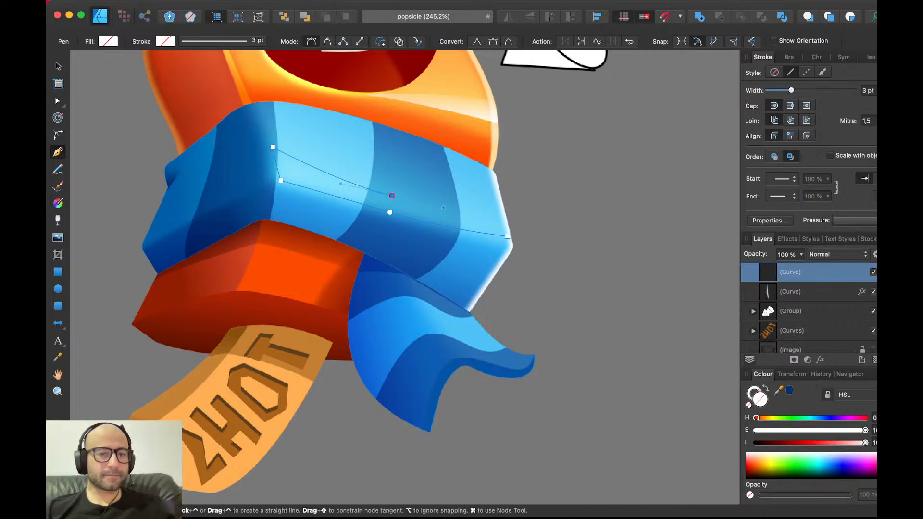
{"action": "left_click", "coordinate": [392, 196]}
{"action": "left_click", "coordinate": [507, 236]}
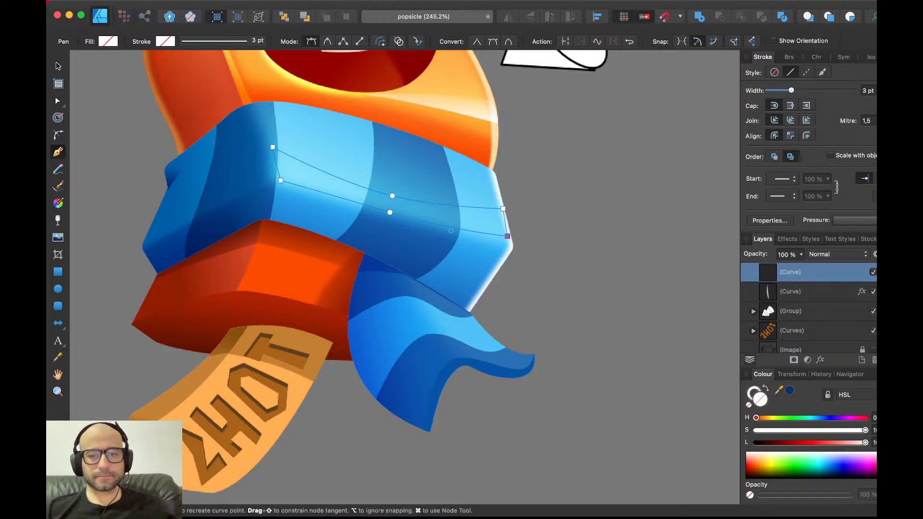
{"action": "key", "text": "v"}
{"action": "left_click_drag", "start_coordinate": [779, 442], "coordinate": [866, 442]}
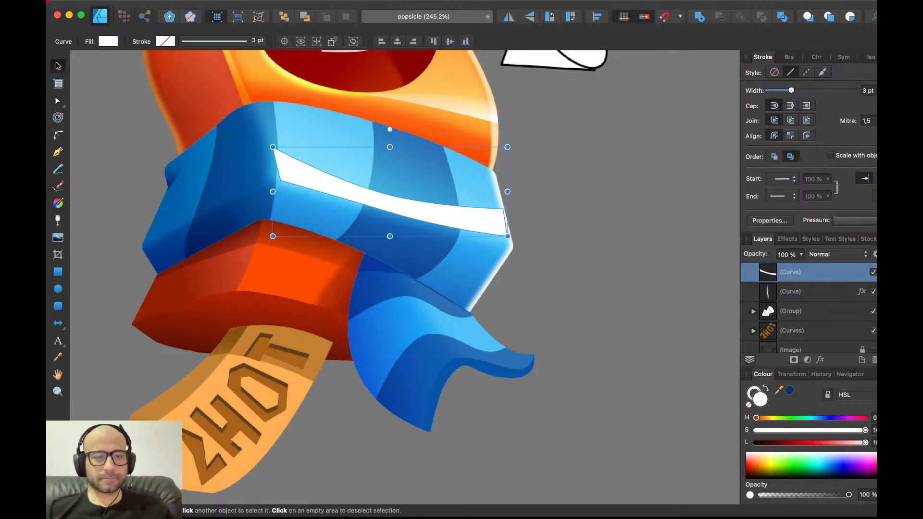
- Fade the scarf band's upper edge with a linear transparency gradient and set it to Overlay at 50% opacity
{"action": "key", "text": "y"}
{"action": "left_click_drag", "start_coordinate": [396, 171], "coordinate": [387, 224]}
{"action": "key", "text": "v"}
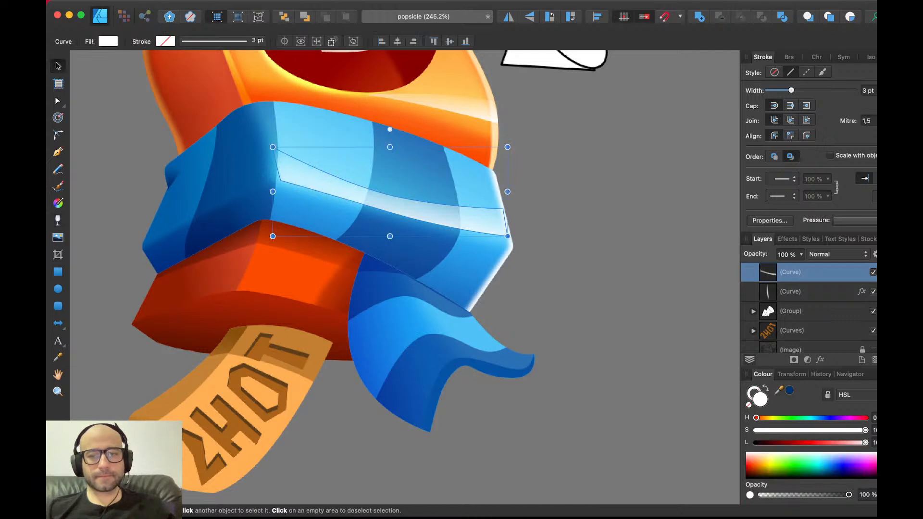
{"action": "left_click", "coordinate": [838, 254]}
{"action": "left_click", "coordinate": [831, 417]}
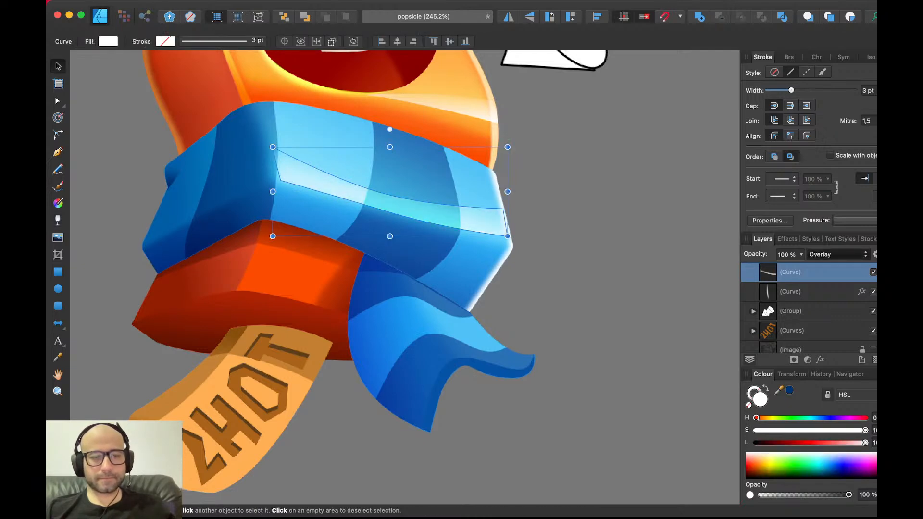
{"action": "key", "text": "5"}
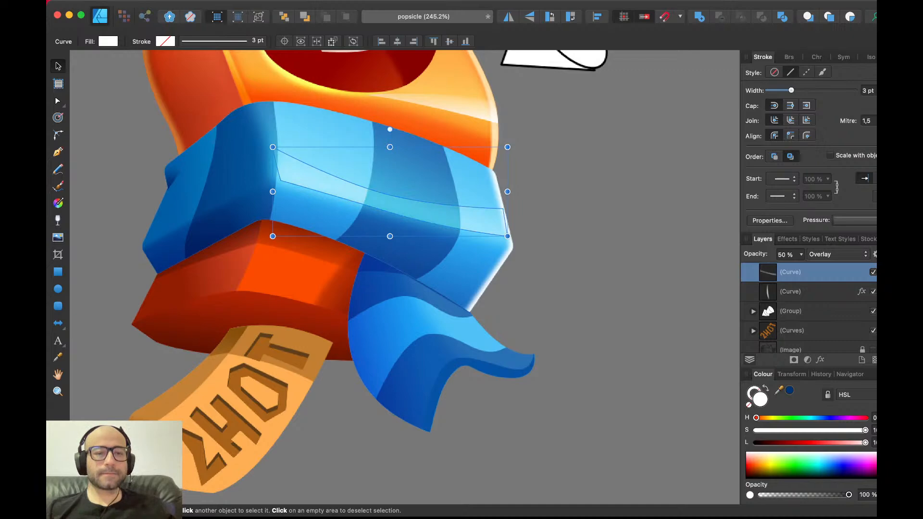
{"action": "key", "text": "super+d"}
- Draw a closed white highlight shape along the hanging scarf tail, from beneath the upper scarf to the tail's curled right tip
{"action": "scroll", "coordinate": [572, 312], "scroll_direction": "down", "scroll_amount": 5}
{"action": "scroll", "coordinate": [572, 312], "scroll_direction": "up", "scroll_amount": 8}
{"action": "scroll", "coordinate": [573, 313], "scroll_direction": "down", "scroll_amount": 3}
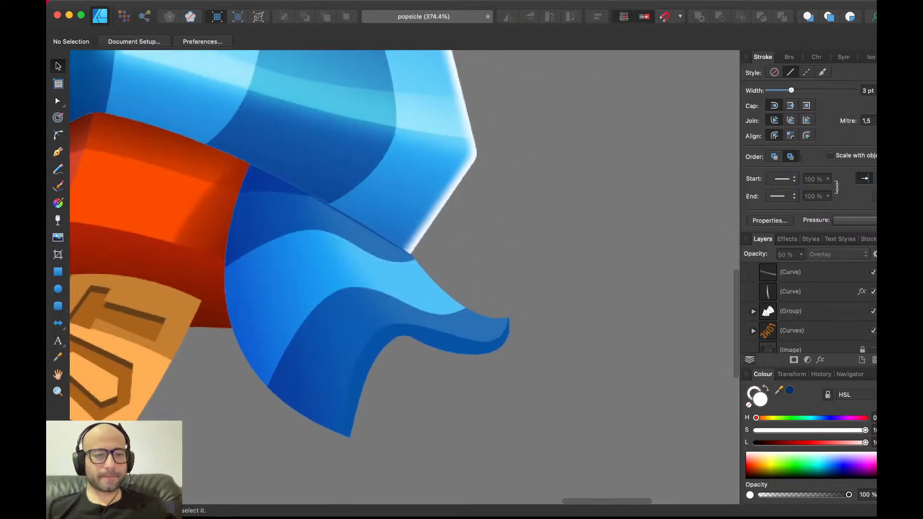
{"action": "key", "text": "p"}
{"action": "left_click", "coordinate": [322, 212]}
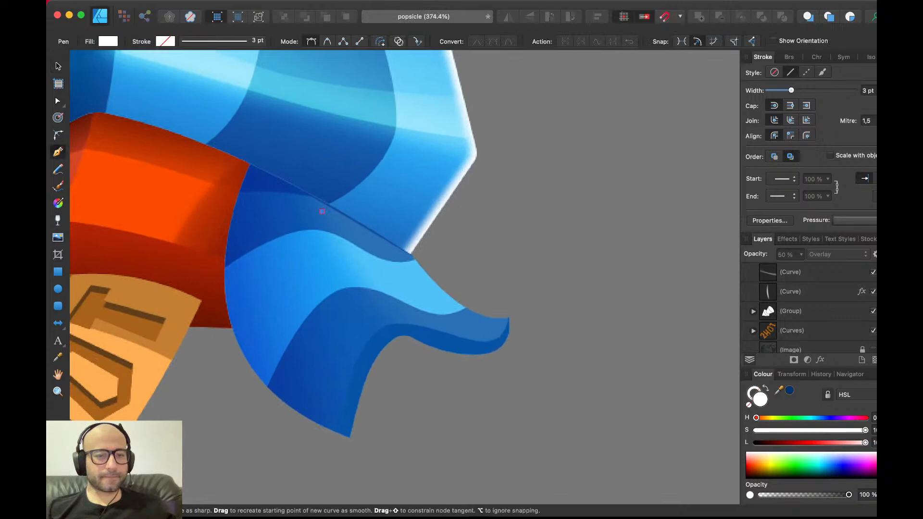
{"action": "left_click_drag", "start_coordinate": [388, 326], "coordinate": [493, 346]}
{"action": "left_click", "coordinate": [483, 333]}
{"action": "left_click_drag", "start_coordinate": [405, 258], "coordinate": [390, 220]}
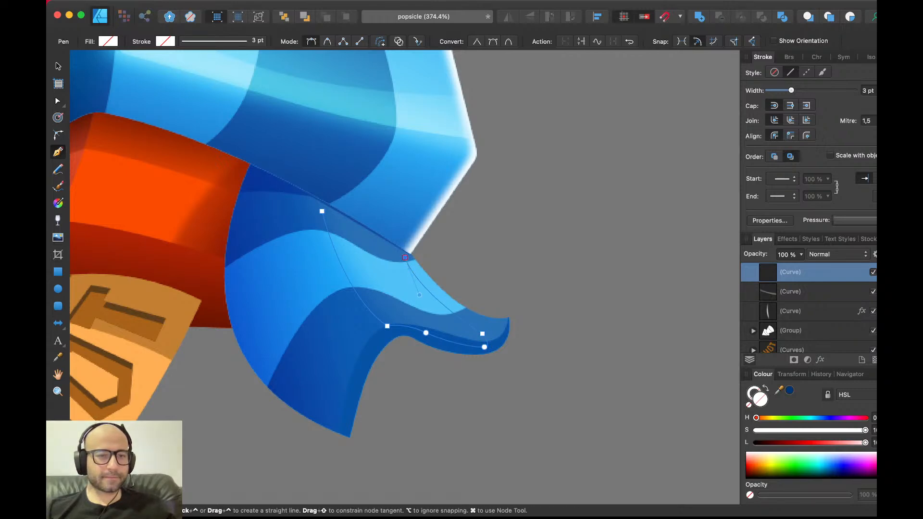
{"action": "left_click", "coordinate": [322, 211]}
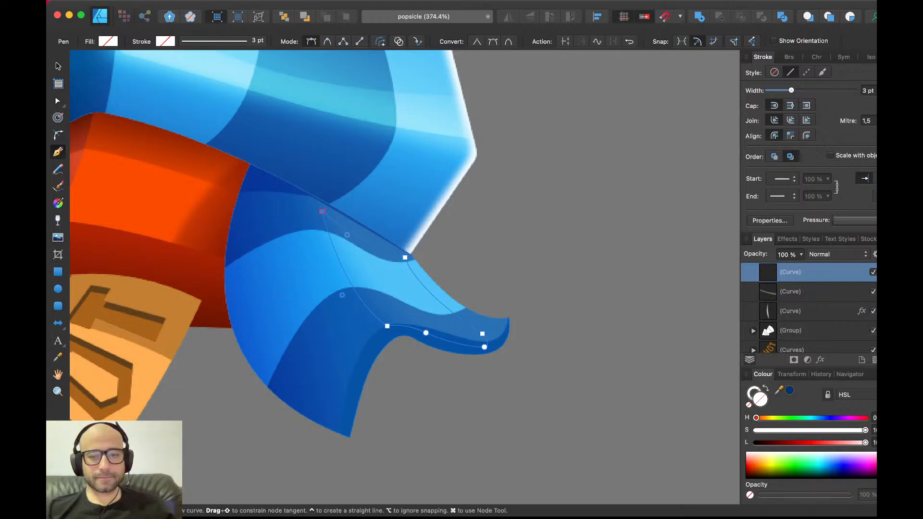
{"action": "key", "text": "v"}
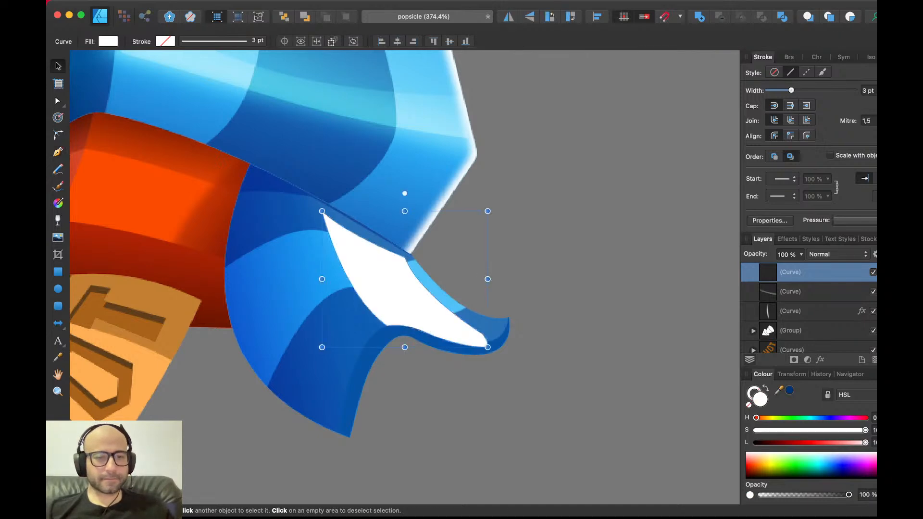
- Fade the scarf tail highlight toward the right with a linear transparency gradient and move it into the scarf's nested artwork
{"action": "key", "text": "y"}
{"action": "left_click_drag", "start_coordinate": [330, 282], "coordinate": [408, 270]}
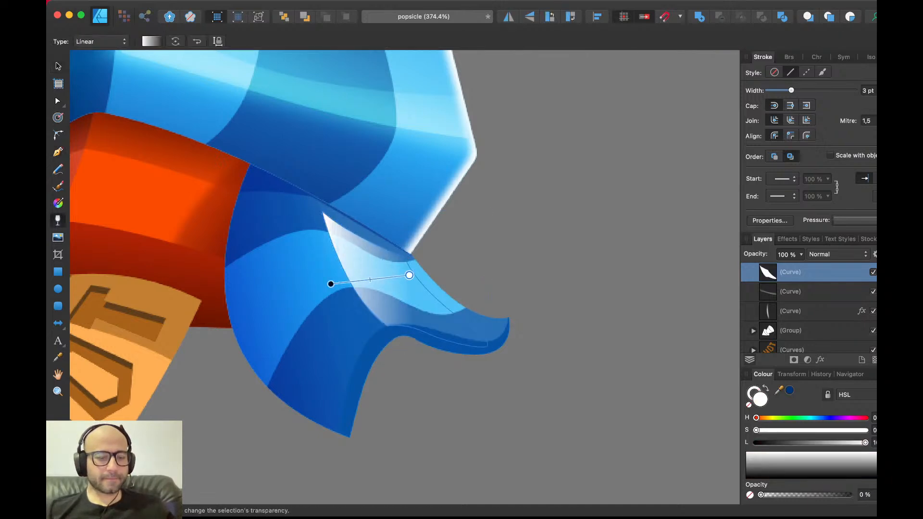
{"action": "key", "text": "v"}
{"action": "key", "text": "super+x"}
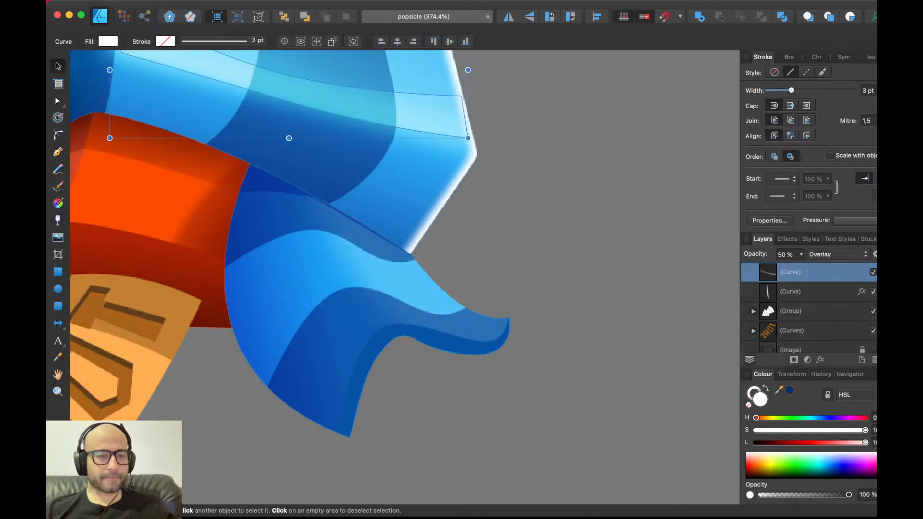
{"action": "left_click", "coordinate": [370, 313]}
{"action": "double_click", "coordinate": [371, 313]}
{"action": "key", "text": "super+v"}
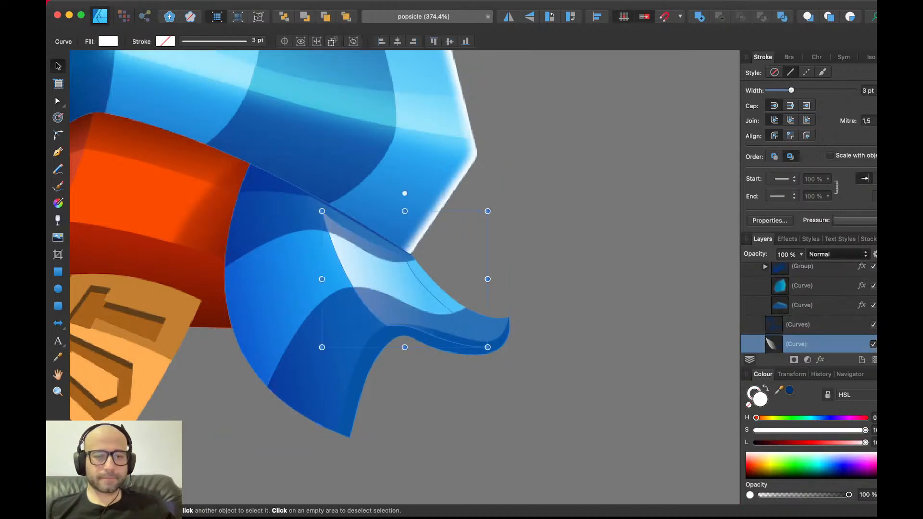
- Set the scarf tail highlight to Overlay blending and soften it with a layer effect
{"action": "left_click", "coordinate": [827, 399]}
{"action": "scroll", "coordinate": [553, 323], "scroll_direction": "down", "scroll_amount": 5}
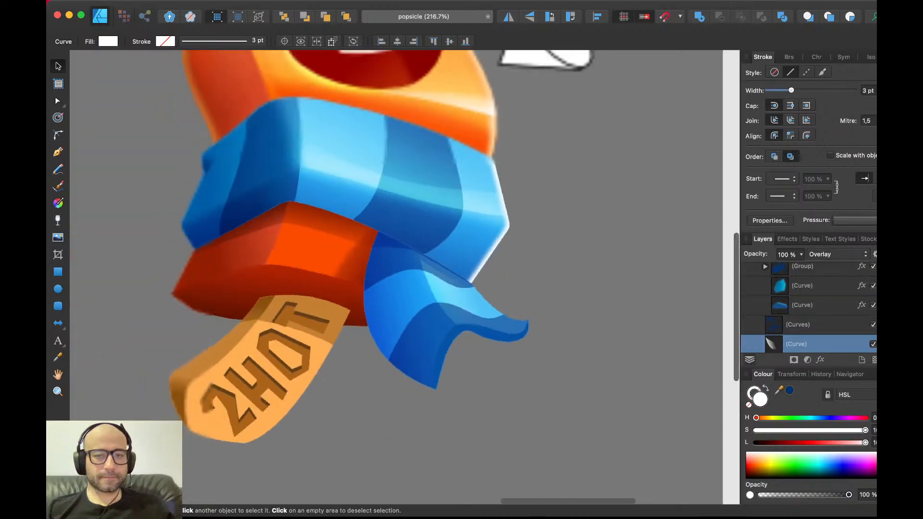
{"action": "left_click", "coordinate": [821, 360]}
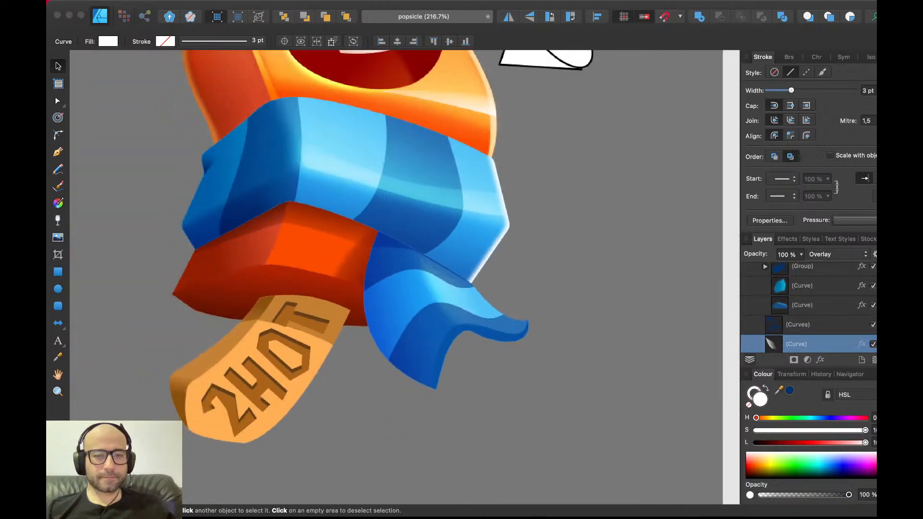
{"action": "key", "text": "Return"}
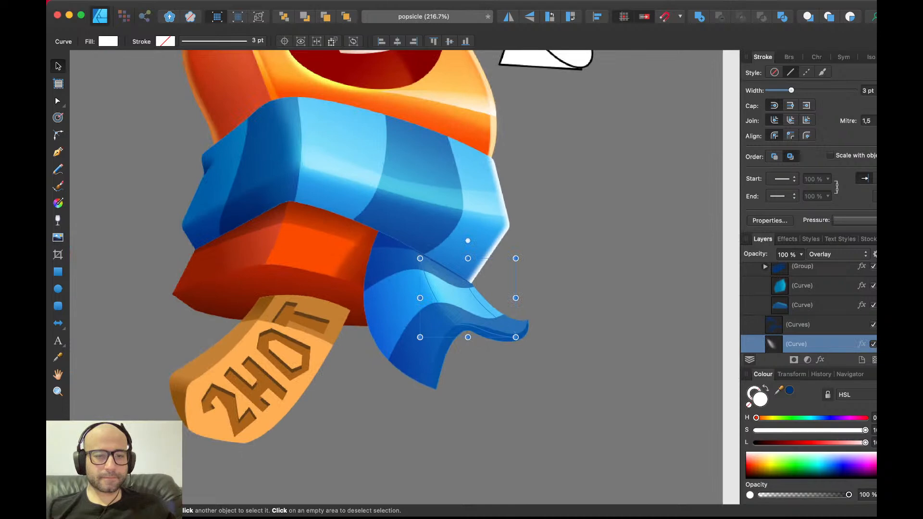
- Extend the light end of the scarf tail's blue shading gradient slightly up and to the right
{"action": "double_click", "coordinate": [401, 311]}
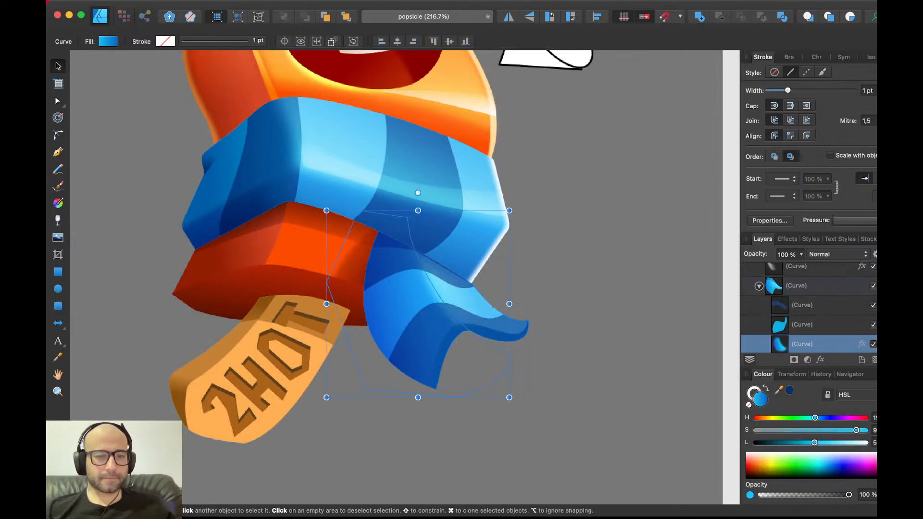
{"action": "key", "text": "g"}
{"action": "left_click_drag", "start_coordinate": [347, 292], "coordinate": [288, 278]}
{"action": "key", "text": "super+z"}
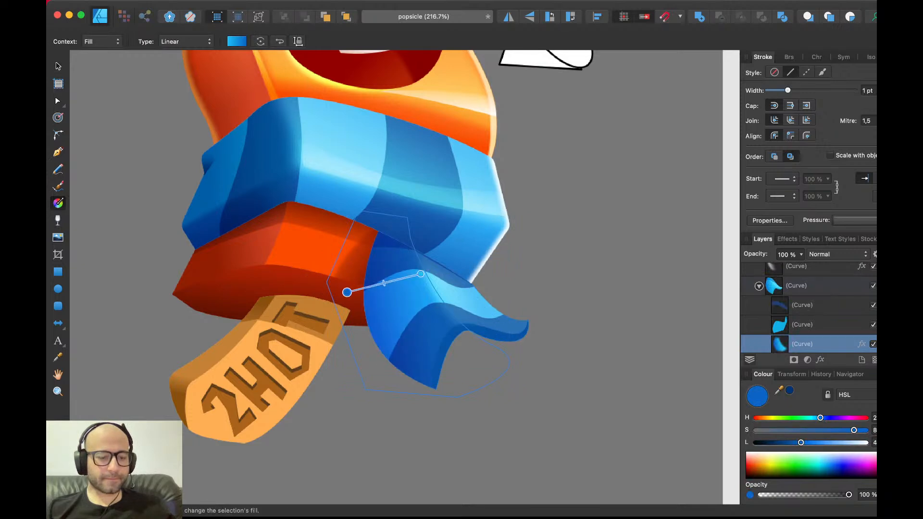
{"action": "left_click_drag", "start_coordinate": [347, 292], "coordinate": [348, 293]}
{"action": "left_click_drag", "start_coordinate": [421, 274], "coordinate": [440, 262]}
{"action": "left_click_drag", "start_coordinate": [422, 262], "coordinate": [421, 262]}
{"action": "key", "text": "v"}
{"action": "key", "text": "super+d"}
{"action": "scroll", "coordinate": [421, 261], "scroll_direction": "down", "scroll_amount": 4}
{"action": "scroll", "coordinate": [421, 262], "scroll_direction": "up", "scroll_amount": 6}
{"action": "double_click", "coordinate": [421, 262]}
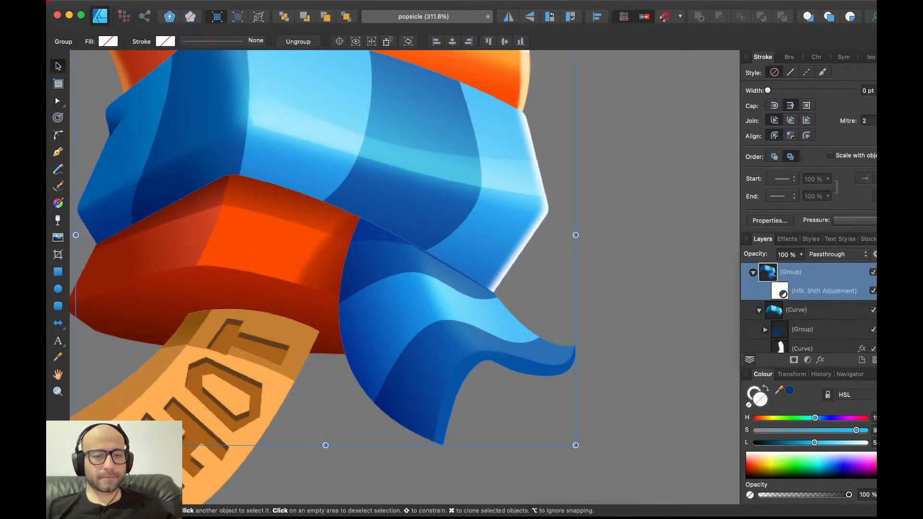
{"action": "key", "text": "a"}
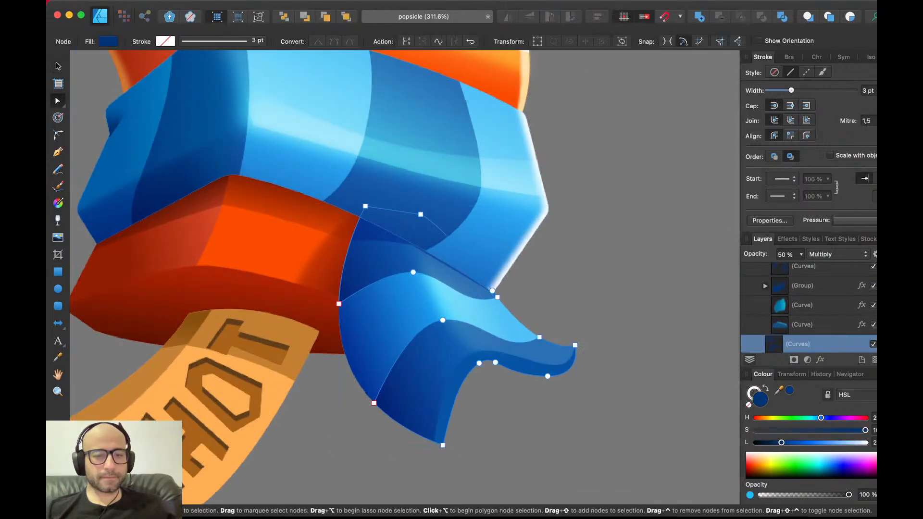
{"action": "key", "text": "v"}
{"action": "left_click_drag", "start_coordinate": [422, 261], "coordinate": [320, 261]}
{"action": "key", "text": "super+z"}
{"action": "key", "text": "super+d"}
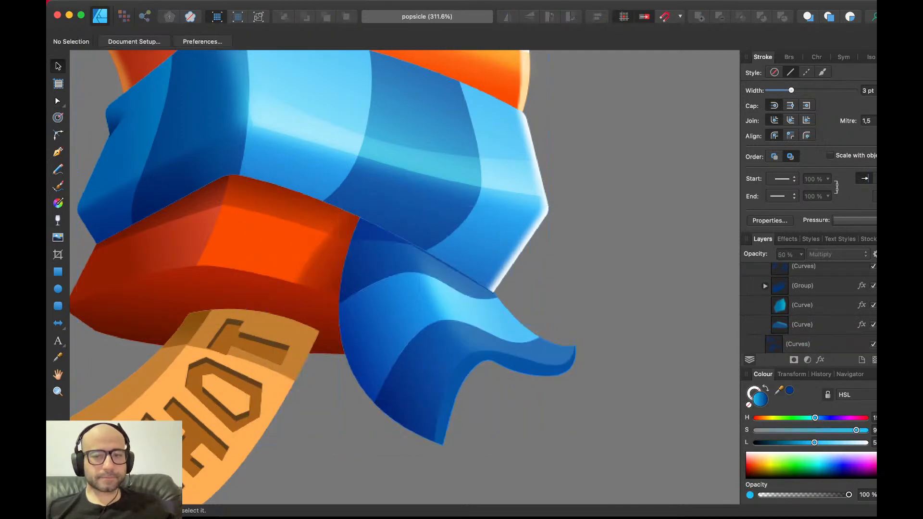
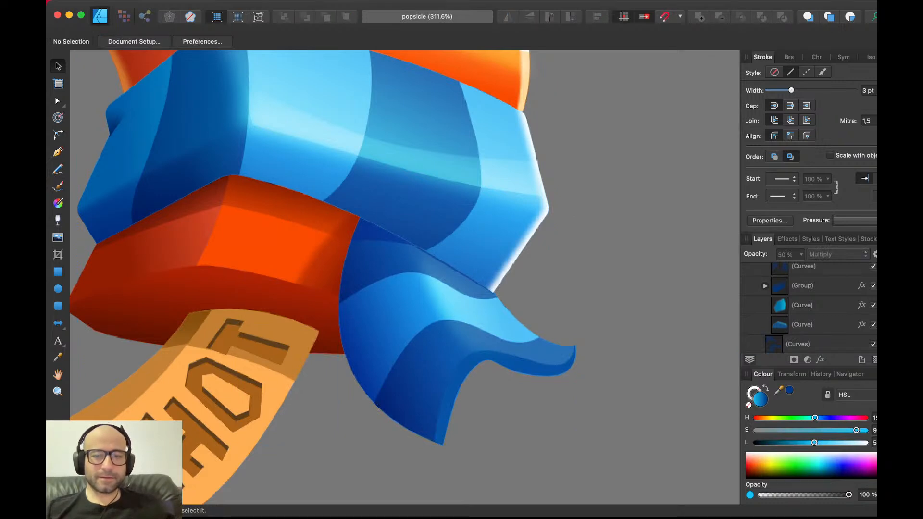
{"action": "scroll", "coordinate": [808, 308], "scroll_direction": "down", "scroll_amount": 10}
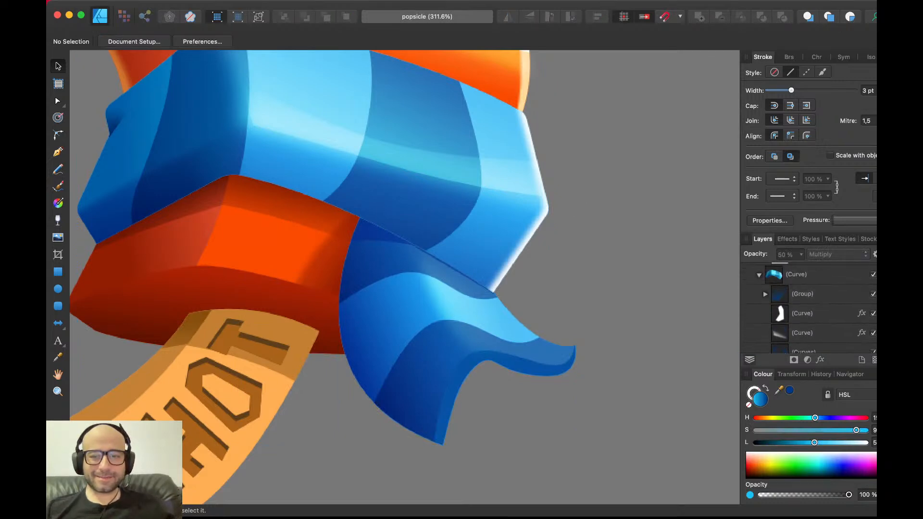
{"action": "scroll", "coordinate": [808, 308], "scroll_direction": "down", "scroll_amount": 8}
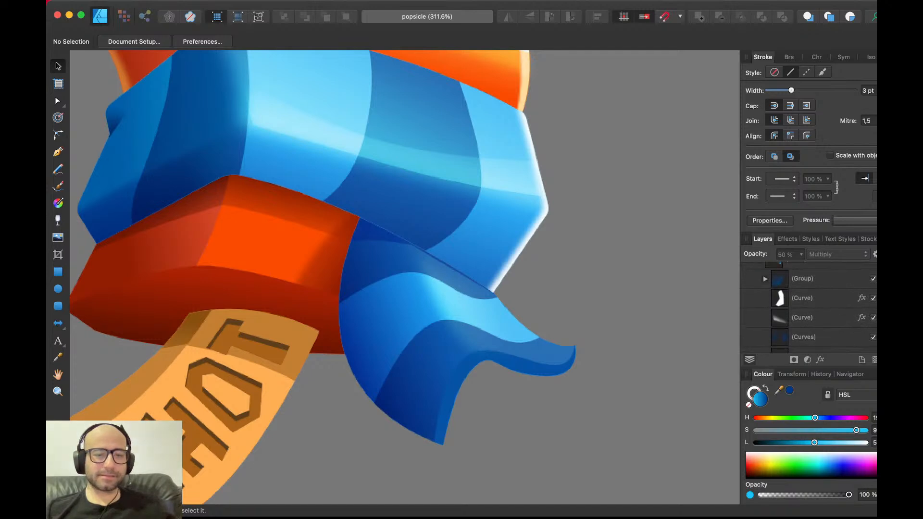
- Shift the scarf tail's dark stripes aside and darken the tail's folded underside with a gradient fill
{"action": "left_click", "coordinate": [435, 289]}
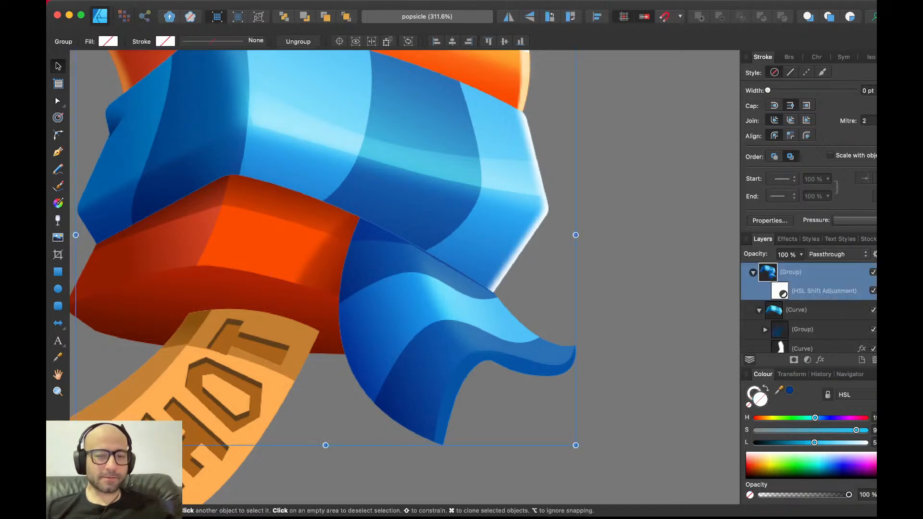
{"action": "double_click", "coordinate": [428, 366]}
{"action": "left_click_drag", "start_coordinate": [428, 365], "coordinate": [354, 365]}
{"action": "double_click", "coordinate": [450, 407]}
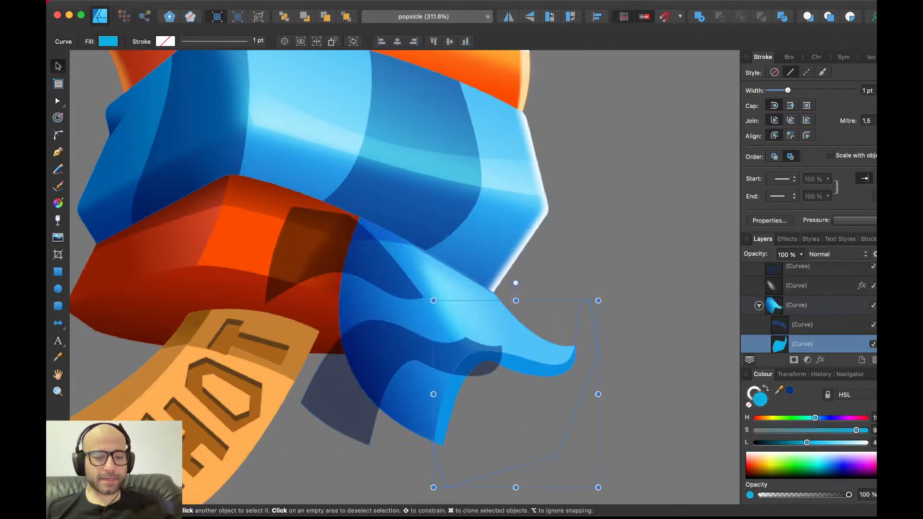
{"action": "key", "text": "g"}
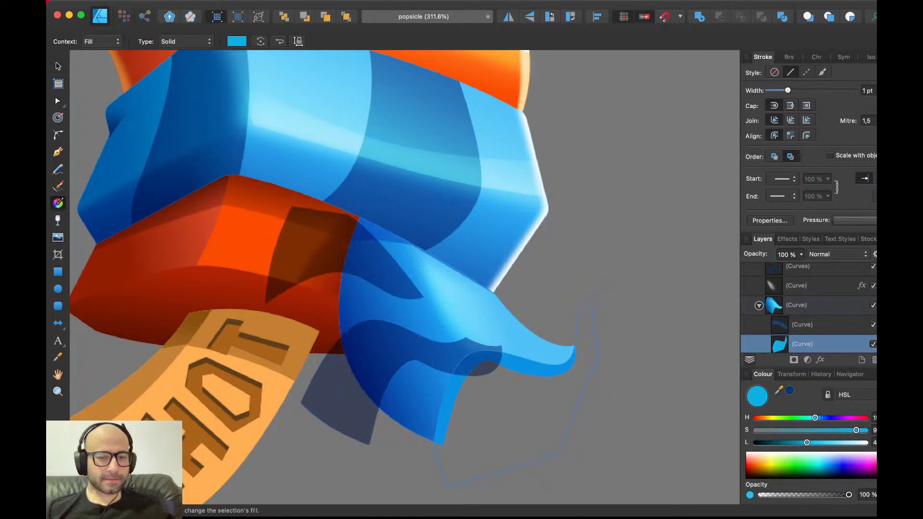
{"action": "left_click", "coordinate": [480, 361]}
- Move the dark stripes back onto the scarf tail so they line up with its outline
{"action": "key", "text": "v"}
{"action": "left_click", "coordinate": [340, 390]}
{"action": "key", "text": "a"}
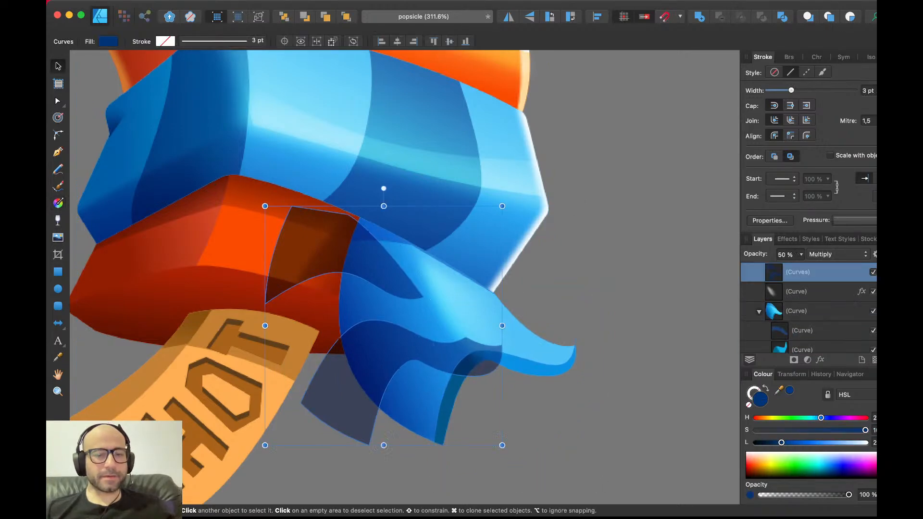
{"action": "key", "text": "v"}
{"action": "left_click_drag", "start_coordinate": [341, 391], "coordinate": [415, 390]}
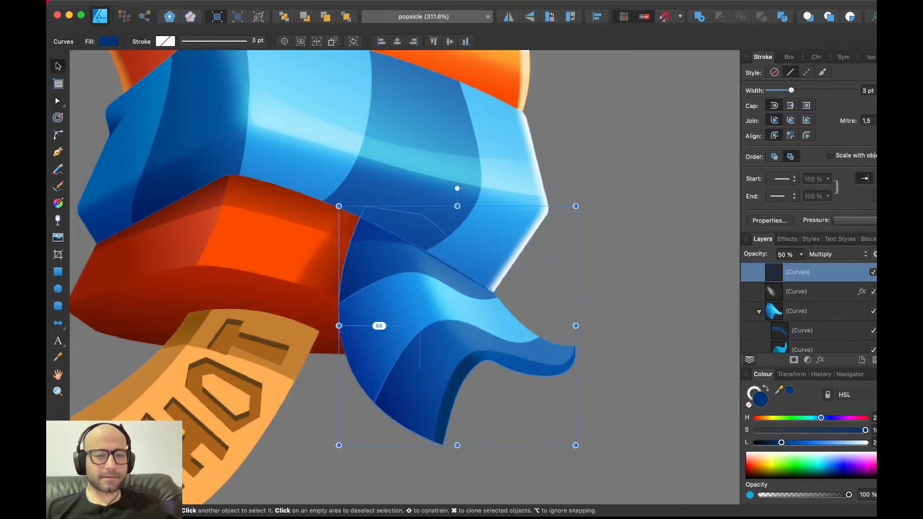
{"action": "key", "text": "super+d"}
- Try moving the scarf tail's dark stripes one level back in the layer order
{"action": "scroll", "coordinate": [413, 357], "scroll_direction": "down", "scroll_amount": 3}
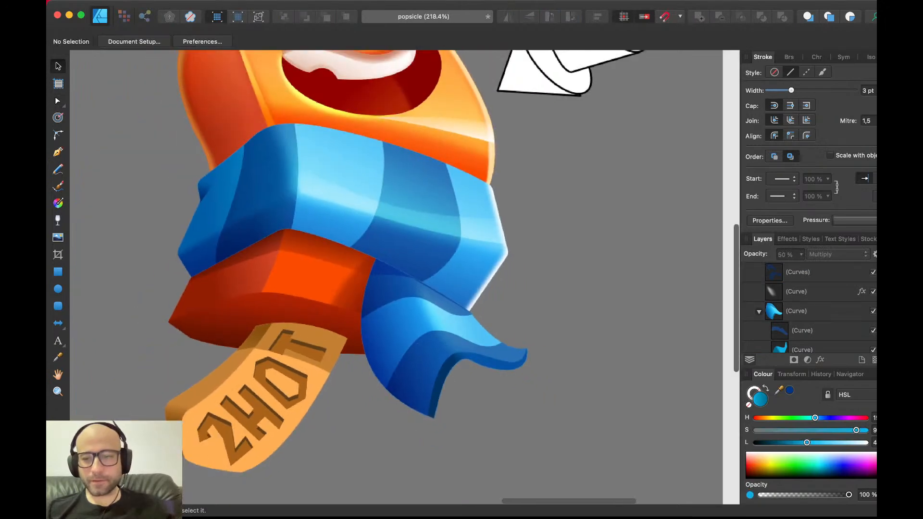
{"action": "scroll", "coordinate": [794, 308], "scroll_direction": "down", "scroll_amount": 1}
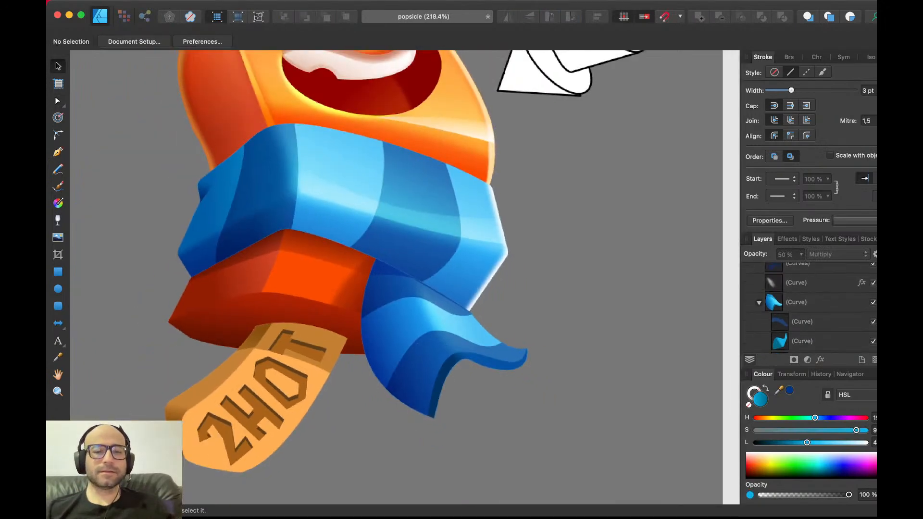
{"action": "scroll", "coordinate": [405, 373], "scroll_direction": "up", "scroll_amount": 1}
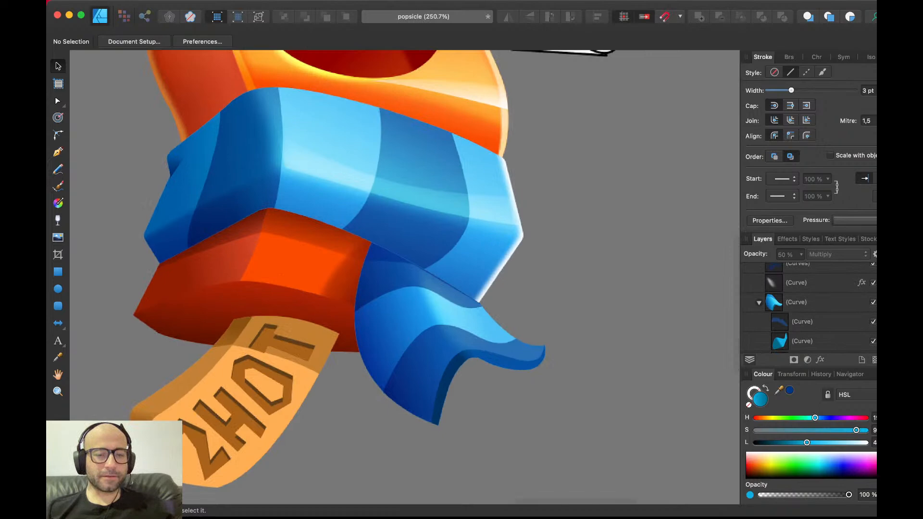
{"action": "left_click", "coordinate": [406, 373]}
{"action": "key", "text": "a"}
{"action": "key", "text": "v"}
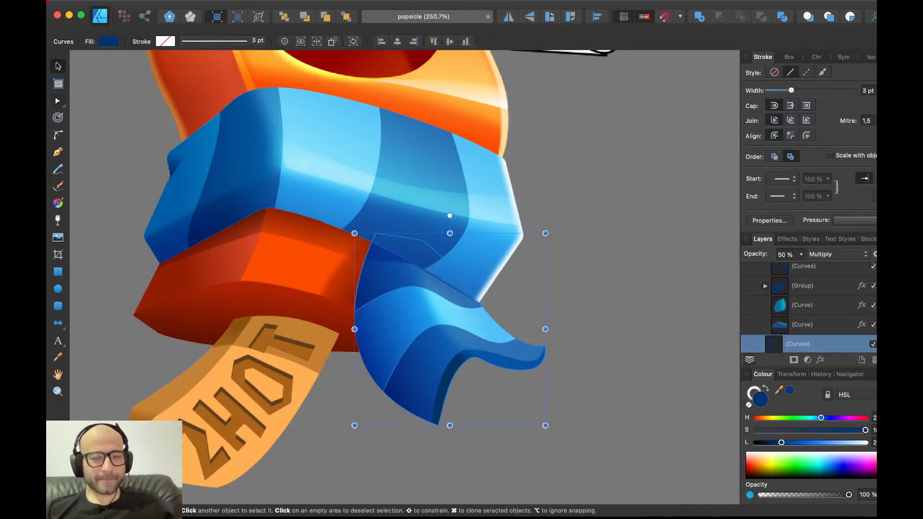
{"action": "key", "text": "super+["}
{"action": "key", "text": "super+]"}
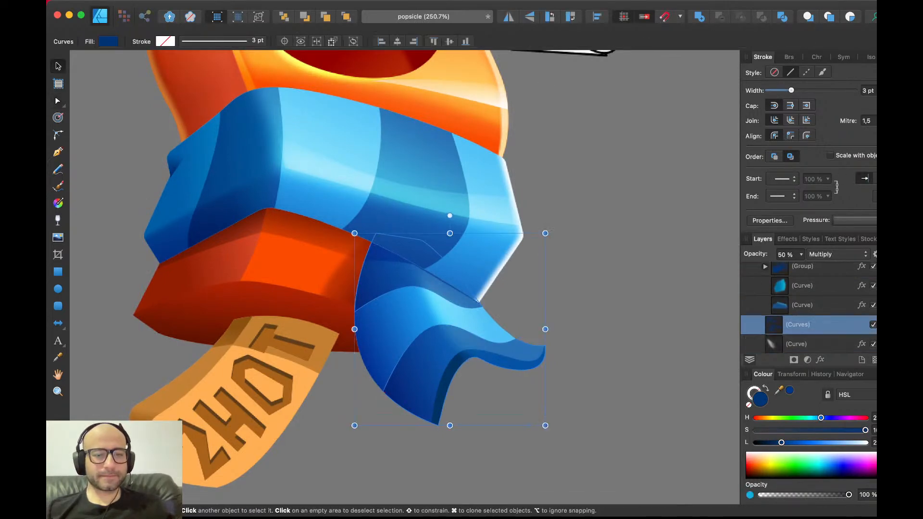
{"action": "left_click", "coordinate": [555, 364]}
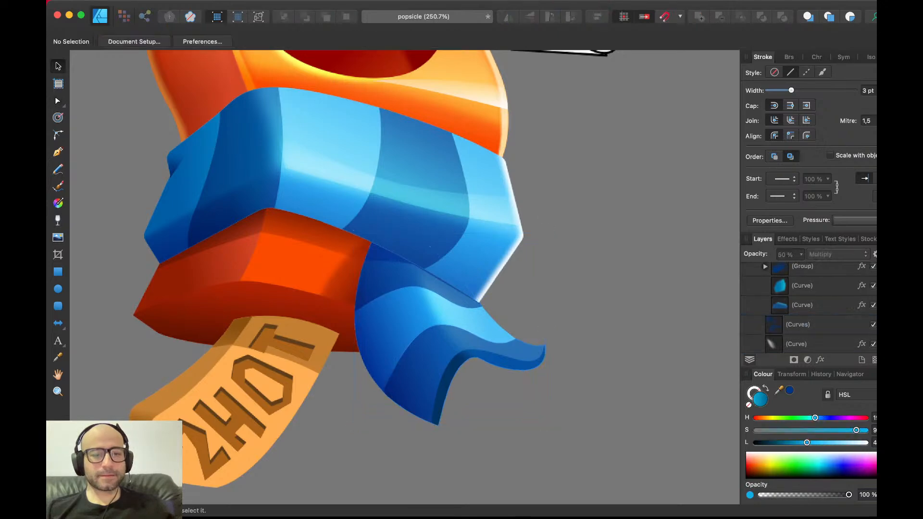
- Save the document with the updated scarf tail shading
{"action": "scroll", "coordinate": [555, 363], "scroll_direction": "down", "scroll_amount": 5}
{"action": "scroll", "coordinate": [554, 363], "scroll_direction": "up", "scroll_amount": 4}
{"action": "key", "text": "super+s"}
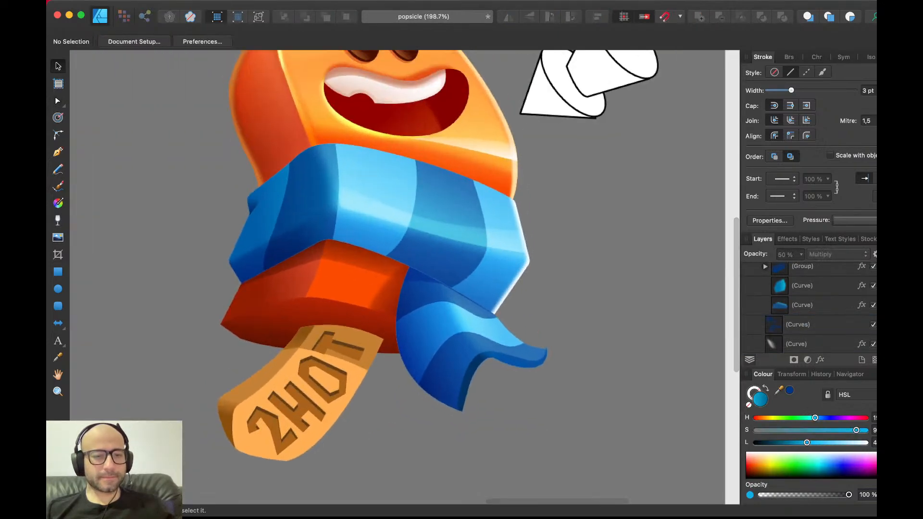
- Draw a closed four-sided curve over the bright orange-red front face of the popsicle's lower body, beneath the scarf
{"action": "scroll", "coordinate": [435, 330], "scroll_direction": "up", "scroll_amount": 2}
{"action": "scroll", "coordinate": [436, 330], "scroll_direction": "up", "scroll_amount": 3}
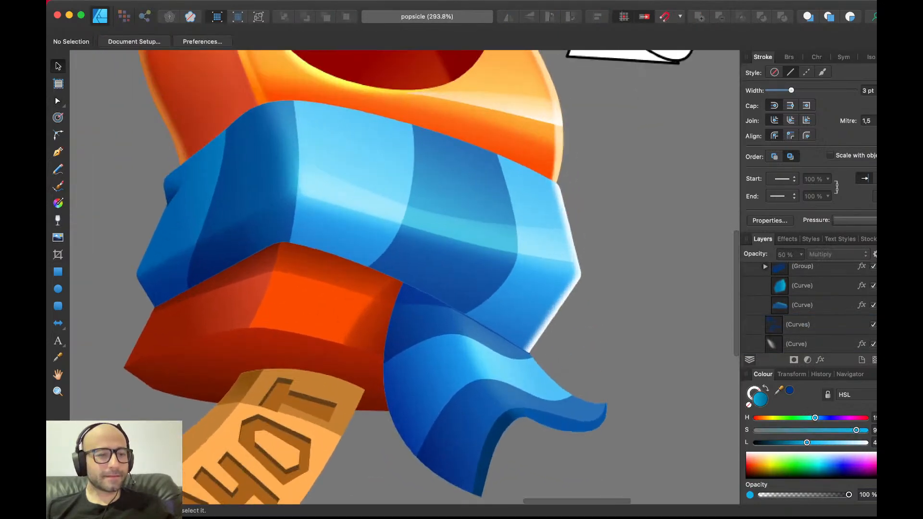
{"action": "scroll", "coordinate": [449, 311], "scroll_direction": "up", "scroll_amount": 3}
{"action": "key", "text": "p"}
{"action": "left_click", "coordinate": [151, 242]}
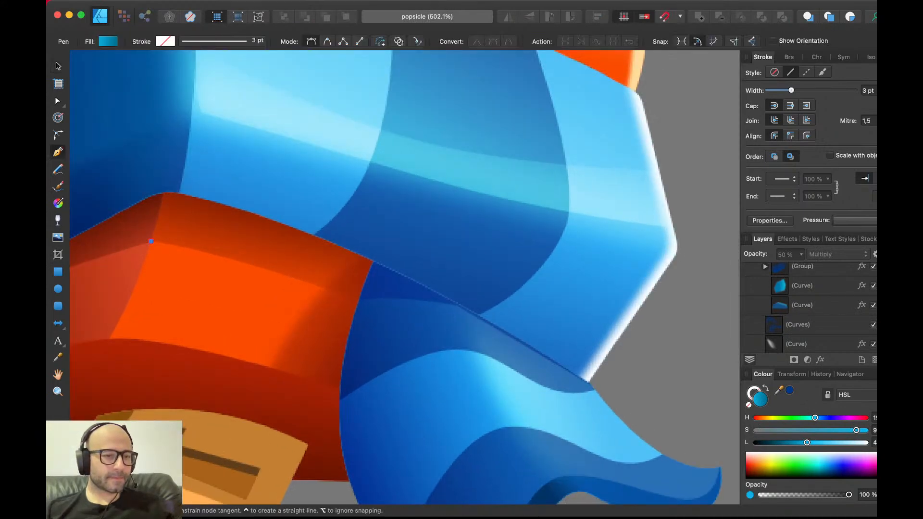
{"action": "left_click_drag", "start_coordinate": [111, 335], "coordinate": [89, 360]}
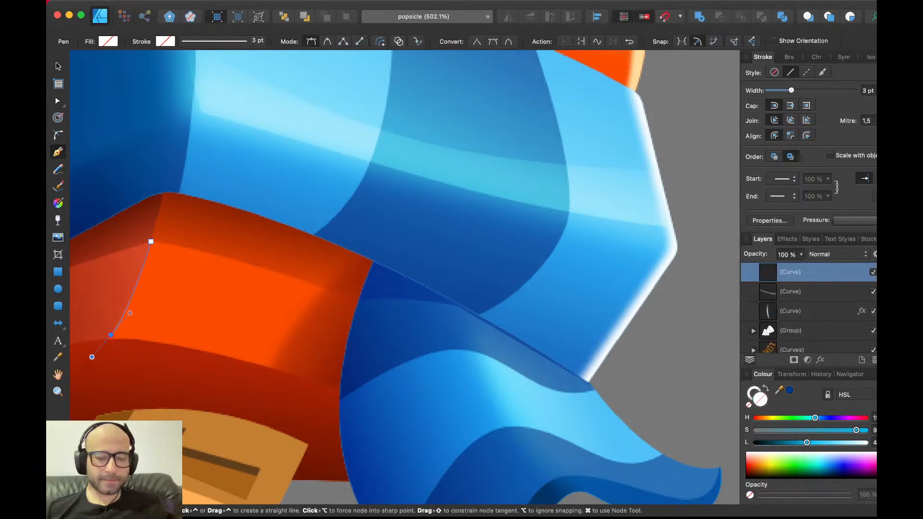
{"action": "left_click", "coordinate": [108, 338]}
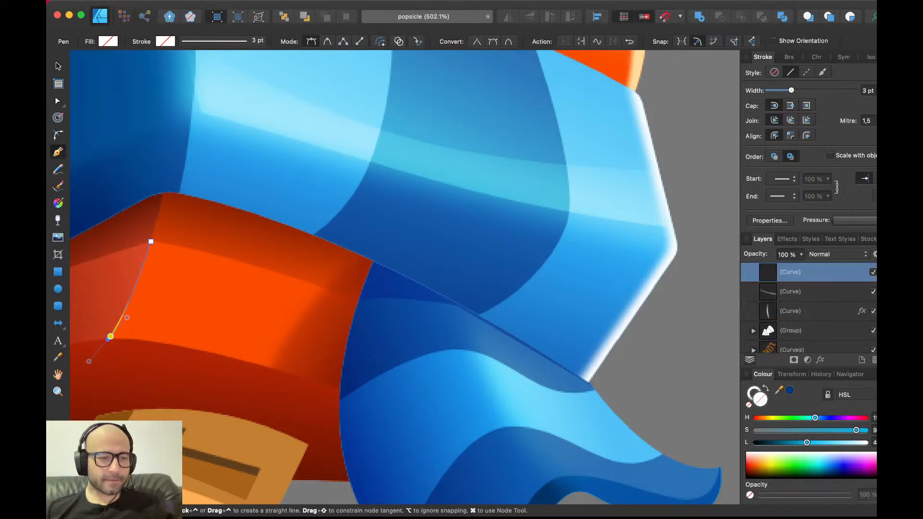
{"action": "left_click_drag", "start_coordinate": [259, 365], "coordinate": [327, 388]}
{"action": "left_click", "coordinate": [259, 365]}
{"action": "left_click_drag", "start_coordinate": [320, 290], "coordinate": [353, 269]}
{"action": "left_click", "coordinate": [319, 291]}
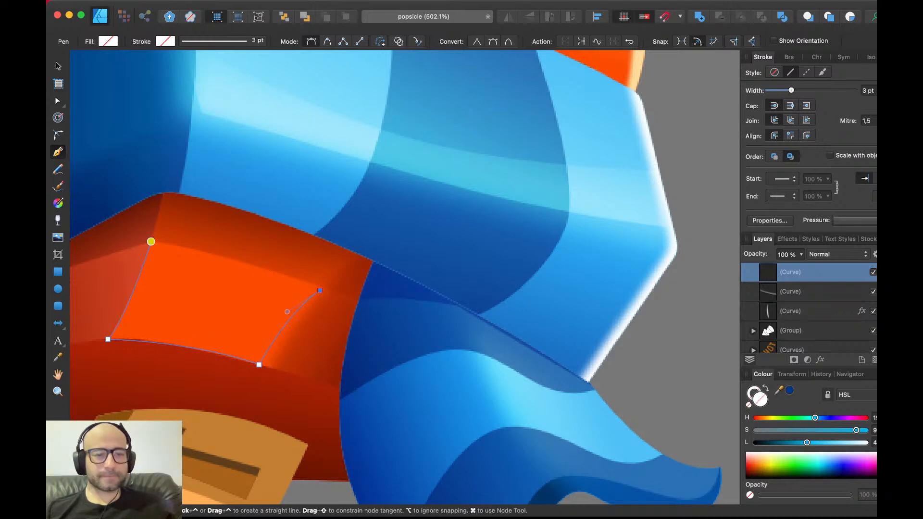
{"action": "left_click_drag", "start_coordinate": [151, 242], "coordinate": [193, 252]}
{"action": "key", "text": "v"}
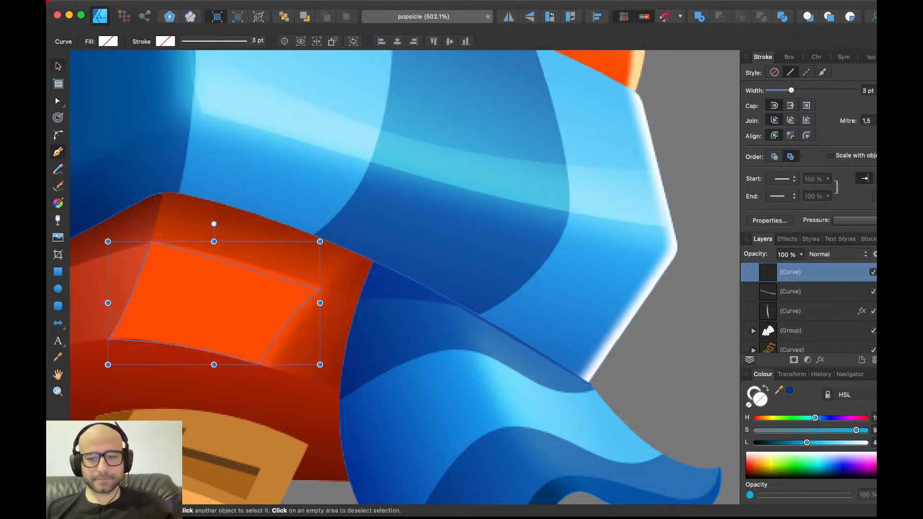
- Fill the lower front face highlight with white and fade it toward the right using a linear transparency gradient
{"action": "left_click_drag", "start_coordinate": [807, 443], "coordinate": [869, 442]}
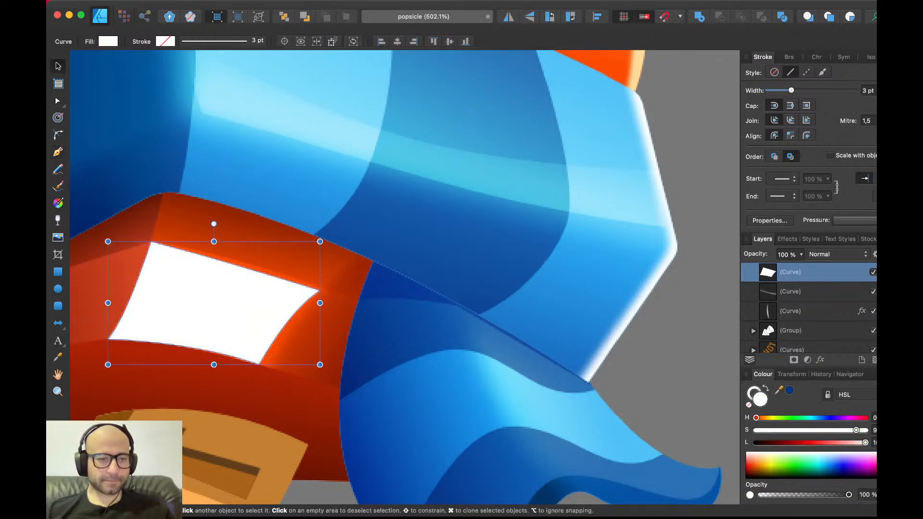
{"action": "key", "text": "y"}
{"action": "left_click_drag", "start_coordinate": [120, 274], "coordinate": [290, 262]}
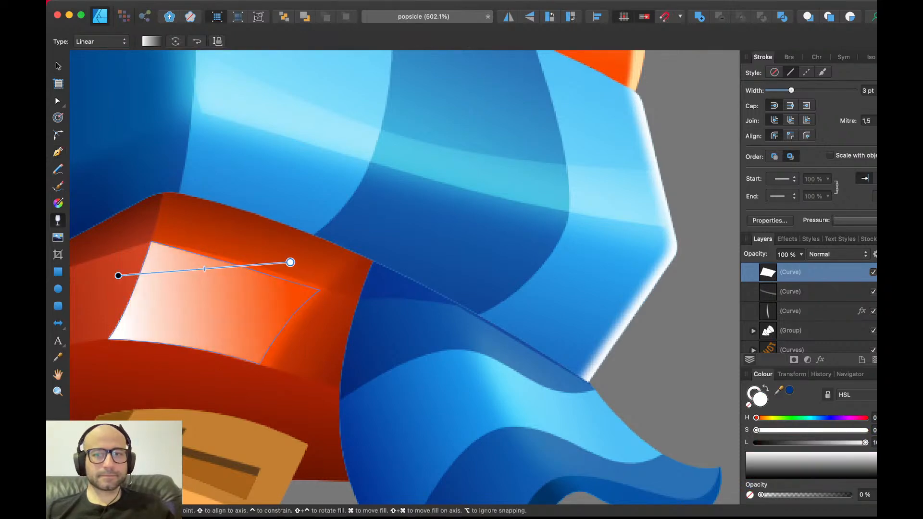
{"action": "key", "text": "v"}
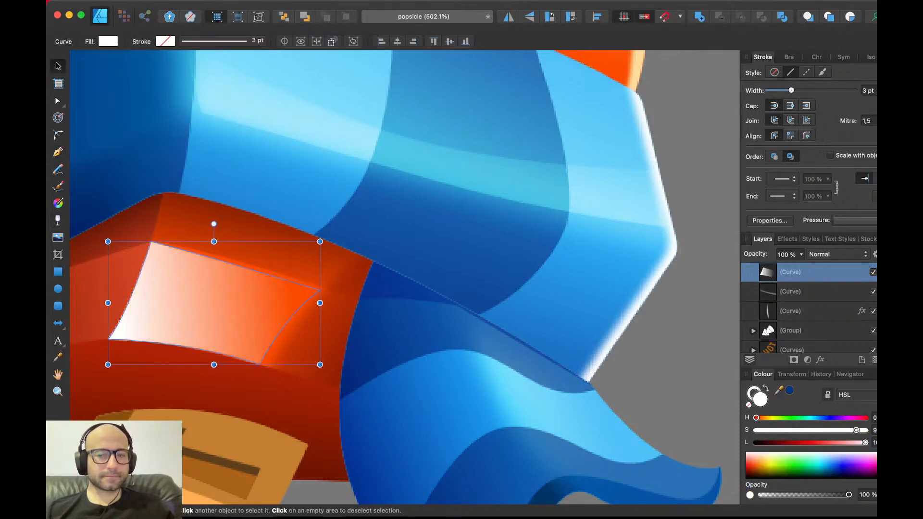
- Change the front face highlight's blend mode so it brightens the orange beneath it, and deselect it
{"action": "left_click", "coordinate": [839, 254]}
{"action": "left_click", "coordinate": [832, 407]}
{"action": "scroll", "coordinate": [451, 362], "scroll_direction": "down", "scroll_amount": 2}
{"action": "key", "text": "super+0"}
{"action": "key", "text": "super+d"}
- Adjust the linear gradient on the dark red underside of the popsicle's lower body, extending its upper end well above the face
{"action": "scroll", "coordinate": [323, 350], "scroll_direction": "up", "scroll_amount": 8}
{"action": "left_click", "coordinate": [337, 404]}
{"action": "double_click", "coordinate": [337, 404]}
{"action": "scroll", "coordinate": [343, 406], "scroll_direction": "down", "scroll_amount": 3}
{"action": "key", "text": "g"}
{"action": "left_click_drag", "start_coordinate": [376, 382], "coordinate": [369, 441]}
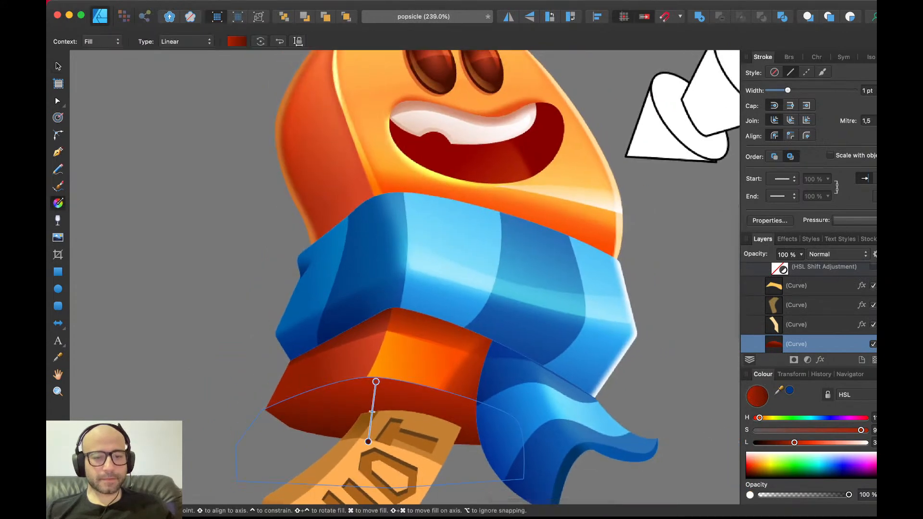
{"action": "left_click_drag", "start_coordinate": [376, 381], "coordinate": [379, 336]}
{"action": "key", "text": "v"}
{"action": "key", "text": "super+d"}
- Save the document with the updated lower body shading
{"action": "scroll", "coordinate": [404, 277], "scroll_direction": "up", "scroll_amount": 5}
{"action": "scroll", "coordinate": [404, 276], "scroll_direction": "right", "scroll_amount": 4}
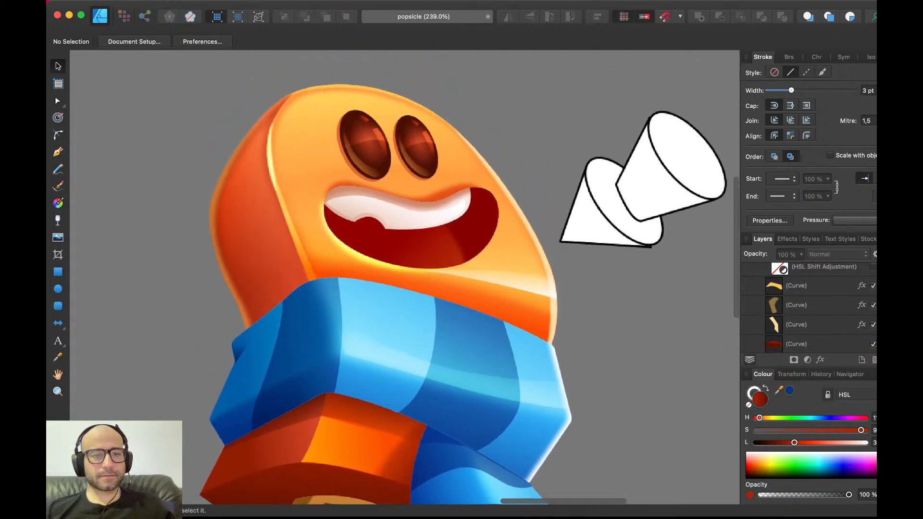
{"action": "scroll", "coordinate": [404, 277], "scroll_direction": "down", "scroll_amount": 5}
{"action": "key", "text": "super+s"}
{"action": "scroll", "coordinate": [404, 276], "scroll_direction": "down", "scroll_amount": 2}
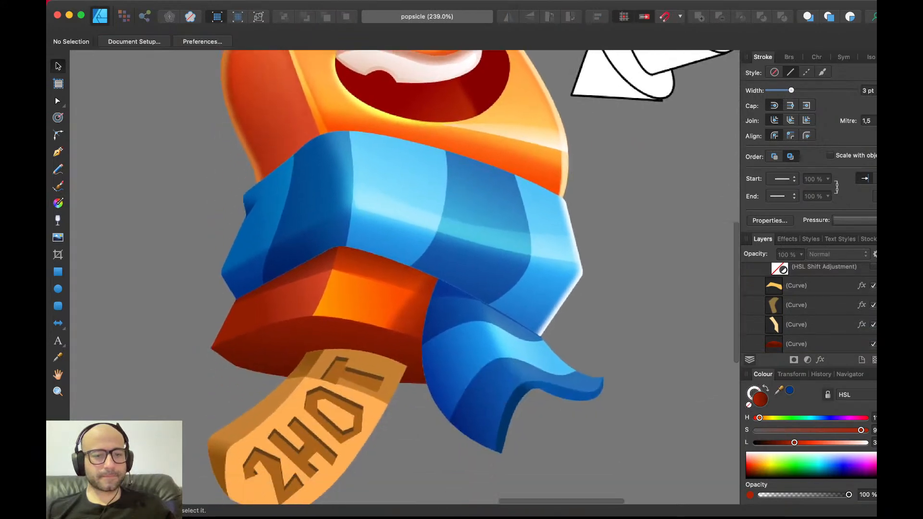
{"action": "scroll", "coordinate": [404, 277], "scroll_direction": "down", "scroll_amount": 1}
{"action": "scroll", "coordinate": [377, 356], "scroll_direction": "down", "scroll_amount": 3}
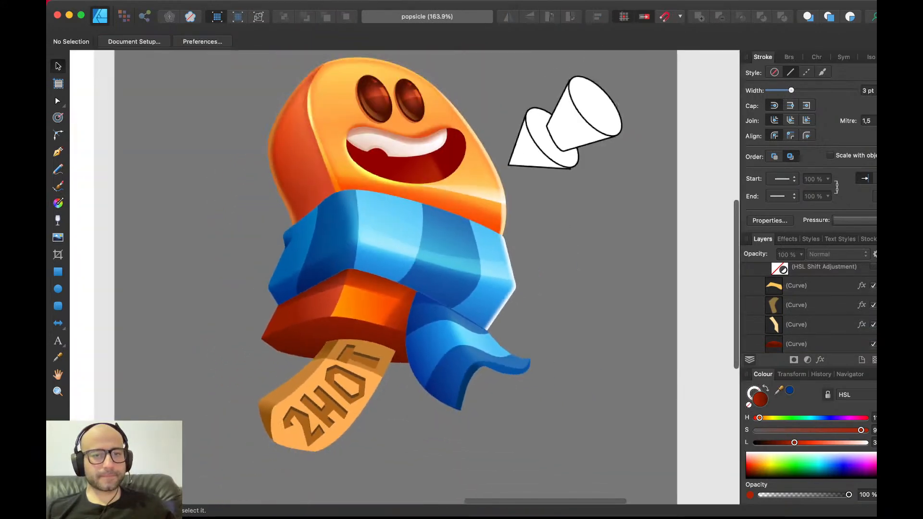
{"action": "left_click", "coordinate": [584, 117]}
{"action": "left_click", "coordinate": [594, 226]}
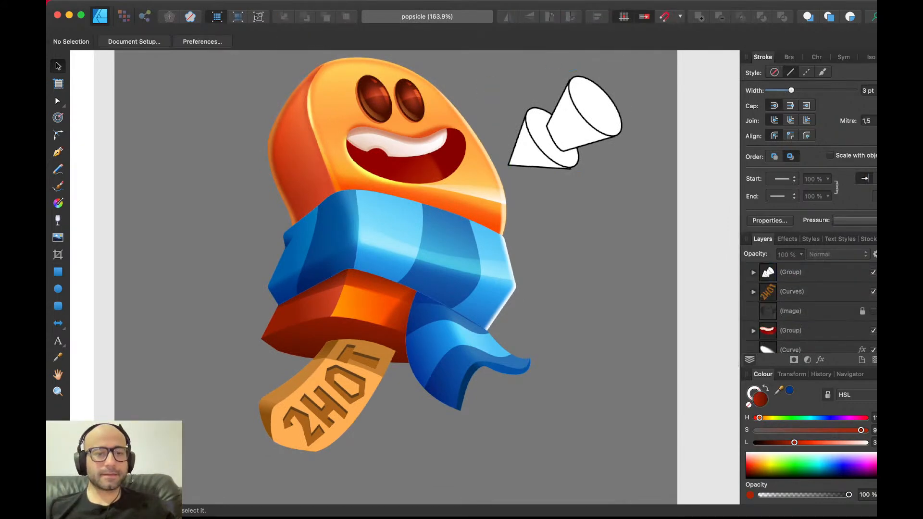
- Draw a thin L-shaped highlight along the left and bottom edges of the orange front face and fill it with white
{"action": "scroll", "coordinate": [283, 292], "scroll_direction": "up", "scroll_amount": 5}
{"action": "key", "text": "p"}
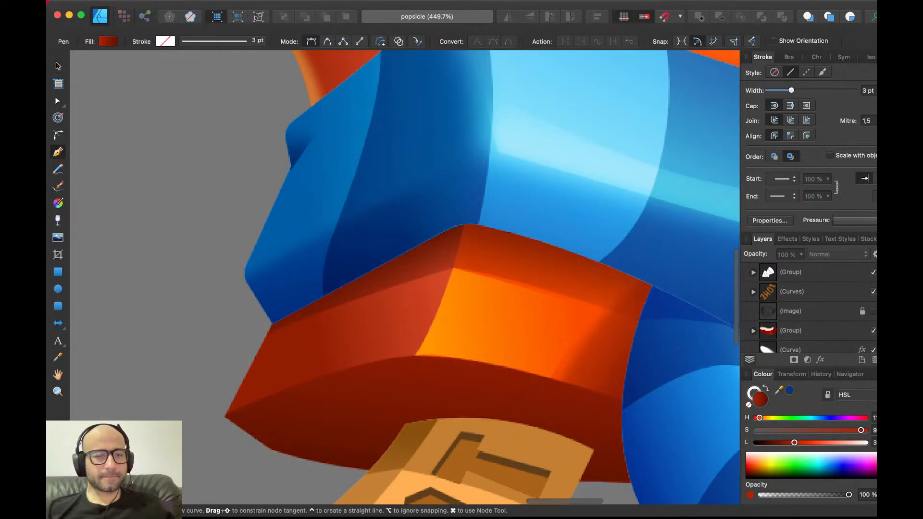
{"action": "left_click", "coordinate": [453, 270]}
{"action": "left_click_drag", "start_coordinate": [431, 345], "coordinate": [415, 374]}
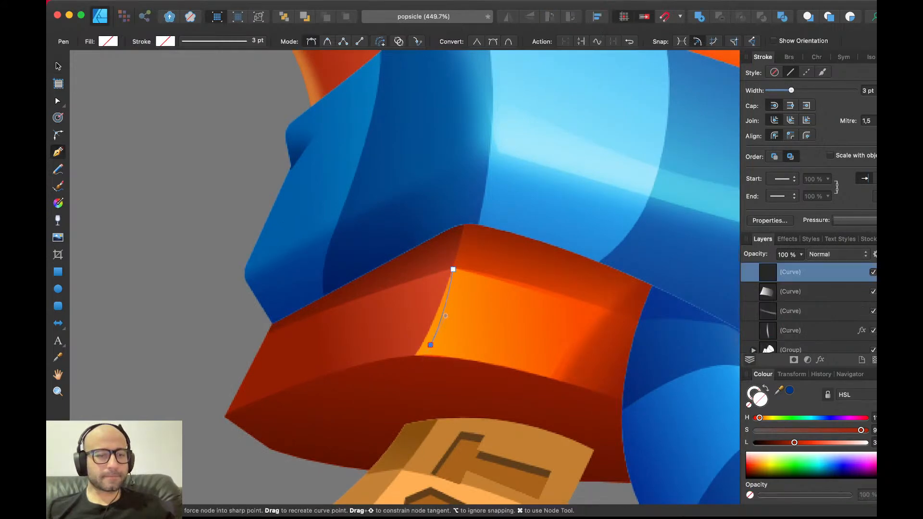
{"action": "left_click_drag", "start_coordinate": [498, 366], "coordinate": [525, 375]}
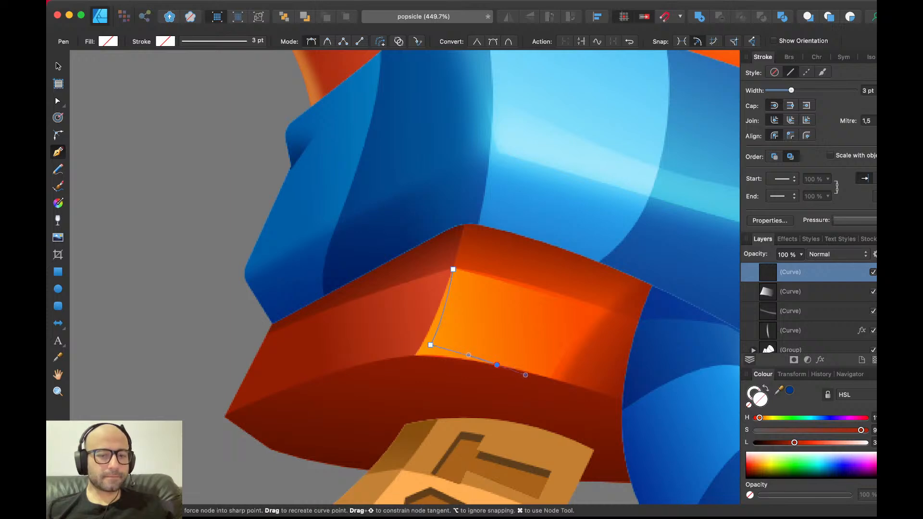
{"action": "left_click", "coordinate": [497, 366], "text": "alt"}
{"action": "left_click_drag", "start_coordinate": [415, 355], "coordinate": [384, 352]}
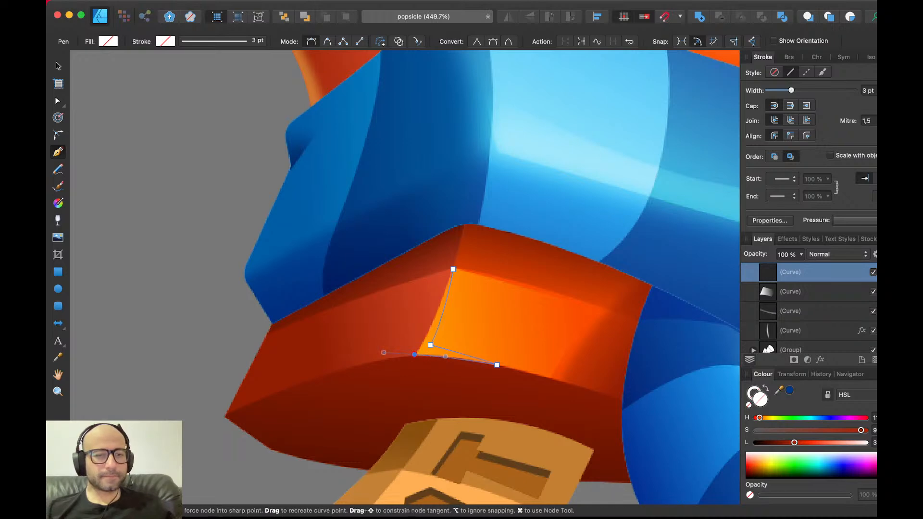
{"action": "left_click_drag", "start_coordinate": [453, 269], "coordinate": [462, 244]}
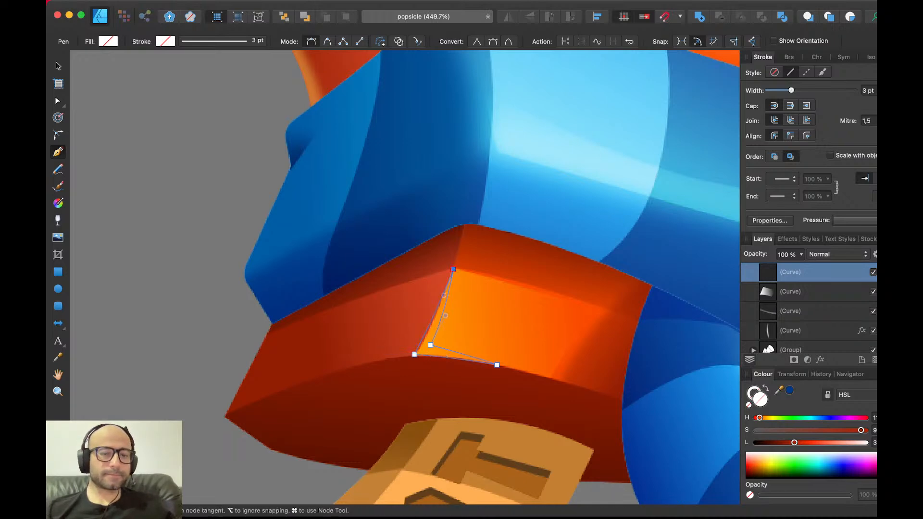
{"action": "key", "text": "v"}
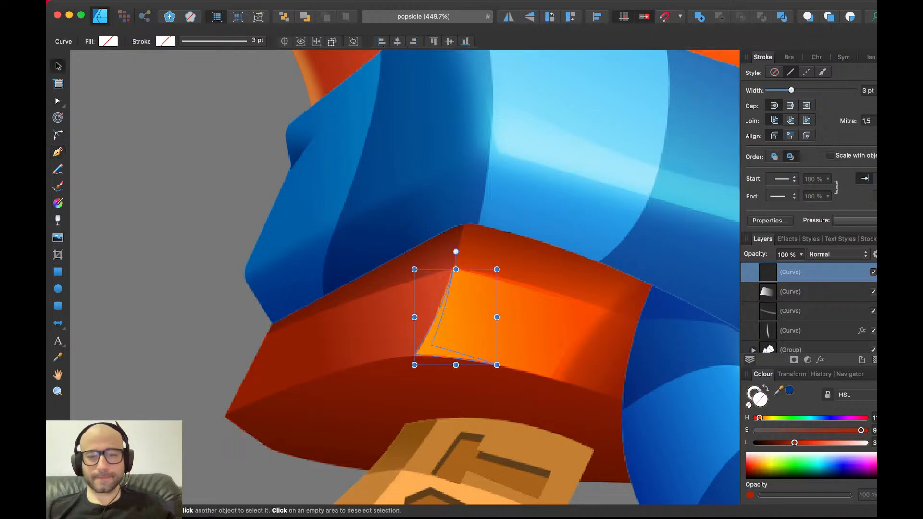
{"action": "left_click_drag", "start_coordinate": [795, 442], "coordinate": [867, 442]}
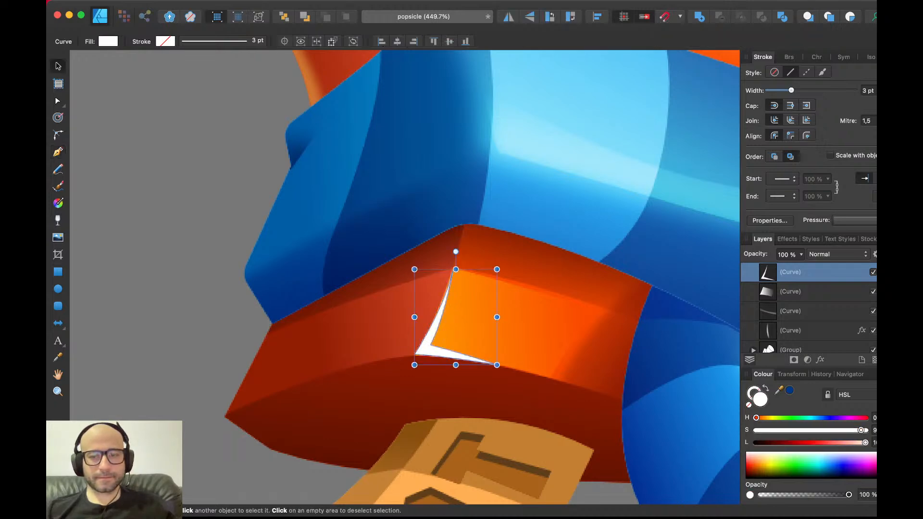
- Set the L-shaped edge highlight to Overlay blending and reduce its opacity to 20%
{"action": "left_click", "coordinate": [839, 255]}
{"action": "left_click", "coordinate": [822, 403]}
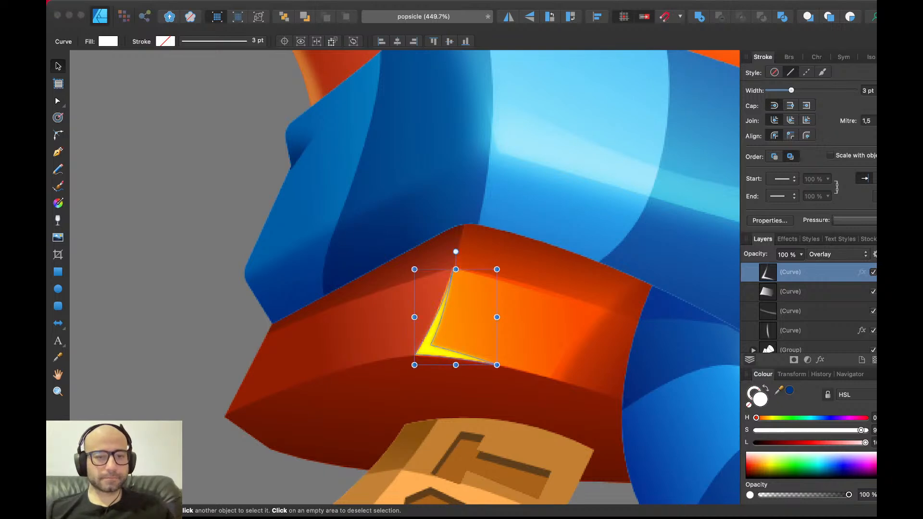
{"action": "key", "text": "5"}
{"action": "key", "text": "3"}
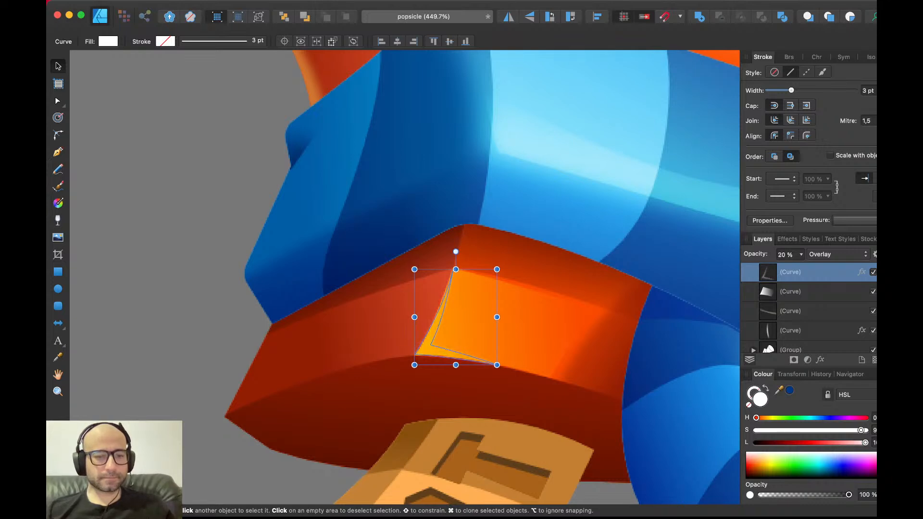
- Draw a closed angular shape over the left edge and lower left corner of the red side face and fill it with orange
{"action": "key", "text": "Escape"}
{"action": "key", "text": "p"}
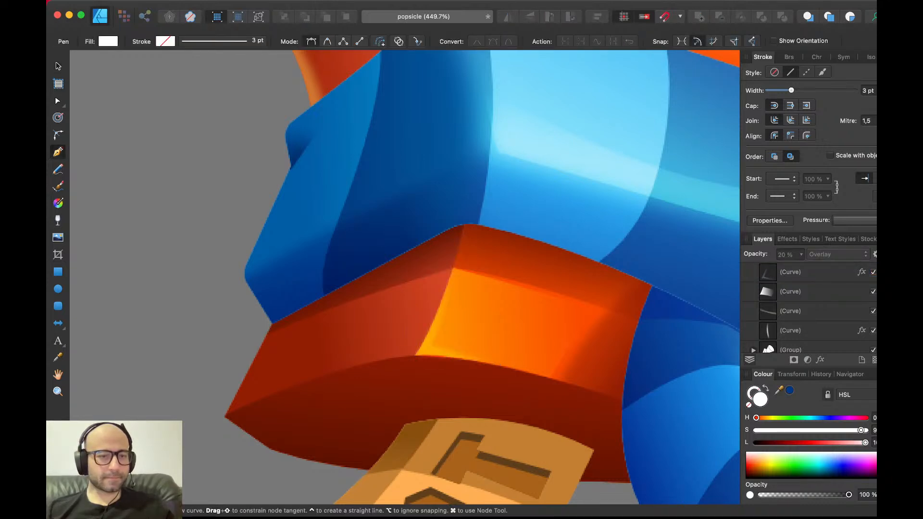
{"action": "left_click", "coordinate": [282, 312]}
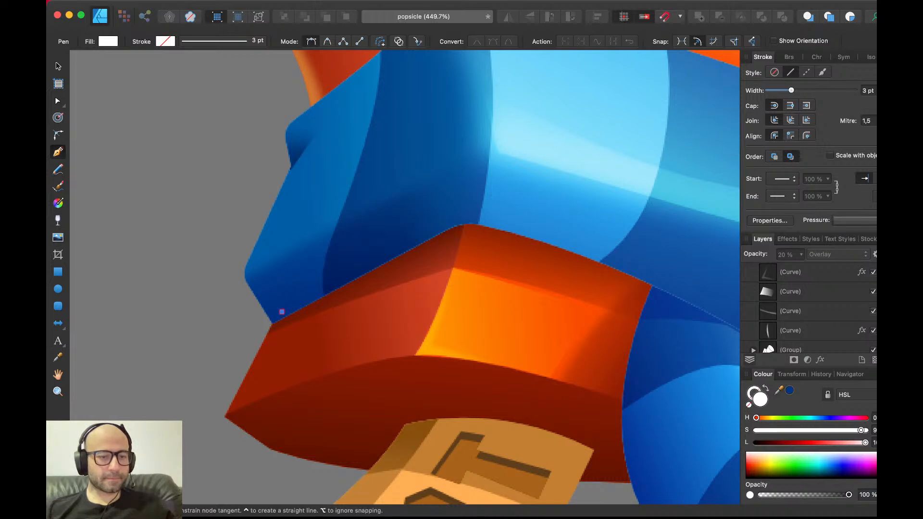
{"action": "left_click", "coordinate": [247, 393]}
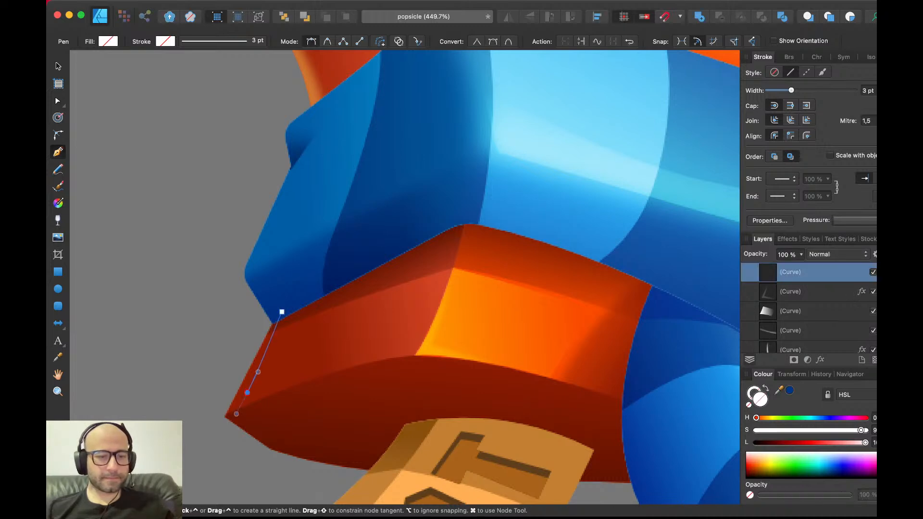
{"action": "left_click_drag", "start_coordinate": [317, 382], "coordinate": [329, 381]}
{"action": "left_click", "coordinate": [294, 419]}
{"action": "left_click", "coordinate": [207, 452]}
{"action": "left_click", "coordinate": [155, 352]}
{"action": "left_click", "coordinate": [286, 244]}
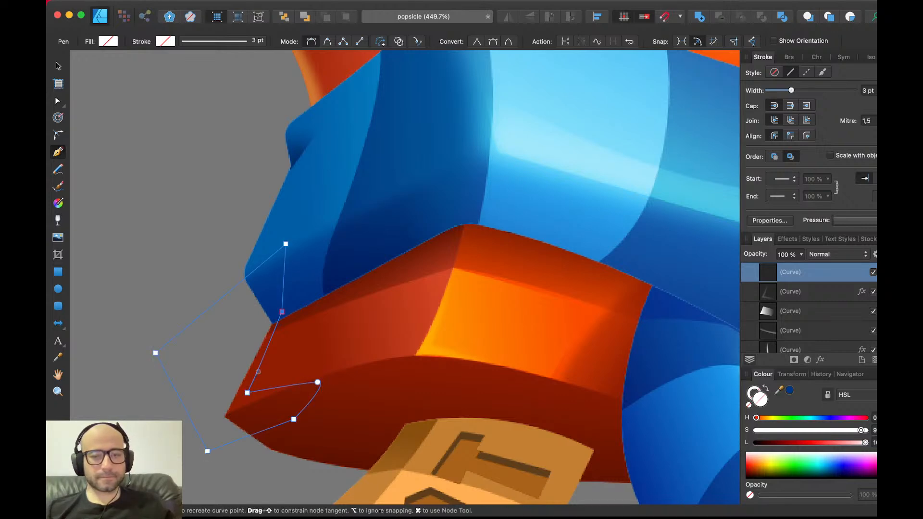
{"action": "left_click", "coordinate": [282, 312]}
{"action": "key", "text": "v"}
{"action": "left_click", "coordinate": [753, 463]}
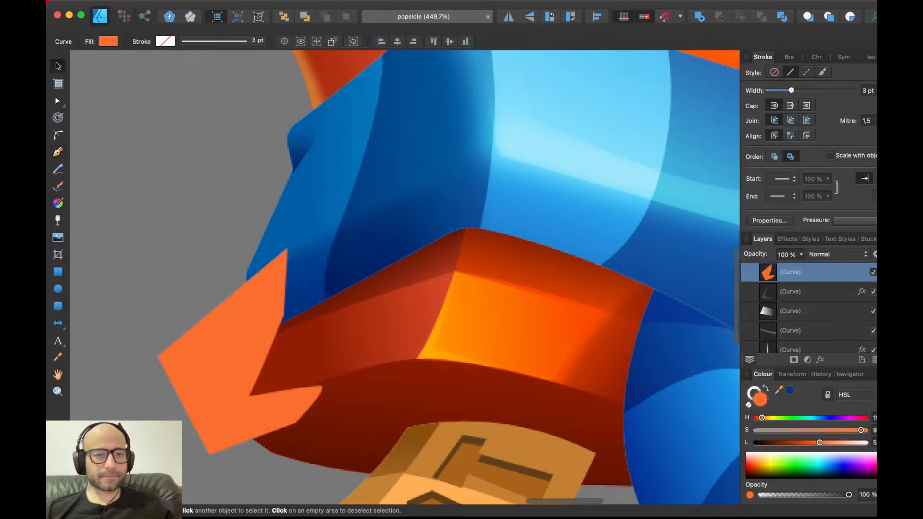
- Copy the style of the soft yellow rim glow on the upper body and paste it onto the new left-edge shape
{"action": "scroll", "coordinate": [405, 277], "scroll_direction": "up", "scroll_amount": 3}
{"action": "double_click", "coordinate": [310, 118]}
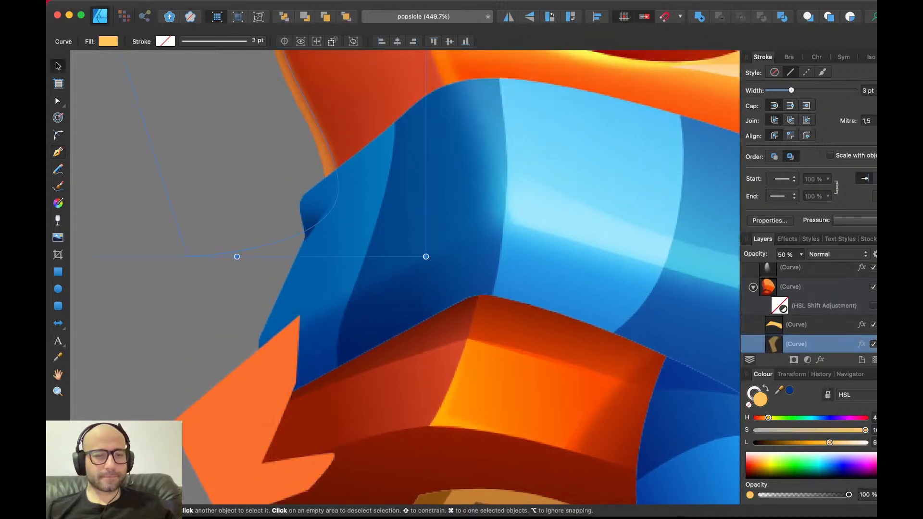
{"action": "key", "text": "super+c"}
{"action": "key", "text": "Escape"}
{"action": "scroll", "coordinate": [241, 299], "scroll_direction": "down", "scroll_amount": 4}
{"action": "left_click", "coordinate": [243, 308]}
{"action": "key", "text": "super+shift+v"}
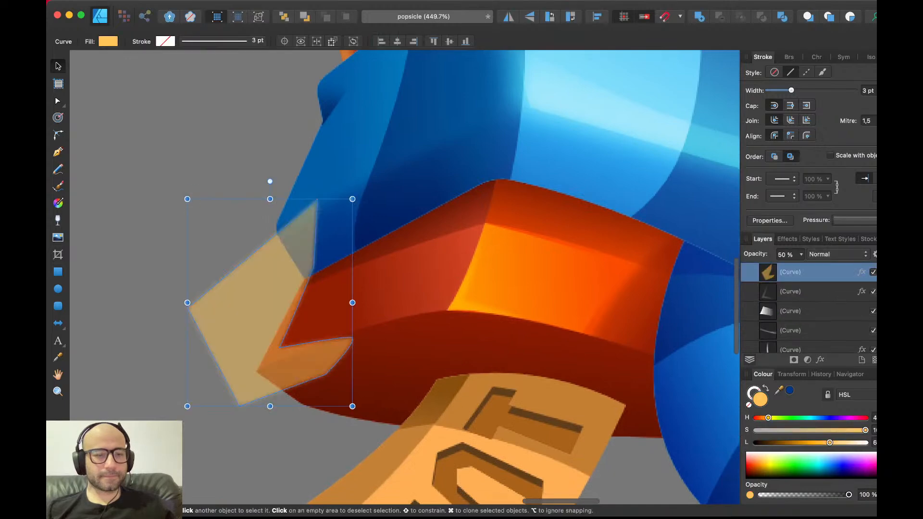
- Nest the left-edge glow inside the dark red side curve of the body so that it is clipped to that curve
{"action": "key", "text": "super+x"}
{"action": "left_click", "coordinate": [315, 325]}
{"action": "key", "text": "super+alt+v"}
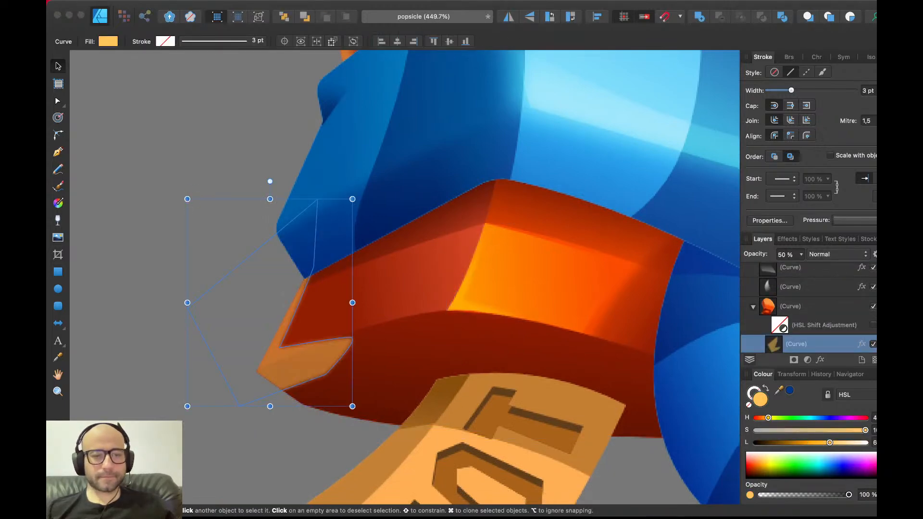
{"action": "key", "text": "super+x"}
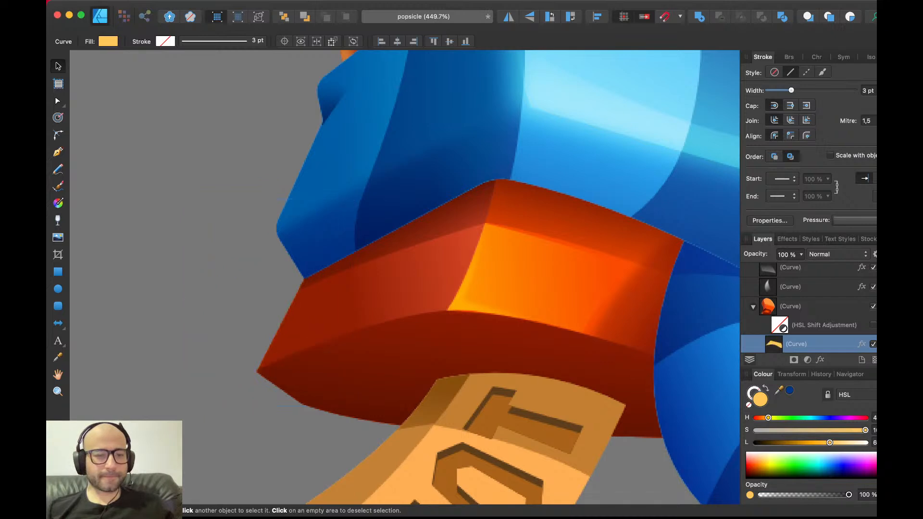
{"action": "double_click", "coordinate": [317, 324]}
{"action": "key", "text": "v"}
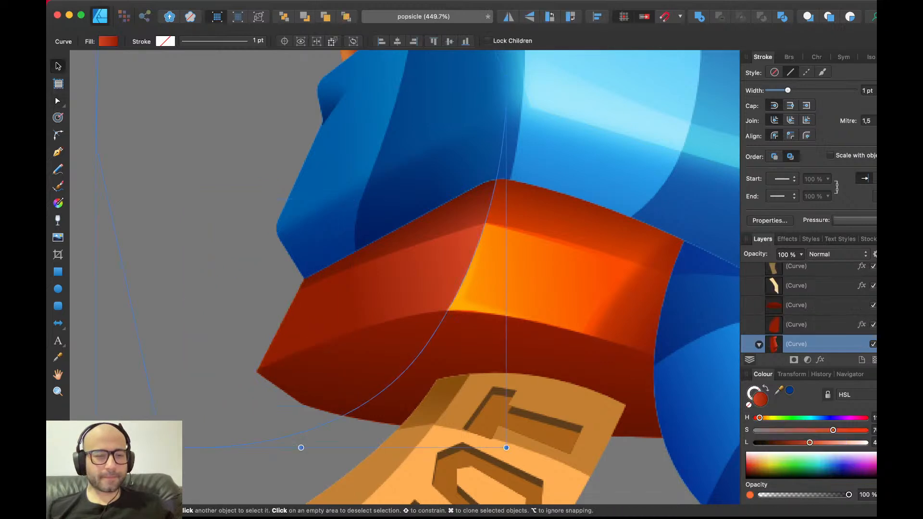
{"action": "key", "text": "super+alt+v"}
- Reduce the clipped left-edge glow's opacity to 20% and deselect it
{"action": "scroll", "coordinate": [342, 291], "scroll_direction": "down", "scroll_amount": 5}
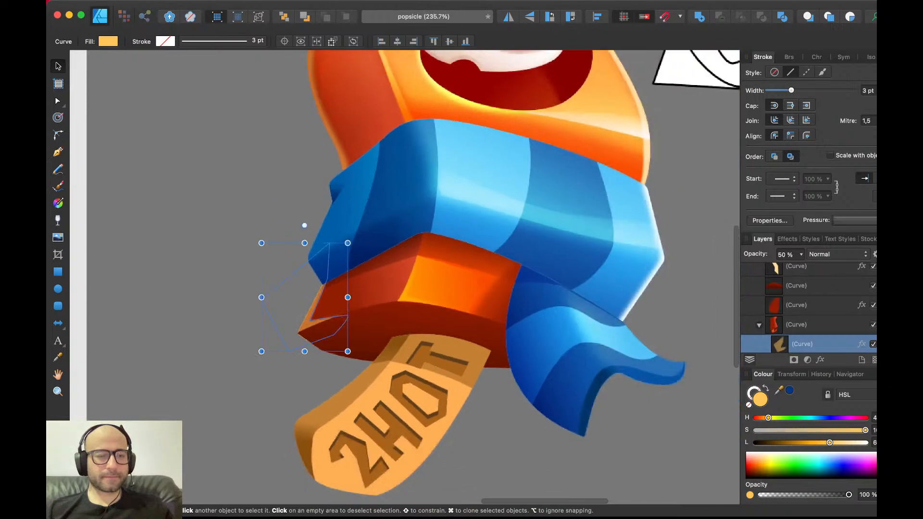
{"action": "key", "text": "3"}
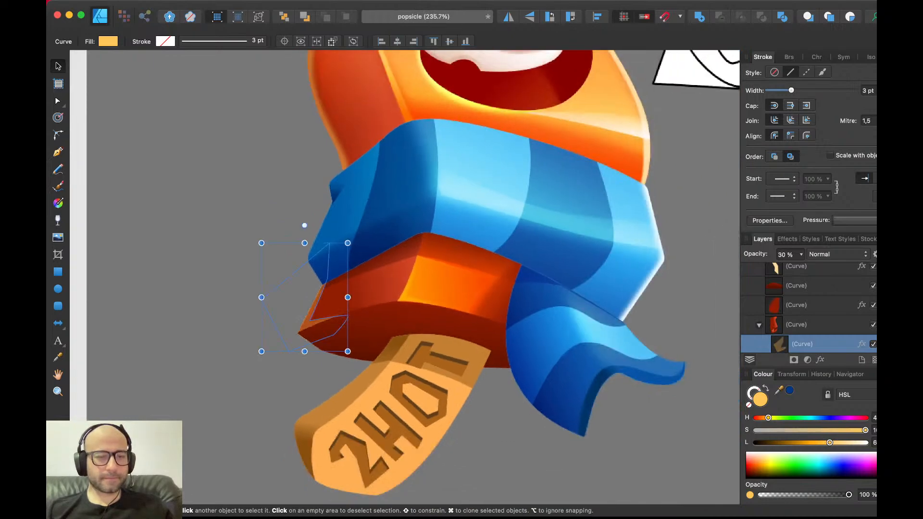
{"action": "key", "text": "2"}
{"action": "key", "text": "Escape"}
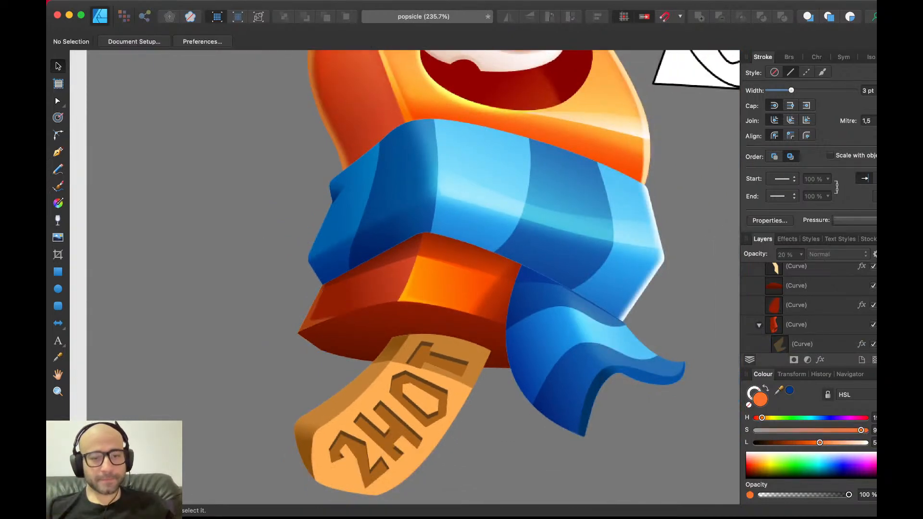
- Draw a four-cornered panel just inside the edges of the lower body's red side face and fill it with white
{"action": "scroll", "coordinate": [342, 291], "scroll_direction": "up", "scroll_amount": 4}
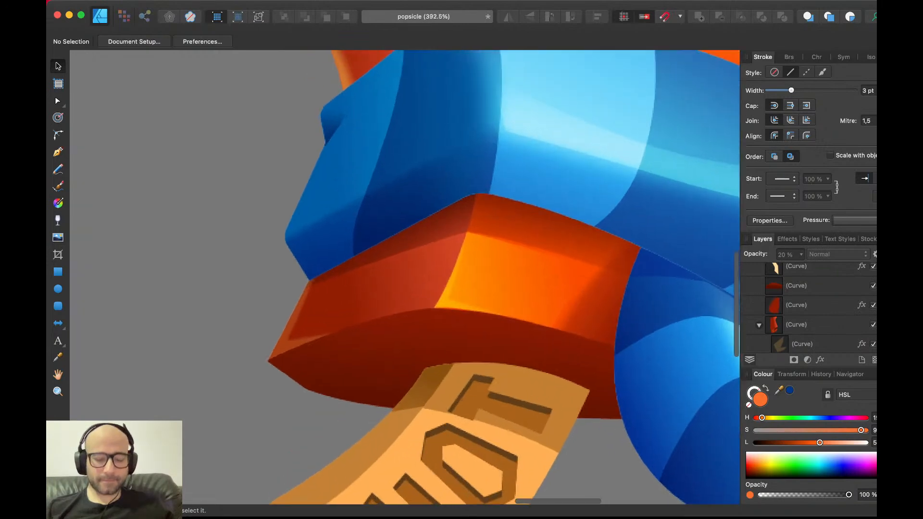
{"action": "key", "text": "p"}
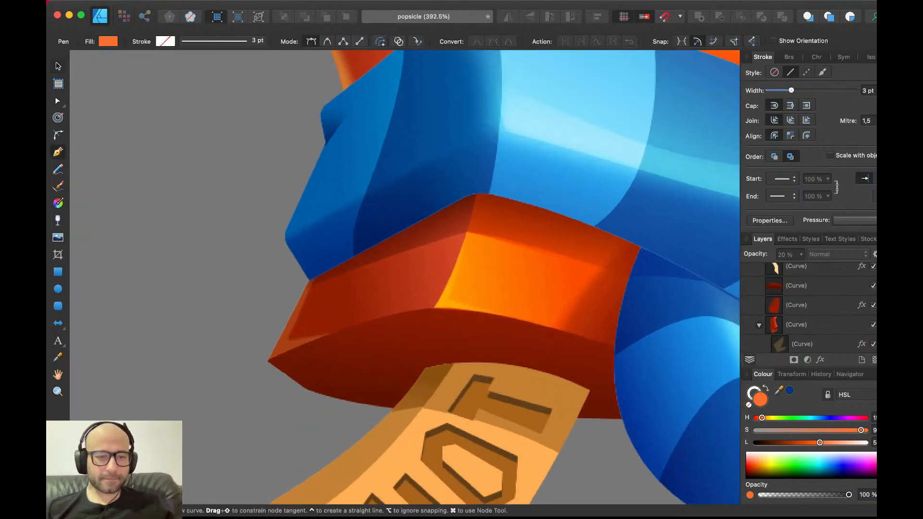
{"action": "left_click", "coordinate": [316, 289]}
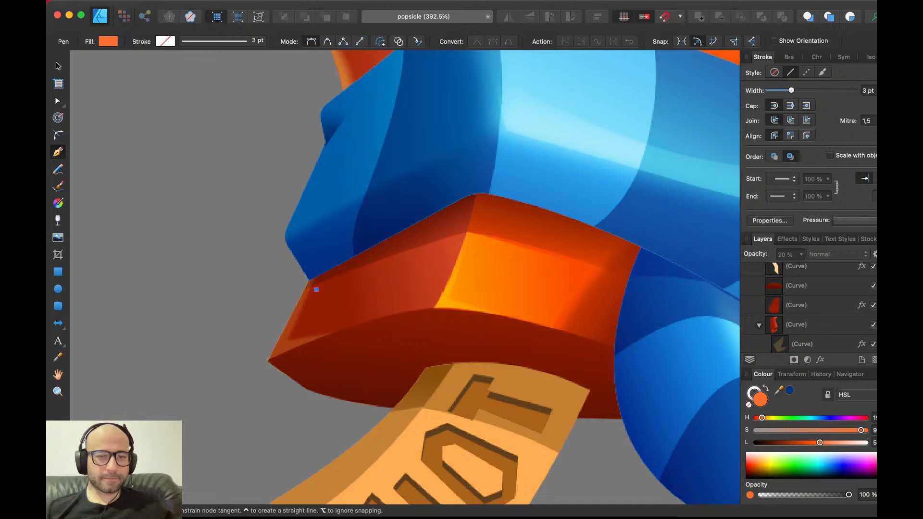
{"action": "left_click_drag", "start_coordinate": [463, 238], "coordinate": [506, 233]}
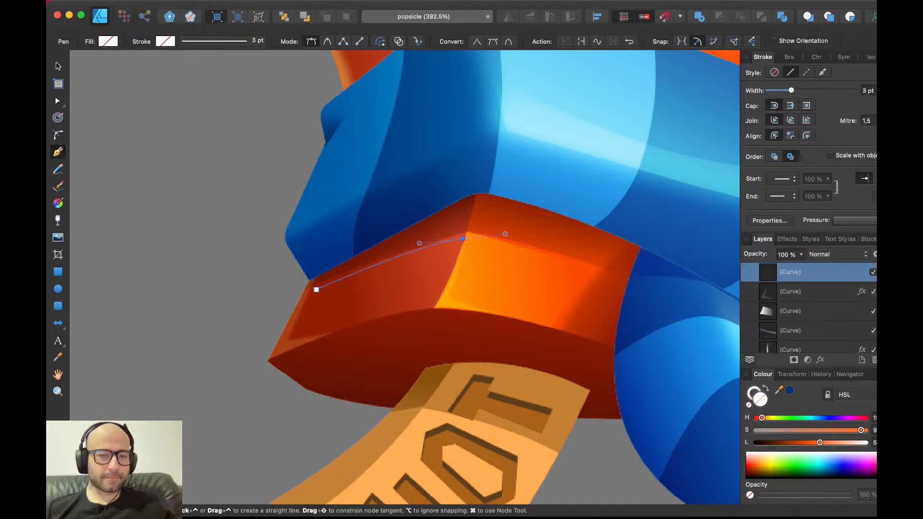
{"action": "left_click", "coordinate": [432, 302]}
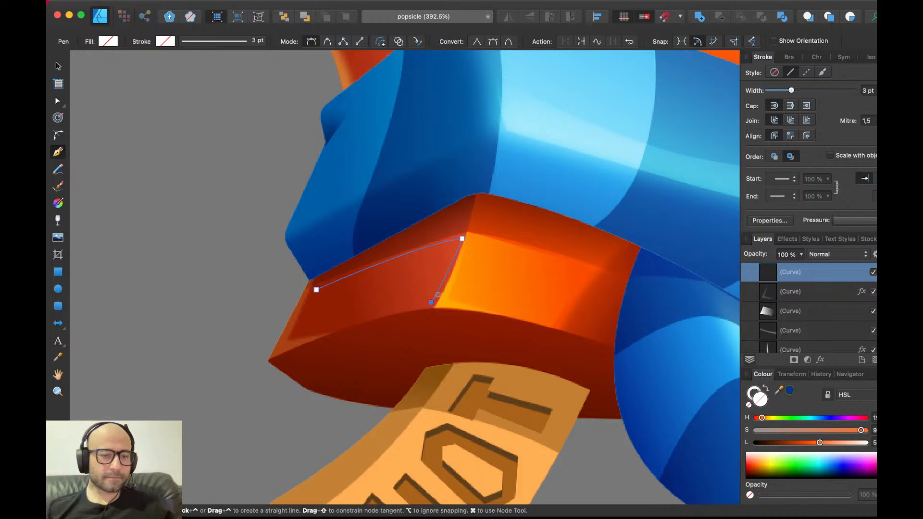
{"action": "left_click", "coordinate": [295, 336]}
{"action": "left_click", "coordinate": [316, 289]}
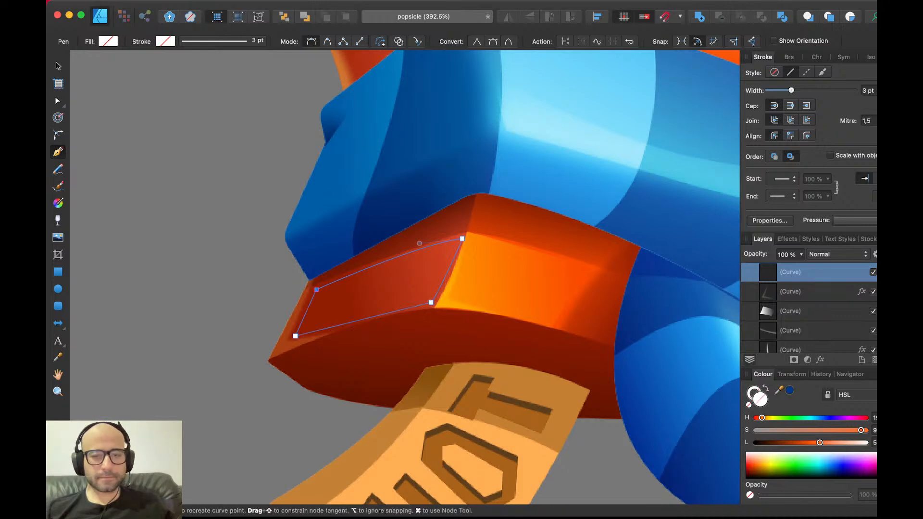
{"action": "key", "text": "v"}
{"action": "left_click_drag", "start_coordinate": [820, 442], "coordinate": [865, 442]}
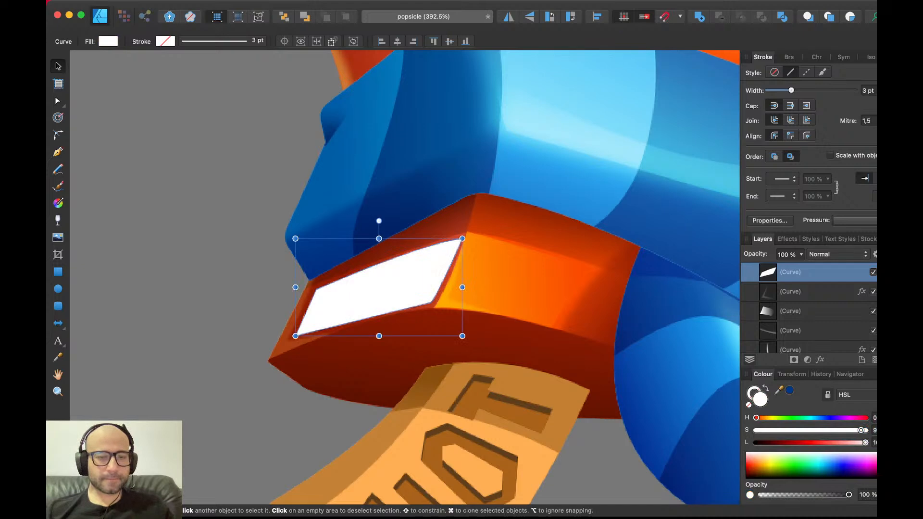
- Fade the white side panel downward with a linear transparency and set it to Overlay blending at 50% opacity
{"action": "key", "text": "y"}
{"action": "left_click_drag", "start_coordinate": [394, 212], "coordinate": [399, 313]}
{"action": "key", "text": "v"}
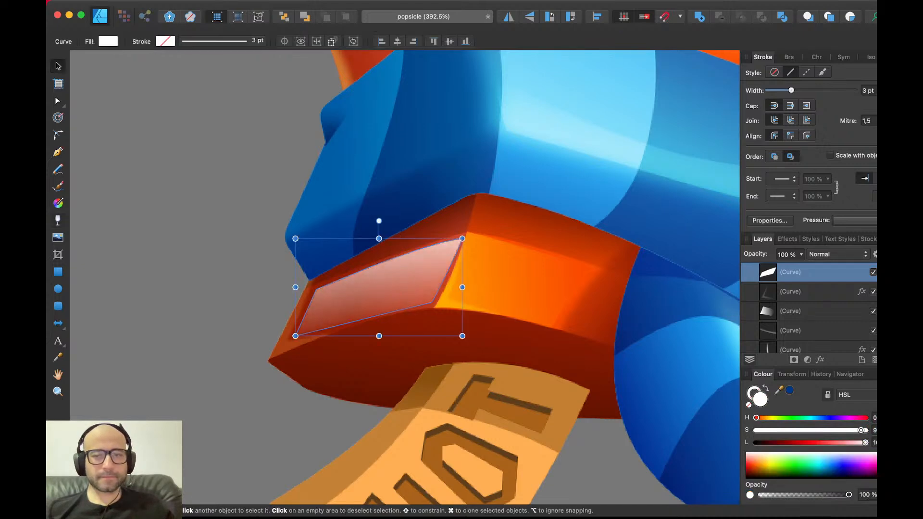
{"action": "left_click", "coordinate": [838, 255]}
{"action": "left_click", "coordinate": [838, 399]}
{"action": "scroll", "coordinate": [514, 291], "scroll_direction": "down", "scroll_amount": 1}
{"action": "scroll", "coordinate": [515, 279], "scroll_direction": "down", "scroll_amount": 2}
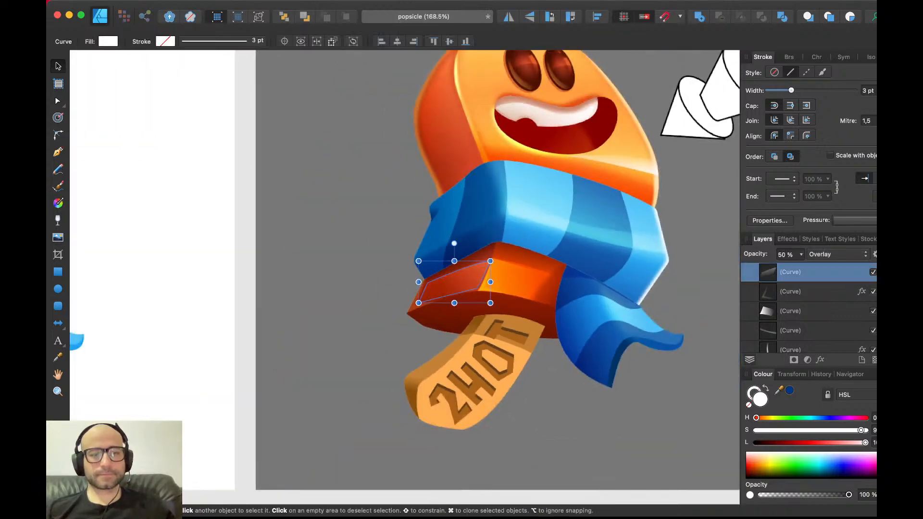
{"action": "key", "text": "super+d"}
- Reposition the upper end of the underside's linear gradient and darken both of its dark red colour stops
{"action": "scroll", "coordinate": [496, 277], "scroll_direction": "up", "scroll_amount": 1}
{"action": "scroll", "coordinate": [544, 349], "scroll_direction": "up", "scroll_amount": 3}
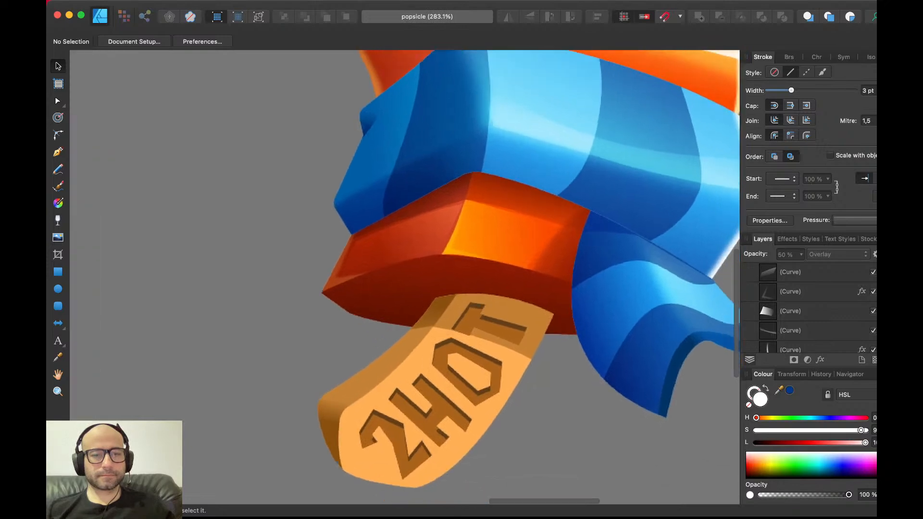
{"action": "scroll", "coordinate": [477, 275], "scroll_direction": "up", "scroll_amount": 2}
{"action": "left_click", "coordinate": [477, 275]}
{"action": "double_click", "coordinate": [477, 276]}
{"action": "key", "text": "g"}
{"action": "left_click_drag", "start_coordinate": [452, 184], "coordinate": [486, 162]}
{"action": "left_click_drag", "start_coordinate": [794, 442], "coordinate": [784, 442]}
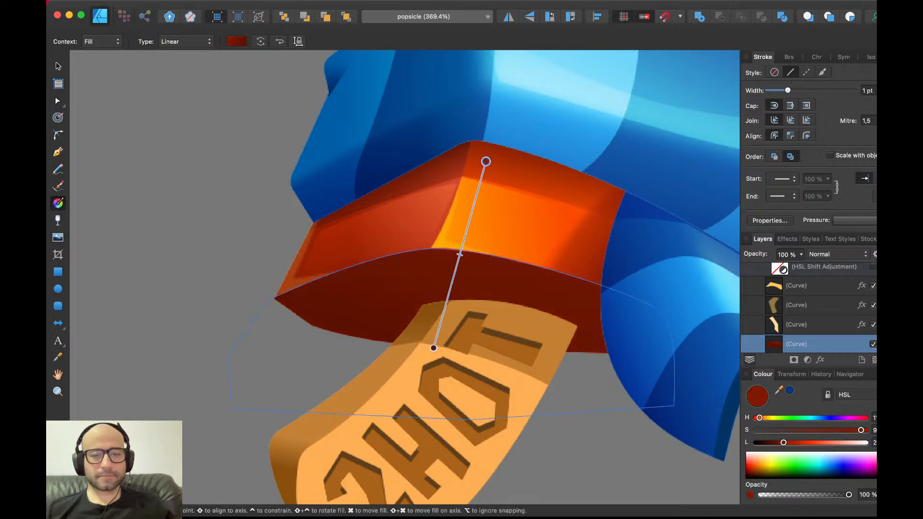
{"action": "left_click", "coordinate": [434, 348]}
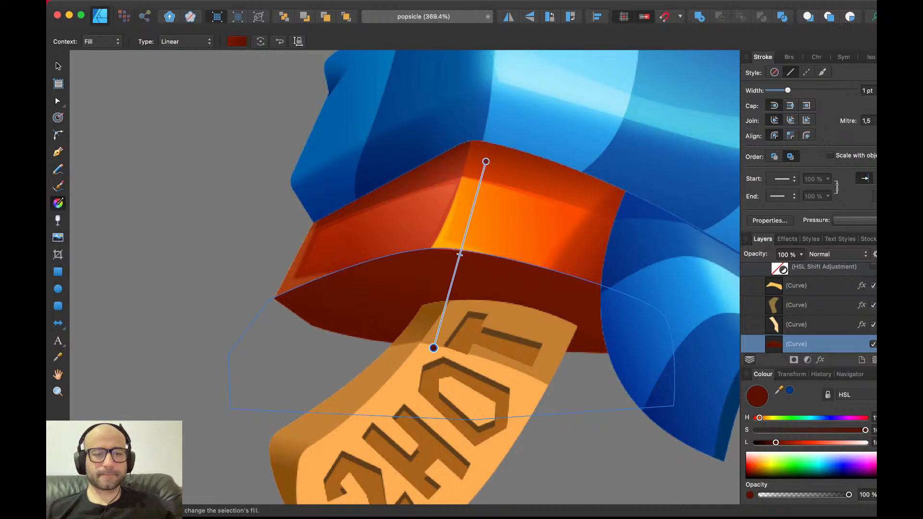
{"action": "left_click_drag", "start_coordinate": [776, 443], "coordinate": [771, 442]}
{"action": "scroll", "coordinate": [451, 335], "scroll_direction": "down", "scroll_amount": 10}
{"action": "key", "text": "v"}
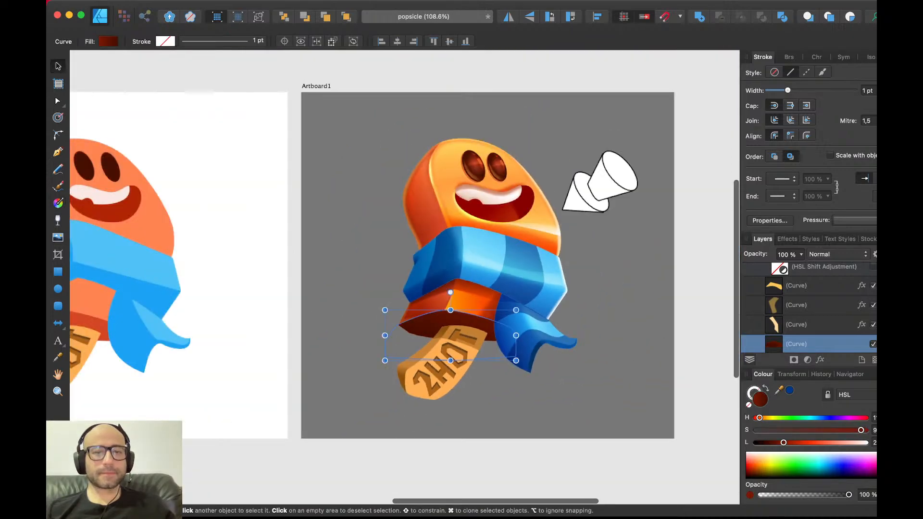
{"action": "key", "text": "super+d"}
- Darken the grey background fill of Artboard1 slightly by lowering its lightness
{"action": "scroll", "coordinate": [451, 335], "scroll_direction": "up", "scroll_amount": 1}
{"action": "scroll", "coordinate": [516, 150], "scroll_direction": "up", "scroll_amount": 4}
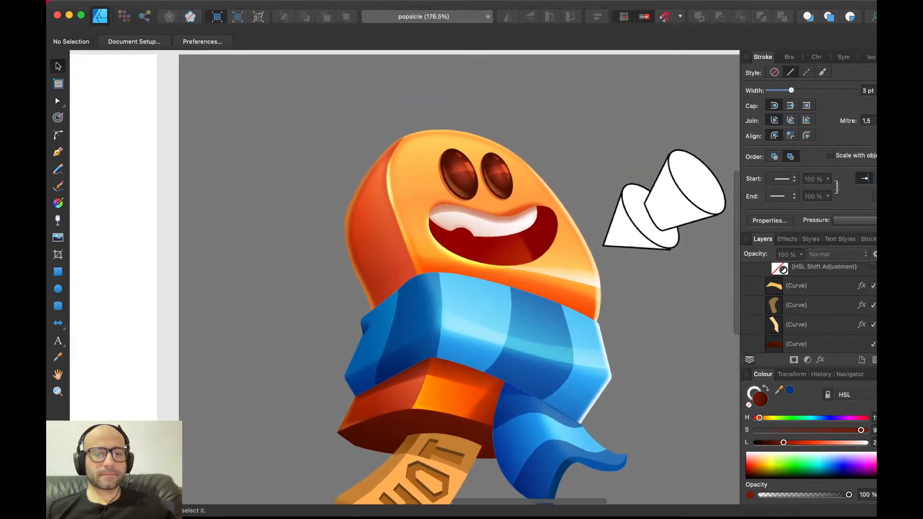
{"action": "scroll", "coordinate": [445, 298], "scroll_direction": "down", "scroll_amount": 3}
{"action": "left_click", "coordinate": [276, 133]}
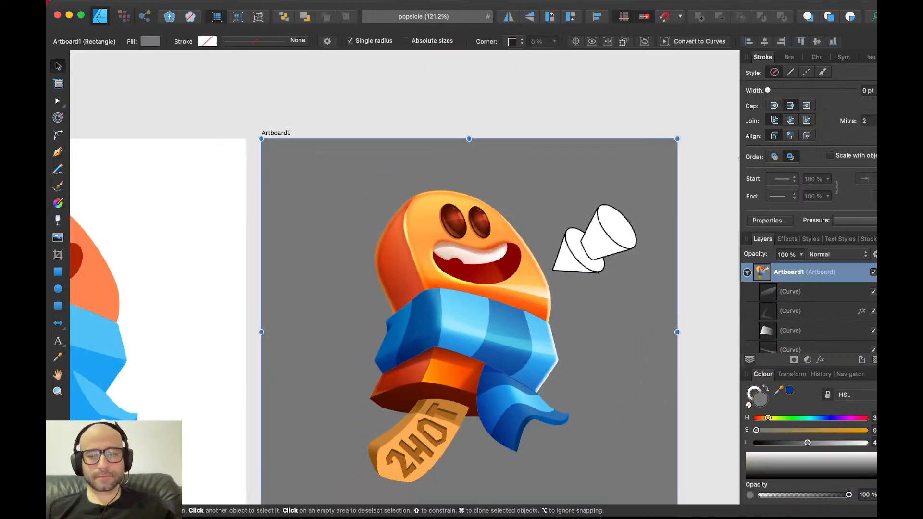
{"action": "left_click_drag", "start_coordinate": [801, 443], "coordinate": [799, 442]}
{"action": "scroll", "coordinate": [425, 374], "scroll_direction": "up", "scroll_amount": 3}
{"action": "key", "text": "super+d"}
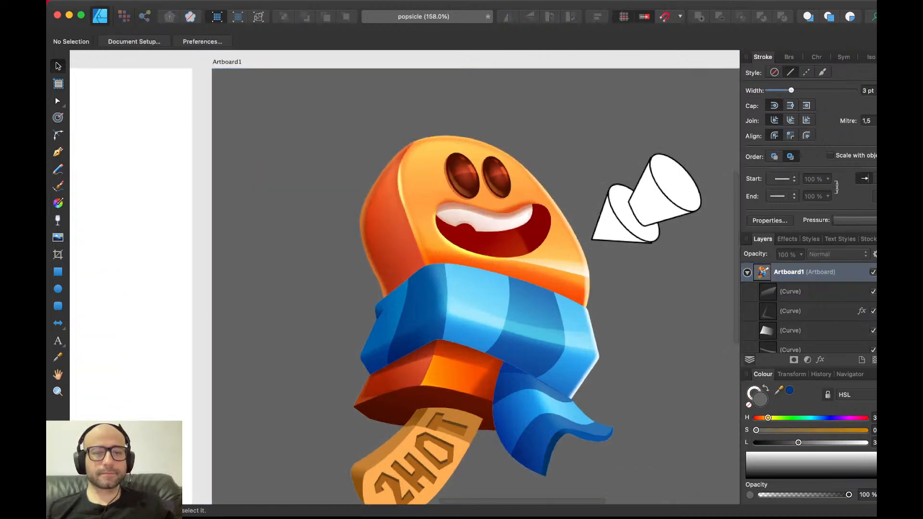
- Draw a curved band shape along the lower edge of the scarf, running from its right corner around the front bend and back above
{"action": "scroll", "coordinate": [420, 373], "scroll_direction": "up", "scroll_amount": 7}
{"action": "scroll", "coordinate": [420, 372], "scroll_direction": "down", "scroll_amount": 4}
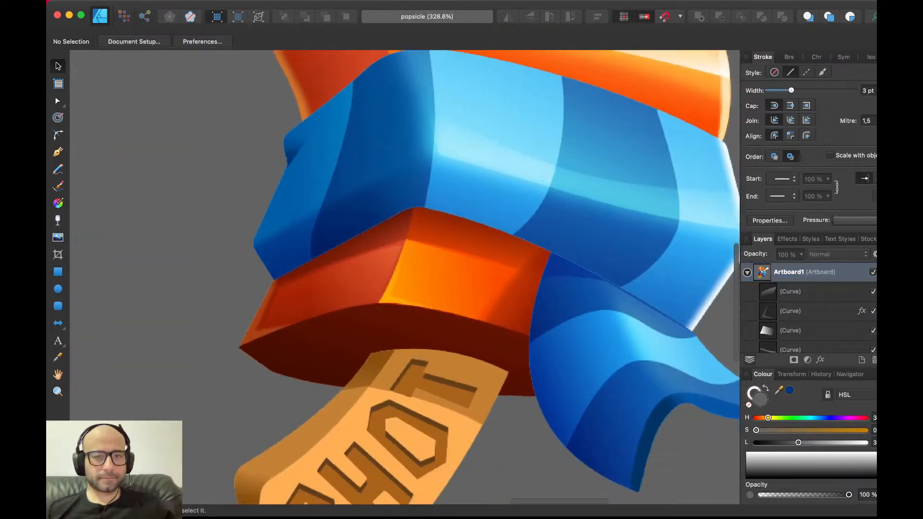
{"action": "scroll", "coordinate": [404, 277], "scroll_direction": "down", "scroll_amount": 5}
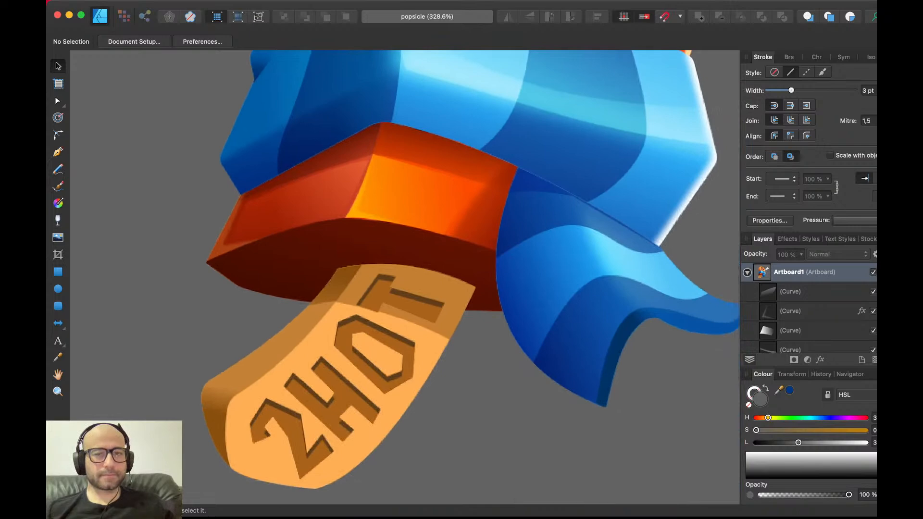
{"action": "scroll", "coordinate": [449, 272], "scroll_direction": "right", "scroll_amount": 2}
{"action": "key", "text": "p"}
{"action": "left_click", "coordinate": [654, 178]}
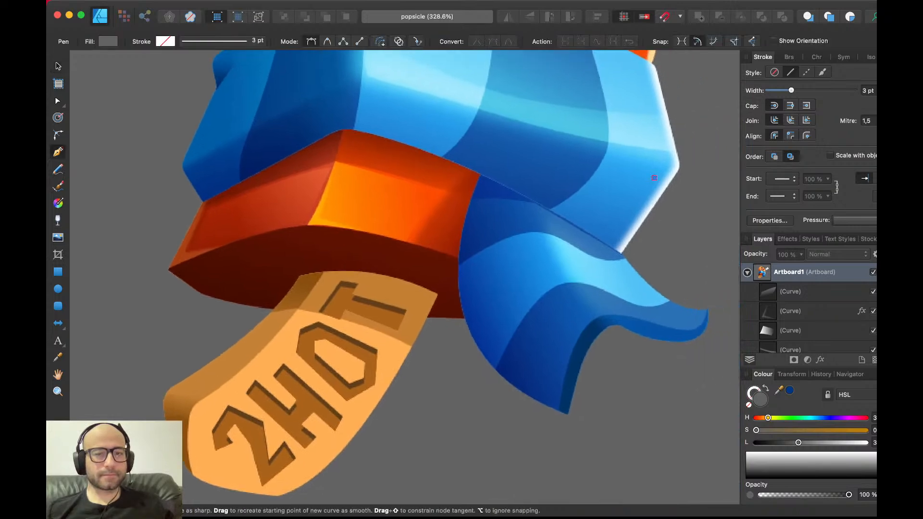
{"action": "left_click", "coordinate": [618, 237]}
{"action": "left_click_drag", "start_coordinate": [617, 238], "coordinate": [599, 250]}
{"action": "left_click_drag", "start_coordinate": [423, 139], "coordinate": [367, 122]}
{"action": "left_click", "coordinate": [335, 125]}
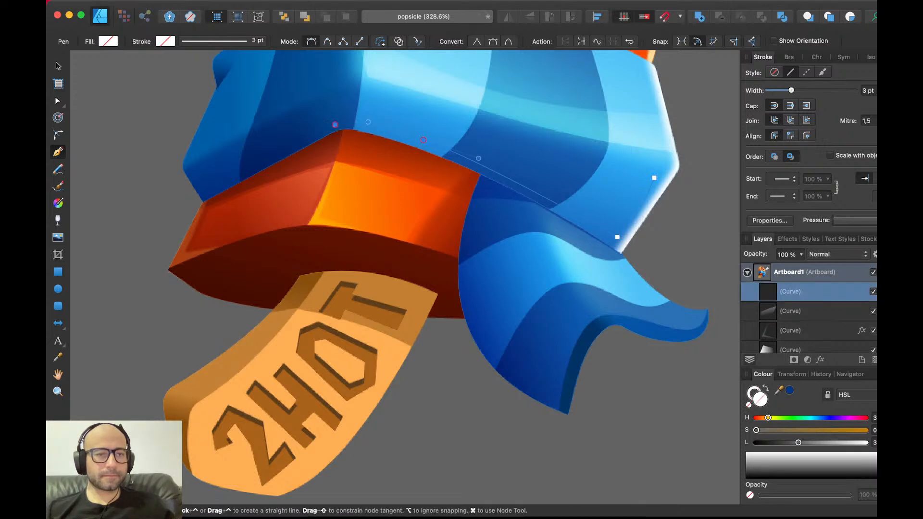
{"action": "left_click", "coordinate": [294, 146]}
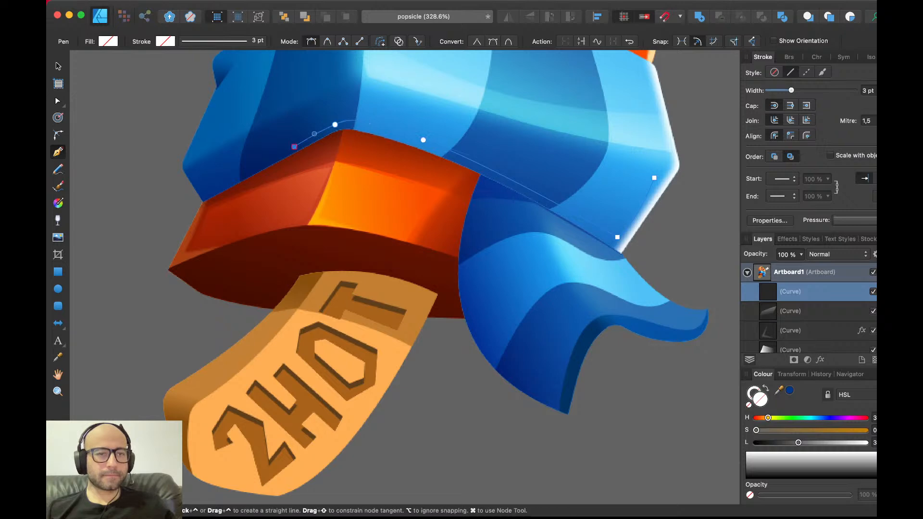
{"action": "left_click_drag", "start_coordinate": [355, 90], "coordinate": [402, 79]}
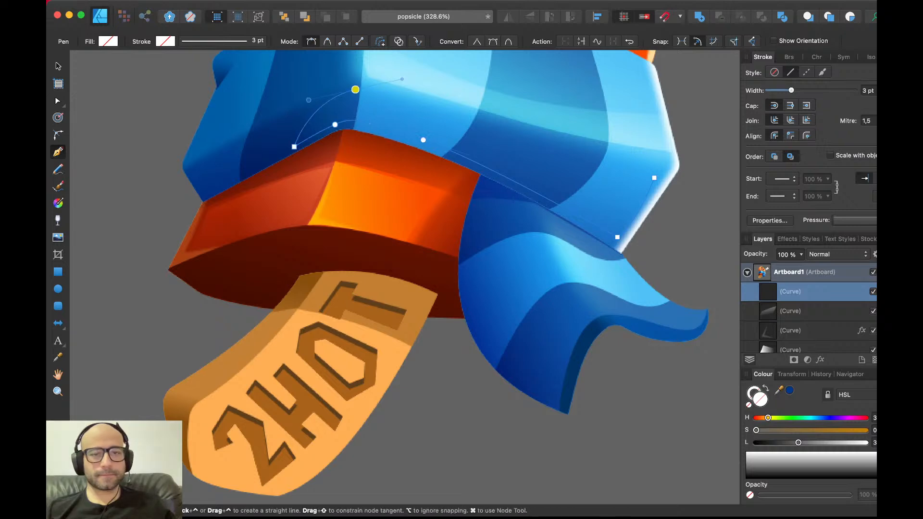
{"action": "left_click", "coordinate": [356, 90]}
{"action": "left_click", "coordinate": [438, 108]}
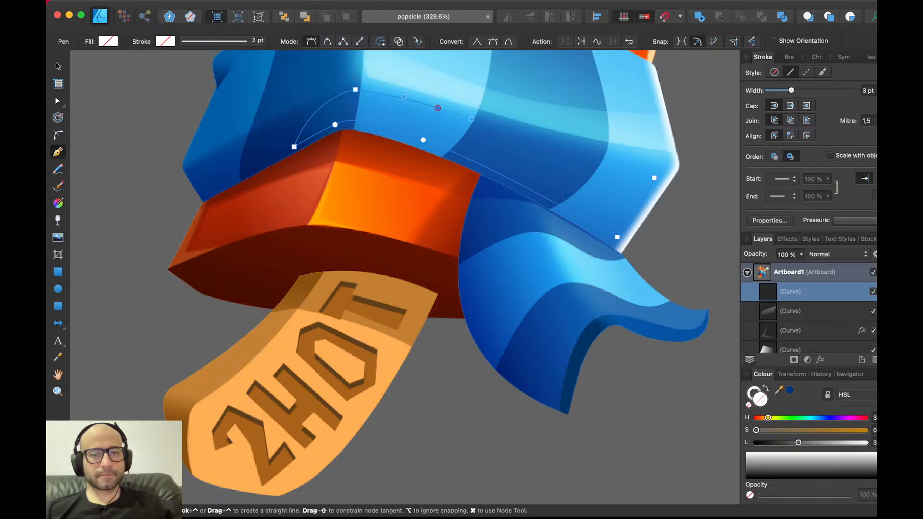
- Finish the highlight curve along the scarf's lower front edge, fill it white and fade it upward with a transparency gradient
{"action": "left_click", "coordinate": [665, 162]}
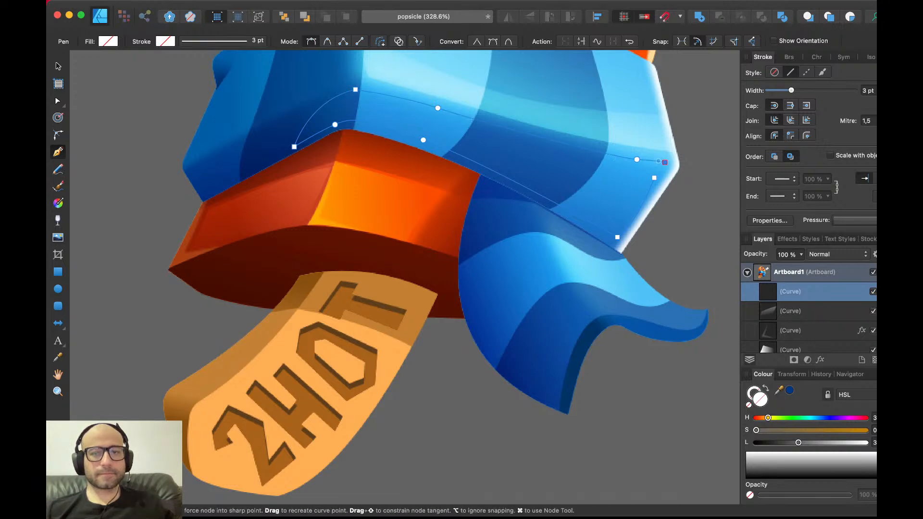
{"action": "key", "text": "v"}
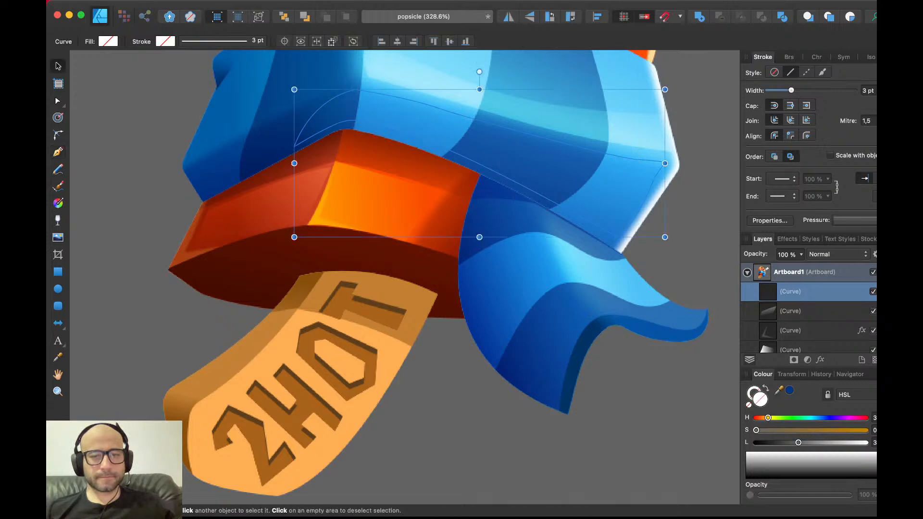
{"action": "left_click", "coordinate": [767, 462]}
{"action": "left_click_drag", "start_coordinate": [767, 462], "coordinate": [747, 452]}
{"action": "key", "text": "y"}
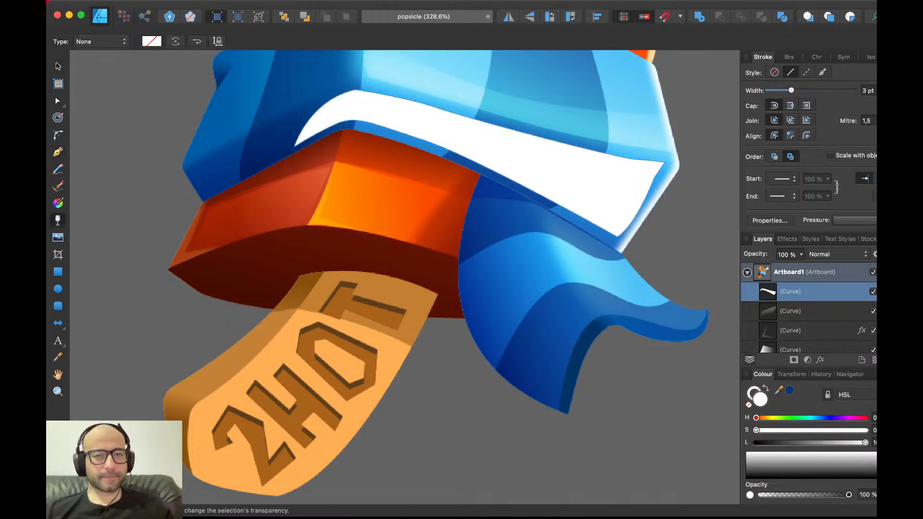
{"action": "left_click_drag", "start_coordinate": [492, 189], "coordinate": [513, 140]}
- Set the scarf highlight to Overlay at 30% opacity and add a layer effect to it
{"action": "key", "text": "v"}
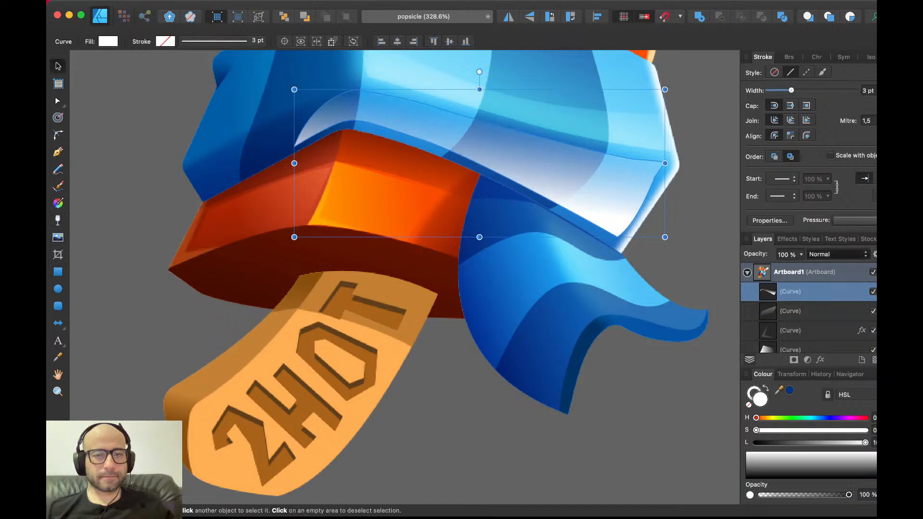
{"action": "left_click", "coordinate": [832, 404]}
{"action": "key", "text": "3"}
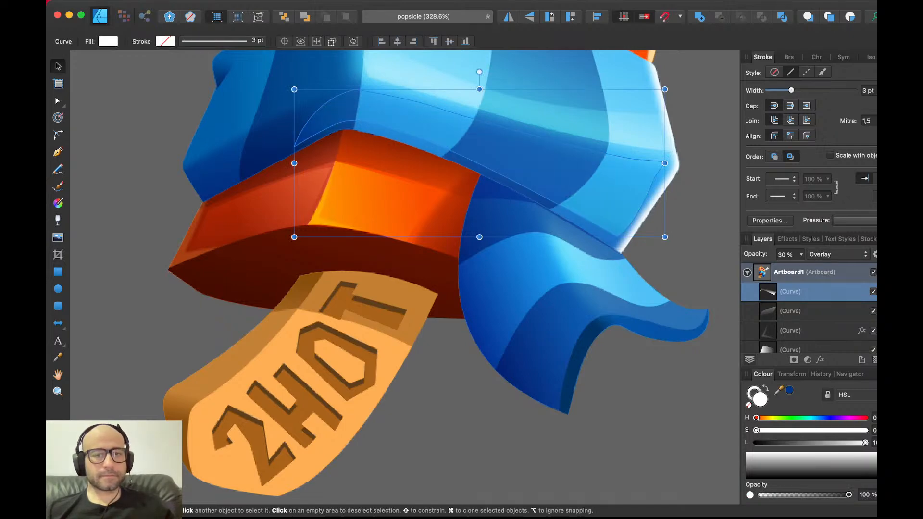
{"action": "scroll", "coordinate": [533, 155], "scroll_direction": "down", "scroll_amount": 5}
{"action": "key", "text": "super+d"}
{"action": "scroll", "coordinate": [533, 155], "scroll_direction": "right", "scroll_amount": 1}
{"action": "left_click", "coordinate": [813, 292]}
{"action": "left_click", "coordinate": [820, 359]}
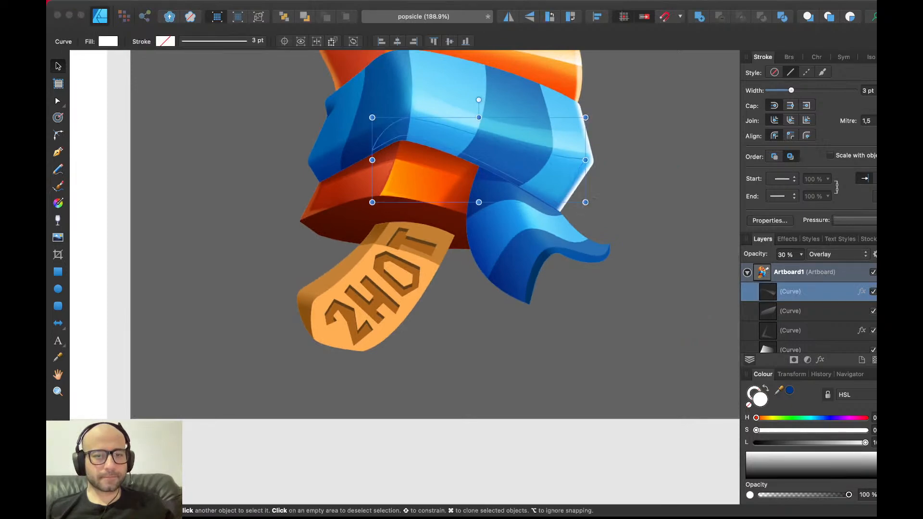
- Group the scarf highlight and fade out its left end with a linear transparency gradient
{"action": "key", "text": "super+g"}
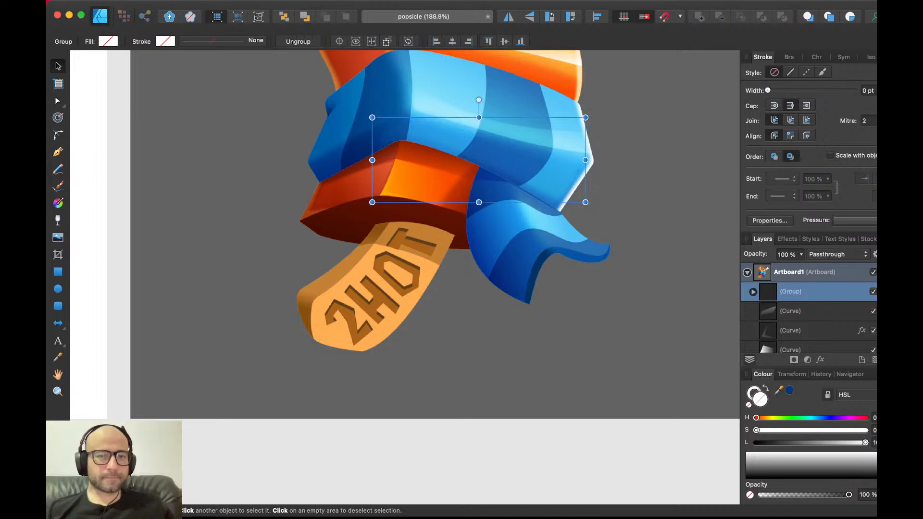
{"action": "key", "text": "g"}
{"action": "left_click_drag", "start_coordinate": [429, 142], "coordinate": [370, 141]}
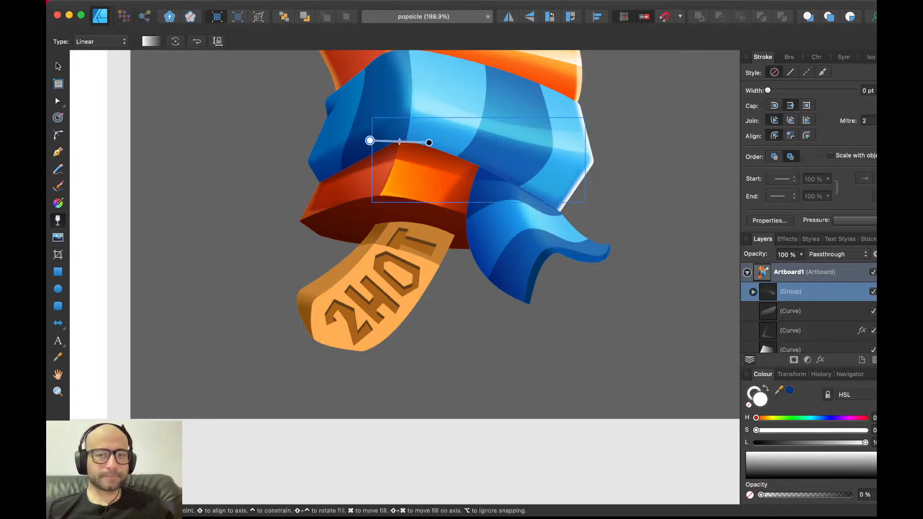
{"action": "key", "text": "v"}
{"action": "key", "text": "super+d"}
- Trace just inside the scarf's left edge with the Pen tool, from its lower corner up past the small fold
{"action": "scroll", "coordinate": [405, 277], "scroll_direction": "up", "scroll_amount": 5}
{"action": "scroll", "coordinate": [405, 277], "scroll_direction": "up", "scroll_amount": 1}
{"action": "scroll", "coordinate": [257, 239], "scroll_direction": "up", "scroll_amount": 5}
{"action": "key", "text": "p"}
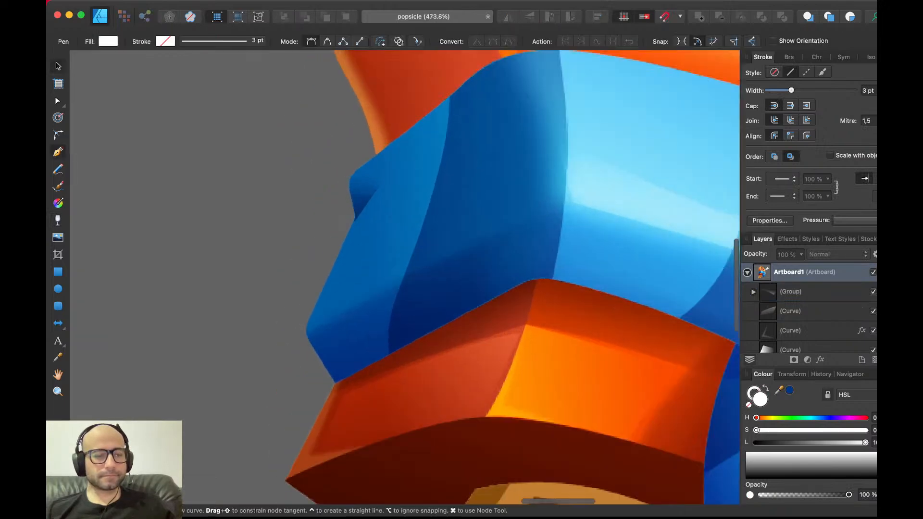
{"action": "left_click", "coordinate": [344, 391]}
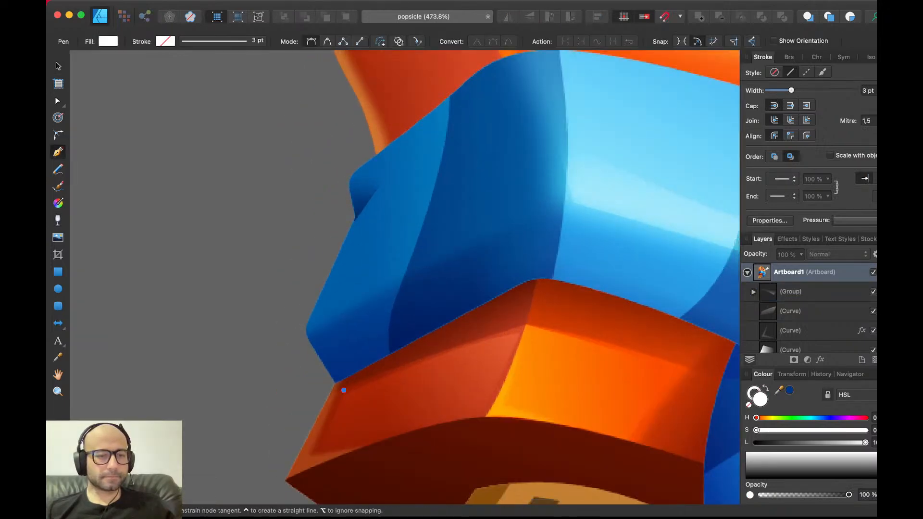
{"action": "left_click", "coordinate": [314, 340]}
{"action": "left_click_drag", "start_coordinate": [317, 316], "coordinate": [325, 301]}
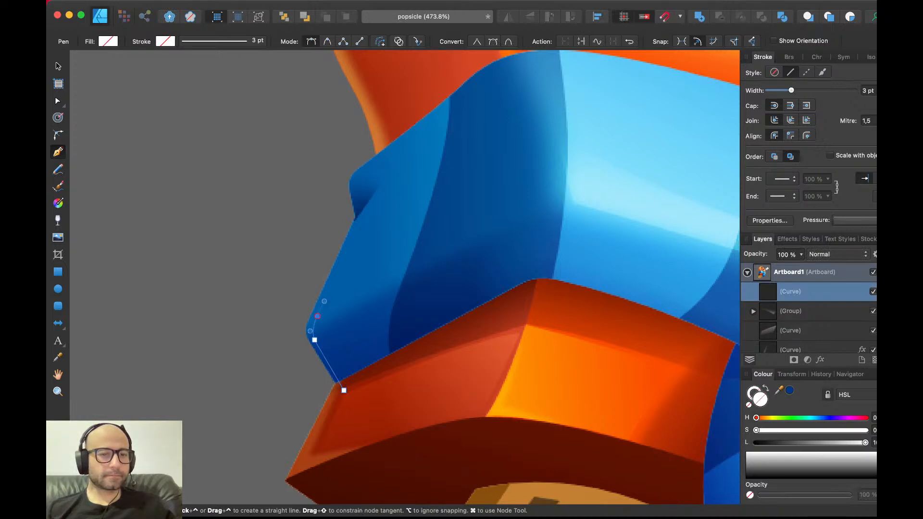
{"action": "left_click", "coordinate": [359, 218]}
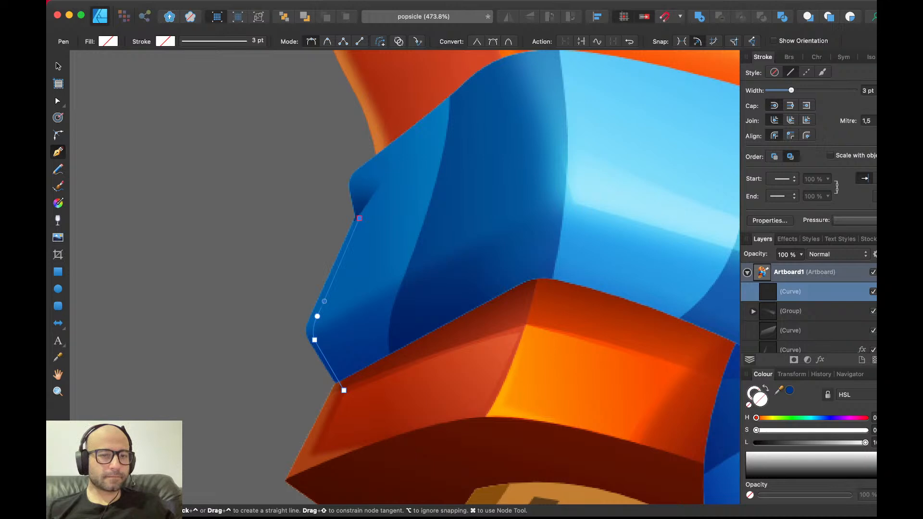
{"action": "left_click_drag", "start_coordinate": [360, 167], "coordinate": [372, 163]}
- Close the traced path around the outside of the scarf's left edge and fill the shape white
{"action": "left_click", "coordinate": [365, 116]}
{"action": "left_click", "coordinate": [254, 197]}
{"action": "left_click", "coordinate": [239, 404]}
{"action": "left_click", "coordinate": [288, 434]}
{"action": "left_click", "coordinate": [344, 390]}
{"action": "left_click_drag", "start_coordinate": [862, 442], "coordinate": [869, 443]}
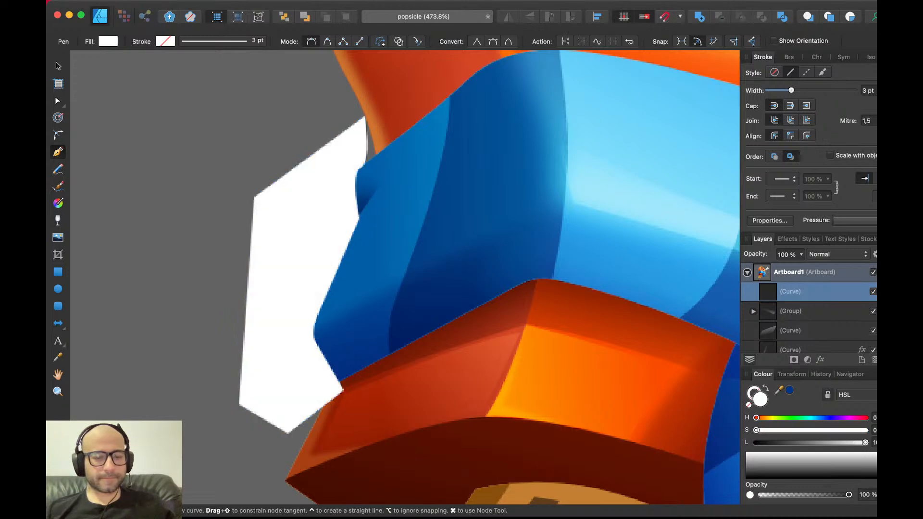
- Clip the white shape inside the scarf's main curve, with a layer effect softening its edge
{"action": "key", "text": "v"}
{"action": "key", "text": "super+x"}
{"action": "left_click", "coordinate": [408, 284]}
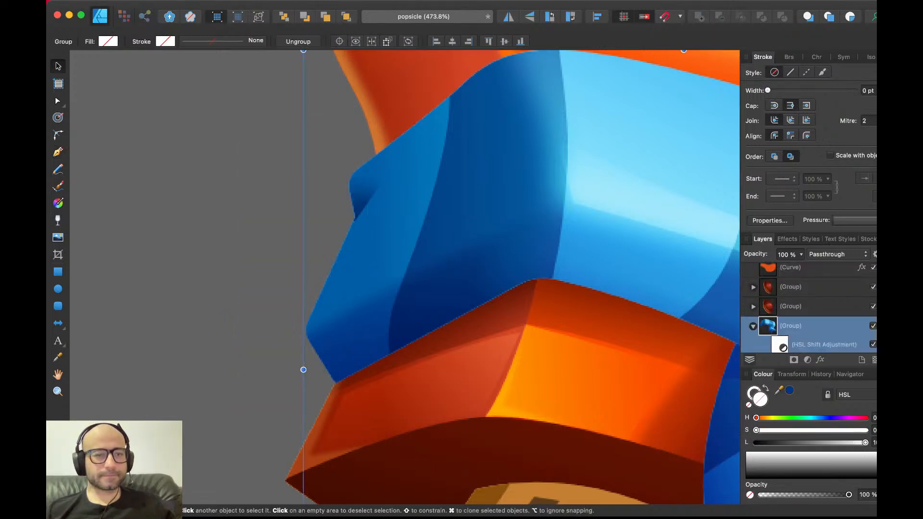
{"action": "double_click", "coordinate": [408, 284]}
{"action": "key", "text": "super+alt+v"}
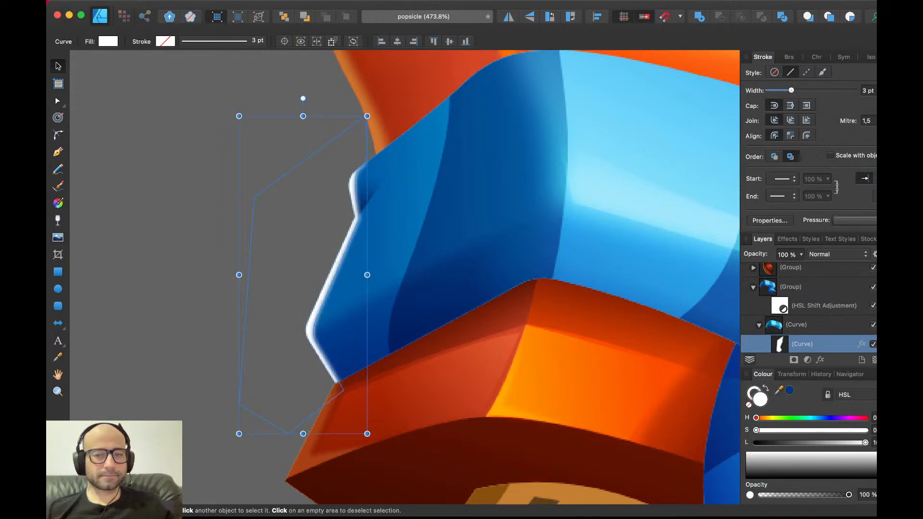
- Set the rim light's blend mode to Overlay and reorder it to sit directly above the nested group within the scarf curve
{"action": "left_click", "coordinate": [839, 254]}
{"action": "left_click", "coordinate": [839, 406]}
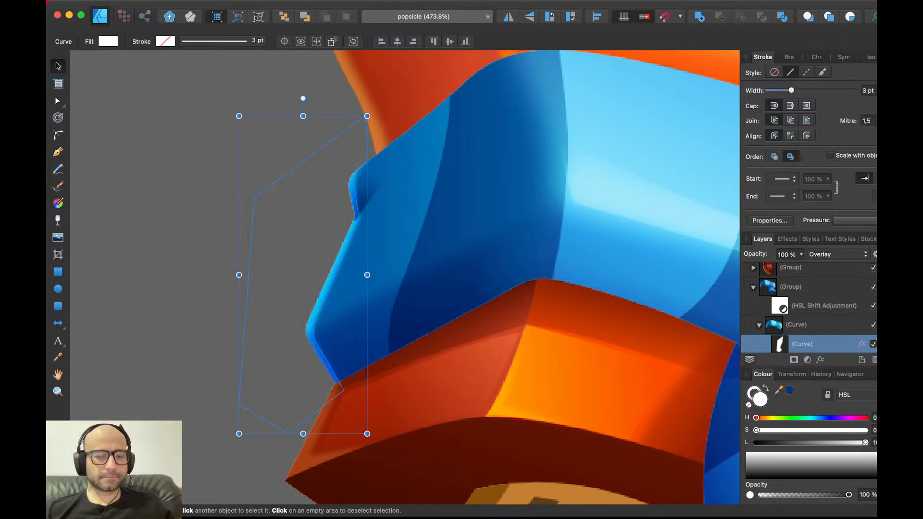
{"action": "scroll", "coordinate": [503, 276], "scroll_direction": "down", "scroll_amount": 4}
{"action": "key", "text": "shift+super+bracketleft"}
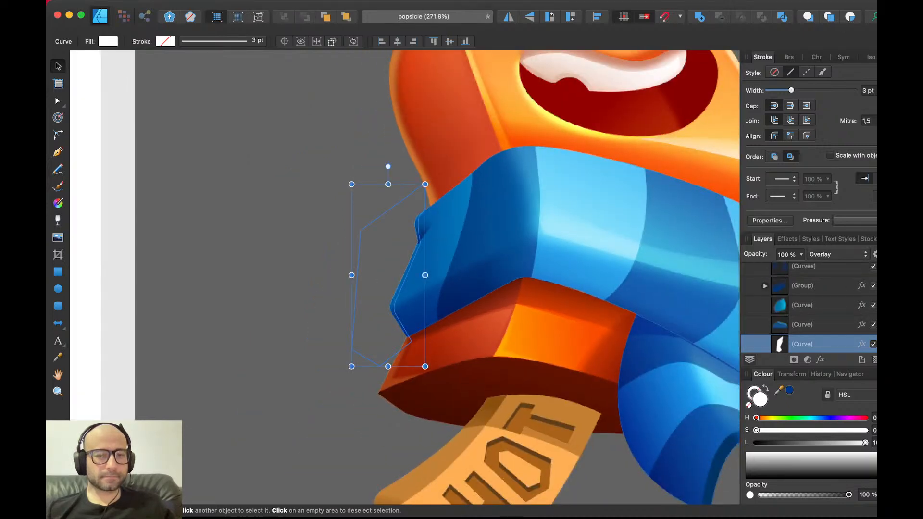
{"action": "key", "text": "super+bracketright"}
{"action": "key", "text": "super+bracketright"}
{"action": "key", "text": "super+bracketright"}
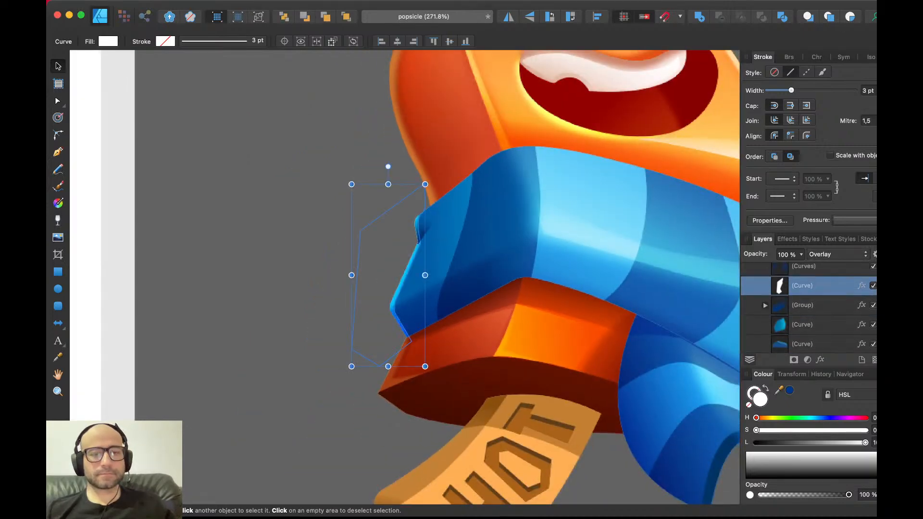
{"action": "key", "text": "super+d"}
- Set the opacity of the rim light on the left edge of the orange base below the scarf to 60%
{"action": "scroll", "coordinate": [505, 263], "scroll_direction": "down", "scroll_amount": 3}
{"action": "scroll", "coordinate": [505, 262], "scroll_direction": "right", "scroll_amount": 1}
{"action": "scroll", "coordinate": [505, 262], "scroll_direction": "down", "scroll_amount": 1}
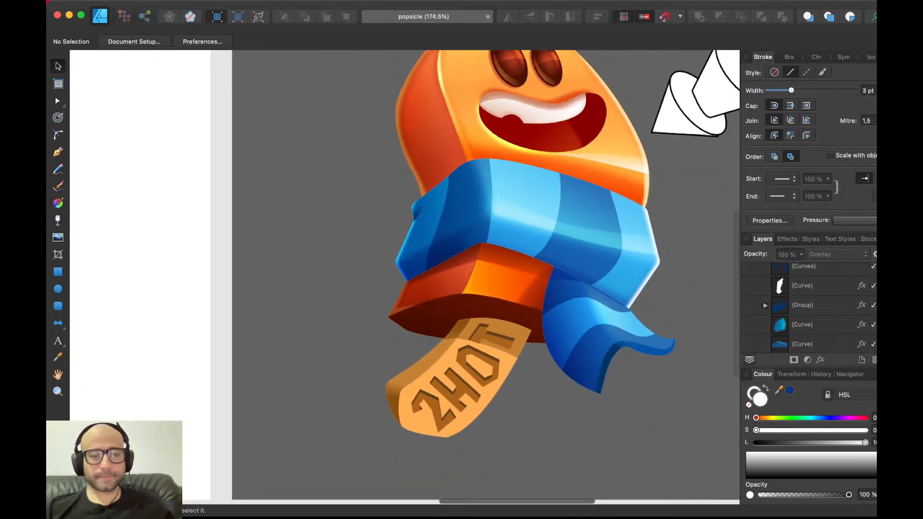
{"action": "left_click", "coordinate": [407, 299]}
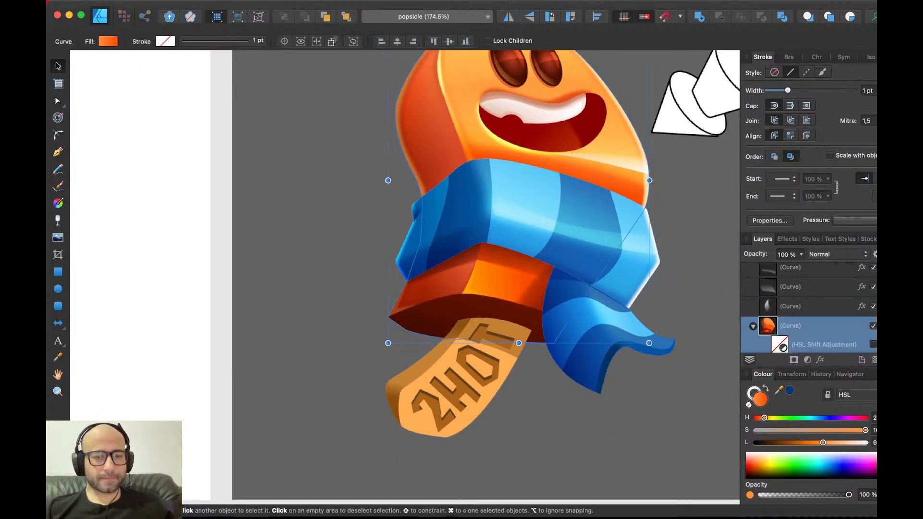
{"action": "scroll", "coordinate": [396, 306], "scroll_direction": "up", "scroll_amount": 3}
{"action": "double_click", "coordinate": [414, 296]}
{"action": "double_click", "coordinate": [403, 297]}
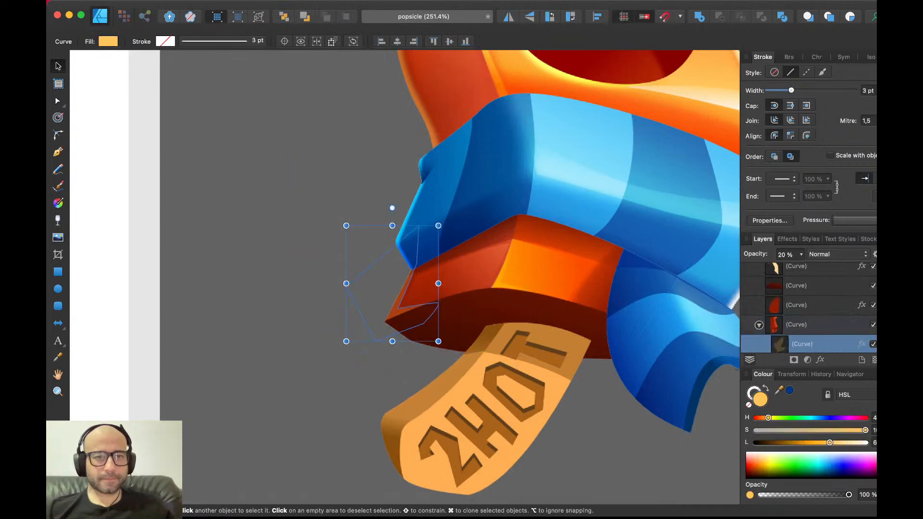
{"action": "key", "text": "7"}
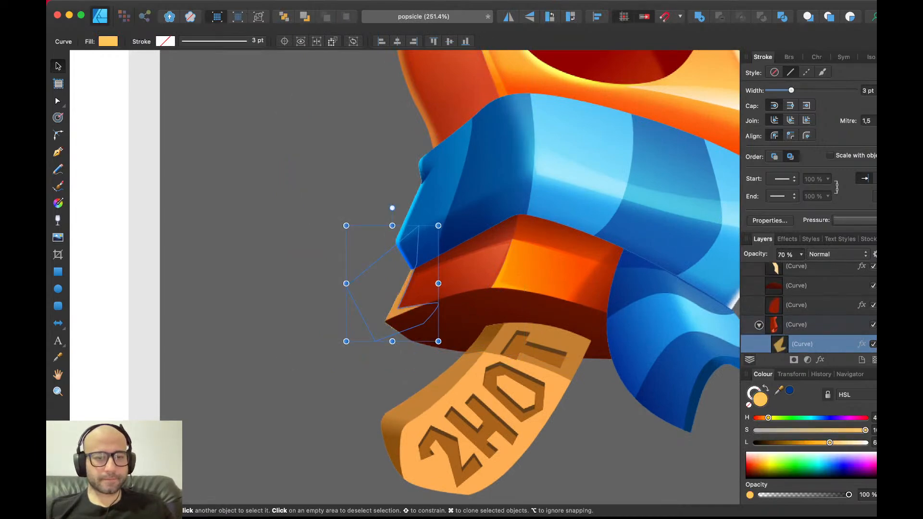
{"action": "key", "text": "6"}
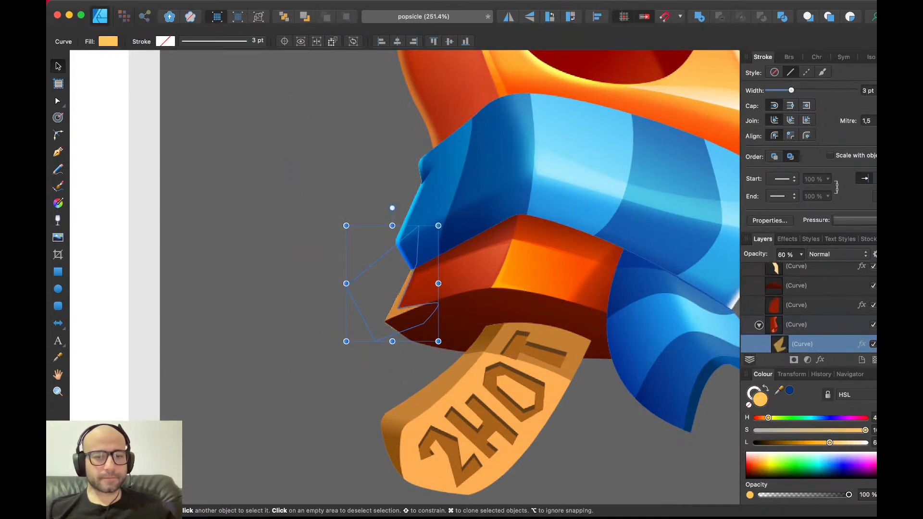
{"action": "key", "text": "Escape"}
- Examine the scarf and base rim lights up close and the whole popsicle on its artboard
{"action": "scroll", "coordinate": [416, 313], "scroll_direction": "down", "scroll_amount": 6}
{"action": "scroll", "coordinate": [423, 306], "scroll_direction": "up", "scroll_amount": 4}
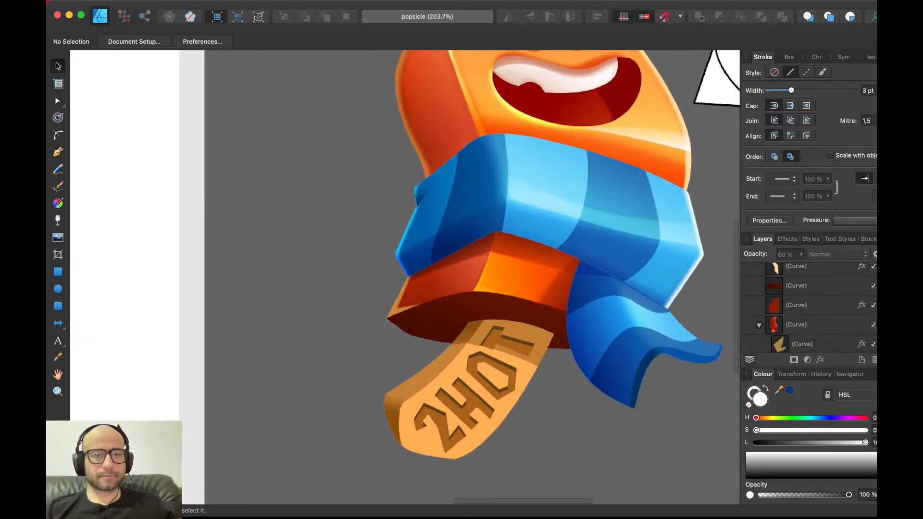
{"action": "scroll", "coordinate": [424, 305], "scroll_direction": "right", "scroll_amount": 3}
{"action": "scroll", "coordinate": [423, 305], "scroll_direction": "up", "scroll_amount": 3}
{"action": "scroll", "coordinate": [423, 306], "scroll_direction": "down", "scroll_amount": 1}
{"action": "scroll", "coordinate": [404, 318], "scroll_direction": "down", "scroll_amount": 4}
{"action": "scroll", "coordinate": [404, 318], "scroll_direction": "left", "scroll_amount": 2}
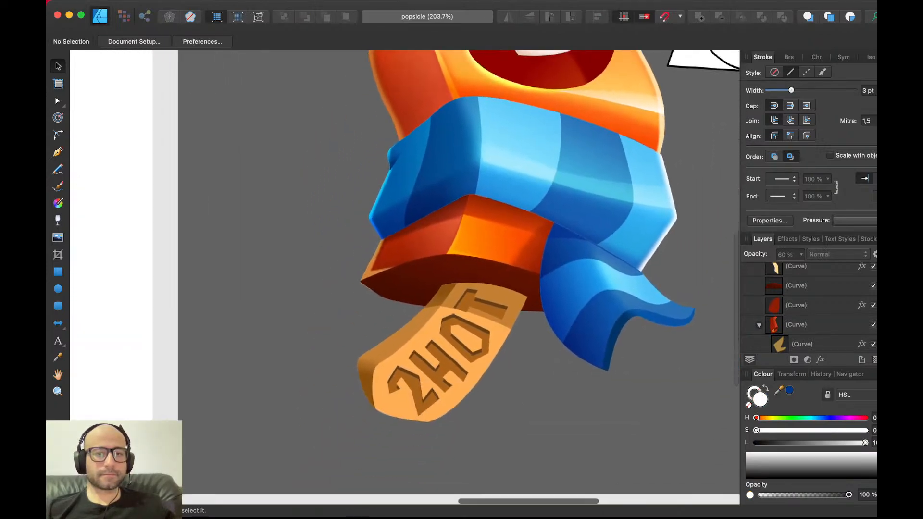
{"action": "scroll", "coordinate": [395, 322], "scroll_direction": "down", "scroll_amount": 4}
{"action": "scroll", "coordinate": [395, 322], "scroll_direction": "right", "scroll_amount": 3}
{"action": "scroll", "coordinate": [394, 323], "scroll_direction": "up", "scroll_amount": 2}
{"action": "scroll", "coordinate": [393, 311], "scroll_direction": "down", "scroll_amount": 2}
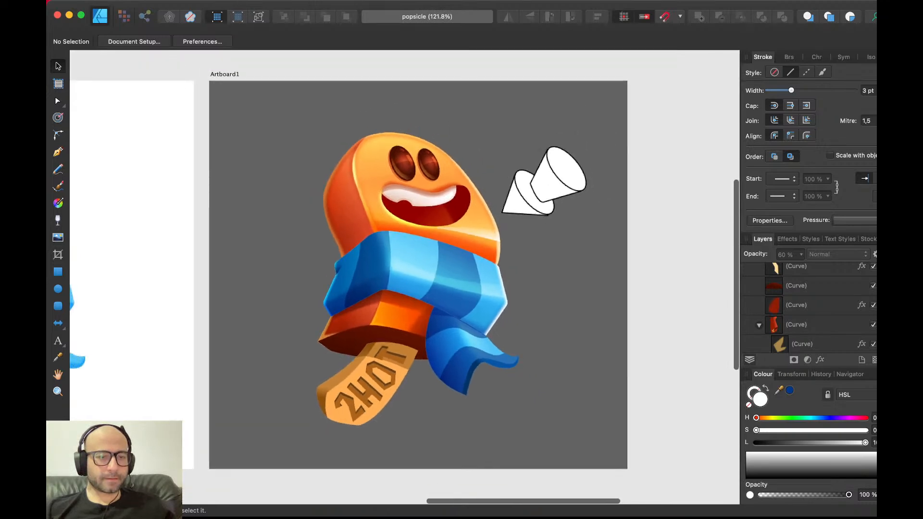
- Give the artboard background a vertical grey linear gradient, reversed to run dark to light downward and extended over the popsicle's height
{"action": "left_click", "coordinate": [224, 74]}
{"action": "key", "text": "g"}
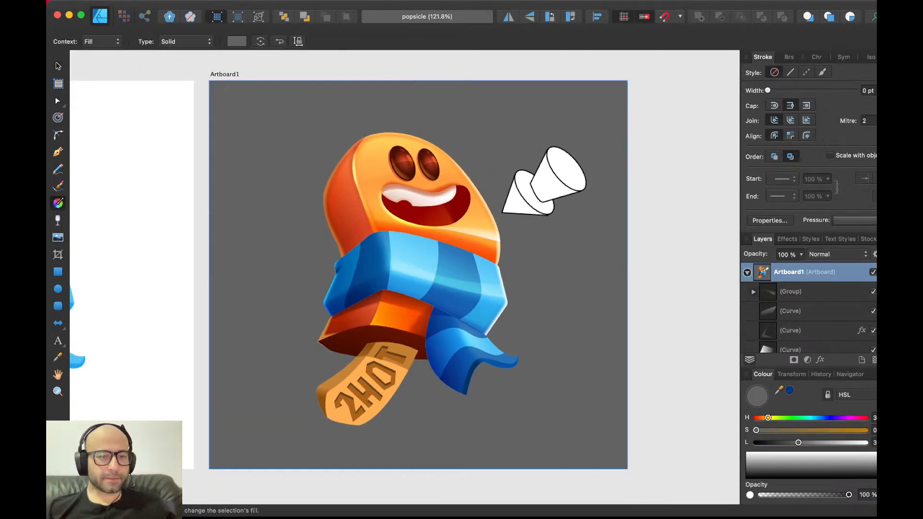
{"action": "left_click_drag", "start_coordinate": [313, 196], "coordinate": [314, 356]}
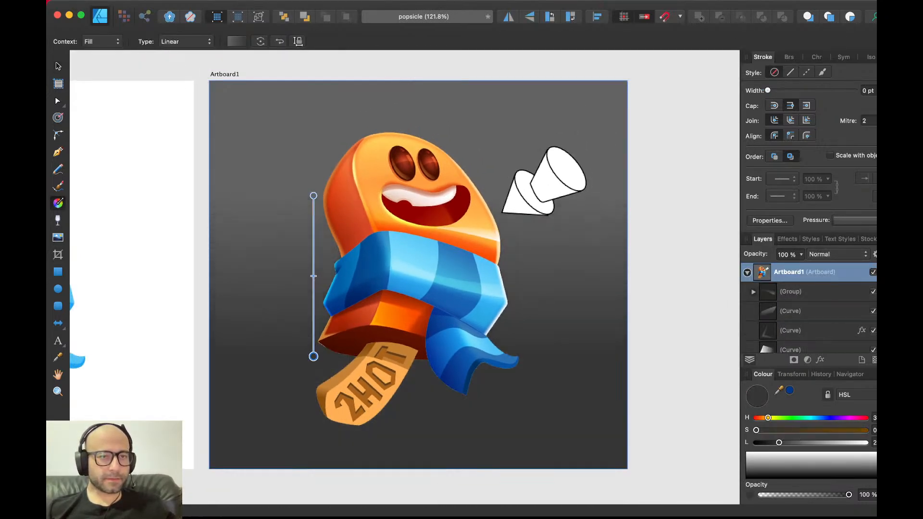
{"action": "left_click", "coordinate": [279, 41]}
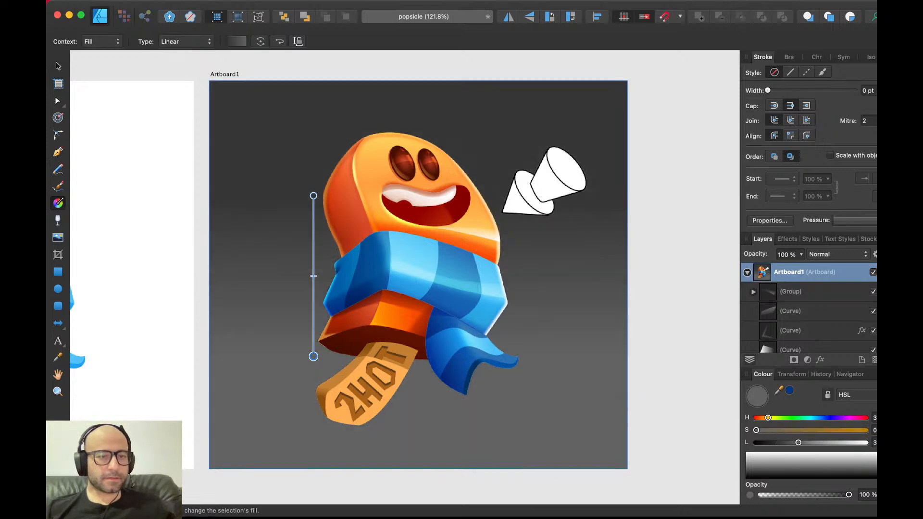
{"action": "left_click_drag", "start_coordinate": [314, 195], "coordinate": [314, 148]}
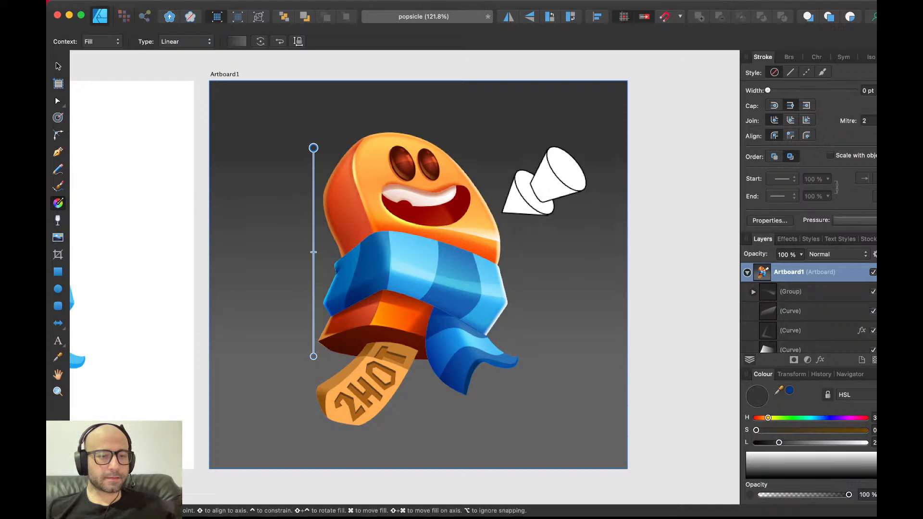
{"action": "left_click_drag", "start_coordinate": [314, 356], "coordinate": [313, 336]}
- Lighten both grey stops of the background gradient and shift the gradient slightly downward
{"action": "left_click_drag", "start_coordinate": [798, 443], "coordinate": [820, 443]}
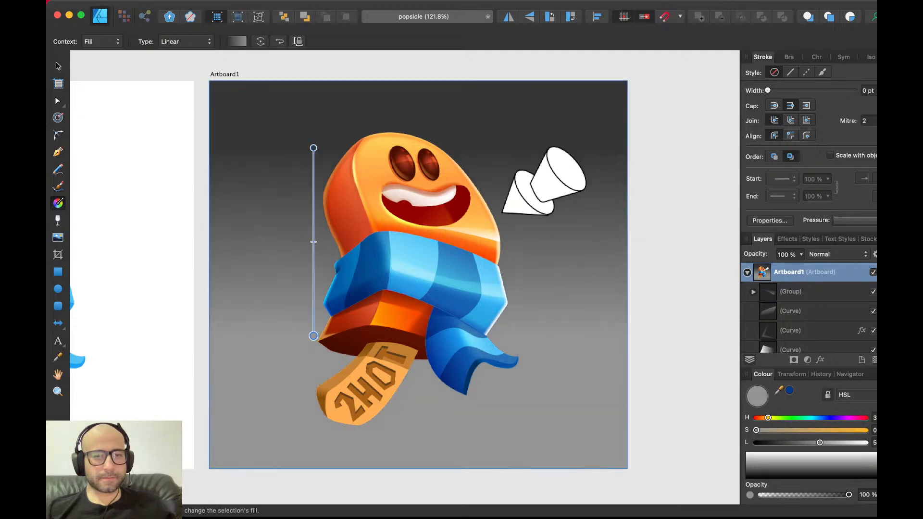
{"action": "left_click", "coordinate": [314, 148]}
{"action": "left_click_drag", "start_coordinate": [779, 443], "coordinate": [789, 443]}
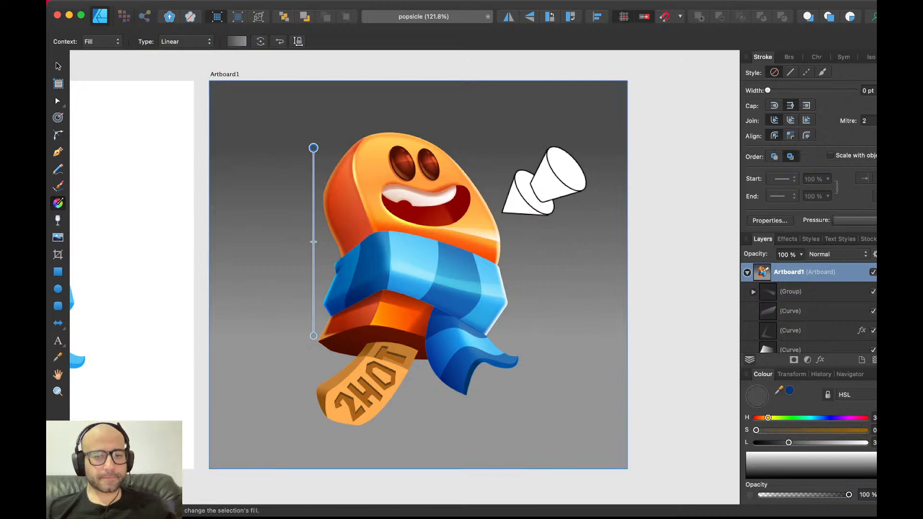
{"action": "left_click_drag", "start_coordinate": [313, 336], "coordinate": [322, 345]}
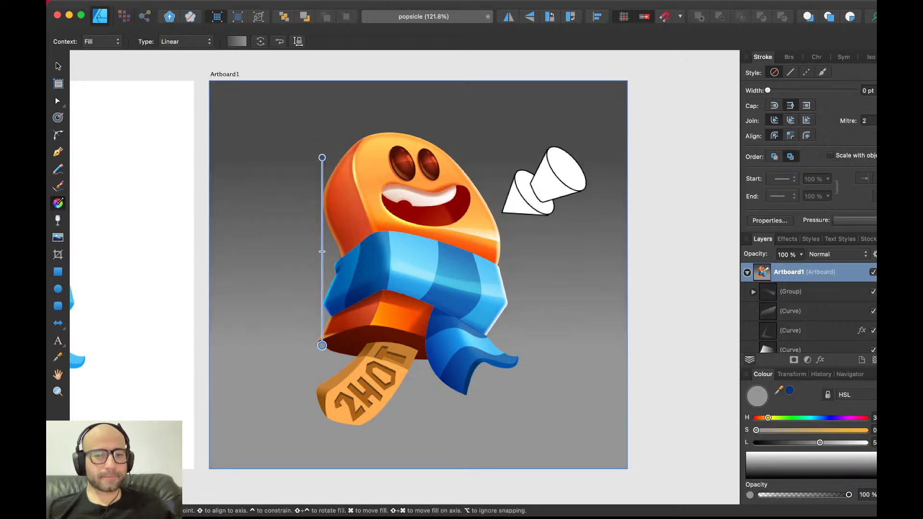
{"action": "key", "text": "v"}
{"action": "key", "text": "super+d"}
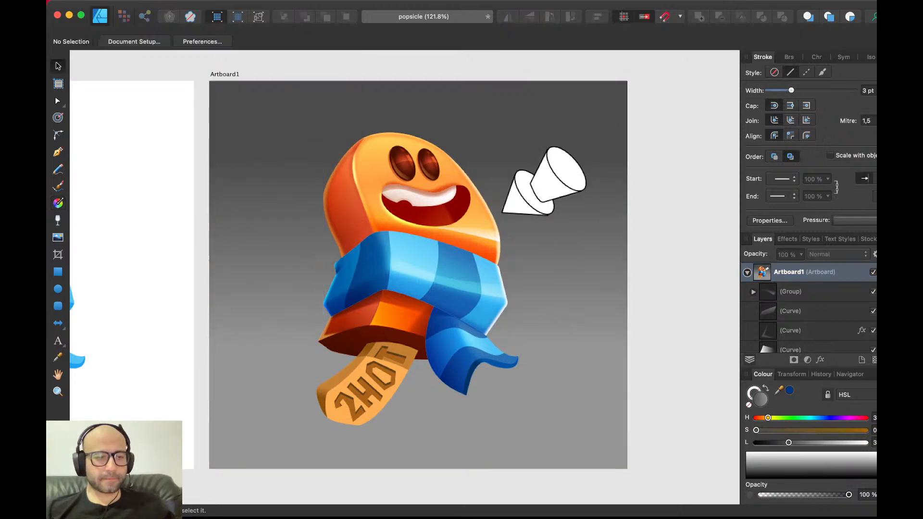
- Draw a wide, flat ellipse beneath the popsicle stick near the artboard's lower edge
{"action": "key", "text": "m"}
{"action": "left_click_drag", "start_coordinate": [306, 436], "coordinate": [518, 457]}
{"action": "key", "text": "v"}
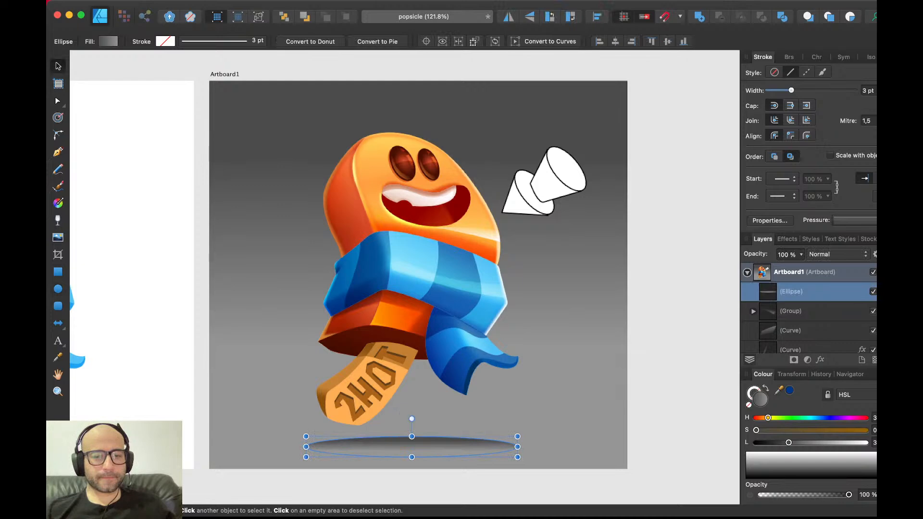
- Replace the ground ellipse's gradient with a flat dark grey fill and deselect it
{"action": "left_click", "coordinate": [793, 443]}
{"action": "key", "text": "Escape"}
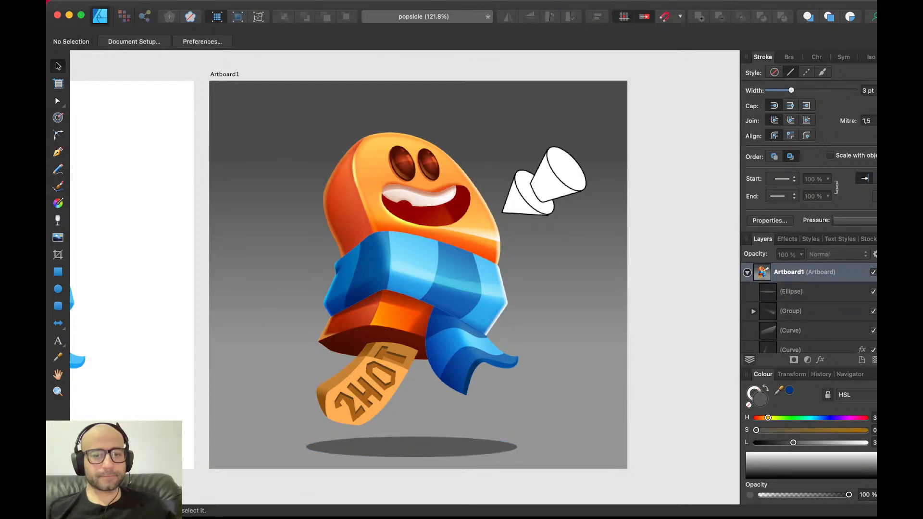
{"action": "left_click", "coordinate": [411, 447]}
{"action": "key", "text": "Escape"}
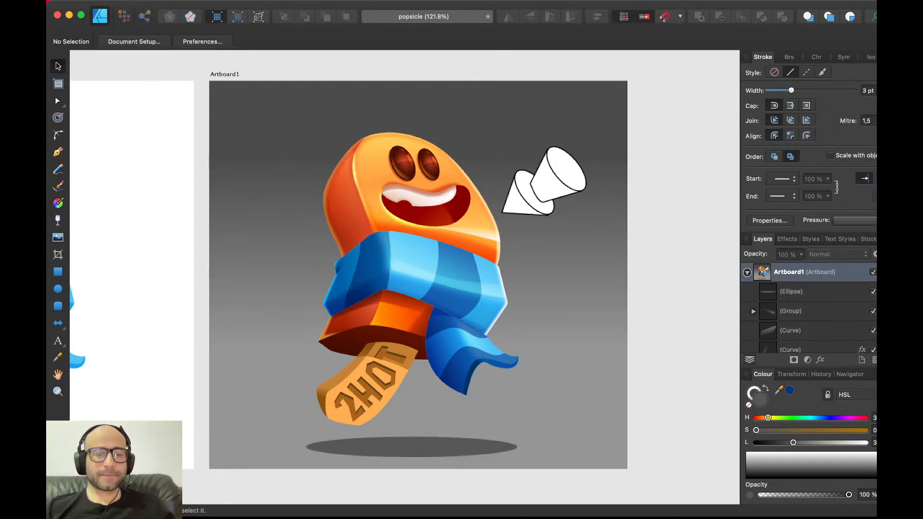
- Inspect the scarf and face shading up close and save the popsicle document
{"action": "scroll", "coordinate": [347, 245], "scroll_direction": "up", "scroll_amount": 5}
{"action": "scroll", "coordinate": [347, 245], "scroll_direction": "right", "scroll_amount": 1}
{"action": "scroll", "coordinate": [497, 277], "scroll_direction": "up", "scroll_amount": 2}
{"action": "scroll", "coordinate": [496, 277], "scroll_direction": "right", "scroll_amount": 2}
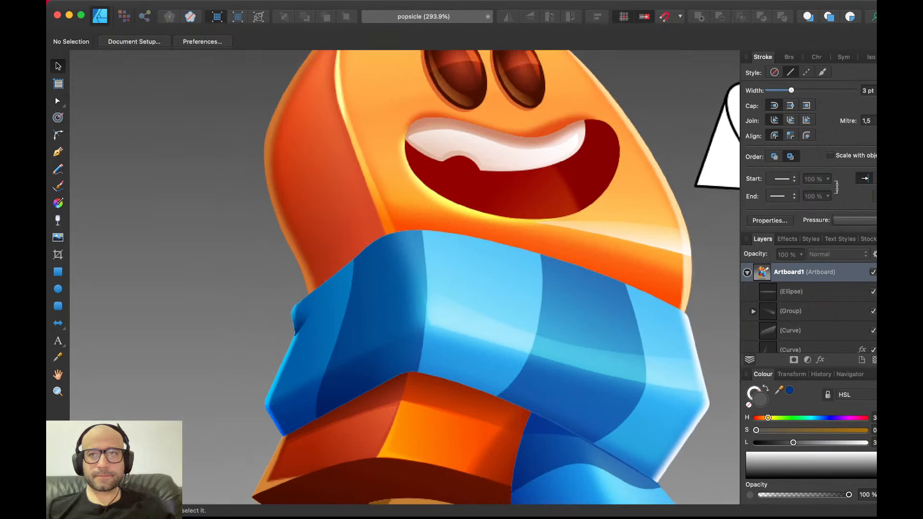
{"action": "key", "text": "super+s"}
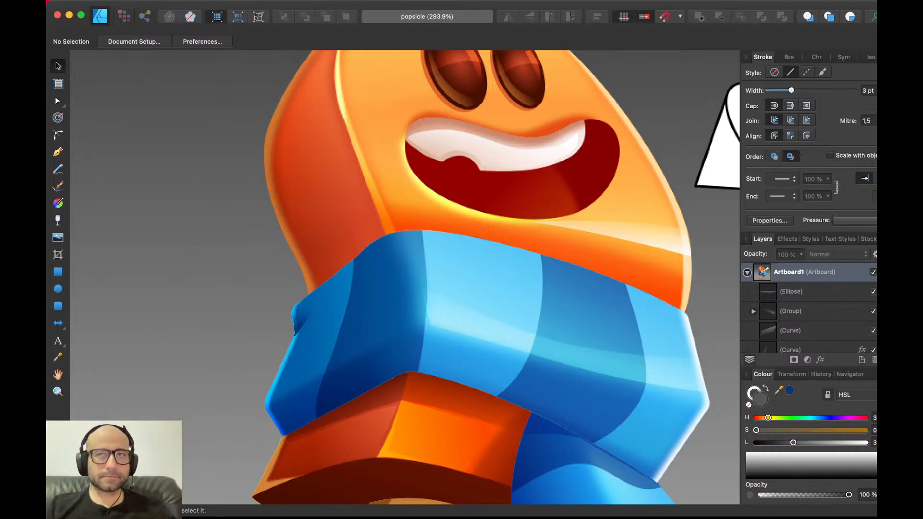
- Open the jackTorrance illustration and examine the speckled texture on the character's jeans and jacket
{"action": "key", "text": "super+Tab"}
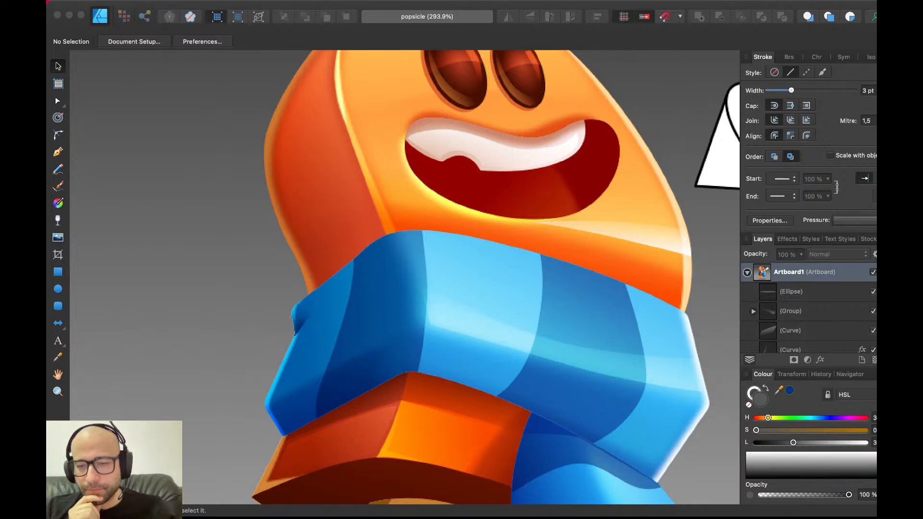
{"action": "key", "text": "super+Tab"}
{"action": "key", "text": "super+0"}
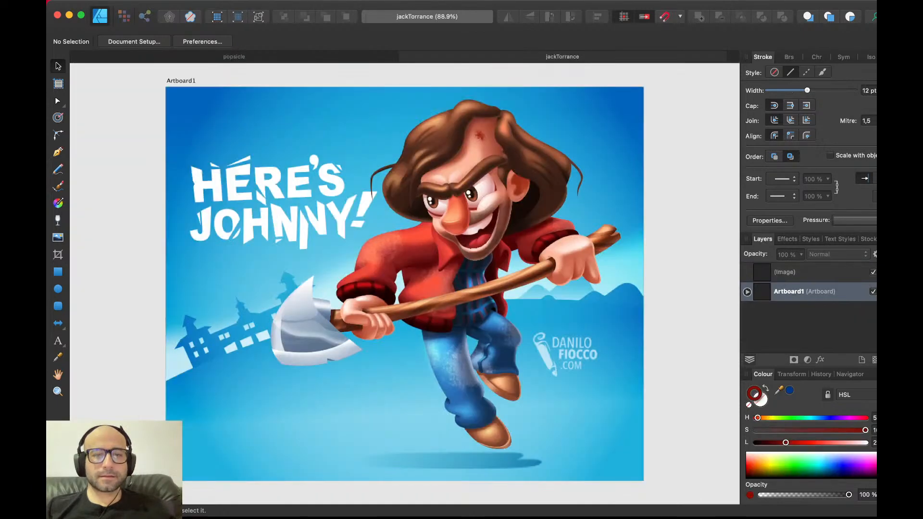
{"action": "scroll", "coordinate": [257, 291], "scroll_direction": "up", "scroll_amount": 5}
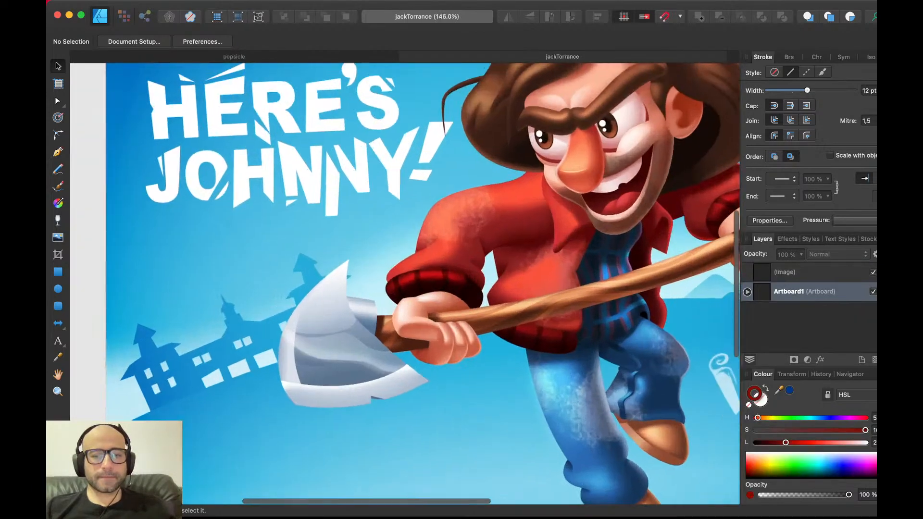
{"action": "scroll", "coordinate": [258, 290], "scroll_direction": "up", "scroll_amount": 4}
{"action": "scroll", "coordinate": [257, 291], "scroll_direction": "right", "scroll_amount": 4}
{"action": "scroll", "coordinate": [257, 291], "scroll_direction": "down", "scroll_amount": 1}
{"action": "scroll", "coordinate": [405, 284], "scroll_direction": "right", "scroll_amount": 3}
{"action": "scroll", "coordinate": [405, 284], "scroll_direction": "down", "scroll_amount": 2}
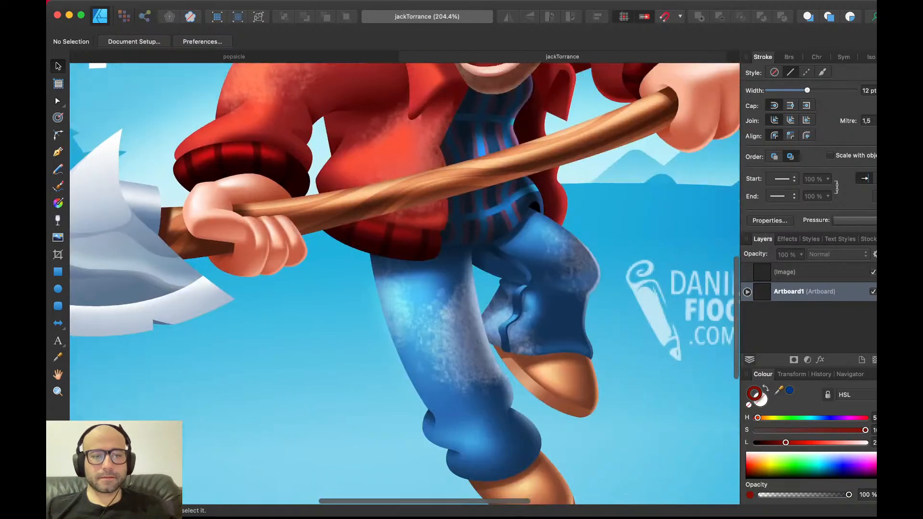
- Copy the speckled pixel texture inside the front trouser leg, undoing the trial move made on it
{"action": "left_click", "coordinate": [423, 332]}
{"action": "double_click", "coordinate": [423, 331]}
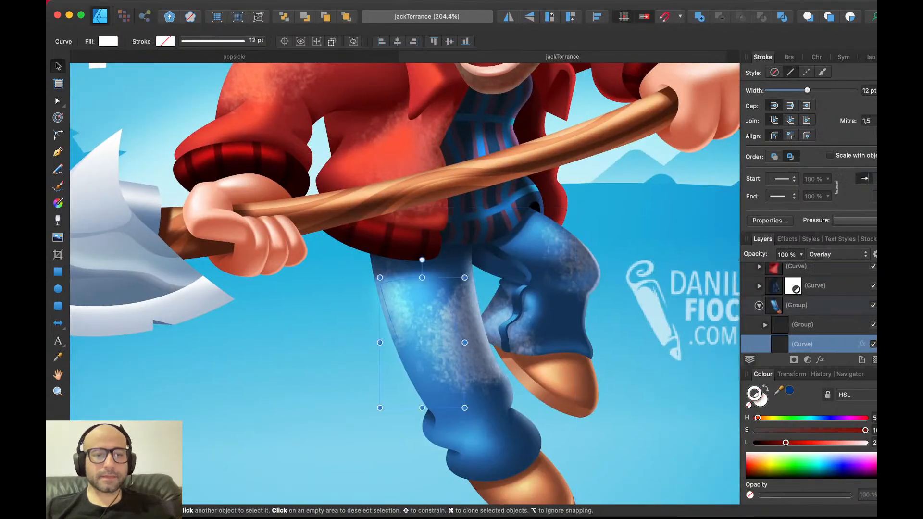
{"action": "left_click", "coordinate": [462, 346]}
{"action": "double_click", "coordinate": [462, 347]}
{"action": "mouse_move", "coordinate": [462, 347]}
{"action": "left_mouse_down"}
{"action": "mouse_move", "coordinate": [436, 319]}
{"action": "mouse_move", "coordinate": [464, 356]}
{"action": "left_mouse_up"}
{"action": "key", "text": "super+z"}
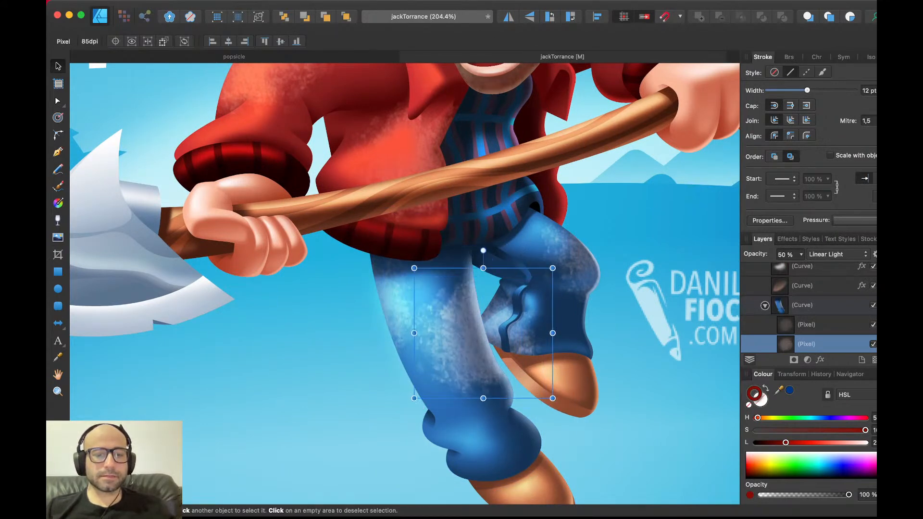
{"action": "key", "text": "super+d"}
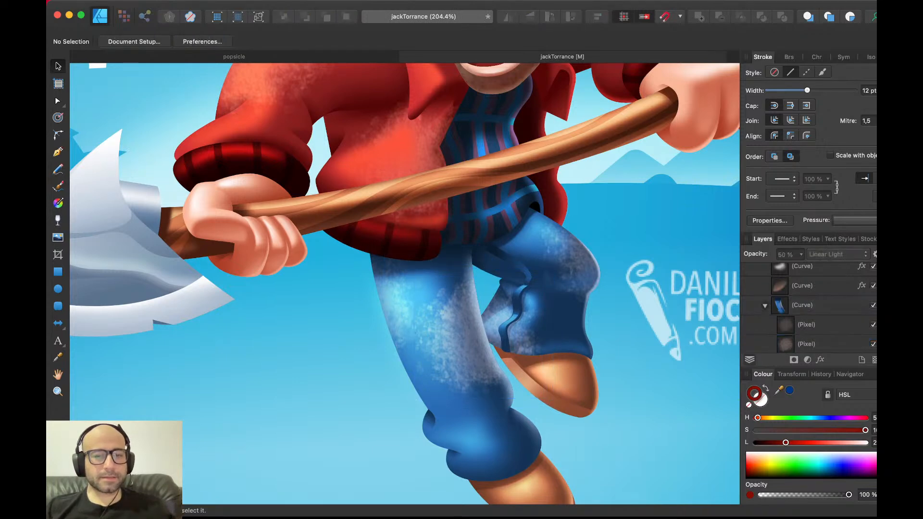
- Try a pasted copy of the texture over the lower trouser leg, delete it and save the document
{"action": "key", "text": "super+v"}
{"action": "left_click_drag", "start_coordinate": [465, 331], "coordinate": [489, 450]}
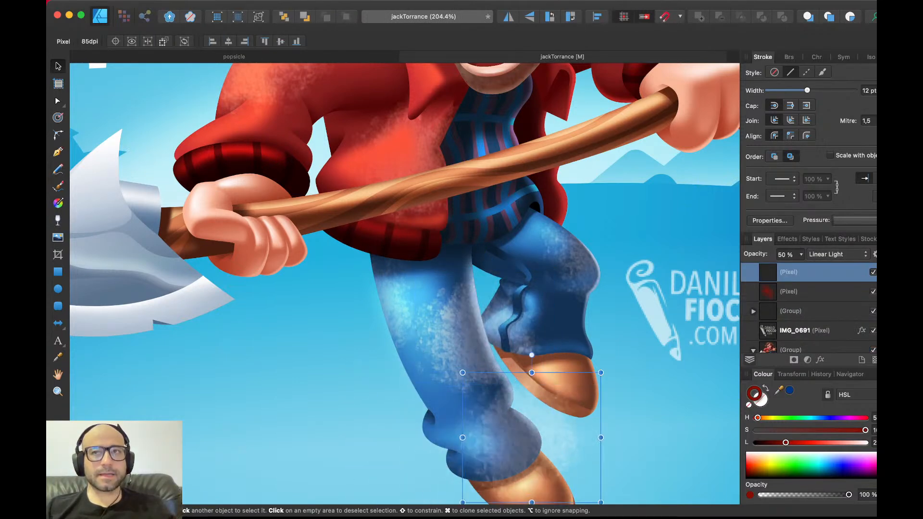
{"action": "key", "text": "Delete"}
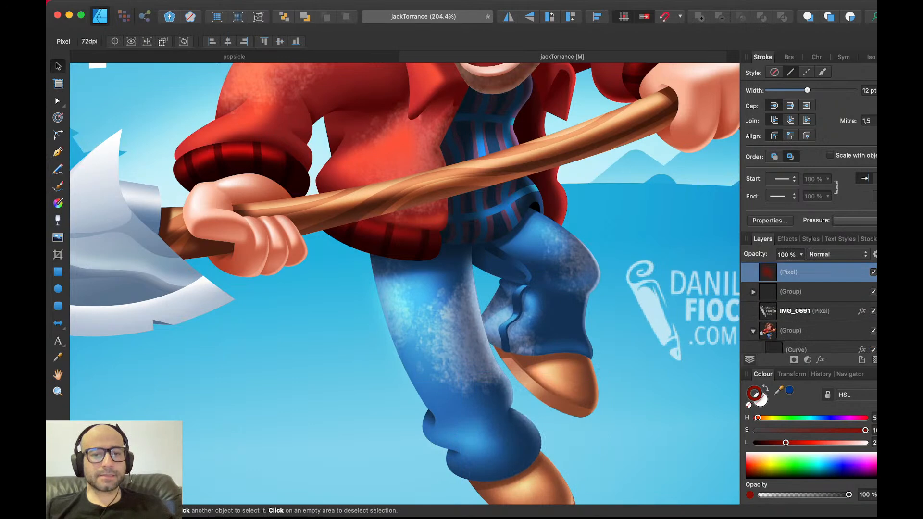
{"action": "scroll", "coordinate": [404, 283], "scroll_direction": "down", "scroll_amount": 5}
{"action": "key", "text": "super+s"}
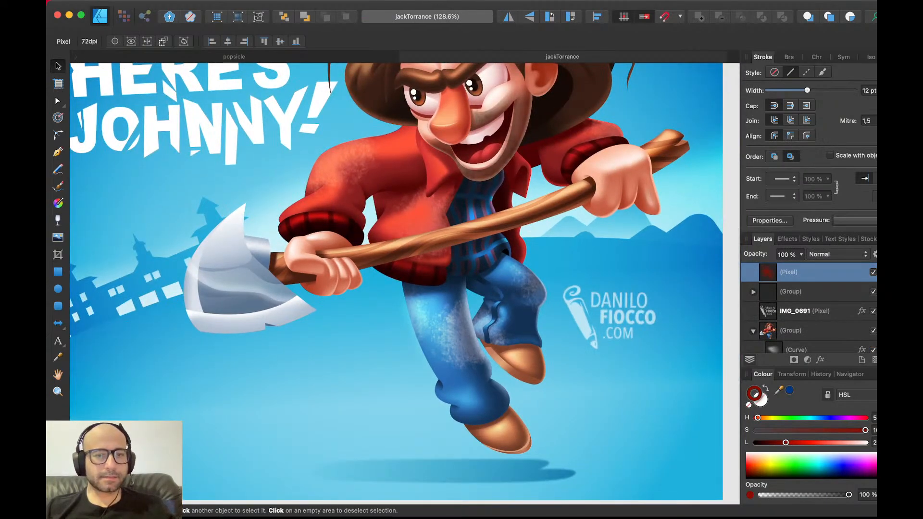
- Return to the popsicle document and draw a rectangle beside the scarf with a dark blue fill
{"action": "left_click", "coordinate": [234, 57]}
{"action": "scroll", "coordinate": [404, 284], "scroll_direction": "right", "scroll_amount": 4}
{"action": "scroll", "coordinate": [404, 284], "scroll_direction": "down", "scroll_amount": 2}
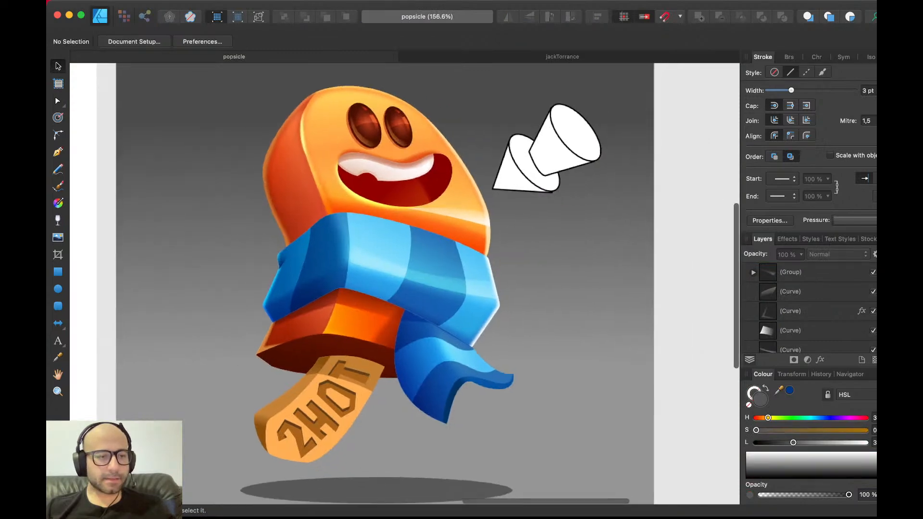
{"action": "key", "text": "m"}
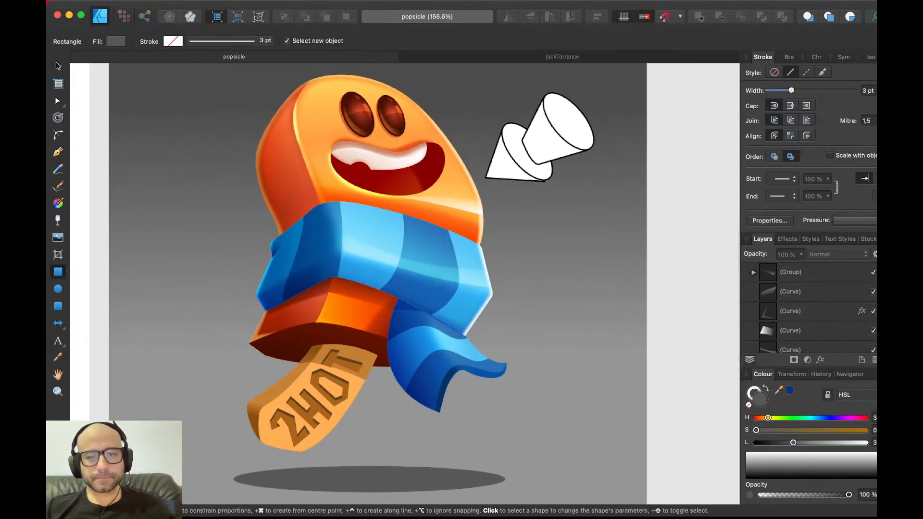
{"action": "left_click_drag", "start_coordinate": [529, 248], "coordinate": [631, 324]}
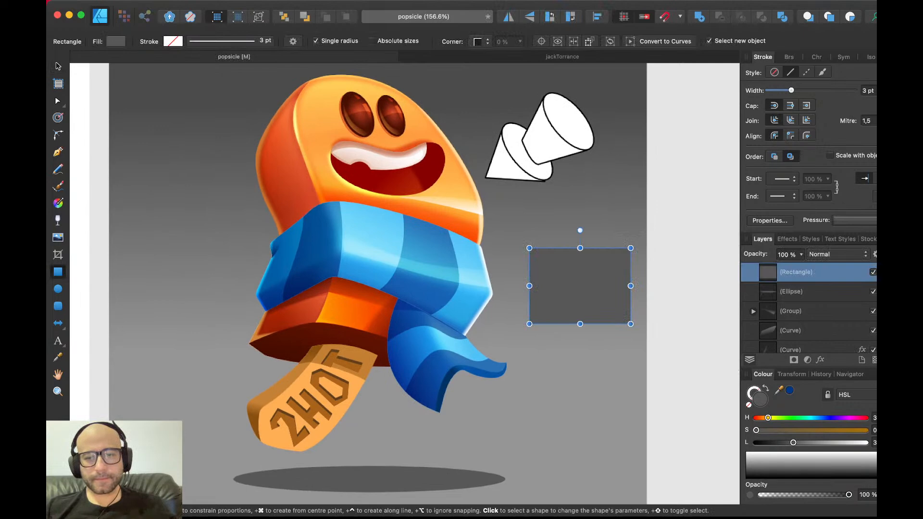
{"action": "key", "text": "v"}
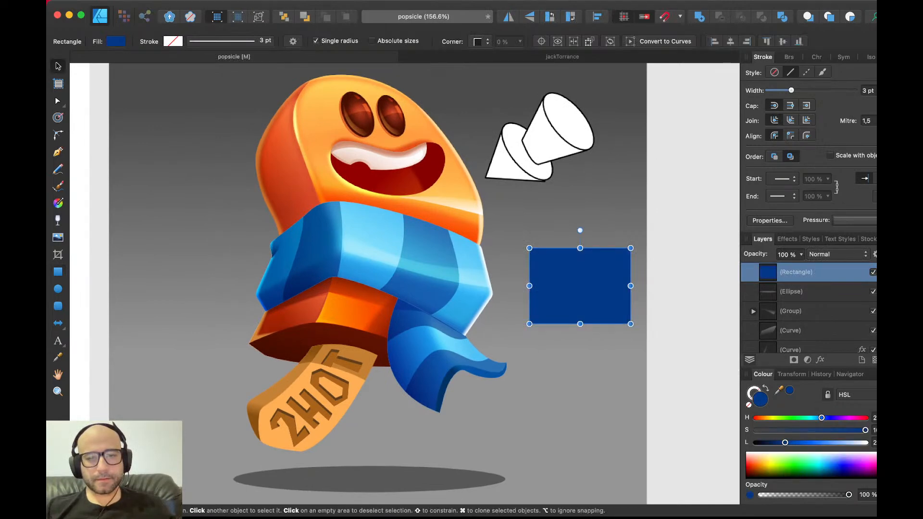
- Duplicate the blue rectangle, offset the copy down and to the left behind it, and fill the copy bright green
{"action": "scroll", "coordinate": [580, 305], "scroll_direction": "up", "scroll_amount": 3}
{"action": "key", "text": "super+j"}
{"action": "left_click_drag", "start_coordinate": [580, 278], "coordinate": [547, 324]}
{"action": "left_click_drag", "start_coordinate": [822, 418], "coordinate": [806, 442]}
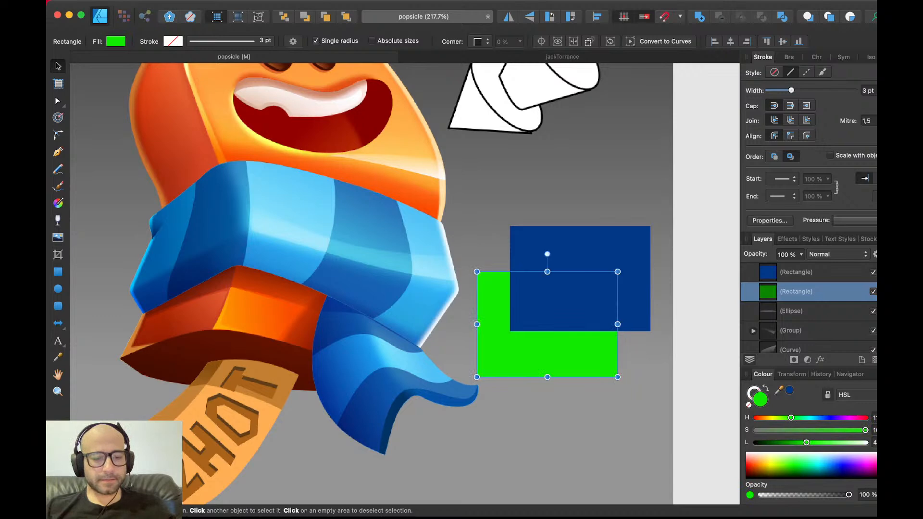
{"action": "left_click", "coordinate": [580, 279]}
{"action": "left_click", "coordinate": [568, 188]}
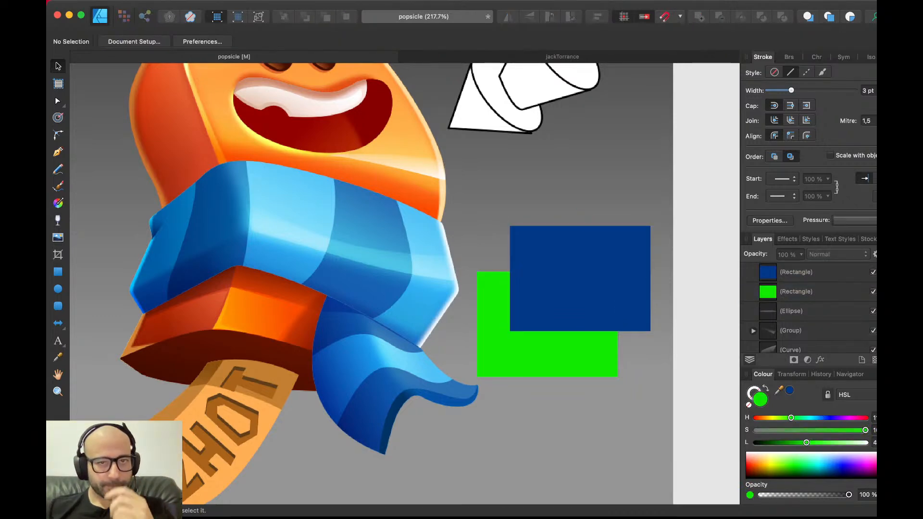
- Switch to the jackTorrance document and copy the 50% Linear Light pixel texture nested in the front trouser leg
{"action": "left_click", "coordinate": [562, 57]}
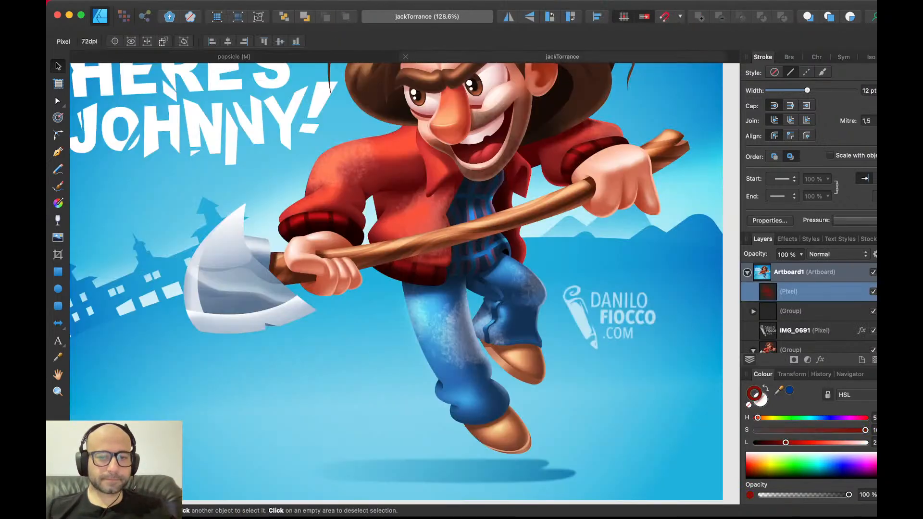
{"action": "double_click", "coordinate": [449, 334]}
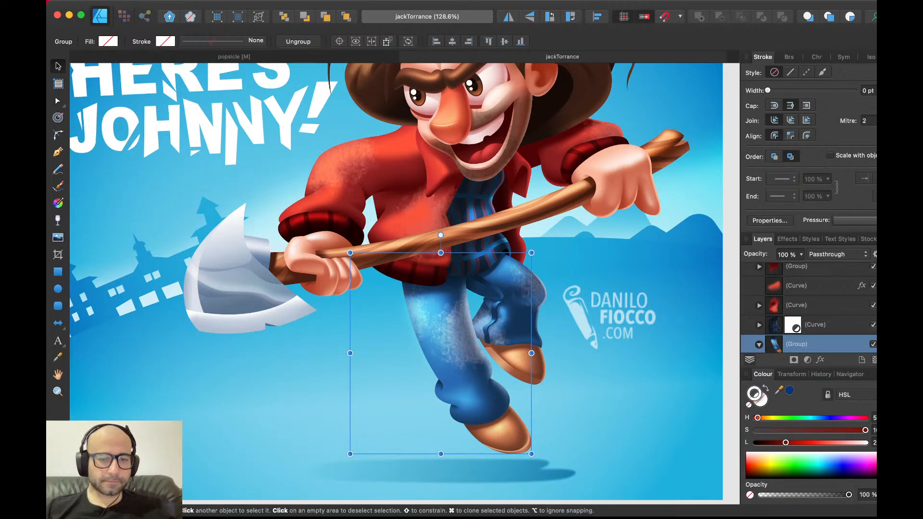
{"action": "double_click", "coordinate": [450, 334]}
{"action": "left_click", "coordinate": [462, 385]}
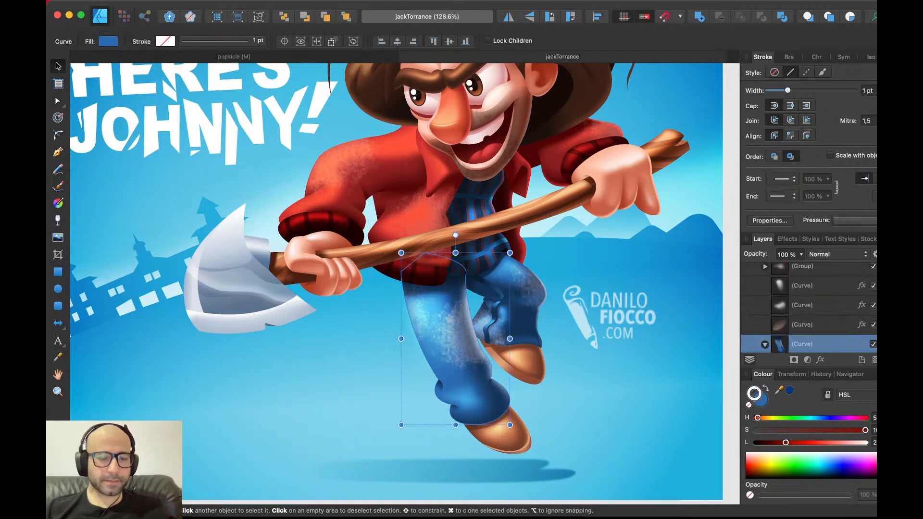
{"action": "double_click", "coordinate": [454, 334]}
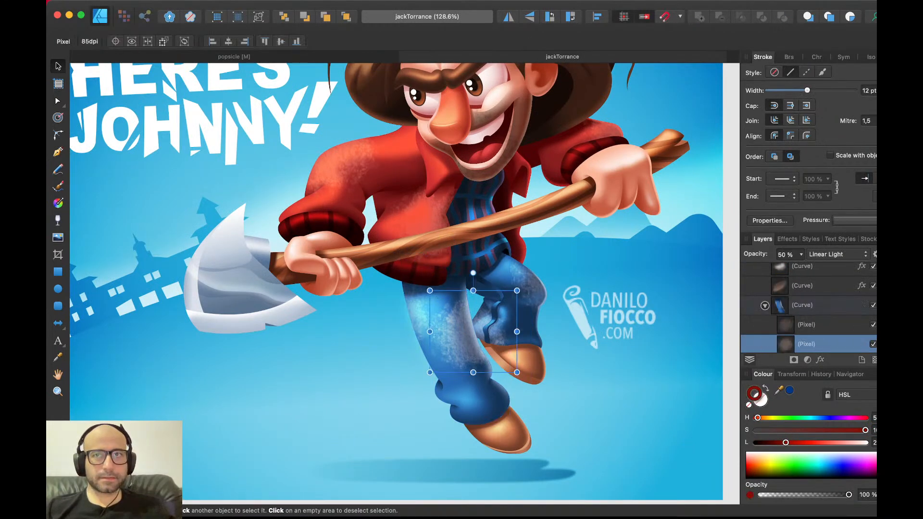
- Paste the texture into the popsicle document and place it over the two overlapping rectangles
{"action": "left_click", "coordinate": [235, 56]}
{"action": "left_click", "coordinate": [580, 279]}
{"action": "key", "text": "super+v"}
{"action": "scroll", "coordinate": [553, 282], "scroll_direction": "down", "scroll_amount": 5}
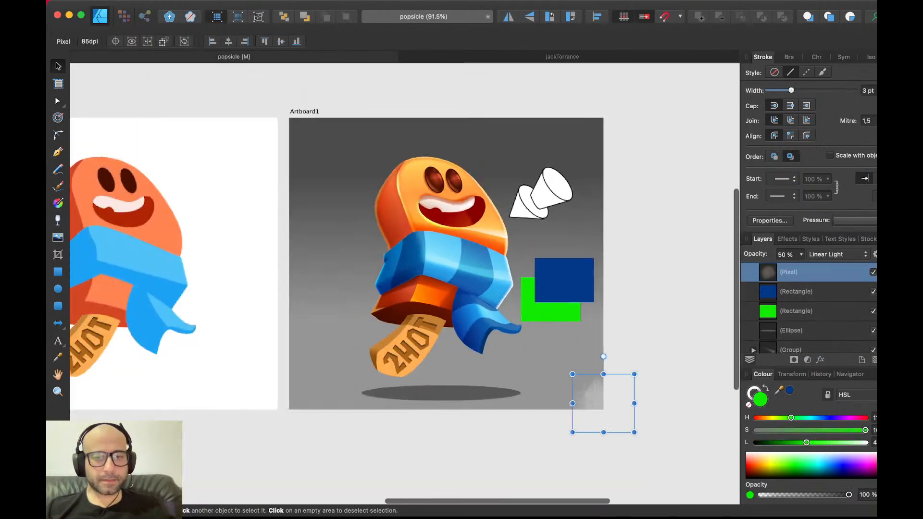
{"action": "left_click_drag", "start_coordinate": [602, 403], "coordinate": [552, 298]}
- Change the pasted texture's blend mode to Overlay and its opacity to 100%
{"action": "left_click", "coordinate": [839, 254]}
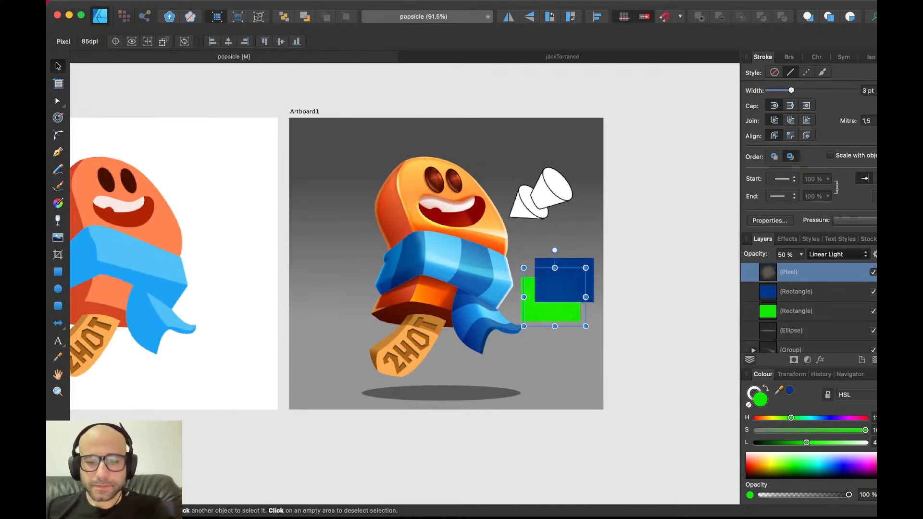
{"action": "left_click", "coordinate": [832, 195]}
{"action": "key", "text": "0"}
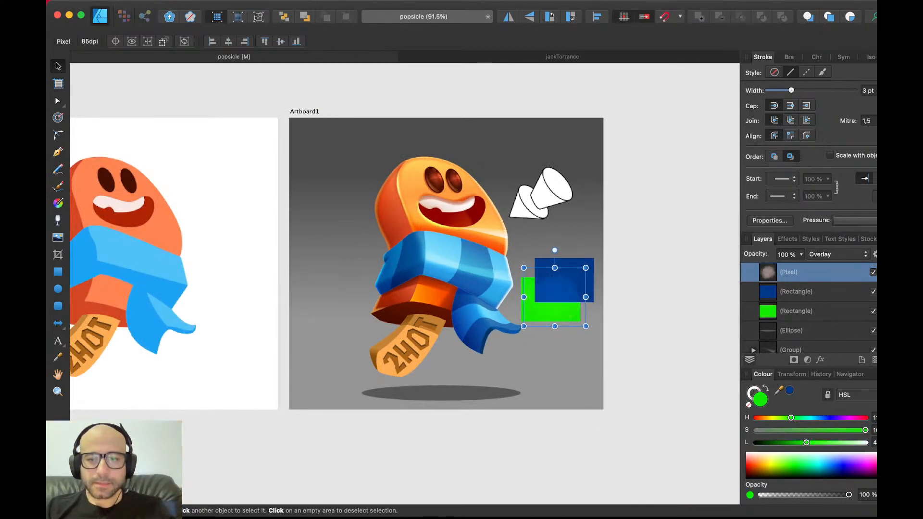
- Recolour the green rectangle behind the blue one, trying orange before settling on a dark red
{"action": "scroll", "coordinate": [555, 292], "scroll_direction": "up", "scroll_amount": 5}
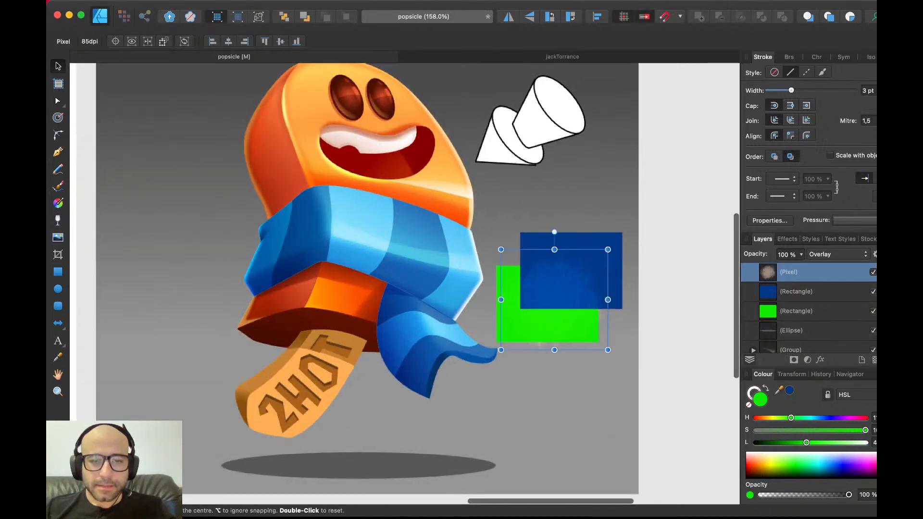
{"action": "scroll", "coordinate": [498, 291], "scroll_direction": "up", "scroll_amount": 1}
{"action": "left_click", "coordinate": [510, 313]}
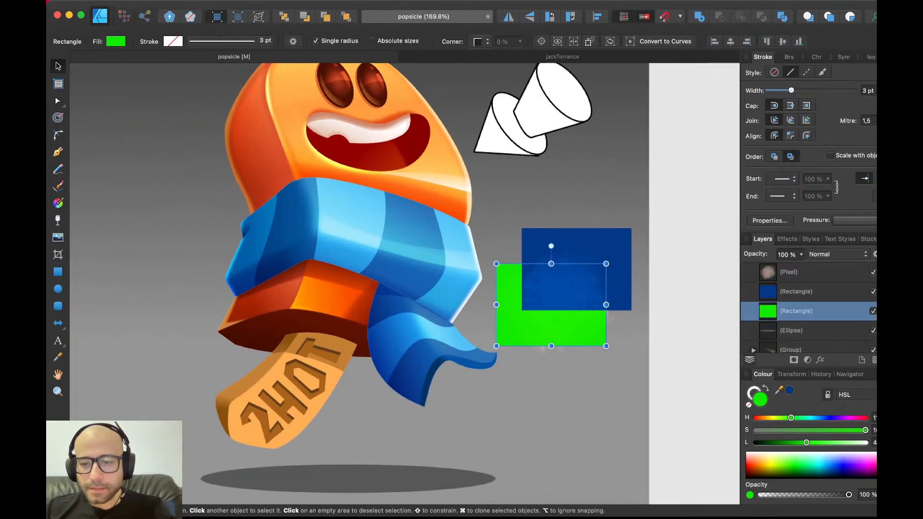
{"action": "left_click_drag", "start_coordinate": [791, 418], "coordinate": [766, 418]}
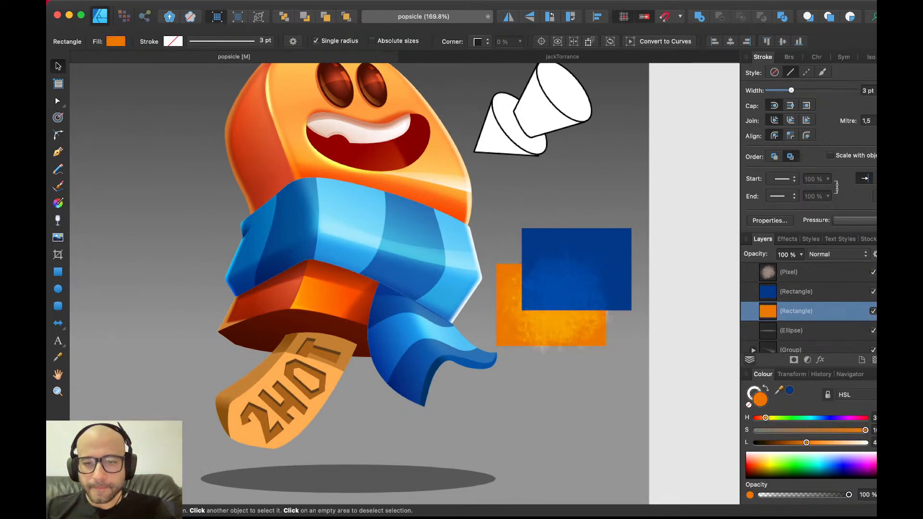
{"action": "left_click", "coordinate": [789, 272]}
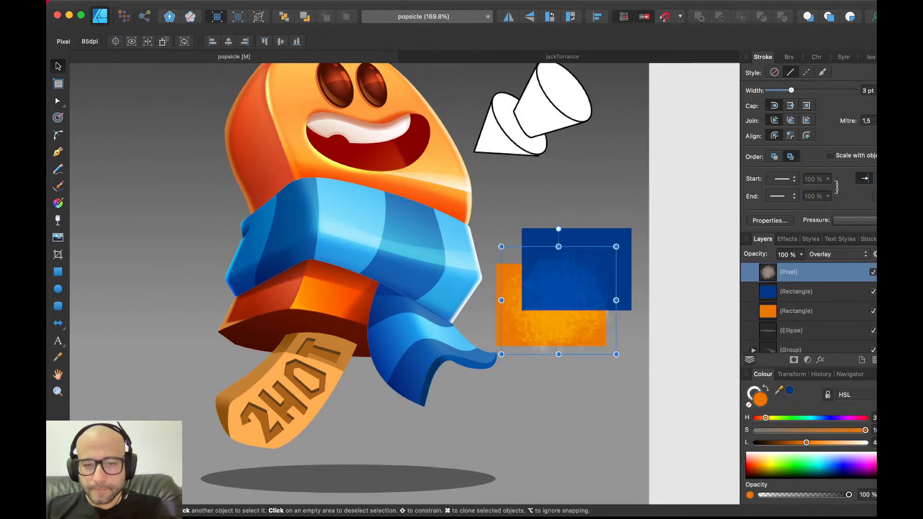
{"action": "left_click", "coordinate": [797, 311]}
{"action": "left_click_drag", "start_coordinate": [807, 442], "coordinate": [759, 418]}
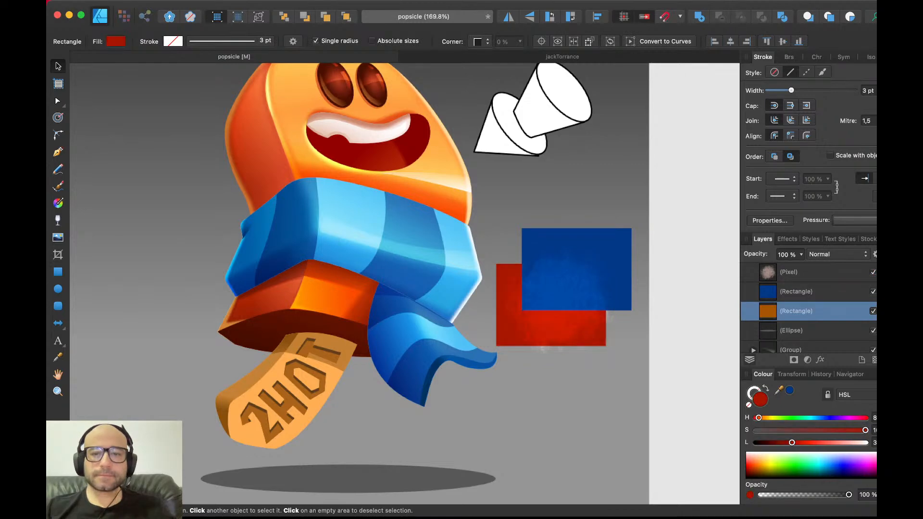
- Select the texture over the rectangles and turn it white with a layer effect
{"action": "scroll", "coordinate": [601, 253], "scroll_direction": "up", "scroll_amount": 2}
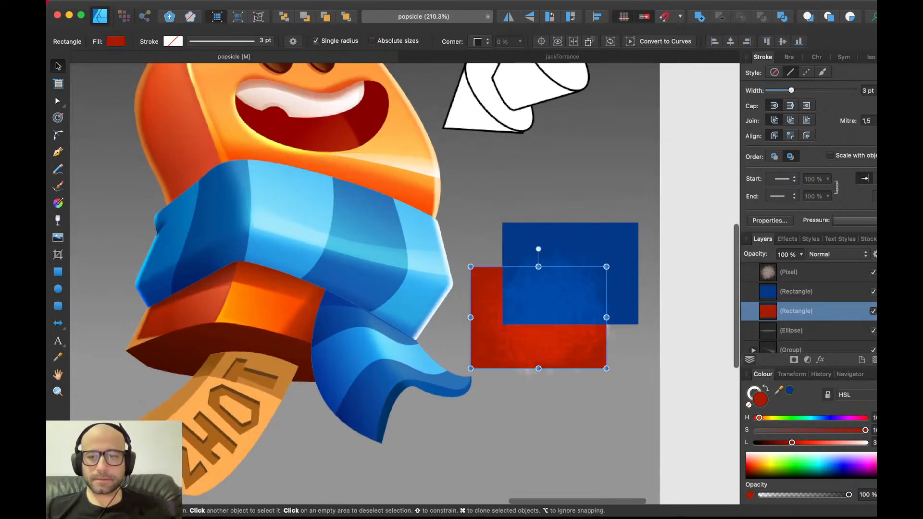
{"action": "left_click", "coordinate": [568, 294]}
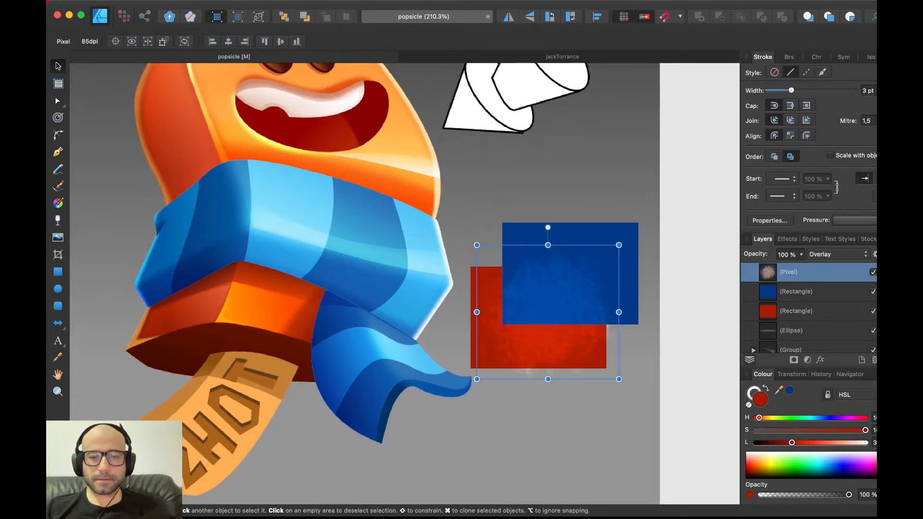
{"action": "key", "text": "super+Tab"}
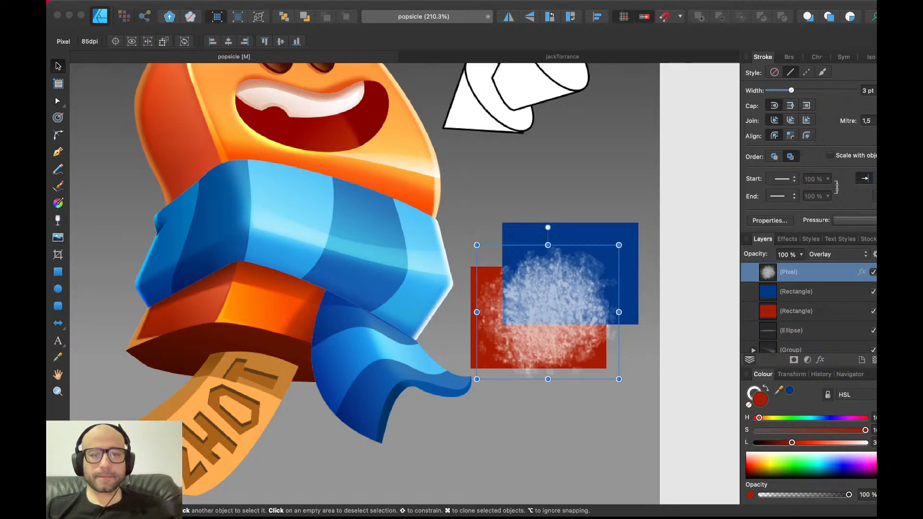
- Rasterise the whitened texture so its layer effect becomes part of the pixels, and select it over the rectangles
{"action": "key", "text": "Return"}
{"action": "left_click_drag", "start_coordinate": [548, 308], "coordinate": [548, 264]}
{"action": "left_click", "coordinate": [592, 409]}
{"action": "left_click", "coordinate": [545, 298]}
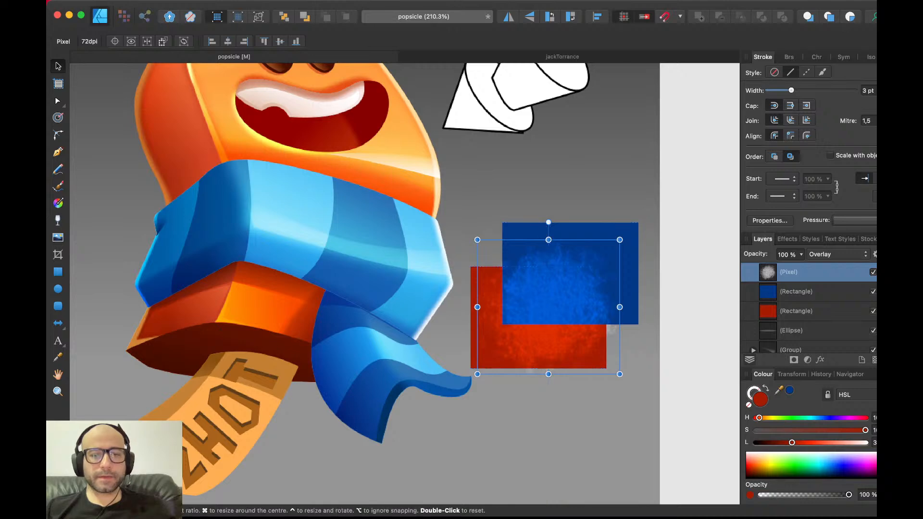
- Cut the texture, paste it inside the blue rectangle as a clipped layer, and select that rectangle
{"action": "left_click", "coordinate": [617, 250]}
{"action": "left_click", "coordinate": [553, 293]}
{"action": "left_click", "coordinate": [618, 252]}
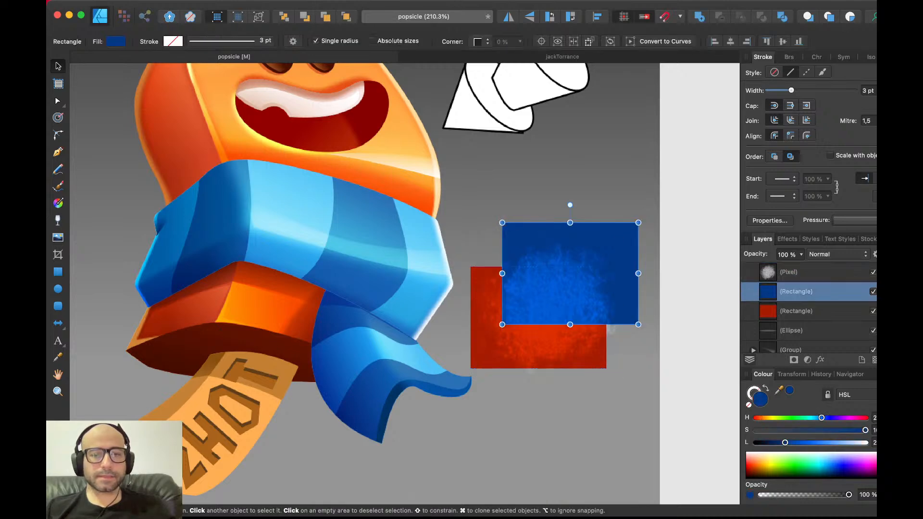
{"action": "left_click", "coordinate": [487, 349]}
{"action": "left_click", "coordinate": [548, 303]}
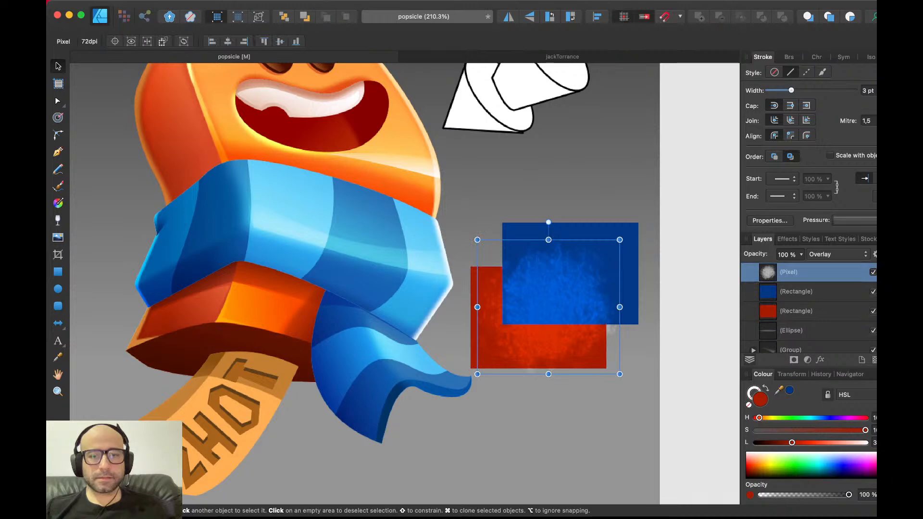
{"action": "left_click", "coordinate": [626, 260]}
{"action": "left_click", "coordinate": [558, 298]}
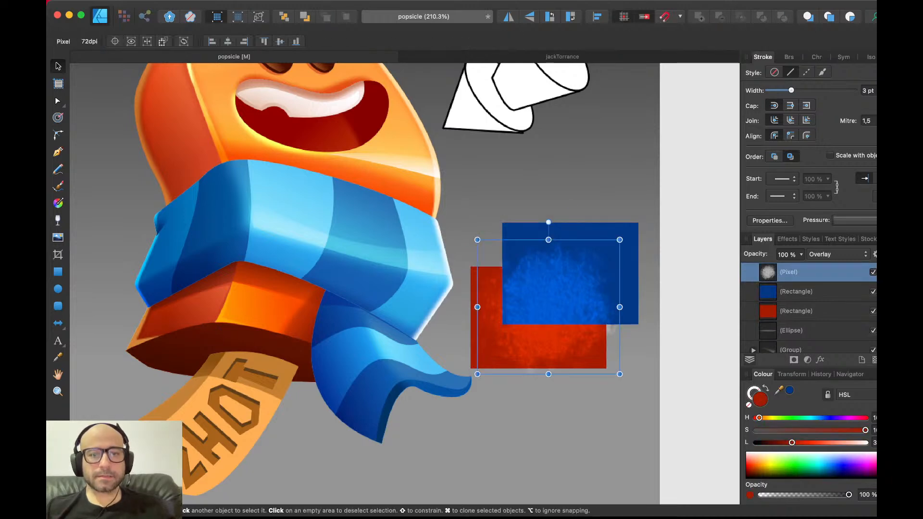
{"action": "key", "text": "Delete"}
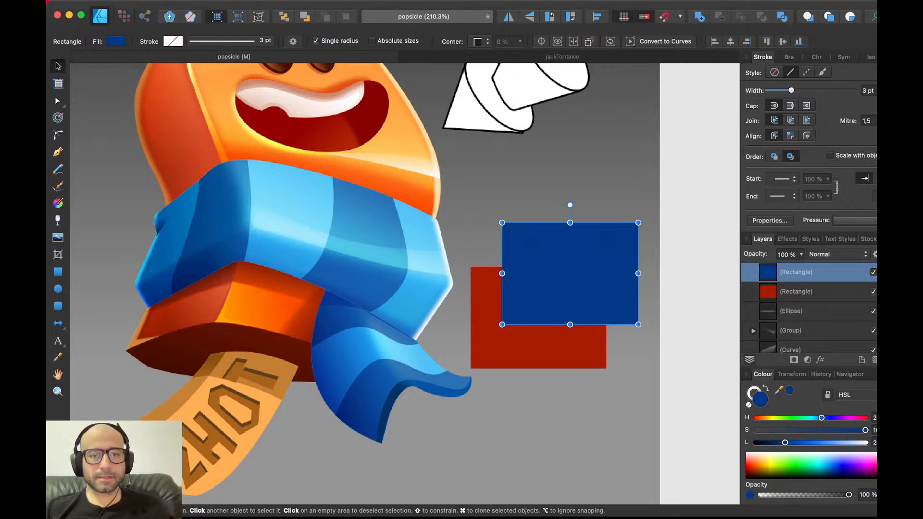
{"action": "key", "text": "super+z"}
{"action": "key", "text": "super+d"}
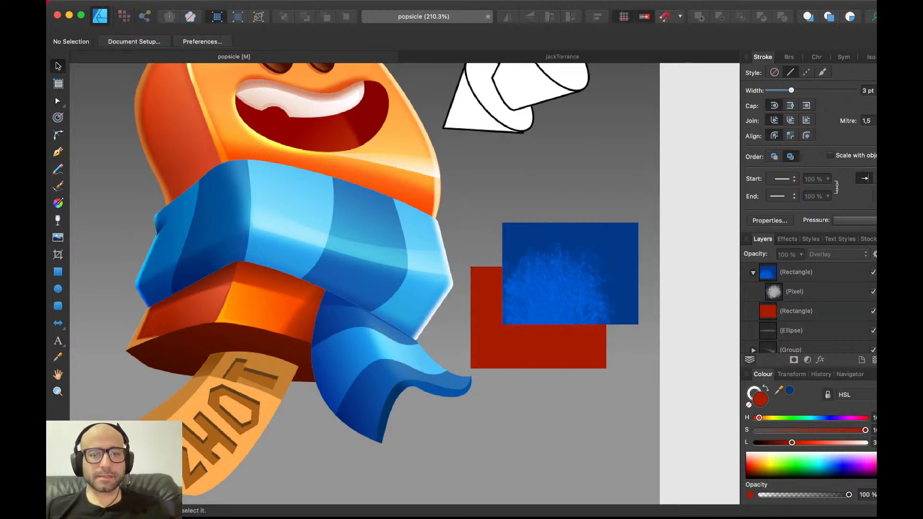
{"action": "left_click", "coordinate": [570, 273]}
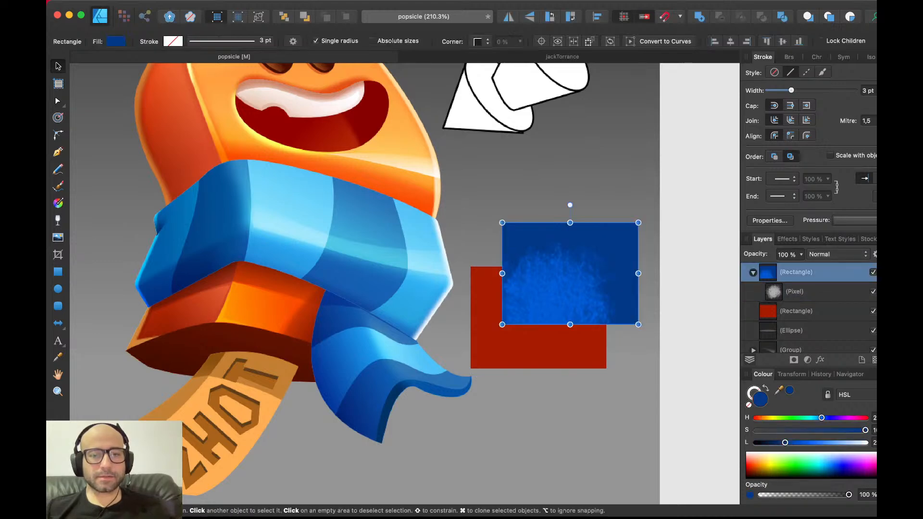
- Try moving the textured blue rectangle down over the red one, and undo the move
{"action": "left_click_drag", "start_coordinate": [570, 273], "coordinate": [542, 345]}
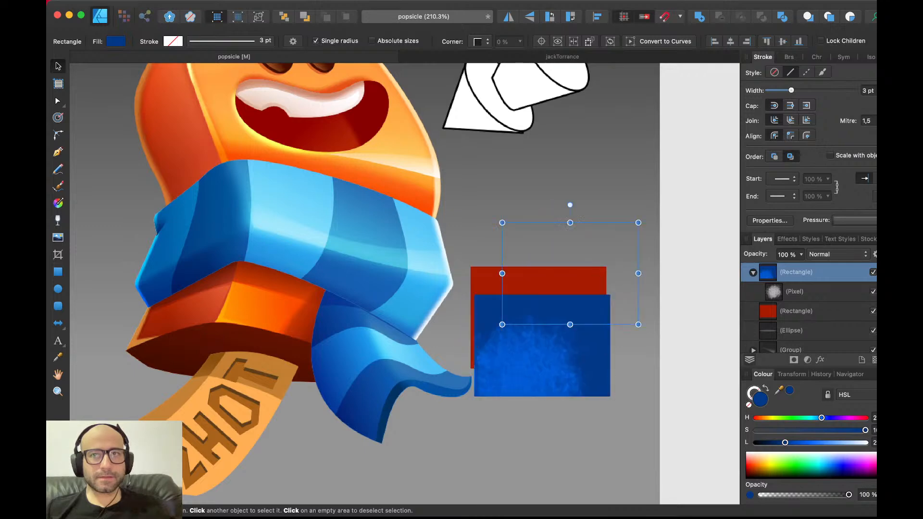
{"action": "key", "text": "super+z"}
{"action": "key", "text": "super+d"}
- Select the texture nested inside the blue rectangle, cut it out, and paste it as a separate layer above both rectangles
{"action": "left_click", "coordinate": [563, 284]}
{"action": "double_click", "coordinate": [563, 283]}
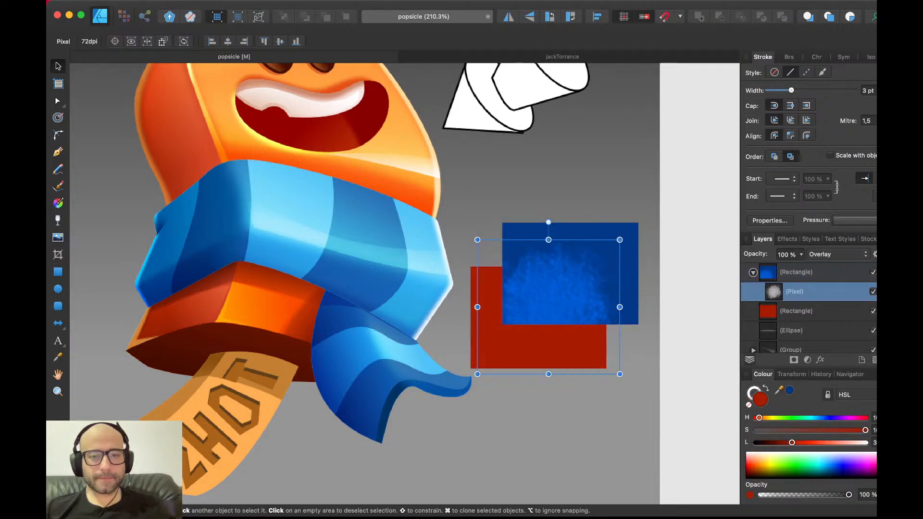
{"action": "key", "text": "super+d"}
{"action": "left_click", "coordinate": [563, 283]}
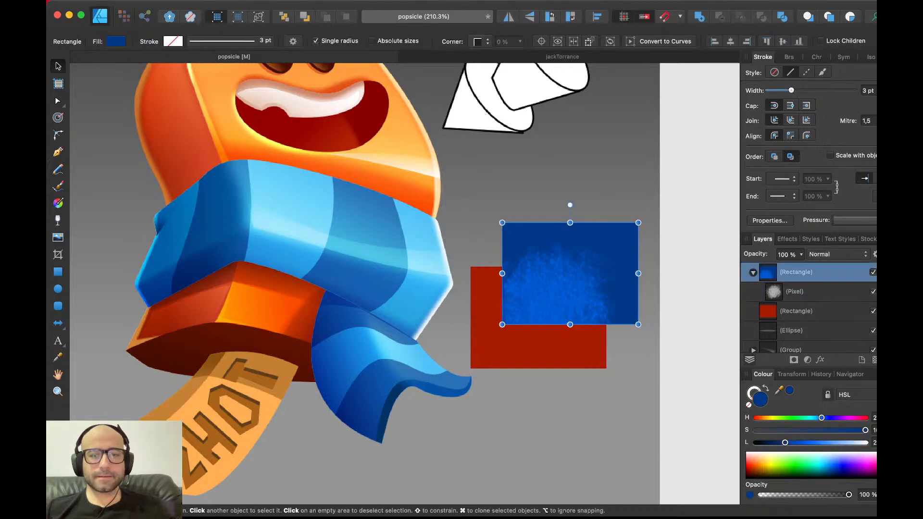
{"action": "double_click", "coordinate": [562, 283]}
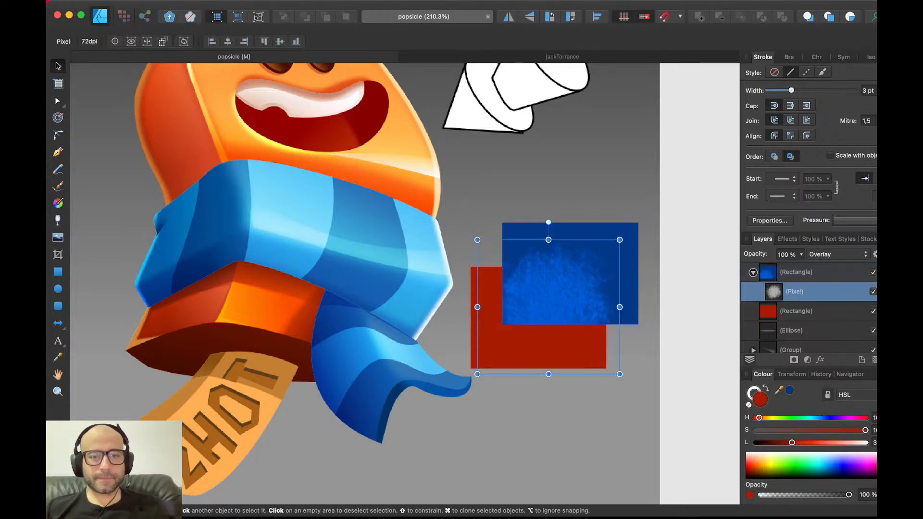
{"action": "key", "text": "super+x"}
{"action": "key", "text": "super+d"}
{"action": "key", "text": "super+v"}
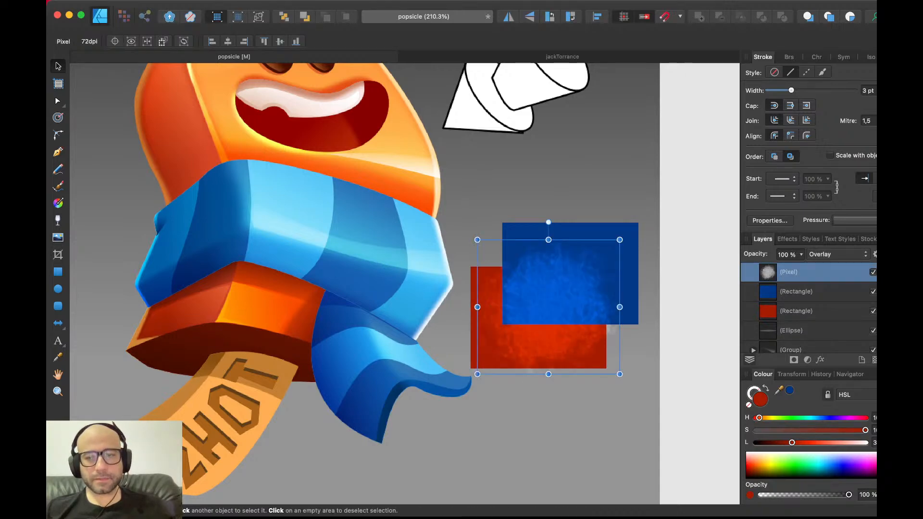
- Try the texture one level behind the blue rectangle, bring it back on top, and move it inside that rectangle
{"action": "key", "text": "super+bracketleft"}
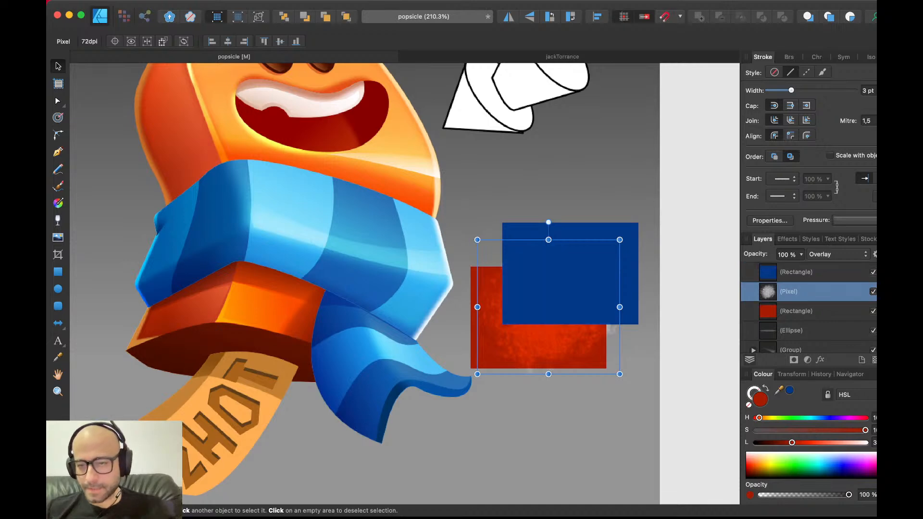
{"action": "key", "text": "super+bracketright"}
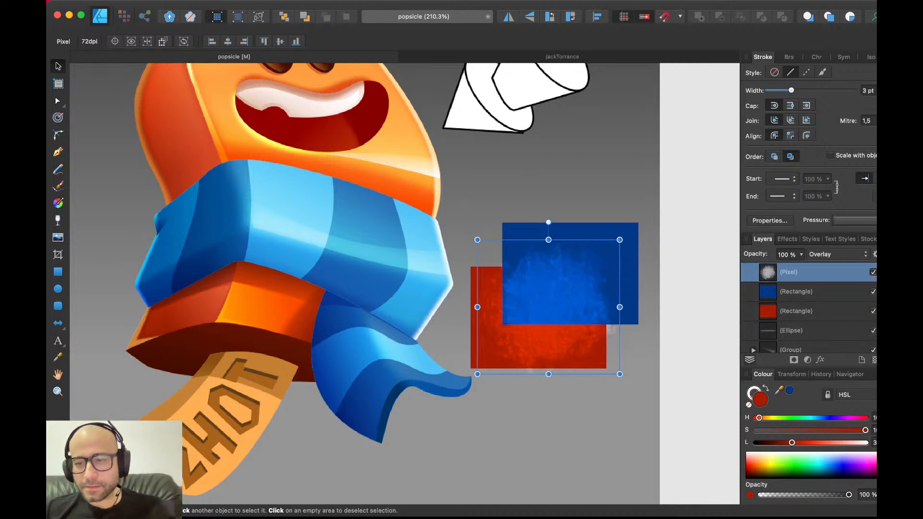
{"action": "key", "text": "alt+super+bracketleft"}
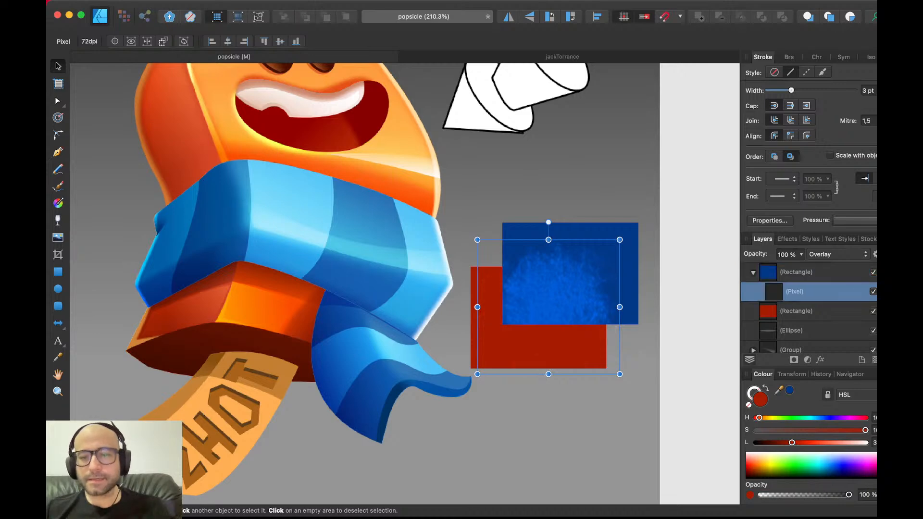
{"action": "key", "text": "super+z"}
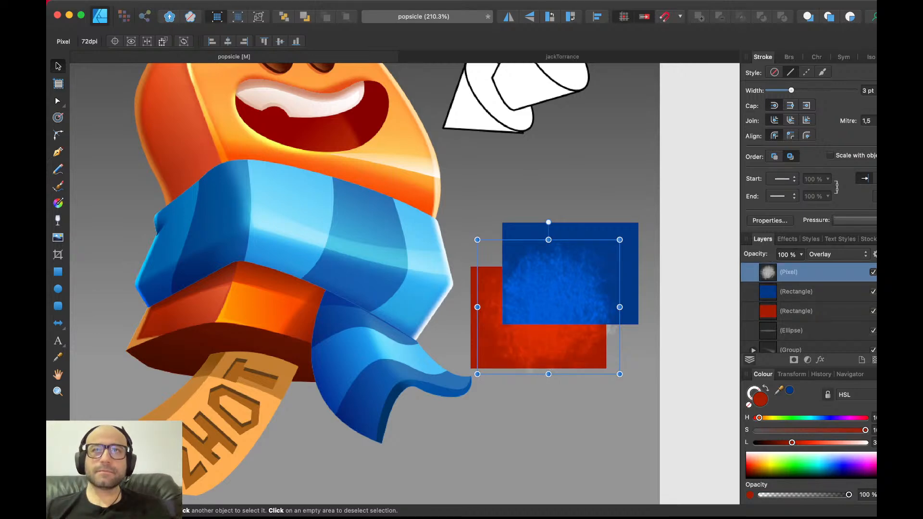
{"action": "key", "text": "alt+super+bracketleft"}
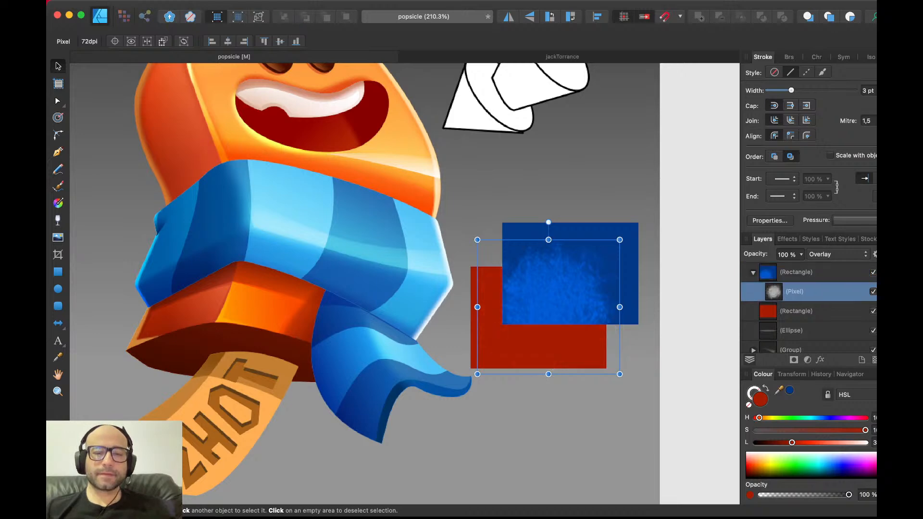
- Select the textured blue rectangle together with the red one, delete both, and clear the selection
{"action": "left_click", "coordinate": [568, 408]}
{"action": "left_click", "coordinate": [571, 274]}
{"action": "mouse_move", "coordinate": [571, 274]}
{"action": "left_mouse_down"}
{"action": "mouse_move", "coordinate": [594, 316]}
{"action": "mouse_move", "coordinate": [570, 273]}
{"action": "left_mouse_up"}
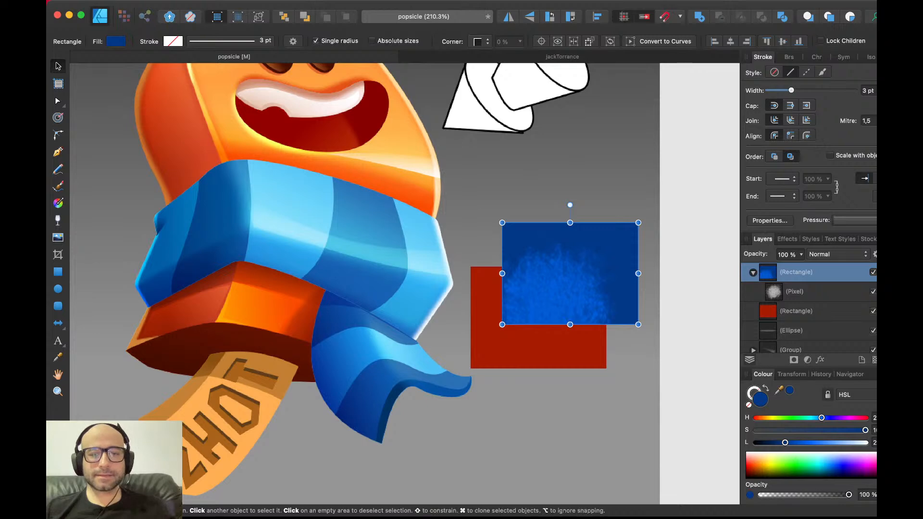
{"action": "left_click", "coordinate": [568, 409]}
{"action": "left_click", "coordinate": [571, 274]}
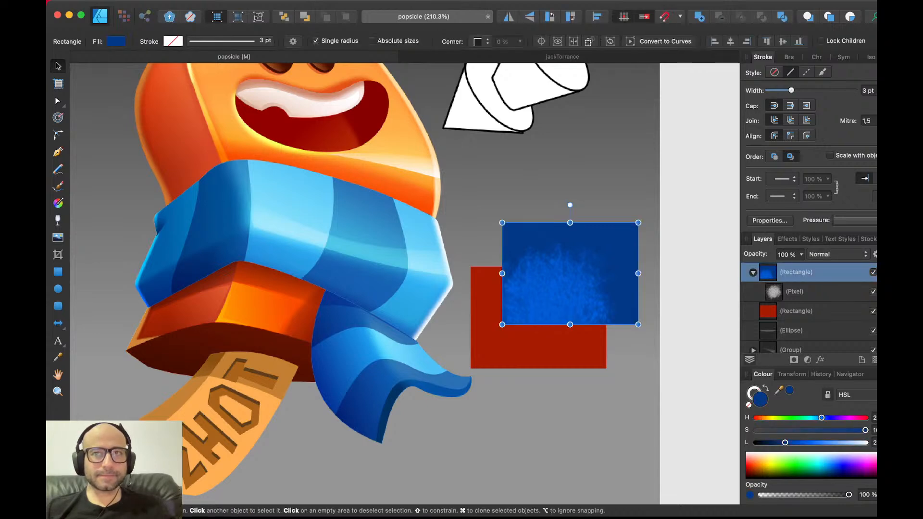
{"action": "left_click", "coordinate": [534, 347], "text": "shift"}
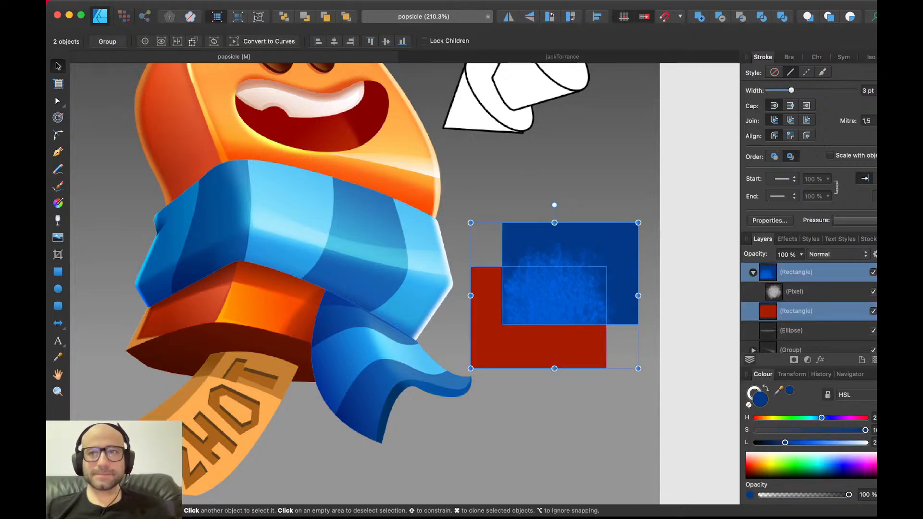
{"action": "key", "text": "Delete"}
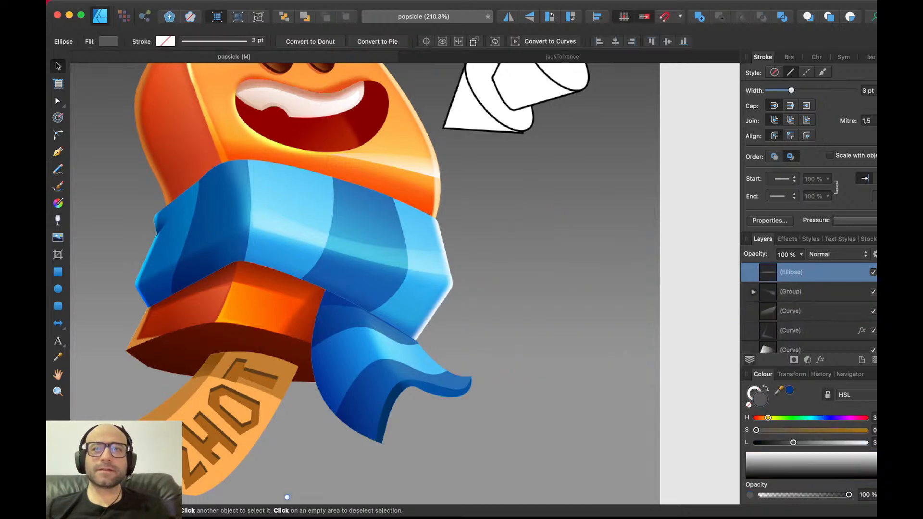
{"action": "scroll", "coordinate": [404, 284], "scroll_direction": "left", "scroll_amount": 3}
{"action": "scroll", "coordinate": [404, 284], "scroll_direction": "up", "scroll_amount": 2}
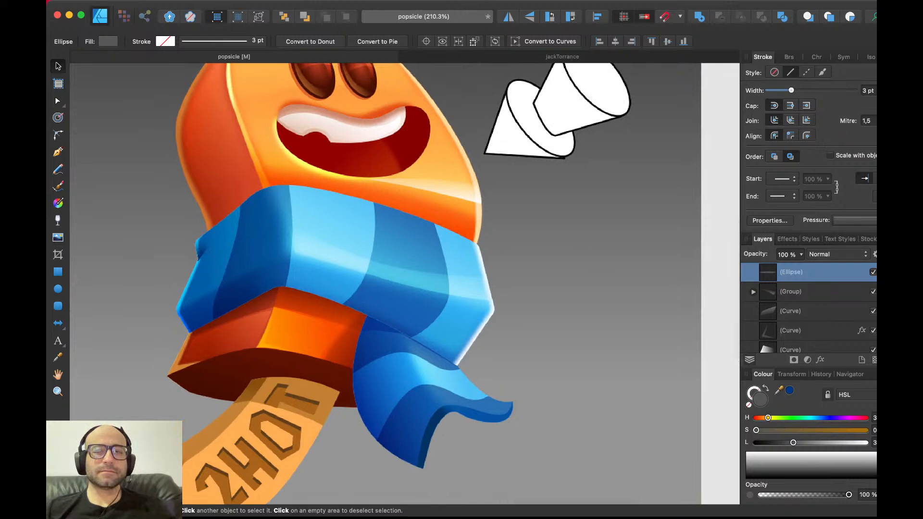
{"action": "key", "text": "super+d"}
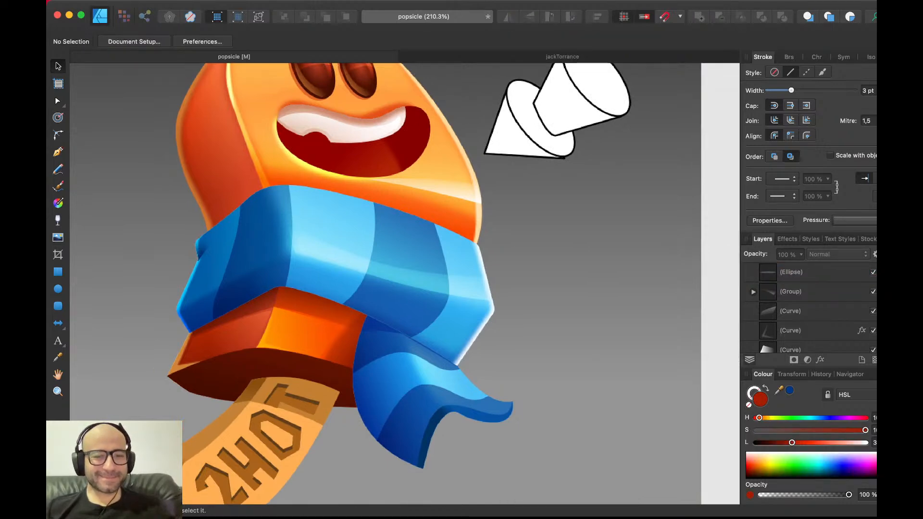
- Fade the white edge highlight on the scarf's right side with a downward transparency gradient, and save the document
{"action": "left_click", "coordinate": [336, 250]}
{"action": "double_click", "coordinate": [337, 250]}
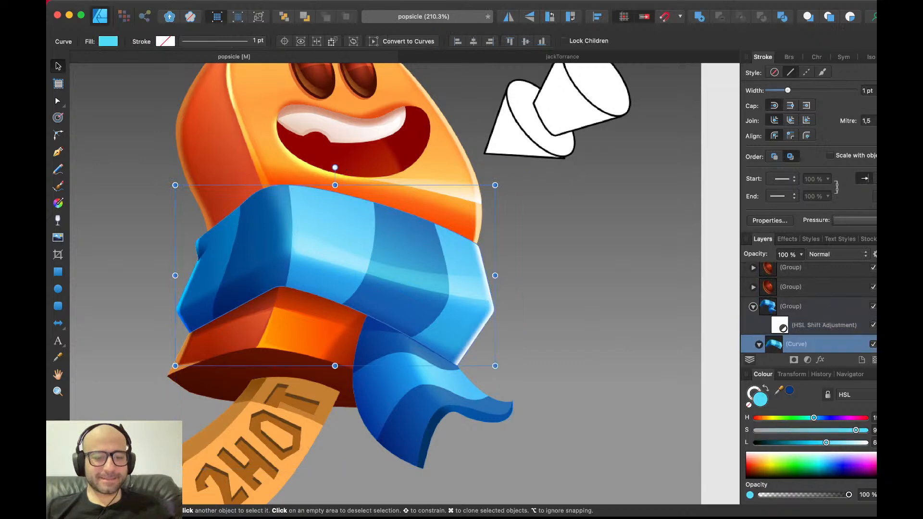
{"action": "key", "text": "super+alt+v"}
{"action": "key", "text": "y"}
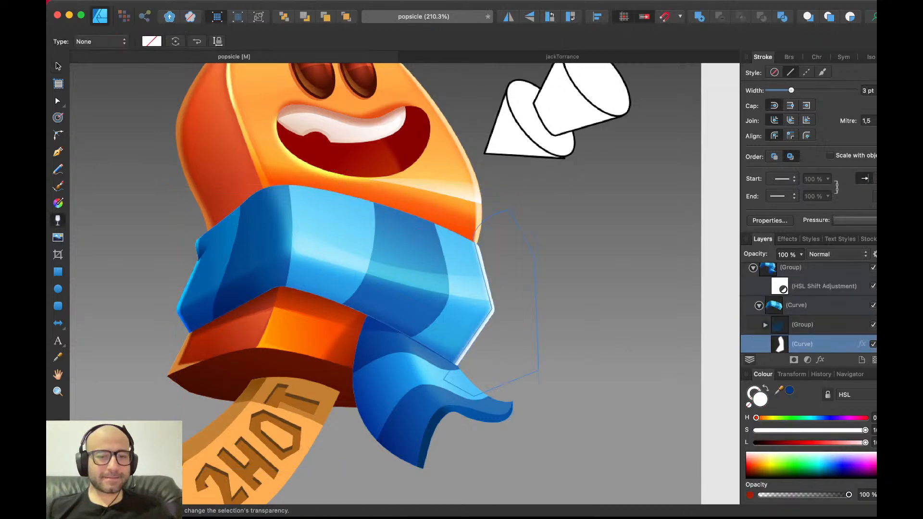
{"action": "left_click_drag", "start_coordinate": [471, 290], "coordinate": [494, 367]}
{"action": "key", "text": "v"}
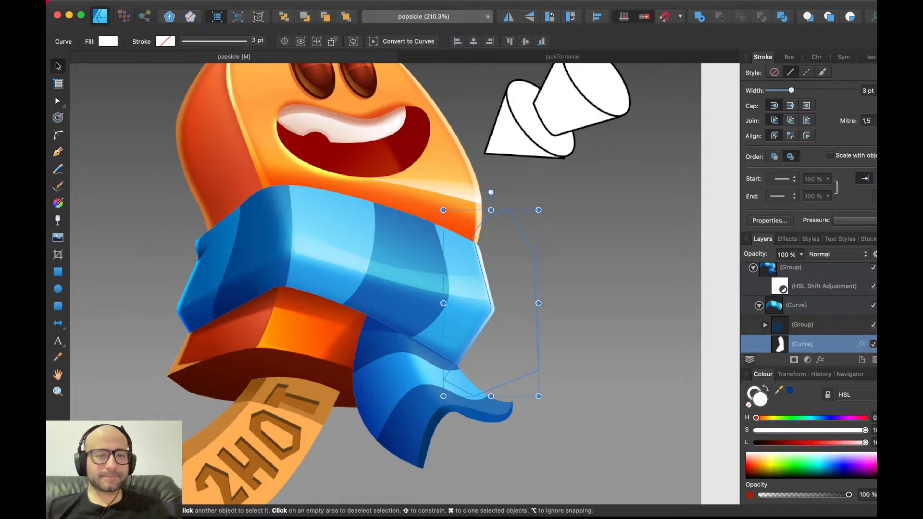
{"action": "key", "text": "super+d"}
{"action": "scroll", "coordinate": [405, 283], "scroll_direction": "down", "scroll_amount": 2}
{"action": "key", "text": "super+s"}
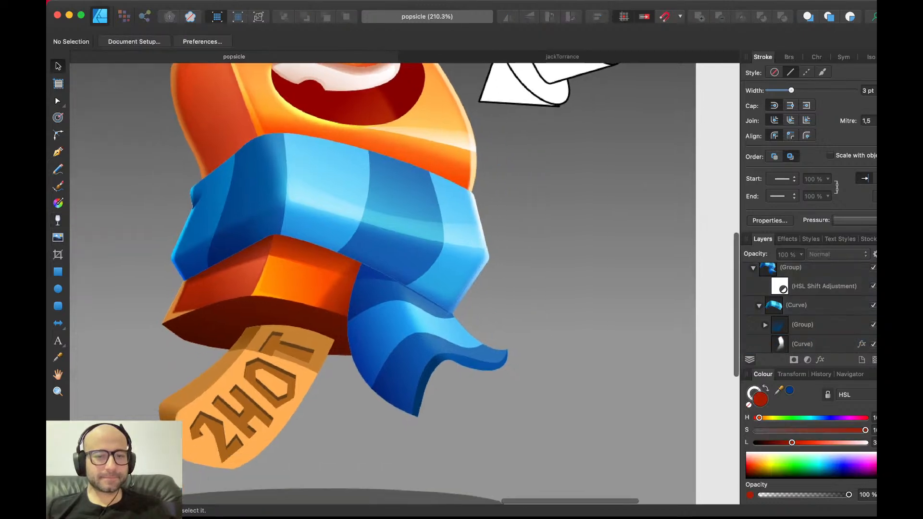
- Examine the scarf's hanging tail up close, including the nodes of its dark stripe curves
{"action": "scroll", "coordinate": [408, 312], "scroll_direction": "up", "scroll_amount": 2}
{"action": "scroll", "coordinate": [408, 351], "scroll_direction": "up", "scroll_amount": 2}
{"action": "key", "text": "p"}
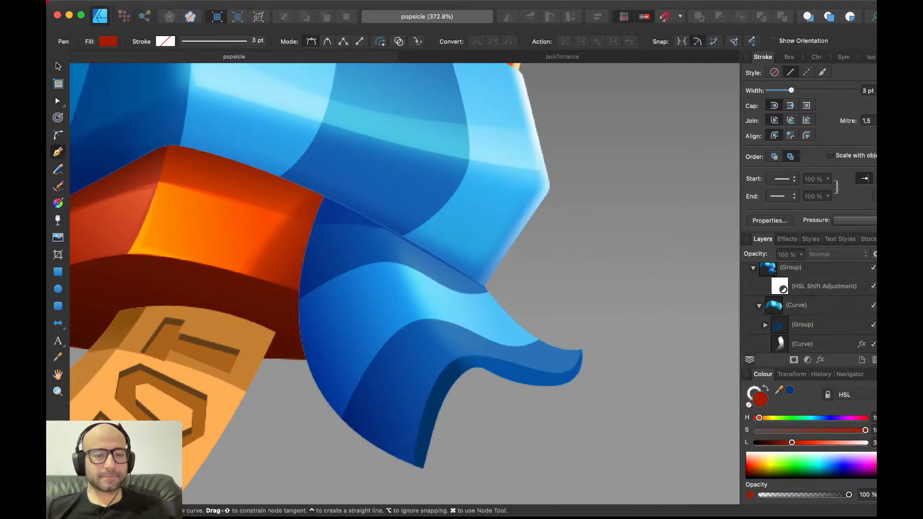
{"action": "key", "text": "v"}
{"action": "left_click", "coordinate": [505, 371]}
{"action": "scroll", "coordinate": [505, 371], "scroll_direction": "up", "scroll_amount": 2}
{"action": "scroll", "coordinate": [502, 370], "scroll_direction": "up", "scroll_amount": 1}
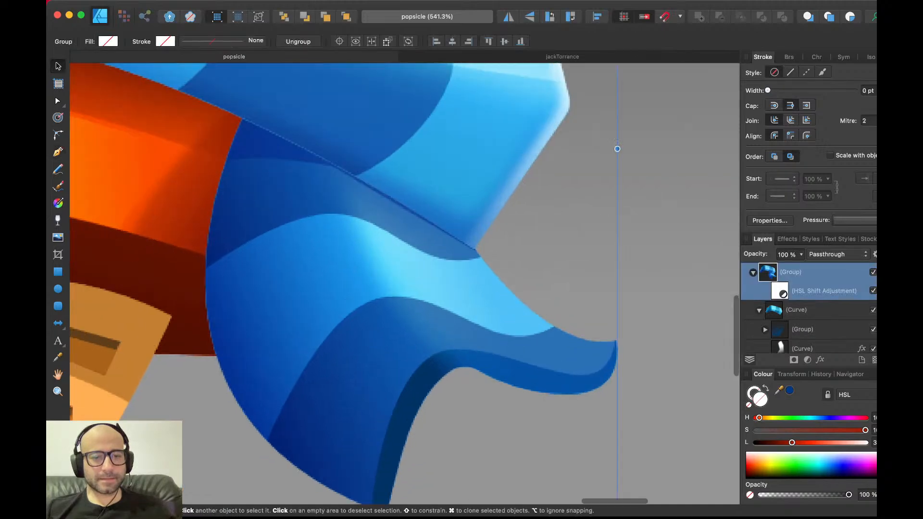
{"action": "double_click", "coordinate": [502, 370]}
{"action": "key", "text": "a"}
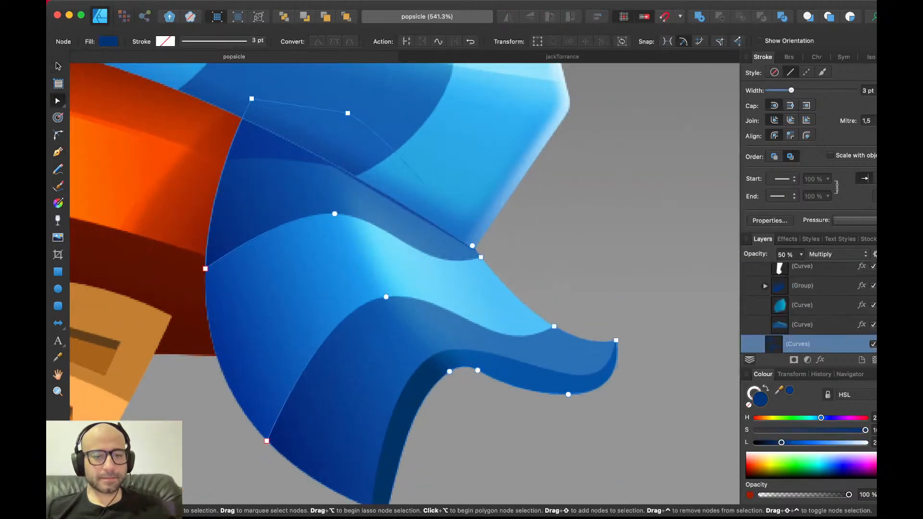
{"action": "key", "text": "v"}
{"action": "scroll", "coordinate": [505, 371], "scroll_direction": "down", "scroll_amount": 5}
{"action": "key", "text": "super+d"}
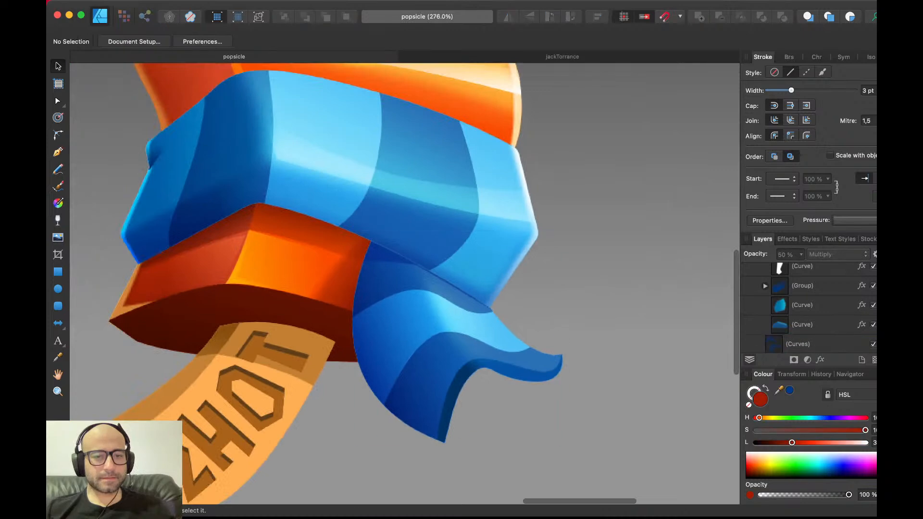
- Draw a closed curve with the Pen tool over the light folded face of the scarf's hanging tail
{"action": "scroll", "coordinate": [467, 322], "scroll_direction": "up", "scroll_amount": 1}
{"action": "key", "text": "p"}
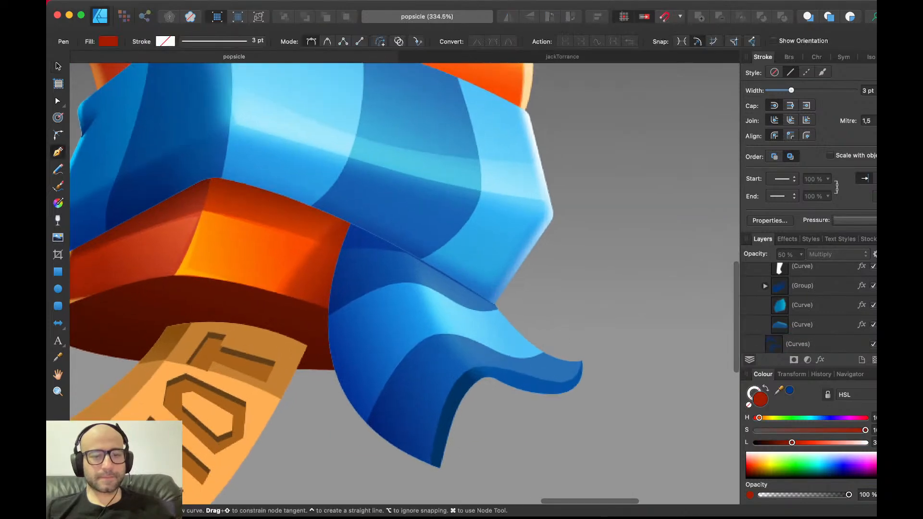
{"action": "left_click_drag", "start_coordinate": [470, 367], "coordinate": [540, 380]}
{"action": "left_click", "coordinate": [470, 367], "text": "alt"}
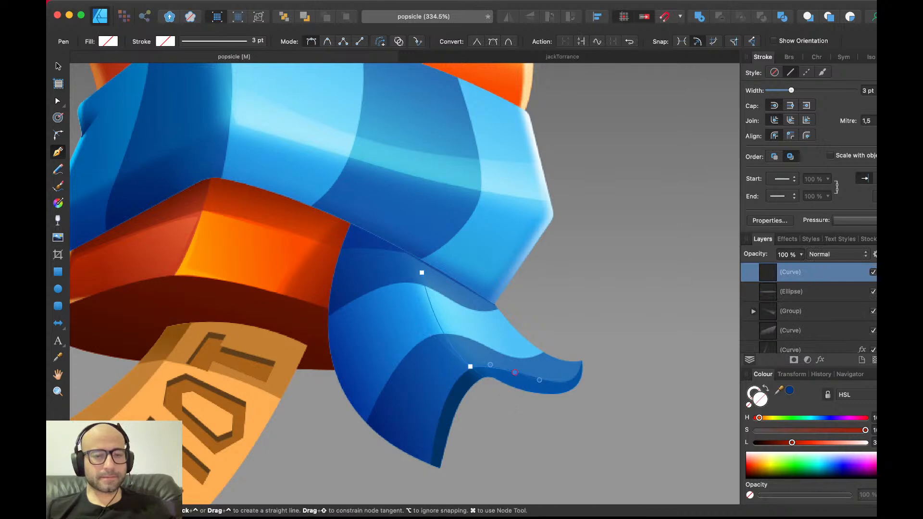
{"action": "left_click", "coordinate": [561, 380]}
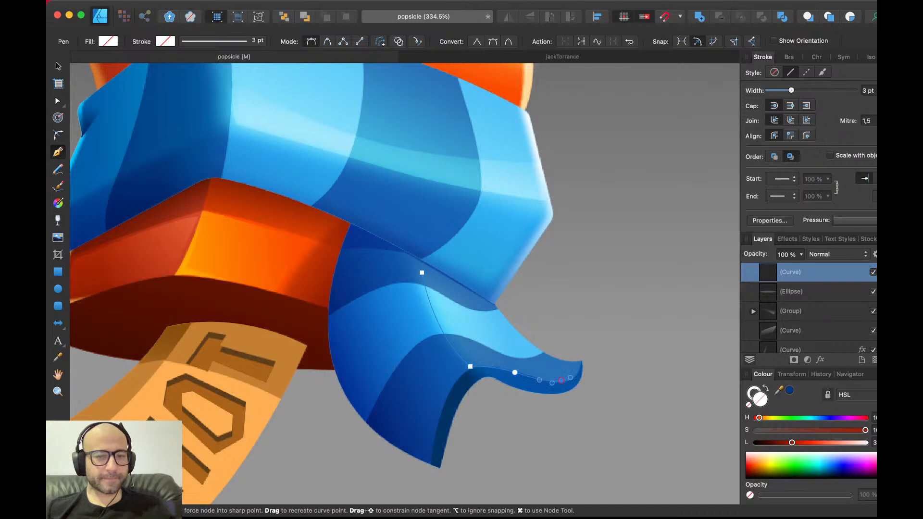
{"action": "left_click_drag", "start_coordinate": [482, 303], "coordinate": [459, 262]}
{"action": "left_click", "coordinate": [482, 303], "text": "alt"}
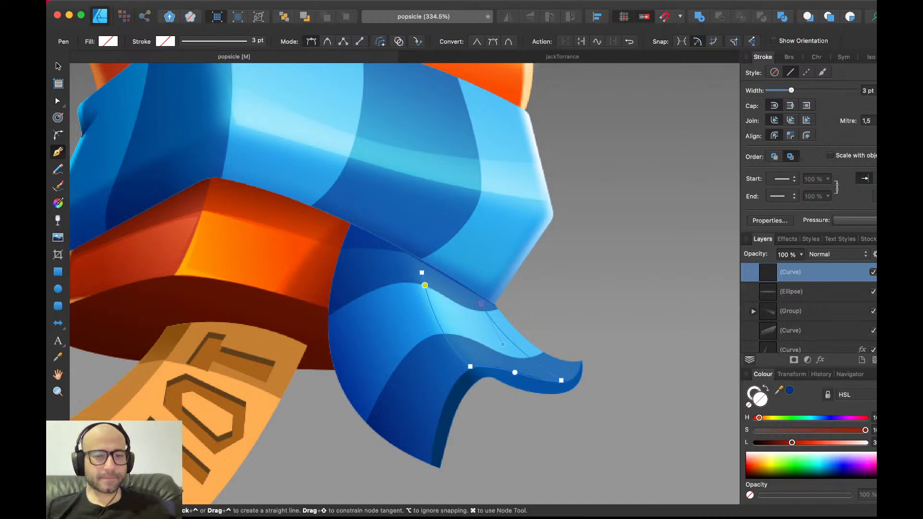
{"action": "left_click_drag", "start_coordinate": [421, 273], "coordinate": [412, 255]}
{"action": "key", "text": "v"}
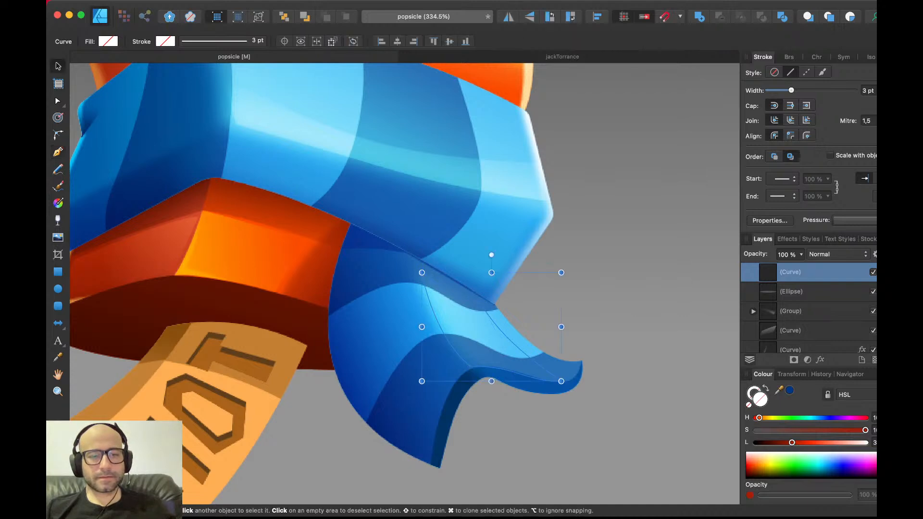
- Fill the tail curve with white and fade it toward its left edge with a linear transparency gradient
{"action": "left_click", "coordinate": [748, 453]}
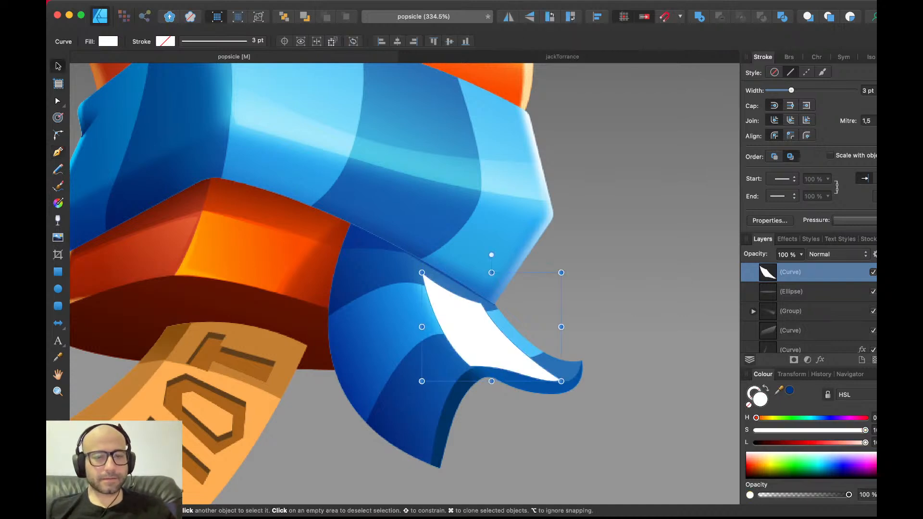
{"action": "key", "text": "g"}
{"action": "left_click_drag", "start_coordinate": [411, 329], "coordinate": [485, 300]}
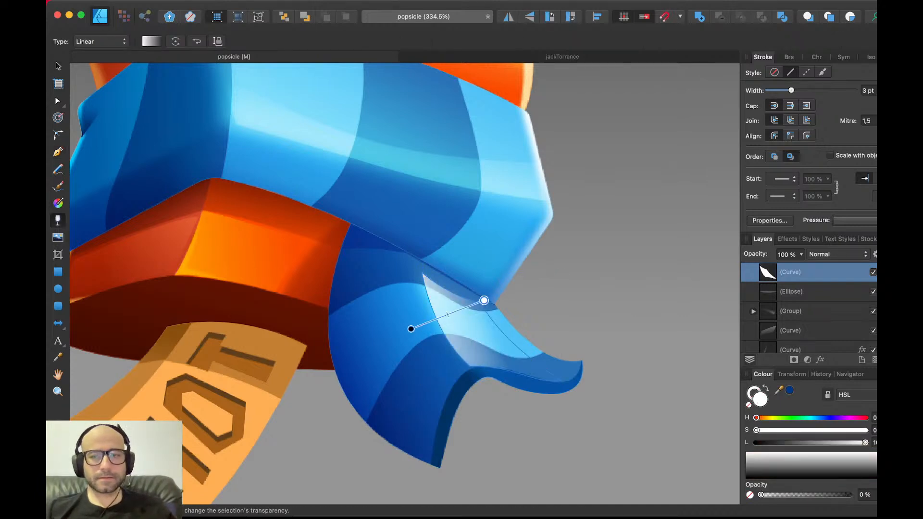
{"action": "key", "text": "v"}
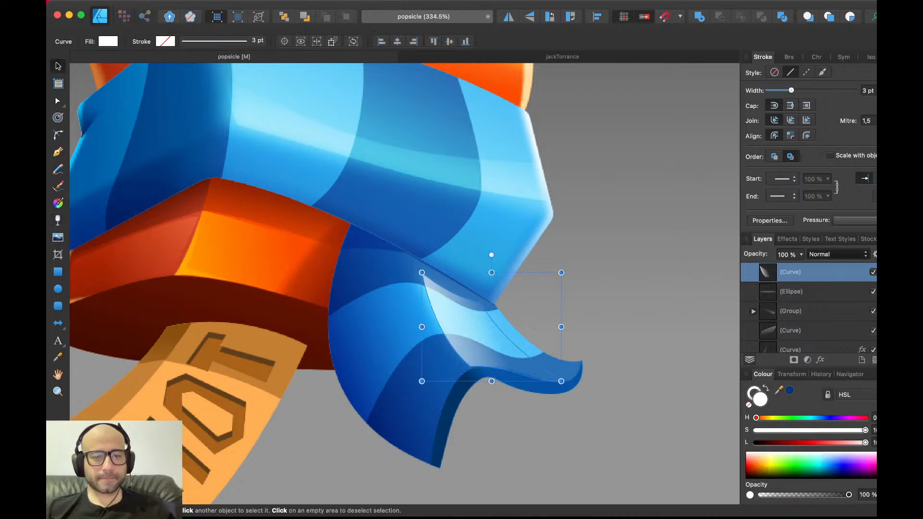
- Set the tail highlight's blend mode to Overlay, clear the selection, and save the document
{"action": "left_click", "coordinate": [839, 255]}
{"action": "scroll", "coordinate": [622, 349], "scroll_direction": "down", "scroll_amount": 3}
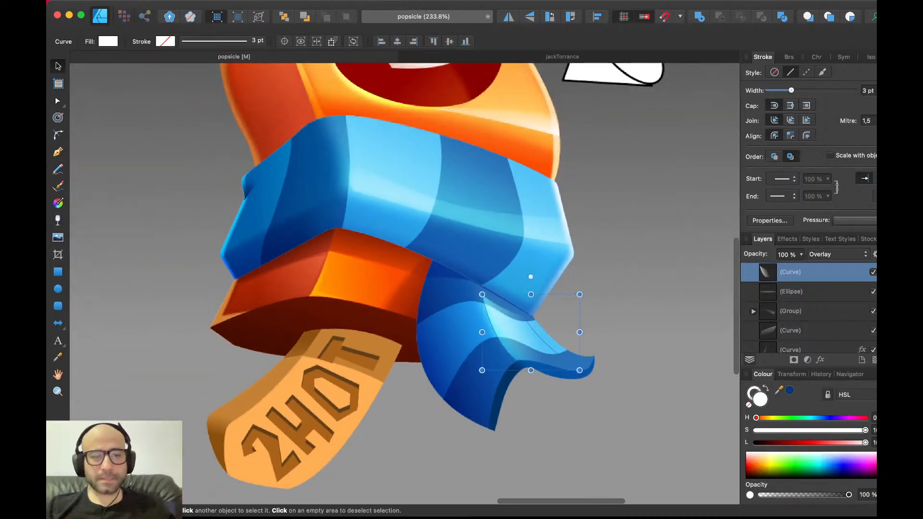
{"action": "key", "text": "super+d"}
{"action": "scroll", "coordinate": [626, 352], "scroll_direction": "up", "scroll_amount": 2}
{"action": "scroll", "coordinate": [625, 353], "scroll_direction": "left", "scroll_amount": 2}
{"action": "key", "text": "super+s"}
{"action": "scroll", "coordinate": [626, 353], "scroll_direction": "down", "scroll_amount": 3}
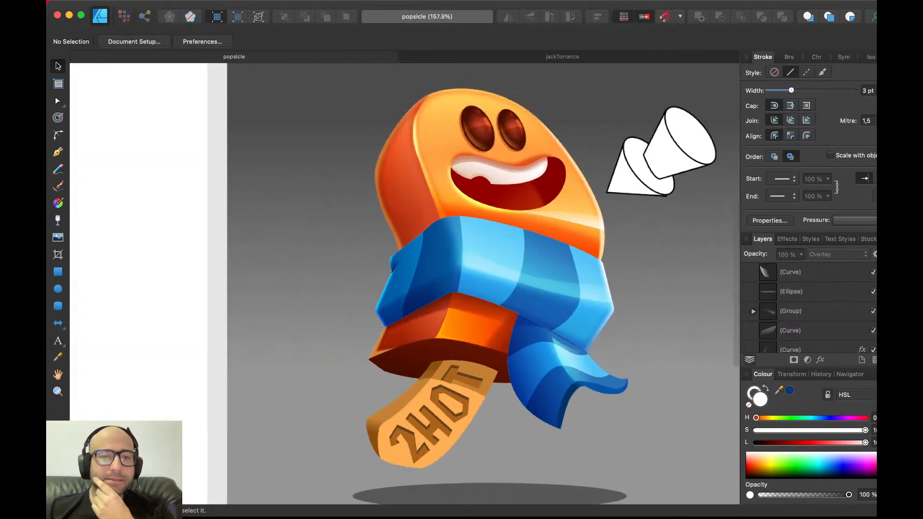
- Duplicate the faded sketch image on the line-art artboard, set the copy to 100% opacity, and inspect its drip details
{"action": "scroll", "coordinate": [404, 283], "scroll_direction": "left", "scroll_amount": 6}
{"action": "scroll", "coordinate": [404, 284], "scroll_direction": "left", "scroll_amount": 5}
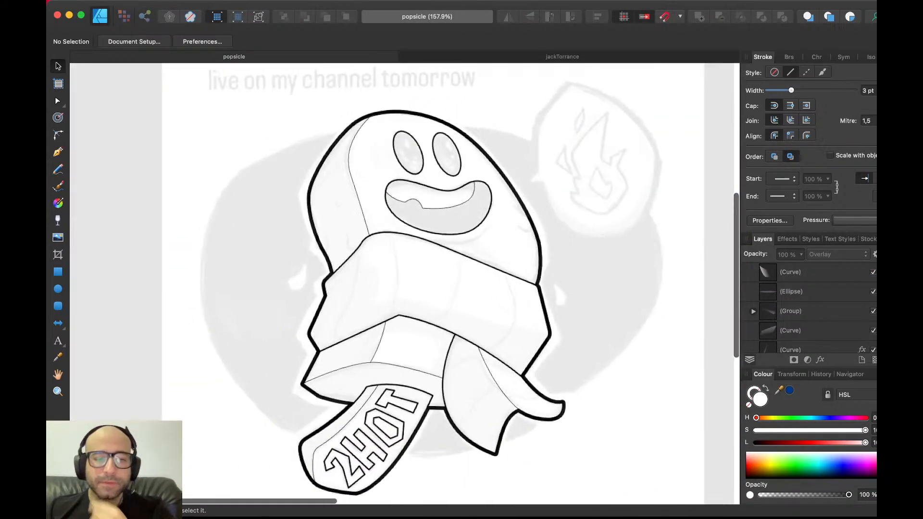
{"action": "left_click", "coordinate": [616, 289]}
{"action": "key", "text": "super+j"}
{"action": "key", "text": "0"}
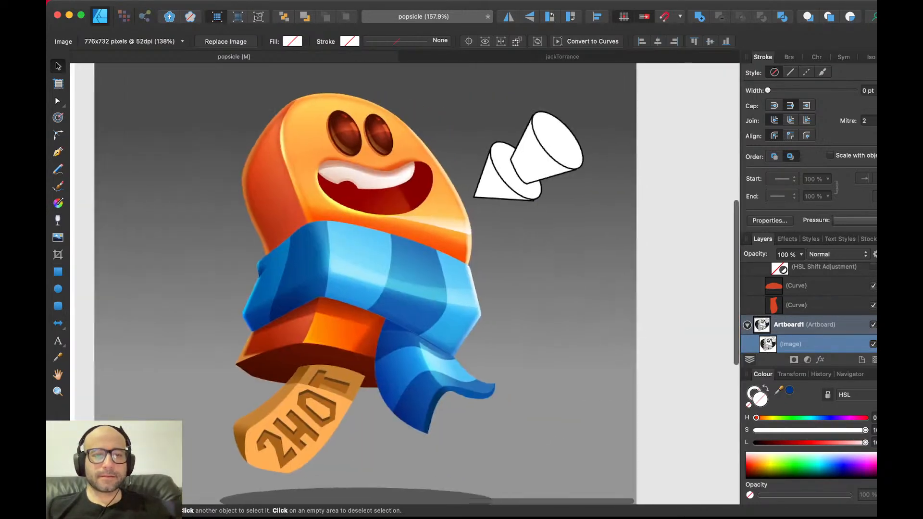
{"action": "scroll", "coordinate": [404, 284], "scroll_direction": "left", "scroll_amount": 15}
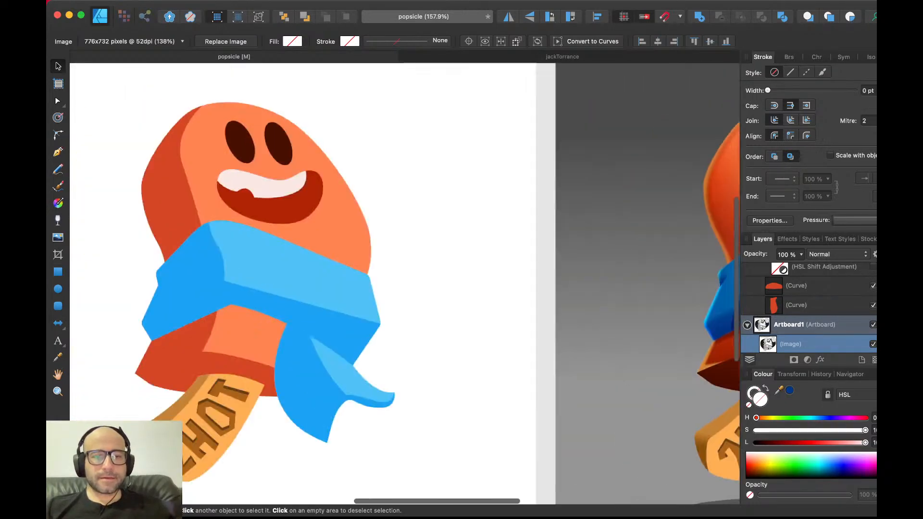
{"action": "scroll", "coordinate": [404, 283], "scroll_direction": "left", "scroll_amount": 4}
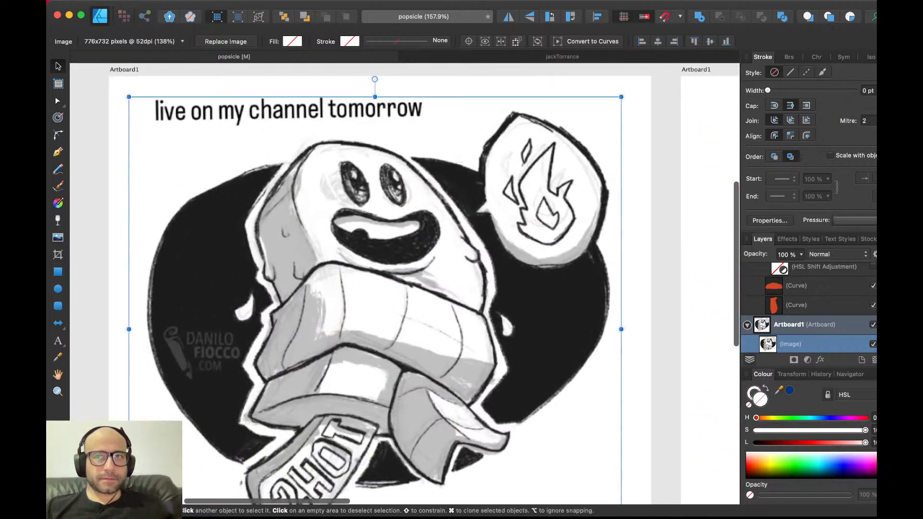
{"action": "scroll", "coordinate": [266, 258], "scroll_direction": "up", "scroll_amount": 5}
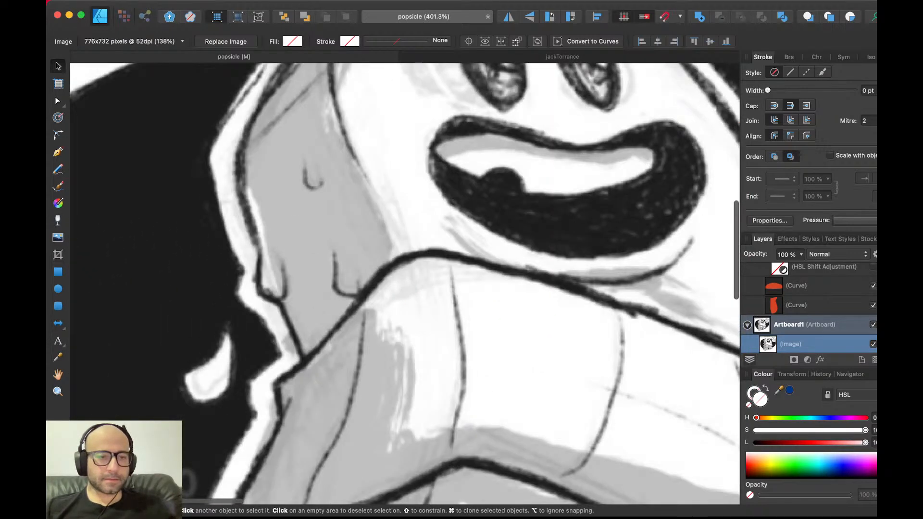
- Try tracing the drip on the sketch's left edge with the Pen tool, and delete the traced curve
{"action": "key", "text": "super+d"}
{"action": "key", "text": "p"}
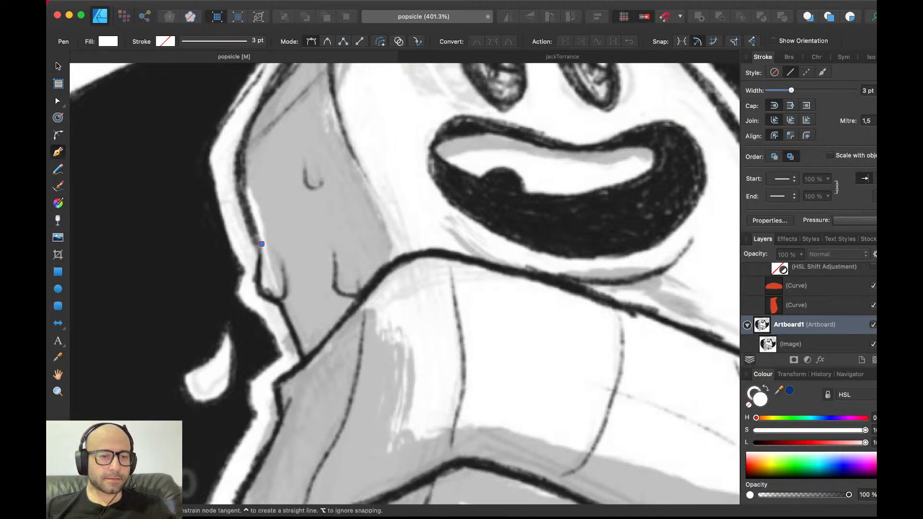
{"action": "left_click_drag", "start_coordinate": [278, 306], "coordinate": [280, 308]}
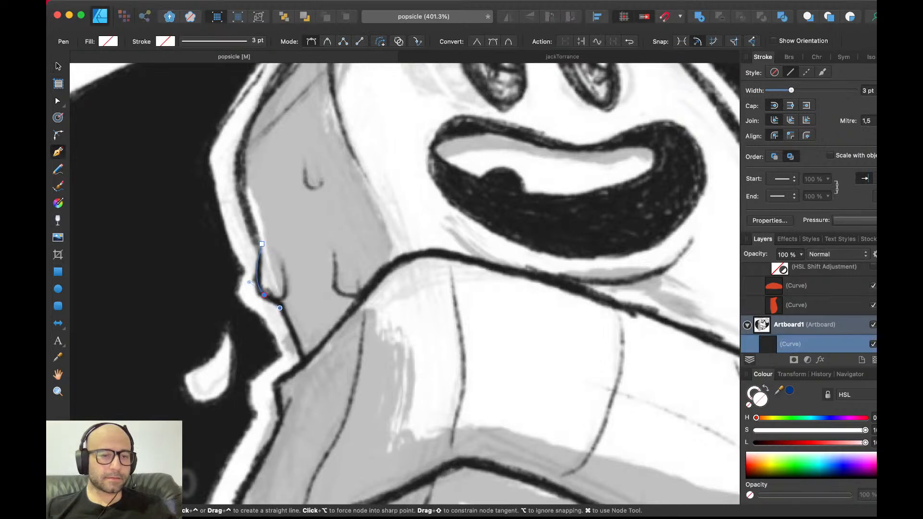
{"action": "left_click_drag", "start_coordinate": [282, 266], "coordinate": [283, 258]}
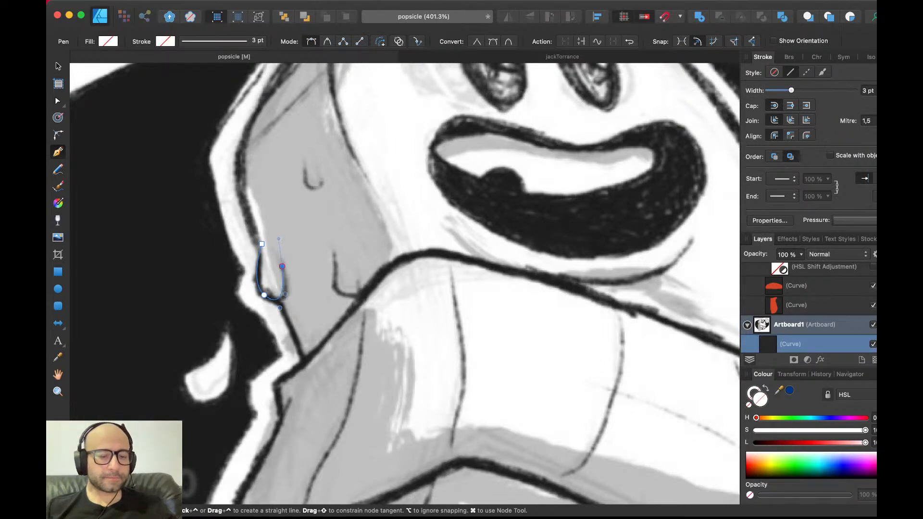
{"action": "key", "text": "v"}
{"action": "key", "text": "Delete"}
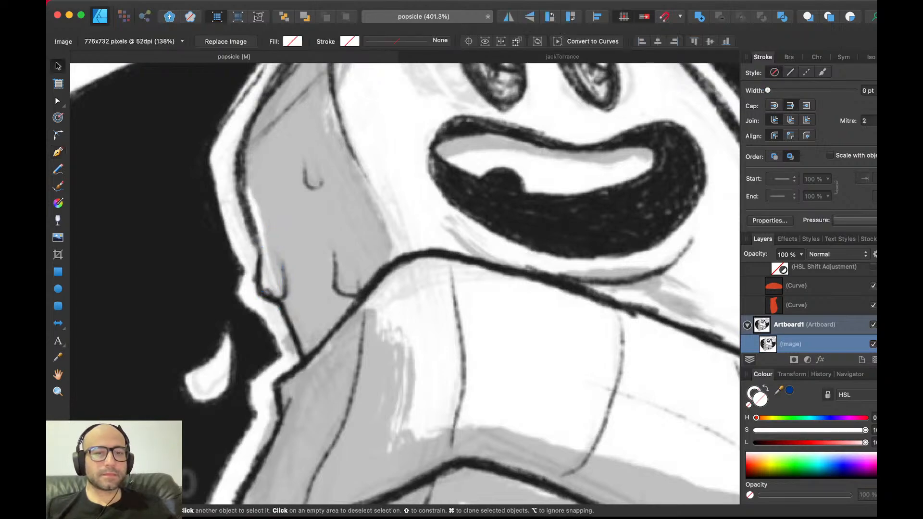
- Draw a white sweat drop on the left edge of the shaded popsicle and give it a 3 pt black outline
{"action": "scroll", "coordinate": [272, 227], "scroll_direction": "down", "scroll_amount": 2}
{"action": "scroll", "coordinate": [404, 284], "scroll_direction": "down", "scroll_amount": 5}
{"action": "scroll", "coordinate": [404, 284], "scroll_direction": "right", "scroll_amount": 10}
{"action": "scroll", "coordinate": [404, 283], "scroll_direction": "up", "scroll_amount": 5}
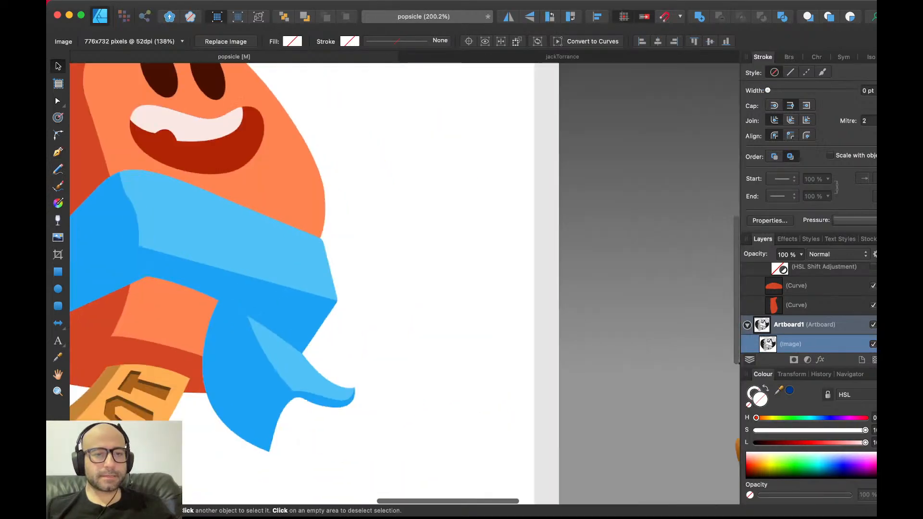
{"action": "key", "text": "super+z"}
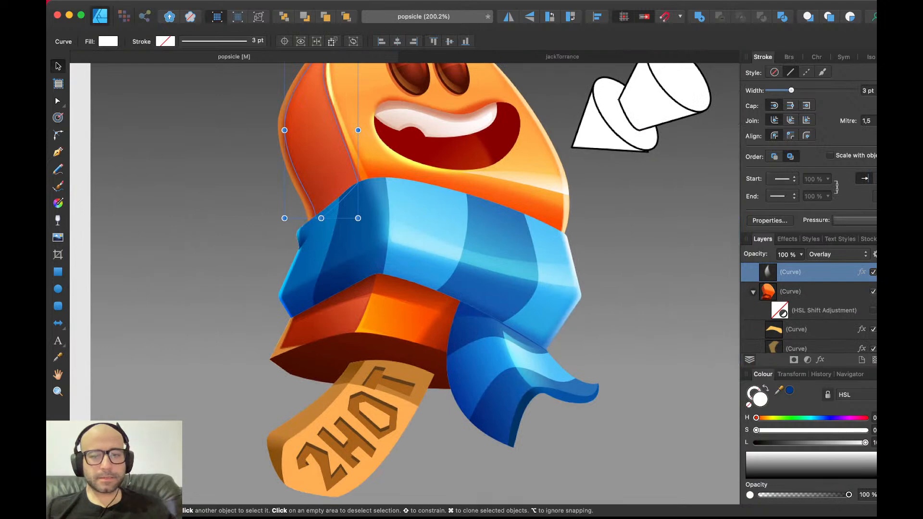
{"action": "key", "text": "super+z"}
{"action": "key", "text": "super+z"}
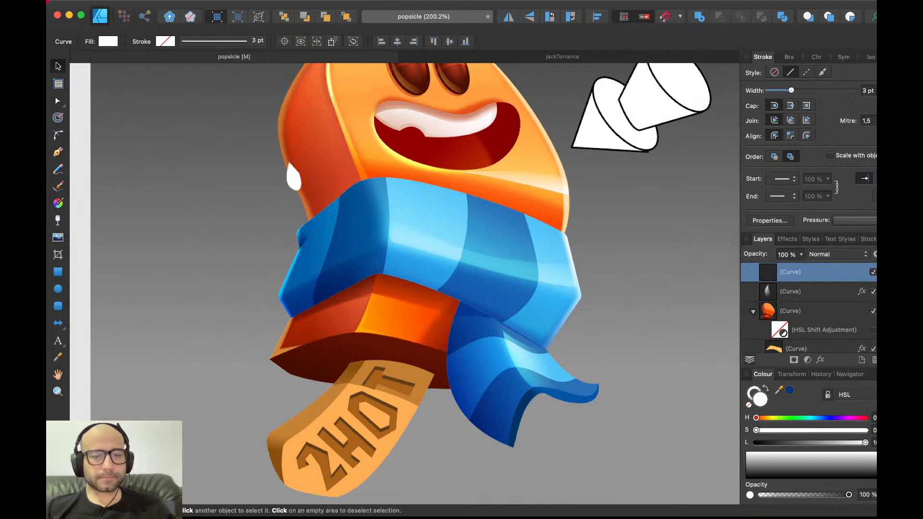
{"action": "key", "text": "super+z"}
{"action": "key", "text": "super+z"}
{"action": "key", "text": "super+z"}
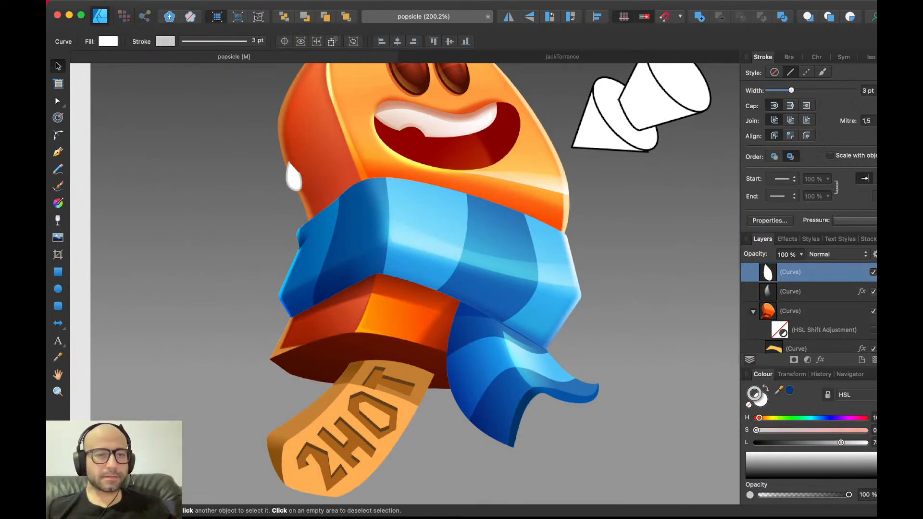
{"action": "left_click_drag", "start_coordinate": [294, 177], "coordinate": [292, 181]}
{"action": "left_click", "coordinate": [250, 144]}
- Draw a small U-shaped drop curve on the popsicle's red side face and give it a black outline
{"action": "scroll", "coordinate": [284, 132], "scroll_direction": "up", "scroll_amount": 5}
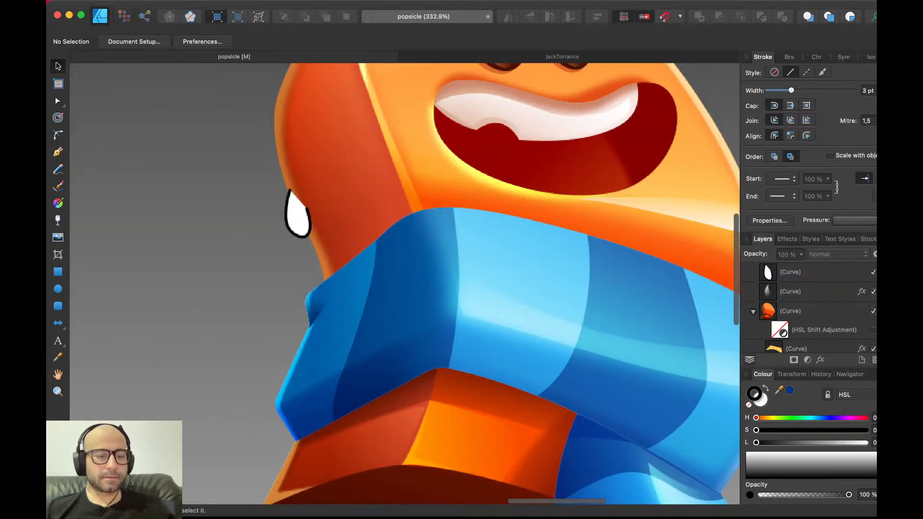
{"action": "left_click", "coordinate": [298, 214]}
{"action": "key", "text": "super+d"}
{"action": "key", "text": "p"}
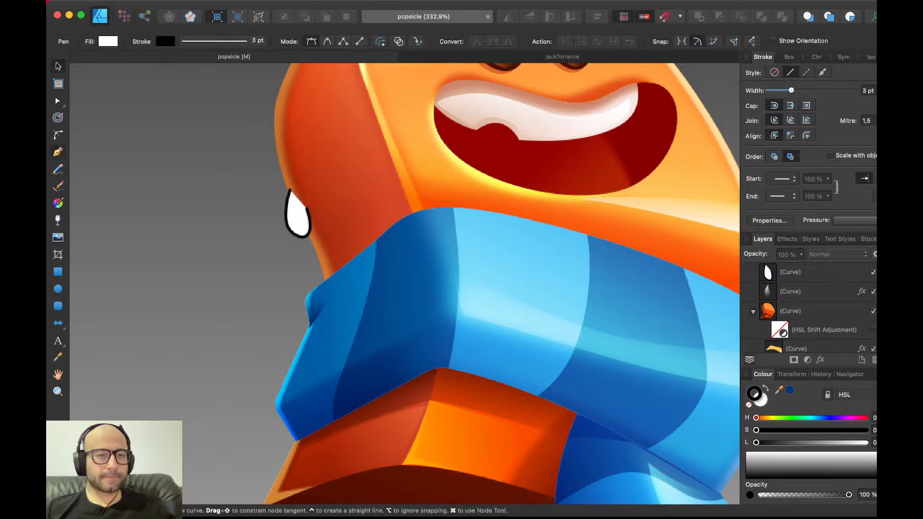
{"action": "left_click", "coordinate": [340, 155]}
{"action": "left_click_drag", "start_coordinate": [353, 173], "coordinate": [344, 139]}
{"action": "key", "text": "v"}
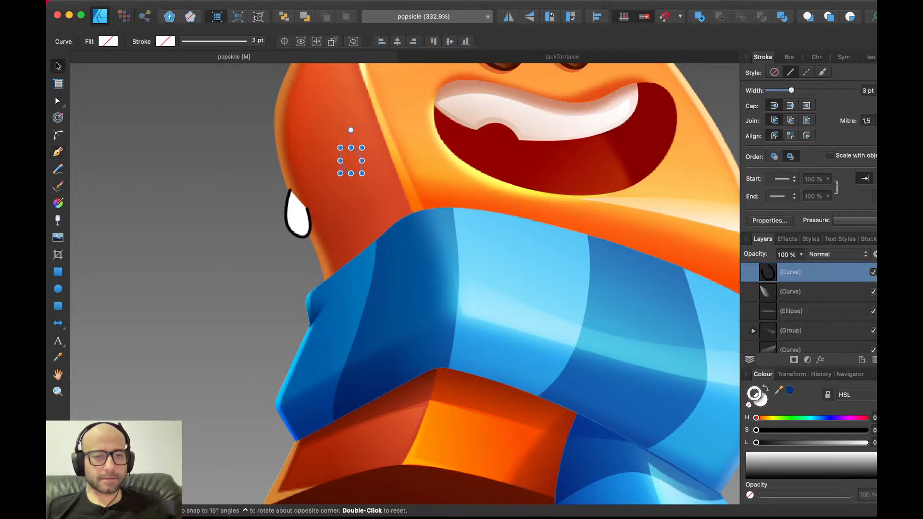
{"action": "key", "text": "d"}
- Apply the edge drop's white fill and black outline style to the small curve, and clear the selection
{"action": "left_click", "coordinate": [299, 221]}
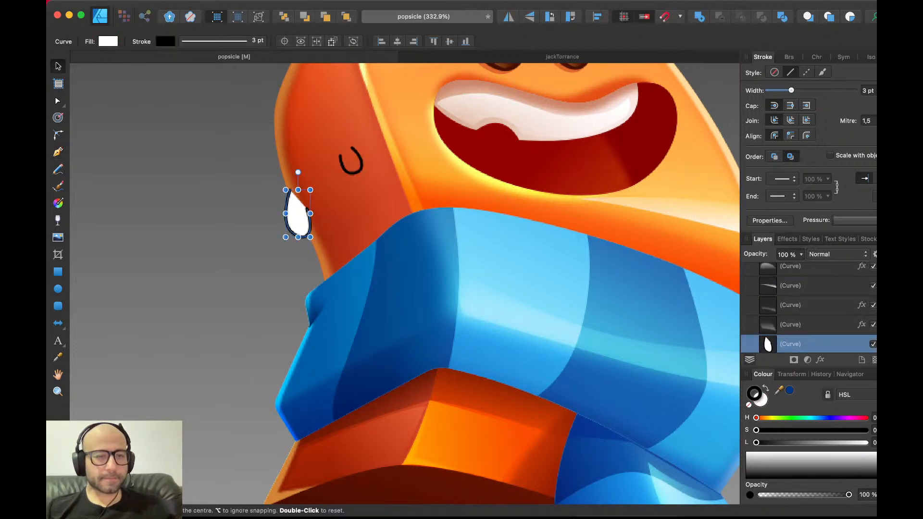
{"action": "left_click", "coordinate": [353, 174]}
{"action": "key", "text": "super+shift+v"}
{"action": "key", "text": "super+d"}
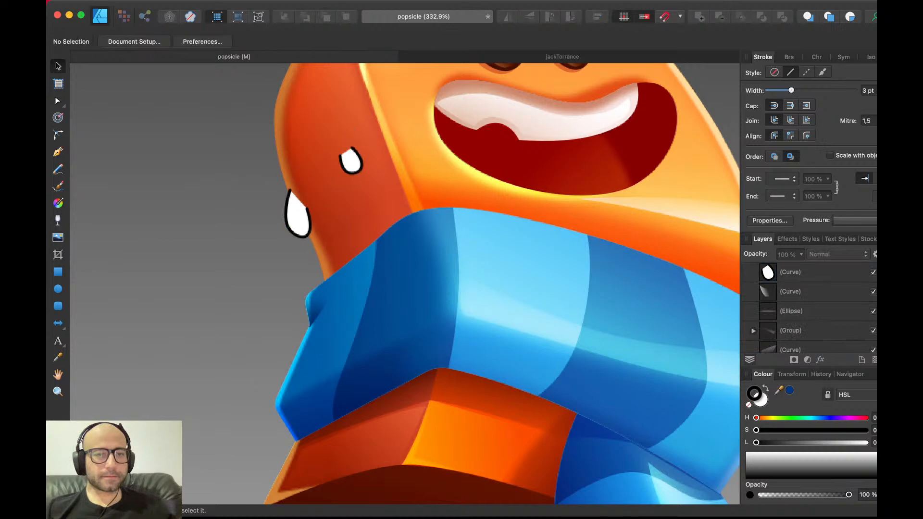
- Duplicate the small drop to a spot just above the scarf, tilt the copy slightly clockwise, and clear the selection
{"action": "scroll", "coordinate": [353, 174], "scroll_direction": "down", "scroll_amount": 2}
{"action": "scroll", "coordinate": [356, 175], "scroll_direction": "down", "scroll_amount": 3}
{"action": "left_click_drag", "start_coordinate": [353, 168], "coordinate": [346, 213]}
{"action": "scroll", "coordinate": [355, 174], "scroll_direction": "up", "scroll_amount": 3}
{"action": "key", "text": "super+j"}
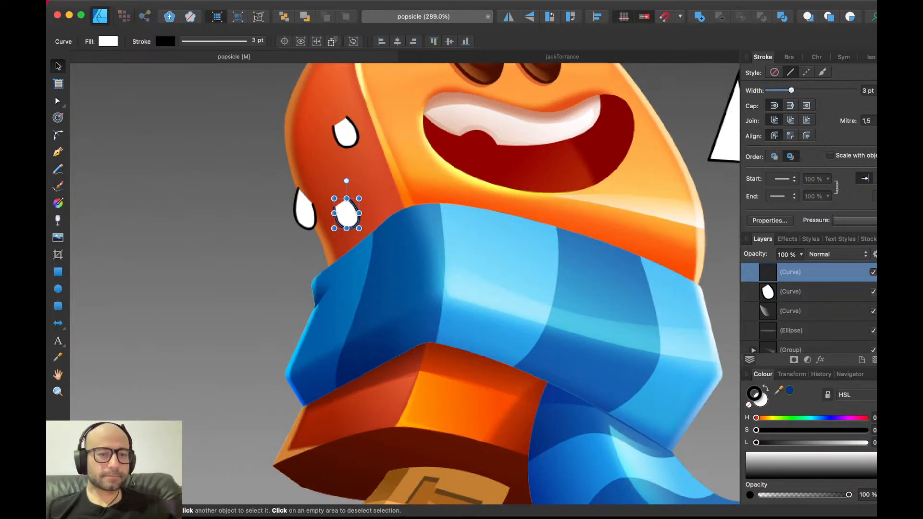
{"action": "left_click_drag", "start_coordinate": [347, 181], "coordinate": [354, 182]}
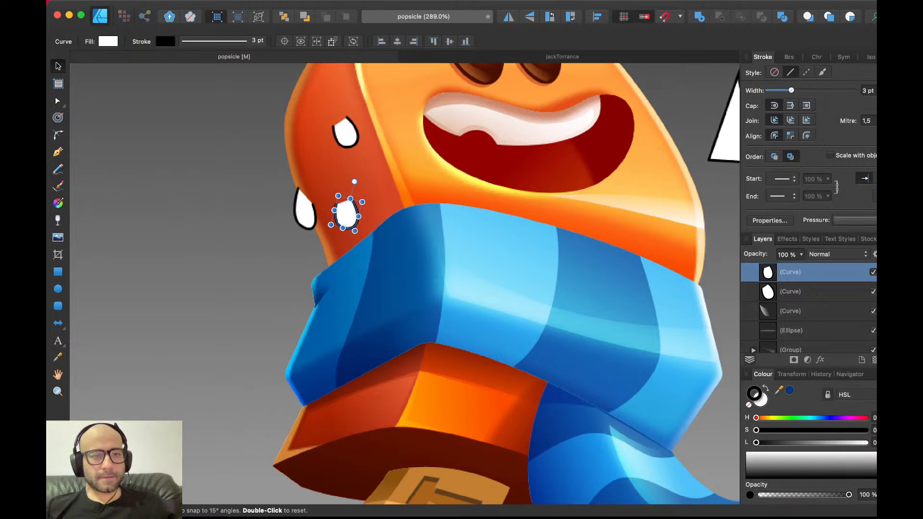
{"action": "scroll", "coordinate": [405, 284], "scroll_direction": "right", "scroll_amount": 7}
{"action": "key", "text": "super+d"}
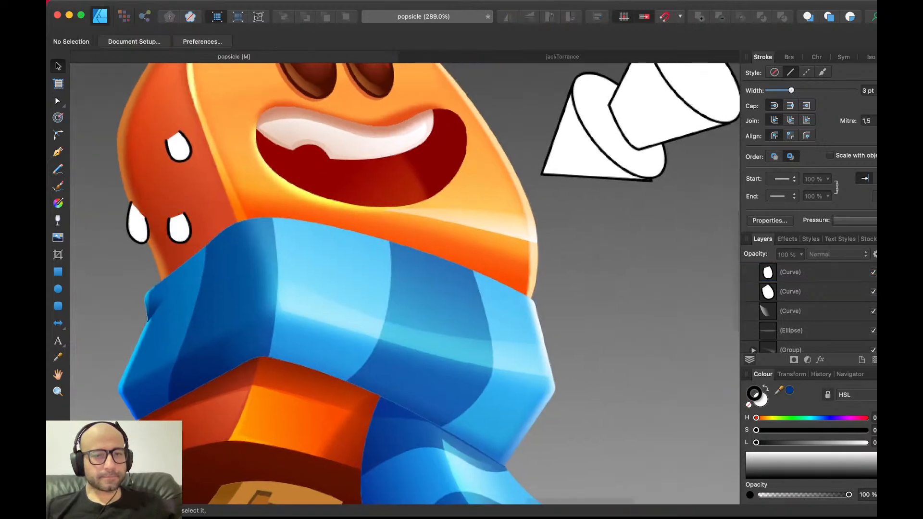
- Draw a narrow slanted sweat drop on the front face right of the mouth, with white fill and black outline
{"action": "key", "text": "p"}
{"action": "left_click", "coordinate": [488, 160]}
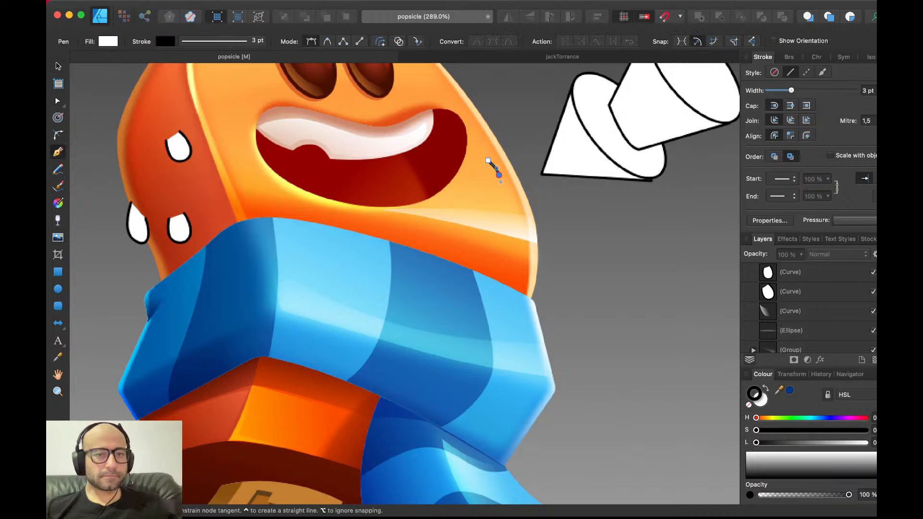
{"action": "left_click_drag", "start_coordinate": [499, 174], "coordinate": [499, 176]}
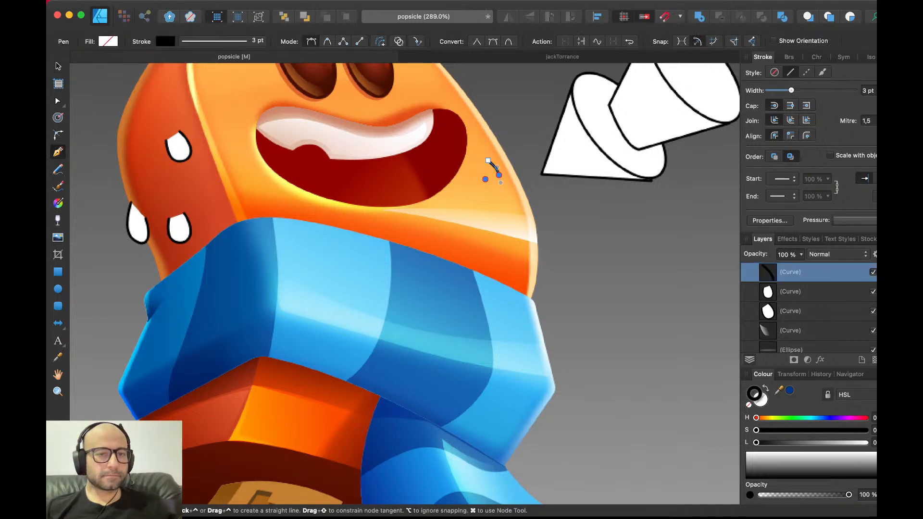
{"action": "key", "text": "v"}
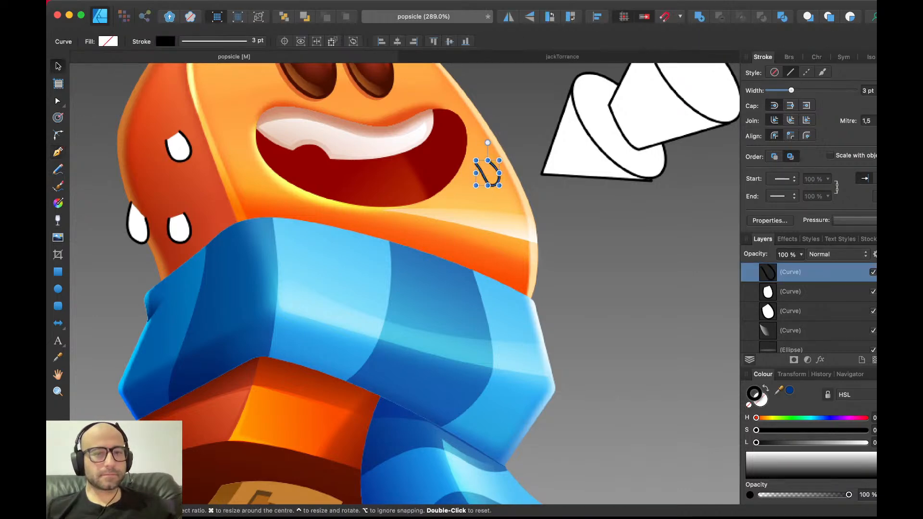
{"action": "key", "text": "d"}
{"action": "key", "text": "super+d"}
{"action": "scroll", "coordinate": [405, 284], "scroll_direction": "up", "scroll_amount": 3}
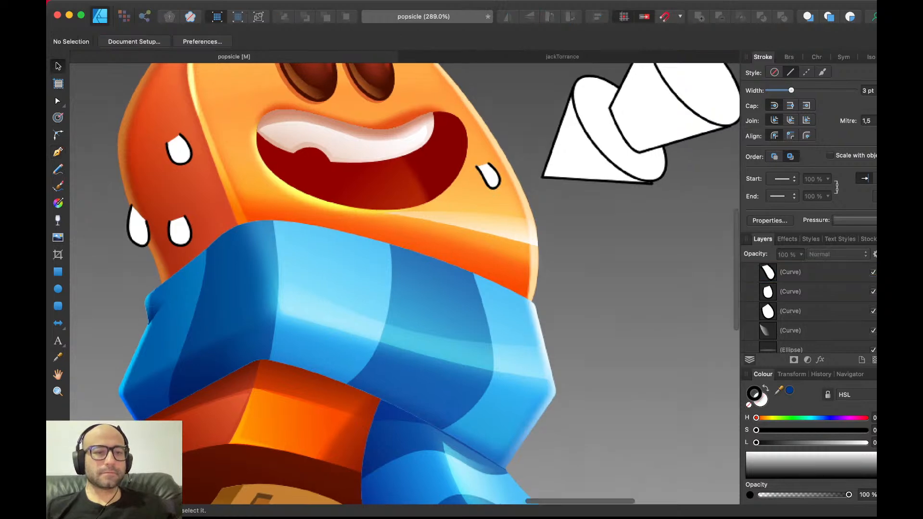
- Move the two sweat drops on the red side face higher, shifting the upper one slightly left and the lower one slightly right
{"action": "scroll", "coordinate": [405, 284], "scroll_direction": "left", "scroll_amount": 3}
{"action": "left_click", "coordinate": [276, 194]}
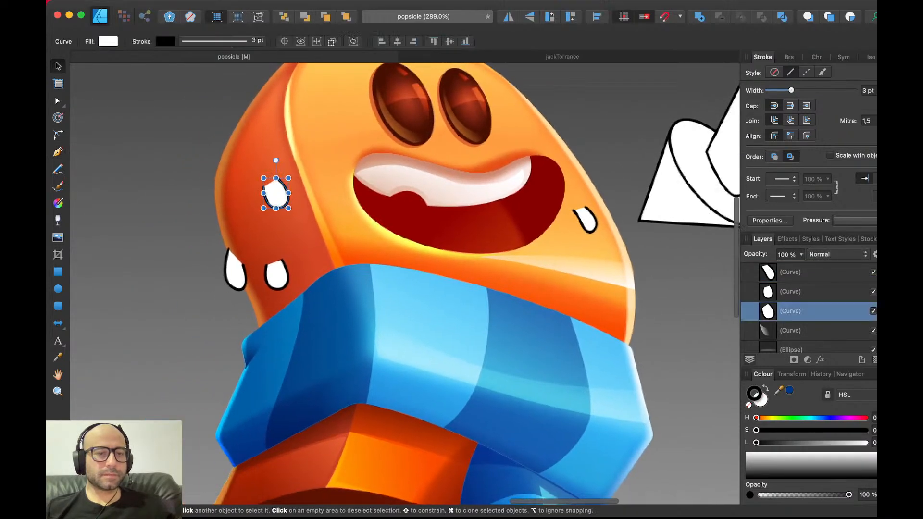
{"action": "left_click_drag", "start_coordinate": [276, 194], "coordinate": [268, 166]}
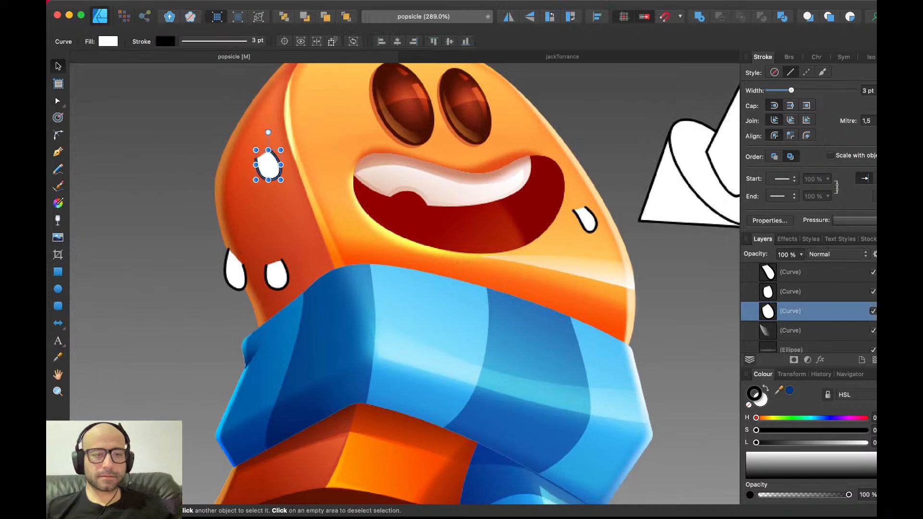
{"action": "left_click", "coordinate": [277, 275]}
{"action": "left_click_drag", "start_coordinate": [276, 276], "coordinate": [286, 246]}
{"action": "key", "text": "Escape"}
{"action": "scroll", "coordinate": [290, 240], "scroll_direction": "down", "scroll_amount": 5}
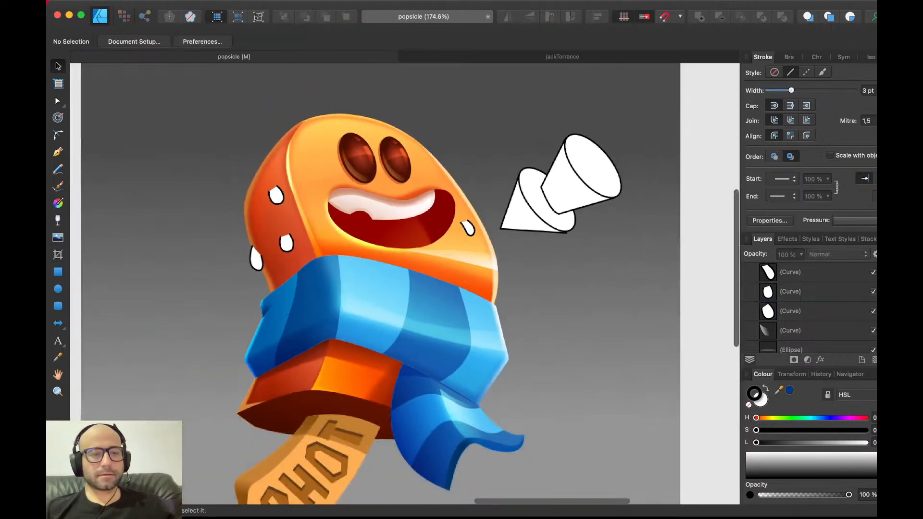
{"action": "scroll", "coordinate": [290, 239], "scroll_direction": "down", "scroll_amount": 3}
- Draw a small slanted U-shaped drop curve with a black outline on the red side face below the scarf
{"action": "scroll", "coordinate": [288, 238], "scroll_direction": "up", "scroll_amount": 6}
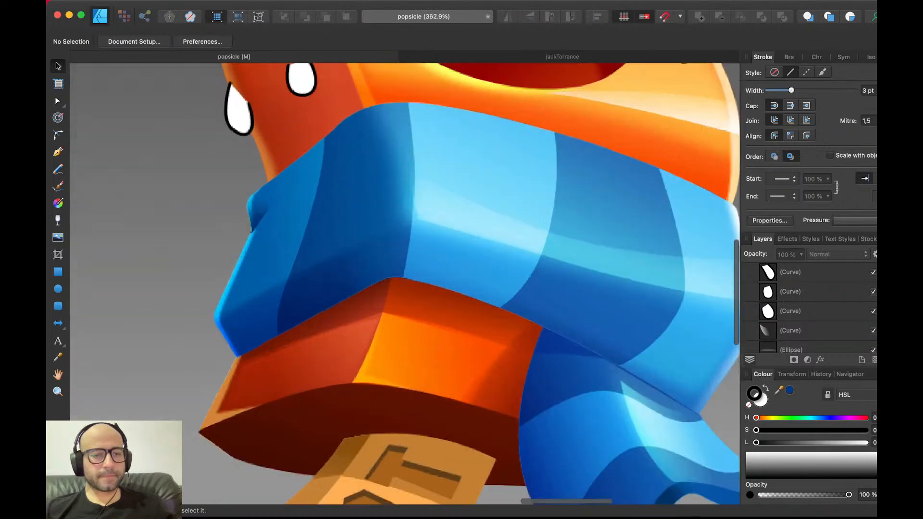
{"action": "key", "text": "p"}
{"action": "left_click", "coordinate": [334, 339]}
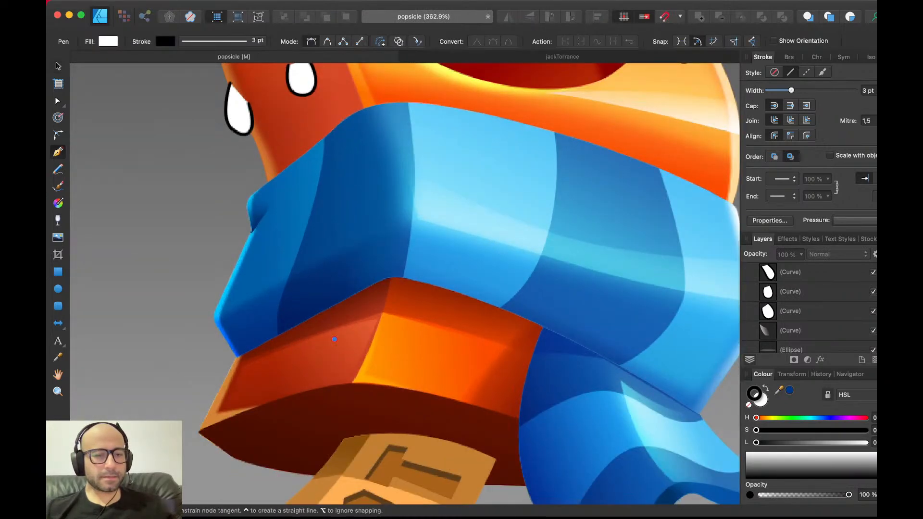
{"action": "left_click_drag", "start_coordinate": [322, 366], "coordinate": [334, 373]}
{"action": "scroll", "coordinate": [333, 374], "scroll_direction": "up", "scroll_amount": 2}
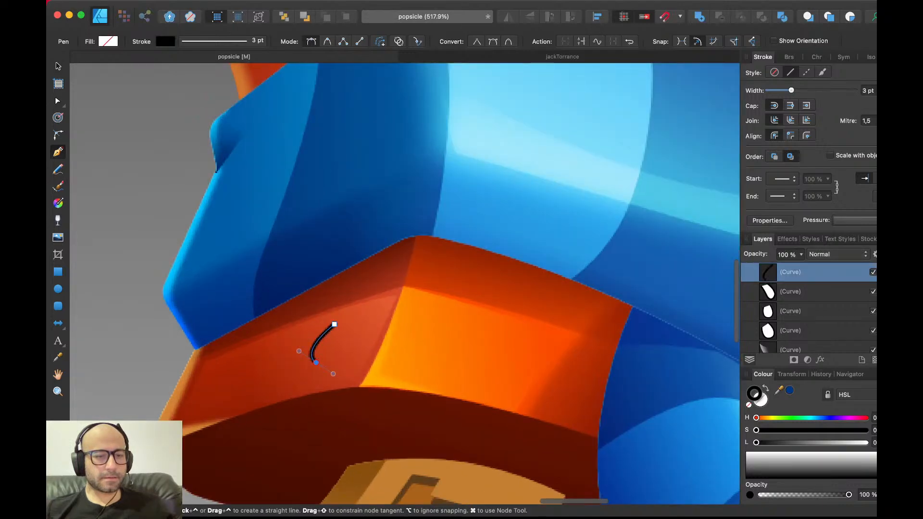
{"action": "left_click_drag", "start_coordinate": [343, 338], "coordinate": [346, 321]}
{"action": "key", "text": "v"}
{"action": "key", "text": "super+d"}
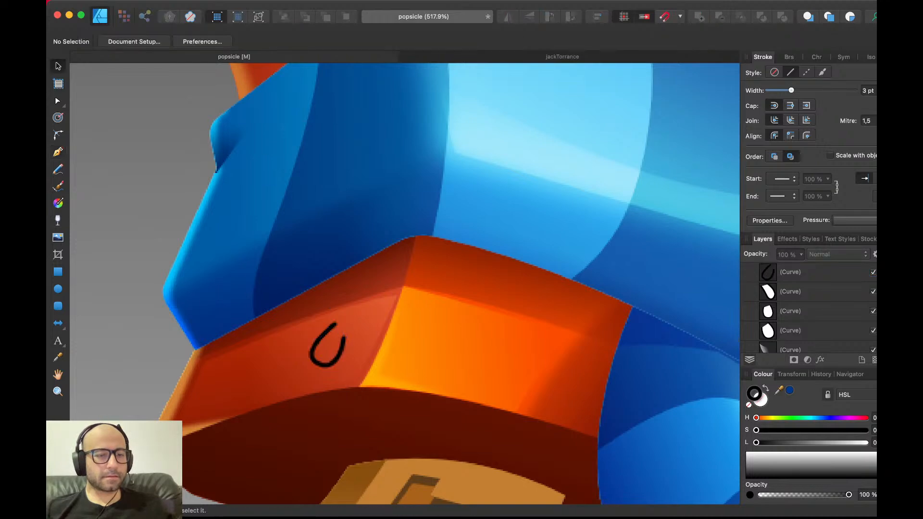
- Give the drop below the scarf a white fill with black outline, clear the selection, and save the document
{"action": "left_click", "coordinate": [335, 325]}
{"action": "key", "text": "d"}
{"action": "key", "text": "super+d"}
{"action": "key", "text": "super+s"}
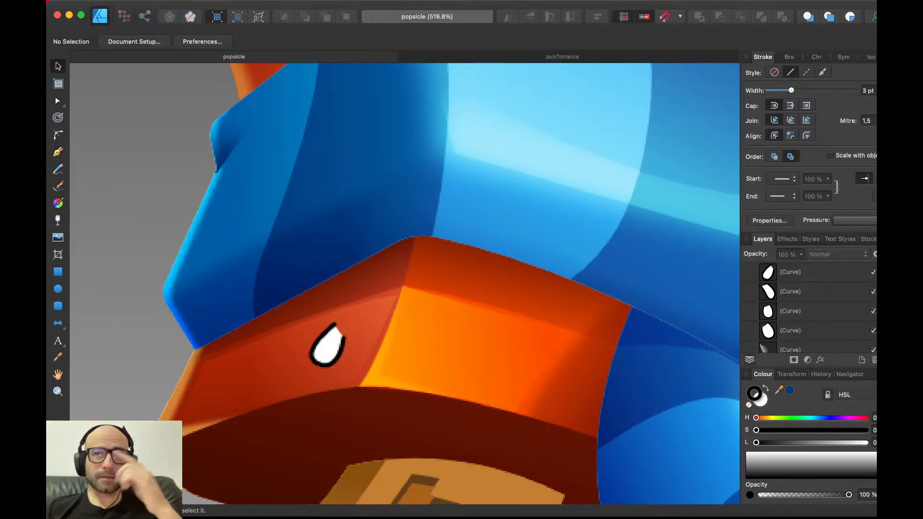
- Apply a diagonal linear gradient fill to the sweat drop right of the mouth and remove its black outline
{"action": "scroll", "coordinate": [335, 326], "scroll_direction": "down", "scroll_amount": 4}
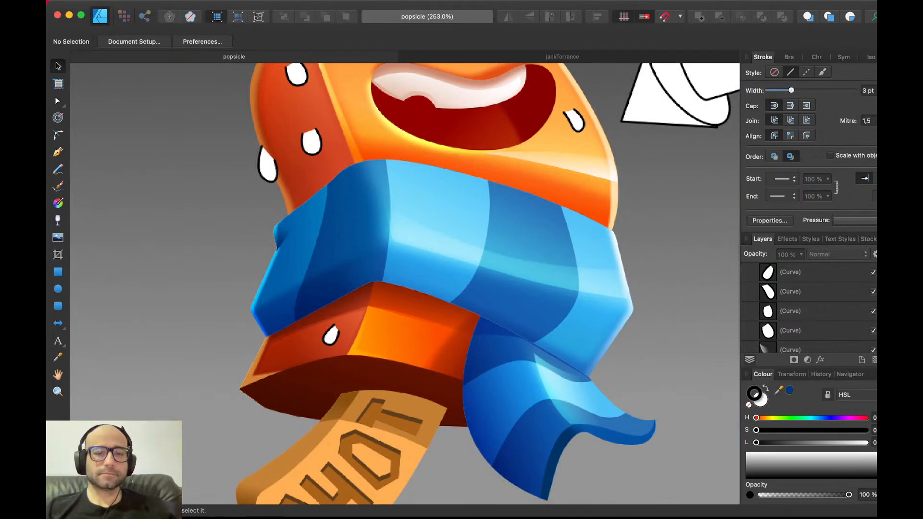
{"action": "scroll", "coordinate": [404, 284], "scroll_direction": "up", "scroll_amount": 5}
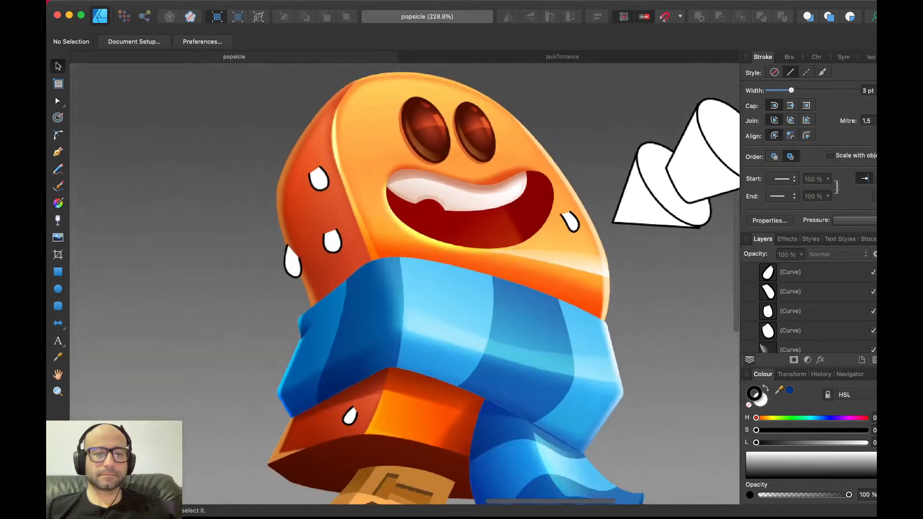
{"action": "scroll", "coordinate": [334, 327], "scroll_direction": "down", "scroll_amount": 5}
{"action": "scroll", "coordinate": [334, 328], "scroll_direction": "down", "scroll_amount": 1}
{"action": "scroll", "coordinate": [343, 207], "scroll_direction": "up", "scroll_amount": 8}
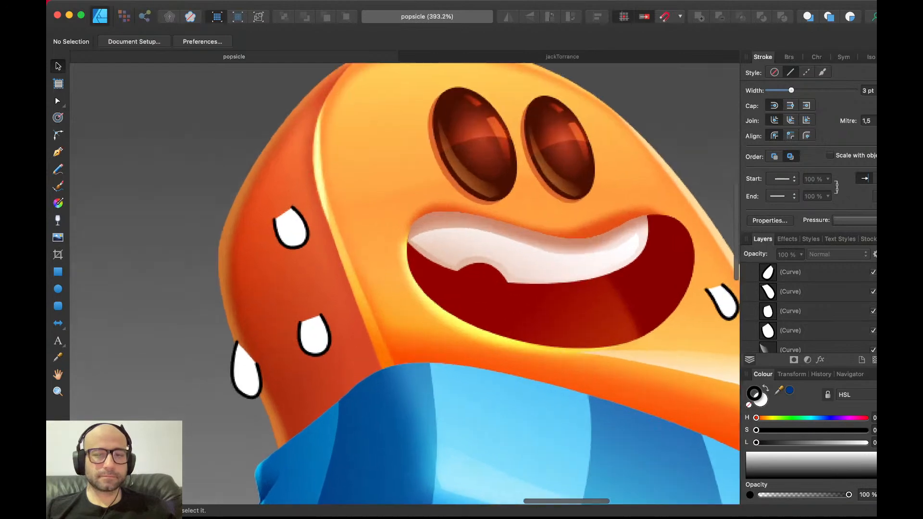
{"action": "scroll", "coordinate": [404, 284], "scroll_direction": "right", "scroll_amount": 6}
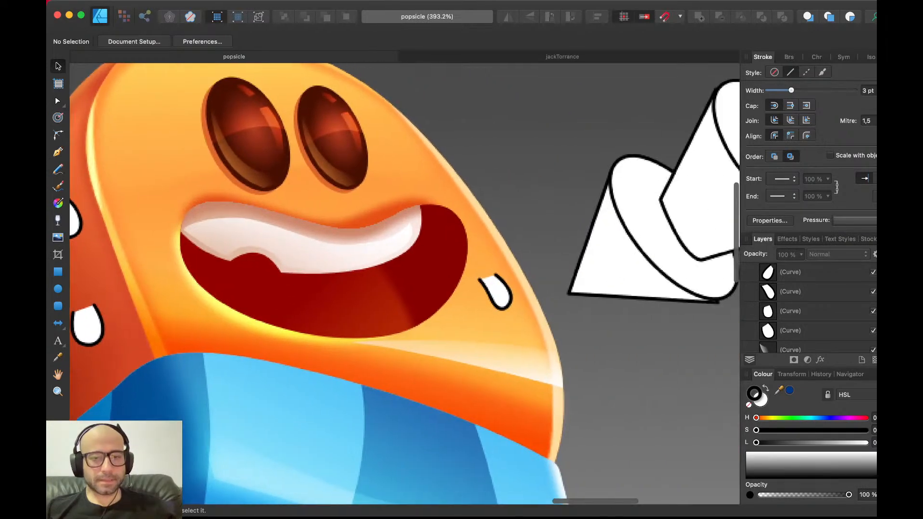
{"action": "left_click", "coordinate": [495, 292]}
{"action": "scroll", "coordinate": [255, 271], "scroll_direction": "up", "scroll_amount": 3}
{"action": "scroll", "coordinate": [404, 284], "scroll_direction": "right", "scroll_amount": 2}
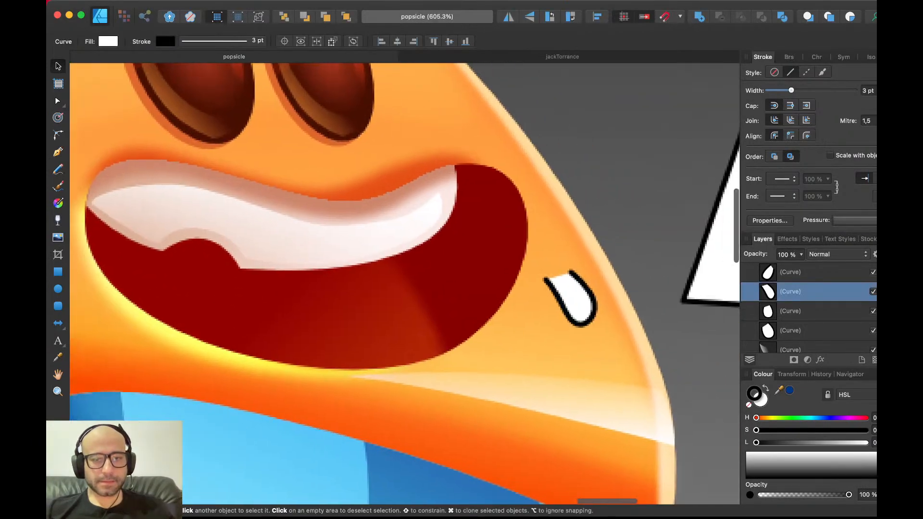
{"action": "key", "text": "g"}
{"action": "left_click_drag", "start_coordinate": [583, 292], "coordinate": [561, 302]}
{"action": "key", "text": "v"}
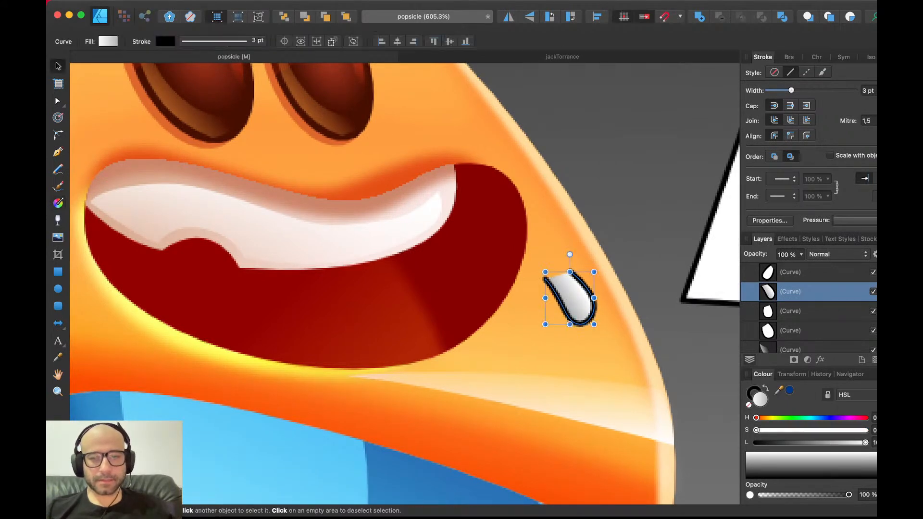
{"action": "key", "text": "x"}
{"action": "key", "text": "slash"}
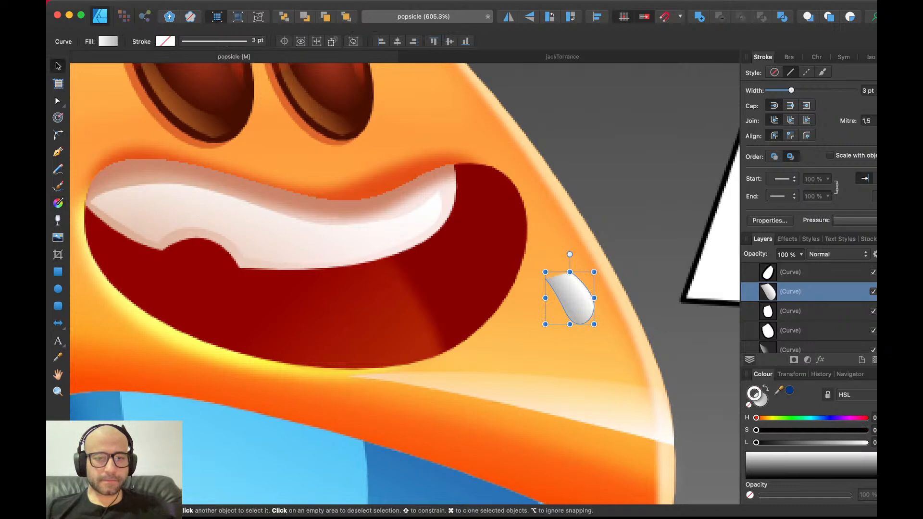
- Recolour the drop's gradient stops with a deep orange and a light orange sampled from the popsicle's front face
{"action": "key", "text": "g"}
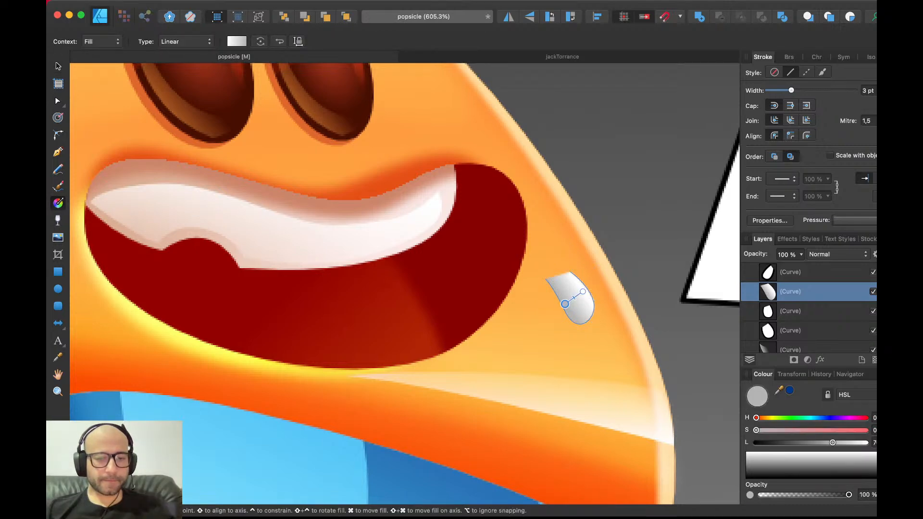
{"action": "key", "text": "space"}
{"action": "left_click_drag", "start_coordinate": [779, 390], "coordinate": [554, 462]}
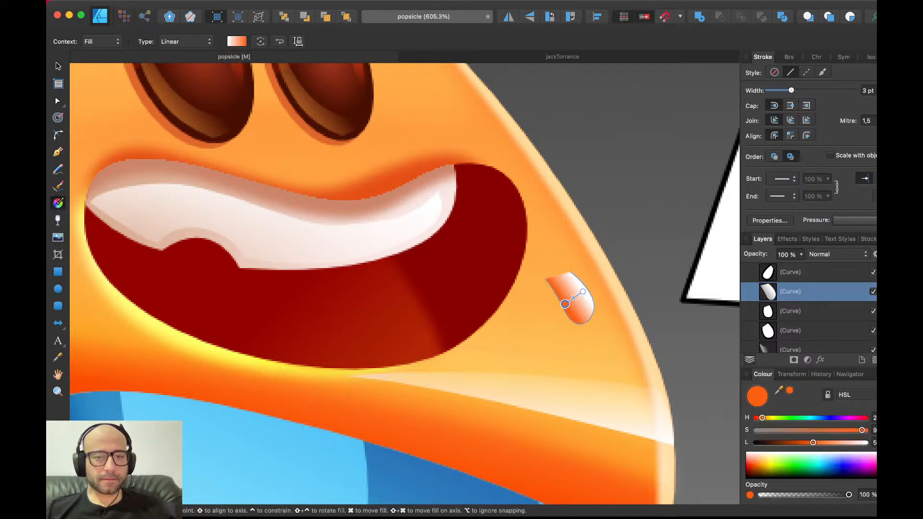
{"action": "left_click", "coordinate": [583, 292]}
{"action": "left_click_drag", "start_coordinate": [779, 391], "coordinate": [602, 332]}
{"action": "key", "text": "v"}
{"action": "key", "text": "super+d"}
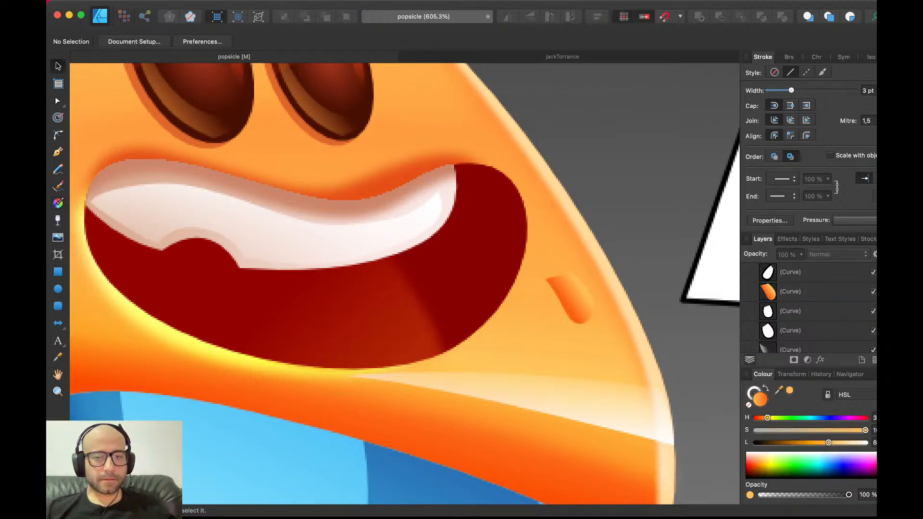
- Reshape the lower edge of the orange drop into a fuller, rounder curve by adjusting its nodes
{"action": "left_click", "coordinate": [569, 299]}
{"action": "scroll", "coordinate": [570, 298], "scroll_direction": "up", "scroll_amount": 3}
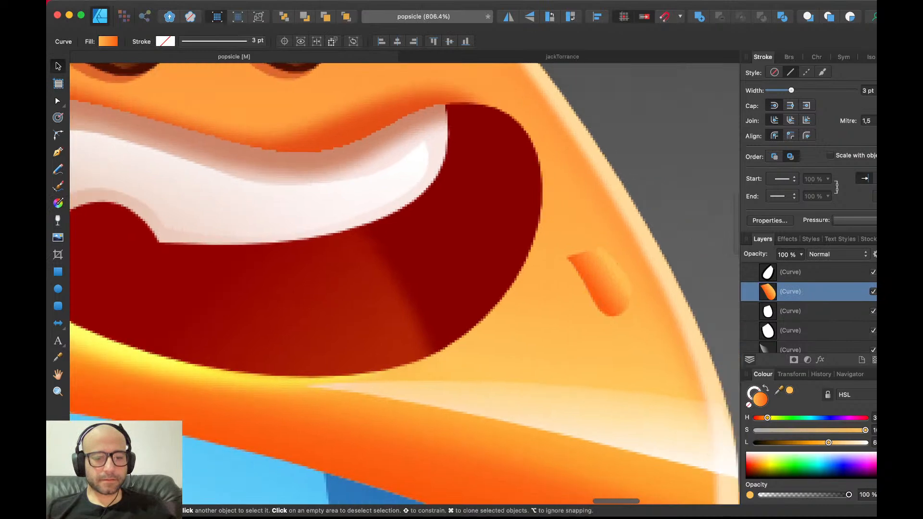
{"action": "key", "text": "a"}
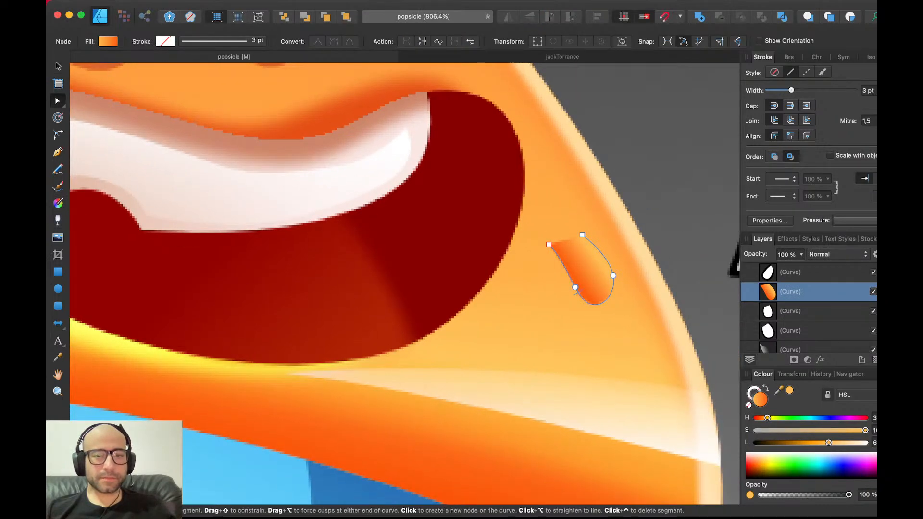
{"action": "left_click_drag", "start_coordinate": [576, 288], "coordinate": [624, 307]}
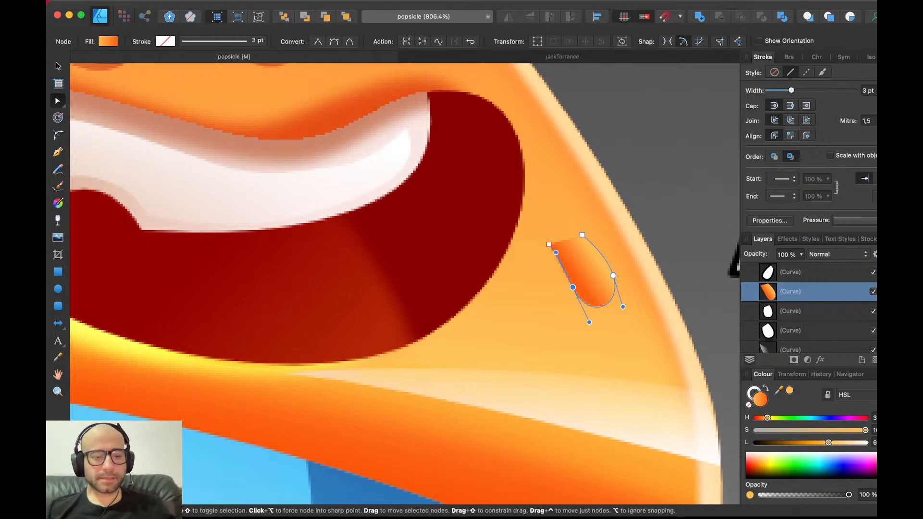
{"action": "key", "text": "v"}
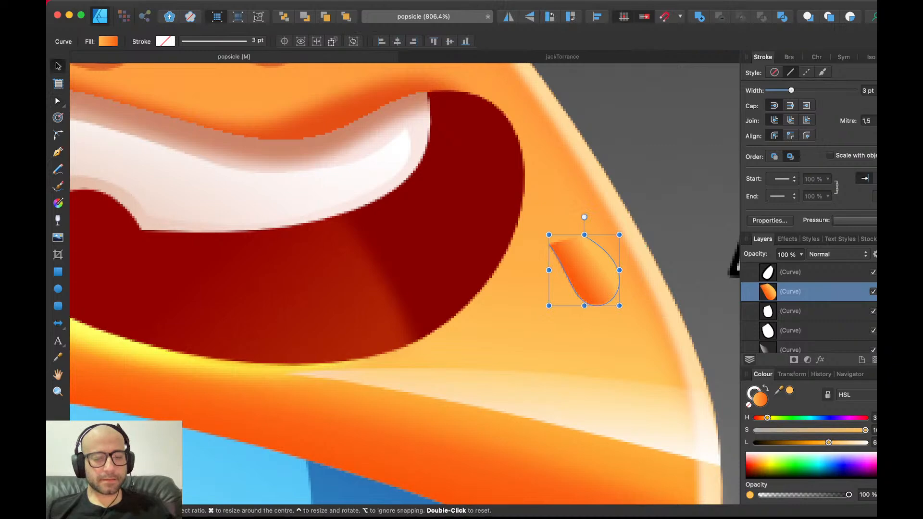
- Put the orange drop into its own group and clear the selection
{"action": "key", "text": "super+g"}
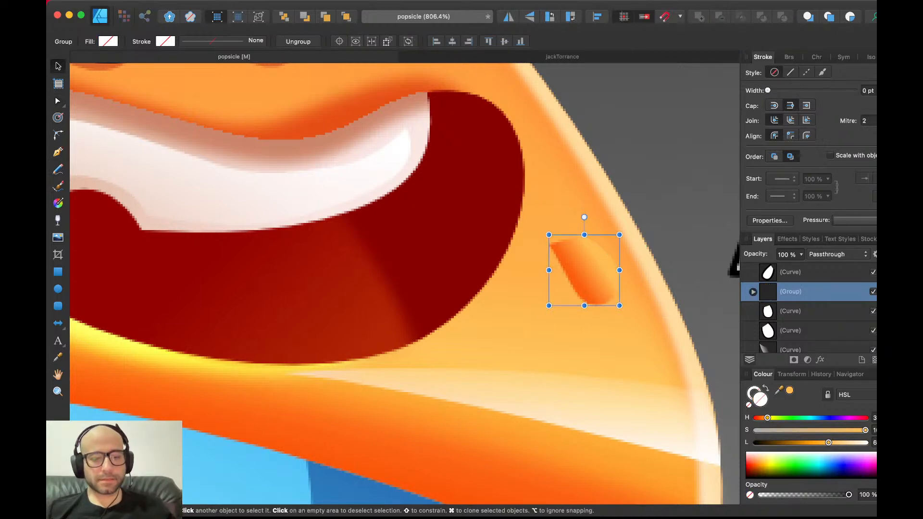
{"action": "scroll", "coordinate": [584, 269], "scroll_direction": "down", "scroll_amount": 5}
{"action": "scroll", "coordinate": [584, 270], "scroll_direction": "up", "scroll_amount": 4}
{"action": "key", "text": "y"}
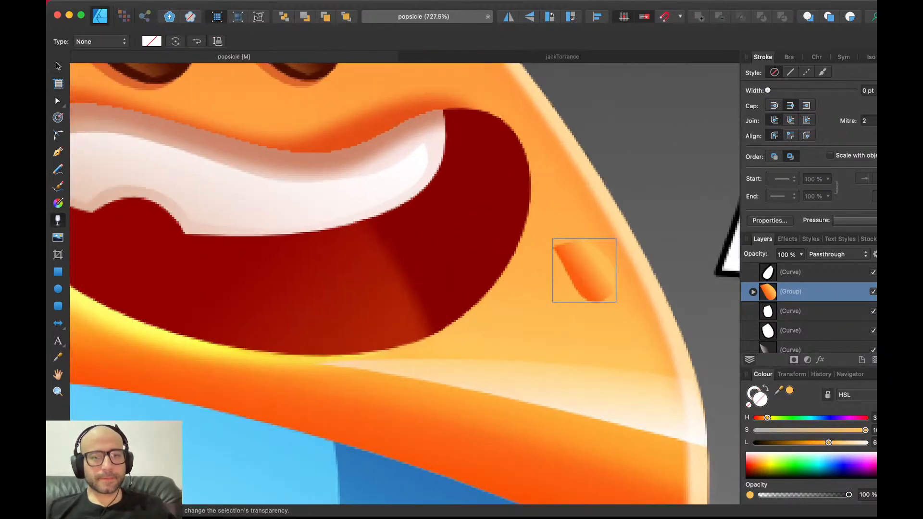
{"action": "key", "text": "v"}
{"action": "key", "text": "super+d"}
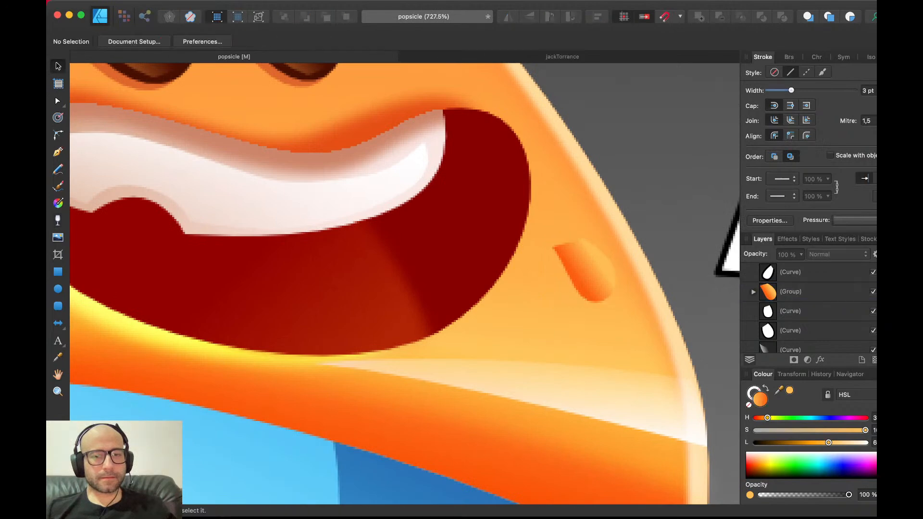
- Draw a closed teardrop shadow shape over the drop, starting at its upper tip and extending slightly beyond its lower edge
{"action": "scroll", "coordinate": [564, 261], "scroll_direction": "up", "scroll_amount": 2}
{"action": "key", "text": "p"}
{"action": "left_click", "coordinate": [551, 244]}
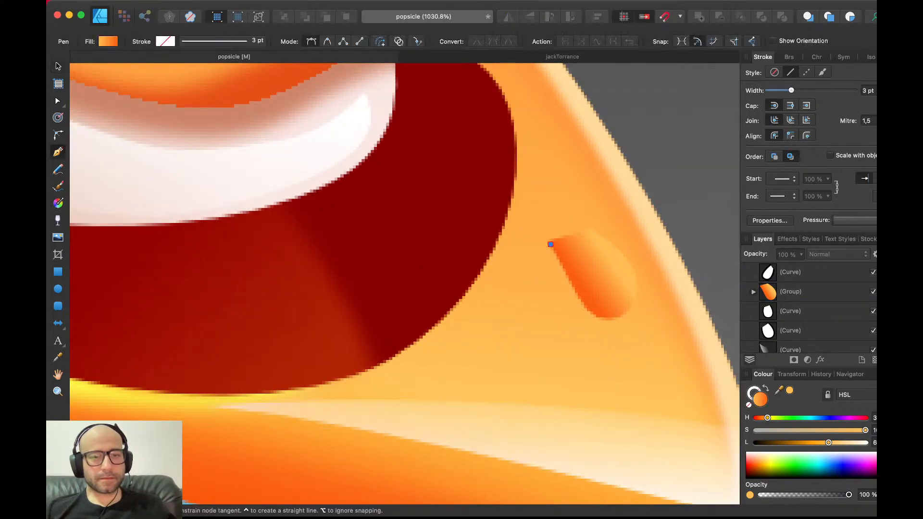
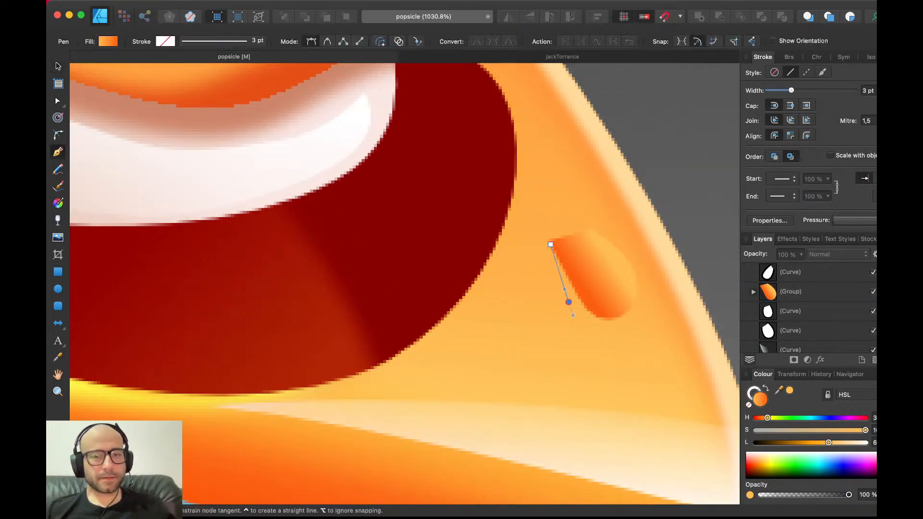
{"action": "left_click_drag", "start_coordinate": [575, 319], "coordinate": [575, 319]}
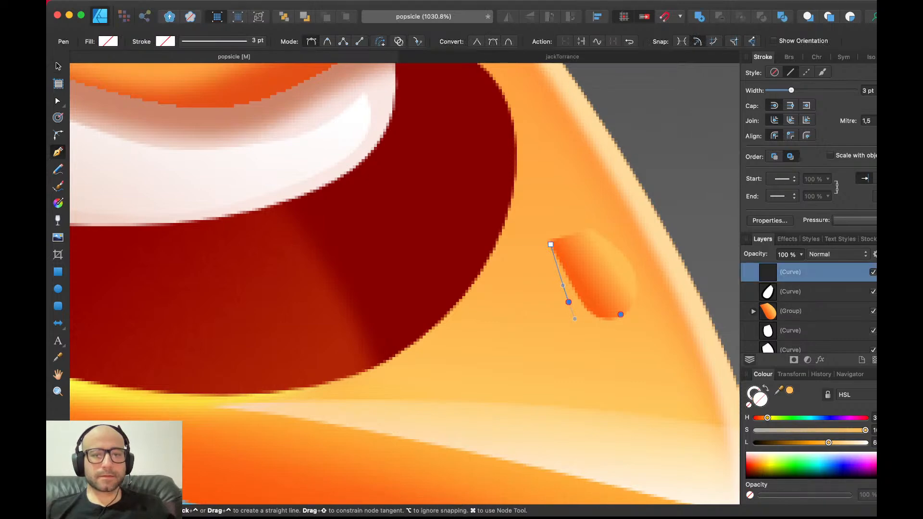
{"action": "left_click", "coordinate": [606, 278]}
{"action": "left_click", "coordinate": [551, 244]}
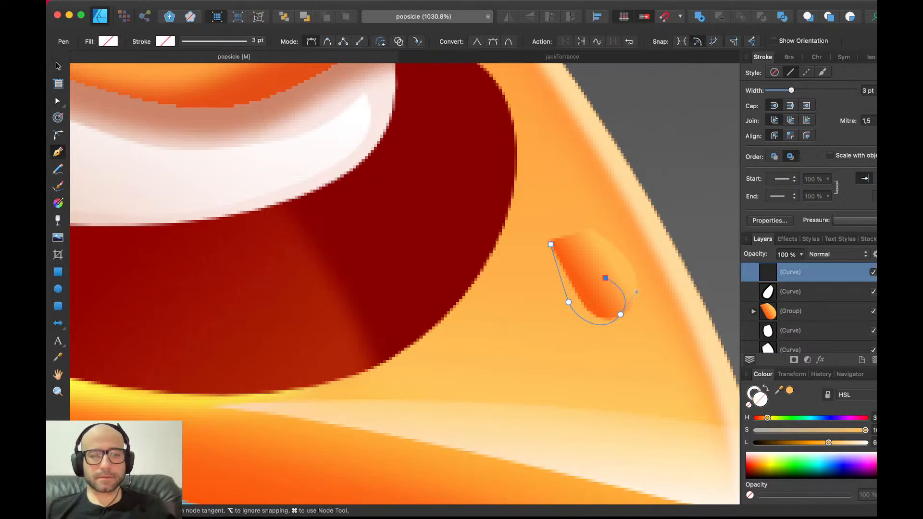
{"action": "key", "text": "v"}
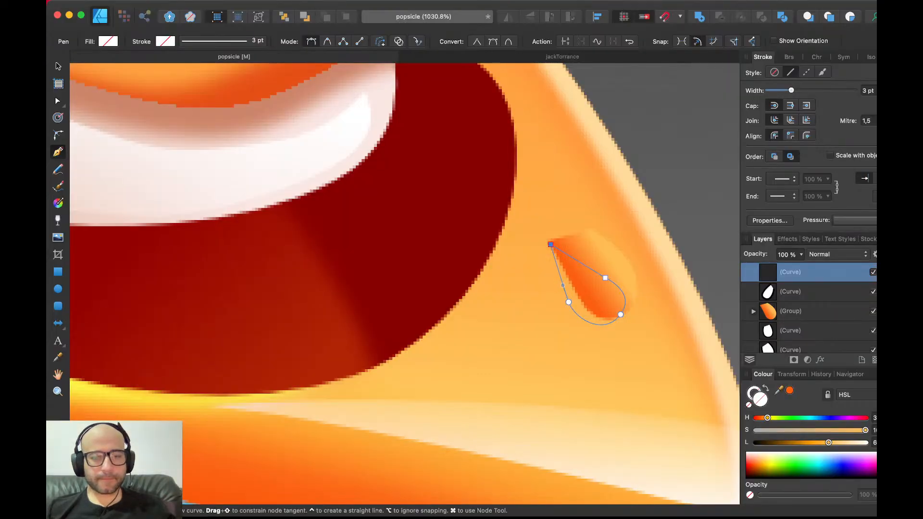
- Fill the shadow shape with the sampled orange, place it beneath the drop's group, and darken its colour slightly
{"action": "left_click", "coordinate": [790, 390]}
{"action": "key", "text": "v"}
{"action": "key", "text": "super+x"}
{"action": "left_click", "coordinate": [791, 291]}
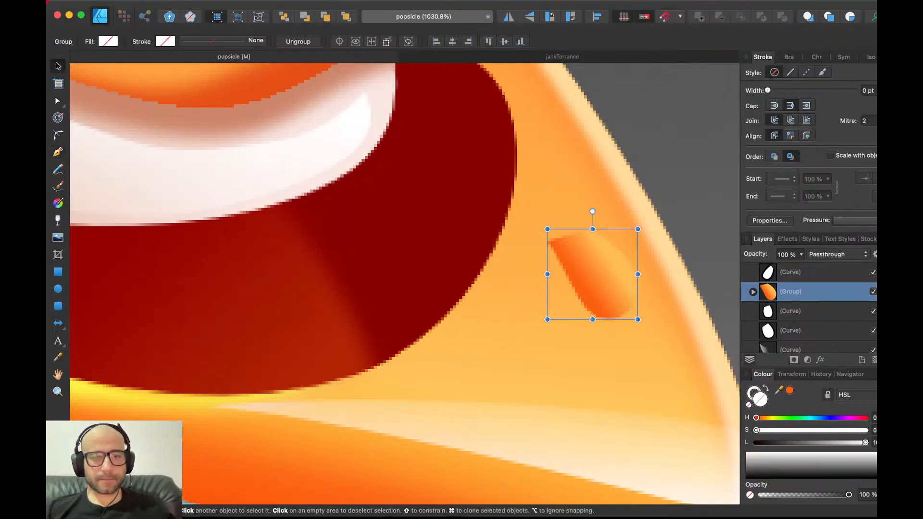
{"action": "key", "text": "super+v"}
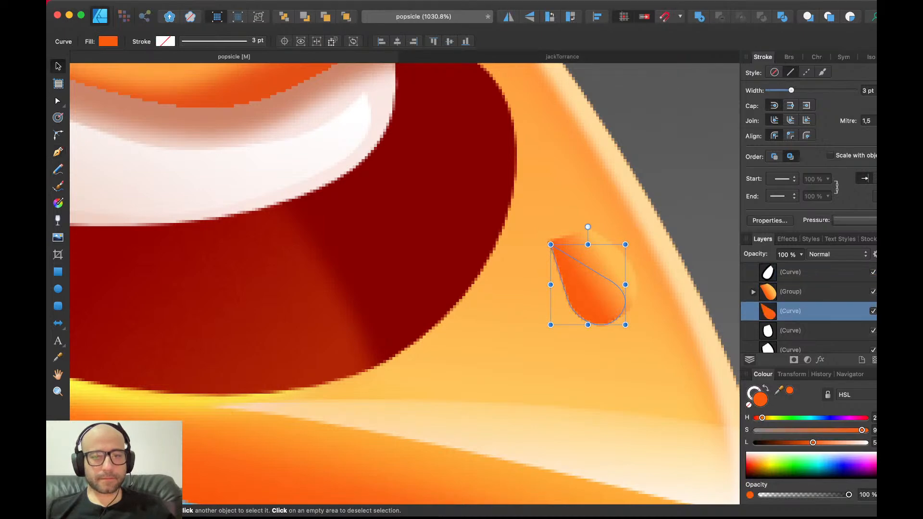
{"action": "left_click_drag", "start_coordinate": [814, 443], "coordinate": [805, 443]}
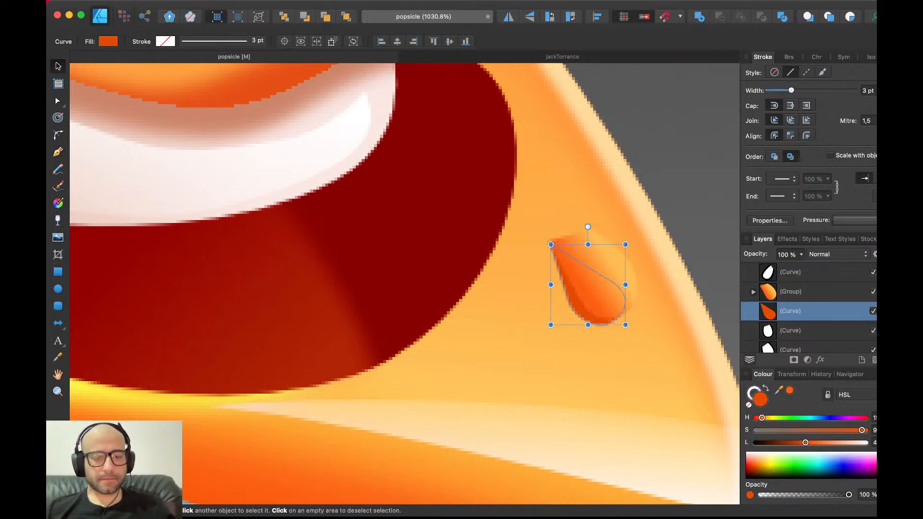
- Group the shadow with the drop and fade the group's upper end with a short linear transparency gradient
{"action": "left_click", "coordinate": [791, 292], "text": "shift"}
{"action": "key", "text": "super+g"}
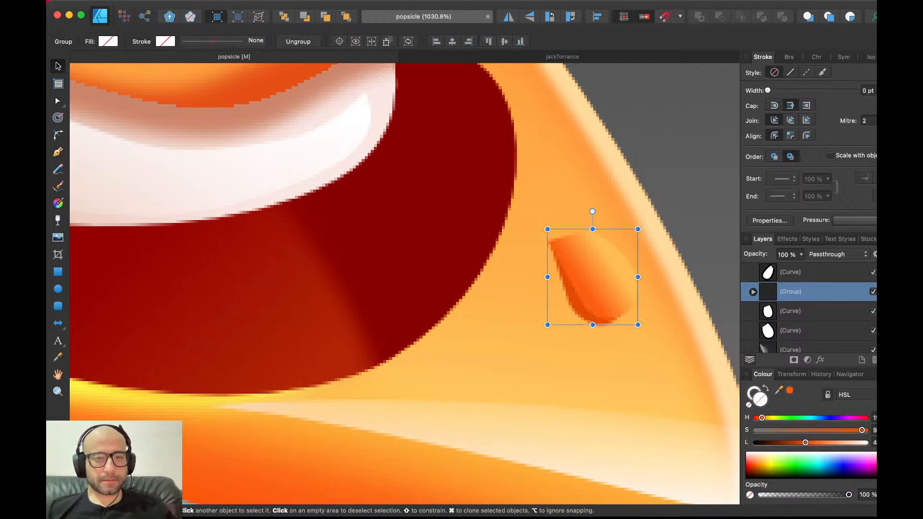
{"action": "key", "text": "y"}
{"action": "left_click_drag", "start_coordinate": [577, 243], "coordinate": [583, 264]}
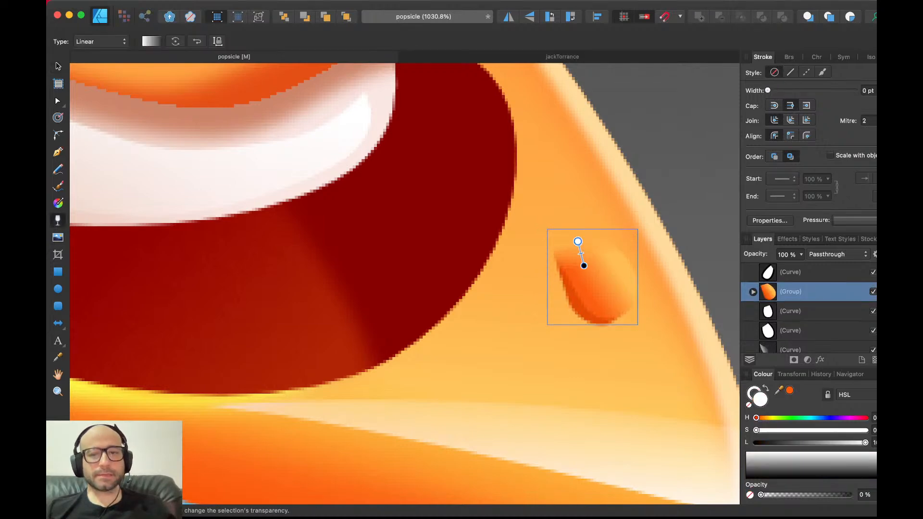
- Shorten the linear fill gradient of the drop's inner curve slightly by pulling its lighter end inward
{"action": "key", "text": "v"}
{"action": "scroll", "coordinate": [611, 260], "scroll_direction": "down", "scroll_amount": 5}
{"action": "scroll", "coordinate": [625, 264], "scroll_direction": "up", "scroll_amount": 5}
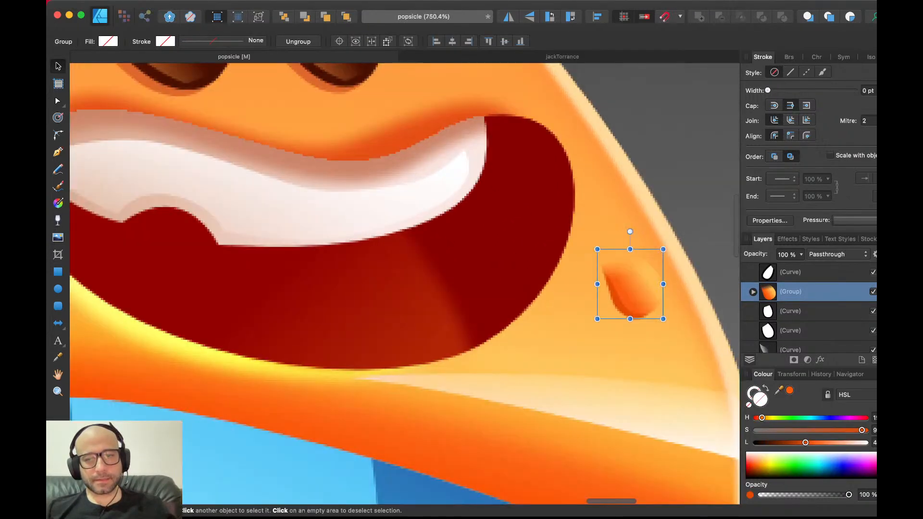
{"action": "double_click", "coordinate": [589, 277]}
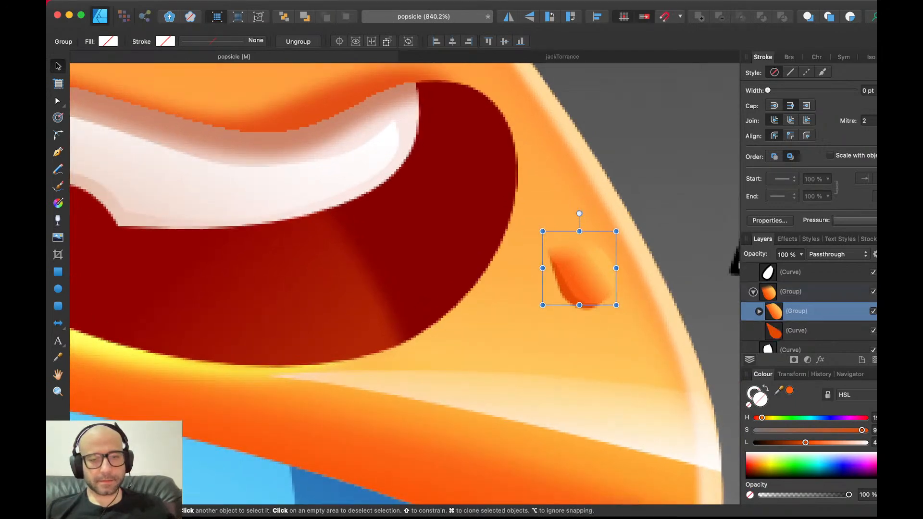
{"action": "double_click", "coordinate": [590, 277]}
{"action": "key", "text": "g"}
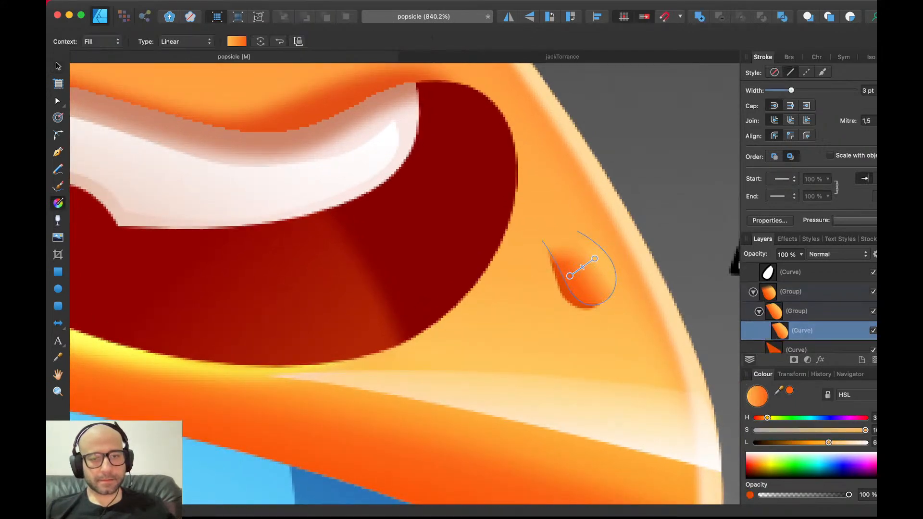
{"action": "left_click_drag", "start_coordinate": [595, 259], "coordinate": [590, 260]}
{"action": "key", "text": "v"}
{"action": "key", "text": "super+d"}
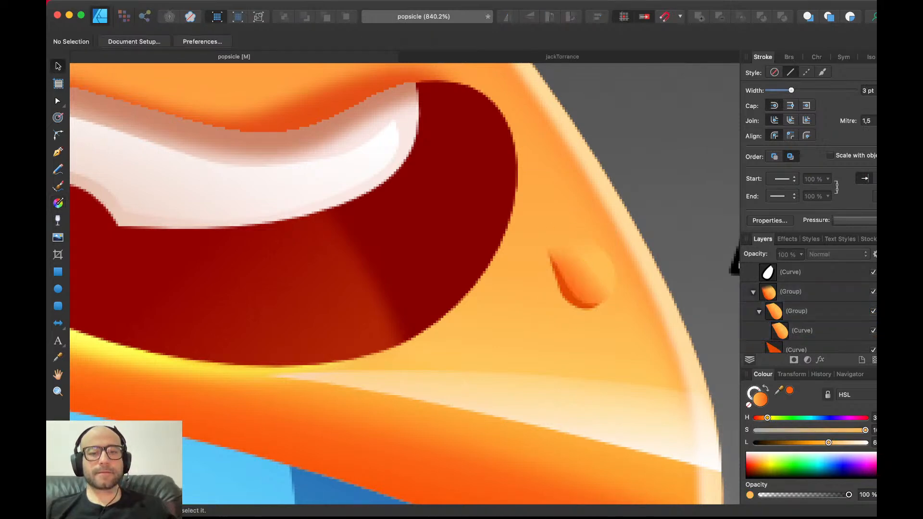
- Draw a thin crescent highlight along the drop's outer right edge and fill it with white
{"action": "scroll", "coordinate": [588, 266], "scroll_direction": "right", "scroll_amount": 4}
{"action": "scroll", "coordinate": [588, 265], "scroll_direction": "down", "scroll_amount": 5}
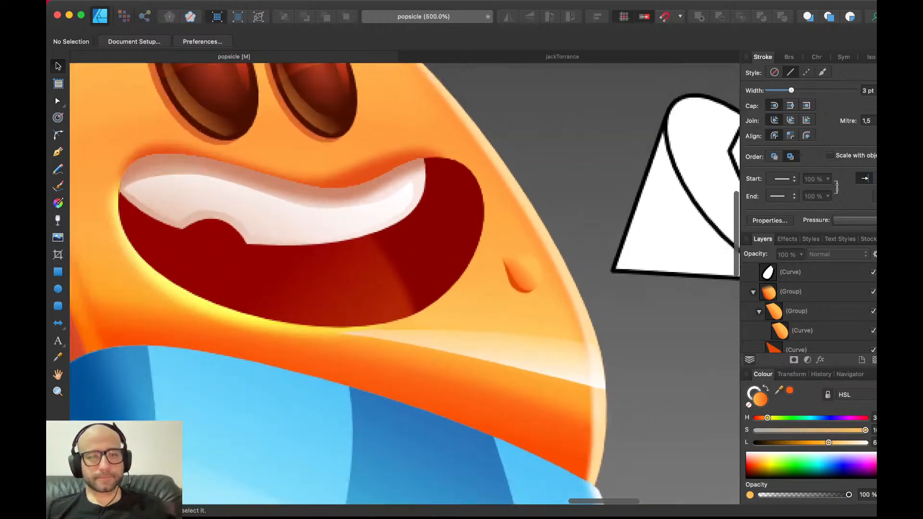
{"action": "scroll", "coordinate": [500, 267], "scroll_direction": "up", "scroll_amount": 5}
{"action": "scroll", "coordinate": [586, 247], "scroll_direction": "up", "scroll_amount": 3}
{"action": "key", "text": "p"}
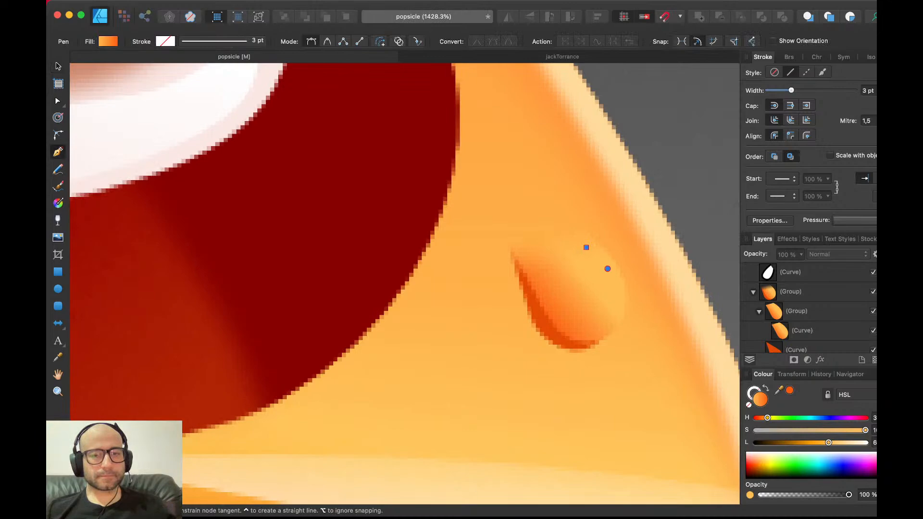
{"action": "left_click_drag", "start_coordinate": [615, 280], "coordinate": [615, 285]}
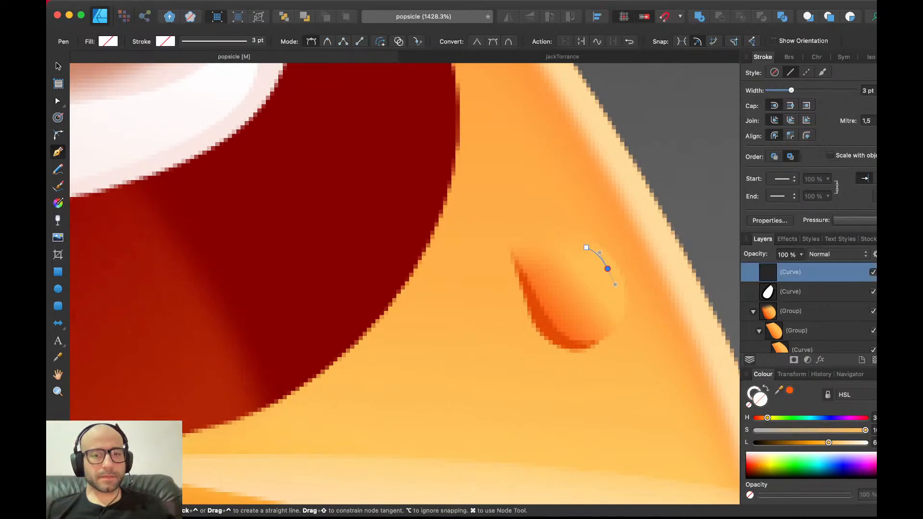
{"action": "left_click", "coordinate": [611, 307]}
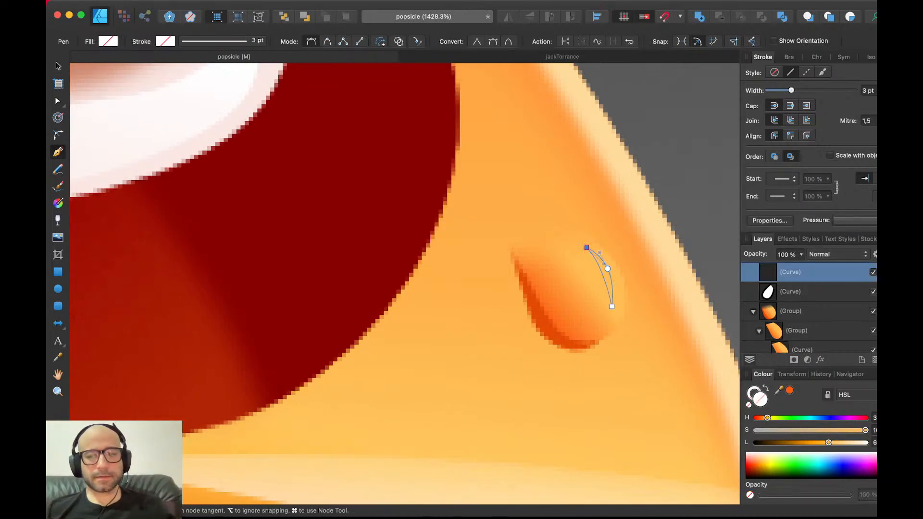
{"action": "left_click_drag", "start_coordinate": [760, 464], "coordinate": [747, 453]}
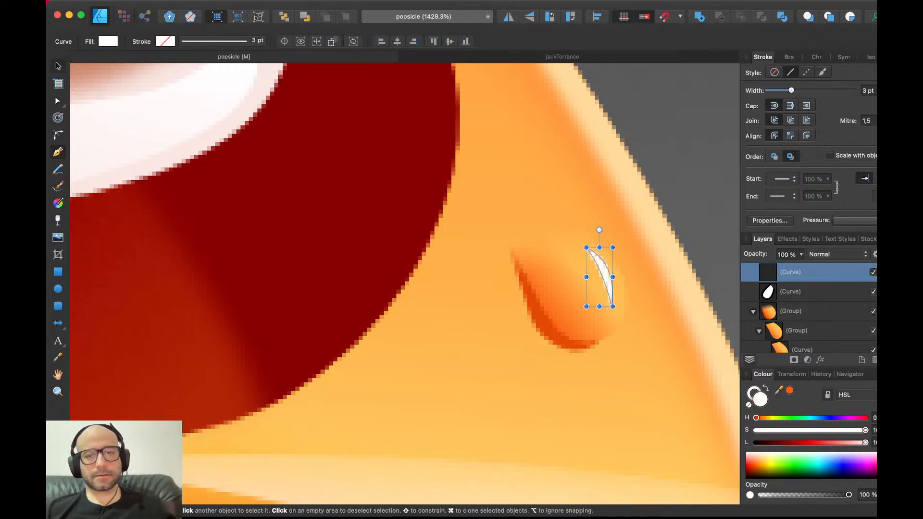
- Delete the white crescent highlight from the drop
{"action": "key", "text": "v"}
{"action": "scroll", "coordinate": [596, 286], "scroll_direction": "down", "scroll_amount": 5}
{"action": "key", "text": "super+d"}
{"action": "scroll", "coordinate": [596, 286], "scroll_direction": "up", "scroll_amount": 3}
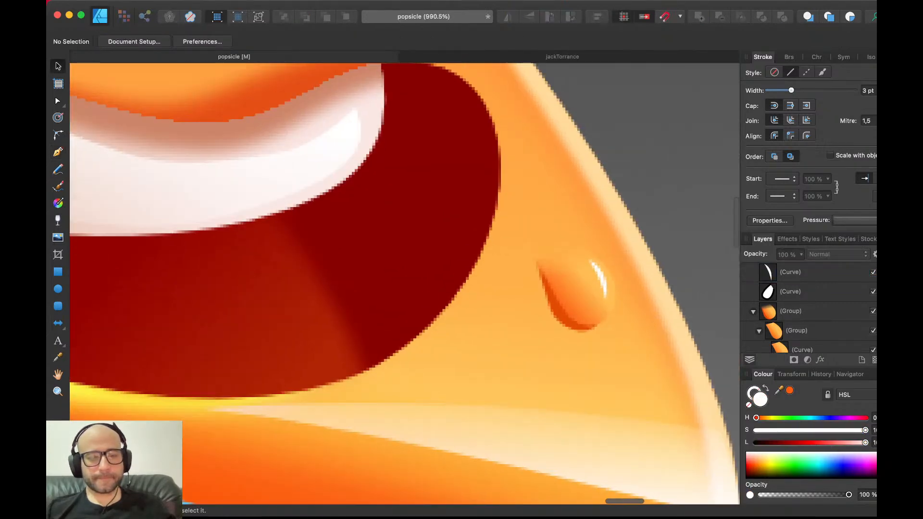
{"action": "left_click", "coordinate": [599, 272]}
{"action": "key", "text": "Delete"}
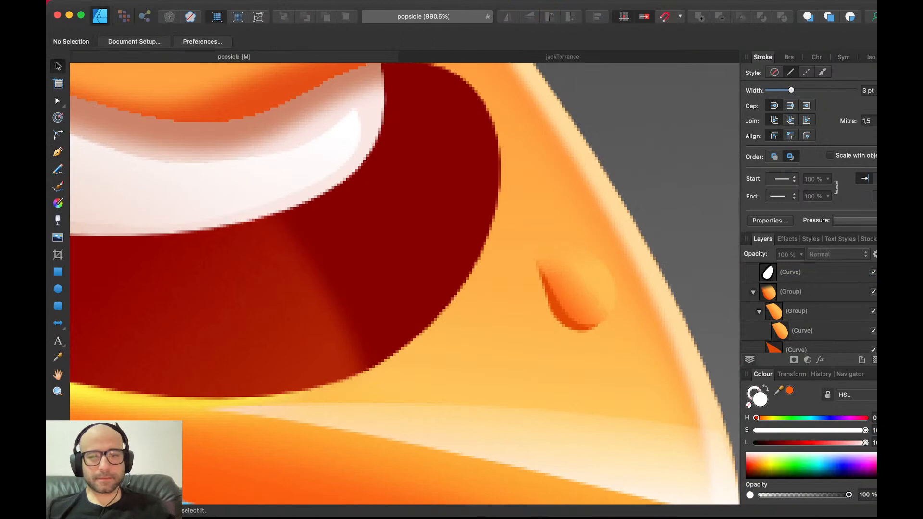
- Draw a small tilted white ellipse near the drop's upper right edge and place a smaller, more upright copy below it
{"action": "key", "text": "m"}
{"action": "left_click_drag", "start_coordinate": [583, 250], "coordinate": [595, 274]}
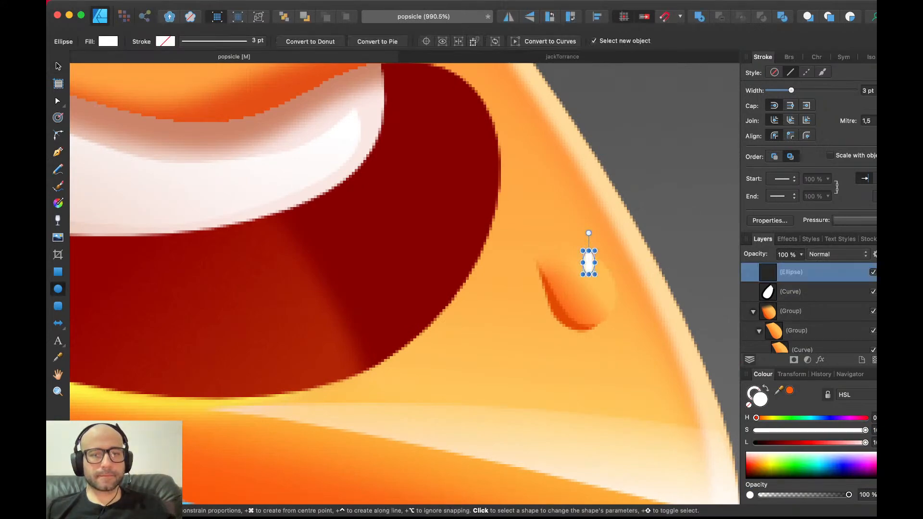
{"action": "left_click_drag", "start_coordinate": [588, 233], "coordinate": [597, 268]}
{"action": "key", "text": "v"}
{"action": "key", "text": "super+j"}
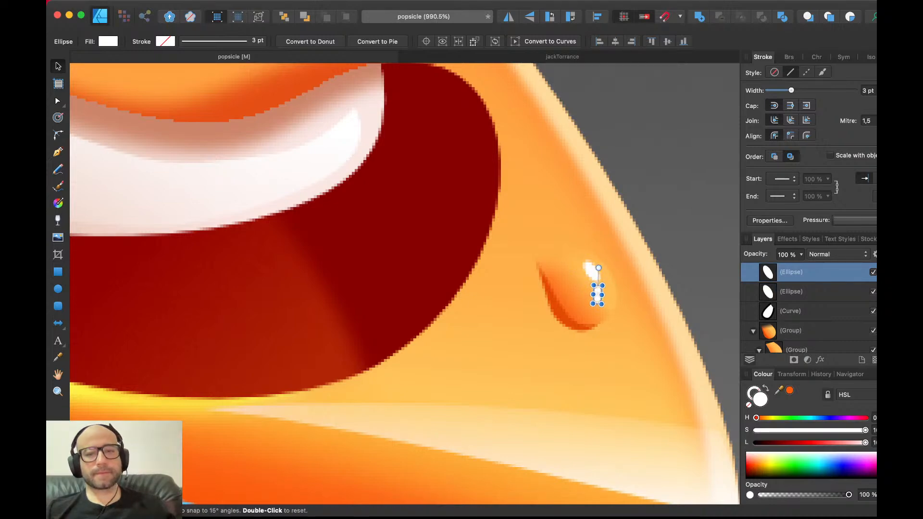
{"action": "key", "text": "super+d"}
{"action": "scroll", "coordinate": [598, 284], "scroll_direction": "down", "scroll_amount": 5}
{"action": "scroll", "coordinate": [405, 284], "scroll_direction": "right", "scroll_amount": 2}
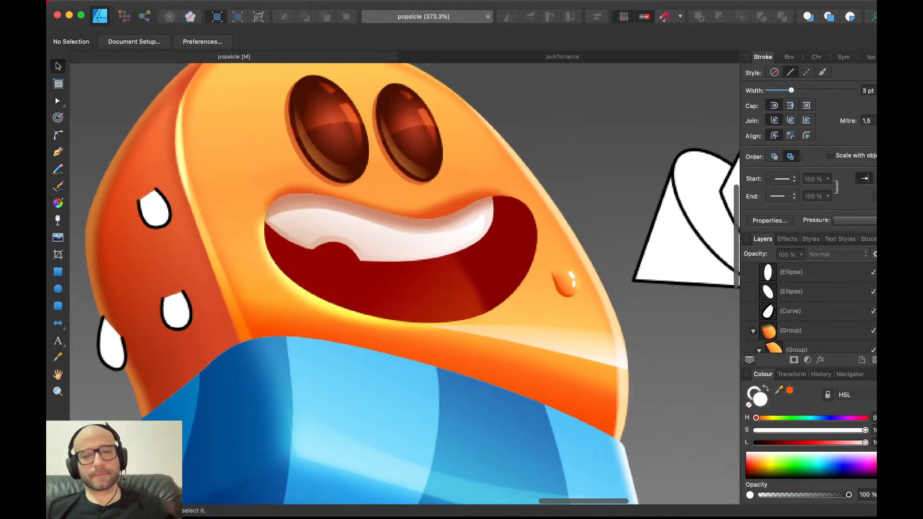
- Shift and tilt both white highlight ellipses together so they follow the drop's right edge
{"action": "scroll", "coordinate": [575, 276], "scroll_direction": "up", "scroll_amount": 5}
{"action": "left_click", "coordinate": [597, 259]}
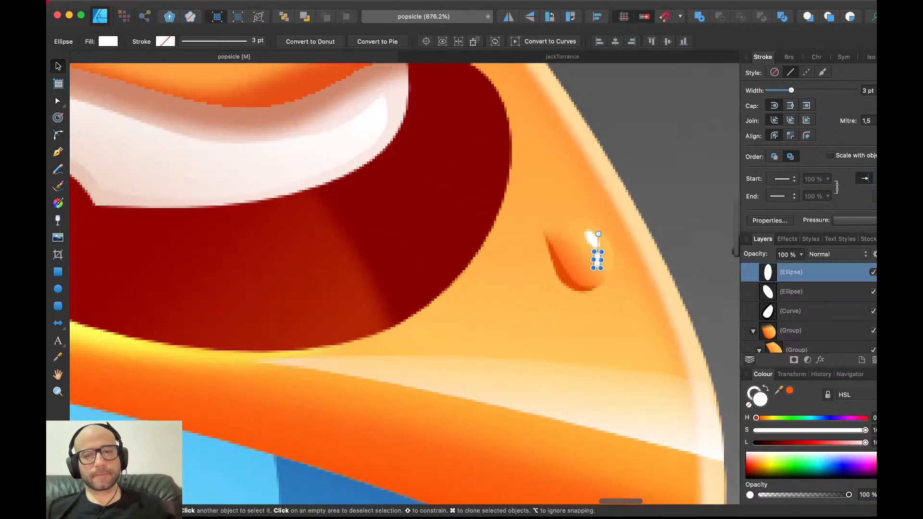
{"action": "left_click", "coordinate": [590, 238], "text": "shift"}
{"action": "left_click_drag", "start_coordinate": [593, 212], "coordinate": [590, 212]}
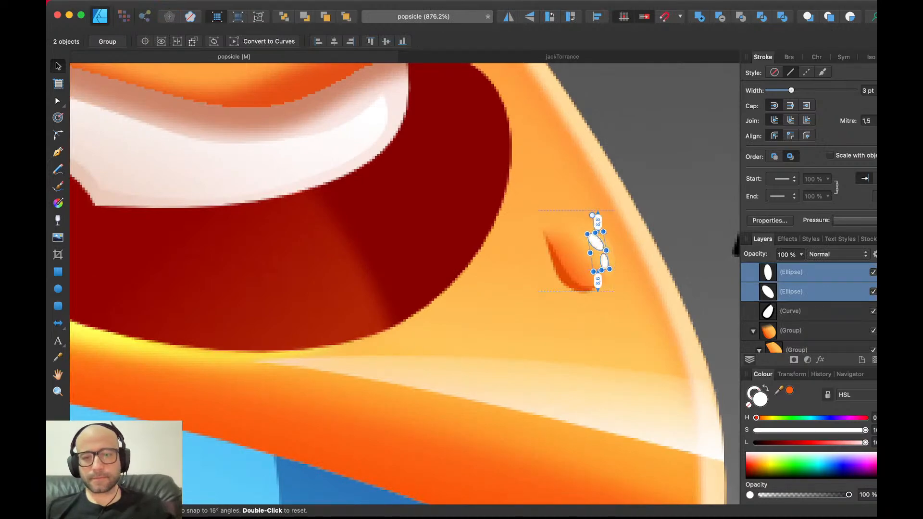
- Group the two highlight ellipses and set the group's blend mode to Overlay
{"action": "key", "text": "super+g"}
{"action": "left_click", "coordinate": [839, 254]}
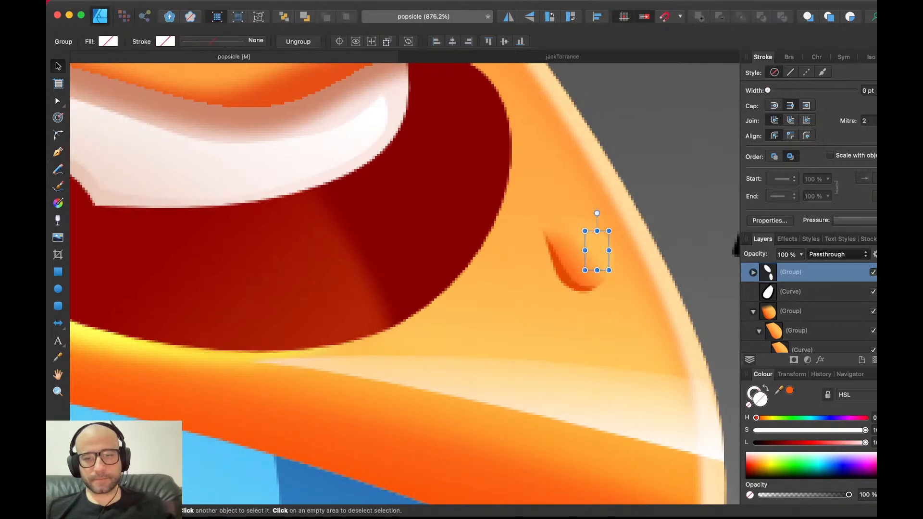
{"action": "left_click", "coordinate": [832, 414]}
{"action": "key", "text": "super+d"}
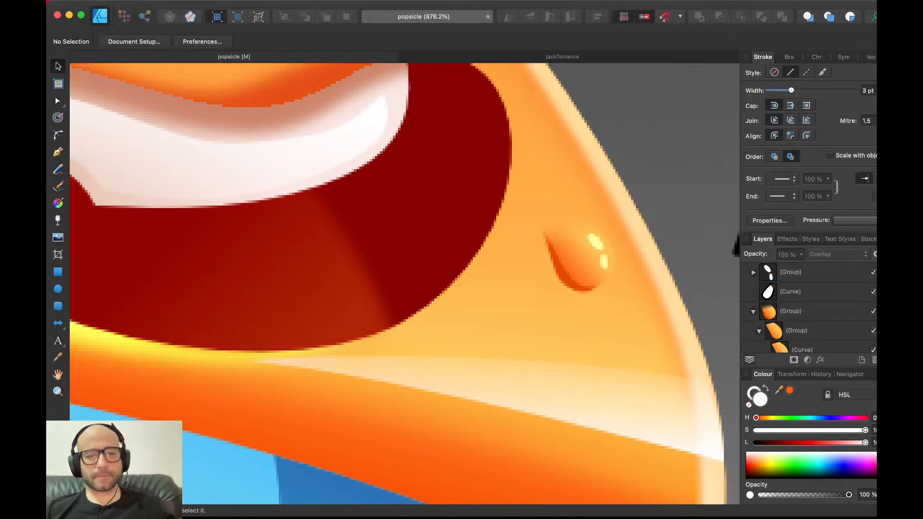
- Draw a closed shape curving along the drop's right side and extending outside it, filled with pale cream sampled from the popsicle's rim
{"action": "scroll", "coordinate": [639, 308], "scroll_direction": "right", "scroll_amount": 3}
{"action": "scroll", "coordinate": [639, 308], "scroll_direction": "up", "scroll_amount": 2}
{"action": "scroll", "coordinate": [640, 308], "scroll_direction": "up", "scroll_amount": 3}
{"action": "key", "text": "p"}
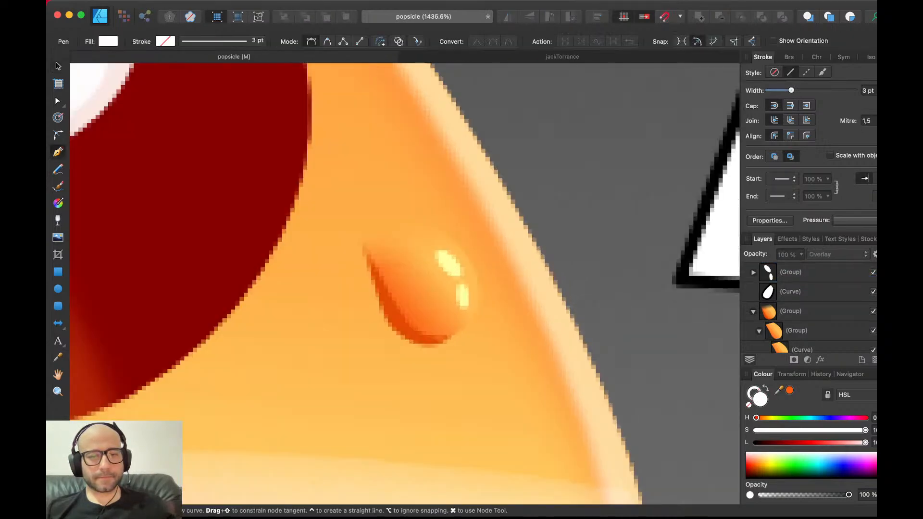
{"action": "left_click_drag", "start_coordinate": [473, 281], "coordinate": [466, 243]}
{"action": "left_click", "coordinate": [422, 225]}
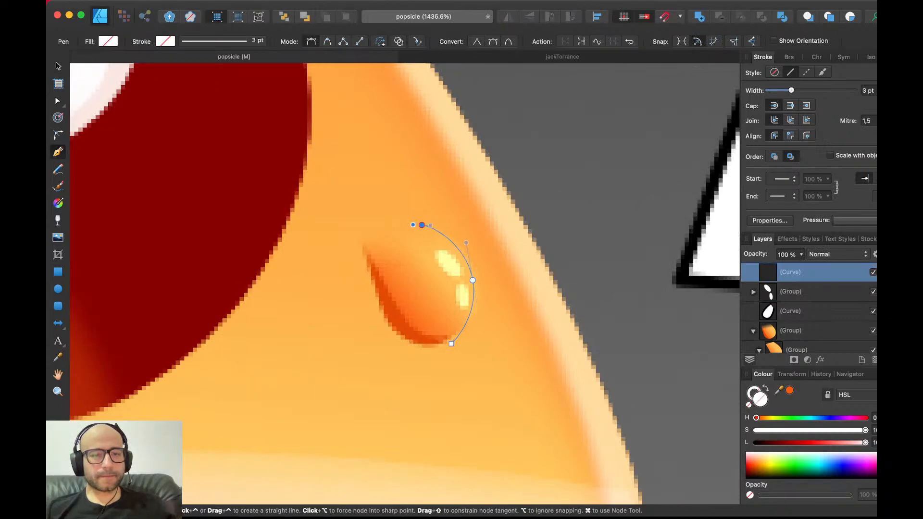
{"action": "left_click", "coordinate": [511, 179]}
{"action": "left_click", "coordinate": [549, 369]}
{"action": "left_click", "coordinate": [498, 386]}
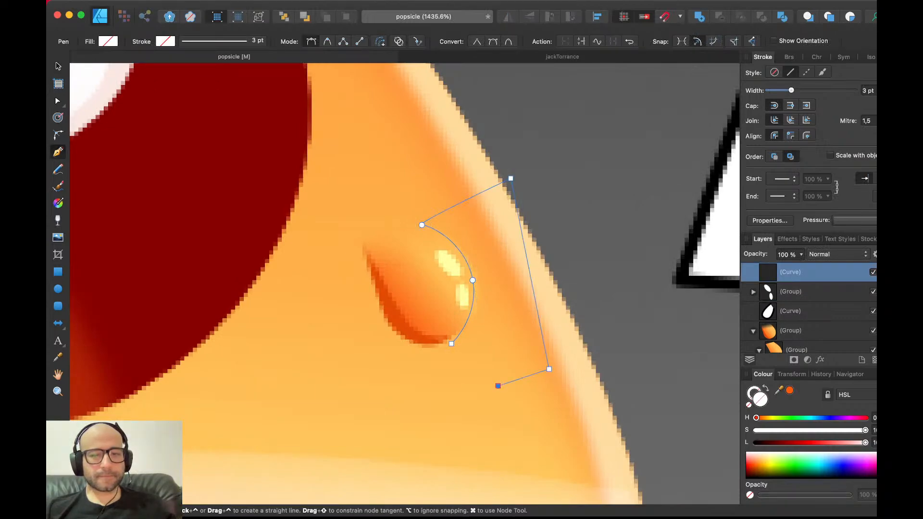
{"action": "left_click_drag", "start_coordinate": [451, 344], "coordinate": [447, 374]}
{"action": "key", "text": "v"}
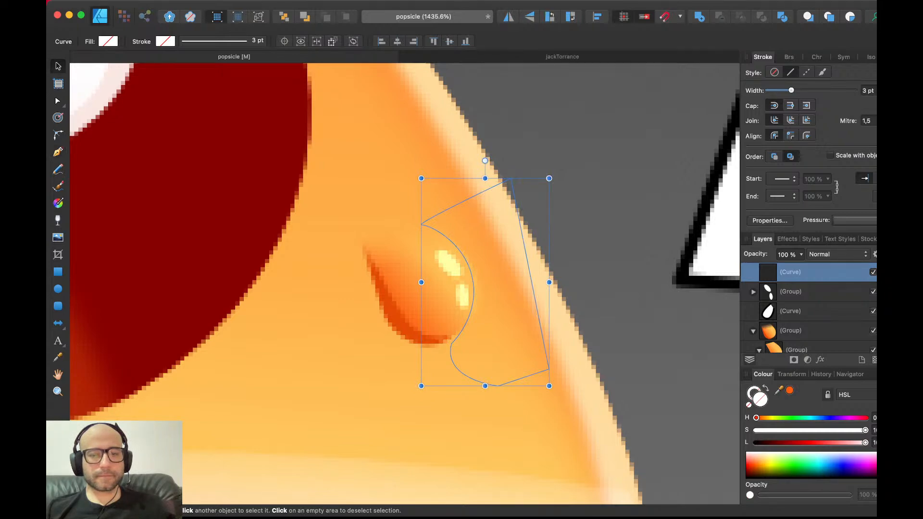
{"action": "left_click_drag", "start_coordinate": [780, 390], "coordinate": [539, 278]}
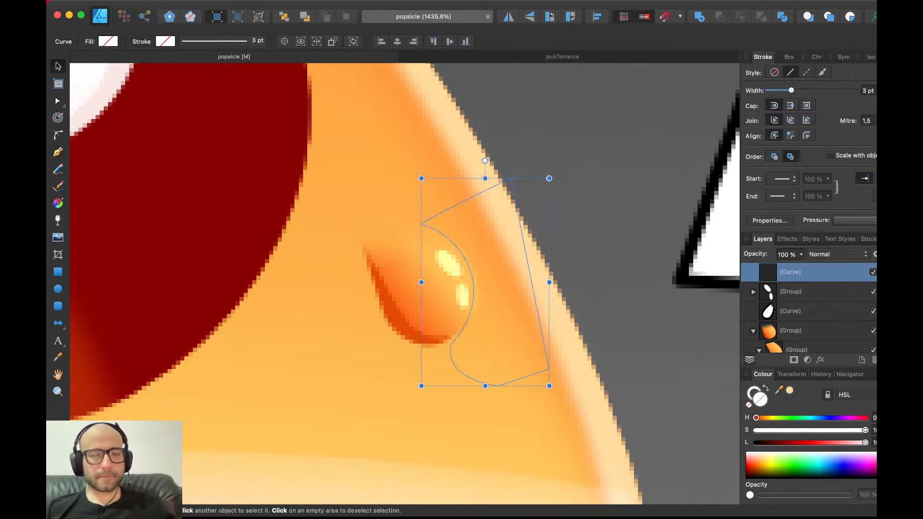
{"action": "left_click", "coordinate": [790, 390]}
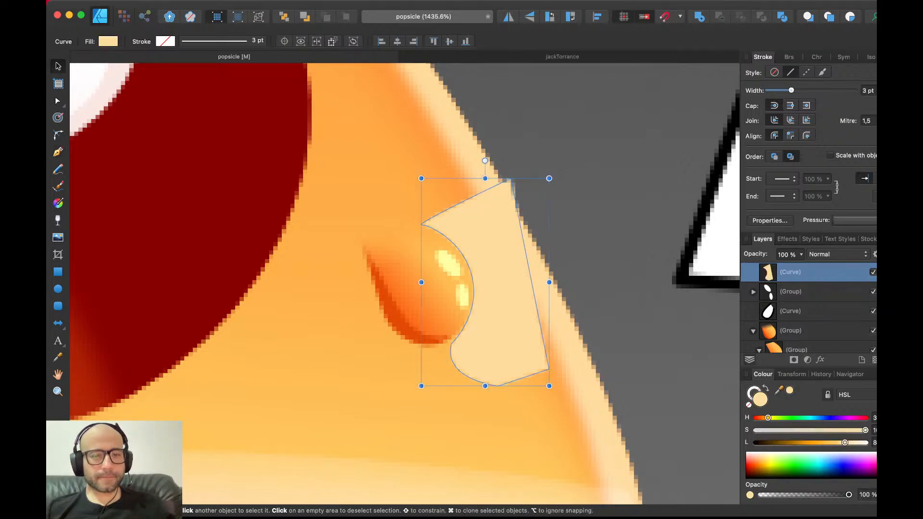
- Nest the cream shape inside the drop's inner curve and nudge it left to form a thin rim light
{"action": "key", "text": "super+x"}
{"action": "left_click", "coordinate": [791, 311]}
{"action": "left_click", "coordinate": [797, 330]}
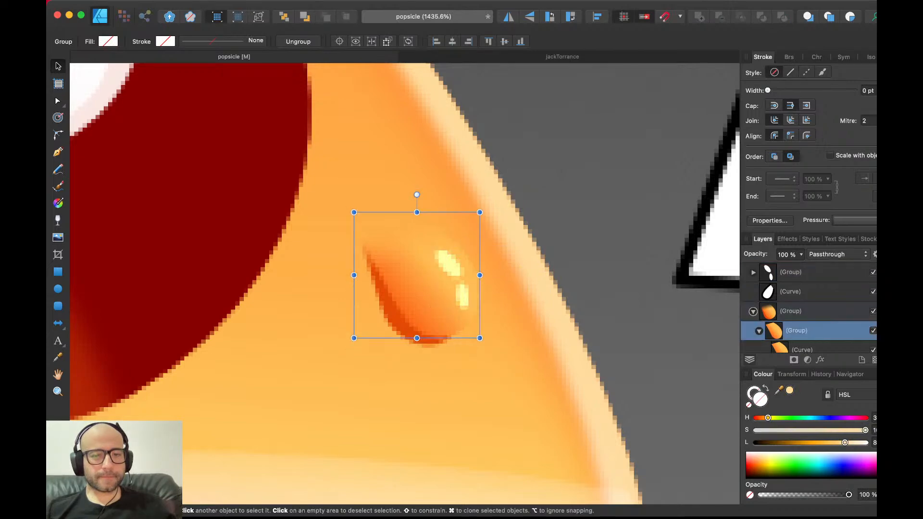
{"action": "left_click", "coordinate": [802, 349]}
{"action": "key", "text": "super+alt+v"}
{"action": "key", "text": "Left"}
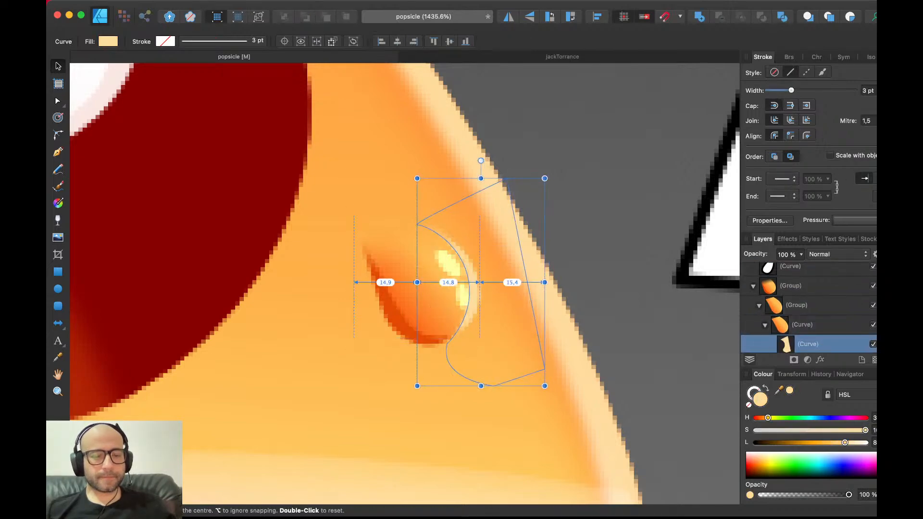
{"action": "key", "text": "super+d"}
{"action": "scroll", "coordinate": [411, 289], "scroll_direction": "down", "scroll_amount": 10}
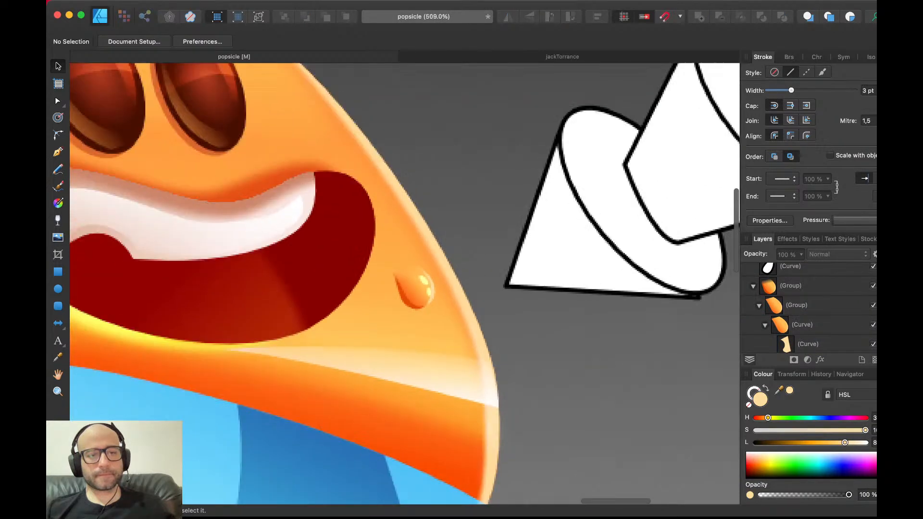
- Set the opacity of the drop's dark orange shadow shape to 70%
{"action": "scroll", "coordinate": [411, 290], "scroll_direction": "up", "scroll_amount": 6}
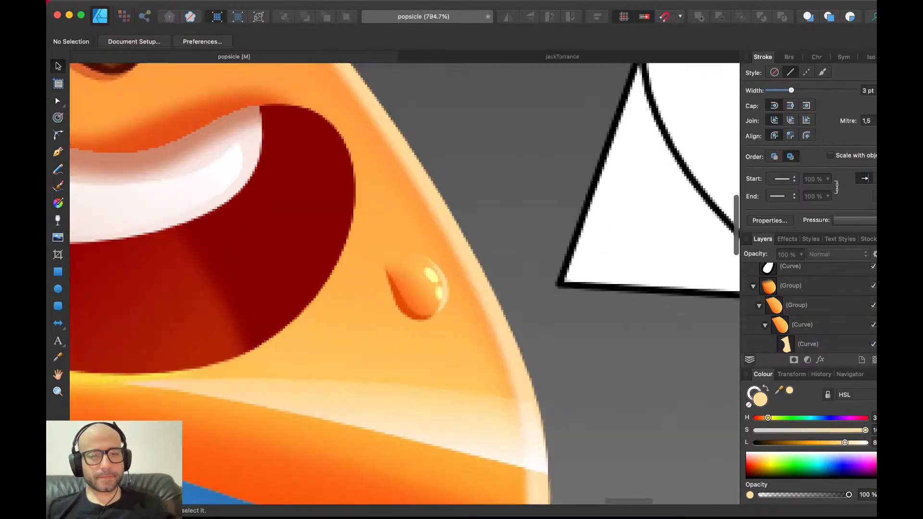
{"action": "left_click", "coordinate": [411, 289]}
{"action": "double_click", "coordinate": [409, 299]}
{"action": "key", "text": "5"}
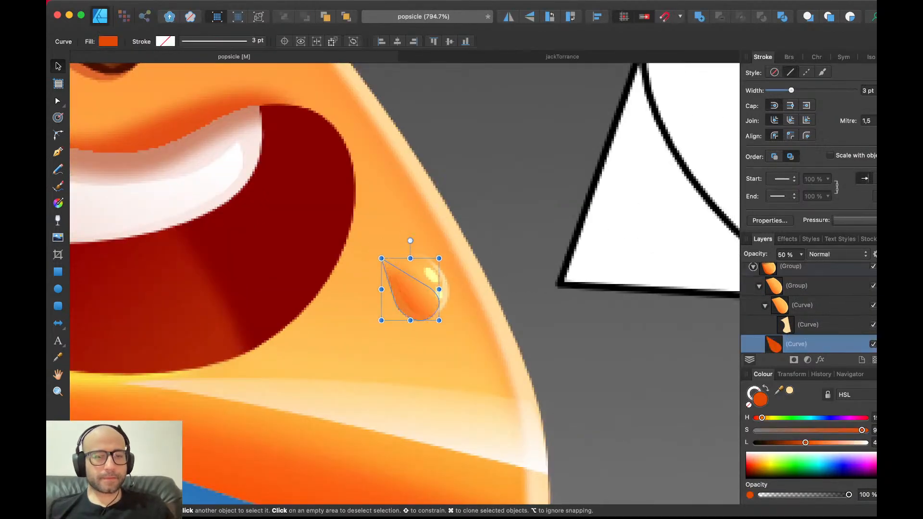
{"action": "key", "text": "7"}
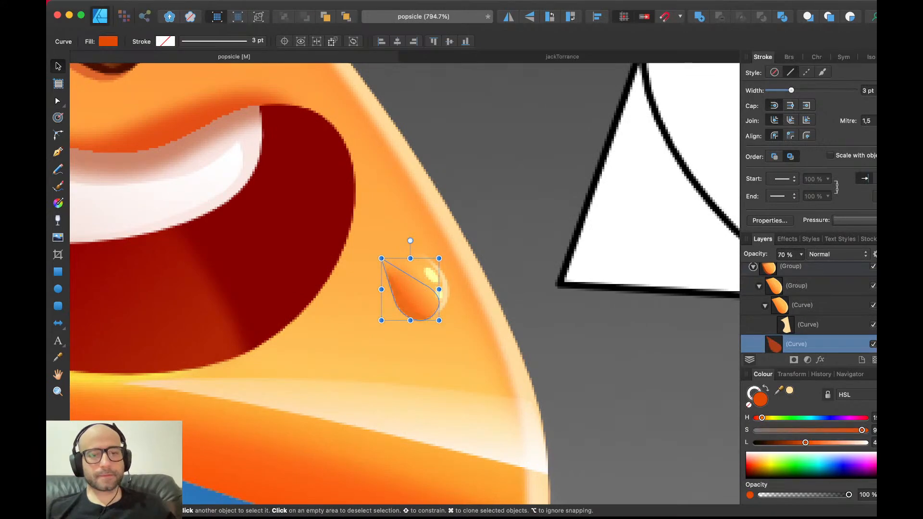
{"action": "key", "text": "super+d"}
{"action": "scroll", "coordinate": [397, 309], "scroll_direction": "down", "scroll_amount": 4}
- Delete the dark orange shadow shape from the drop's group
{"action": "double_click", "coordinate": [405, 304]}
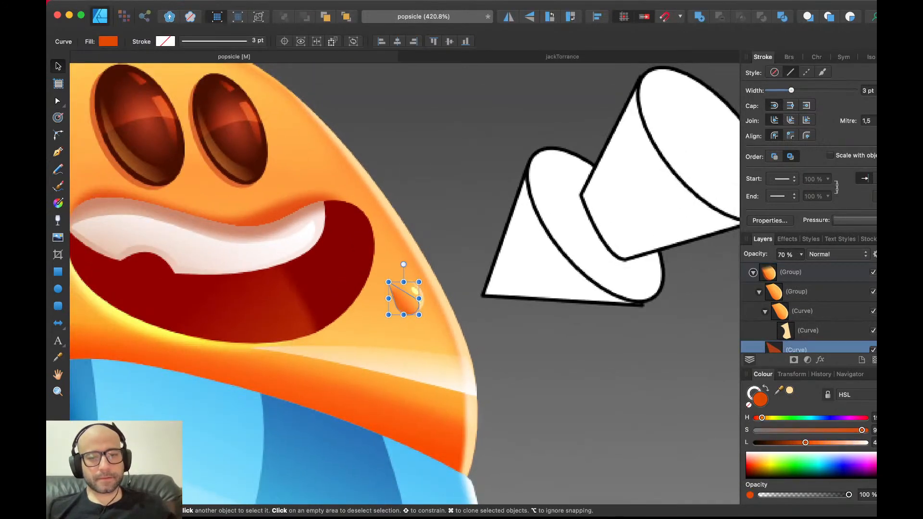
{"action": "key", "text": "Delete"}
{"action": "key", "text": "super+d"}
{"action": "scroll", "coordinate": [397, 309], "scroll_direction": "down", "scroll_amount": 5}
{"action": "scroll", "coordinate": [397, 309], "scroll_direction": "up", "scroll_amount": 4}
- Group the highlight ellipses together with the drop's group
{"action": "left_click", "coordinate": [410, 297]}
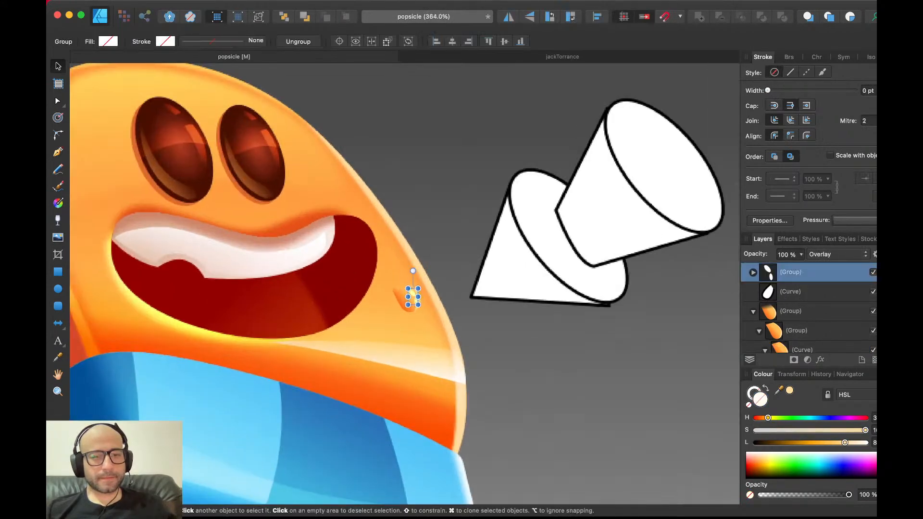
{"action": "scroll", "coordinate": [414, 302], "scroll_direction": "up", "scroll_amount": 4}
{"action": "left_click", "coordinate": [399, 304], "text": "shift"}
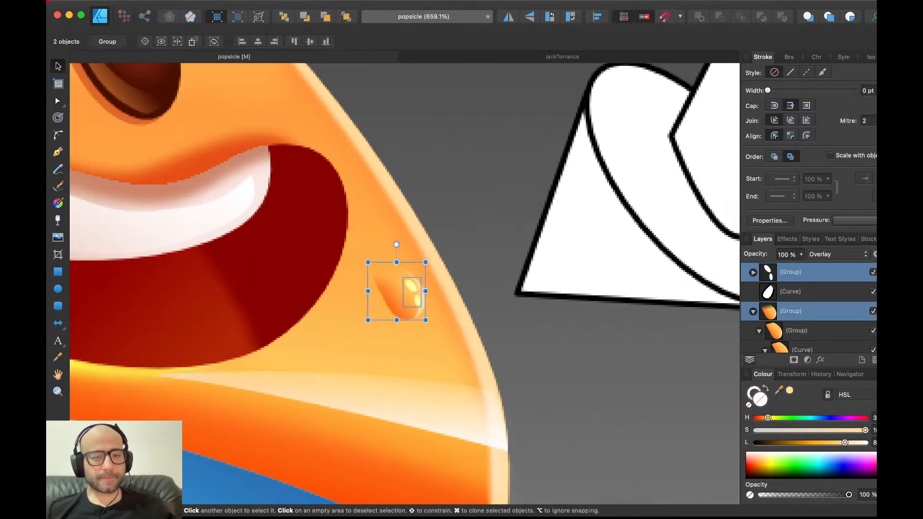
{"action": "key", "text": "super+g"}
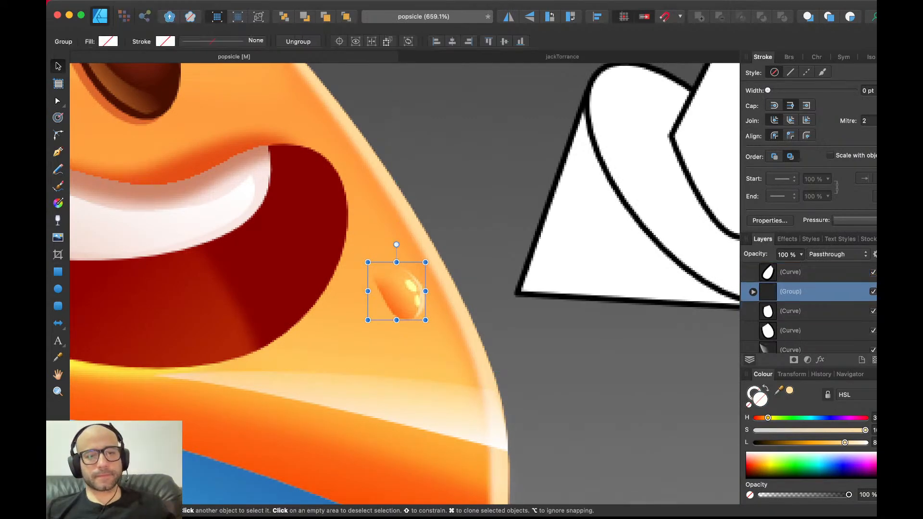
{"action": "scroll", "coordinate": [399, 293], "scroll_direction": "down", "scroll_amount": 4}
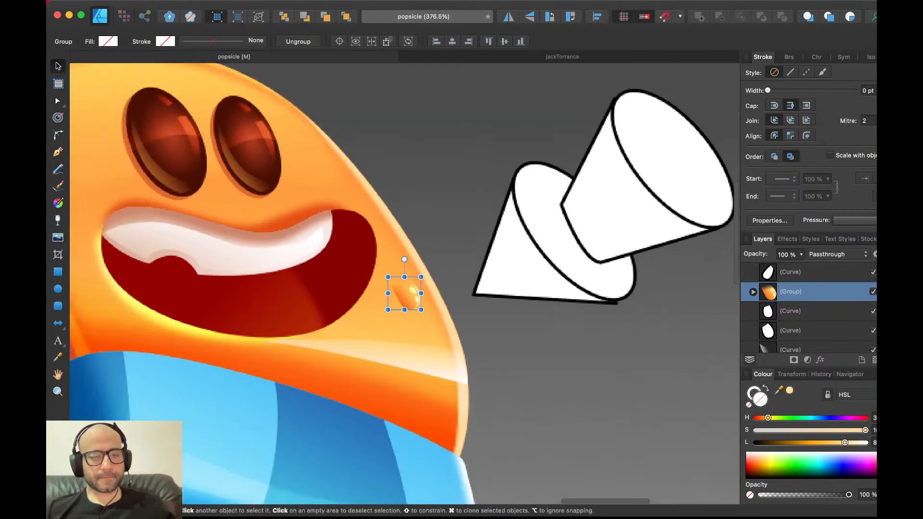
- Duplicate the cheek drop's group and place the copy on the face beside the left eye
{"action": "key", "text": "super+j"}
{"action": "left_click_drag", "start_coordinate": [405, 294], "coordinate": [115, 176]}
{"action": "scroll", "coordinate": [114, 176], "scroll_direction": "left", "scroll_amount": 5}
{"action": "scroll", "coordinate": [115, 176], "scroll_direction": "up", "scroll_amount": 2}
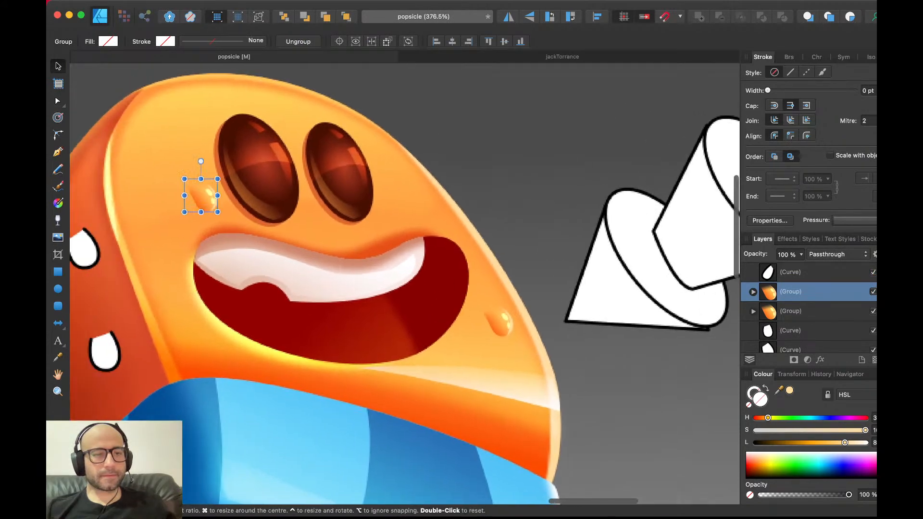
{"action": "left_click_drag", "start_coordinate": [202, 197], "coordinate": [177, 186]}
{"action": "scroll", "coordinate": [176, 186], "scroll_direction": "up", "scroll_amount": 3}
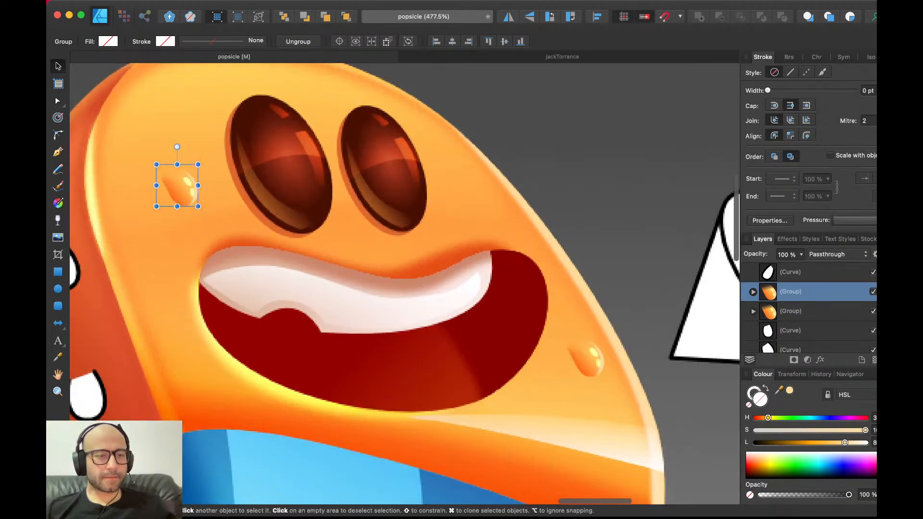
- Reshape the copied drop's base curve by moving its left side node outward and its upper-left end node up
{"action": "scroll", "coordinate": [169, 186], "scroll_direction": "up", "scroll_amount": 6}
{"action": "double_click", "coordinate": [179, 191]}
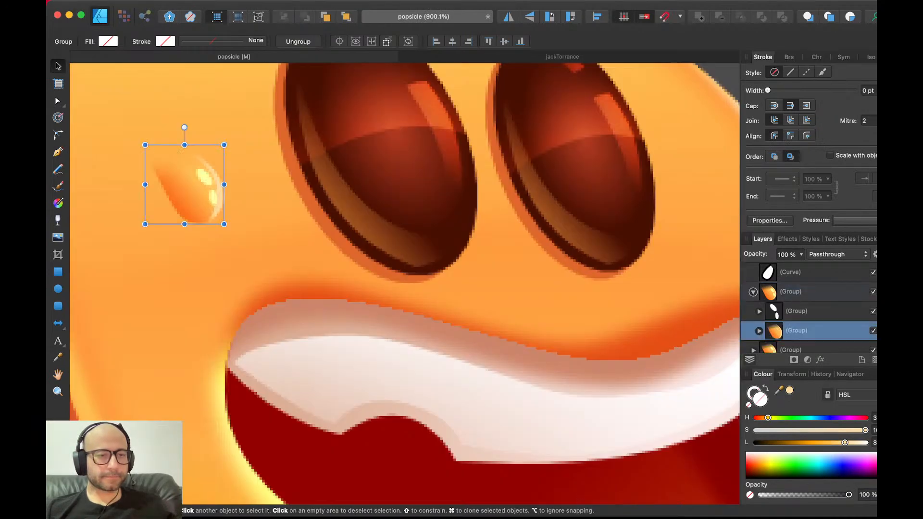
{"action": "key", "text": "a"}
{"action": "left_click", "coordinate": [185, 195]}
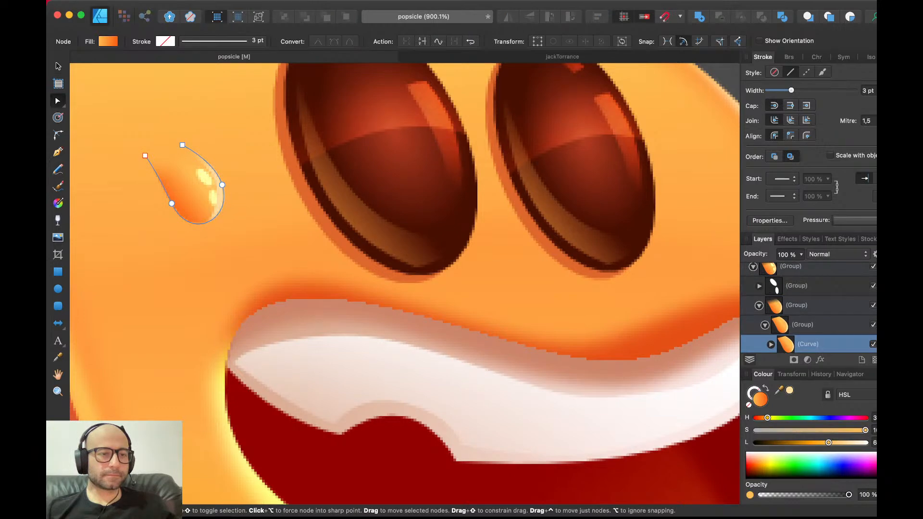
{"action": "left_click_drag", "start_coordinate": [172, 203], "coordinate": [164, 203]}
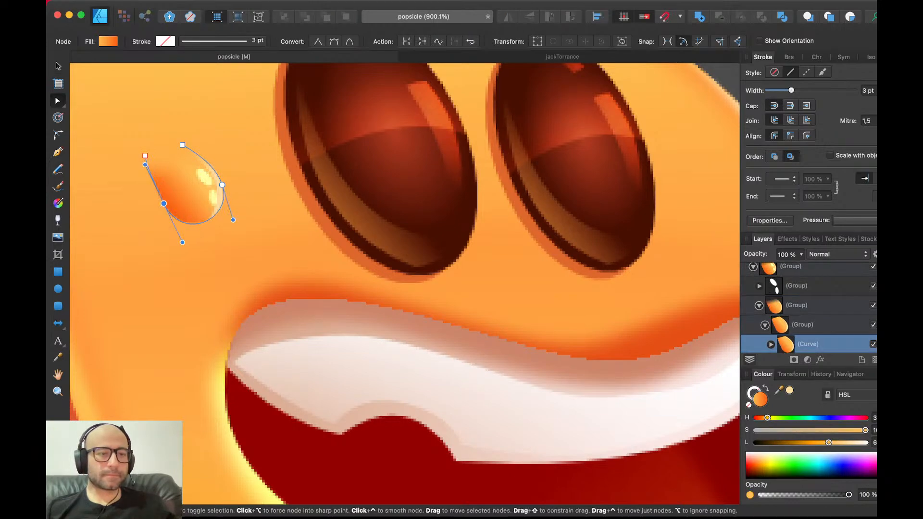
{"action": "left_click_drag", "start_coordinate": [145, 156], "coordinate": [149, 145]}
{"action": "key", "text": "v"}
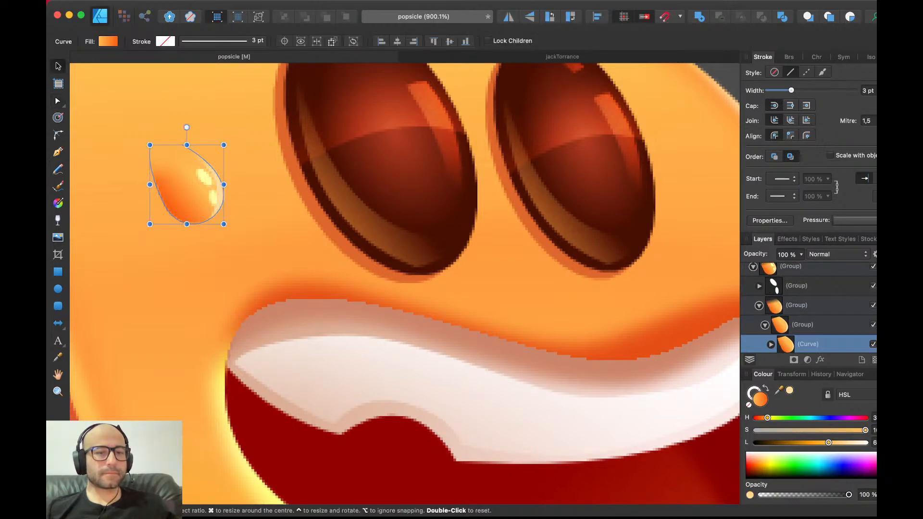
- Rotate the whole drop group beside the left eye slightly clockwise
{"action": "key", "text": "super+d"}
{"action": "scroll", "coordinate": [147, 147], "scroll_direction": "down", "scroll_amount": 5}
{"action": "scroll", "coordinate": [153, 153], "scroll_direction": "down", "scroll_amount": 2}
{"action": "left_click", "coordinate": [166, 165]}
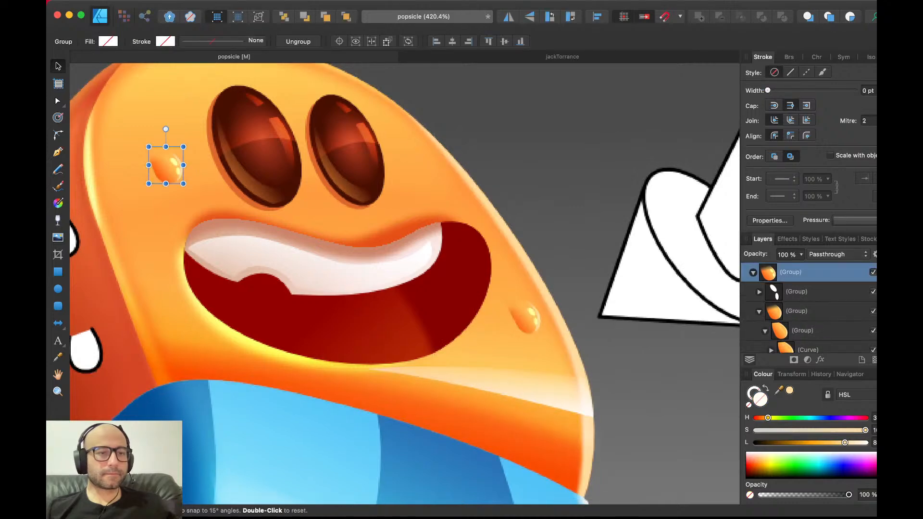
{"action": "left_click_drag", "start_coordinate": [166, 129], "coordinate": [172, 128]}
{"action": "key", "text": "super+d"}
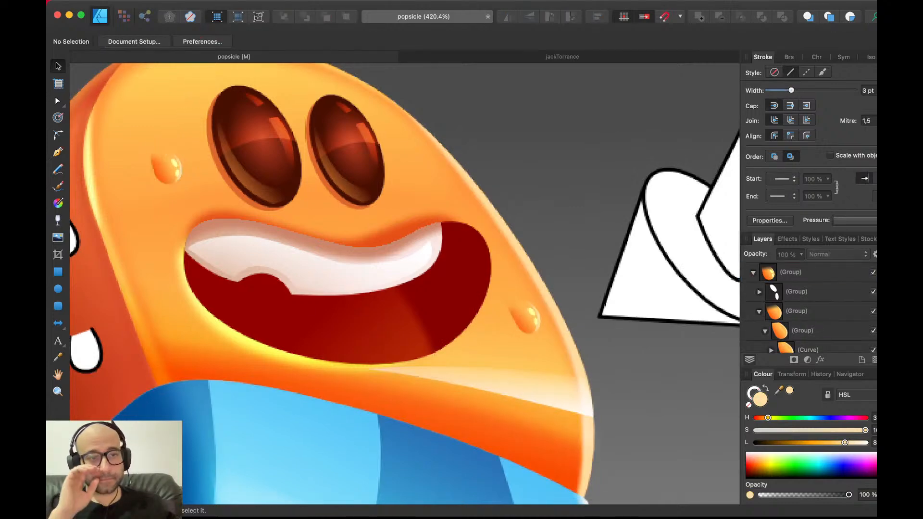
- Duplicate the drop beside the left eye, mirror it horizontally, and fit it over the upper white placeholder on the popsicle's dark side by moving and rotating it
{"action": "scroll", "coordinate": [171, 128], "scroll_direction": "down", "scroll_amount": 7}
{"action": "scroll", "coordinate": [172, 129], "scroll_direction": "up", "scroll_amount": 4}
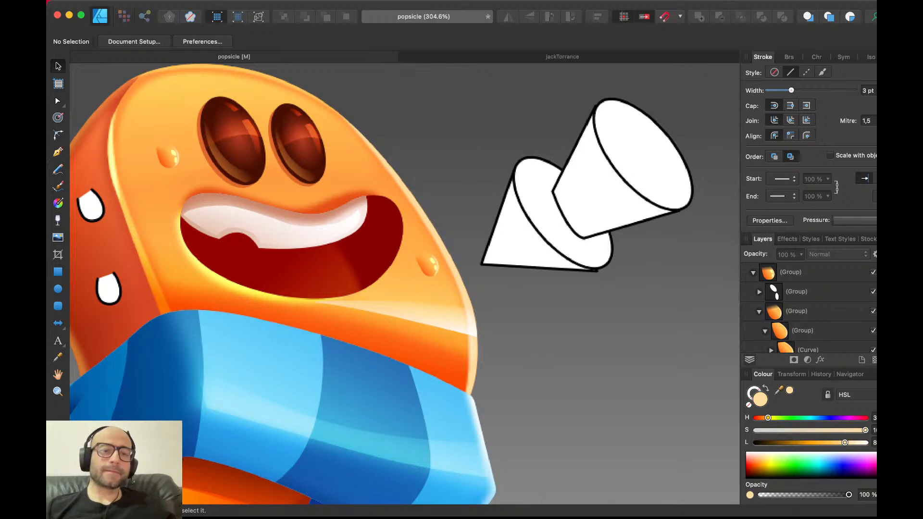
{"action": "scroll", "coordinate": [404, 283], "scroll_direction": "left", "scroll_amount": 5}
{"action": "scroll", "coordinate": [404, 283], "scroll_direction": "down", "scroll_amount": 3}
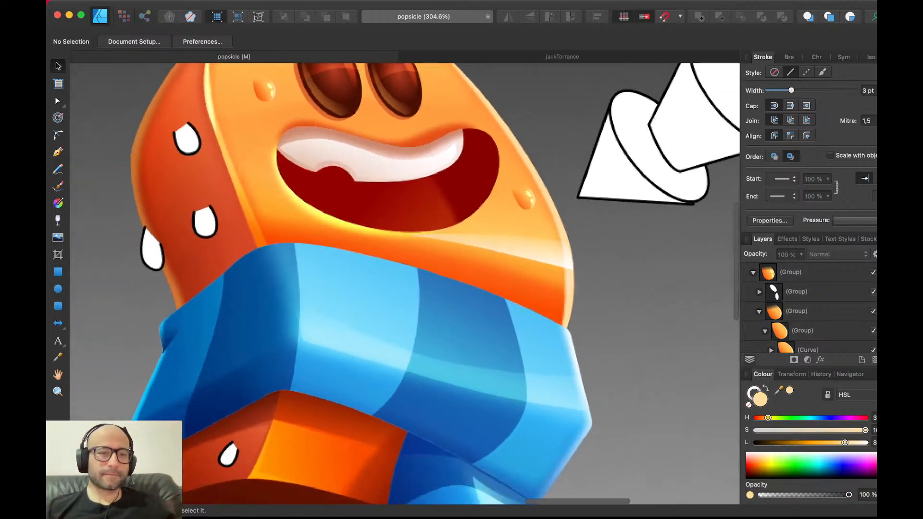
{"action": "scroll", "coordinate": [404, 284], "scroll_direction": "up", "scroll_amount": 1}
{"action": "left_click", "coordinate": [290, 114]}
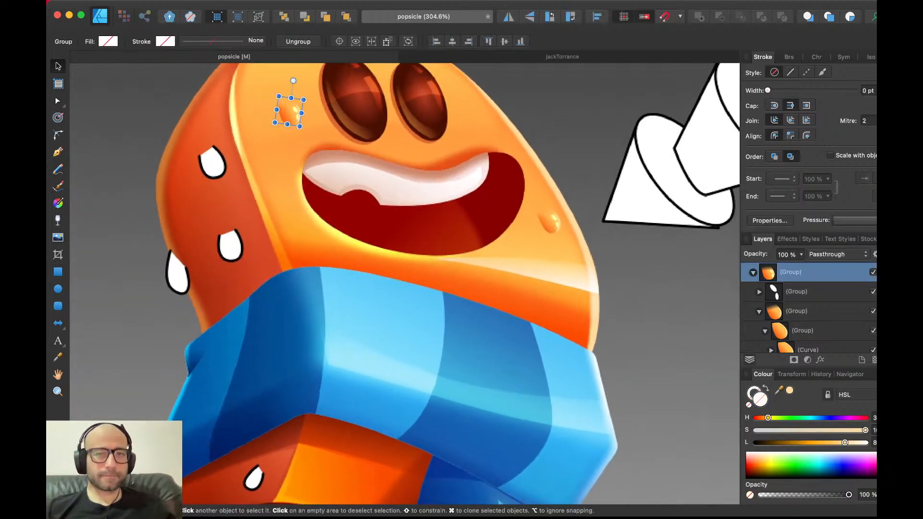
{"action": "key", "text": "super+j"}
{"action": "left_click", "coordinate": [509, 17]}
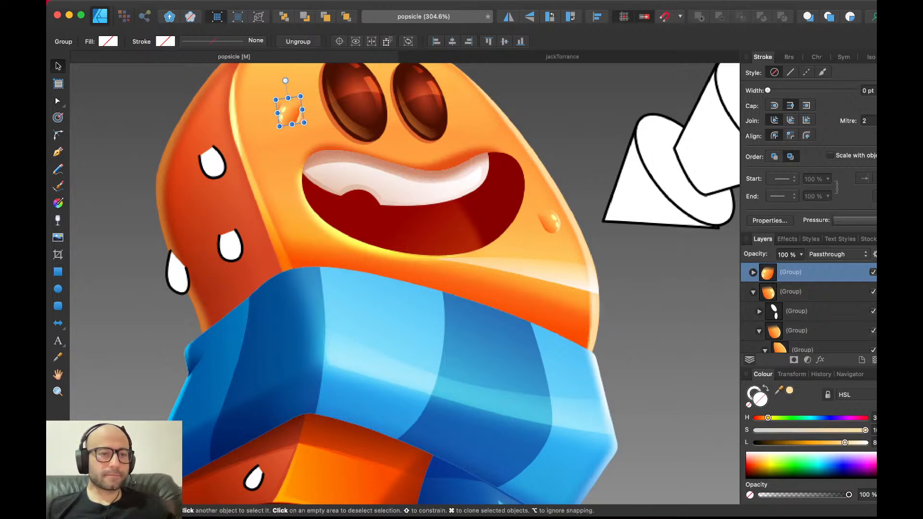
{"action": "left_click_drag", "start_coordinate": [290, 114], "coordinate": [235, 176]}
{"action": "scroll", "coordinate": [212, 158], "scroll_direction": "up", "scroll_amount": 3}
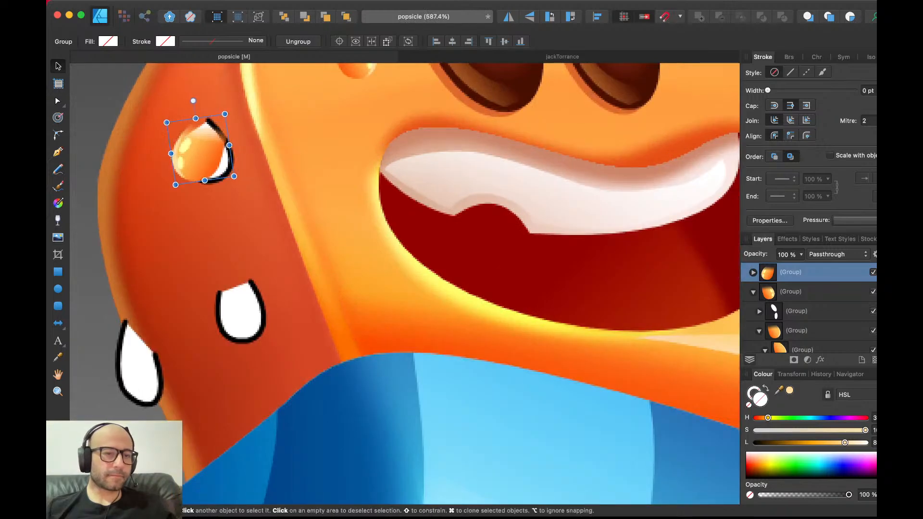
{"action": "left_click_drag", "start_coordinate": [193, 101], "coordinate": [165, 115]}
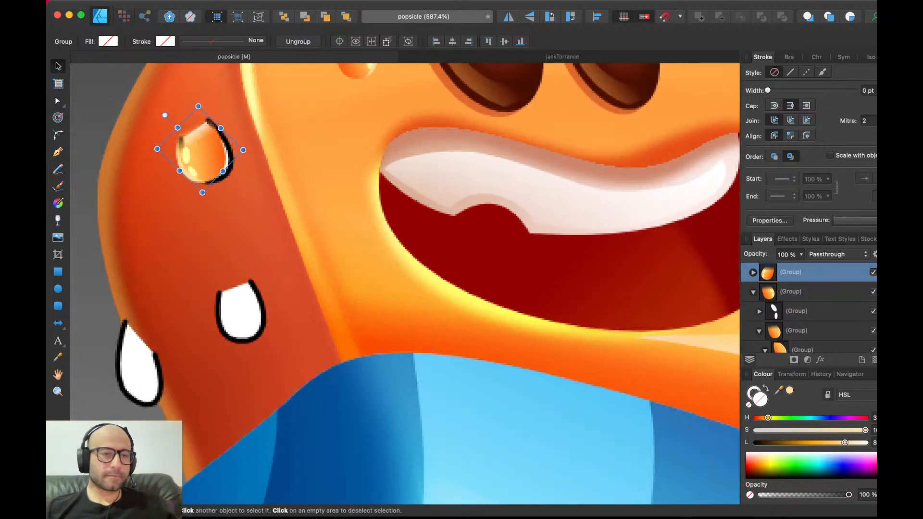
- Remove the outlined white placeholder at the mirrored drop while keeping the shaded drop group
{"action": "key", "text": "Delete"}
{"action": "left_click", "coordinate": [206, 154]}
{"action": "key", "text": "Delete"}
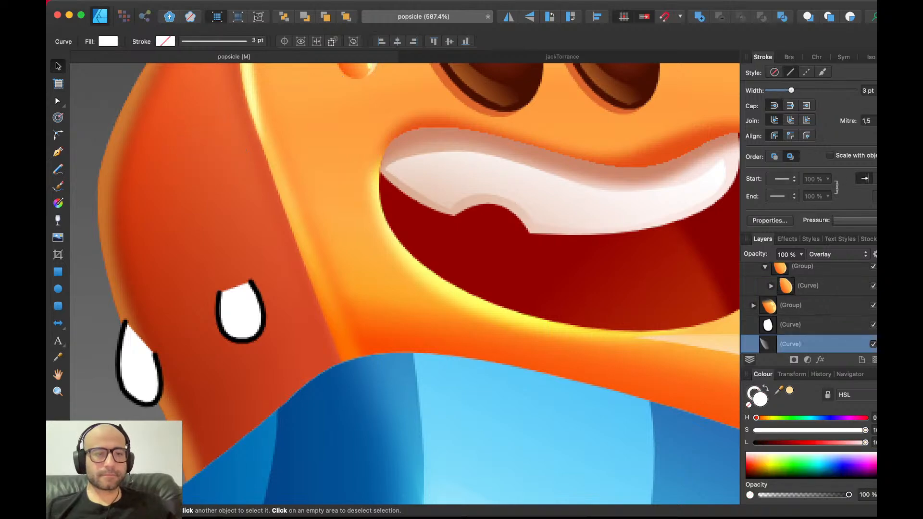
{"action": "key", "text": "super+z"}
- Recolour the linear gradient of the side drop's nested base curve in darker red-orange shades
{"action": "double_click", "coordinate": [206, 154]}
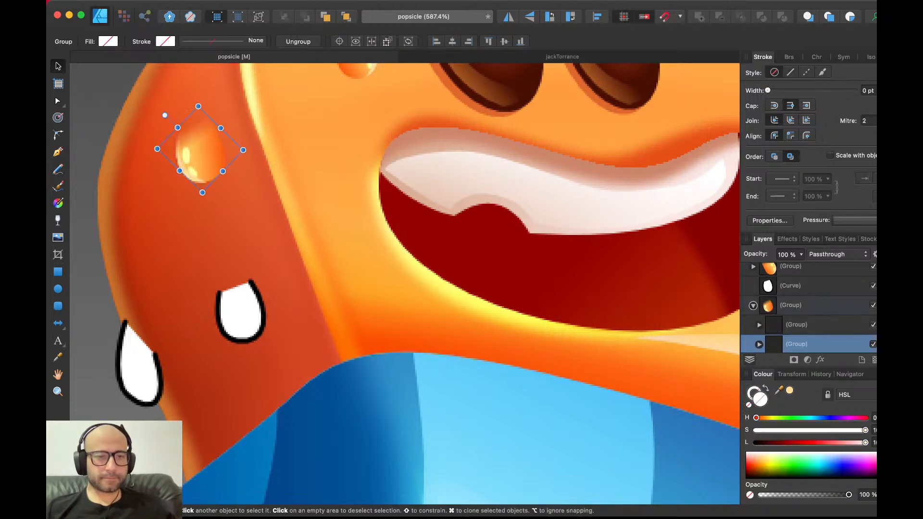
{"action": "double_click", "coordinate": [206, 154]}
{"action": "double_click", "coordinate": [206, 154]}
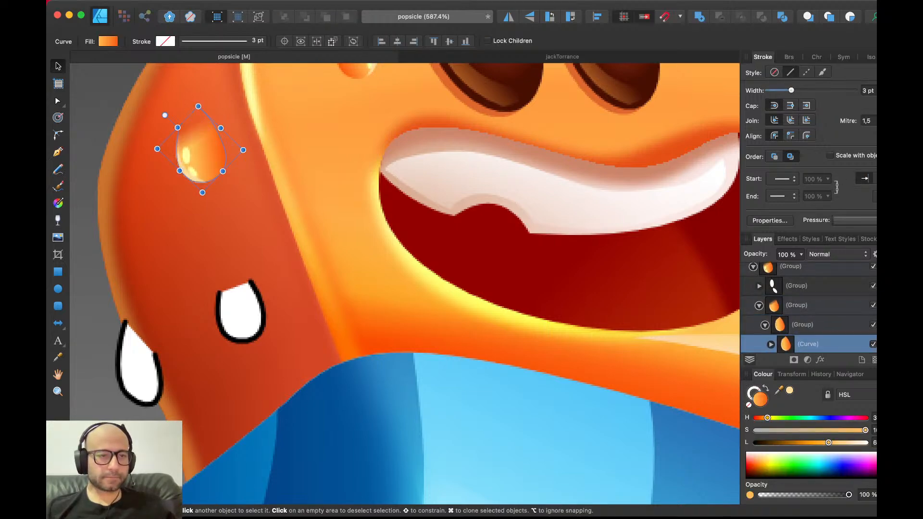
{"action": "key", "text": "g"}
{"action": "left_click", "coordinate": [192, 149]}
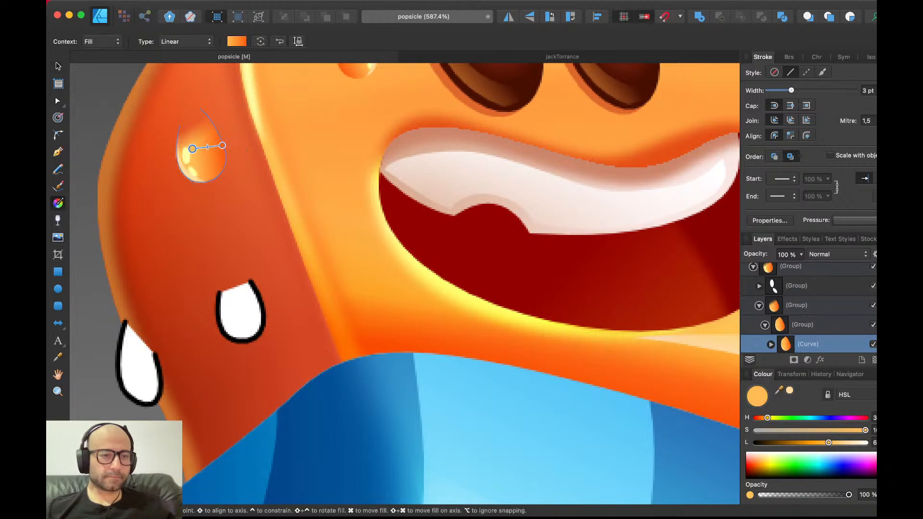
{"action": "left_click_drag", "start_coordinate": [192, 149], "coordinate": [215, 214]}
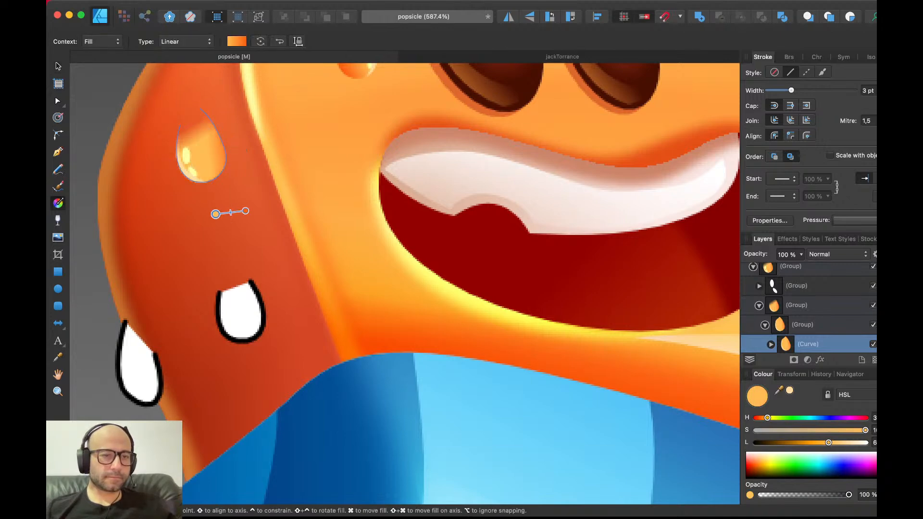
{"action": "key", "text": "super+z"}
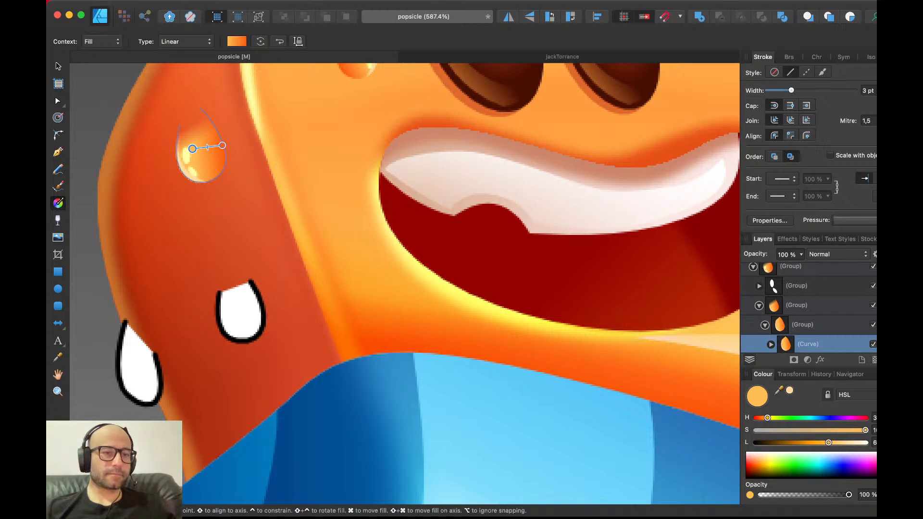
{"action": "key", "text": "super+z"}
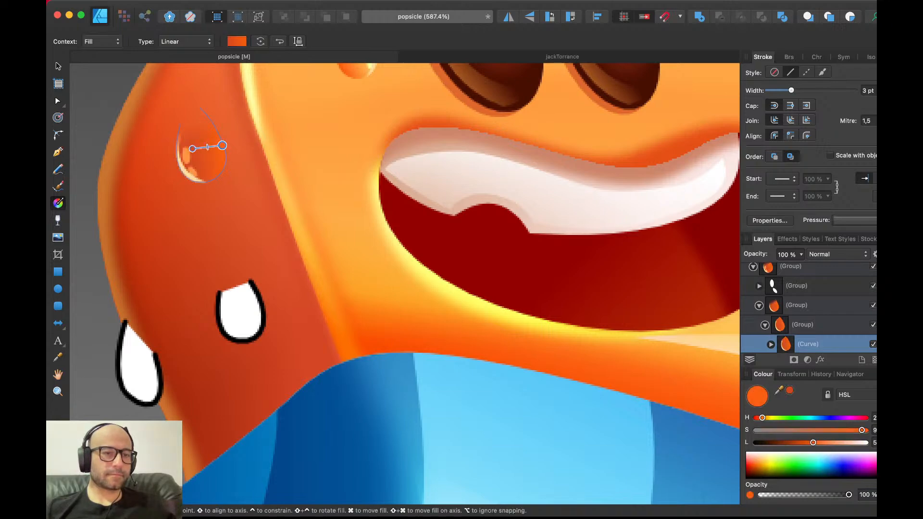
- Pull the right end of the side drop's gradient slightly inward and up, and deselect the drop
{"action": "left_click_drag", "start_coordinate": [222, 145], "coordinate": [216, 142]}
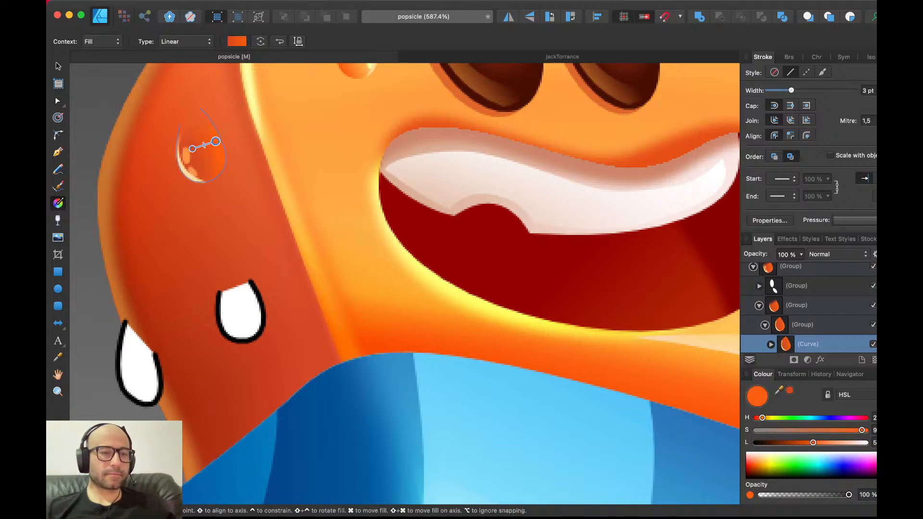
{"action": "key", "text": "v"}
{"action": "key", "text": "super+d"}
{"action": "scroll", "coordinate": [214, 140], "scroll_direction": "down", "scroll_amount": 5}
{"action": "scroll", "coordinate": [215, 140], "scroll_direction": "up", "scroll_amount": 5}
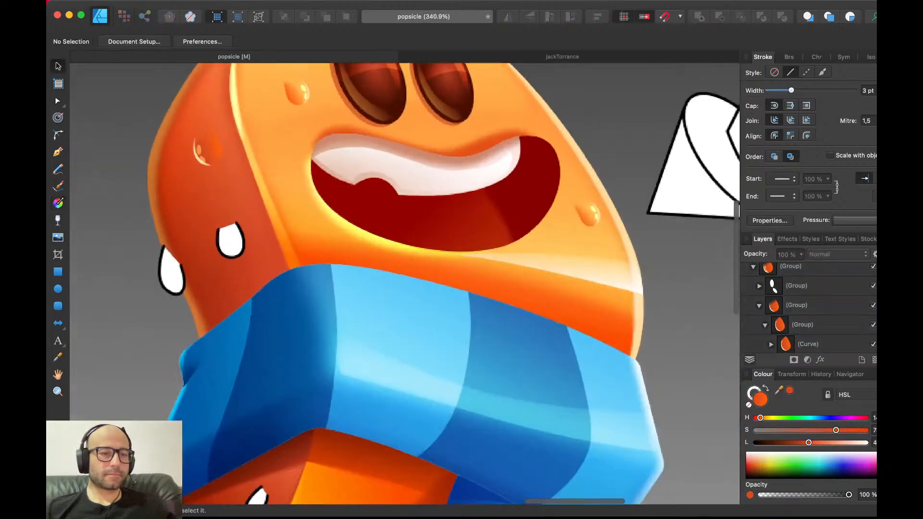
- Recolour the side drop's nested cream rim-light shape with a sampled muted brownish orange
{"action": "double_click", "coordinate": [216, 144]}
{"action": "scroll", "coordinate": [188, 172], "scroll_direction": "up", "scroll_amount": 3}
{"action": "double_click", "coordinate": [190, 171]}
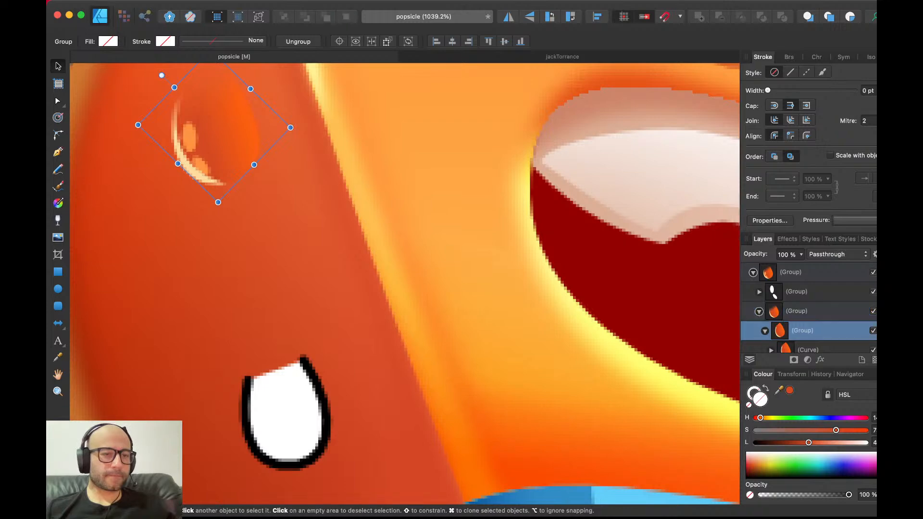
{"action": "double_click", "coordinate": [190, 171]}
{"action": "double_click", "coordinate": [189, 172]}
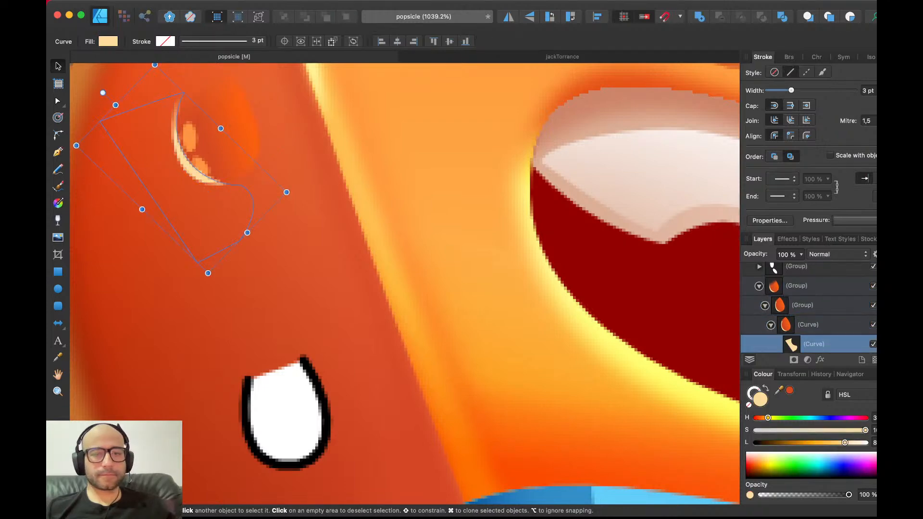
{"action": "scroll", "coordinate": [190, 171], "scroll_direction": "left", "scroll_amount": 4}
{"action": "left_click_drag", "start_coordinate": [780, 391], "coordinate": [310, 202]}
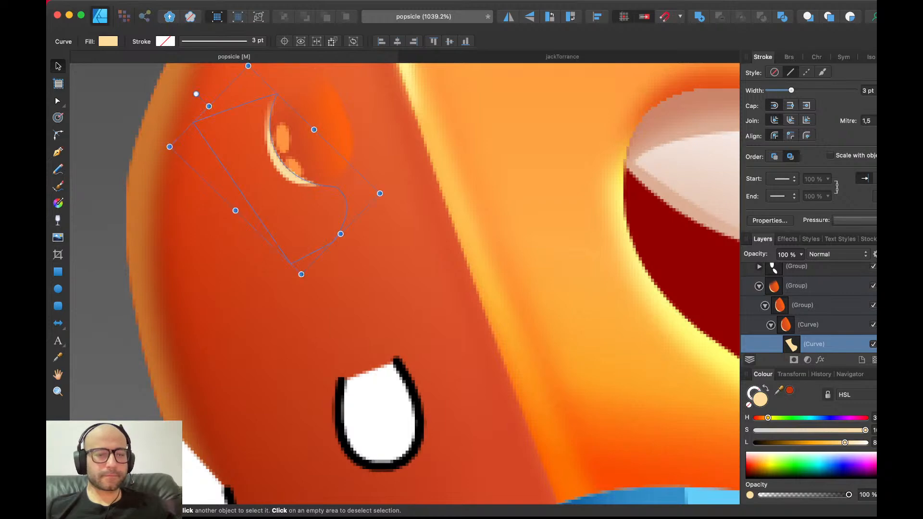
{"action": "left_click_drag", "start_coordinate": [779, 390], "coordinate": [308, 139]}
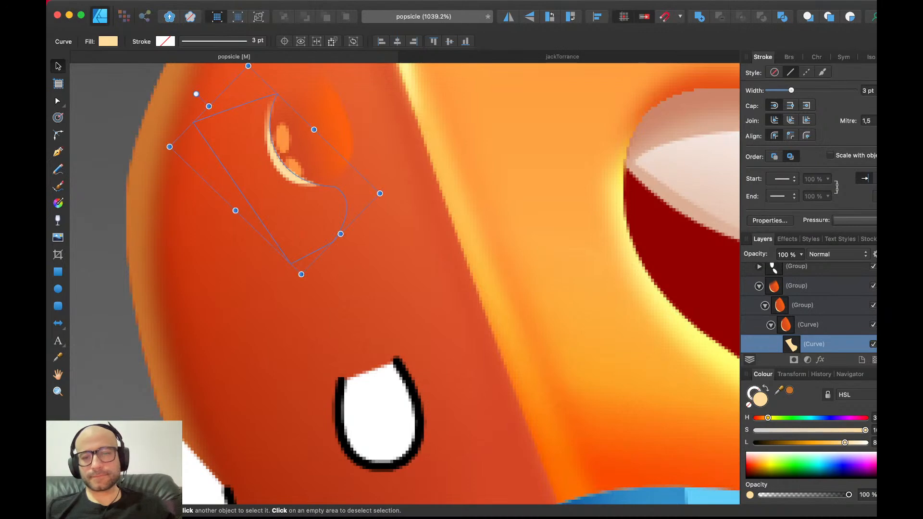
{"action": "left_click", "coordinate": [790, 390]}
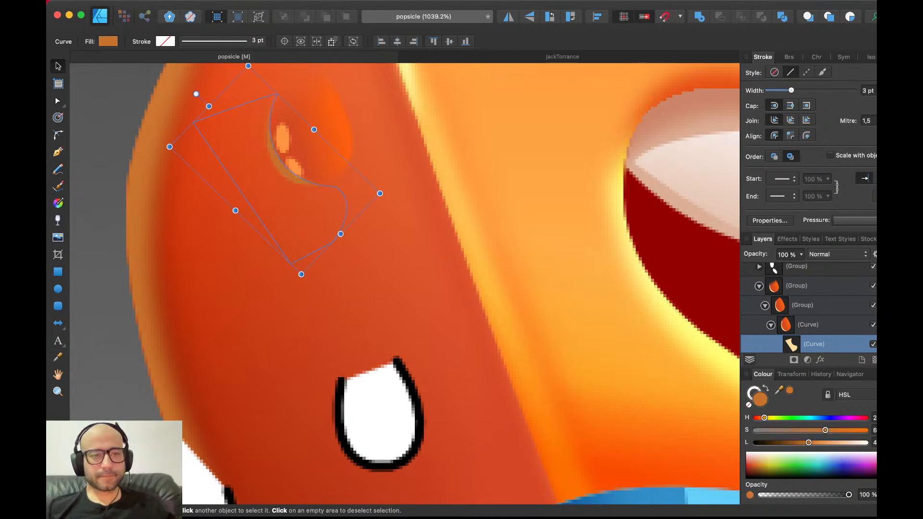
{"action": "left_click", "coordinate": [283, 139]}
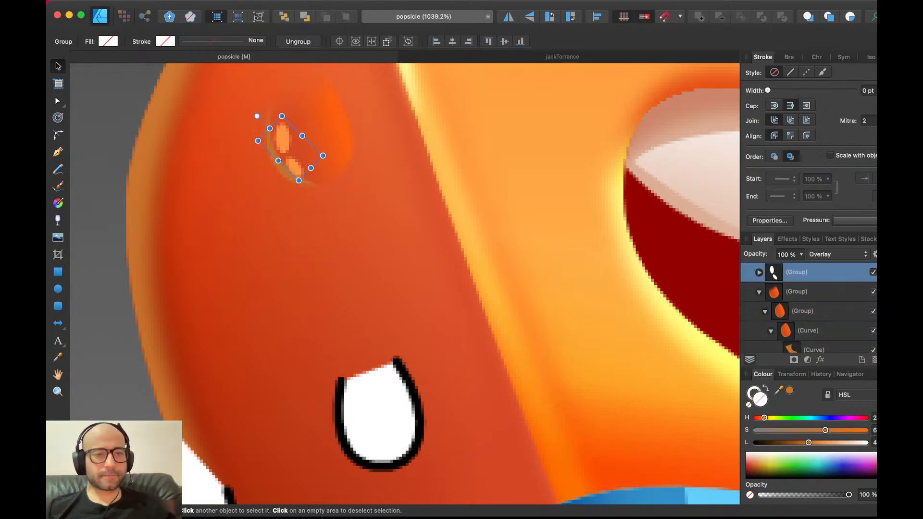
{"action": "left_click", "coordinate": [330, 140]}
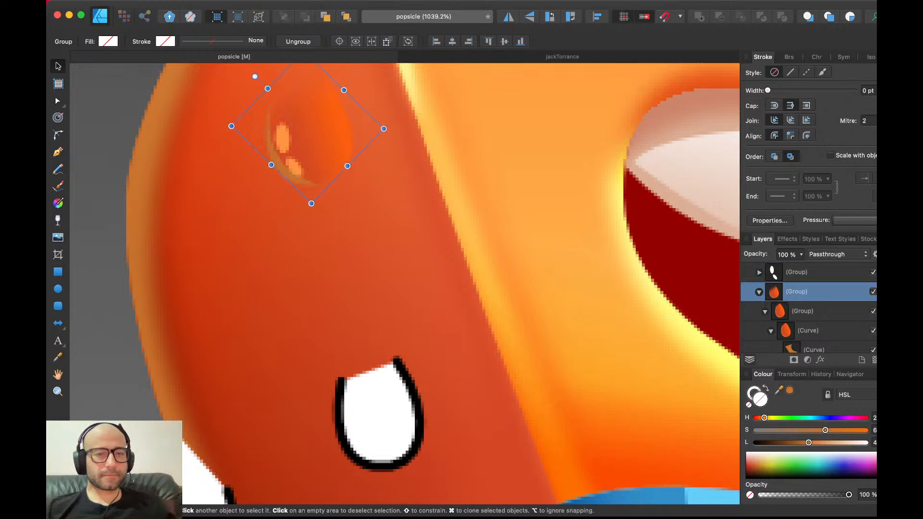
{"action": "double_click", "coordinate": [329, 139]}
{"action": "double_click", "coordinate": [329, 139]}
{"action": "double_click", "coordinate": [284, 172]}
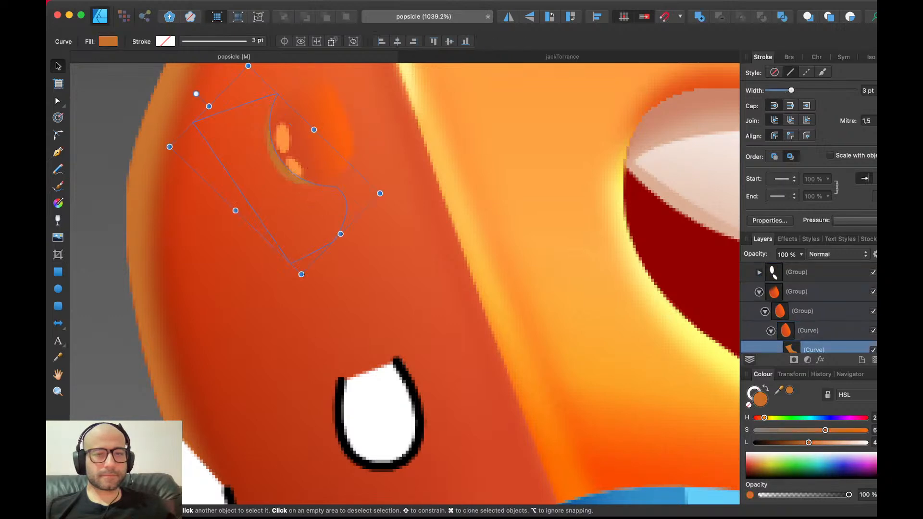
- Mirror the side drop's highlight ellipses horizontally, rotate them counterclockwise, and move them to the drop's upper right edge
{"action": "left_click", "coordinate": [284, 140]}
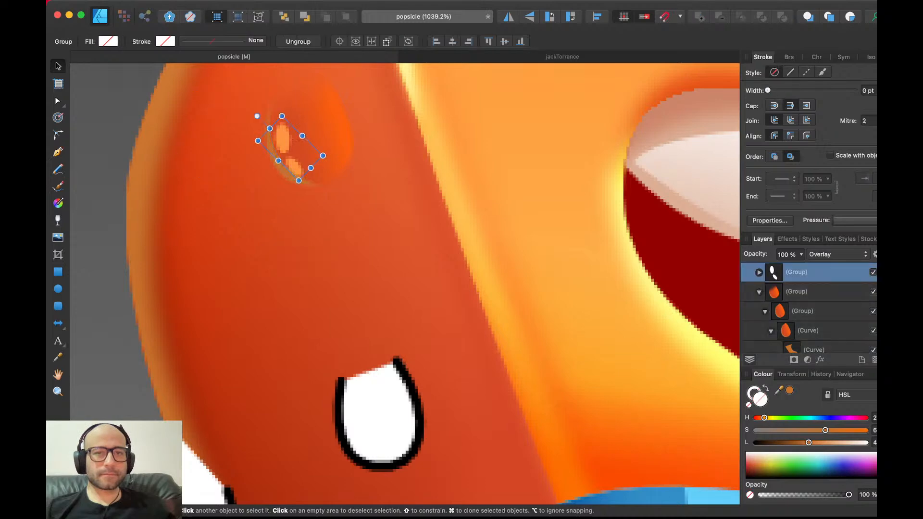
{"action": "left_click", "coordinate": [509, 17]}
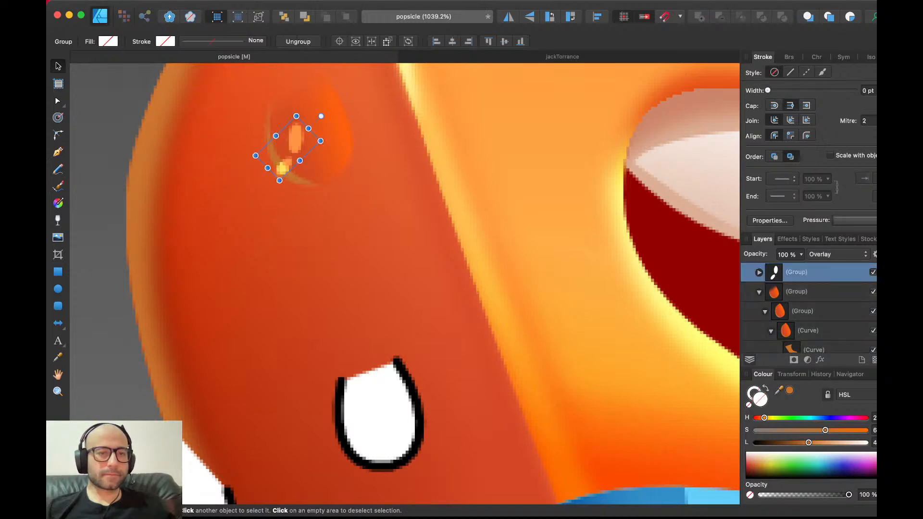
{"action": "left_click_drag", "start_coordinate": [321, 116], "coordinate": [285, 102]}
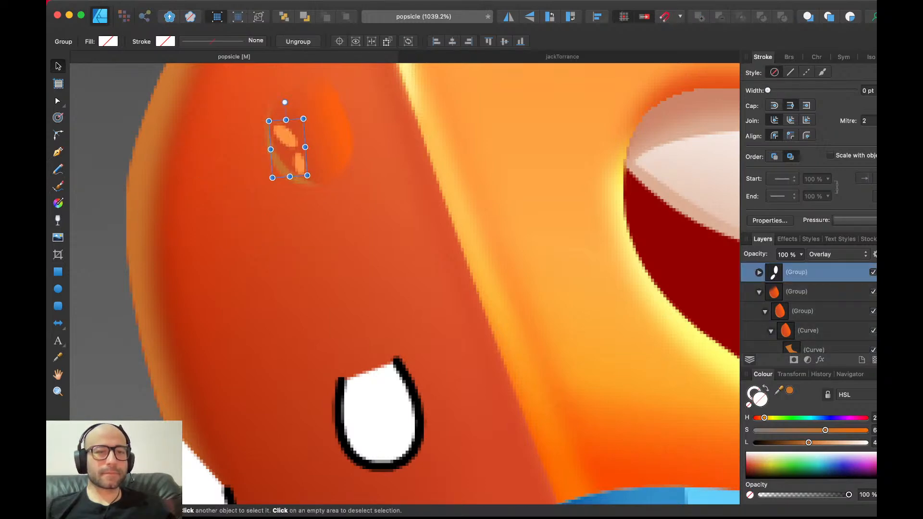
{"action": "left_click_drag", "start_coordinate": [288, 147], "coordinate": [329, 120]}
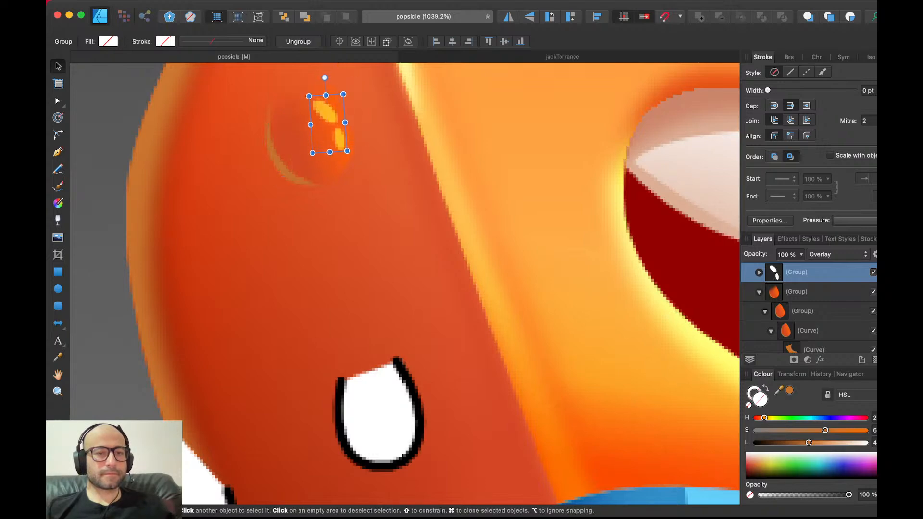
- Recolour the side drop's nested rim-light curve with a fully saturated, slightly lighter orange, and deselect the drop
{"action": "scroll", "coordinate": [328, 115], "scroll_direction": "down", "scroll_amount": 3}
{"action": "double_click", "coordinate": [326, 140]}
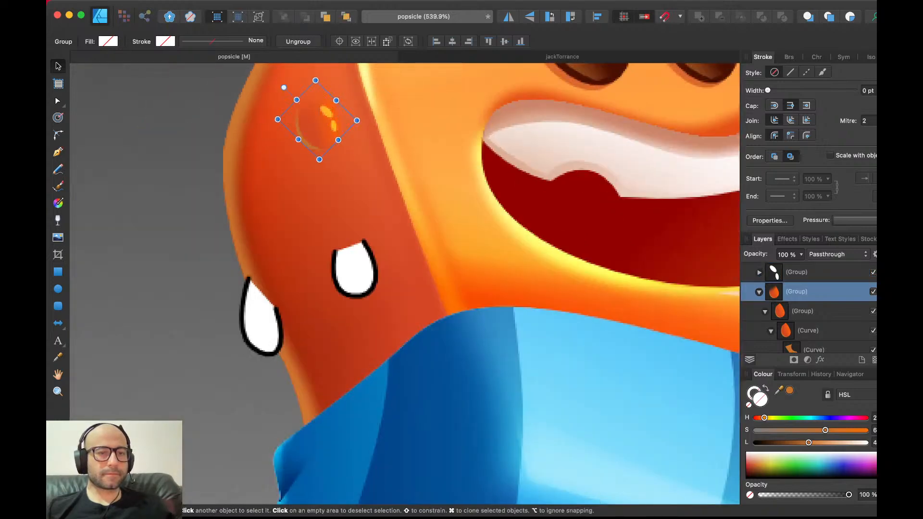
{"action": "scroll", "coordinate": [304, 138], "scroll_direction": "up", "scroll_amount": 3}
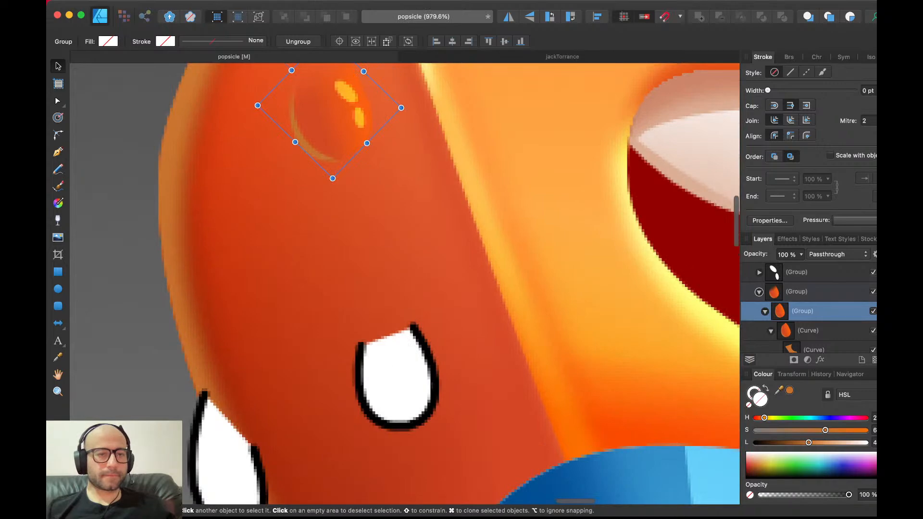
{"action": "double_click", "coordinate": [303, 140]}
{"action": "double_click", "coordinate": [303, 139]}
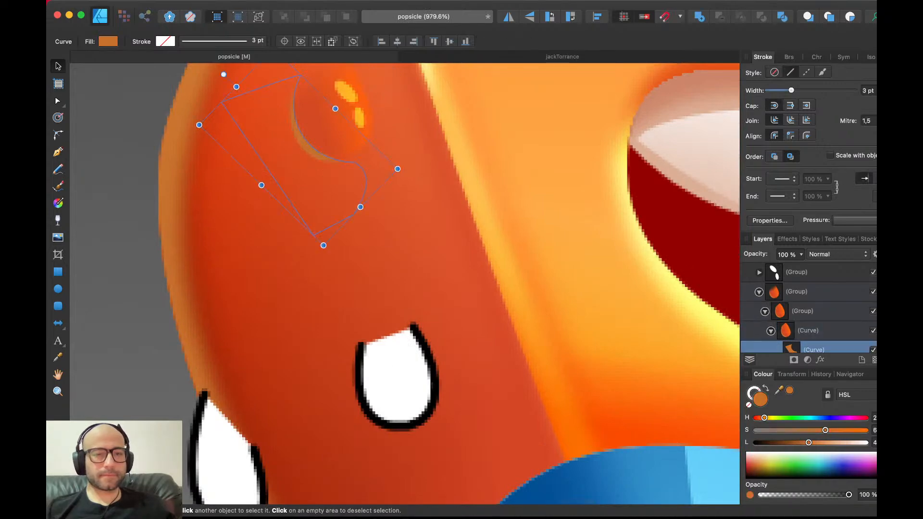
{"action": "left_click_drag", "start_coordinate": [825, 430], "coordinate": [865, 430]}
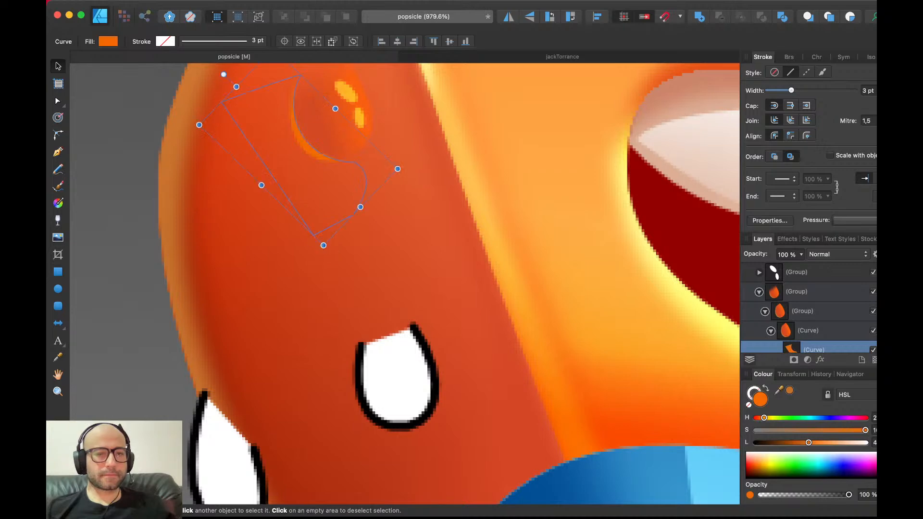
{"action": "left_click_drag", "start_coordinate": [809, 442], "coordinate": [813, 443]}
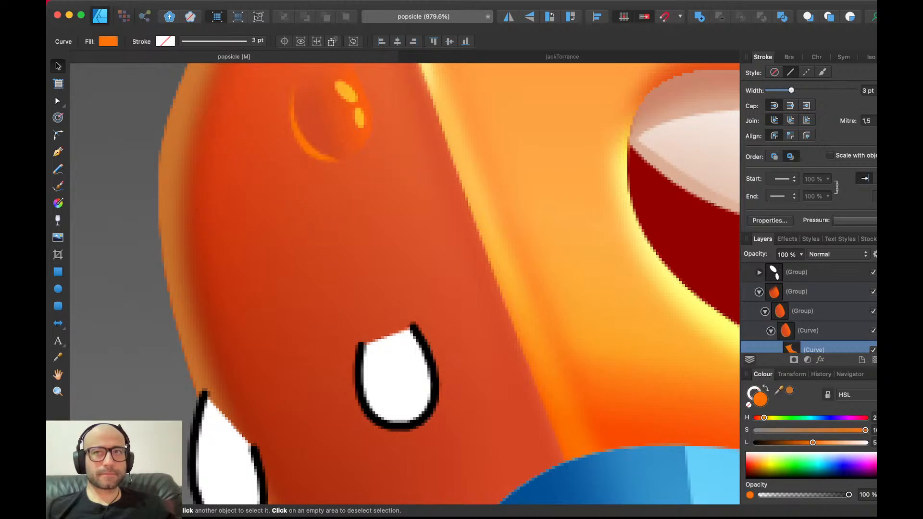
{"action": "scroll", "coordinate": [512, 231], "scroll_direction": "down", "scroll_amount": 5}
{"action": "scroll", "coordinate": [513, 231], "scroll_direction": "right", "scroll_amount": 2}
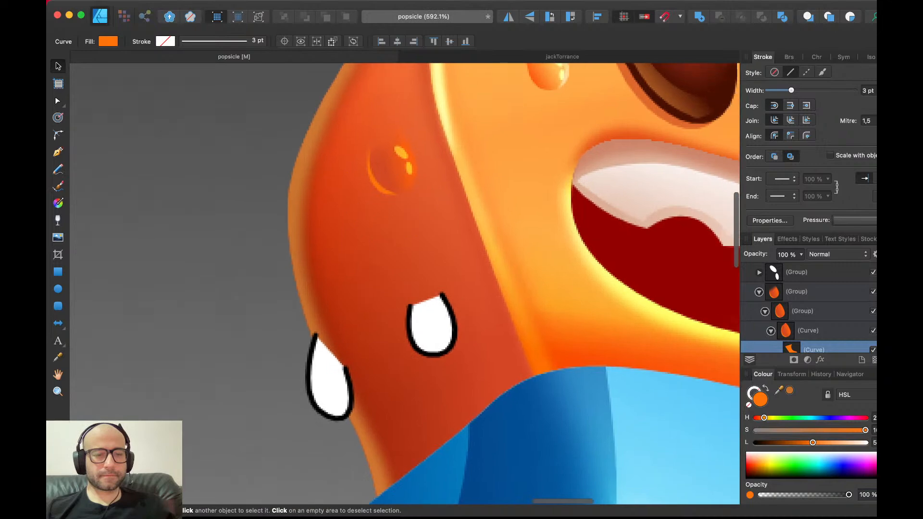
{"action": "key", "text": "Escape"}
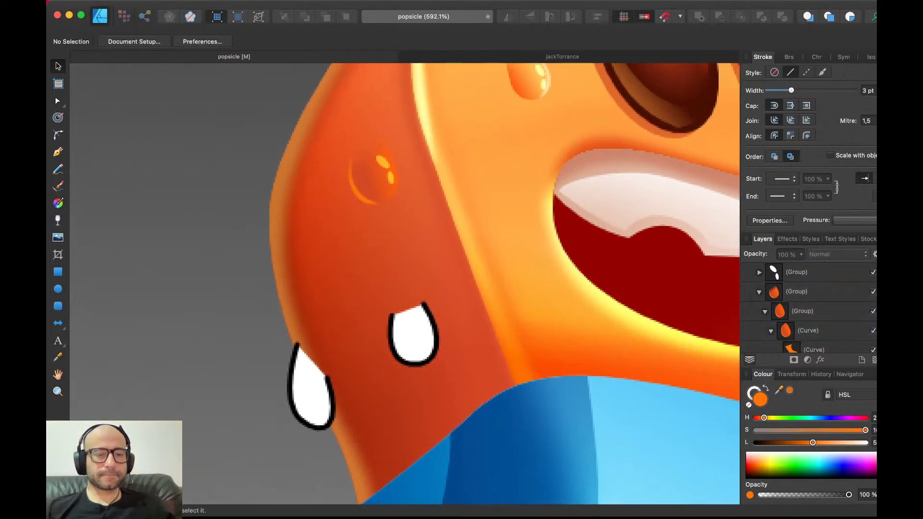
{"action": "left_click", "coordinate": [378, 179]}
{"action": "key", "text": "Escape"}
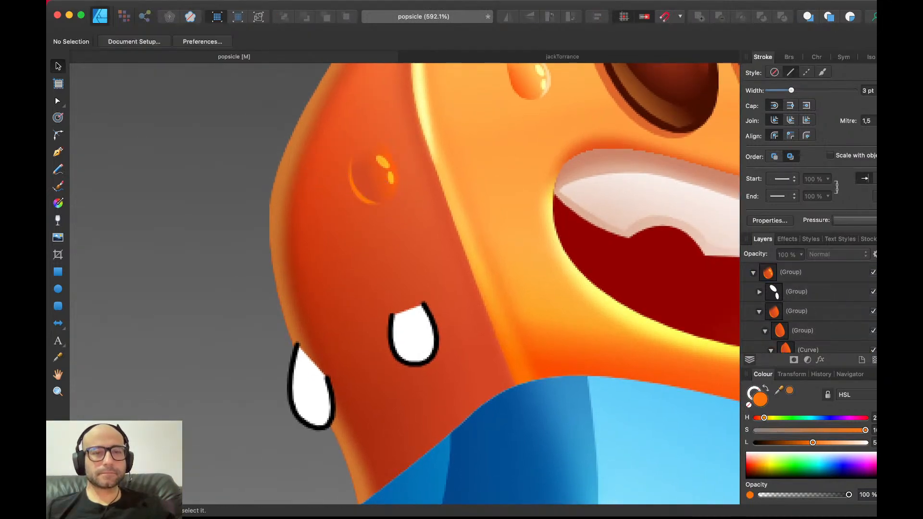
- Draw a rounded shadow curve with the Pen tool around the side drop's lower edge, extending slightly beyond its outline
{"action": "scroll", "coordinate": [231, 255], "scroll_direction": "up", "scroll_amount": 2}
{"action": "scroll", "coordinate": [380, 178], "scroll_direction": "up", "scroll_amount": 2}
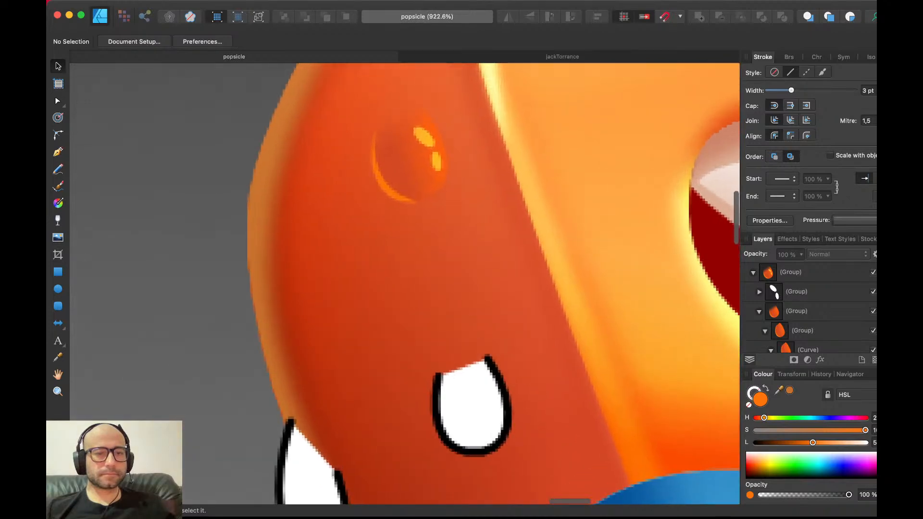
{"action": "key", "text": "p"}
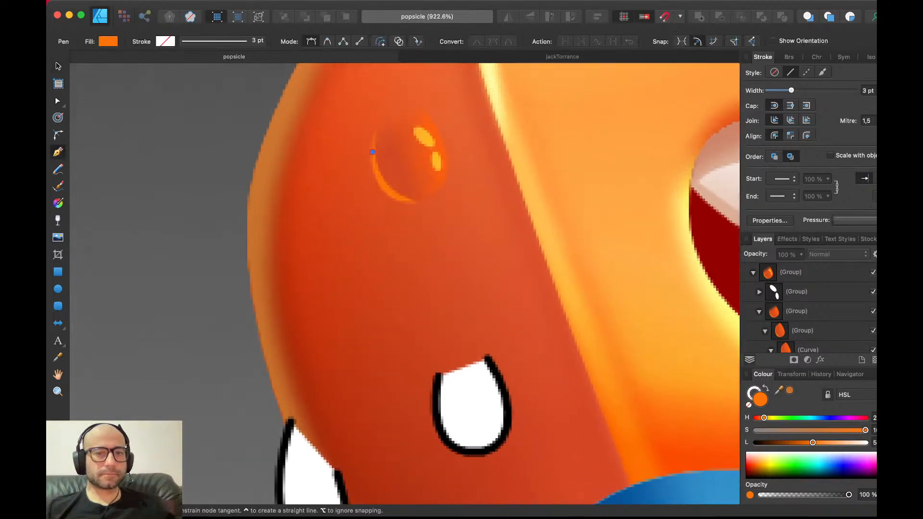
{"action": "left_click_drag", "start_coordinate": [422, 209], "coordinate": [466, 209]}
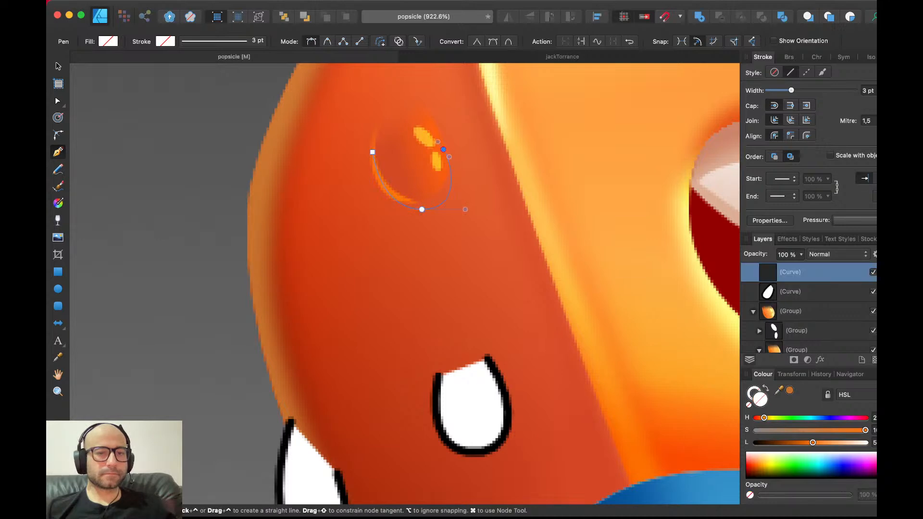
{"action": "left_click_drag", "start_coordinate": [444, 149], "coordinate": [430, 131]}
{"action": "left_click", "coordinate": [408, 136]}
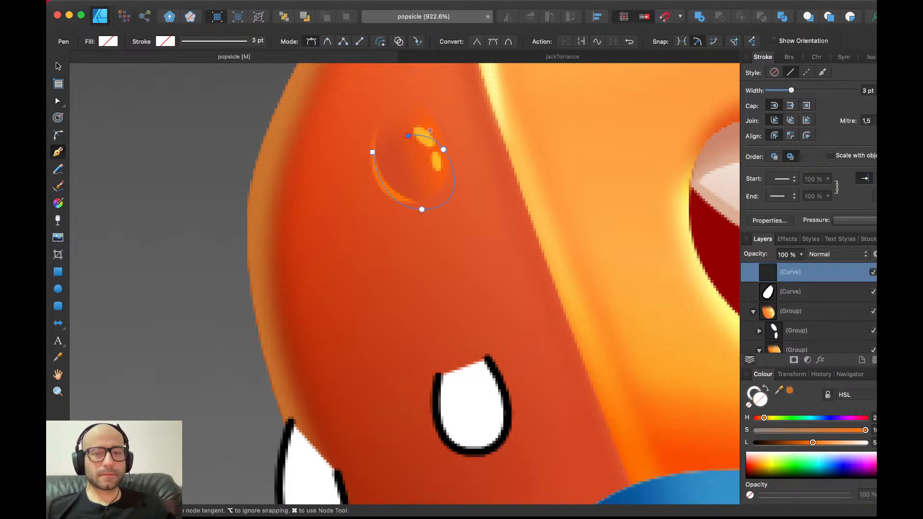
- Fill the shadow curve with a sampled dark red, place it behind the side drop, and nudge it slightly left
{"action": "key", "text": "v"}
{"action": "left_click_drag", "start_coordinate": [779, 390], "coordinate": [394, 217]}
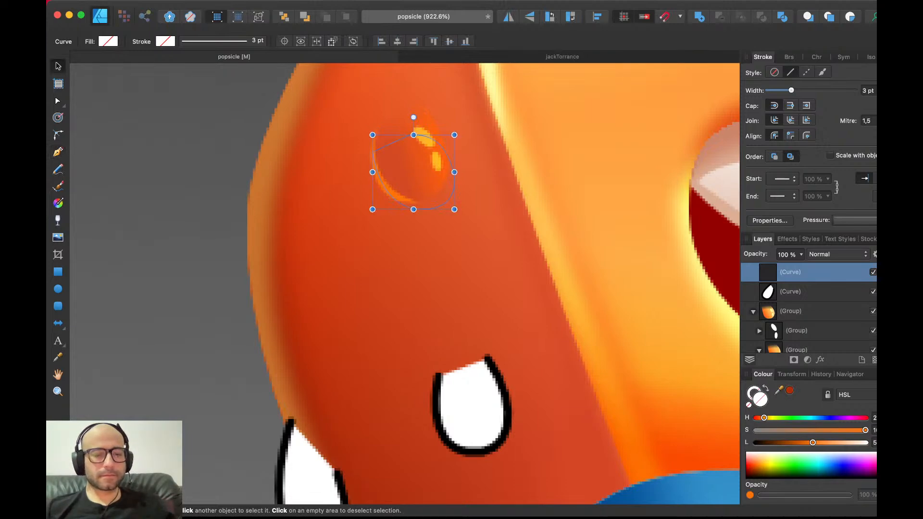
{"action": "left_click", "coordinate": [790, 391]}
{"action": "key", "text": "super+x"}
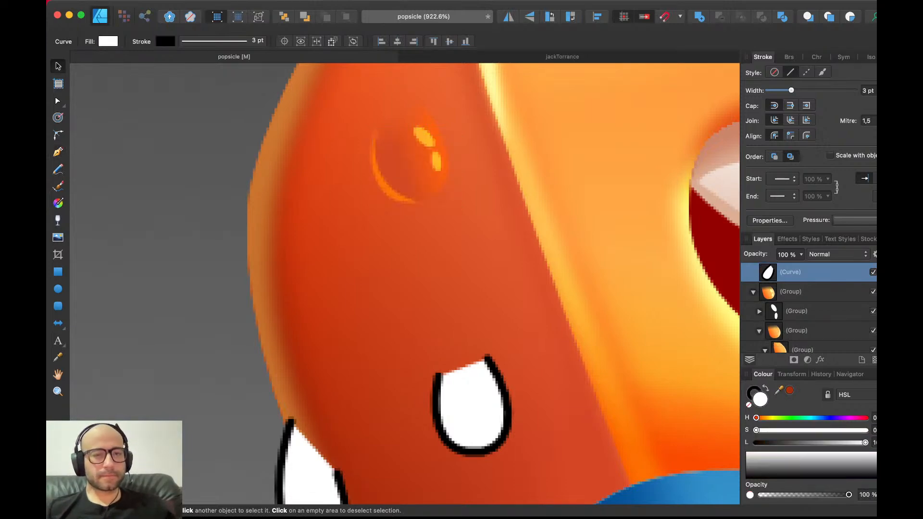
{"action": "left_click", "coordinate": [412, 166]}
{"action": "key", "text": "super+v"}
{"action": "key", "text": "super+["}
{"action": "key", "text": "Left"}
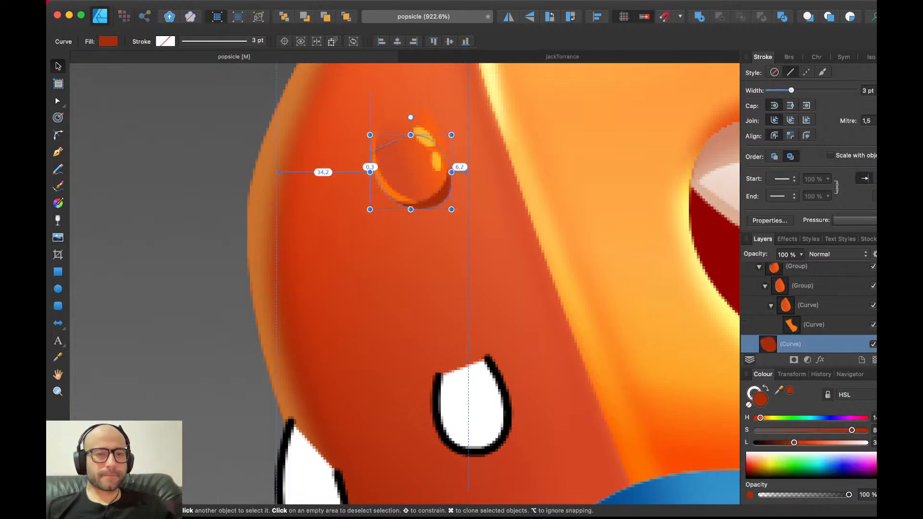
- Rotate the dark red shadow curve slightly clockwise so it follows the side drop's lower right edge
{"action": "left_click_drag", "start_coordinate": [411, 118], "coordinate": [425, 119]}
{"action": "key", "text": "a"}
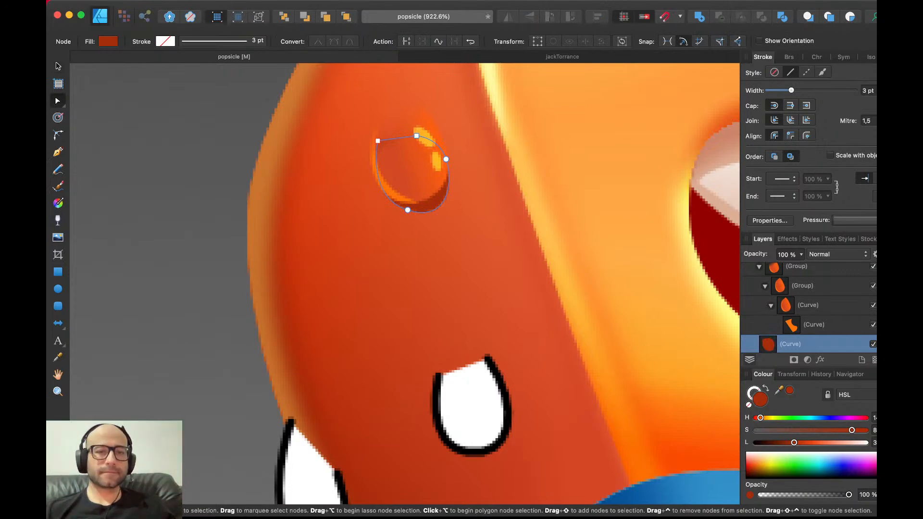
{"action": "key", "text": "v"}
{"action": "scroll", "coordinate": [445, 160], "scroll_direction": "down", "scroll_amount": 5}
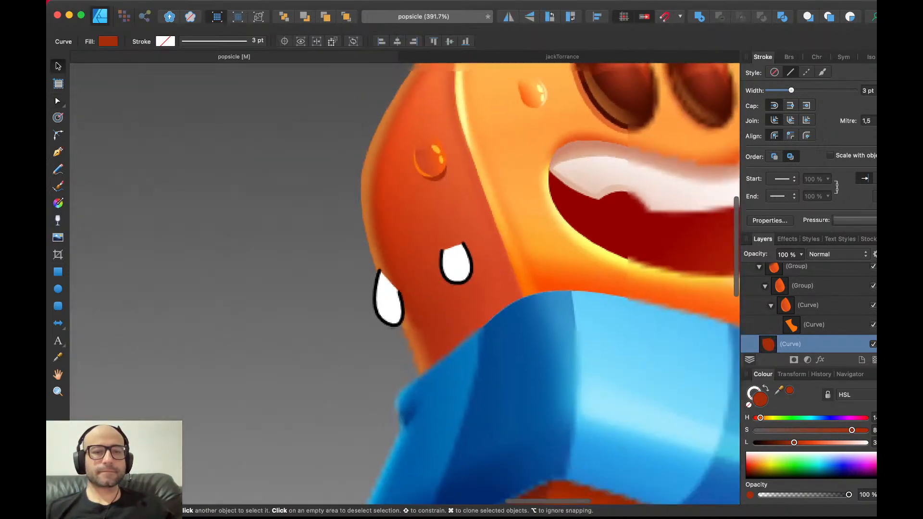
- Fade the dark red shadow curve behind the side drop with the Transparency tool
{"action": "key", "text": "super+d"}
{"action": "scroll", "coordinate": [444, 163], "scroll_direction": "right", "scroll_amount": 2}
{"action": "left_click", "coordinate": [387, 165]}
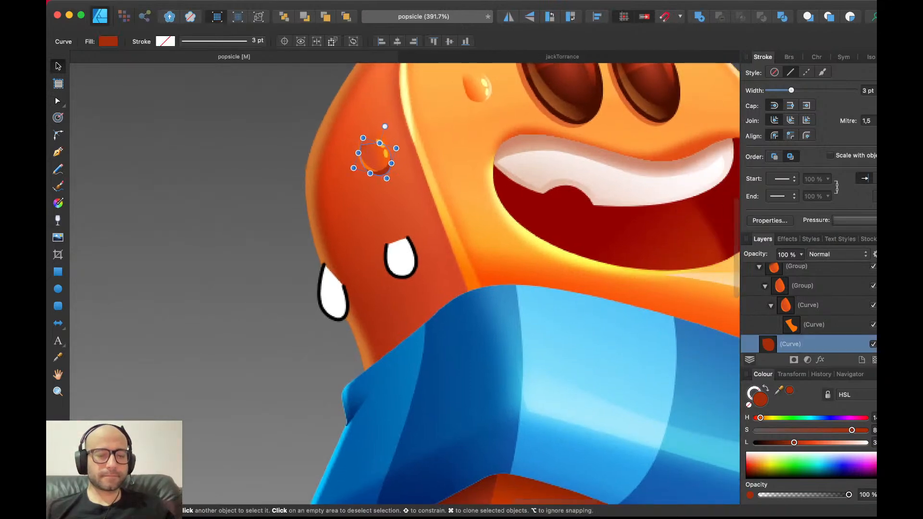
{"action": "scroll", "coordinate": [387, 165], "scroll_direction": "up", "scroll_amount": 3}
{"action": "key", "text": "y"}
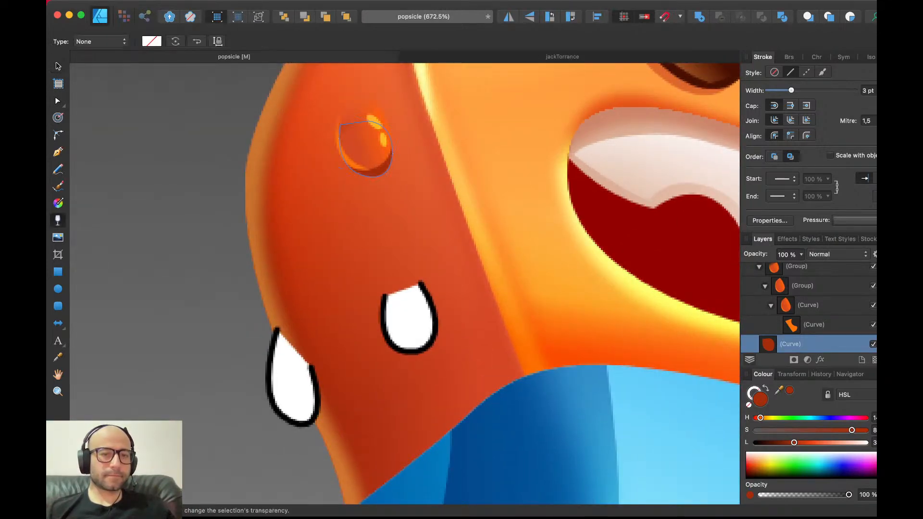
{"action": "key", "text": "v"}
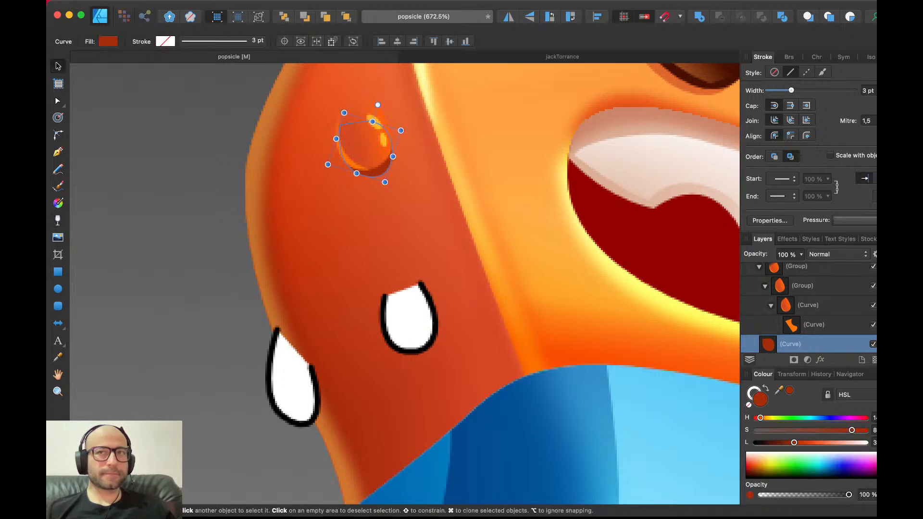
- Group the side drop together with its dark red shadow curve
{"action": "key", "text": "super+d"}
{"action": "left_click", "coordinate": [366, 144]}
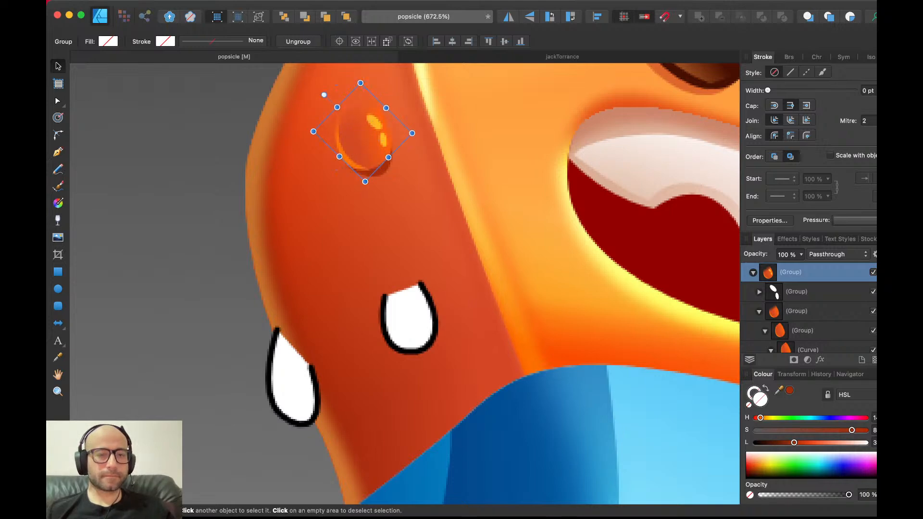
{"action": "left_click", "coordinate": [381, 172], "text": "shift"}
{"action": "key", "text": "super+g"}
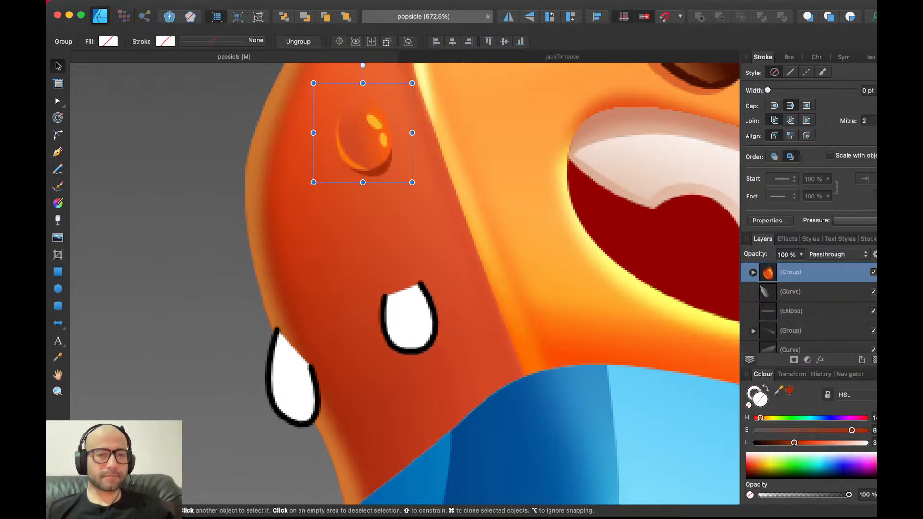
- Reshape the nested shadow curve's lower right side so it sits closer around the drop's edge
{"action": "double_click", "coordinate": [383, 174]}
{"action": "scroll", "coordinate": [383, 174], "scroll_direction": "up", "scroll_amount": 2}
{"action": "scroll", "coordinate": [365, 144], "scroll_direction": "up", "scroll_amount": 2}
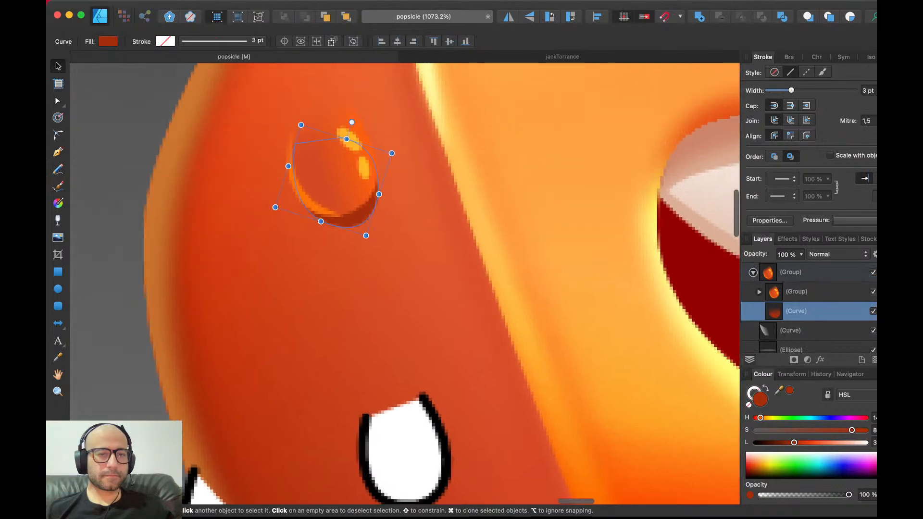
{"action": "key", "text": "a"}
{"action": "left_click_drag", "start_coordinate": [376, 165], "coordinate": [393, 191]}
{"action": "left_click_drag", "start_coordinate": [379, 239], "coordinate": [371, 234]}
{"action": "key", "text": "v"}
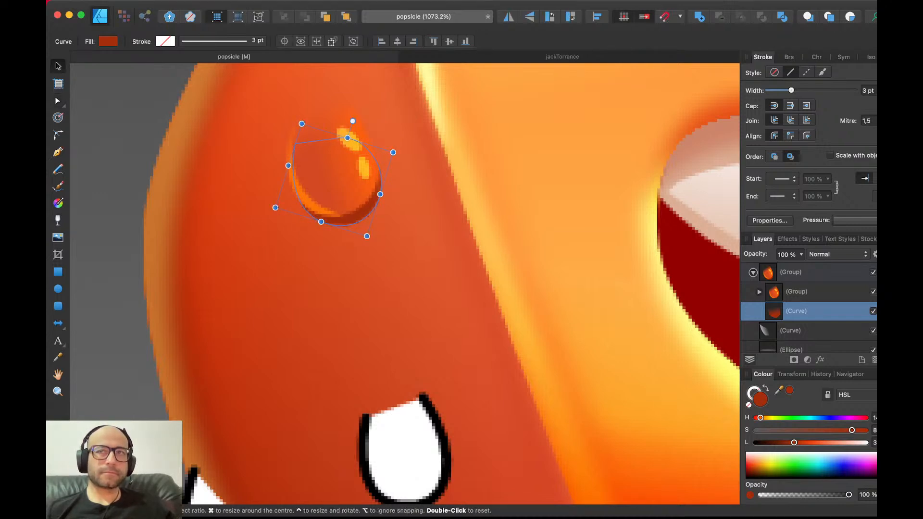
- Deselect the shadow curve, select the whole side drop group, and save the document
{"action": "key", "text": "super+d"}
{"action": "left_click", "coordinate": [337, 178]}
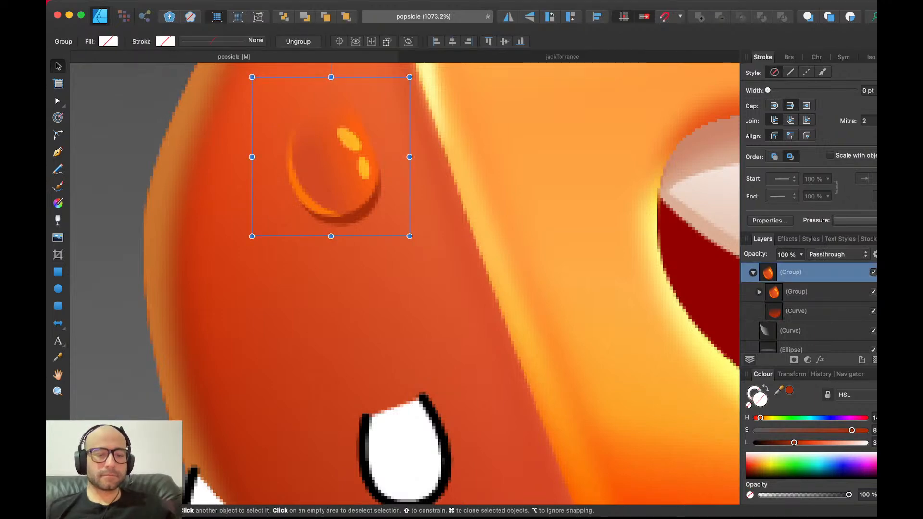
{"action": "key", "text": "super+d"}
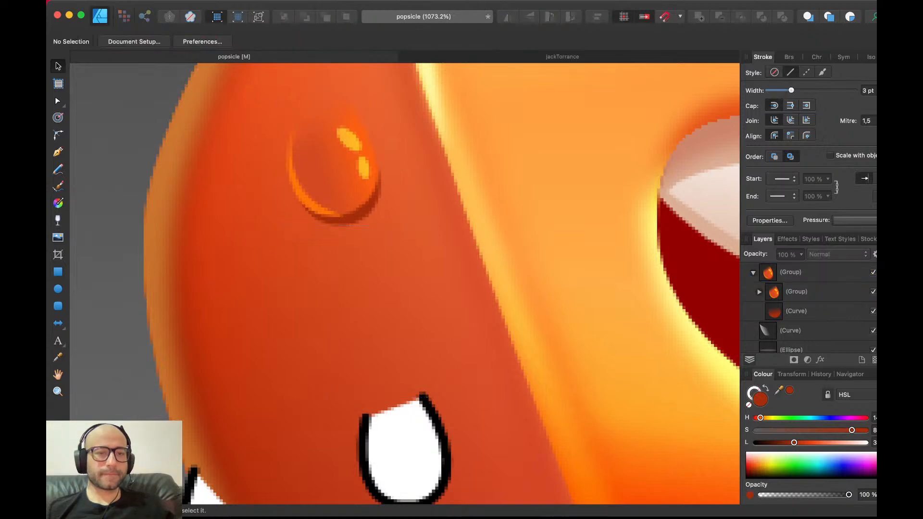
{"action": "left_click", "coordinate": [350, 195]}
{"action": "scroll", "coordinate": [350, 194], "scroll_direction": "down", "scroll_amount": 3}
{"action": "key", "text": "super+s"}
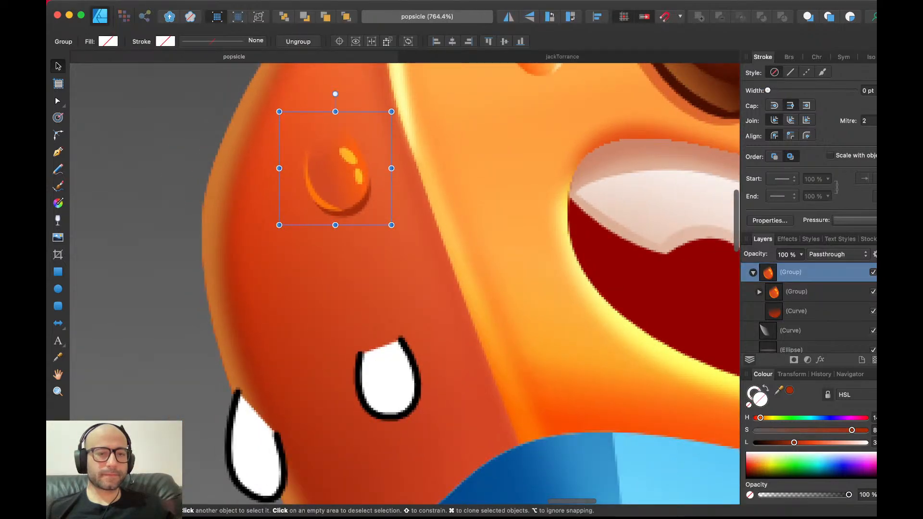
- Delete the two outlined white drop placeholders on the popsicle's darker side
{"action": "scroll", "coordinate": [404, 284], "scroll_direction": "down", "scroll_amount": 2}
{"action": "left_click", "coordinate": [381, 342]}
{"action": "left_click", "coordinate": [250, 413], "text": "shift"}
{"action": "key", "text": "Delete"}
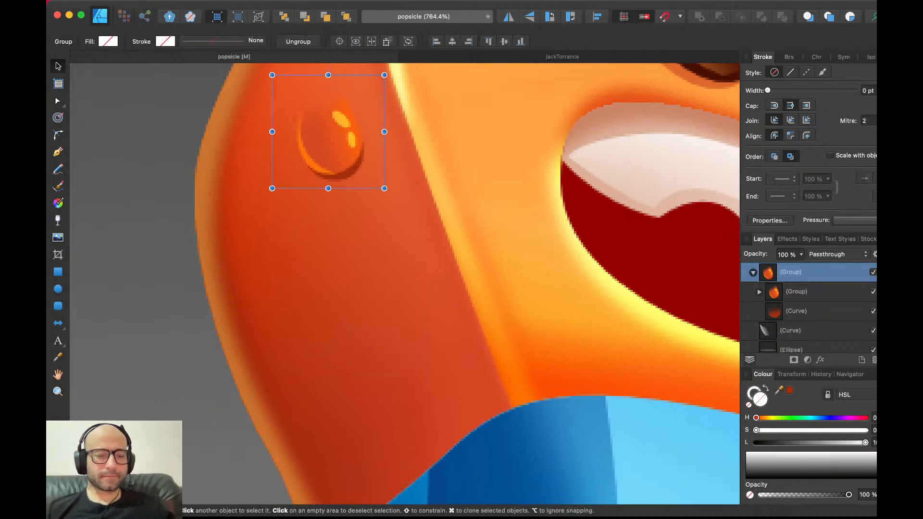
- Duplicate the side drop group lower on the darker side, adjust its placement, and set the copy's opacity to 60%
{"action": "left_click_drag", "start_coordinate": [331, 145], "coordinate": [330, 368]}
{"action": "left_click_drag", "start_coordinate": [326, 281], "coordinate": [314, 277]}
{"action": "key", "text": "6"}
{"action": "scroll", "coordinate": [314, 279], "scroll_direction": "down", "scroll_amount": 5}
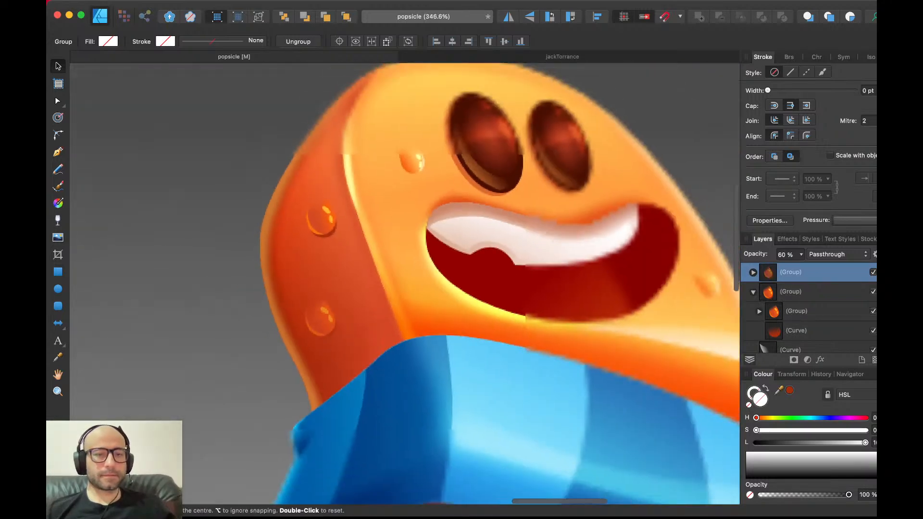
{"action": "scroll", "coordinate": [314, 279], "scroll_direction": "down", "scroll_amount": 3}
{"action": "scroll", "coordinate": [314, 279], "scroll_direction": "right", "scroll_amount": 2}
{"action": "scroll", "coordinate": [314, 279], "scroll_direction": "down", "scroll_amount": 2}
{"action": "key", "text": "super+d"}
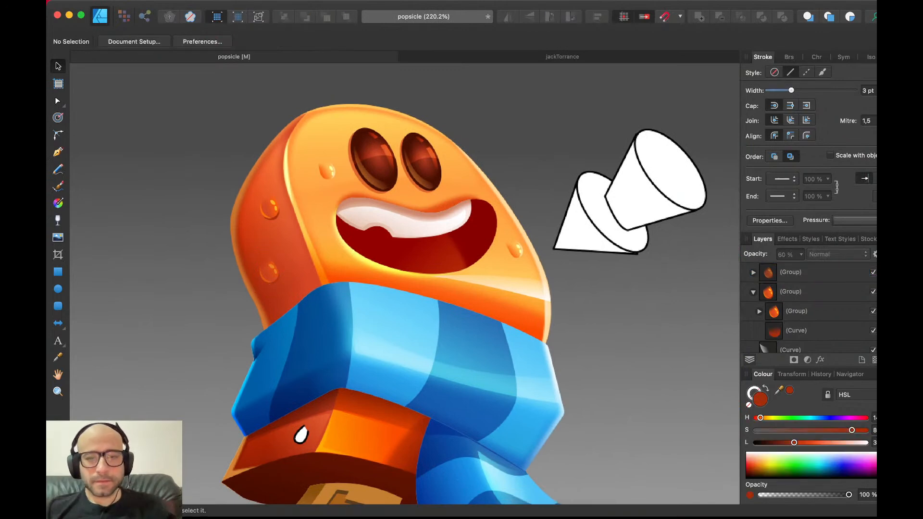
- Widen the blurred orange curve behind the mouth by stretching both its left and right sides outward
{"action": "scroll", "coordinate": [325, 132], "scroll_direction": "up", "scroll_amount": 4}
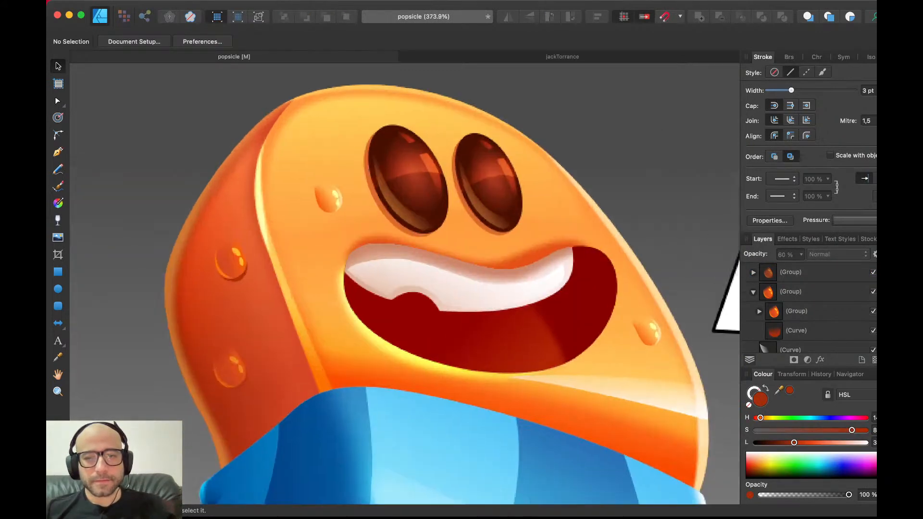
{"action": "left_click", "coordinate": [500, 264]}
{"action": "left_click_drag", "start_coordinate": [500, 264], "coordinate": [512, 265]}
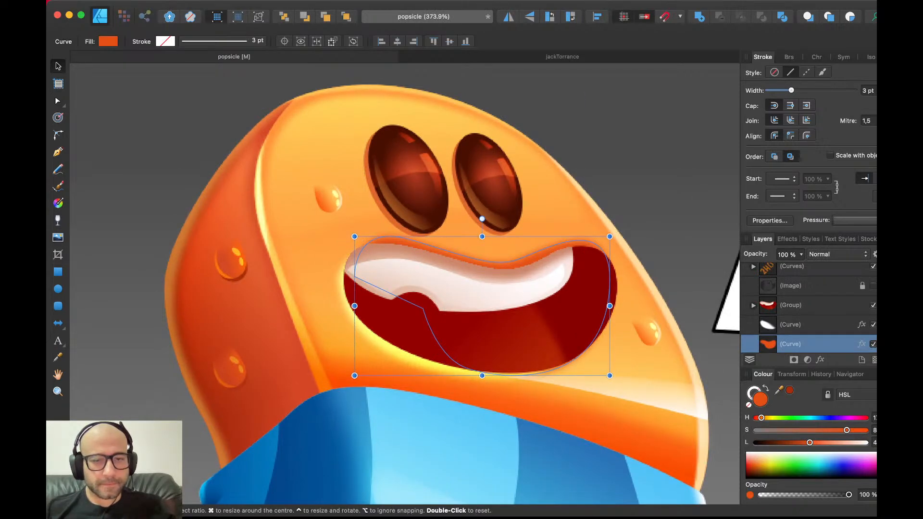
{"action": "left_click_drag", "start_coordinate": [354, 306], "coordinate": [344, 306]}
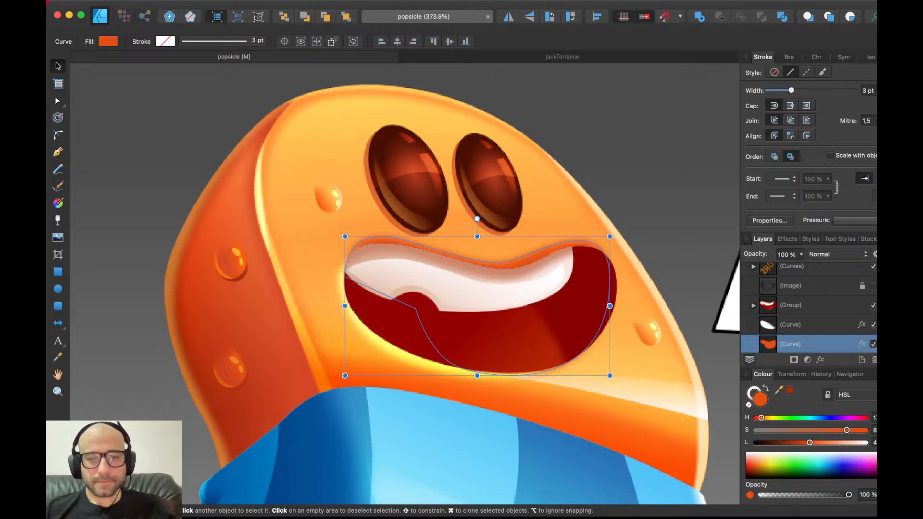
{"action": "left_click_drag", "start_coordinate": [610, 306], "coordinate": [615, 306]}
- Delete the outlined white drop placeholder on the popsicle's lower body beneath the scarf
{"action": "scroll", "coordinate": [613, 306], "scroll_direction": "down", "scroll_amount": 5}
{"action": "scroll", "coordinate": [615, 306], "scroll_direction": "down", "scroll_amount": 3}
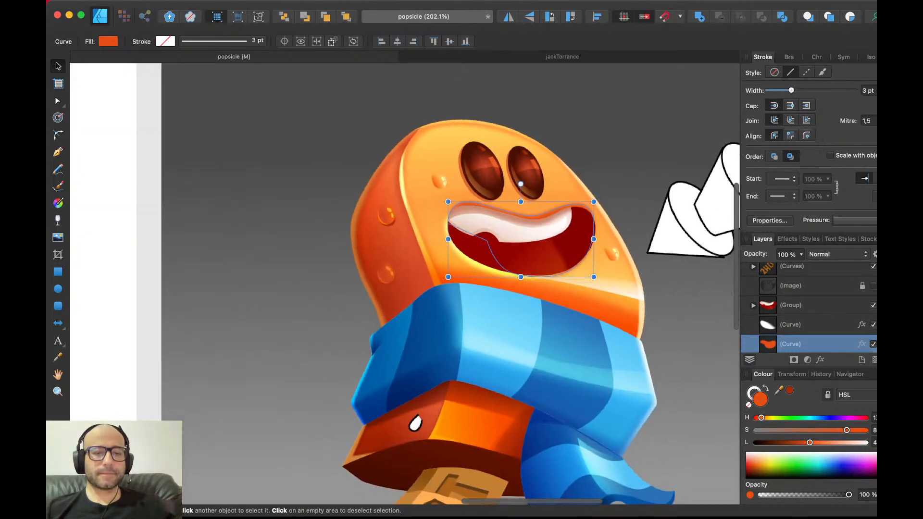
{"action": "left_click", "coordinate": [415, 424]}
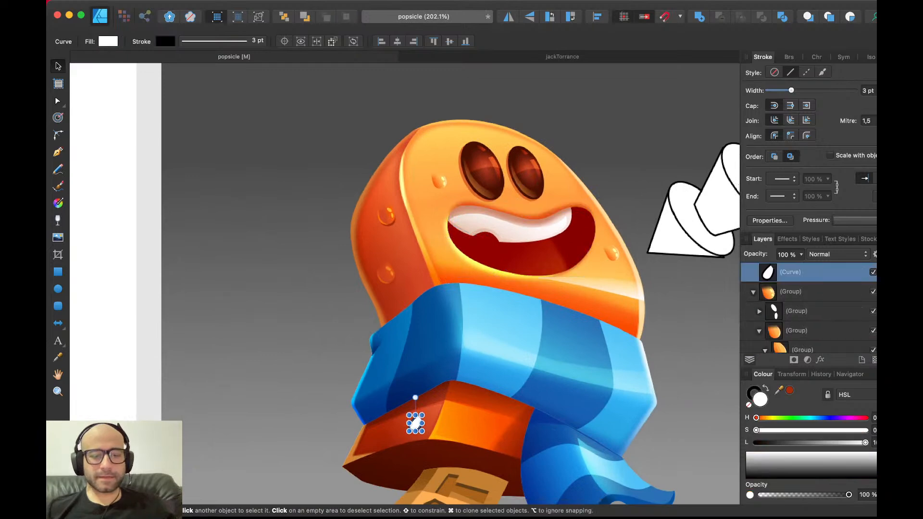
{"action": "scroll", "coordinate": [415, 425], "scroll_direction": "up", "scroll_amount": 5}
{"action": "key", "text": "Delete"}
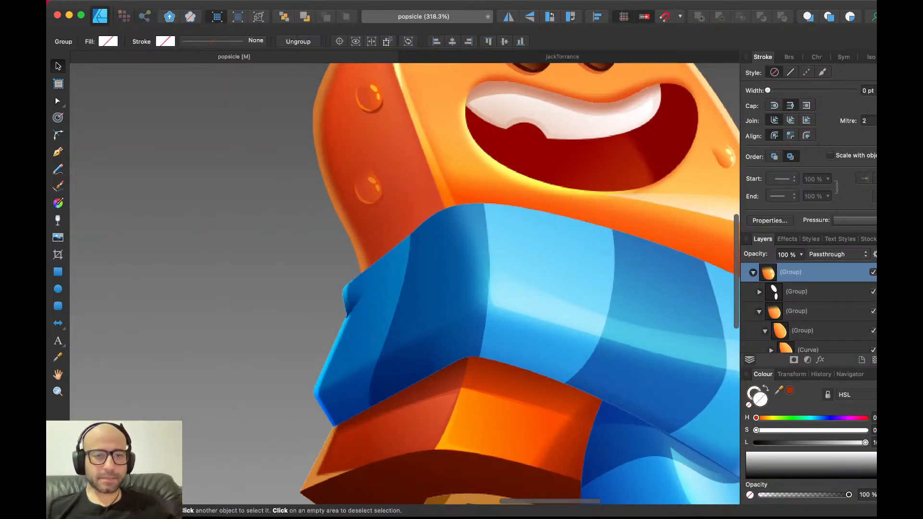
- Duplicate the lower side drop group onto the darker side of the body beneath the scarf, rotating and adjusting the copy to fit
{"action": "left_click", "coordinate": [368, 188]}
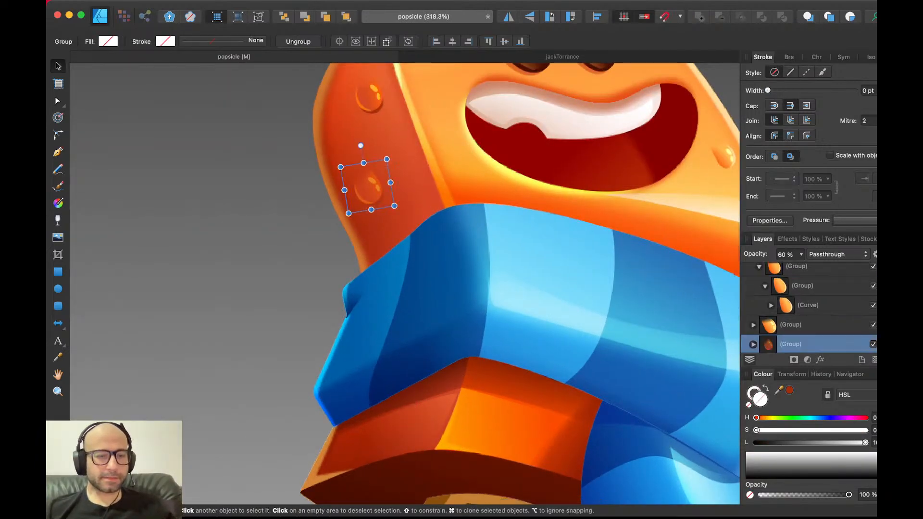
{"action": "left_click_drag", "start_coordinate": [368, 189], "coordinate": [413, 412], "text": "super"}
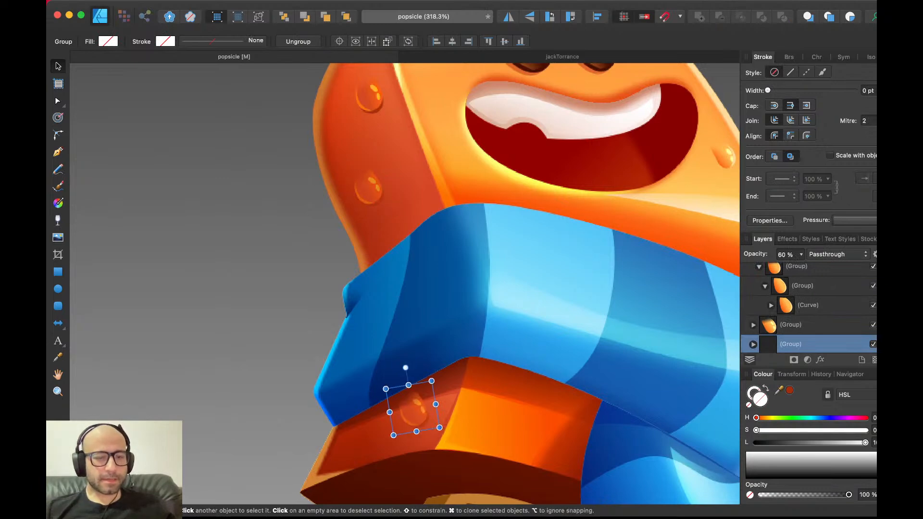
{"action": "left_click_drag", "start_coordinate": [406, 368], "coordinate": [433, 373]}
{"action": "scroll", "coordinate": [432, 373], "scroll_direction": "up", "scroll_amount": 4}
{"action": "scroll", "coordinate": [433, 373], "scroll_direction": "down", "scroll_amount": 4}
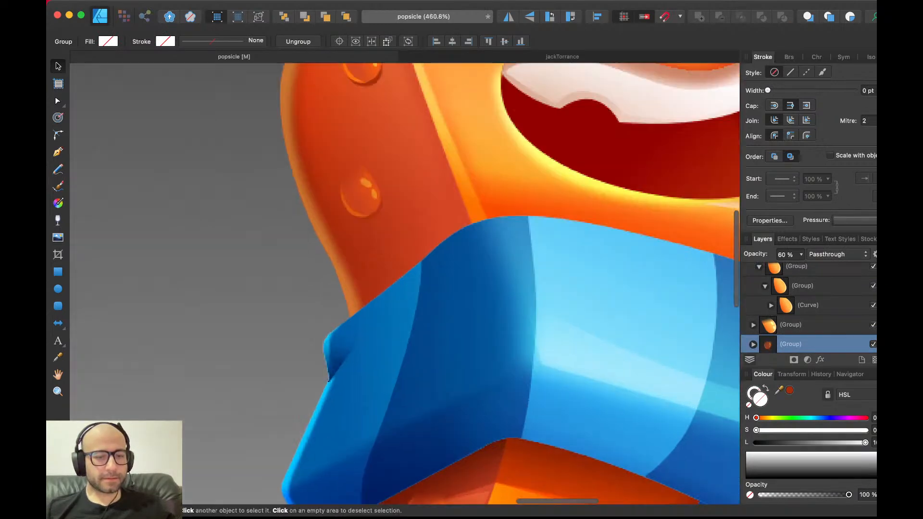
{"action": "scroll", "coordinate": [474, 387], "scroll_direction": "down", "scroll_amount": 1}
{"action": "left_click_drag", "start_coordinate": [401, 380], "coordinate": [416, 432]}
{"action": "scroll", "coordinate": [414, 435], "scroll_direction": "down", "scroll_amount": 7}
{"action": "key", "text": "super+d"}
- Review the drops across the popsicle's head and lower body, and save the document
{"action": "scroll", "coordinate": [414, 435], "scroll_direction": "right", "scroll_amount": 3}
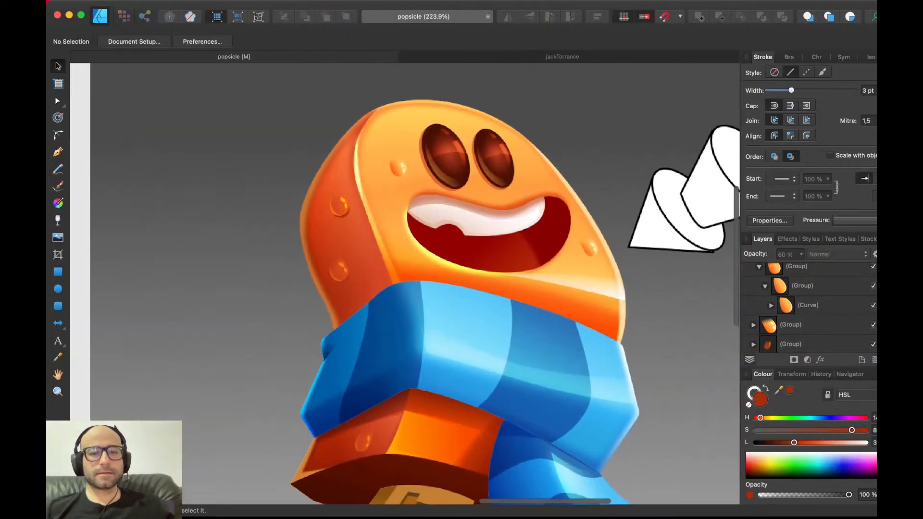
{"action": "scroll", "coordinate": [405, 284], "scroll_direction": "down", "scroll_amount": 2}
{"action": "scroll", "coordinate": [405, 284], "scroll_direction": "right", "scroll_amount": 1}
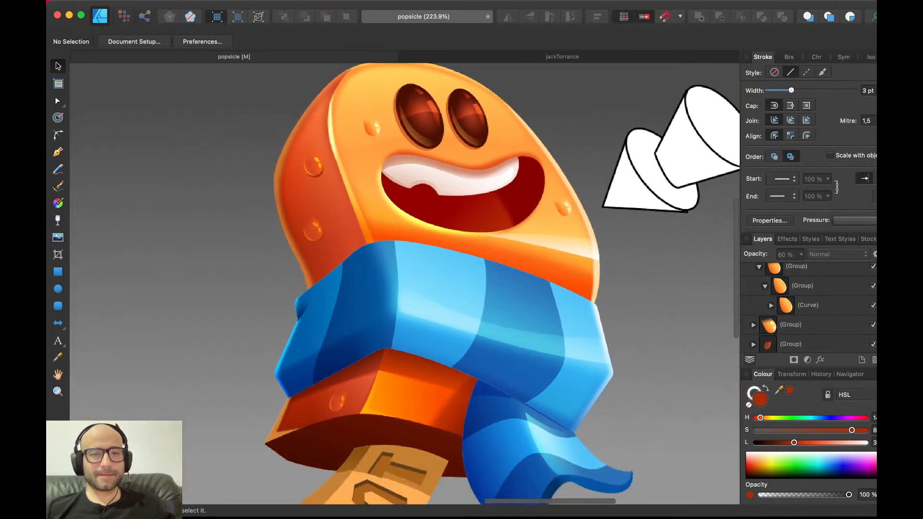
{"action": "scroll", "coordinate": [405, 283], "scroll_direction": "up", "scroll_amount": 2}
{"action": "scroll", "coordinate": [405, 283], "scroll_direction": "right", "scroll_amount": 1}
{"action": "scroll", "coordinate": [406, 284], "scroll_direction": "down", "scroll_amount": 4}
{"action": "scroll", "coordinate": [405, 283], "scroll_direction": "right", "scroll_amount": 1}
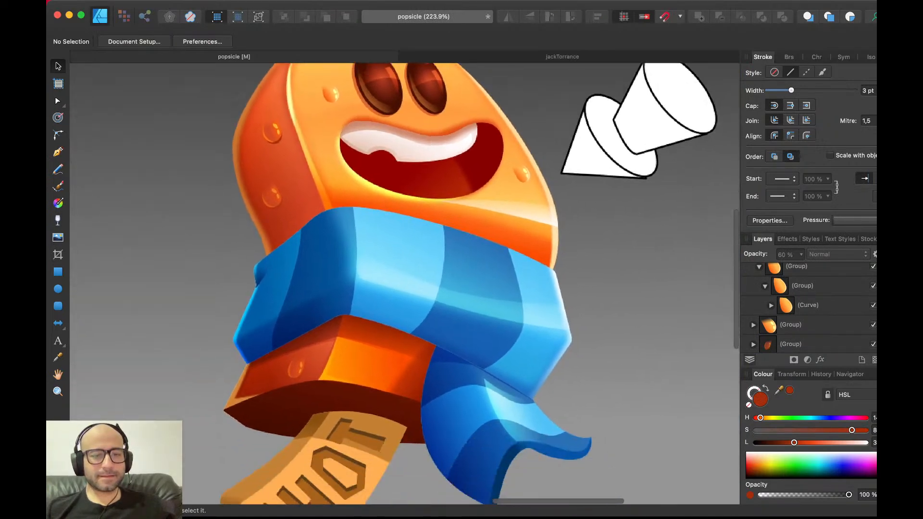
{"action": "key", "text": "super+s"}
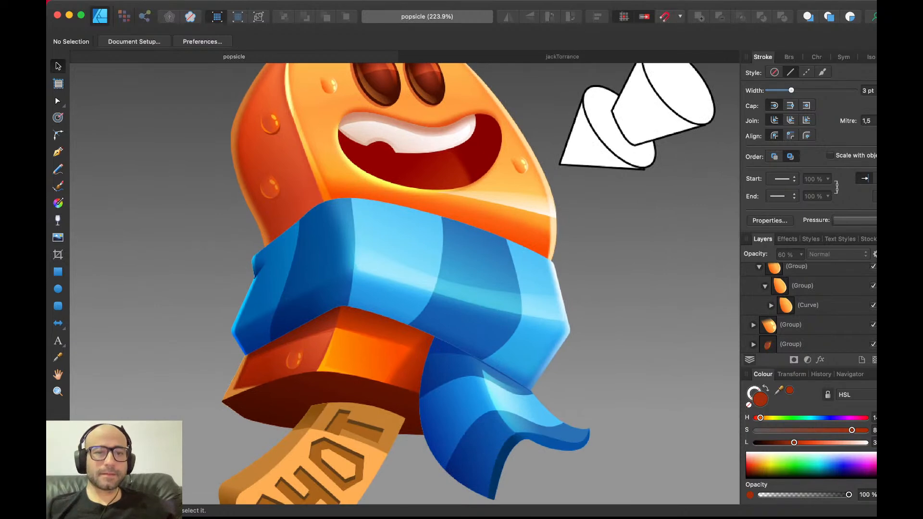
- Examine the wooden stick with its 2HOT lettering and the underside of the popsicle up close
{"action": "scroll", "coordinate": [405, 284], "scroll_direction": "down", "scroll_amount": 5}
{"action": "scroll", "coordinate": [405, 283], "scroll_direction": "left", "scroll_amount": 4}
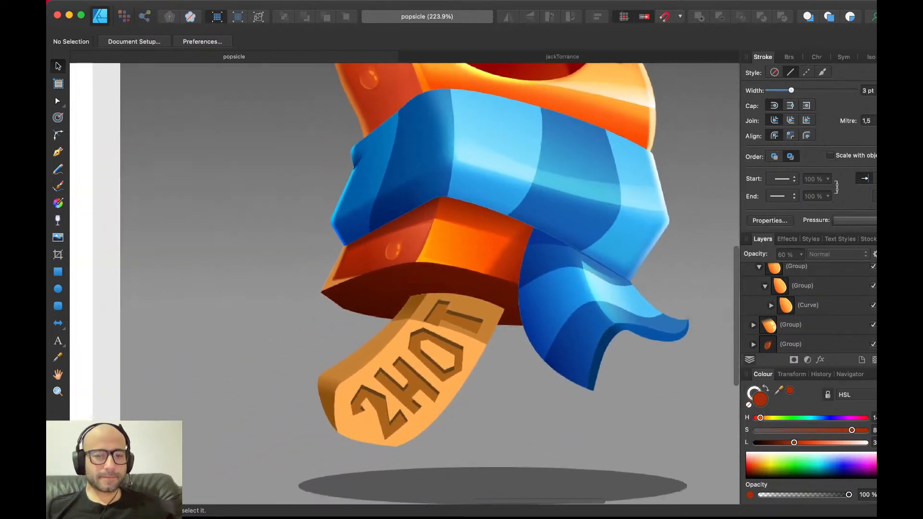
{"action": "left_click", "coordinate": [415, 370]}
{"action": "scroll", "coordinate": [414, 371], "scroll_direction": "up", "scroll_amount": 3}
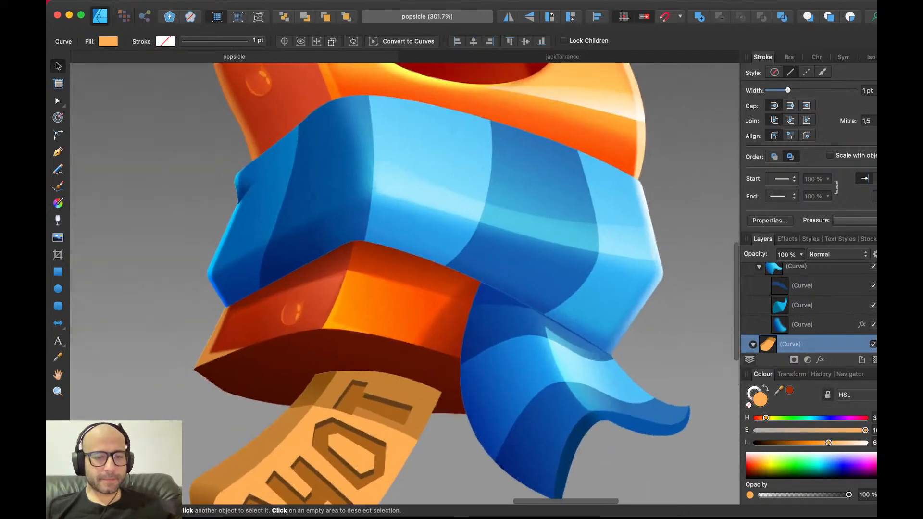
{"action": "scroll", "coordinate": [415, 370], "scroll_direction": "down", "scroll_amount": 2}
{"action": "scroll", "coordinate": [414, 370], "scroll_direction": "left", "scroll_amount": 2}
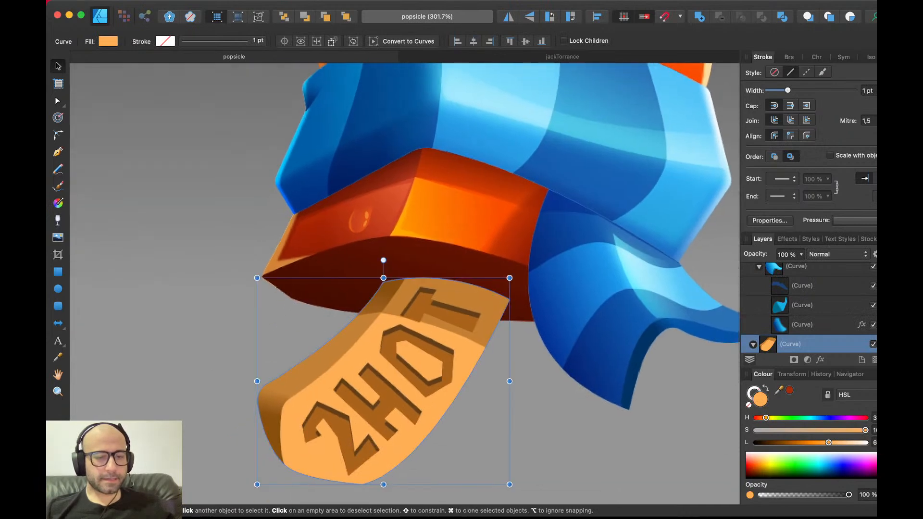
{"action": "scroll", "coordinate": [297, 395], "scroll_direction": "up", "scroll_amount": 5}
{"action": "key", "text": "super+d"}
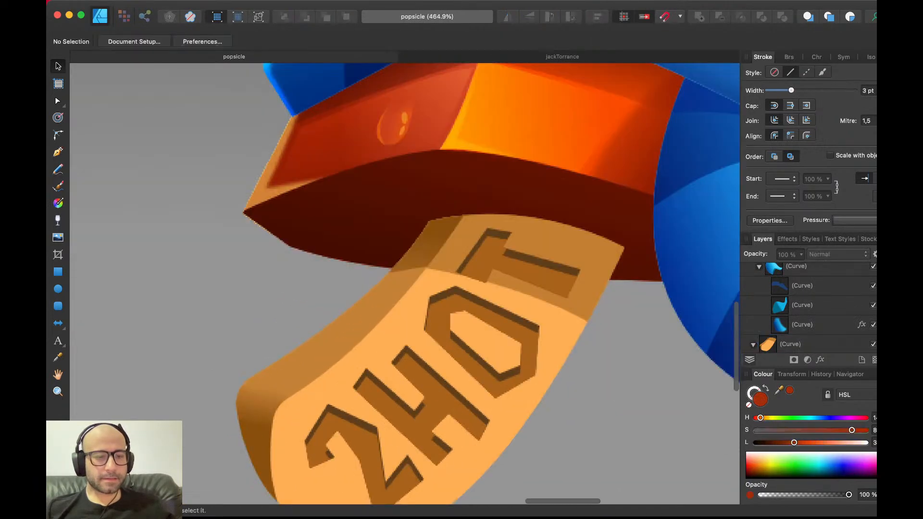
{"action": "scroll", "coordinate": [308, 398], "scroll_direction": "down", "scroll_amount": 2}
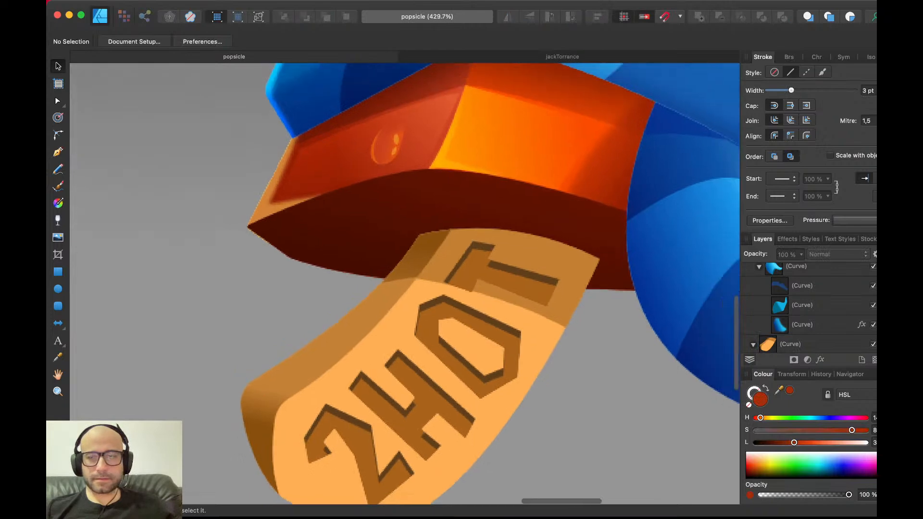
{"action": "scroll", "coordinate": [308, 397], "scroll_direction": "up", "scroll_amount": 3}
{"action": "scroll", "coordinate": [322, 428], "scroll_direction": "right", "scroll_amount": 2}
{"action": "scroll", "coordinate": [322, 428], "scroll_direction": "down", "scroll_amount": 6}
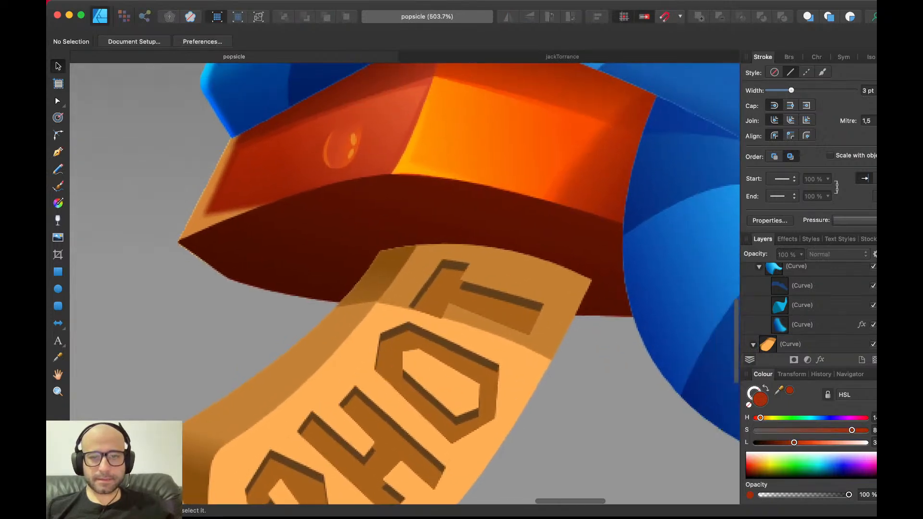
{"action": "scroll", "coordinate": [323, 428], "scroll_direction": "up", "scroll_amount": 4}
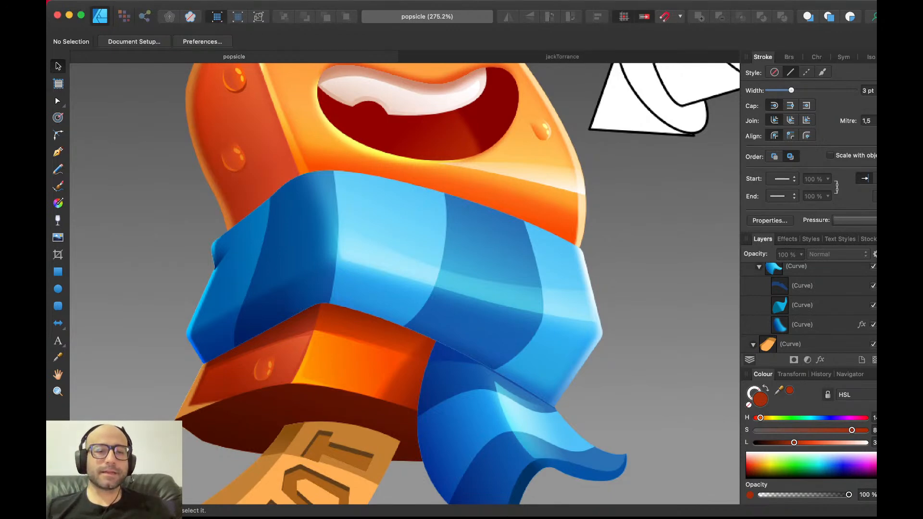
- Align the two left corner nodes of the scarf's white overlay highlight with the scarf's front fold, and save the document
{"action": "left_click", "coordinate": [389, 262]}
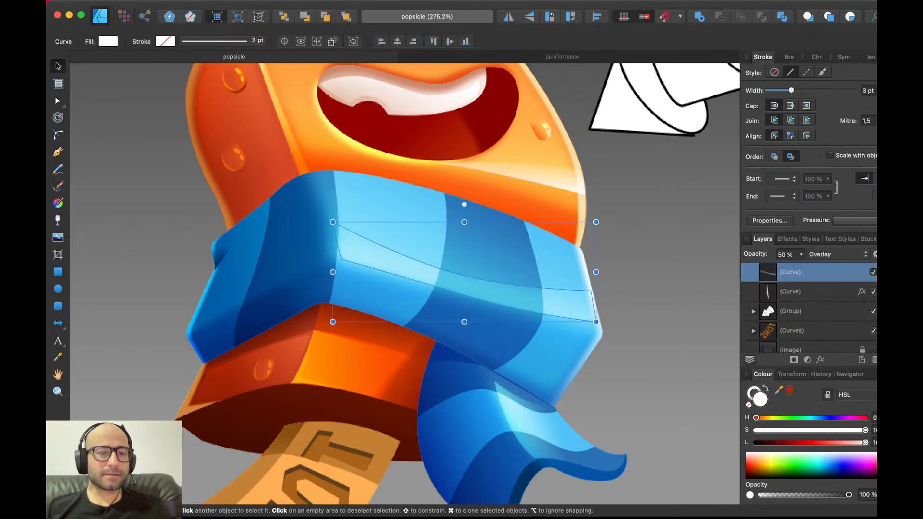
{"action": "key", "text": "a"}
{"action": "left_click", "coordinate": [342, 259]}
{"action": "left_click_drag", "start_coordinate": [342, 259], "coordinate": [334, 259]}
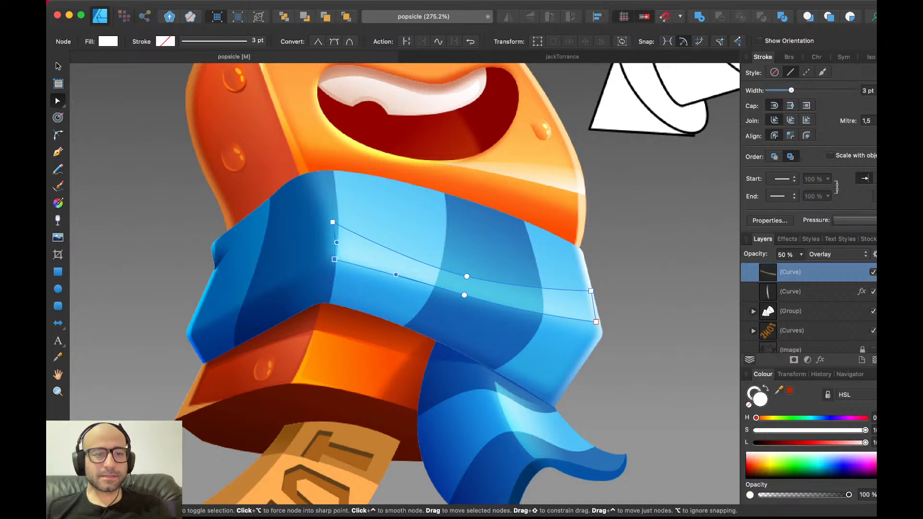
{"action": "left_click_drag", "start_coordinate": [332, 222], "coordinate": [335, 222]}
{"action": "key", "text": "v"}
{"action": "key", "text": "super+d"}
{"action": "key", "text": "super+s"}
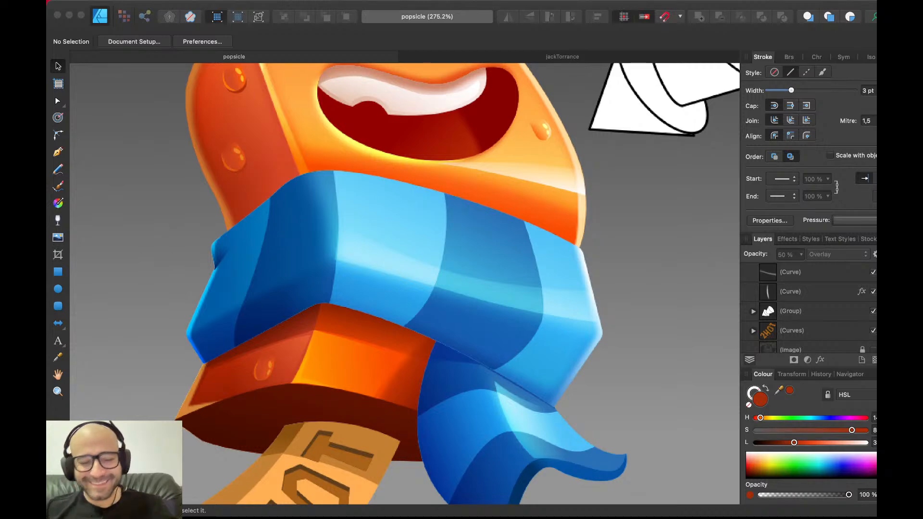
- Fine-tune the middle node on the upper edge of the scarf's white overlay highlight
{"action": "key", "text": "super+Tab"}
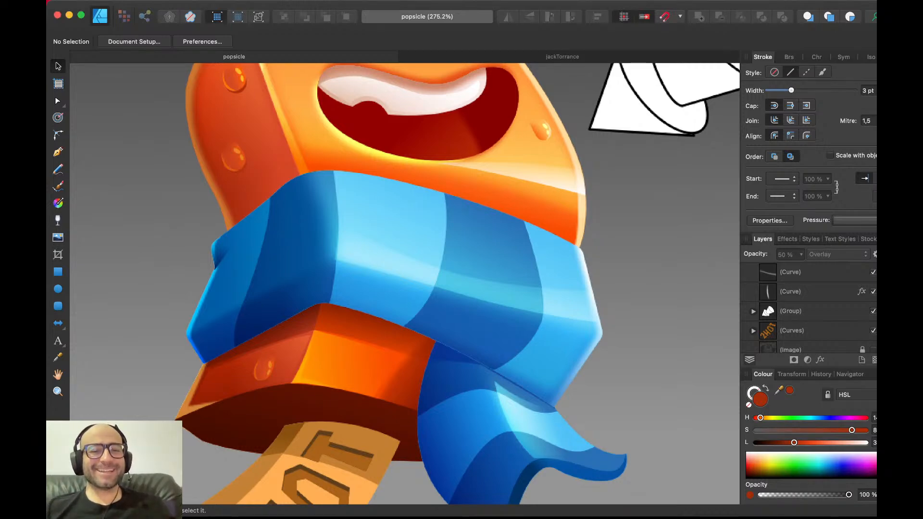
{"action": "left_click", "coordinate": [481, 290]}
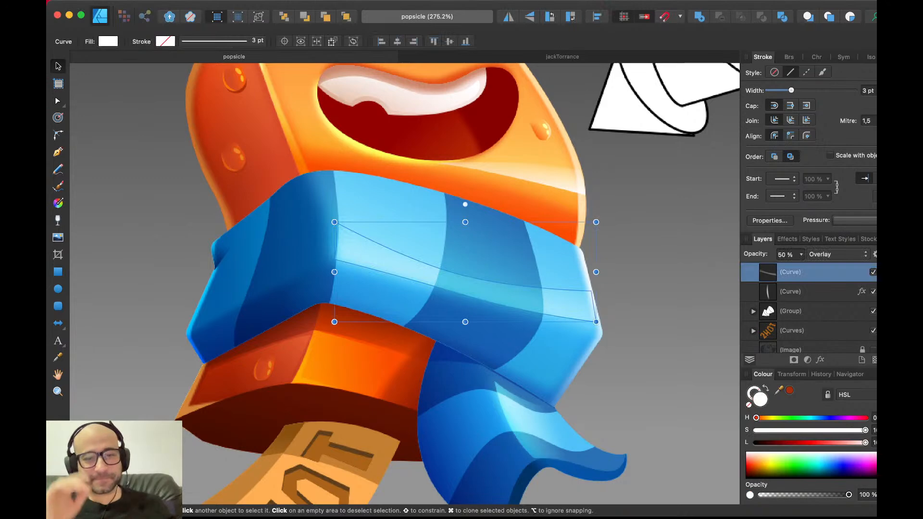
{"action": "key", "text": "super+d"}
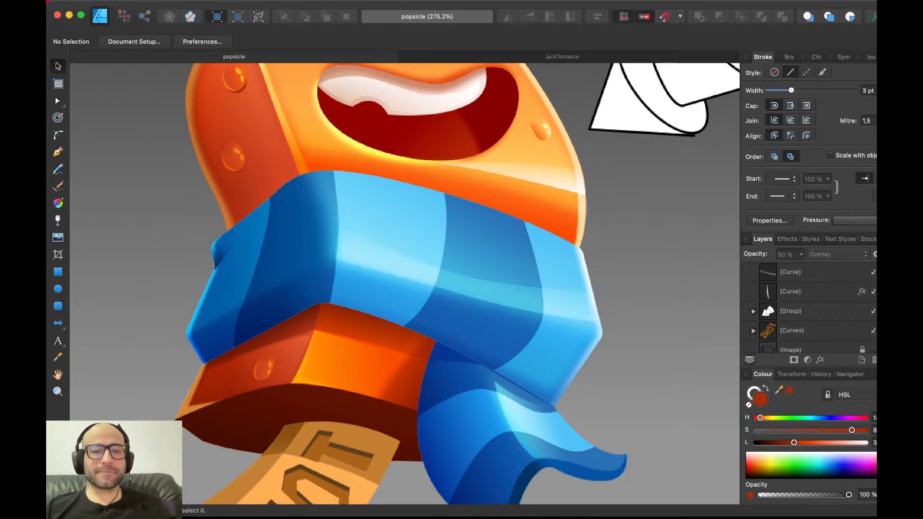
{"action": "left_click", "coordinate": [481, 289]}
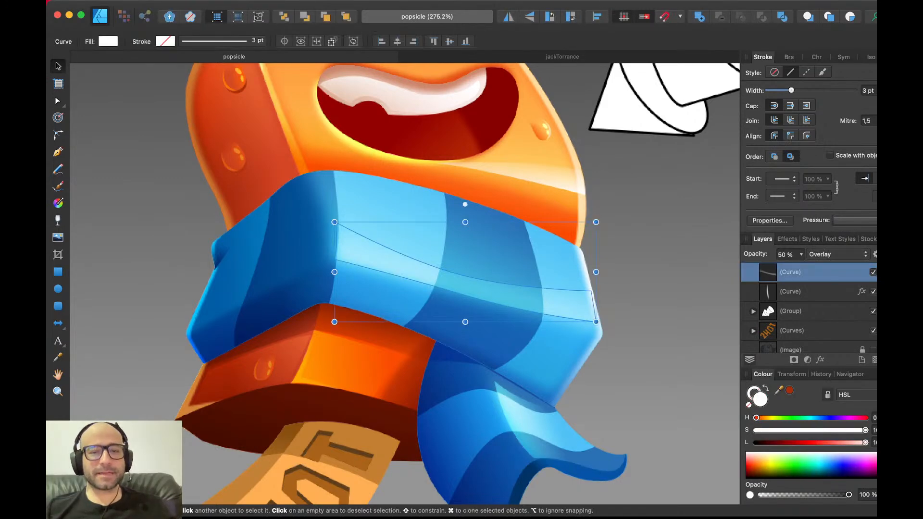
{"action": "key", "text": "a"}
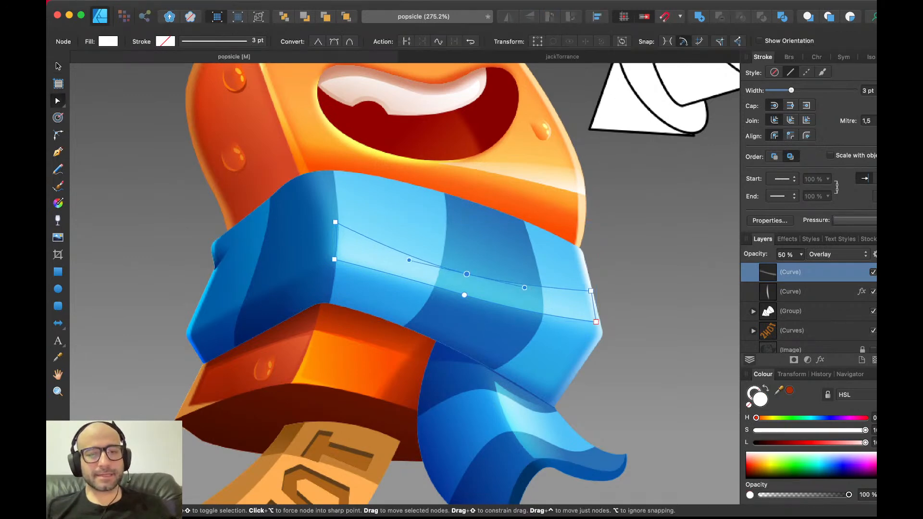
{"action": "key", "text": "super+d"}
- Move the lower right corner node of the scarf's overlay highlight slightly outward to meet the scarf's outer edge
{"action": "left_click", "coordinate": [553, 302]}
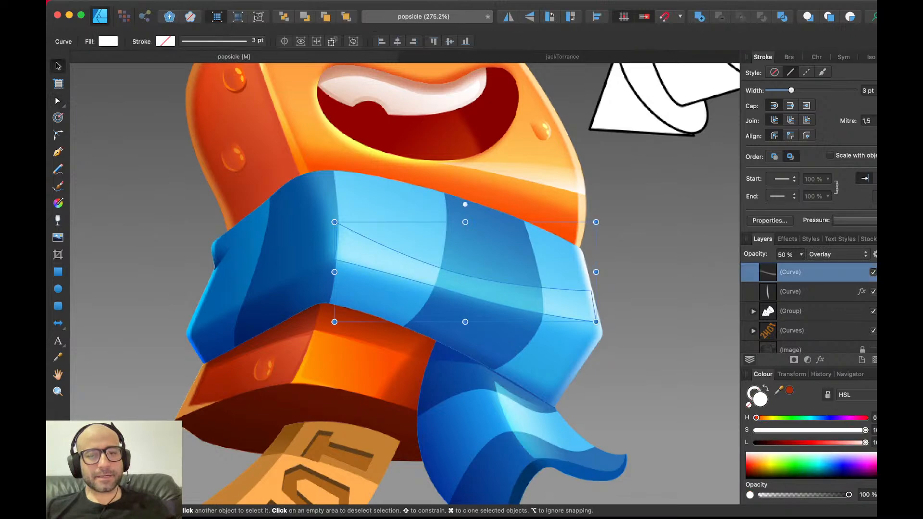
{"action": "key", "text": "a"}
{"action": "left_click", "coordinate": [596, 322]}
{"action": "left_click_drag", "start_coordinate": [596, 321], "coordinate": [598, 322]}
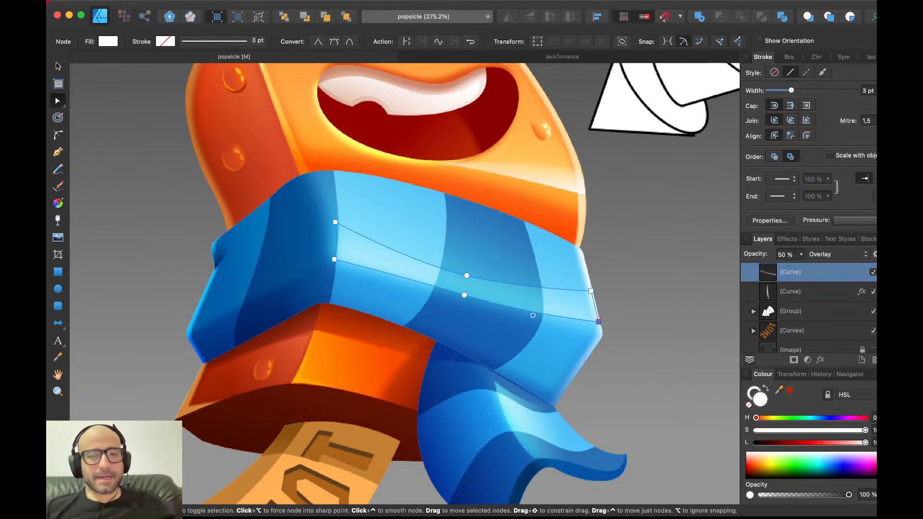
{"action": "key", "text": "v"}
{"action": "key", "text": "super+d"}
{"action": "left_click", "coordinate": [567, 304]}
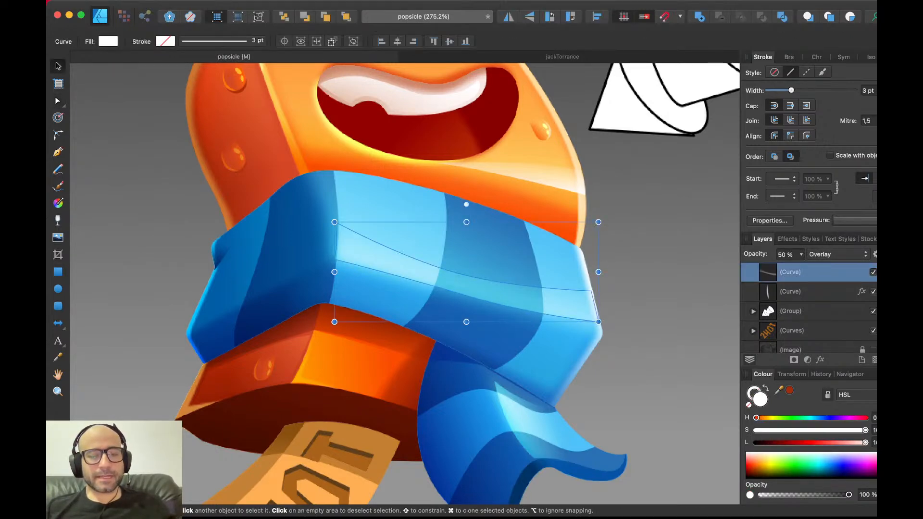
{"action": "key", "text": "super+d"}
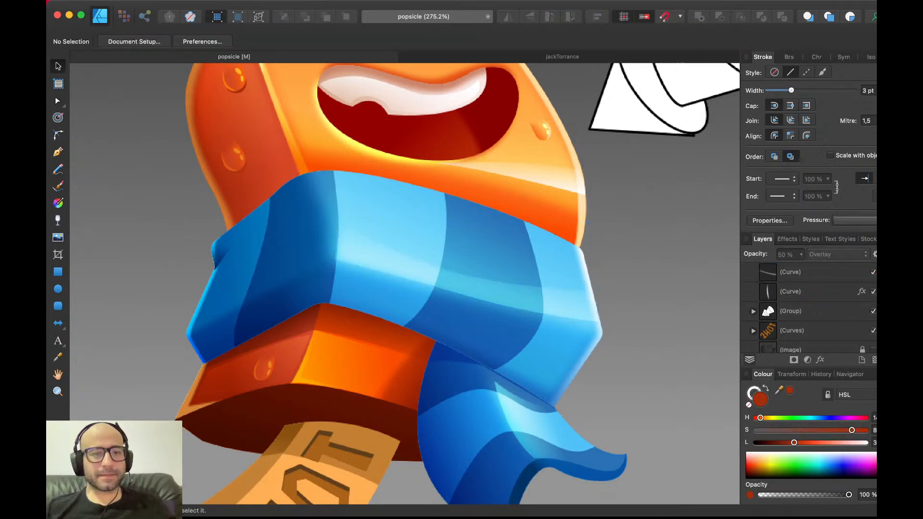
- Nudge the lower left corner node of the scarf's overlay highlight slightly inward at the front fold, and save the document
{"action": "left_click", "coordinate": [568, 304]}
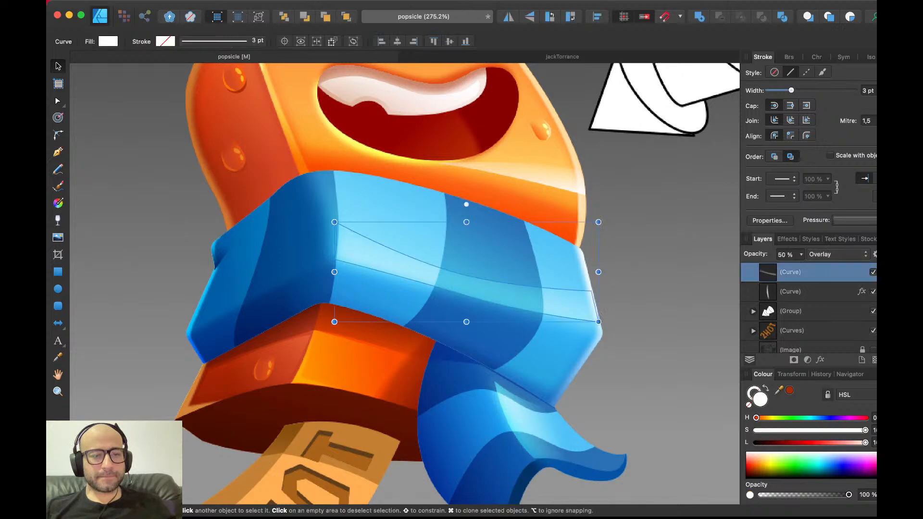
{"action": "key", "text": "a"}
{"action": "left_click", "coordinate": [335, 260]}
{"action": "left_click_drag", "start_coordinate": [335, 259], "coordinate": [336, 260]}
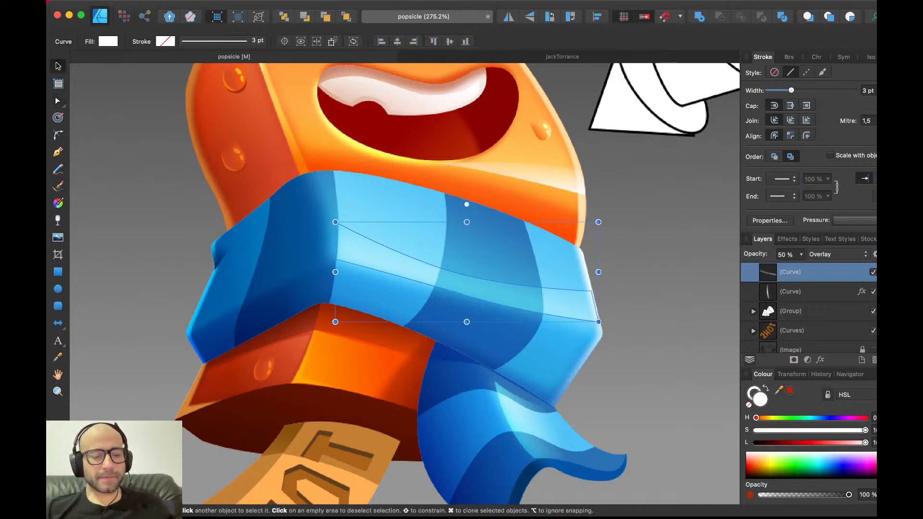
{"action": "key", "text": "super+d"}
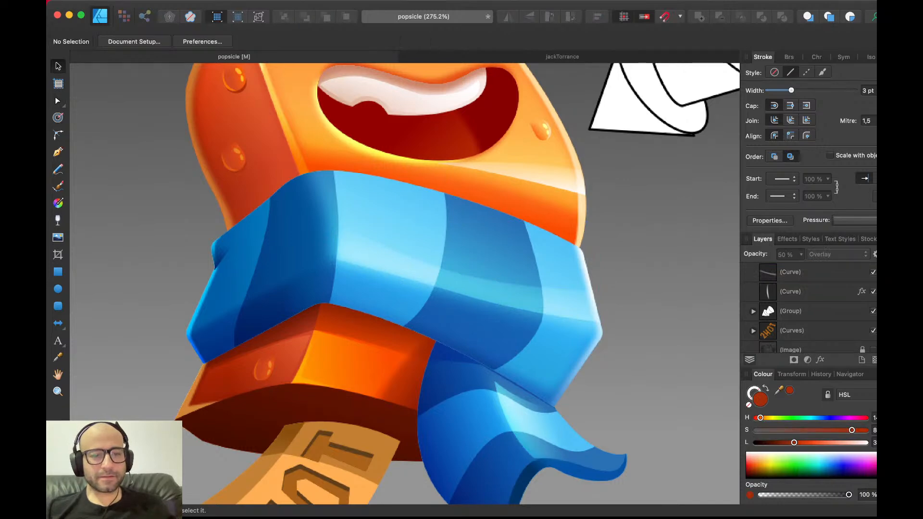
{"action": "key", "text": "super+s"}
- Examine the scarf's highlight, the scarf tail and the popsicle body around them at several magnifications
{"action": "scroll", "coordinate": [405, 284], "scroll_direction": "down", "scroll_amount": 3}
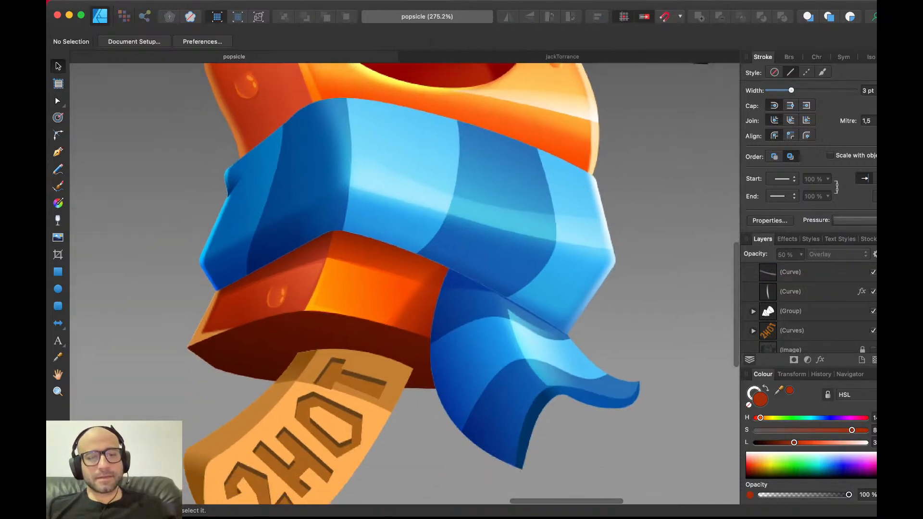
{"action": "scroll", "coordinate": [405, 284], "scroll_direction": "up", "scroll_amount": 4}
{"action": "left_click", "coordinate": [385, 289]}
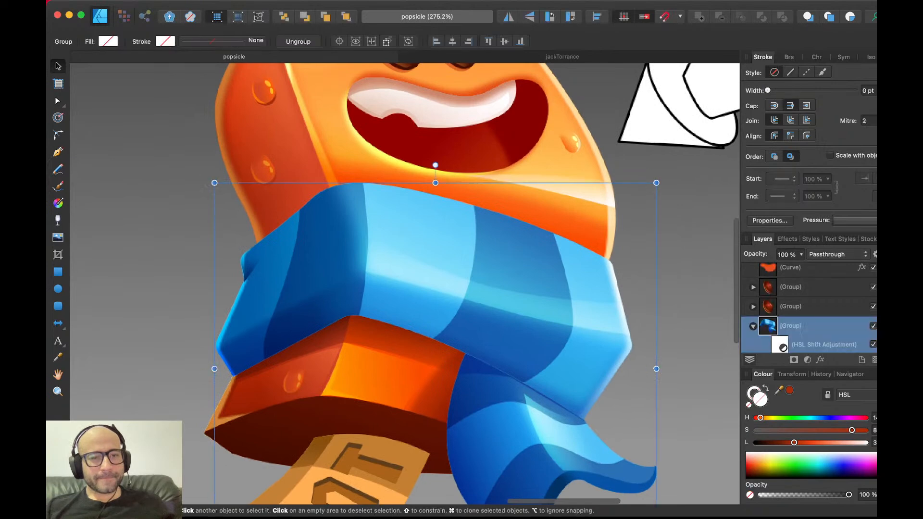
{"action": "scroll", "coordinate": [385, 327], "scroll_direction": "up", "scroll_amount": 3}
{"action": "key", "text": "a"}
{"action": "key", "text": "v"}
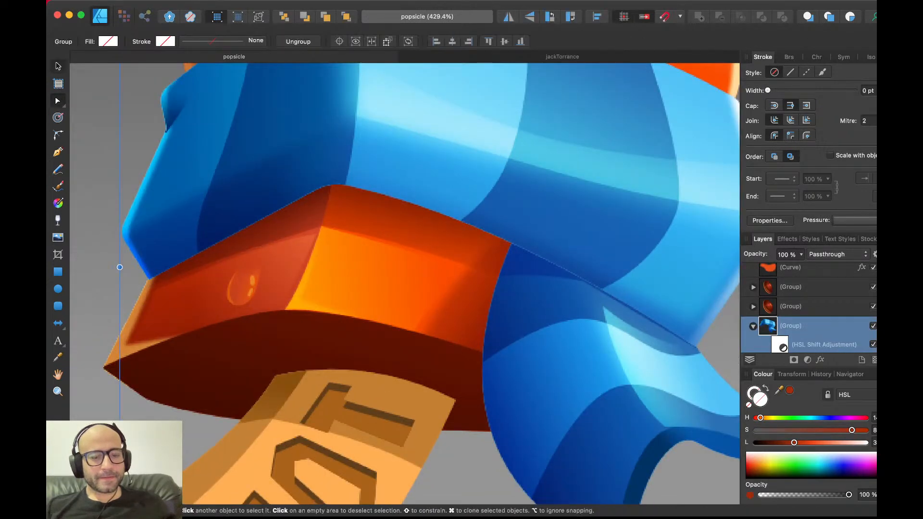
{"action": "double_click", "coordinate": [462, 187]}
{"action": "double_click", "coordinate": [462, 188]}
{"action": "key", "text": "Escape"}
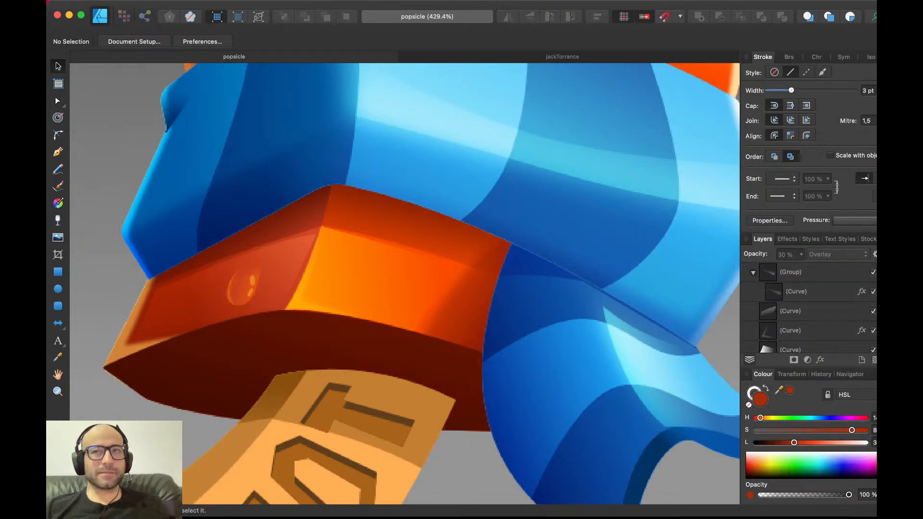
{"action": "scroll", "coordinate": [405, 283], "scroll_direction": "down", "scroll_amount": 3}
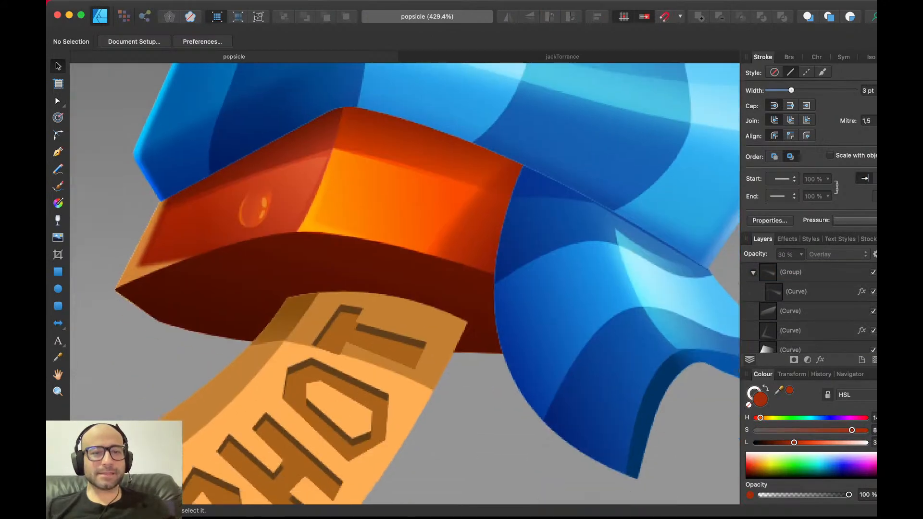
{"action": "scroll", "coordinate": [395, 250], "scroll_direction": "right", "scroll_amount": 1}
{"action": "scroll", "coordinate": [396, 250], "scroll_direction": "up", "scroll_amount": 10}
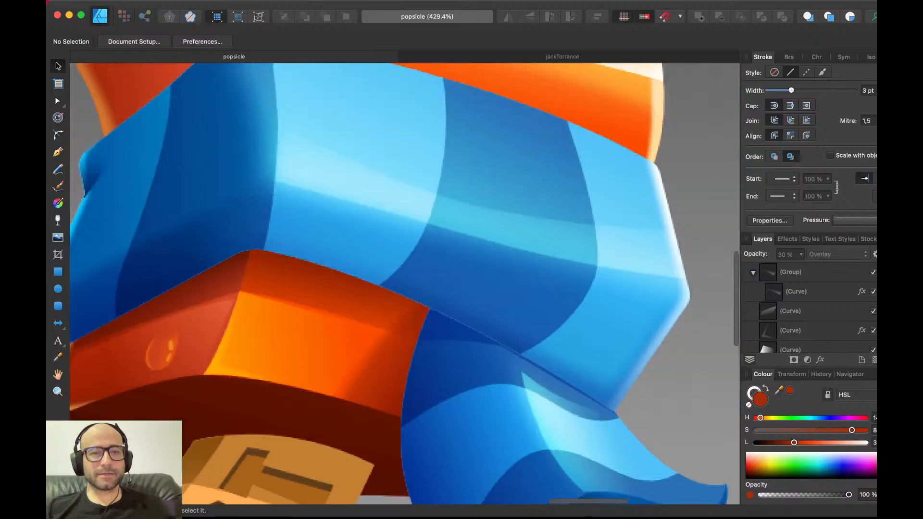
{"action": "scroll", "coordinate": [395, 250], "scroll_direction": "down", "scroll_amount": 4}
{"action": "scroll", "coordinate": [366, 219], "scroll_direction": "up", "scroll_amount": 1}
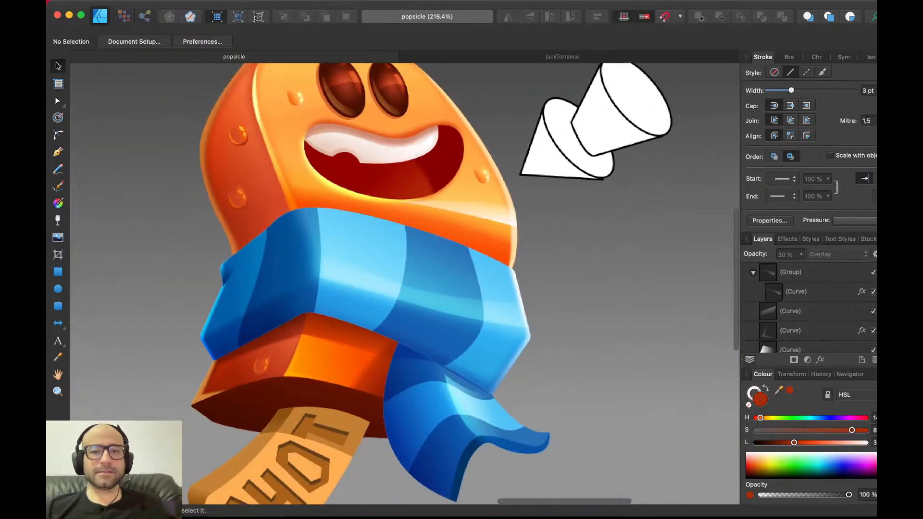
{"action": "scroll", "coordinate": [395, 250], "scroll_direction": "up", "scroll_amount": 2}
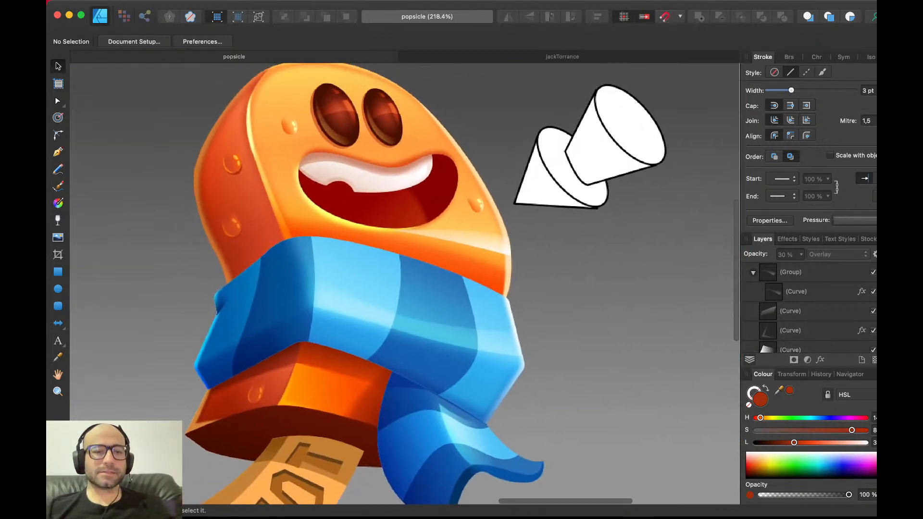
{"action": "scroll", "coordinate": [338, 469], "scroll_direction": "up", "scroll_amount": 2}
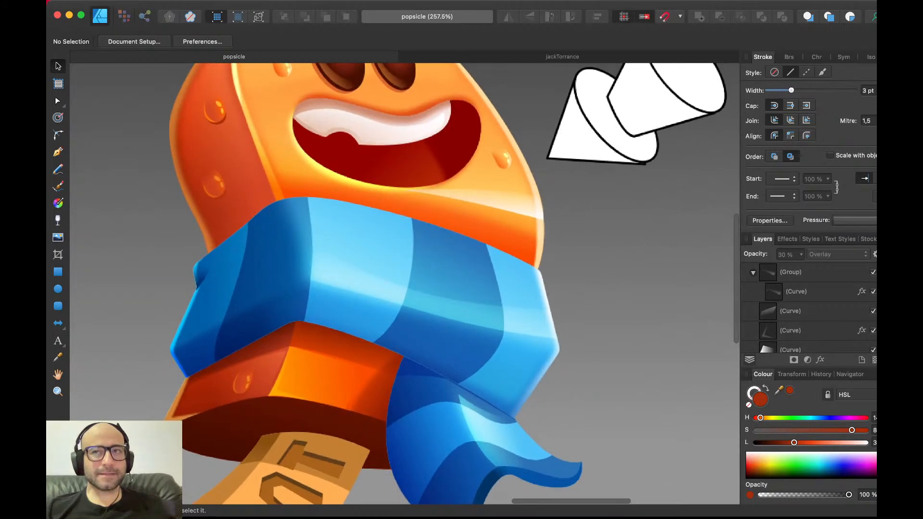
{"action": "scroll", "coordinate": [338, 468], "scroll_direction": "down", "scroll_amount": 2}
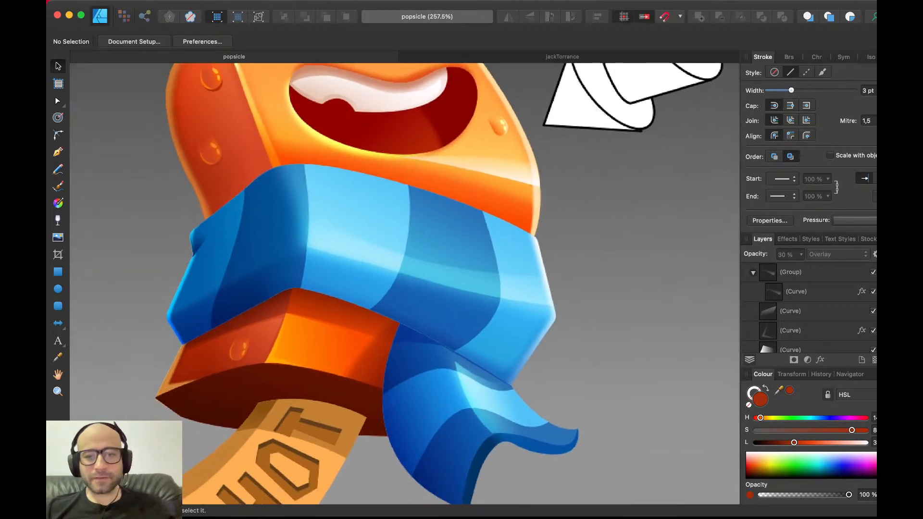
{"action": "scroll", "coordinate": [338, 469], "scroll_direction": "down", "scroll_amount": 2}
{"action": "scroll", "coordinate": [338, 469], "scroll_direction": "left", "scroll_amount": 1}
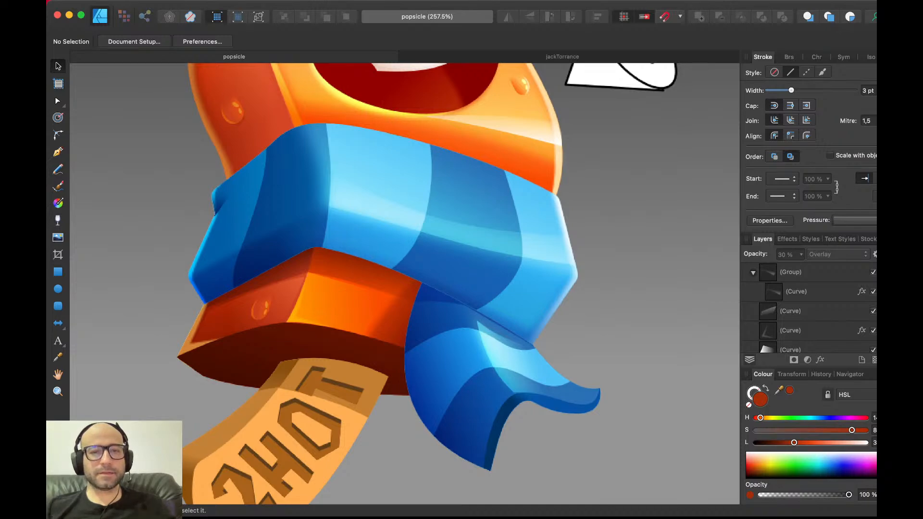
{"action": "scroll", "coordinate": [406, 284], "scroll_direction": "up", "scroll_amount": 5}
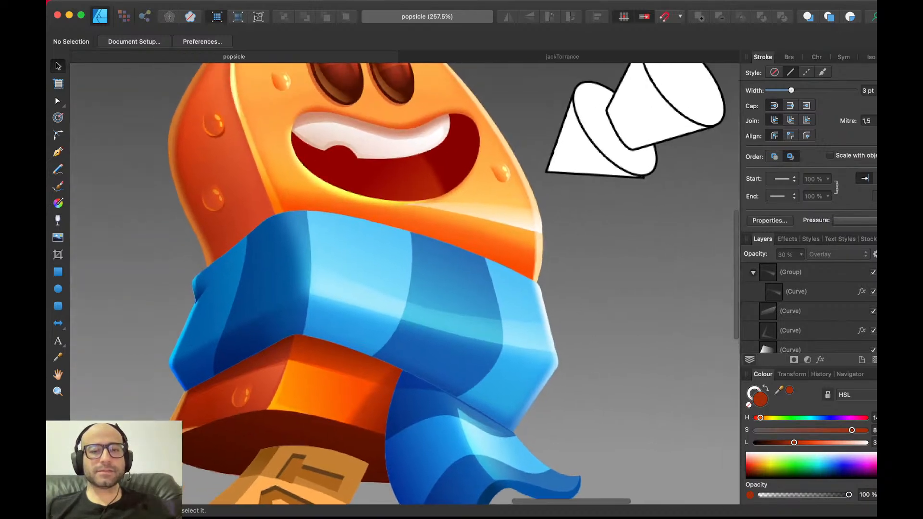
{"action": "scroll", "coordinate": [406, 283], "scroll_direction": "down", "scroll_amount": 4}
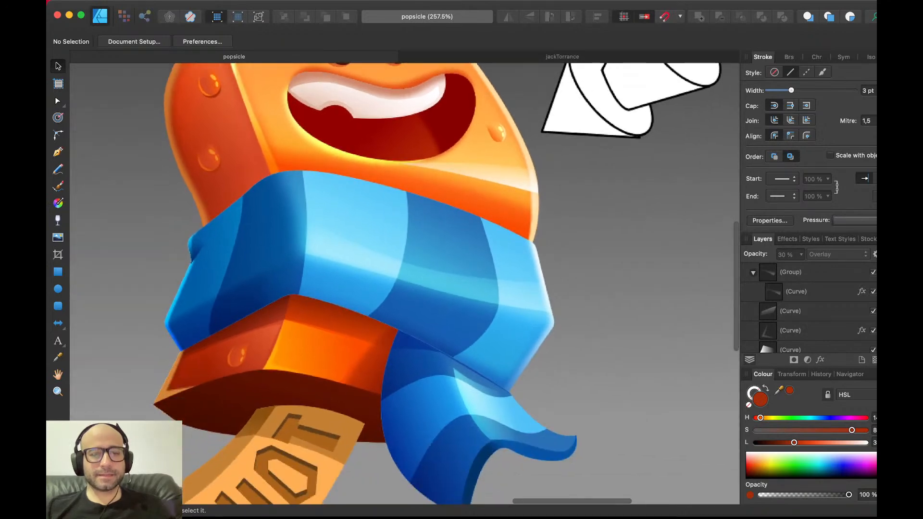
{"action": "scroll", "coordinate": [405, 284], "scroll_direction": "down", "scroll_amount": 4}
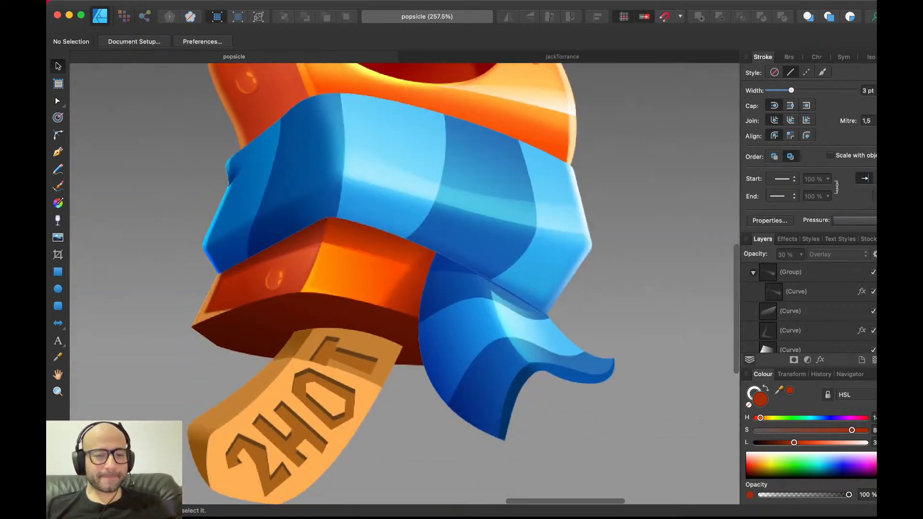
- Draw a closed curve with a rounded lower edge across the outer end of the wooden stick's side face, at 60% opacity
{"action": "left_click", "coordinate": [294, 413]}
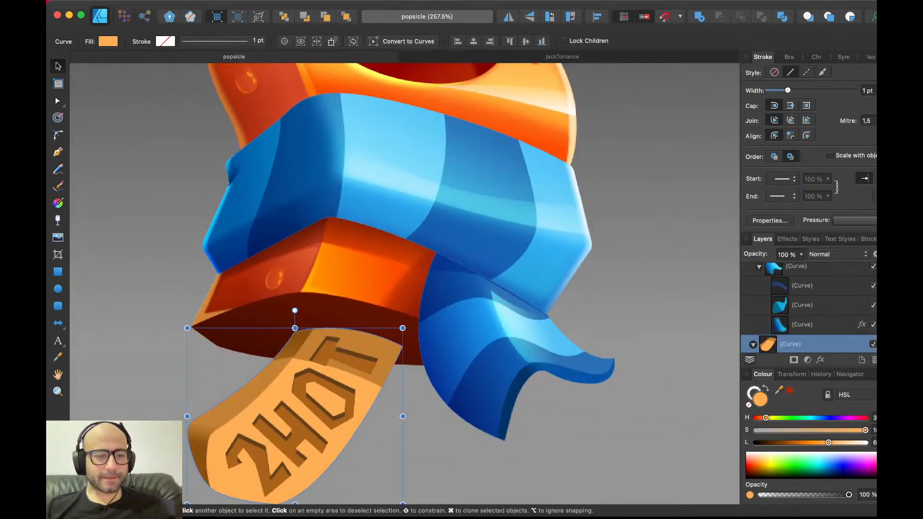
{"action": "key", "text": "super+d"}
{"action": "scroll", "coordinate": [336, 409], "scroll_direction": "up", "scroll_amount": 2}
{"action": "scroll", "coordinate": [404, 283], "scroll_direction": "left", "scroll_amount": 5}
{"action": "scroll", "coordinate": [404, 284], "scroll_direction": "down", "scroll_amount": 2}
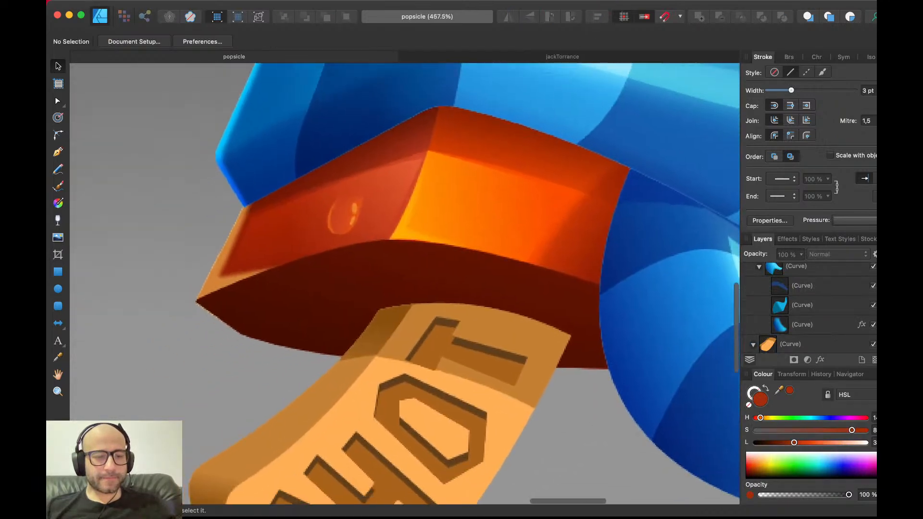
{"action": "key", "text": "p"}
{"action": "left_click_drag", "start_coordinate": [307, 431], "coordinate": [378, 436]}
{"action": "left_click", "coordinate": [457, 342]}
{"action": "left_click", "coordinate": [321, 316]}
{"action": "left_click", "coordinate": [183, 379]}
{"action": "left_click", "coordinate": [198, 390]}
{"action": "key", "text": "v"}
{"action": "key", "text": "6"}
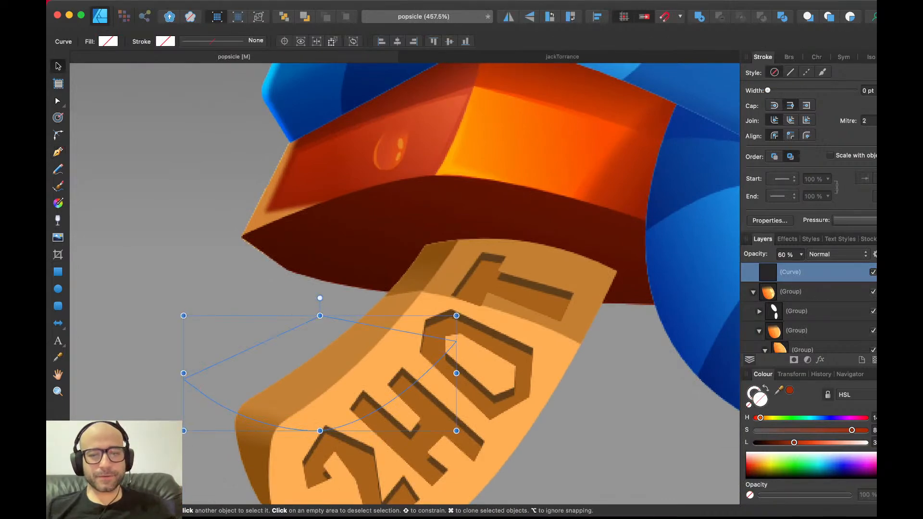
- Nest the new curve inside the stick's darker side face and fill it with white
{"action": "left_click", "coordinate": [790, 390]}
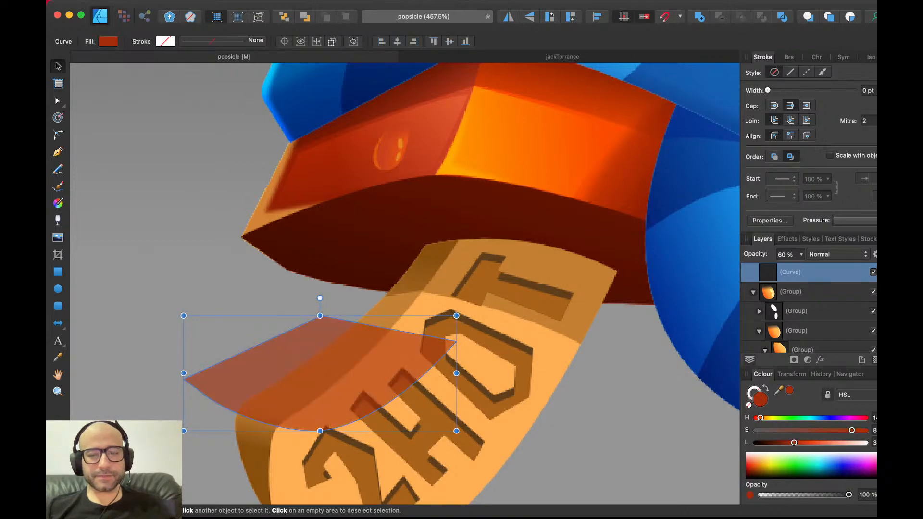
{"action": "left_click", "coordinate": [775, 465]}
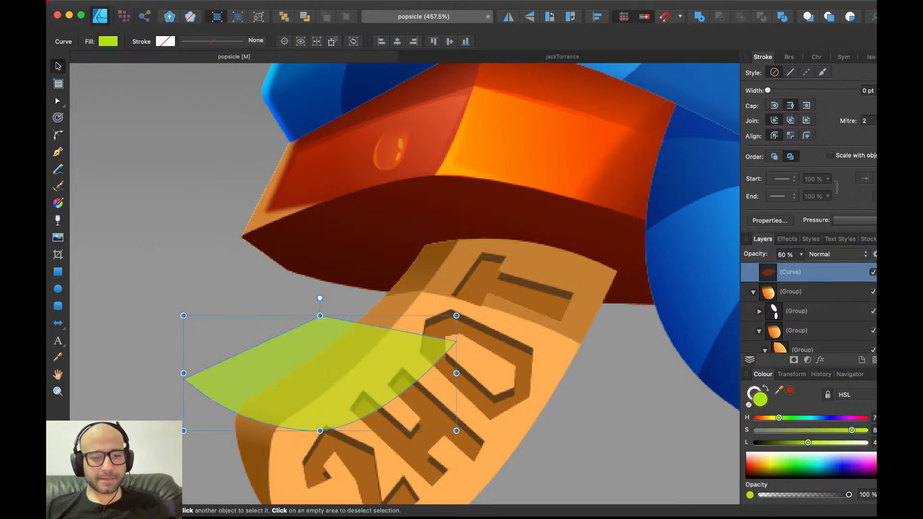
{"action": "key", "text": "Delete"}
{"action": "left_click", "coordinate": [358, 341]}
{"action": "key", "text": "super+alt+v"}
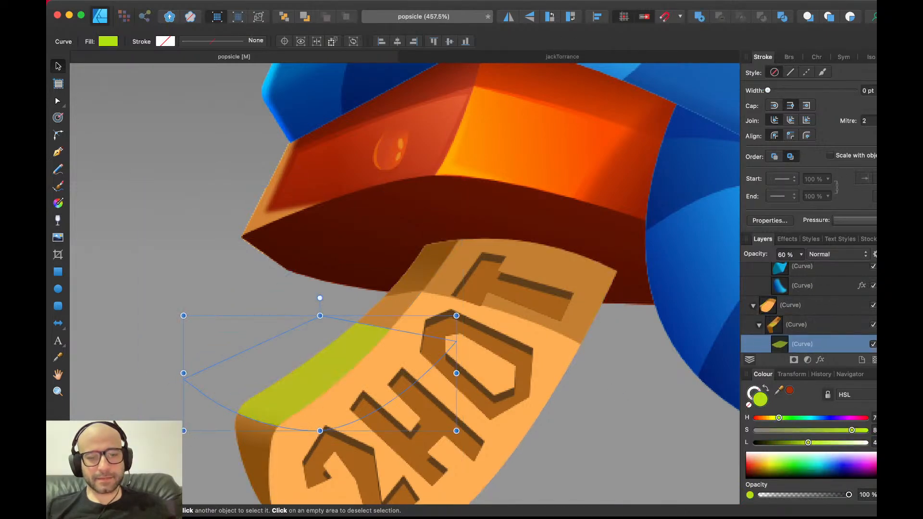
{"action": "left_click_drag", "start_coordinate": [808, 443], "coordinate": [867, 443]}
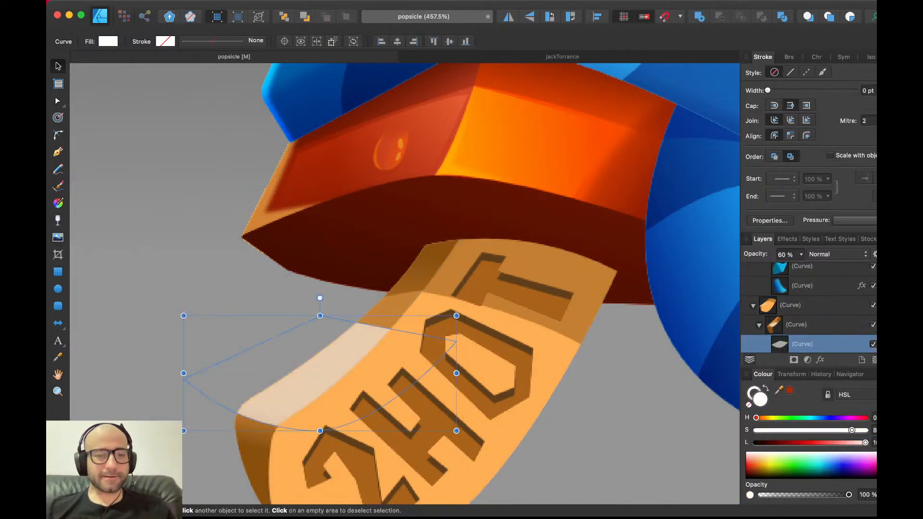
{"action": "key", "text": "y"}
{"action": "left_click_drag", "start_coordinate": [247, 418], "coordinate": [308, 354]}
{"action": "key", "text": "super+z"}
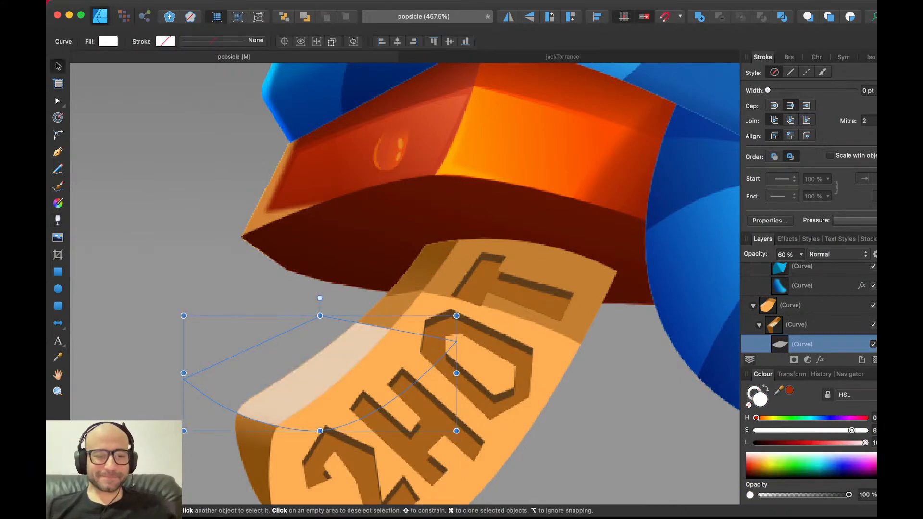
- Fade the stick's side highlight upward with a transparency gradient, and set it to Overlay at 100% opacity
{"action": "key", "text": "y"}
{"action": "left_click_drag", "start_coordinate": [248, 417], "coordinate": [292, 320]}
{"action": "key", "text": "v"}
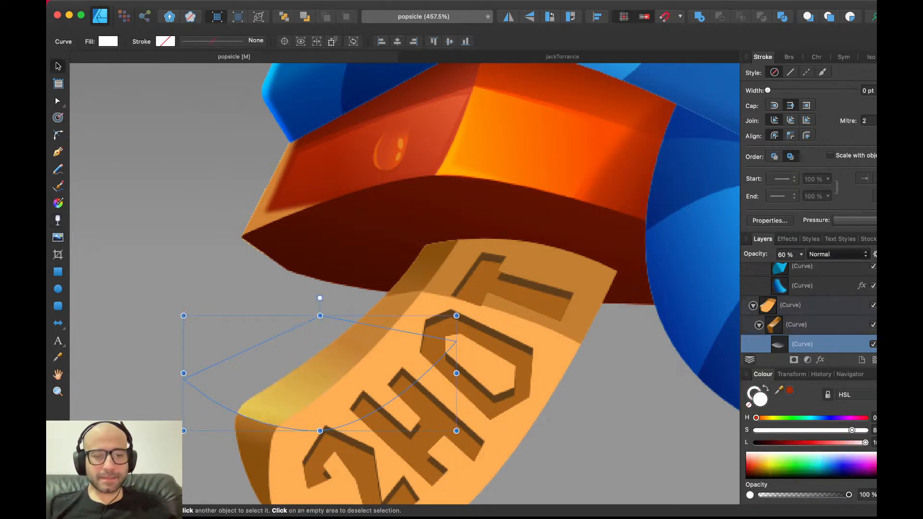
{"action": "left_click", "coordinate": [835, 395]}
{"action": "key", "text": "0"}
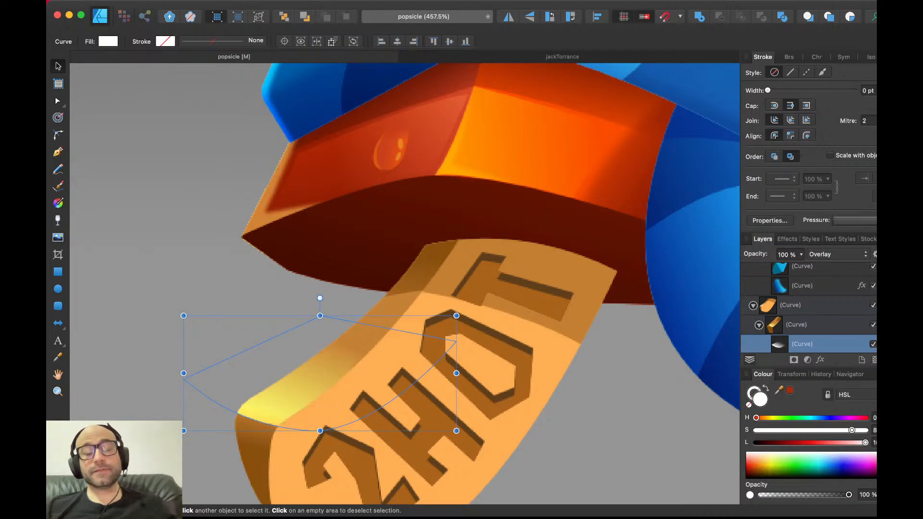
- Recolour the stick's side highlight with the light orange sampled from the front face, and darken it slightly
{"action": "scroll", "coordinate": [497, 381], "scroll_direction": "down", "scroll_amount": 5}
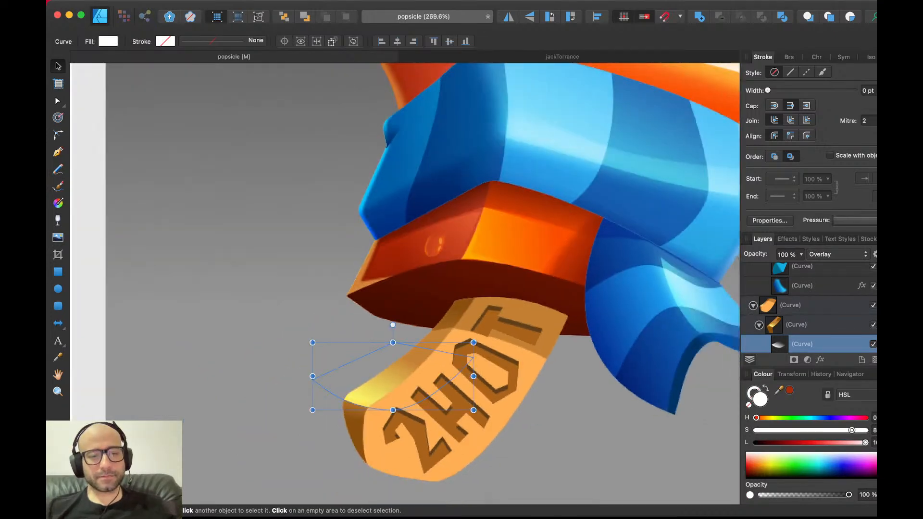
{"action": "key", "text": "Escape"}
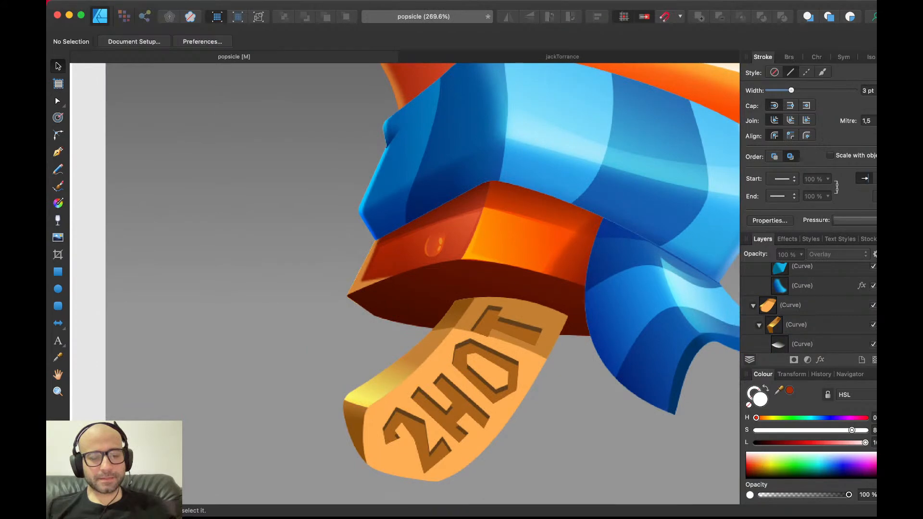
{"action": "double_click", "coordinate": [395, 375]}
{"action": "double_click", "coordinate": [395, 375]}
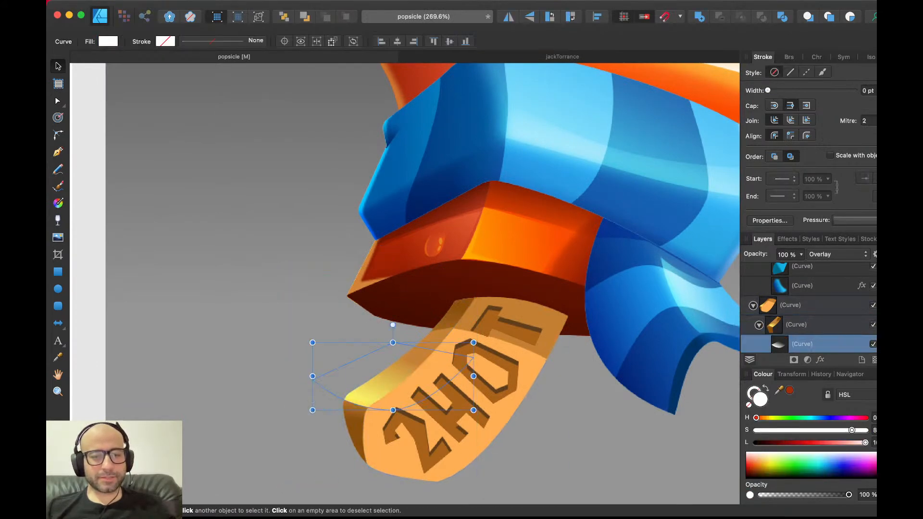
{"action": "left_click_drag", "start_coordinate": [779, 391], "coordinate": [399, 399]}
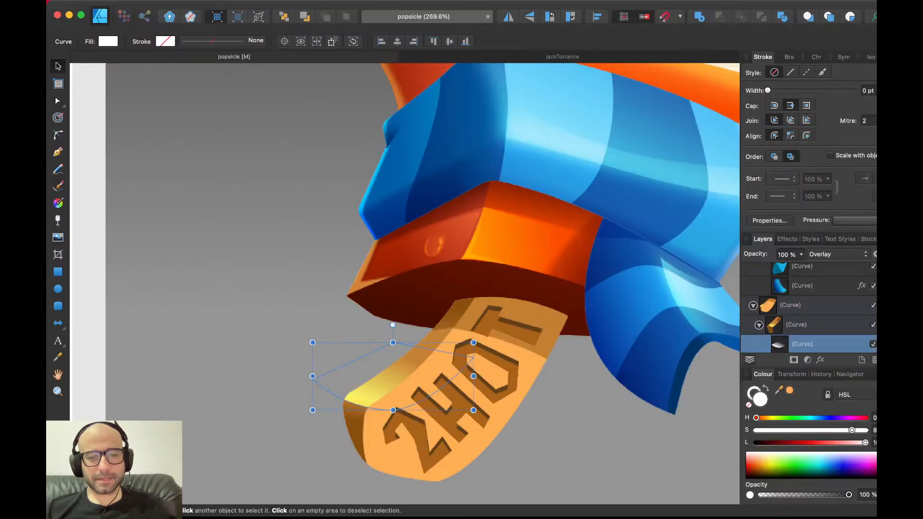
{"action": "left_click", "coordinate": [790, 390]}
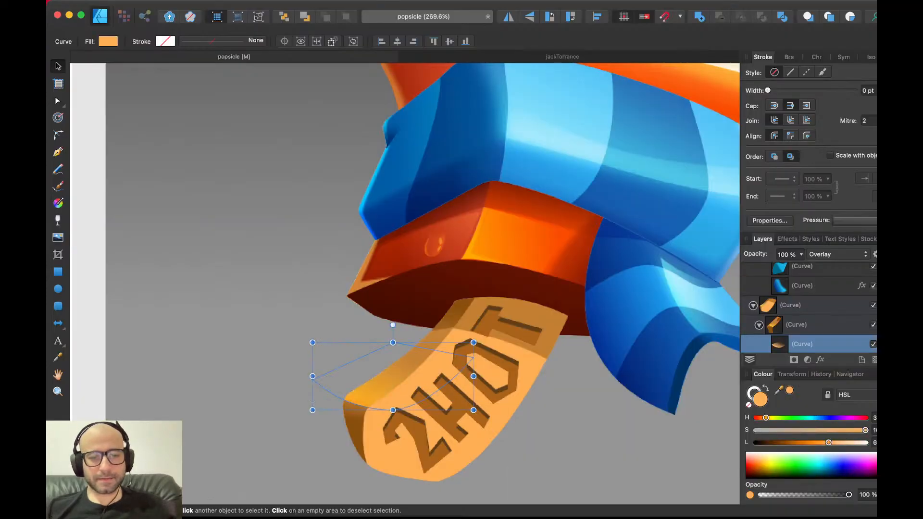
{"action": "left_click_drag", "start_coordinate": [828, 443], "coordinate": [820, 443]}
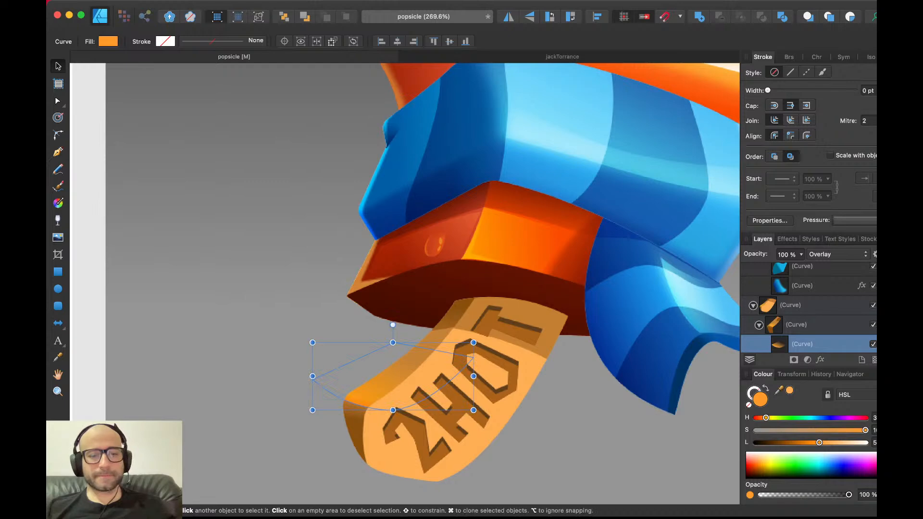
{"action": "key", "text": "super+d"}
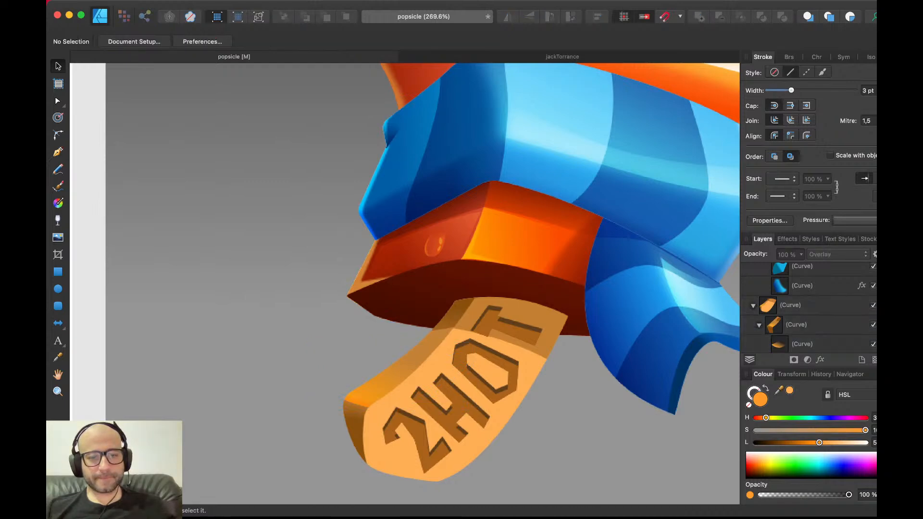
- Apply a linear gradient to the stick's front face, from light orange near its free end to darker orange toward the popsicle
{"action": "left_click", "coordinate": [462, 399]}
{"action": "key", "text": "a"}
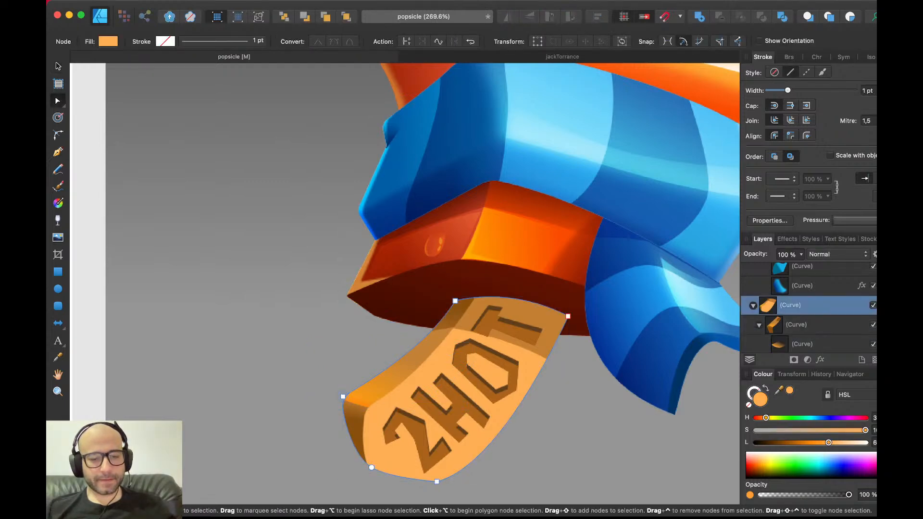
{"action": "key", "text": "b"}
{"action": "key", "text": "v"}
{"action": "key", "text": "g"}
{"action": "left_click_drag", "start_coordinate": [427, 447], "coordinate": [471, 347]}
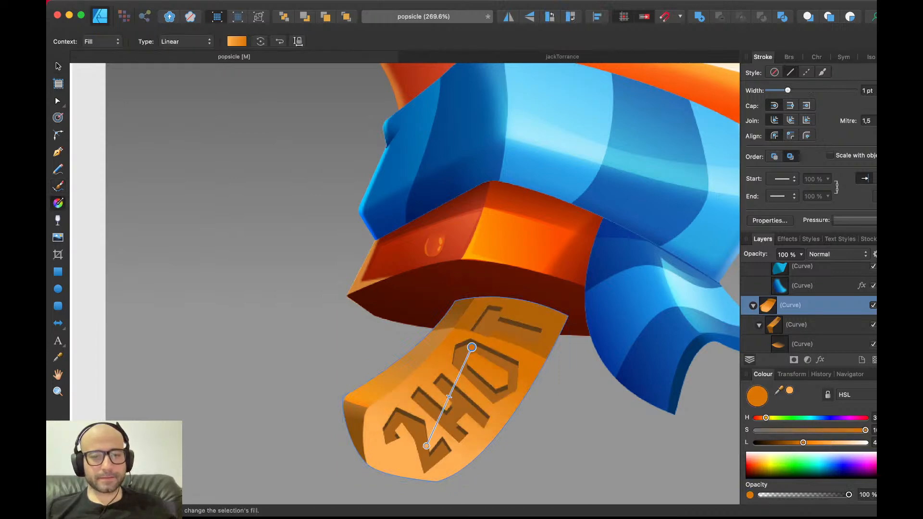
- Shift the dark end of the stick's gradient slightly toward red, lighten it a little and reduce its saturation
{"action": "left_click_drag", "start_coordinate": [766, 418], "coordinate": [765, 419]}
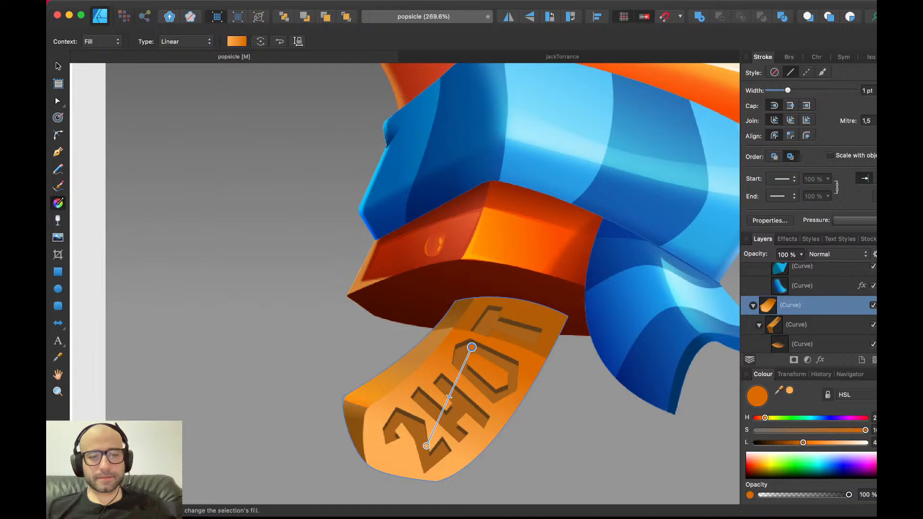
{"action": "mouse_move", "coordinate": [804, 442]}
{"action": "left_mouse_down"}
{"action": "mouse_move", "coordinate": [818, 443]}
{"action": "mouse_move", "coordinate": [810, 442]}
{"action": "left_mouse_up"}
{"action": "left_click_drag", "start_coordinate": [865, 431], "coordinate": [826, 431]}
{"action": "key", "text": "v"}
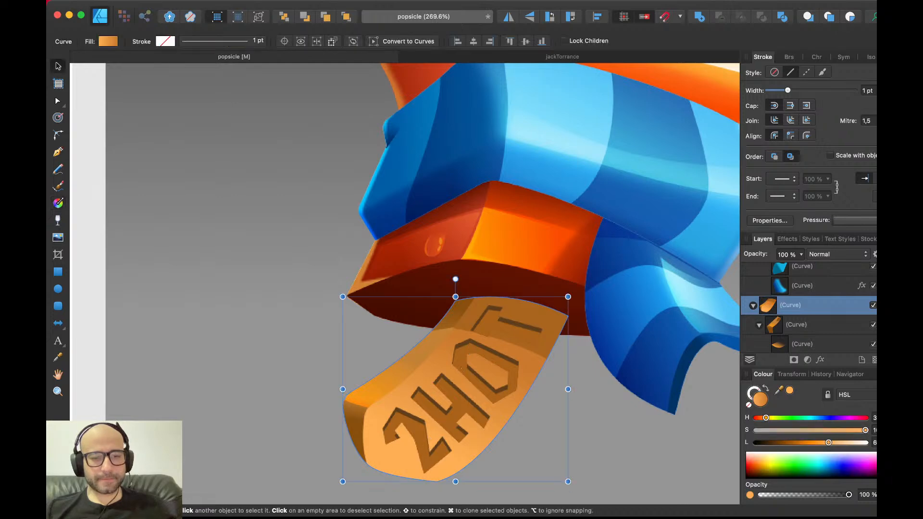
{"action": "left_click", "coordinate": [490, 357]}
{"action": "scroll", "coordinate": [490, 357], "scroll_direction": "up", "scroll_amount": 3}
{"action": "key", "text": "g"}
{"action": "left_click_drag", "start_coordinate": [403, 426], "coordinate": [487, 305]}
{"action": "key", "text": "super+z"}
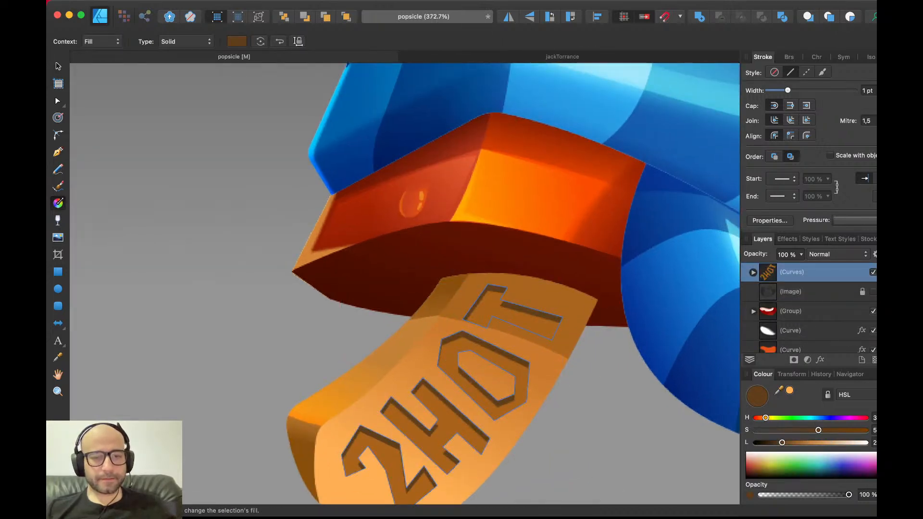
- Apply a gradient fill running along the inner 2HOT lettering curves, from the 2 up to the T
{"action": "key", "text": "v"}
{"action": "double_click", "coordinate": [487, 308]}
{"action": "scroll", "coordinate": [446, 352], "scroll_direction": "down", "scroll_amount": 3}
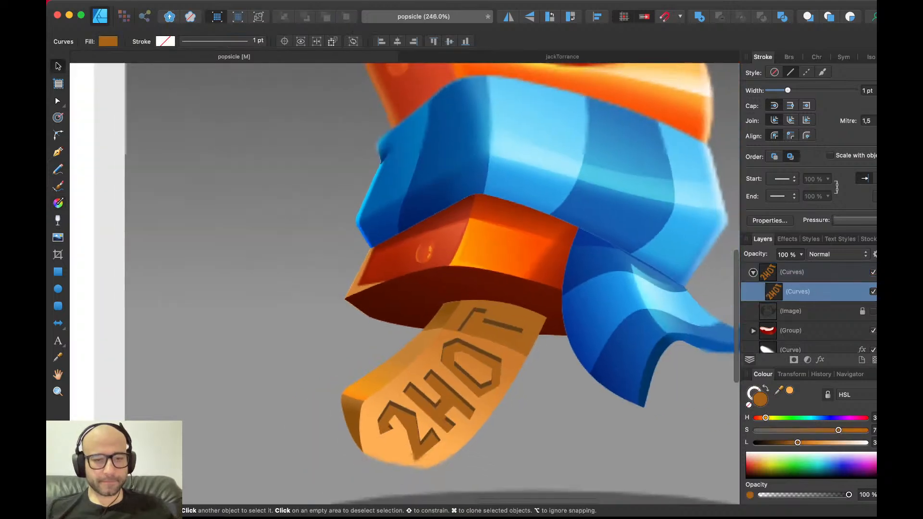
{"action": "key", "text": "g"}
{"action": "left_click_drag", "start_coordinate": [406, 421], "coordinate": [462, 304]}
{"action": "key", "text": "v"}
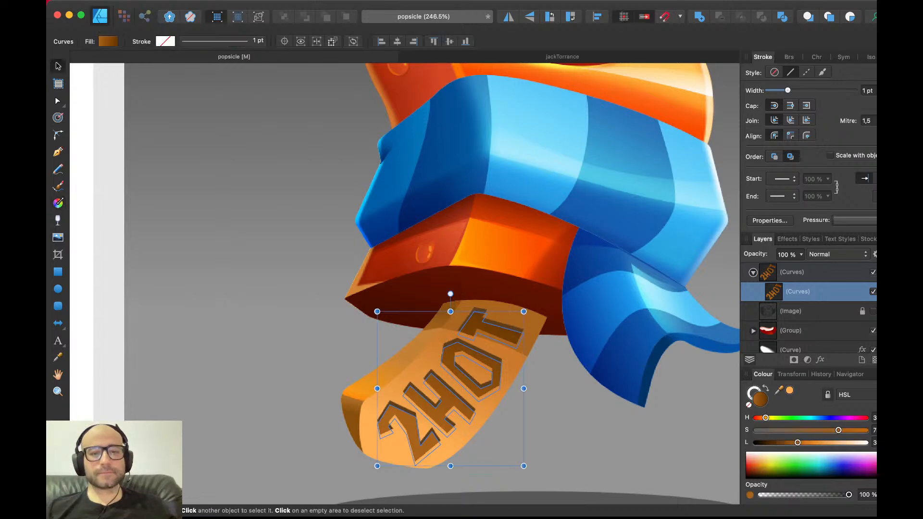
{"action": "key", "text": "super+d"}
{"action": "scroll", "coordinate": [462, 304], "scroll_direction": "down", "scroll_amount": 5}
{"action": "scroll", "coordinate": [502, 264], "scroll_direction": "up", "scroll_amount": 6}
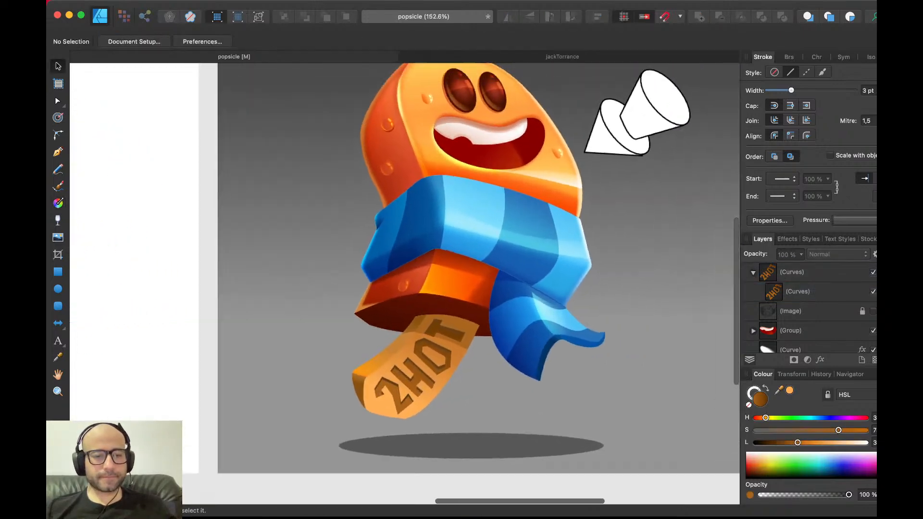
- Draw a thin, tapered Pen highlight along the stick's front edge, from the shadow line to the lower corner, and fill it white
{"action": "scroll", "coordinate": [405, 284], "scroll_direction": "down", "scroll_amount": 5}
{"action": "scroll", "coordinate": [405, 283], "scroll_direction": "left", "scroll_amount": 5}
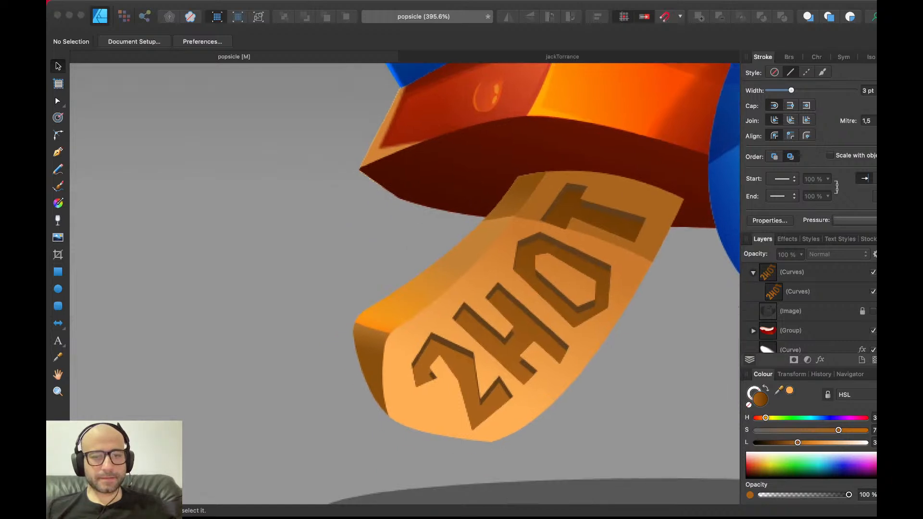
{"action": "scroll", "coordinate": [486, 214], "scroll_direction": "up", "scroll_amount": 2}
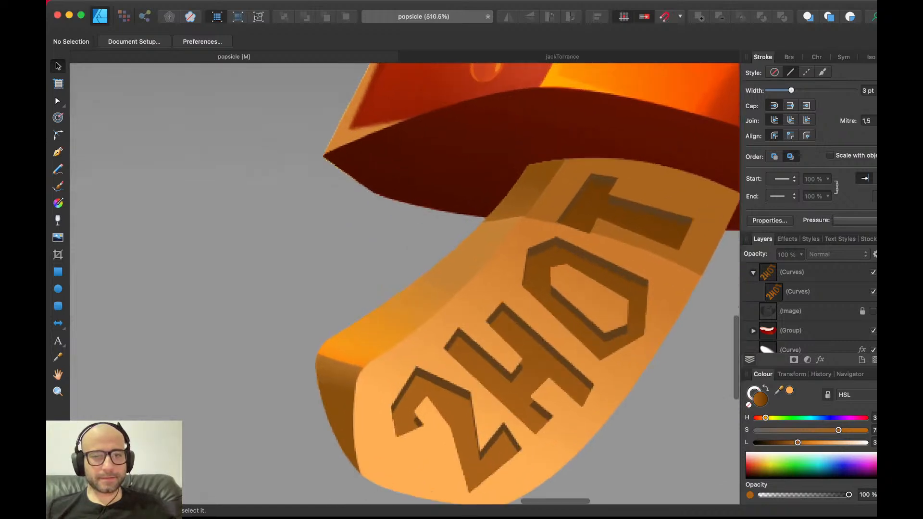
{"action": "key", "text": "p"}
{"action": "left_click", "coordinate": [523, 217]}
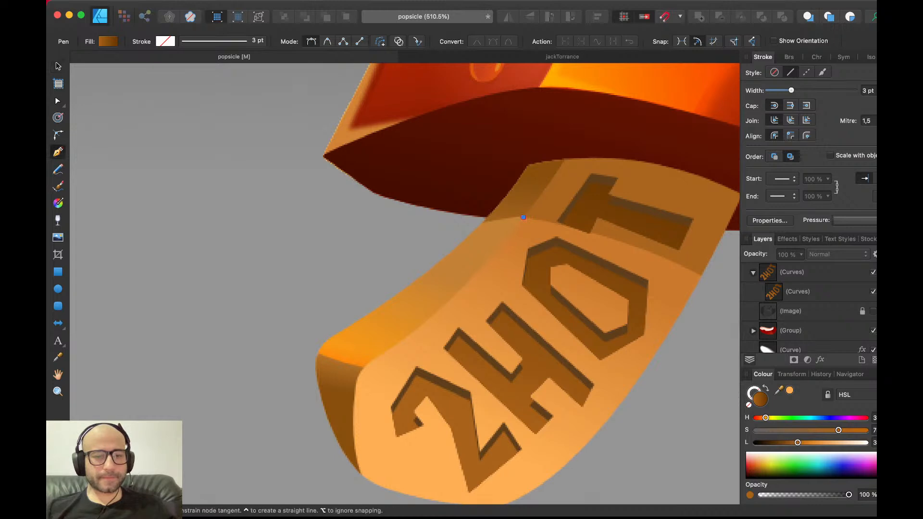
{"action": "left_click_drag", "start_coordinate": [376, 351], "coordinate": [325, 382]}
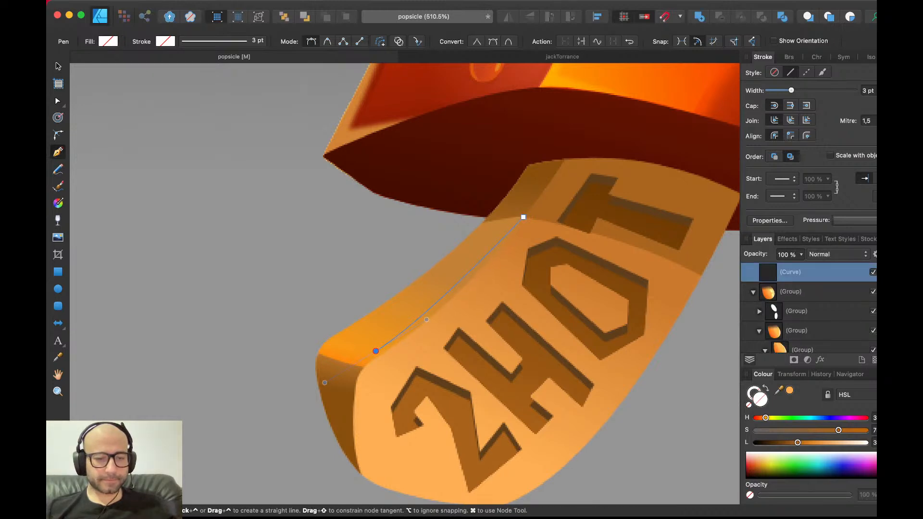
{"action": "left_click_drag", "start_coordinate": [361, 472], "coordinate": [369, 481]}
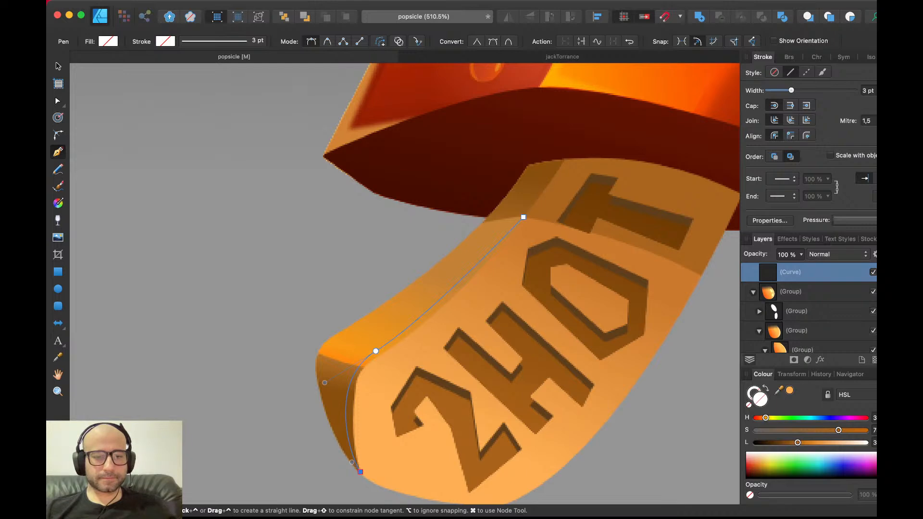
{"action": "left_click_drag", "start_coordinate": [380, 363], "coordinate": [412, 329]}
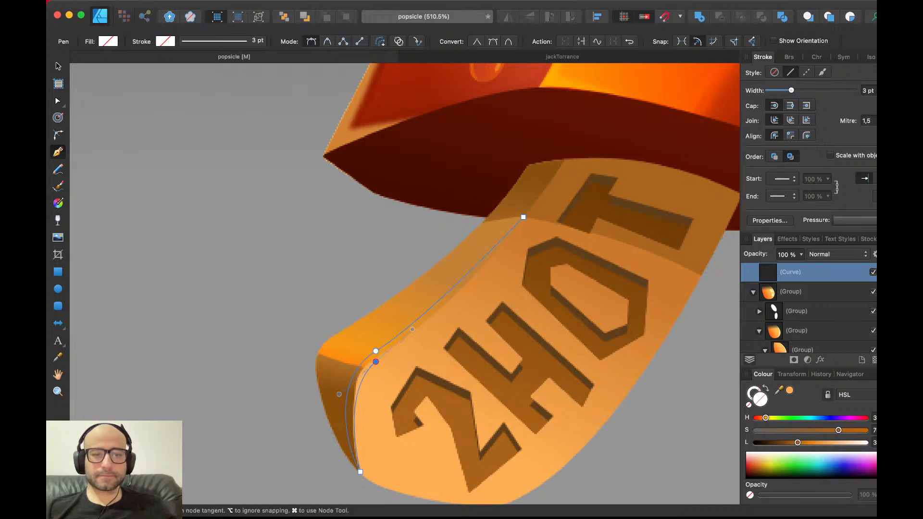
{"action": "left_click", "coordinate": [524, 217]}
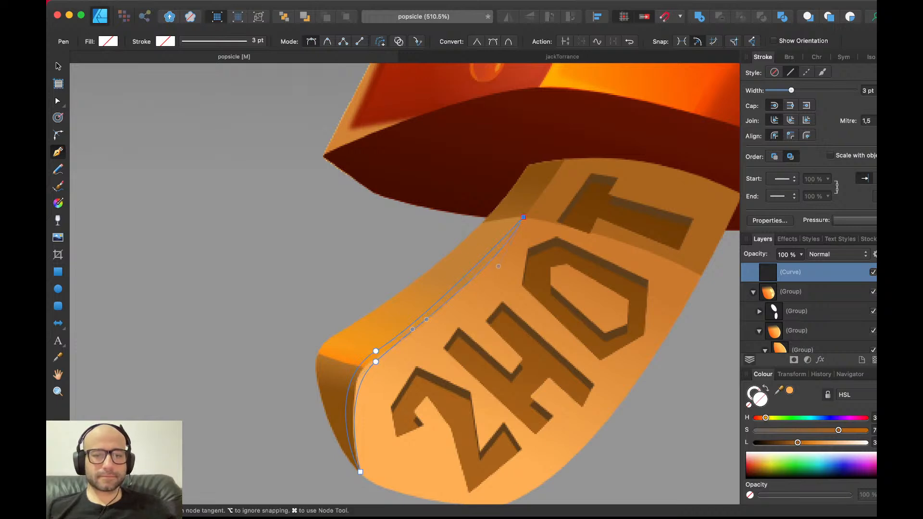
{"action": "key", "text": "d"}
{"action": "key", "text": "v"}
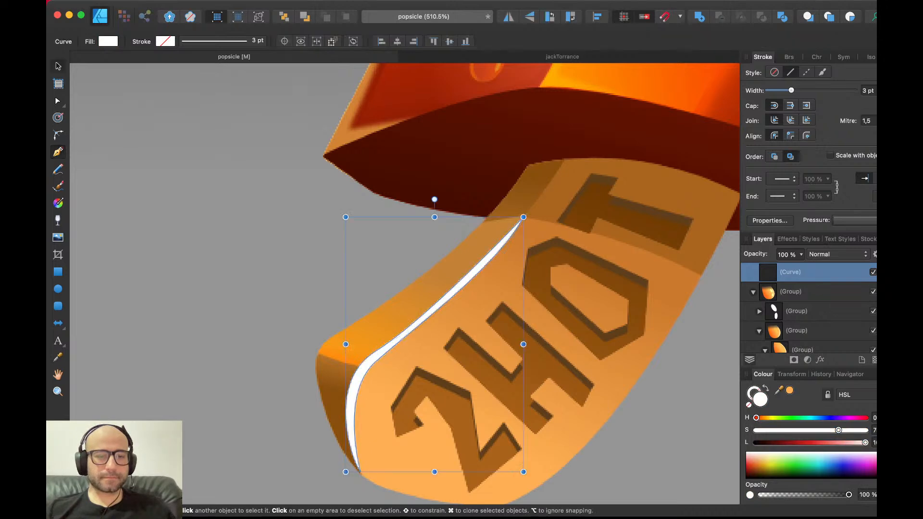
- Fade the white edge highlight with a gradient transparency and set its blend mode to Overlay
{"action": "key", "text": "g"}
{"action": "left_click_drag", "start_coordinate": [348, 322], "coordinate": [477, 399]}
{"action": "key", "text": "v"}
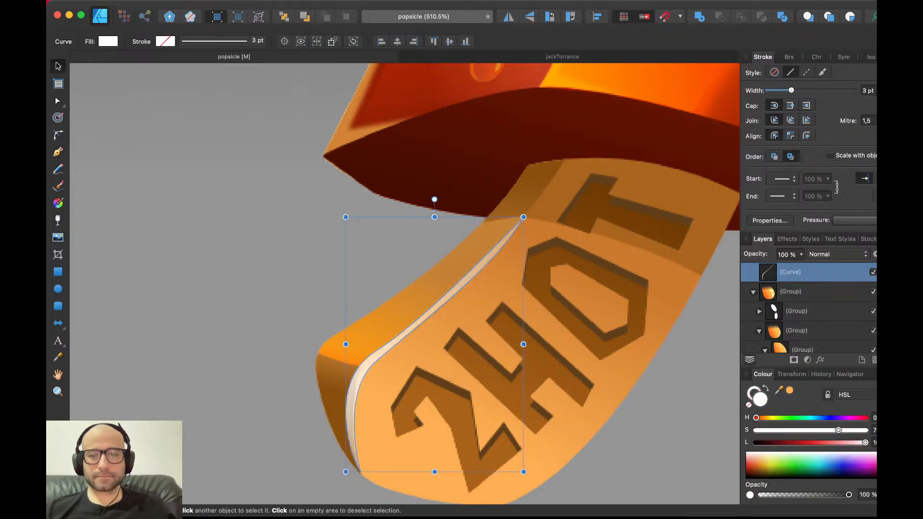
{"action": "left_click", "coordinate": [839, 255]}
{"action": "left_click", "coordinate": [827, 402]}
{"action": "scroll", "coordinate": [415, 378], "scroll_direction": "down", "scroll_amount": 5}
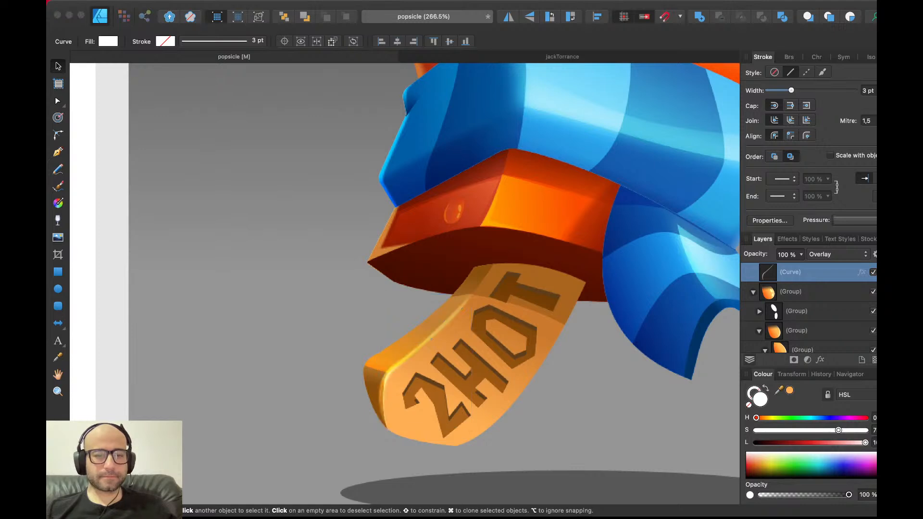
{"action": "key", "text": "Return"}
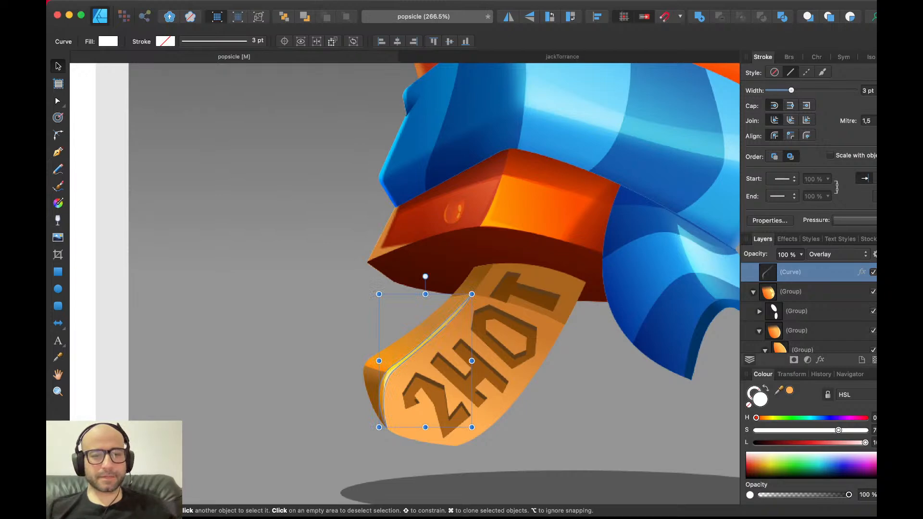
- Cut the edge highlight and paste it inside the stick's base curve so it is clipped by the stick
{"action": "key", "text": "Delete"}
{"action": "key", "text": "super+d"}
{"action": "scroll", "coordinate": [418, 383], "scroll_direction": "up", "scroll_amount": 5}
{"action": "key", "text": "super+z"}
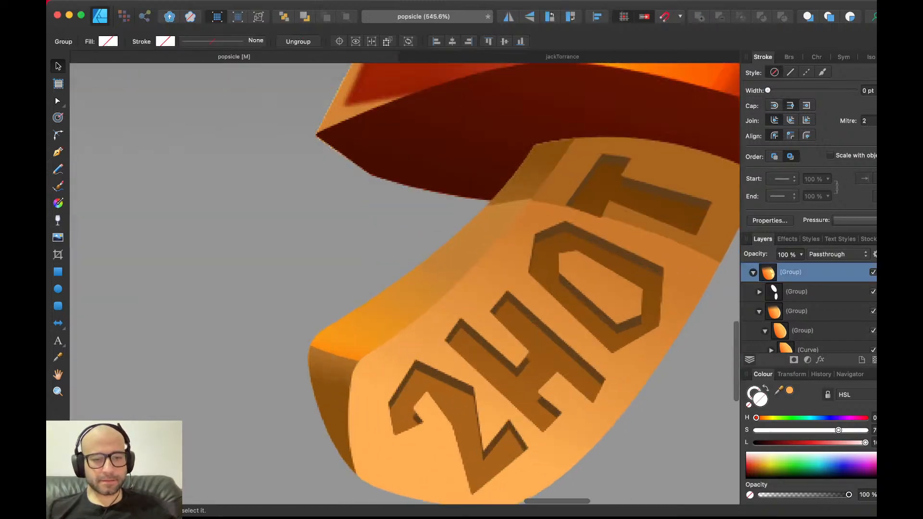
{"action": "key", "text": "super+z"}
{"action": "key", "text": "super+x"}
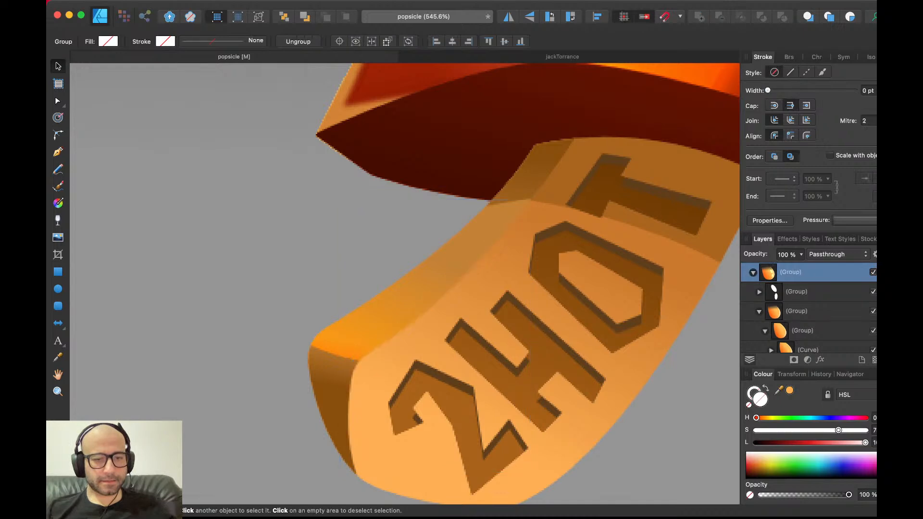
{"action": "left_click", "coordinate": [417, 356]}
{"action": "key", "text": "a"}
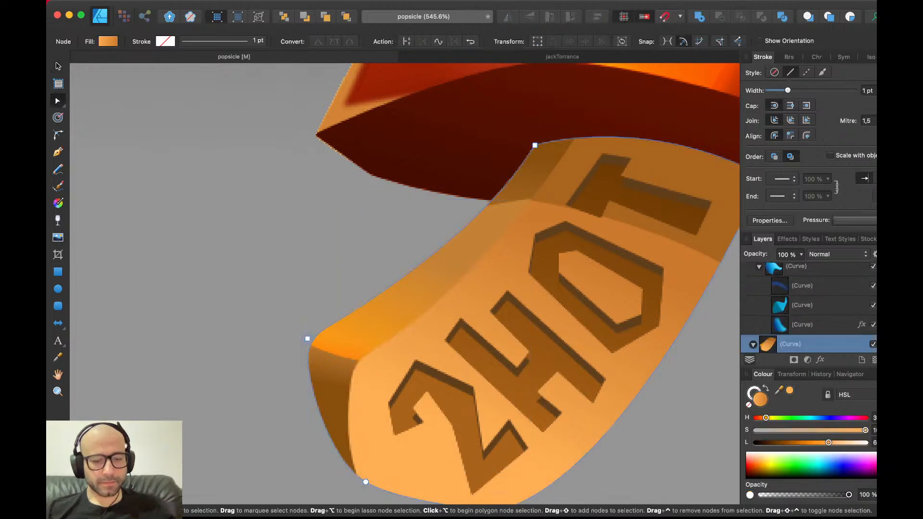
{"action": "key", "text": "v"}
{"action": "key", "text": "super+alt+v"}
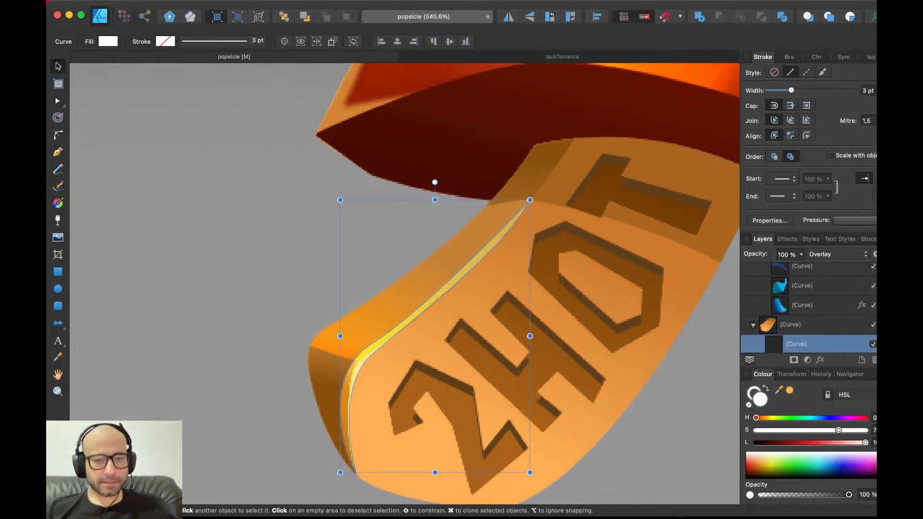
- Send the edge highlight one level back behind the stick's side shading and nudge it slightly down and to the right
{"action": "key", "text": "super+["}
{"action": "key", "text": "Right"}
{"action": "key", "text": "Down"}
{"action": "key", "text": "Down"}
{"action": "key", "text": "Right"}
{"action": "key", "text": "Right"}
{"action": "key", "text": "Up"}
{"action": "key", "text": "Down"}
{"action": "key", "text": "Down"}
{"action": "key", "text": "Down"}
{"action": "key", "text": "Left"}
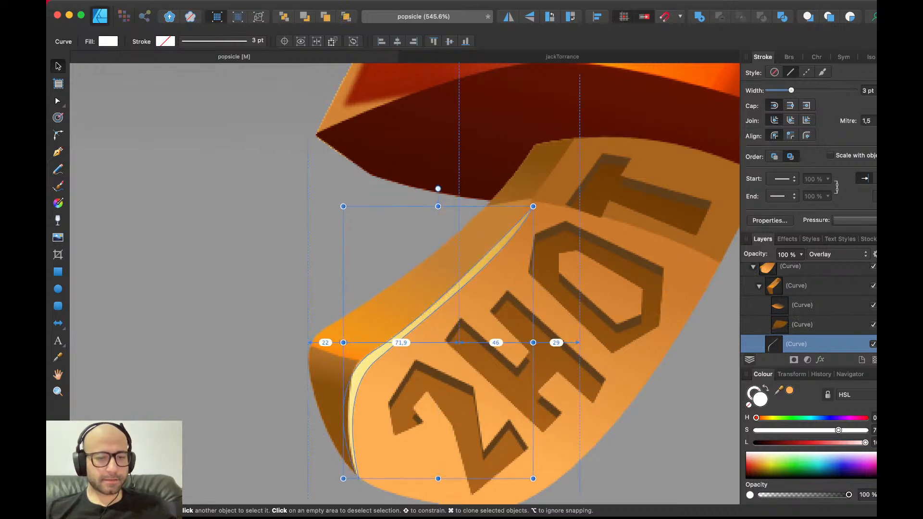
- Adjust the highlight's bend and upper tip nodes so the shape follows the stick's front edge
{"action": "key", "text": "a"}
{"action": "left_click_drag", "start_coordinate": [375, 350], "coordinate": [371, 342]}
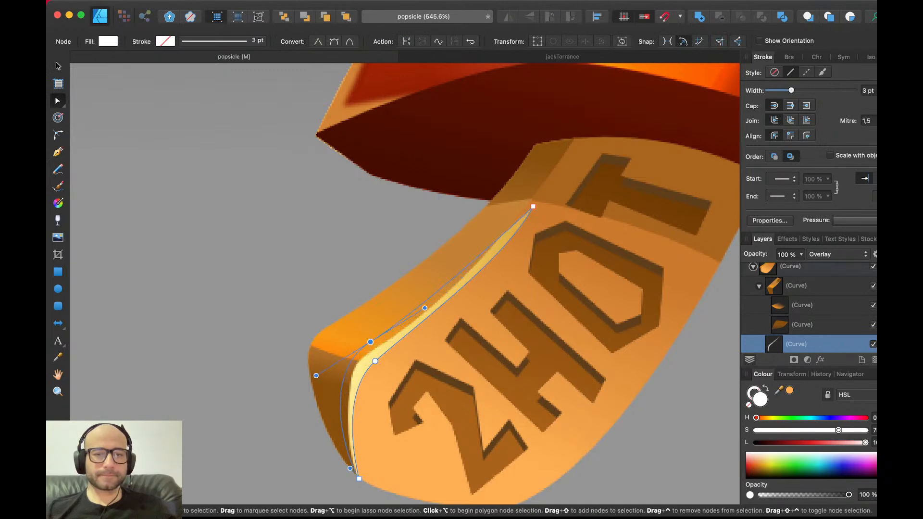
{"action": "left_click_drag", "start_coordinate": [533, 207], "coordinate": [530, 203]}
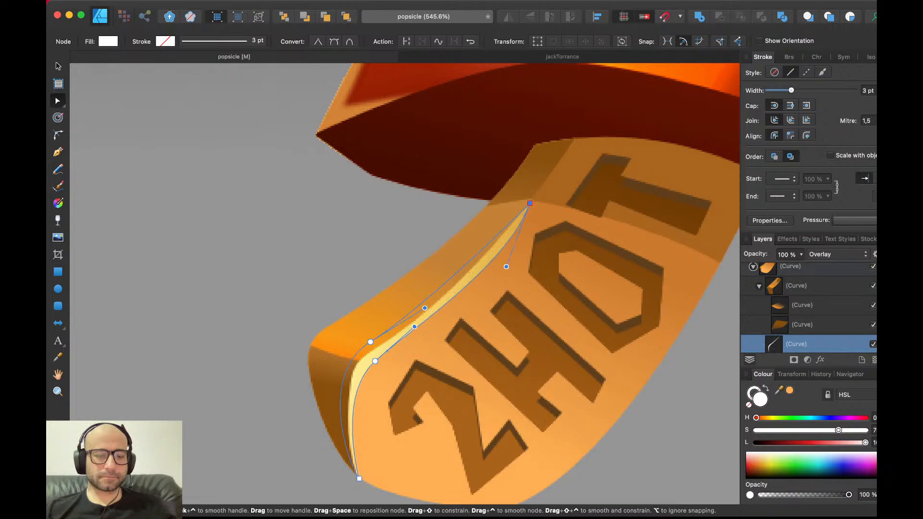
{"action": "key", "text": "v"}
{"action": "key", "text": "super+d"}
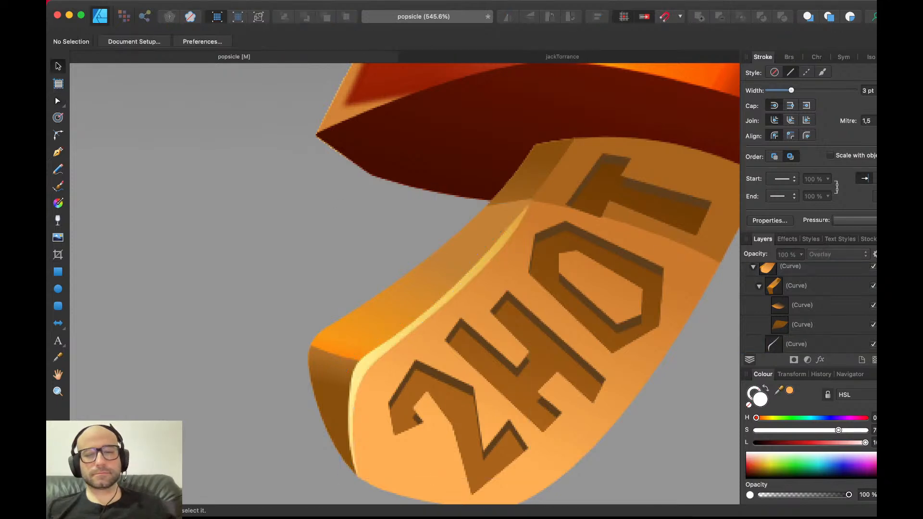
- Save the popsicle document
{"action": "scroll", "coordinate": [510, 259], "scroll_direction": "down", "scroll_amount": 5}
{"action": "scroll", "coordinate": [510, 259], "scroll_direction": "up", "scroll_amount": 1}
{"action": "scroll", "coordinate": [509, 259], "scroll_direction": "right", "scroll_amount": 3}
{"action": "key", "text": "super+s"}
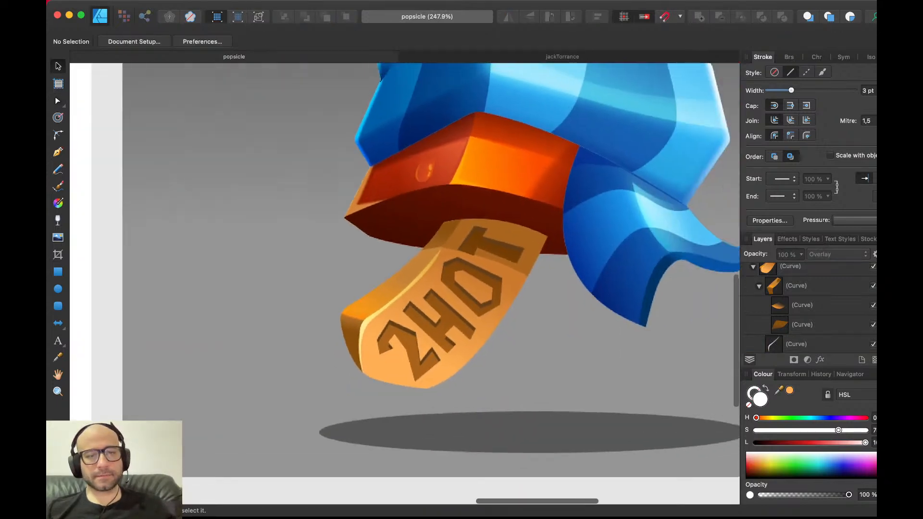
- Draw a wavy diagonal stripe with the Pen tool over the length of the stick and fill it black
{"action": "key", "text": "p"}
{"action": "left_click", "coordinate": [551, 199]}
{"action": "left_click_drag", "start_coordinate": [481, 314], "coordinate": [526, 301]}
{"action": "left_click_drag", "start_coordinate": [393, 388], "coordinate": [382, 419]}
{"action": "left_click", "coordinate": [367, 413]}
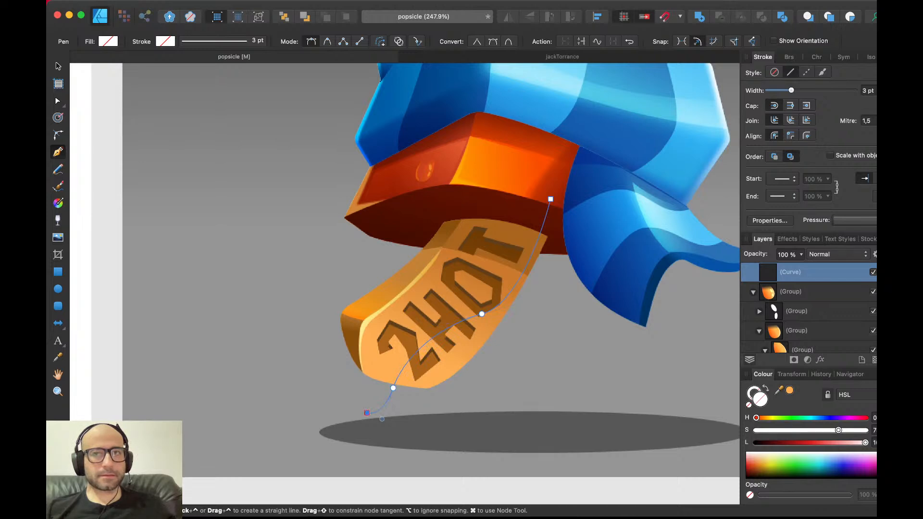
{"action": "left_click_drag", "start_coordinate": [449, 309], "coordinate": [521, 270]}
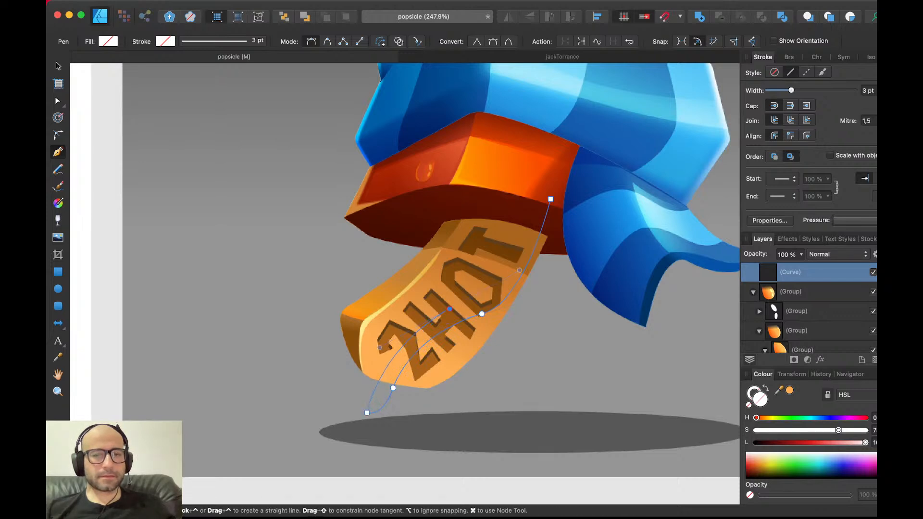
{"action": "left_click_drag", "start_coordinate": [525, 198], "coordinate": [523, 189]}
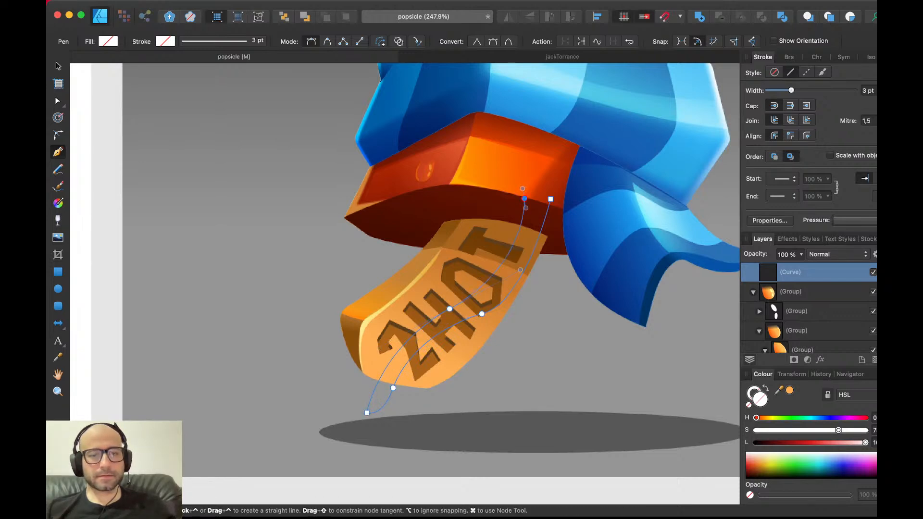
{"action": "left_click_drag", "start_coordinate": [865, 442], "coordinate": [756, 443]}
{"action": "key", "text": "v"}
{"action": "key", "text": "super+d"}
- Draw a second wavy stripe along the upper side of the black one with the Pen tool and fill it white
{"action": "key", "text": "p"}
{"action": "left_click", "coordinate": [524, 229]}
{"action": "left_click_drag", "start_coordinate": [469, 307], "coordinate": [520, 293]}
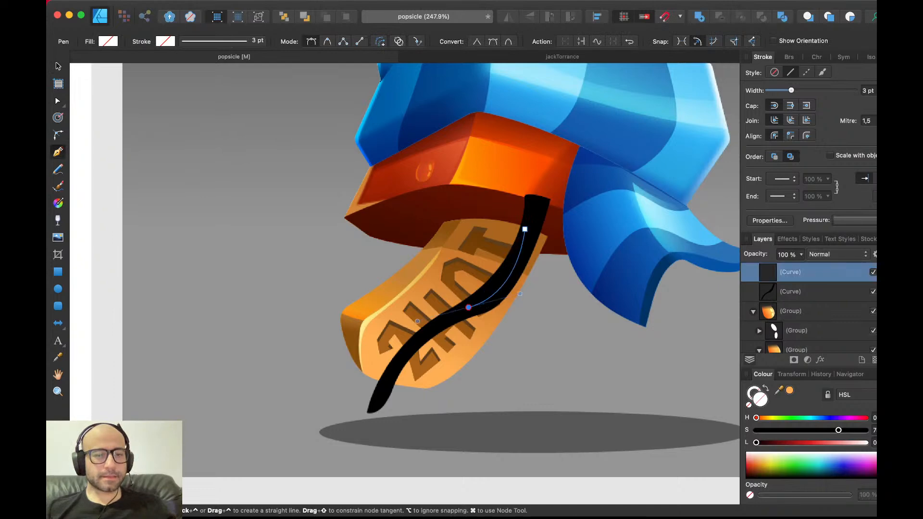
{"action": "left_click_drag", "start_coordinate": [364, 382], "coordinate": [357, 408]}
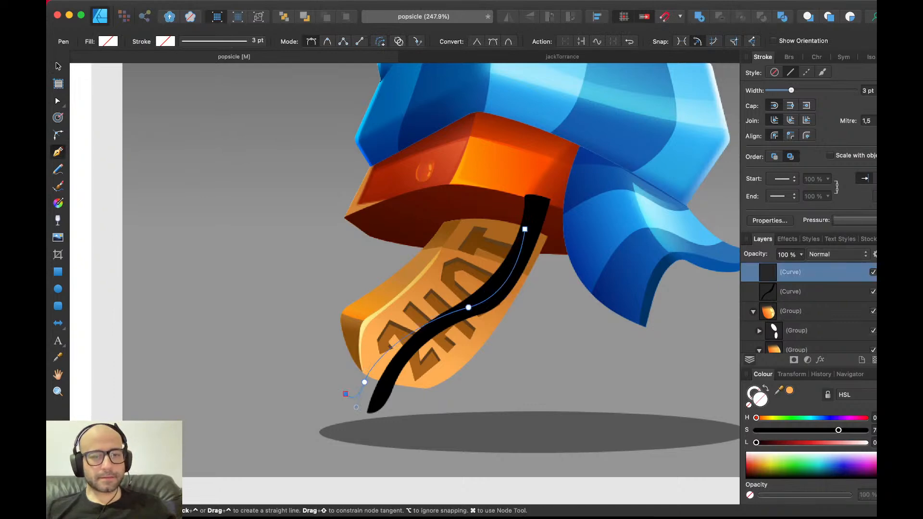
{"action": "left_click_drag", "start_coordinate": [447, 294], "coordinate": [494, 281]}
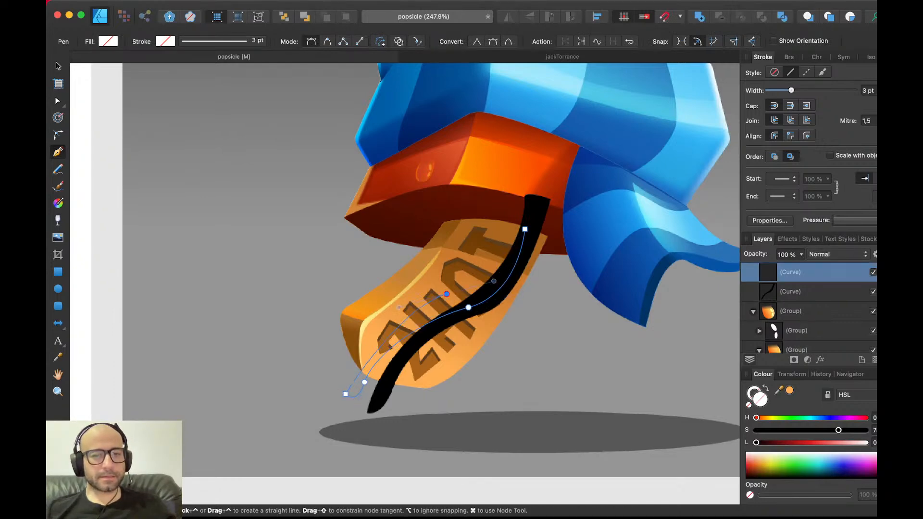
{"action": "left_click_drag", "start_coordinate": [501, 212], "coordinate": [490, 187]}
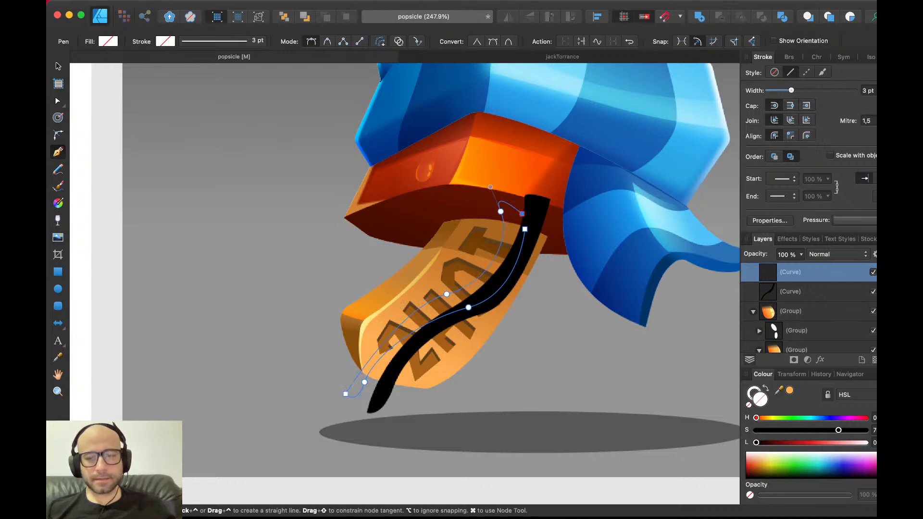
{"action": "left_click_drag", "start_coordinate": [757, 443], "coordinate": [869, 443]}
{"action": "key", "text": "v"}
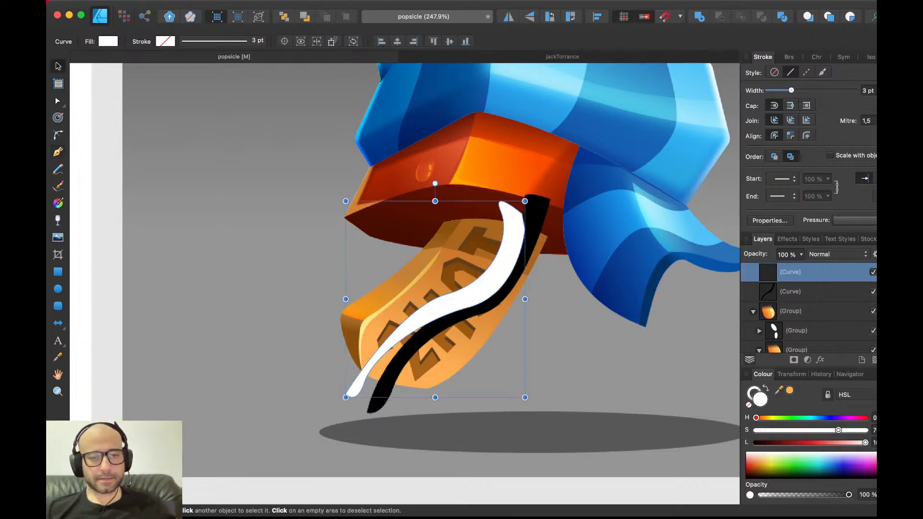
{"action": "key", "text": "super+d"}
- Draw a shorter wavy stripe over the middle of the white one with the Pen tool, fill it black and move it behind the white stripe
{"action": "key", "text": "p"}
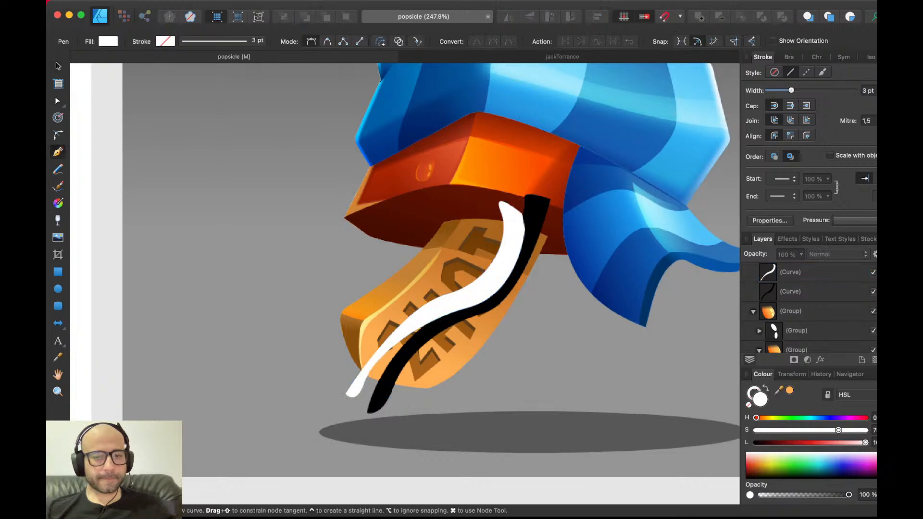
{"action": "left_click", "coordinate": [503, 216]}
{"action": "left_click_drag", "start_coordinate": [447, 297], "coordinate": [412, 312]}
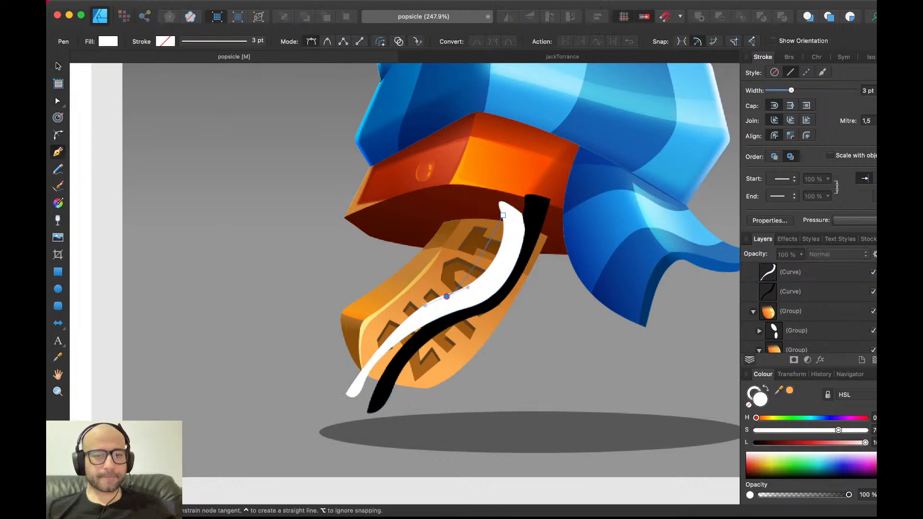
{"action": "left_click", "coordinate": [517, 246]}
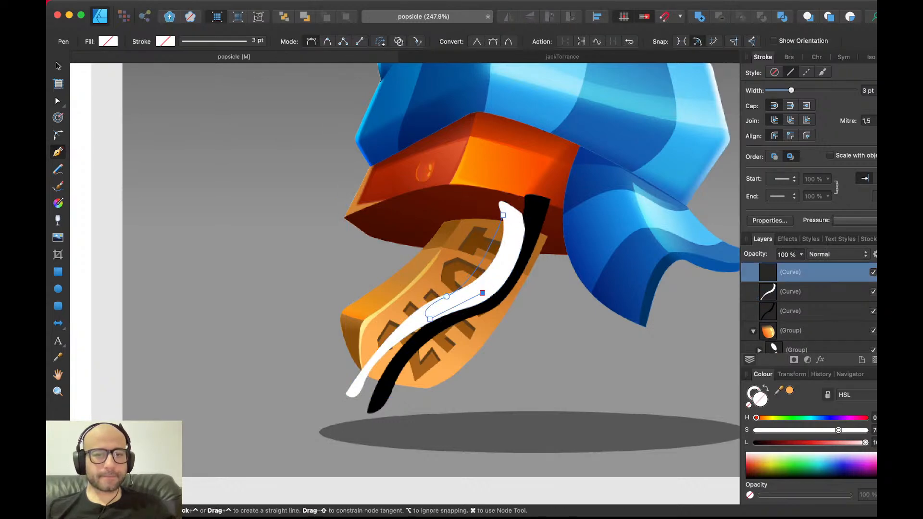
{"action": "left_click", "coordinate": [503, 216]}
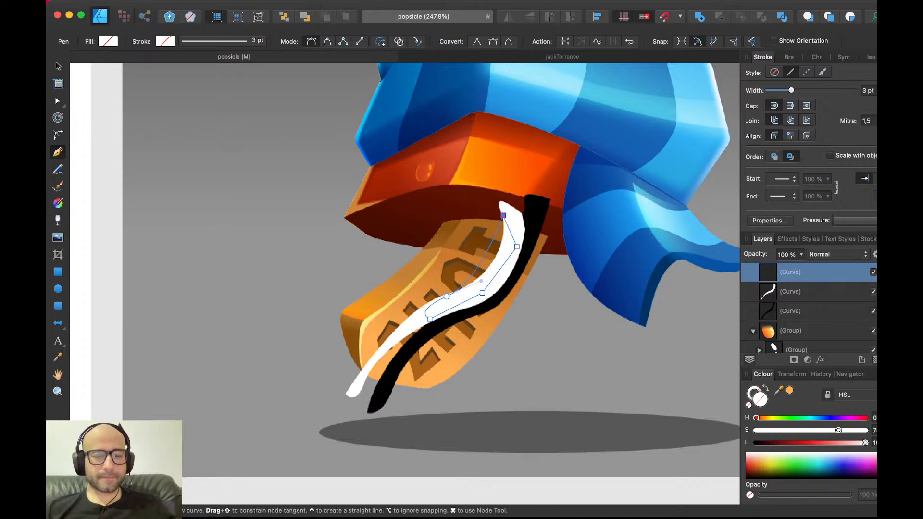
{"action": "left_click_drag", "start_coordinate": [865, 443], "coordinate": [754, 443]}
{"action": "key", "text": "v"}
{"action": "key", "text": "Delete"}
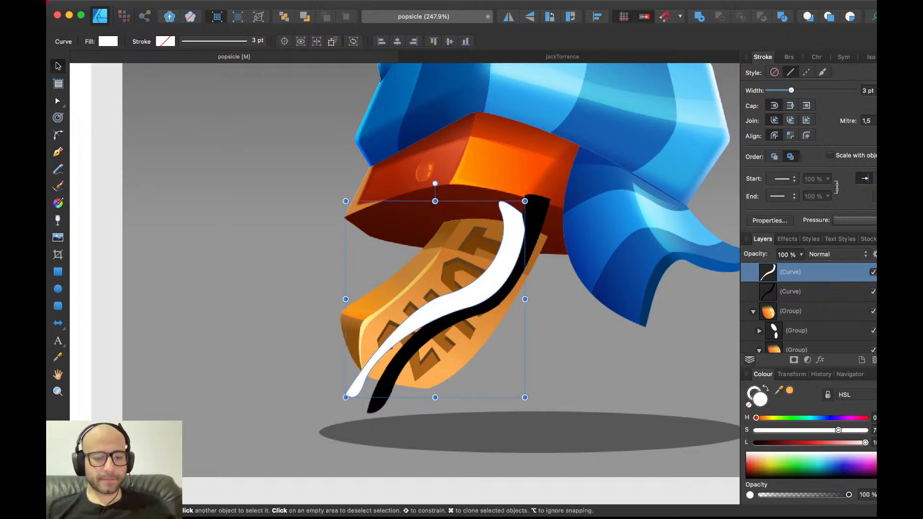
{"action": "key", "text": "super+z"}
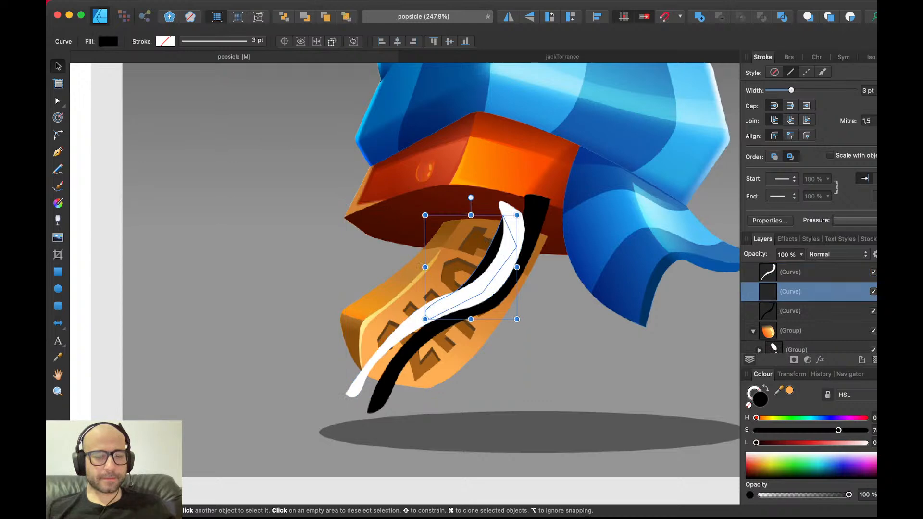
{"action": "key", "text": "a"}
{"action": "key", "text": "v"}
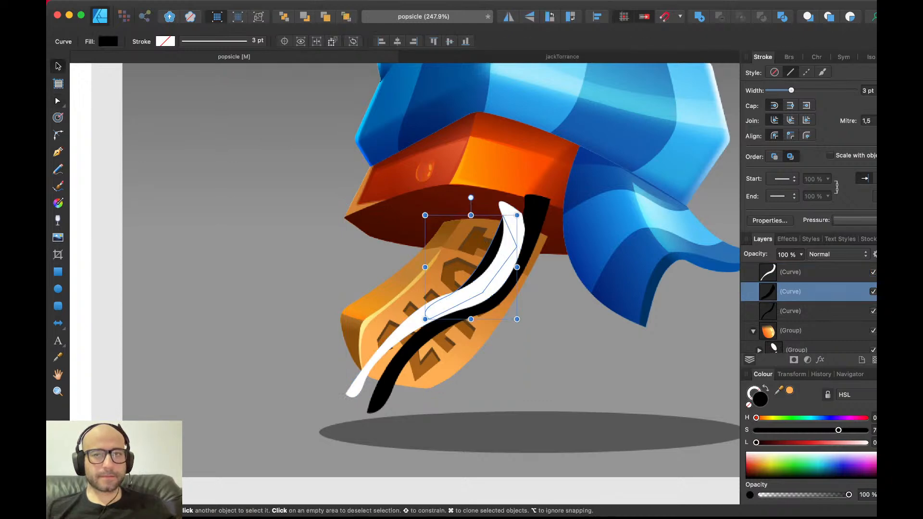
- Group the three wavy stripes and set the group to Overlay blending at 30% opacity
{"action": "left_click", "coordinate": [511, 250], "text": "shift"}
{"action": "left_click", "coordinate": [533, 231], "text": "shift"}
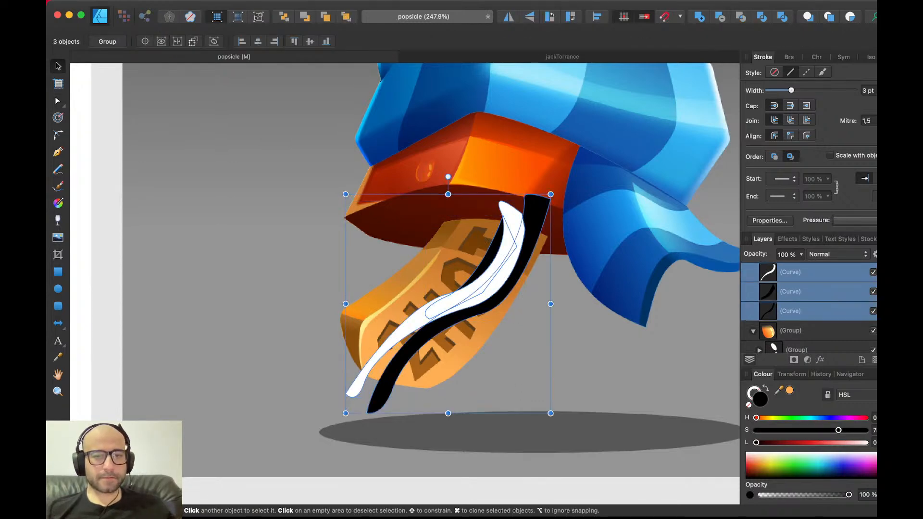
{"action": "key", "text": "super+g"}
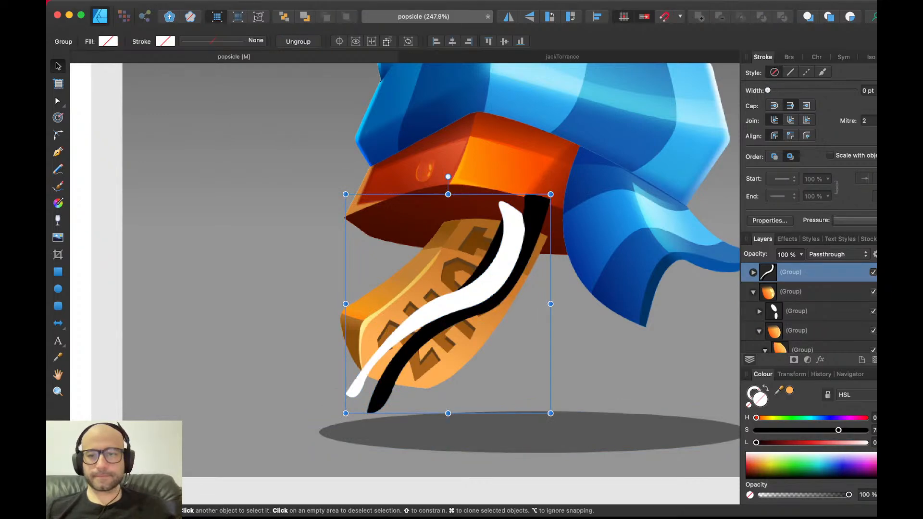
{"action": "left_click", "coordinate": [839, 254]}
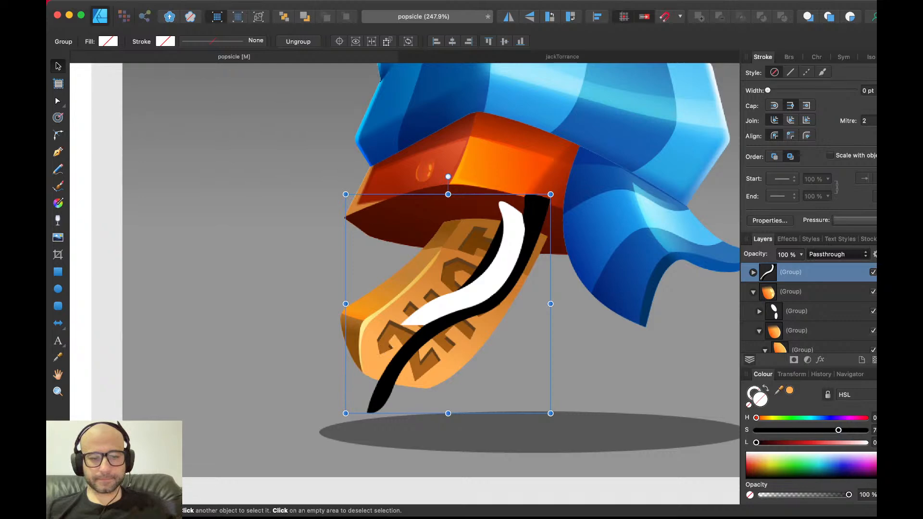
{"action": "left_click", "coordinate": [831, 428]}
{"action": "key", "text": "Delete"}
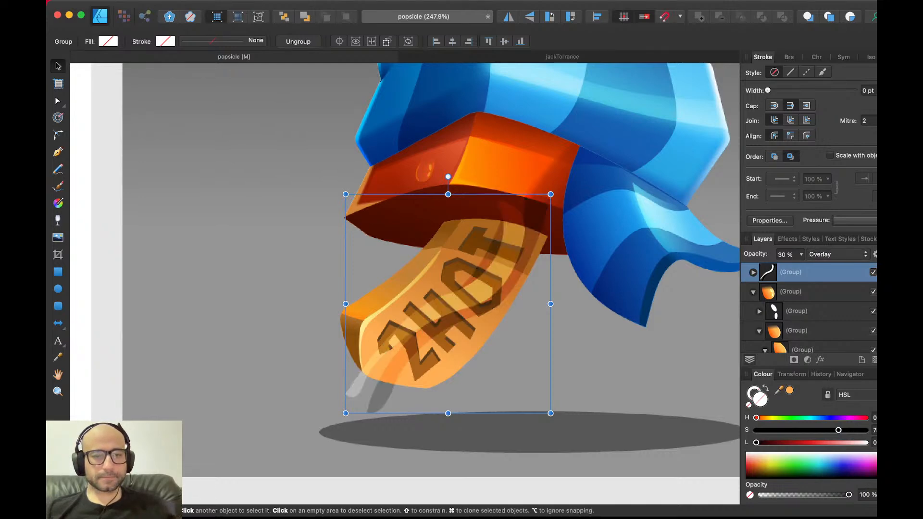
- Clip the stripe group inside the stick's shape and reduce its opacity to 20%
{"action": "left_click", "coordinate": [447, 313]}
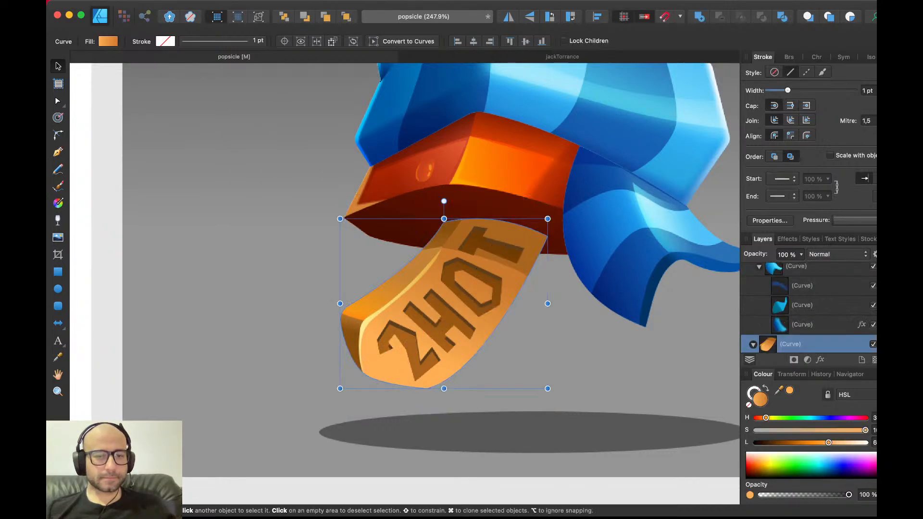
{"action": "key", "text": "a"}
{"action": "key", "text": "v"}
{"action": "key", "text": "super+z"}
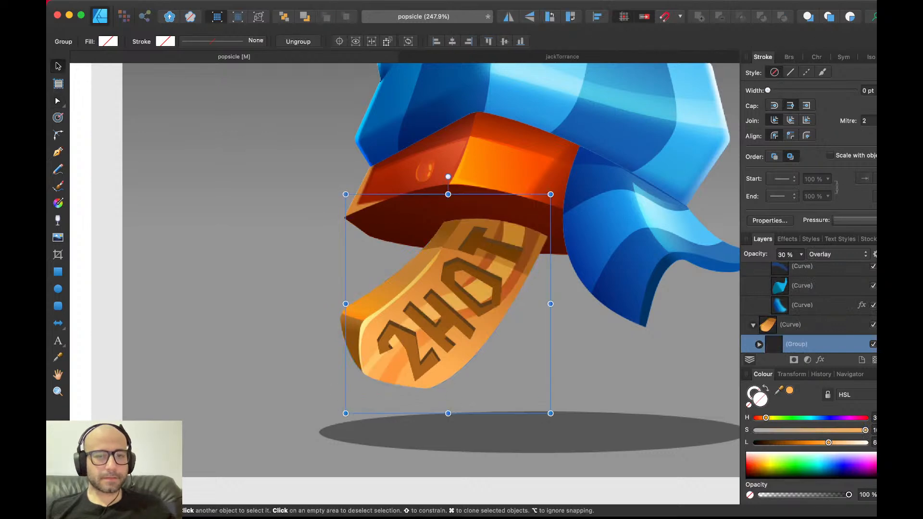
{"action": "key", "text": "2"}
- Shift the stripe group slightly right and down and rotate it a little counterclockwise to follow the stick
{"action": "key", "text": "shift+Right"}
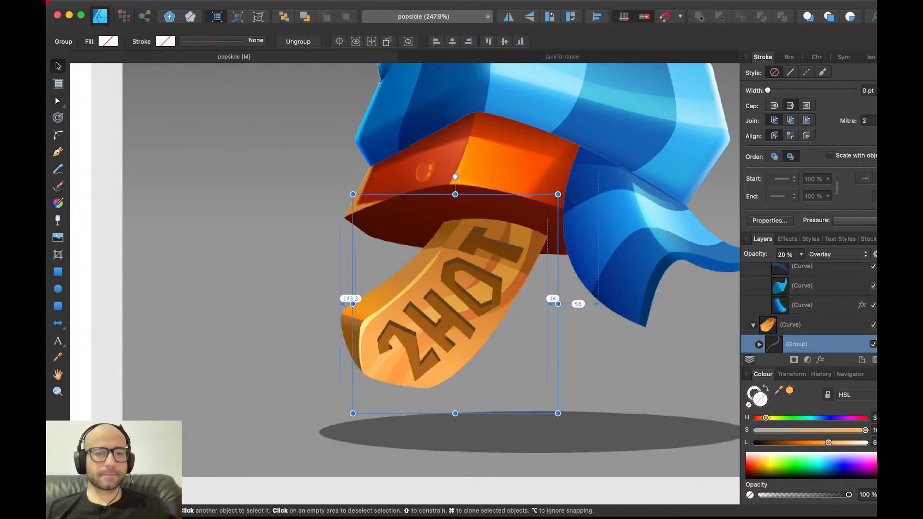
{"action": "key", "text": "shift+Down"}
{"action": "key", "text": "shift+Down"}
{"action": "left_click_drag", "start_coordinate": [455, 191], "coordinate": [434, 193]}
- Duplicate the stripe group, move the copy toward the stick's left edge, flip it horizontally and vertically, and fine-tune its position
{"action": "key", "text": "super+j"}
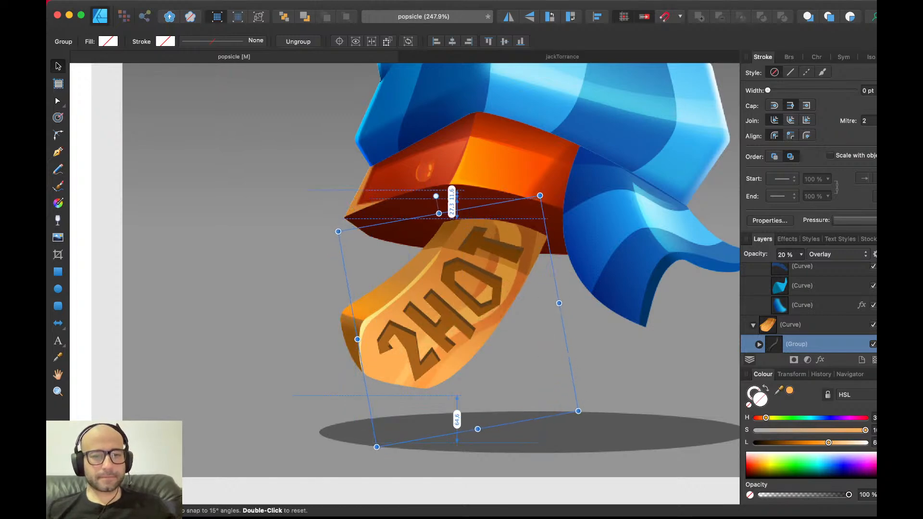
{"action": "left_click_drag", "start_coordinate": [456, 312], "coordinate": [400, 299]}
{"action": "left_click", "coordinate": [508, 17]}
{"action": "left_click", "coordinate": [529, 17]}
{"action": "mouse_move", "coordinate": [400, 307]}
{"action": "left_mouse_down"}
{"action": "mouse_move", "coordinate": [407, 314]}
{"action": "mouse_move", "coordinate": [399, 305]}
{"action": "left_mouse_up"}
{"action": "key", "text": "Right"}
{"action": "key", "text": "Right"}
{"action": "key", "text": "Right"}
{"action": "key", "text": "Right"}
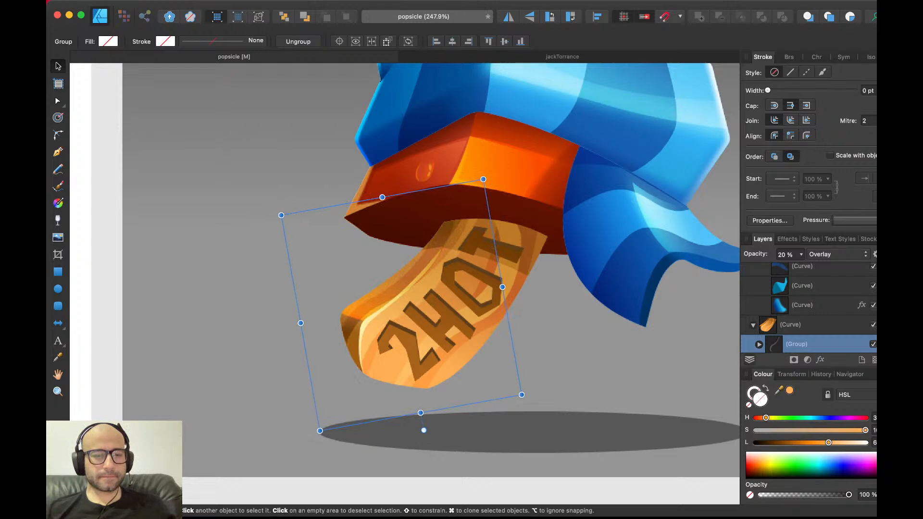
- Send the duplicated stripe group behind the stick's side face and deselect it
{"action": "key", "text": "super+bracketleft"}
{"action": "key", "text": "super+bracketleft"}
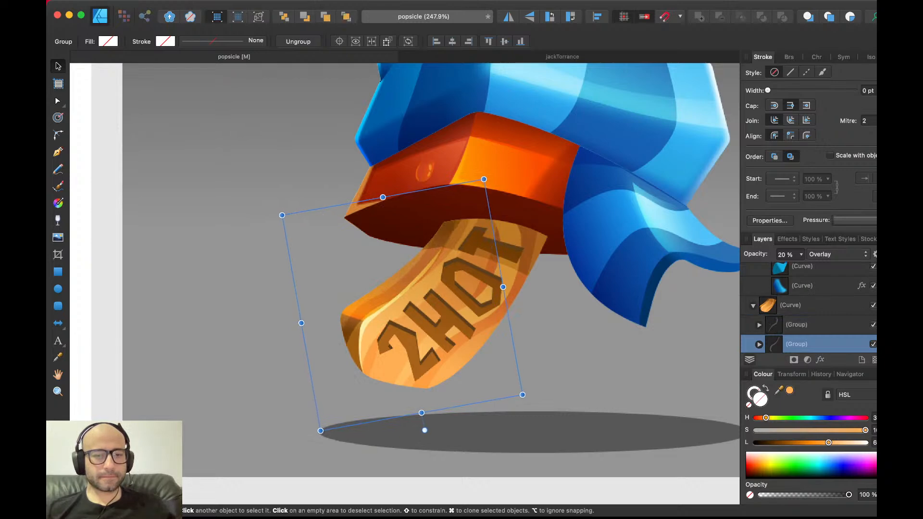
{"action": "key", "text": "super+d"}
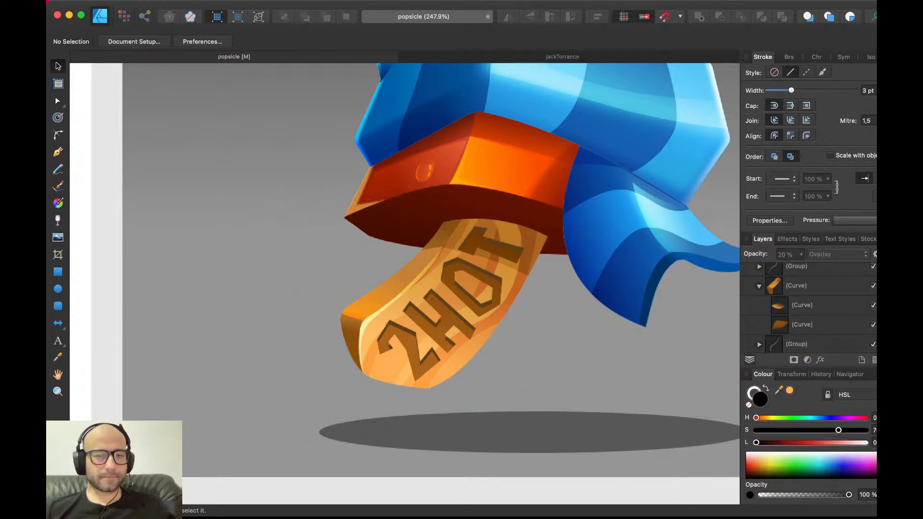
- Draw a closed black shape with the Pen tool that curves along the stick's side face and extends past its outer edge
{"action": "key", "text": "p"}
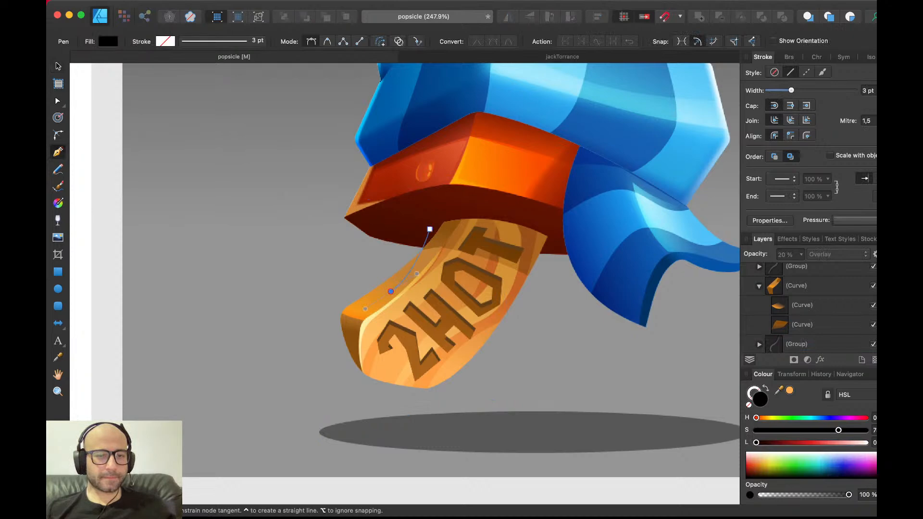
{"action": "left_click", "coordinate": [430, 229]}
{"action": "left_click", "coordinate": [391, 291]}
{"action": "left_click_drag", "start_coordinate": [330, 326], "coordinate": [326, 334]}
{"action": "left_click", "coordinate": [304, 307]}
{"action": "left_click", "coordinate": [335, 258]}
{"action": "left_click", "coordinate": [413, 229]}
{"action": "left_click", "coordinate": [430, 230]}
{"action": "left_click_drag", "start_coordinate": [759, 466], "coordinate": [746, 478]}
- Clip the black shape inside the stick's side face and set it to Overlay blending at 20% opacity
{"action": "key", "text": "v"}
{"action": "key", "text": "Delete"}
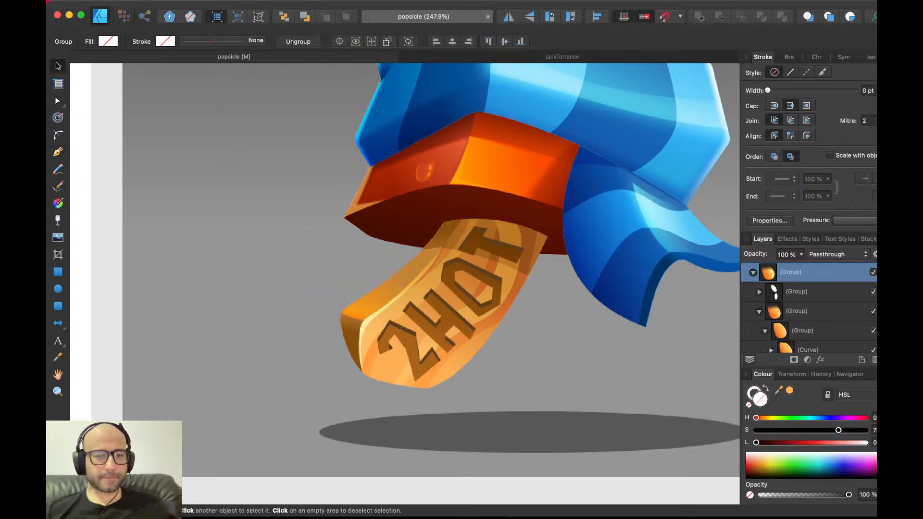
{"action": "double_click", "coordinate": [391, 294]}
{"action": "key", "text": "super+alt+v"}
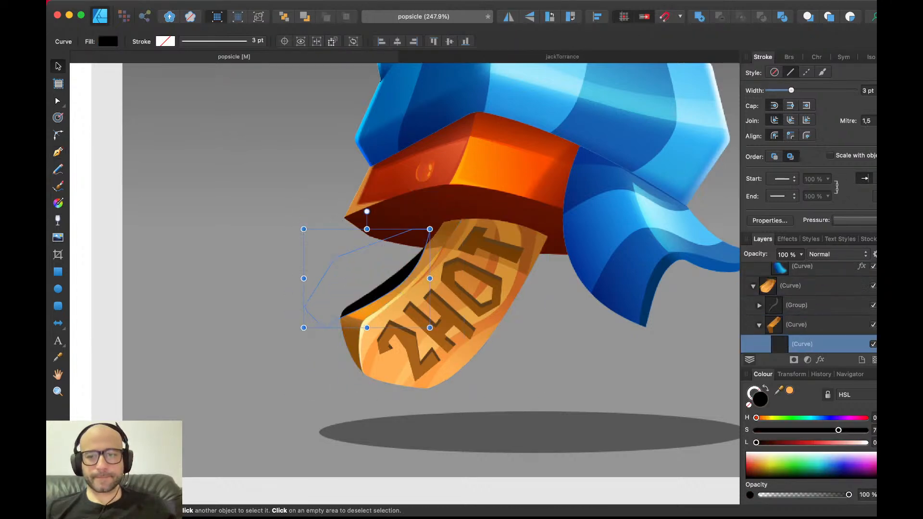
{"action": "left_click", "coordinate": [838, 255]}
{"action": "left_click", "coordinate": [839, 409]}
{"action": "key", "text": "2"}
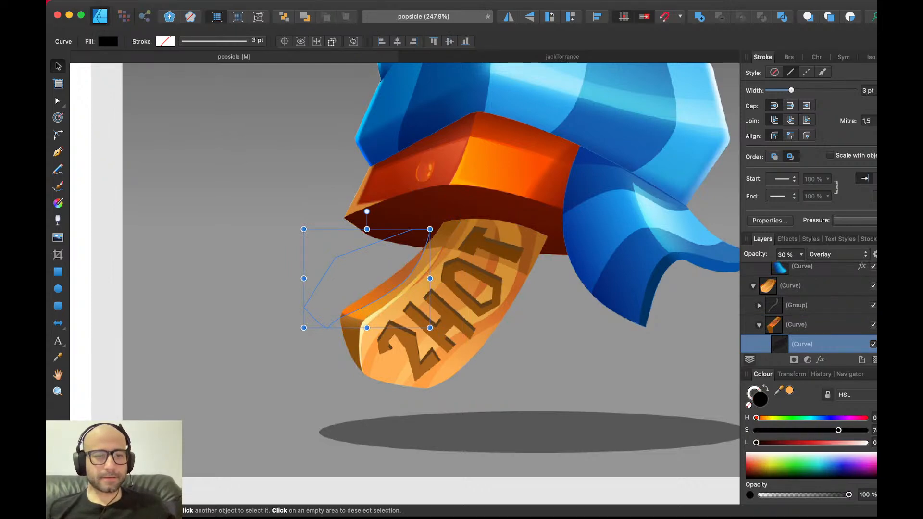
{"action": "scroll", "coordinate": [448, 289], "scroll_direction": "up", "scroll_amount": 3}
{"action": "scroll", "coordinate": [450, 288], "scroll_direction": "down", "scroll_amount": 5}
{"action": "key", "text": "super+d"}
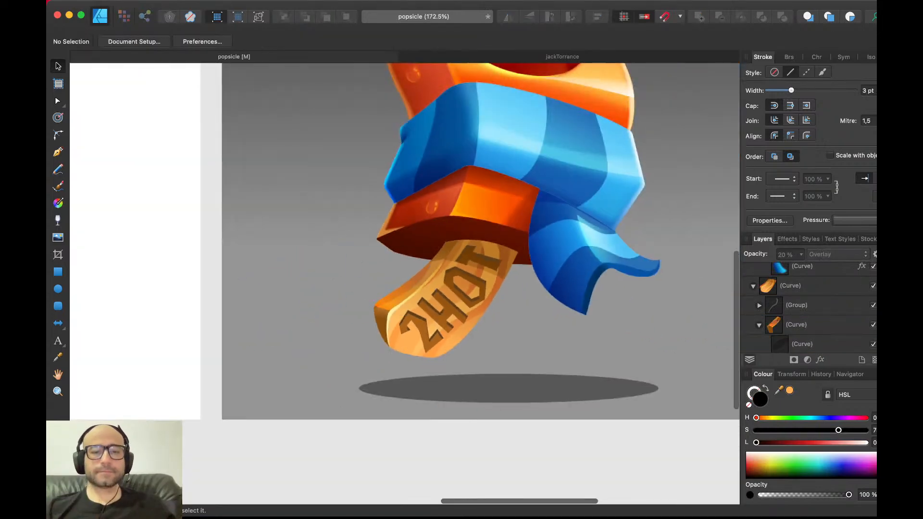
- Duplicate the 2HOT lettering, offset the copy slightly down and left, and remove the curves nested inside it
{"action": "scroll", "coordinate": [448, 289], "scroll_direction": "right", "scroll_amount": 2}
{"action": "scroll", "coordinate": [449, 290], "scroll_direction": "up", "scroll_amount": 2}
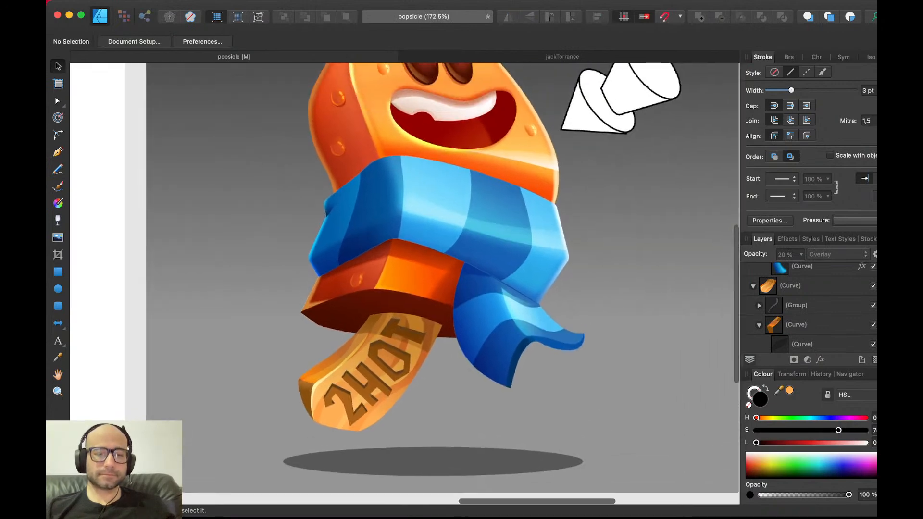
{"action": "scroll", "coordinate": [448, 289], "scroll_direction": "down", "scroll_amount": 1}
{"action": "scroll", "coordinate": [356, 358], "scroll_direction": "up", "scroll_amount": 4}
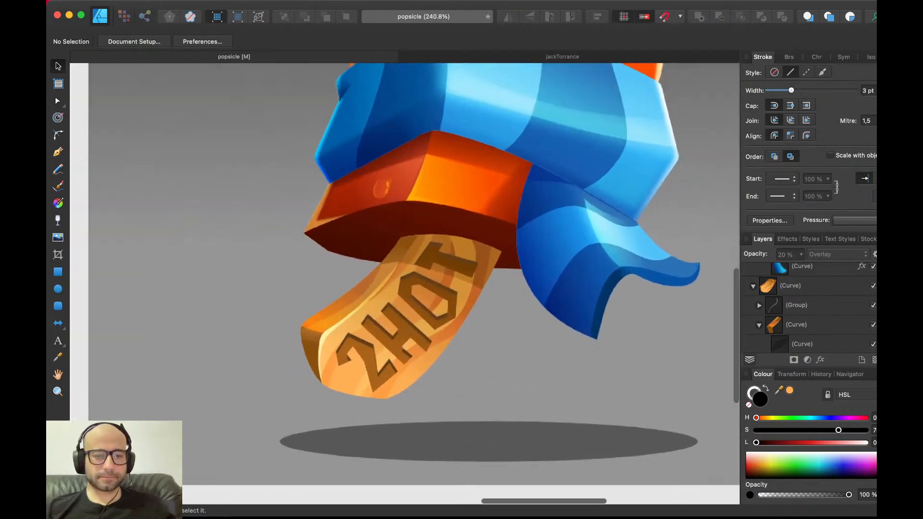
{"action": "left_click", "coordinate": [424, 328]}
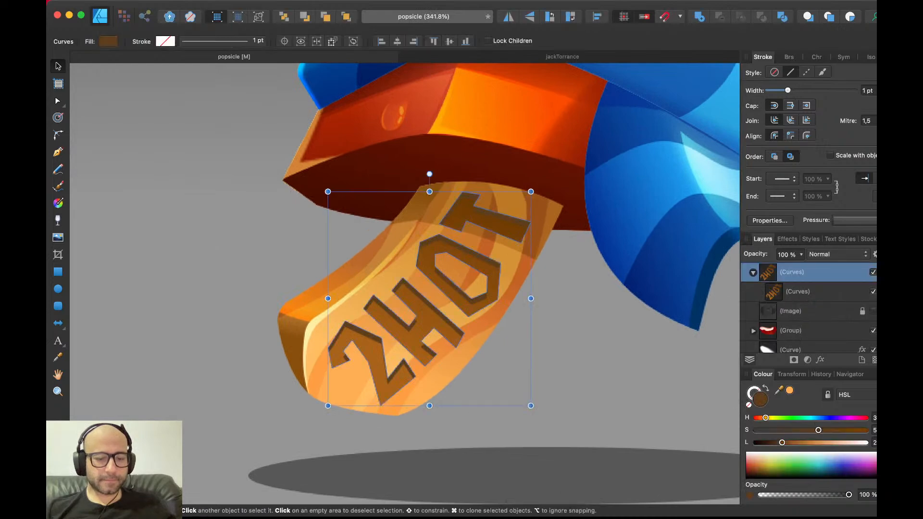
{"action": "key", "text": "super+j"}
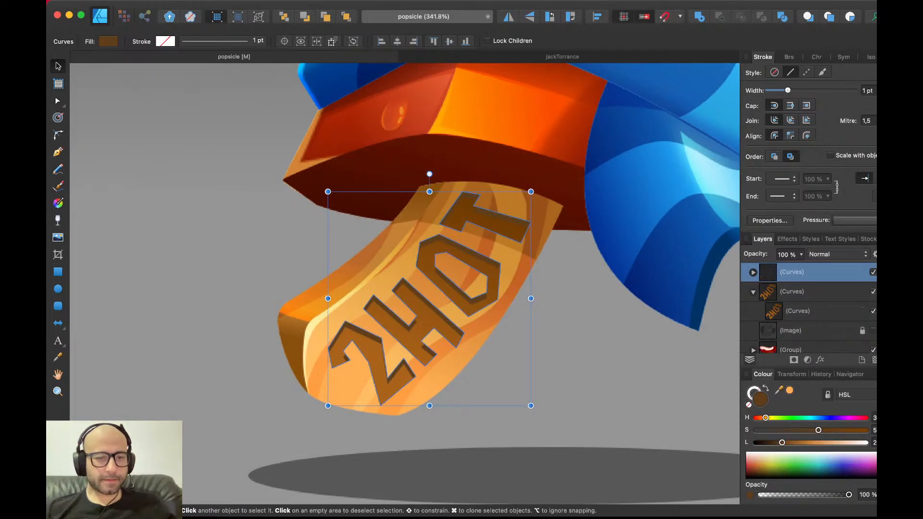
{"action": "left_click_drag", "start_coordinate": [423, 328], "coordinate": [419, 331]}
{"action": "left_click", "coordinate": [753, 273]}
{"action": "left_click", "coordinate": [797, 292]}
{"action": "key", "text": "Delete"}
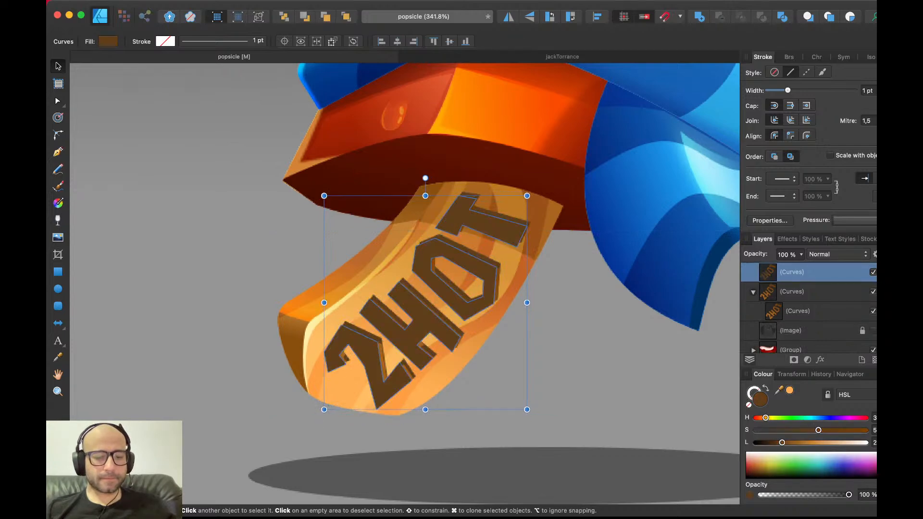
- Send the lettering copy behind the original 2HOT, nudge it slightly and fill it white
{"action": "key", "text": "Delete"}
{"action": "key", "text": "super+z"}
{"action": "key", "text": "super+bracketleft"}
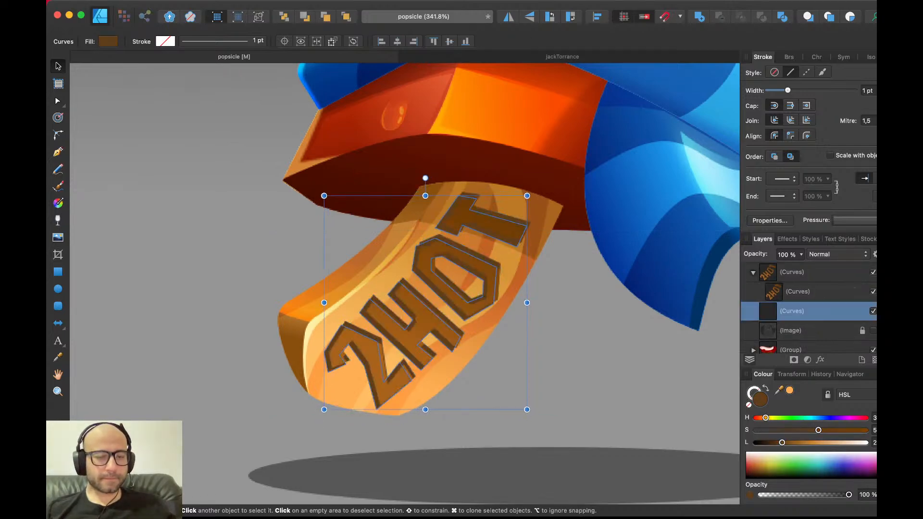
{"action": "left_click_drag", "start_coordinate": [426, 308], "coordinate": [427, 308]}
{"action": "left_click_drag", "start_coordinate": [783, 443], "coordinate": [866, 443]}
- Set the white lettering copy to Overlay blending at 50% opacity and nudge it slightly right as an edge highlight
{"action": "left_click", "coordinate": [838, 254]}
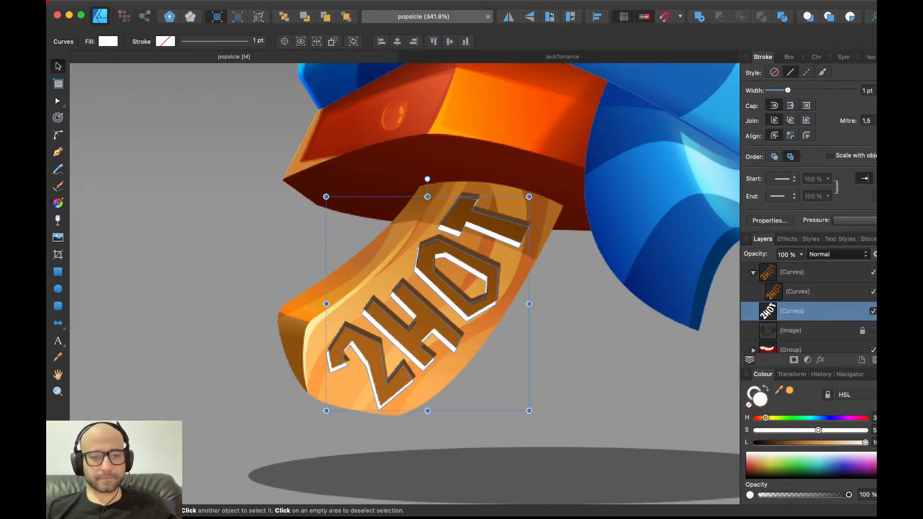
{"action": "left_click", "coordinate": [832, 407]}
{"action": "key", "text": "3"}
{"action": "key", "text": "Right"}
{"action": "key", "text": "Up"}
{"action": "key", "text": "Down"}
{"action": "key", "text": "5"}
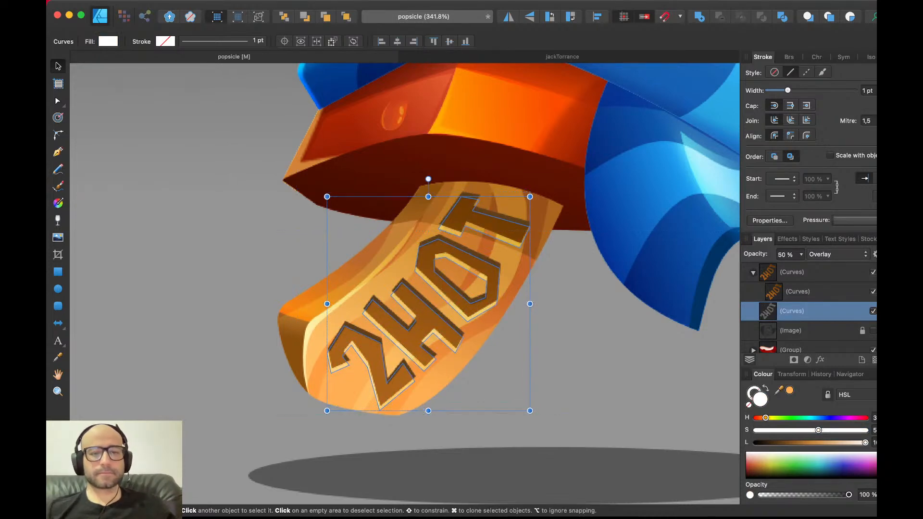
{"action": "key", "text": "super+d"}
{"action": "scroll", "coordinate": [496, 359], "scroll_direction": "down", "scroll_amount": 5}
{"action": "scroll", "coordinate": [453, 274], "scroll_direction": "up", "scroll_amount": 3}
{"action": "scroll", "coordinate": [452, 274], "scroll_direction": "right", "scroll_amount": 2}
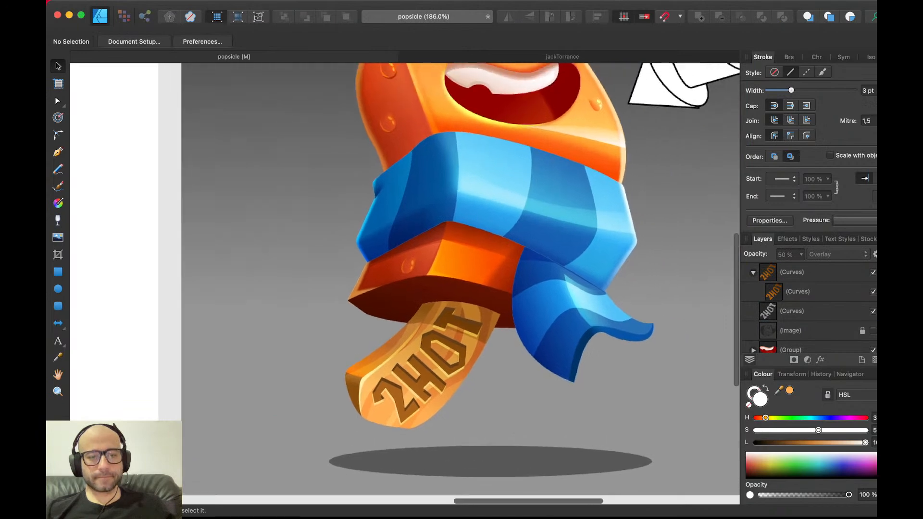
- Darken the upper stop of the inner 2HOT lettering's linear gradient and shift the gradient down along the stick
{"action": "scroll", "coordinate": [400, 389], "scroll_direction": "up", "scroll_amount": 4}
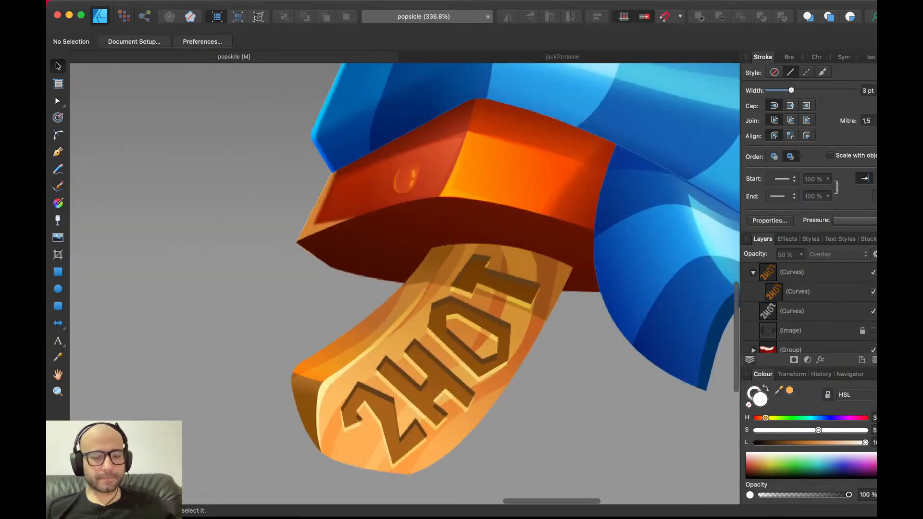
{"action": "left_click", "coordinate": [792, 273]}
{"action": "left_click", "coordinate": [797, 292]}
{"action": "key", "text": "g"}
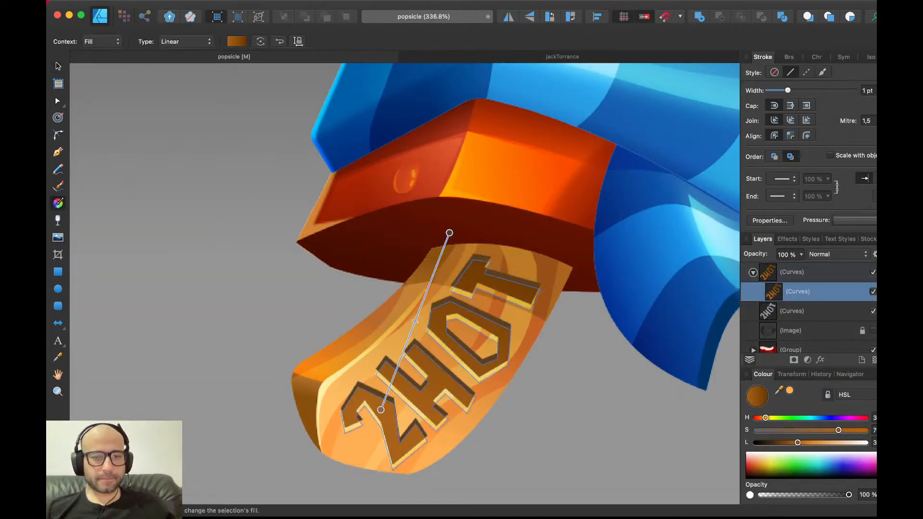
{"action": "left_click", "coordinate": [449, 233]}
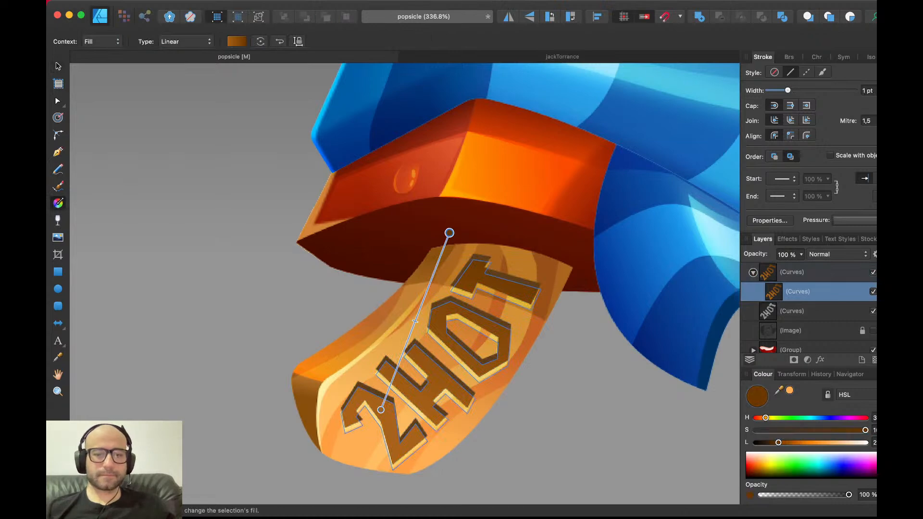
{"action": "left_click_drag", "start_coordinate": [779, 443], "coordinate": [776, 443]}
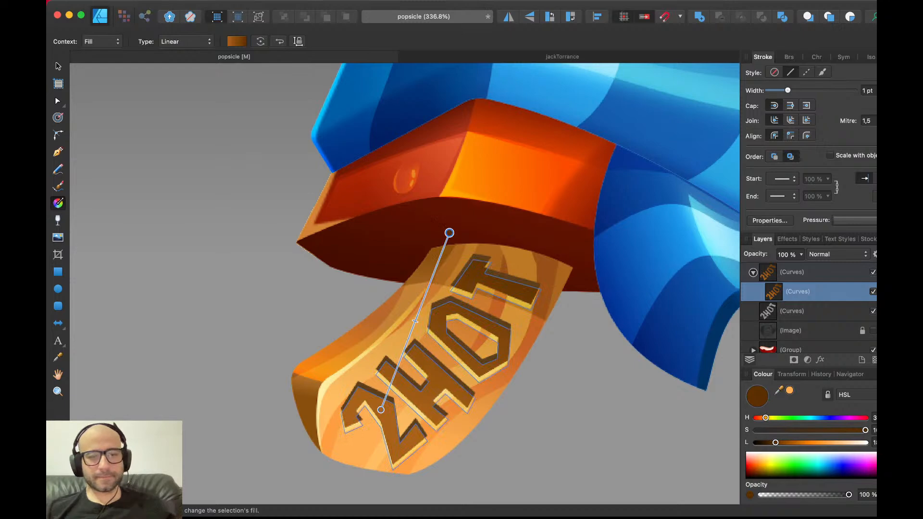
{"action": "left_click_drag", "start_coordinate": [381, 410], "coordinate": [338, 445]}
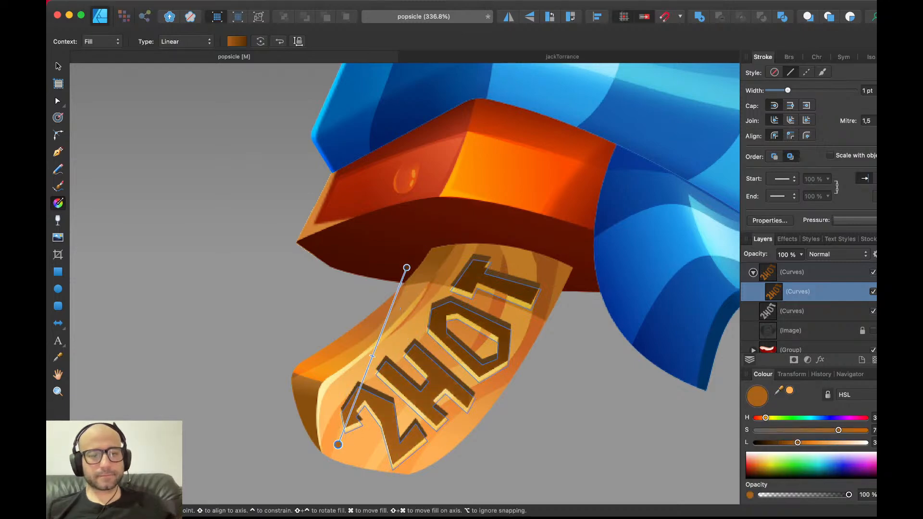
{"action": "scroll", "coordinate": [341, 444], "scroll_direction": "down", "scroll_amount": 5}
{"action": "key", "text": "v"}
{"action": "key", "text": "super+d"}
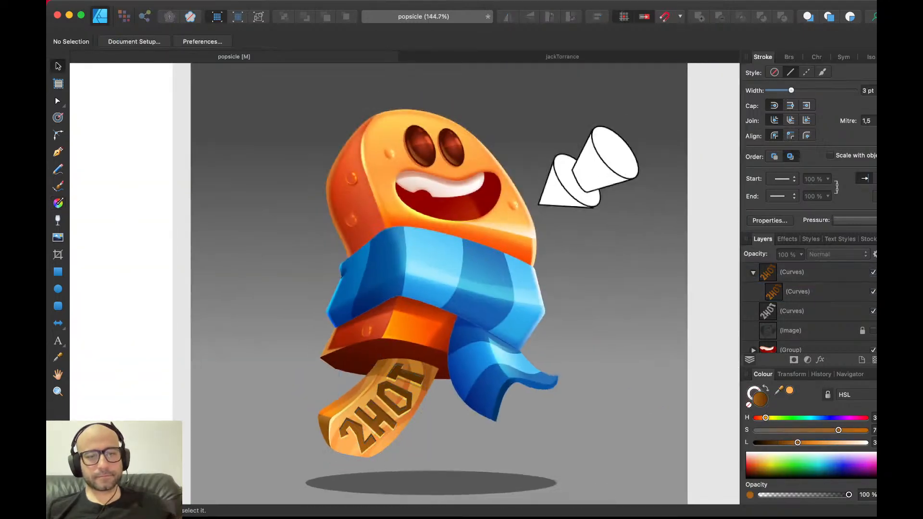
- Set the brown cast-shadow shape at the top of the wooden stick to 80% opacity
{"action": "scroll", "coordinate": [340, 444], "scroll_direction": "up", "scroll_amount": 4}
{"action": "left_click", "coordinate": [340, 444]}
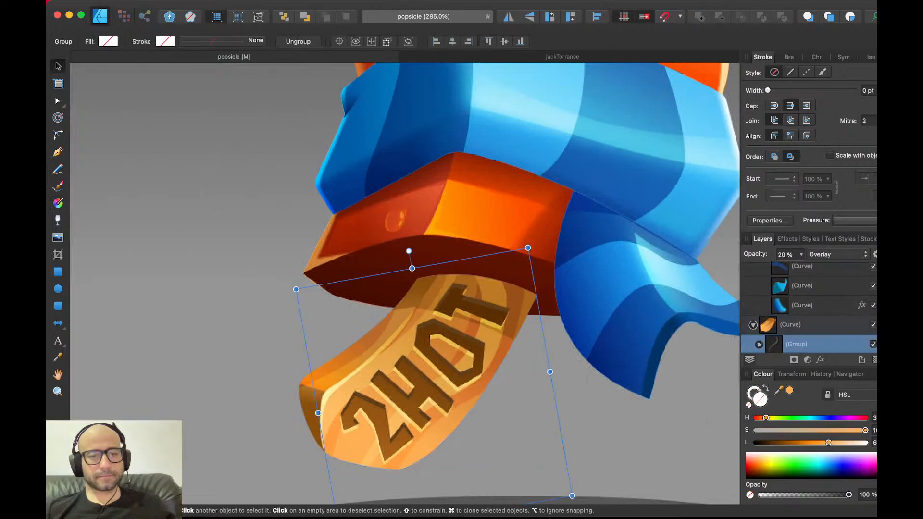
{"action": "double_click", "coordinate": [496, 359]}
{"action": "left_click", "coordinate": [488, 291]}
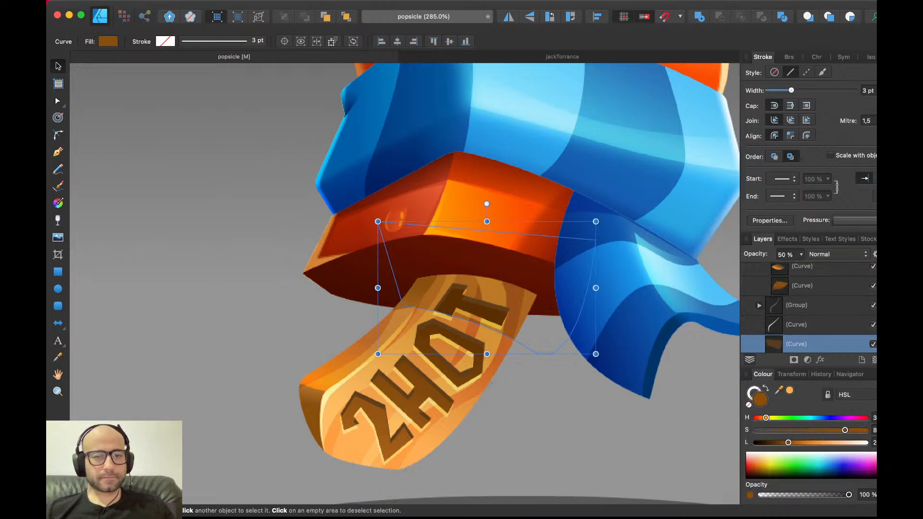
{"action": "key", "text": "7"}
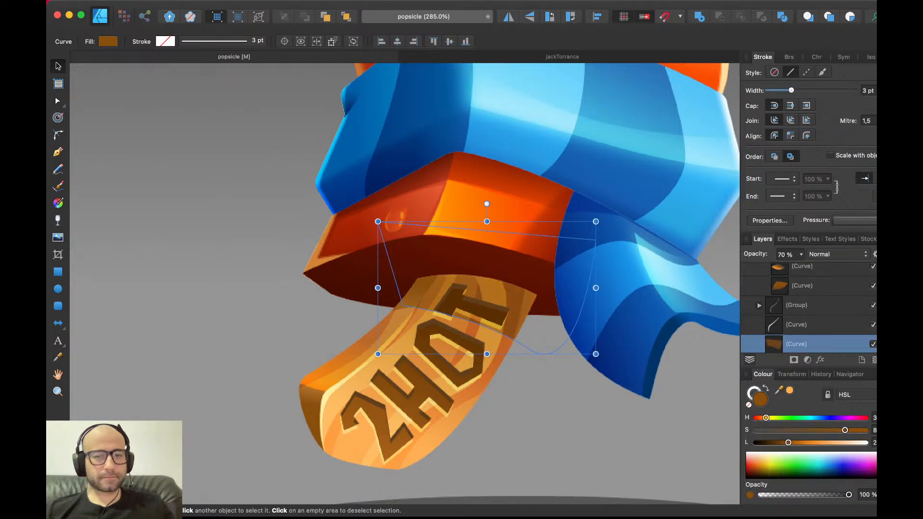
{"action": "key", "text": "8"}
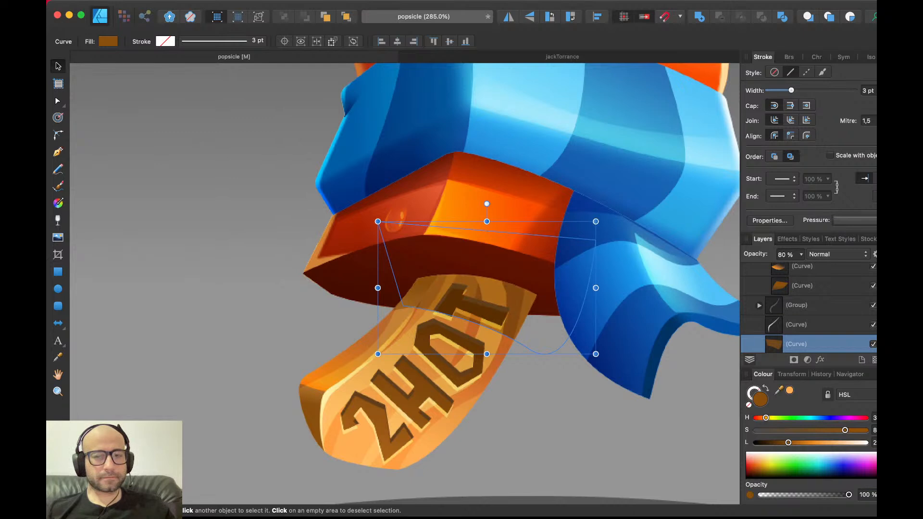
- Raise the stick's cast-shadow shape above the wood-grain group and edge highlight, directly below the stick's side face
{"action": "left_click", "coordinate": [797, 345]}
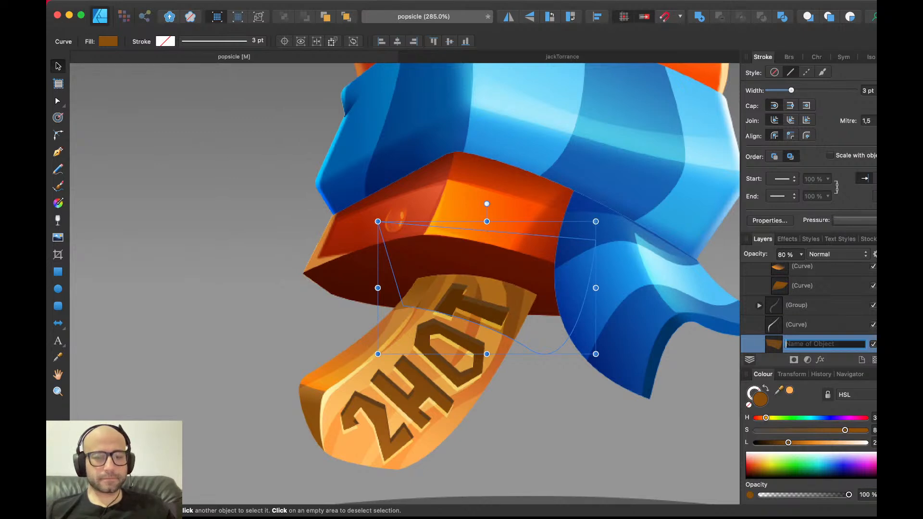
{"action": "key", "text": "Escape"}
{"action": "key", "text": "super+bracketright"}
{"action": "key", "text": "super+bracketright"}
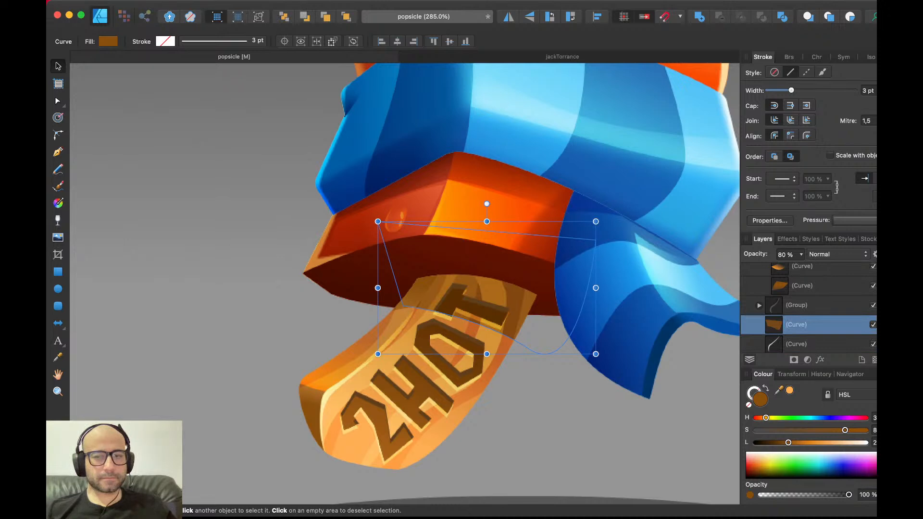
{"action": "key", "text": "super+bracketright"}
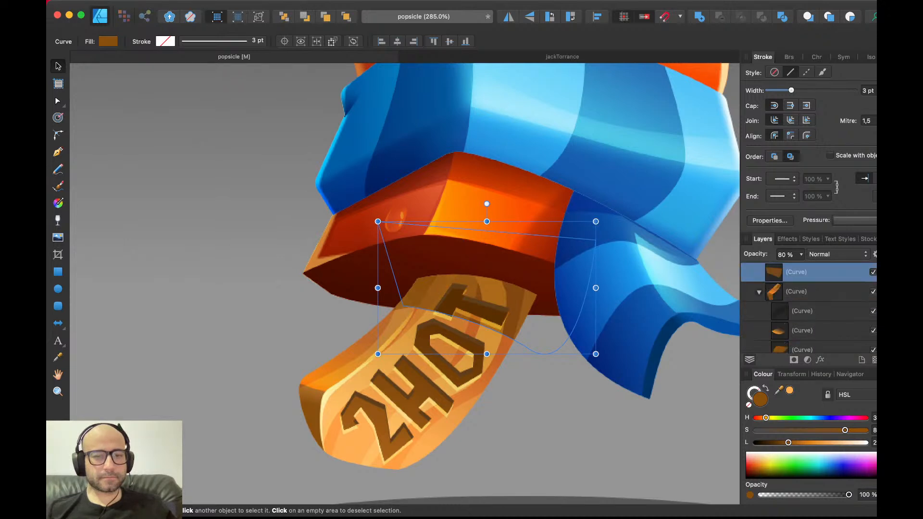
{"action": "key", "text": "super+bracketleft"}
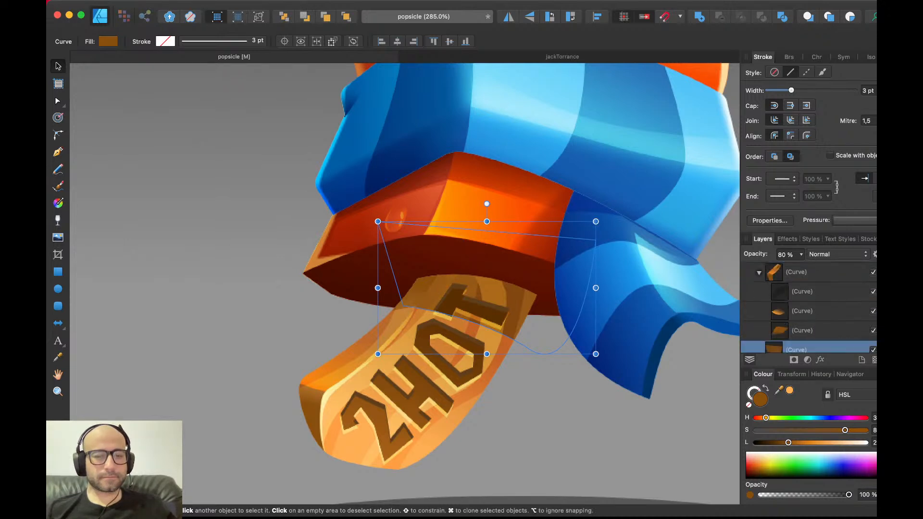
- Fade the overlay wood-grain group toward the stick's upper end with a linear transparency gradient, and save the document
{"action": "left_click", "coordinate": [474, 331]}
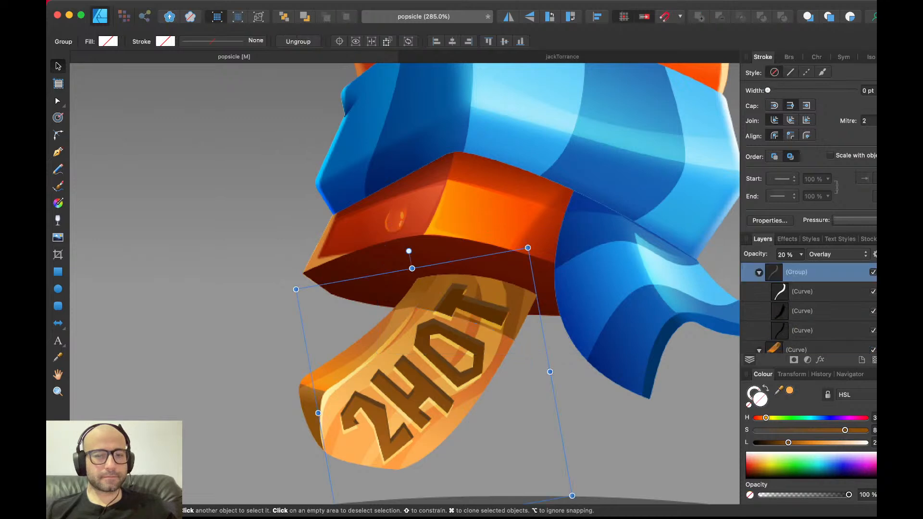
{"action": "key", "text": "shift+Up"}
{"action": "key", "text": "shift+Down"}
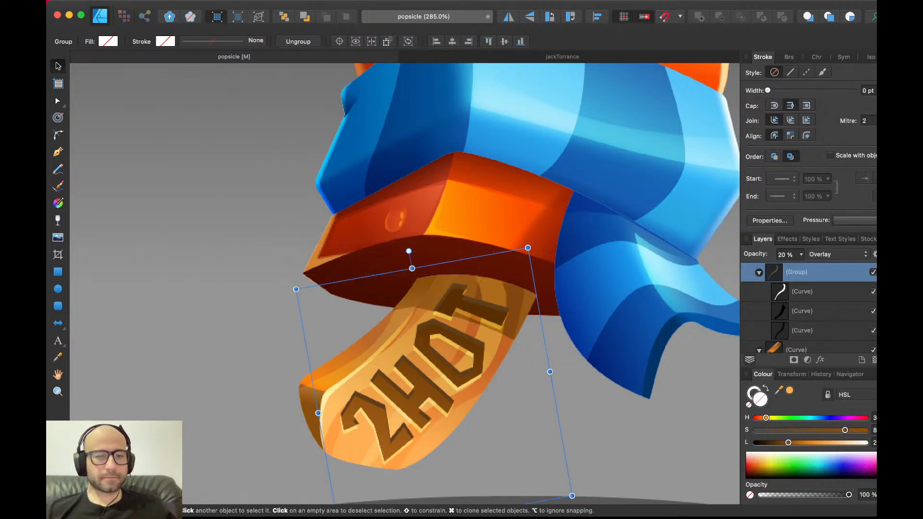
{"action": "key", "text": "y"}
{"action": "mouse_move", "coordinate": [502, 272]}
{"action": "left_mouse_down"}
{"action": "mouse_move", "coordinate": [478, 342]}
{"action": "mouse_move", "coordinate": [501, 272]}
{"action": "left_mouse_up"}
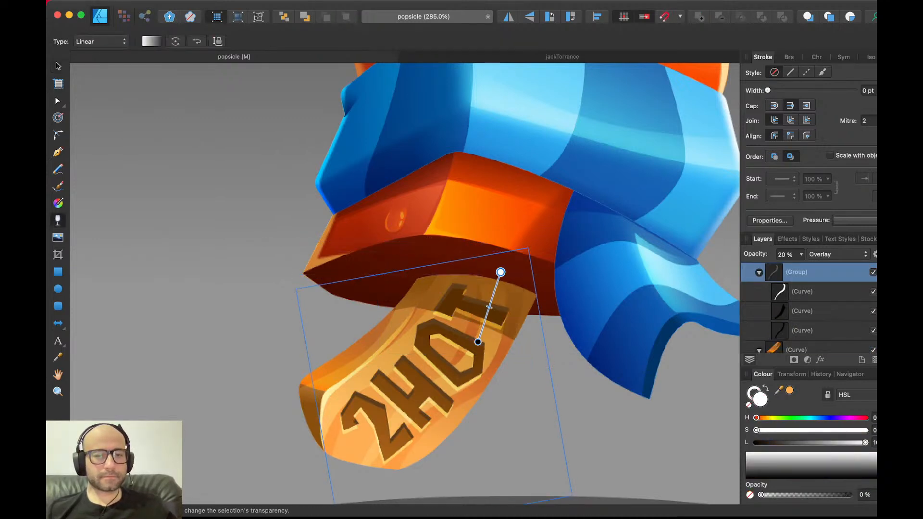
{"action": "key", "text": "v"}
{"action": "scroll", "coordinate": [431, 330], "scroll_direction": "down", "scroll_amount": 5}
{"action": "key", "text": "super+d"}
{"action": "scroll", "coordinate": [432, 331], "scroll_direction": "up", "scroll_amount": 2}
{"action": "scroll", "coordinate": [432, 331], "scroll_direction": "right", "scroll_amount": 2}
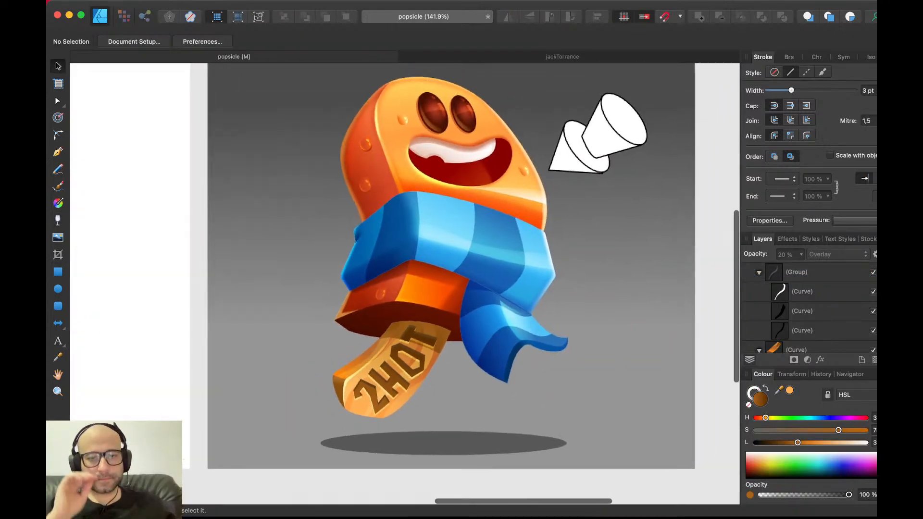
{"action": "key", "text": "super+s"}
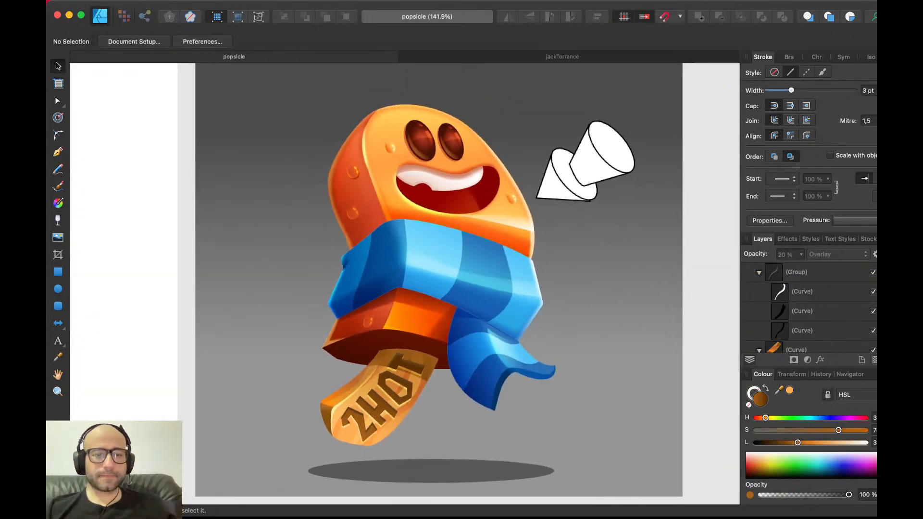
- Delete the white cone-shaped group beside the character's head
{"action": "scroll", "coordinate": [405, 284], "scroll_direction": "up", "scroll_amount": 2}
{"action": "scroll", "coordinate": [405, 283], "scroll_direction": "right", "scroll_amount": 2}
{"action": "left_click", "coordinate": [576, 188]}
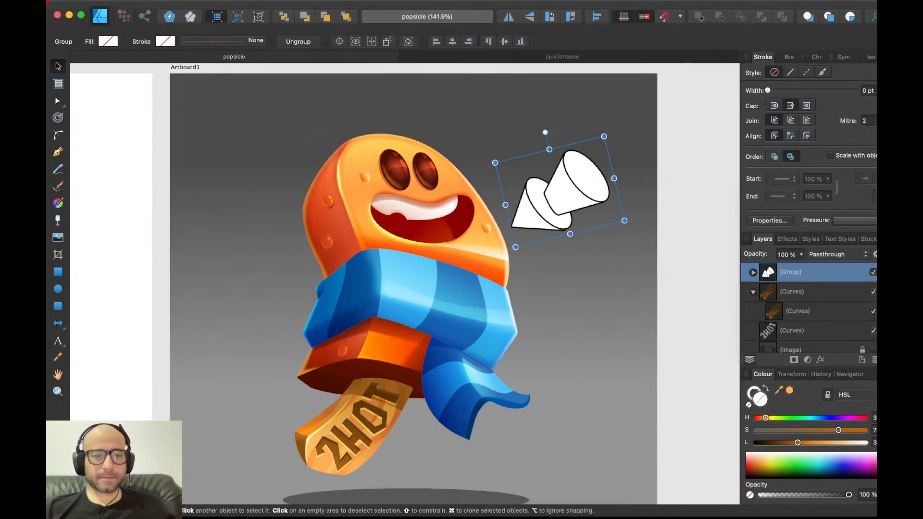
{"action": "key", "text": "Delete"}
{"action": "key", "text": "super+d"}
{"action": "scroll", "coordinate": [405, 284], "scroll_direction": "down", "scroll_amount": 4}
{"action": "scroll", "coordinate": [405, 284], "scroll_direction": "left", "scroll_amount": 3}
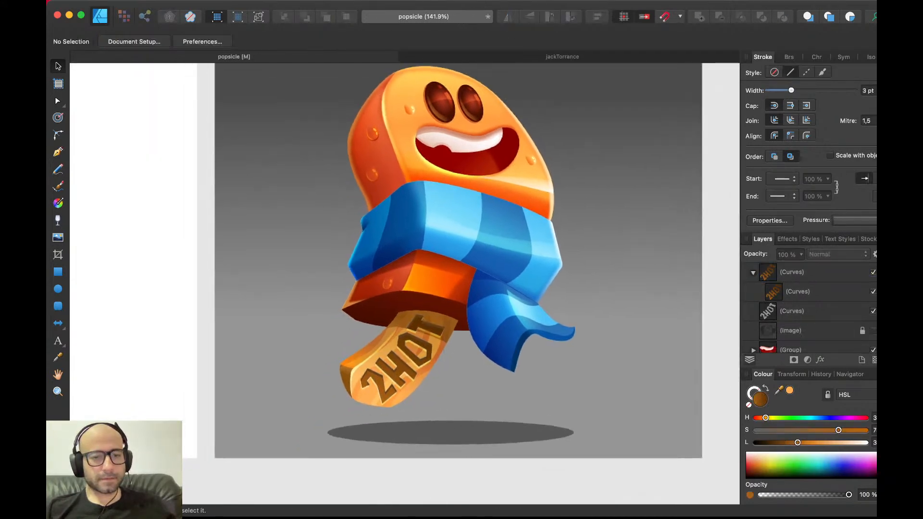
- Draw a closed four-sided highlight on the front face of the orange block below the scarf and fill it white
{"action": "scroll", "coordinate": [442, 260], "scroll_direction": "up", "scroll_amount": 5}
{"action": "key", "text": "p"}
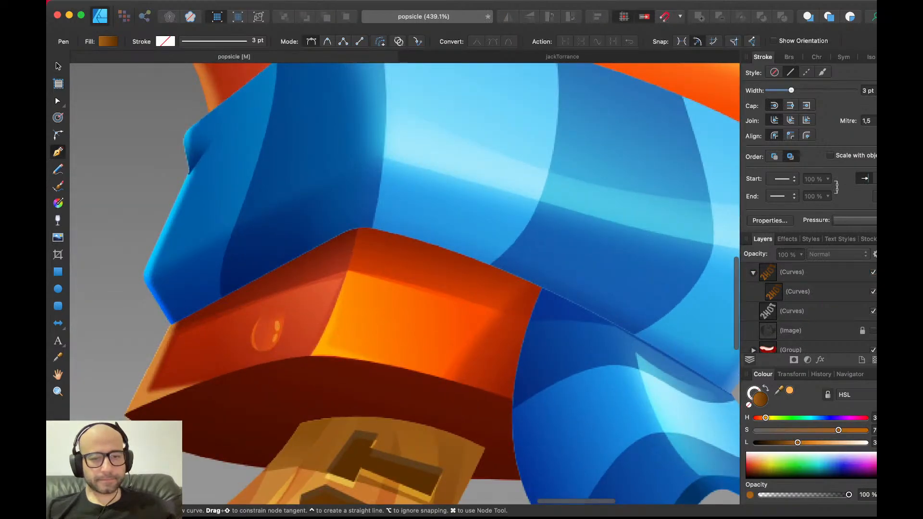
{"action": "scroll", "coordinate": [357, 302], "scroll_direction": "down", "scroll_amount": 3}
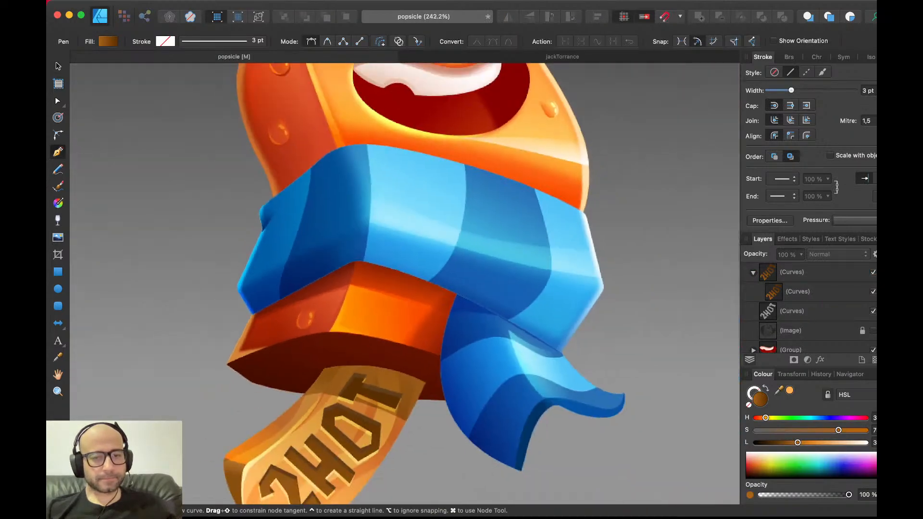
{"action": "left_click", "coordinate": [425, 308]}
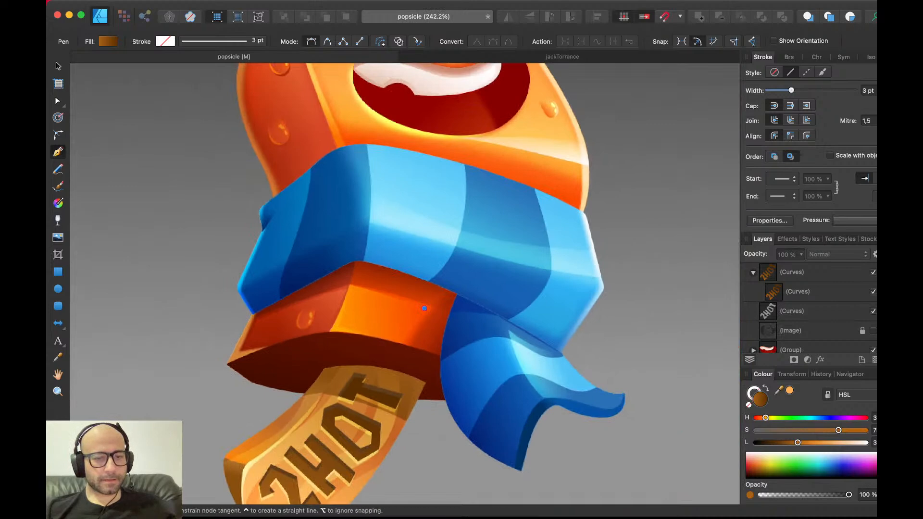
{"action": "left_click", "coordinate": [345, 327]}
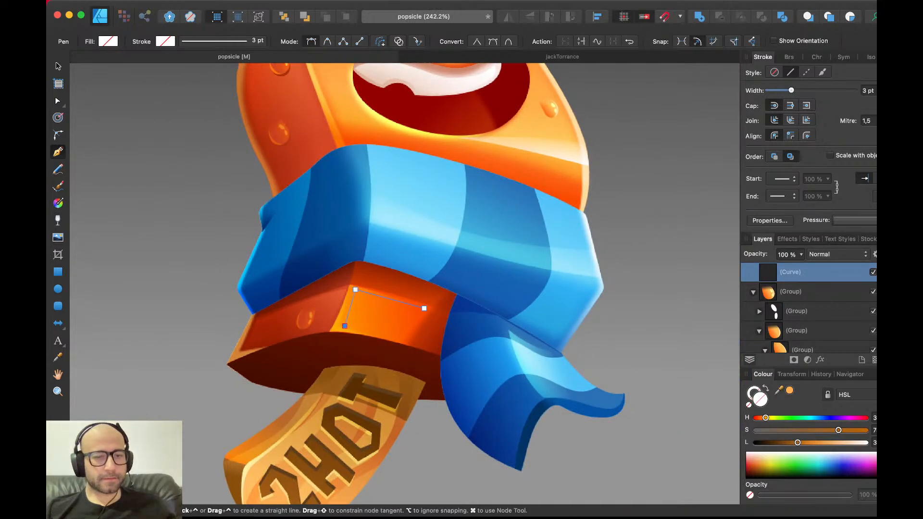
{"action": "left_click", "coordinate": [424, 308]}
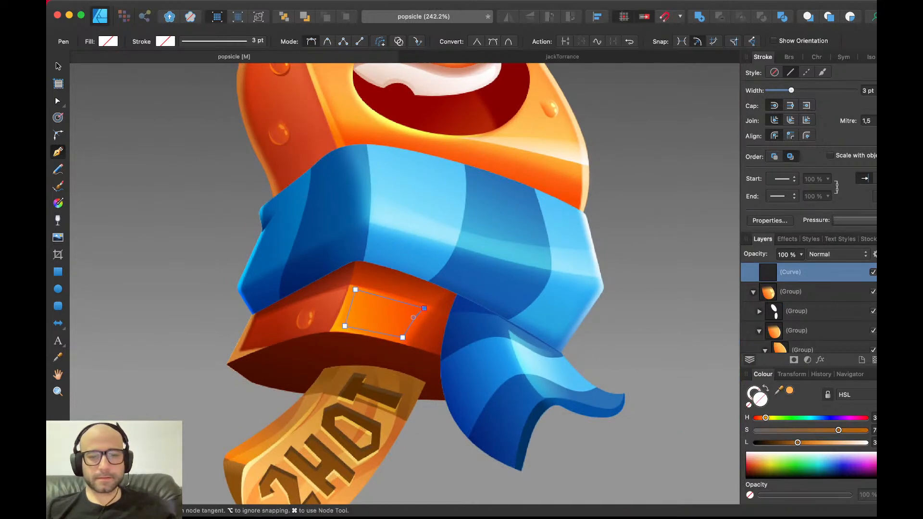
{"action": "left_click", "coordinate": [748, 454]}
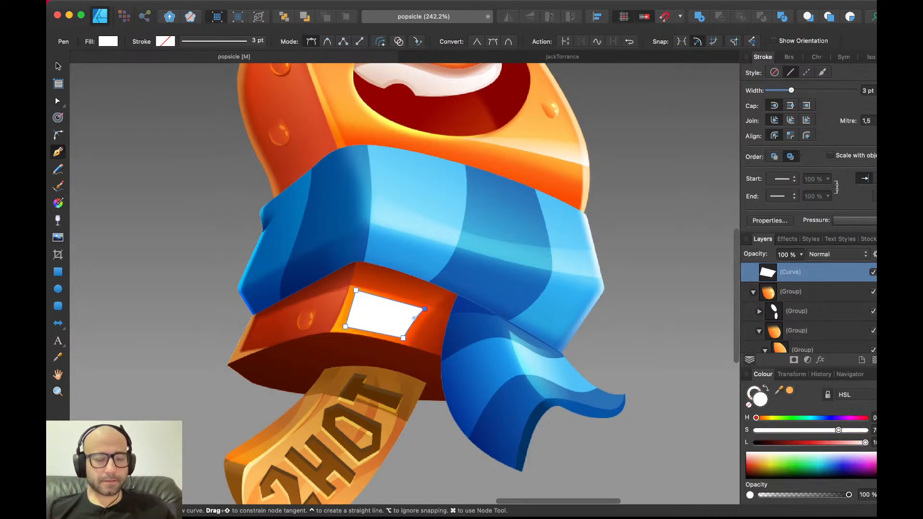
- Fade the white highlight with a linear transparency gradient, set it to Overlay blending, and save the document
{"action": "key", "text": "v"}
{"action": "key", "text": "y"}
{"action": "left_click_drag", "start_coordinate": [365, 310], "coordinate": [428, 299]}
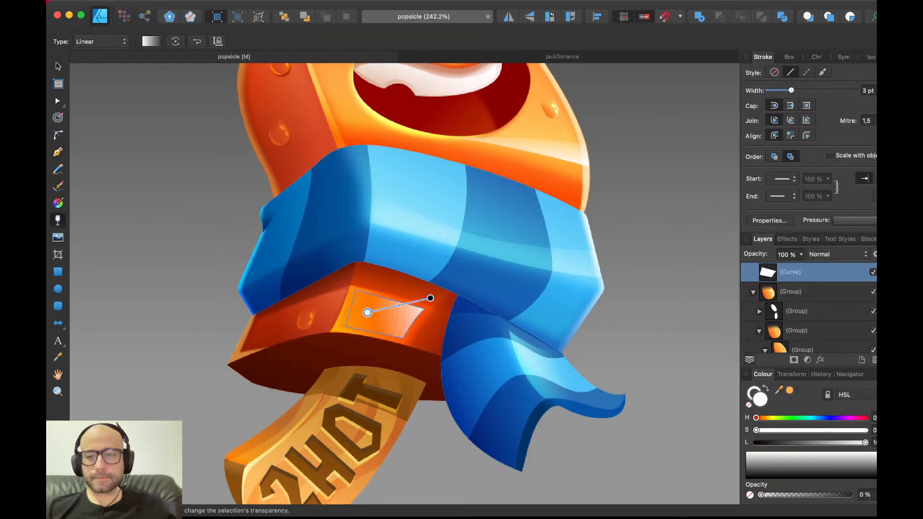
{"action": "key", "text": "v"}
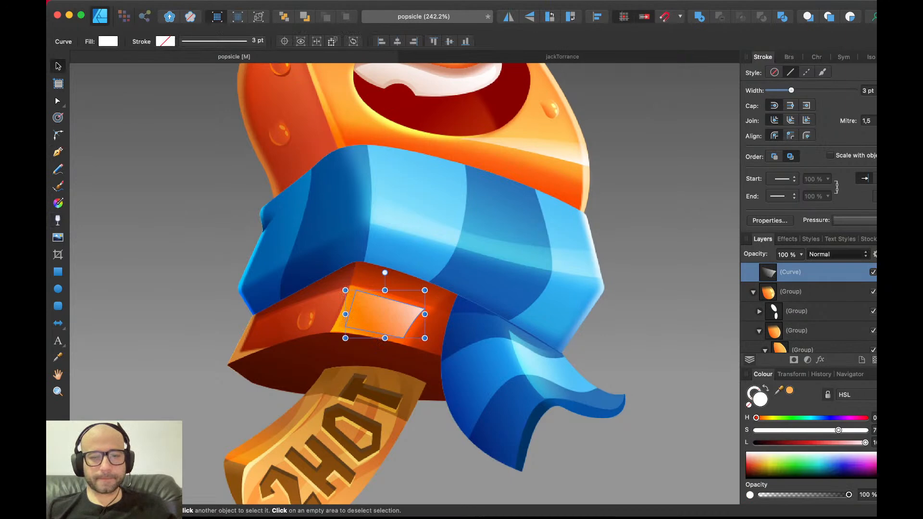
{"action": "left_click", "coordinate": [839, 255]}
{"action": "key", "text": "super+d"}
{"action": "key", "text": "super+s"}
{"action": "key", "text": "super+0"}
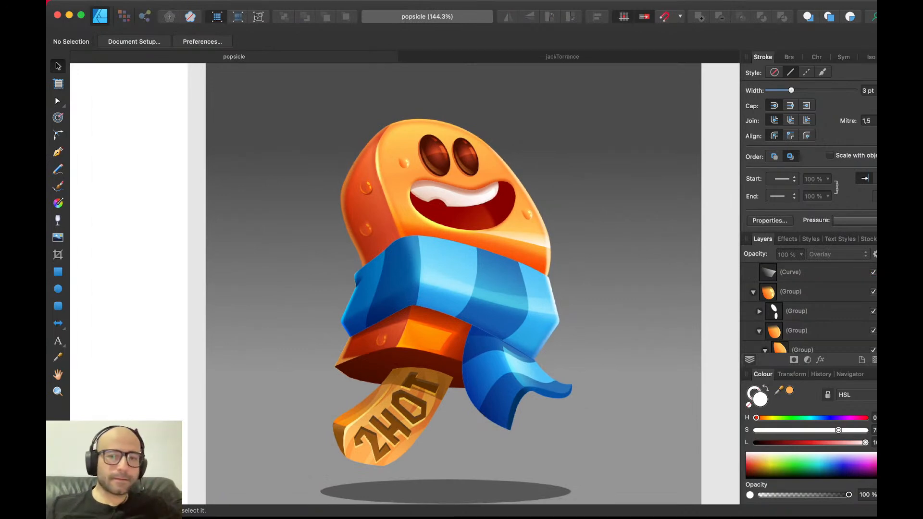
- Draw a wide white ellipse with a soft blurred edge across the lower half of Artboard1
{"action": "scroll", "coordinate": [448, 283], "scroll_direction": "down", "scroll_amount": 2}
{"action": "scroll", "coordinate": [449, 284], "scroll_direction": "right", "scroll_amount": 2}
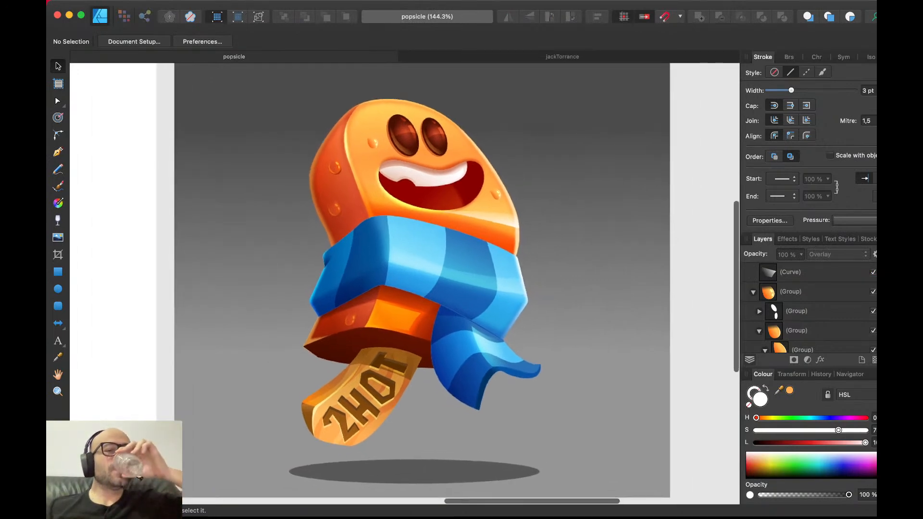
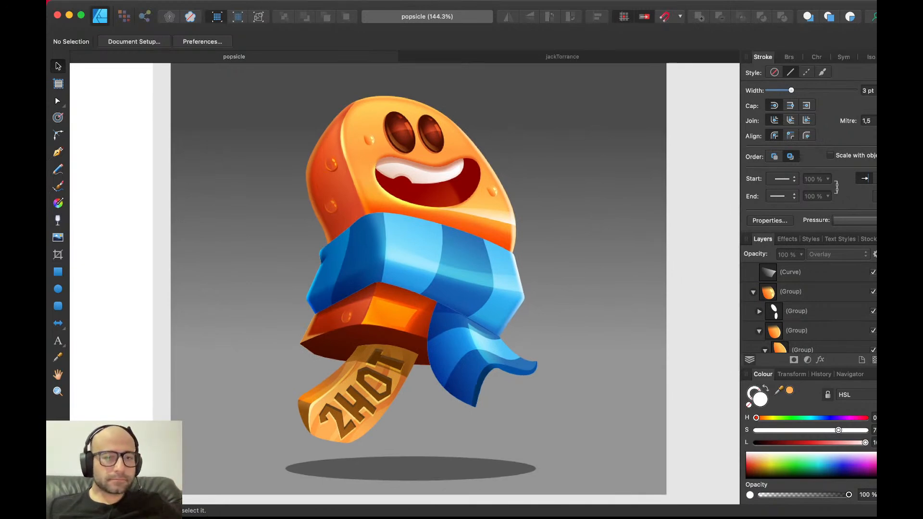
{"action": "scroll", "coordinate": [423, 279], "scroll_direction": "down", "scroll_amount": 2}
{"action": "scroll", "coordinate": [423, 279], "scroll_direction": "left", "scroll_amount": 1}
{"action": "scroll", "coordinate": [491, 366], "scroll_direction": "down", "scroll_amount": 4}
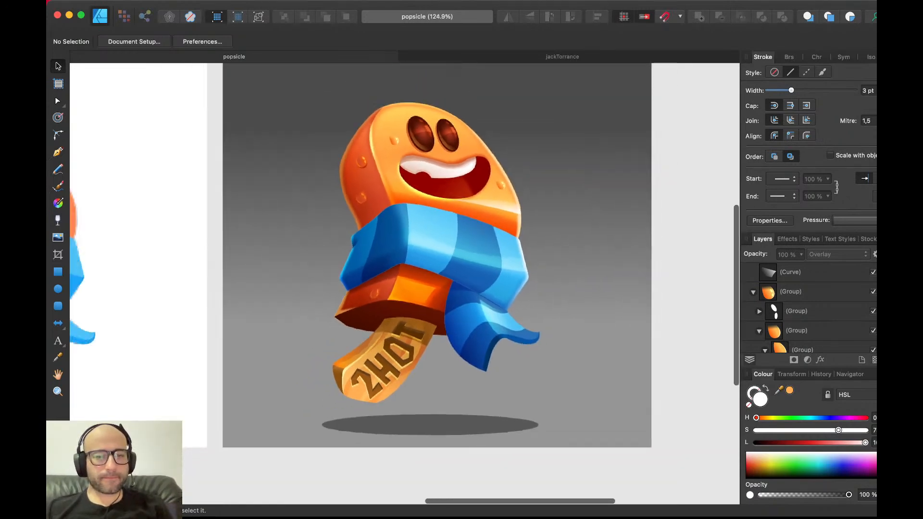
{"action": "scroll", "coordinate": [491, 365], "scroll_direction": "up", "scroll_amount": 2}
{"action": "scroll", "coordinate": [490, 366], "scroll_direction": "right", "scroll_amount": 1}
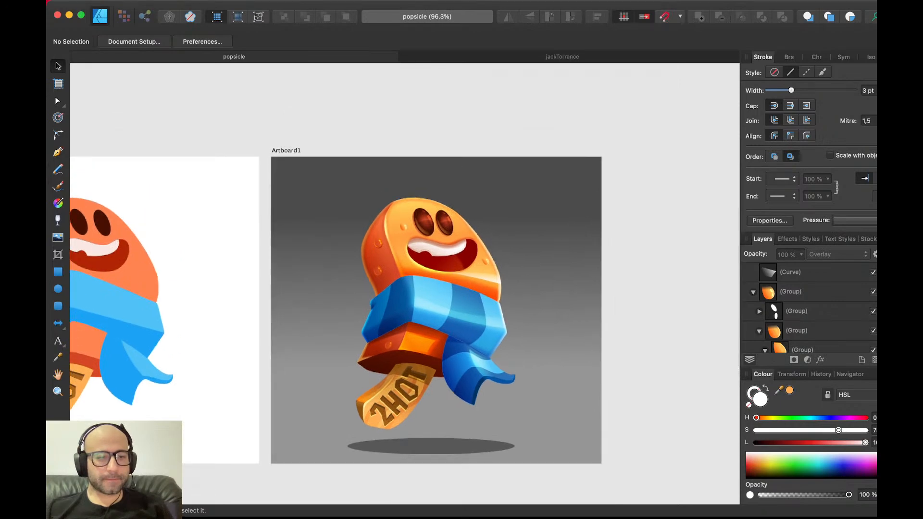
{"action": "key", "text": "m"}
{"action": "left_click_drag", "start_coordinate": [225, 341], "coordinate": [669, 479]}
{"action": "key", "text": "v"}
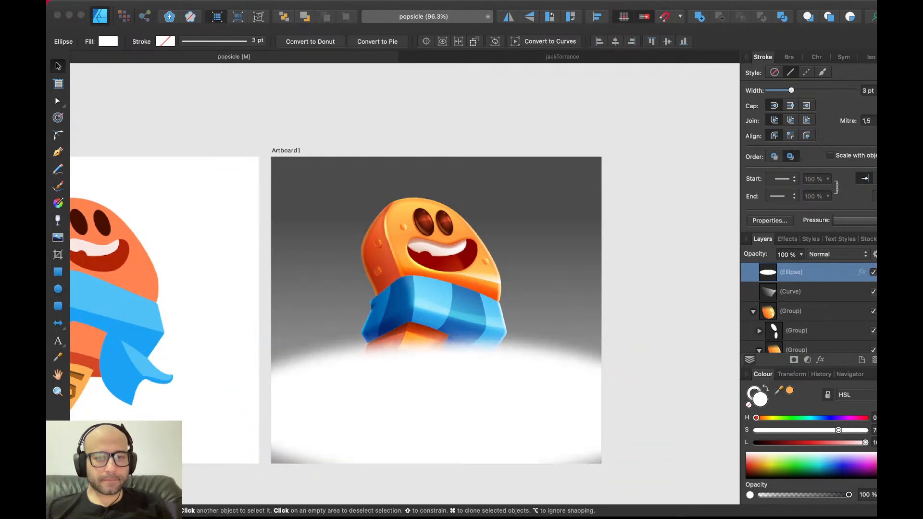
- Send the blurred white ellipse behind the character, move it slightly lower on Artboard1, and set its opacity to 60%
{"action": "key", "text": "super+shift+bracketleft"}
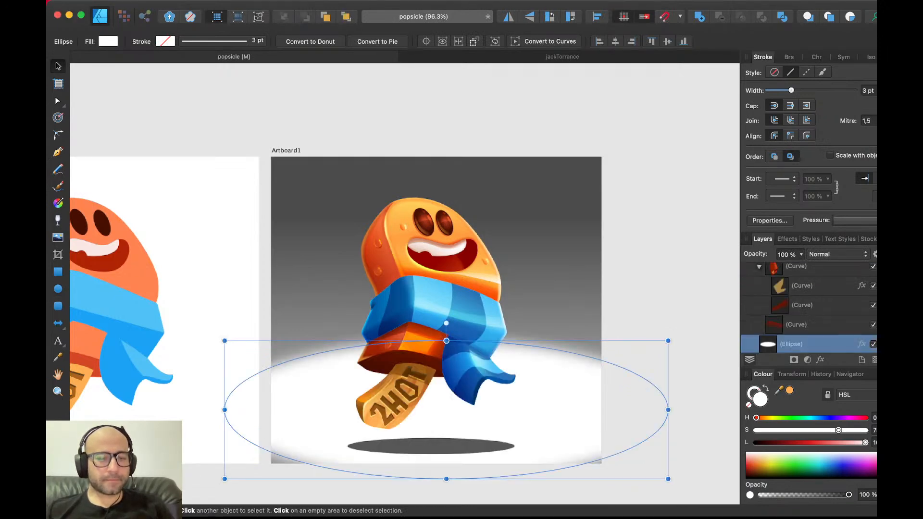
{"action": "left_click_drag", "start_coordinate": [446, 411], "coordinate": [436, 436]}
{"action": "key", "text": "5"}
{"action": "key", "text": "6"}
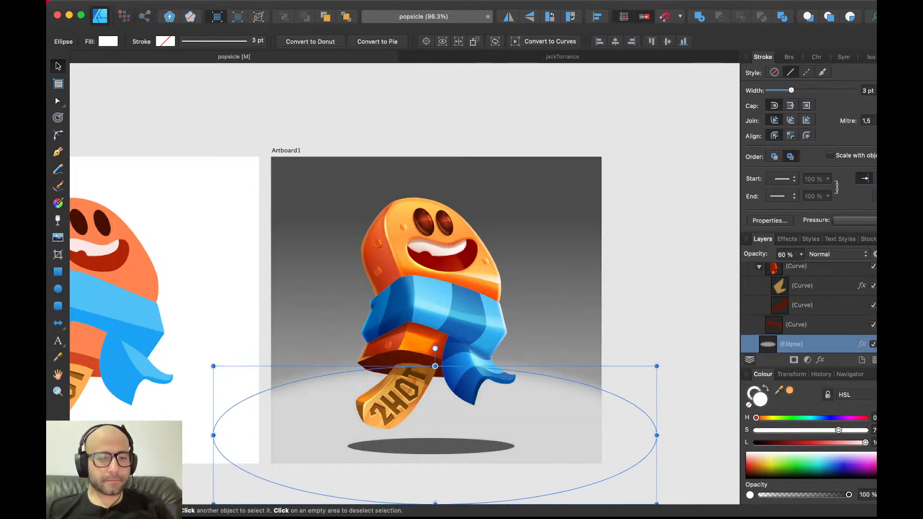
- Fade the upper edge of the white floor-glow ellipse with a vertical linear transparency gradient
{"action": "key", "text": "y"}
{"action": "left_click_drag", "start_coordinate": [336, 413], "coordinate": [338, 342]}
{"action": "key", "text": "v"}
{"action": "key", "text": "super+d"}
{"action": "scroll", "coordinate": [338, 341], "scroll_direction": "up", "scroll_amount": 5}
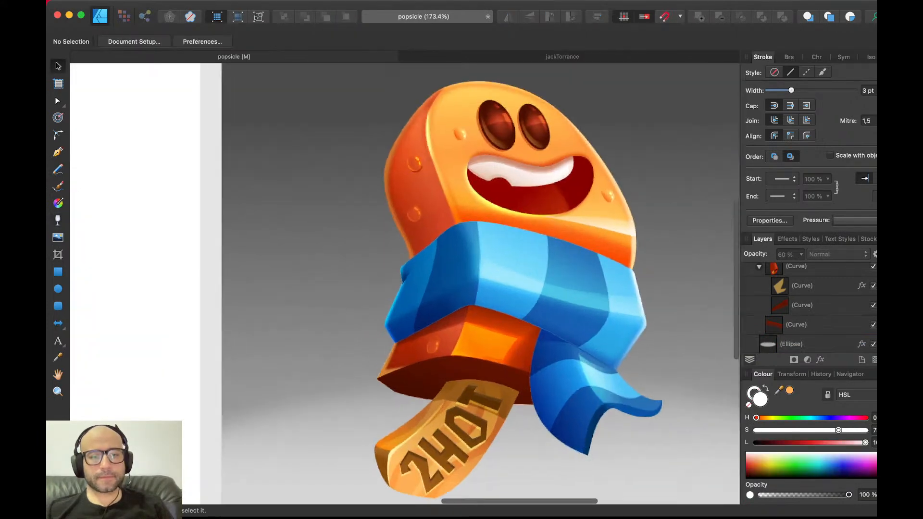
- Enlarge the white glow ellipse so it extends higher and wider behind the character
{"action": "scroll", "coordinate": [338, 341], "scroll_direction": "down", "scroll_amount": 3}
{"action": "scroll", "coordinate": [338, 342], "scroll_direction": "down", "scroll_amount": 6}
{"action": "left_click", "coordinate": [338, 347]}
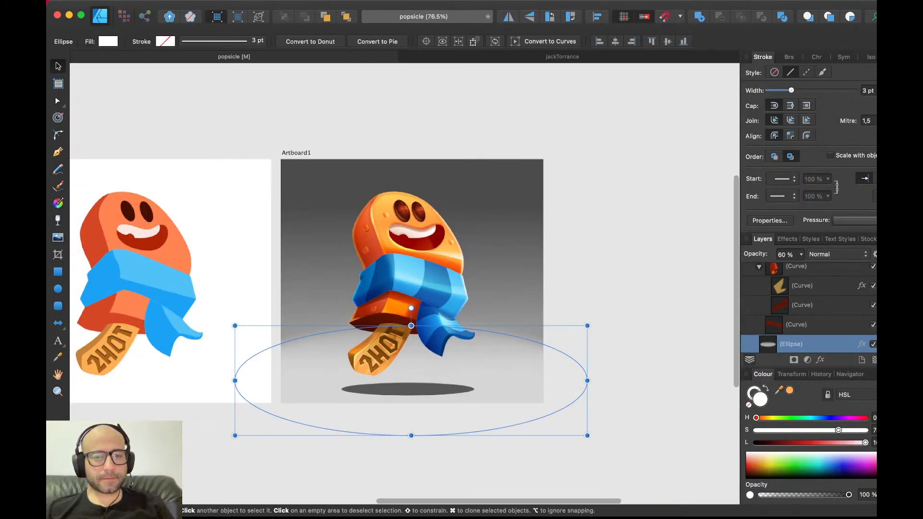
{"action": "left_click_drag", "start_coordinate": [587, 326], "coordinate": [666, 293]}
{"action": "key", "text": "super+d"}
{"action": "scroll", "coordinate": [416, 346], "scroll_direction": "up", "scroll_amount": 5}
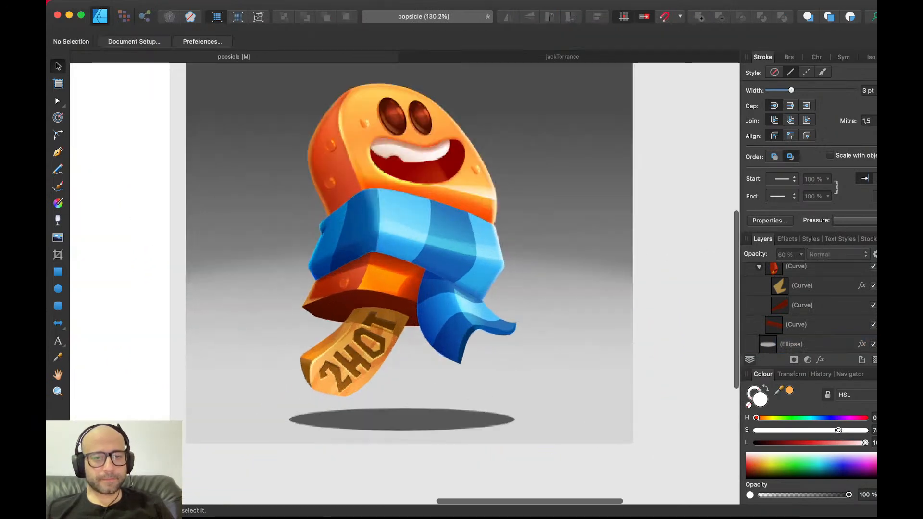
- Draw a closed curved shape just inside the outline of the orange block's dark underside
{"action": "scroll", "coordinate": [383, 279], "scroll_direction": "up", "scroll_amount": 5}
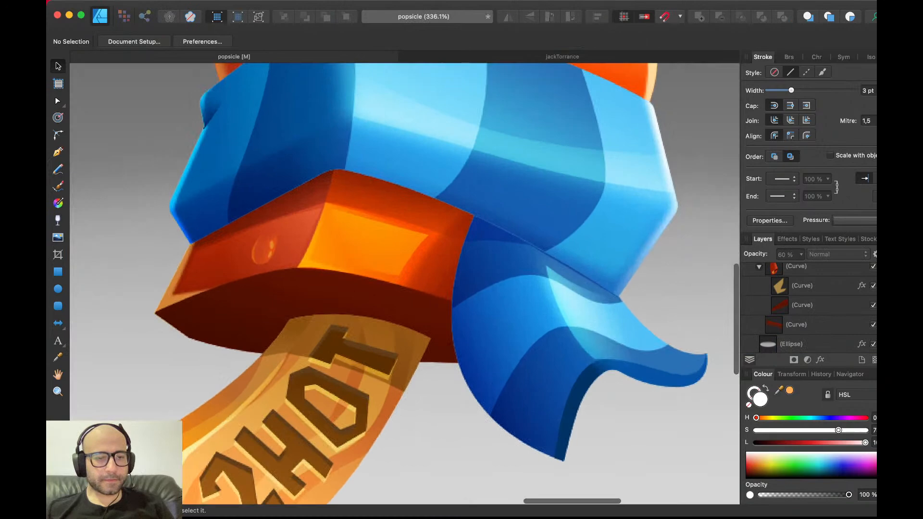
{"action": "key", "text": "p"}
{"action": "left_click", "coordinate": [167, 313]}
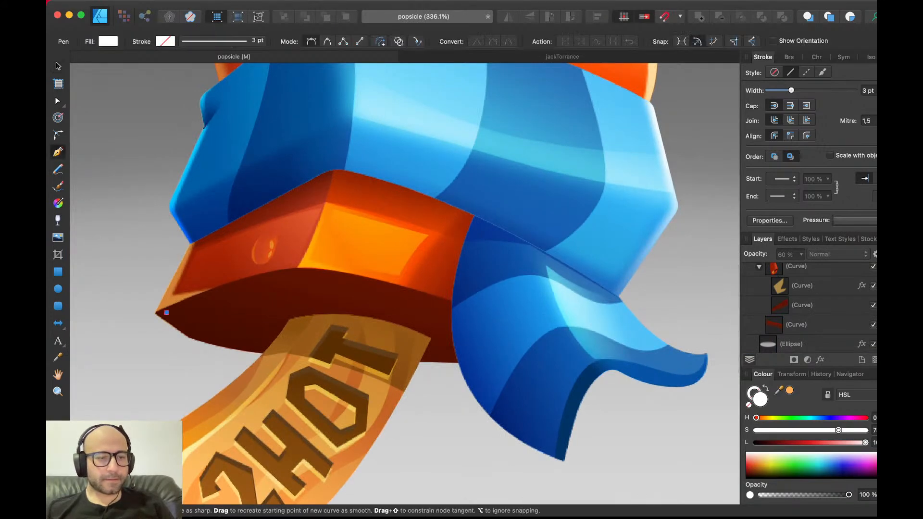
{"action": "left_click", "coordinate": [194, 334]}
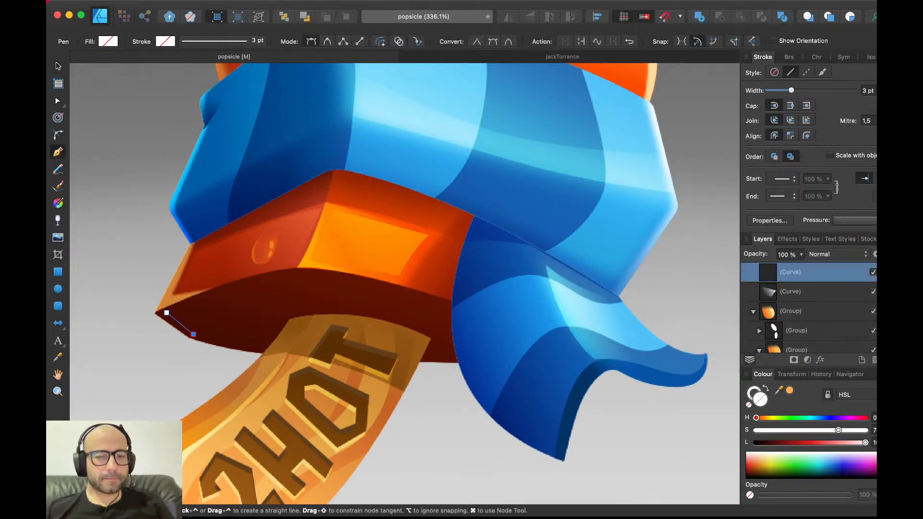
{"action": "left_click_drag", "start_coordinate": [274, 352], "coordinate": [299, 352]}
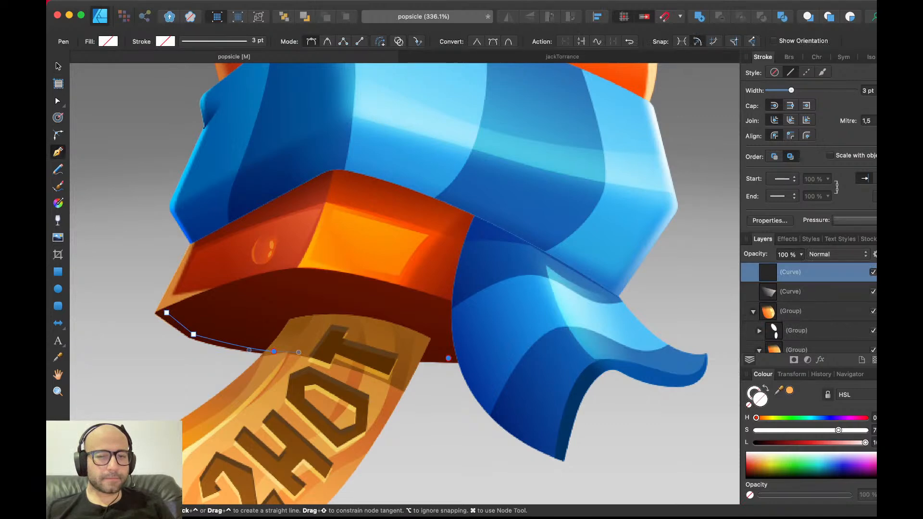
{"action": "left_click_drag", "start_coordinate": [448, 359], "coordinate": [469, 358]}
{"action": "left_click", "coordinate": [470, 321]}
{"action": "left_click_drag", "start_coordinate": [421, 298], "coordinate": [393, 288]}
{"action": "left_click_drag", "start_coordinate": [312, 275], "coordinate": [292, 271]}
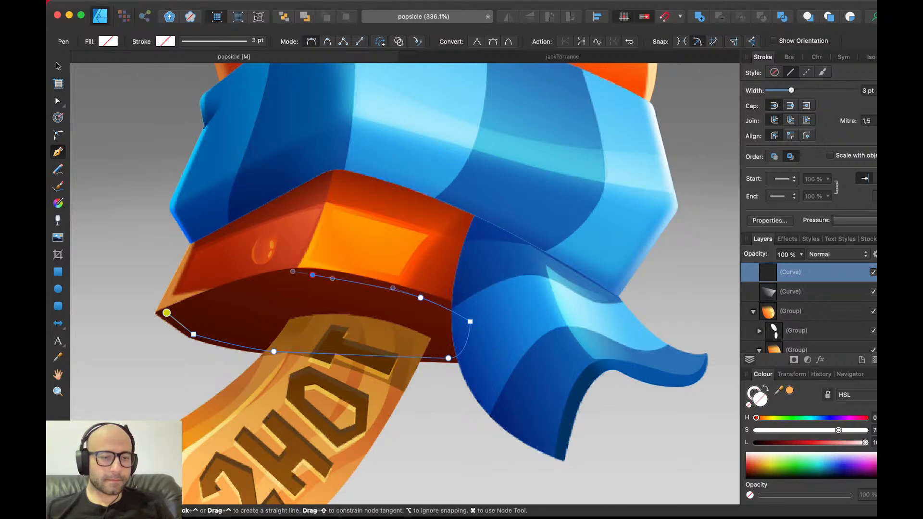
{"action": "left_click", "coordinate": [167, 313]}
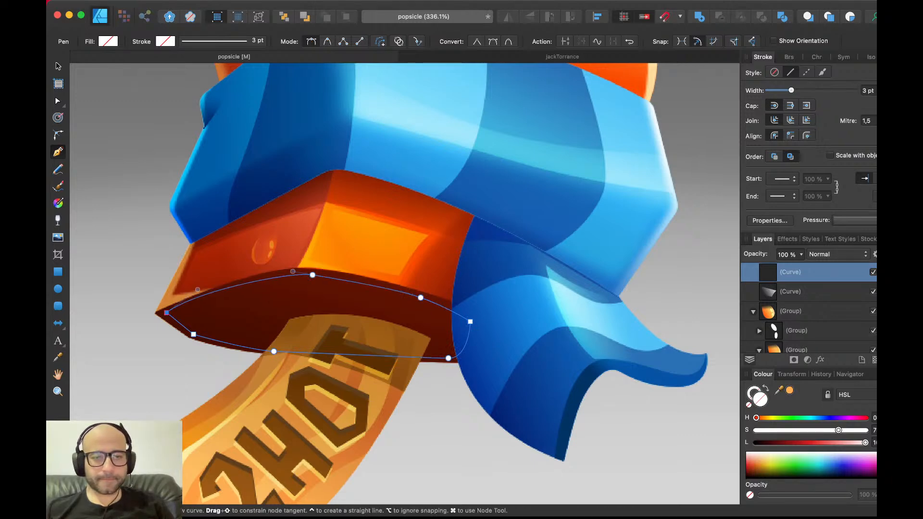
- Fill the underside shape with bright red-orange sampled from the block and restack it directly above the block, behind the scarf and stick
{"action": "left_click_drag", "start_coordinate": [779, 390], "coordinate": [416, 261]}
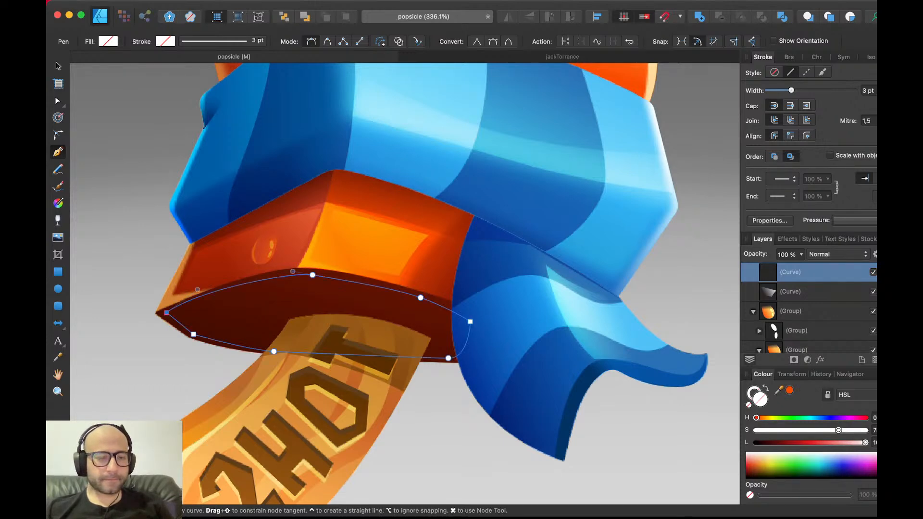
{"action": "left_click", "coordinate": [790, 391]}
{"action": "key", "text": "v"}
{"action": "key", "text": "super+x"}
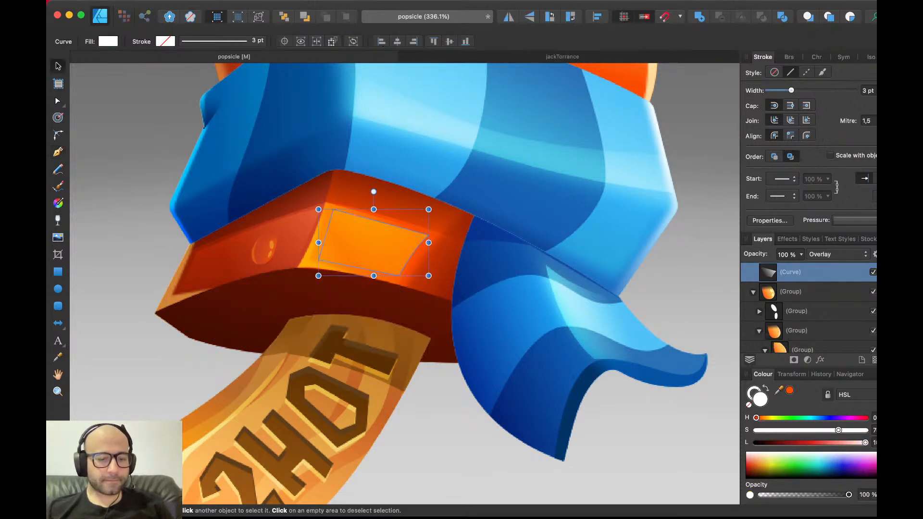
{"action": "left_click", "coordinate": [284, 240]}
{"action": "left_click", "coordinate": [310, 257]}
{"action": "key", "text": "super+v"}
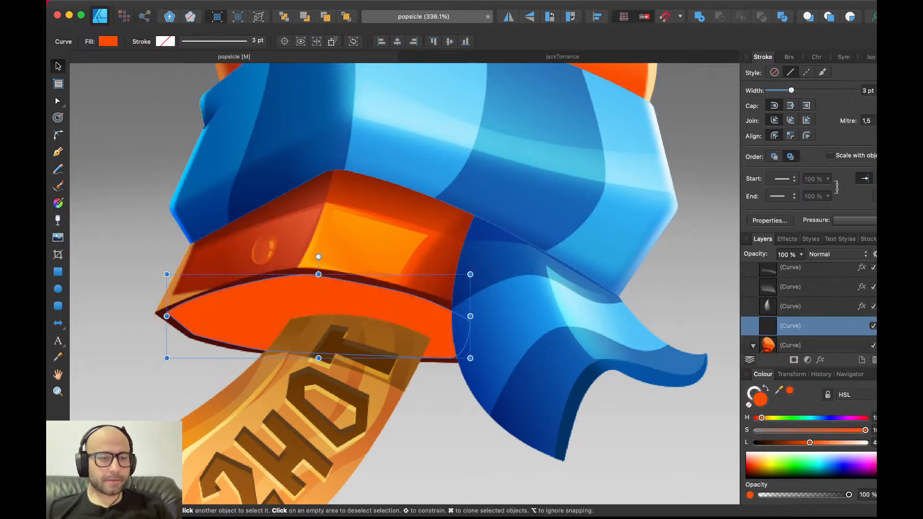
- Apply a linear transparency gradient to the red-orange underside shape so it fades out toward the block's front edge
{"action": "key", "text": "g"}
{"action": "left_click_drag", "start_coordinate": [240, 321], "coordinate": [218, 378]}
{"action": "left_click_drag", "start_coordinate": [240, 321], "coordinate": [215, 276]}
{"action": "scroll", "coordinate": [228, 271], "scroll_direction": "down", "scroll_amount": 5}
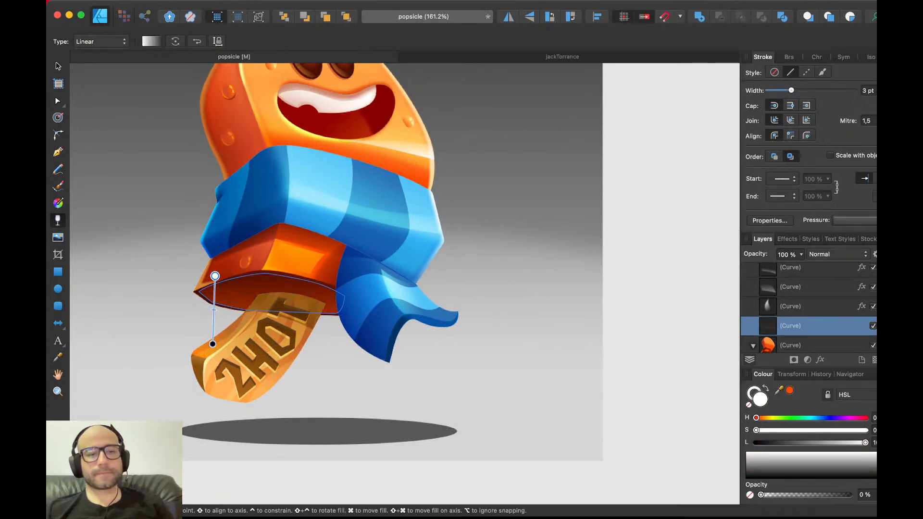
{"action": "key", "text": "v"}
{"action": "key", "text": "super+d"}
{"action": "scroll", "coordinate": [212, 277], "scroll_direction": "down", "scroll_amount": 2}
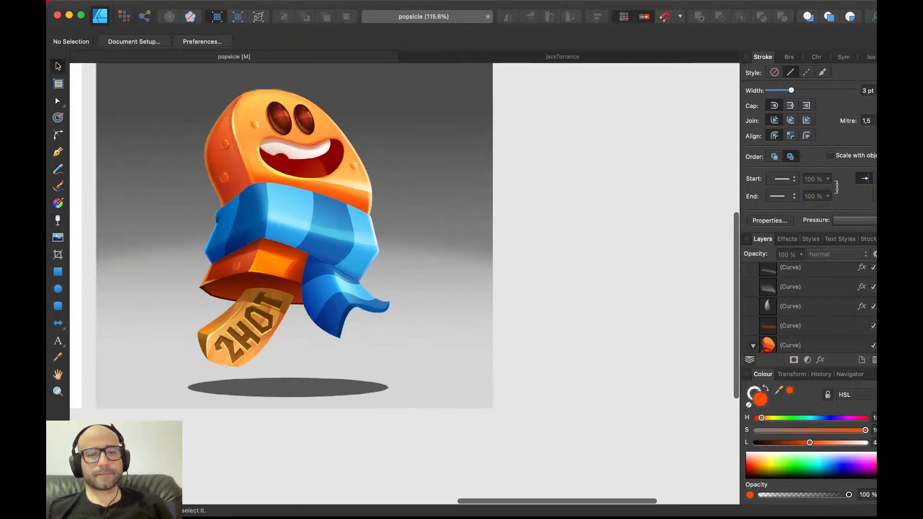
{"action": "scroll", "coordinate": [212, 277], "scroll_direction": "up", "scroll_amount": 6}
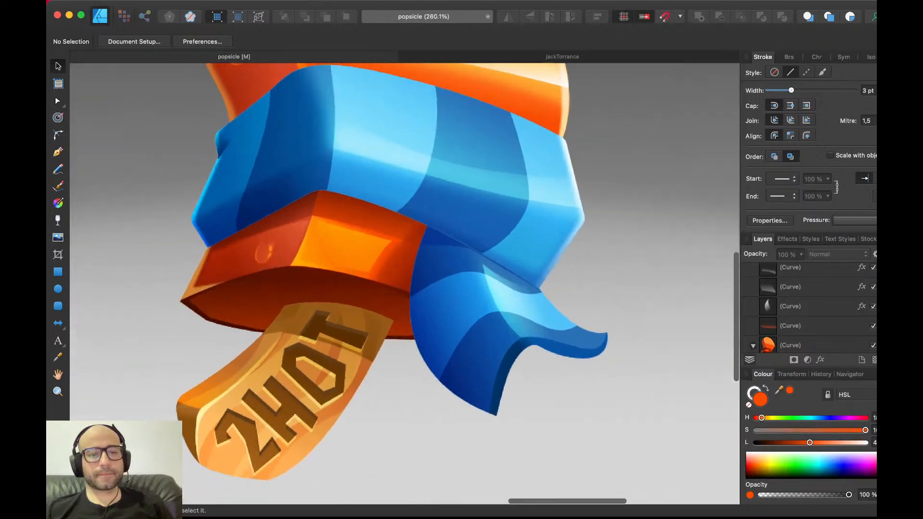
{"action": "scroll", "coordinate": [212, 277], "scroll_direction": "down", "scroll_amount": 4}
{"action": "scroll", "coordinate": [213, 277], "scroll_direction": "up", "scroll_amount": 4}
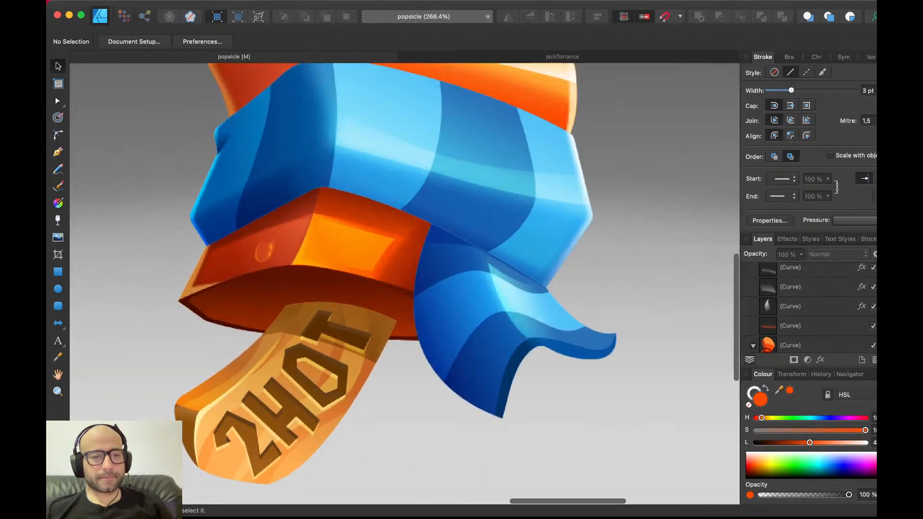
- Draw a closed shape over the orange block whose lower edge curves across the upper end of the stick
{"action": "scroll", "coordinate": [248, 308], "scroll_direction": "up", "scroll_amount": 3}
{"action": "key", "text": "p"}
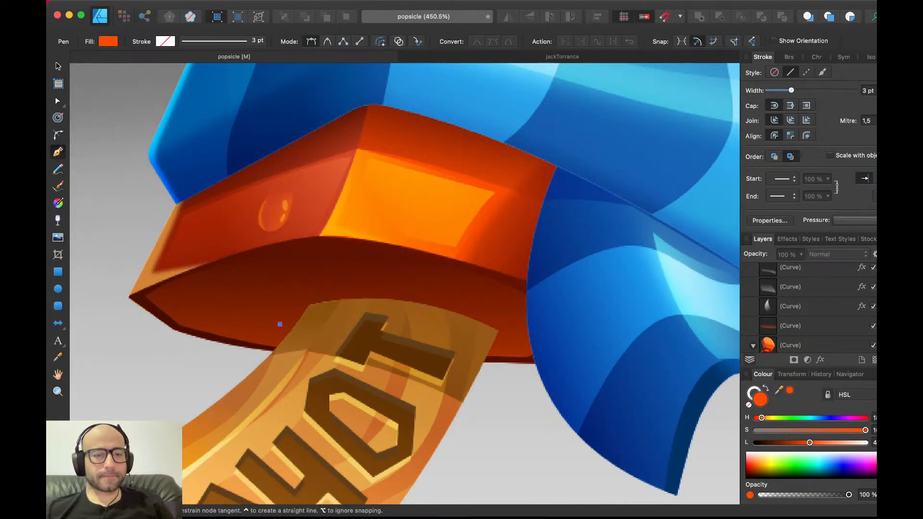
{"action": "mouse_move", "coordinate": [340, 305]}
{"action": "left_mouse_down"}
{"action": "mouse_move", "coordinate": [368, 306]}
{"action": "mouse_move", "coordinate": [340, 303]}
{"action": "left_mouse_up"}
{"action": "left_click_drag", "start_coordinate": [495, 345], "coordinate": [514, 372]}
{"action": "left_click", "coordinate": [556, 337]}
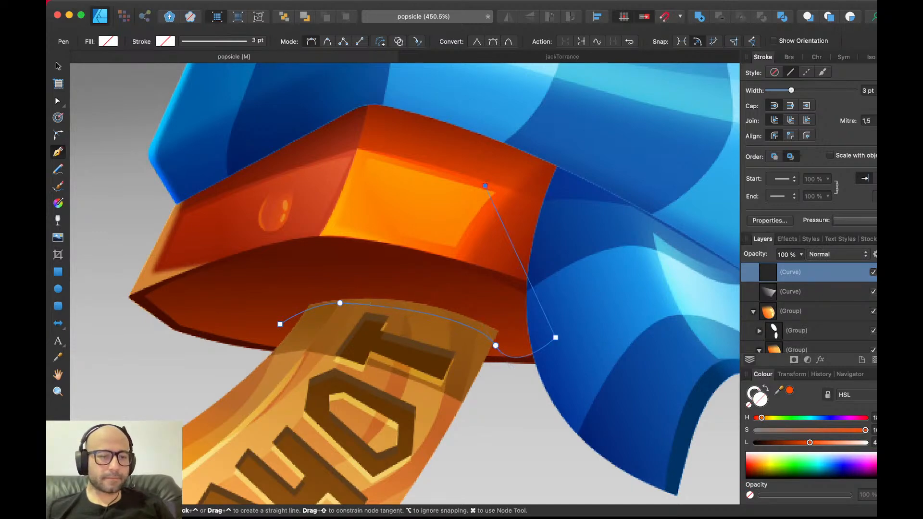
{"action": "left_click", "coordinate": [291, 201]}
{"action": "key", "text": "v"}
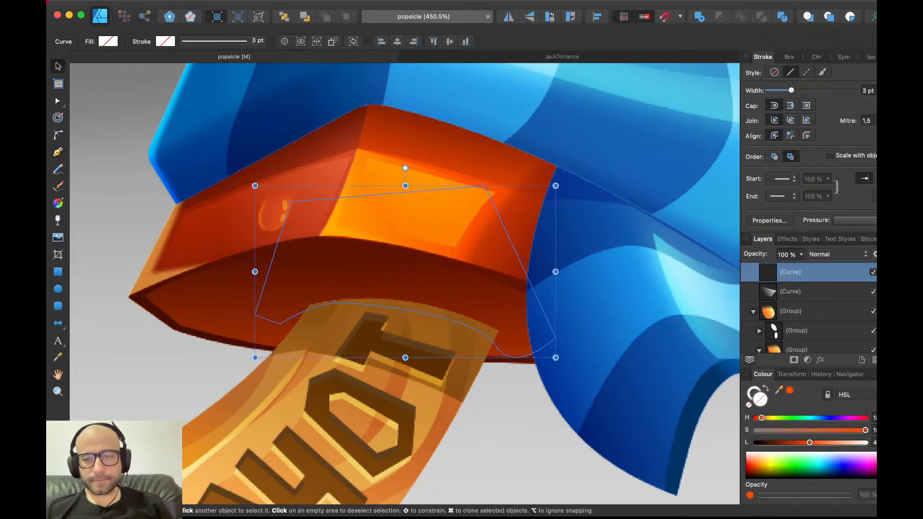
- Fill the new shape with dark brown sampled from the lettering and paste it inside the stick
{"action": "left_click_drag", "start_coordinate": [779, 390], "coordinate": [663, 346]}
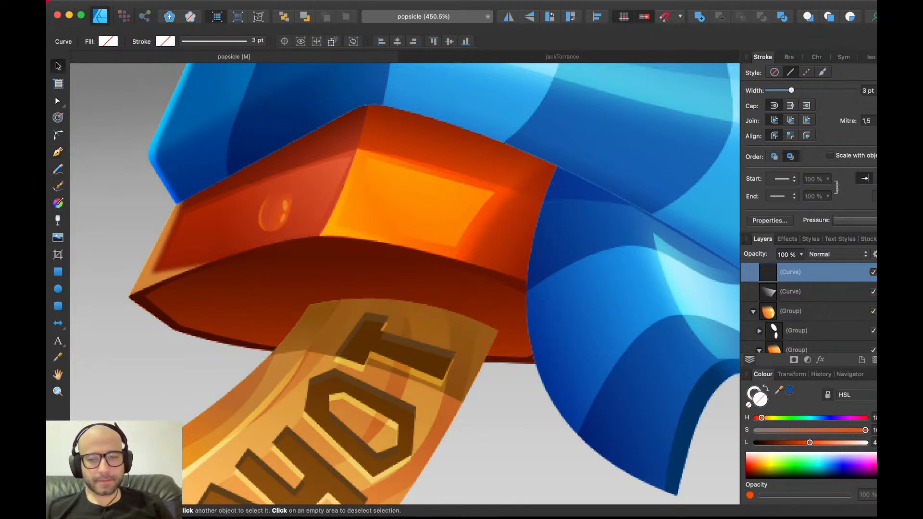
{"action": "left_click_drag", "start_coordinate": [457, 385], "coordinate": [413, 355]}
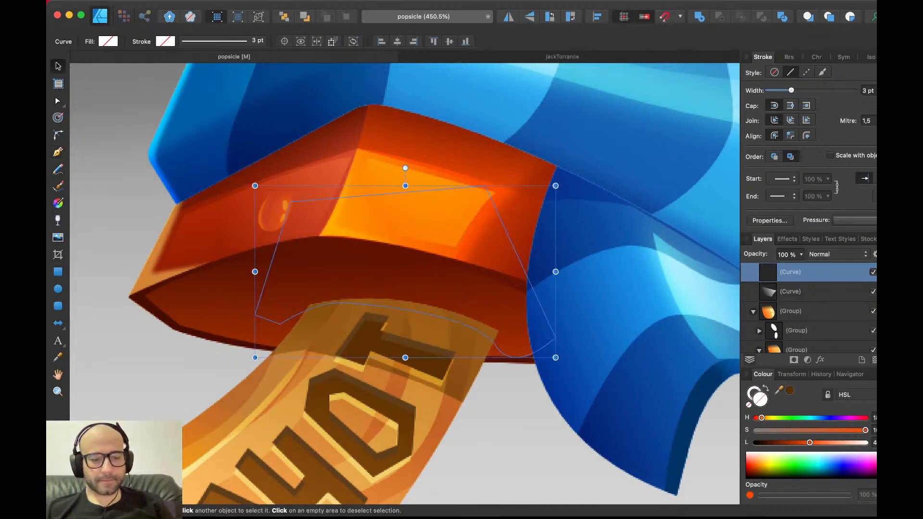
{"action": "left_click", "coordinate": [789, 390]}
{"action": "key", "text": "super+x"}
{"action": "left_click", "coordinate": [327, 356]}
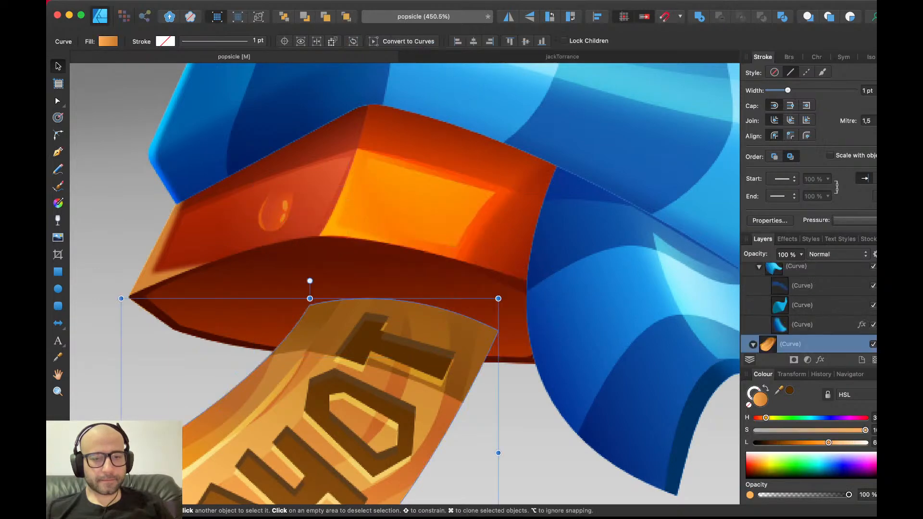
{"action": "key", "text": "alt+super+v"}
- Adjust the curve node on the brown contact shadow's lower edge at the stick's top and switch off the pixel preview
{"action": "key", "text": "a"}
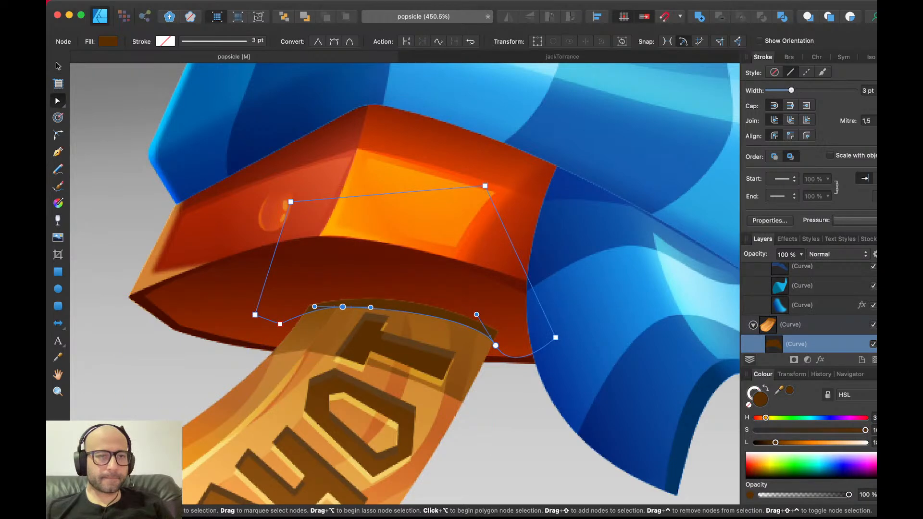
{"action": "key", "text": "v"}
{"action": "left_click", "coordinate": [217, 17]}
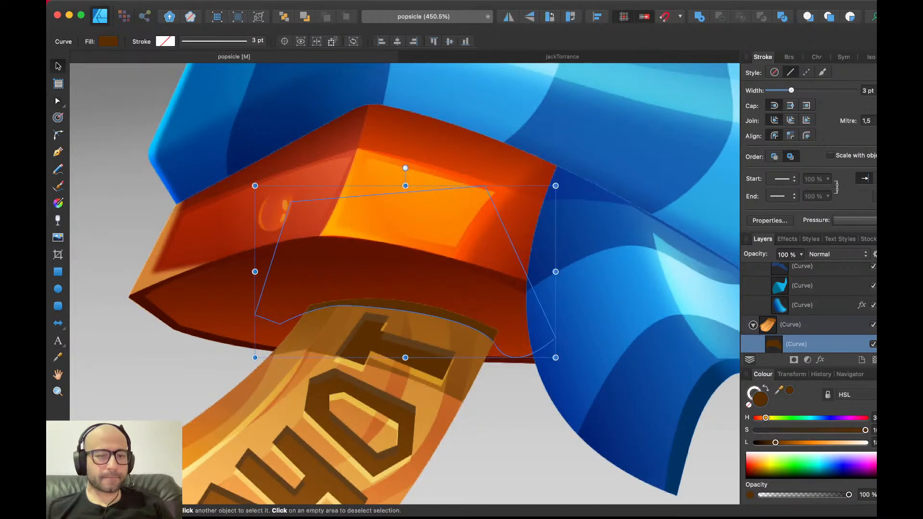
{"action": "key", "text": "super+d"}
- Lighten the brown fill of the contact shadow at the top of the stick slightly
{"action": "scroll", "coordinate": [316, 307], "scroll_direction": "down", "scroll_amount": 5}
{"action": "scroll", "coordinate": [316, 307], "scroll_direction": "up", "scroll_amount": 5}
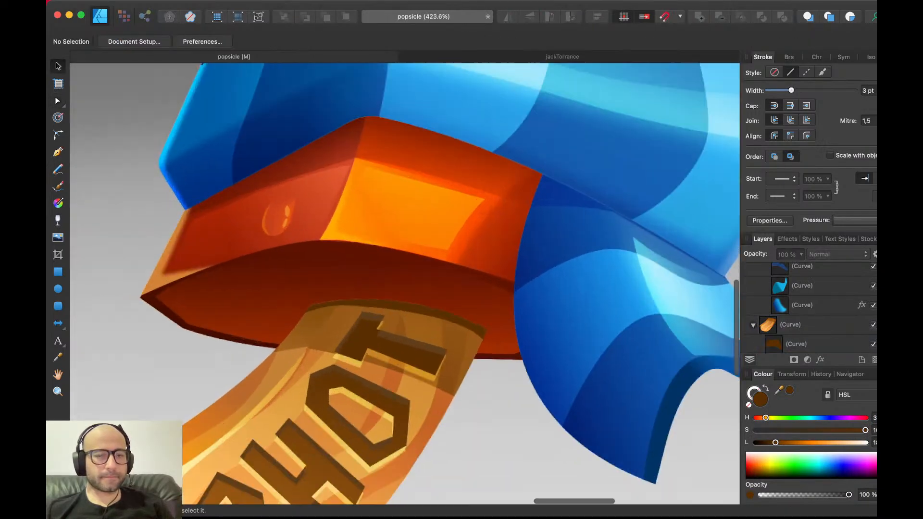
{"action": "double_click", "coordinate": [325, 329]}
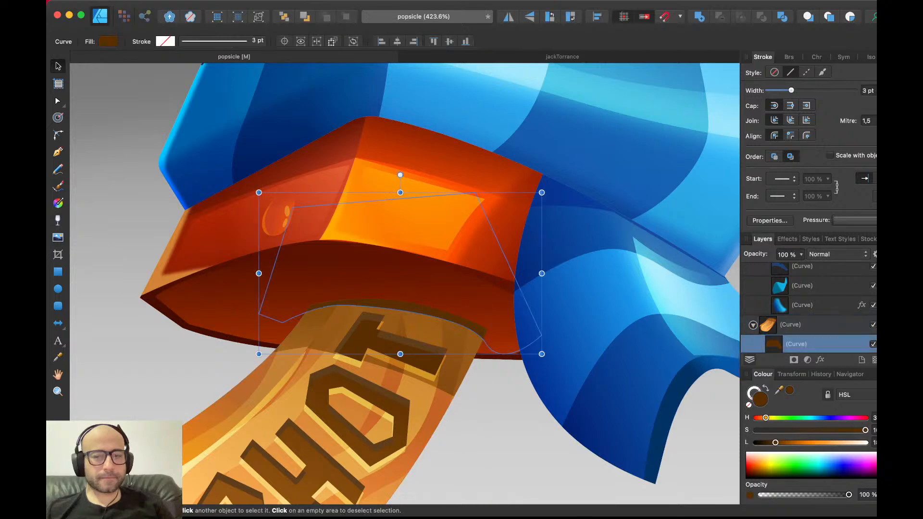
{"action": "left_click_drag", "start_coordinate": [776, 443], "coordinate": [782, 443]}
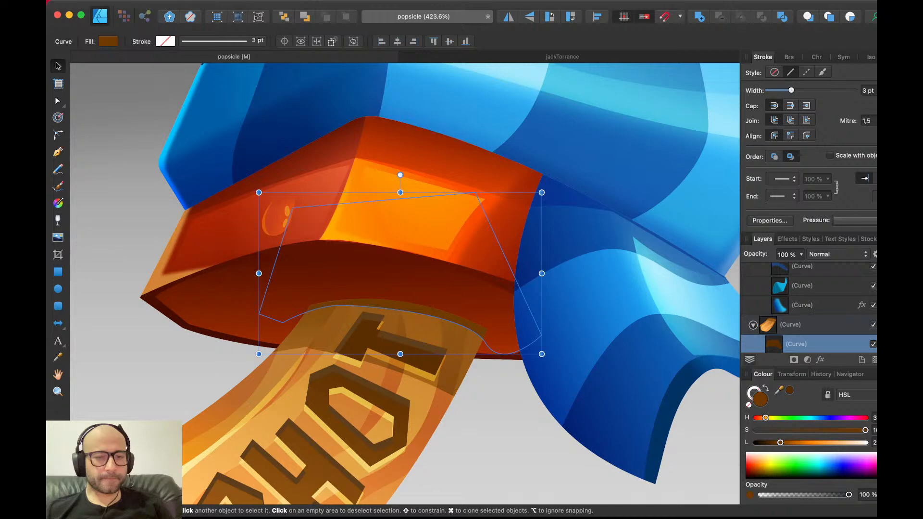
- Darken the brown fill of the outer 2HOT lettering curves on the stick and save the document
{"action": "scroll", "coordinate": [420, 339], "scroll_direction": "up", "scroll_amount": 5}
{"action": "double_click", "coordinate": [413, 373]}
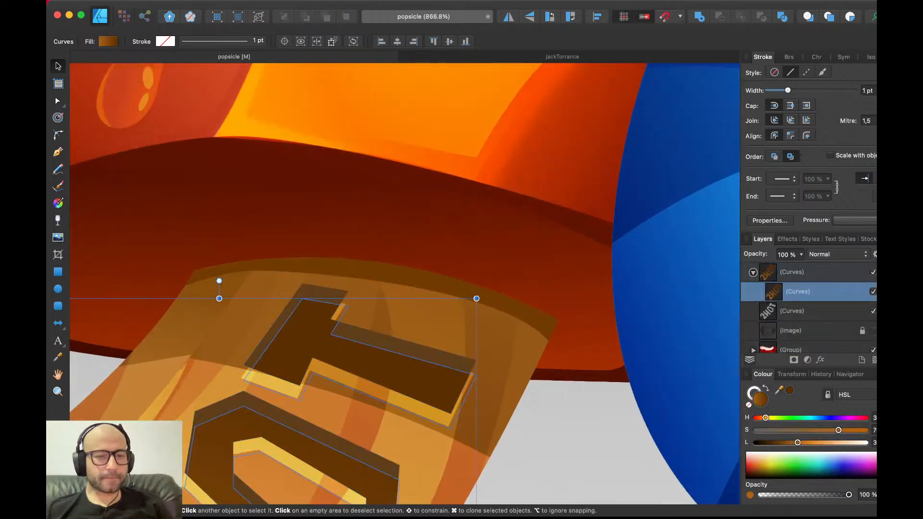
{"action": "left_click", "coordinate": [792, 273]}
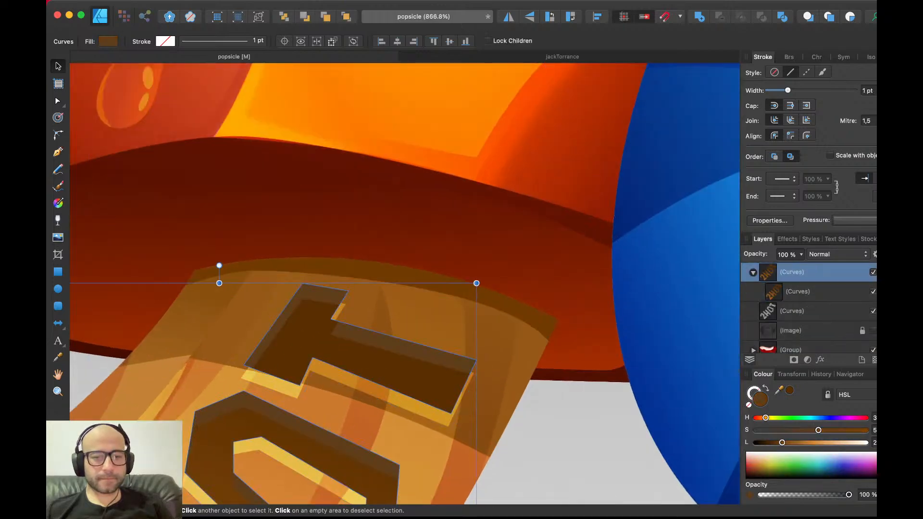
{"action": "scroll", "coordinate": [641, 372], "scroll_direction": "down", "scroll_amount": 5}
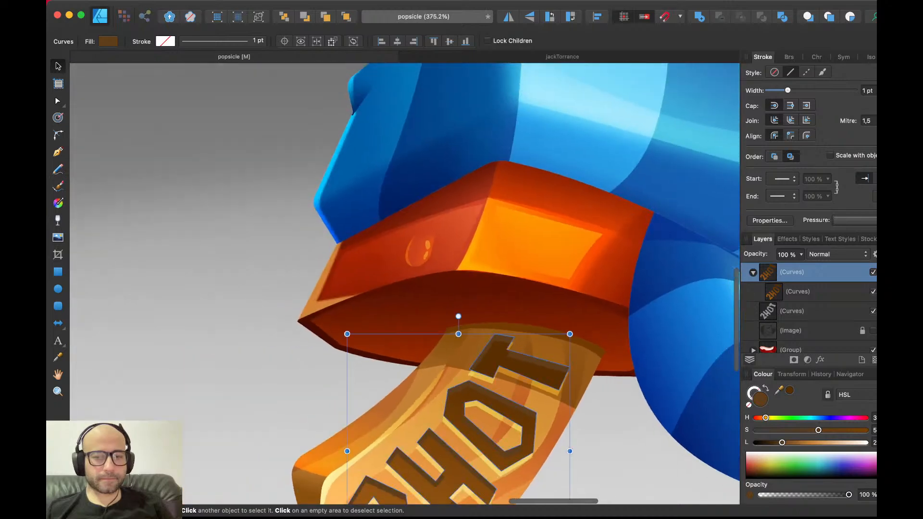
{"action": "left_click_drag", "start_coordinate": [783, 442], "coordinate": [776, 443]}
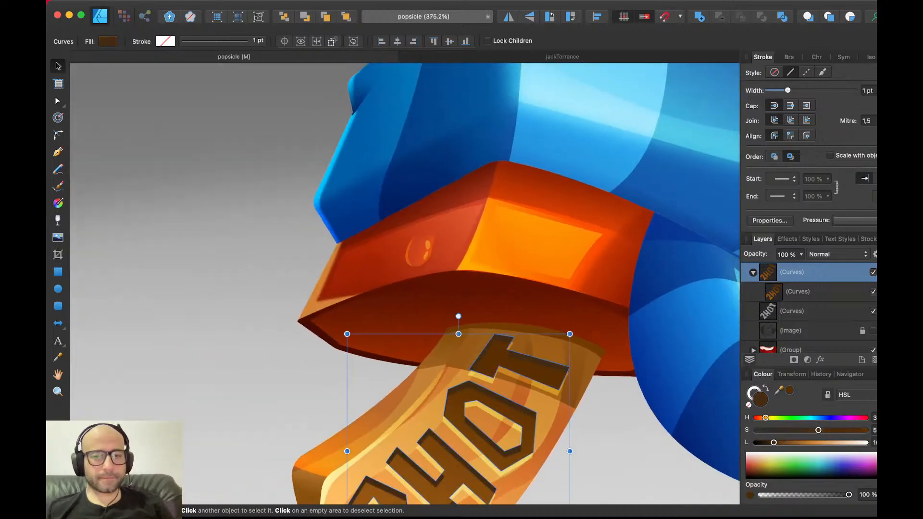
{"action": "scroll", "coordinate": [444, 267], "scroll_direction": "down", "scroll_amount": 4}
{"action": "key", "text": "super+d"}
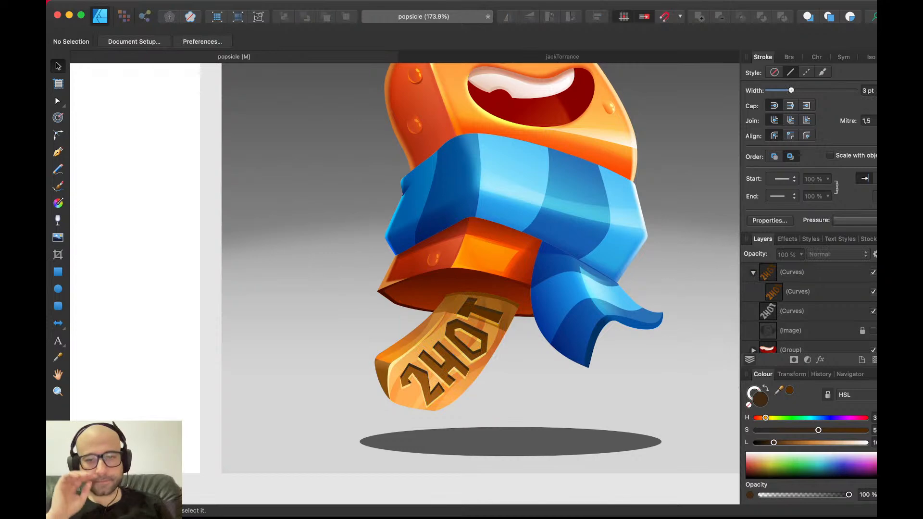
{"action": "scroll", "coordinate": [405, 283], "scroll_direction": "up", "scroll_amount": 2}
{"action": "scroll", "coordinate": [405, 284], "scroll_direction": "right", "scroll_amount": 2}
{"action": "key", "text": "super+s"}
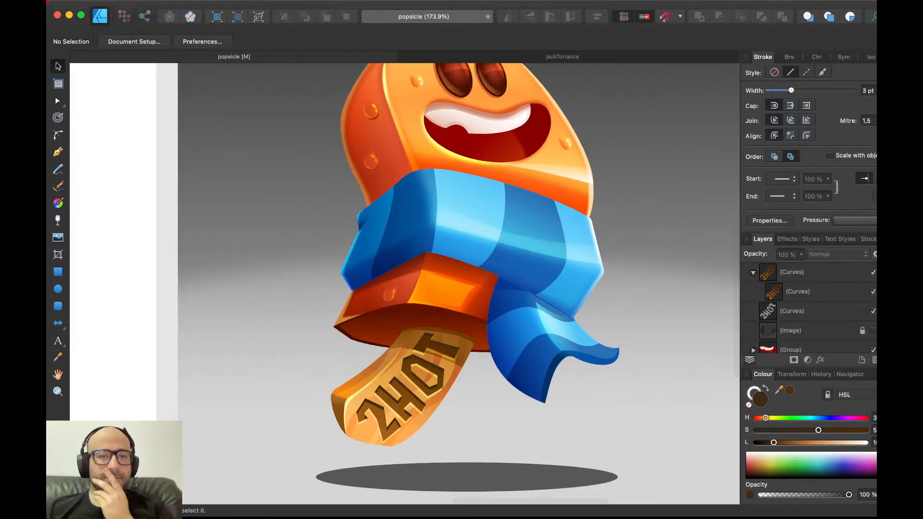
- Look over the whole popsicle character from its head down to the stick and the floor shadow
{"action": "scroll", "coordinate": [439, 284], "scroll_direction": "up", "scroll_amount": 2}
{"action": "scroll", "coordinate": [439, 284], "scroll_direction": "right", "scroll_amount": 2}
{"action": "scroll", "coordinate": [419, 284], "scroll_direction": "up", "scroll_amount": 1}
{"action": "scroll", "coordinate": [419, 284], "scroll_direction": "right", "scroll_amount": 1}
{"action": "scroll", "coordinate": [418, 284], "scroll_direction": "right", "scroll_amount": 2}
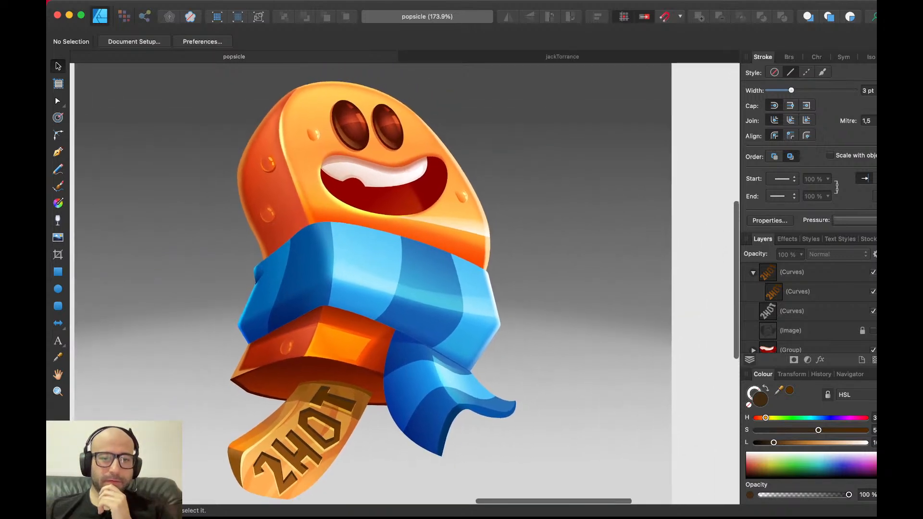
{"action": "scroll", "coordinate": [418, 284], "scroll_direction": "down", "scroll_amount": 2}
{"action": "scroll", "coordinate": [419, 284], "scroll_direction": "left", "scroll_amount": 3}
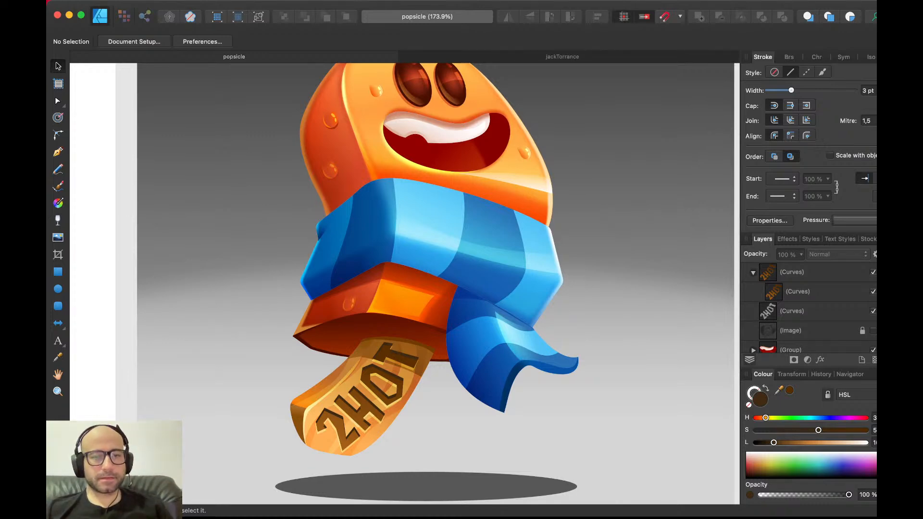
- Draw a tall, narrow rectangle on the background beside the scarf and fill it with black
{"action": "scroll", "coordinate": [409, 231], "scroll_direction": "up", "scroll_amount": 1}
{"action": "scroll", "coordinate": [577, 250], "scroll_direction": "up", "scroll_amount": 5}
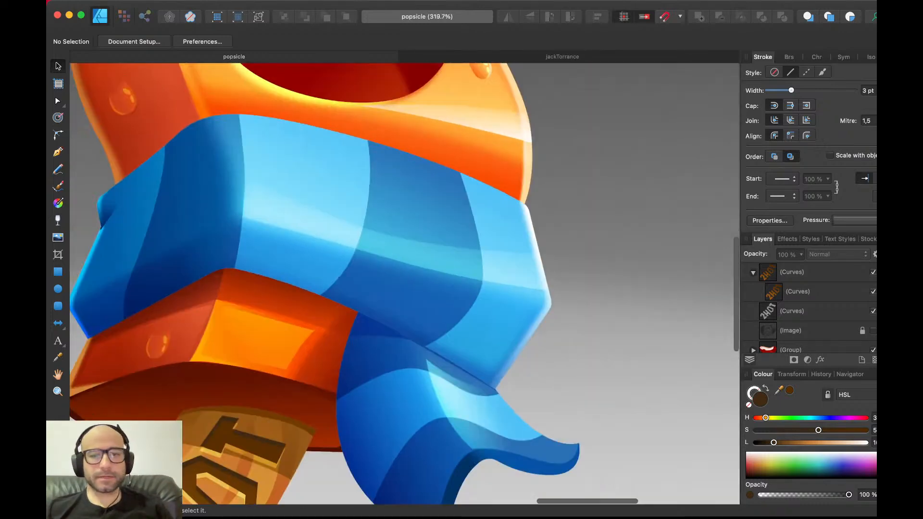
{"action": "key", "text": "m"}
{"action": "left_click_drag", "start_coordinate": [636, 187], "coordinate": [658, 325]}
{"action": "scroll", "coordinate": [658, 325], "scroll_direction": "right", "scroll_amount": 3}
{"action": "key", "text": "v"}
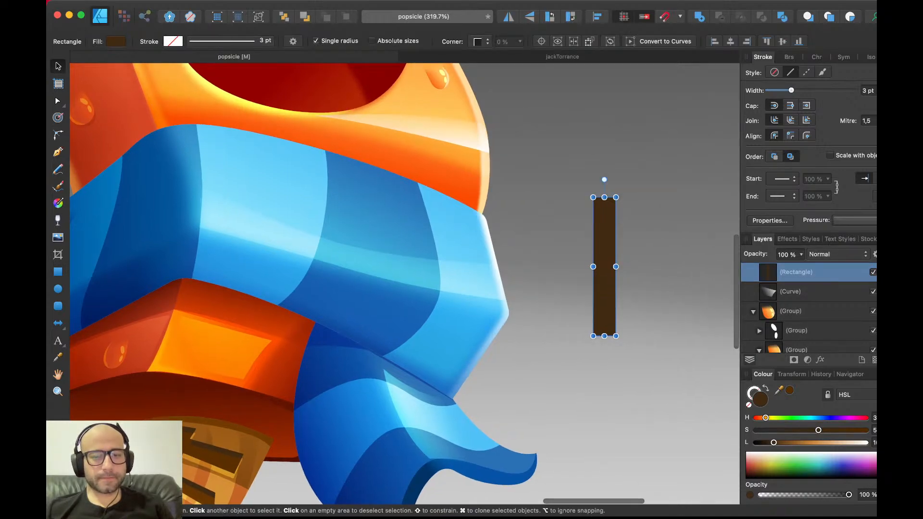
{"action": "mouse_move", "coordinate": [774, 443]}
{"action": "left_mouse_down"}
{"action": "mouse_move", "coordinate": [820, 443]}
{"action": "mouse_move", "coordinate": [756, 443]}
{"action": "left_mouse_up"}
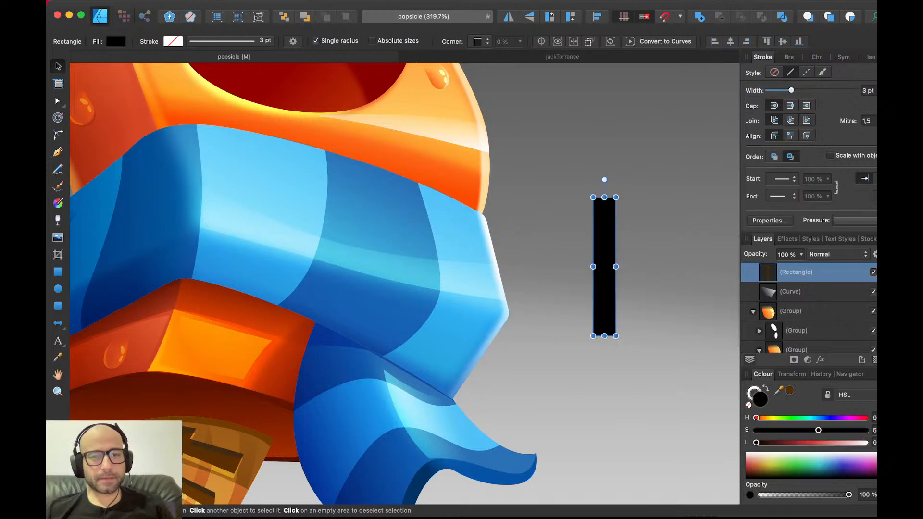
- Duplicate the black bar to one side and give the original a horizontal linear gradient from black to white
{"action": "scroll", "coordinate": [605, 283], "scroll_direction": "right", "scroll_amount": 5}
{"action": "key", "text": "super+j"}
{"action": "left_click_drag", "start_coordinate": [488, 270], "coordinate": [535, 269]}
{"action": "left_click", "coordinate": [487, 269]}
{"action": "scroll", "coordinate": [487, 270], "scroll_direction": "up", "scroll_amount": 5}
{"action": "key", "text": "g"}
{"action": "left_click_drag", "start_coordinate": [469, 258], "coordinate": [510, 258]}
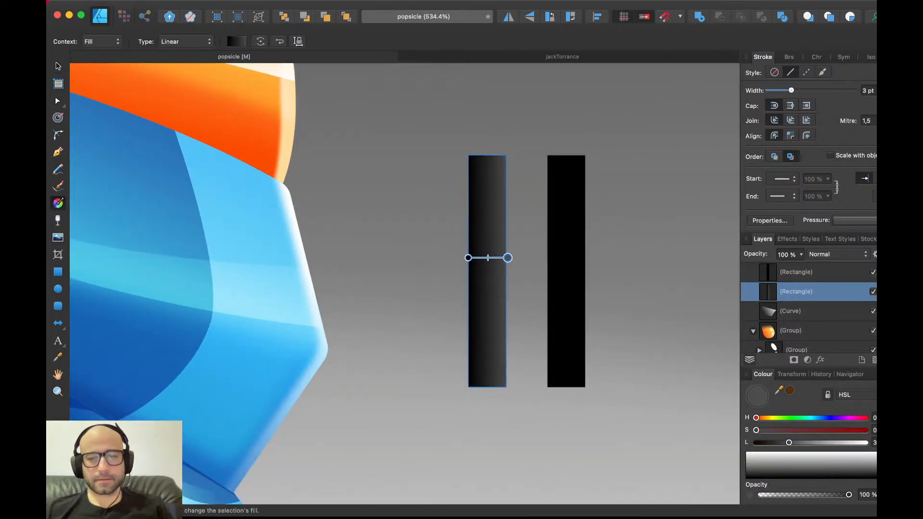
{"action": "left_click_drag", "start_coordinate": [789, 443], "coordinate": [866, 443]}
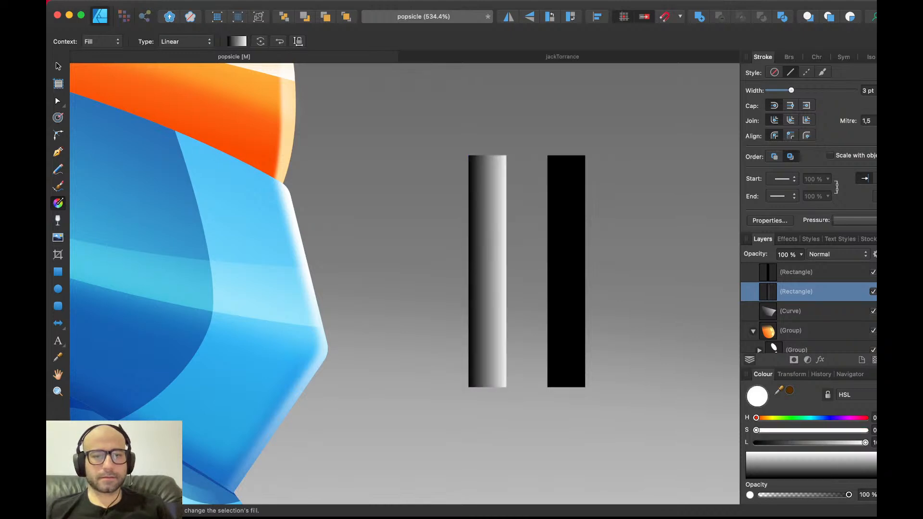
- Delete the plain black bar and place a duplicate of the gradient bar parallel to the original
{"action": "key", "text": "v"}
{"action": "left_click", "coordinate": [567, 269]}
{"action": "key", "text": "Delete"}
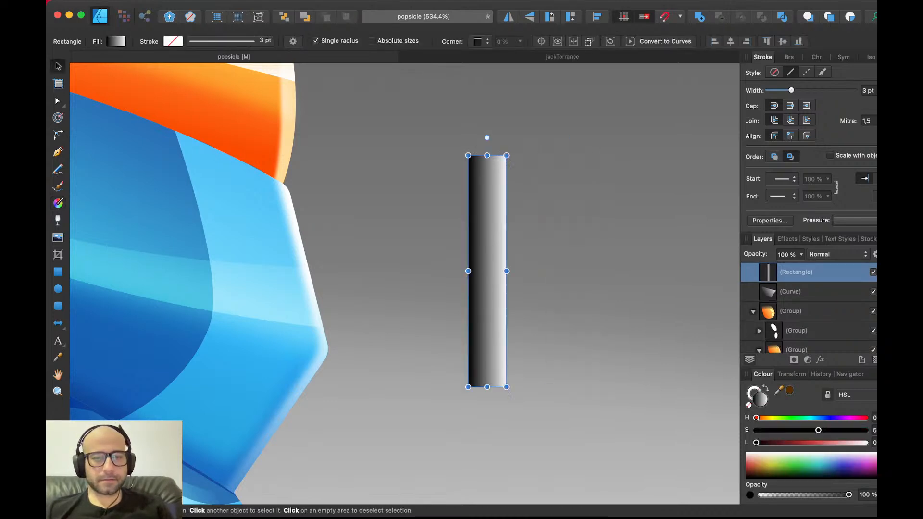
{"action": "key", "text": "super+j"}
{"action": "left_click_drag", "start_coordinate": [487, 271], "coordinate": [583, 271]}
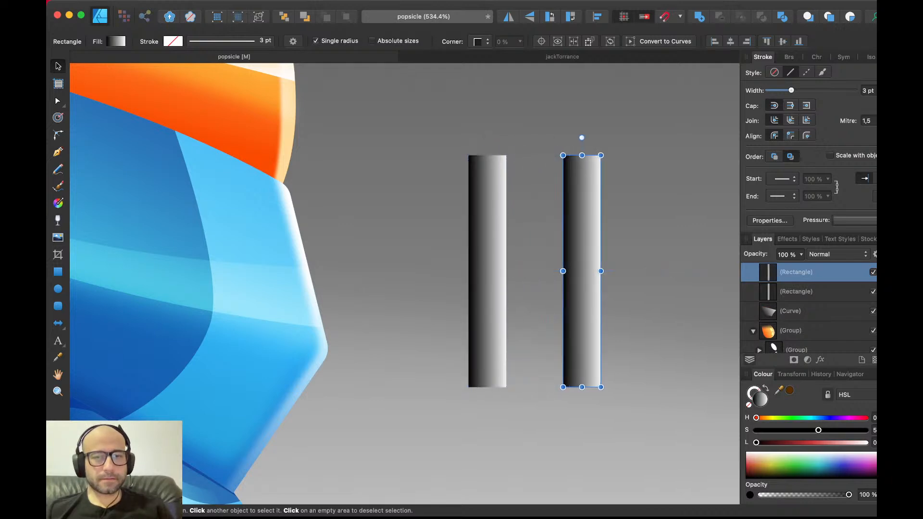
- Duplicate both vertical gradient bars and rotate the copies 90° so they cross the originals as a grid
{"action": "left_click", "coordinate": [487, 271], "text": "shift"}
{"action": "key", "text": "super+j"}
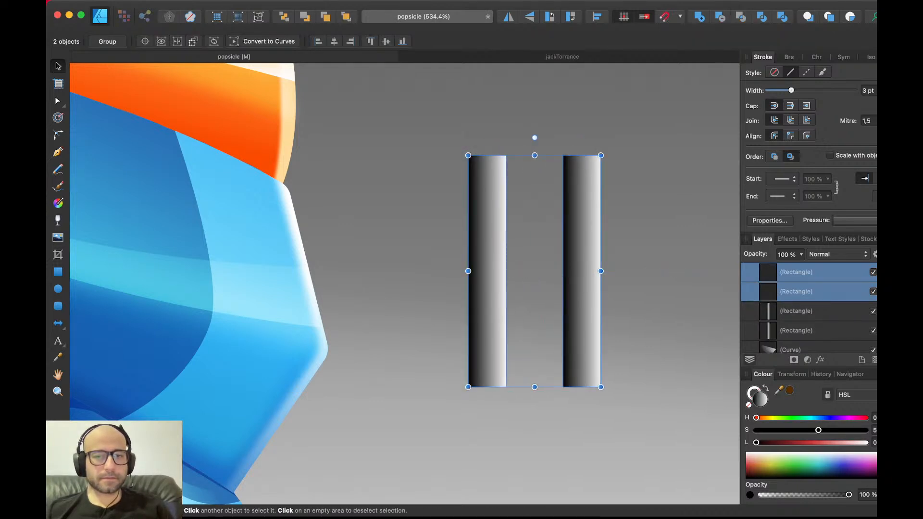
{"action": "left_click_drag", "start_coordinate": [534, 138], "coordinate": [401, 271]}
{"action": "left_click", "coordinate": [400, 271]}
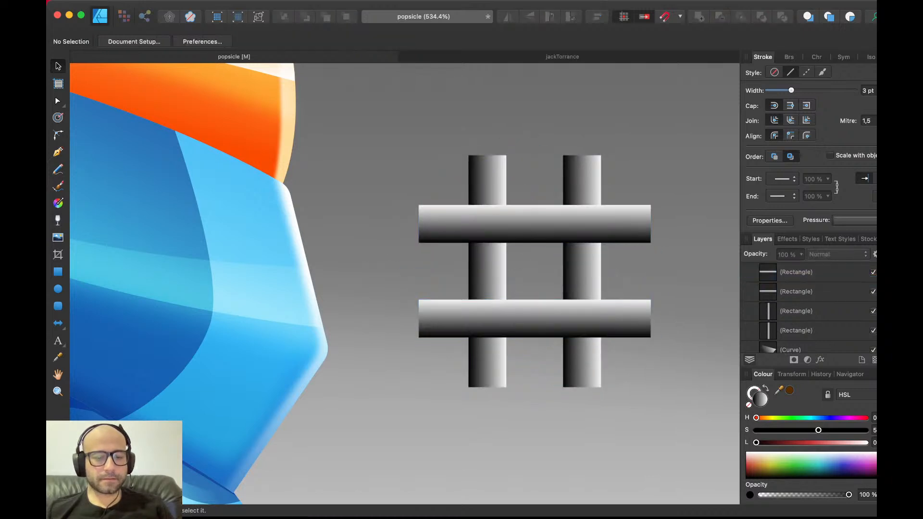
- Restack the lower horizontal bar so it passes over the left vertical bar but under the right one
{"action": "left_click", "coordinate": [534, 319]}
{"action": "key", "text": "super+x"}
{"action": "left_click", "coordinate": [487, 319]}
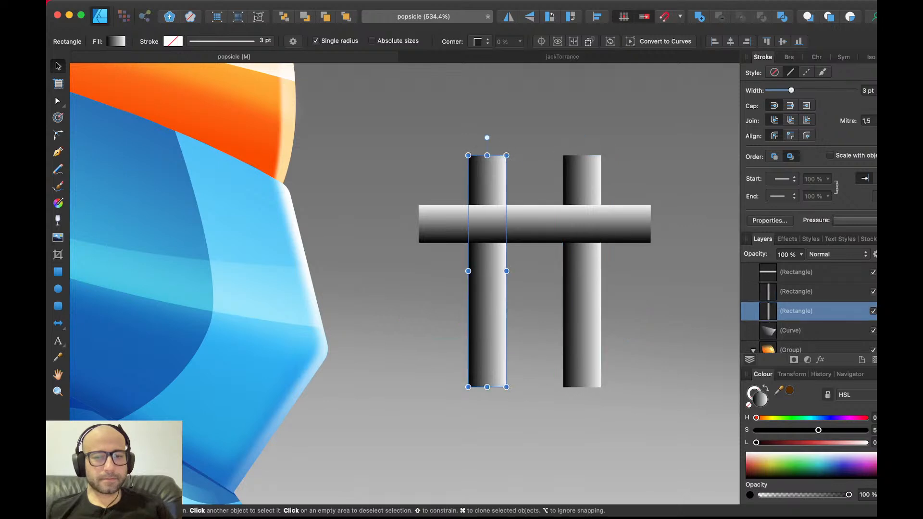
{"action": "key", "text": "super+v"}
{"action": "scroll", "coordinate": [509, 276], "scroll_direction": "down", "scroll_amount": 5}
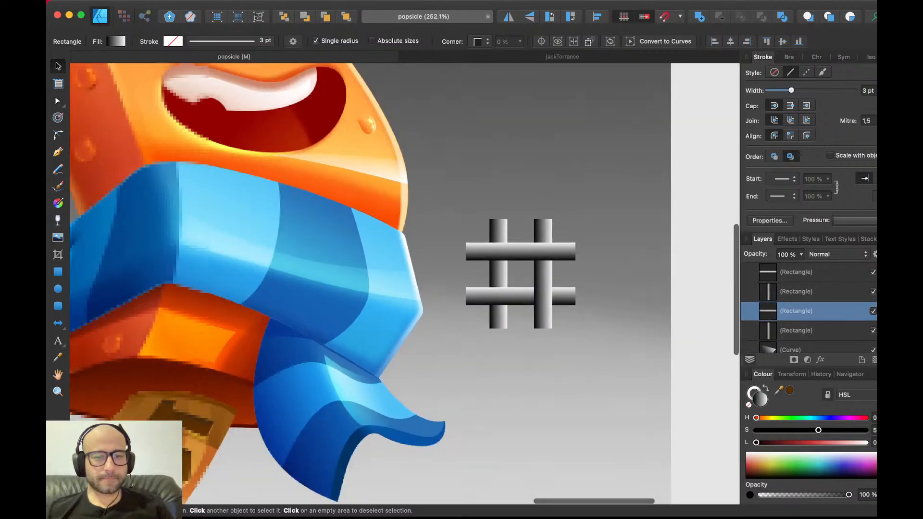
- Send the upper horizontal bar backward, cut it and paste it directly above the right vertical bar
{"action": "left_click", "coordinate": [520, 252]}
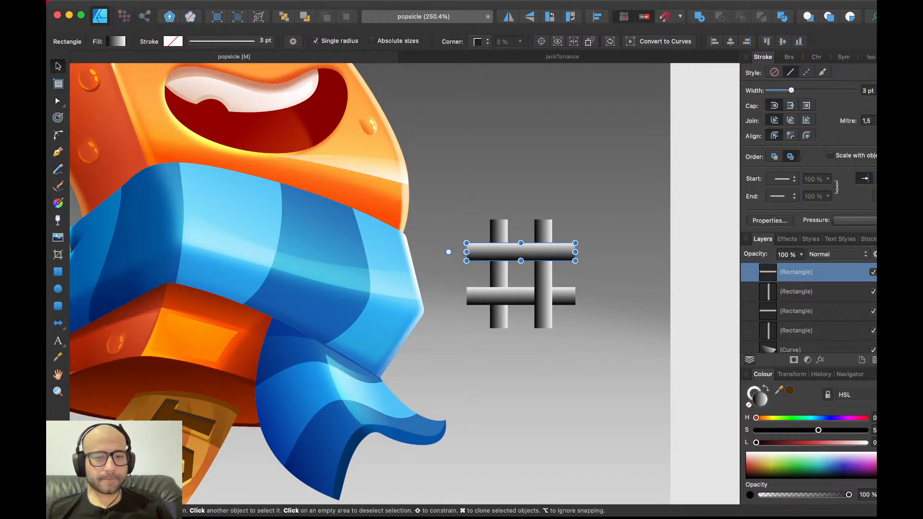
{"action": "key", "text": "super+bracketleft"}
{"action": "key", "text": "super+bracketleft"}
{"action": "key", "text": "super+x"}
{"action": "left_click", "coordinate": [543, 274]}
{"action": "key", "text": "super+v"}
{"action": "key", "text": "super+d"}
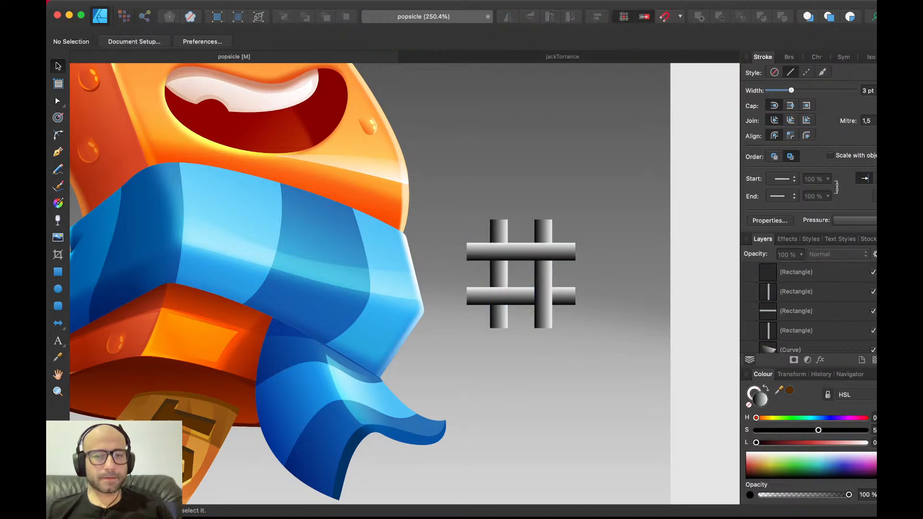
- Group the four interwoven bars into a single weave tile, keeping its original size
{"action": "left_click_drag", "start_coordinate": [684, 361], "coordinate": [437, 200]}
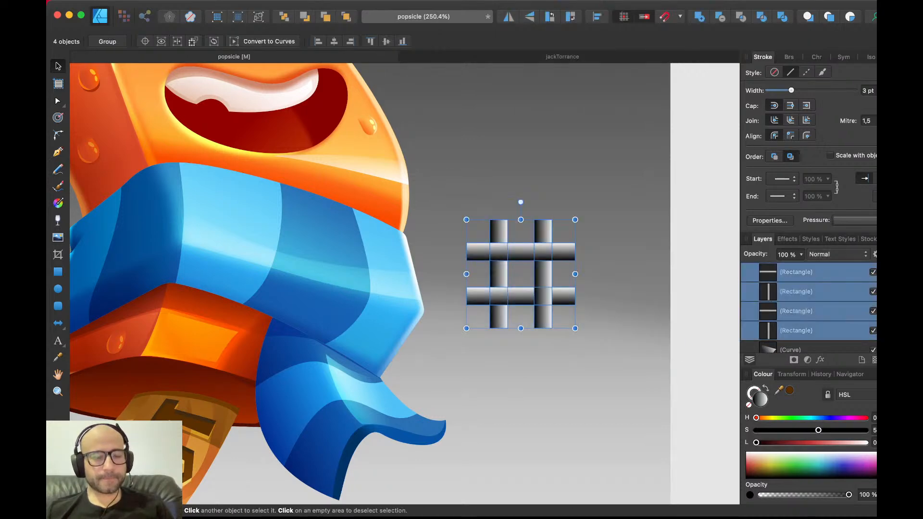
{"action": "key", "text": "super+g"}
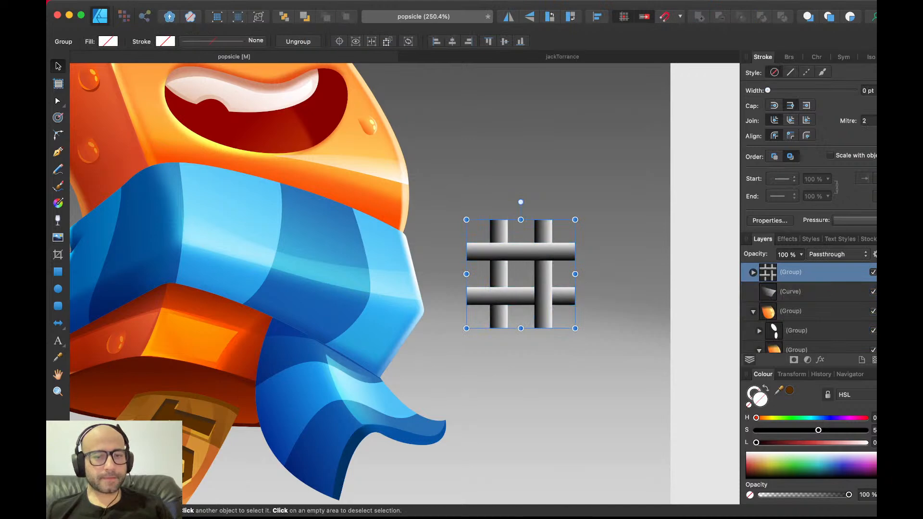
{"action": "left_click_drag", "start_coordinate": [575, 328], "coordinate": [552, 306]}
{"action": "key", "text": "super+z"}
{"action": "scroll", "coordinate": [550, 313], "scroll_direction": "up", "scroll_amount": 4}
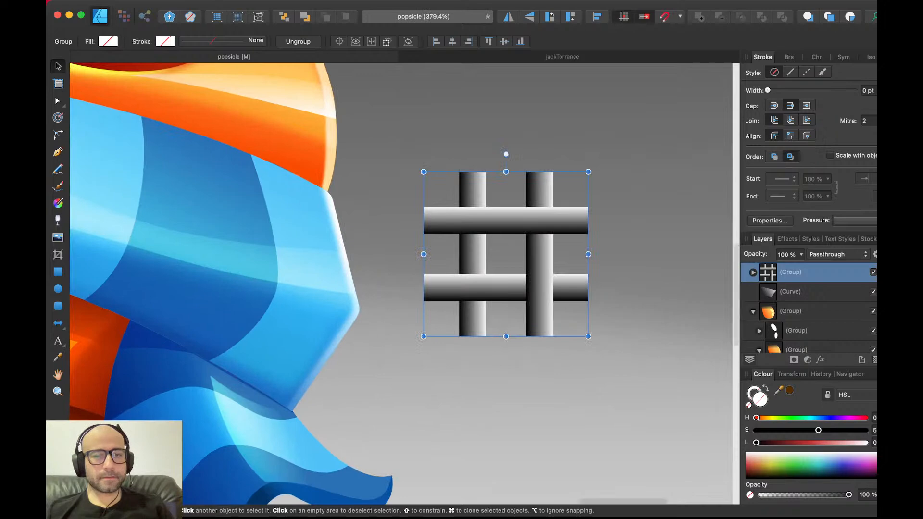
- Duplicate the weave tile straight down and overlap it with the first so the bars are evenly spaced
{"action": "key", "text": "super+j"}
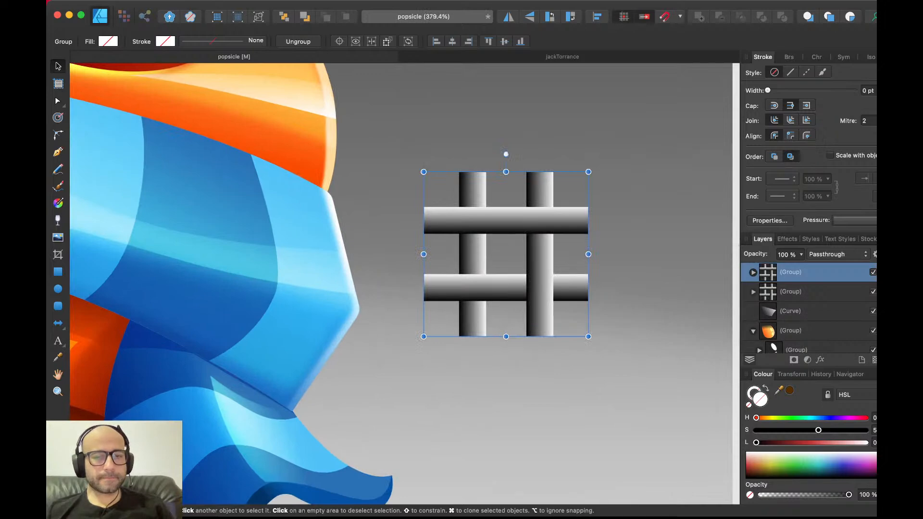
{"action": "left_click_drag", "start_coordinate": [505, 254], "coordinate": [506, 400]}
{"action": "scroll", "coordinate": [505, 400], "scroll_direction": "down", "scroll_amount": 5}
{"action": "scroll", "coordinate": [505, 400], "scroll_direction": "right", "scroll_amount": 5}
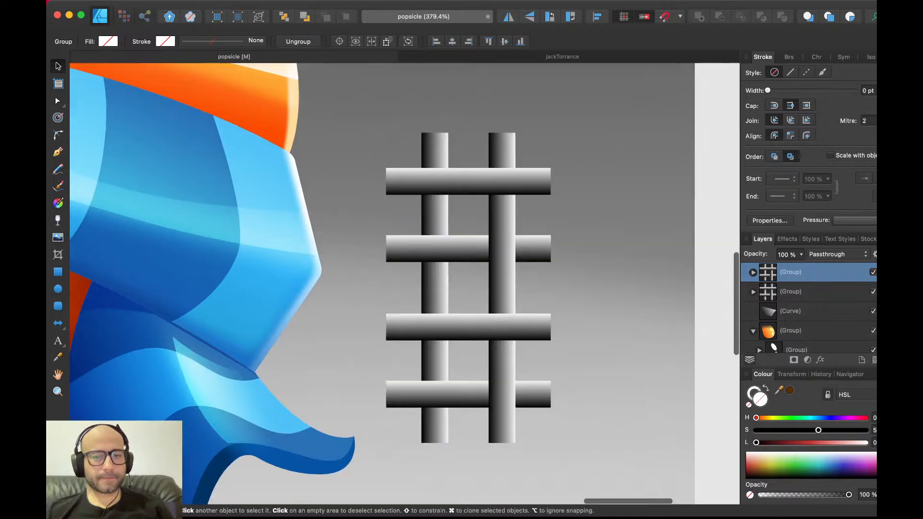
{"action": "left_click_drag", "start_coordinate": [491, 347], "coordinate": [491, 336]}
- Duplicate the two stacked weave tiles sideways to continue the pattern as a four-by-four weave
{"action": "left_click", "coordinate": [491, 207], "text": "shift"}
{"action": "left_click_drag", "start_coordinate": [491, 207], "coordinate": [424, 173]}
{"action": "mouse_move", "coordinate": [424, 174]}
{"action": "left_mouse_down"}
{"action": "mouse_move", "coordinate": [569, 174]}
{"action": "mouse_move", "coordinate": [559, 173]}
{"action": "left_mouse_up"}
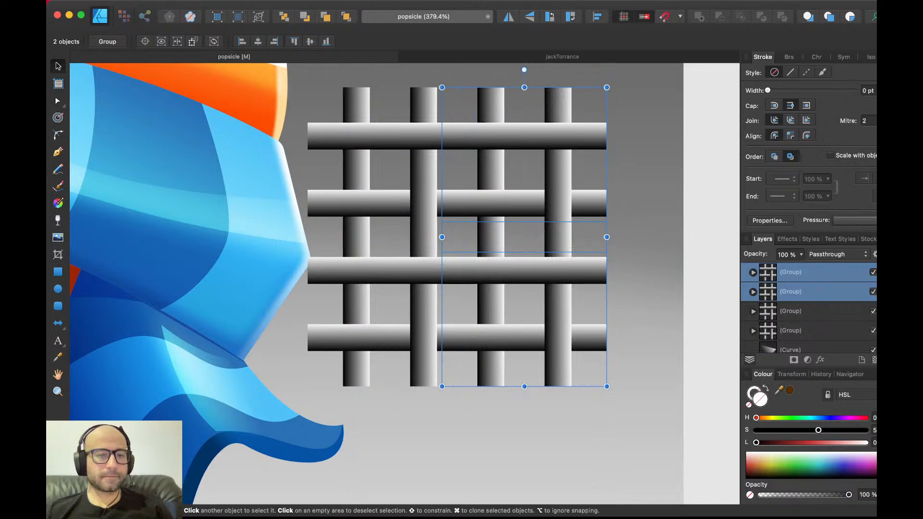
- Group all four weave tiles and place a duplicate of the full weave below the original
{"action": "left_click", "coordinate": [424, 173], "text": "shift"}
{"action": "left_click", "coordinate": [423, 304], "text": "shift"}
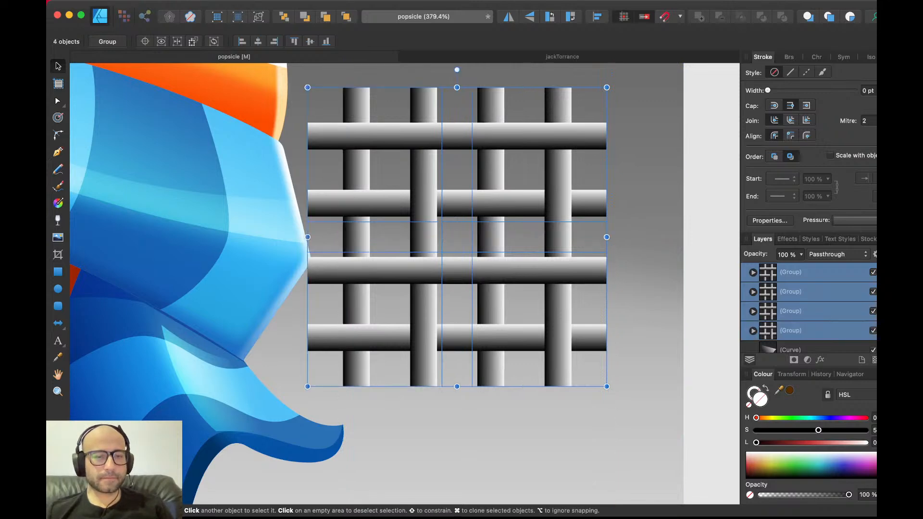
{"action": "key", "text": "super+g"}
{"action": "key", "text": "super+minus"}
{"action": "left_click_drag", "start_coordinate": [442, 188], "coordinate": [454, 328]}
{"action": "key", "text": "super+j"}
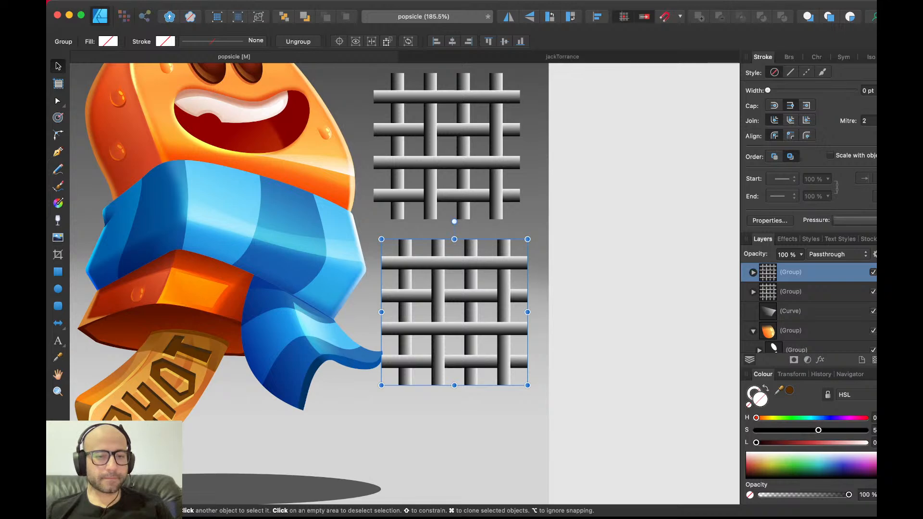
- Apply a radial transparency to the lower weave copy, spread almost to its border so only the edges fade out
{"action": "key", "text": "super+shift+r"}
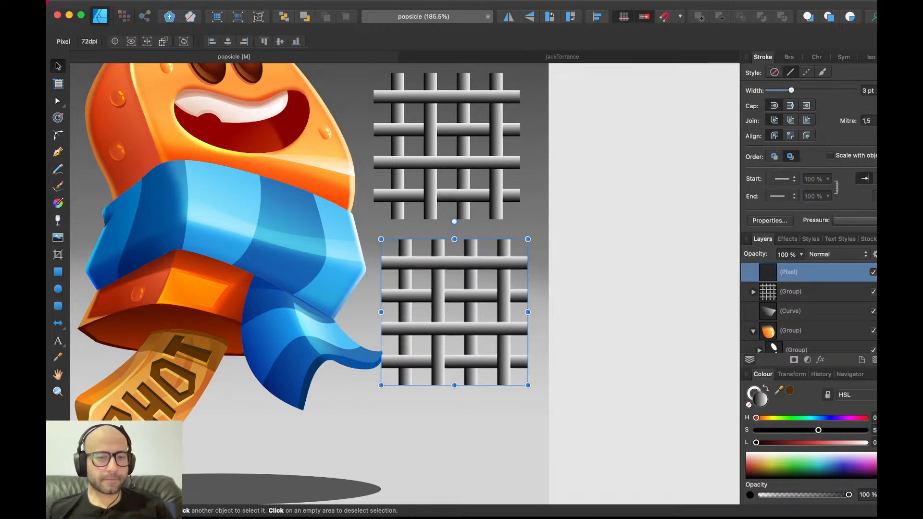
{"action": "key", "text": "super+z"}
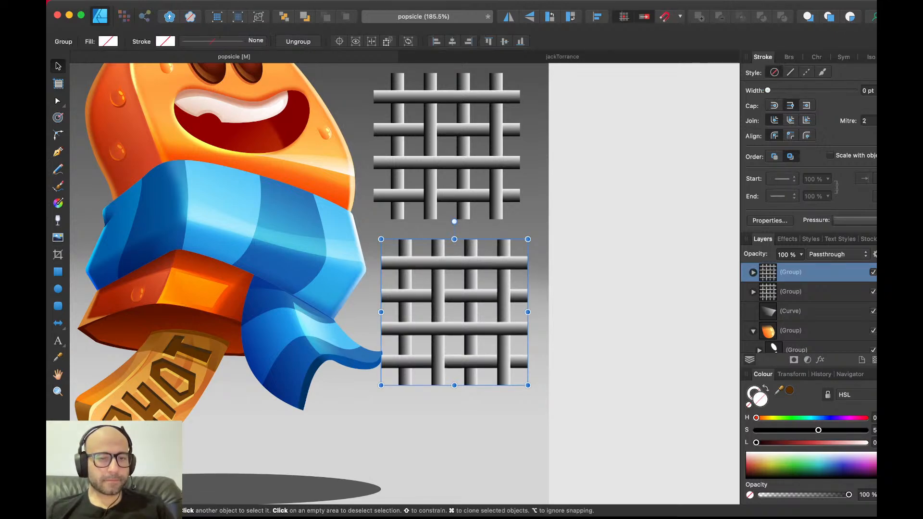
{"action": "key", "text": "y"}
{"action": "left_click_drag", "start_coordinate": [456, 307], "coordinate": [512, 307]}
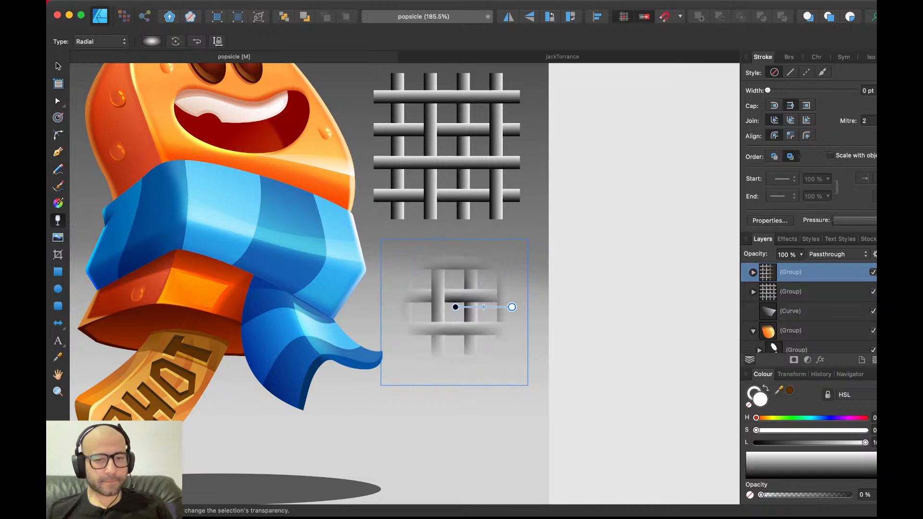
{"action": "left_click_drag", "start_coordinate": [455, 306], "coordinate": [519, 311]}
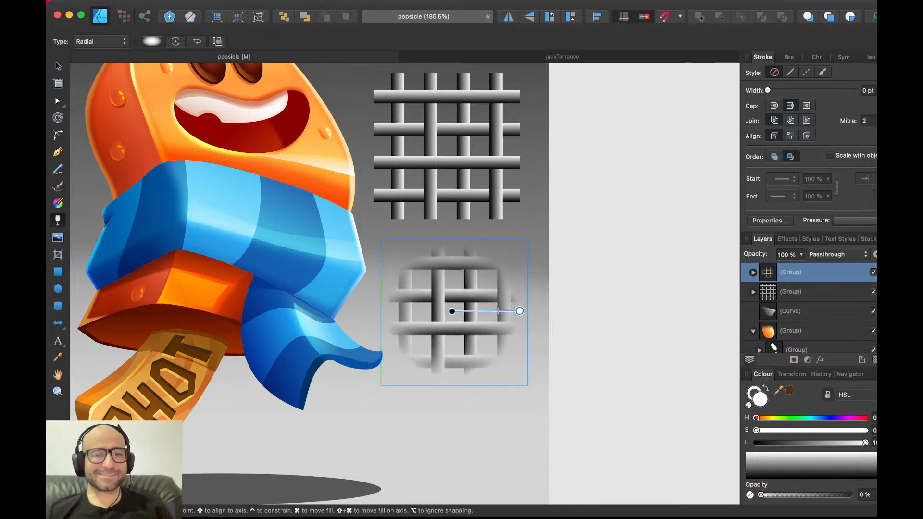
{"action": "key", "text": "v"}
{"action": "key", "text": "super+d"}
- Duplicate the faded weave onto the scarf, rasterise it, then shrink and tilt it over the light blue end stripe
{"action": "left_click", "coordinate": [454, 329]}
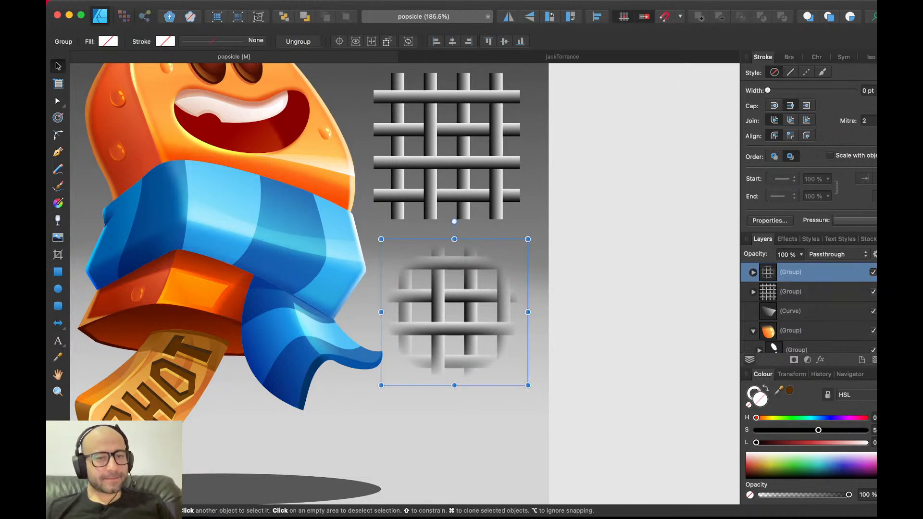
{"action": "left_click_drag", "start_coordinate": [455, 328], "coordinate": [317, 255]}
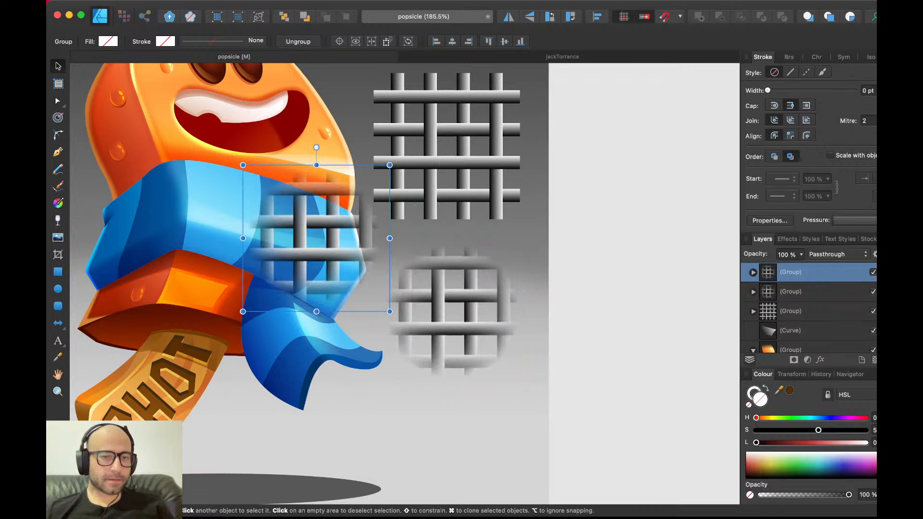
{"action": "key", "text": "super+shift+r"}
{"action": "left_click_drag", "start_coordinate": [314, 170], "coordinate": [330, 205]}
{"action": "left_click_drag", "start_coordinate": [249, 244], "coordinate": [283, 253]}
{"action": "left_click_drag", "start_coordinate": [294, 213], "coordinate": [324, 258]}
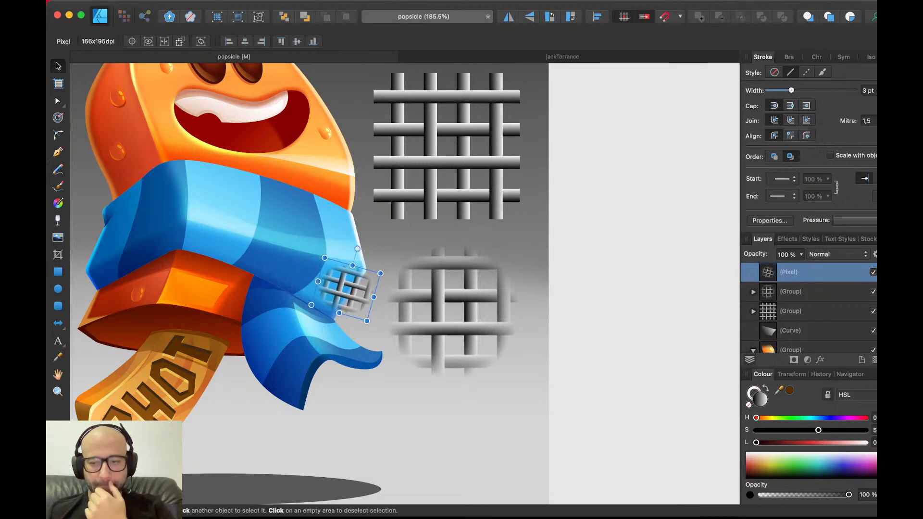
- Set the transform anchor to the weave patch's lower-right corner and shear the patch by 18°
{"action": "left_click", "coordinate": [792, 374]}
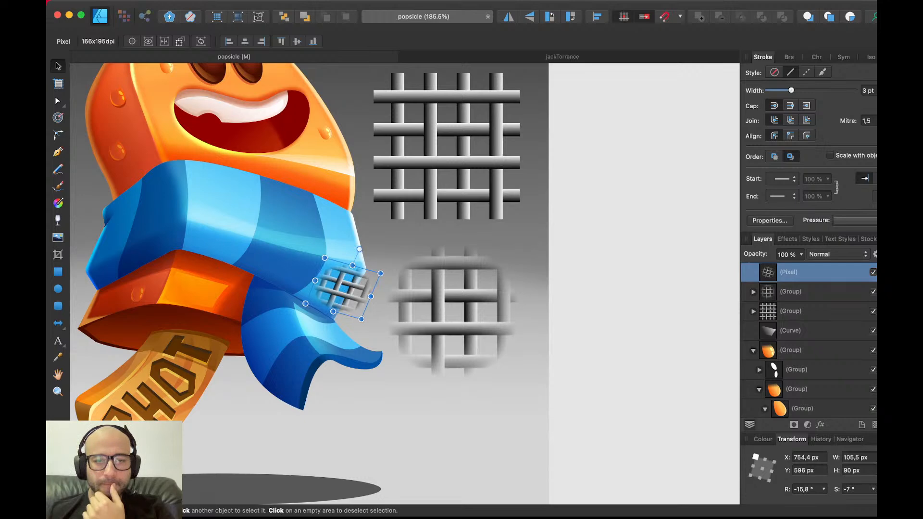
{"action": "scroll", "coordinate": [854, 489], "scroll_direction": "up", "scroll_amount": 20}
{"action": "scroll", "coordinate": [854, 489], "scroll_direction": "down", "scroll_amount": 5}
{"action": "scroll", "coordinate": [854, 489], "scroll_direction": "down", "scroll_amount": 15}
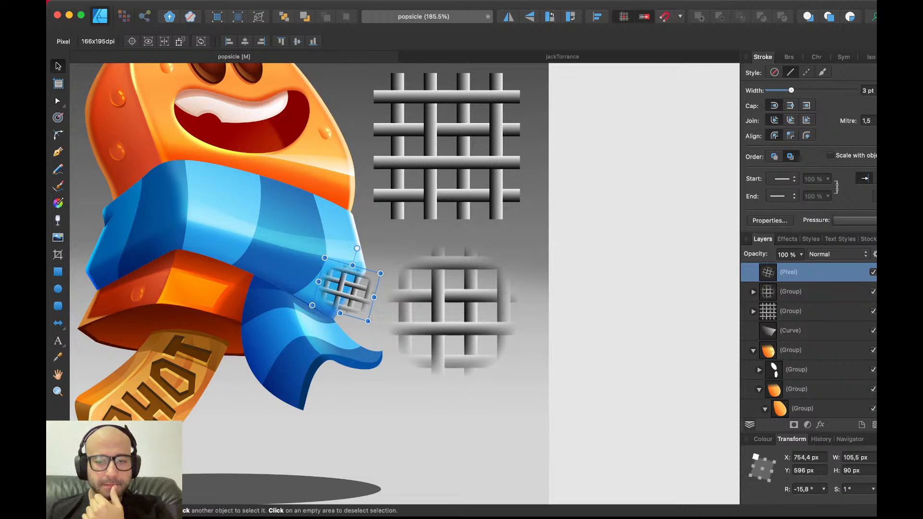
{"action": "left_click", "coordinate": [769, 481]}
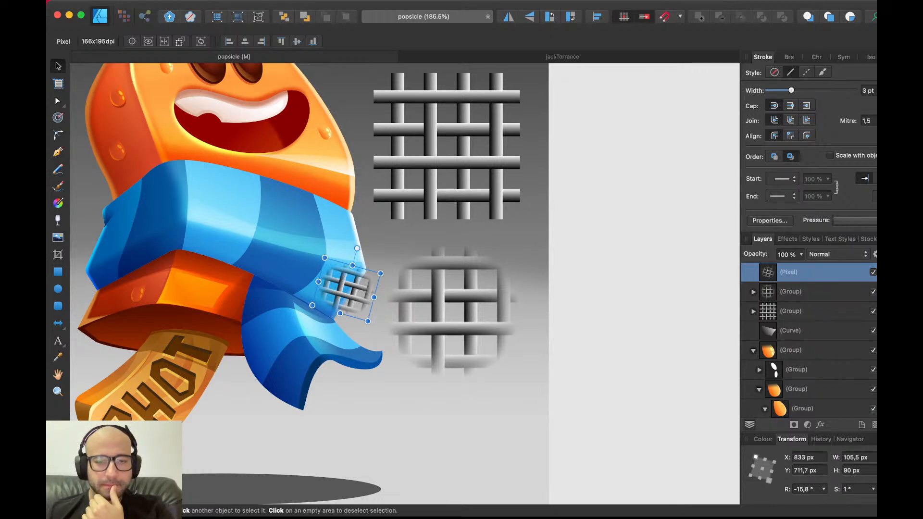
{"action": "scroll", "coordinate": [854, 490], "scroll_direction": "up", "scroll_amount": 17}
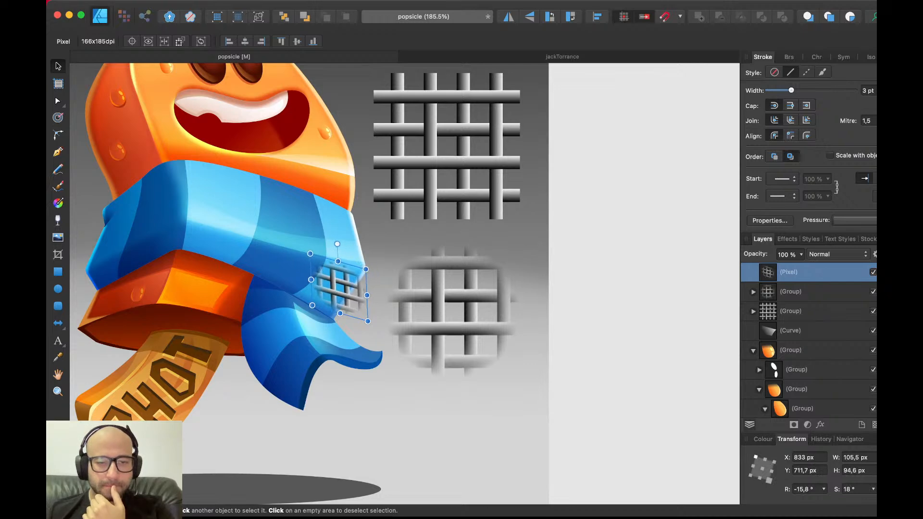
- Rotate the sheared weave patch to -4.8° and move it up onto the scarf's upper face near the end
{"action": "left_click_drag", "start_coordinate": [338, 244], "coordinate": [329, 245]}
{"action": "left_click_drag", "start_coordinate": [340, 289], "coordinate": [333, 261]}
{"action": "scroll", "coordinate": [332, 265], "scroll_direction": "up", "scroll_amount": 5}
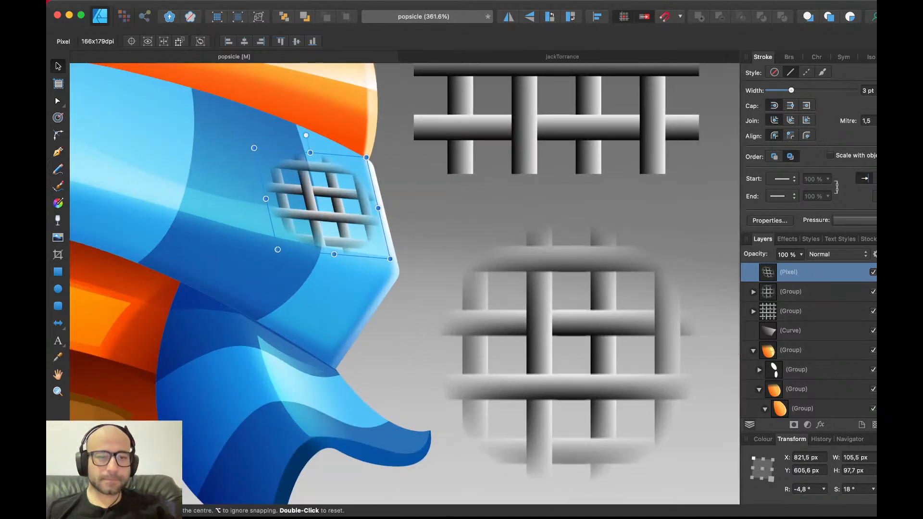
- Move the weave patch up on the scarf's end stripe, rotate it to -15.8° and shear it to 26.2°
{"action": "mouse_move", "coordinate": [335, 254]}
{"action": "left_mouse_down"}
{"action": "mouse_move", "coordinate": [317, 255]}
{"action": "mouse_move", "coordinate": [329, 255]}
{"action": "left_mouse_up"}
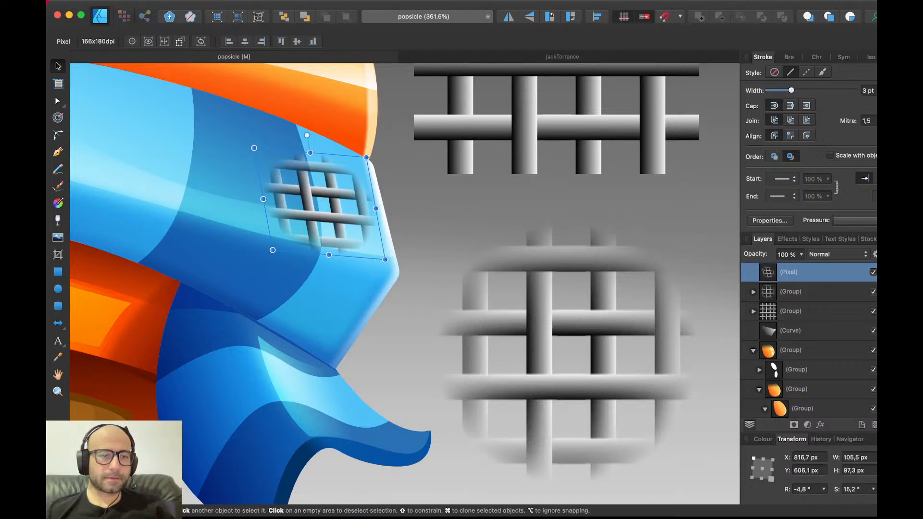
{"action": "left_click_drag", "start_coordinate": [324, 214], "coordinate": [322, 200]}
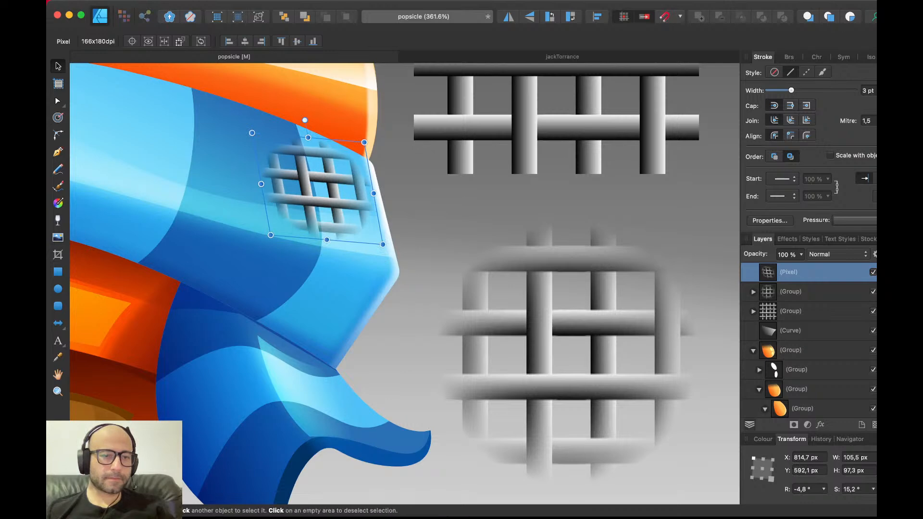
{"action": "left_click_drag", "start_coordinate": [261, 184], "coordinate": [257, 160]}
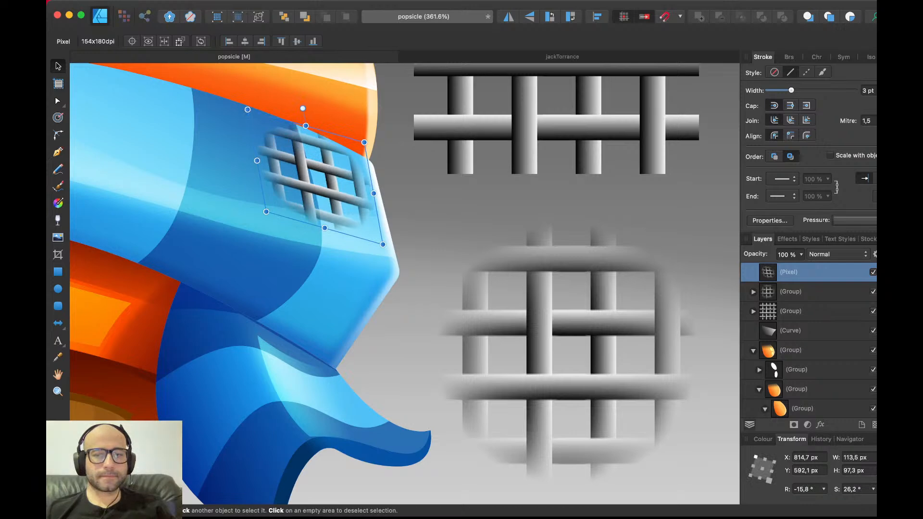
- Blend the end-stripe weave patch in Overlay mode at 30 % opacity and move it slightly down
{"action": "left_click", "coordinate": [839, 255]}
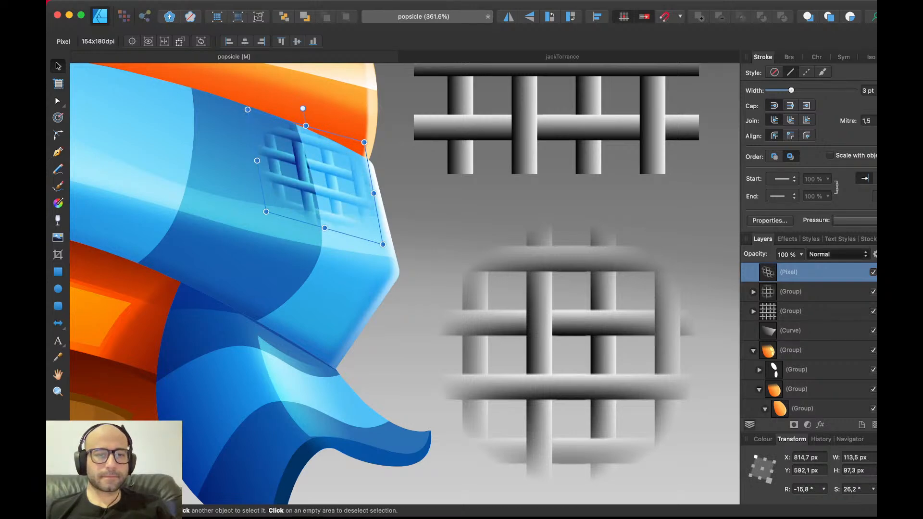
{"action": "left_click", "coordinate": [827, 408]}
{"action": "left_click_drag", "start_coordinate": [316, 177], "coordinate": [317, 186]}
{"action": "key", "text": "3"}
{"action": "scroll", "coordinate": [337, 206], "scroll_direction": "down", "scroll_amount": 5}
{"action": "scroll", "coordinate": [337, 206], "scroll_direction": "up", "scroll_amount": 3}
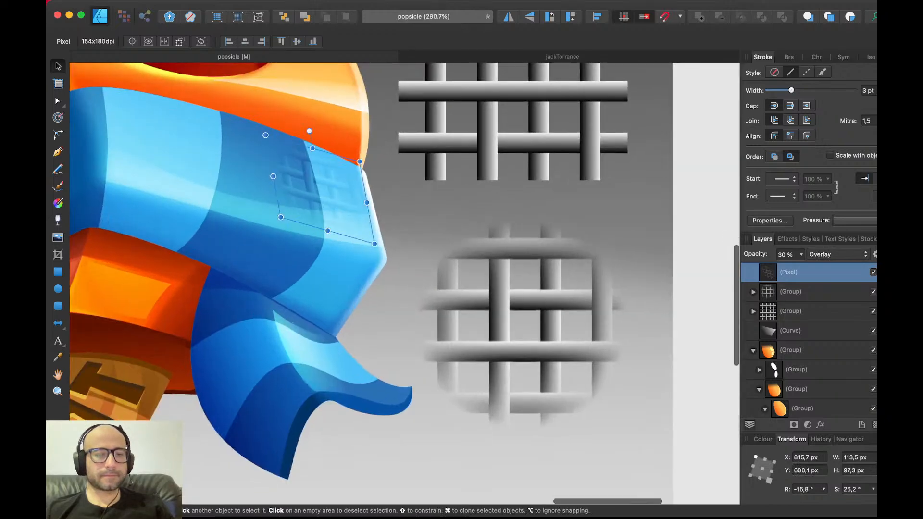
- Scale the end-stripe weave patch down to about 79.6 × 70.2 px and set its opacity to 50 %
{"action": "left_click_drag", "start_coordinate": [274, 176], "coordinate": [276, 177]}
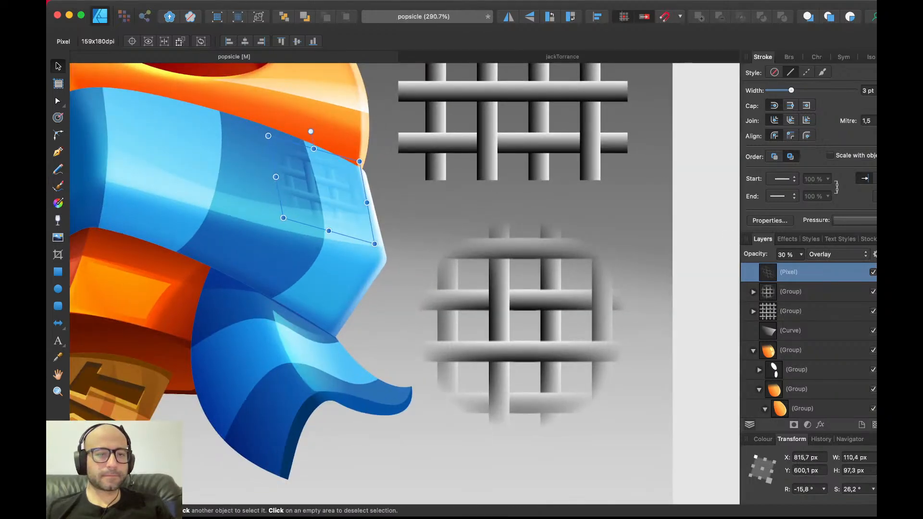
{"action": "left_click_drag", "start_coordinate": [269, 136], "coordinate": [297, 166]}
{"action": "key", "text": "5"}
- Duplicate the weave patch onto the light blue stripe in the middle of the scarf's front face
{"action": "left_click_drag", "start_coordinate": [336, 205], "coordinate": [176, 171]}
{"action": "key", "text": "super+j"}
{"action": "scroll", "coordinate": [176, 172], "scroll_direction": "down", "scroll_amount": 5}
{"action": "scroll", "coordinate": [176, 171], "scroll_direction": "up", "scroll_amount": 3}
{"action": "scroll", "coordinate": [176, 171], "scroll_direction": "left", "scroll_amount": 3}
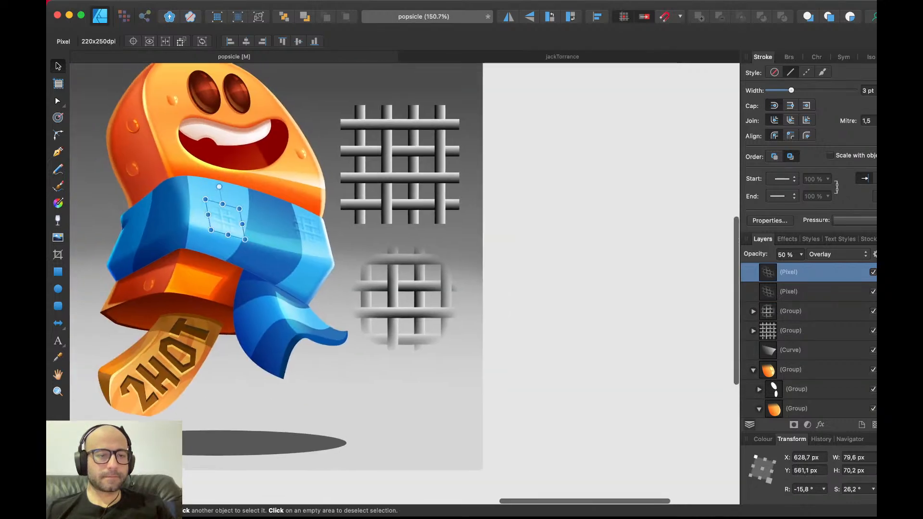
- Shift the middle-stripe weave copy left and flatten it to about 66.6 px high with an 18.9° shear
{"action": "scroll", "coordinate": [172, 160], "scroll_direction": "up", "scroll_amount": 5}
{"action": "left_click_drag", "start_coordinate": [260, 264], "coordinate": [246, 261]}
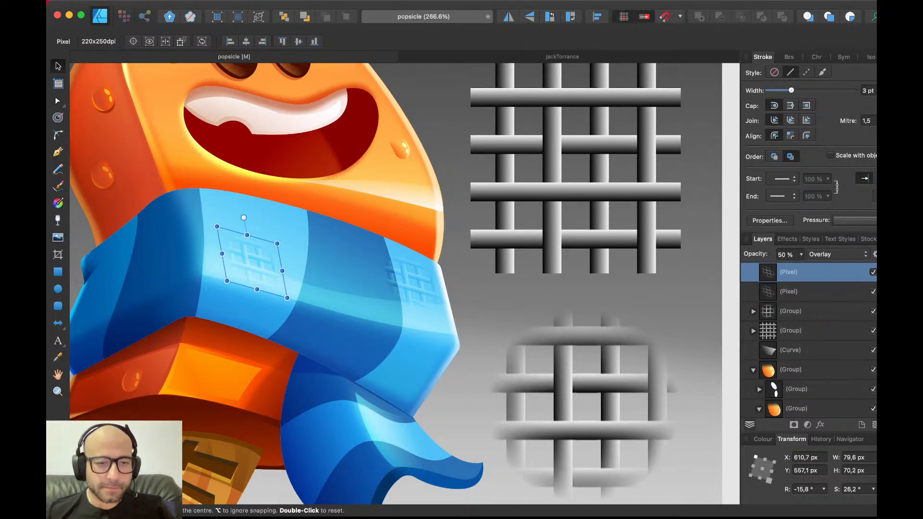
{"action": "left_click_drag", "start_coordinate": [249, 230], "coordinate": [256, 254]}
{"action": "scroll", "coordinate": [255, 255], "scroll_direction": "down", "scroll_amount": 5}
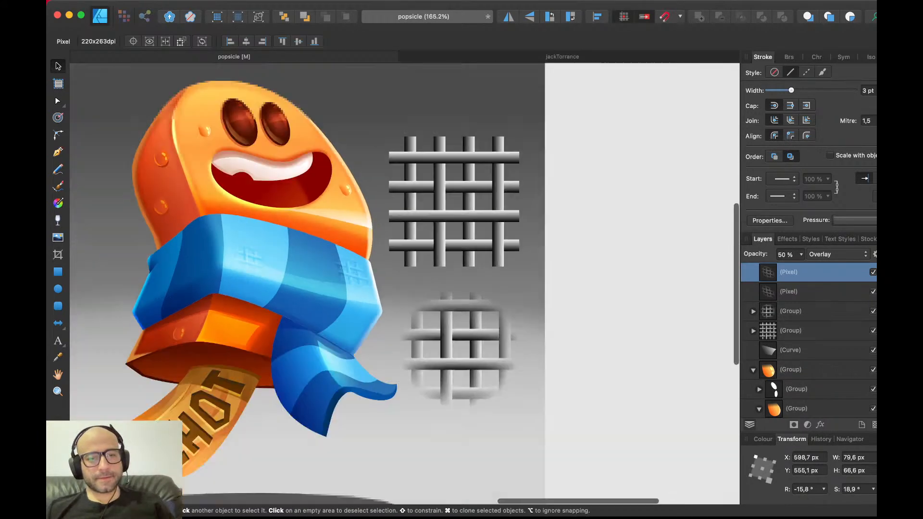
- Shrink the end-stripe patch to about 77.9 × 68.7 px and shift the middle-stripe patch left towards the scarf's fold
{"action": "left_click", "coordinate": [793, 291]}
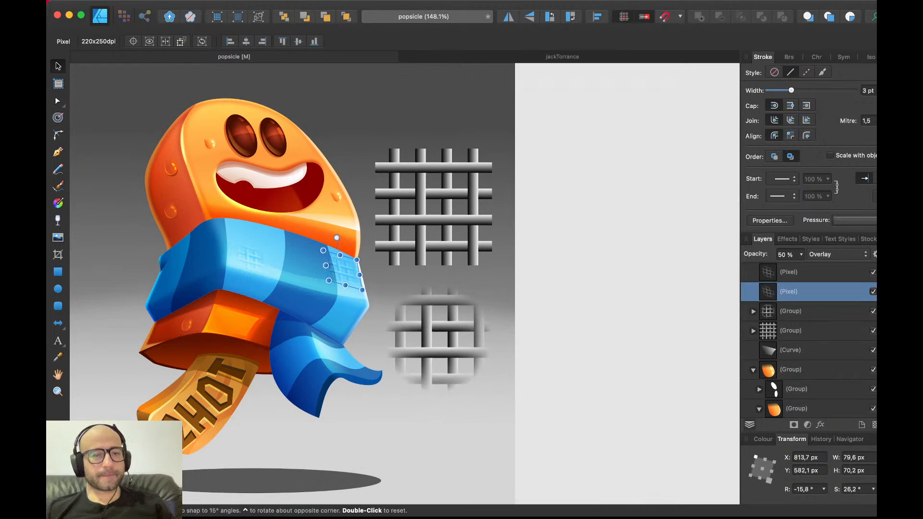
{"action": "left_click_drag", "start_coordinate": [323, 251], "coordinate": [324, 251]}
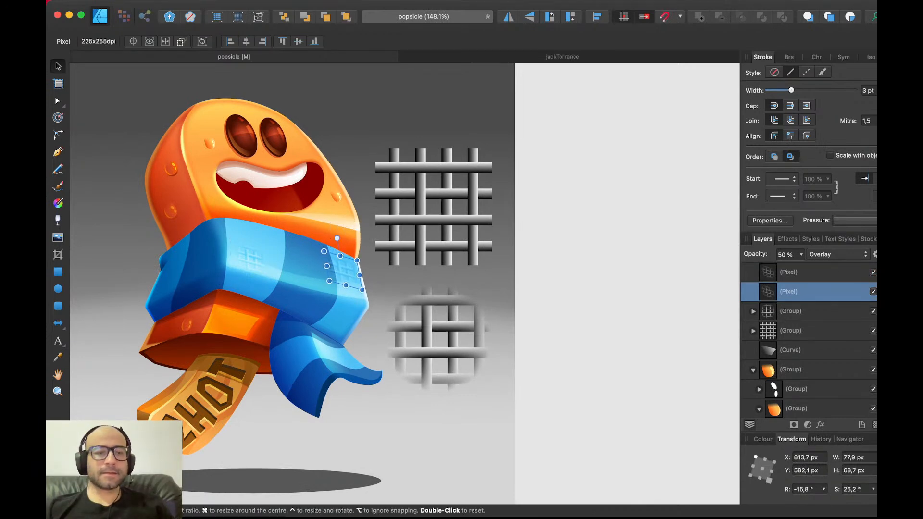
{"action": "scroll", "coordinate": [325, 250], "scroll_direction": "up", "scroll_amount": 4}
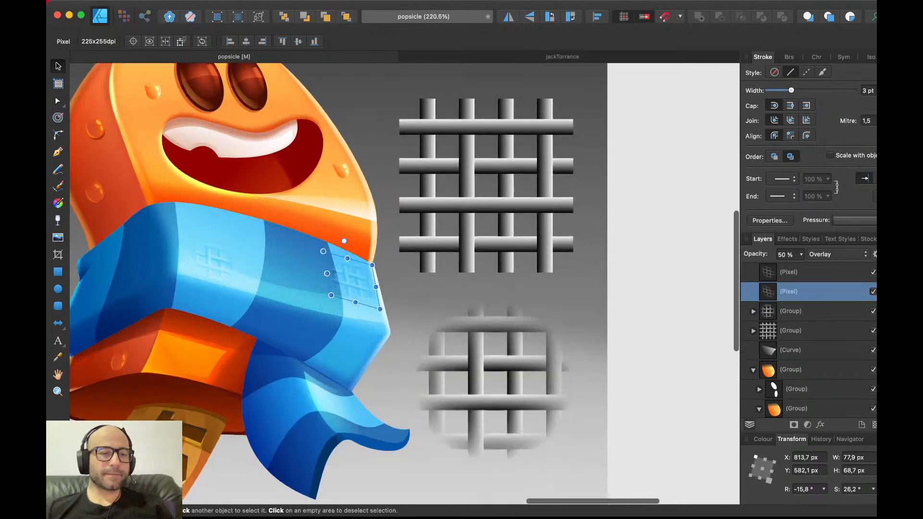
{"action": "left_click", "coordinate": [214, 263]}
{"action": "left_click_drag", "start_coordinate": [214, 263], "coordinate": [208, 264]}
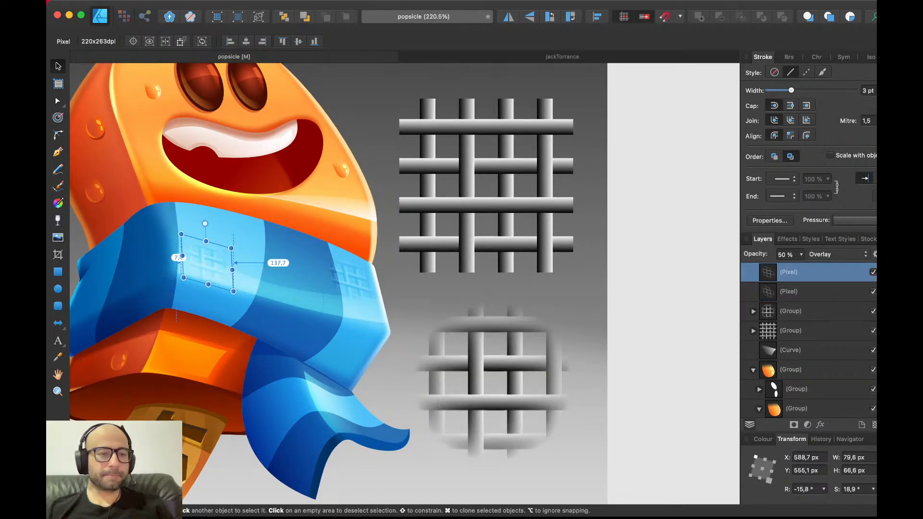
{"action": "scroll", "coordinate": [404, 284], "scroll_direction": "down", "scroll_amount": 2}
{"action": "scroll", "coordinate": [404, 283], "scroll_direction": "left", "scroll_amount": 4}
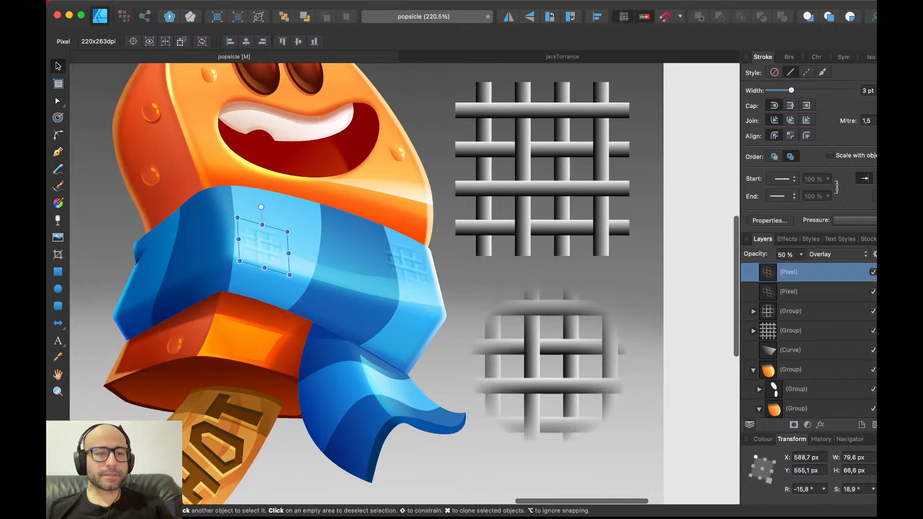
{"action": "left_click", "coordinate": [407, 264]}
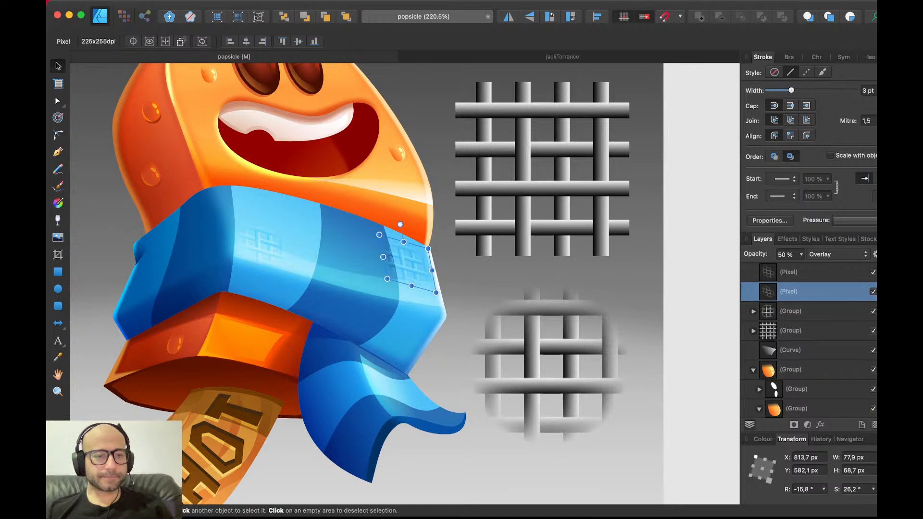
{"action": "left_click", "coordinate": [354, 279]}
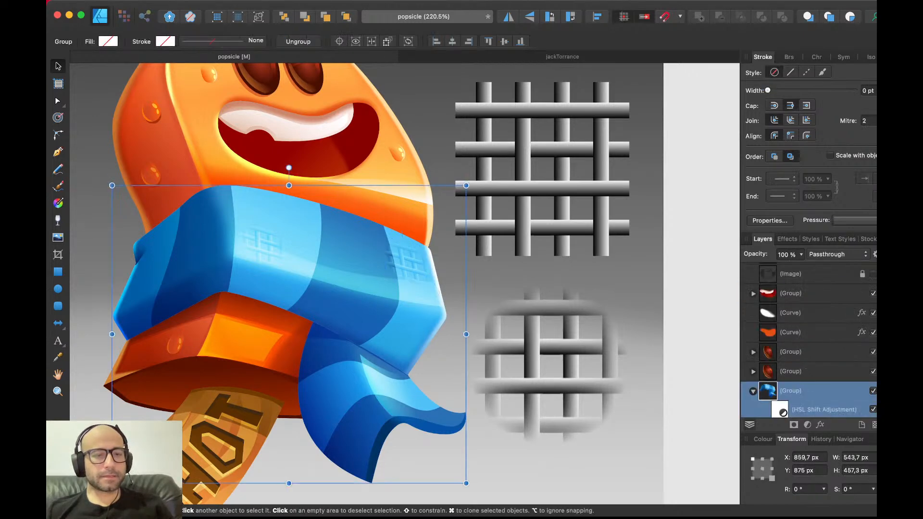
- Copy the middle-stripe weave patch onto the dark blue stripe beside it and set the copy's opacity to 20 %
{"action": "left_click", "coordinate": [263, 247]}
{"action": "left_click_drag", "start_coordinate": [263, 246], "coordinate": [330, 237]}
{"action": "key", "text": "2"}
{"action": "scroll", "coordinate": [329, 238], "scroll_direction": "down", "scroll_amount": 3}
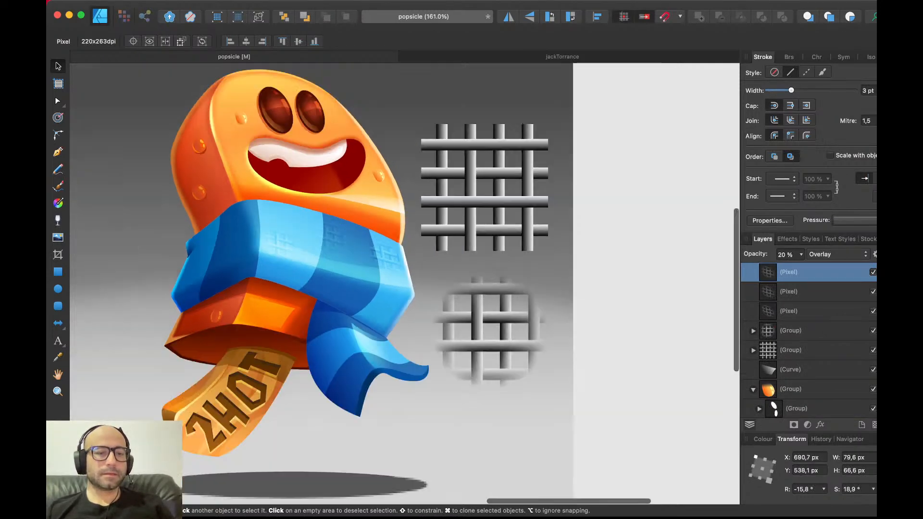
- Duplicate the faint patch onto the dark stripe on the scarf's left face, flip it horizontally and rotate it to 26.7°
{"action": "scroll", "coordinate": [329, 216], "scroll_direction": "up", "scroll_amount": 3}
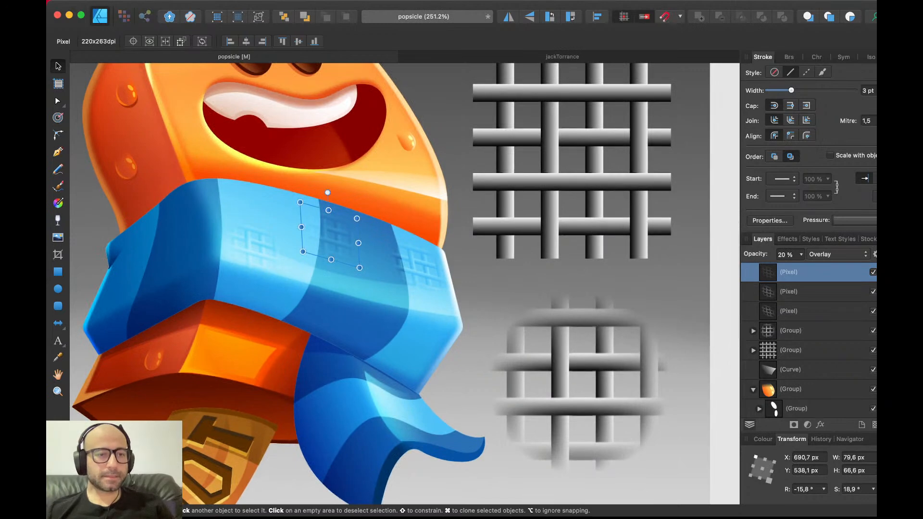
{"action": "key", "text": "super+j"}
{"action": "left_click_drag", "start_coordinate": [329, 236], "coordinate": [172, 238]}
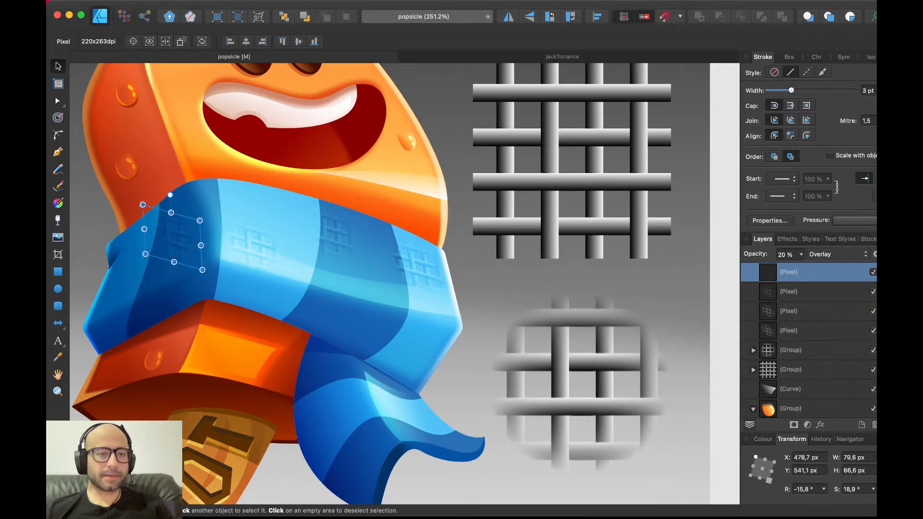
{"action": "left_click", "coordinate": [509, 17]}
{"action": "left_click_drag", "start_coordinate": [175, 194], "coordinate": [167, 196]}
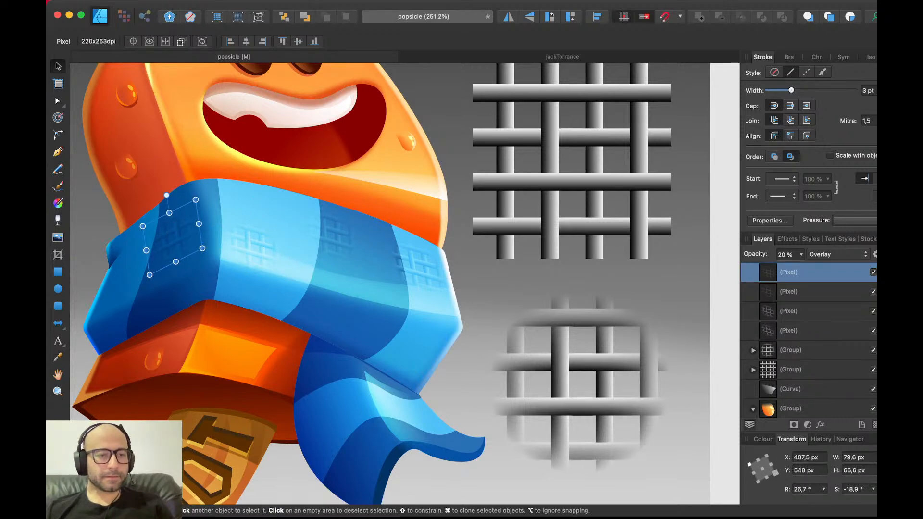
- Move the left-face weave patch up and flatten it to about 54.3 px high with a -9.9° shear
{"action": "left_click_drag", "start_coordinate": [173, 237], "coordinate": [174, 221]}
{"action": "left_click_drag", "start_coordinate": [167, 179], "coordinate": [169, 186]}
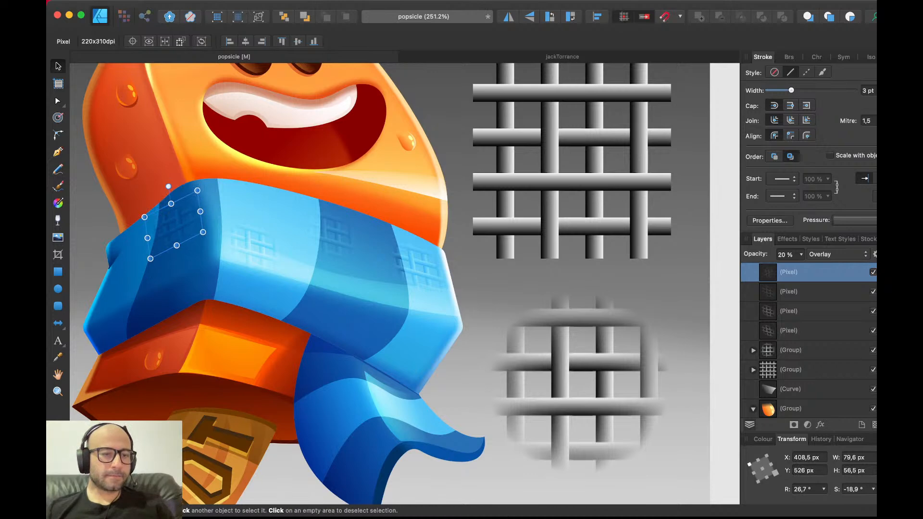
{"action": "scroll", "coordinate": [178, 192], "scroll_direction": "up", "scroll_amount": 5}
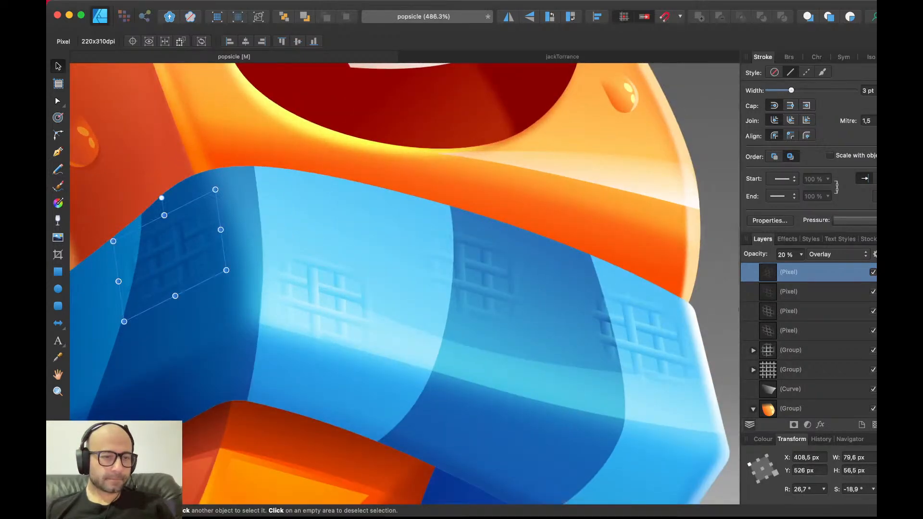
{"action": "mouse_move", "coordinate": [165, 215]}
{"action": "left_mouse_down"}
{"action": "mouse_move", "coordinate": [152, 220]}
{"action": "mouse_move", "coordinate": [169, 224]}
{"action": "mouse_move", "coordinate": [160, 230]}
{"action": "left_mouse_up"}
{"action": "scroll", "coordinate": [159, 230], "scroll_direction": "down", "scroll_amount": 6}
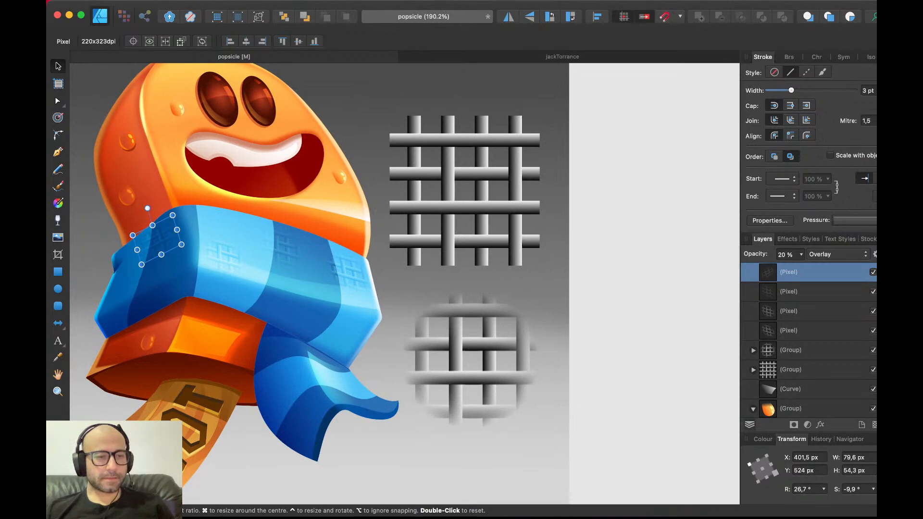
- Duplicate the left-face weave patch onto the scarf's hanging tail, tilt it to follow the cloth and nudge it into place
{"action": "key", "text": "super+j"}
{"action": "left_click_drag", "start_coordinate": [159, 239], "coordinate": [291, 404]}
{"action": "left_click_drag", "start_coordinate": [280, 361], "coordinate": [268, 366]}
{"action": "key", "text": "Left"}
{"action": "key", "text": "Down"}
{"action": "key", "text": "Down"}
{"action": "key", "text": "Left"}
{"action": "key", "text": "Escape"}
{"action": "scroll", "coordinate": [405, 283], "scroll_direction": "right", "scroll_amount": 2}
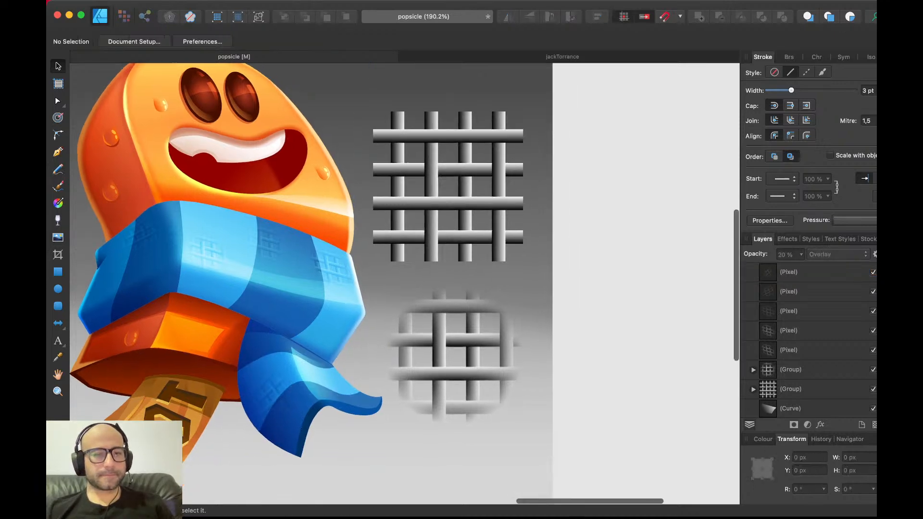
- Move both grey weave source groups off the artboard onto the blank canvas beside it
{"action": "left_click", "coordinate": [441, 200]}
{"action": "left_click", "coordinate": [440, 337], "text": "shift"}
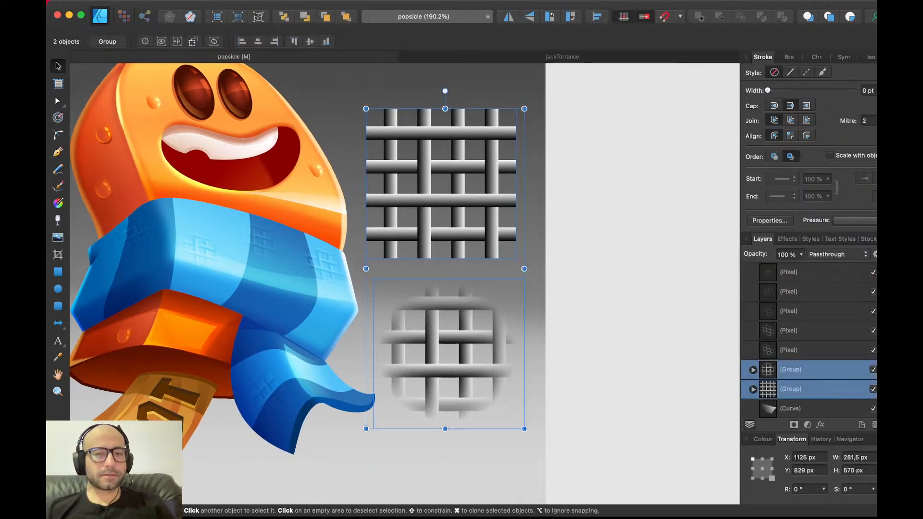
{"action": "left_click_drag", "start_coordinate": [440, 337], "coordinate": [649, 324]}
{"action": "key", "text": "Escape"}
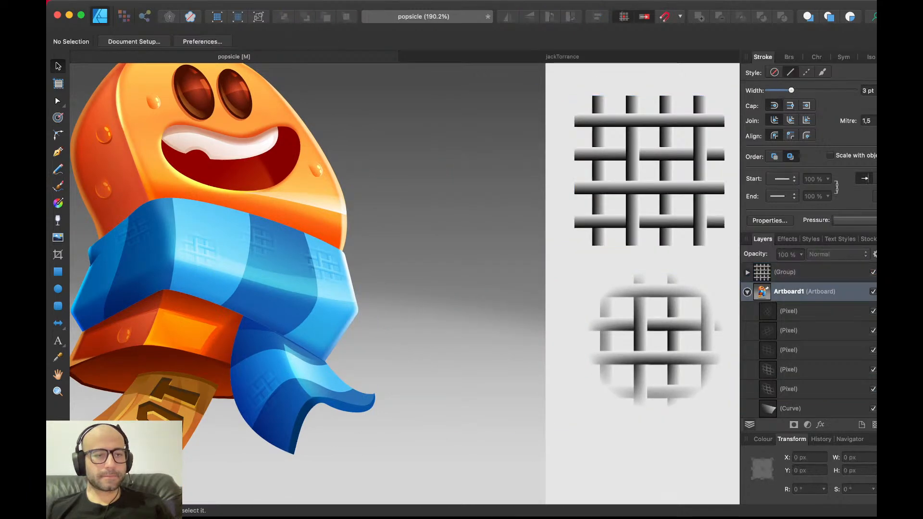
- Darken the dark end of the linear gradient fill inside the character's mouth
{"action": "scroll", "coordinate": [496, 283], "scroll_direction": "down", "scroll_amount": 4}
{"action": "scroll", "coordinate": [495, 282], "scroll_direction": "up", "scroll_amount": 3}
{"action": "scroll", "coordinate": [404, 284], "scroll_direction": "left", "scroll_amount": 3}
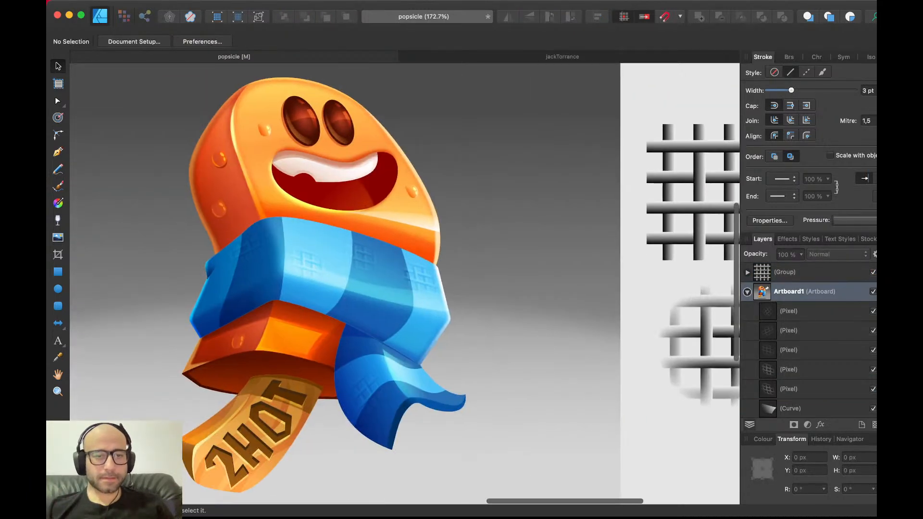
{"action": "scroll", "coordinate": [404, 283], "scroll_direction": "left", "scroll_amount": 2}
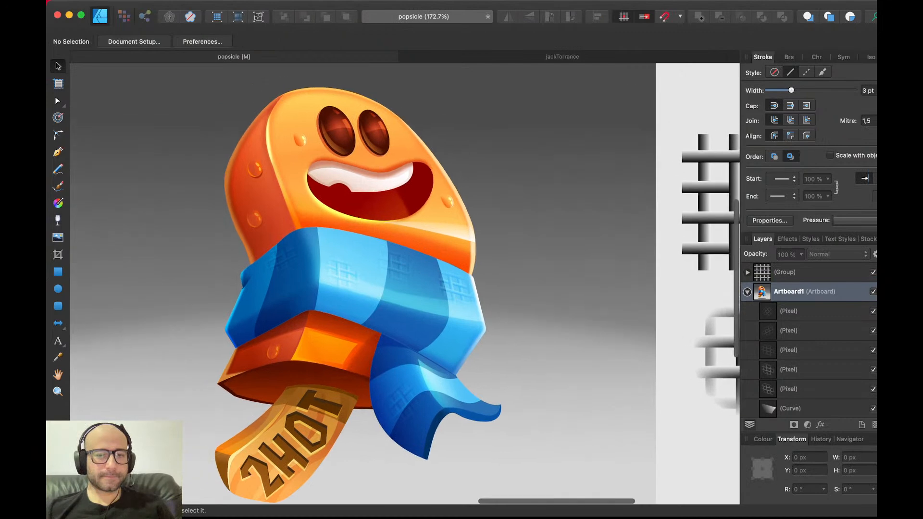
{"action": "scroll", "coordinate": [495, 270], "scroll_direction": "down", "scroll_amount": 3}
{"action": "scroll", "coordinate": [445, 251], "scroll_direction": "up", "scroll_amount": 5}
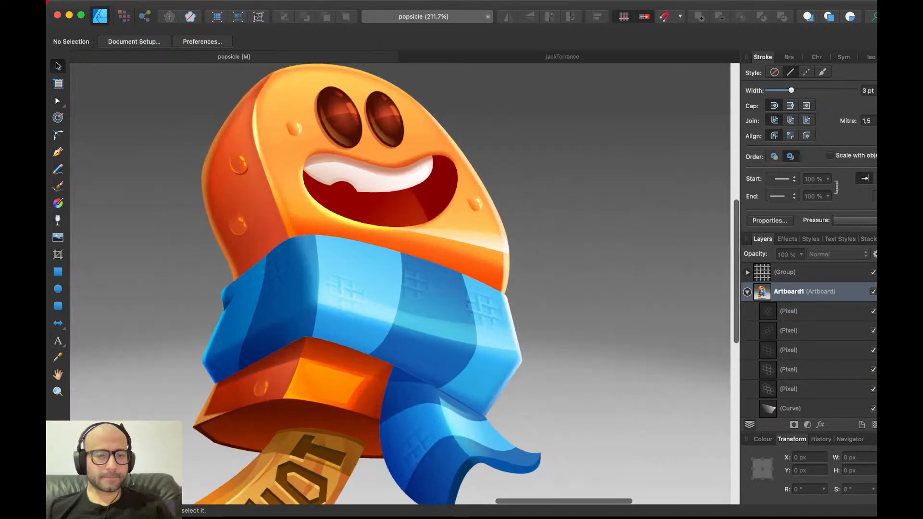
{"action": "double_click", "coordinate": [387, 206]}
{"action": "key", "text": "g"}
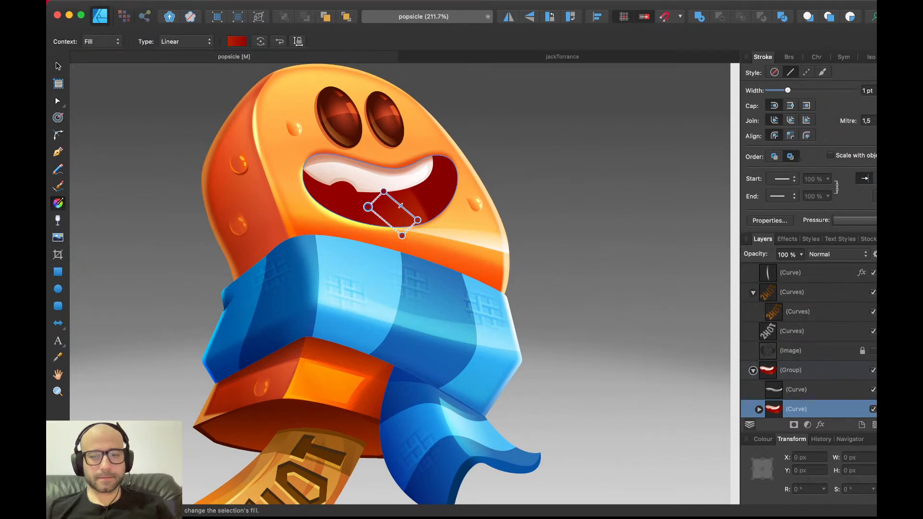
{"action": "left_click", "coordinate": [763, 439]}
{"action": "left_click_drag", "start_coordinate": [787, 442], "coordinate": [781, 443]}
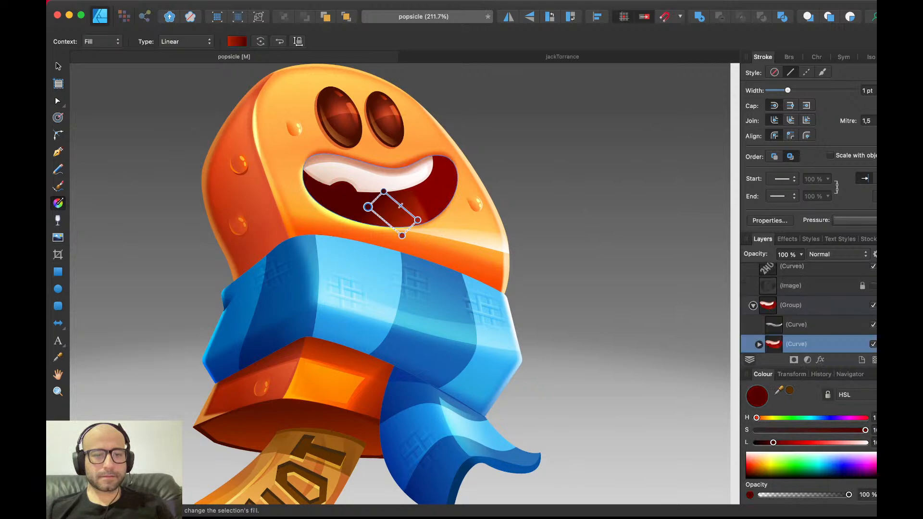
{"action": "key", "text": "v"}
{"action": "left_click", "coordinate": [581, 344]}
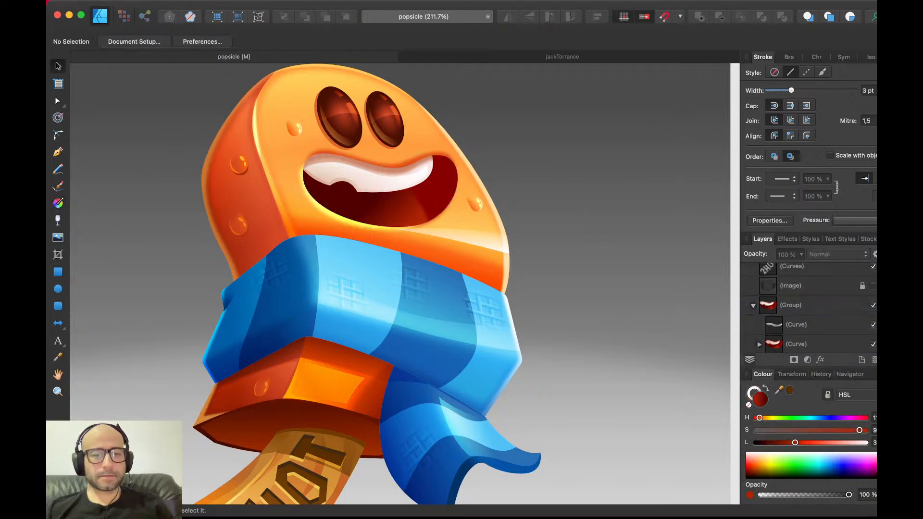
- Clear the selection of the background ellipse and save the document
{"action": "scroll", "coordinate": [580, 343], "scroll_direction": "down", "scroll_amount": 5}
{"action": "scroll", "coordinate": [581, 344], "scroll_direction": "down", "scroll_amount": 1}
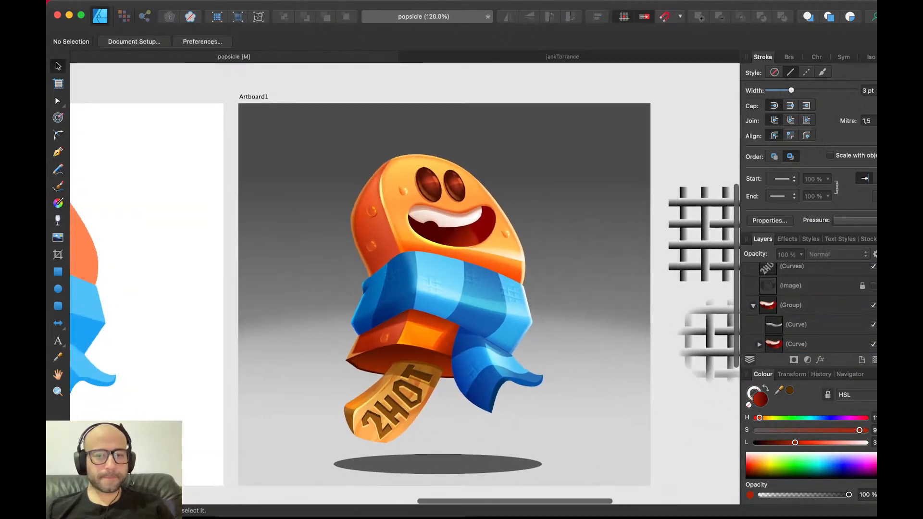
{"action": "left_click", "coordinate": [581, 353]}
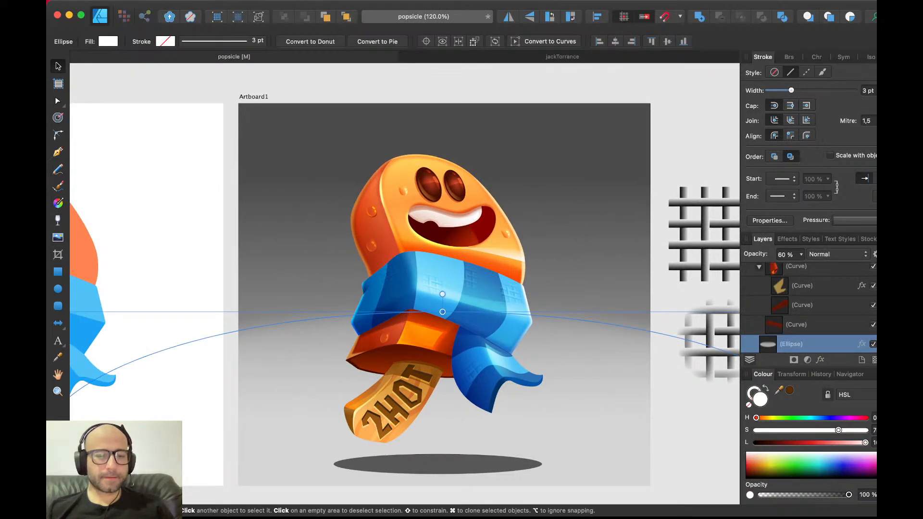
{"action": "key", "text": "super+d"}
{"action": "key", "text": "super+s"}
{"action": "scroll", "coordinate": [438, 275], "scroll_direction": "down", "scroll_amount": 2}
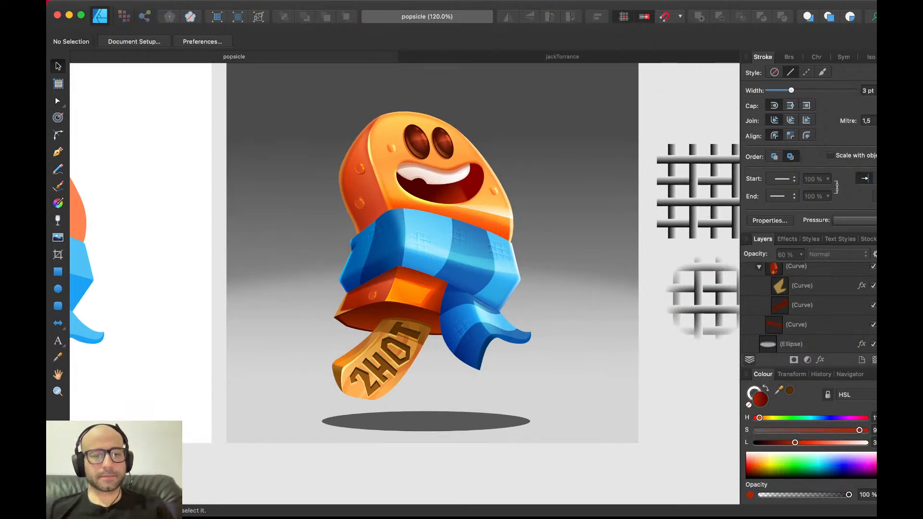
- Blur the edges of the dark ground-shadow ellipse and move it up closer to the popsicle stick
{"action": "left_click", "coordinate": [426, 422]}
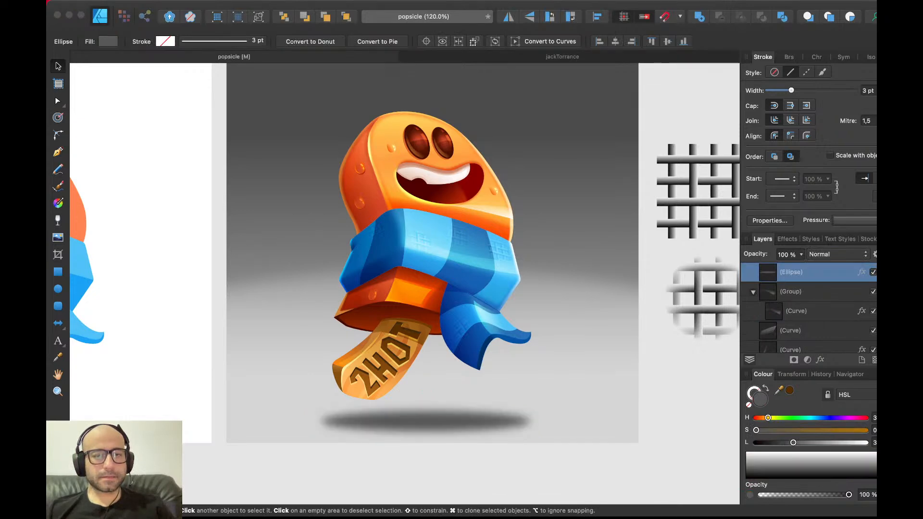
{"action": "key", "text": "Return"}
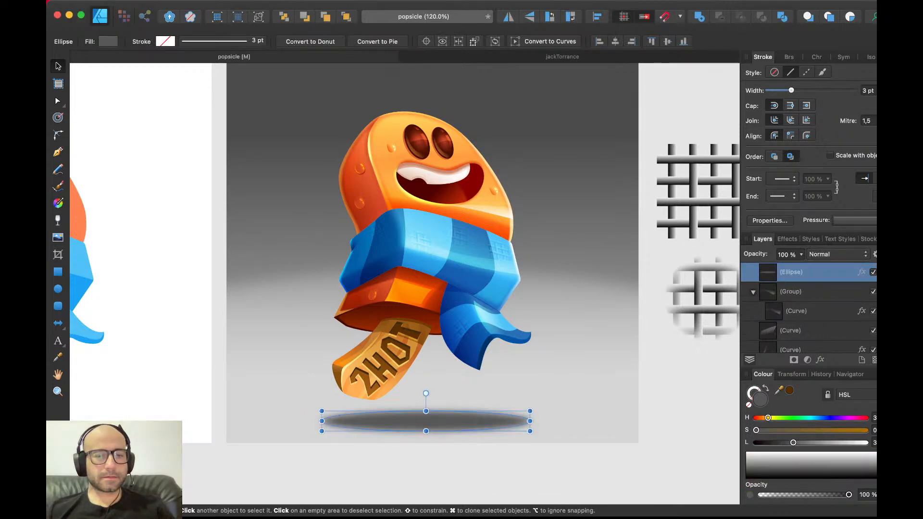
{"action": "left_click_drag", "start_coordinate": [422, 434], "coordinate": [423, 423]}
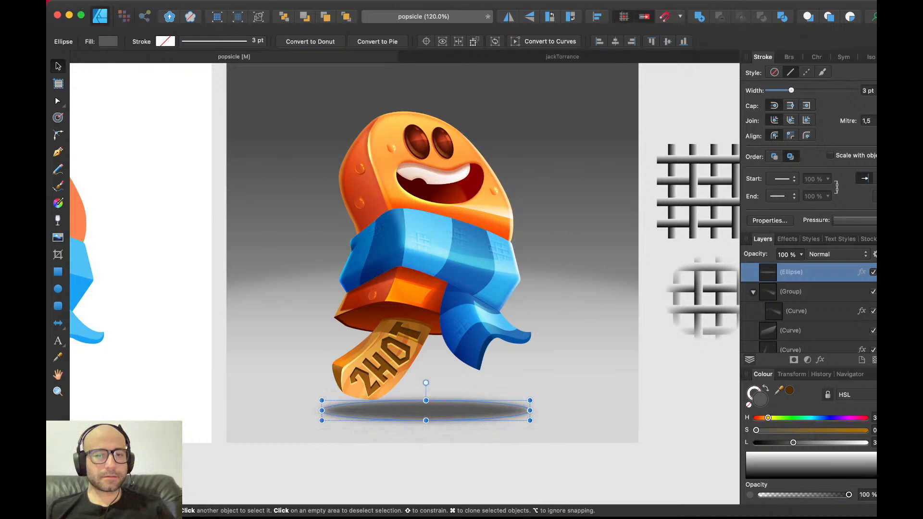
- Select the whole character together with its ground shadow, nudge them down on the artboard and save the document
{"action": "scroll", "coordinate": [554, 214], "scroll_direction": "down", "scroll_amount": 5}
{"action": "key", "text": "super+d"}
{"action": "left_click_drag", "start_coordinate": [578, 378], "coordinate": [366, 114]}
{"action": "key", "text": "shift+Down"}
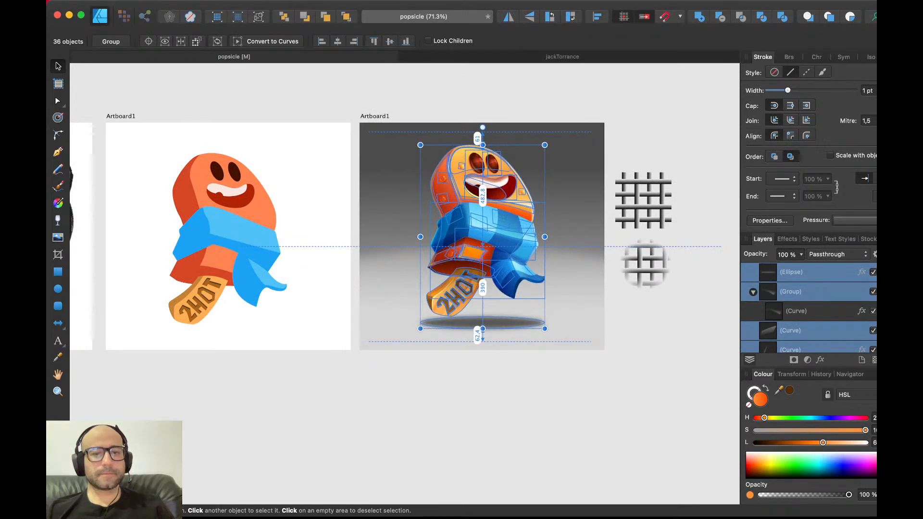
{"action": "key", "text": "super+d"}
{"action": "scroll", "coordinate": [514, 252], "scroll_direction": "up", "scroll_amount": 5}
{"action": "key", "text": "super+s"}
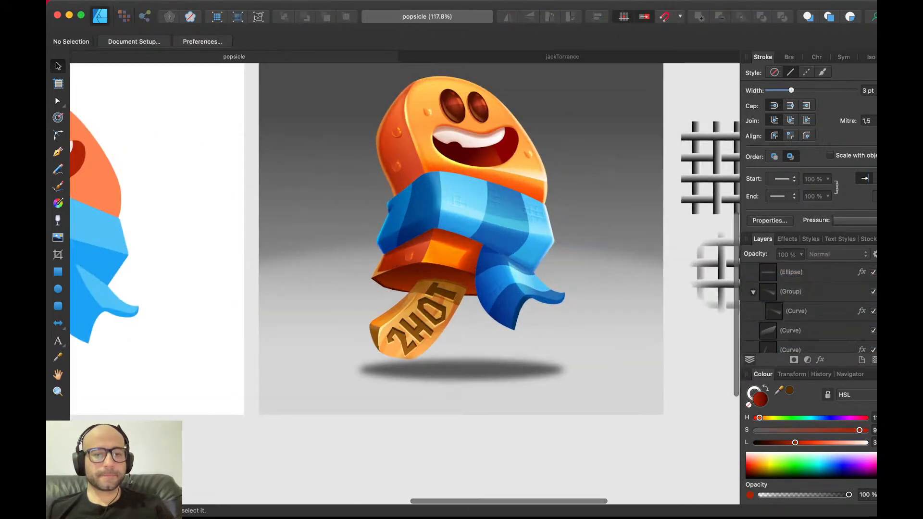
- Nudge the blurred ground-shadow ellipse down, away from the stick, and clear the selection
{"action": "left_click", "coordinate": [461, 371]}
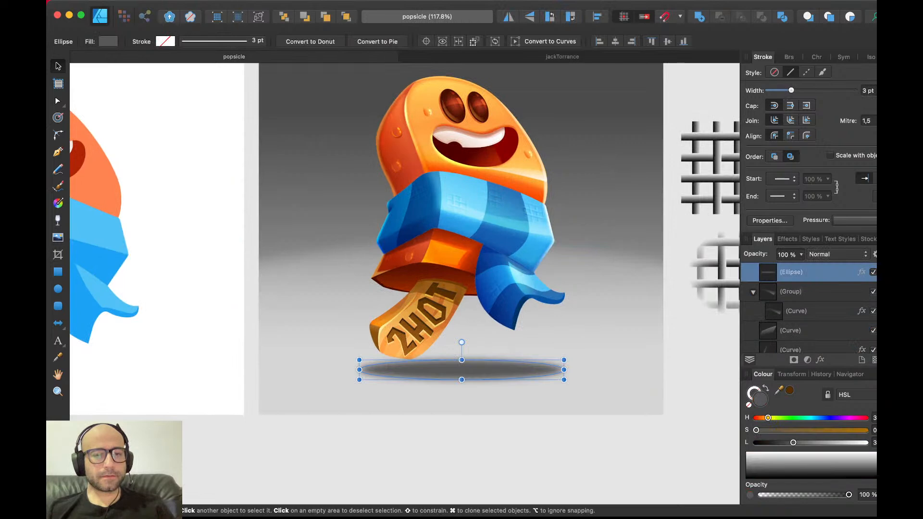
{"action": "key", "text": "shift+Down"}
{"action": "key", "text": "shift+Down"}
{"action": "key", "text": "shift+Down"}
{"action": "key", "text": "super+d"}
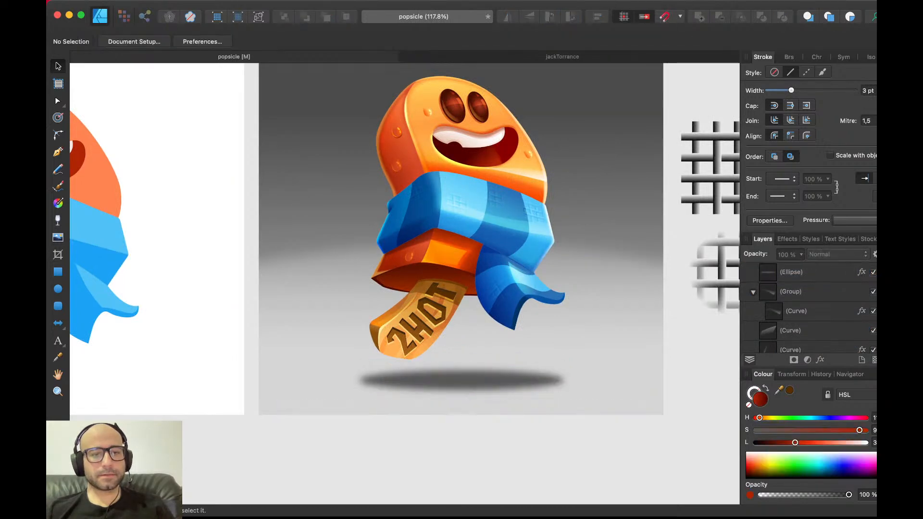
- Duplicate the popsicle's main orange body shape and bring the copy in front of all other objects
{"action": "scroll", "coordinate": [443, 222], "scroll_direction": "up", "scroll_amount": 4}
{"action": "scroll", "coordinate": [405, 269], "scroll_direction": "up", "scroll_amount": 2}
{"action": "scroll", "coordinate": [405, 269], "scroll_direction": "right", "scroll_amount": 2}
{"action": "left_click", "coordinate": [332, 315]}
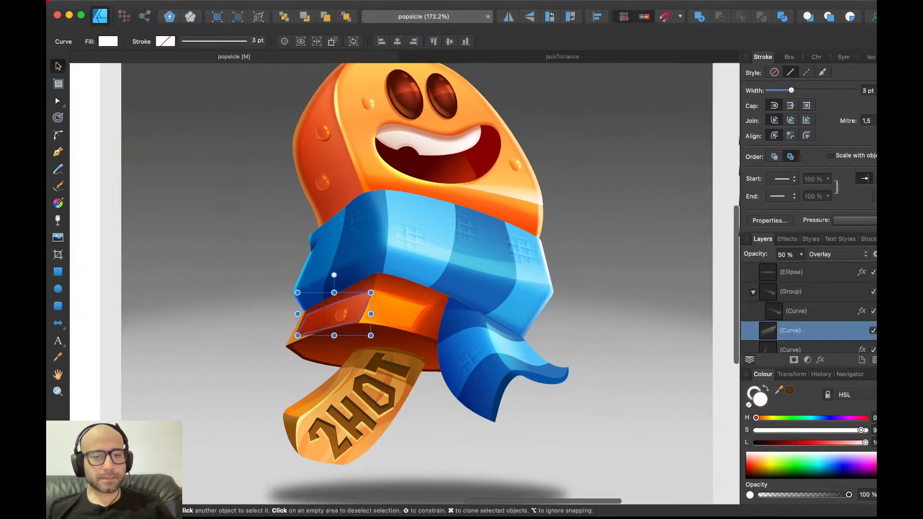
{"action": "left_click", "coordinate": [369, 308]}
{"action": "left_click", "coordinate": [337, 346]}
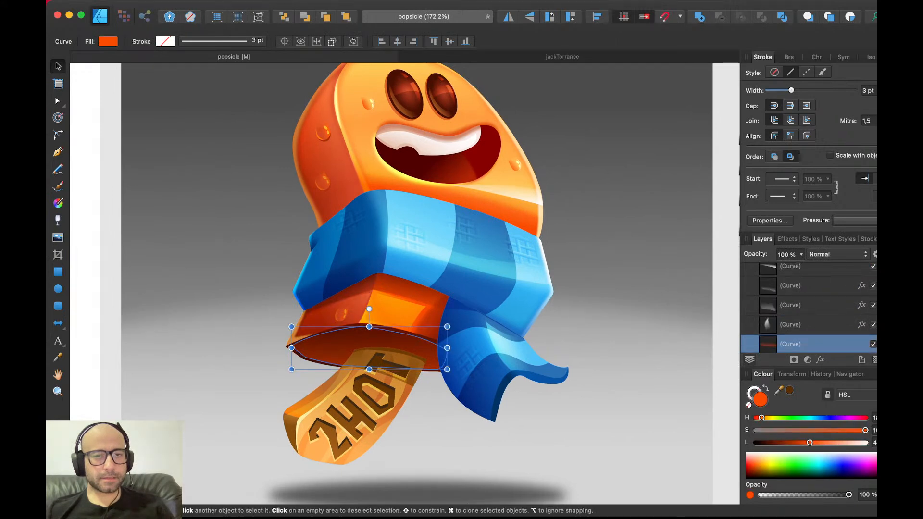
{"action": "left_click", "coordinate": [397, 313]}
{"action": "scroll", "coordinate": [405, 284], "scroll_direction": "up", "scroll_amount": 3}
{"action": "key", "text": "super+j"}
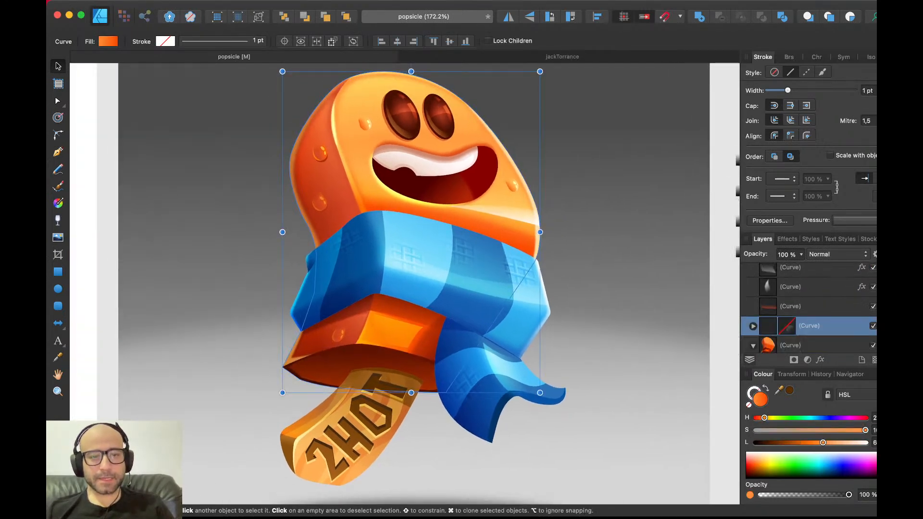
{"action": "key", "text": "super+shift+bracketright"}
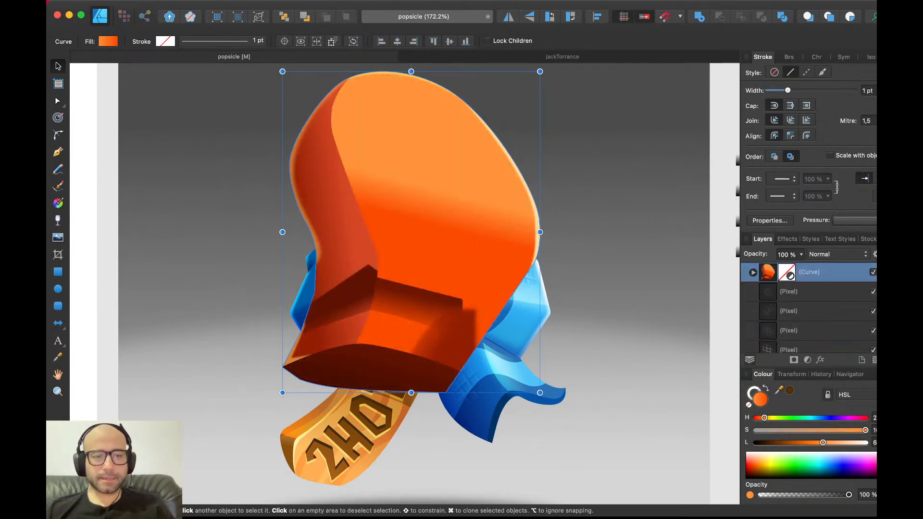
- Delete the shading and highlight curves nested inside the duplicated body, leaving its plain gradient silhouette
{"action": "key", "text": "a"}
{"action": "key", "text": "v"}
{"action": "double_click", "coordinate": [330, 192]}
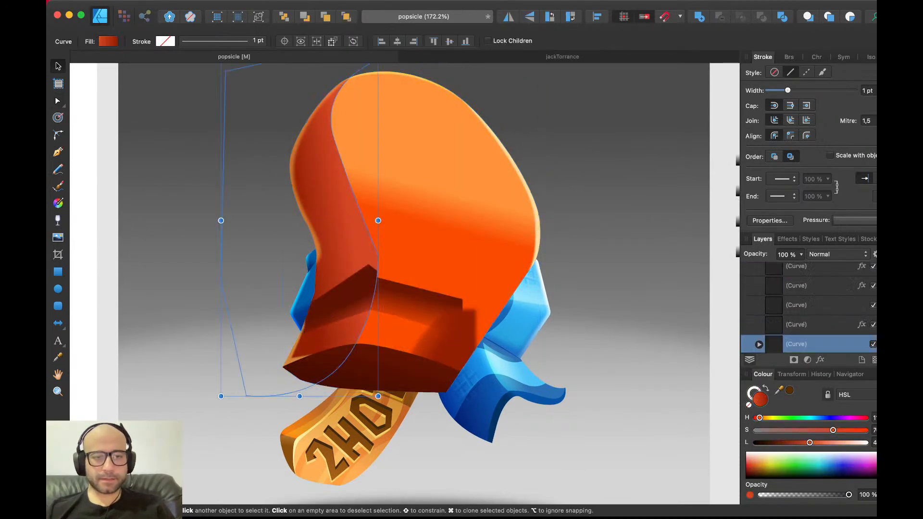
{"action": "key", "text": "Delete"}
{"action": "key", "text": "Delete"}
{"action": "key", "text": "Delete"}
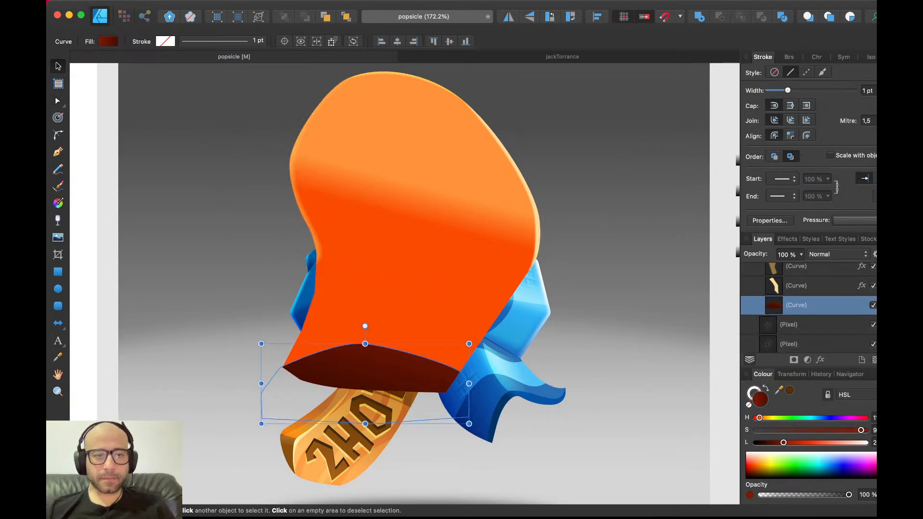
{"action": "key", "text": "Delete"}
{"action": "key", "text": "Delete"}
{"action": "key", "text": "Delete"}
{"action": "key", "text": "Delete"}
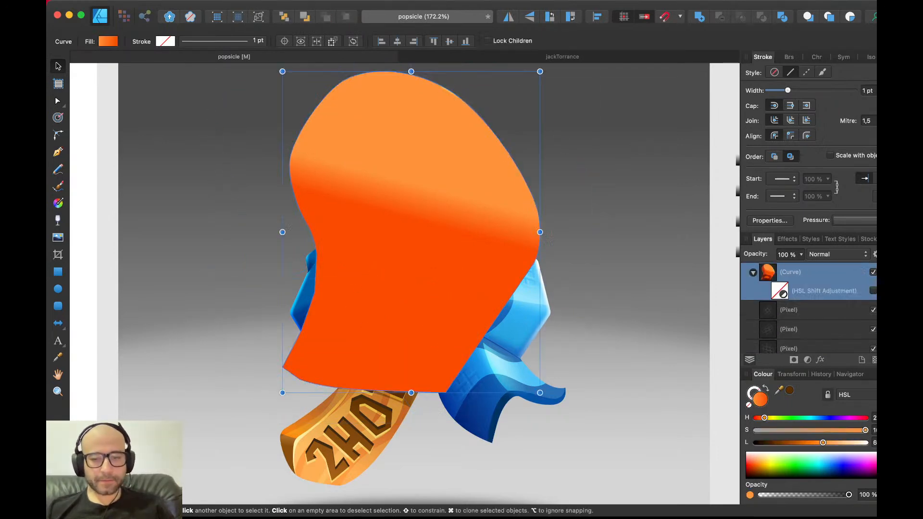
- Fill the stripped body copy with a near-black red and order it behind the face, scarf and stick
{"action": "left_click_drag", "start_coordinate": [760, 464], "coordinate": [747, 477]}
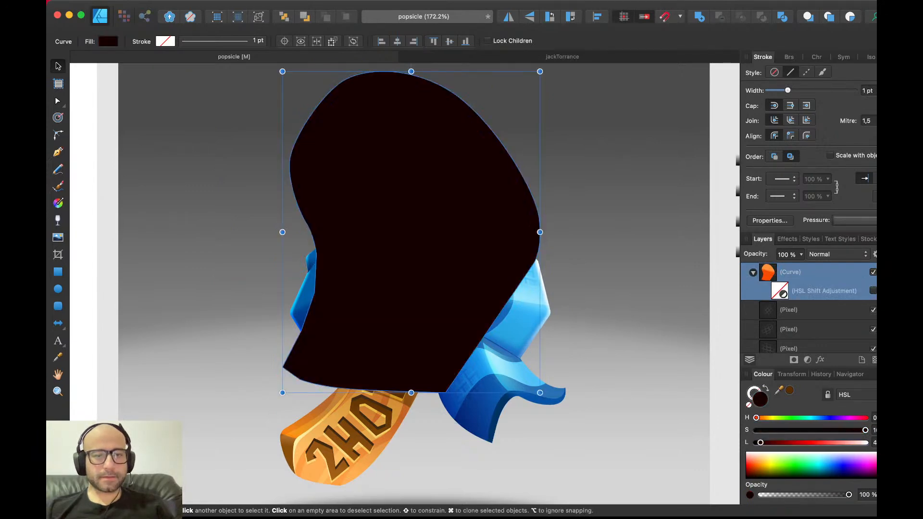
{"action": "key", "text": "Delete"}
{"action": "left_click", "coordinate": [473, 289]}
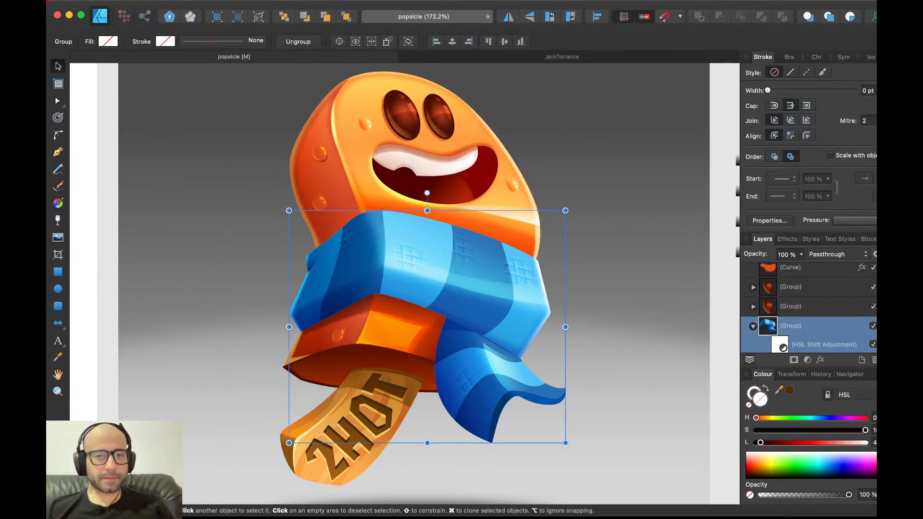
{"action": "key", "text": "super+z"}
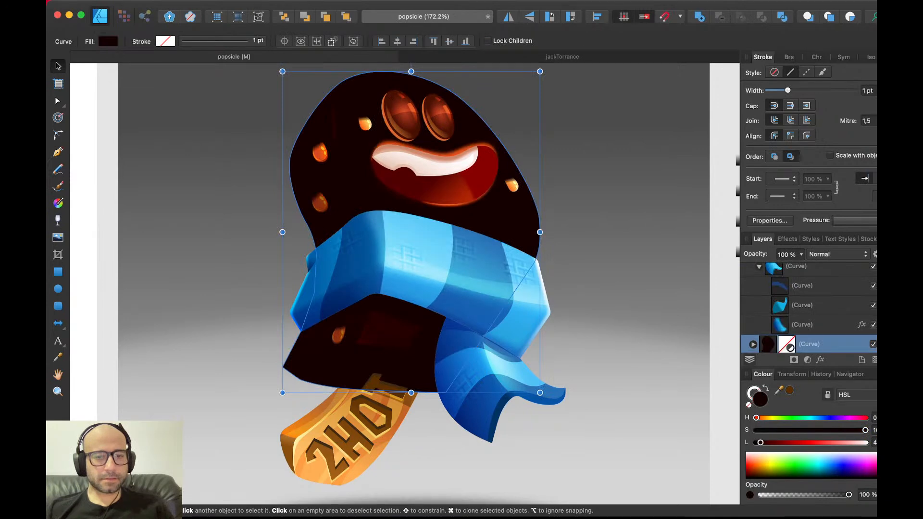
{"action": "key", "text": "super+bracketleft"}
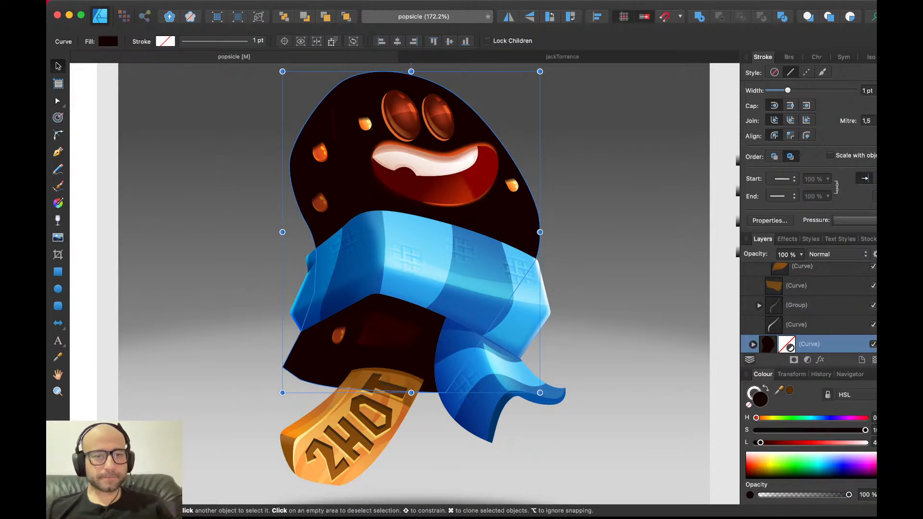
- Group the five droplets with the curved edge highlight on the head and move the group behind the dark body shape
{"action": "left_click", "coordinate": [512, 184]}
{"action": "left_click", "coordinate": [320, 153], "text": "shift"}
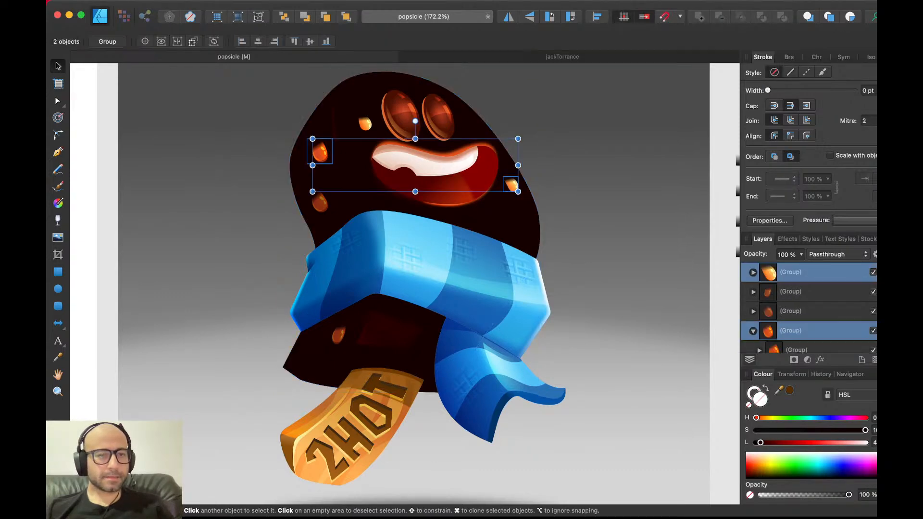
{"action": "left_click", "coordinate": [335, 123], "text": "shift"}
{"action": "left_click", "coordinate": [365, 123], "text": "shift"}
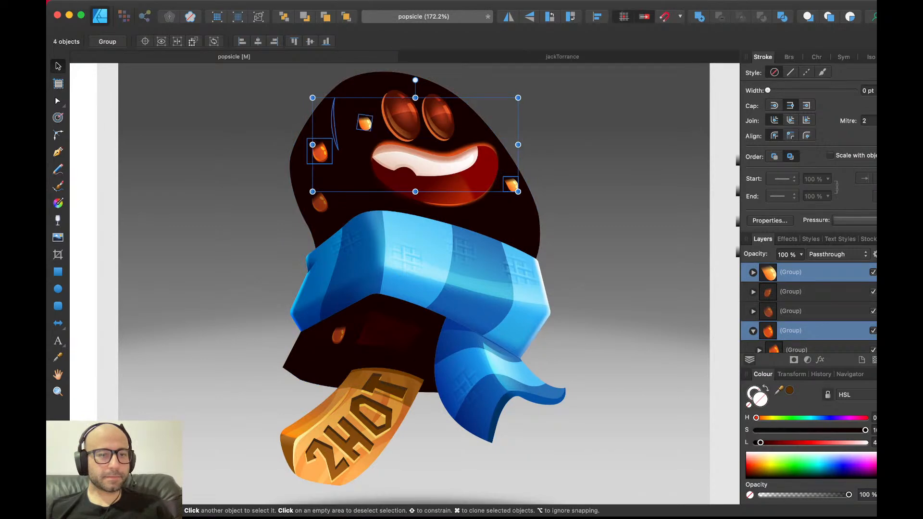
{"action": "left_click", "coordinate": [319, 203], "text": "shift"}
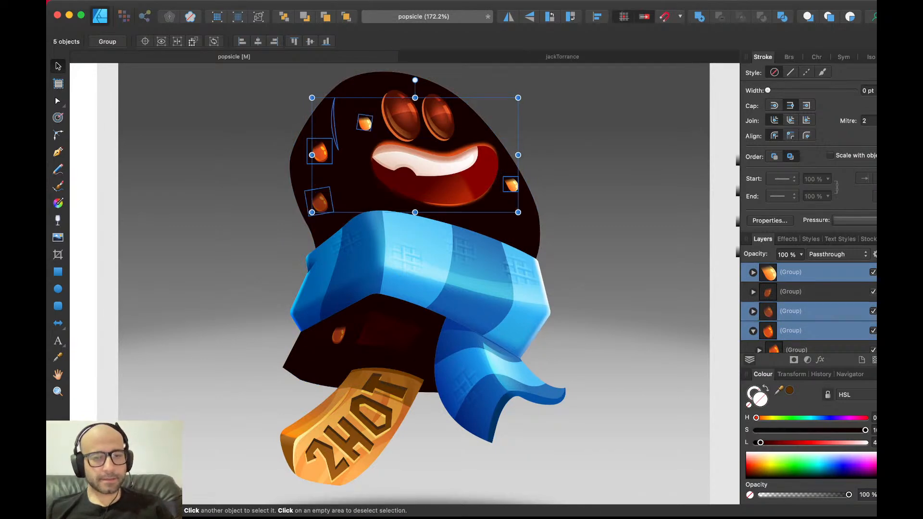
{"action": "left_click", "coordinate": [339, 335], "text": "shift"}
{"action": "key", "text": "super+g"}
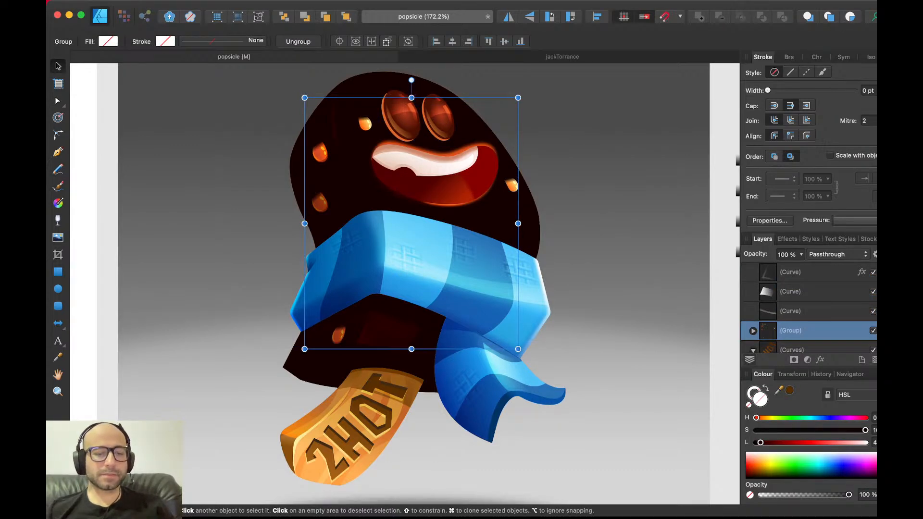
{"action": "key", "text": "super+x"}
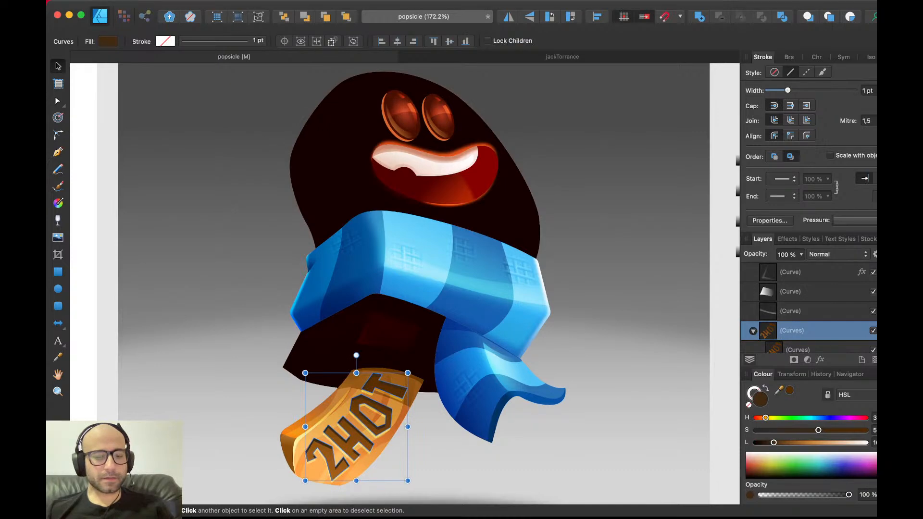
{"action": "left_click", "coordinate": [337, 181]}
{"action": "key", "text": "super+alt+v"}
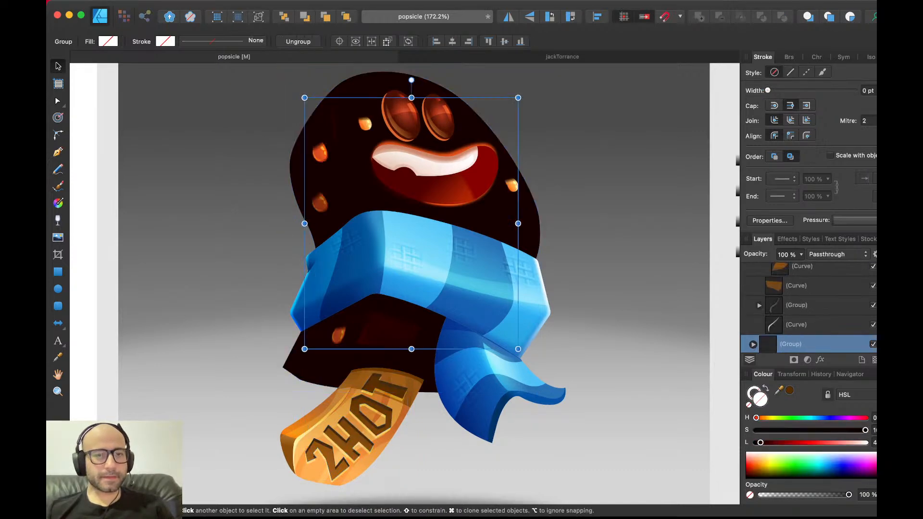
{"action": "left_click", "coordinate": [337, 180]}
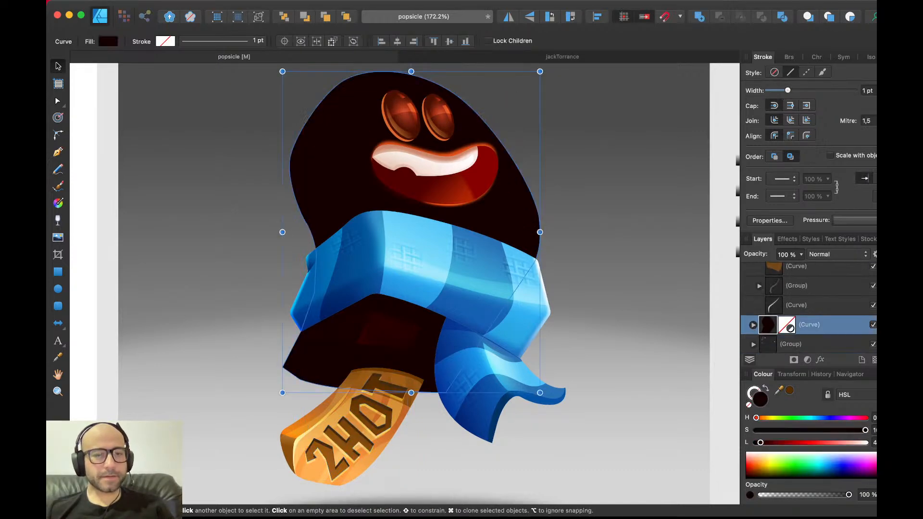
- Group the three faint highlight curves on the body's front face below the scarf
{"action": "left_click", "coordinate": [385, 324]}
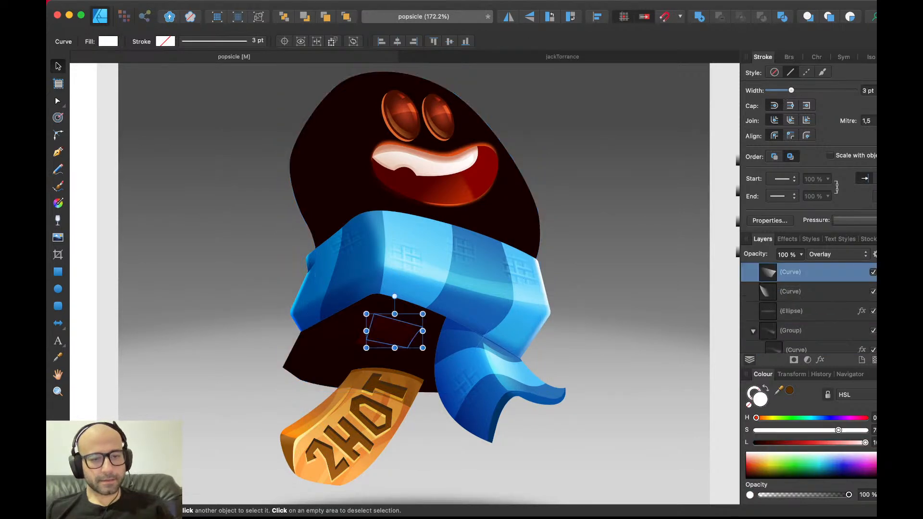
{"action": "scroll", "coordinate": [445, 292], "scroll_direction": "up", "scroll_amount": 3}
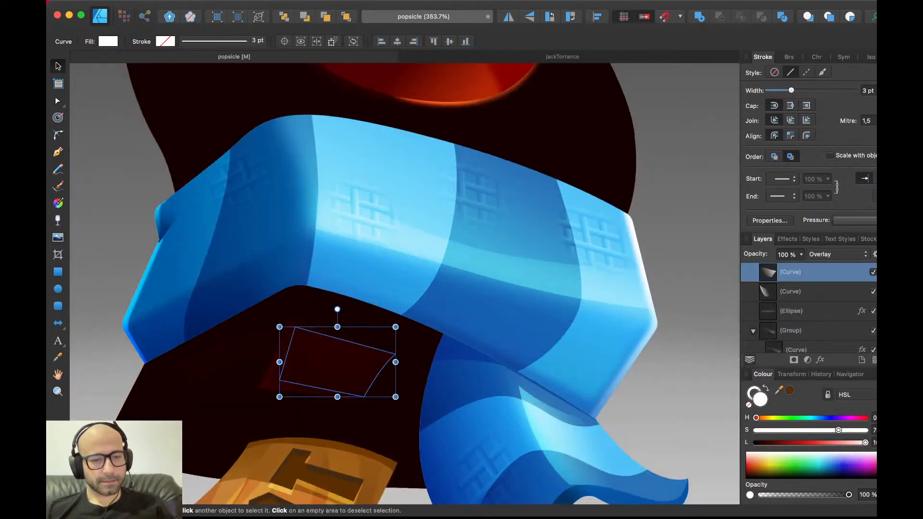
{"action": "left_click", "coordinate": [267, 381], "text": "shift"}
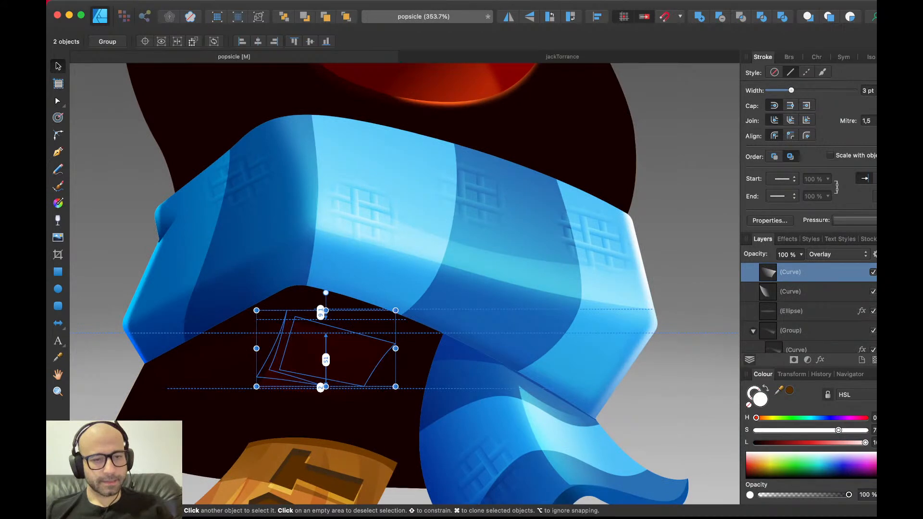
{"action": "scroll", "coordinate": [270, 377], "scroll_direction": "up", "scroll_amount": 3}
{"action": "left_click", "coordinate": [313, 276], "text": "shift"}
{"action": "scroll", "coordinate": [313, 275], "scroll_direction": "down", "scroll_amount": 5}
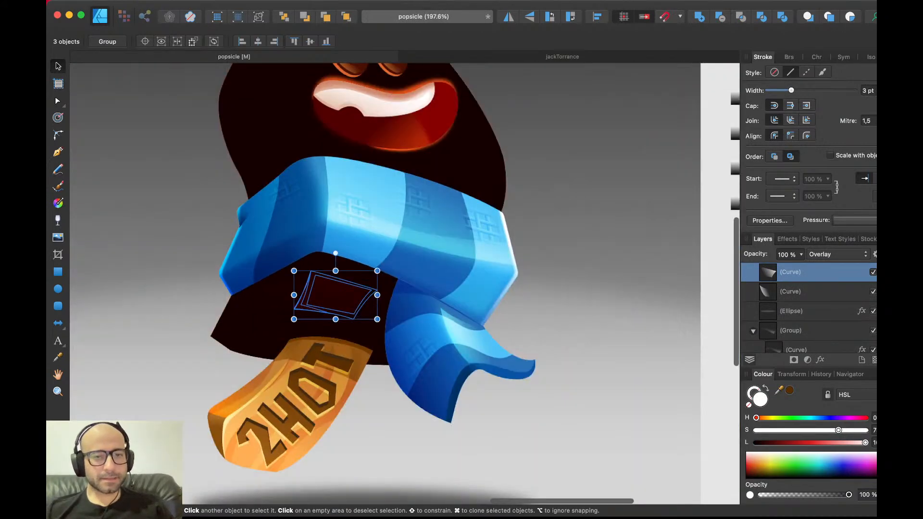
{"action": "key", "text": "super+g"}
- Order the group of front-face highlights behind the dark body shape
{"action": "scroll", "coordinate": [384, 284], "scroll_direction": "up", "scroll_amount": 3}
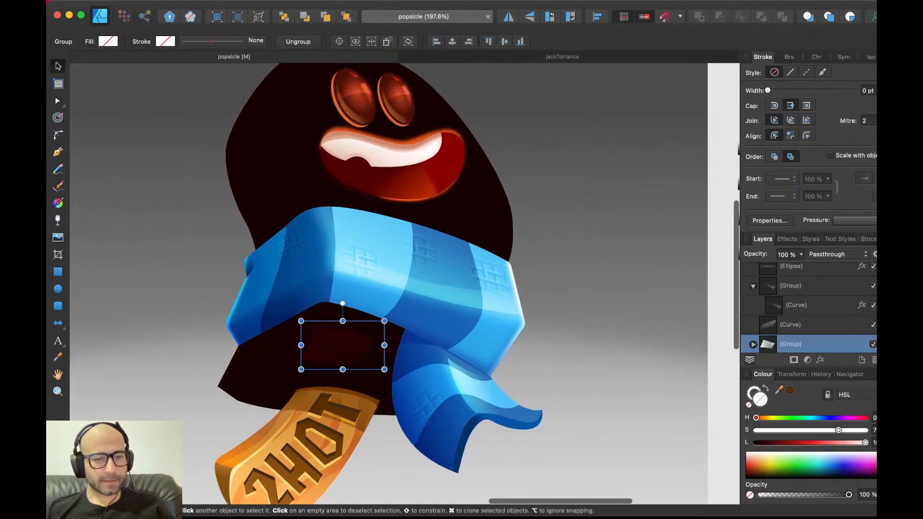
{"action": "key", "text": "Delete"}
{"action": "left_click", "coordinate": [342, 347]}
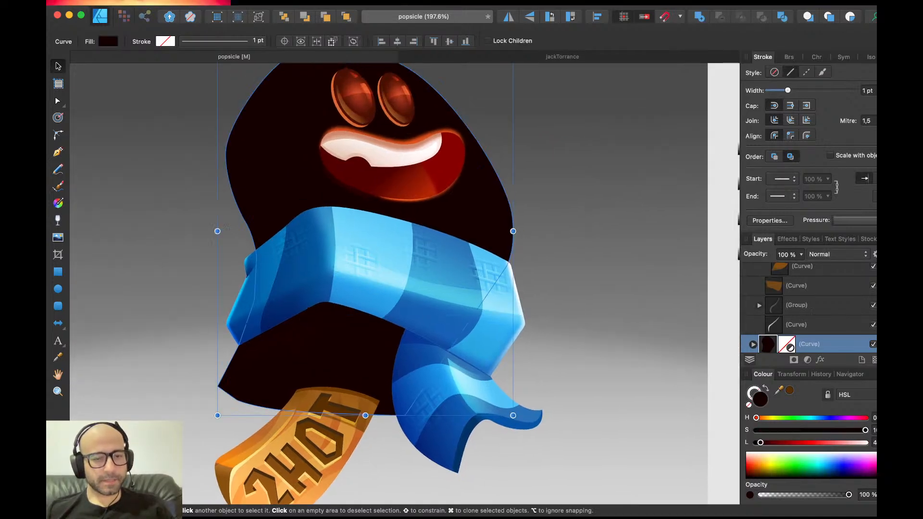
{"action": "key", "text": "super+z"}
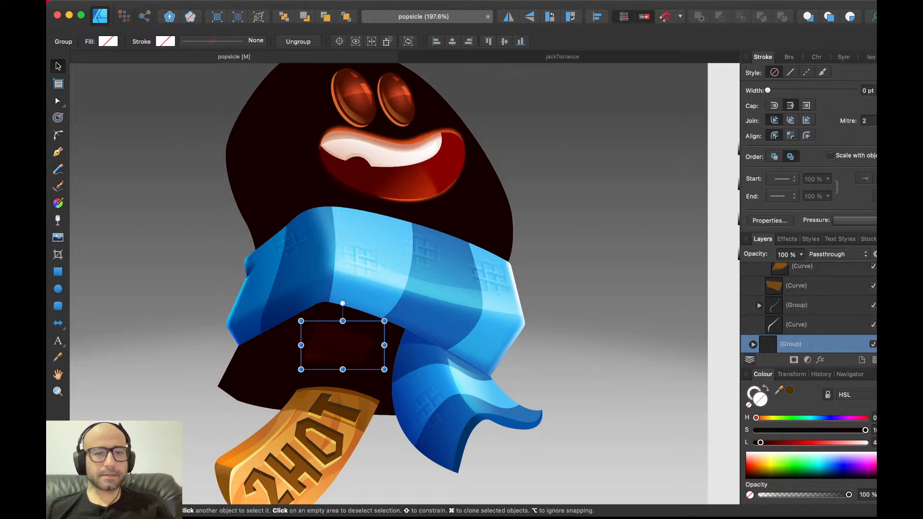
{"action": "key", "text": "super+["}
{"action": "scroll", "coordinate": [389, 284], "scroll_direction": "up", "scroll_amount": 3}
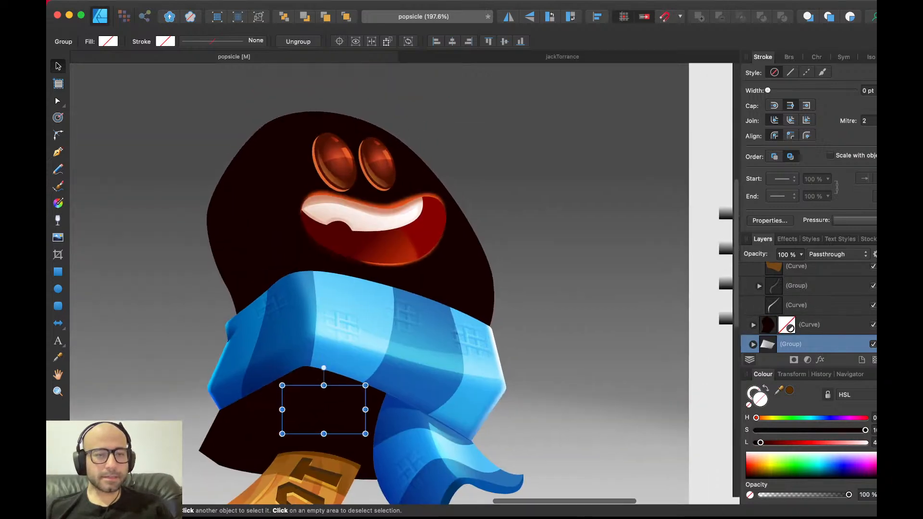
- Group the white Overlay curve with the orange glow curve around the mouth
{"action": "scroll", "coordinate": [383, 254], "scroll_direction": "up", "scroll_amount": 5}
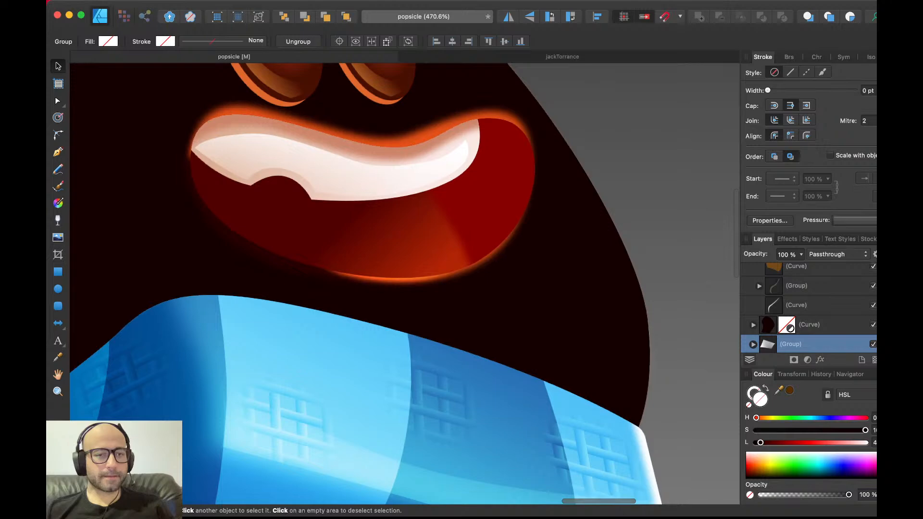
{"action": "left_click", "coordinate": [388, 251]}
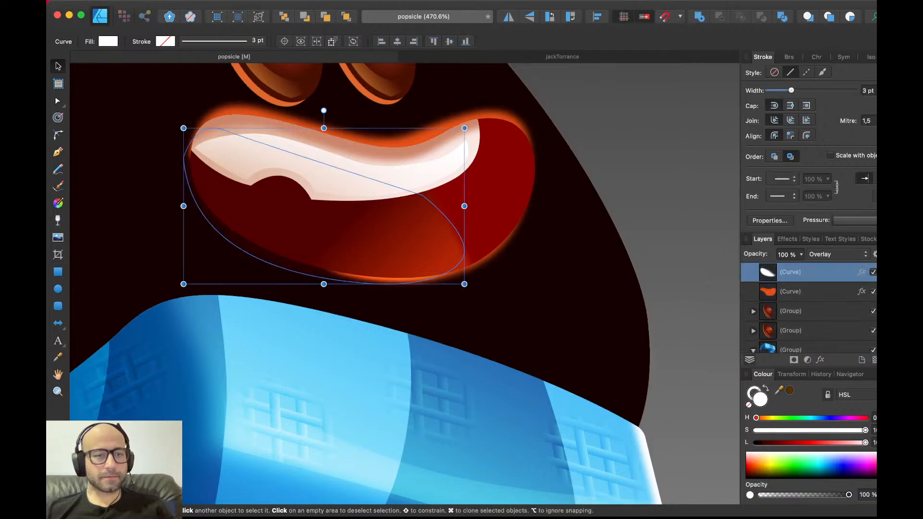
{"action": "left_click", "coordinate": [498, 207], "text": "shift"}
{"action": "key", "text": "shift+Up"}
{"action": "key", "text": "shift+Down"}
{"action": "key", "text": "super+g"}
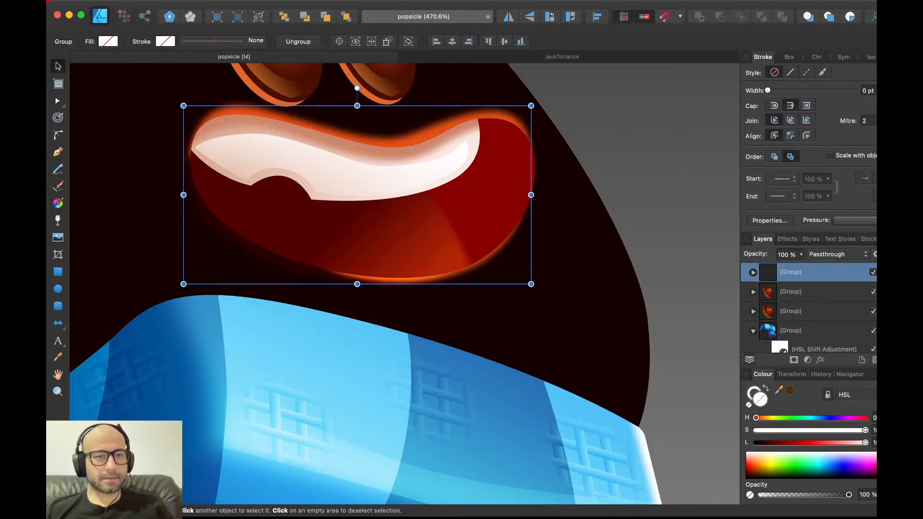
- Cut the mouth glow group and paste it directly behind the dark body shape
{"action": "key", "text": "super+["}
{"action": "key", "text": "super+x"}
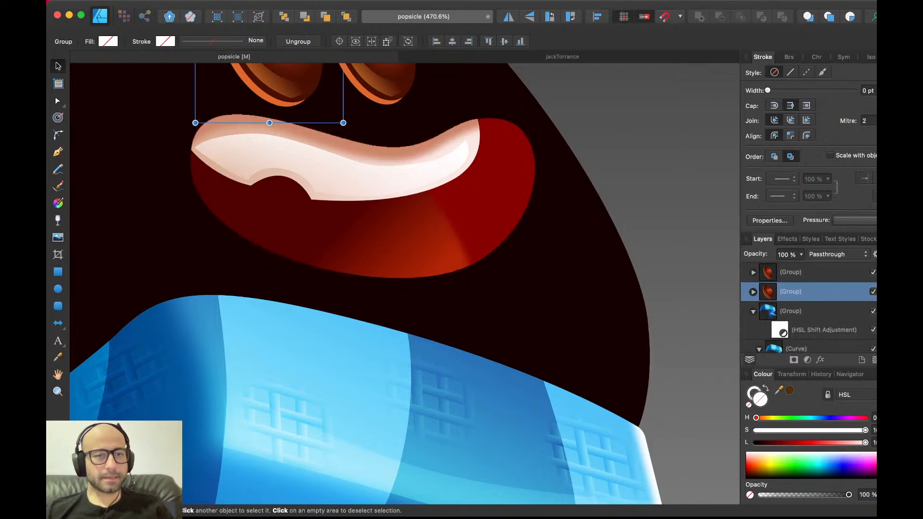
{"action": "left_click", "coordinate": [568, 241]}
{"action": "key", "text": "super+v"}
{"action": "key", "text": "super+["}
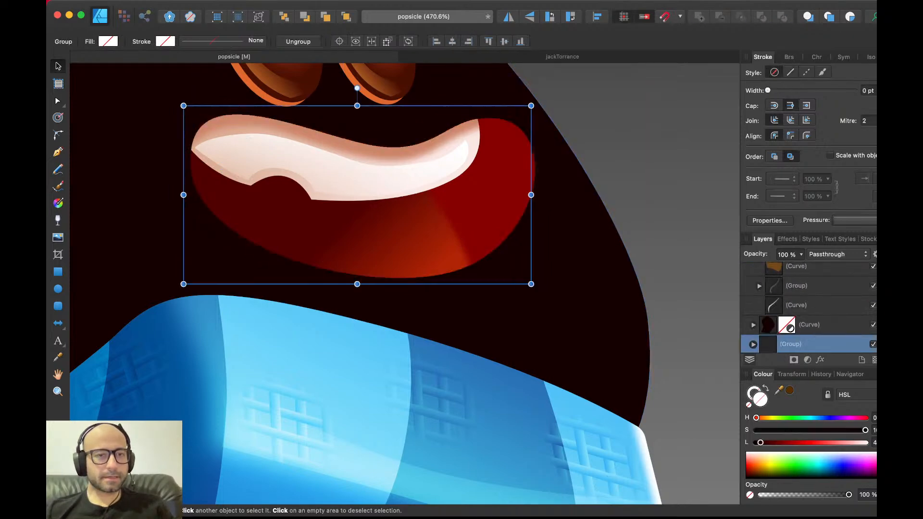
{"action": "key", "text": "super+d"}
- Take the orange rim ellipse out of the left eye's group and place it behind the dark body shape
{"action": "scroll", "coordinate": [404, 284], "scroll_direction": "up", "scroll_amount": 5}
{"action": "scroll", "coordinate": [404, 284], "scroll_direction": "left", "scroll_amount": 3}
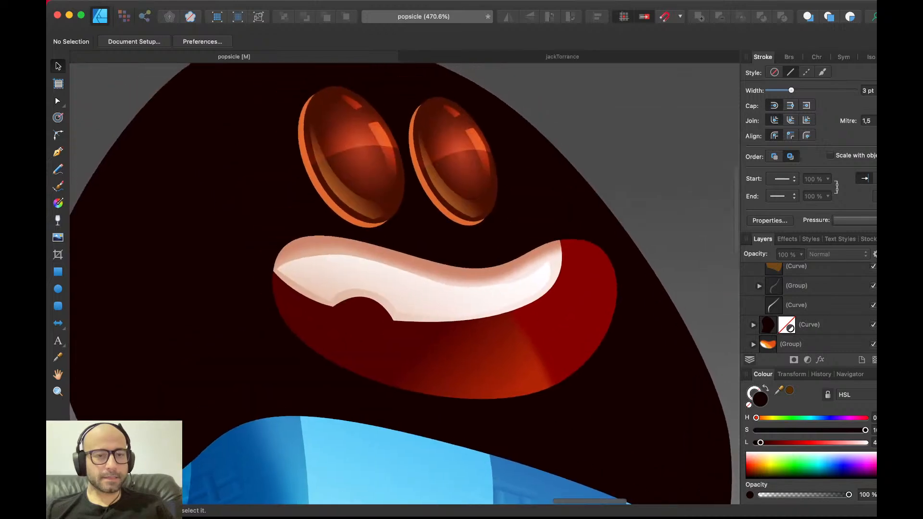
{"action": "left_click", "coordinate": [356, 163]}
{"action": "double_click", "coordinate": [326, 199]}
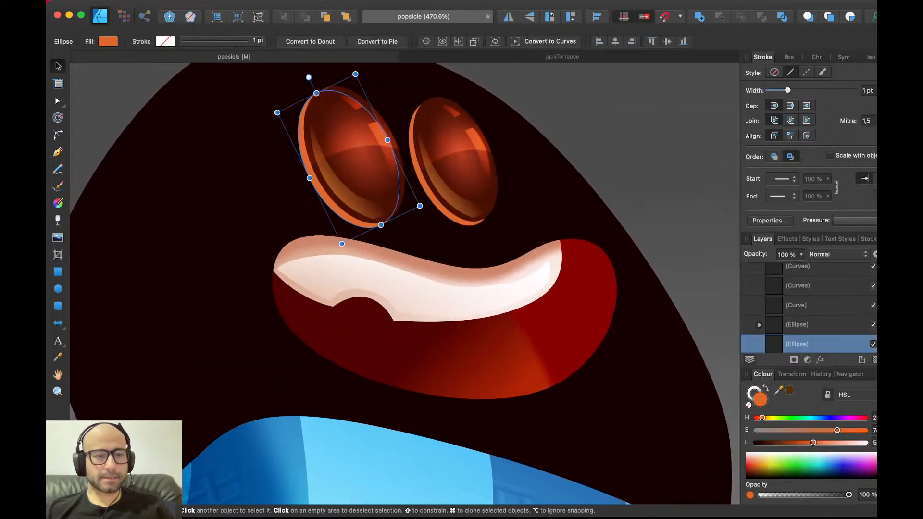
{"action": "key", "text": "Delete"}
{"action": "key", "text": "super+d"}
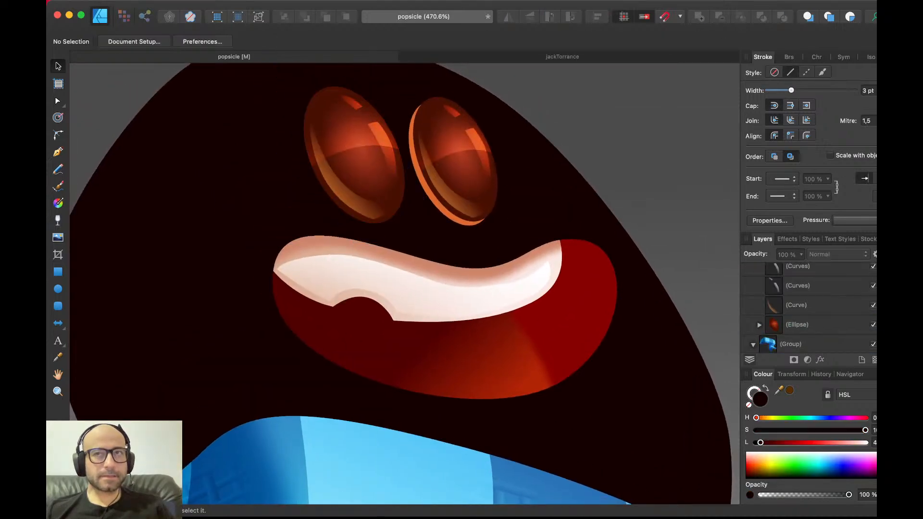
{"action": "left_click", "coordinate": [255, 193]}
{"action": "key", "text": "super+v"}
{"action": "key", "text": "super+["}
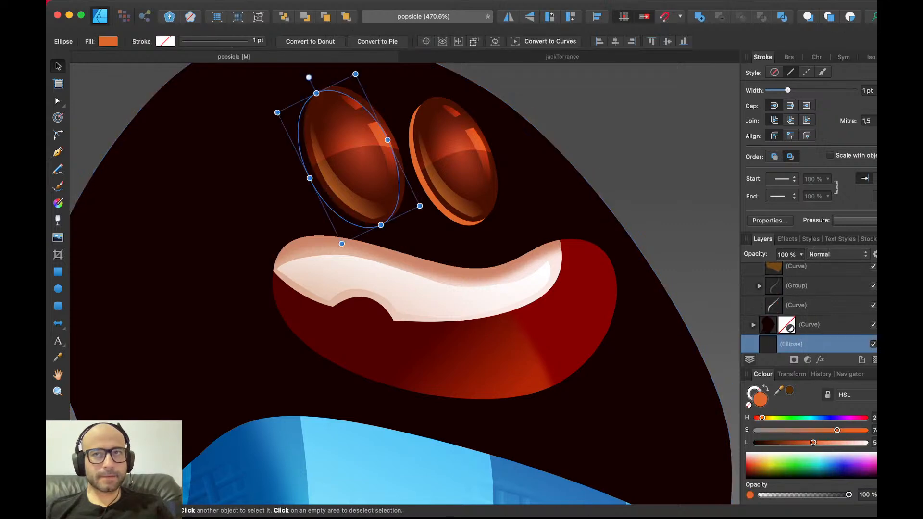
- Take the orange rim ellipse out of the right eye's group and place it behind the dark body shape
{"action": "left_click", "coordinate": [453, 161]}
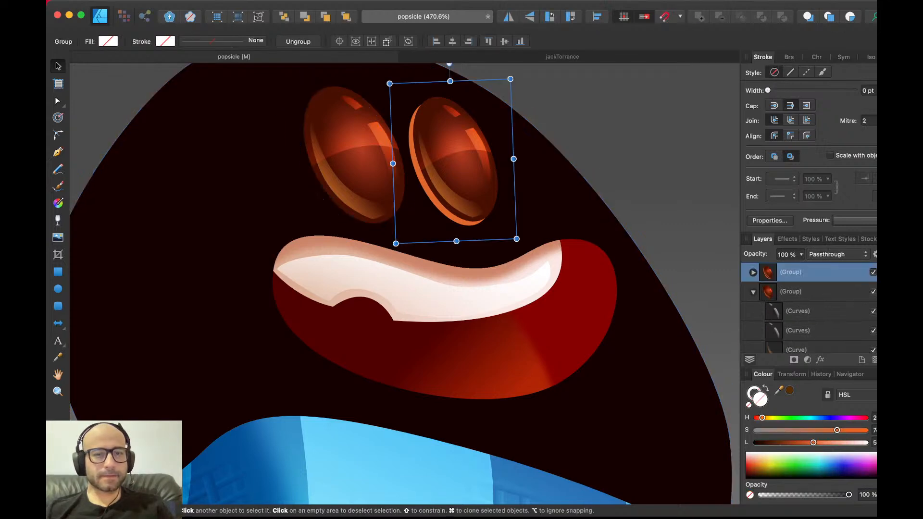
{"action": "double_click", "coordinate": [425, 190]}
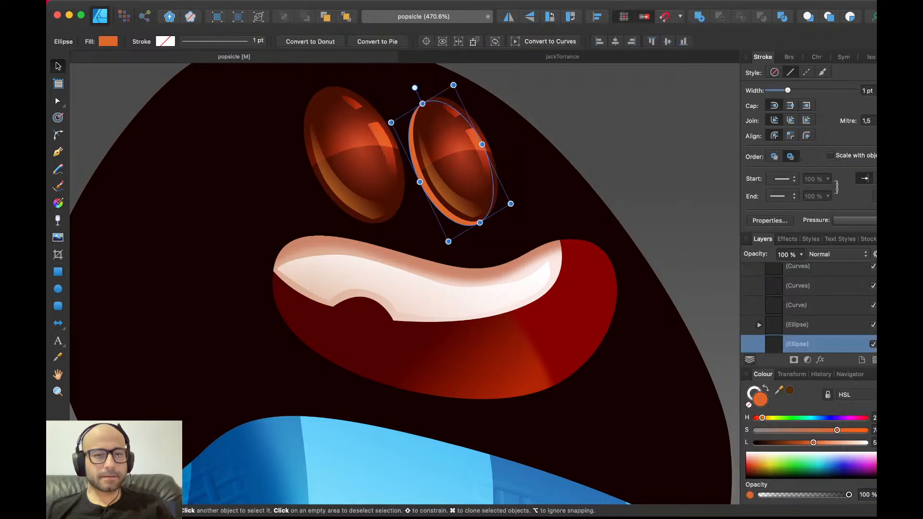
{"action": "key", "text": "super+x"}
{"action": "key", "text": "super+d"}
{"action": "left_click", "coordinate": [529, 193]}
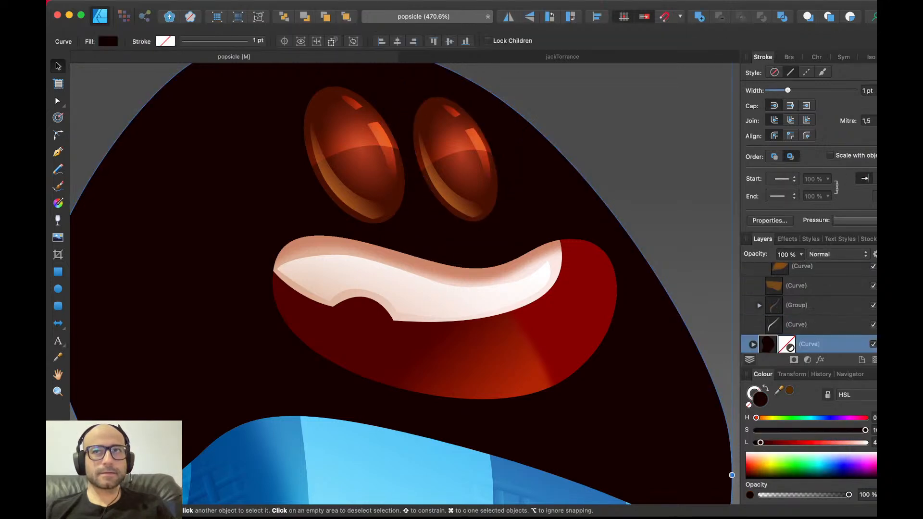
{"action": "key", "text": "super+v"}
{"action": "key", "text": "super+["}
{"action": "key", "text": "super+d"}
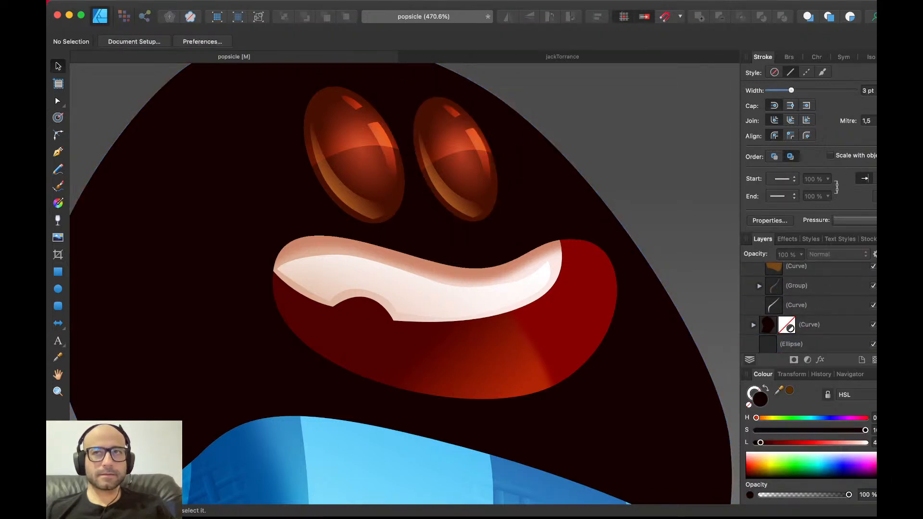
{"action": "scroll", "coordinate": [394, 290], "scroll_direction": "down", "scroll_amount": 5}
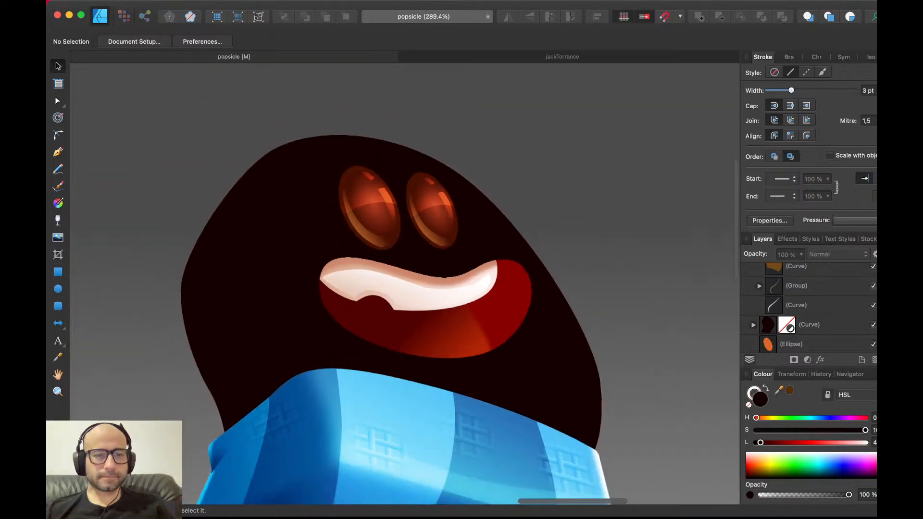
{"action": "scroll", "coordinate": [394, 290], "scroll_direction": "down", "scroll_amount": 2}
{"action": "key", "text": "super+Tab"}
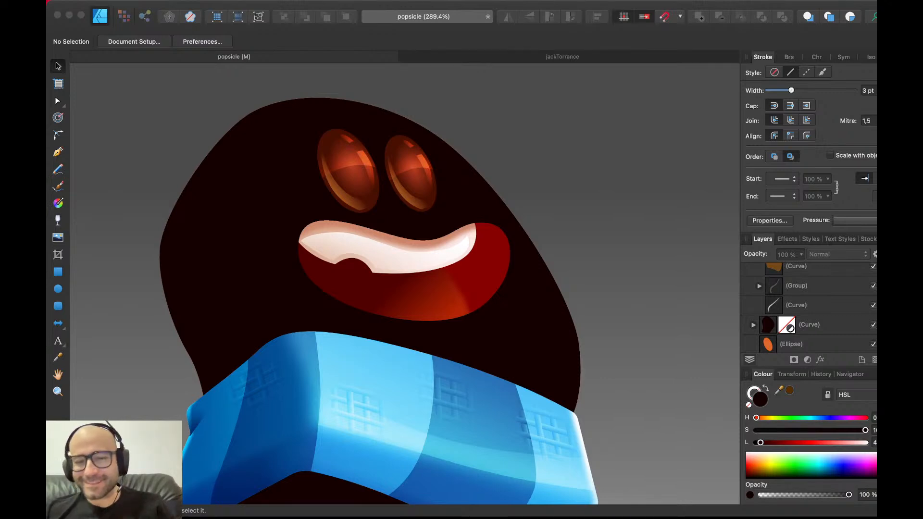
{"action": "key", "text": "super+Tab"}
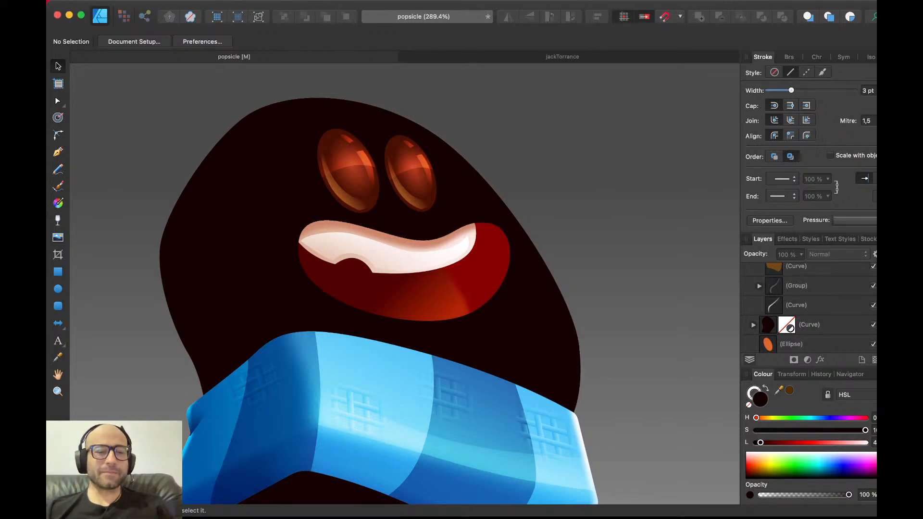
{"action": "left_click", "coordinate": [250, 231]}
{"action": "scroll", "coordinate": [249, 232], "scroll_direction": "down", "scroll_amount": 3}
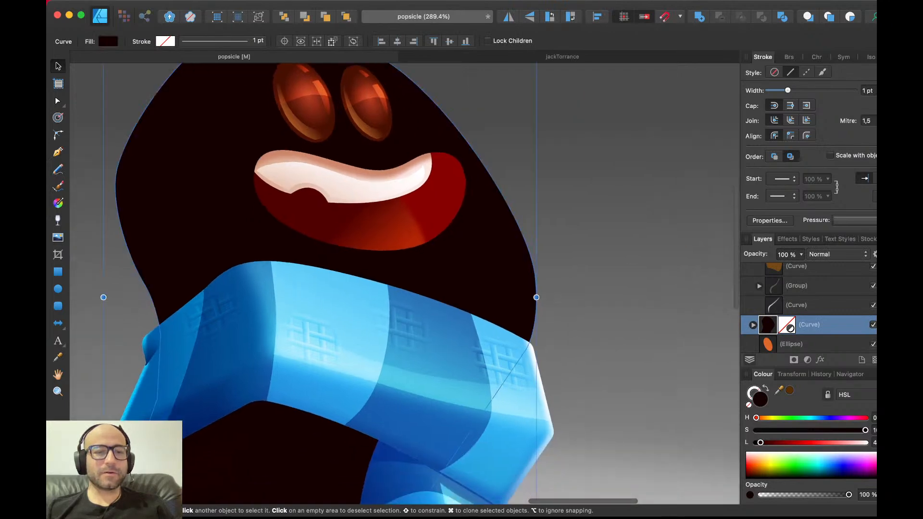
{"action": "scroll", "coordinate": [249, 232], "scroll_direction": "down", "scroll_amount": 4}
{"action": "scroll", "coordinate": [249, 232], "scroll_direction": "left", "scroll_amount": 2}
{"action": "left_click", "coordinate": [273, 283]}
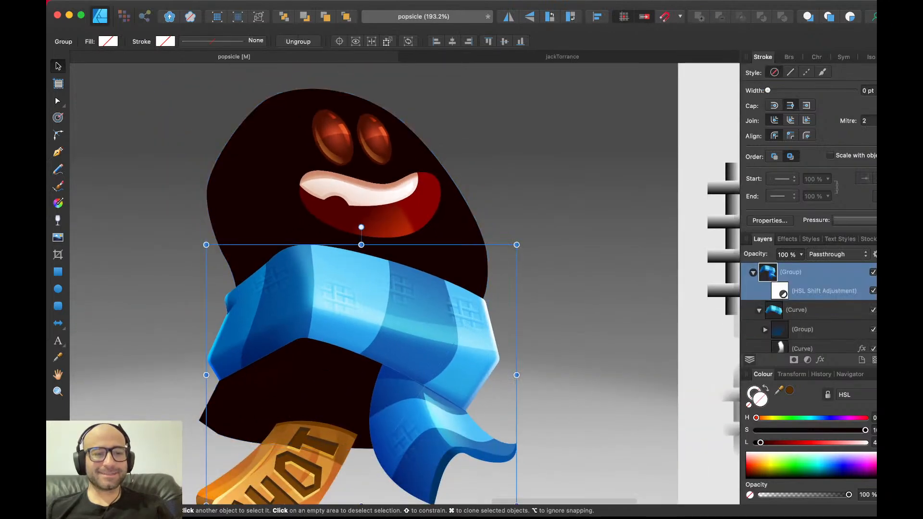
{"action": "double_click", "coordinate": [273, 283]}
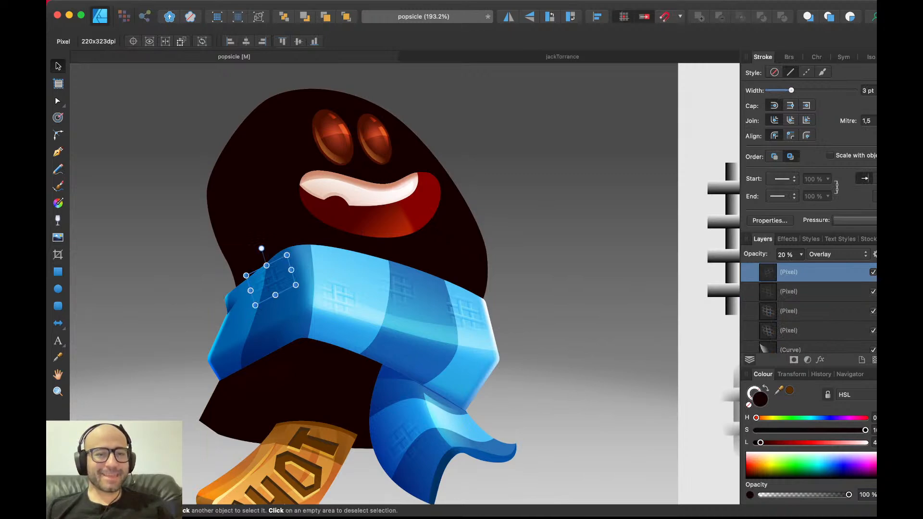
- Move the dark body copy aside to compare it with the orange body underneath, and undo the move
{"action": "left_click", "coordinate": [262, 247]}
{"action": "left_click_drag", "start_coordinate": [262, 247], "coordinate": [491, 318]}
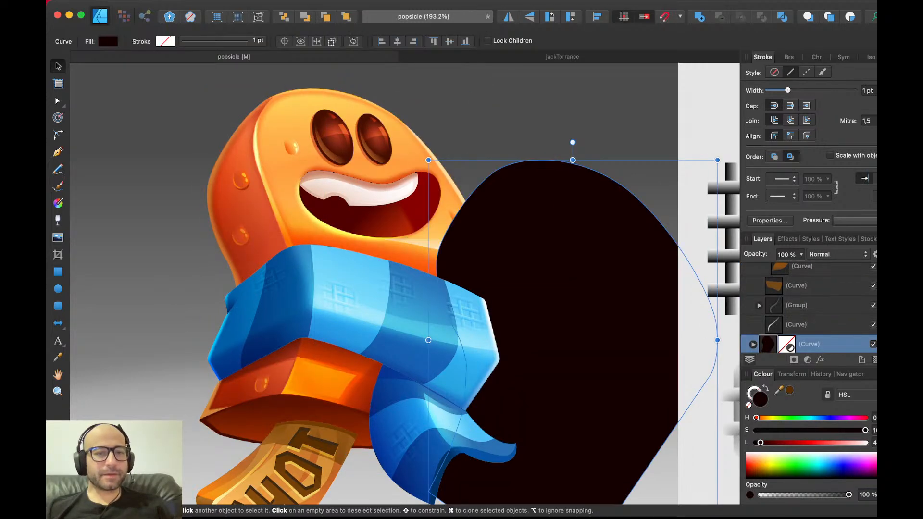
{"action": "key", "text": "super+z"}
{"action": "left_click_drag", "start_coordinate": [261, 246], "coordinate": [500, 297]}
{"action": "key", "text": "super+z"}
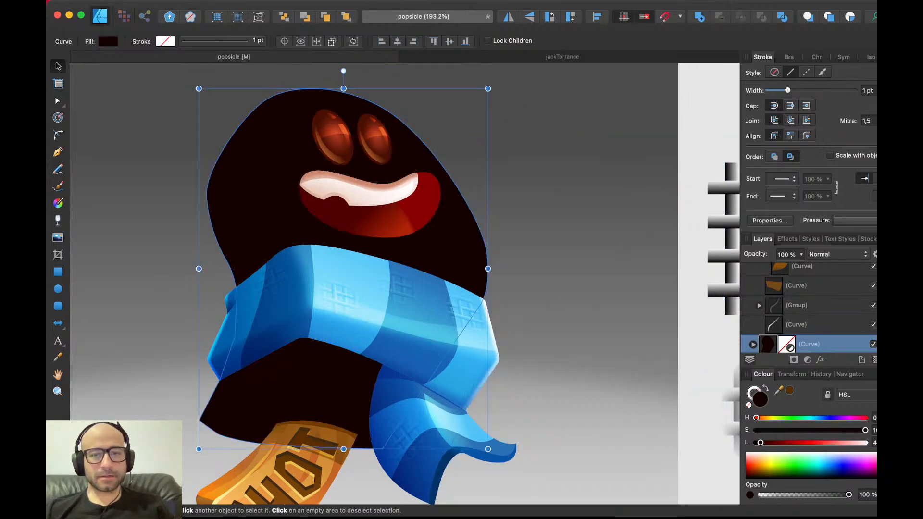
- Undo the near-black fill on the body copy and set its blend mode to Colour
{"action": "key", "text": "super+z"}
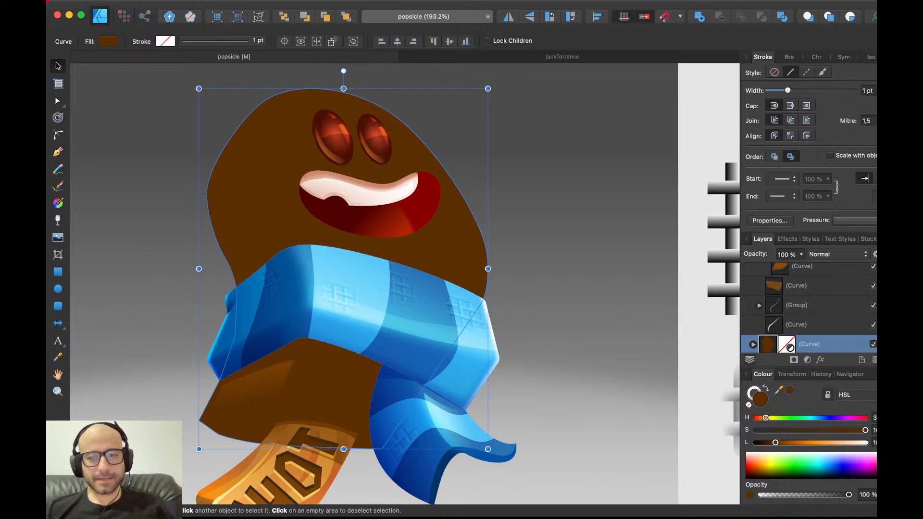
{"action": "left_click", "coordinate": [838, 255]}
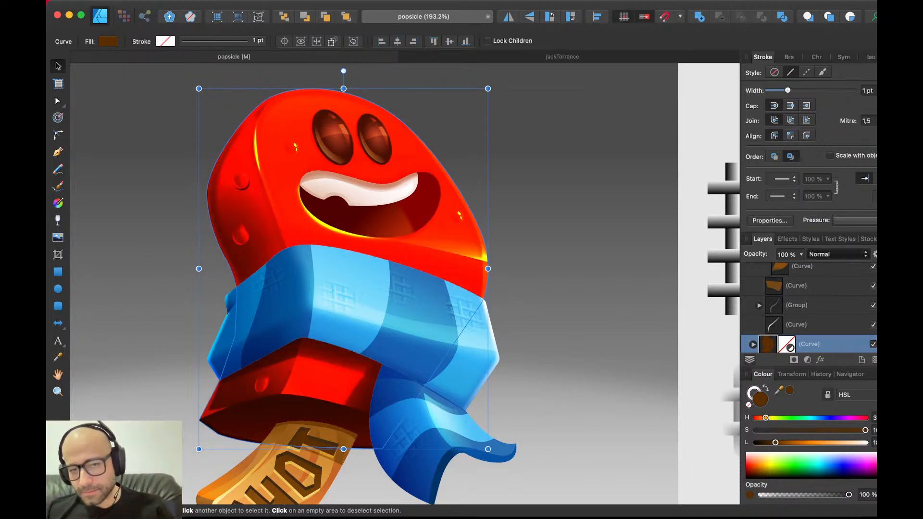
{"action": "left_click", "coordinate": [835, 424]}
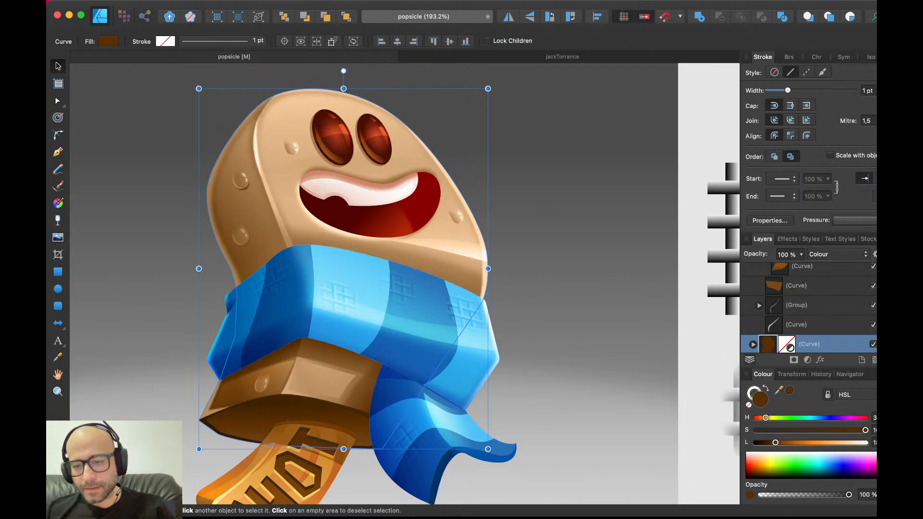
- Change the body copy's fill to a bright magenta pink by shifting its hue and raising its lightness
{"action": "left_click_drag", "start_coordinate": [775, 443], "coordinate": [816, 442]}
{"action": "left_click_drag", "start_coordinate": [765, 418], "coordinate": [854, 418]}
- Apply a linear transparency gradient to the pink body copy, solid at the bottom and fading out toward the face
{"action": "key", "text": "y"}
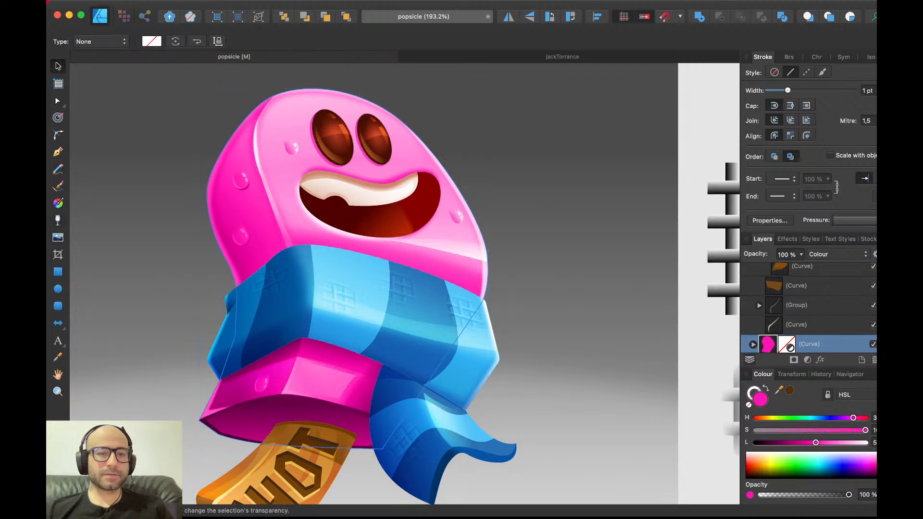
{"action": "left_click_drag", "start_coordinate": [374, 427], "coordinate": [437, 226]}
{"action": "scroll", "coordinate": [303, 206], "scroll_direction": "down", "scroll_amount": 3}
{"action": "key", "text": "v"}
{"action": "key", "text": "super+z"}
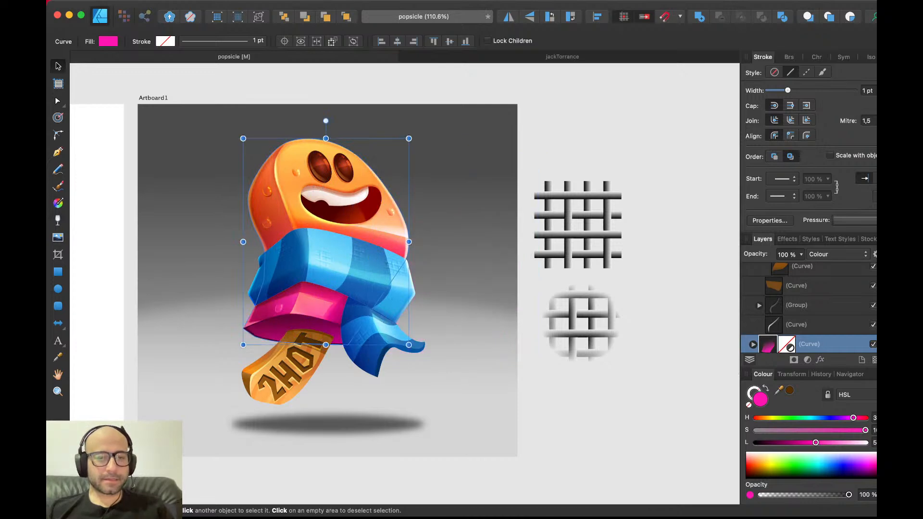
- Re-aim the body copy's transparency gradient so the pink is strongest at the character's lower right
{"action": "key", "text": "y"}
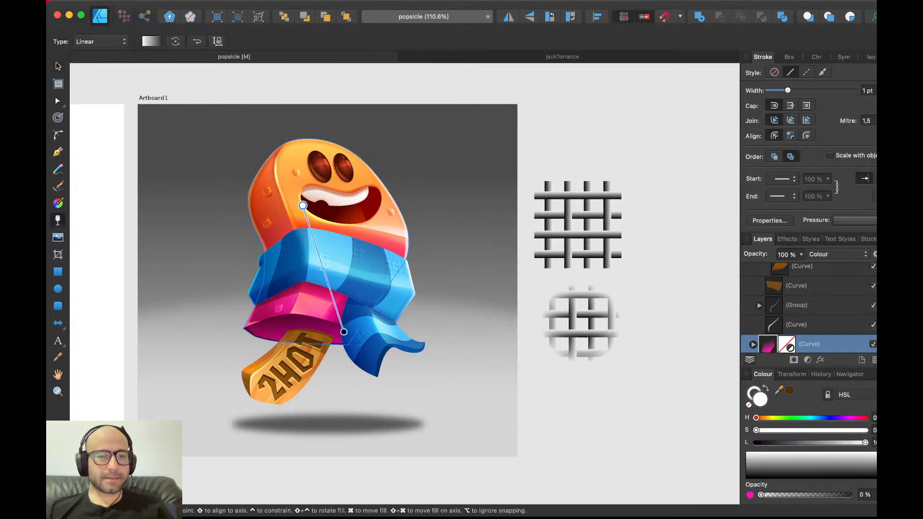
{"action": "left_click_drag", "start_coordinate": [410, 262], "coordinate": [420, 281]}
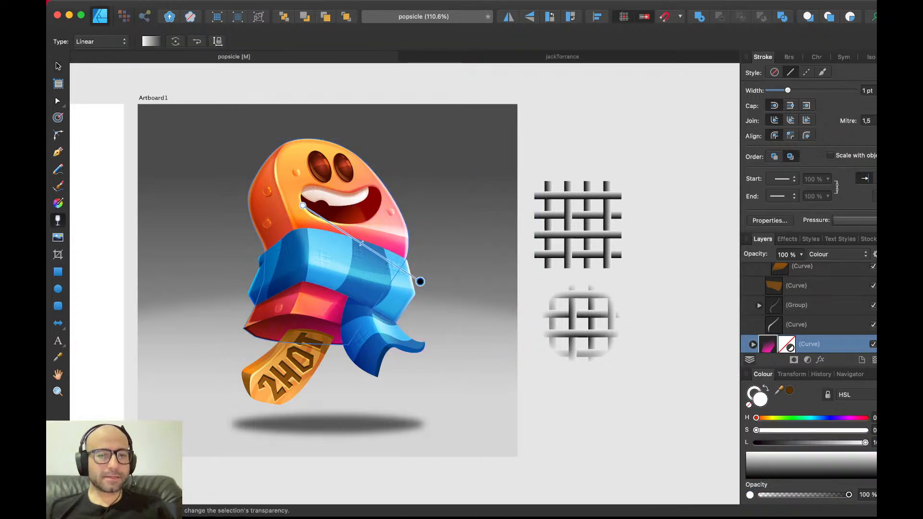
{"action": "mouse_move", "coordinate": [302, 206]}
{"action": "left_mouse_down"}
{"action": "mouse_move", "coordinate": [270, 206]}
{"action": "mouse_move", "coordinate": [301, 208]}
{"action": "left_mouse_up"}
{"action": "key", "text": "v"}
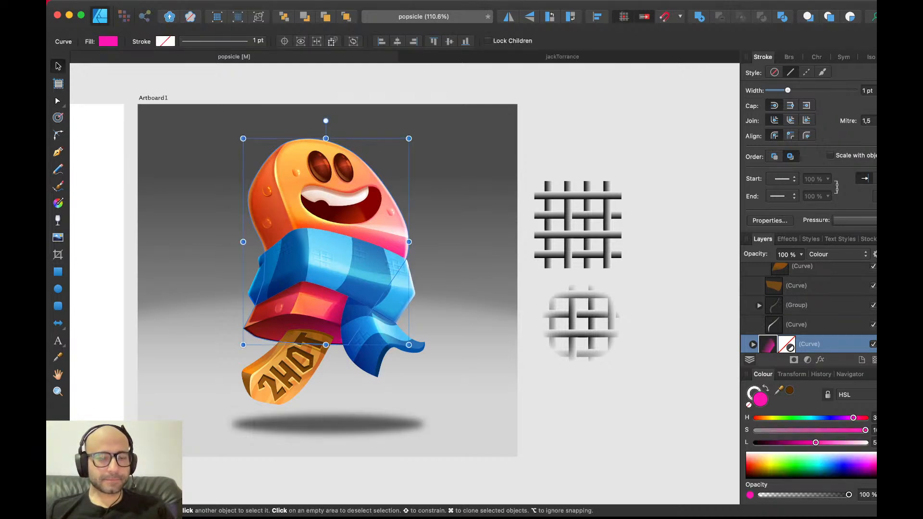
- Redraw the linear transparency so the pink covers the body's left side and base and fades toward the upper right
{"action": "key", "text": "y"}
{"action": "mouse_move", "coordinate": [255, 281]}
{"action": "left_mouse_down"}
{"action": "mouse_move", "coordinate": [291, 262]}
{"action": "mouse_move", "coordinate": [358, 255]}
{"action": "mouse_move", "coordinate": [285, 221]}
{"action": "mouse_move", "coordinate": [302, 194]}
{"action": "mouse_move", "coordinate": [384, 175]}
{"action": "mouse_move", "coordinate": [360, 181]}
{"action": "left_mouse_up"}
{"action": "key", "text": "v"}
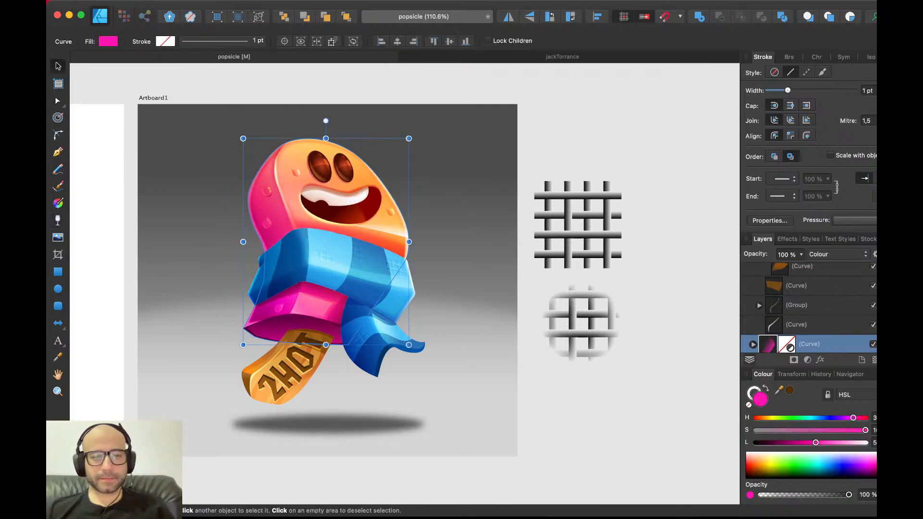
- Try a red hue on the colour overlay of the body and return it to magenta pink
{"action": "left_click_drag", "start_coordinate": [853, 418], "coordinate": [772, 418]}
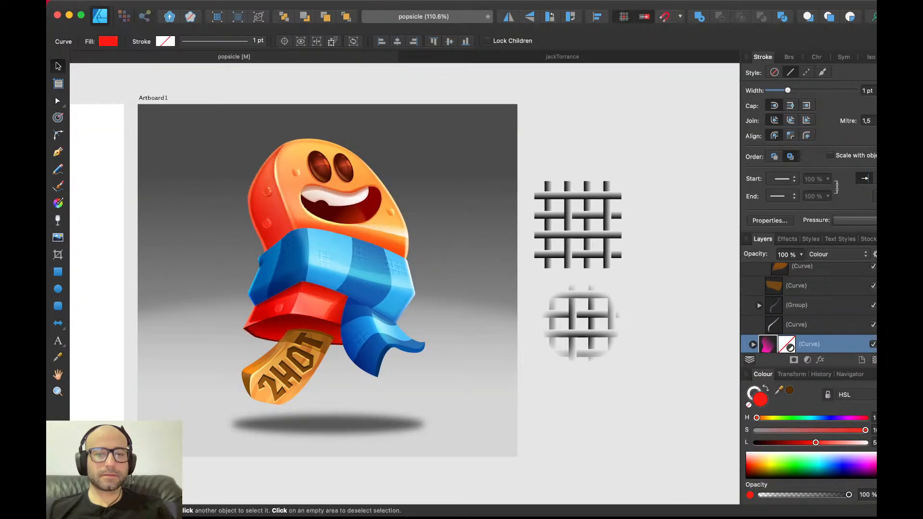
{"action": "left_click_drag", "start_coordinate": [754, 418], "coordinate": [852, 418]}
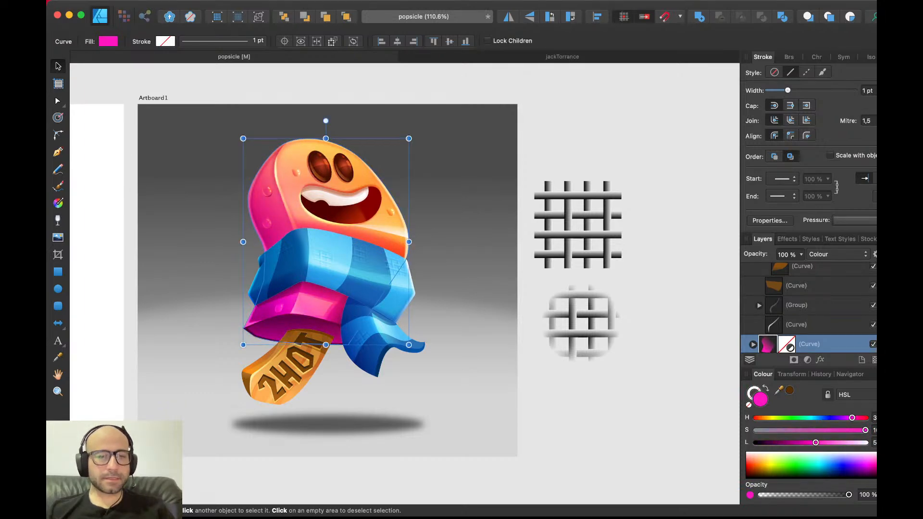
- Lower the pink colour overlay's opacity to 60% and deselect everything
{"action": "key", "text": "5"}
{"action": "key", "text": "6"}
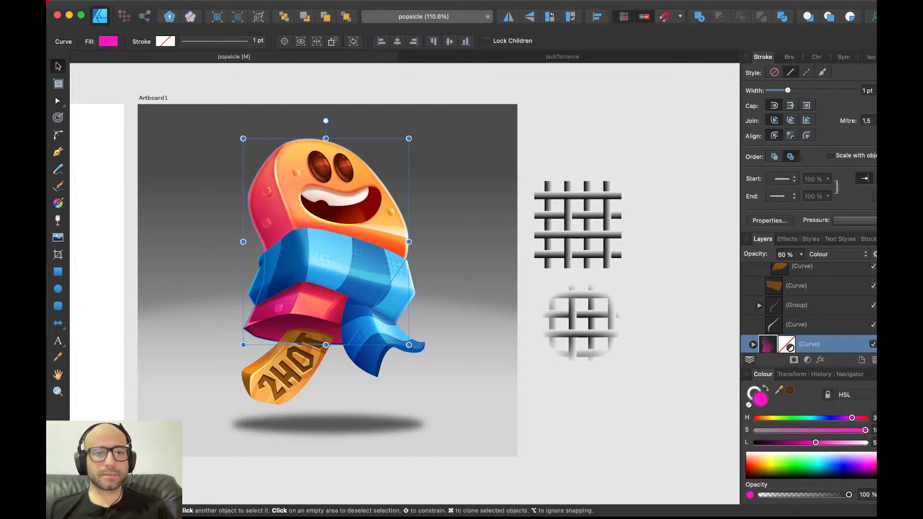
{"action": "key", "text": "Escape"}
{"action": "left_click", "coordinate": [457, 375]}
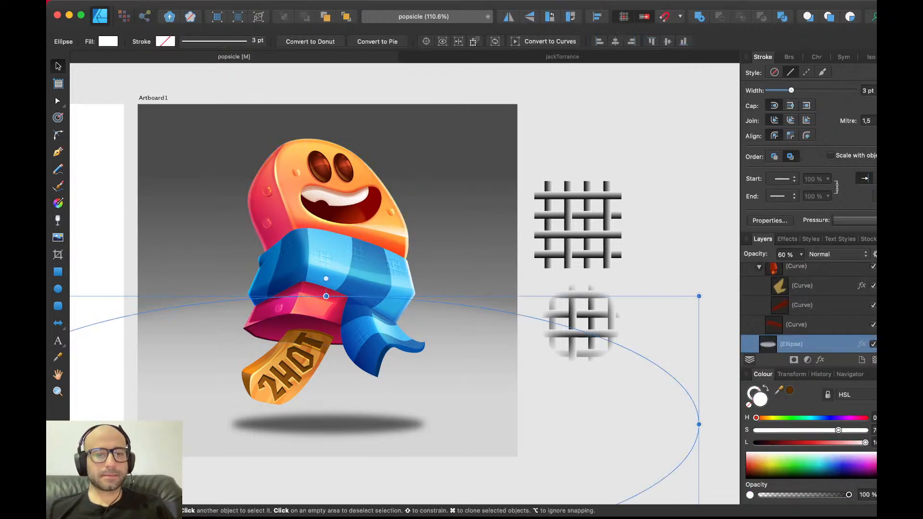
{"action": "key", "text": "Escape"}
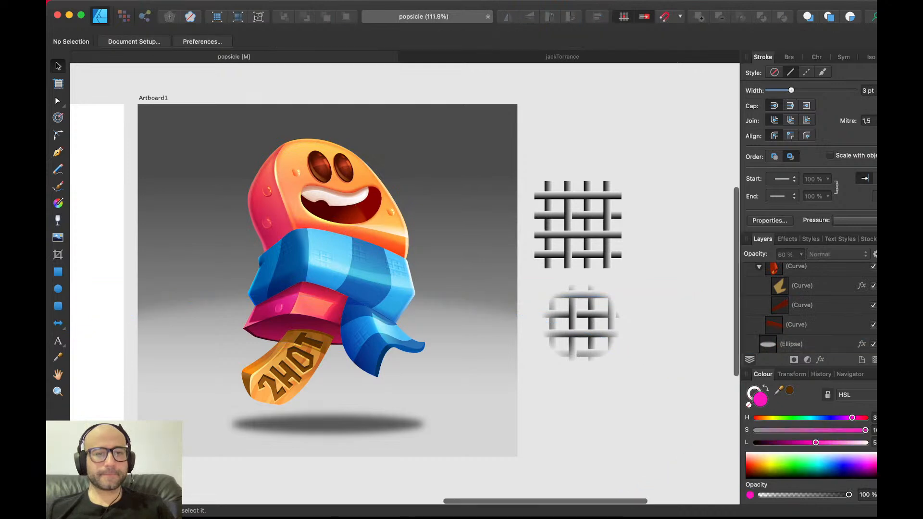
- Darken the grey background of the shaded character's artboard and save the document
{"action": "scroll", "coordinate": [199, 298], "scroll_direction": "up", "scroll_amount": 5}
{"action": "scroll", "coordinate": [199, 298], "scroll_direction": "down", "scroll_amount": 3}
{"action": "scroll", "coordinate": [200, 298], "scroll_direction": "down", "scroll_amount": 2}
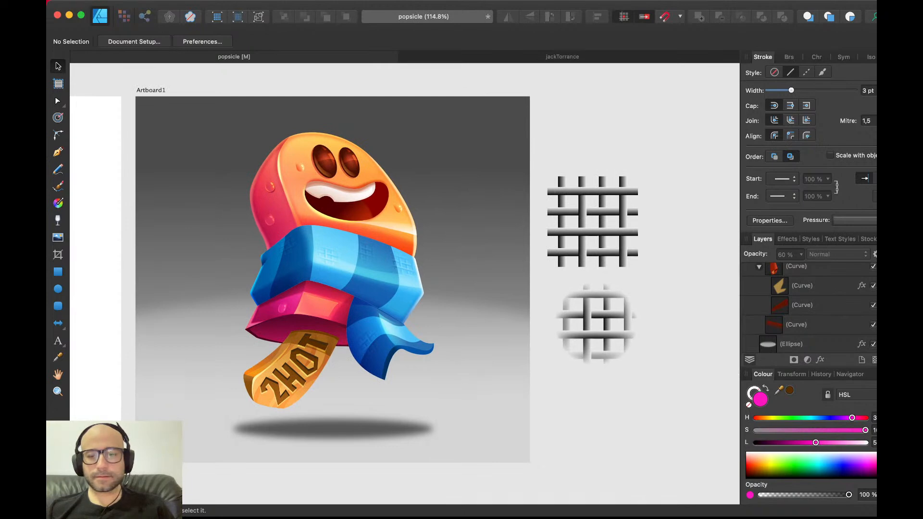
{"action": "left_click", "coordinate": [151, 90]}
{"action": "left_click_drag", "start_coordinate": [788, 443], "coordinate": [779, 443]}
{"action": "key", "text": "super+d"}
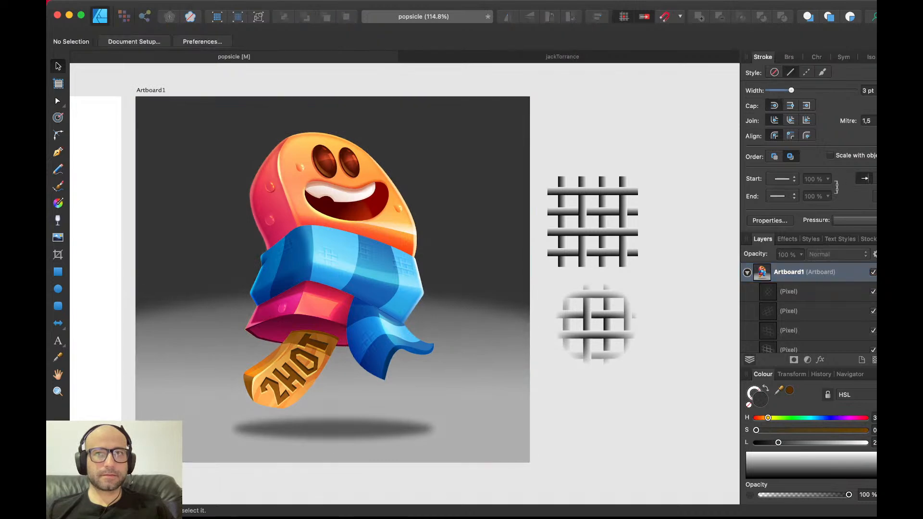
{"action": "left_click", "coordinate": [333, 429]}
{"action": "key", "text": "super+d"}
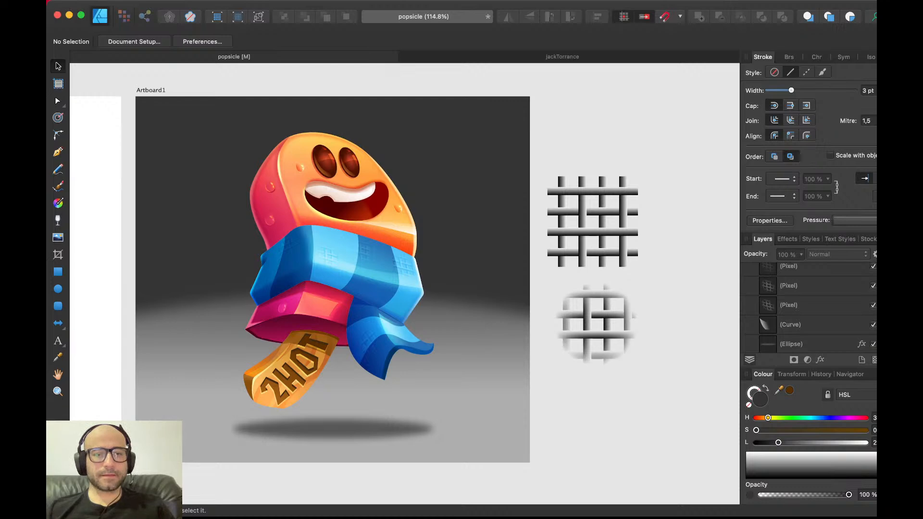
{"action": "key", "text": "super+s"}
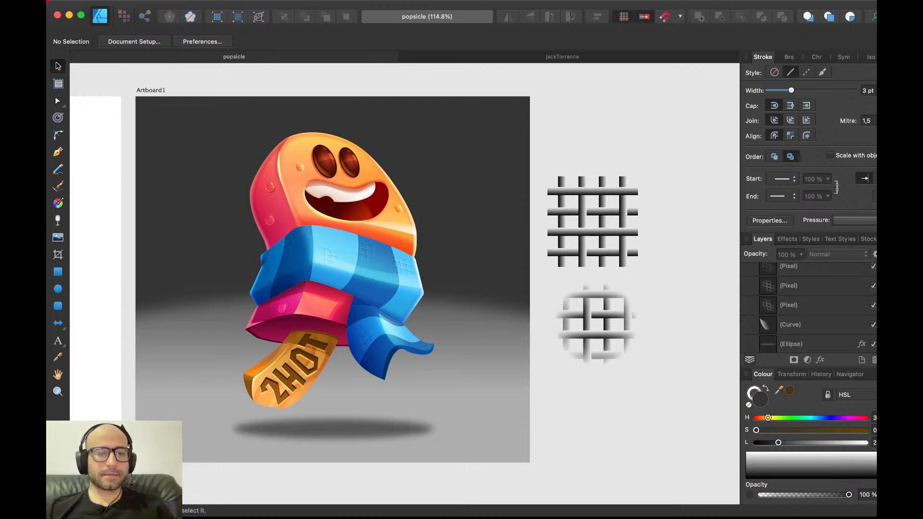
- Group the popsicle character's parts on the shaded artboard and save the document
{"action": "left_click_drag", "start_coordinate": [555, 447], "coordinate": [154, 114]}
{"action": "key", "text": "super+g"}
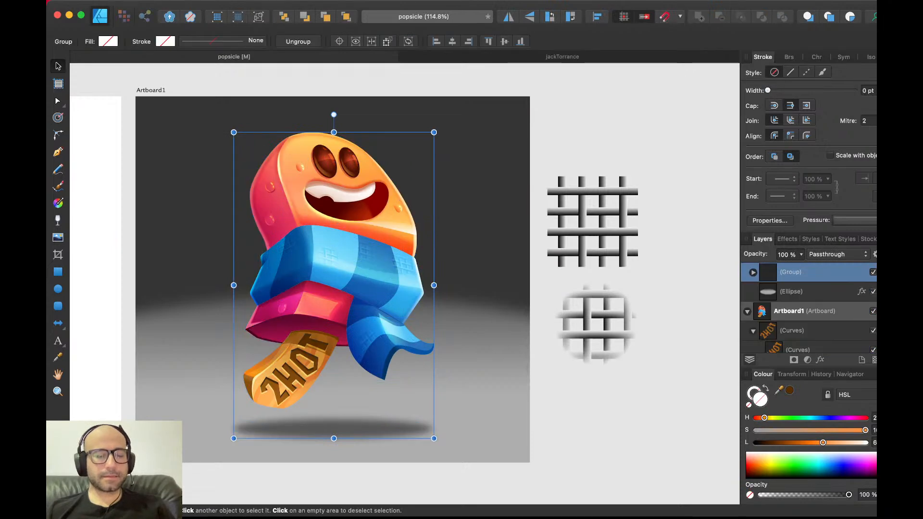
{"action": "key", "text": "super"}
{"action": "key", "text": "super+d"}
{"action": "key", "text": "super+s"}
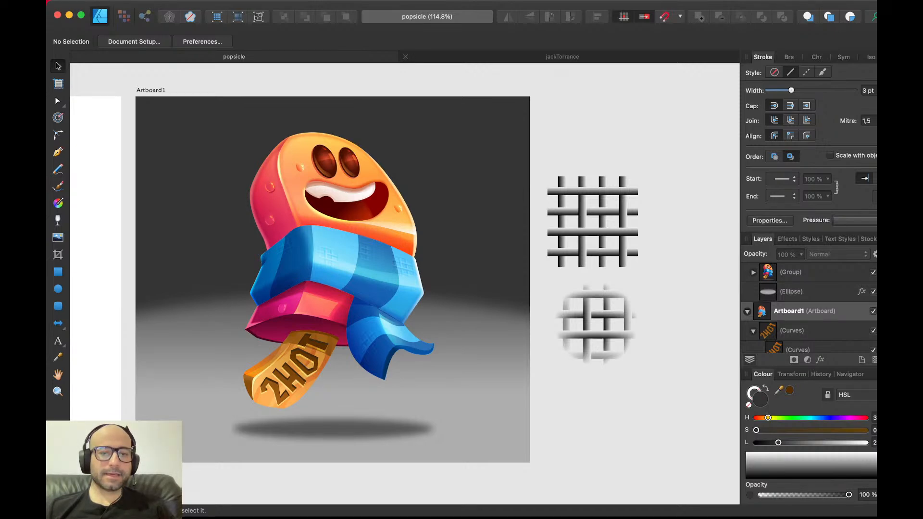
- Look over the jackTorrance illustration for comparison and return to the popsicle document
{"action": "left_click", "coordinate": [562, 56]}
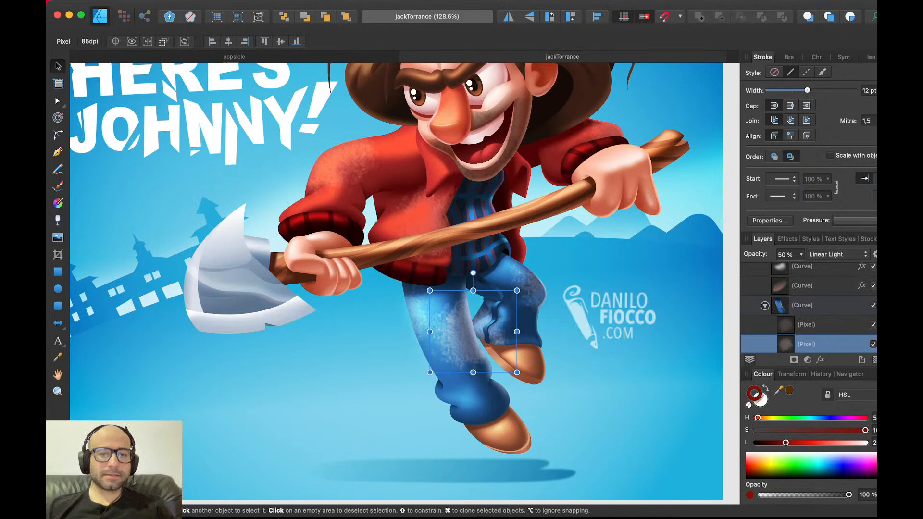
{"action": "scroll", "coordinate": [461, 327], "scroll_direction": "up", "scroll_amount": 4}
{"action": "scroll", "coordinate": [462, 327], "scroll_direction": "right", "scroll_amount": 2}
{"action": "scroll", "coordinate": [365, 284], "scroll_direction": "up", "scroll_amount": 2}
{"action": "scroll", "coordinate": [366, 283], "scroll_direction": "right", "scroll_amount": 1}
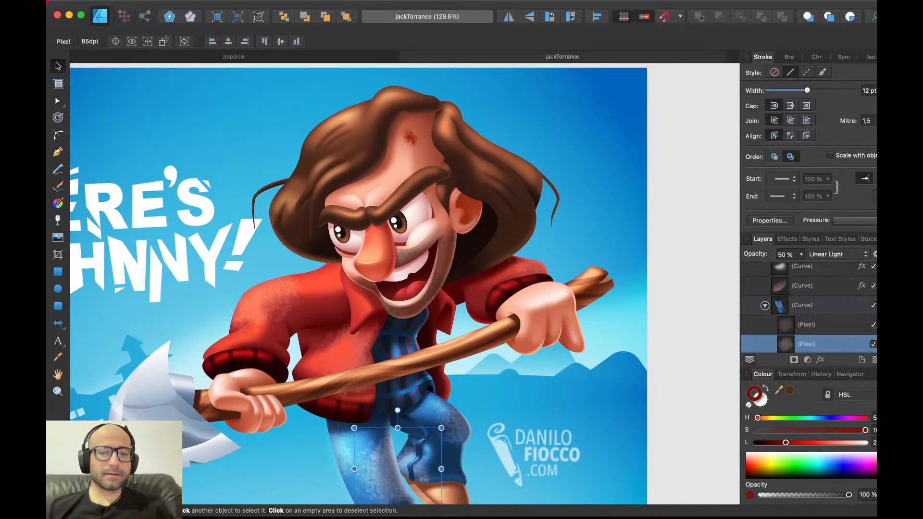
{"action": "scroll", "coordinate": [404, 284], "scroll_direction": "down", "scroll_amount": 4}
{"action": "scroll", "coordinate": [404, 284], "scroll_direction": "left", "scroll_amount": 3}
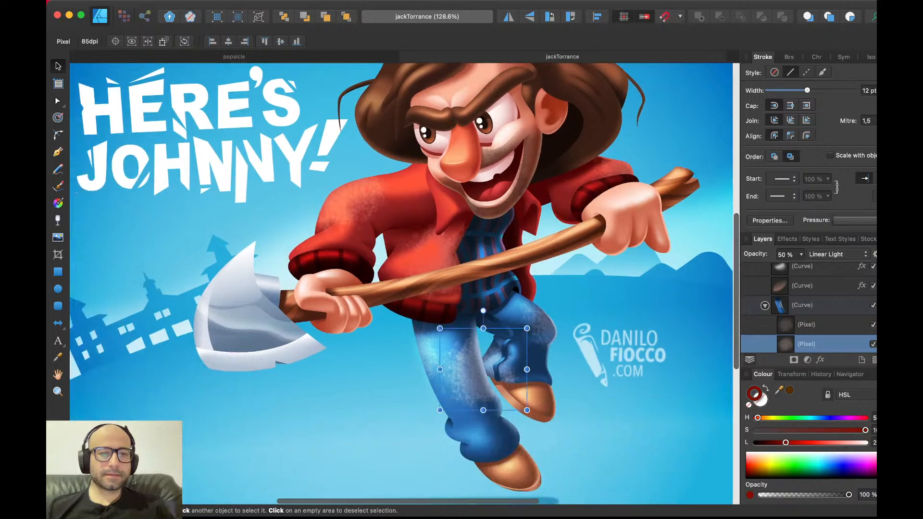
{"action": "scroll", "coordinate": [379, 193], "scroll_direction": "down", "scroll_amount": 5}
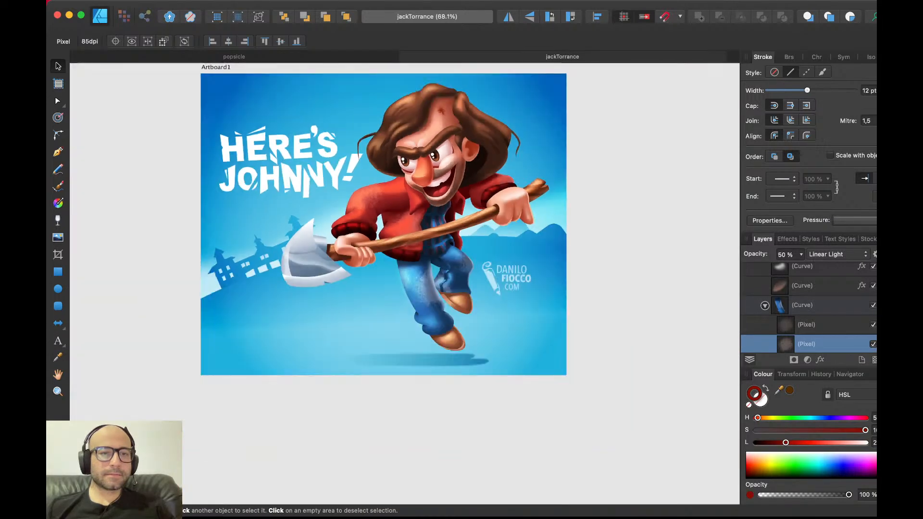
{"action": "left_click", "coordinate": [234, 57]}
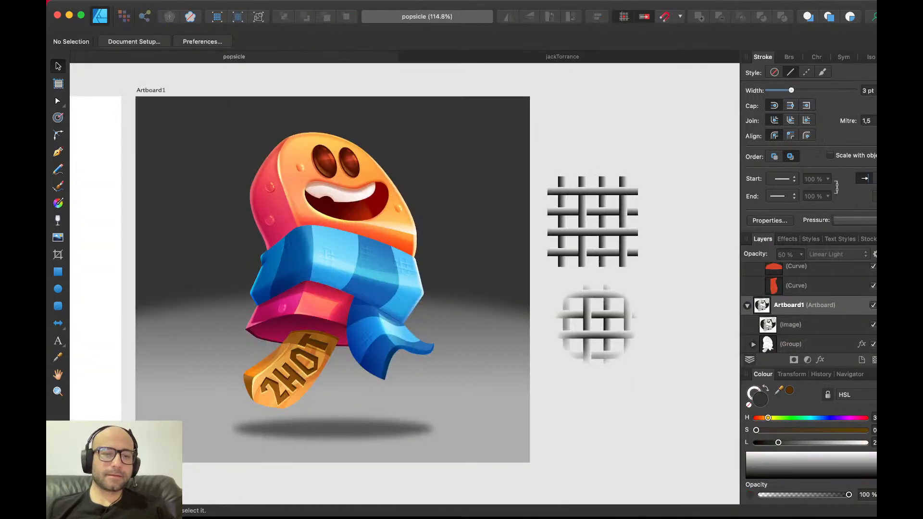
- Try nudging the grouped character up and down on the artboard
{"action": "left_click", "coordinate": [337, 260]}
{"action": "key", "text": "shift+Up"}
{"action": "key", "text": "shift+Down"}
{"action": "key", "text": "shift+Down"}
{"action": "key", "text": "shift+Up"}
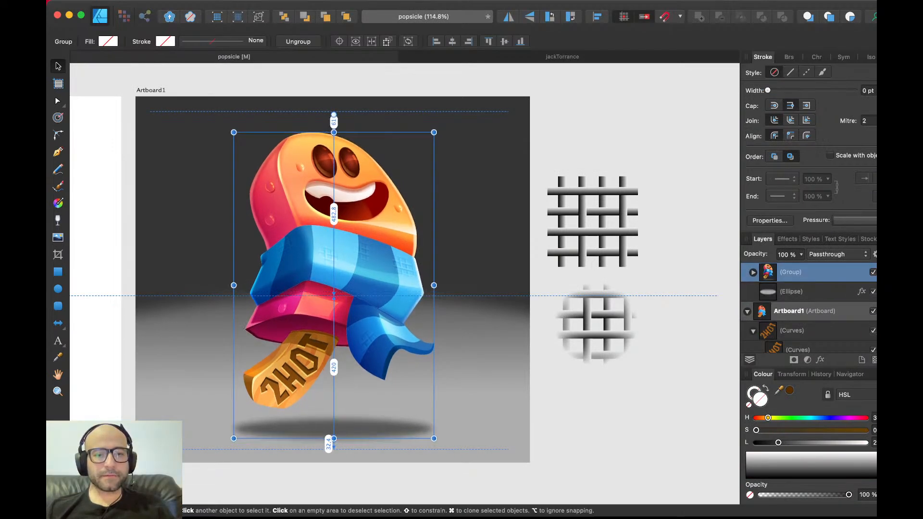
{"action": "key", "text": "Escape"}
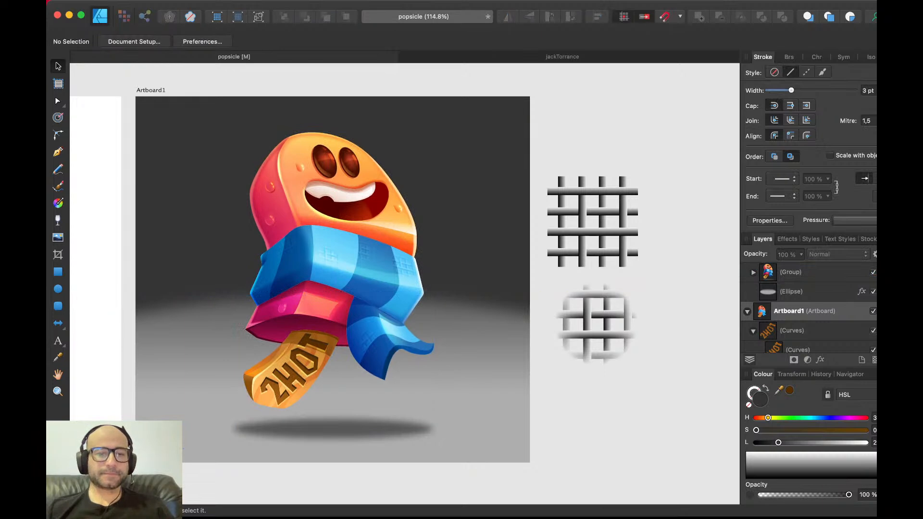
- Duplicate the character group, rasterise the copy and shrink it to a small thumbnail beside the character's head
{"action": "scroll", "coordinate": [333, 293], "scroll_direction": "up", "scroll_amount": 3}
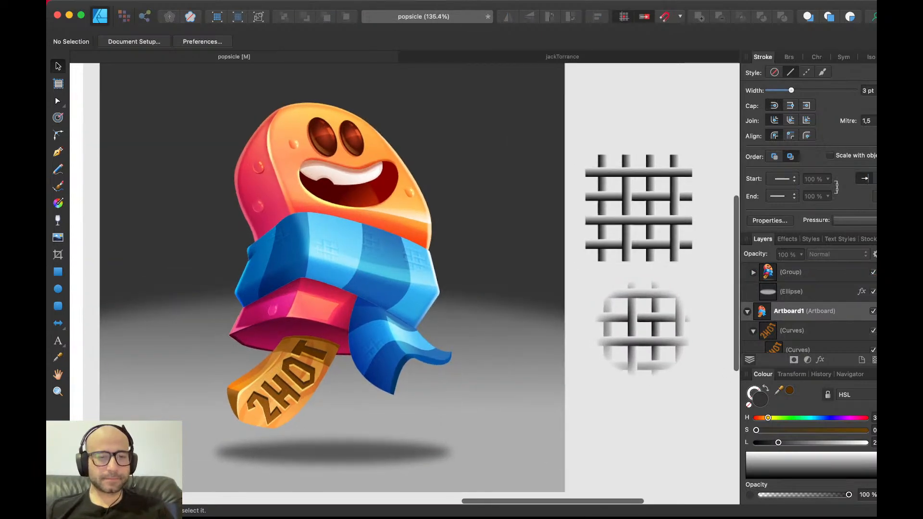
{"action": "left_click", "coordinate": [333, 294]}
{"action": "key", "text": "super+j"}
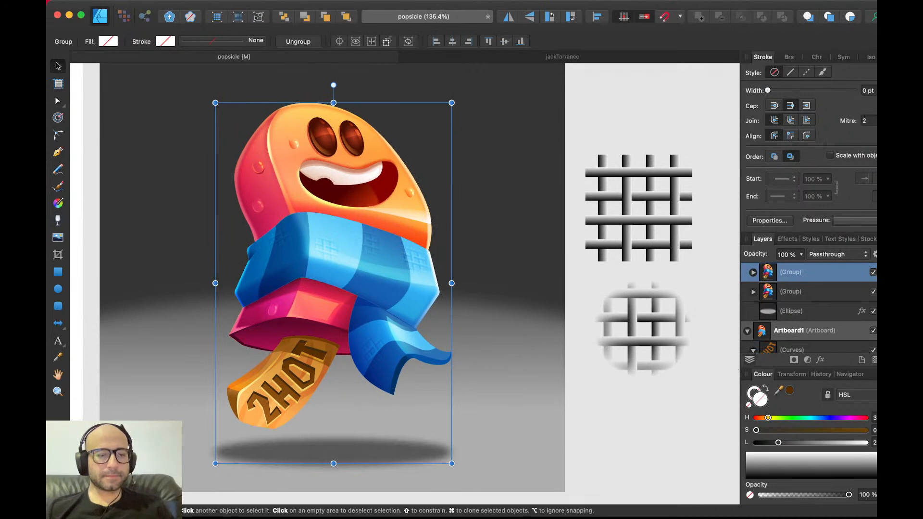
{"action": "key", "text": "super+shift+r"}
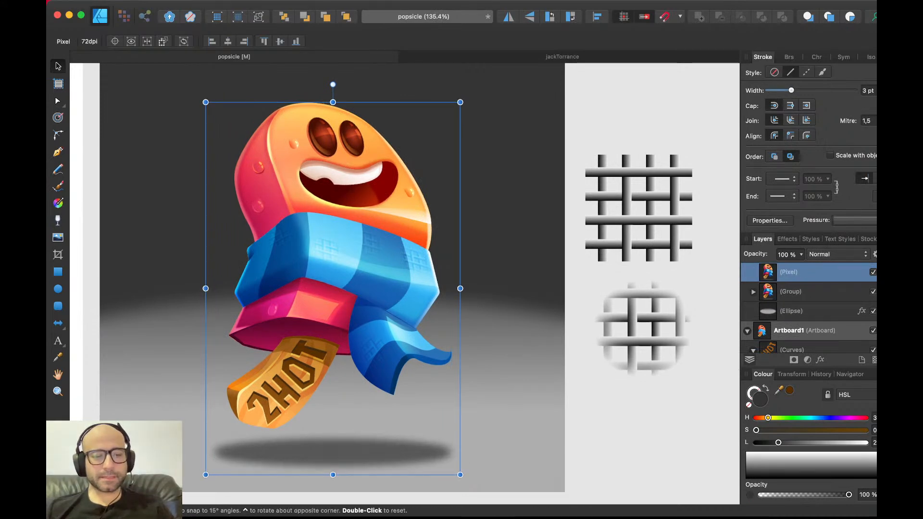
{"action": "left_click_drag", "start_coordinate": [206, 475], "coordinate": [424, 154]}
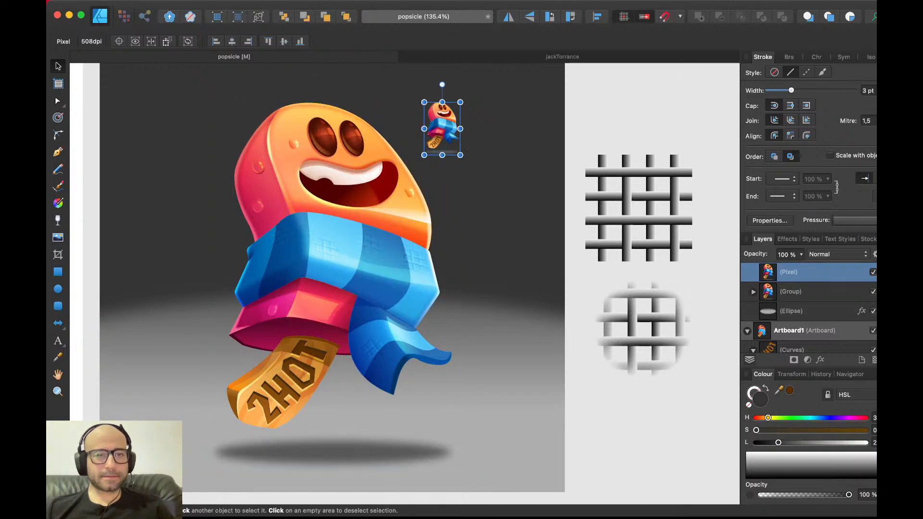
- Reposition and shrink the rasterised thumbnail further, and inspect how the character reads at a tiny pixel size
{"action": "scroll", "coordinate": [428, 116], "scroll_direction": "up", "scroll_amount": 6}
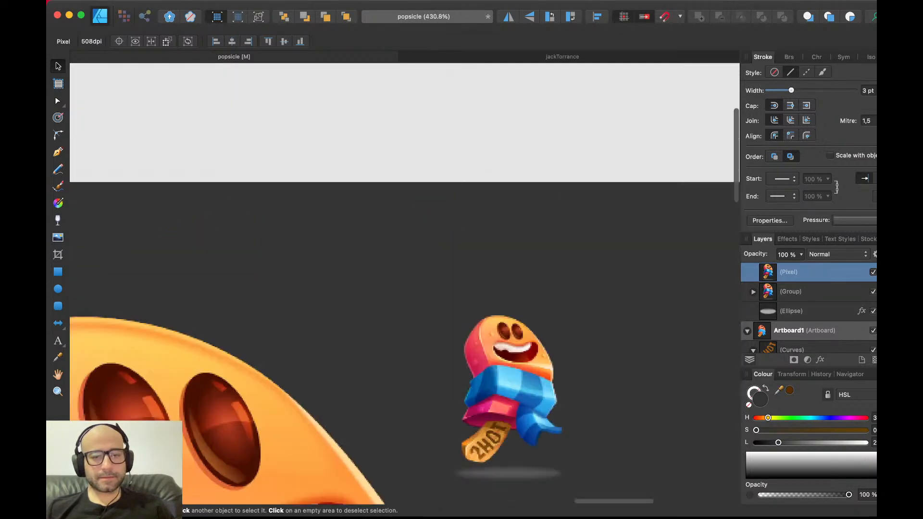
{"action": "left_click_drag", "start_coordinate": [508, 400], "coordinate": [526, 332]}
{"action": "scroll", "coordinate": [522, 283], "scroll_direction": "up", "scroll_amount": 4}
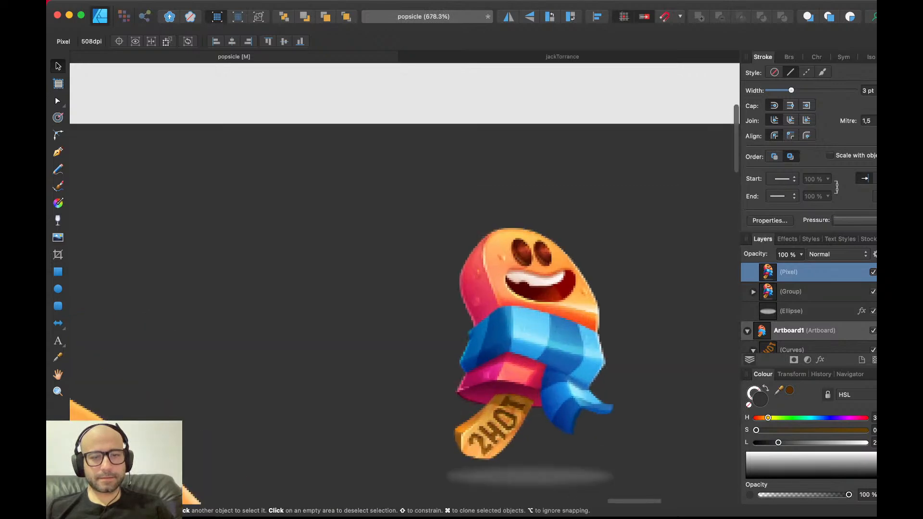
{"action": "left_click_drag", "start_coordinate": [406, 206], "coordinate": [498, 340]}
{"action": "scroll", "coordinate": [524, 340], "scroll_direction": "down", "scroll_amount": 5}
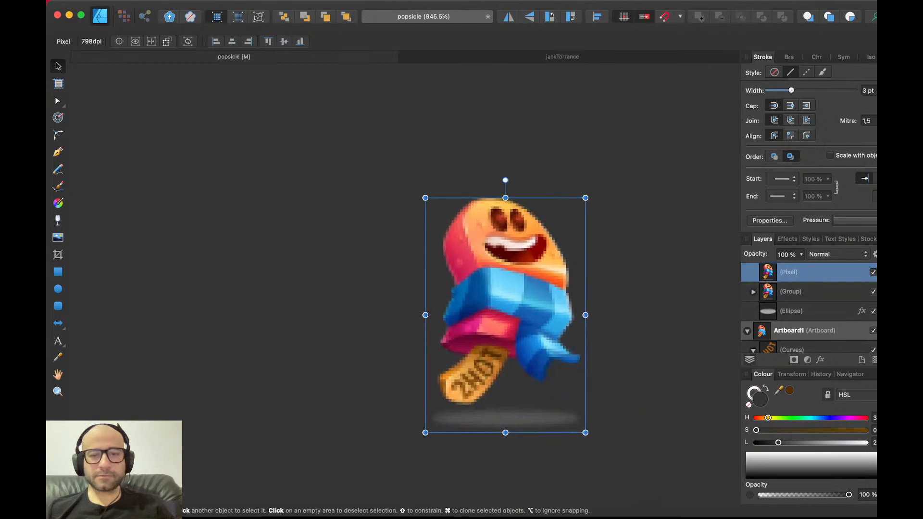
{"action": "scroll", "coordinate": [496, 238], "scroll_direction": "up", "scroll_amount": 5}
{"action": "scroll", "coordinate": [497, 238], "scroll_direction": "down", "scroll_amount": 3}
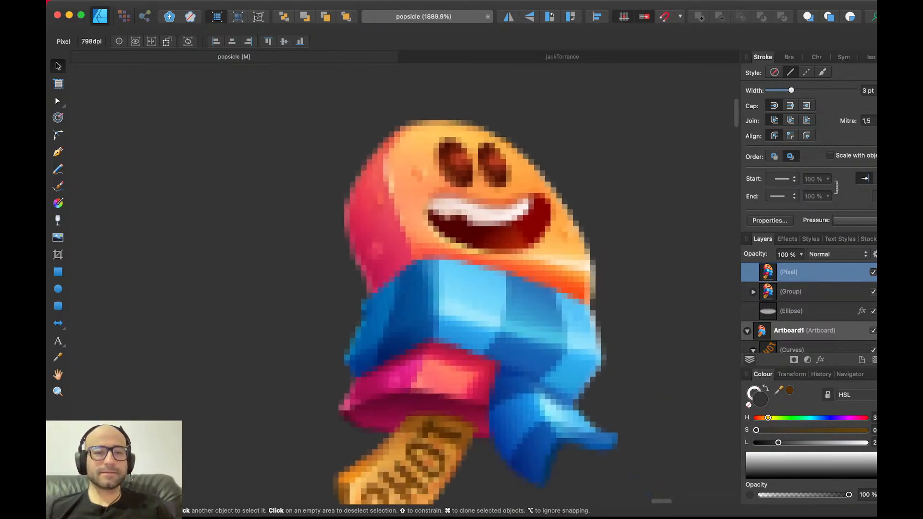
{"action": "key", "text": "Escape"}
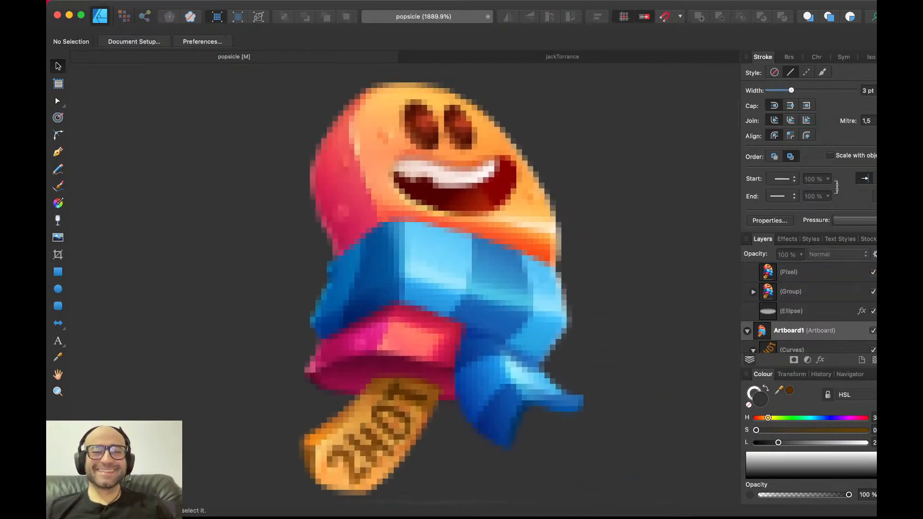
{"action": "scroll", "coordinate": [500, 236], "scroll_direction": "down", "scroll_amount": 3}
{"action": "scroll", "coordinate": [499, 235], "scroll_direction": "up", "scroll_amount": 2}
{"action": "scroll", "coordinate": [500, 235], "scroll_direction": "down", "scroll_amount": 10}
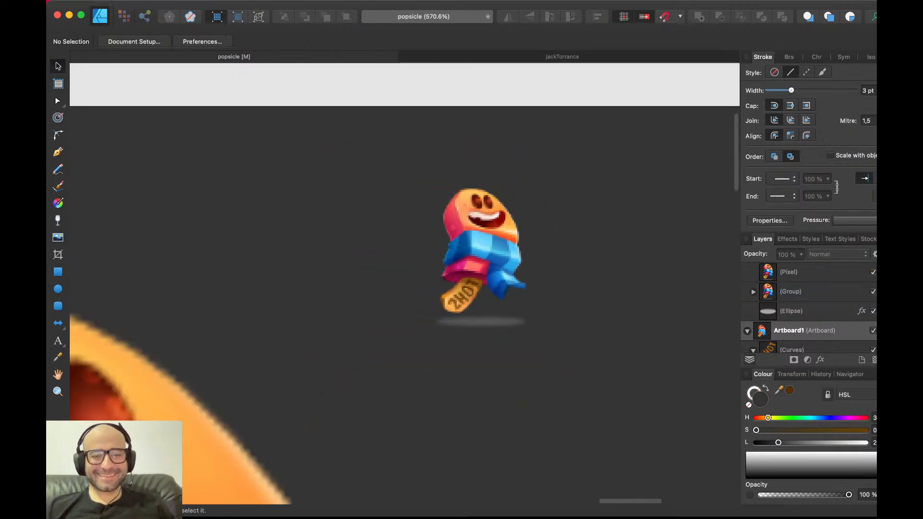
- Delete the small rasterised character copy and save the document
{"action": "left_click", "coordinate": [501, 234]}
{"action": "key", "text": "Delete"}
{"action": "scroll", "coordinate": [501, 233], "scroll_direction": "down", "scroll_amount": 3}
{"action": "scroll", "coordinate": [500, 233], "scroll_direction": "down", "scroll_amount": 1}
{"action": "scroll", "coordinate": [500, 233], "scroll_direction": "down", "scroll_amount": 4}
{"action": "key", "text": "Escape"}
{"action": "key", "text": "super+s"}
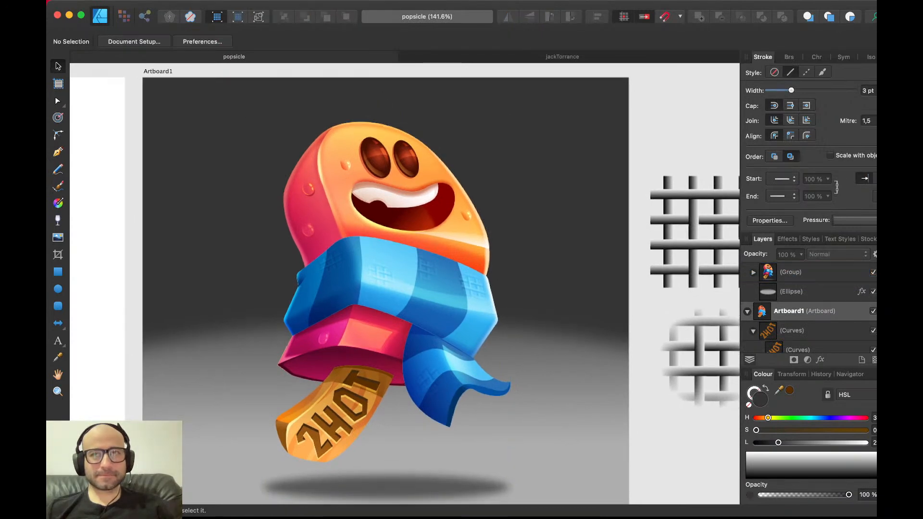
- Examine the finished shaded popsicle character and compare it with the flat-colour version on the neighbouring artboard
{"action": "scroll", "coordinate": [389, 284], "scroll_direction": "down", "scroll_amount": 2}
{"action": "scroll", "coordinate": [388, 284], "scroll_direction": "right", "scroll_amount": 2}
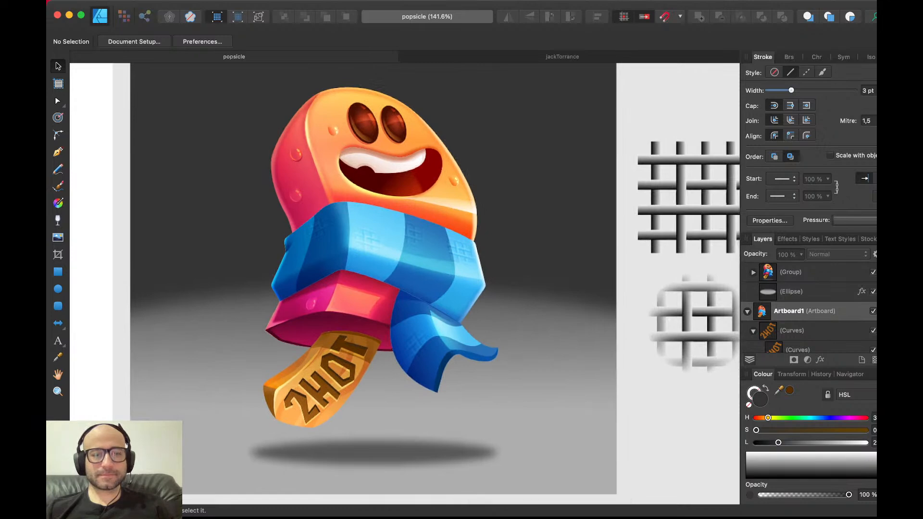
{"action": "scroll", "coordinate": [388, 283], "scroll_direction": "up", "scroll_amount": 1}
{"action": "scroll", "coordinate": [388, 284], "scroll_direction": "left", "scroll_amount": 1}
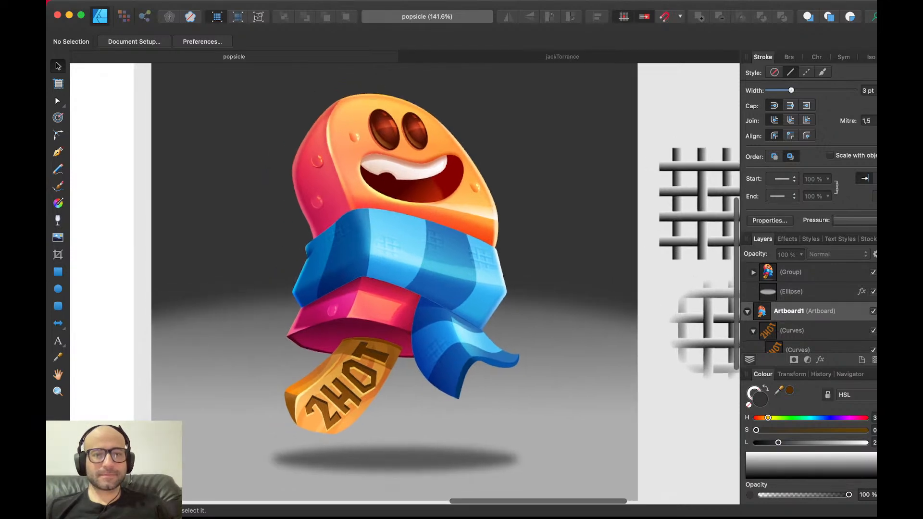
{"action": "scroll", "coordinate": [389, 284], "scroll_direction": "right", "scroll_amount": 1}
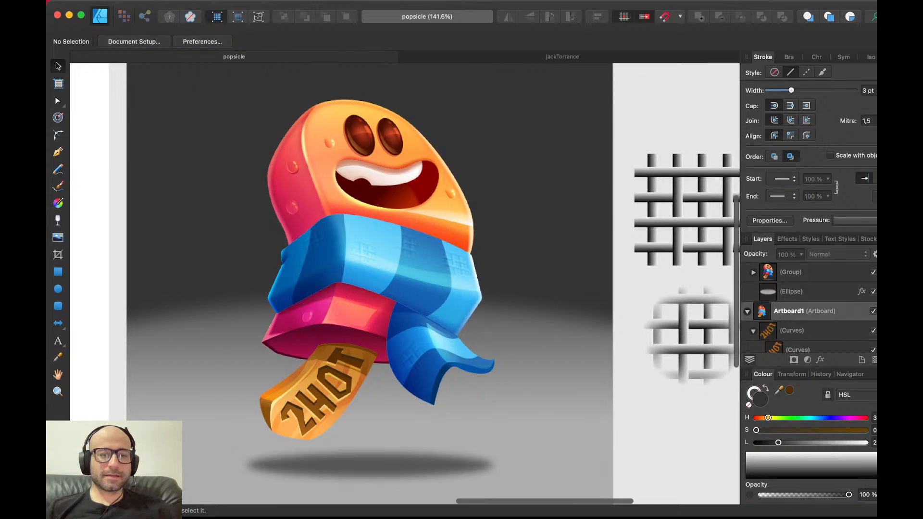
{"action": "scroll", "coordinate": [405, 284], "scroll_direction": "left", "scroll_amount": 3}
{"action": "scroll", "coordinate": [405, 284], "scroll_direction": "down", "scroll_amount": 2}
{"action": "scroll", "coordinate": [405, 284], "scroll_direction": "down", "scroll_amount": 1}
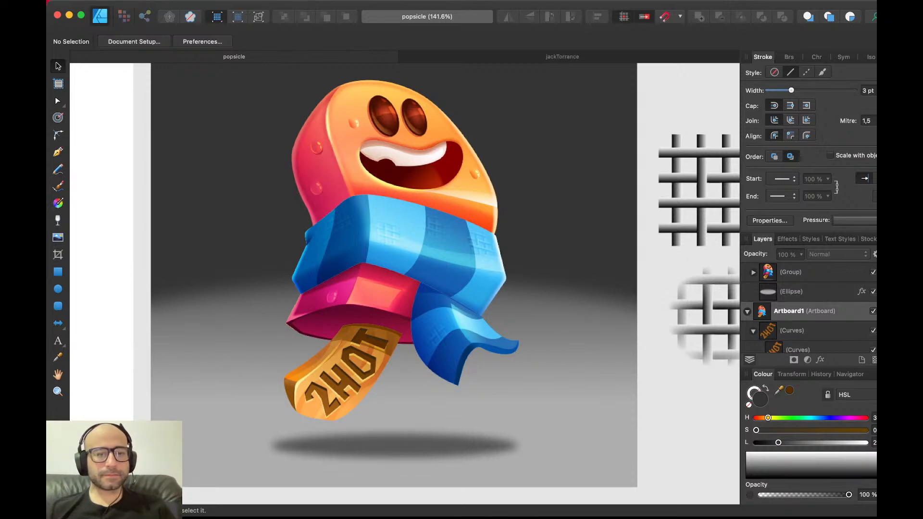
{"action": "scroll", "coordinate": [405, 284], "scroll_direction": "right", "scroll_amount": 1}
{"action": "scroll", "coordinate": [405, 284], "scroll_direction": "left", "scroll_amount": 8}
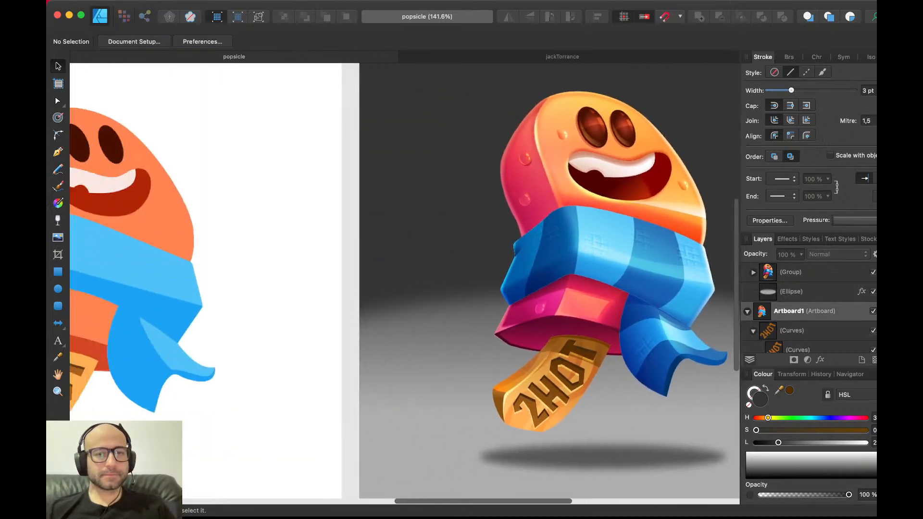
{"action": "scroll", "coordinate": [405, 284], "scroll_direction": "right", "scroll_amount": 2}
{"action": "scroll", "coordinate": [405, 284], "scroll_direction": "right", "scroll_amount": 5}
{"action": "scroll", "coordinate": [404, 284], "scroll_direction": "up", "scroll_amount": 1}
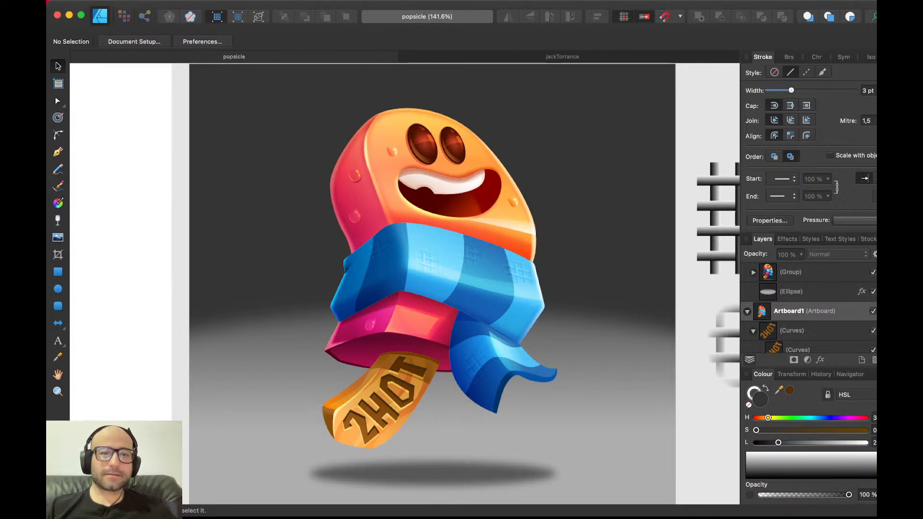
{"action": "scroll", "coordinate": [398, 253], "scroll_direction": "down", "scroll_amount": 5}
{"action": "scroll", "coordinate": [405, 284], "scroll_direction": "down", "scroll_amount": 1}
{"action": "scroll", "coordinate": [405, 284], "scroll_direction": "left", "scroll_amount": 4}
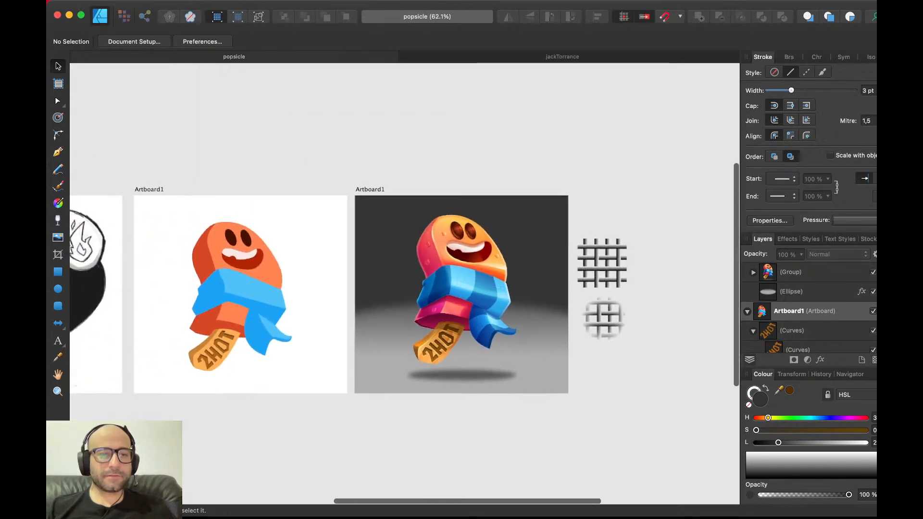
- Select the flat-colour and shaded popsicle artboards together
{"action": "left_click", "coordinate": [205, 233]}
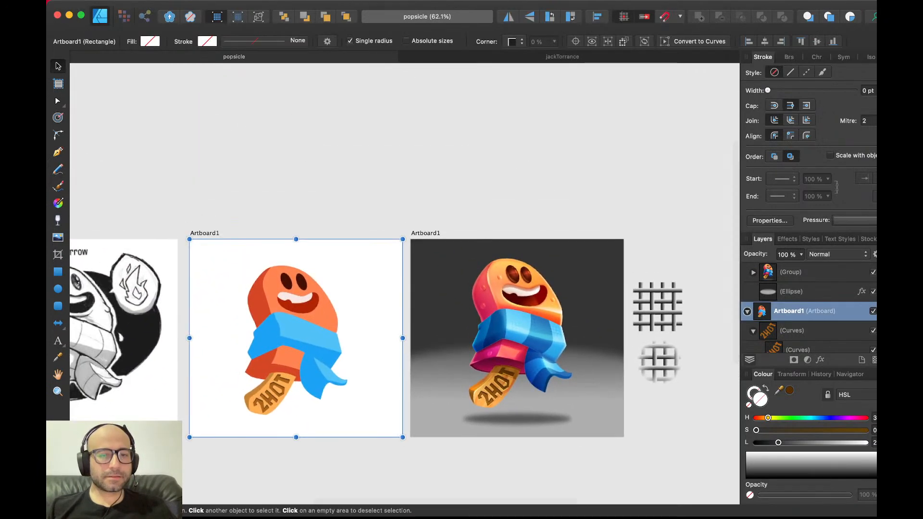
{"action": "left_click", "coordinate": [426, 233], "text": "shift"}
{"action": "scroll", "coordinate": [405, 289], "scroll_direction": "down", "scroll_amount": 3}
{"action": "scroll", "coordinate": [405, 288], "scroll_direction": "right", "scroll_amount": 3}
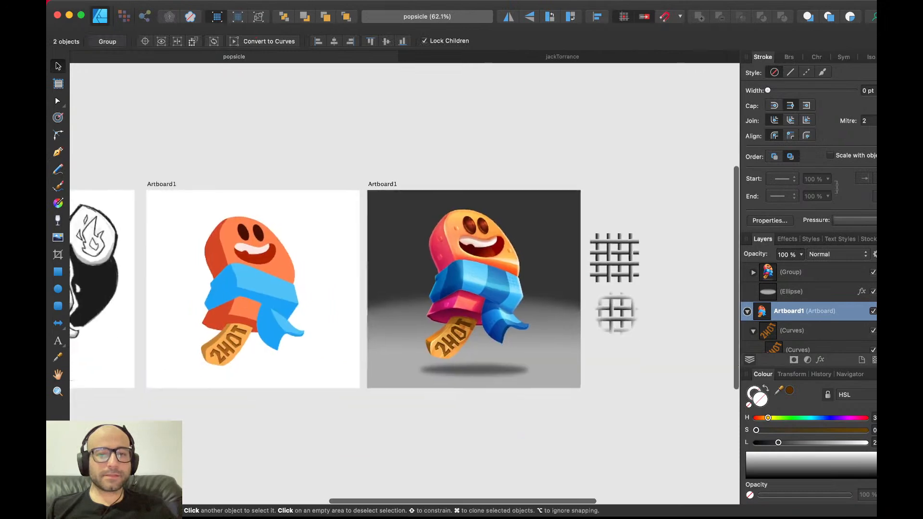
- Move the two weave pattern pieces farther to the right, away from the shaded artboard, and deselect them
{"action": "left_click", "coordinate": [613, 257]}
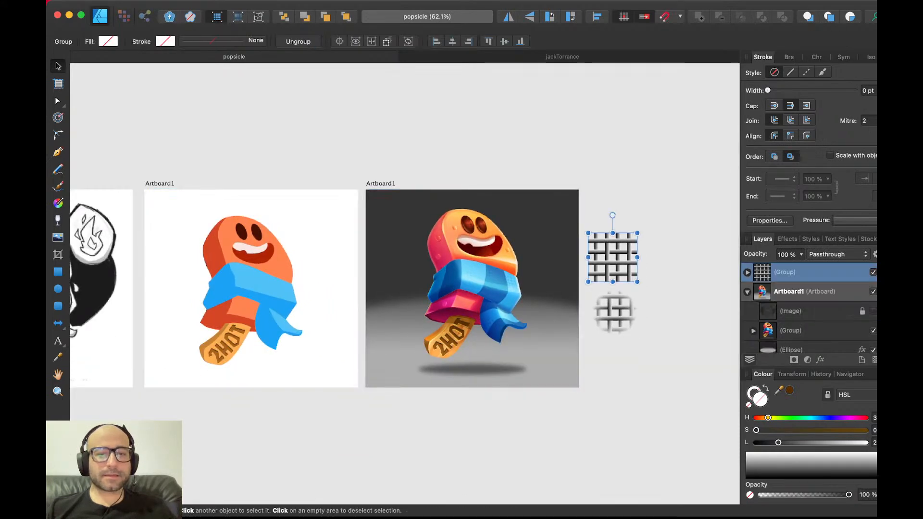
{"action": "left_click", "coordinate": [614, 312], "text": "shift"}
{"action": "left_click_drag", "start_coordinate": [615, 311], "coordinate": [708, 311]}
{"action": "key", "text": "super+d"}
{"action": "scroll", "coordinate": [404, 289], "scroll_direction": "left", "scroll_amount": 3}
{"action": "scroll", "coordinate": [405, 289], "scroll_direction": "up", "scroll_amount": 1}
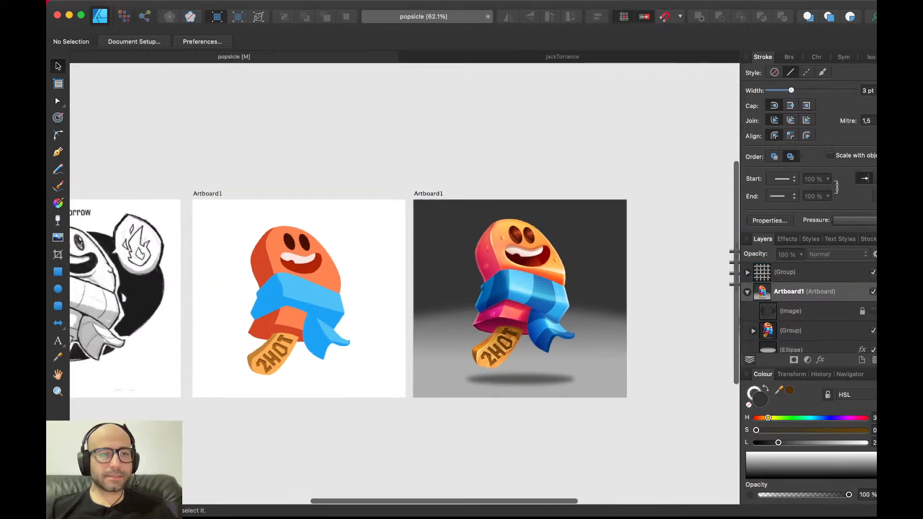
- Draw a new artboard enclosing both the flat-colour and the shaded popsicle artboards
{"action": "key", "text": "a"}
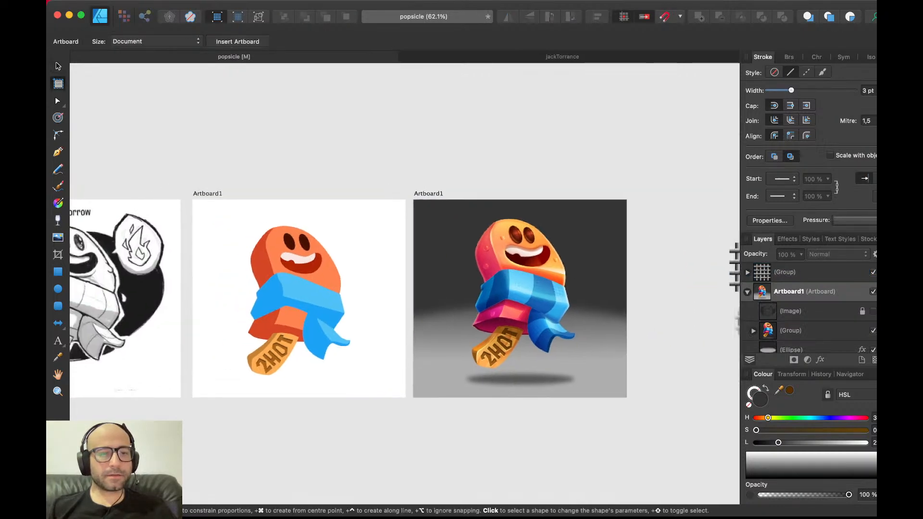
{"action": "left_click_drag", "start_coordinate": [183, 176], "coordinate": [645, 419]}
{"action": "key", "text": "v"}
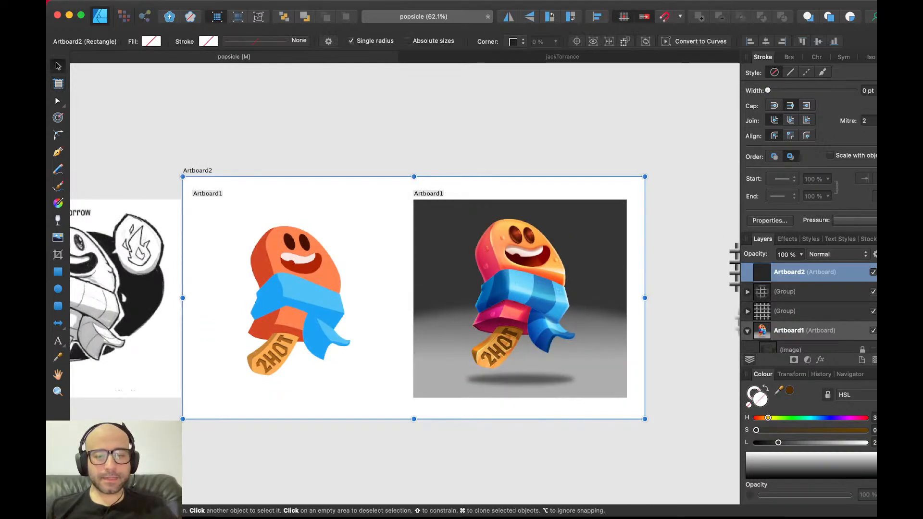
- Dissolve the separate shaded and flat-colour artboards while keeping their artwork, and deselect everything
{"action": "left_click", "coordinate": [429, 194]}
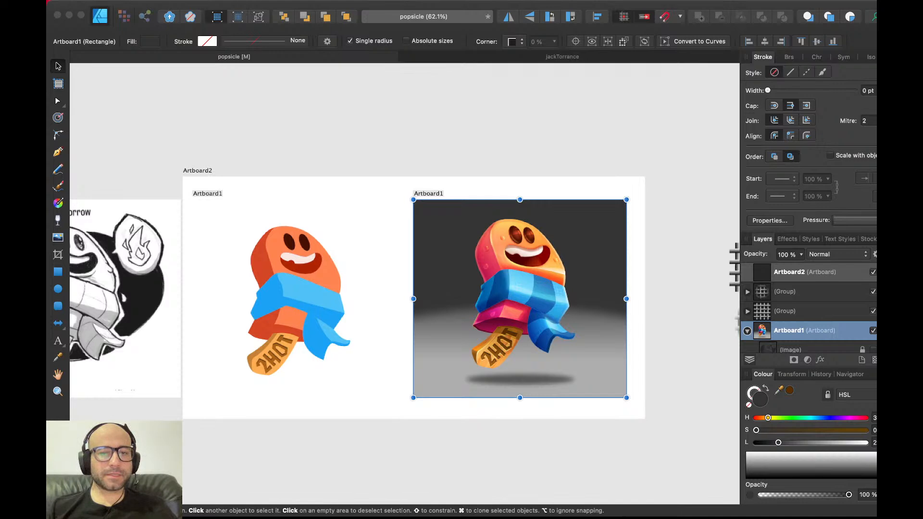
{"action": "key", "text": "super+shift+g"}
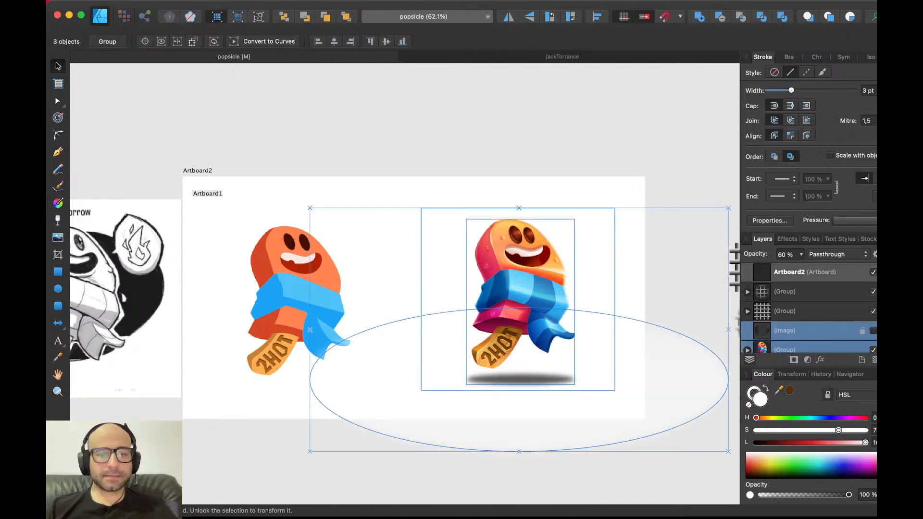
{"action": "left_click", "coordinate": [208, 193]}
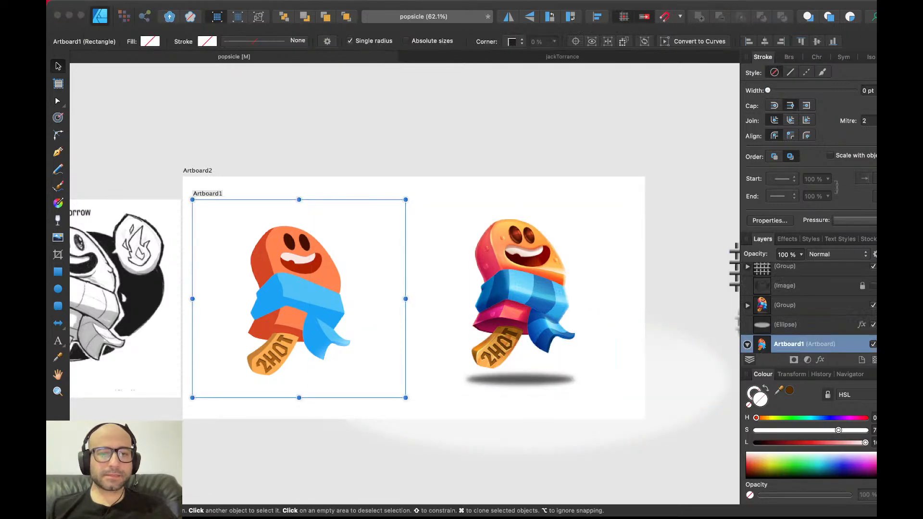
{"action": "key", "text": "super+shift+g"}
{"action": "key", "text": "super+d"}
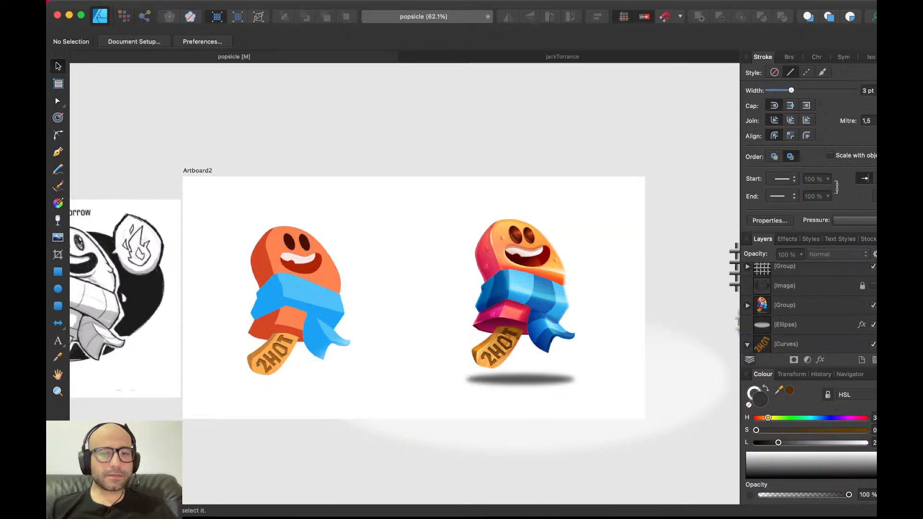
- Try shifting the large new artboard to the right to test whether the two characters follow it
{"action": "left_click", "coordinate": [198, 171]}
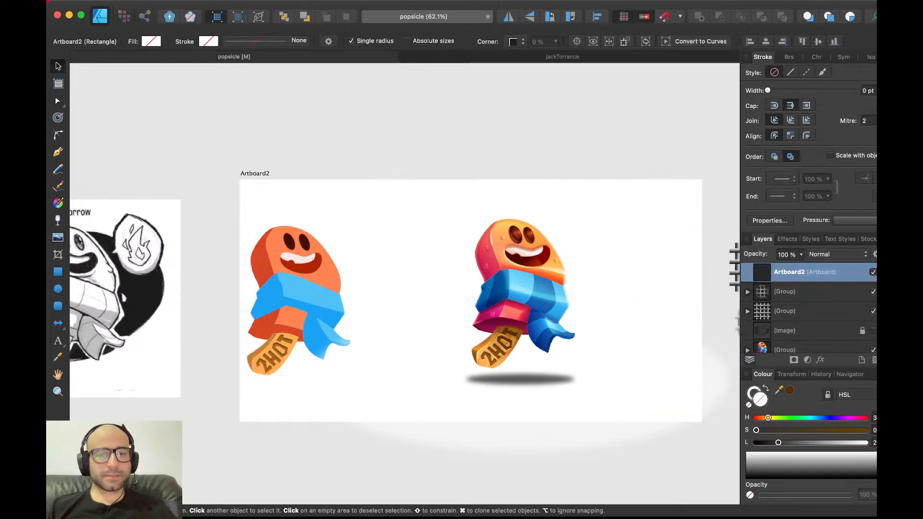
{"action": "scroll", "coordinate": [486, 387], "scroll_direction": "down", "scroll_amount": 5}
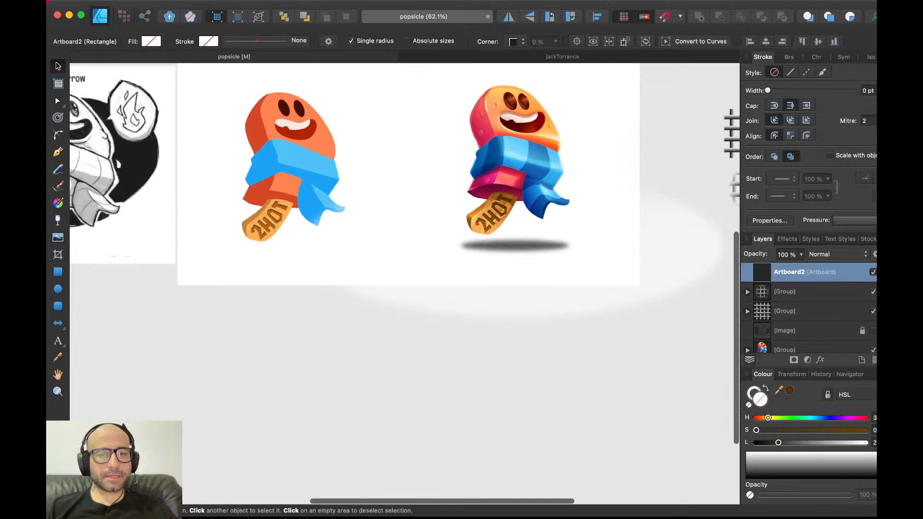
{"action": "scroll", "coordinate": [486, 387], "scroll_direction": "down", "scroll_amount": 5}
{"action": "left_click", "coordinate": [486, 387]}
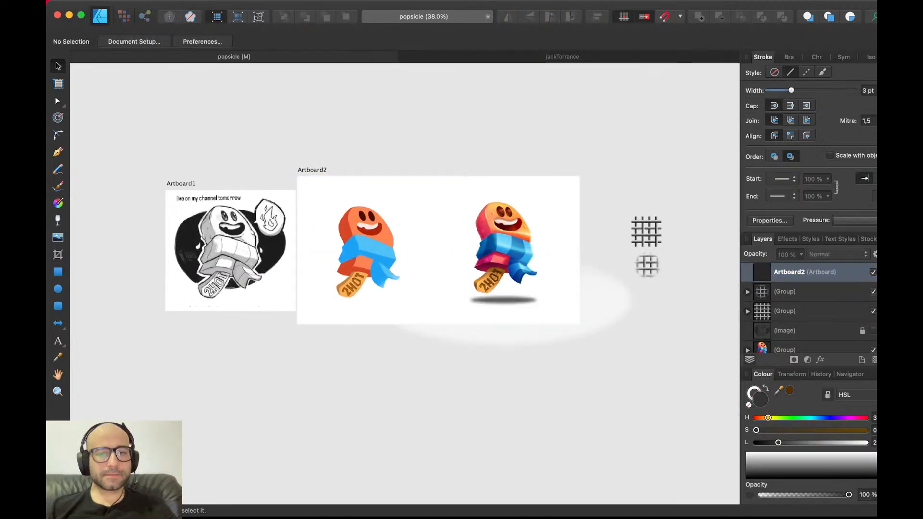
- Move the two weave pattern pieces together farther to the right, away from the large artboard, and deselect them
{"action": "left_click", "coordinate": [648, 266]}
{"action": "left_click", "coordinate": [647, 232], "text": "shift"}
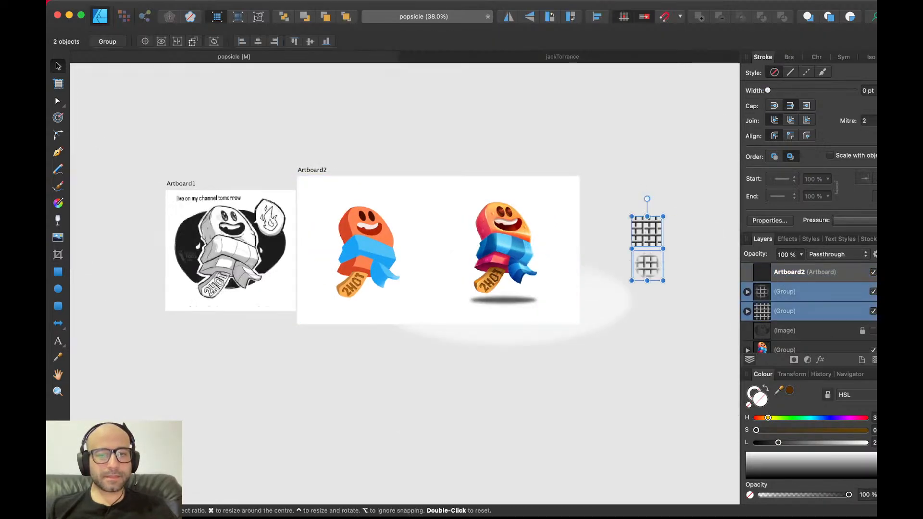
{"action": "left_click_drag", "start_coordinate": [647, 236], "coordinate": [686, 223]}
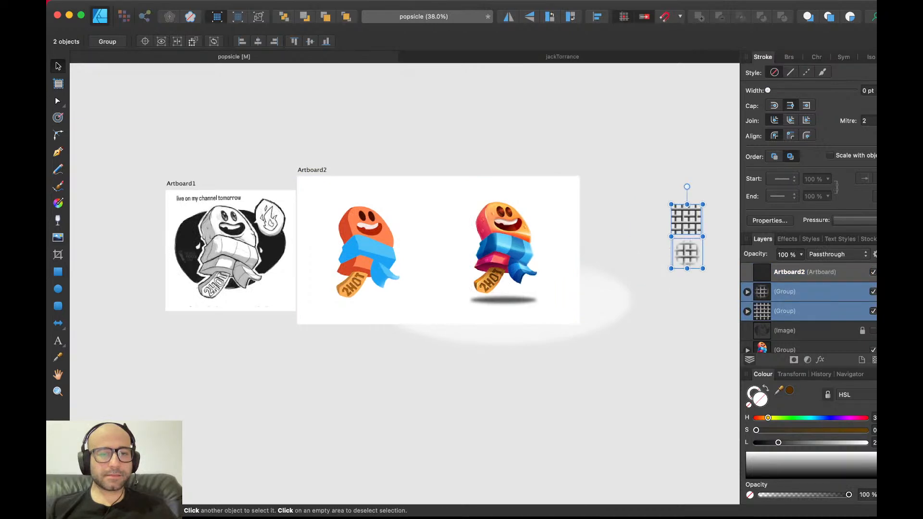
{"action": "left_click", "coordinate": [673, 318]}
- Select both popsicle characters with the pale ground ellipse and remove them from the large artboard
{"action": "left_click_drag", "start_coordinate": [659, 399], "coordinate": [294, 165]}
{"action": "left_click", "coordinate": [295, 165]}
{"action": "left_click_drag", "start_coordinate": [635, 389], "coordinate": [308, 148]}
{"action": "key", "text": "Delete"}
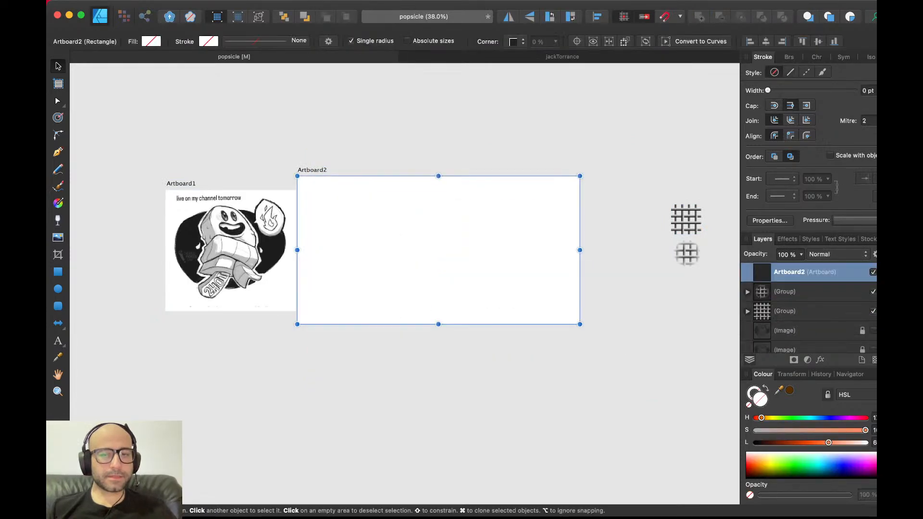
- Undo the character removal, the pattern move and the large artboard, back to the separate flat-colour and shaded artboards
{"action": "key", "text": "super+z"}
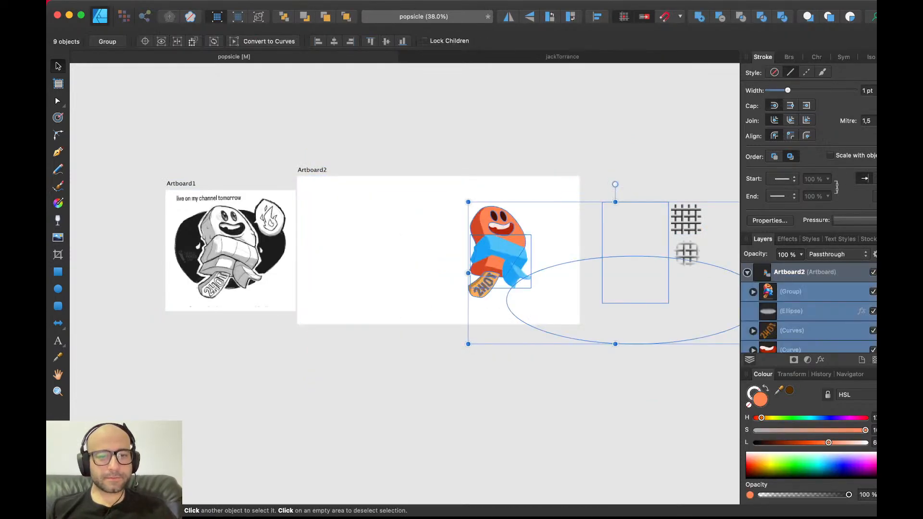
{"action": "key", "text": "super+z"}
{"action": "key", "text": "super+z"}
{"action": "key", "text": "super+z"}
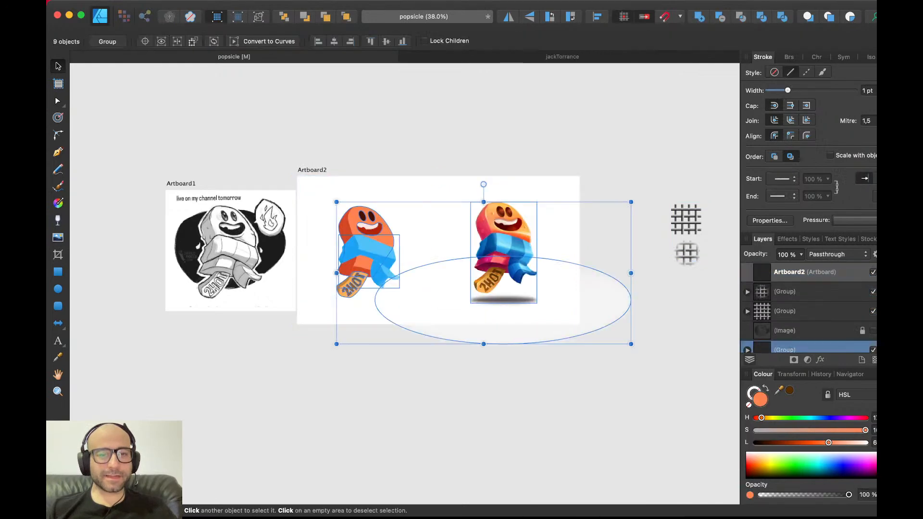
{"action": "key", "text": "super+z"}
{"action": "key", "text": "super+z"}
{"action": "key", "text": "super+z"}
{"action": "key", "text": "super+z"}
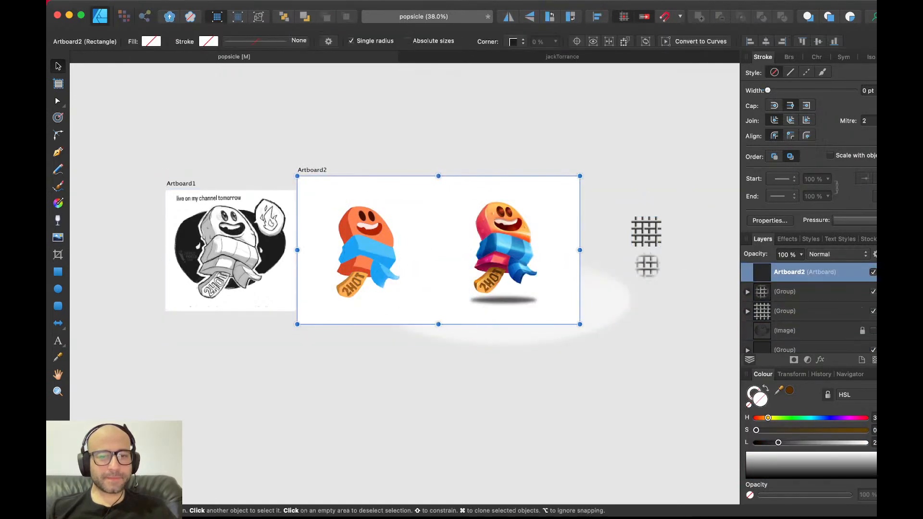
{"action": "key", "text": "super+z"}
{"action": "key", "text": "super+z"}
{"action": "key", "text": "super+z"}
{"action": "key", "text": "super+z"}
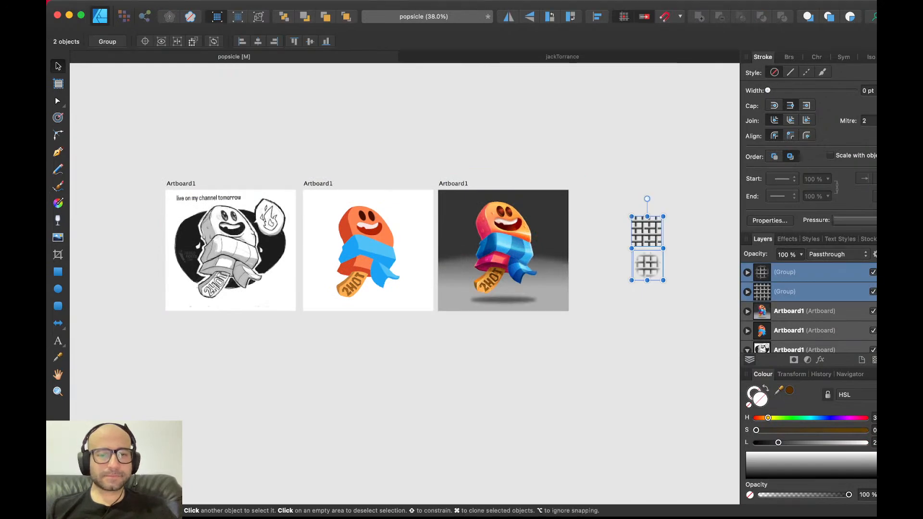
{"action": "key", "text": "super+z"}
- Move the flat-colour and shaded artboards together slightly to the right, away from the sketch artboard, and deselect them
{"action": "left_click", "coordinate": [318, 183]}
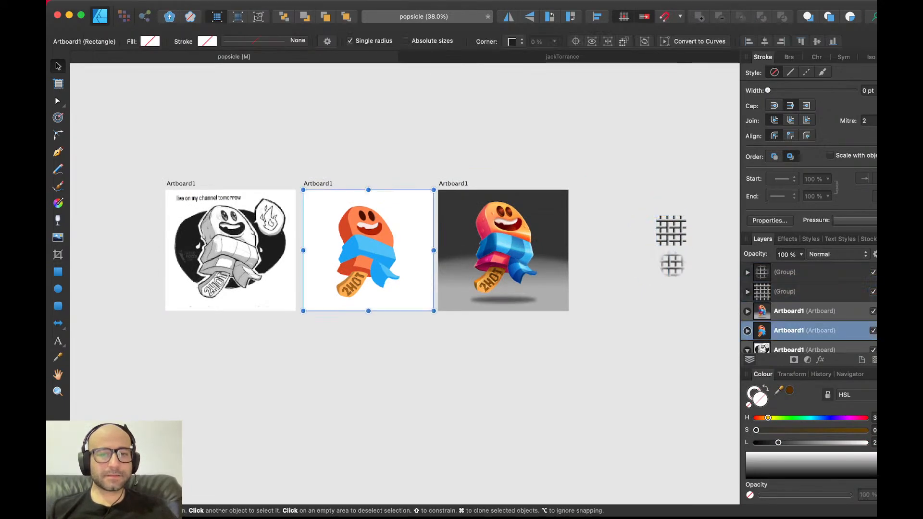
{"action": "left_click", "coordinate": [453, 183], "text": "shift"}
{"action": "left_click_drag", "start_coordinate": [453, 183], "coordinate": [472, 184]}
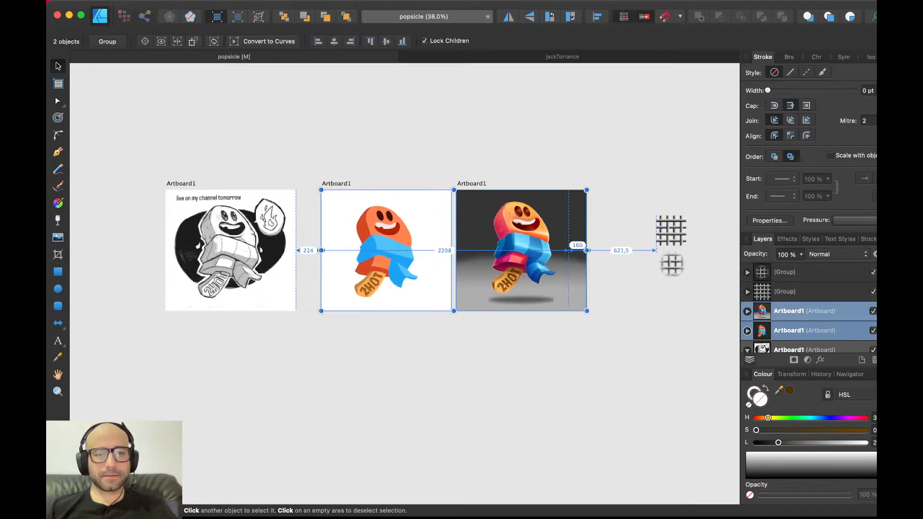
{"action": "key", "text": "super+d"}
- Remove the flat-colour and shaded artboards one after the other while keeping their artwork on the canvas
{"action": "left_click", "coordinate": [343, 183]}
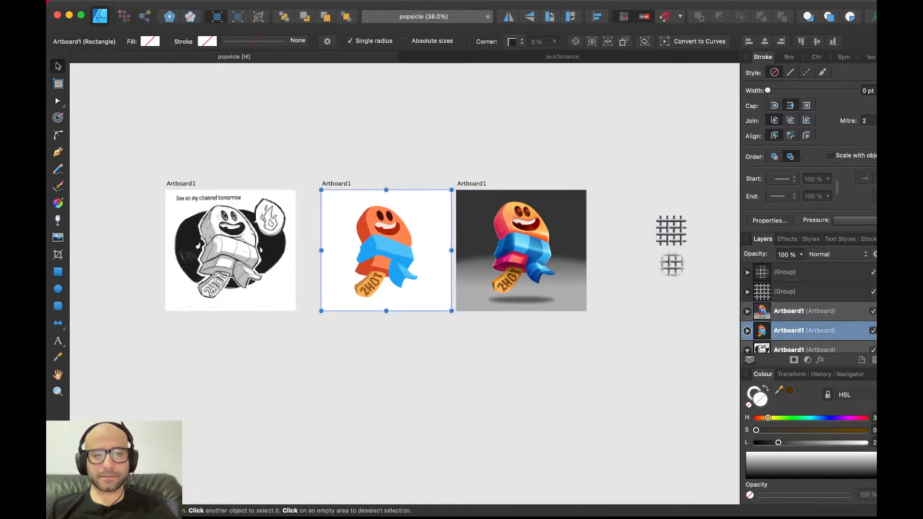
{"action": "scroll", "coordinate": [346, 177], "scroll_direction": "up", "scroll_amount": 5}
{"action": "scroll", "coordinate": [346, 177], "scroll_direction": "down", "scroll_amount": 2}
{"action": "scroll", "coordinate": [346, 177], "scroll_direction": "right", "scroll_amount": 2}
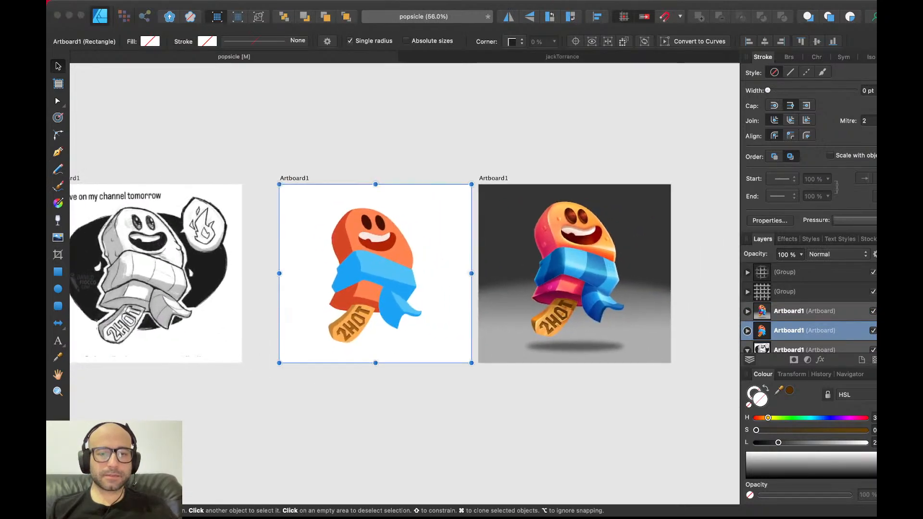
{"action": "key", "text": "Delete"}
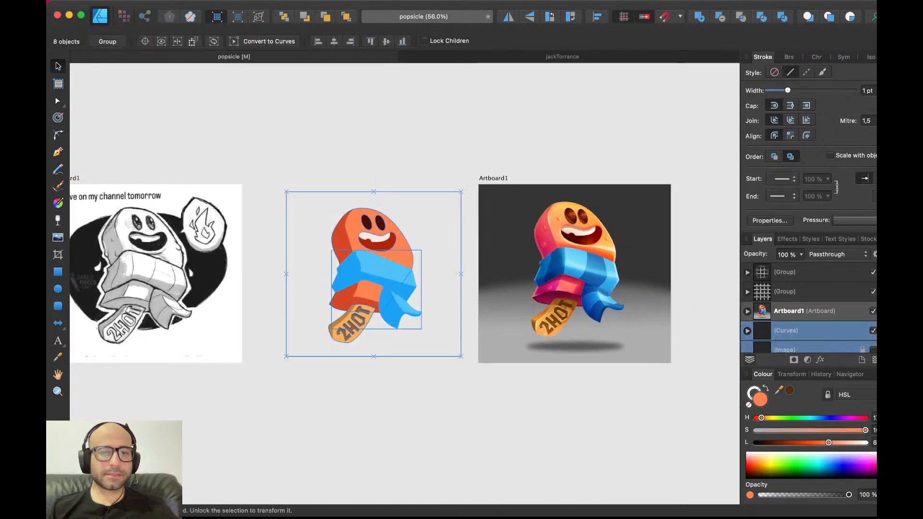
{"action": "left_click", "coordinate": [494, 178]}
{"action": "key", "text": "Delete"}
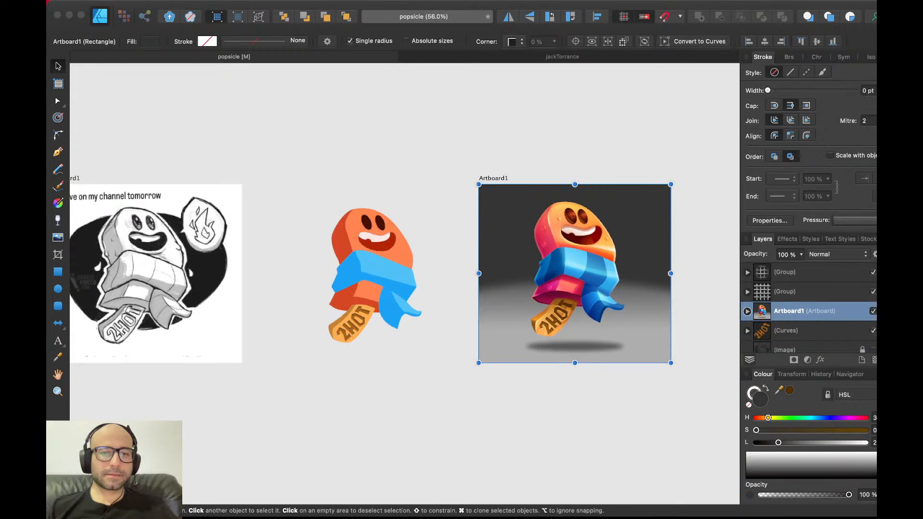
{"action": "key", "text": "Return"}
{"action": "key", "text": "super+d"}
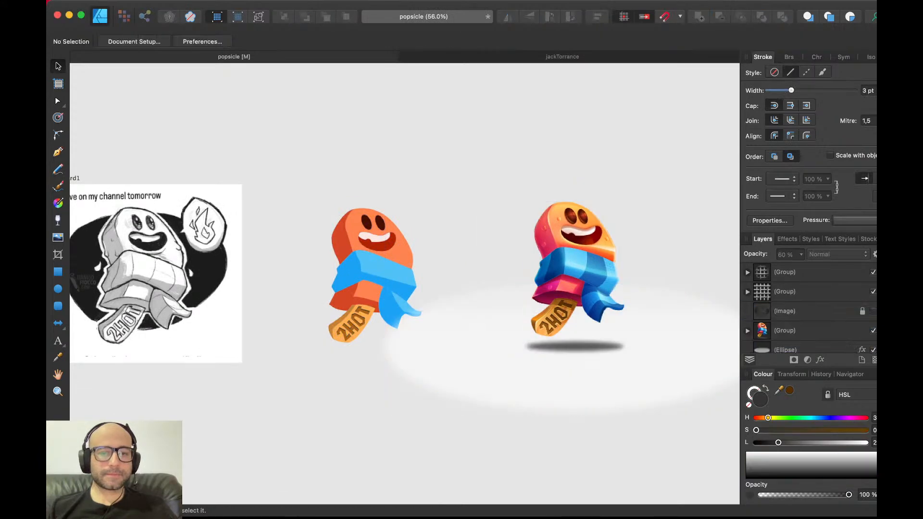
- Delete the large pale ground ellipse behind the shaded character and clear the selection
{"action": "scroll", "coordinate": [369, 148], "scroll_direction": "down", "scroll_amount": 3}
{"action": "left_click", "coordinate": [445, 298]}
{"action": "key", "text": "Delete"}
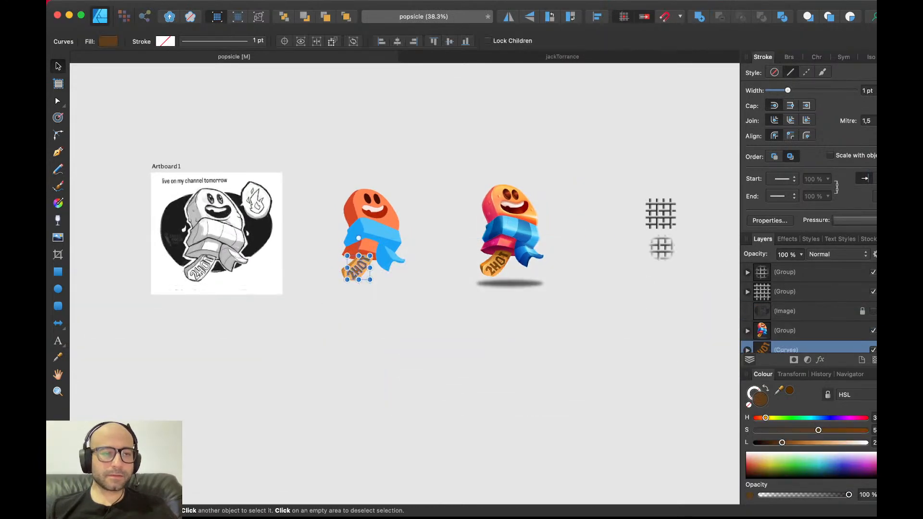
{"action": "key", "text": "super+d"}
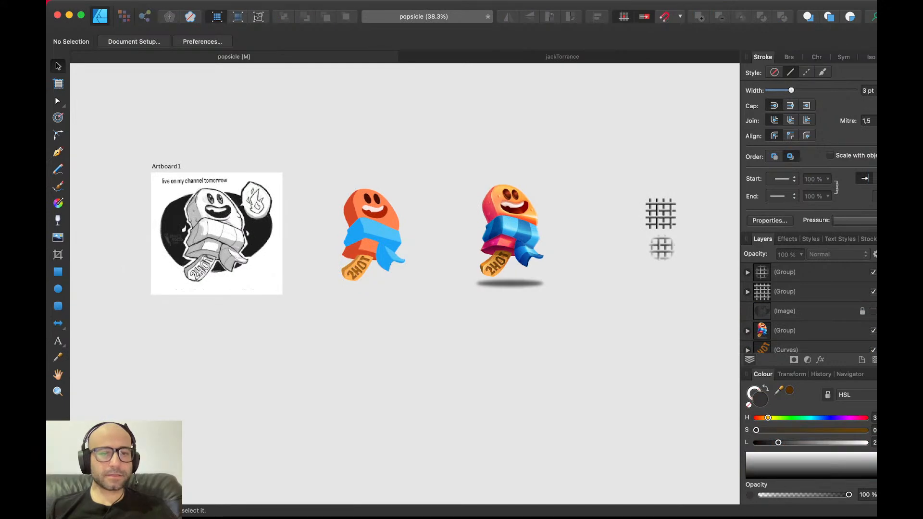
- Draw one wide artboard around the loose flat-colour and shaded characters
{"action": "key", "text": "shift+a"}
{"action": "left_click_drag", "start_coordinate": [294, 167], "coordinate": [574, 304]}
{"action": "key", "text": "v"}
{"action": "left_click", "coordinate": [601, 332]}
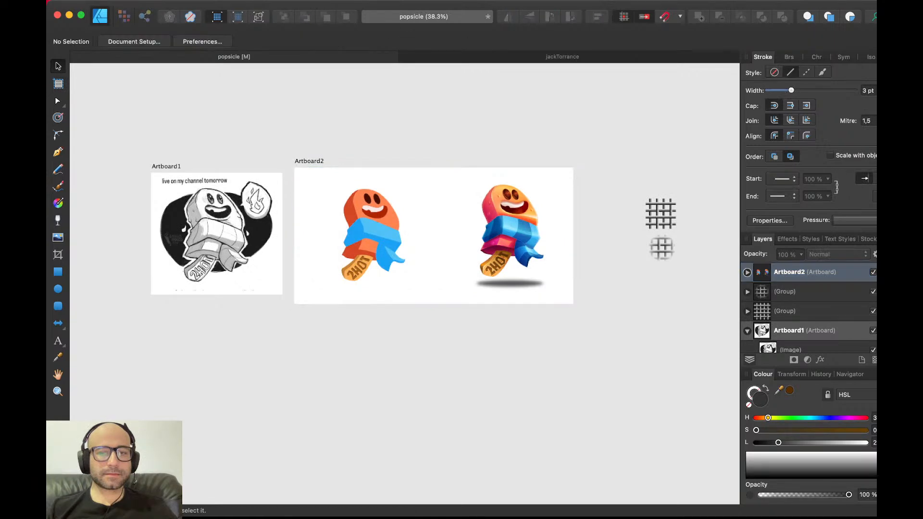
- Try moving the wide artboard with its two characters down and to the right, and undo the move
{"action": "left_click", "coordinate": [512, 236]}
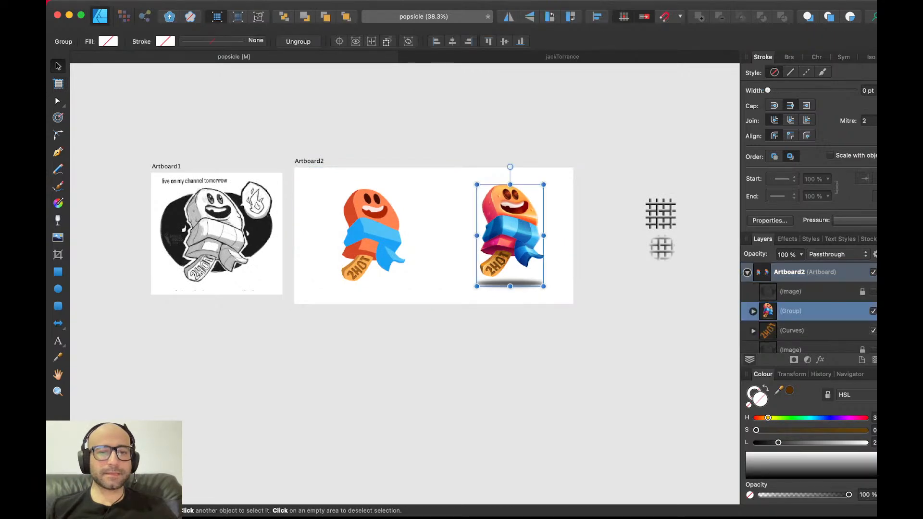
{"action": "left_click", "coordinate": [310, 161]}
{"action": "left_click_drag", "start_coordinate": [309, 161], "coordinate": [409, 216]}
{"action": "key", "text": "super+z"}
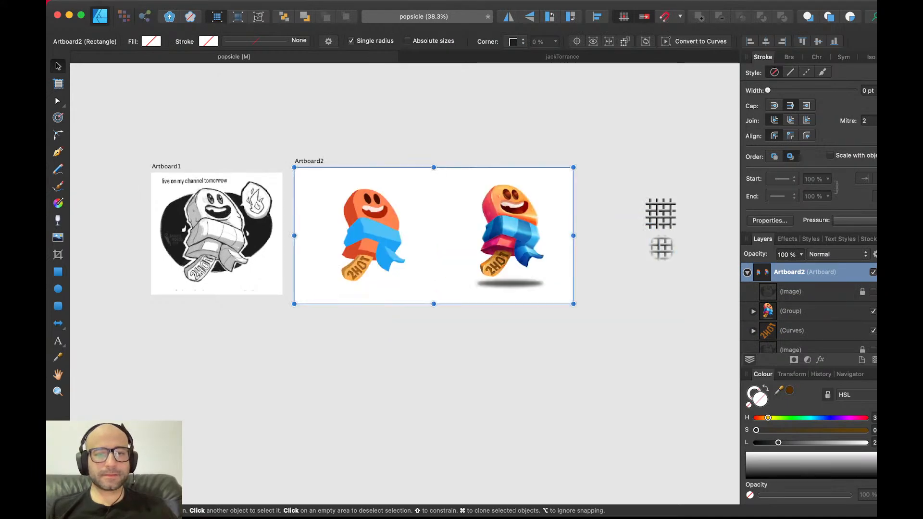
- Undo the wide artboard and the removals to restore the separate flat-colour and shaded artboards, and save the document
{"action": "key", "text": "super+z"}
{"action": "key", "text": "super+z"}
{"action": "key", "text": "super+z"}
{"action": "key", "text": "super+z"}
{"action": "key", "text": "super+z"}
{"action": "key", "text": "super+z"}
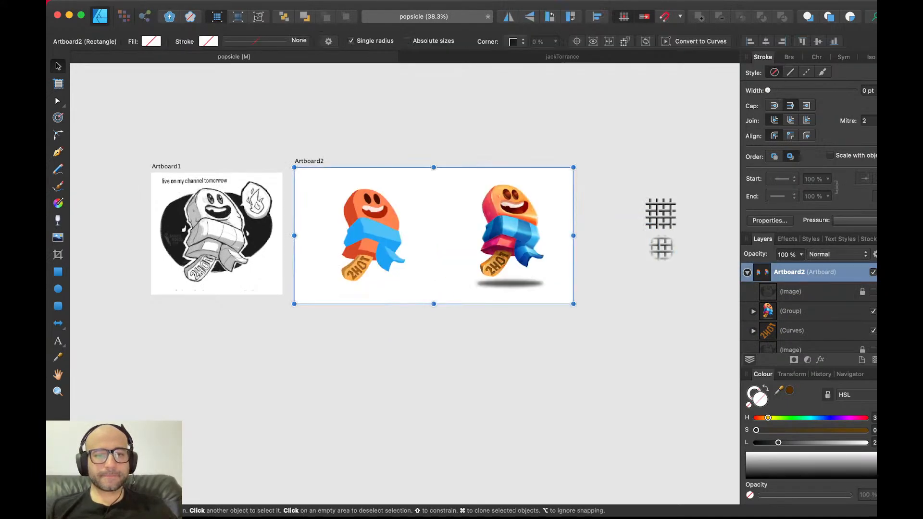
{"action": "key", "text": "super+shift+z"}
{"action": "key", "text": "super+shift+z"}
{"action": "key", "text": "super+shift+z"}
{"action": "key", "text": "super+shift+z"}
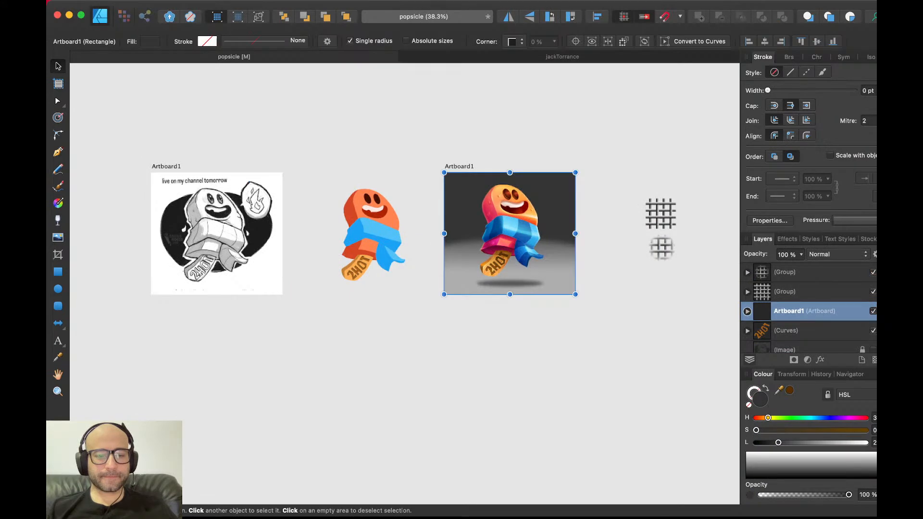
{"action": "key", "text": "super+s"}
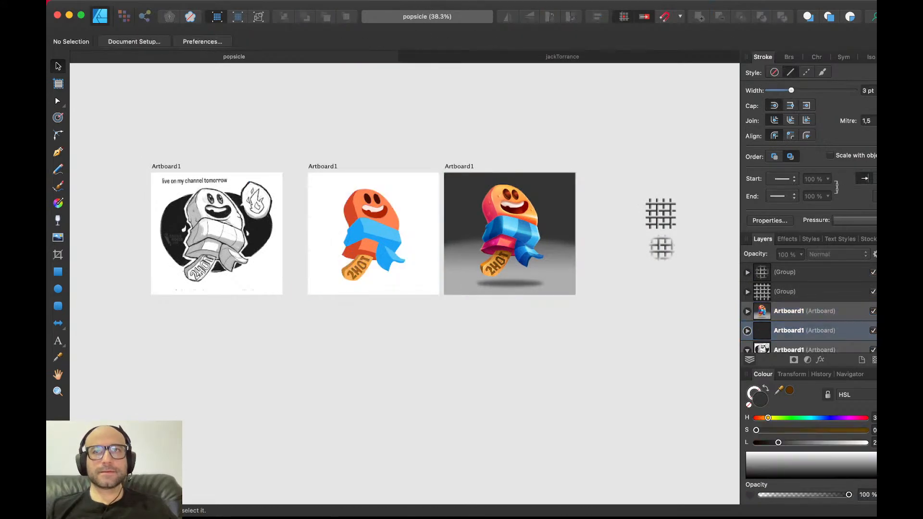
- Review the sketch, flat-colour and shaded artboards side by side
{"action": "scroll", "coordinate": [405, 215], "scroll_direction": "up", "scroll_amount": 4}
{"action": "scroll", "coordinate": [405, 215], "scroll_direction": "down", "scroll_amount": 3}
{"action": "scroll", "coordinate": [405, 245], "scroll_direction": "up", "scroll_amount": 2}
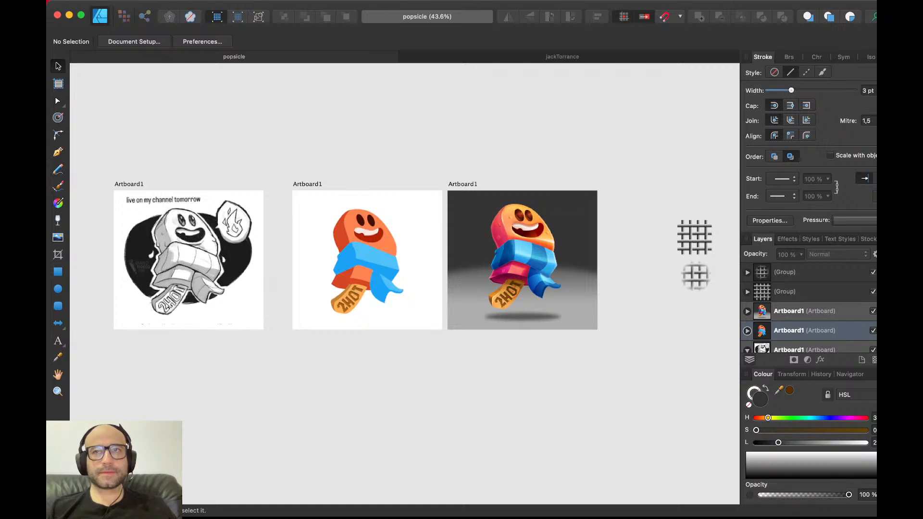
{"action": "scroll", "coordinate": [496, 246], "scroll_direction": "up", "scroll_amount": 1}
{"action": "scroll", "coordinate": [497, 246], "scroll_direction": "right", "scroll_amount": 1}
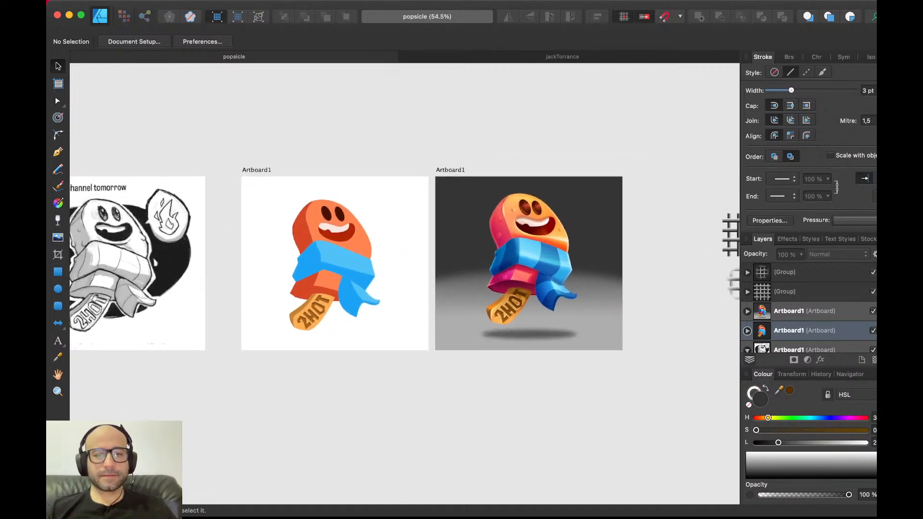
{"action": "key", "text": "super+Tab"}
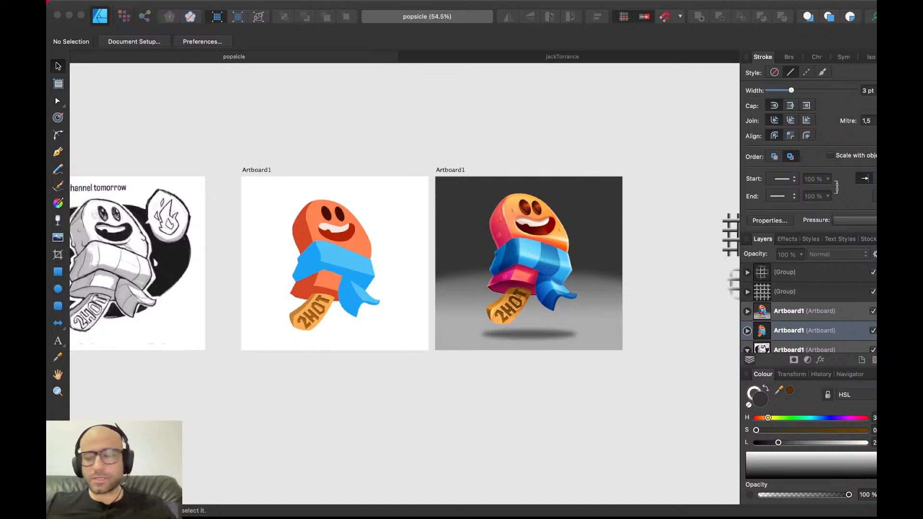